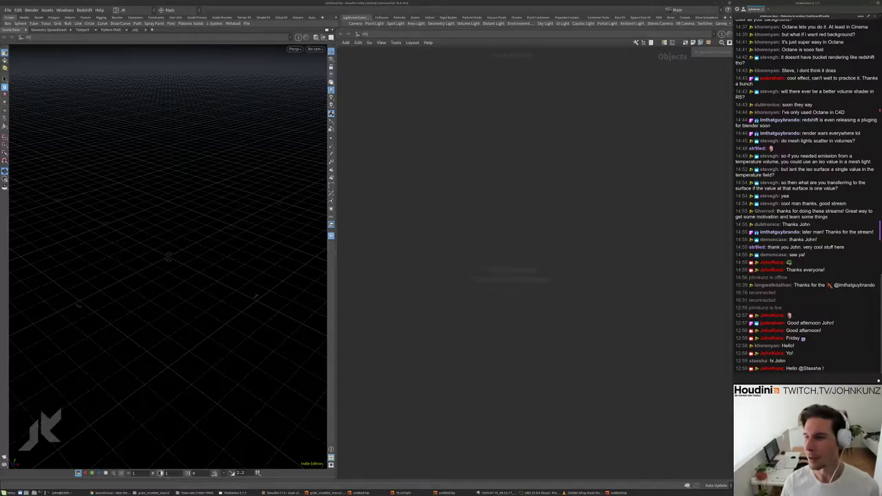
# - Bring Houdini forward, then switch to the video player showing the rendered figure clip
pyautogui.click(601, 179)
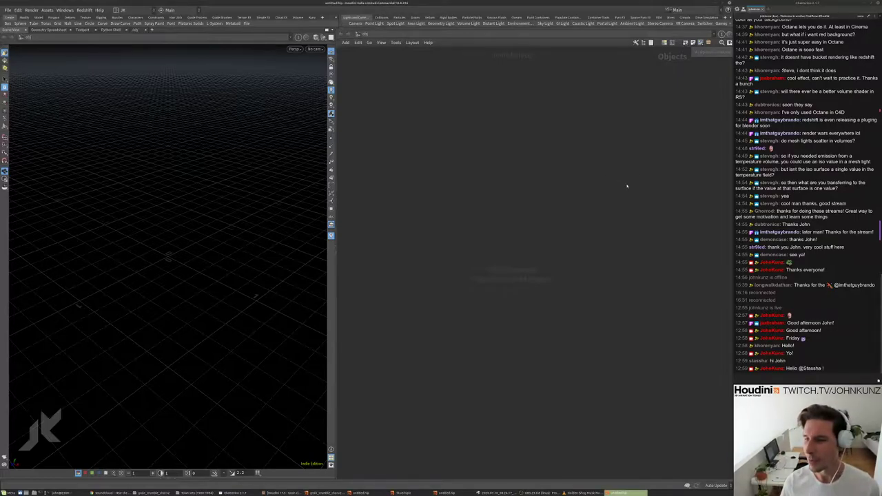
pyautogui.hotkey('alt', 'Tab')
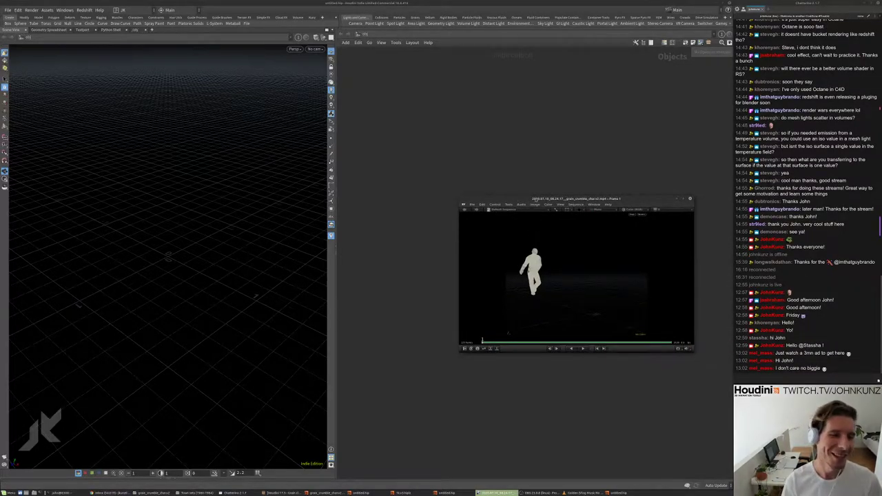
# - Reposition and enlarge the RV player window
pyautogui.moveTo(535, 198); pyautogui.dragTo(512, 189)
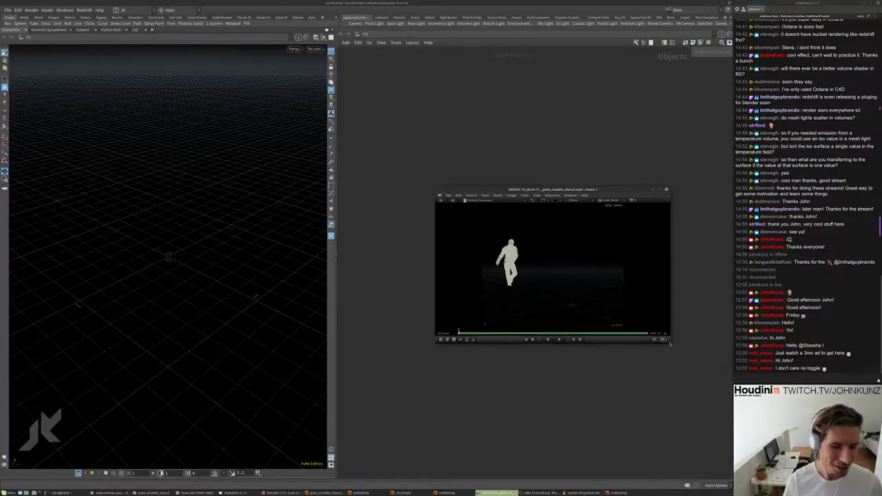
pyautogui.moveTo(669, 342); pyautogui.dragTo(665, 408)
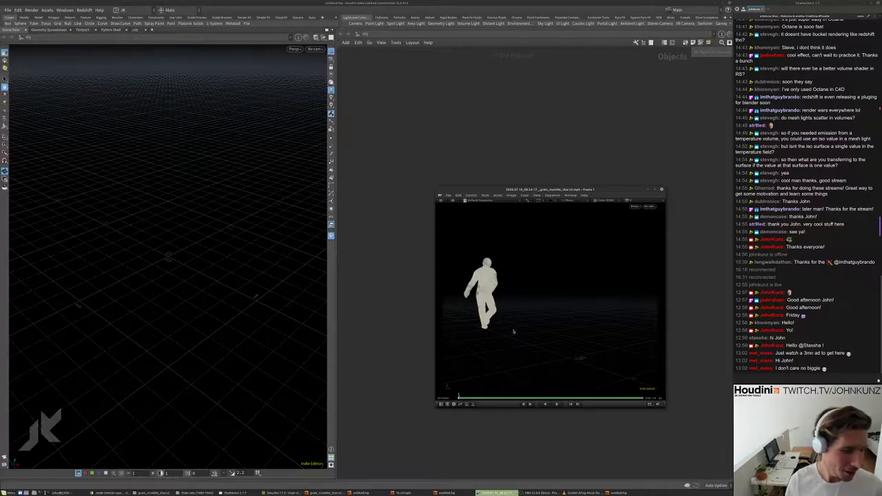
pyautogui.moveTo(552, 197); pyautogui.dragTo(545, 173)
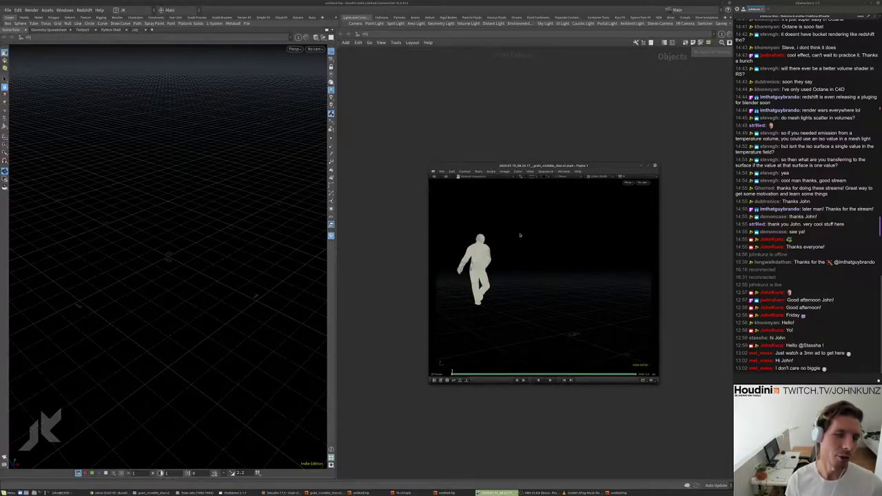
# - Play the grain-crumble clip, jump to frame 87, resume, then step back to frame 78
pyautogui.press('space')
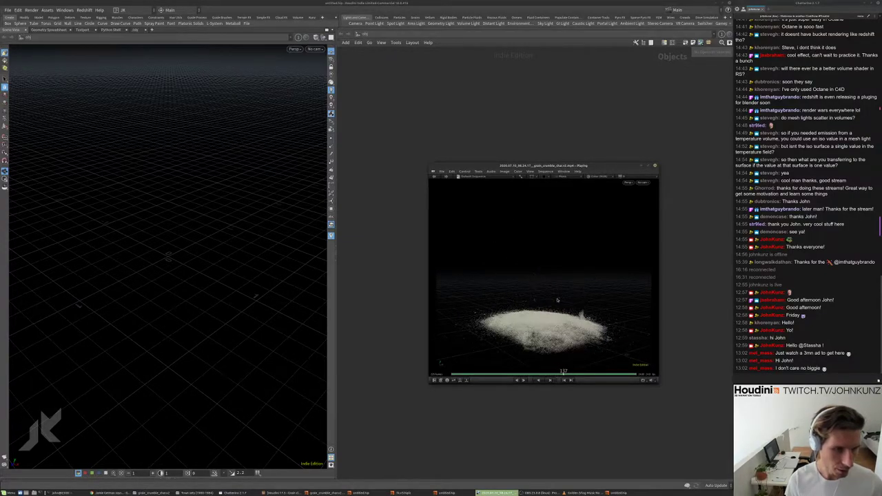
pyautogui.moveTo(502, 375)
pyautogui.mouseDown()
pyautogui.moveTo(521, 375)
pyautogui.moveTo(506, 374)
pyautogui.mouseUp()
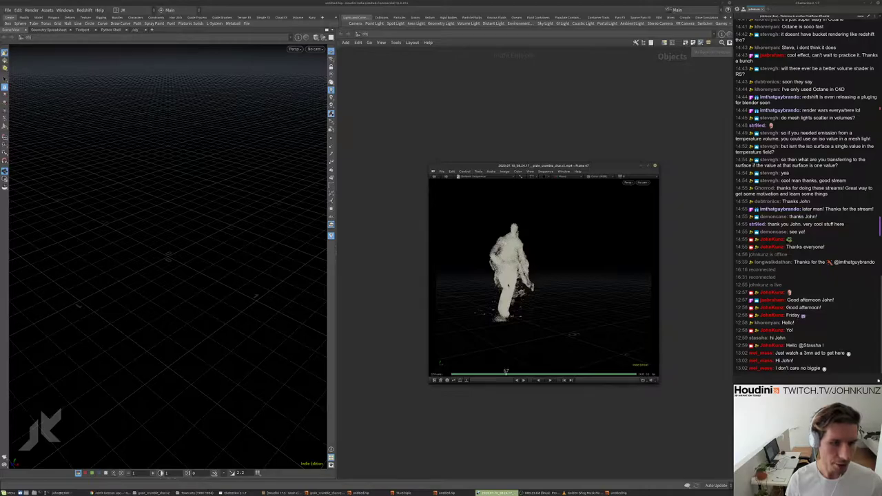
pyautogui.press('Up')
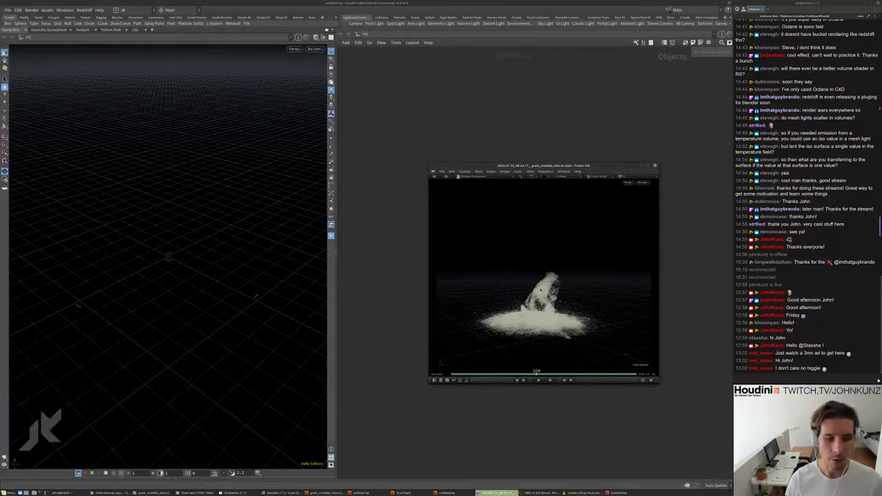
pyautogui.moveTo(546, 261)
pyautogui.mouseDown()
pyautogui.moveTo(515, 264)
pyautogui.moveTo(567, 289)
pyautogui.moveTo(510, 263)
pyautogui.moveTo(540, 275)
pyautogui.moveTo(531, 272)
pyautogui.mouseUp()
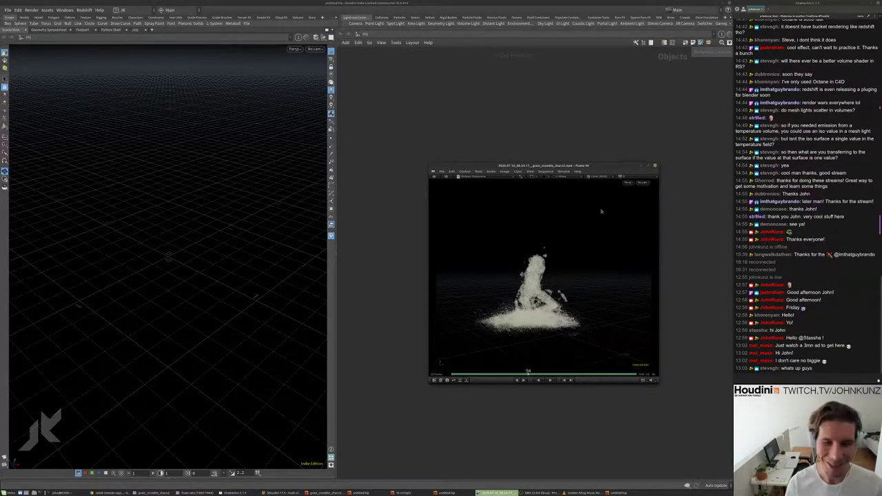
# - Close RV, add a Sphere geometry node (sphere1) and go inside it
pyautogui.click(655, 167)
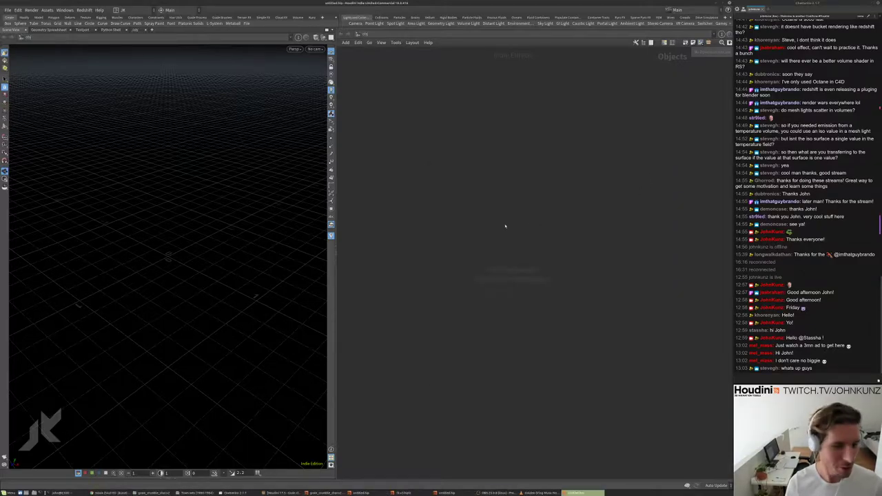
pyautogui.press('Tab')
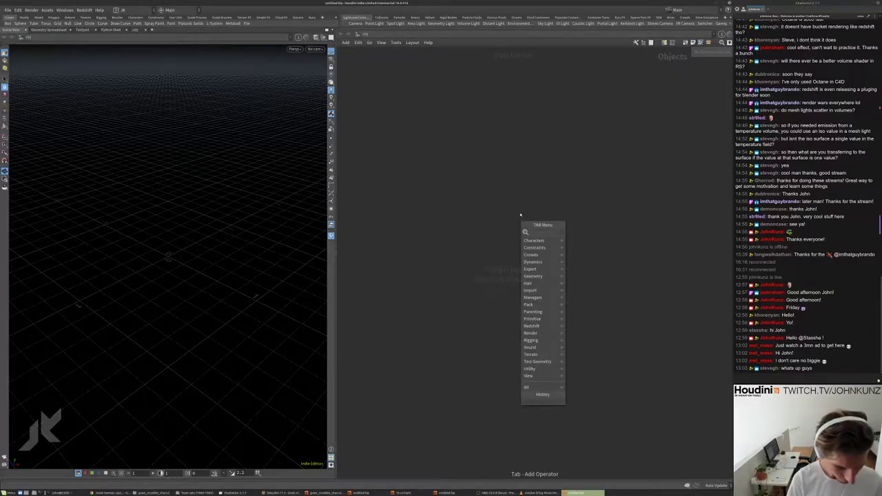
pyautogui.write('sph')
pyautogui.press('Return')
pyautogui.click(518, 213)
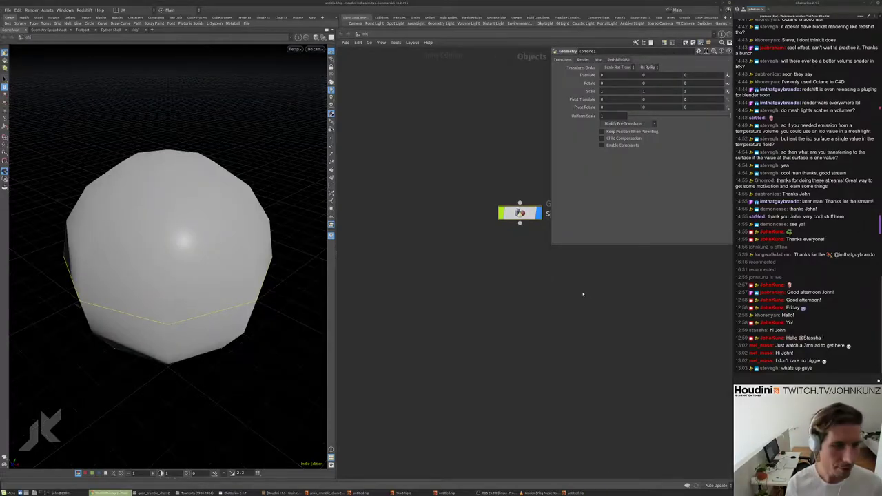
pyautogui.moveTo(518, 220); pyautogui.dragTo(496, 268)
pyautogui.doubleClick(497, 260)
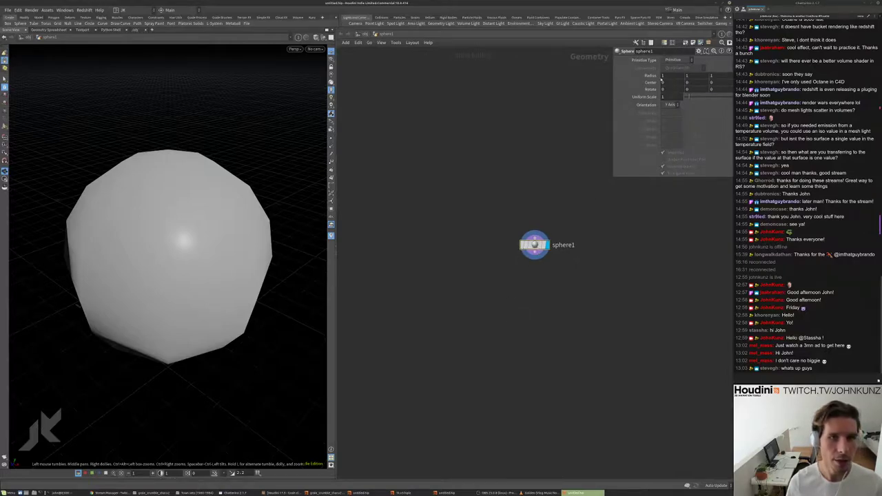
# - Set sphere1's Primitive Type to Polygon and frame it at an angled perspective
pyautogui.click(672, 60)
pyautogui.click(672, 71)
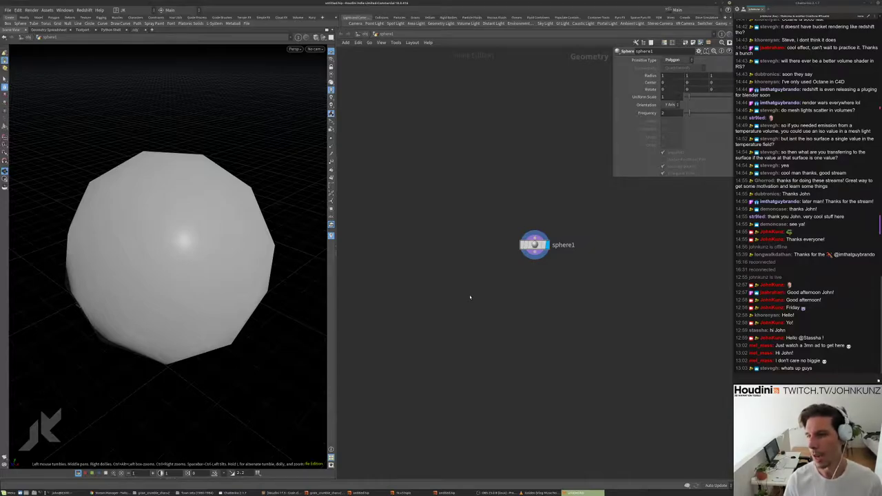
pyautogui.scroll(2, 519, 300)
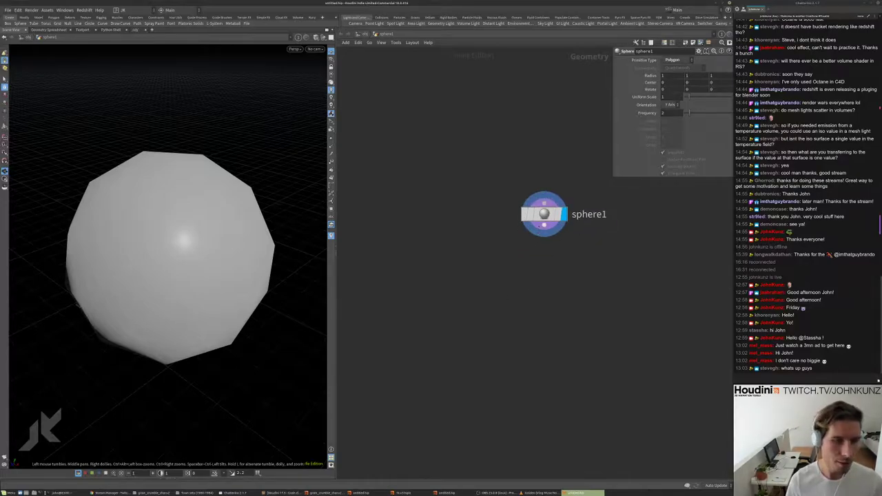
pyautogui.moveTo(539, 226); pyautogui.dragTo(526, 236)
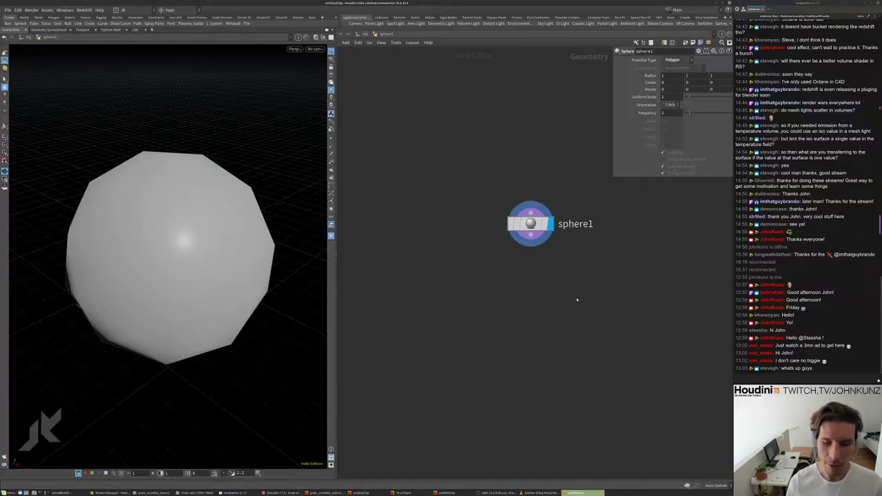
pyautogui.moveTo(578, 300); pyautogui.dragTo(567, 288, button='middle')
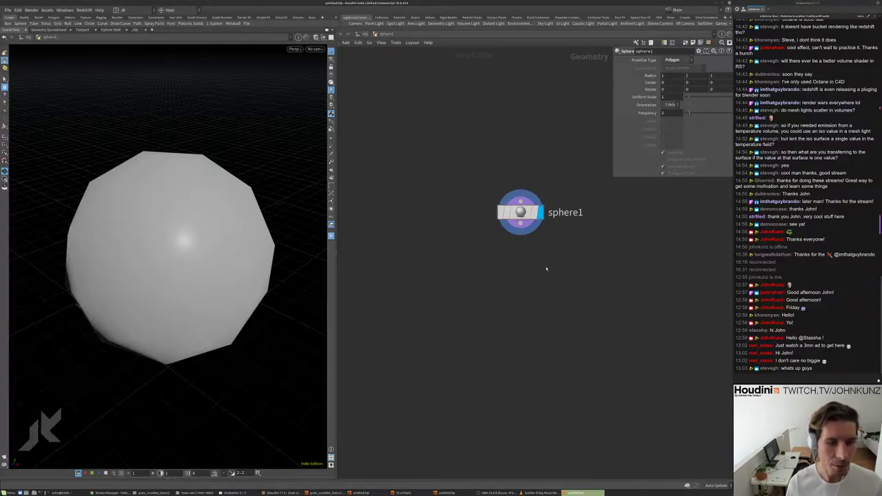
pyautogui.press('g')
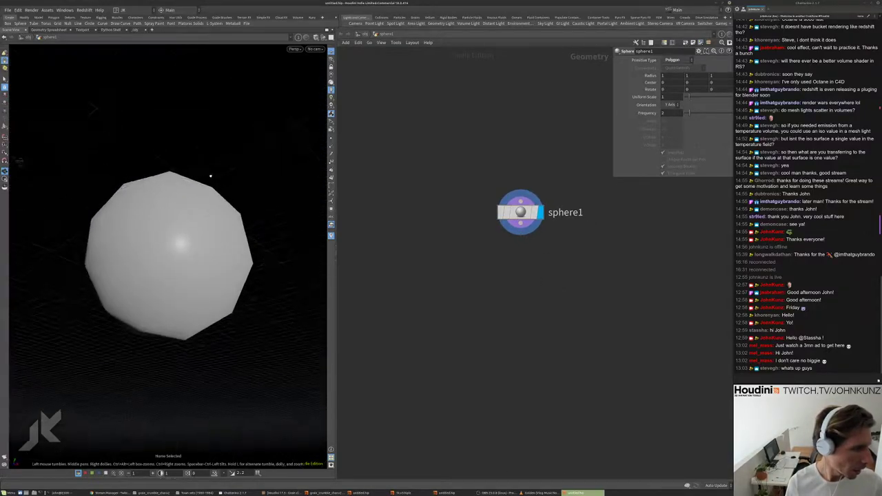
pyautogui.moveTo(140, 277); pyautogui.dragTo(306, 227)
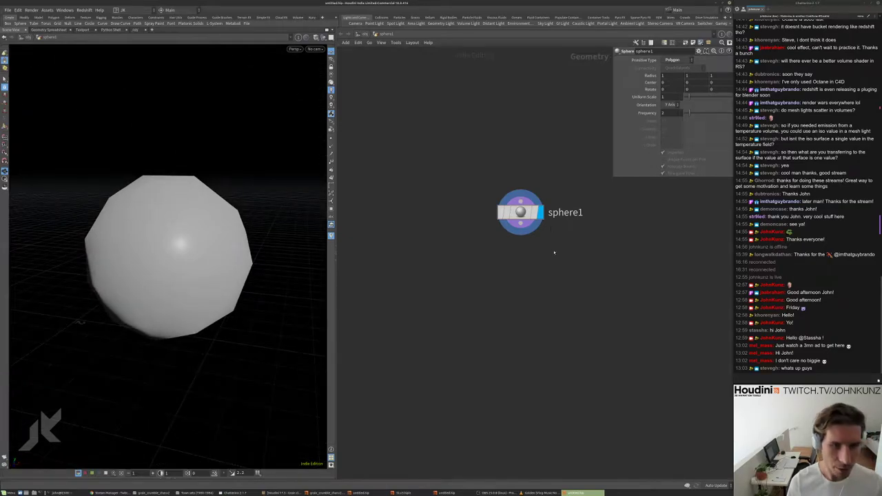
pyautogui.press('Tab')
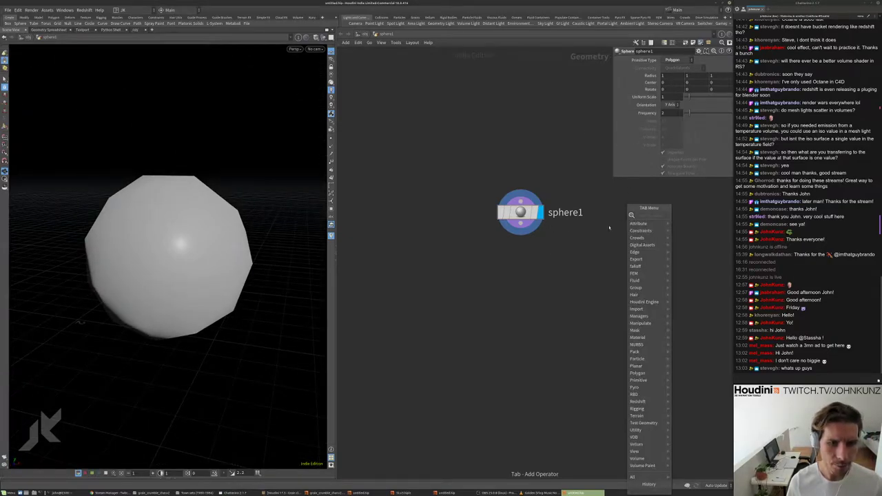
# - Add a displayed Attribute VOP (attribvop1) below sphere1 and open its inner network
pyautogui.press('Escape')
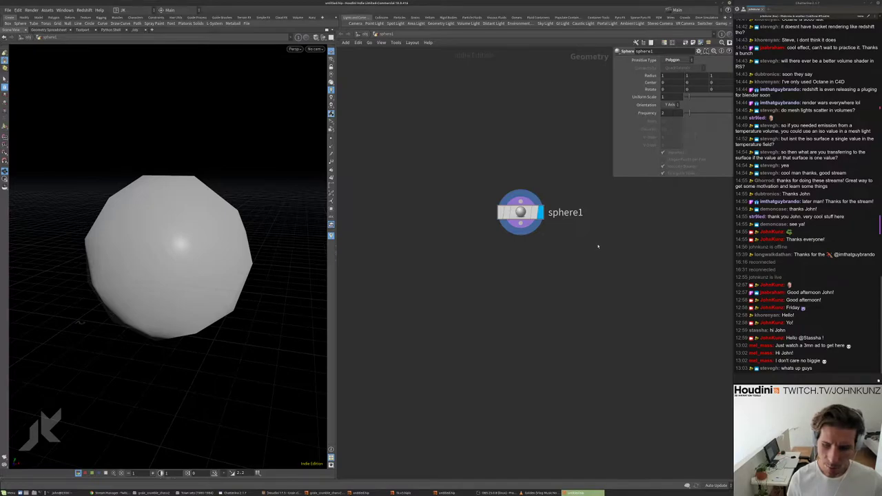
pyautogui.press('Tab')
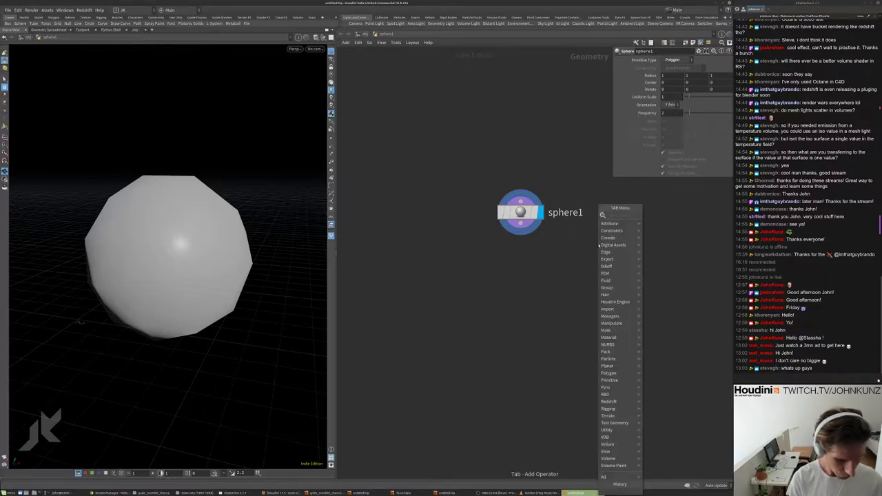
pyautogui.write('v')
pyautogui.press('Escape')
pyautogui.press('Tab')
pyautogui.write('vo')
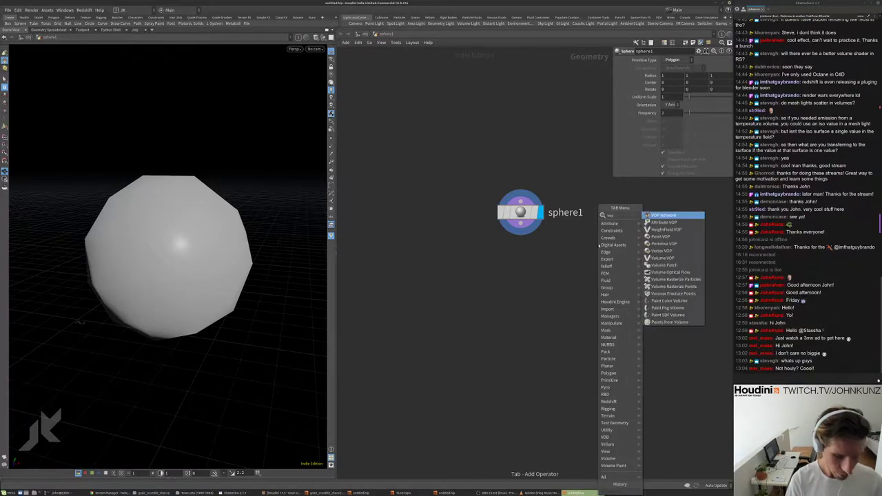
pyautogui.write('p')
pyautogui.press('Down')
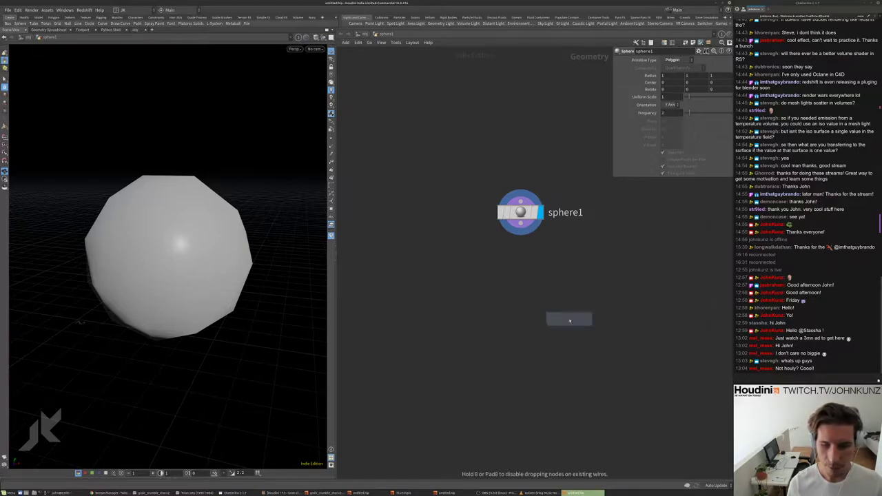
pyautogui.press('Return')
pyautogui.click(569, 317)
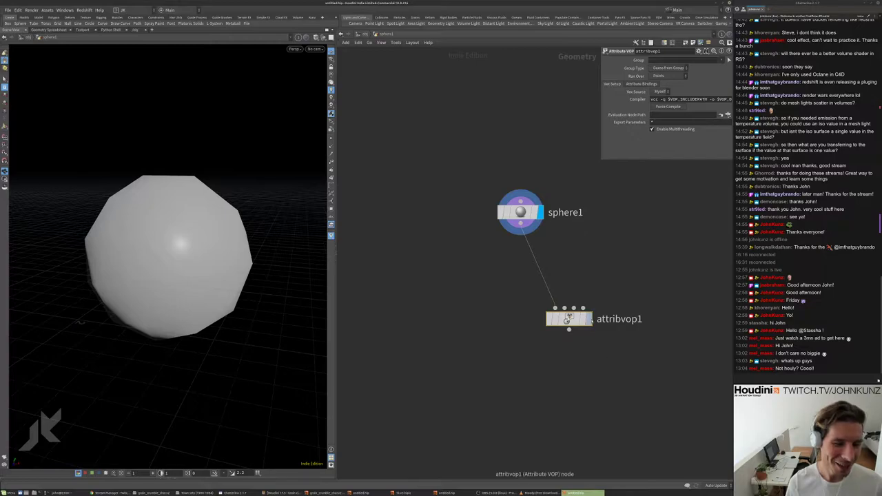
pyautogui.moveTo(569, 318); pyautogui.dragTo(520, 279)
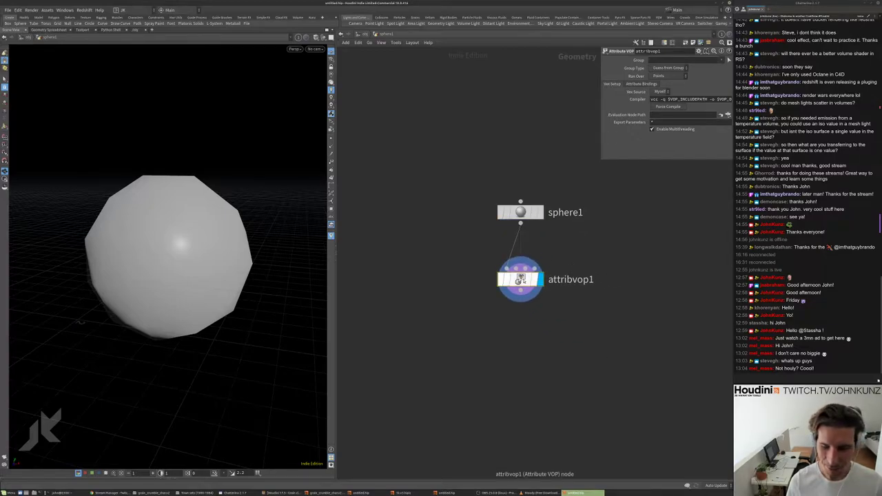
pyautogui.doubleClick(521, 279)
pyautogui.moveTo(594, 204); pyautogui.dragTo(614, 258)
# - Open the SideFX HOULY Daily Challenge calendar page in a new browser tab
pyautogui.hotkey('alt', 'Tab')
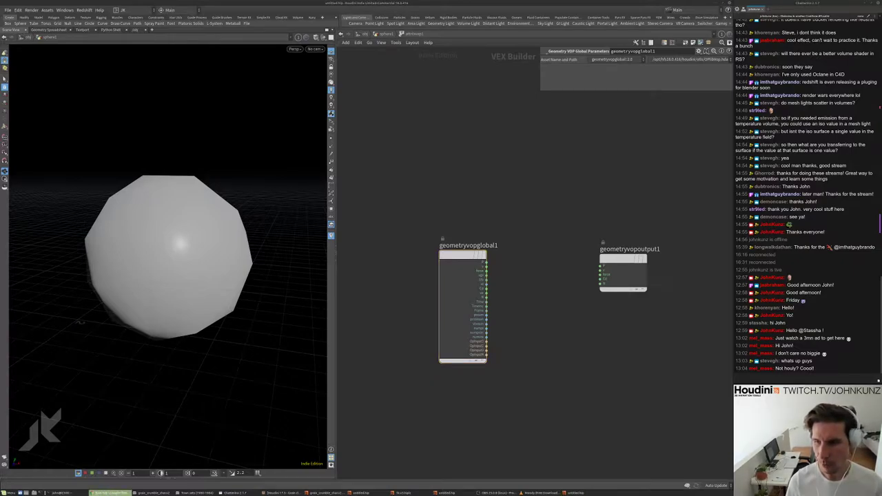
pyautogui.hotkey('ctrl', 'n')
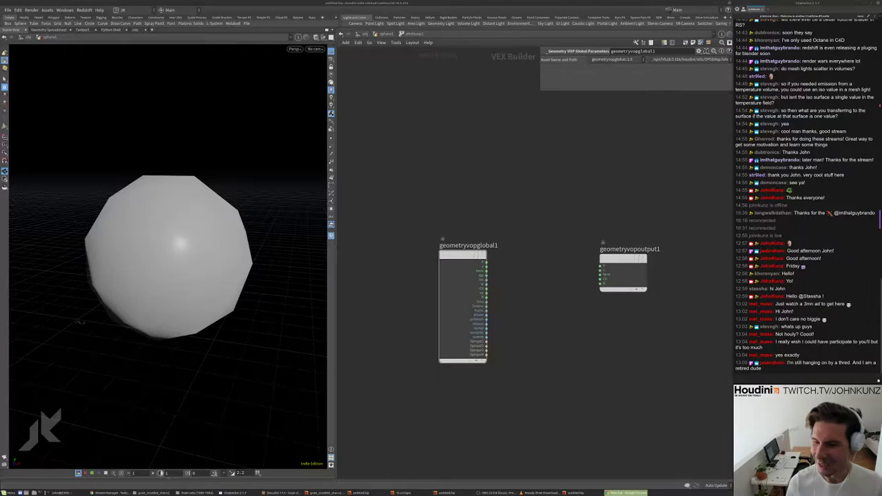
pyautogui.hotkey('alt', 'Tab')
pyautogui.scroll(-3, 490, 360)
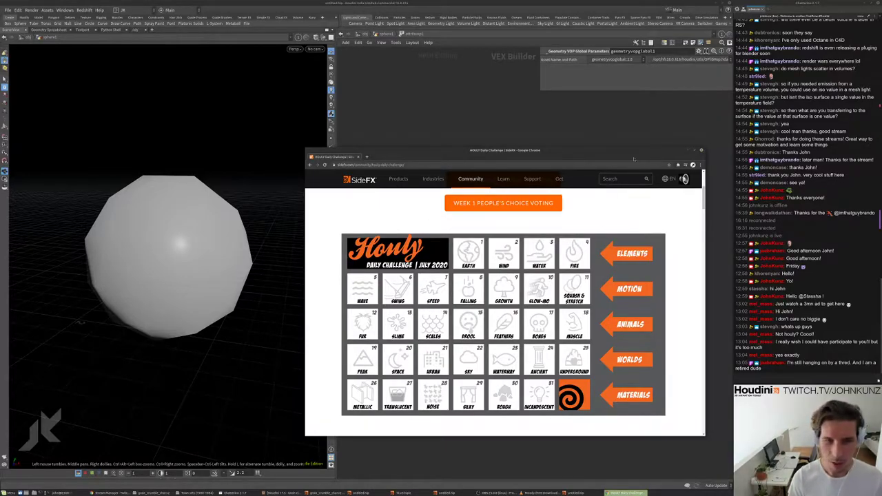
# - Close the Chrome HOULY calendar window to get back to Houdini's VOP network
pyautogui.click(687, 151)
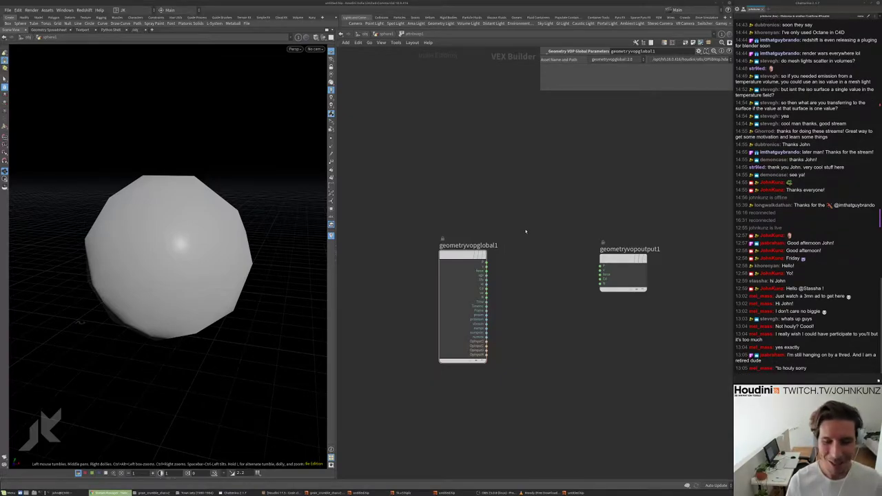
pyautogui.scroll(2, 529, 257)
pyautogui.scroll(-2, 532, 263)
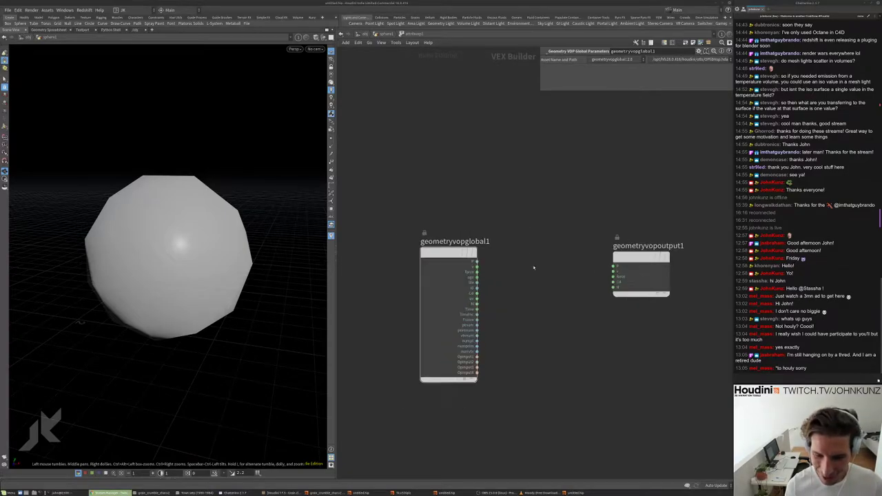
pyautogui.scroll(3, 534, 268)
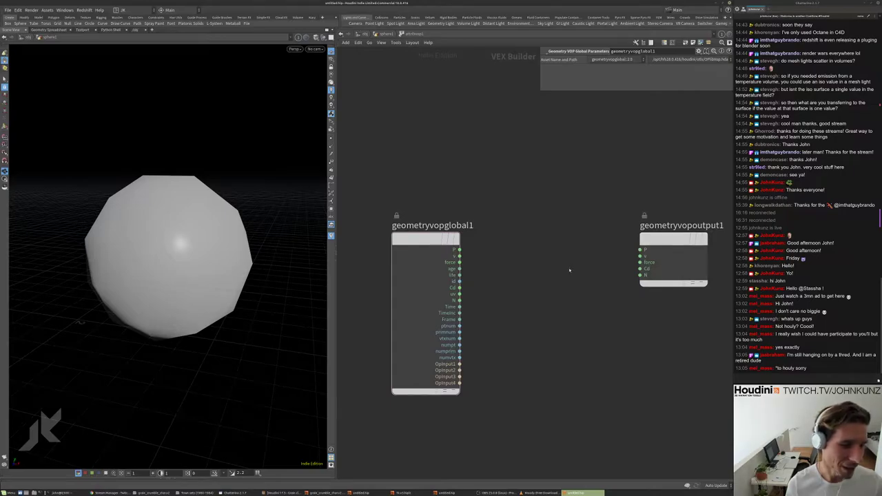
pyautogui.scroll(-3, 569, 270)
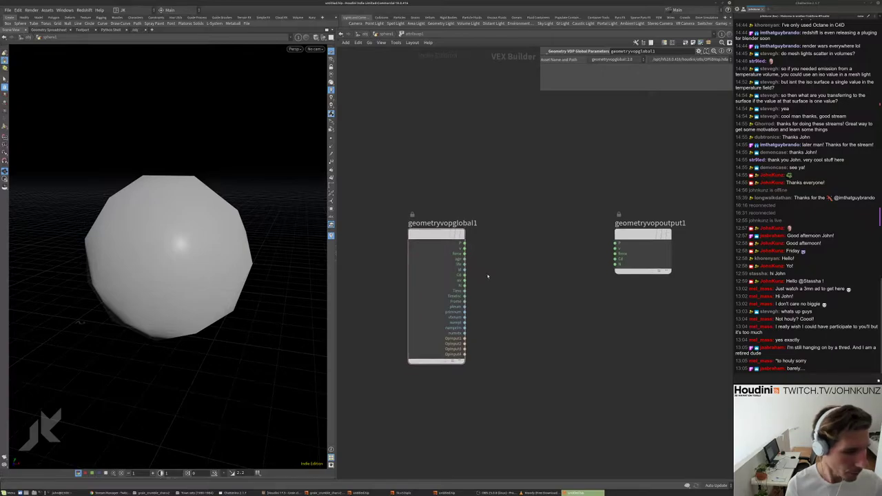
# - Add curlnoise1 and a Vector to Vector4 node (vectohvec1) to the VOP network
pyautogui.press('Tab')
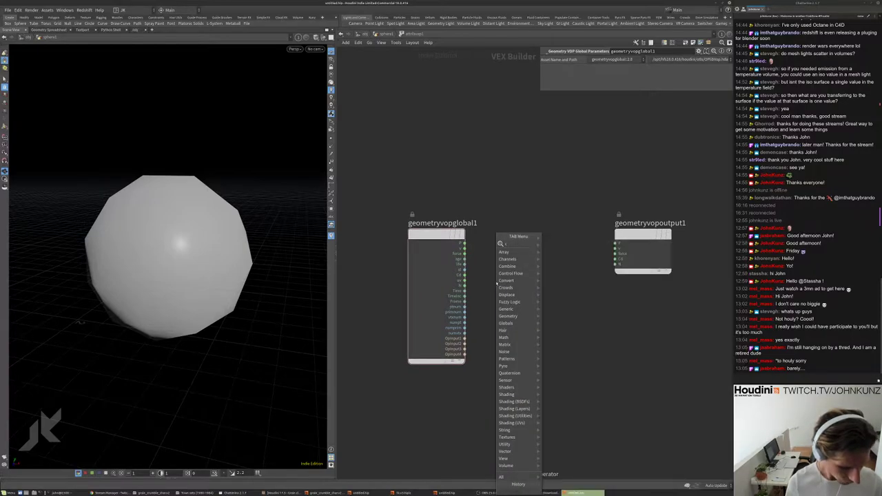
pyautogui.click(559, 247)
pyautogui.click(546, 343)
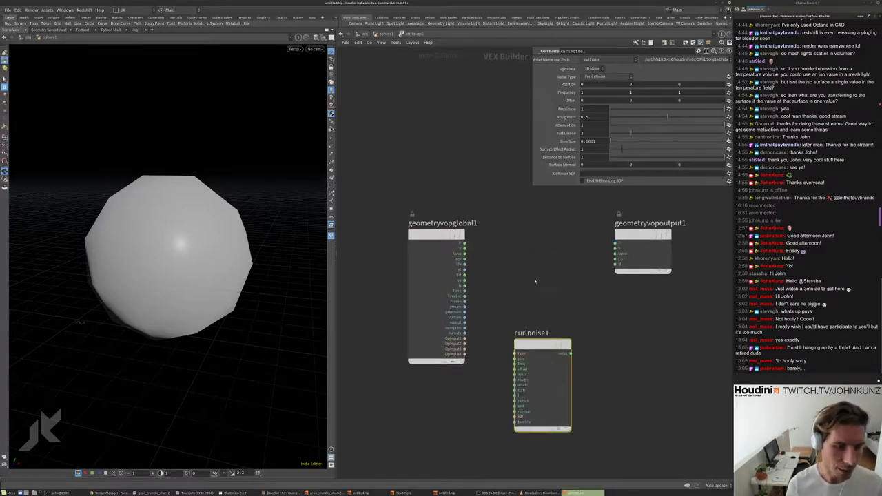
pyautogui.moveTo(641, 236); pyautogui.dragTo(671, 236)
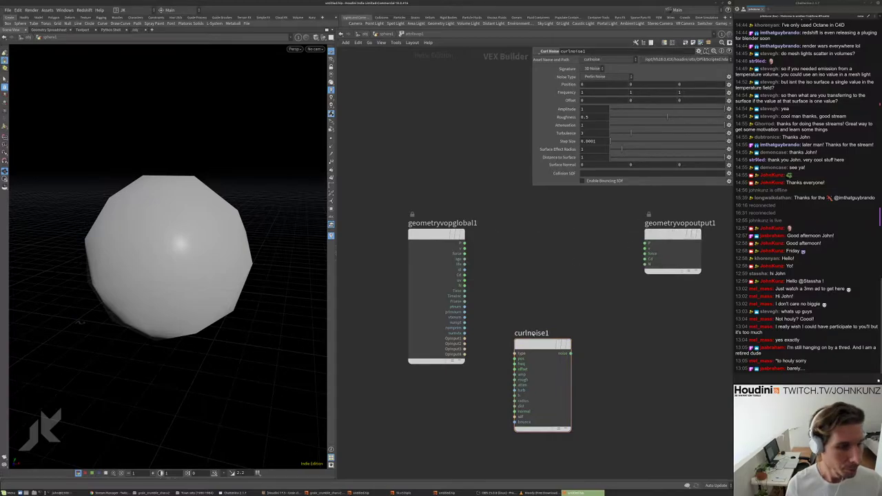
pyautogui.moveTo(543, 345); pyautogui.dragTo(551, 322)
pyautogui.press('Tab')
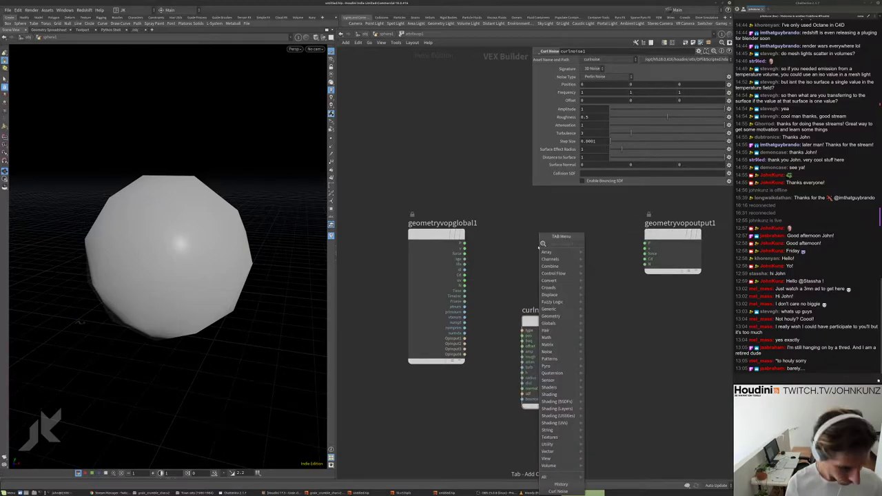
pyautogui.write('vec')
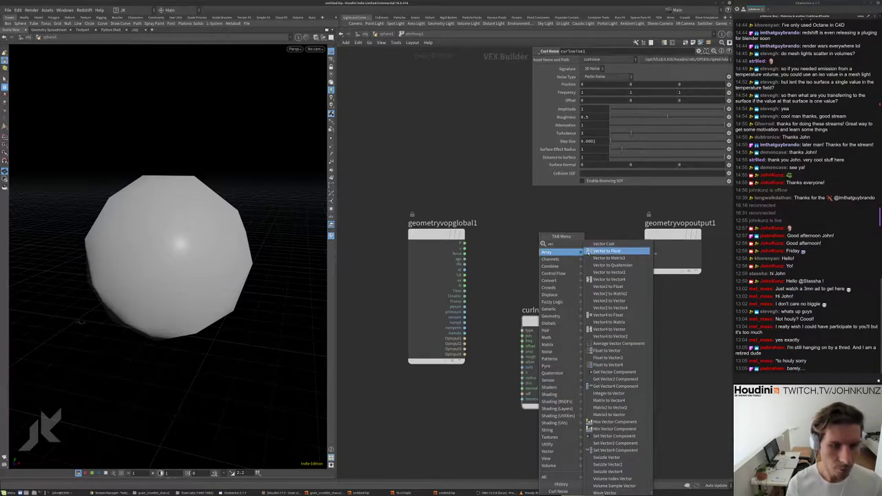
pyautogui.click(610, 279)
pyautogui.click(540, 254)
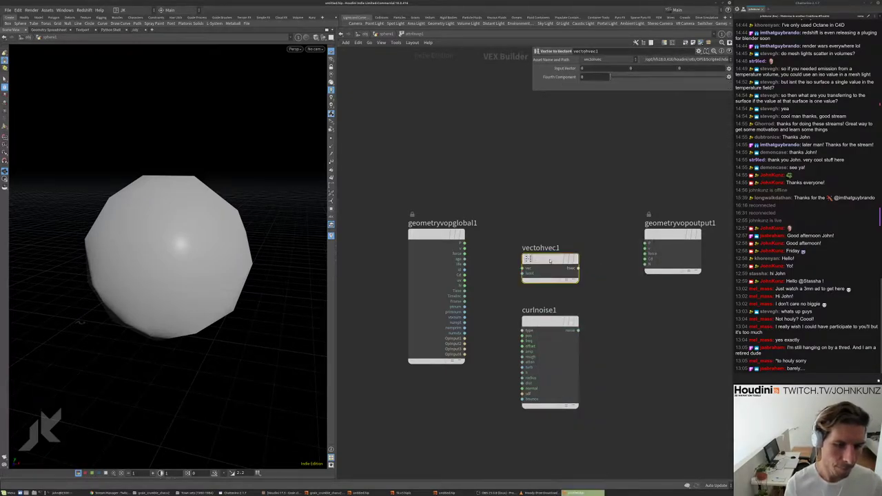
pyautogui.moveTo(540, 255); pyautogui.dragTo(536, 331)
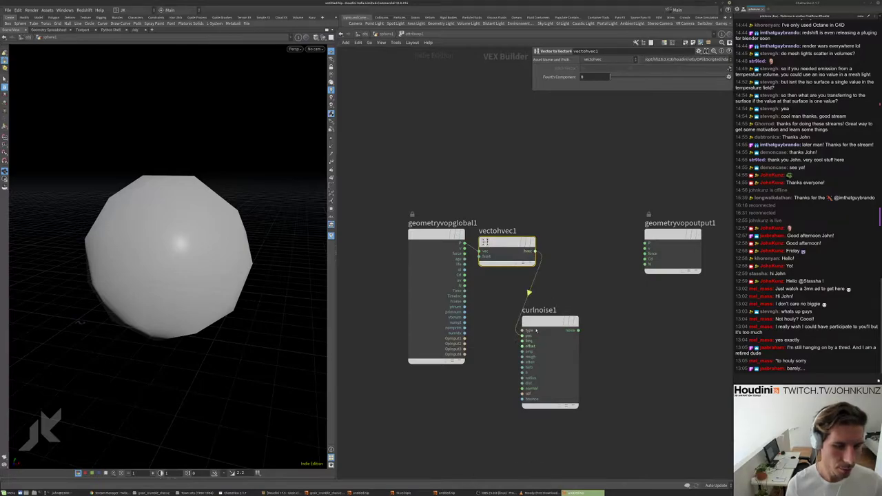
# - Add an add1 node summing P and curl noise, feeding geometryvopoutput1's P
pyautogui.press('Tab')
pyautogui.write('add')
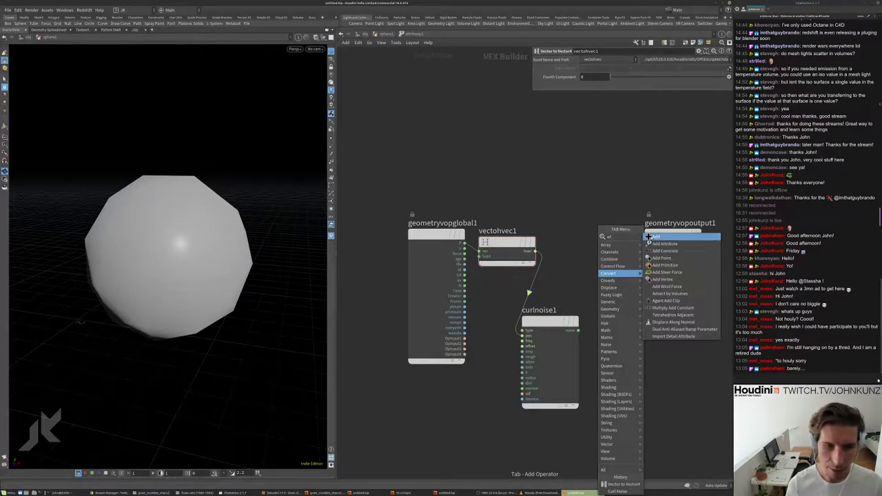
pyautogui.press('Return')
pyautogui.click(576, 217)
pyautogui.moveTo(575, 218); pyautogui.dragTo(584, 199)
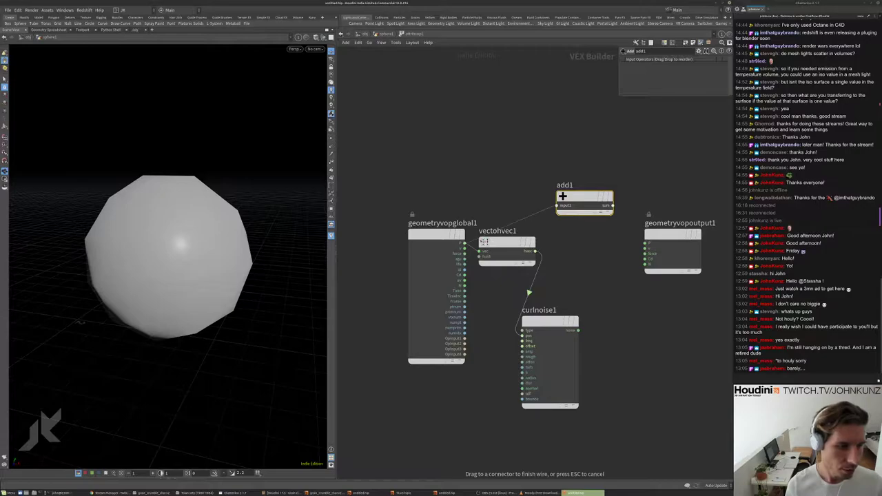
pyautogui.moveTo(464, 243); pyautogui.dragTo(597, 336)
pyautogui.click(579, 330)
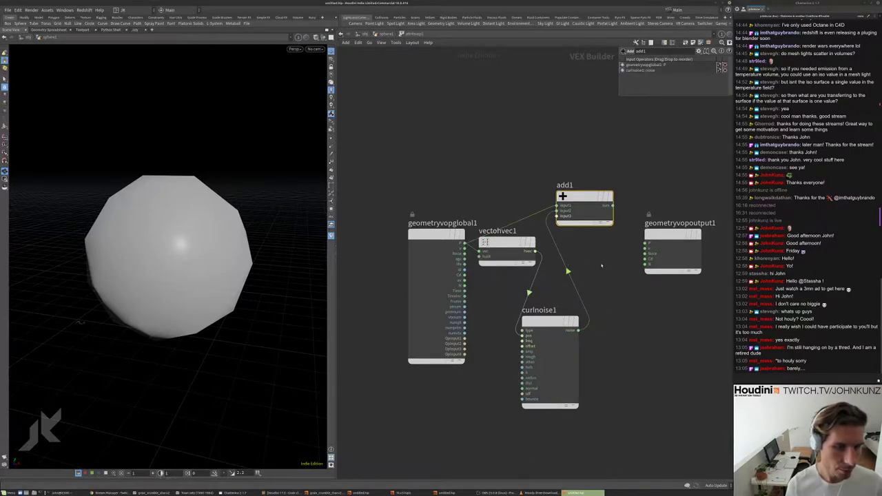
pyautogui.moveTo(610, 205); pyautogui.dragTo(646, 243)
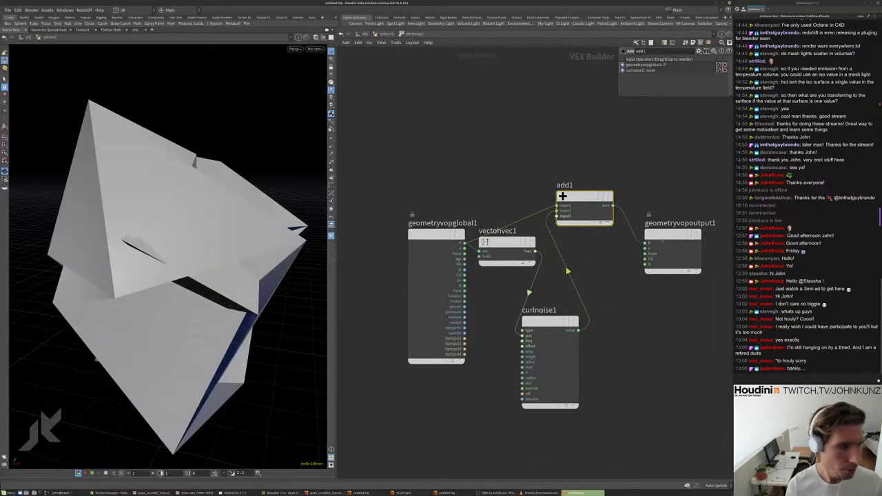
# - Orbit around the jagged displaced shape and tidy the VOP node layout
pyautogui.moveTo(175, 203); pyautogui.dragTo(83, 222)
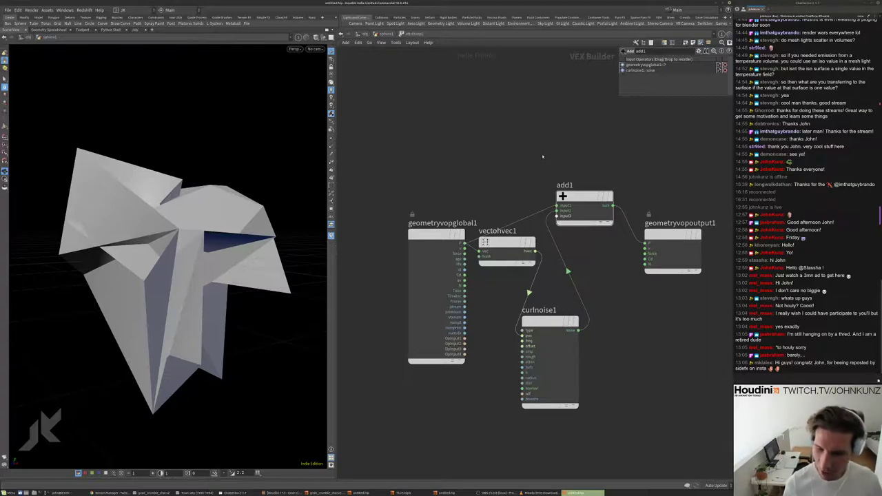
pyautogui.moveTo(591, 254); pyautogui.dragTo(592, 231, button='middle')
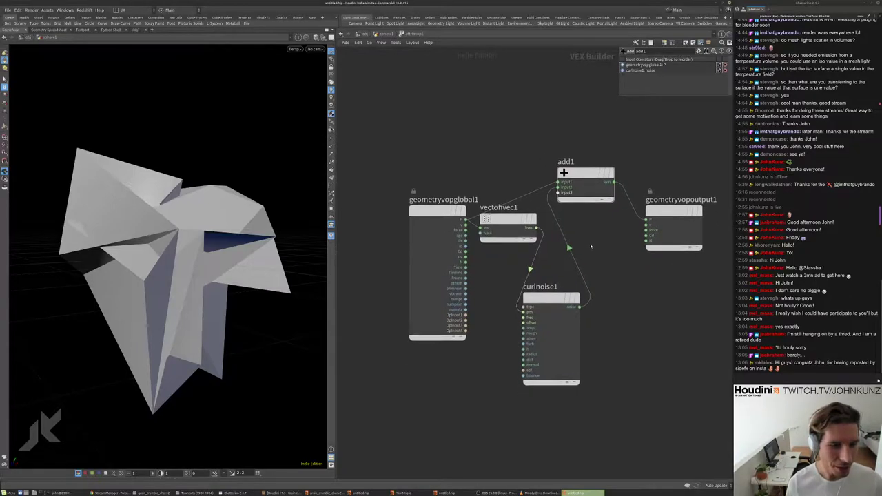
pyautogui.moveTo(429, 210); pyautogui.dragTo(411, 172)
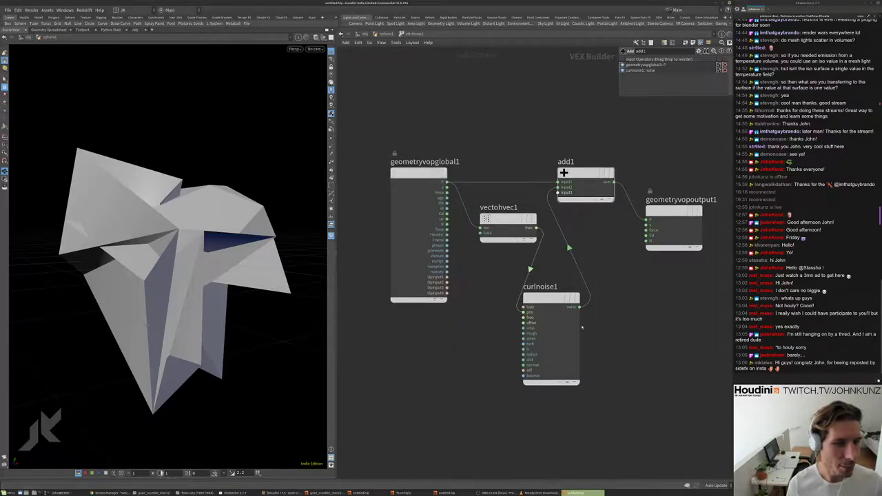
pyautogui.moveTo(510, 219); pyautogui.dragTo(495, 240)
pyautogui.moveTo(548, 307); pyautogui.dragTo(563, 243)
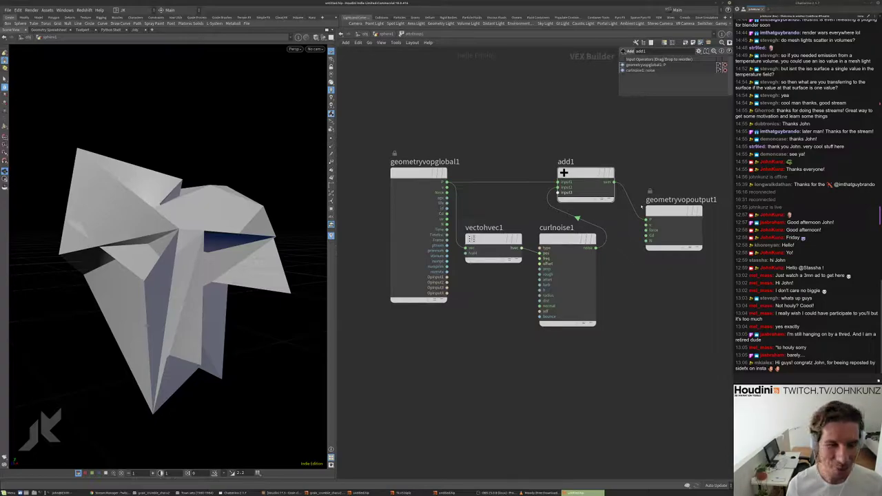
pyautogui.moveTo(659, 211); pyautogui.dragTo(664, 173)
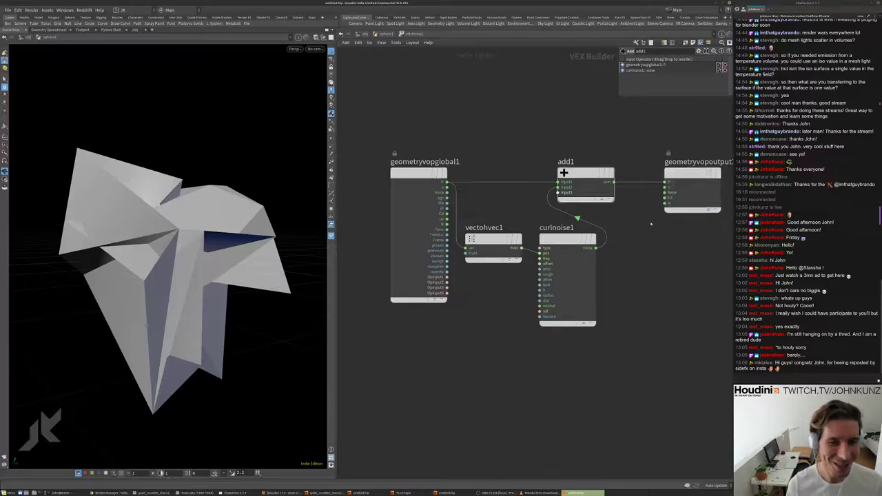
pyautogui.scroll(-3, 641, 235)
pyautogui.moveTo(511, 198); pyautogui.dragTo(488, 198)
pyautogui.scroll(3, 602, 222)
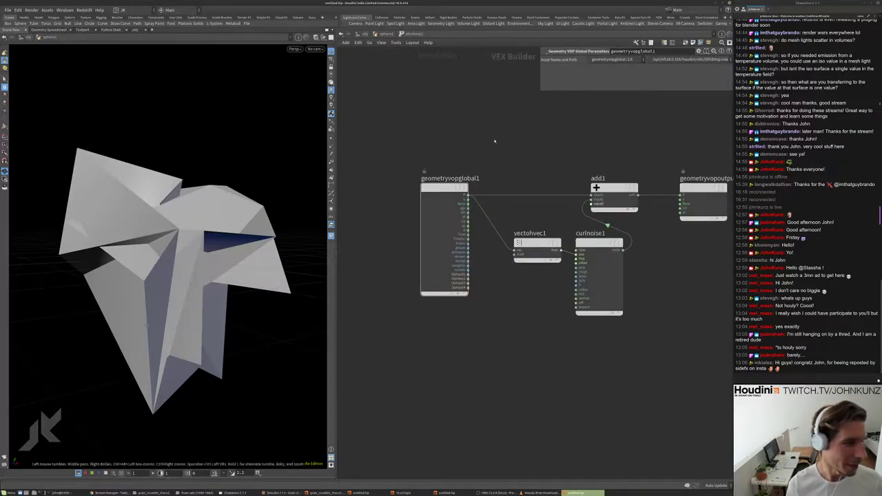
# - Raise sphere1's Frequency at SOP level for a denser mesh, then return inside attribvop1
pyautogui.click(383, 33)
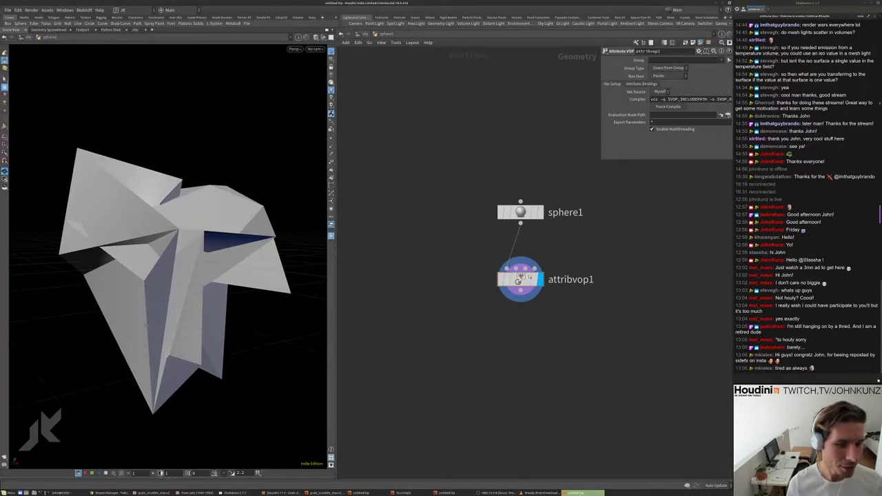
pyautogui.moveTo(588, 259); pyautogui.dragTo(588, 238, button='middle')
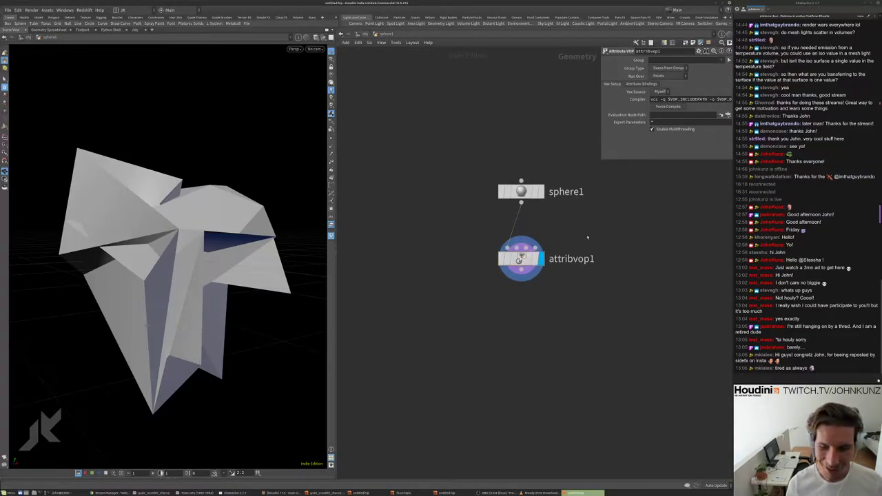
pyautogui.moveTo(528, 193); pyautogui.dragTo(528, 181)
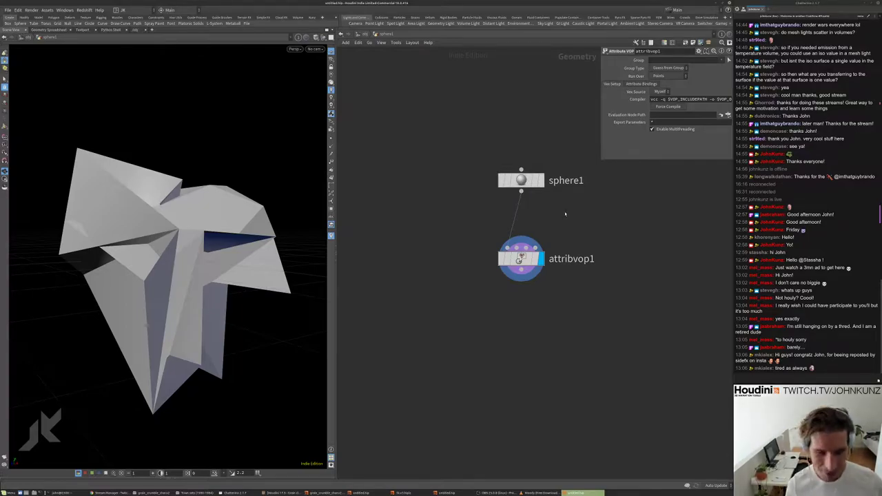
pyautogui.click(524, 181)
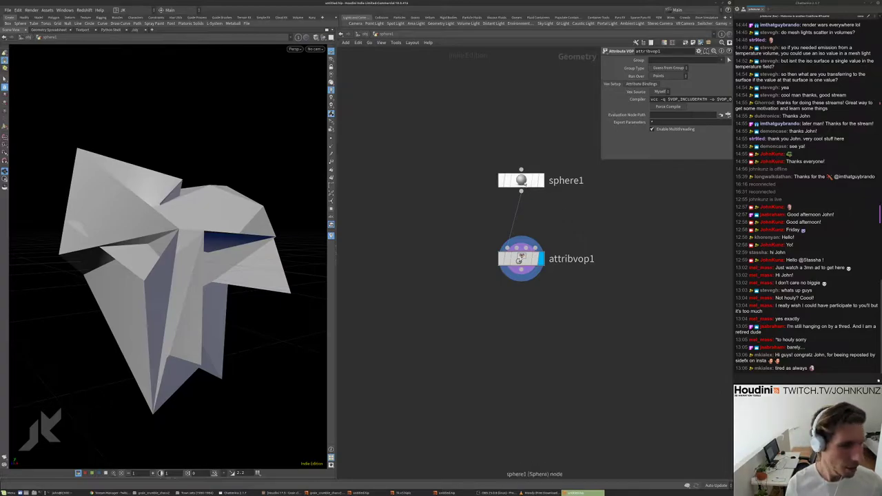
pyautogui.moveTo(690, 112); pyautogui.dragTo(713, 112)
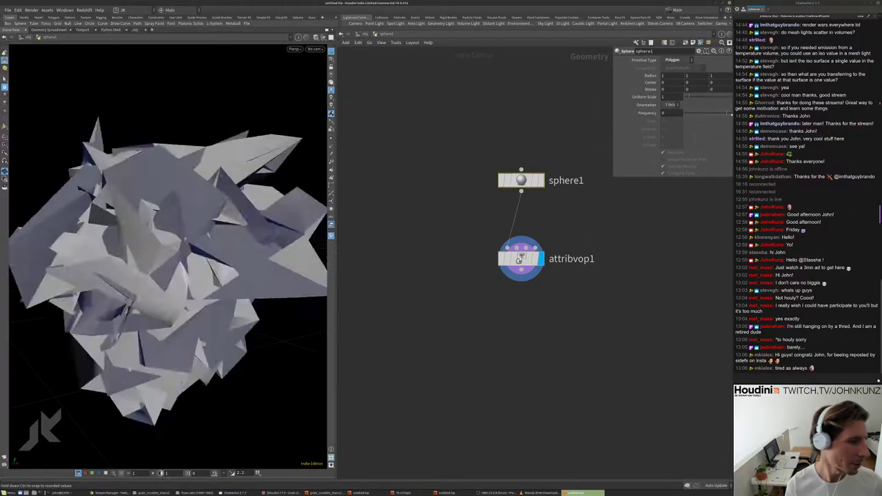
pyautogui.doubleClick(521, 258)
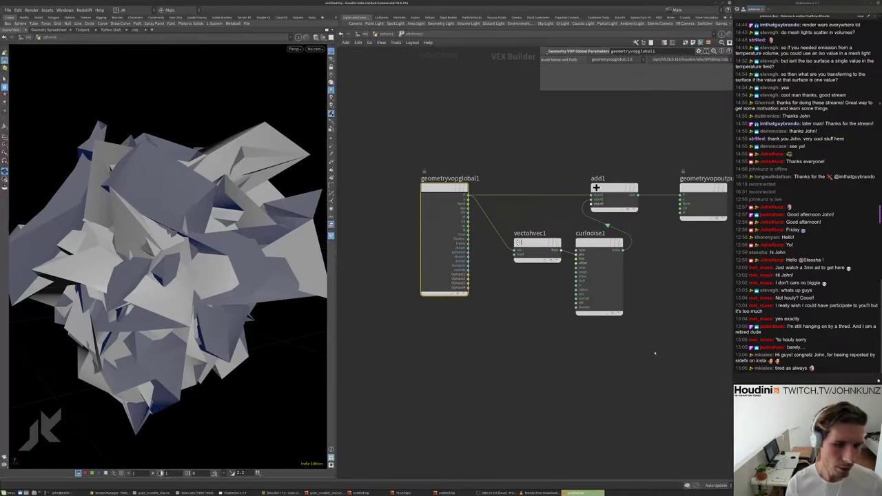
# - Set curlnoise1 to Analytic Simplex Noise and lower its Frequency from 1 to 0.3
pyautogui.moveTo(655, 354); pyautogui.dragTo(617, 293)
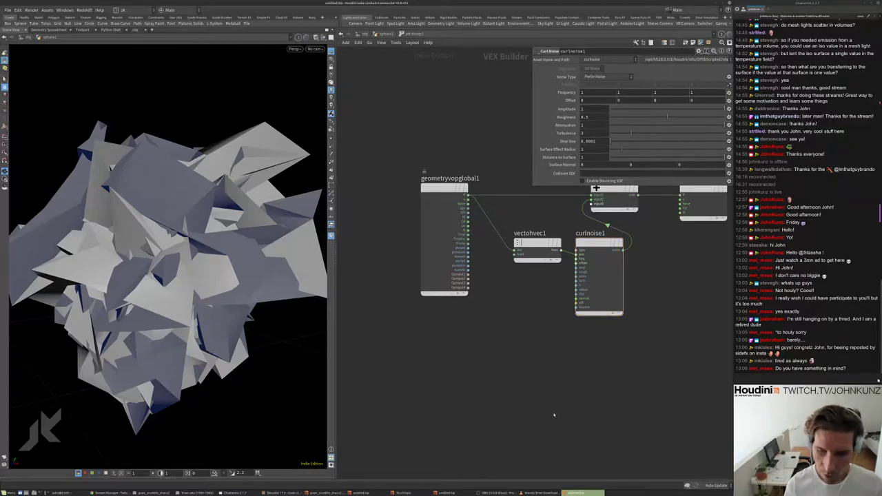
pyautogui.press('h')
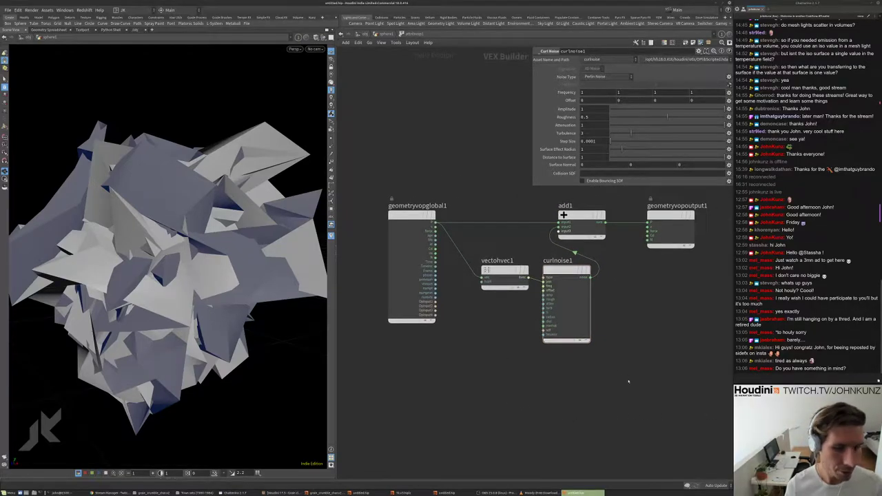
pyautogui.moveTo(628, 381); pyautogui.dragTo(543, 266)
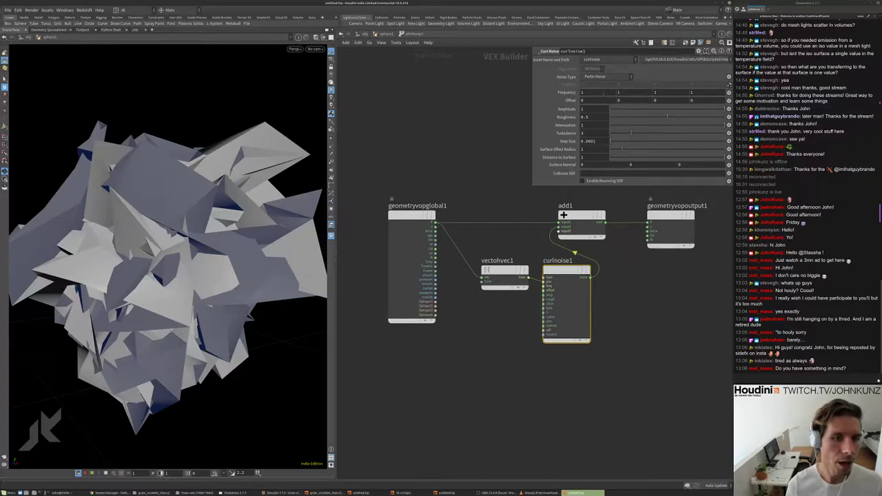
pyautogui.click(607, 76)
pyautogui.click(606, 74)
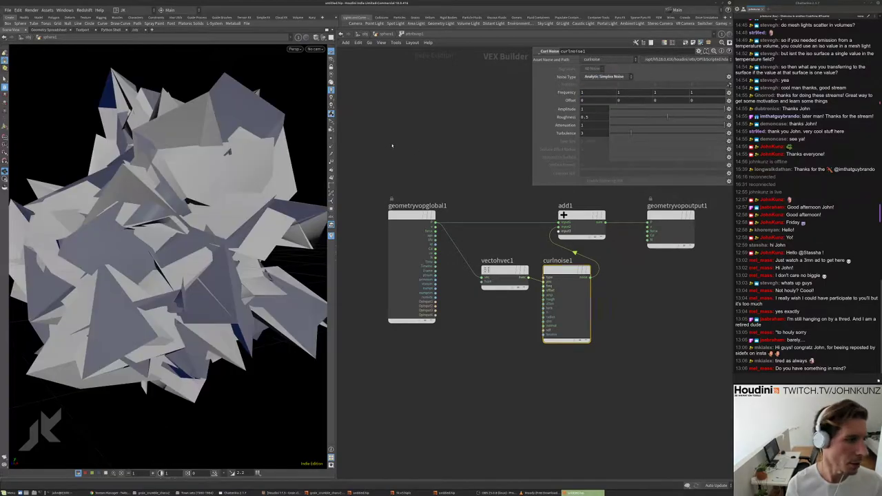
pyautogui.click(391, 145)
pyautogui.moveTo(573, 92); pyautogui.dragTo(531, 113, button='middle')
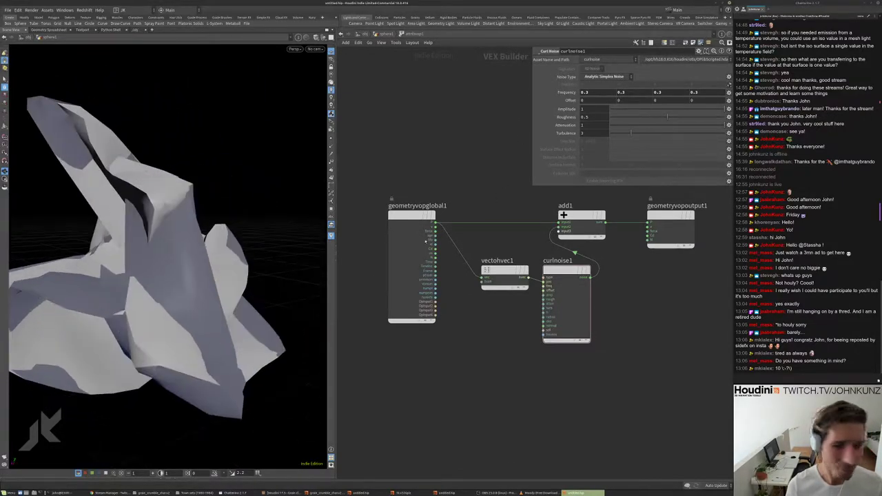
# - Inspect the deformed geometry, then switch curlnoise1's noise type to Analytic Perlin Noise
pyautogui.scroll(-3, 660, 297)
pyautogui.scroll(4, 571, 234)
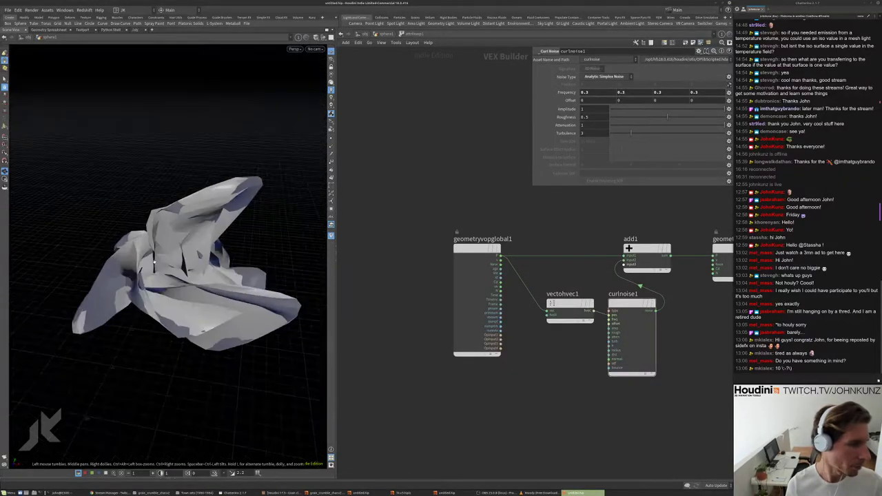
pyautogui.moveTo(545, 229); pyautogui.dragTo(508, 243, button='middle')
pyautogui.scroll(-2, 508, 243)
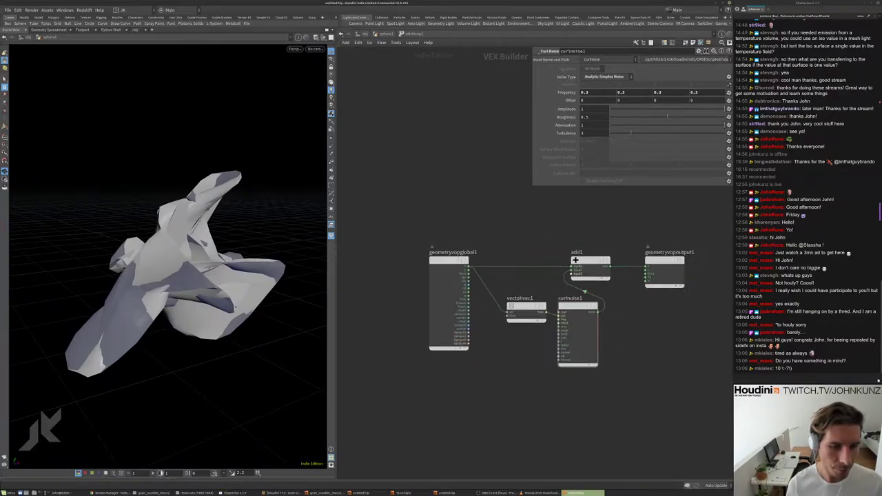
pyautogui.scroll(2, 609, 306)
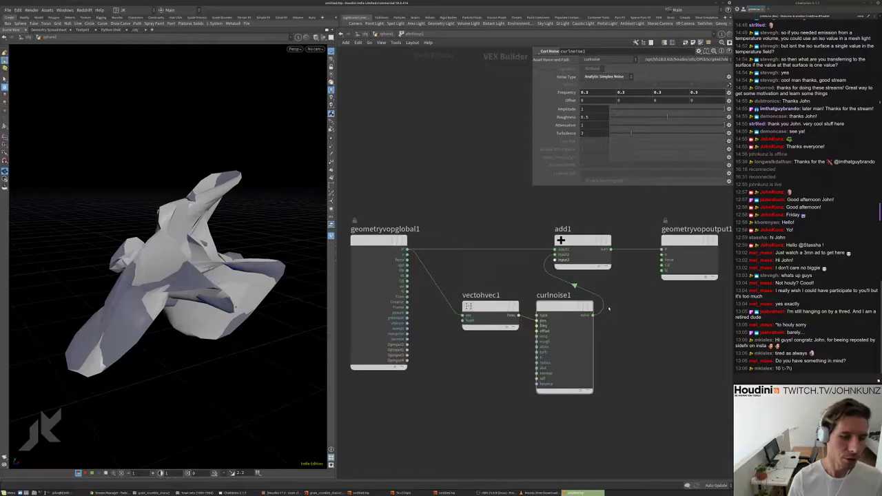
pyautogui.moveTo(304, 228); pyautogui.dragTo(202, 298)
pyautogui.scroll(3, 164, 297)
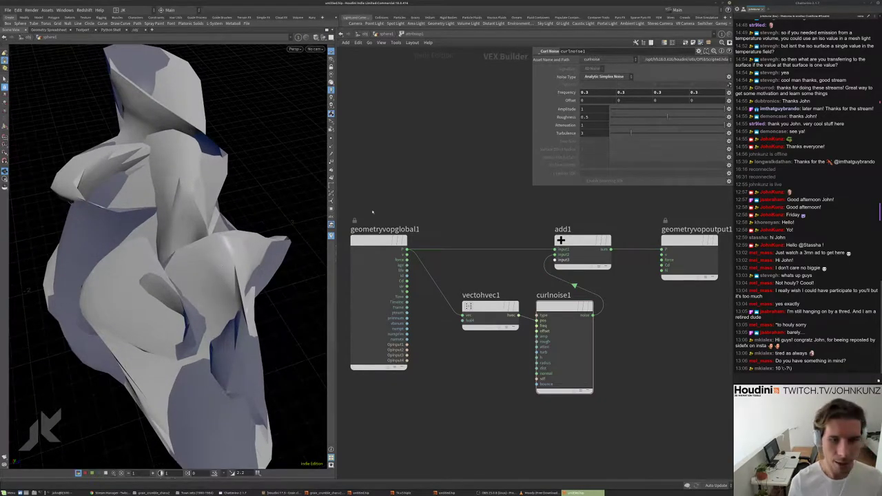
pyautogui.click(378, 33)
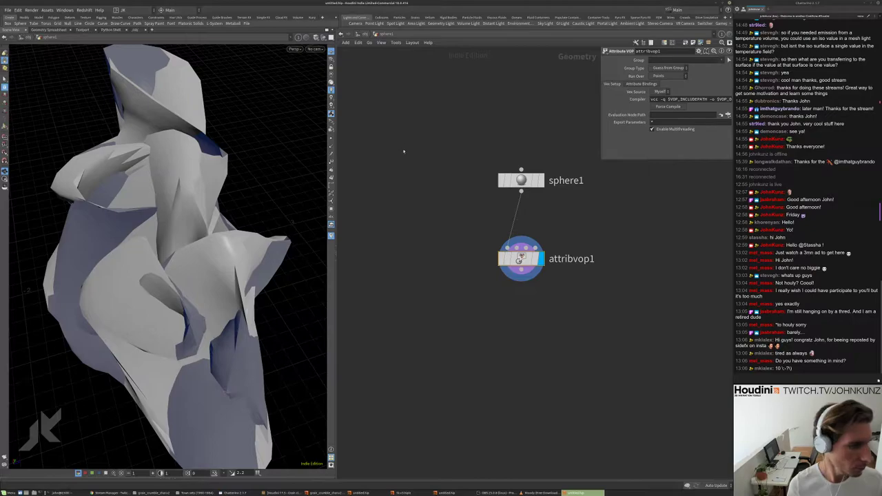
pyautogui.doubleClick(521, 260)
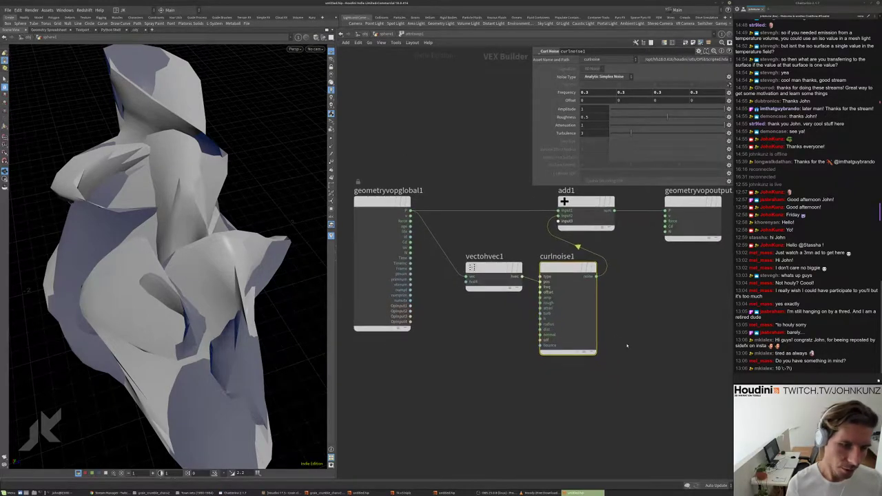
pyautogui.click(606, 76)
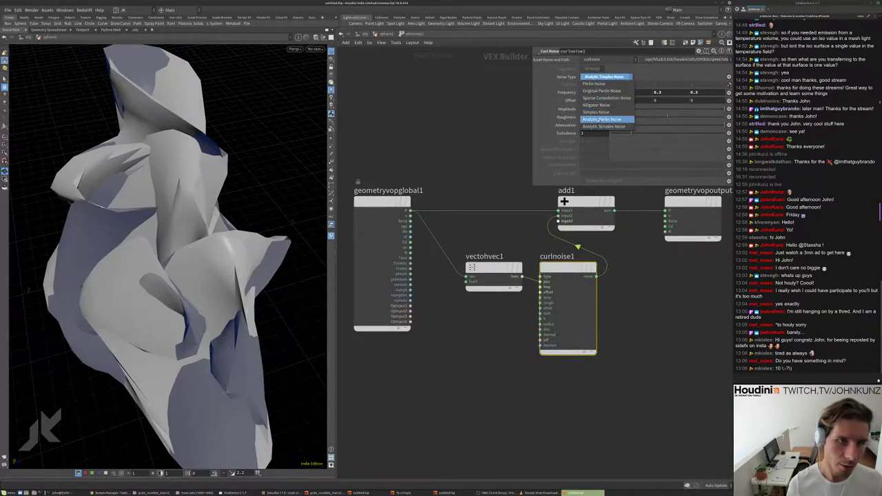
pyautogui.click(601, 120)
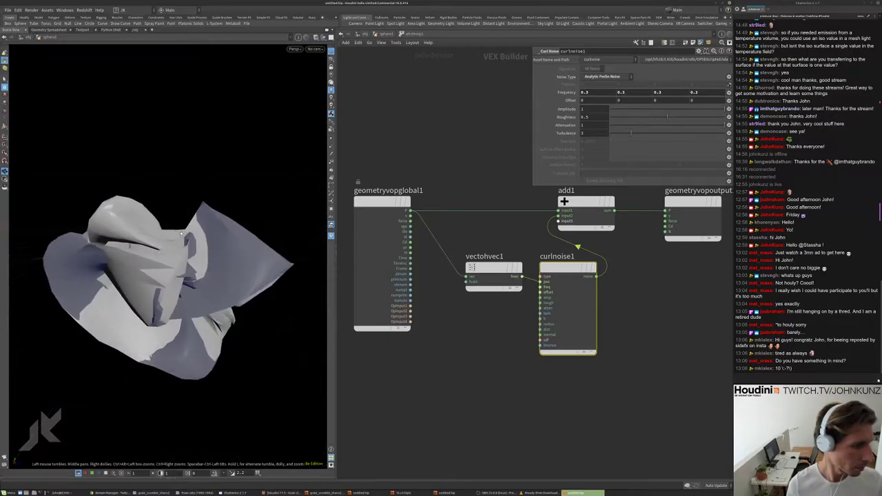
pyautogui.moveTo(181, 234); pyautogui.dragTo(210, 233)
# - Add an add1 node after sphere1 that keeps only the points, and display it
pyautogui.press('u')
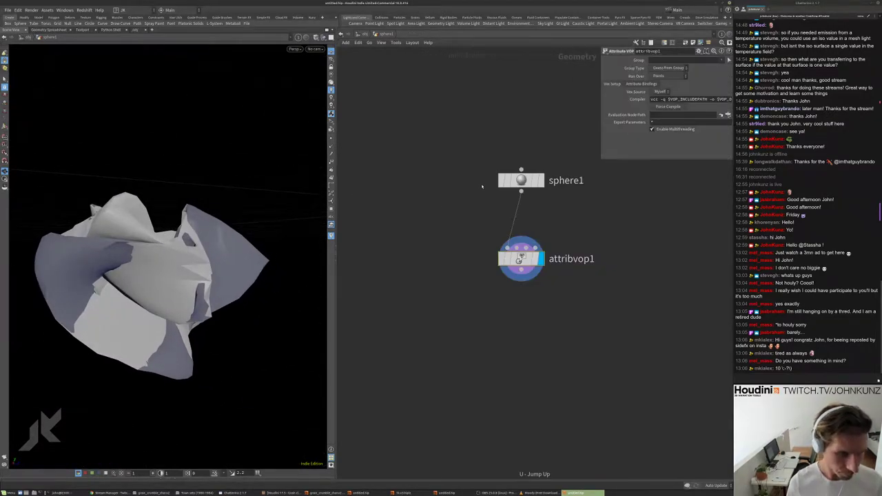
pyautogui.press('Tab')
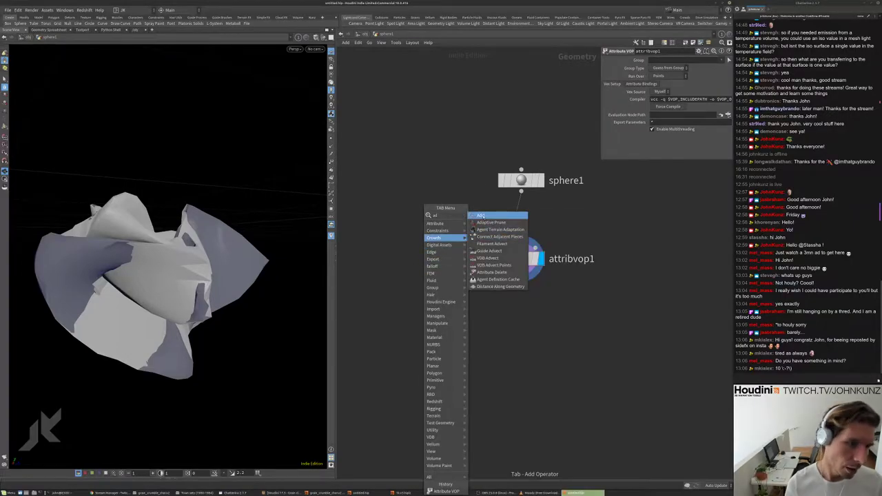
pyautogui.press('Escape')
pyautogui.click(391, 231)
pyautogui.moveTo(521, 192); pyautogui.dragTo(436, 224)
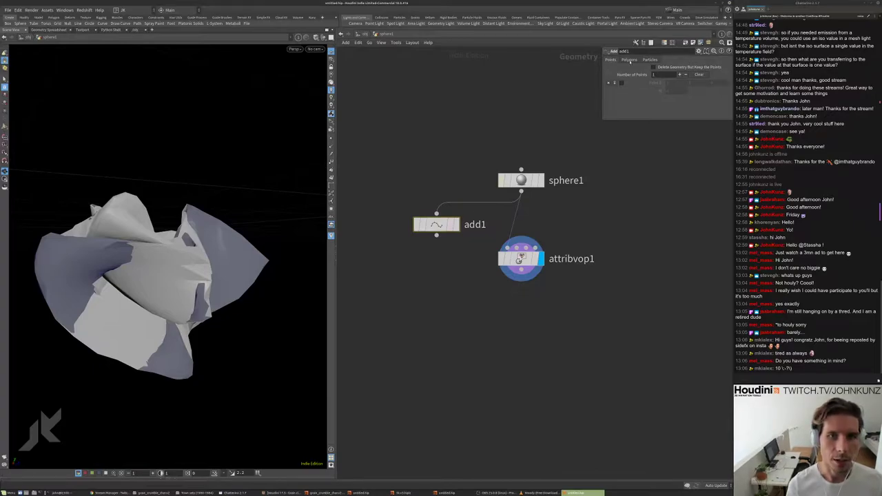
pyautogui.click(629, 60)
pyautogui.click(610, 60)
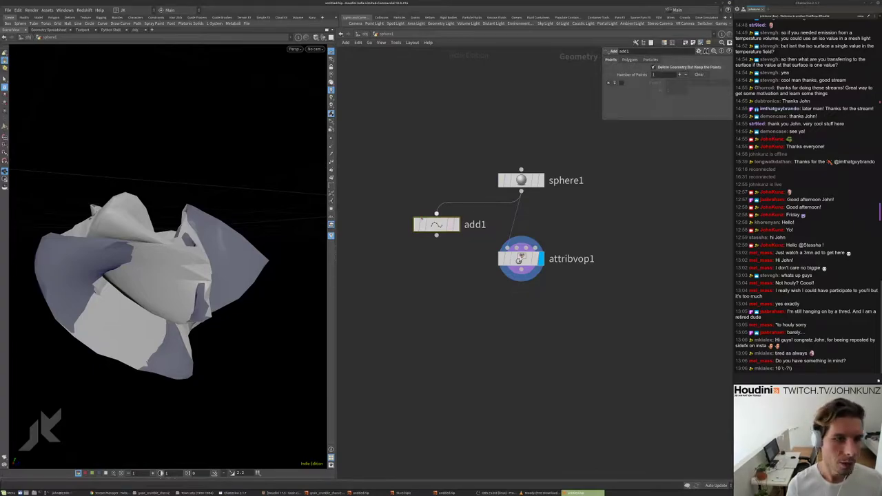
pyautogui.click(457, 225)
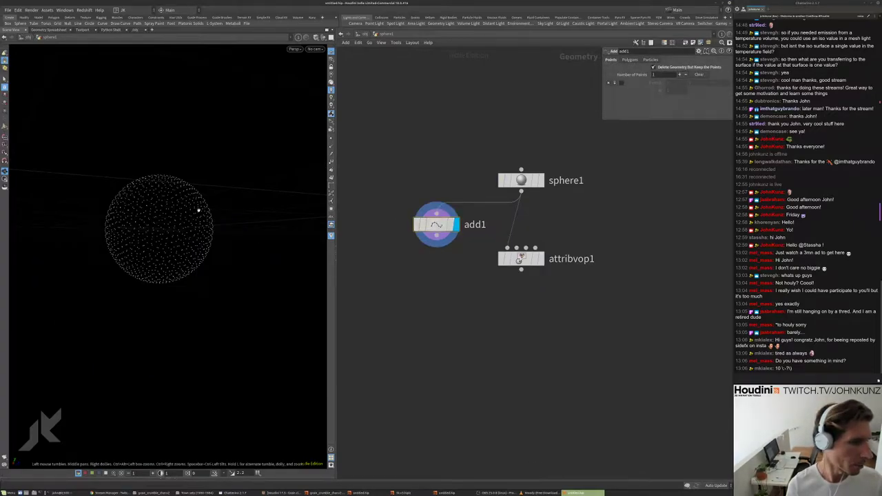
pyautogui.press('g')
pyautogui.click(539, 180)
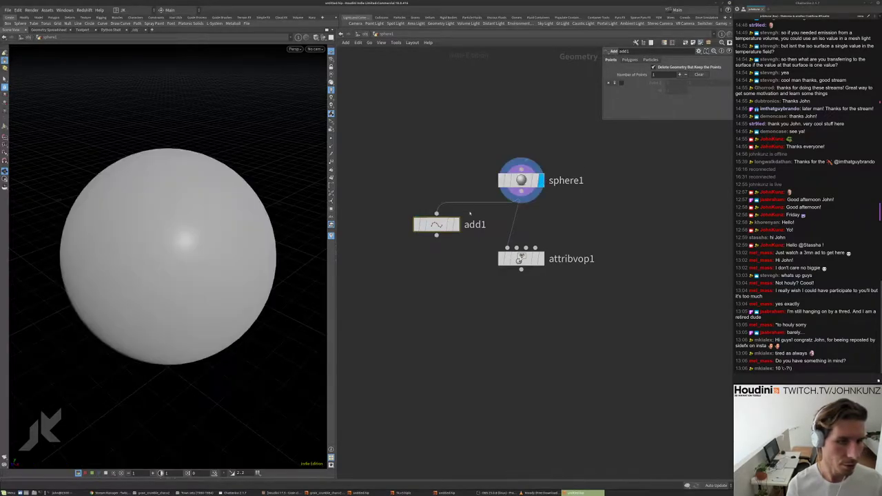
pyautogui.click(456, 225)
# - Feed add1 into attribvop1, display the displaced point cloud, and tidy the nodes
pyautogui.click(507, 248)
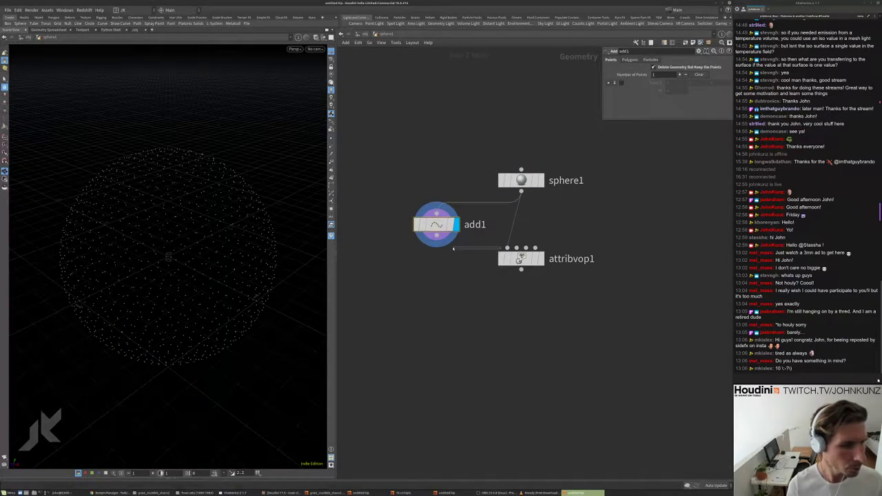
pyautogui.click(437, 235)
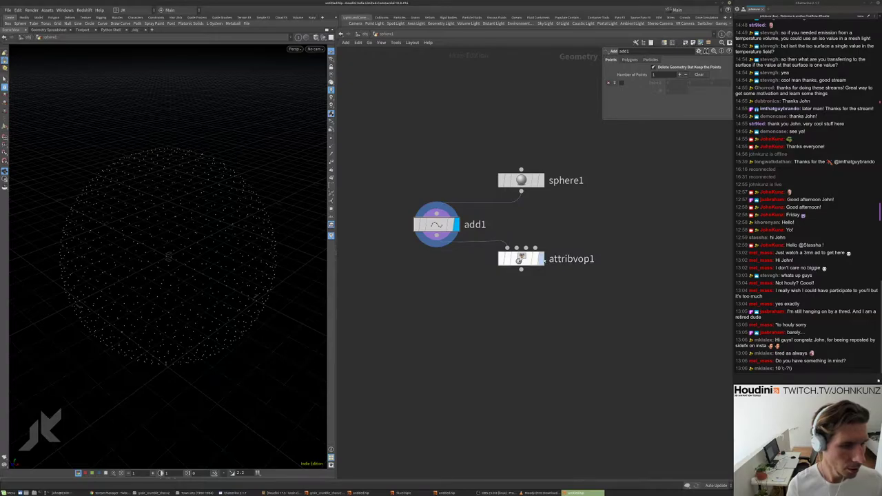
pyautogui.click(541, 258)
pyautogui.press('g')
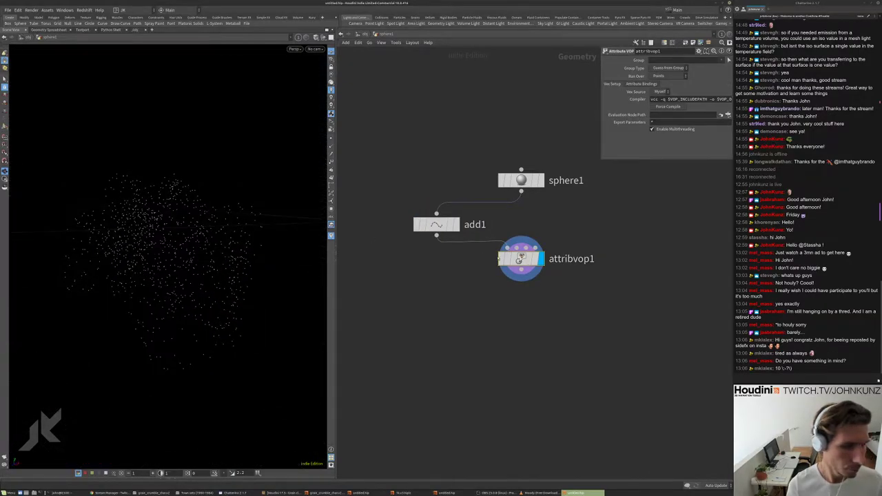
pyautogui.press('b')
pyautogui.press('b')
pyautogui.moveTo(527, 259); pyautogui.dragTo(528, 322)
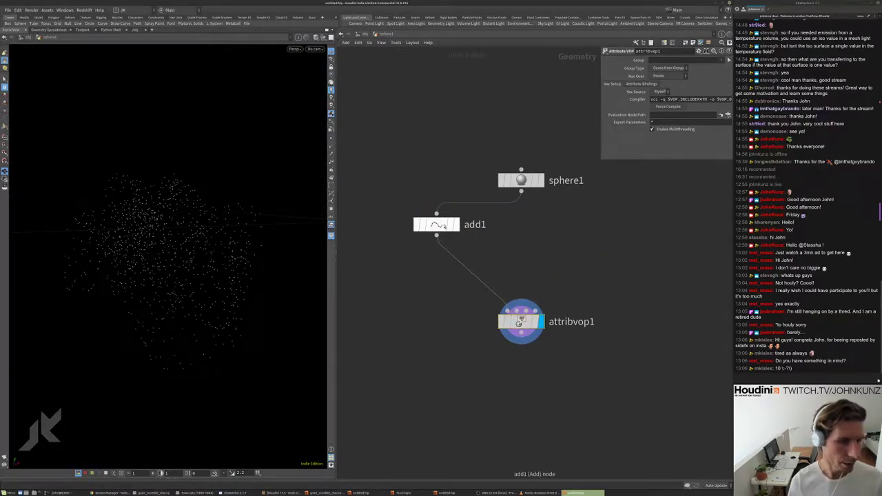
pyautogui.moveTo(441, 225); pyautogui.dragTo(526, 237)
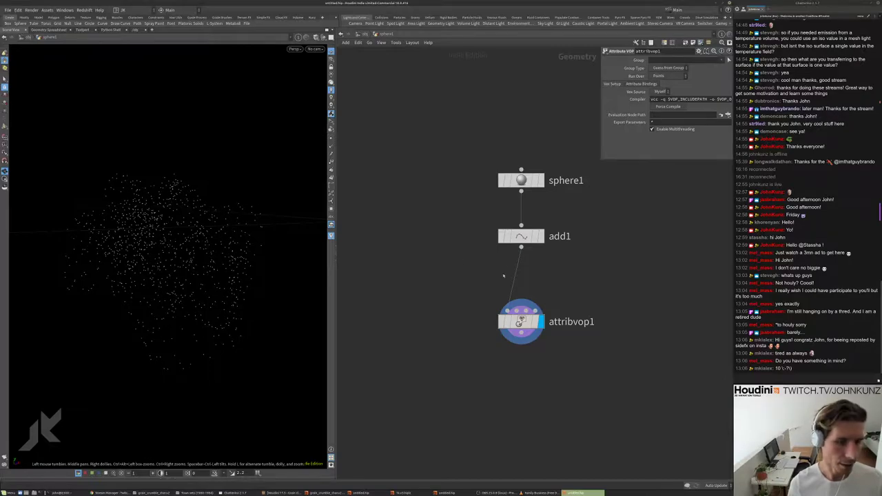
# - Wrap attribvop1 in a For-Loop with Feedback block and display repeat_end1
pyautogui.press('Tab')
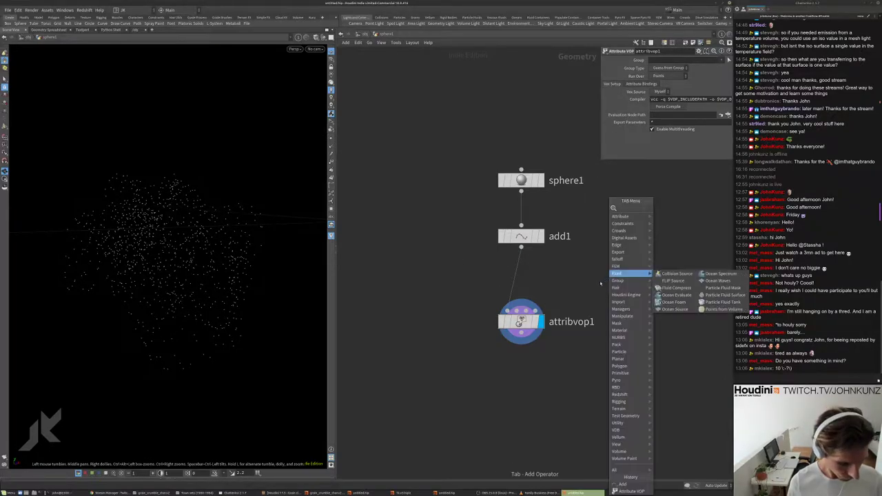
pyautogui.write('for')
pyautogui.press('Return')
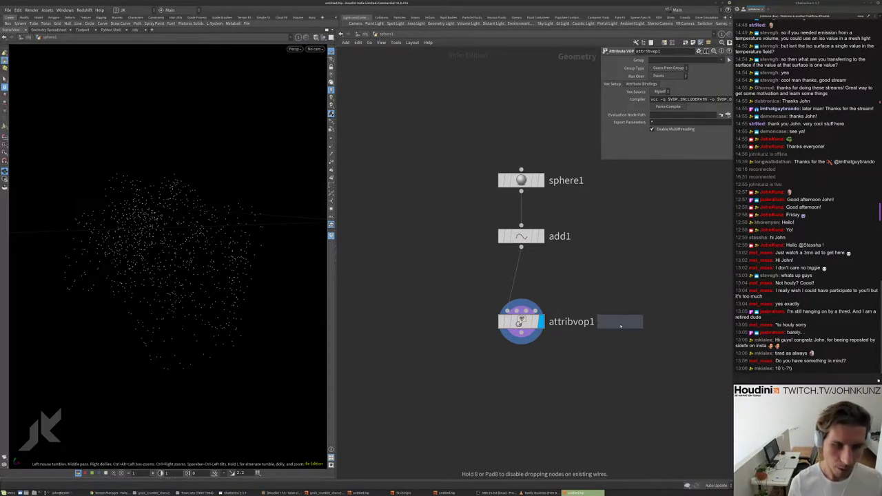
pyautogui.click(597, 287)
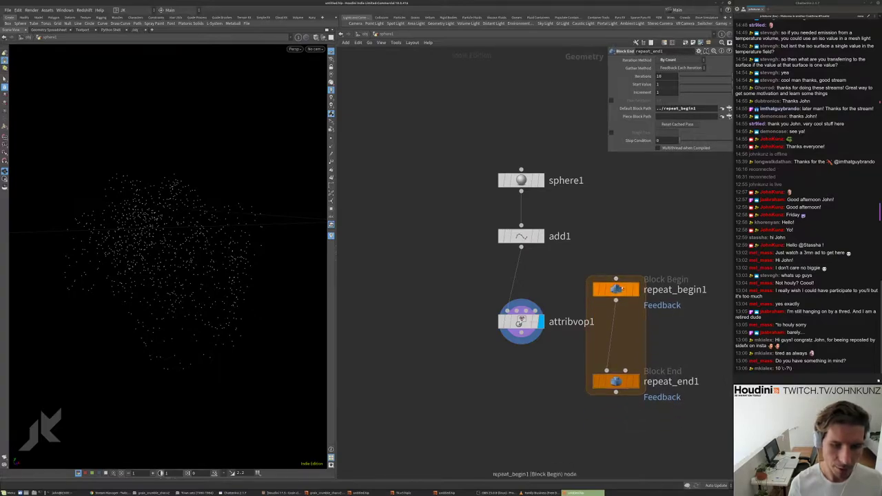
pyautogui.moveTo(616, 289); pyautogui.dragTo(521, 278)
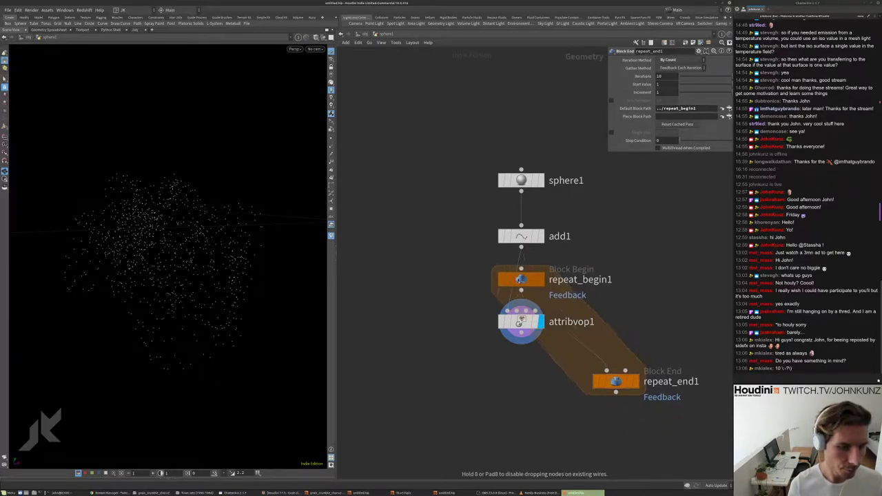
pyautogui.moveTo(615, 382); pyautogui.dragTo(521, 373)
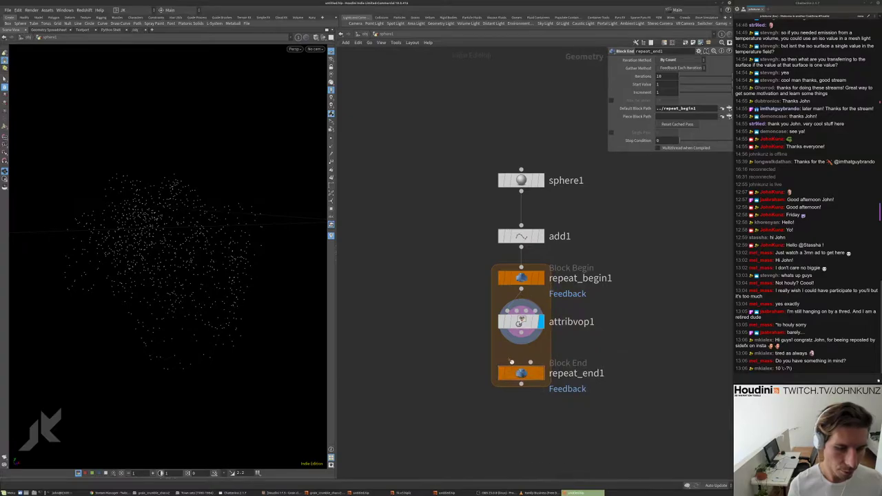
pyautogui.click(541, 372)
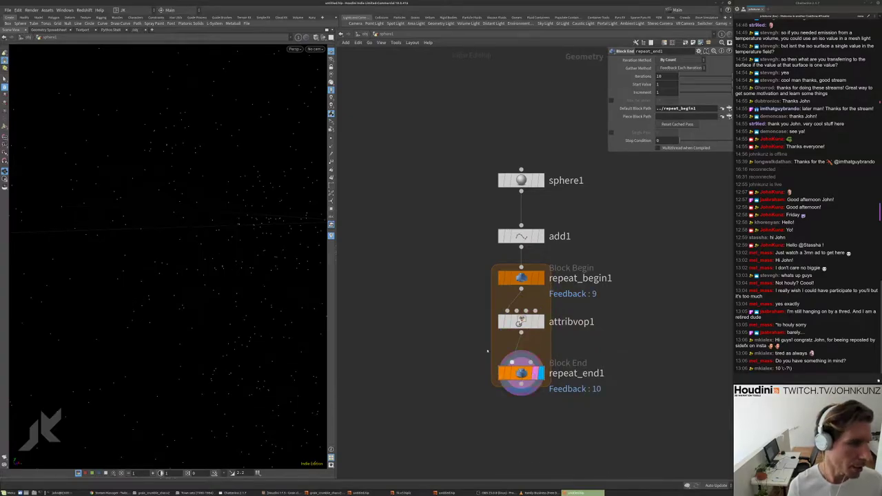
pyautogui.moveTo(87, 284); pyautogui.dragTo(209, 212)
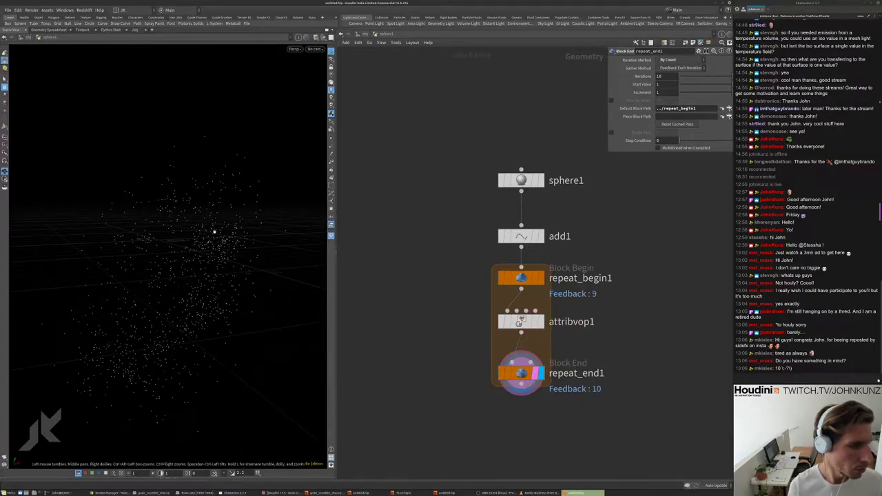
# - Set the loop's Gather Method to Merge Each Iteration, then go inside attribvop1
pyautogui.click(680, 67)
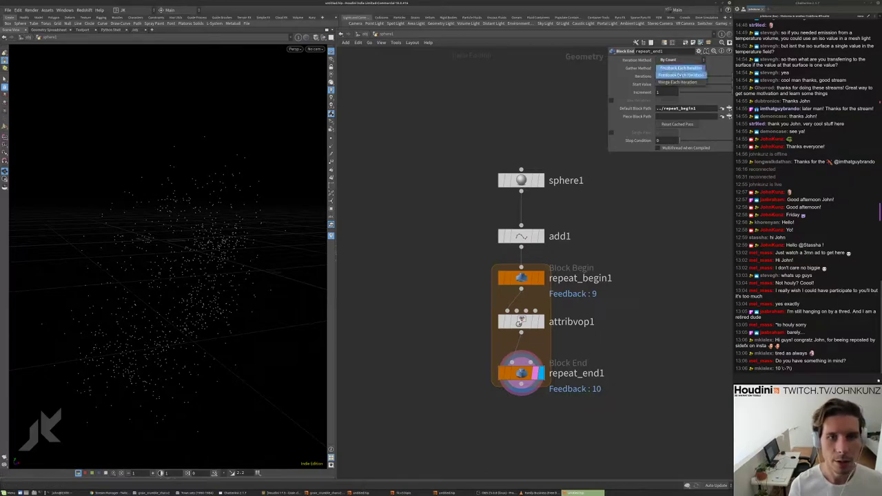
pyautogui.click(680, 75)
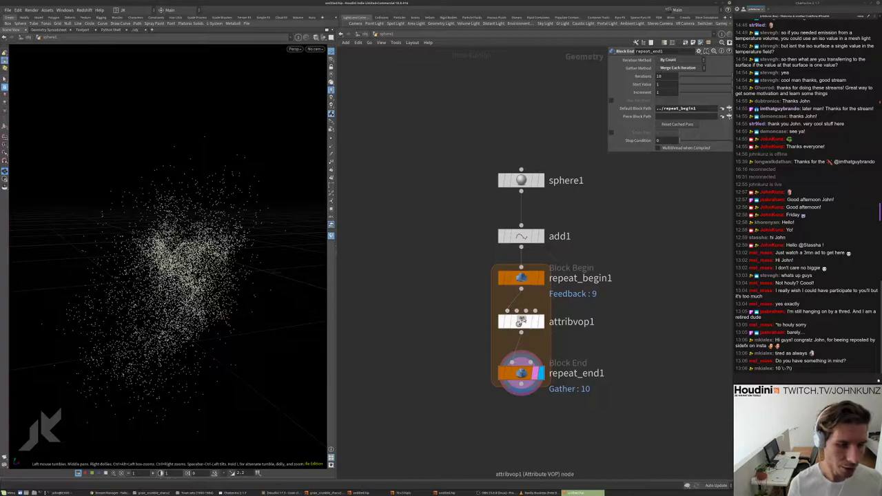
pyautogui.doubleClick(522, 321)
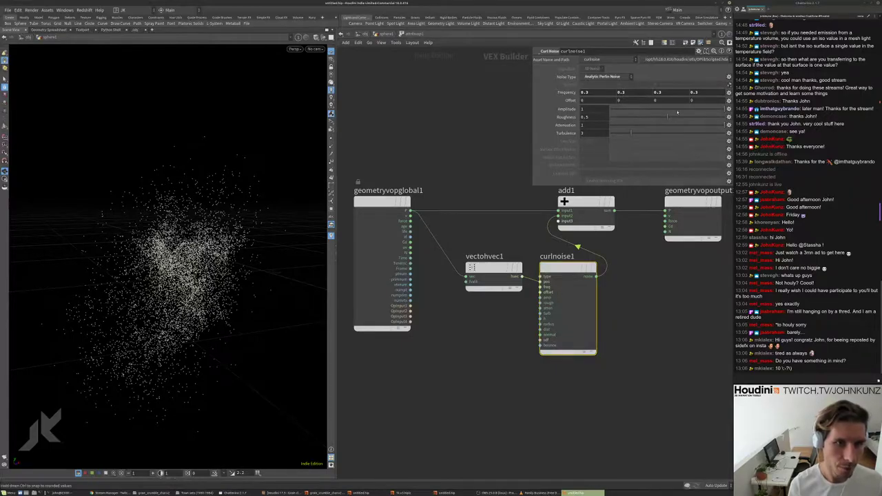
# - Lower curlnoise1's Amplitude to about 0.026, then return to the sphere1 geometry network
pyautogui.moveTo(673, 111)
pyautogui.mouseDown()
pyautogui.moveTo(665, 110)
pyautogui.moveTo(682, 110)
pyautogui.moveTo(665, 114)
pyautogui.mouseUp()
pyautogui.moveTo(661, 115); pyautogui.dragTo(727, 122)
pyautogui.moveTo(674, 115); pyautogui.dragTo(668, 111)
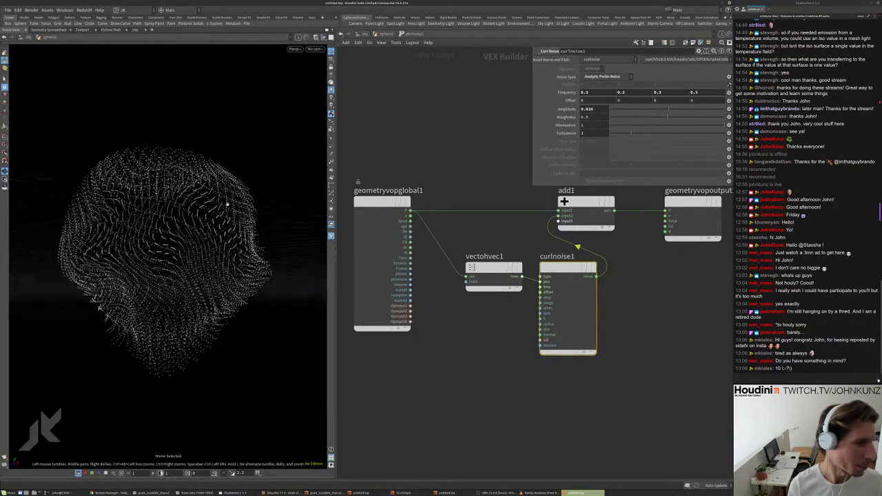
pyautogui.click(376, 33)
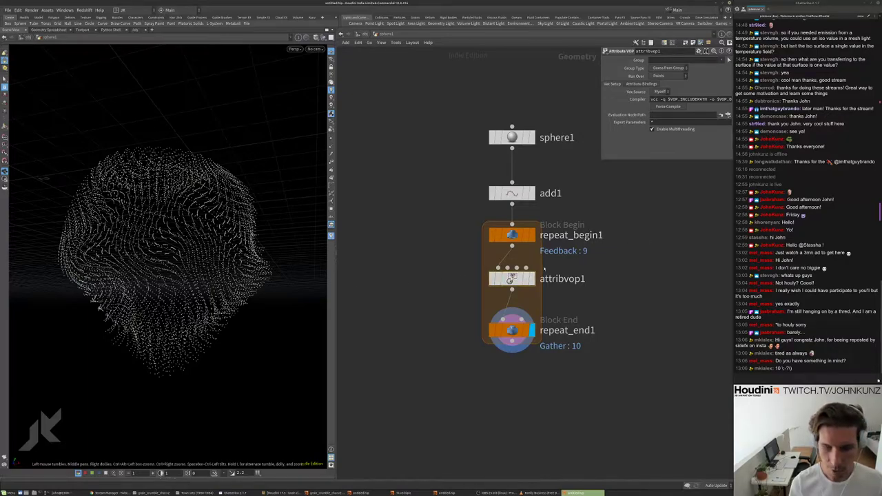
# - Set repeat_end1's Iterations to 56 and orbit to inspect the long strand tangle
pyautogui.click(512, 331)
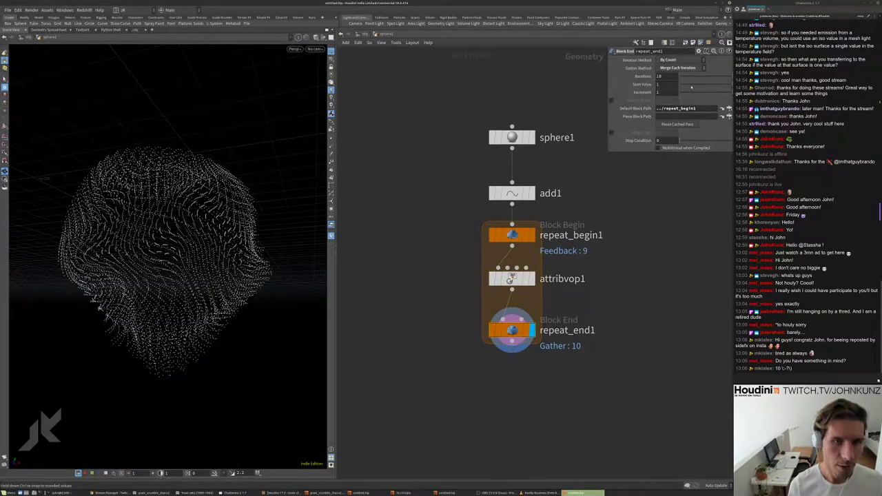
pyautogui.press('Return')
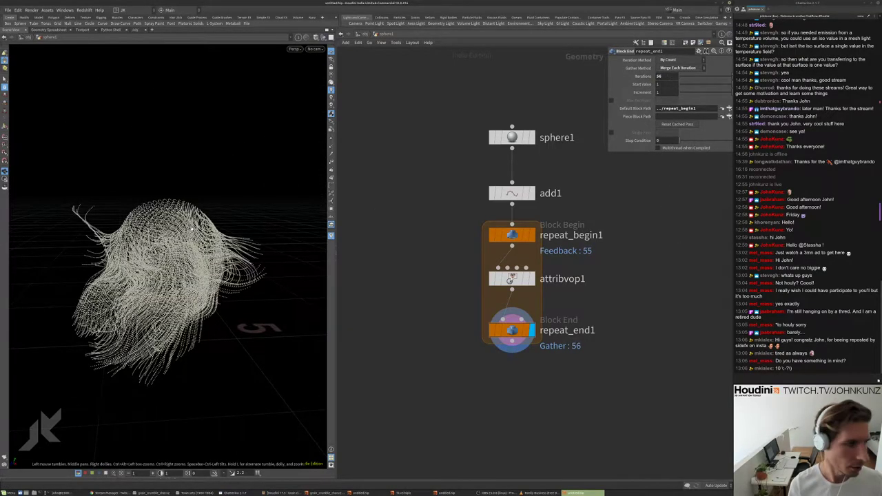
pyautogui.moveTo(186, 194); pyautogui.dragTo(223, 192)
pyautogui.moveTo(128, 242); pyautogui.dragTo(300, 229)
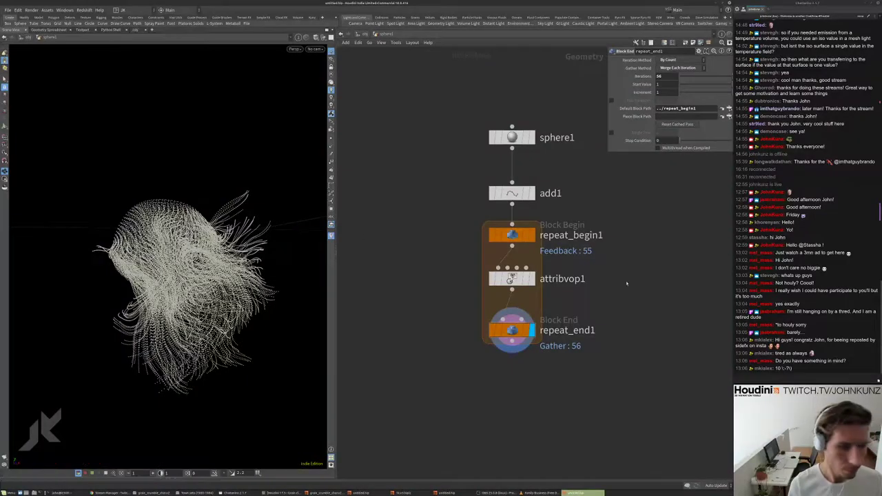
pyautogui.moveTo(628, 282); pyautogui.dragTo(644, 270, button='middle')
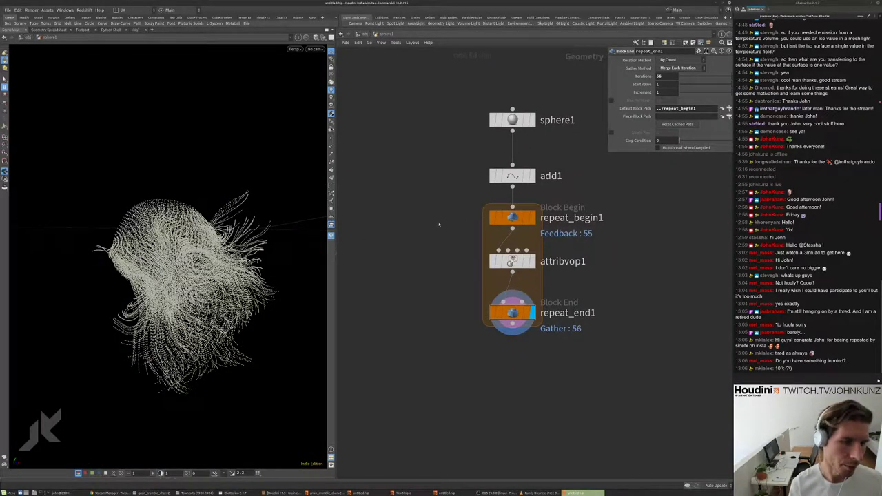
pyautogui.moveTo(598, 236); pyautogui.dragTo(590, 258, button='middle')
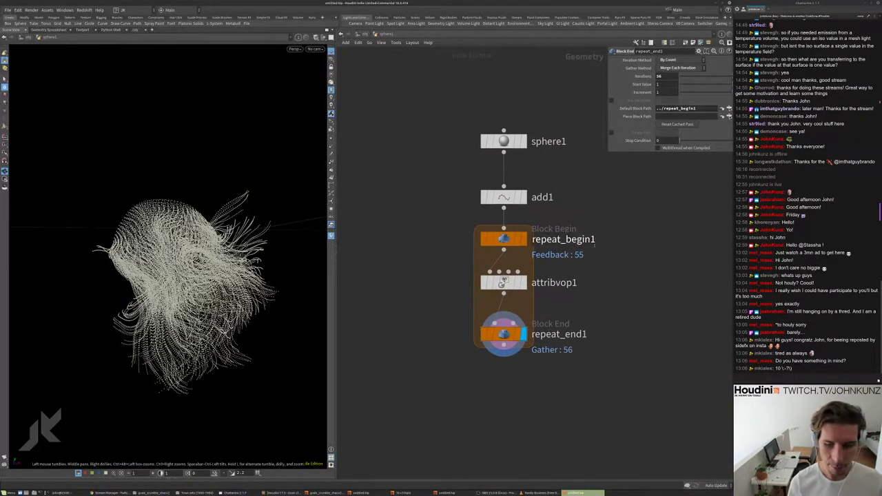
# - Add an add2 node below repeat_end1 that joins points into polylines By Group
pyautogui.click(491, 193)
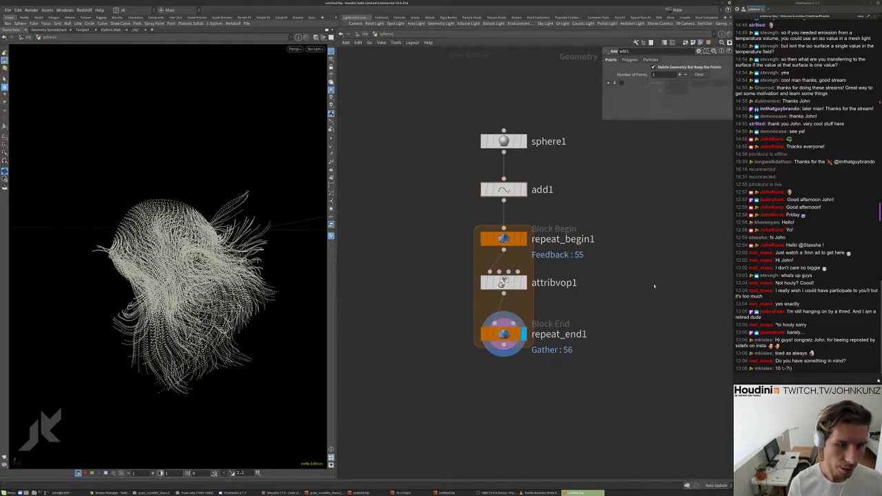
pyautogui.press('Tab')
pyautogui.click(741, 207)
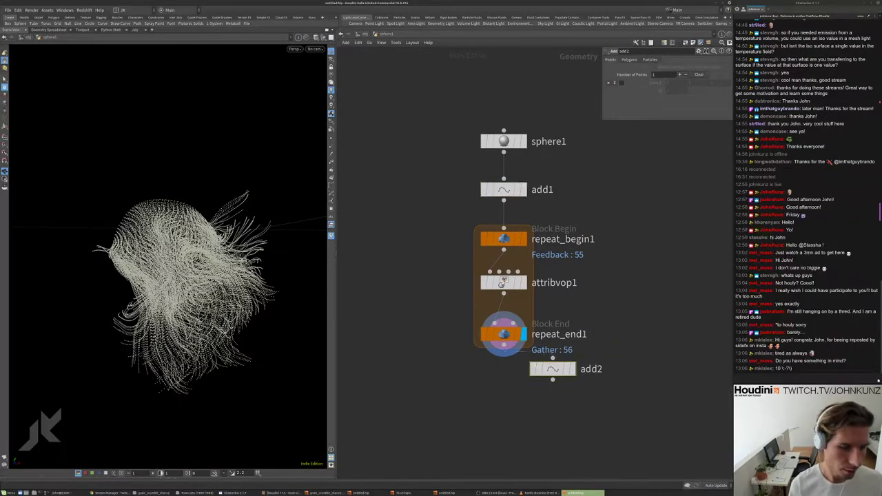
pyautogui.click(553, 369)
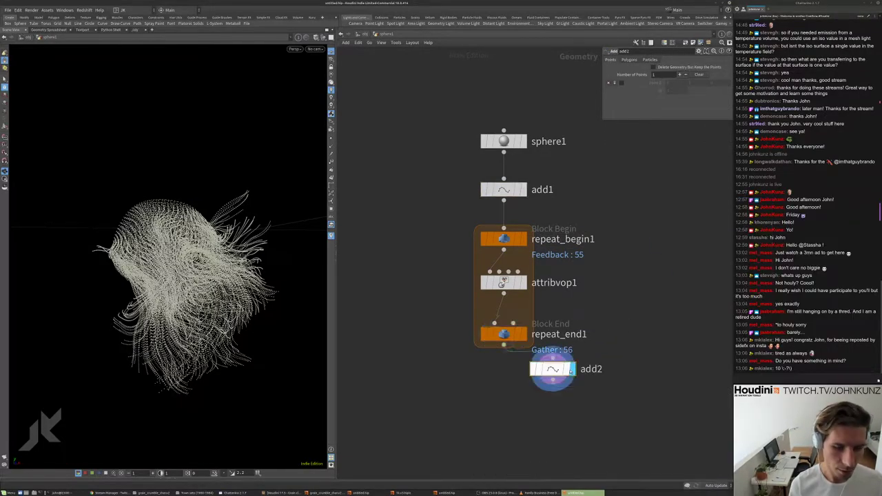
pyautogui.click(634, 60)
pyautogui.click(638, 75)
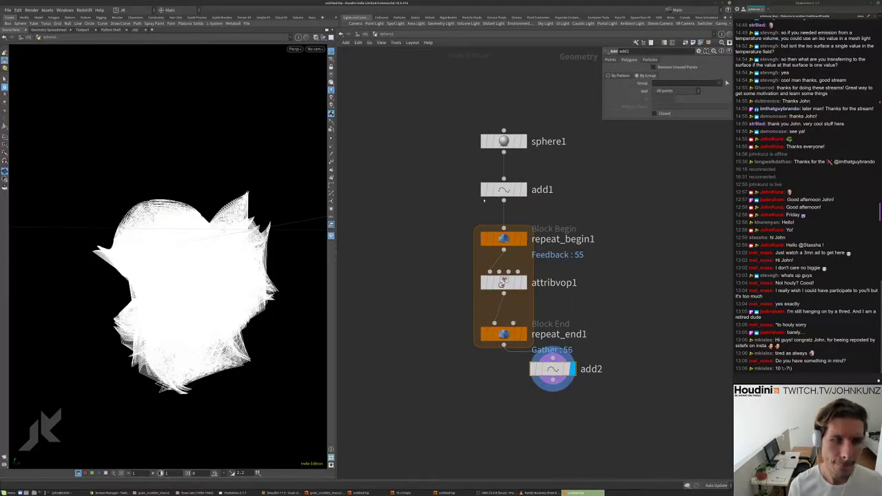
pyautogui.moveTo(166, 276); pyautogui.dragTo(38, 425)
# - Lower sphere1's Frequency in two steps for fewer strands, framing the geometry
pyautogui.click(507, 141)
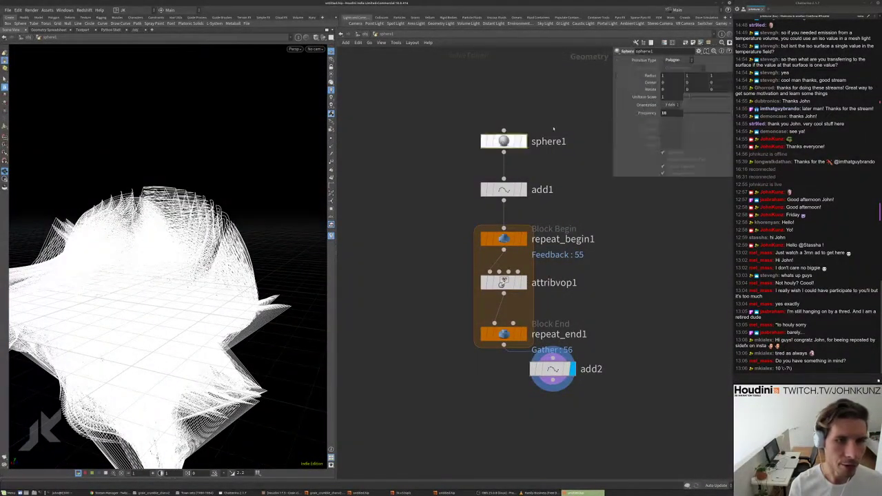
pyautogui.moveTo(689, 113)
pyautogui.mouseDown()
pyautogui.moveTo(701, 112)
pyautogui.moveTo(694, 112)
pyautogui.mouseUp()
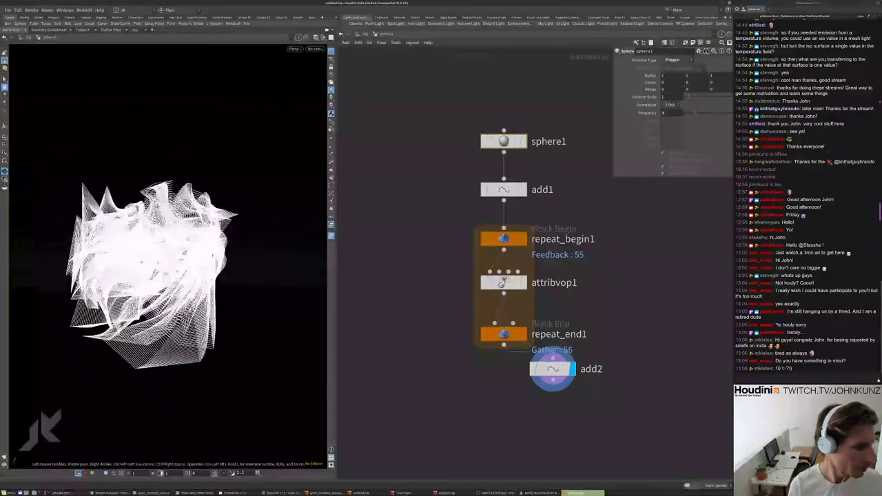
pyautogui.moveTo(248, 273); pyautogui.dragTo(187, 267)
pyautogui.press('g')
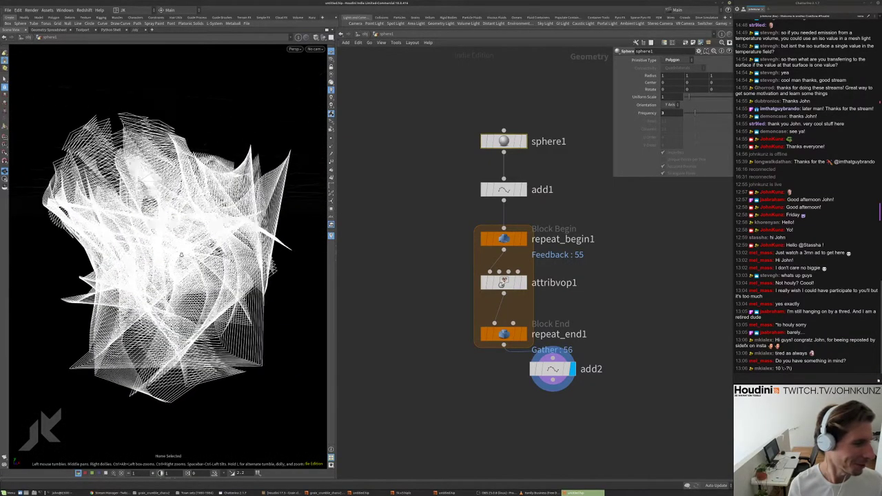
pyautogui.moveTo(689, 113); pyautogui.dragTo(689, 113)
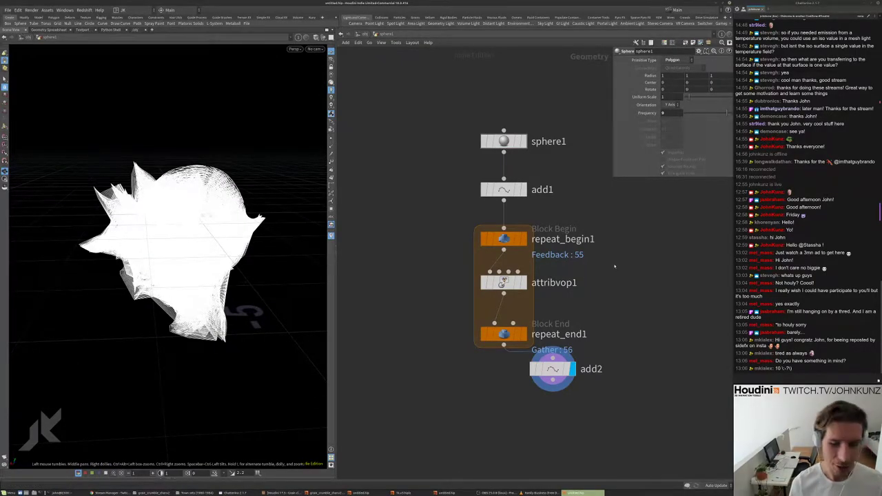
pyautogui.press('Tab')
# - Add an Enumerate node with Group Type set to Points
pyautogui.moveTo(616, 267)
pyautogui.write('enum')
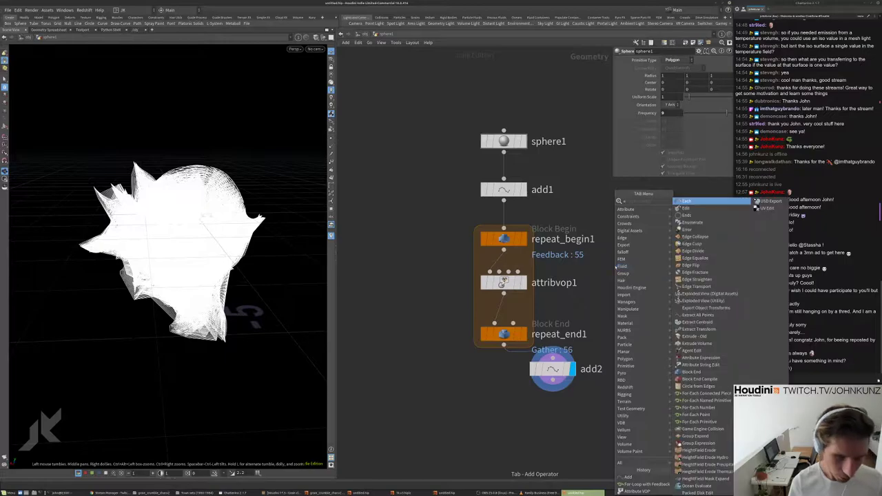
pyautogui.press('Return')
pyautogui.click(671, 217)
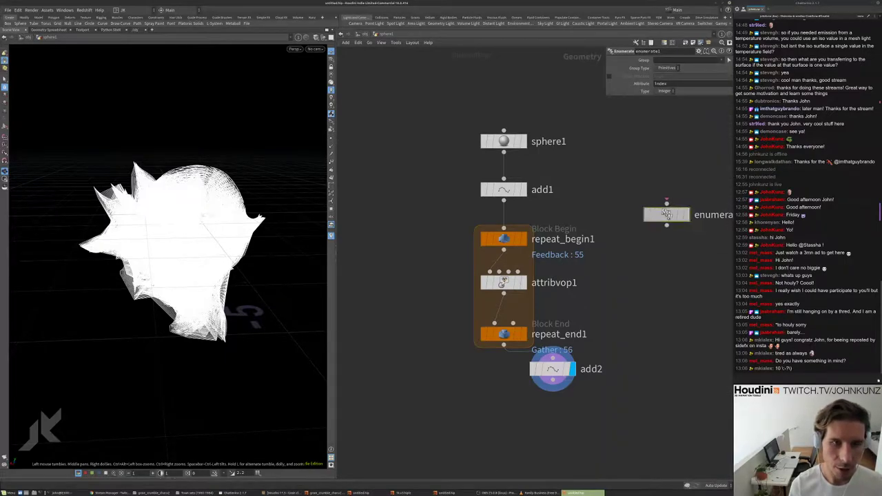
pyautogui.moveTo(671, 216); pyautogui.dragTo(646, 175)
pyautogui.click(670, 68)
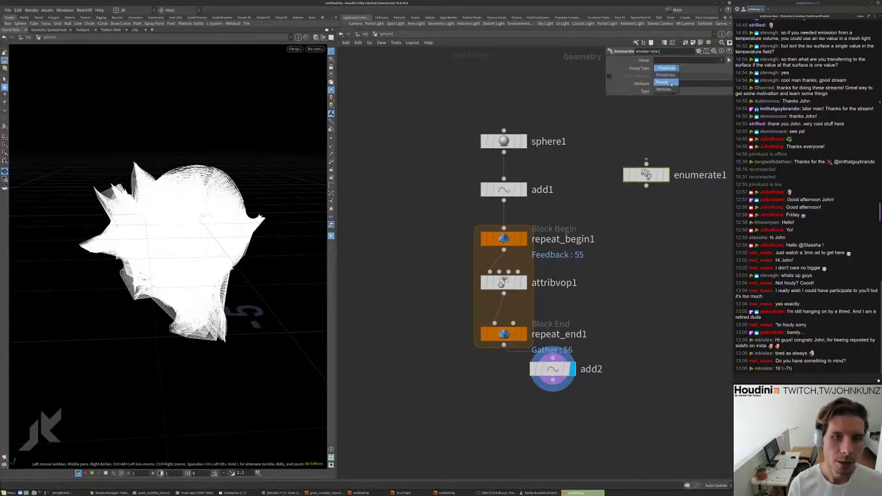
pyautogui.click(663, 82)
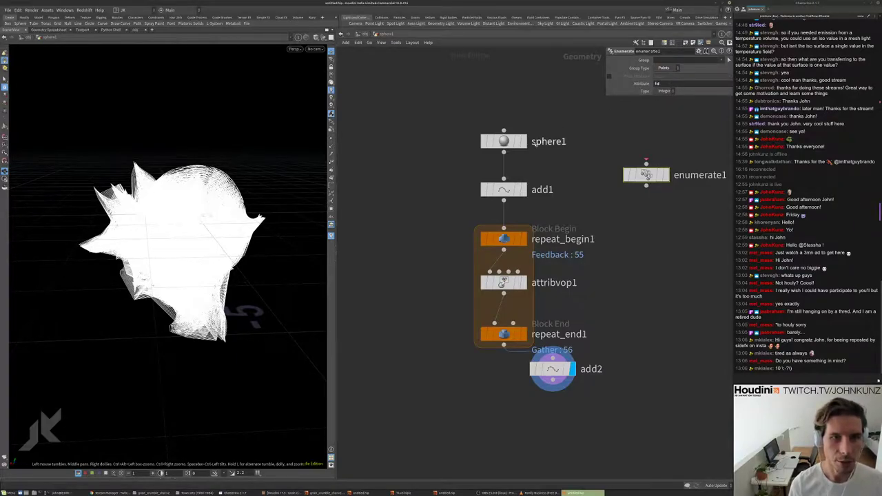
# - Make room and insert enumerate1 between add1 and repeat_begin1
pyautogui.moveTo(535, 135); pyautogui.dragTo(486, 196)
pyautogui.moveTo(503, 144); pyautogui.dragTo(503, 108)
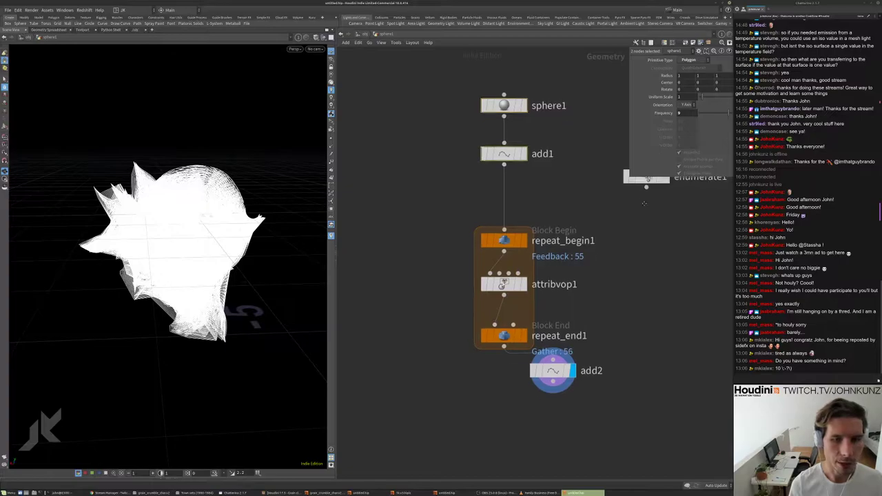
pyautogui.moveTo(646, 178); pyautogui.dragTo(505, 217)
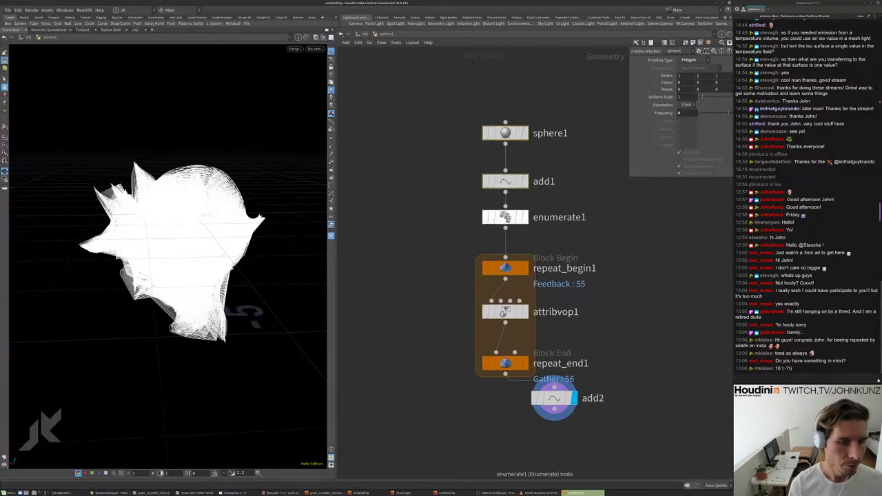
pyautogui.middleClick(505, 217)
# - Check enumerate1's point id values in the geometry spreadsheet
pyautogui.click(505, 217)
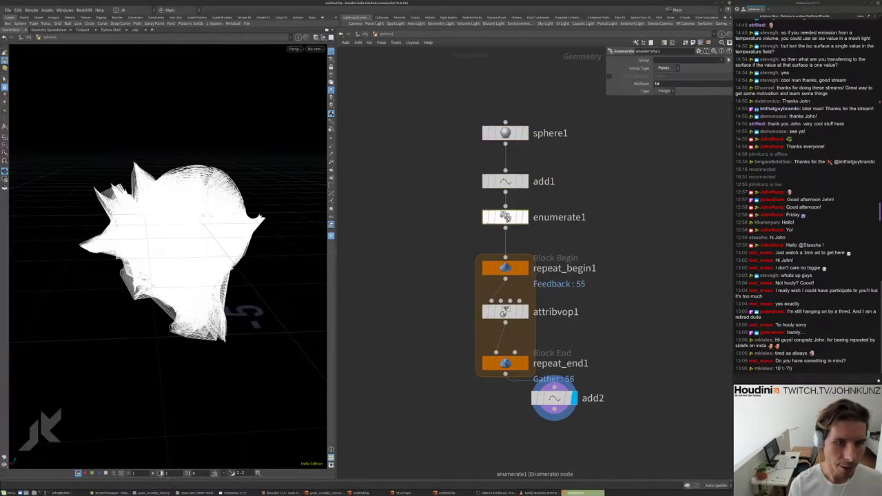
pyautogui.rightClick(507, 218)
pyautogui.click(522, 254)
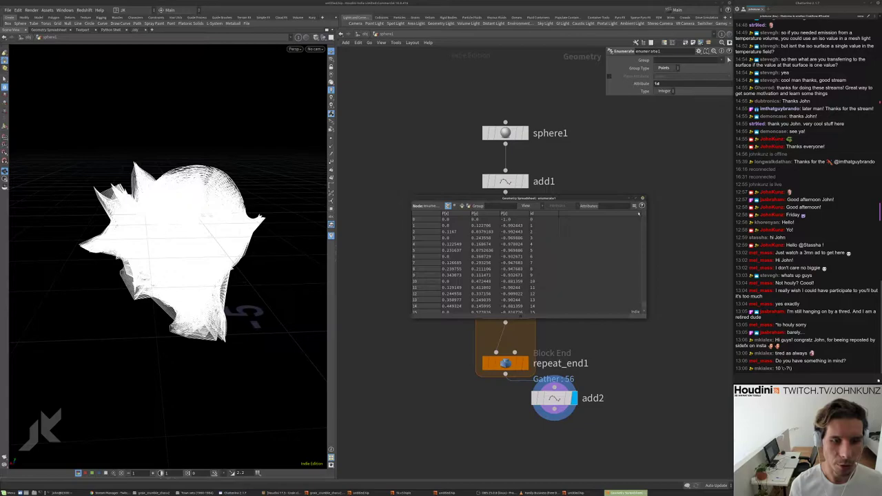
pyautogui.scroll(-15, 639, 214)
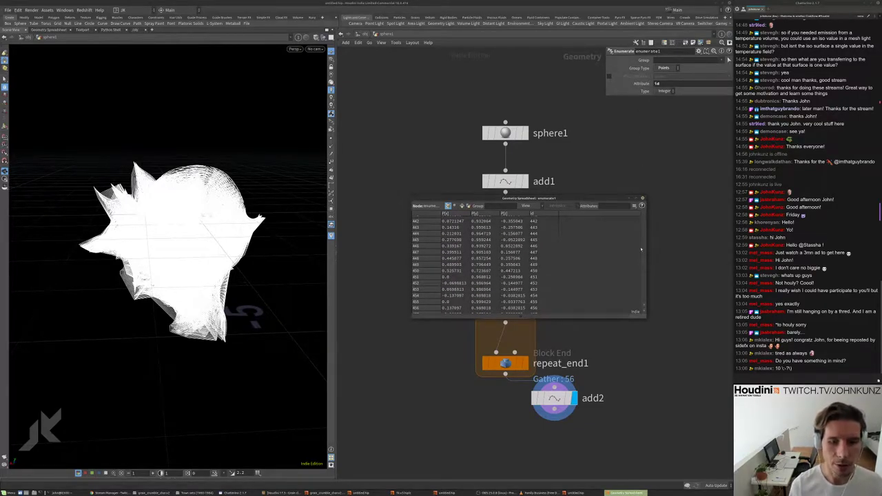
pyautogui.scroll(-9, 642, 262)
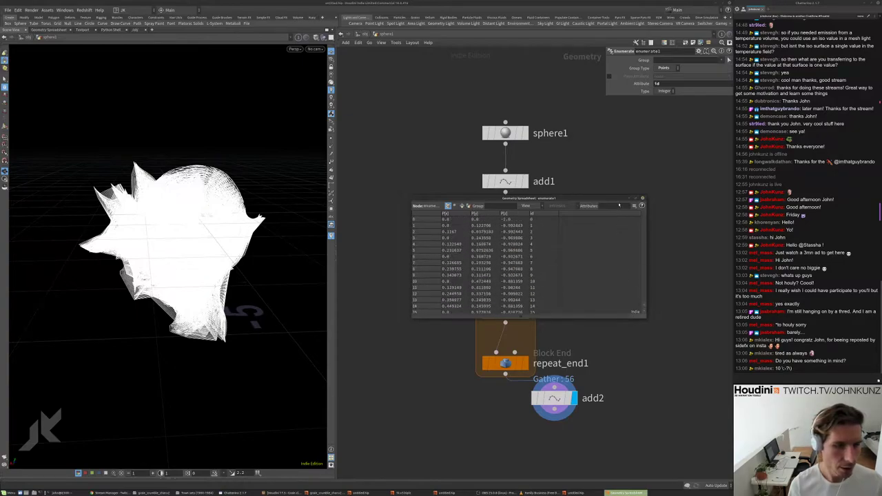
pyautogui.scroll(-2, 615, 290)
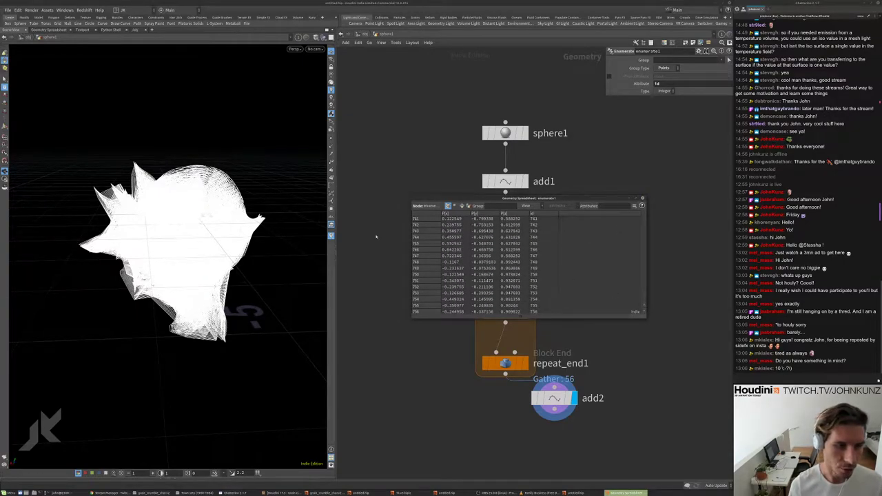
pyautogui.click(643, 199)
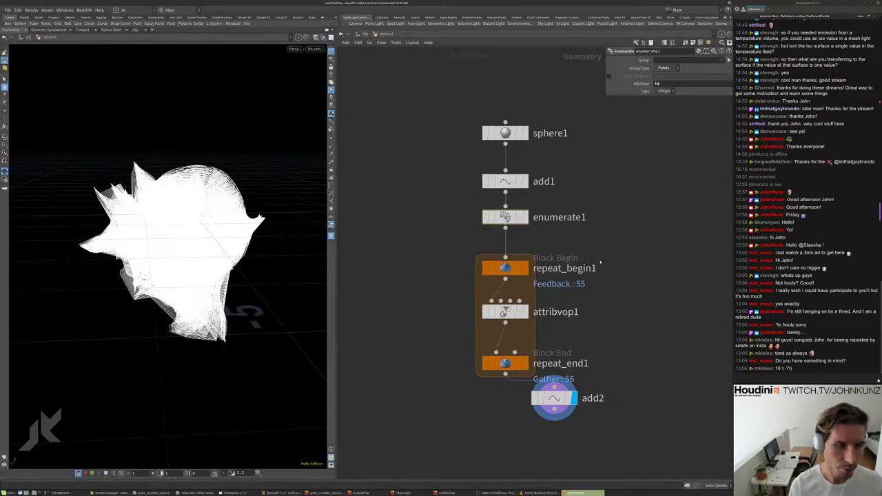
# - Rename enumerate1 to 'add_point_id'
pyautogui.moveTo(515, 218); pyautogui.dragTo(516, 179, button='middle')
pyautogui.press('F2')
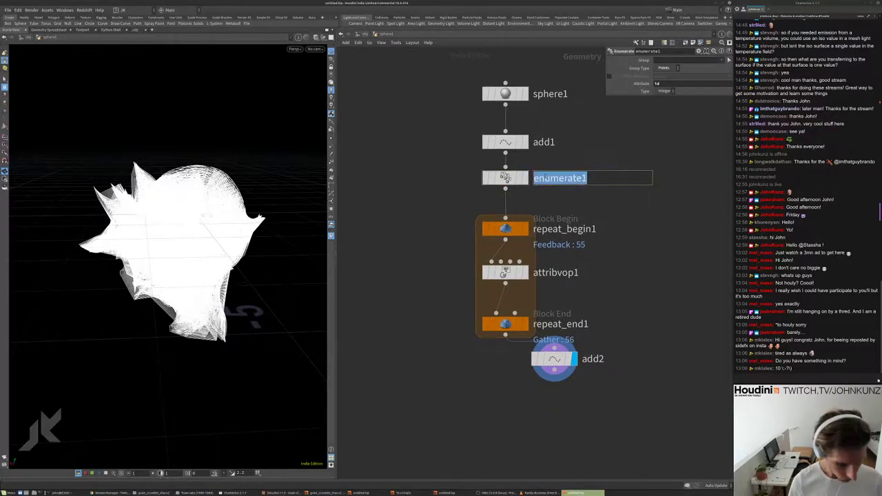
pyautogui.write('add_poi')
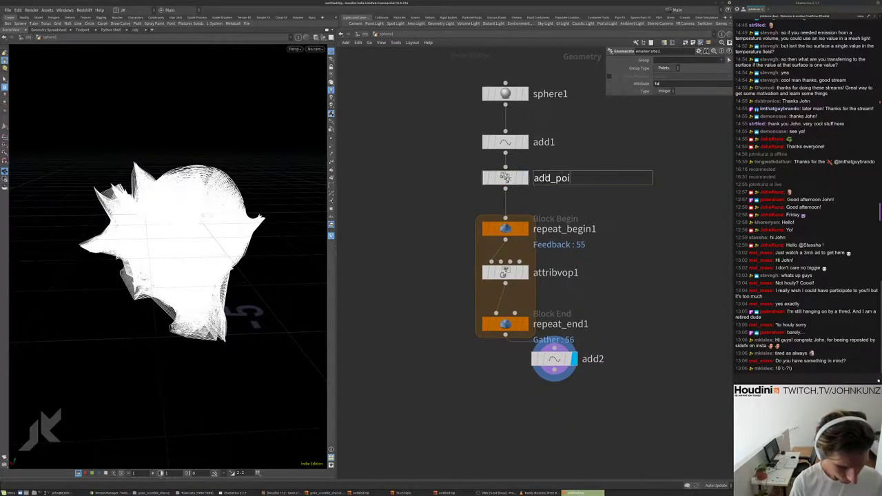
pyautogui.write('nt_id')
pyautogui.press('Return')
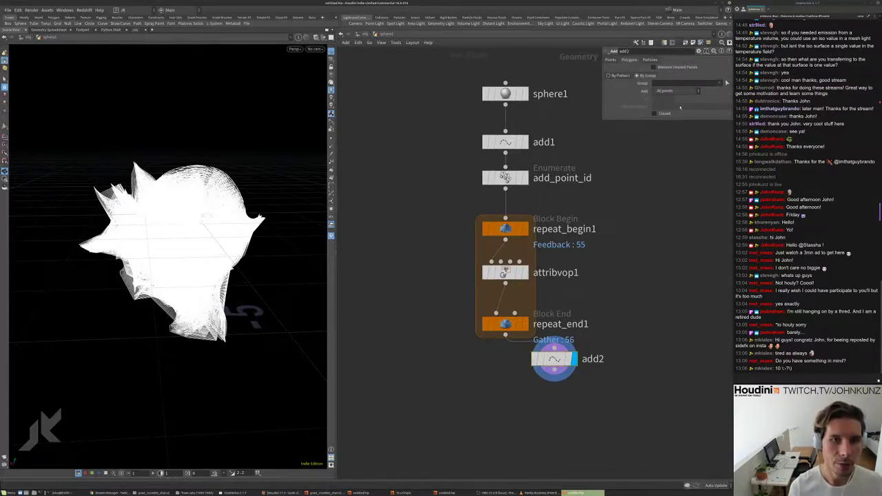
pyautogui.click(675, 91)
pyautogui.click(672, 126)
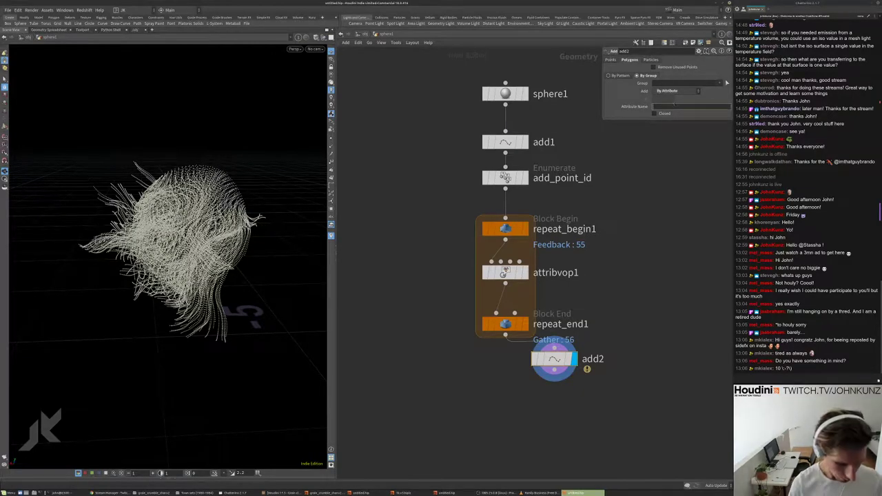
pyautogui.press('Return')
pyautogui.moveTo(228, 235); pyautogui.dragTo(256, 219)
pyautogui.scroll(3, 165, 248)
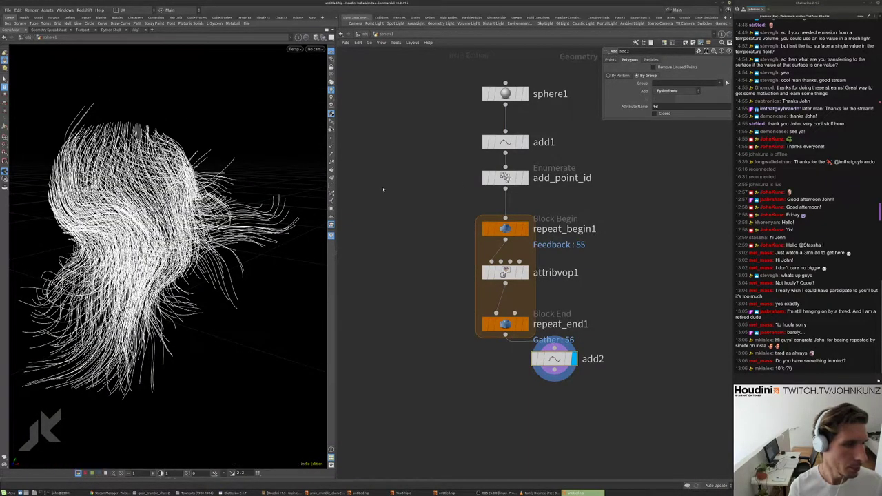
pyautogui.moveTo(506, 177); pyautogui.dragTo(498, 182)
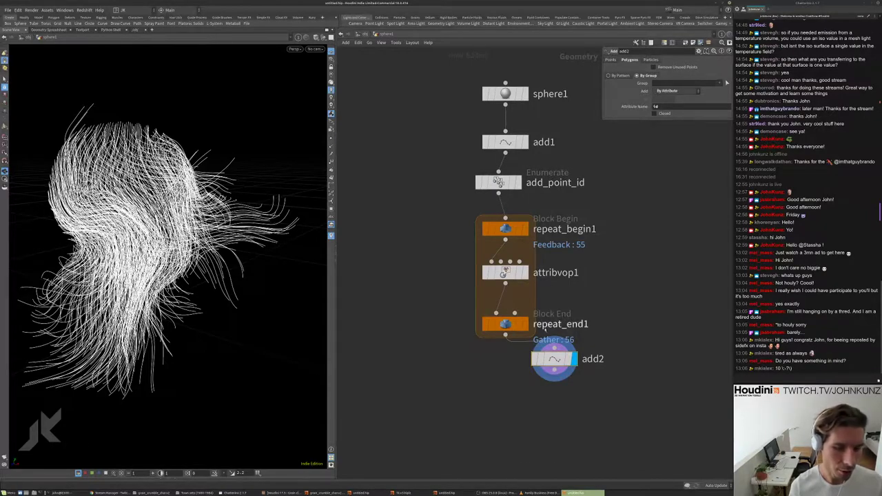
pyautogui.press('l')
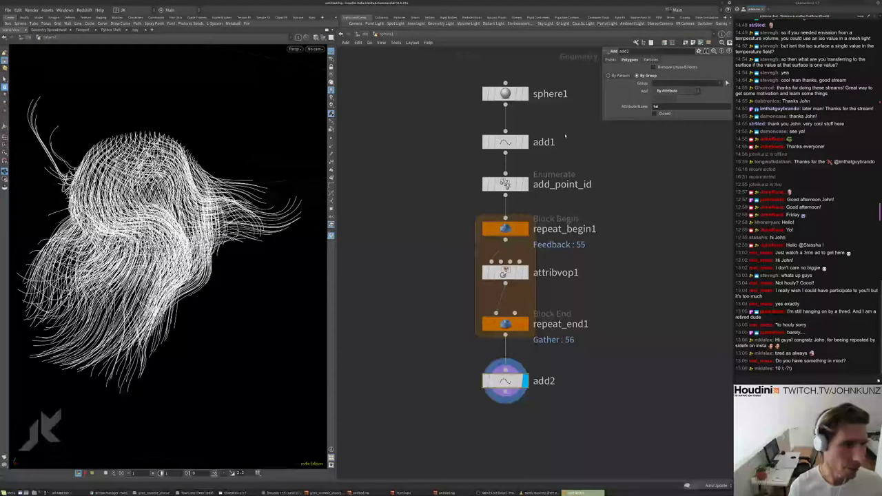
pyautogui.moveTo(278, 167); pyautogui.dragTo(296, 181)
pyautogui.moveTo(156, 201); pyautogui.dragTo(192, 178)
pyautogui.scroll(-2, 404, 356)
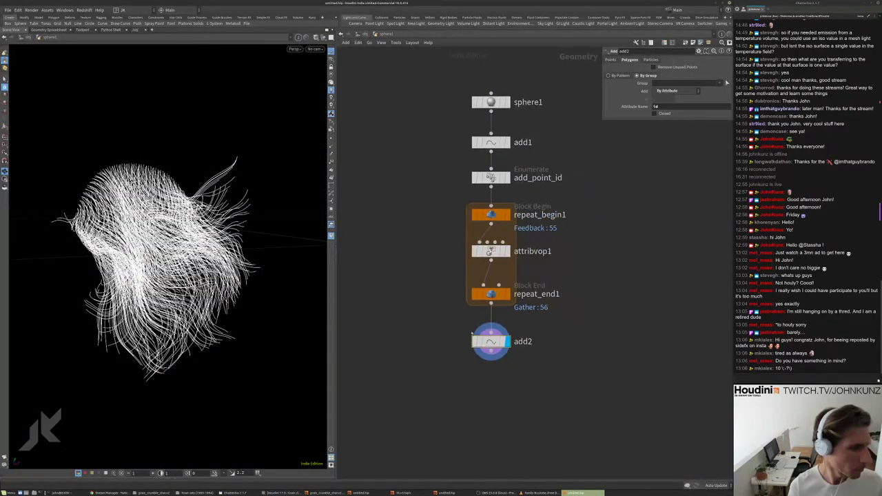
pyautogui.scroll(2, 482, 276)
# - Inside attribvop1, add an Anti-Aliased Noise node fed by global P position
pyautogui.doubleClick(493, 240)
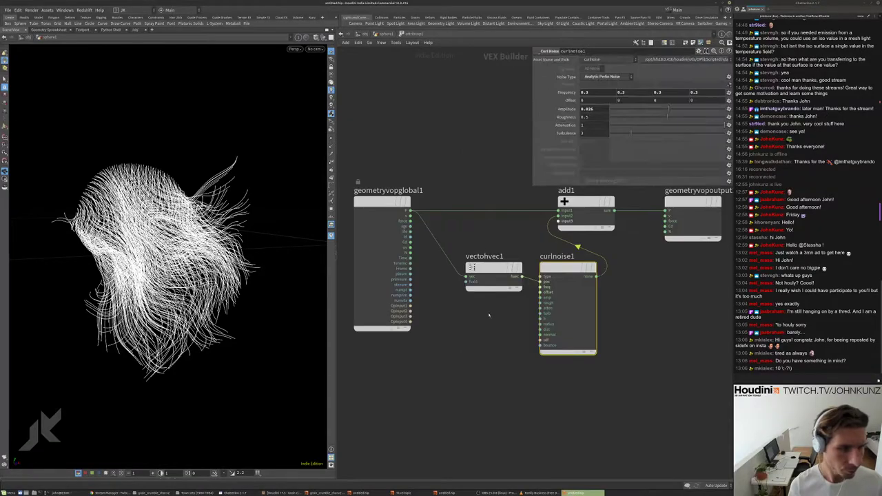
pyautogui.press('Tab')
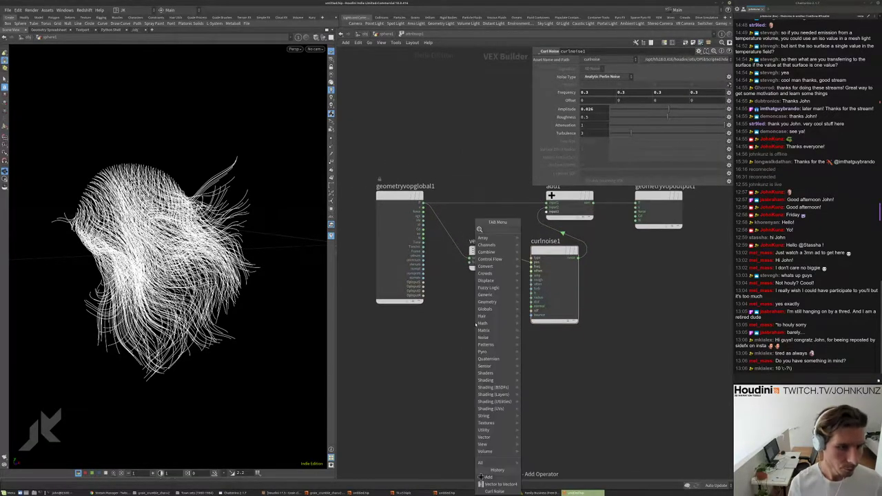
pyautogui.write('anti')
pyautogui.press('Down')
pyautogui.press('Down')
pyautogui.press('Down')
pyautogui.press('Down')
pyautogui.press('Down')
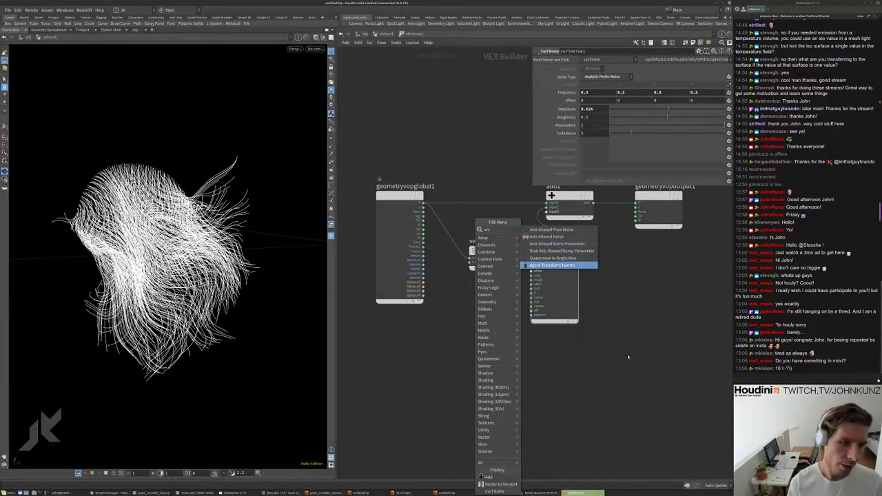
pyautogui.press('Escape')
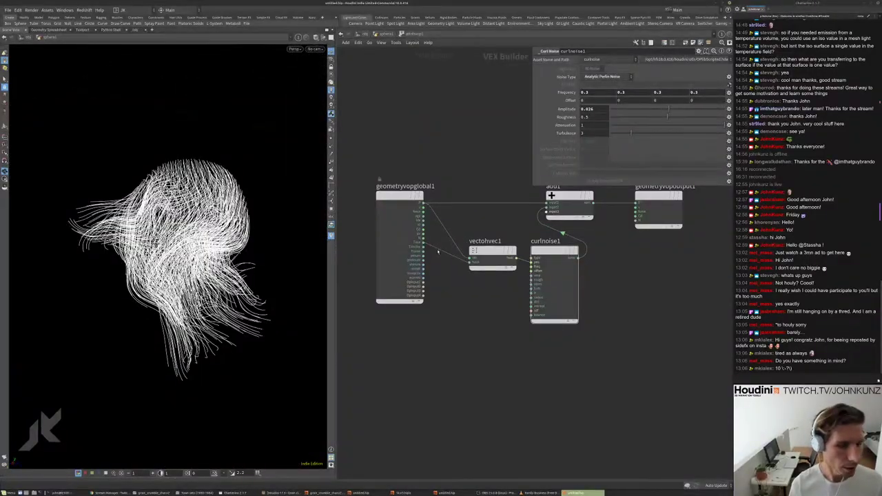
pyautogui.press('Tab')
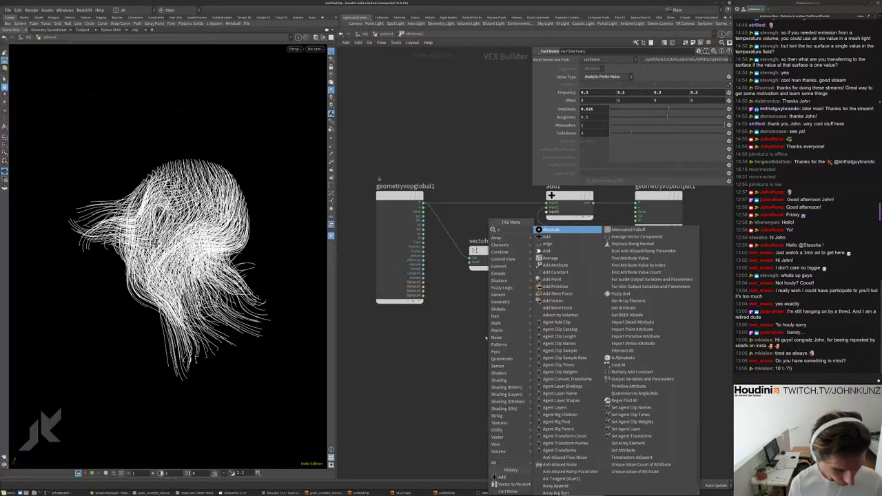
pyautogui.write('anti')
pyautogui.press('Return')
pyautogui.click(441, 332)
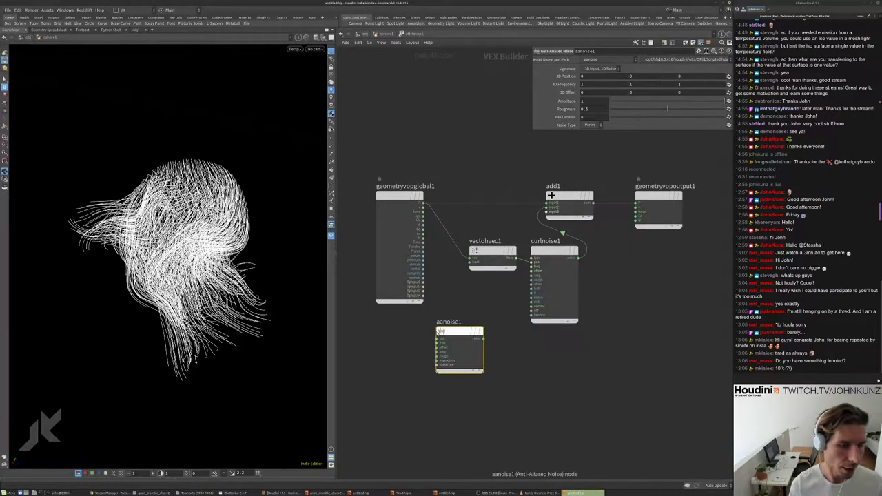
pyautogui.click(440, 339)
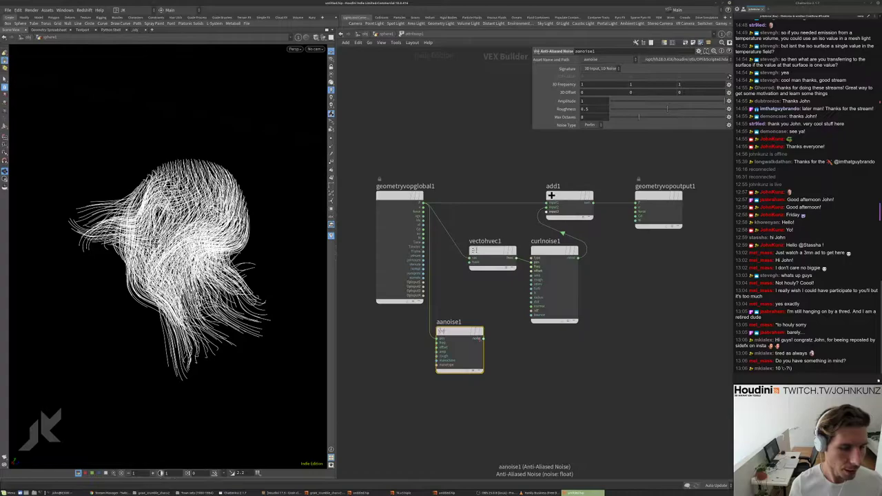
pyautogui.moveTo(481, 338); pyautogui.dragTo(477, 276)
# - Feed aanoise1 into vectohvec1 with amplitude 15, roughness 0.25, 5 octaves, frequency 0.7
pyautogui.click(474, 261)
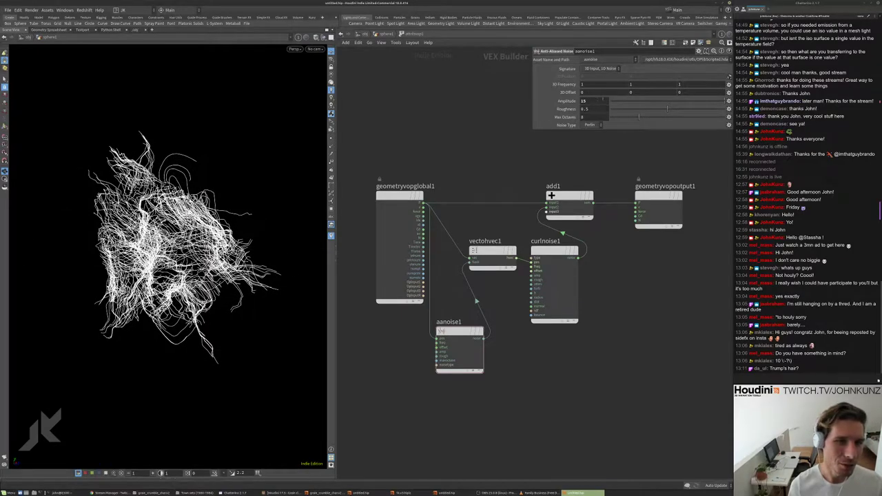
pyautogui.press('Return')
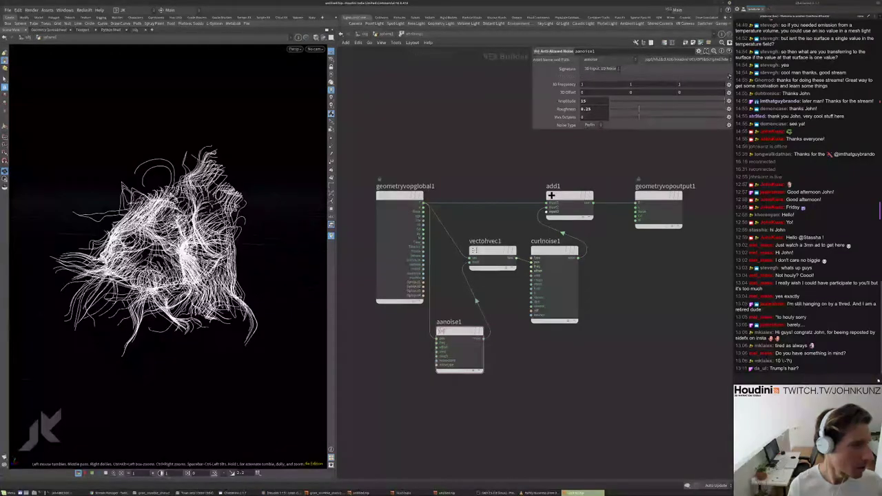
pyautogui.moveTo(602, 115); pyautogui.dragTo(657, 123)
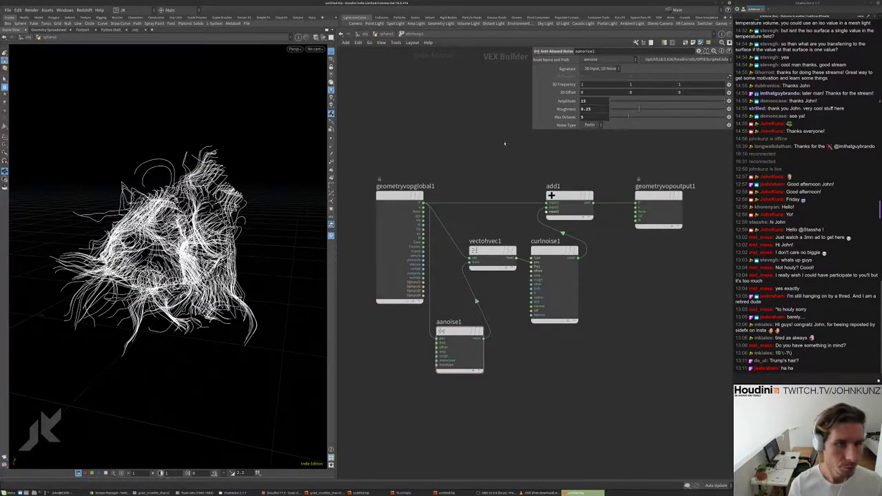
pyautogui.moveTo(565, 84); pyautogui.dragTo(548, 93, button='middle')
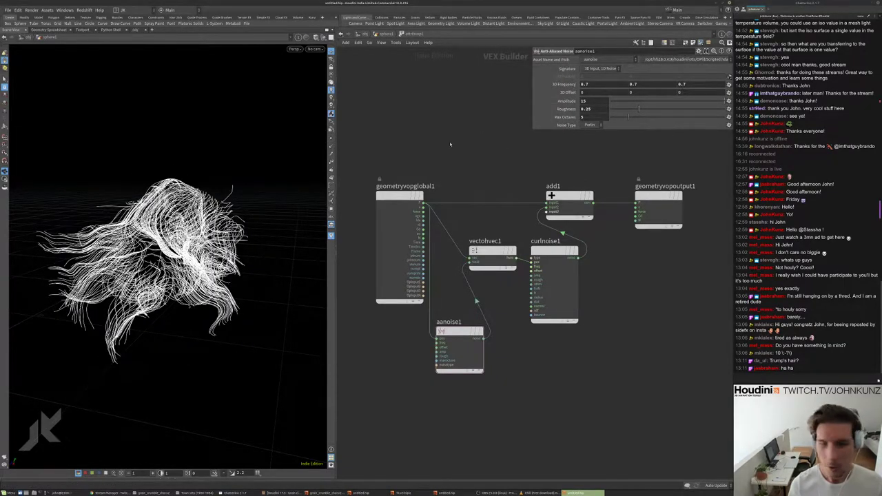
pyautogui.moveTo(207, 207); pyautogui.dragTo(283, 212)
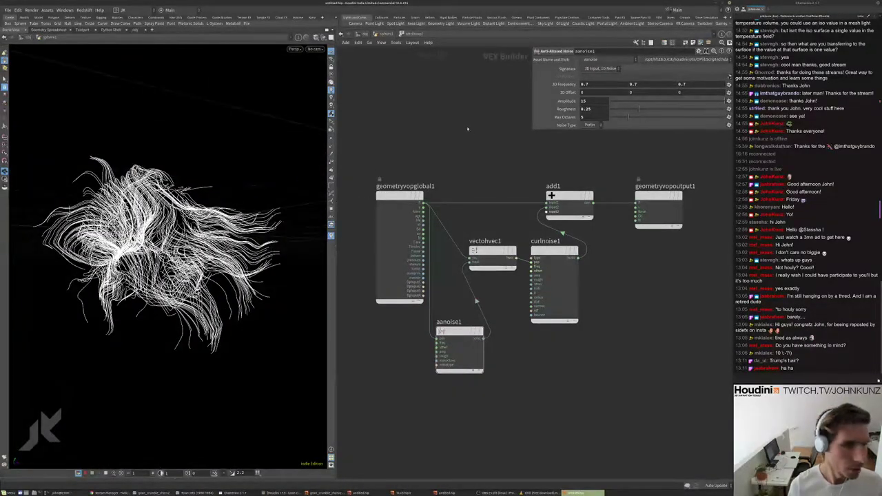
pyautogui.press('u')
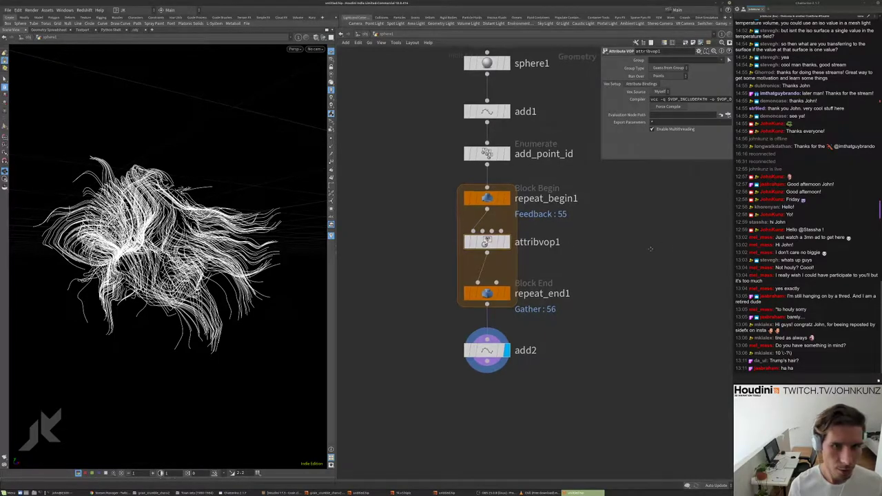
# - Reposition sphere1 above the chain, auto-lay out the nodes and nudge add_point_id
pyautogui.moveTo(650, 248); pyautogui.dragTo(623, 283, button='middle')
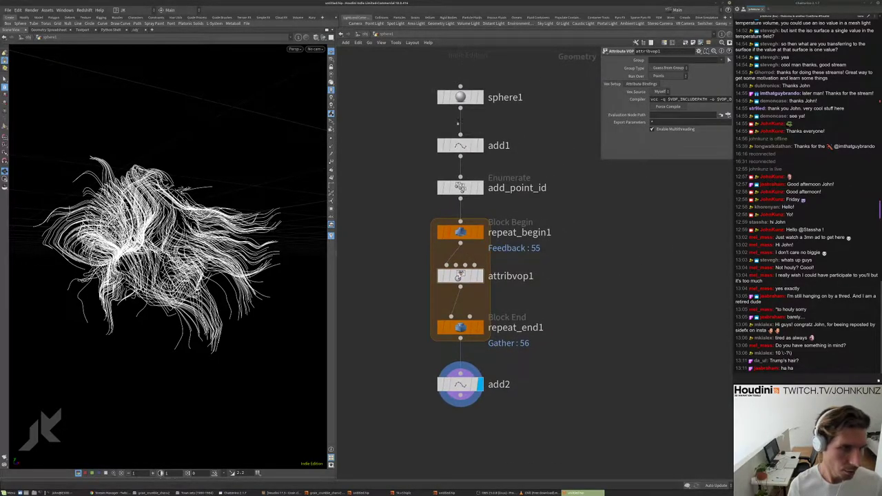
pyautogui.click(461, 97)
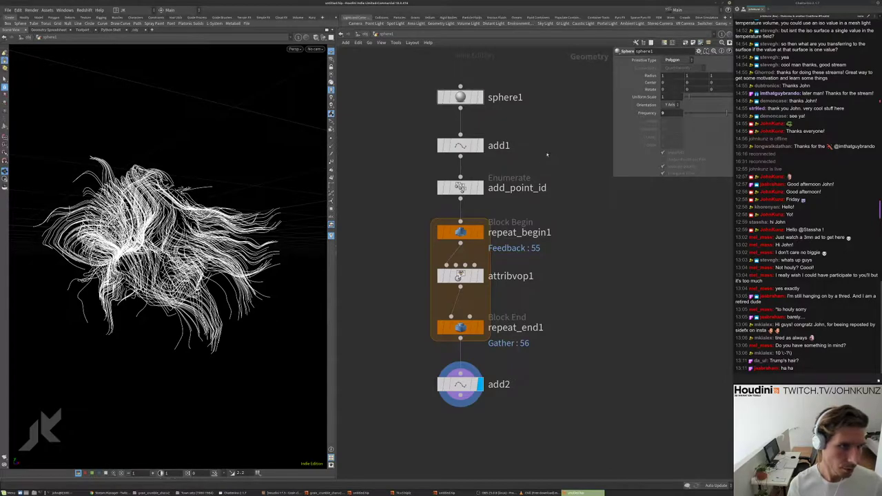
pyautogui.moveTo(548, 155); pyautogui.dragTo(547, 199, button='middle')
pyautogui.moveTo(460, 143); pyautogui.dragTo(459, 113)
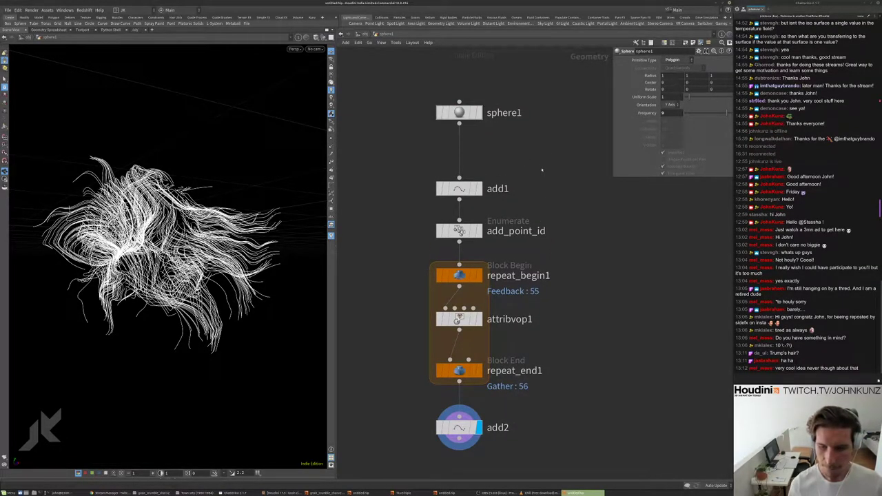
pyautogui.press('l')
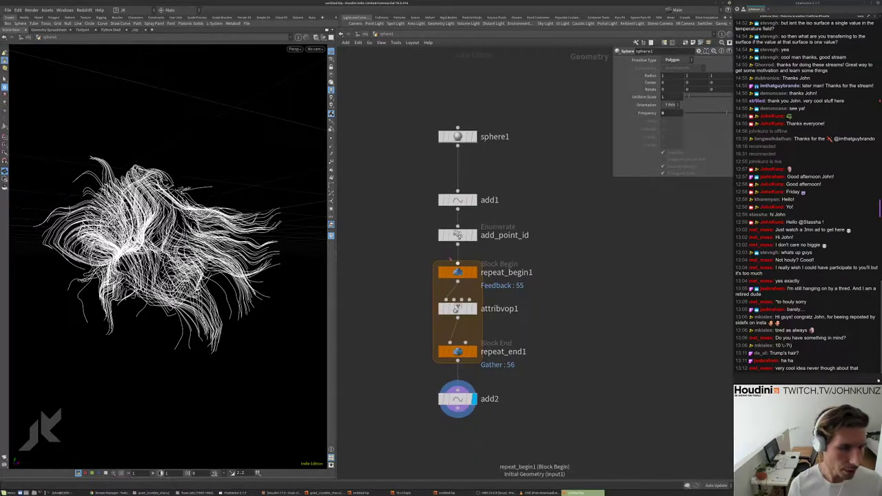
pyautogui.moveTo(456, 227); pyautogui.dragTo(457, 216)
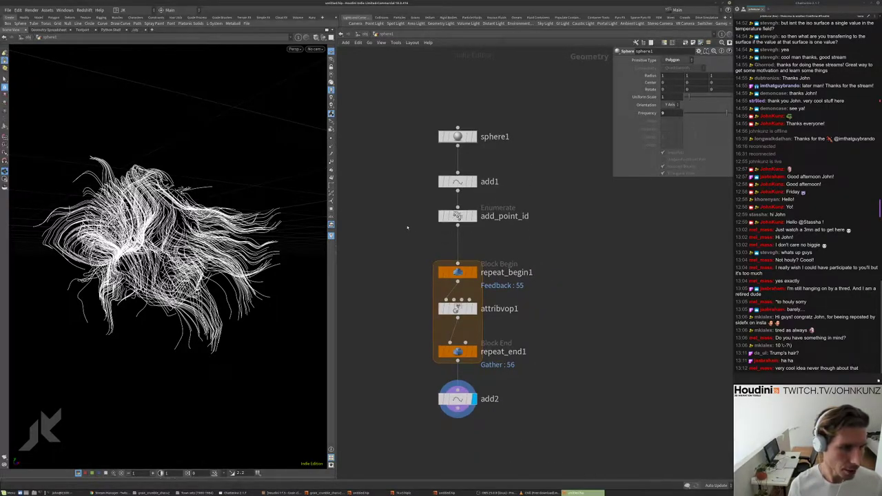
# - Set curlnoise1's Offset to -5.1 inside attribvop1 and return to sphere1
pyautogui.doubleClick(457, 308)
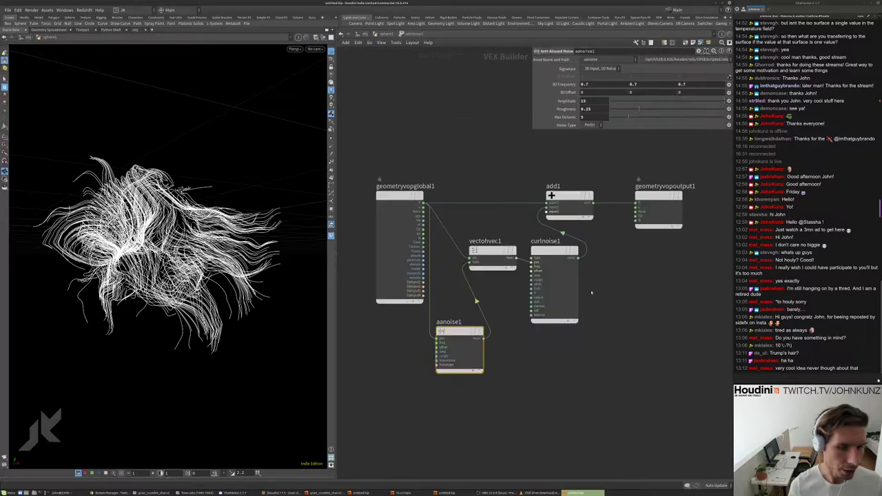
pyautogui.moveTo(605, 101); pyautogui.dragTo(346, 141, button='middle')
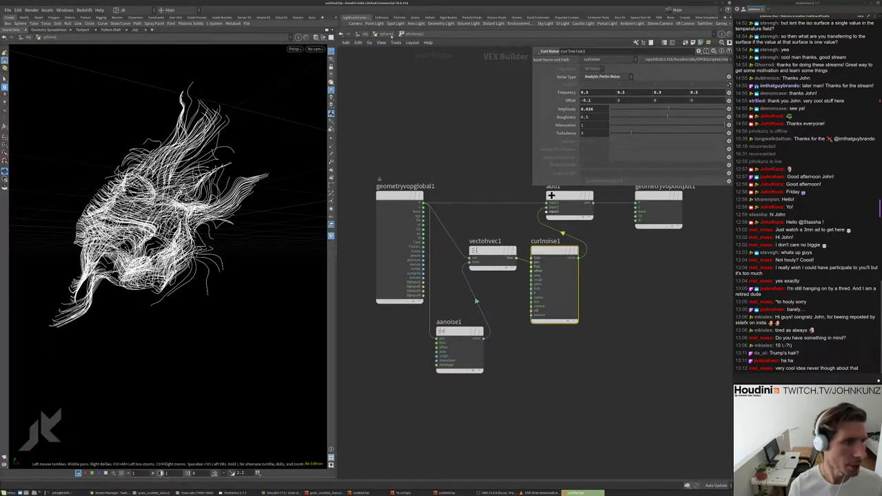
pyautogui.click(390, 35)
pyautogui.click(408, 47)
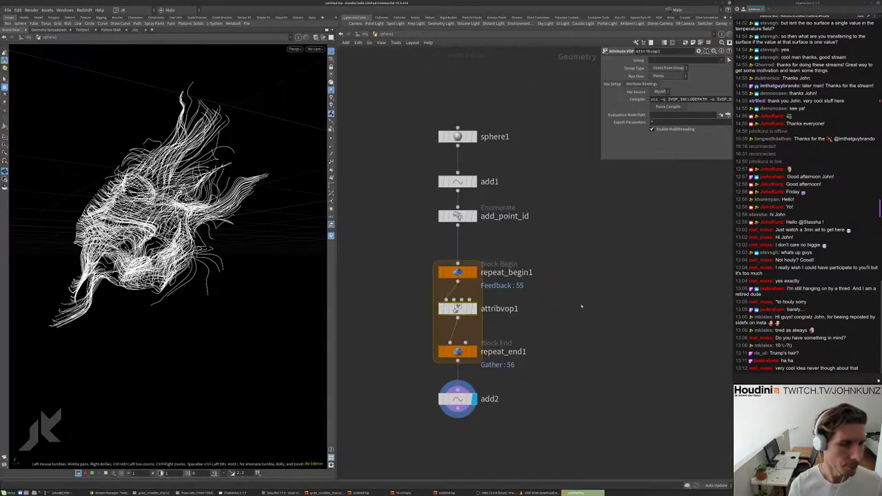
pyautogui.press('Tab')
pyautogui.write('compl')
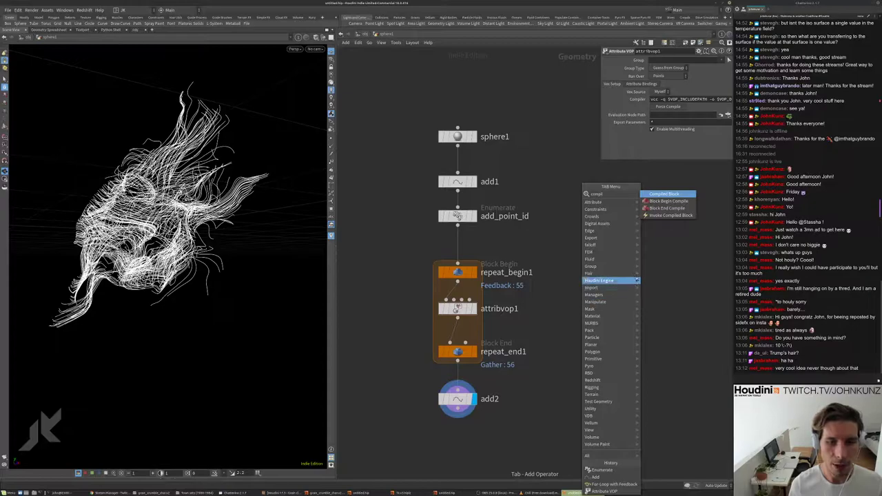
# - Wrap the repeat loop in a Compiled Block between add_point_id and add2
pyautogui.press('Return')
pyautogui.click(591, 259)
pyautogui.moveTo(584, 279); pyautogui.dragTo(457, 244)
pyautogui.moveTo(584, 357); pyautogui.dragTo(457, 382)
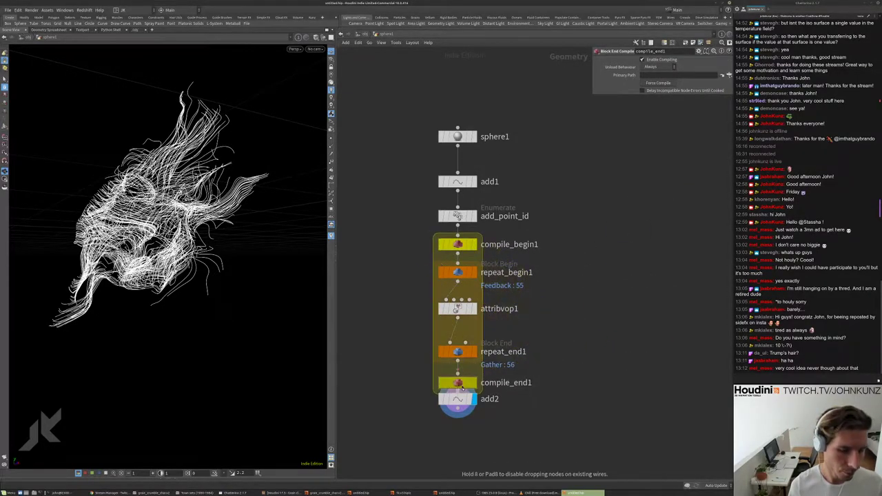
# - Change curlnoise1's Offset to -2.3, go back up, and move add2 below compile_end1
pyautogui.doubleClick(457, 309)
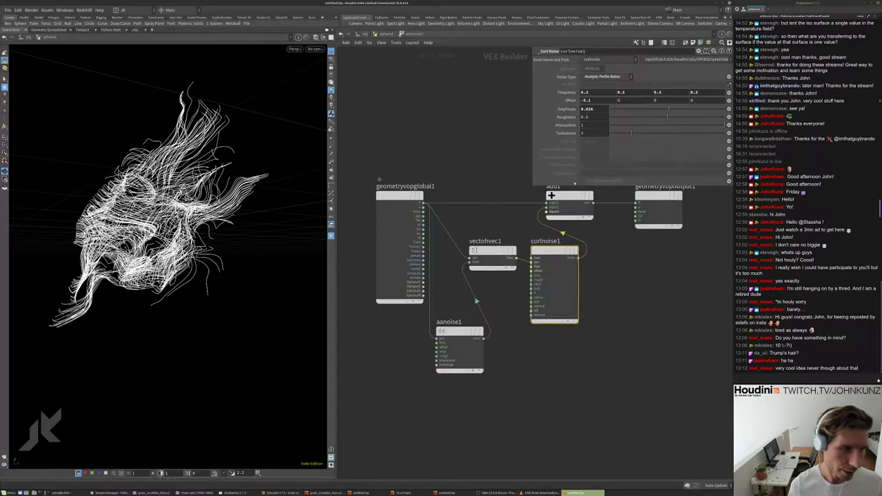
pyautogui.moveTo(602, 102); pyautogui.dragTo(641, 102, button='middle')
pyautogui.click(378, 34)
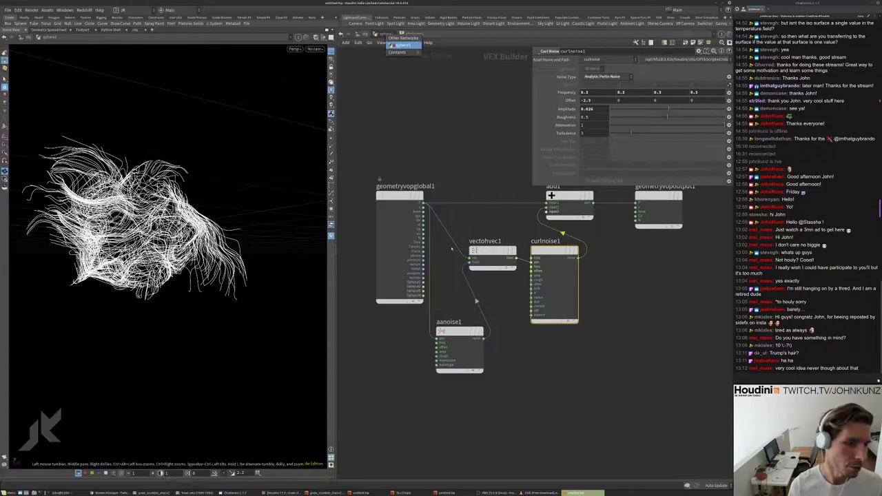
pyautogui.press('u')
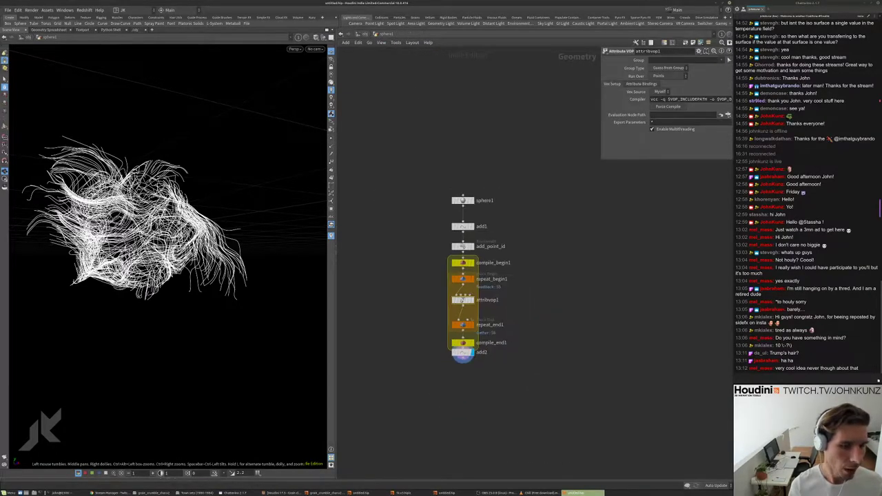
pyautogui.moveTo(454, 318); pyautogui.dragTo(452, 350)
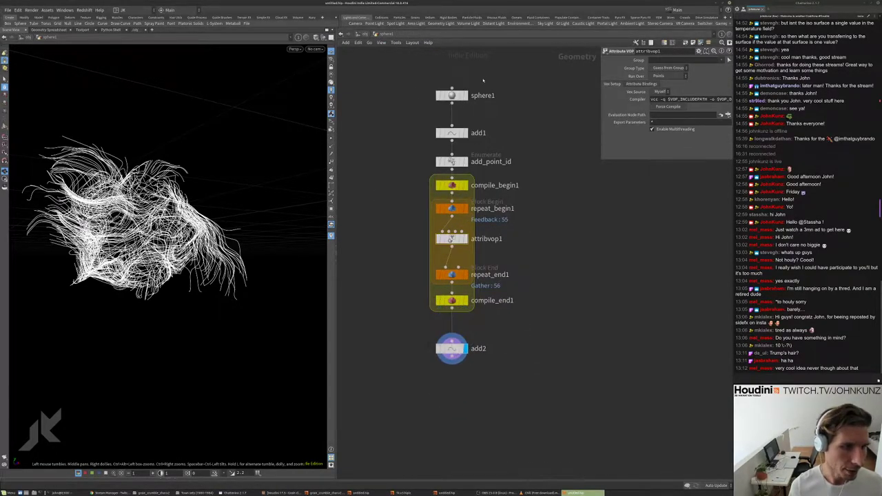
# - Frame the network and select attribvop1 to show its Attribute VOP parameters
pyautogui.moveTo(485, 75); pyautogui.dragTo(453, 129)
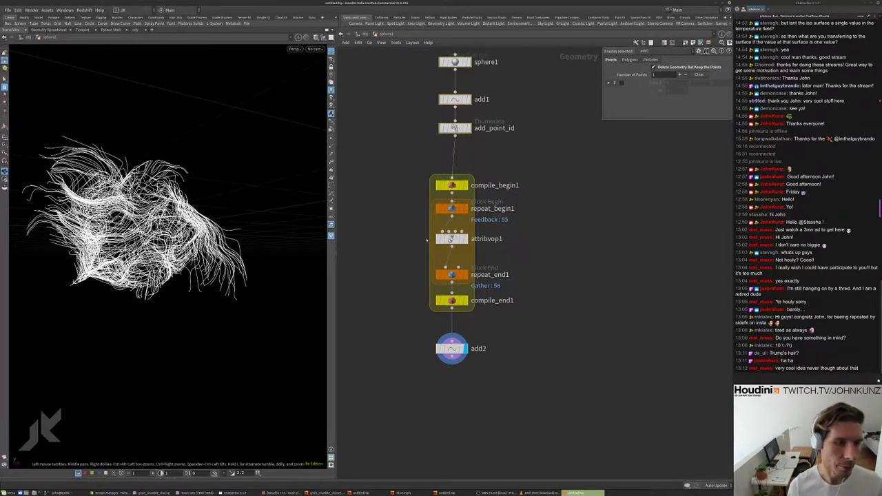
pyautogui.press('g')
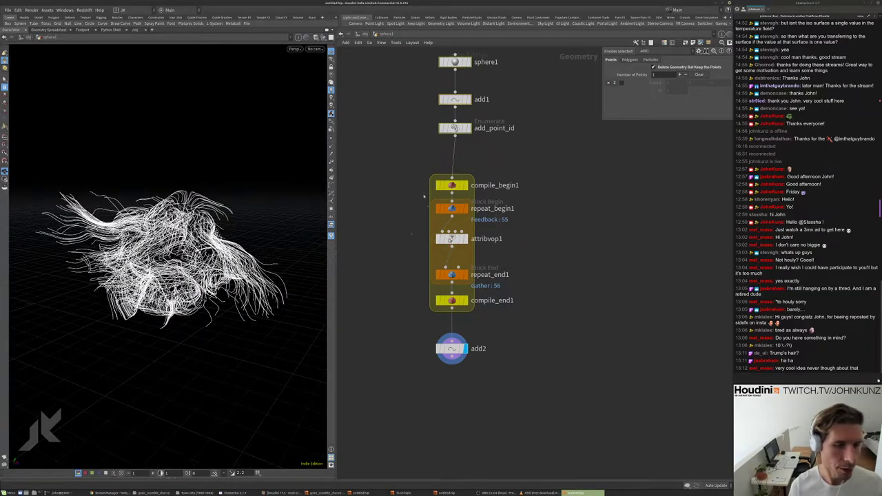
pyautogui.scroll(2, 498, 263)
pyautogui.moveTo(507, 252); pyautogui.dragTo(503, 290, button='middle')
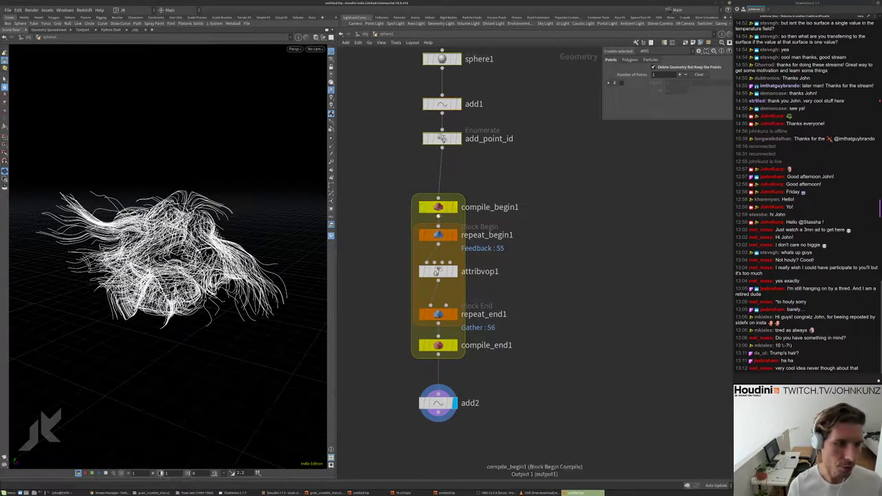
pyautogui.scroll(1, 428, 295)
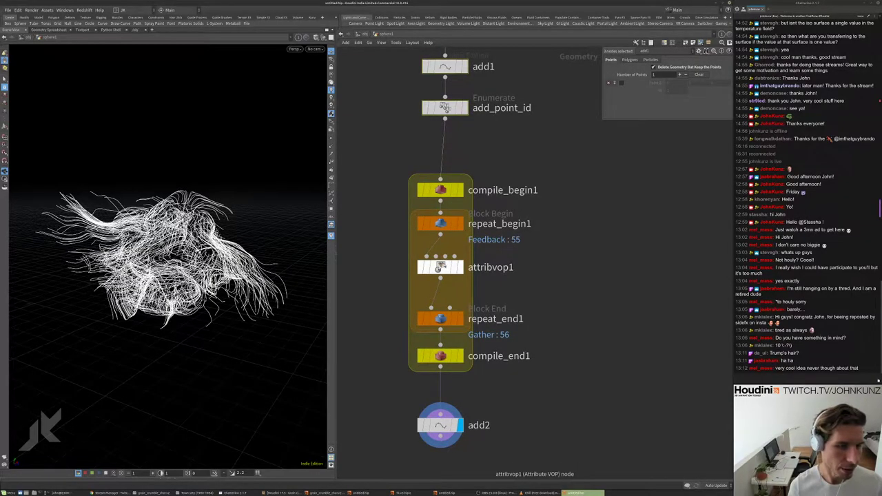
pyautogui.click(440, 266)
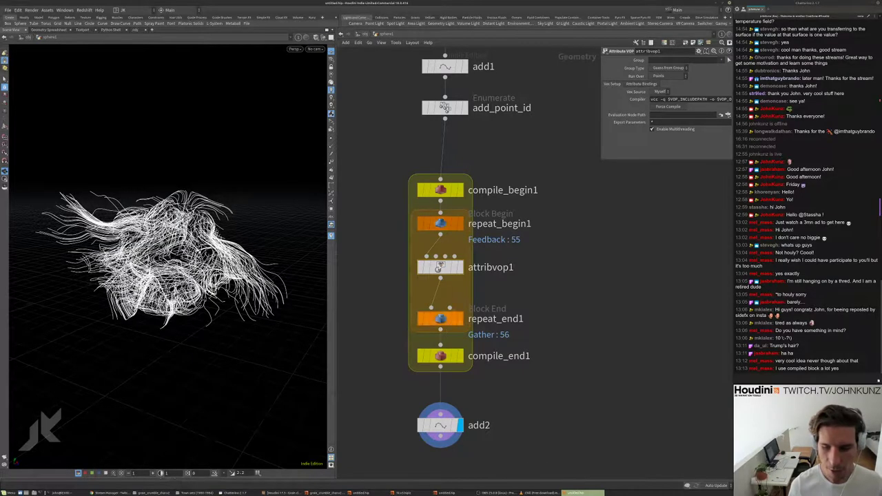
pyautogui.scroll(-3, 462, 268)
pyautogui.scroll(2, 452, 266)
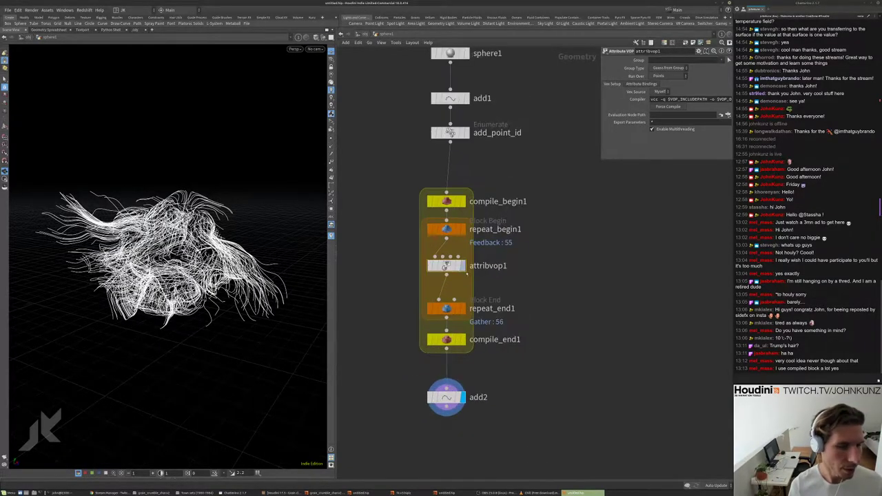
# - Set curlnoise1's Offset to 52, Turbulence to 4 and Roughness to 0.35
pyautogui.doubleClick(451, 268)
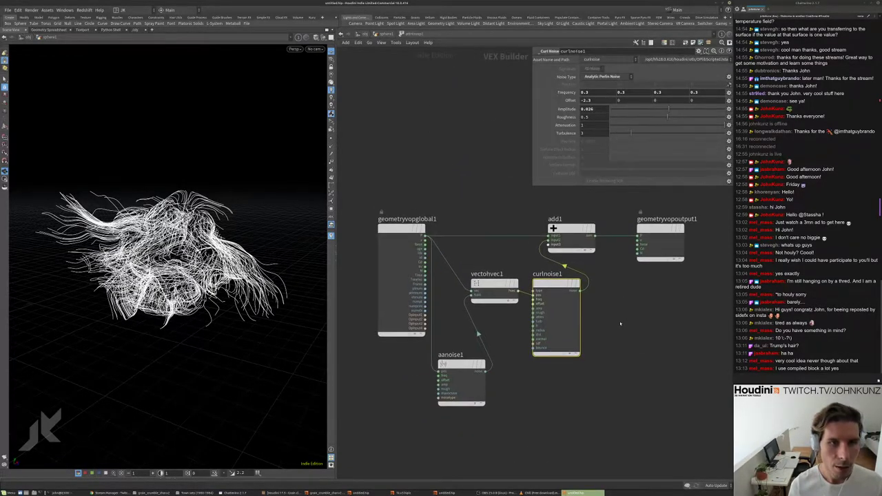
pyautogui.press('Return')
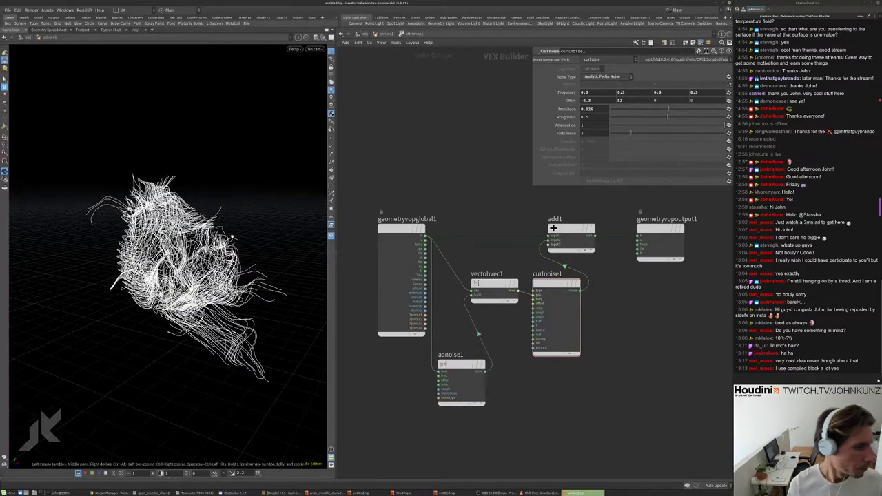
pyautogui.moveTo(158, 262); pyautogui.dragTo(297, 269)
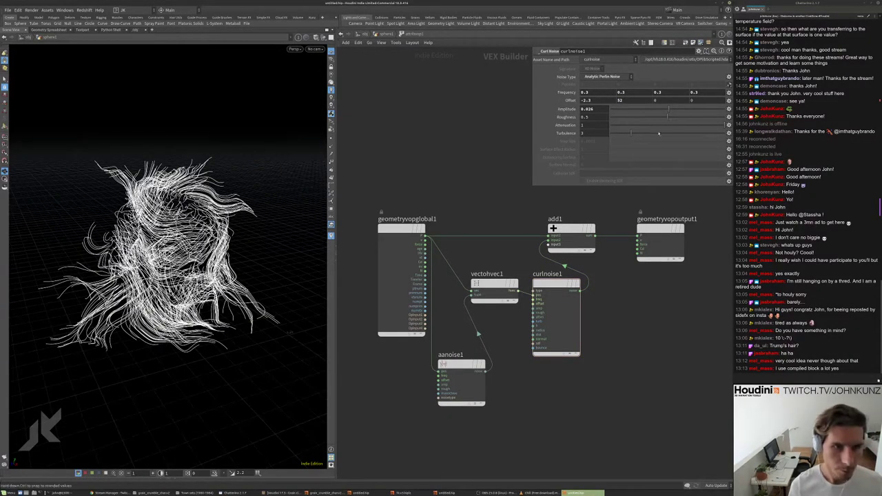
pyautogui.moveTo(207, 262); pyautogui.dragTo(268, 261)
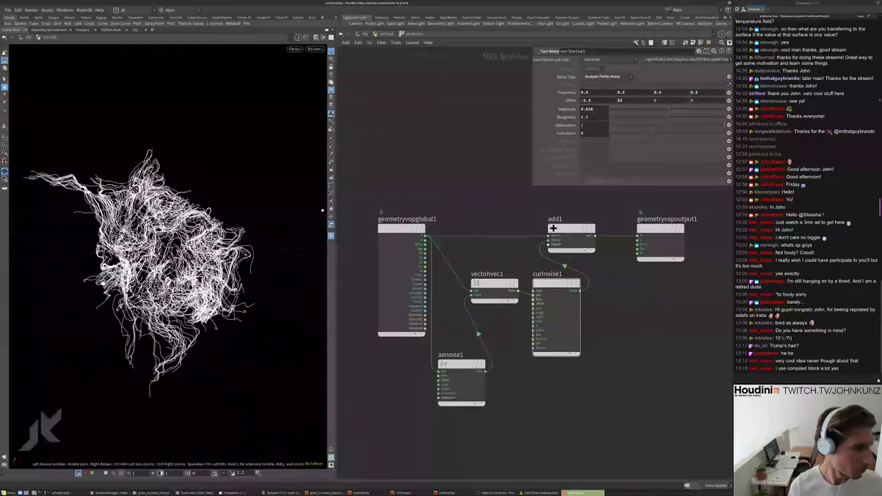
pyautogui.scroll(3, 283, 180)
pyautogui.click(644, 135)
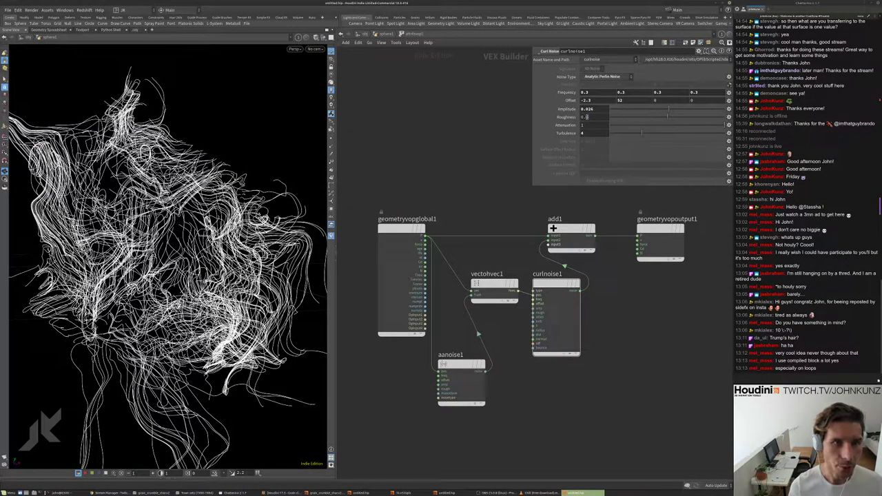
pyautogui.press('Return')
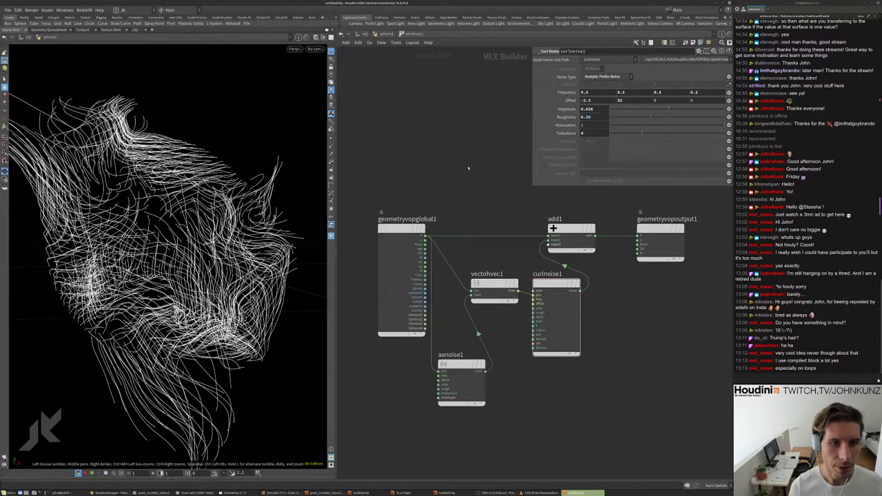
# - Return to the geometry network, frame the node graph, and orbit the combed hair tangle
pyautogui.press('u')
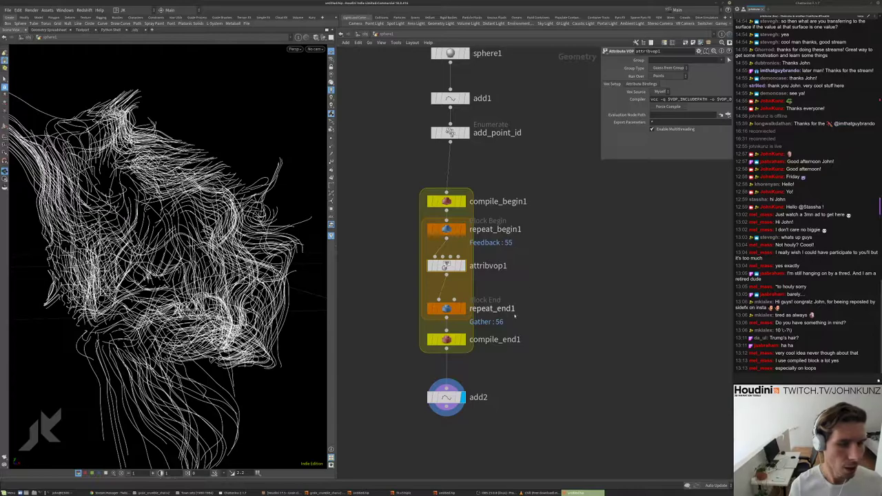
pyautogui.scroll(-3, 514, 315)
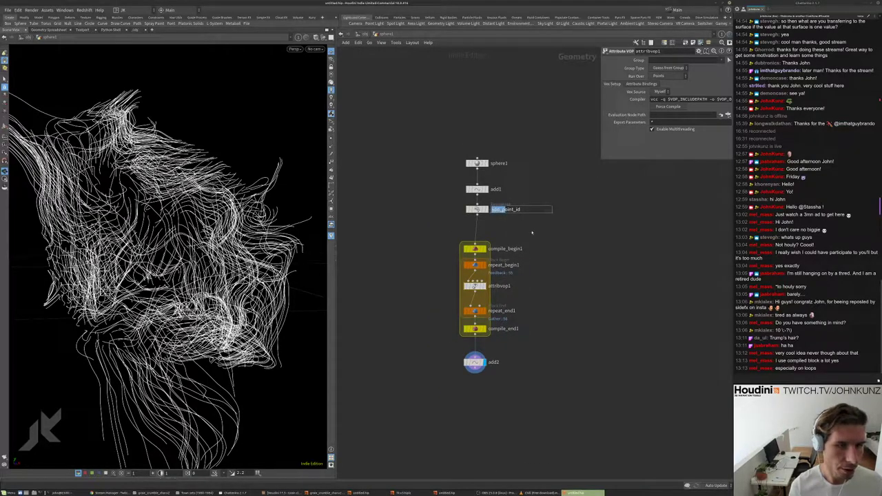
pyautogui.moveTo(528, 229); pyautogui.dragTo(467, 137)
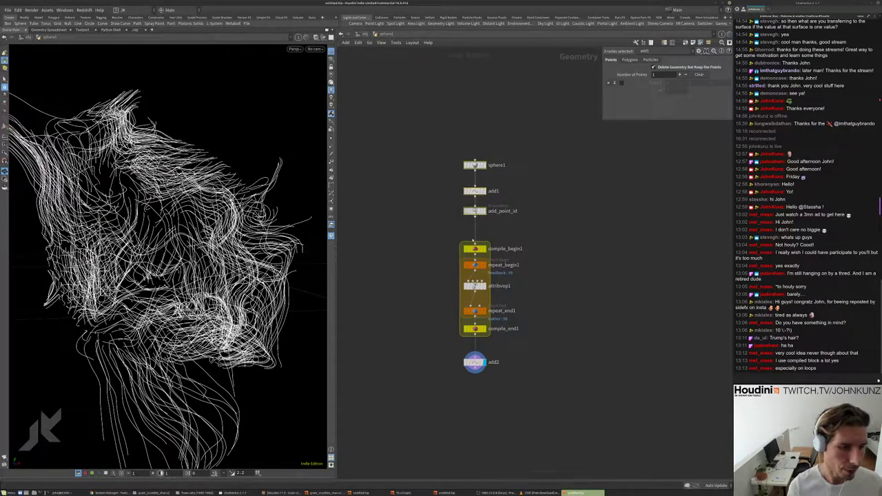
pyautogui.press('h')
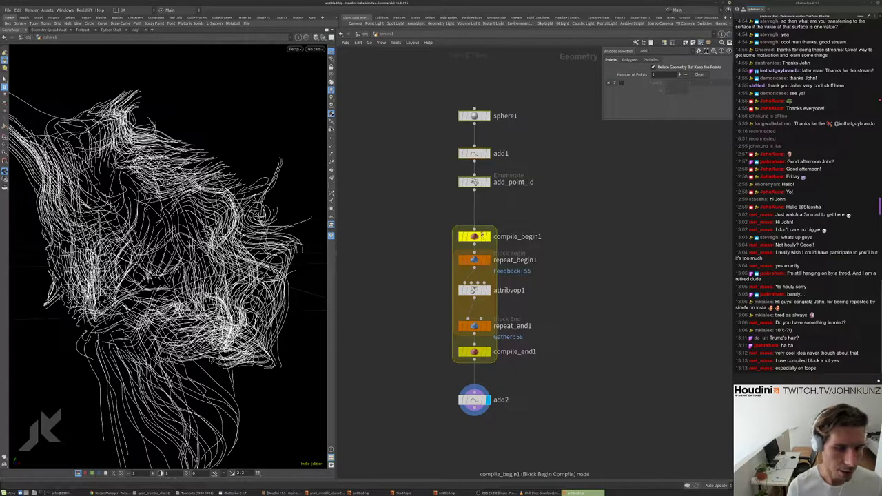
pyautogui.scroll(-4, 540, 83)
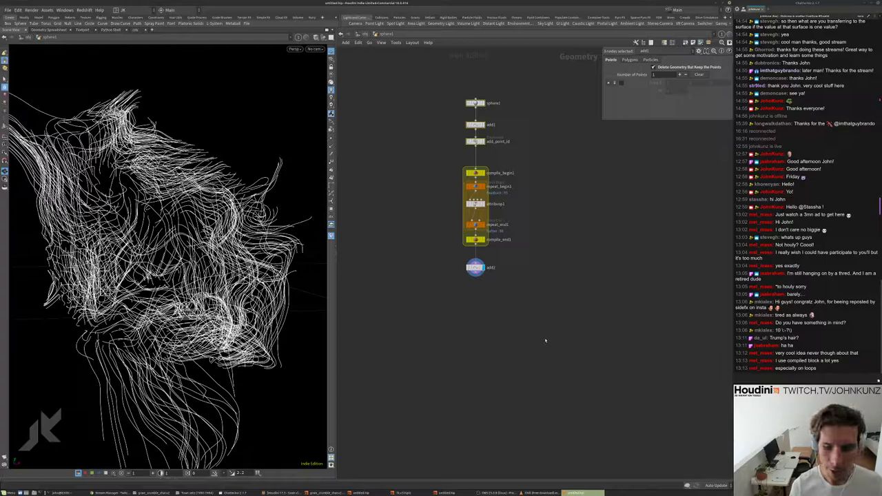
pyautogui.scroll(3, 545, 341)
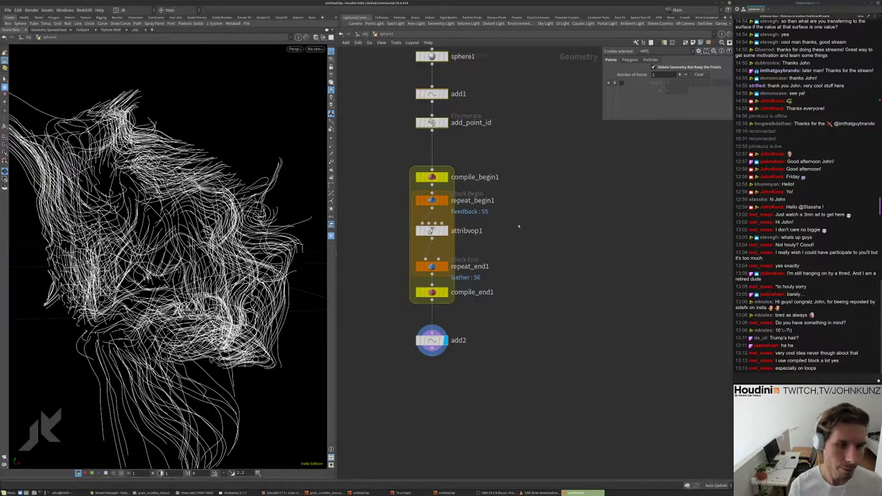
pyautogui.scroll(-1, 502, 230)
pyautogui.moveTo(206, 276); pyautogui.dragTo(187, 227)
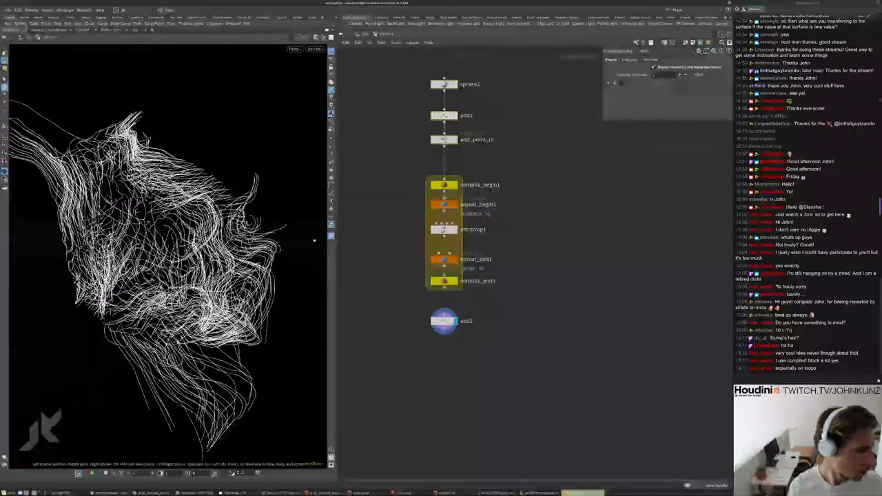
# - Raise curlnoise1's Amplitude from 0.026 via 0.074 to 0.105 and orbit to check
pyautogui.doubleClick(439, 229)
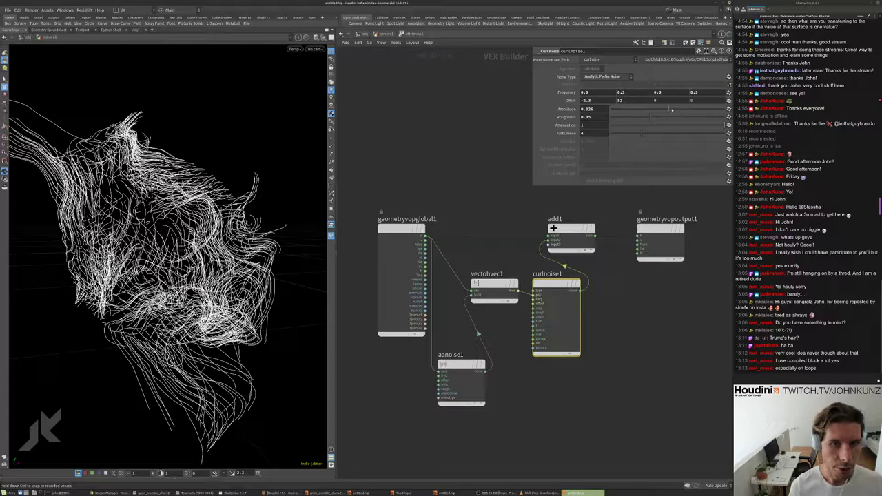
pyautogui.moveTo(672, 111); pyautogui.dragTo(672, 109)
pyautogui.moveTo(268, 154); pyautogui.dragTo(211, 206)
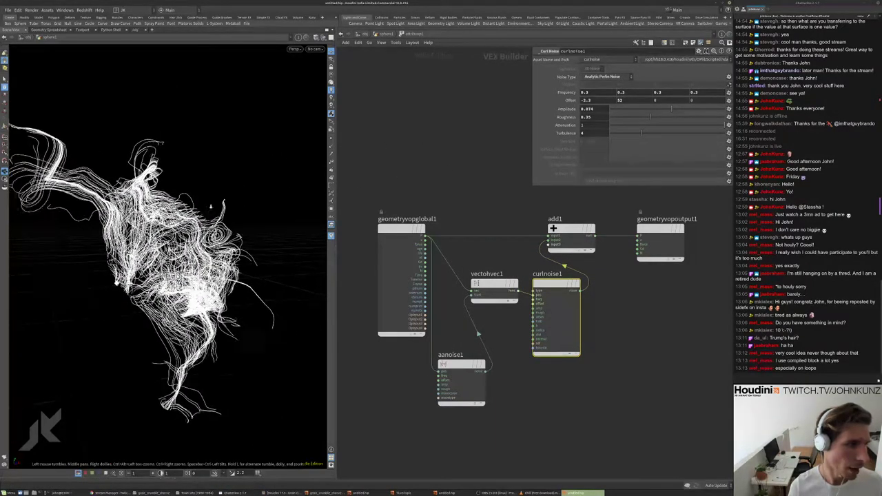
pyautogui.scroll(-3, 210, 206)
pyautogui.moveTo(675, 112); pyautogui.dragTo(679, 110)
pyautogui.moveTo(262, 258); pyautogui.dragTo(319, 150)
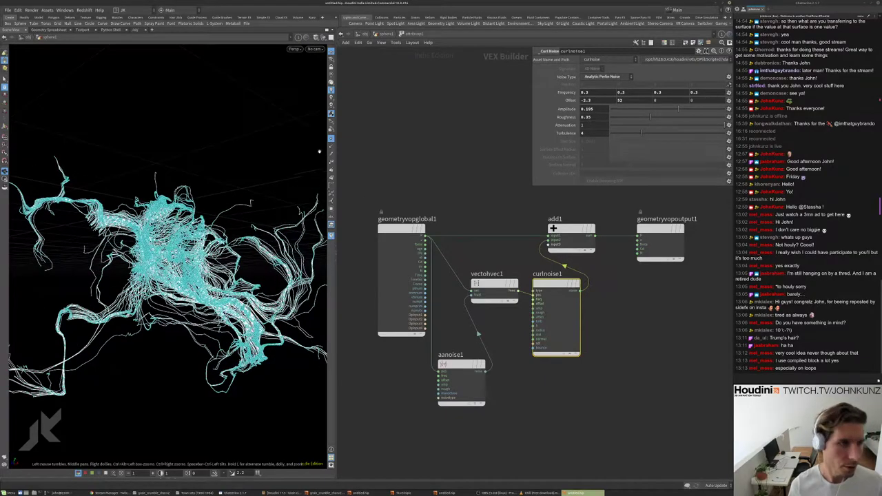
# - Try aanoise1 Amplitude values 4 and 12, then drag it down to nearly zero (0.006)
pyautogui.click(472, 383)
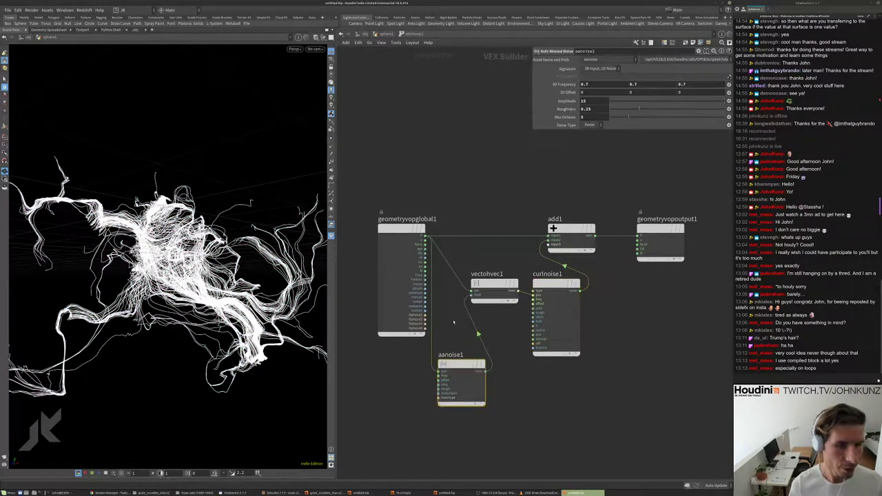
pyautogui.doubleClick(599, 98)
pyautogui.write('4')
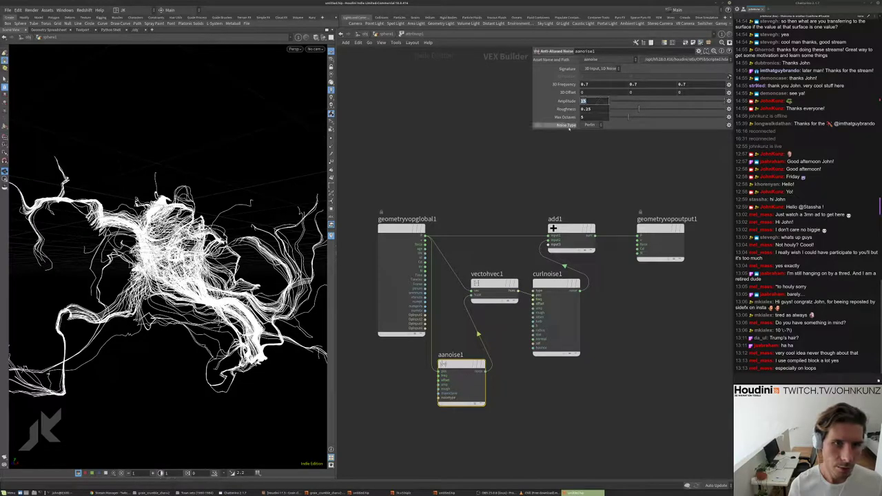
pyautogui.press('Return')
pyautogui.moveTo(229, 175); pyautogui.dragTo(183, 186)
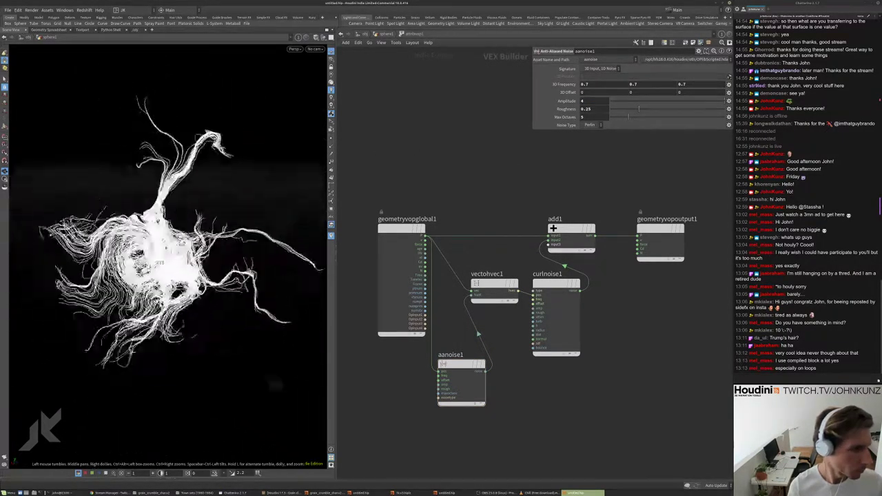
pyautogui.scroll(5, 166, 255)
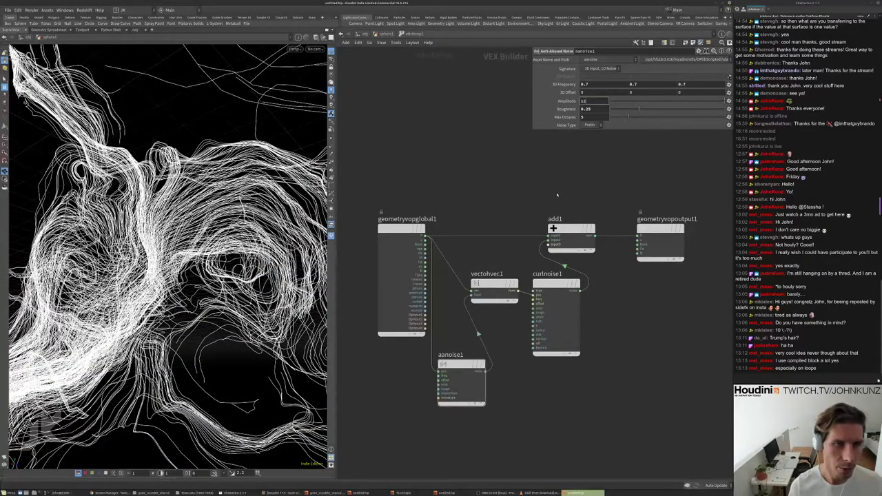
pyautogui.press('Return')
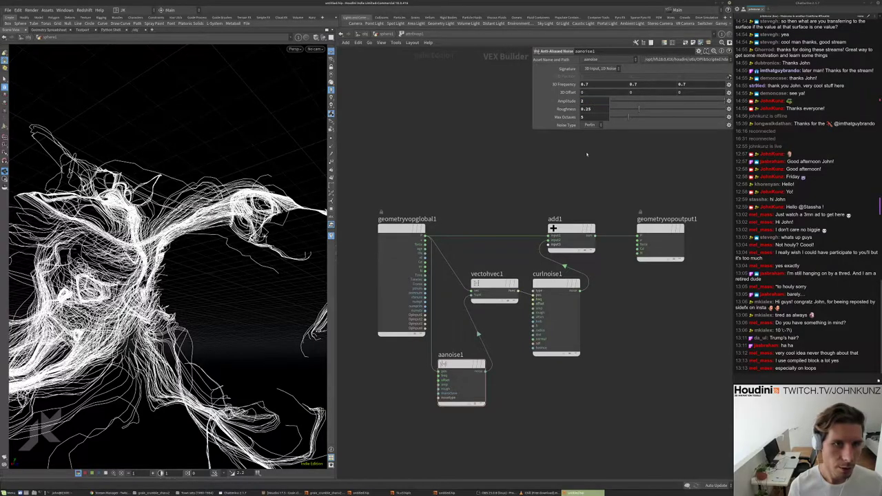
pyautogui.scroll(-5, 166, 255)
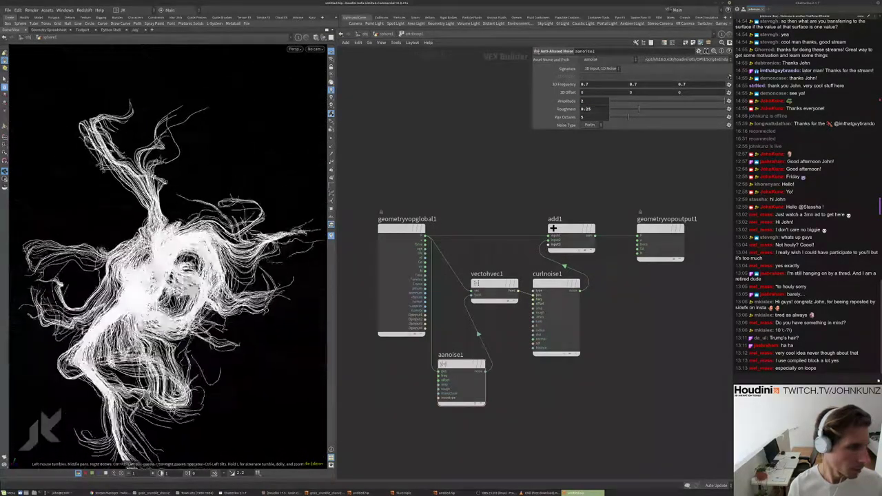
pyautogui.moveTo(665, 102); pyautogui.dragTo(668, 105)
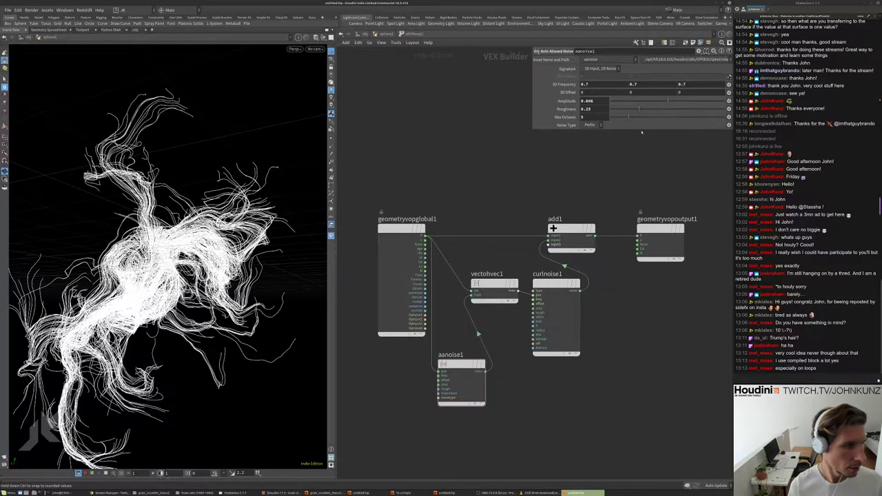
# - Set curlnoise1 Turbulence to 3
pyautogui.click(575, 338)
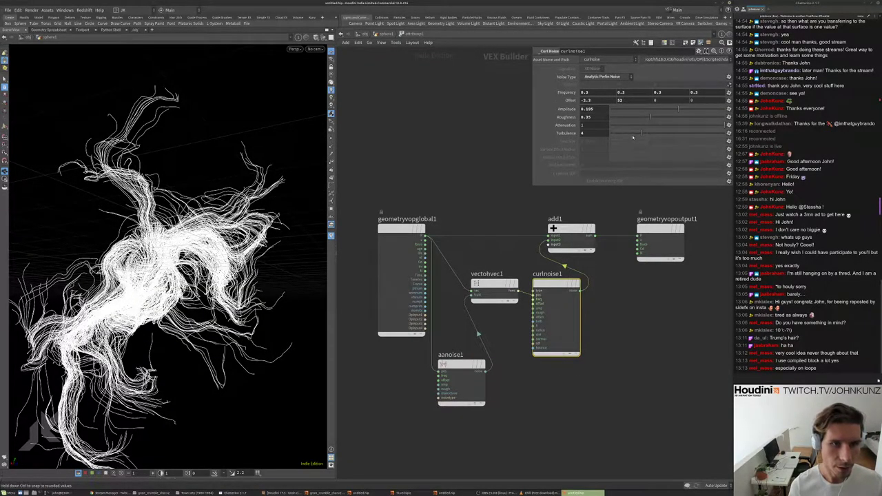
pyautogui.click(633, 135)
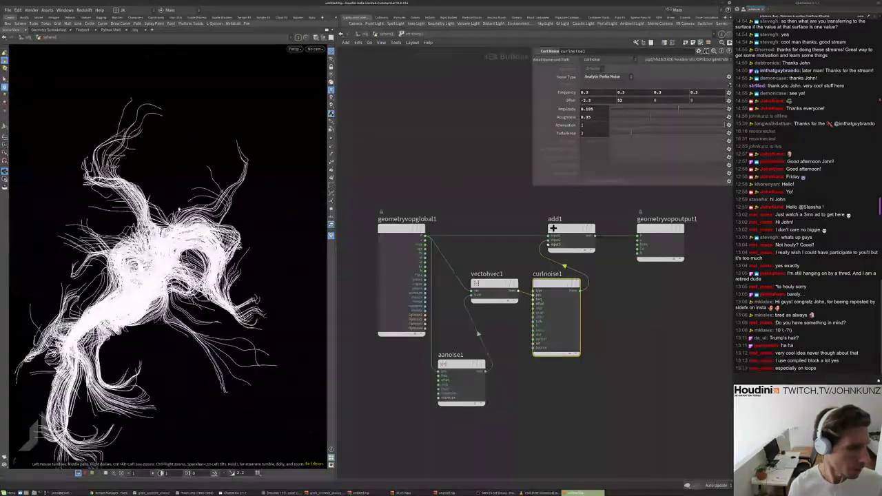
pyautogui.scroll(5, 165, 261)
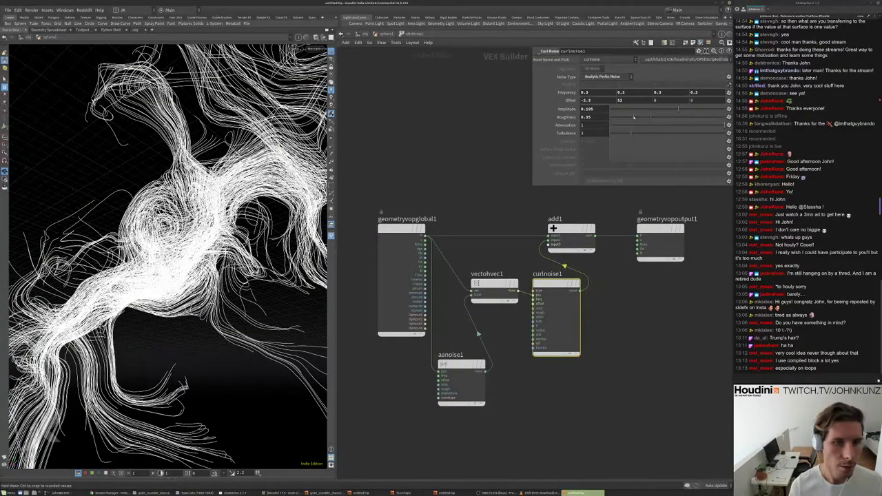
# - Drag curlnoise1 Roughness to 0.26 to tighten the tangle, then select aanoise1
pyautogui.scroll(-5, 207, 275)
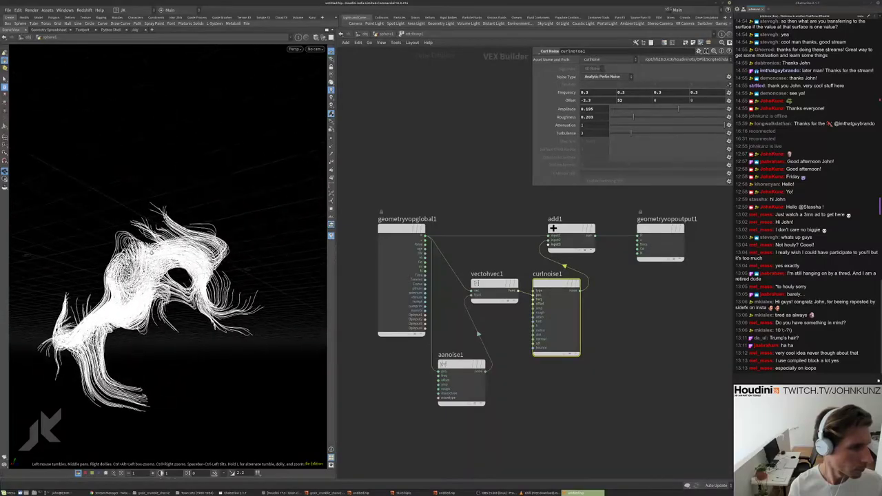
pyautogui.scroll(5, 207, 276)
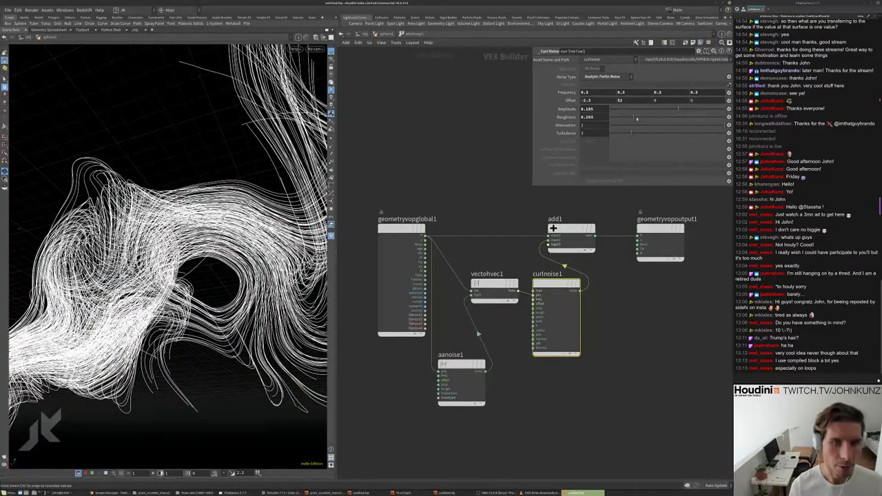
pyautogui.moveTo(636, 119); pyautogui.dragTo(654, 118)
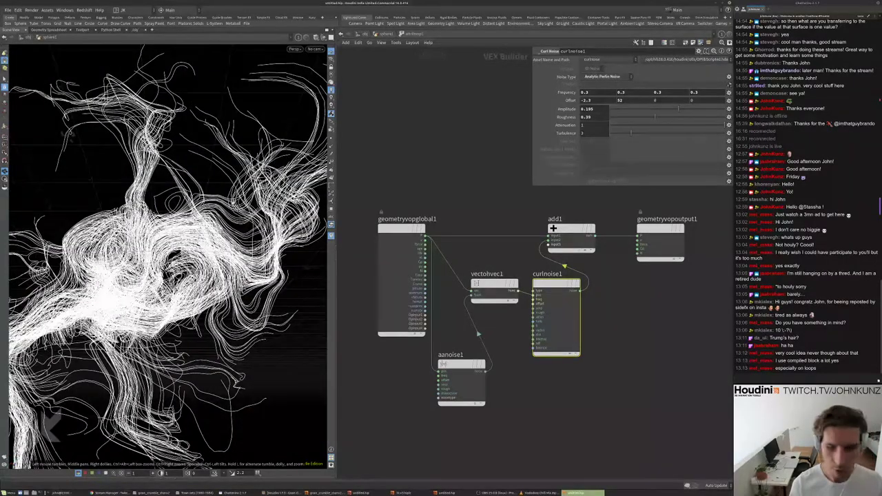
pyautogui.click(640, 119)
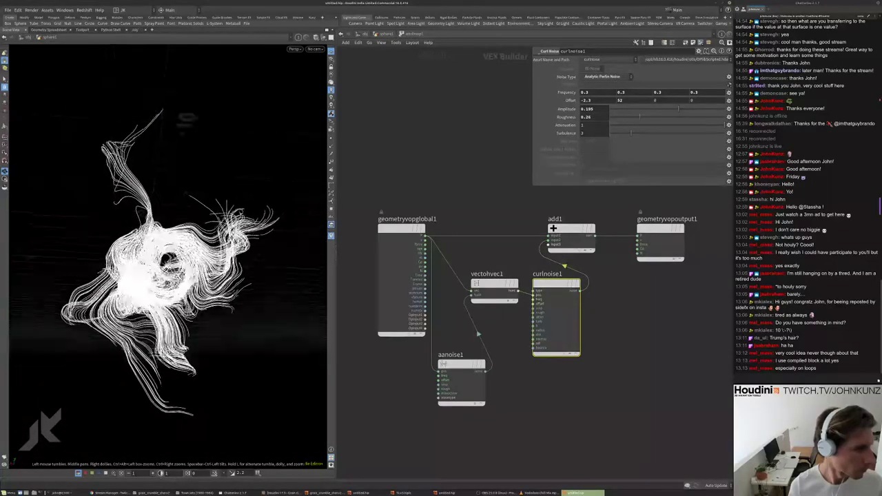
pyautogui.moveTo(634, 366); pyautogui.dragTo(567, 310)
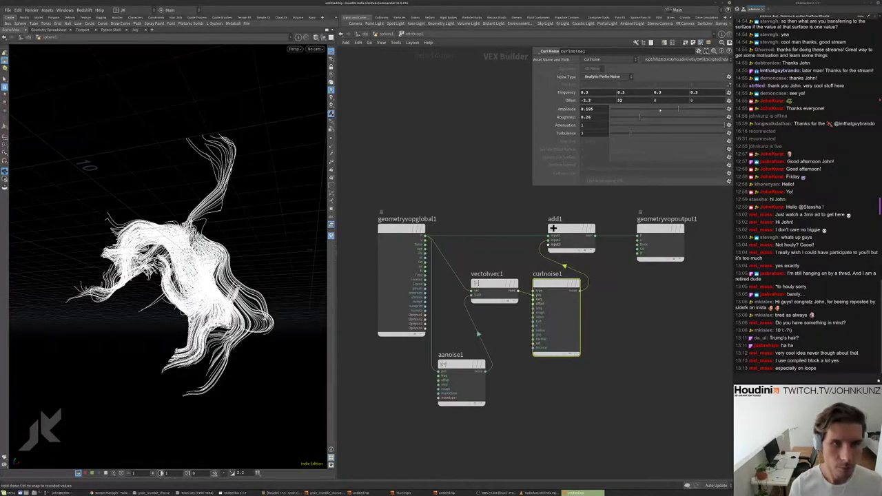
pyautogui.click(482, 372)
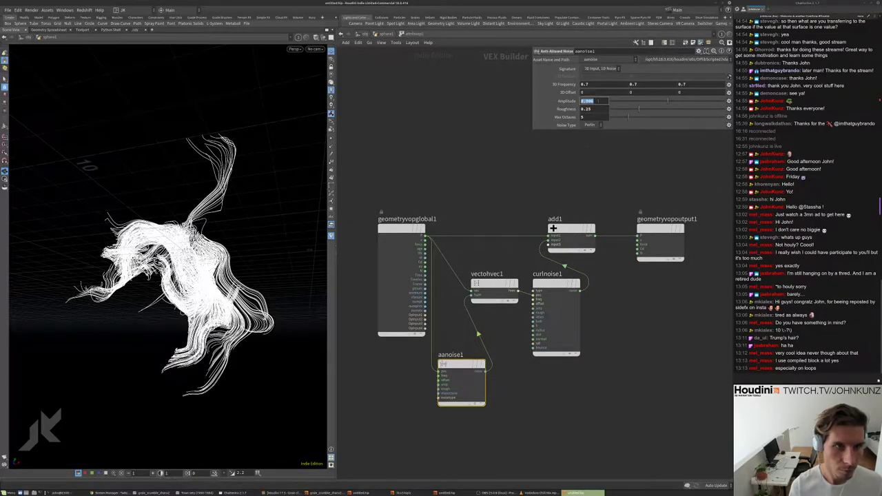
# - Try aanoise1 Amplitude values such as 5, settling on 4, framing the curve cloud to compare
pyautogui.press('Return')
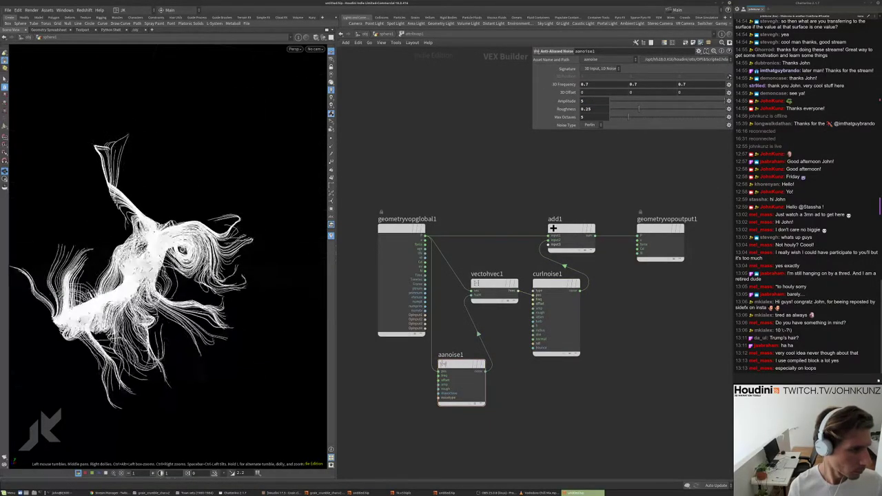
pyautogui.scroll(5, 180, 250)
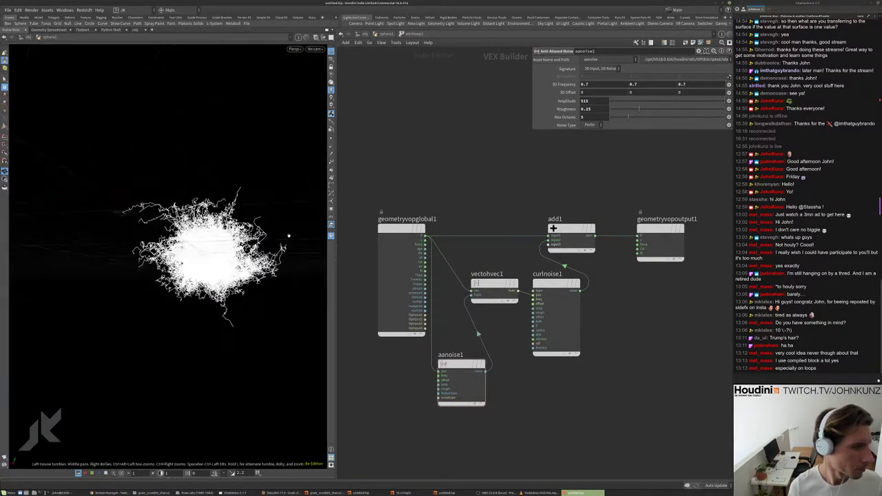
pyautogui.press('g')
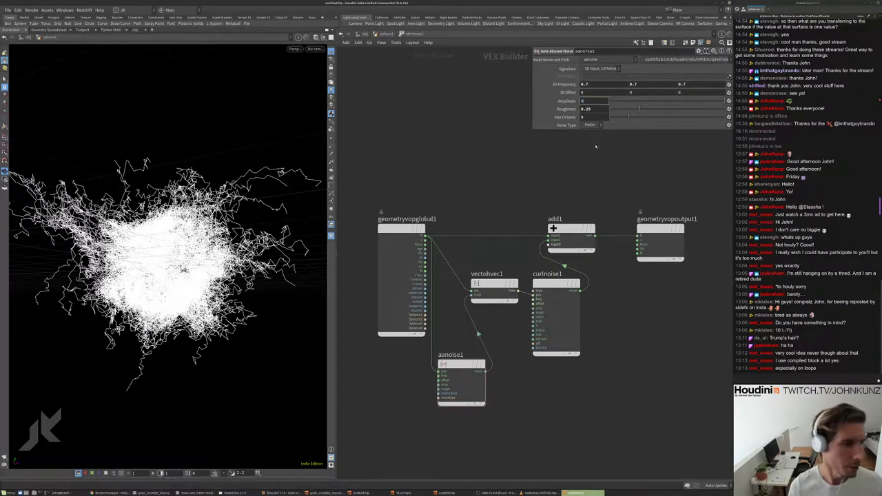
pyautogui.moveTo(165, 207); pyautogui.dragTo(122, 157)
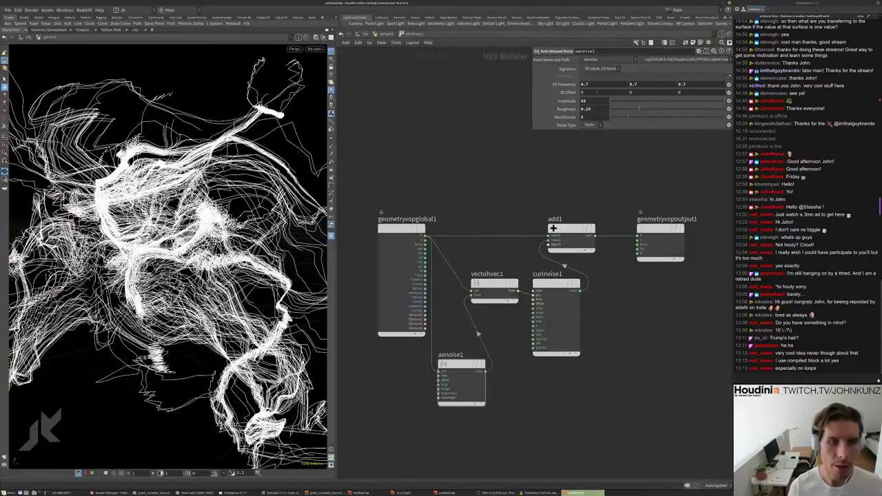
pyautogui.write('5')
pyautogui.press('Return')
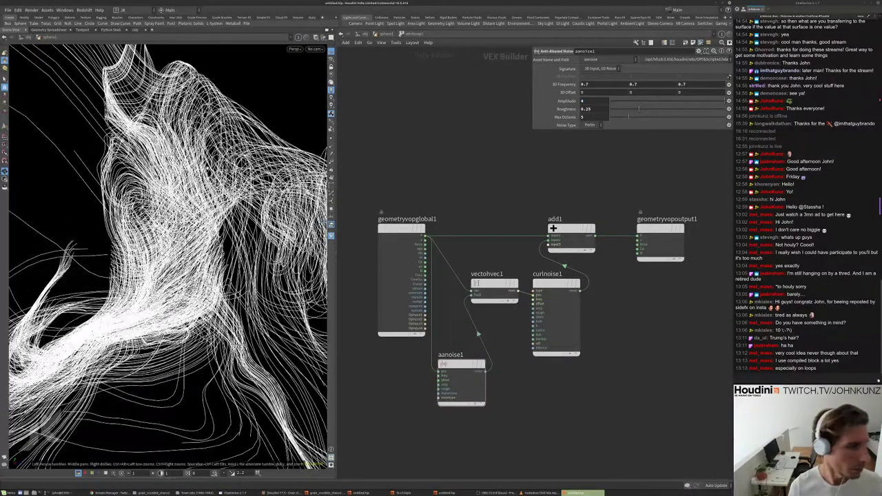
pyautogui.press('g')
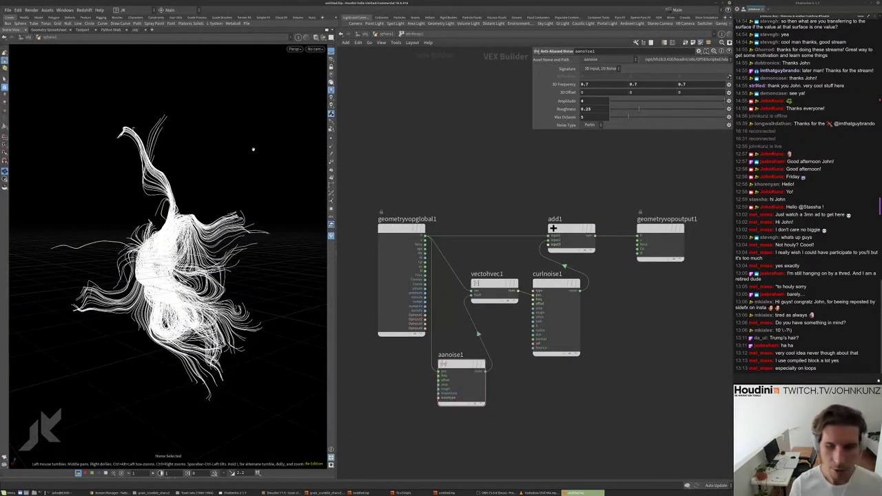
pyautogui.moveTo(212, 161)
pyautogui.mouseDown()
pyautogui.moveTo(171, 165)
pyautogui.moveTo(207, 172)
pyautogui.mouseUp()
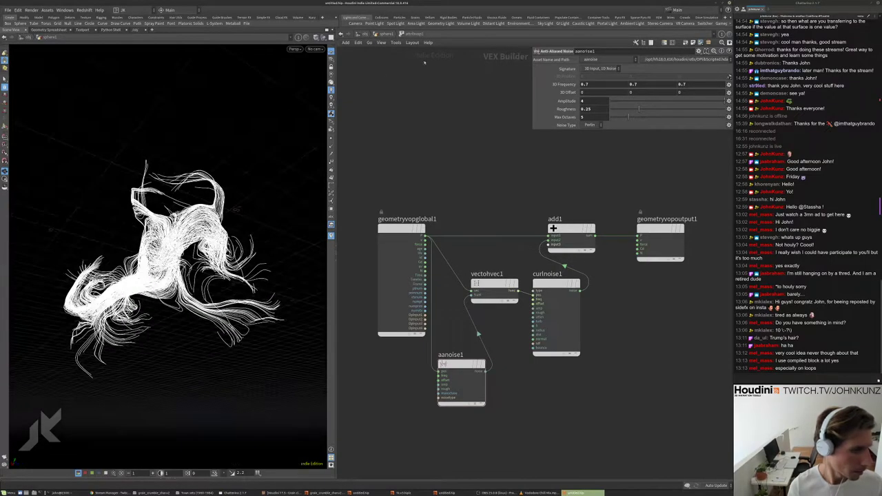
# - At the geometry level, add a Circle SOP with Primitive Type set to Polygon
pyautogui.press('u')
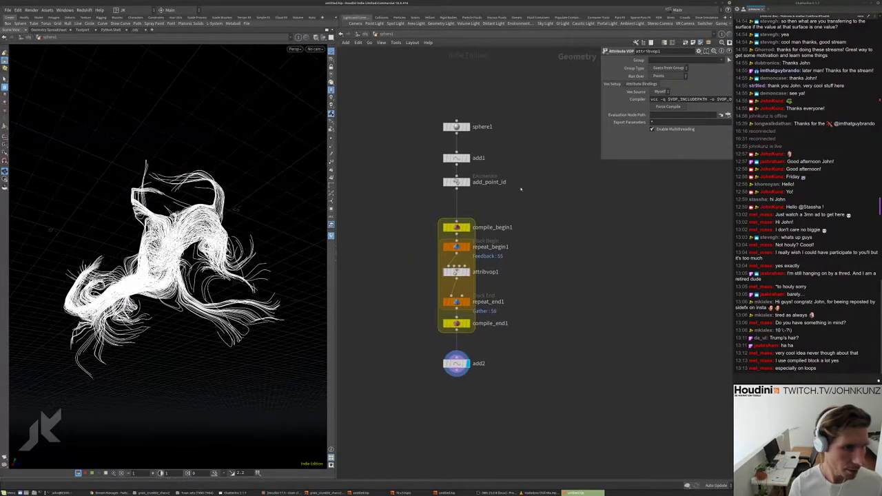
pyautogui.press('Tab')
pyautogui.write('c')
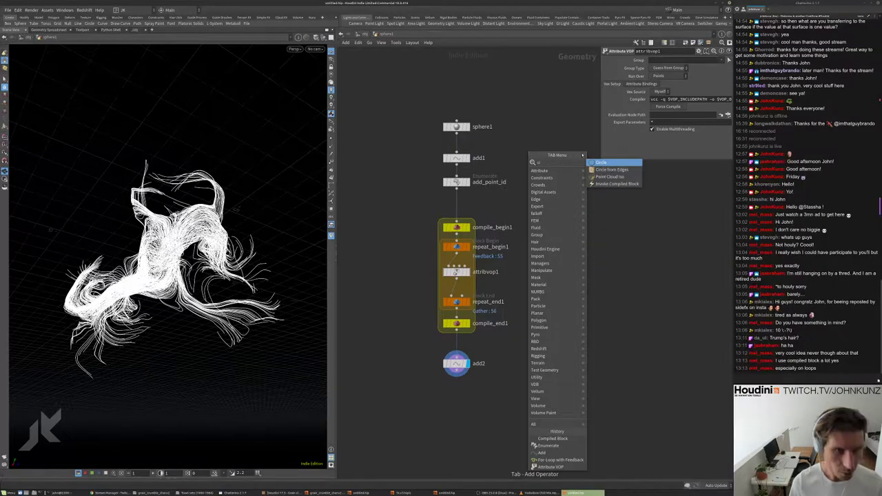
pyautogui.write('i')
pyautogui.press('Return')
pyautogui.click(562, 141)
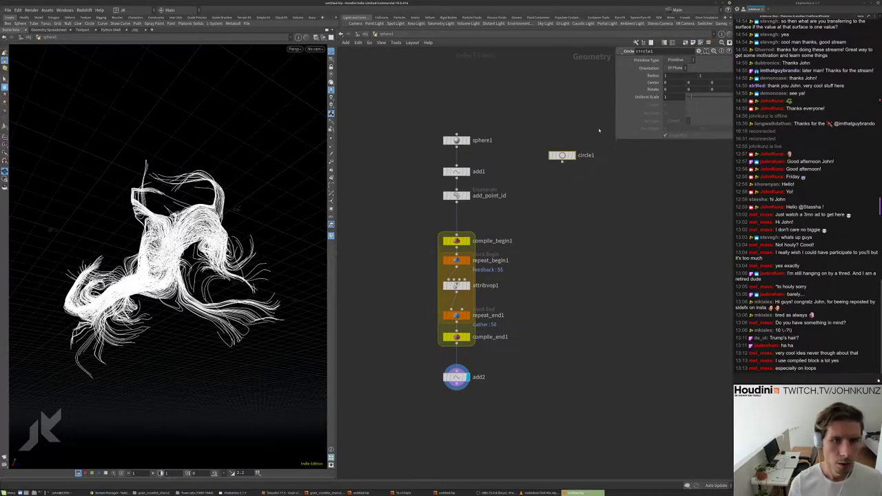
pyautogui.click(674, 60)
pyautogui.click(676, 67)
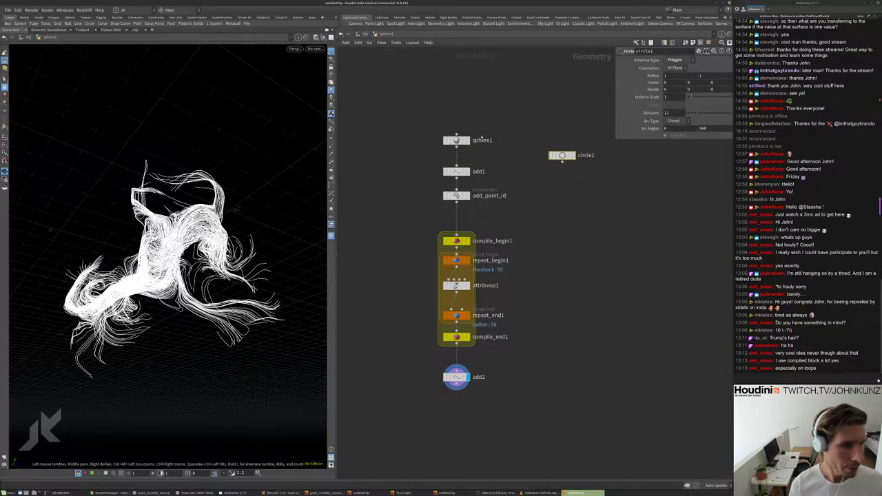
# - Wire circle1 into add1, give it 250 divisions, and display add2's output
pyautogui.click(467, 140)
pyautogui.click(466, 195)
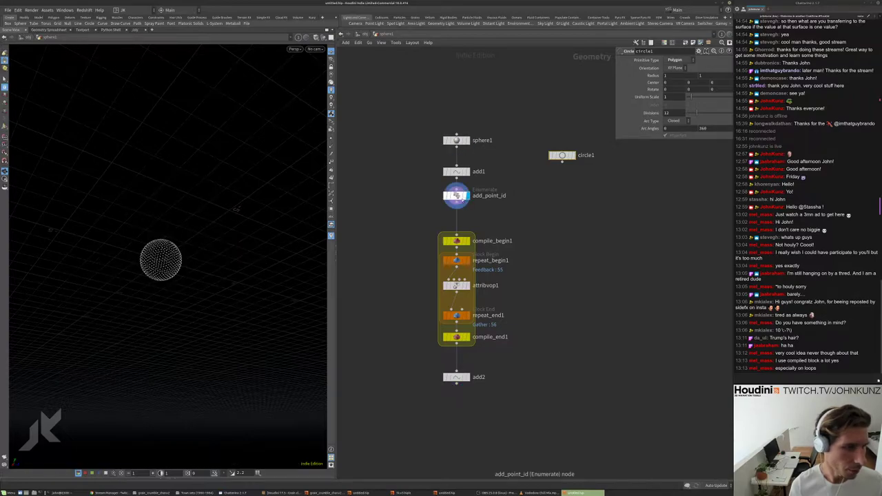
pyautogui.click(455, 195)
pyautogui.moveTo(564, 162); pyautogui.dragTo(504, 170)
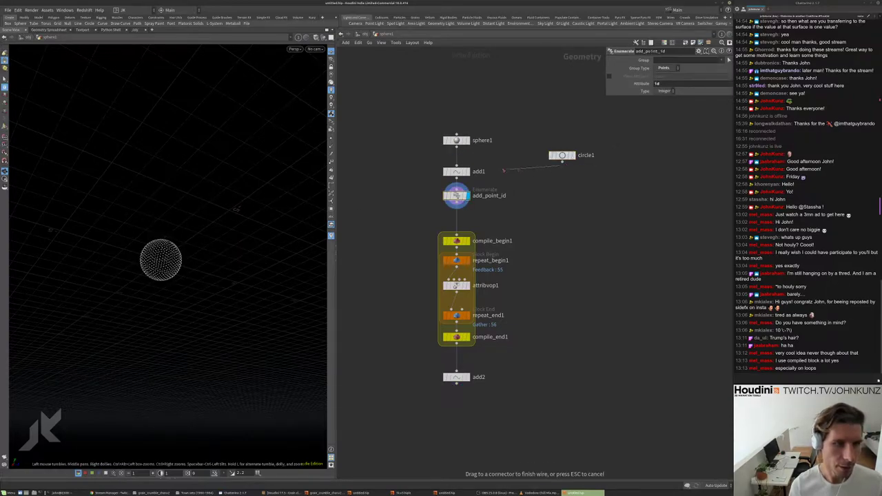
pyautogui.click(457, 164)
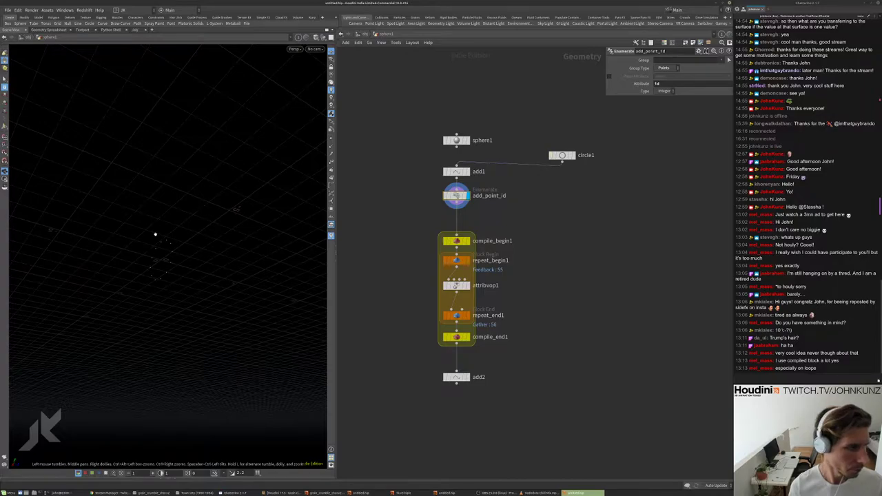
pyautogui.moveTo(155, 235); pyautogui.dragTo(198, 246)
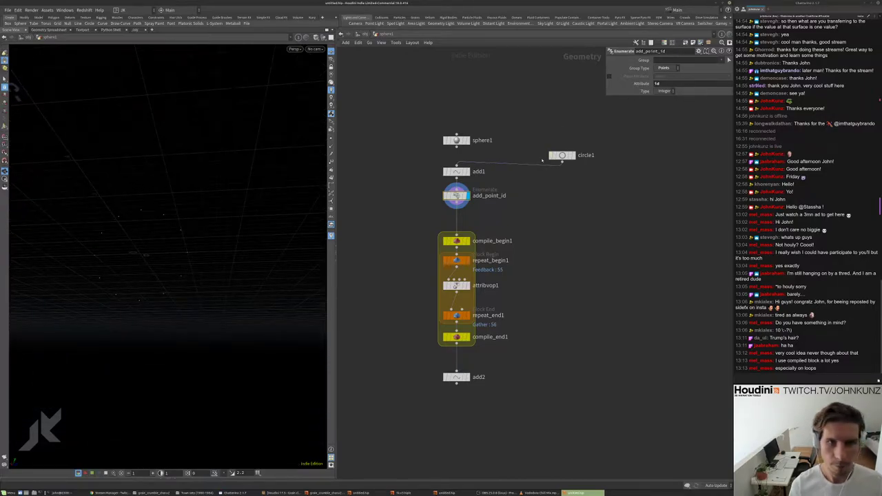
pyautogui.click(561, 155)
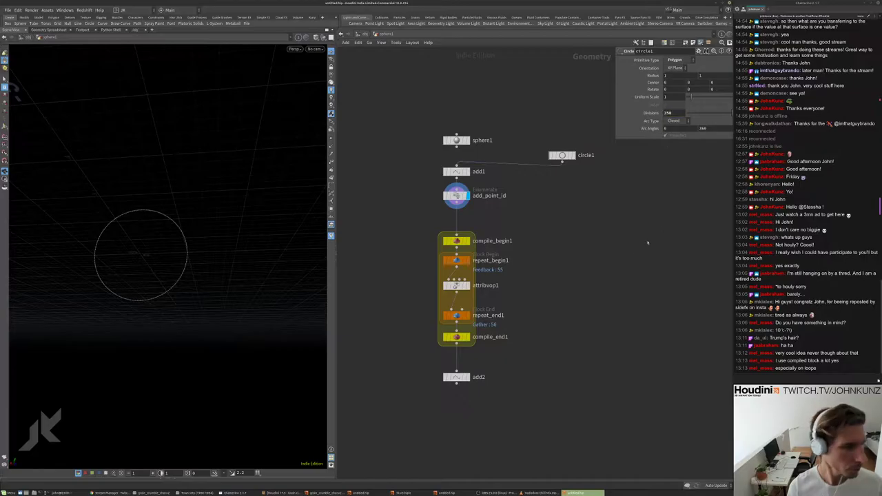
pyautogui.moveTo(492, 307); pyautogui.dragTo(488, 293, button='middle')
pyautogui.click(464, 363)
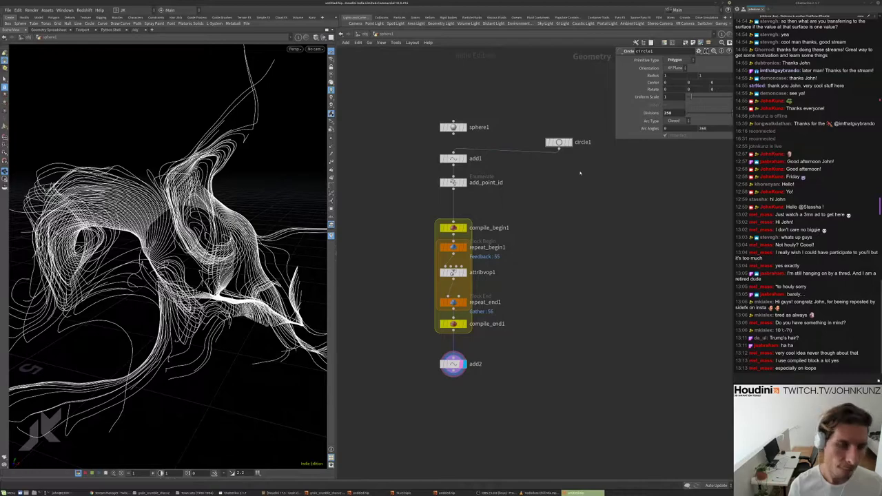
pyautogui.press('Tab')
# - Add a Line node and a Resample node with Length 0.01 to the network
pyautogui.write('li')
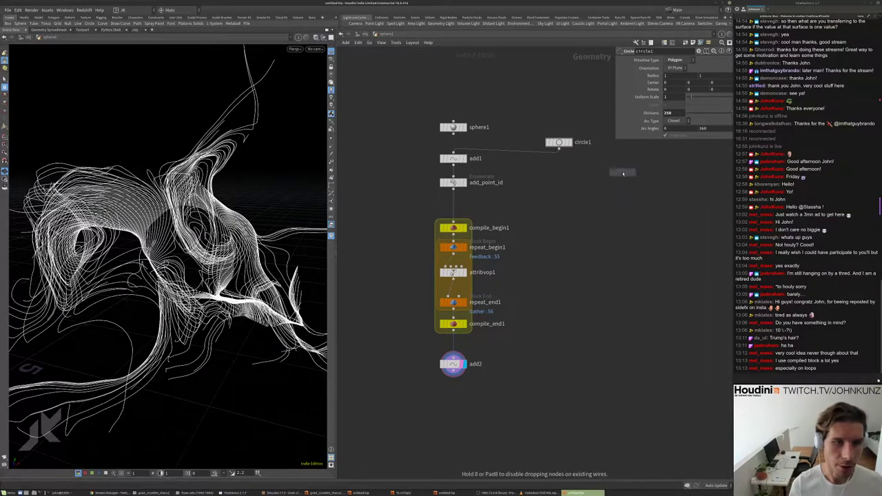
pyautogui.press('Return')
pyautogui.click(623, 172)
pyautogui.press('Tab')
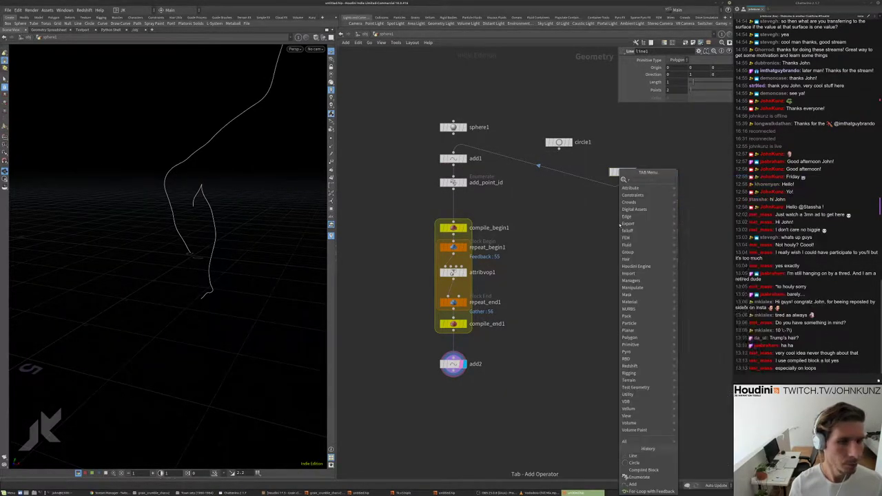
pyautogui.moveTo(648, 181)
pyautogui.click(717, 184)
pyautogui.click(596, 225)
pyautogui.moveTo(595, 224); pyautogui.dragTo(570, 172)
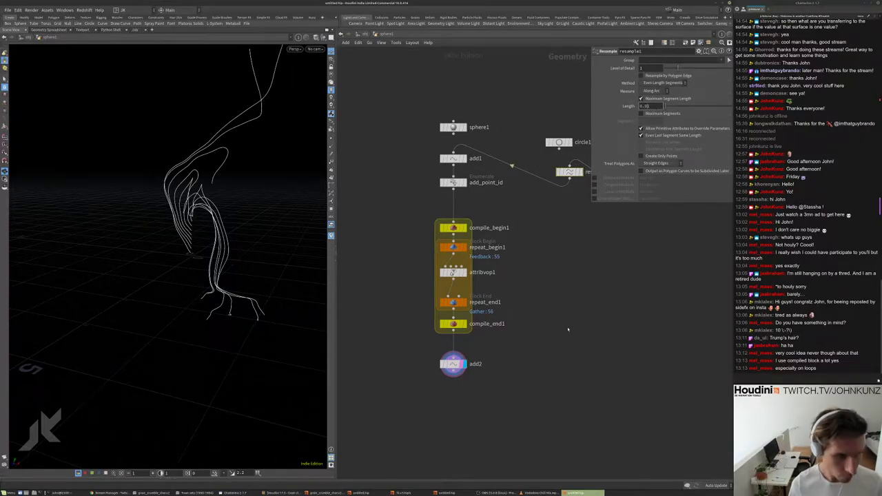
# - Wire line1 into resample1 placed below it, and reconnect circle1 to add1
pyautogui.moveTo(568, 329); pyautogui.dragTo(523, 391, button='middle')
pyautogui.moveTo(525, 233); pyautogui.dragTo(581, 258)
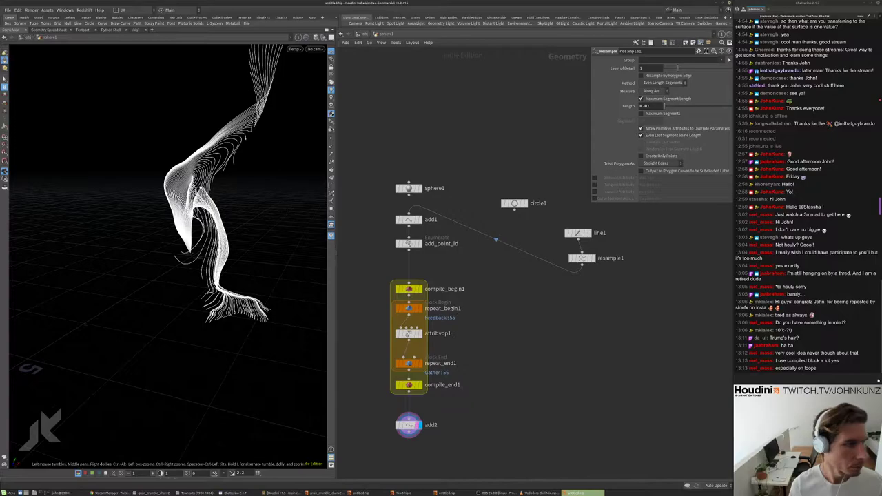
pyautogui.moveTo(165, 207)
pyautogui.mouseDown()
pyautogui.moveTo(193, 199)
pyautogui.moveTo(240, 260)
pyautogui.moveTo(53, 225)
pyautogui.moveTo(103, 228)
pyautogui.mouseUp()
pyautogui.scroll(5, 193, 199)
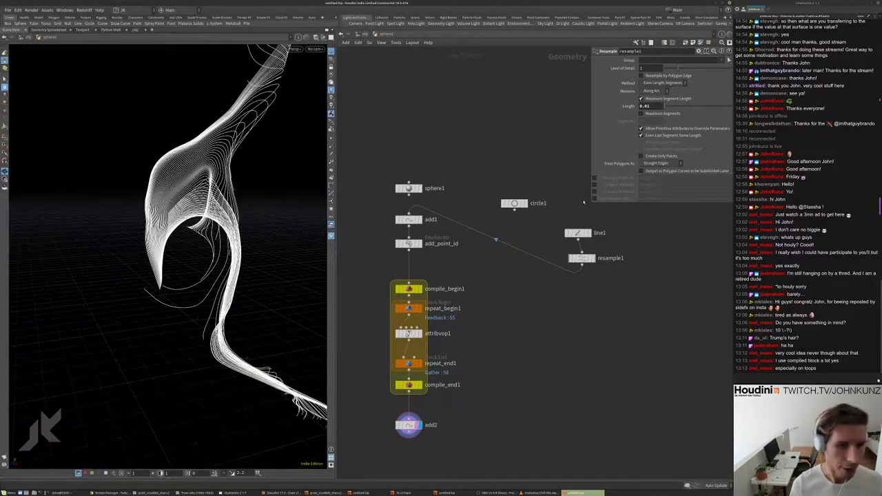
pyautogui.moveTo(582, 259); pyautogui.dragTo(579, 257)
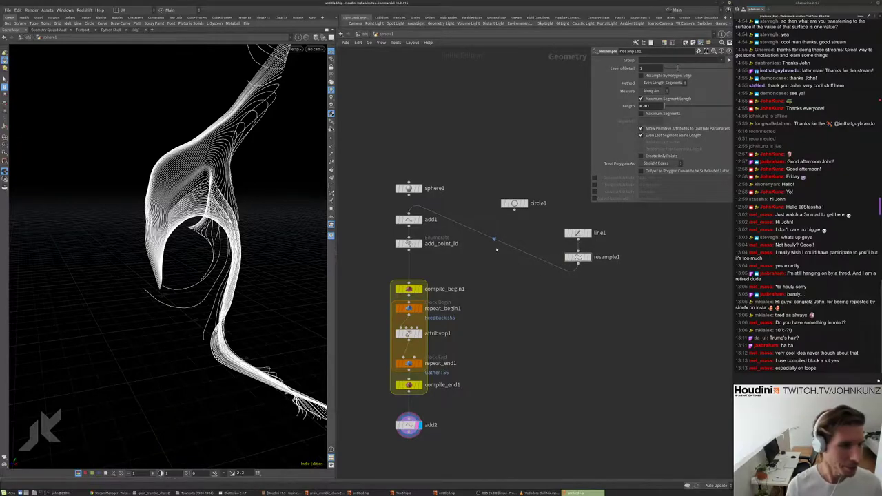
pyautogui.click(494, 238)
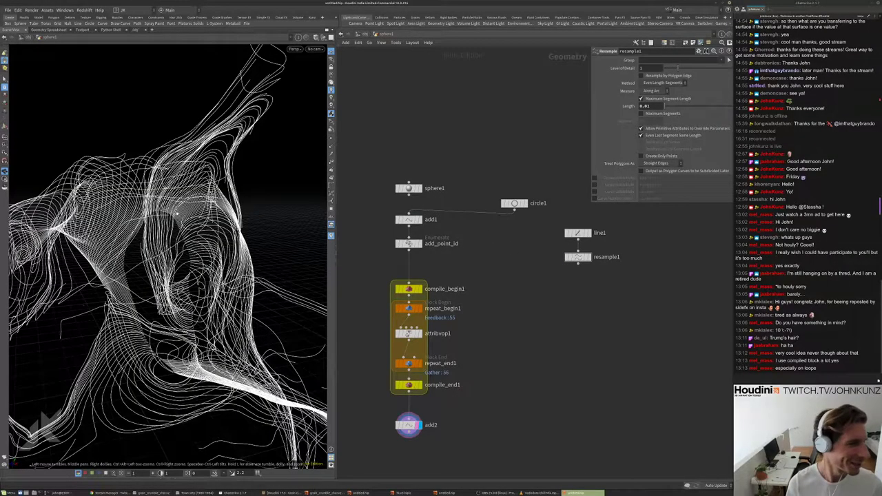
pyautogui.press('g')
pyautogui.scroll(10, 165, 255)
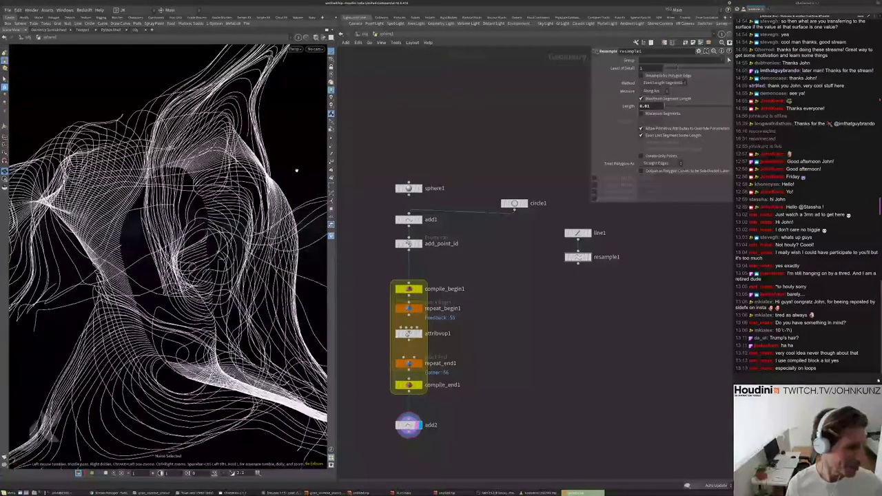
pyautogui.scroll(8, 166, 255)
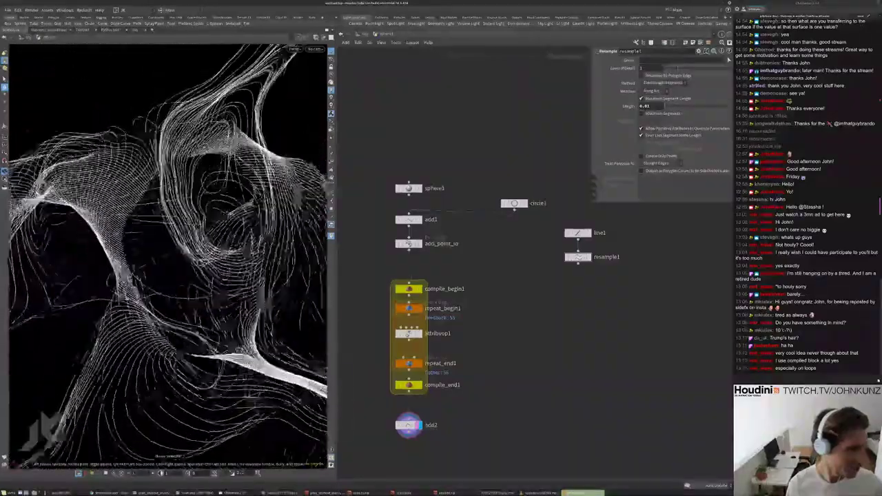
pyautogui.scroll(3, 522, 240)
pyautogui.press('Tab')
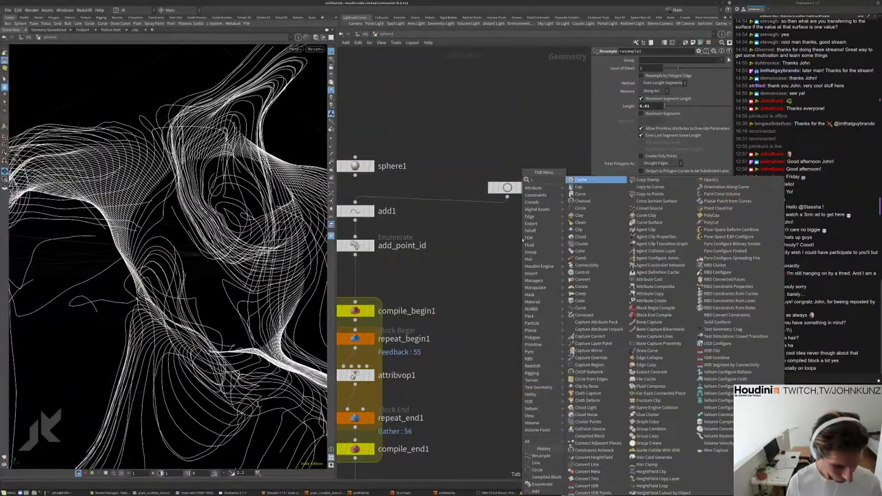
# - Add a Copy and Transform node under circle1, wire circle1 into it, and try initial rotations
pyautogui.click(588, 179)
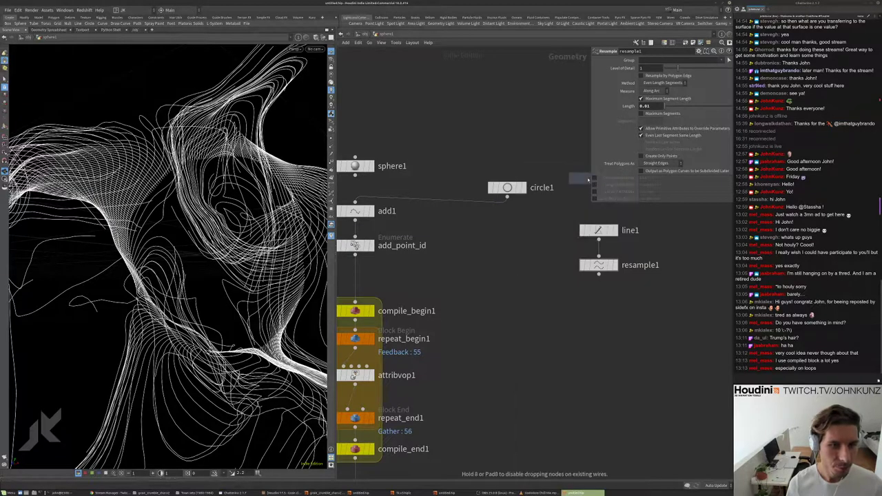
pyautogui.click(502, 211)
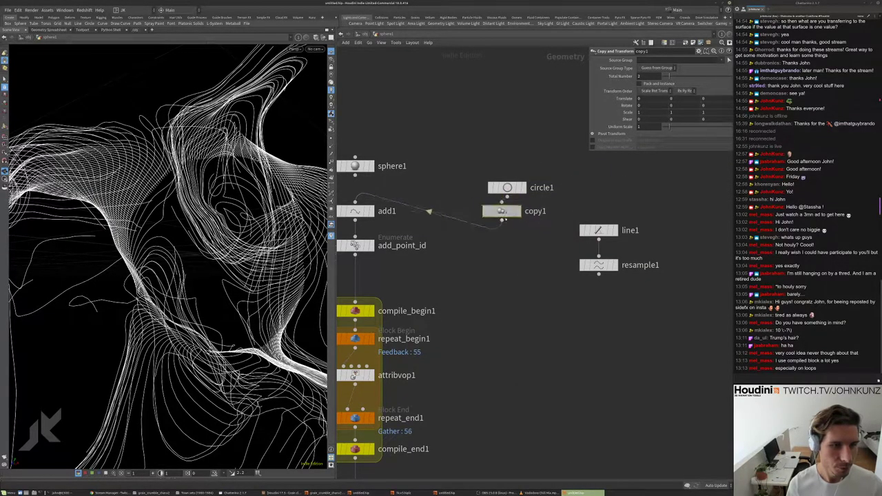
pyautogui.moveTo(502, 210); pyautogui.dragTo(507, 217)
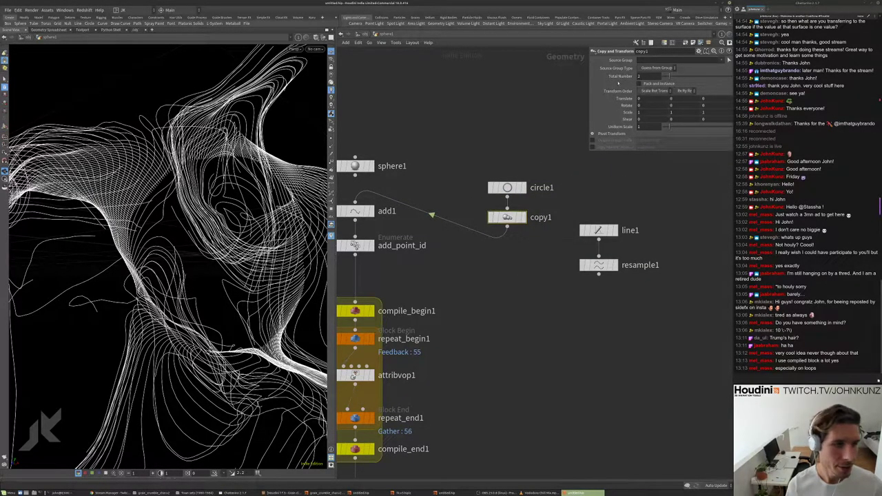
pyautogui.press('Return')
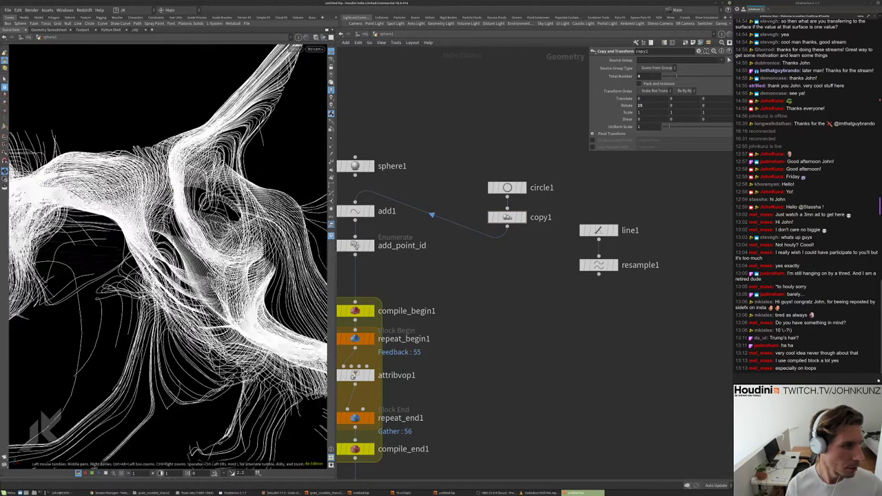
pyautogui.click(521, 217)
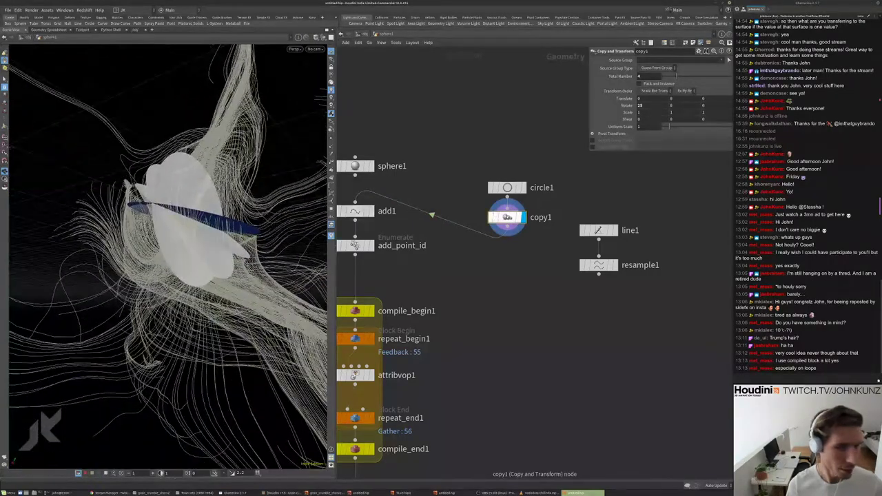
pyautogui.click(369, 245)
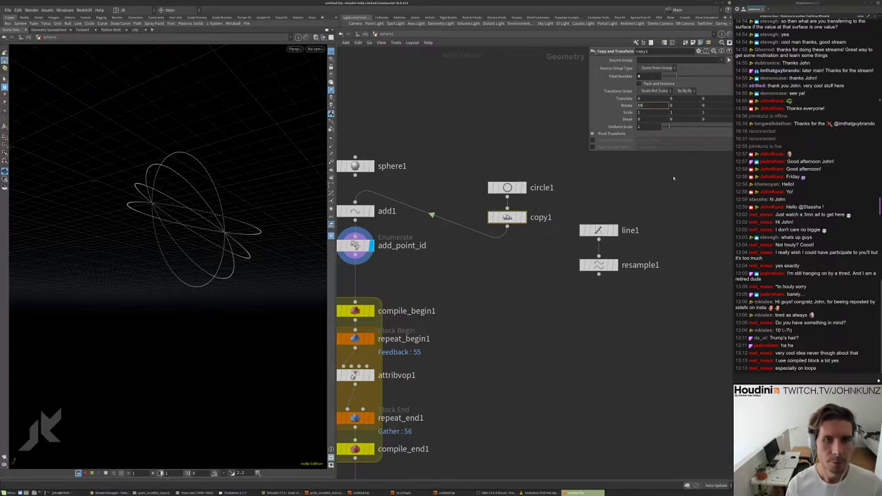
pyautogui.press('Return')
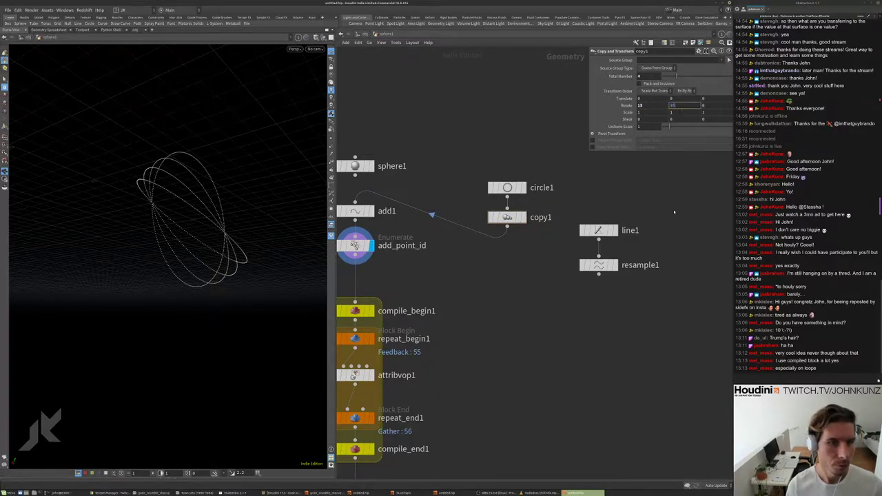
pyautogui.moveTo(260, 191); pyautogui.dragTo(211, 220)
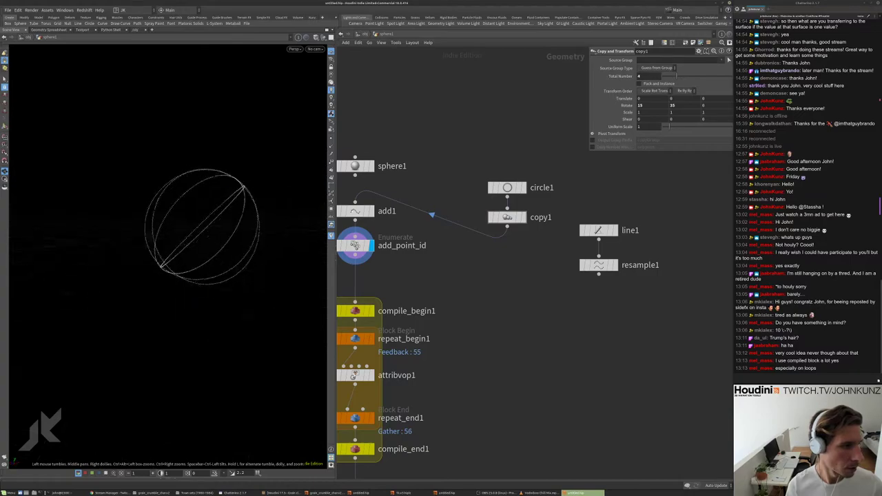
pyautogui.press('g')
# - Set copy1's Rotate to 0, 75, 25 and Total Number to 12
pyautogui.moveTo(704, 105); pyautogui.dragTo(717, 93, button='middle')
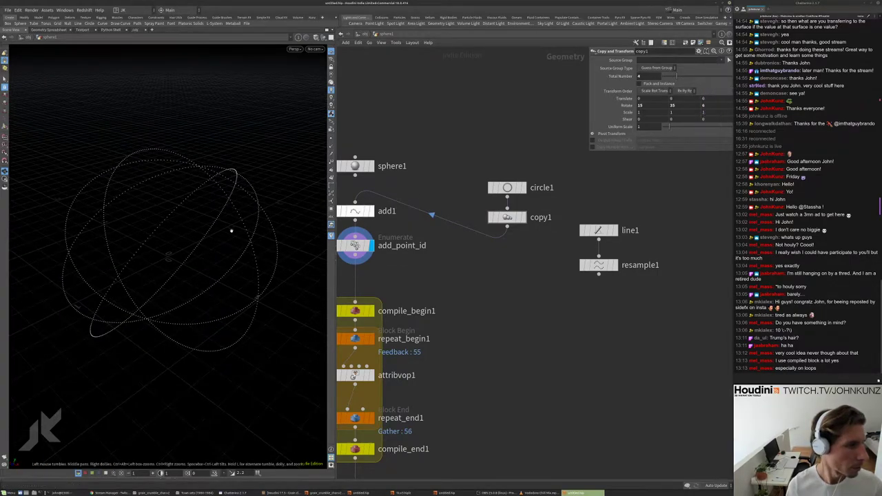
pyautogui.moveTo(230, 230); pyautogui.dragTo(289, 221)
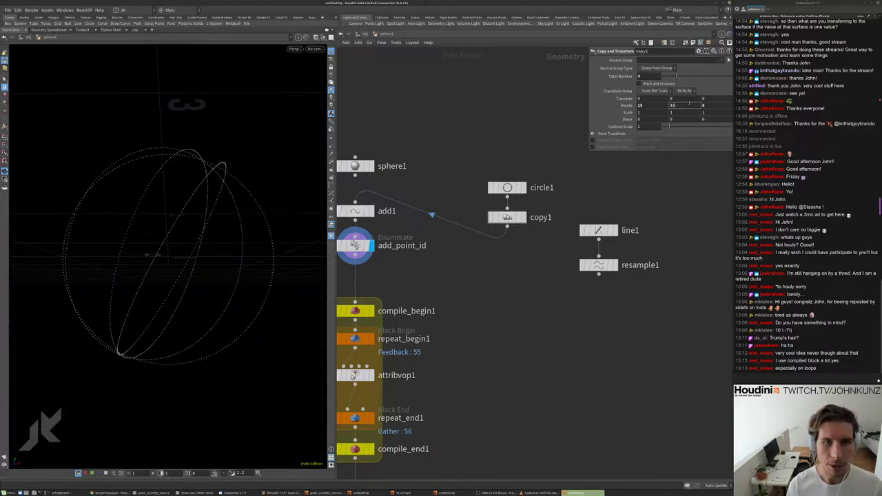
pyautogui.moveTo(207, 200); pyautogui.dragTo(170, 183)
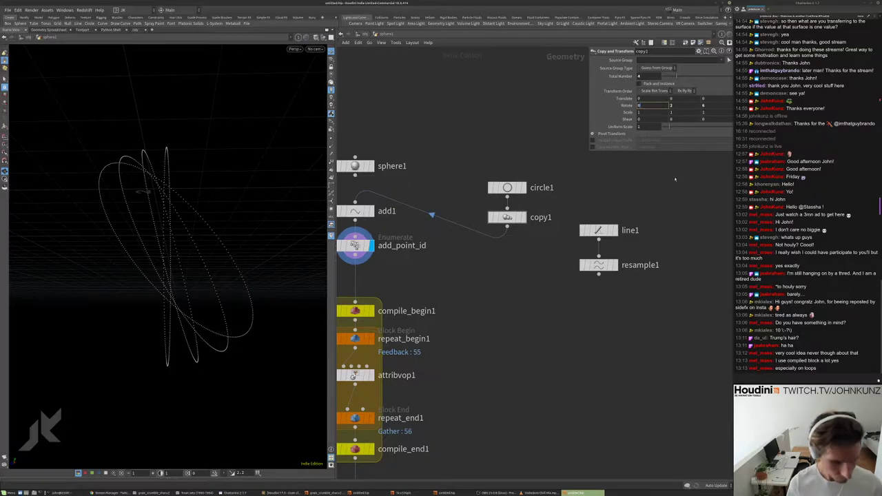
pyautogui.press('Return')
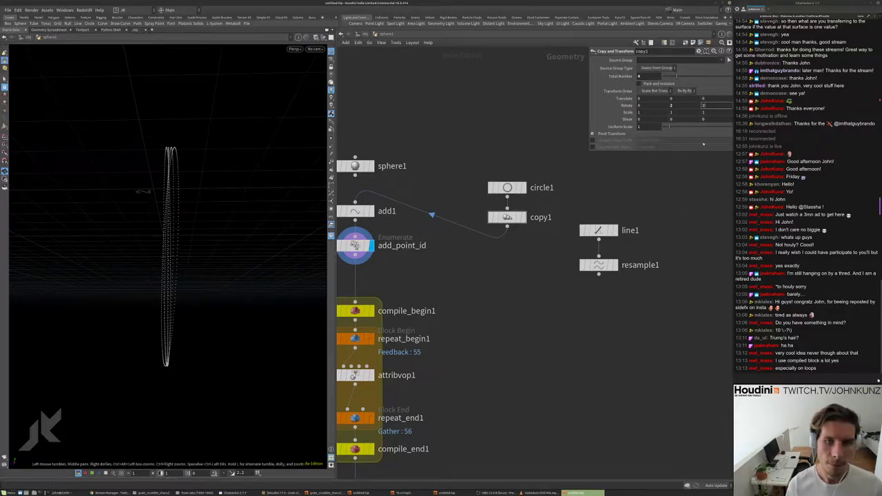
pyautogui.write('5')
pyautogui.press('Return')
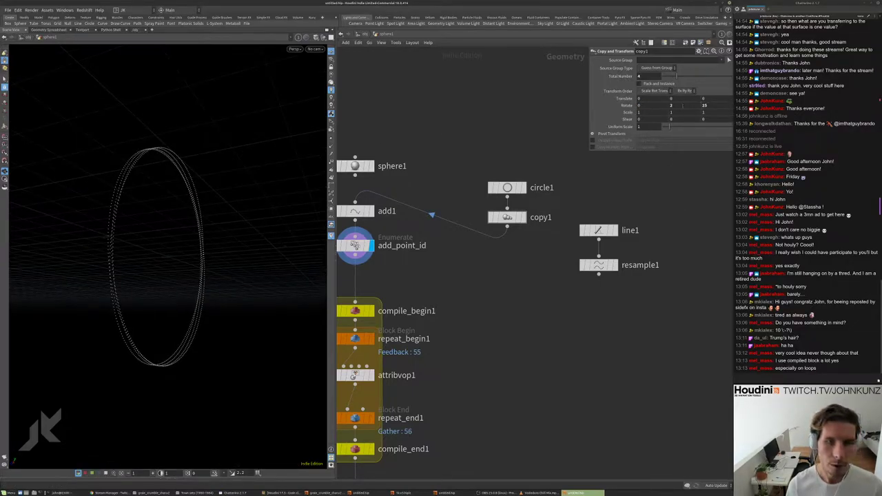
pyautogui.write('5')
pyautogui.press('Return')
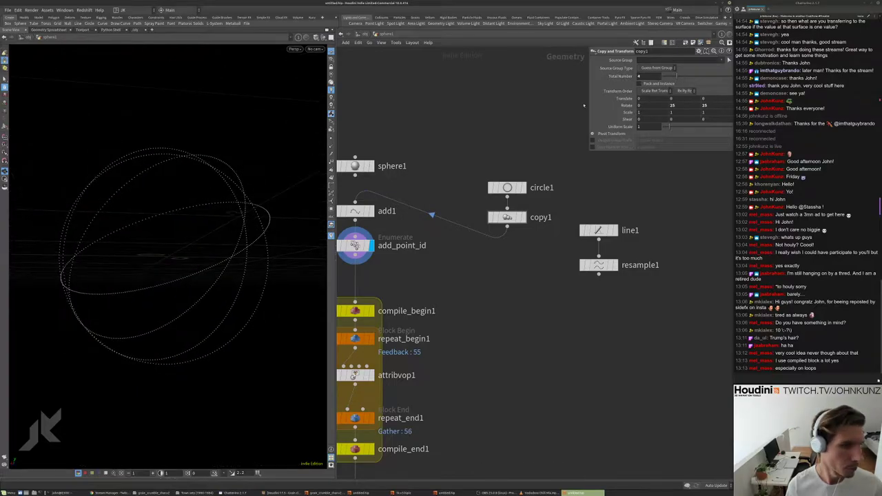
pyautogui.write('75')
pyautogui.press('Return')
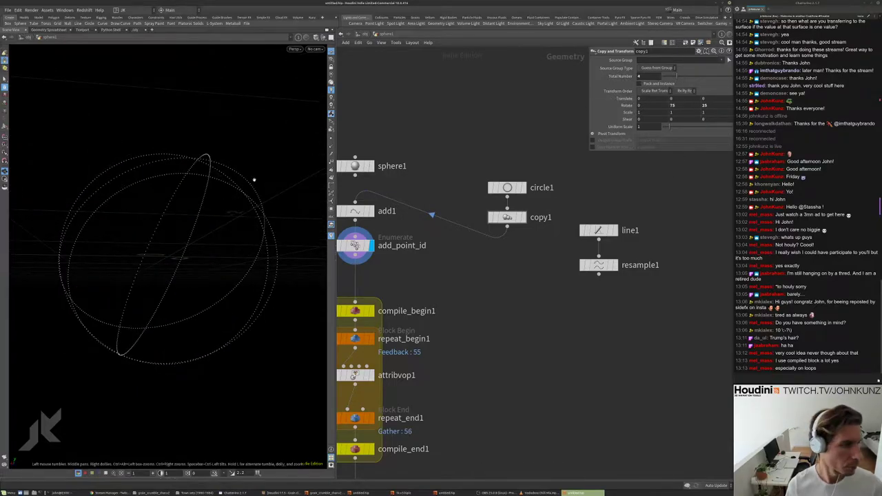
pyautogui.moveTo(686, 76); pyautogui.dragTo(703, 76)
pyautogui.moveTo(213, 203); pyautogui.dragTo(310, 194)
# - Display add2's output and frame the curves in the viewport
pyautogui.press('g')
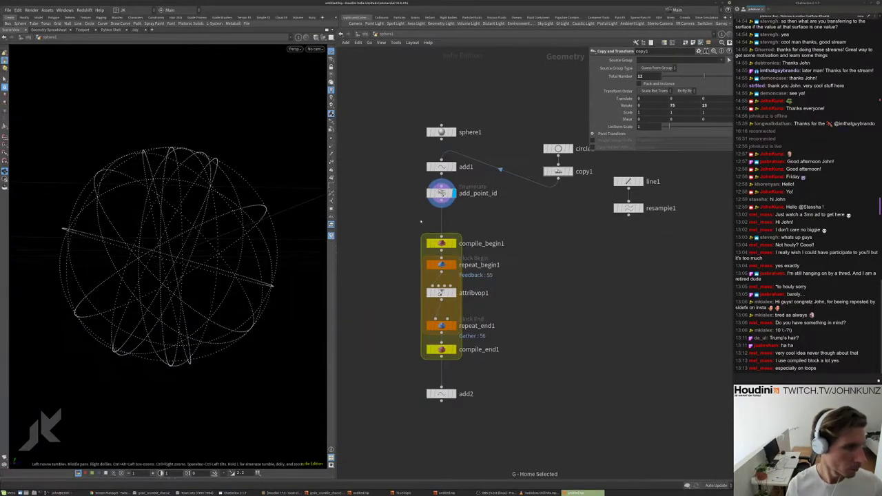
pyautogui.click(459, 366)
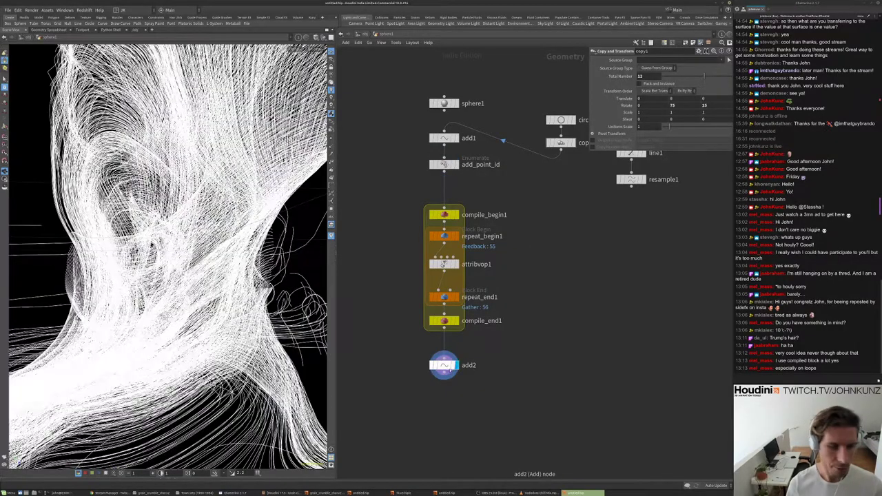
pyautogui.press('g')
pyautogui.scroll(10, 168, 255)
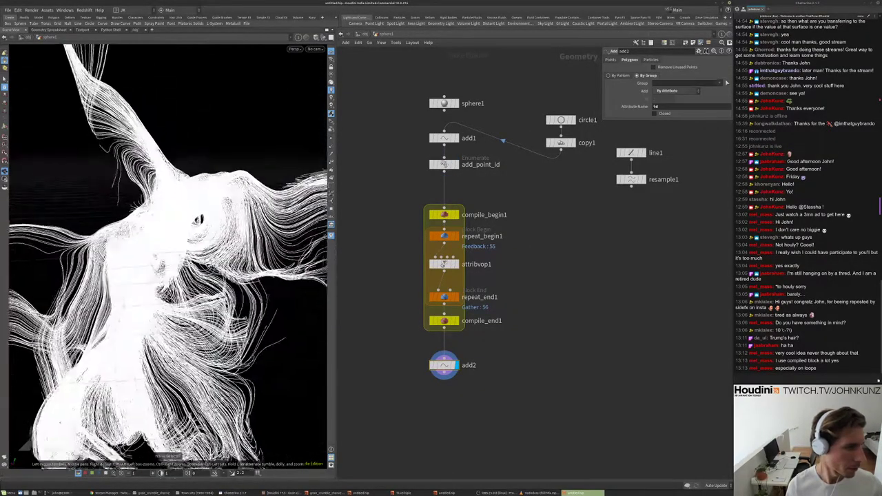
pyautogui.scroll(2, 169, 255)
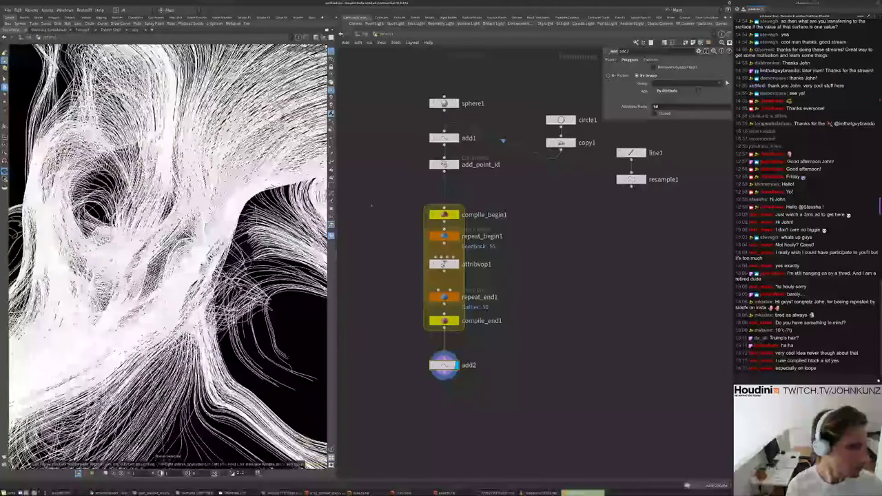
# - Set circle1 Divisions to 255 after trying 175, and turn off copy1's bypass
pyautogui.click(561, 120)
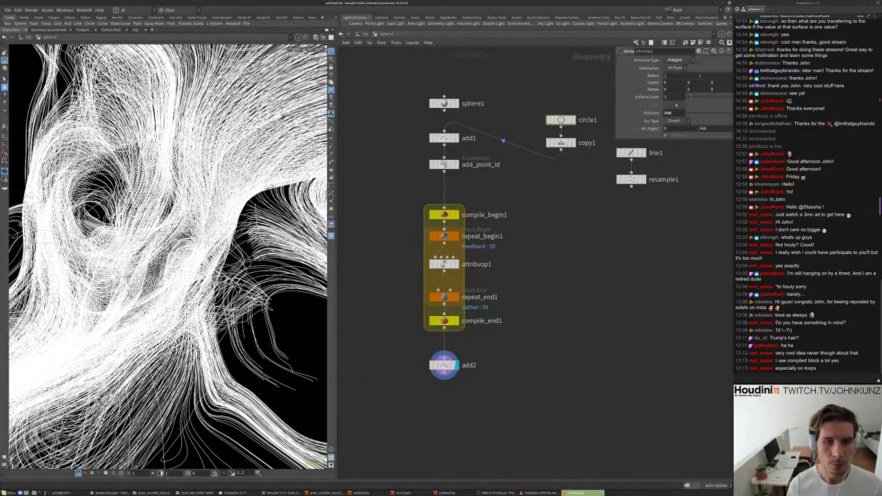
pyautogui.scroll(-6, 231, 154)
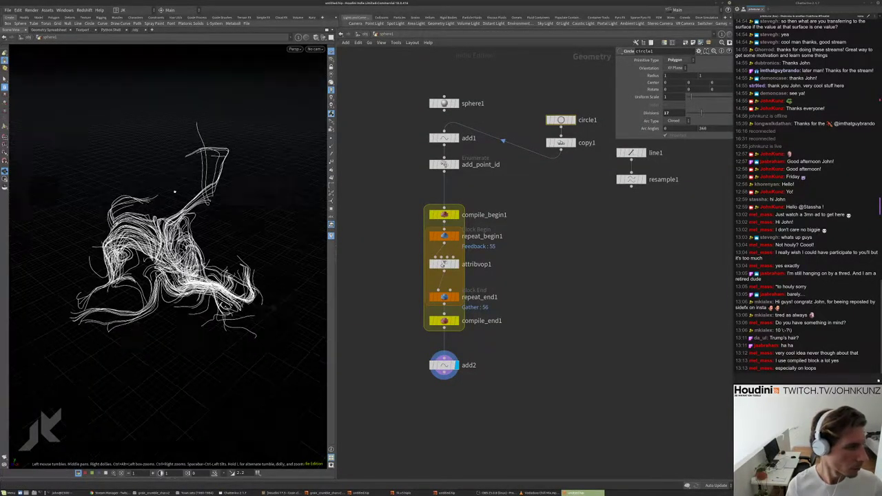
pyautogui.scroll(10, 174, 191)
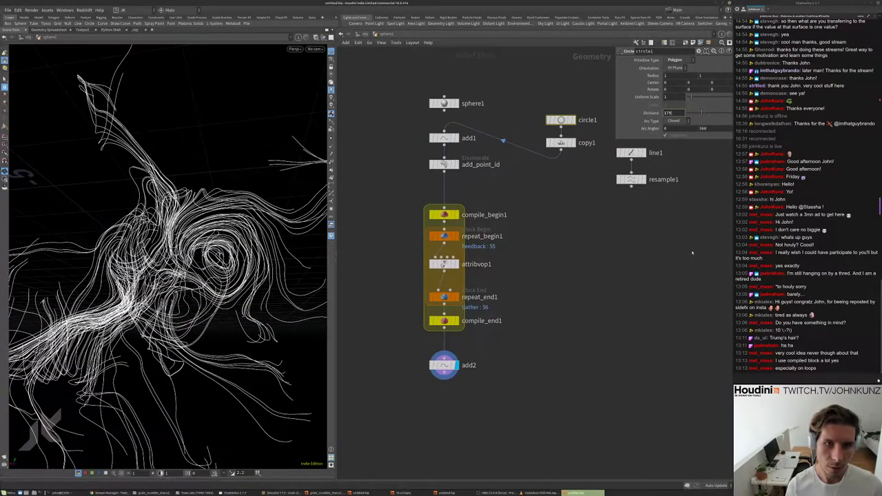
pyautogui.write('175')
pyautogui.press('Return')
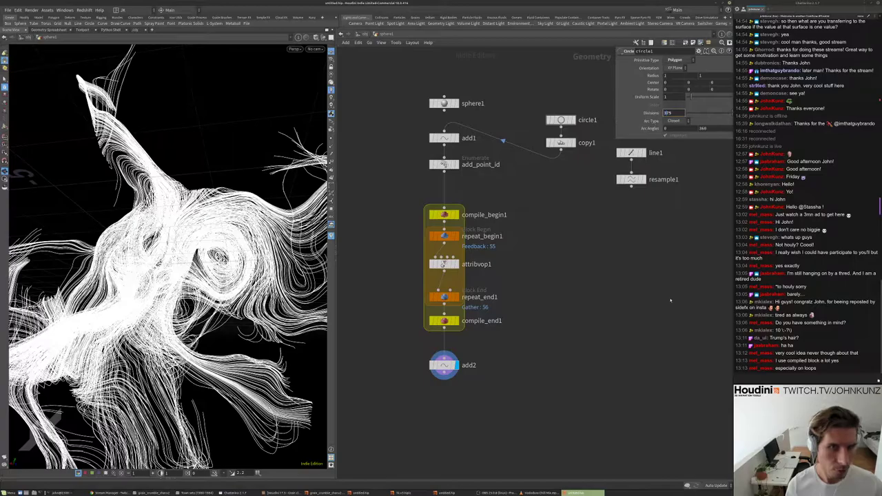
pyautogui.scroll(10, 166, 255)
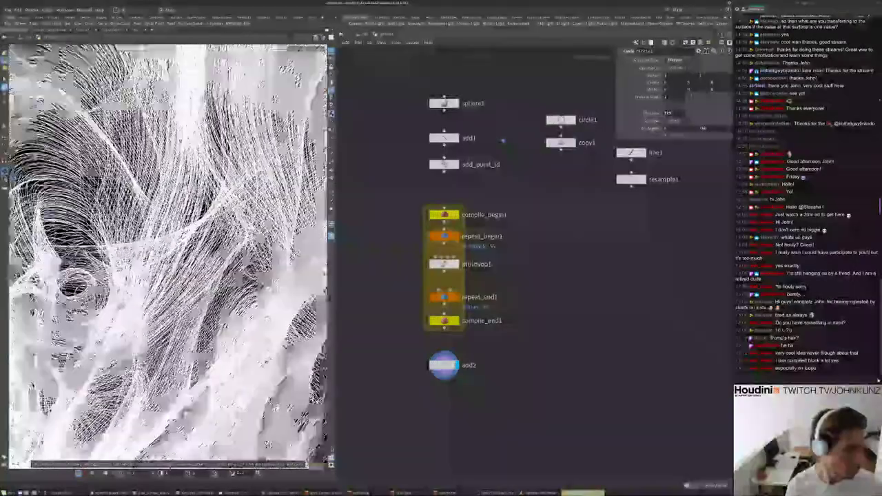
pyautogui.scroll(-10, 165, 255)
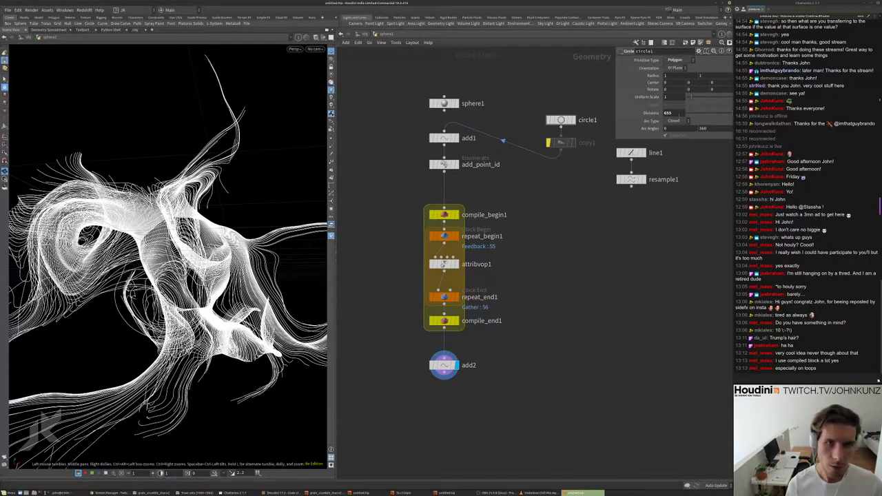
pyautogui.press('Return')
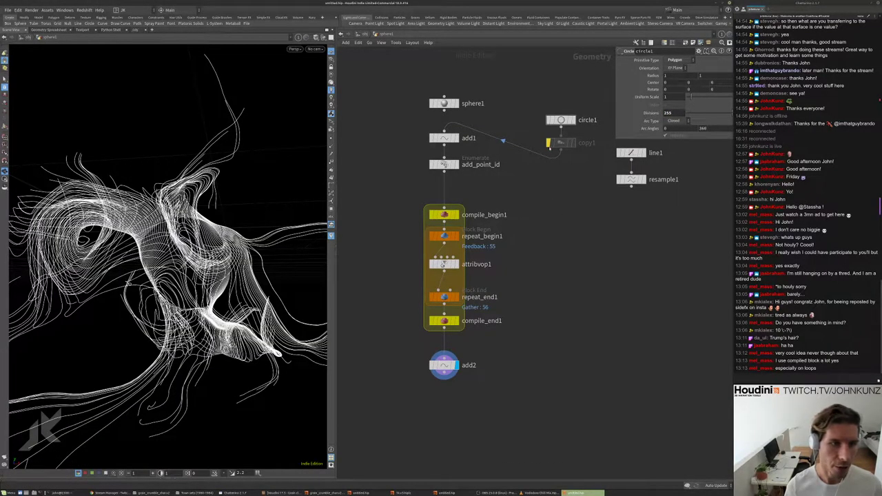
pyautogui.click(549, 143)
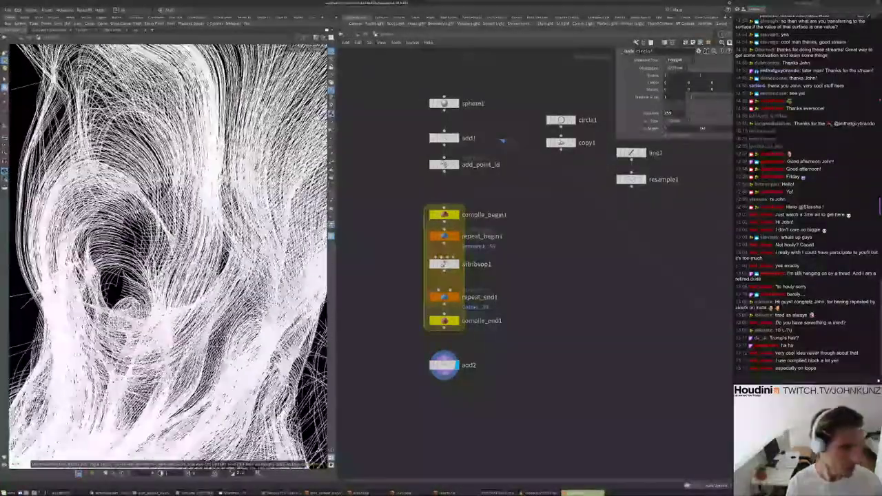
pyautogui.moveTo(508, 395); pyautogui.dragTo(525, 337, button='middle')
# - Add an Attribute Create node below add2 creating a width attribute of 0.01
pyautogui.scroll(2, 437, 339)
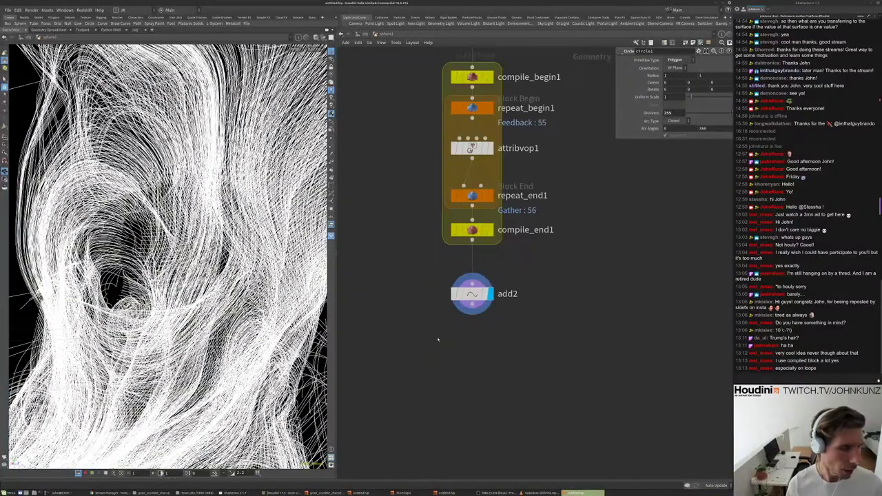
pyautogui.press('Tab')
pyautogui.write('cre')
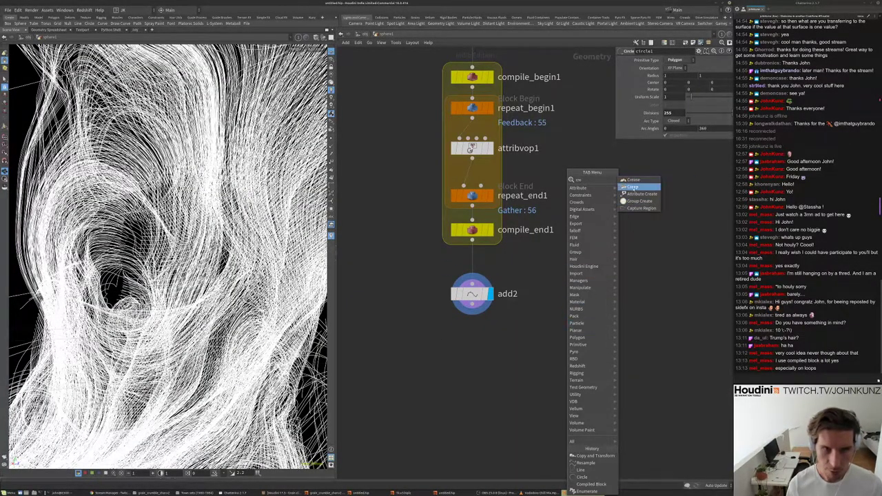
pyautogui.press('Return')
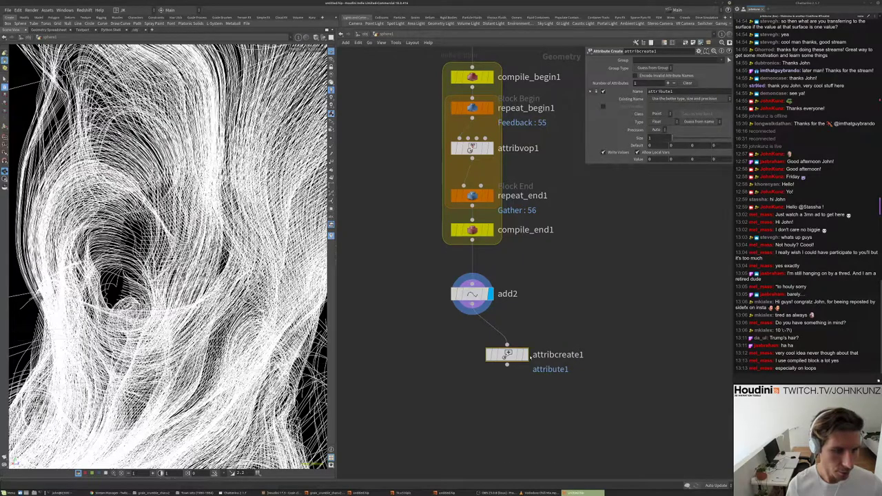
pyautogui.click(531, 356)
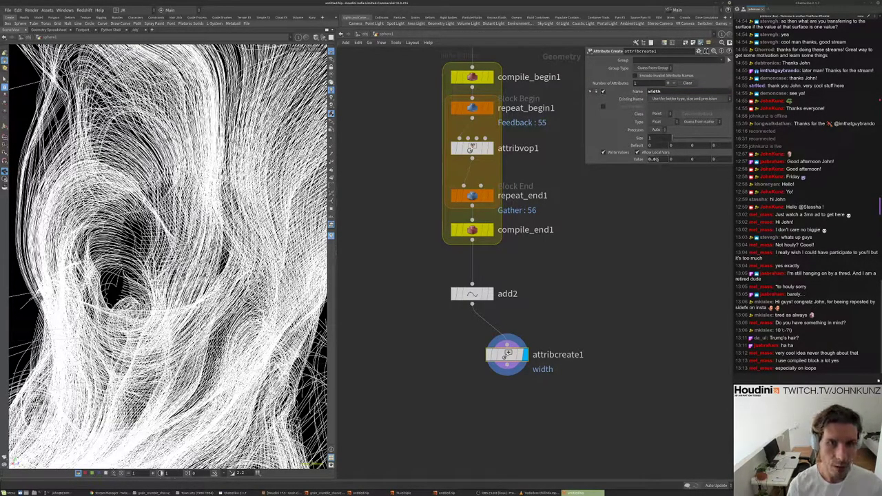
# - At object level, enable Shade Open Curves In Viewport on sphere1 to show ribbons
pyautogui.press('u')
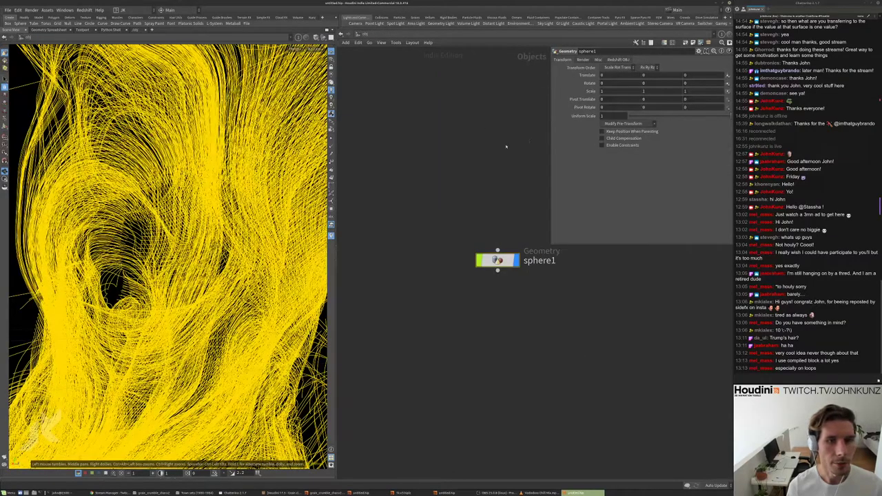
pyautogui.click(466, 135)
pyautogui.click(598, 60)
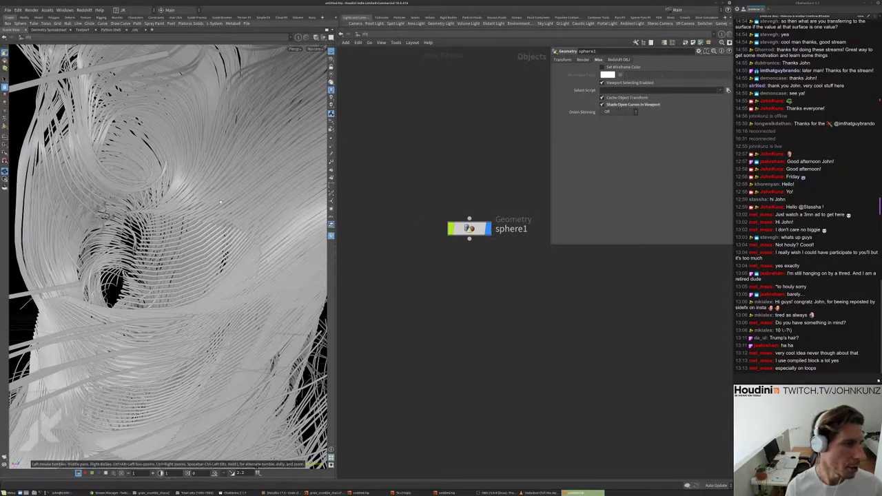
pyautogui.moveTo(220, 202)
pyautogui.mouseDown()
pyautogui.moveTo(234, 207)
pyautogui.moveTo(207, 193)
pyautogui.moveTo(227, 207)
pyautogui.moveTo(207, 207)
pyautogui.moveTo(234, 193)
pyautogui.mouseUp()
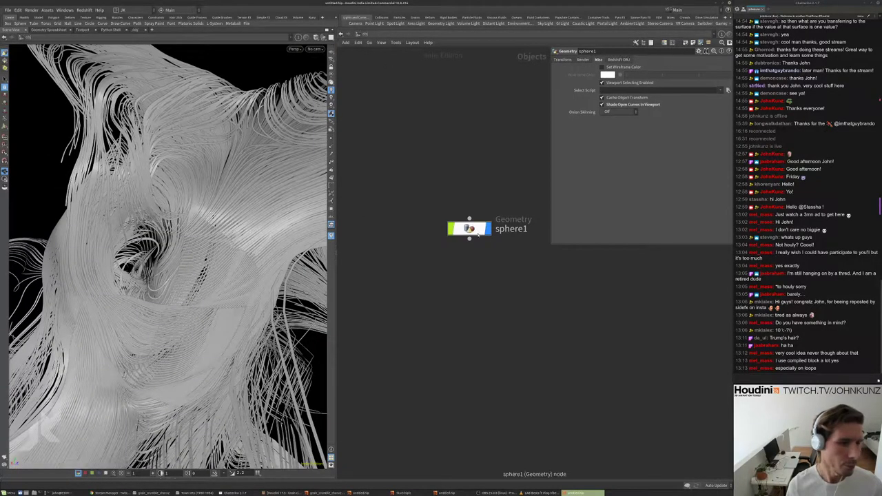
# - Back inside sphere1, align attribcreate1 under add2, then open attribvop1 and select curlnoise1
pyautogui.doubleClick(470, 229)
pyautogui.scroll(1, 510, 331)
pyautogui.moveTo(515, 341); pyautogui.dragTo(475, 333)
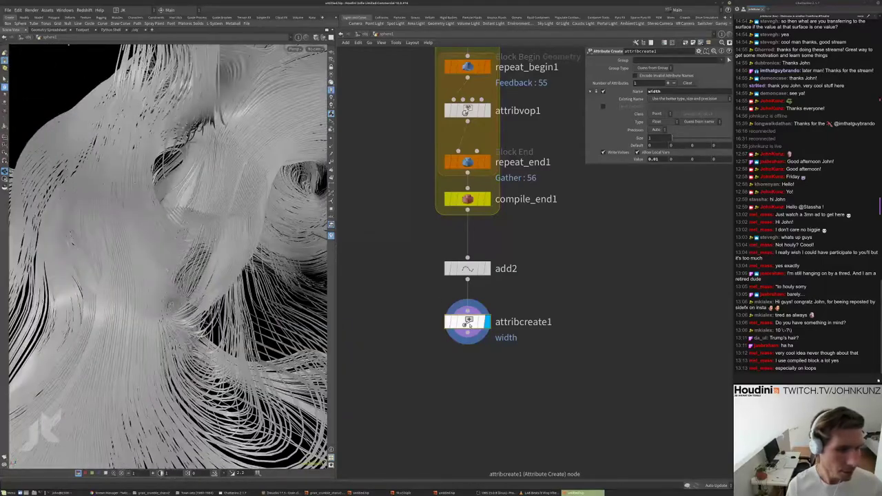
pyautogui.middleClick(468, 321)
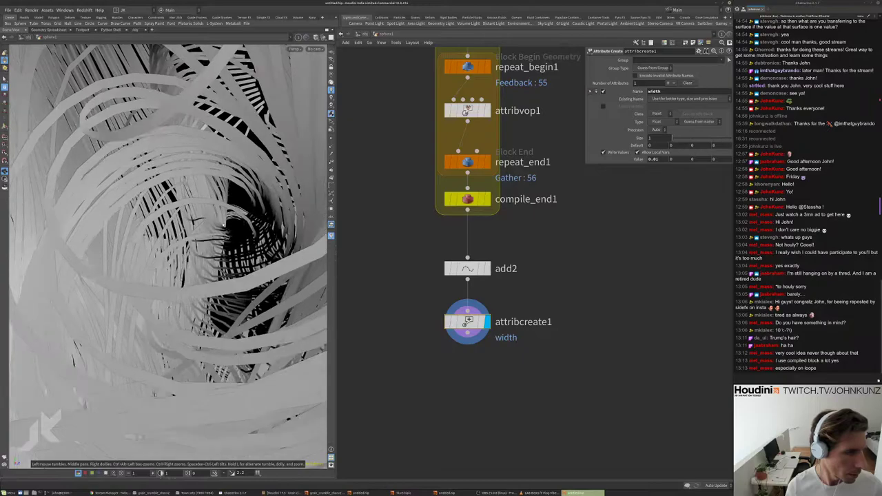
pyautogui.doubleClick(471, 113)
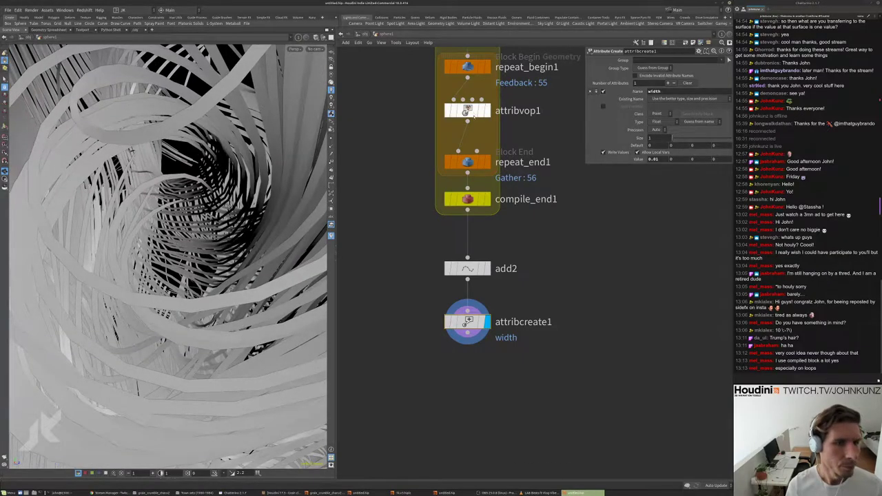
pyautogui.click(557, 284)
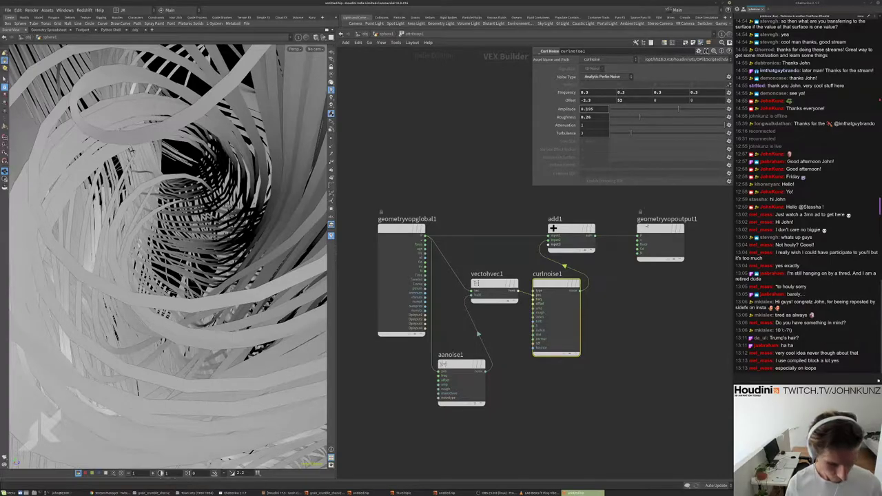
# - Set curlnoise1 Amplitude to 0.05
pyautogui.press('Return')
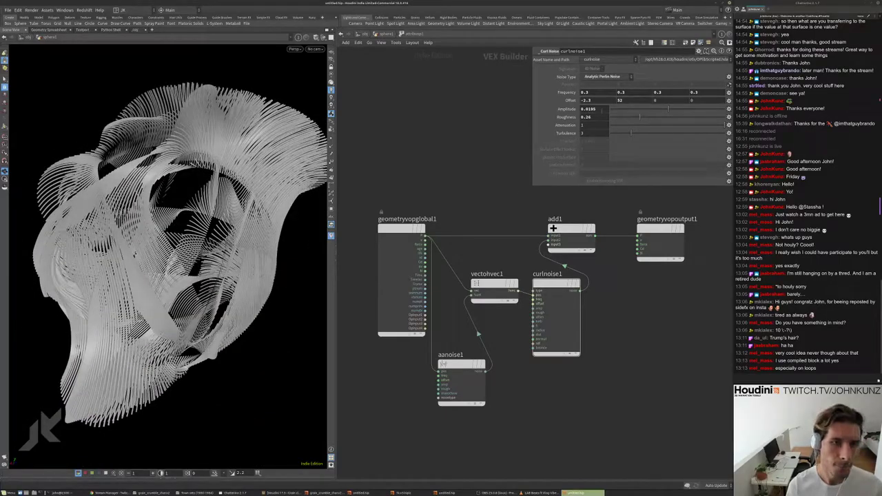
pyautogui.doubleClick(590, 109)
pyautogui.write('0.05')
pyautogui.press('Return')
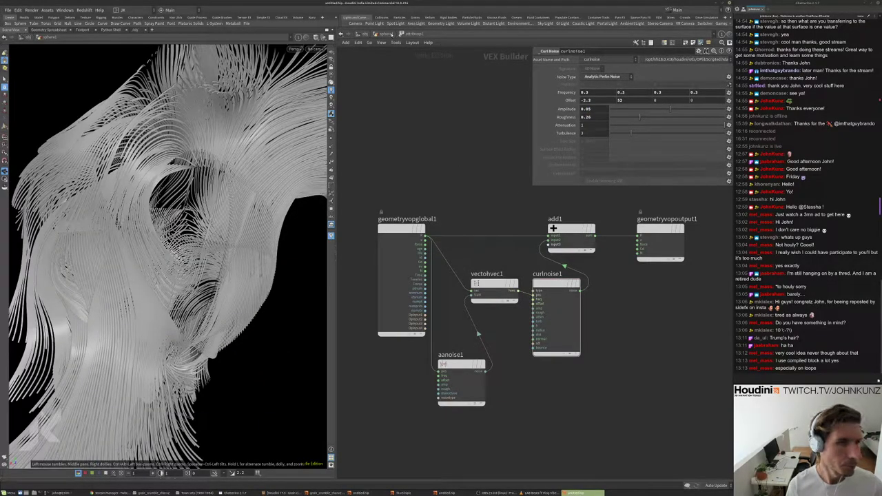
# - Return to the geometry level, display copy1's circle copies, and select copy1
pyautogui.click(392, 34)
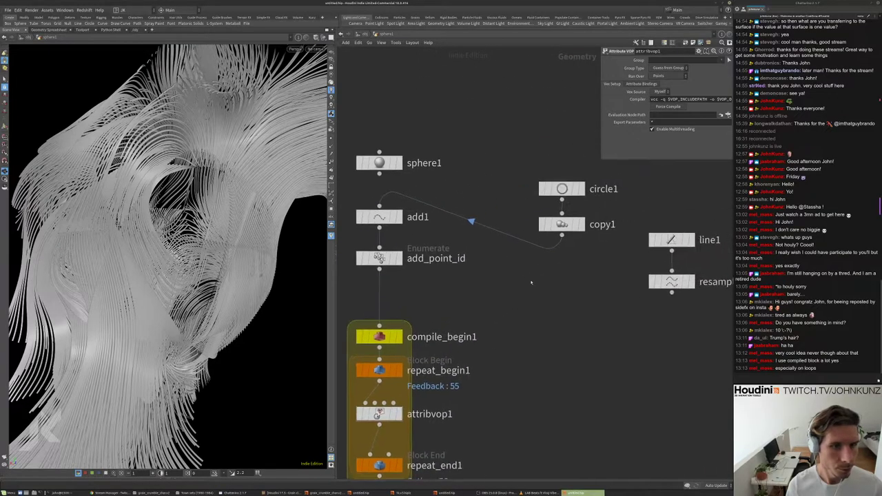
pyautogui.click(541, 224)
pyautogui.moveTo(246, 230); pyautogui.dragTo(220, 238)
pyautogui.scroll(3, 213, 237)
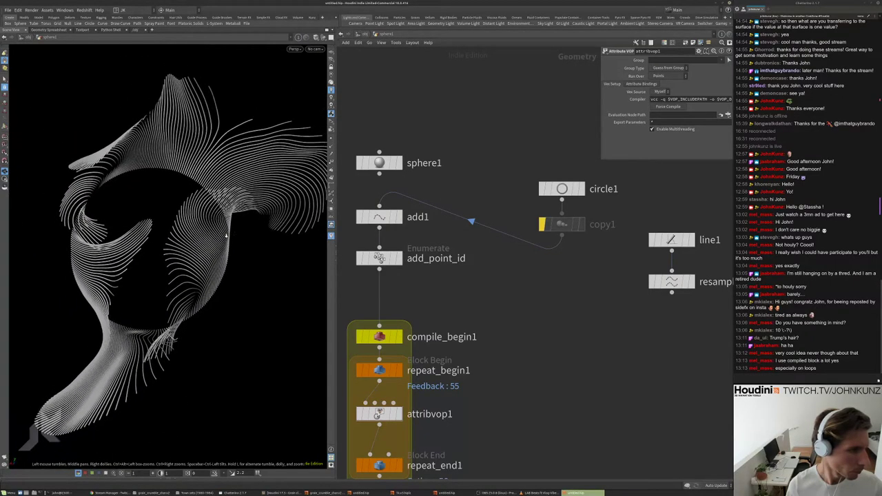
pyautogui.click(552, 227)
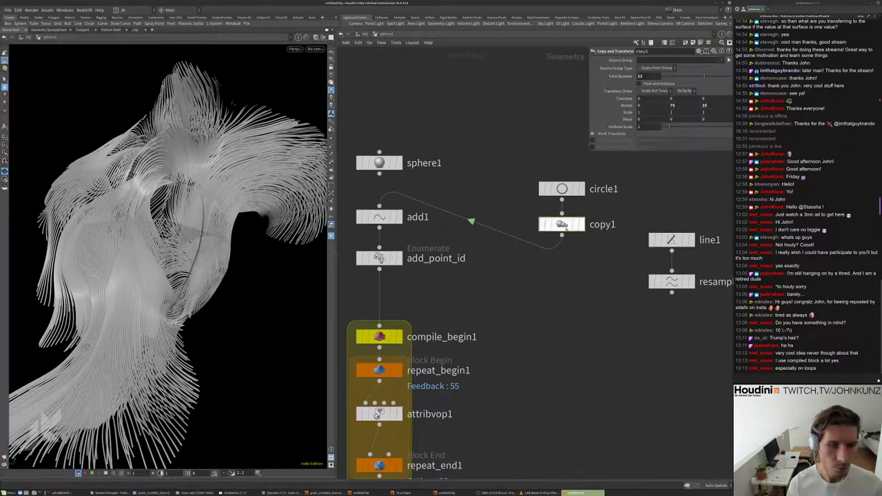
# - Give copy1 a Total Number of 5 with Rotate 0, 5, 15, then inspect the ribbons
pyautogui.click(651, 76)
pyautogui.write('5')
pyautogui.press('Return')
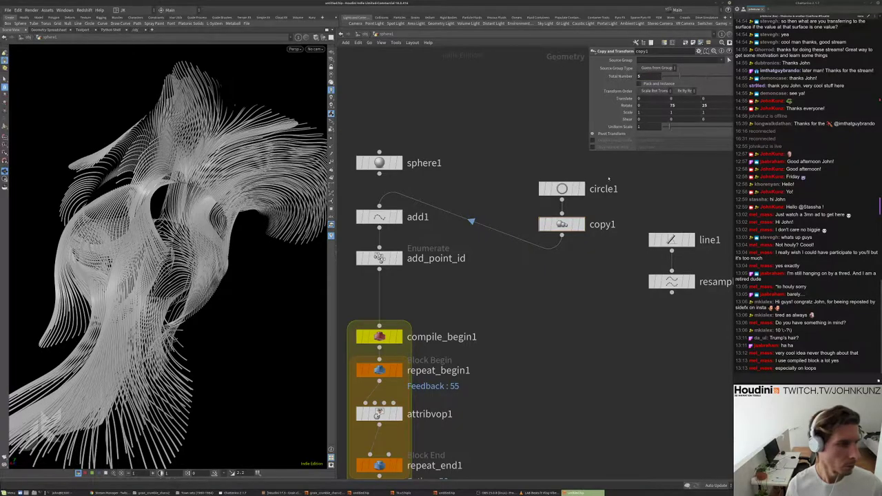
pyautogui.moveTo(179, 234)
pyautogui.mouseDown()
pyautogui.moveTo(169, 227)
pyautogui.moveTo(181, 233)
pyautogui.mouseUp()
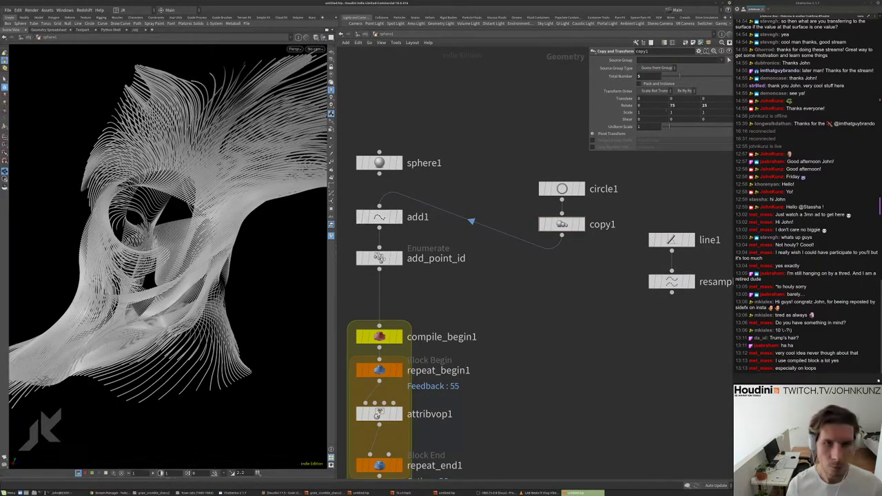
pyautogui.doubleClick(672, 106)
pyautogui.write('5')
pyautogui.press('Return')
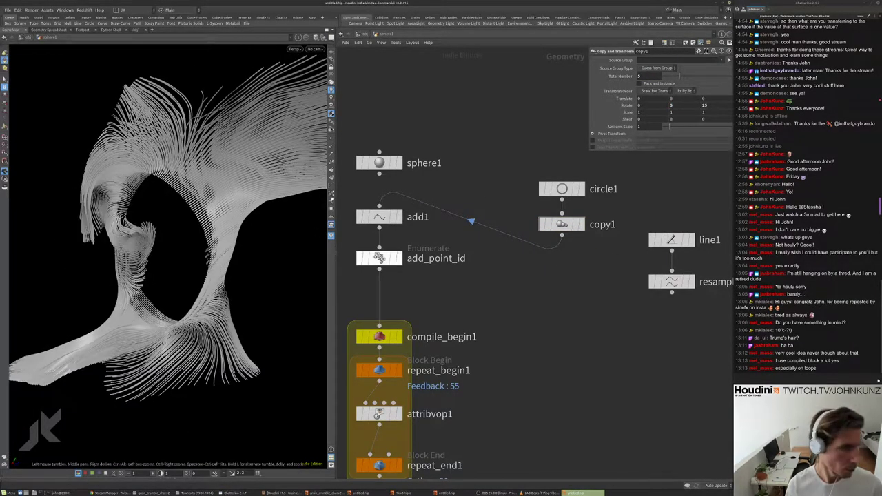
pyautogui.doubleClick(705, 106)
pyautogui.write('15')
pyautogui.press('Return')
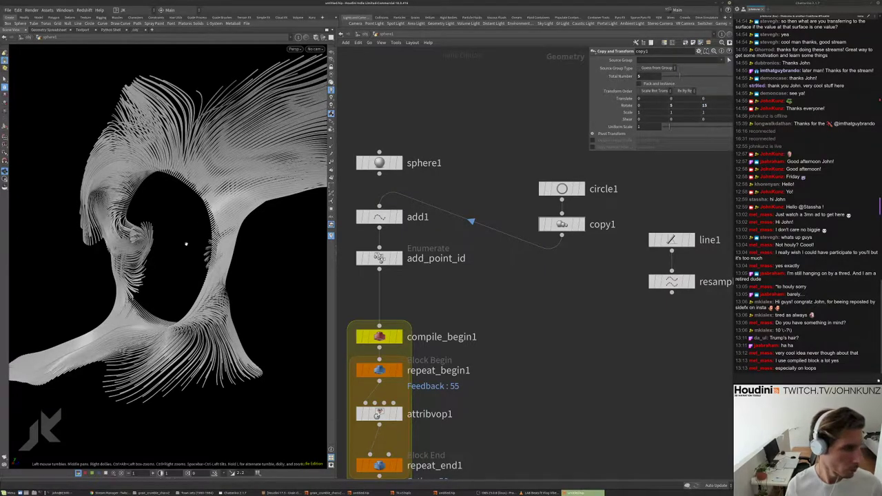
pyautogui.moveTo(187, 241); pyautogui.dragTo(310, 224)
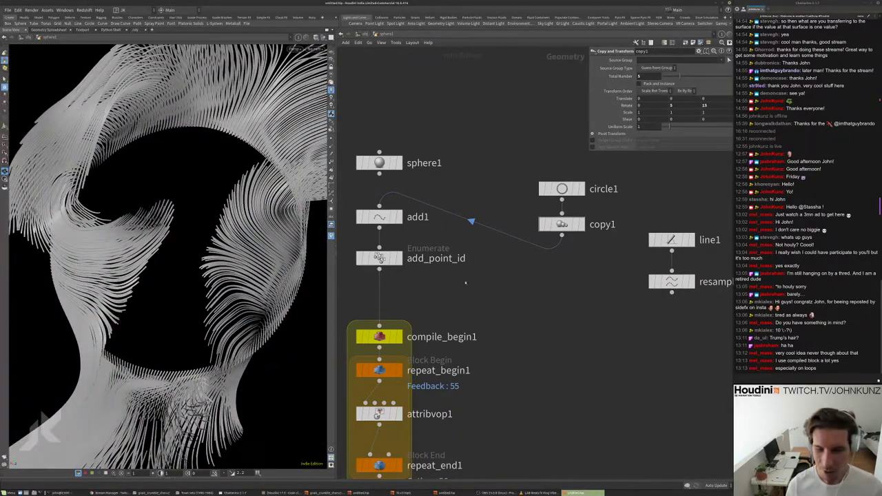
pyautogui.moveTo(547, 346); pyautogui.dragTo(548, 265, button='middle')
# - Inside attribvop1, set the curlnoise1 Amplitude to 0.2 and zoom in on the larger ribbon curls
pyautogui.scroll(-3, 403, 326)
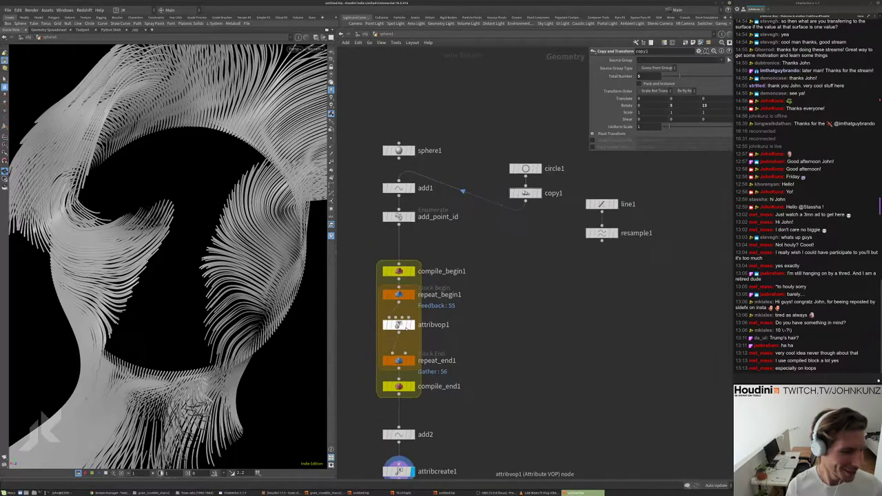
pyautogui.click(395, 324)
pyautogui.moveTo(340, 351); pyautogui.dragTo(347, 292, button='middle')
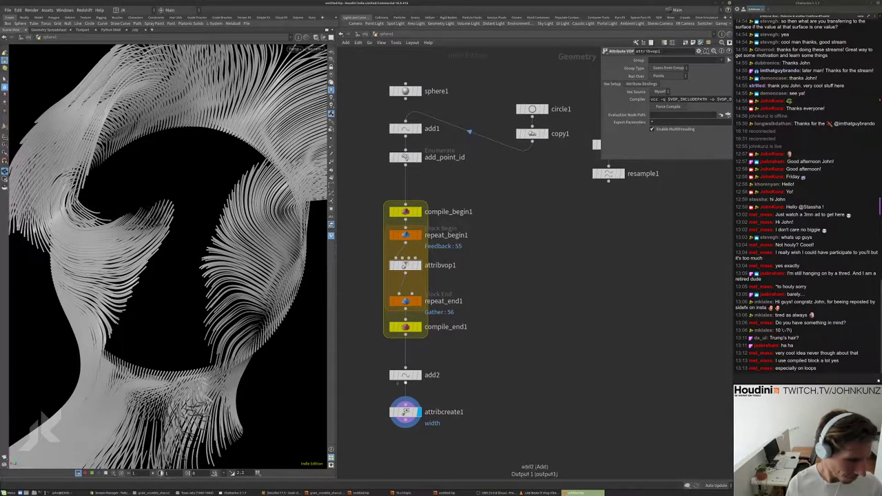
pyautogui.click(406, 327)
pyautogui.doubleClick(405, 265)
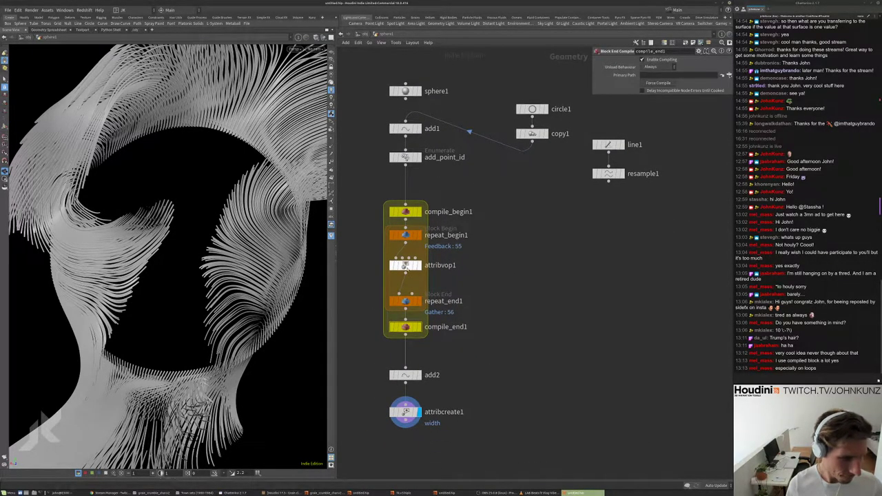
pyautogui.write('0.25')
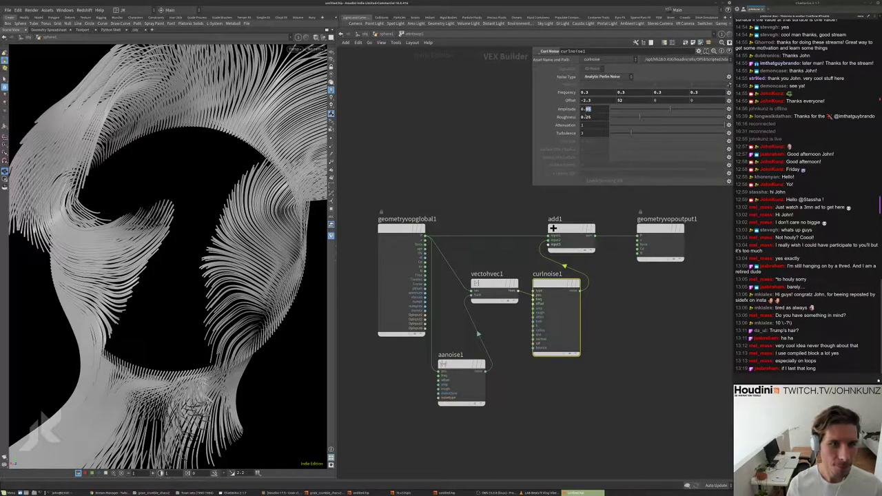
pyautogui.press('Return')
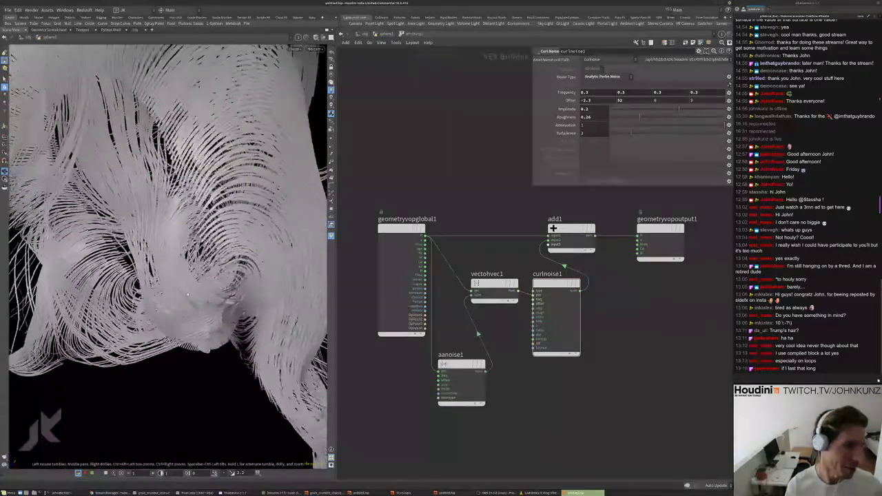
pyautogui.scroll(10, 183, 286)
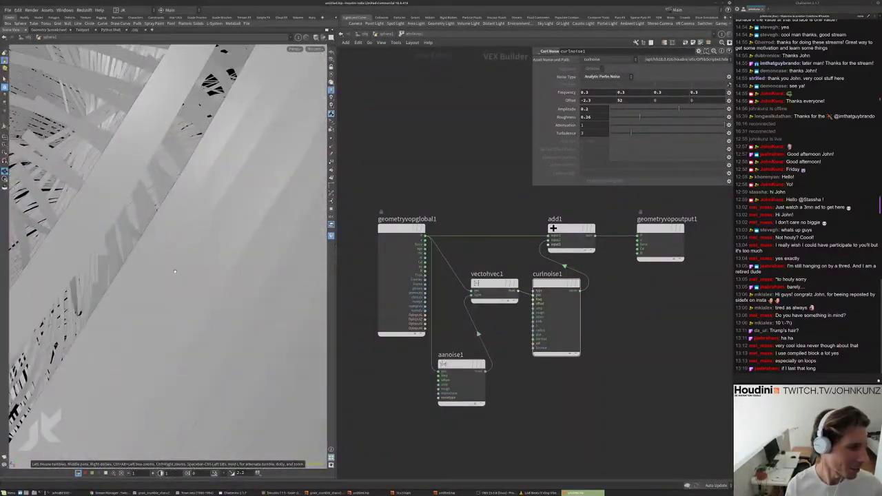
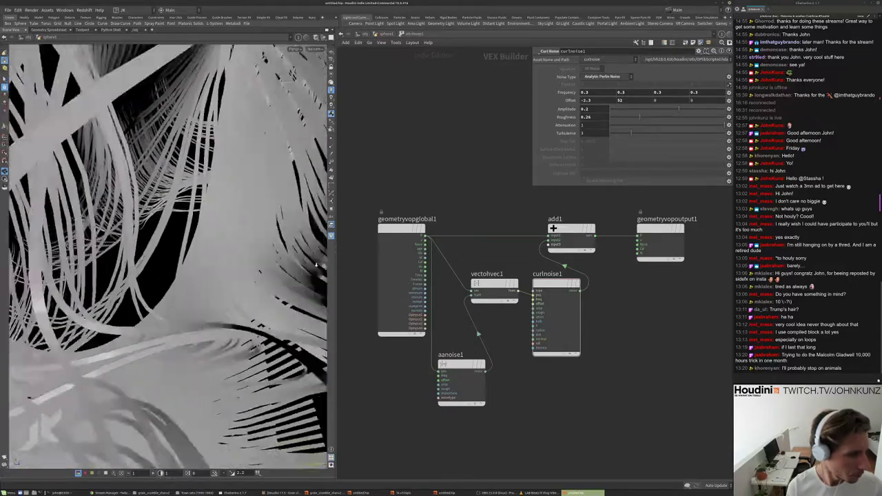
# - Raise curlnoise1's Roughness from 0.26 through 0.36 to 0.416 to make the strands busier
pyautogui.moveTo(82, 325); pyautogui.dragTo(257, 286)
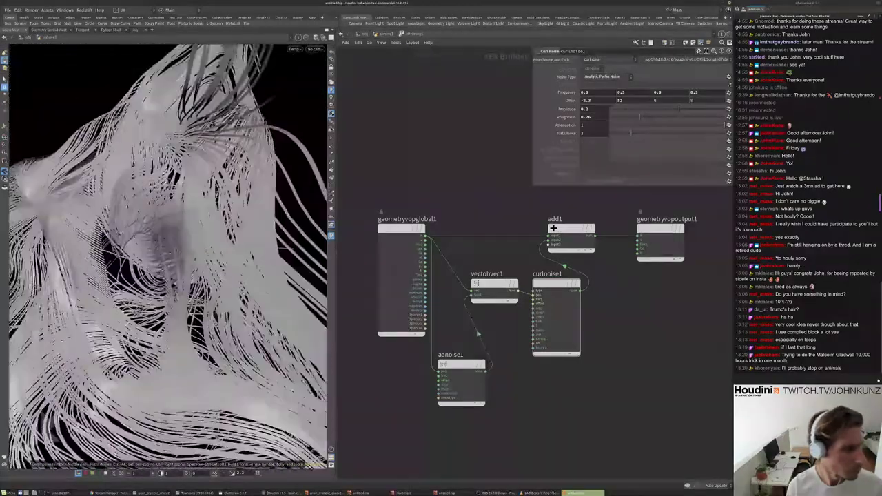
pyautogui.moveTo(628, 355); pyautogui.dragTo(560, 311)
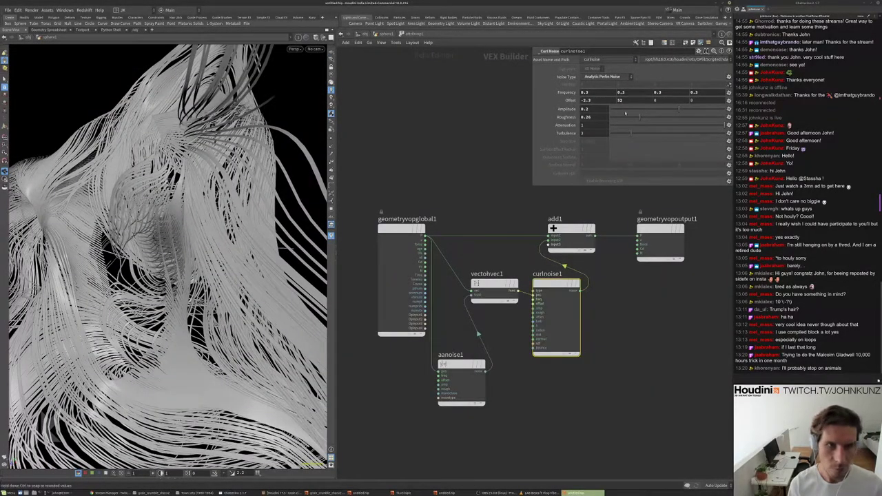
pyautogui.moveTo(655, 120); pyautogui.dragTo(652, 118)
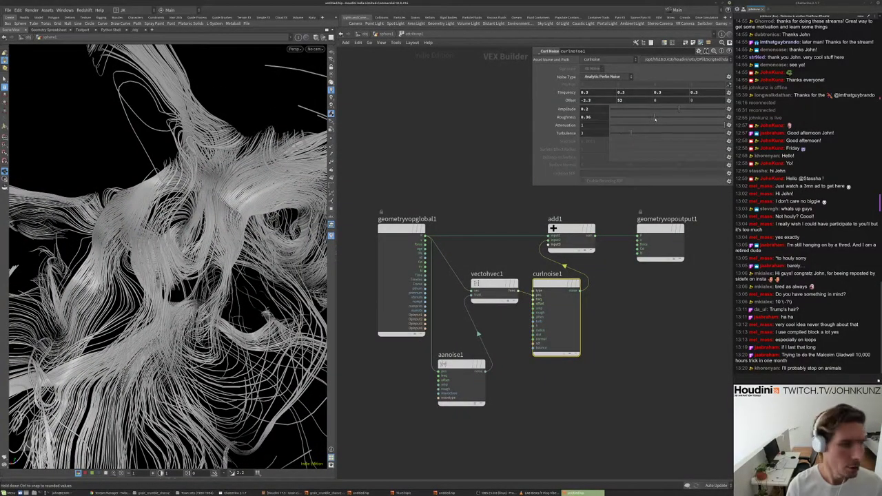
pyautogui.moveTo(655, 119); pyautogui.dragTo(658, 116)
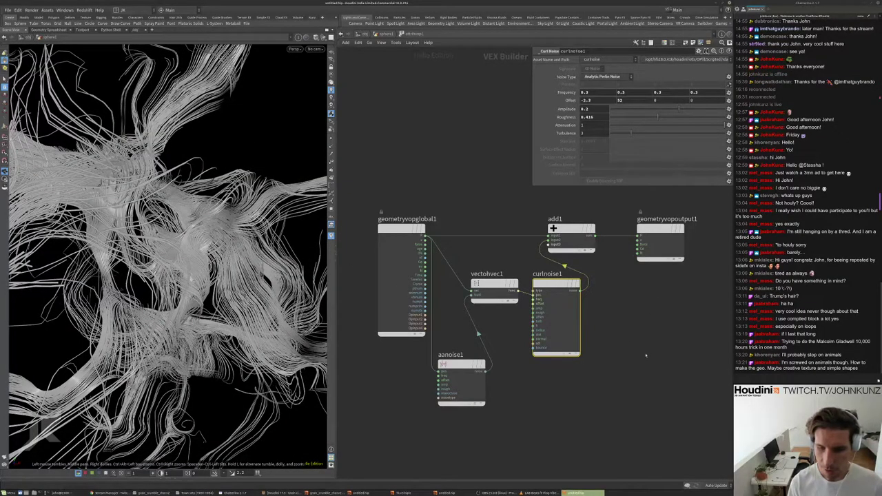
pyautogui.moveTo(646, 356); pyautogui.dragTo(639, 377, button='middle')
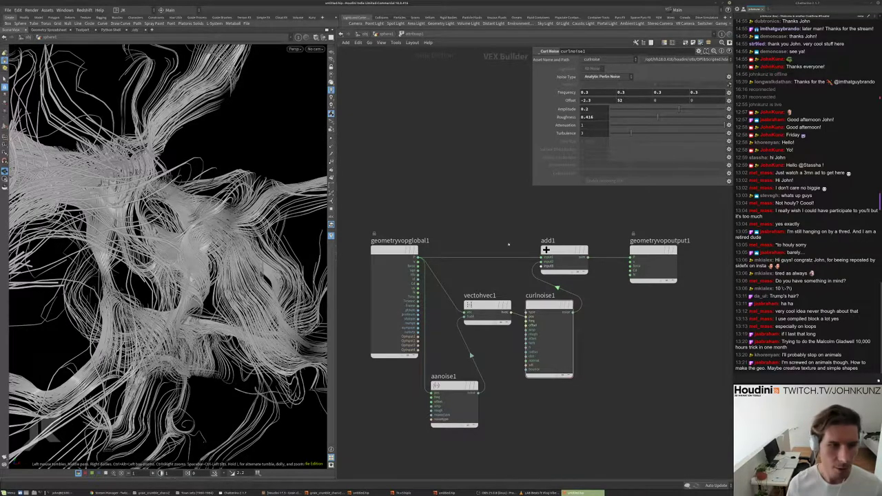
# - Back at geometry level, add an Alembic node, alembic1, beside the chain
pyautogui.press('u')
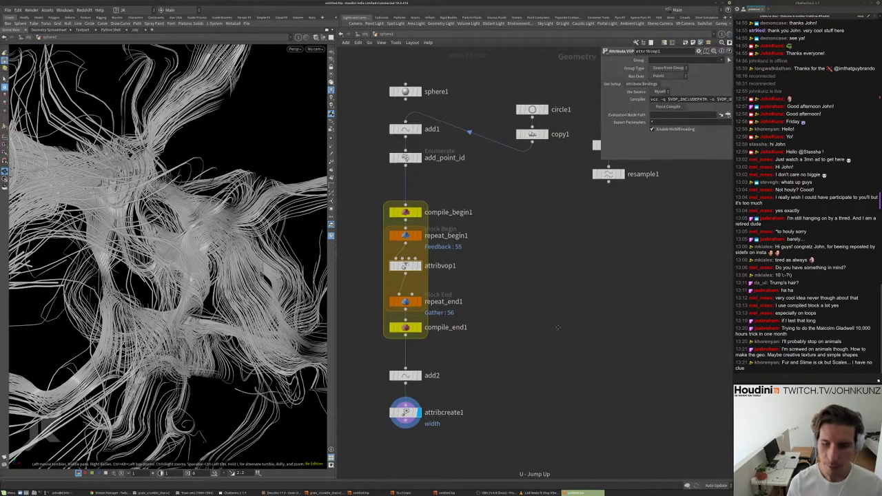
pyautogui.press('Tab')
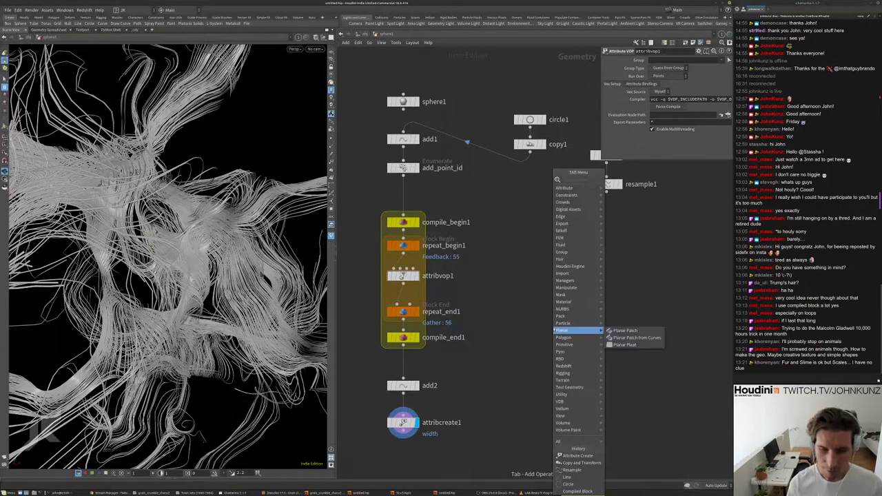
pyautogui.write('alemb')
pyautogui.press('Return')
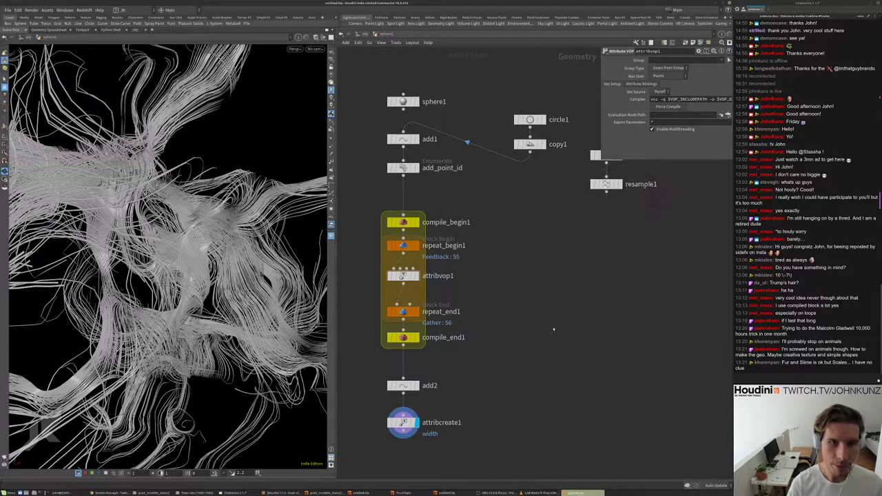
pyautogui.moveTo(553, 329); pyautogui.dragTo(542, 289)
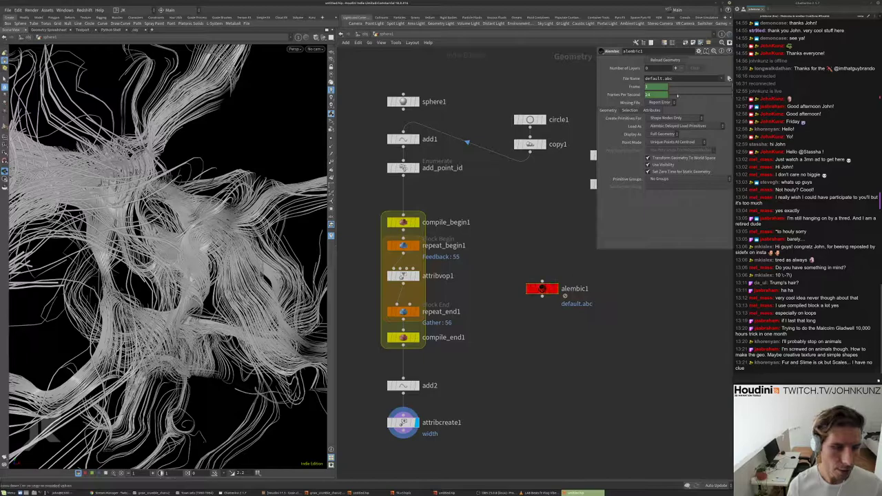
# - Load bear_run.abc from $HFS/houdini/help/files/ifd_workflows/abc and frame the bear
pyautogui.click(728, 77)
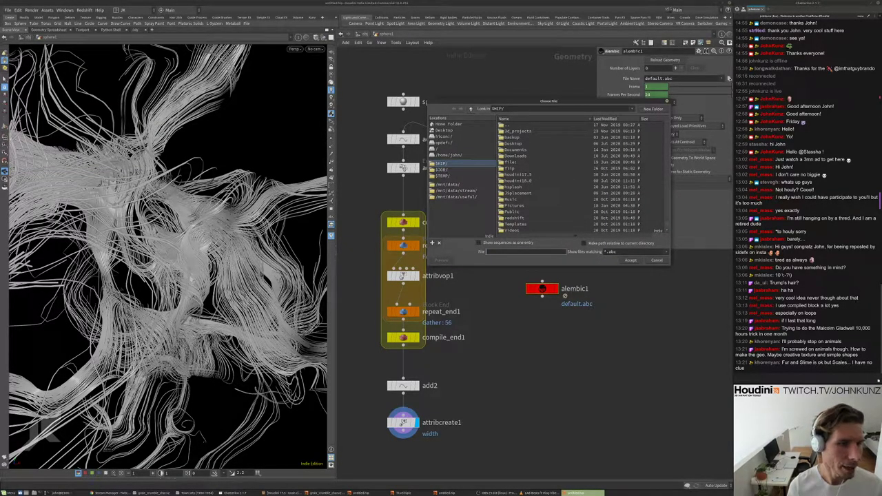
pyautogui.click(496, 109)
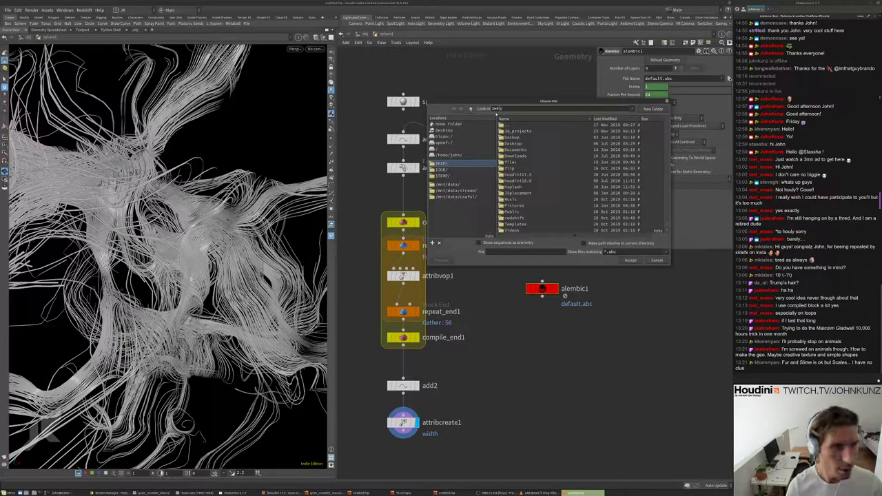
pyautogui.press('Return')
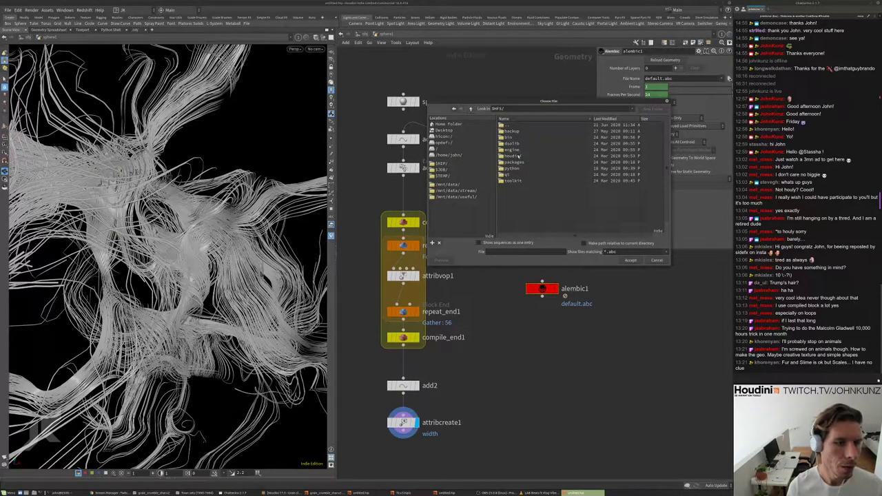
pyautogui.doubleClick(519, 156)
pyautogui.doubleClick(528, 211)
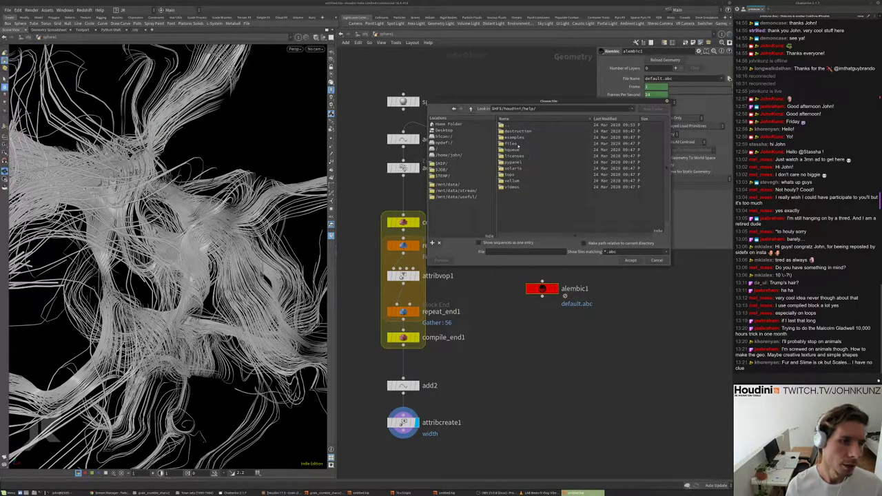
pyautogui.doubleClick(514, 143)
pyautogui.doubleClick(519, 137)
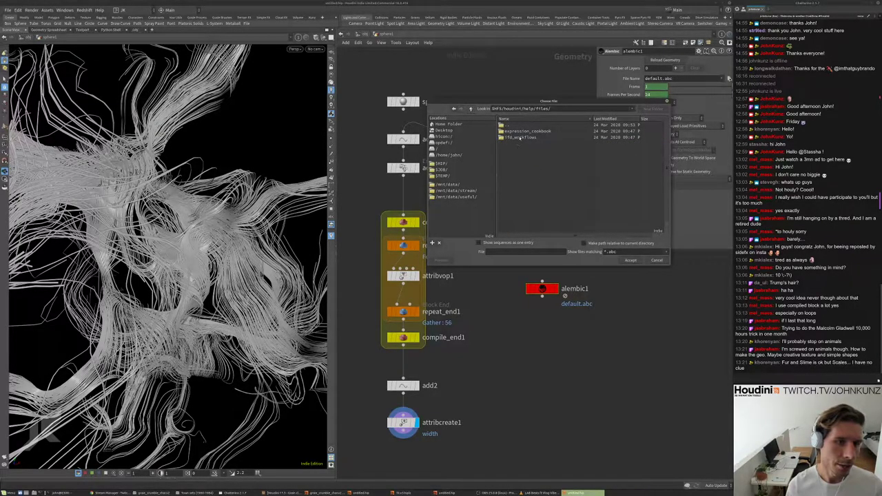
pyautogui.doubleClick(513, 131)
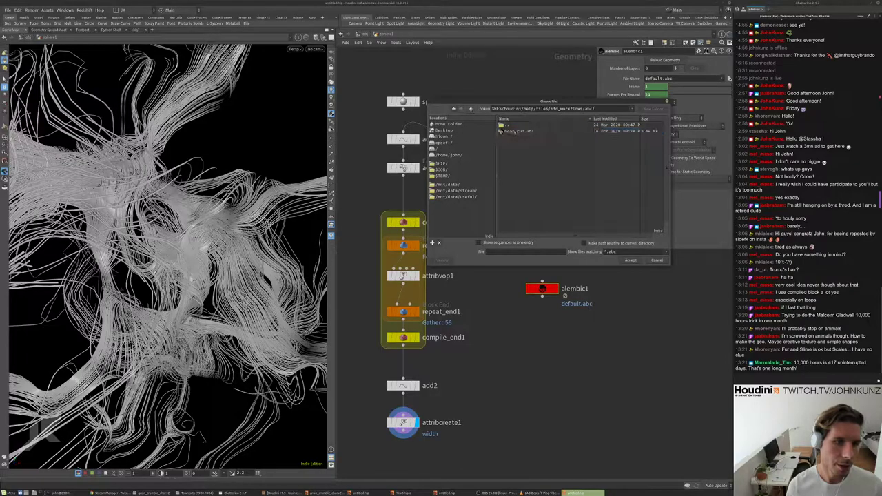
pyautogui.click(516, 132)
pyautogui.click(630, 260)
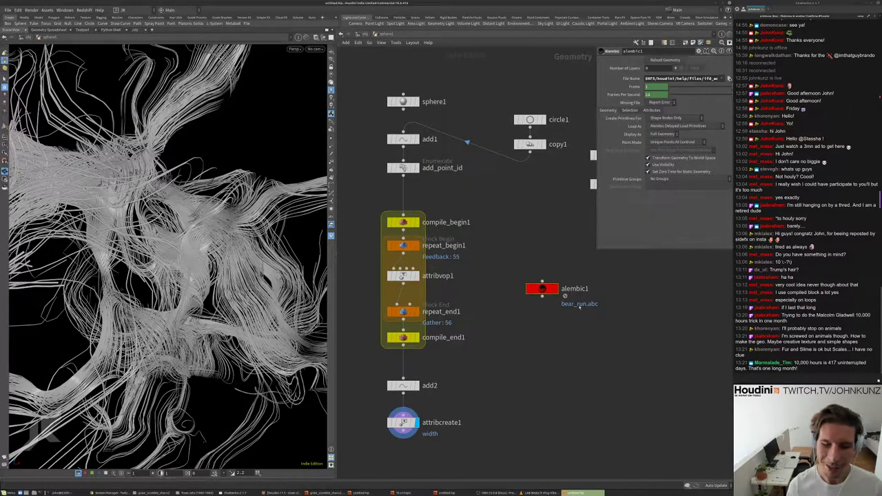
pyautogui.press('h')
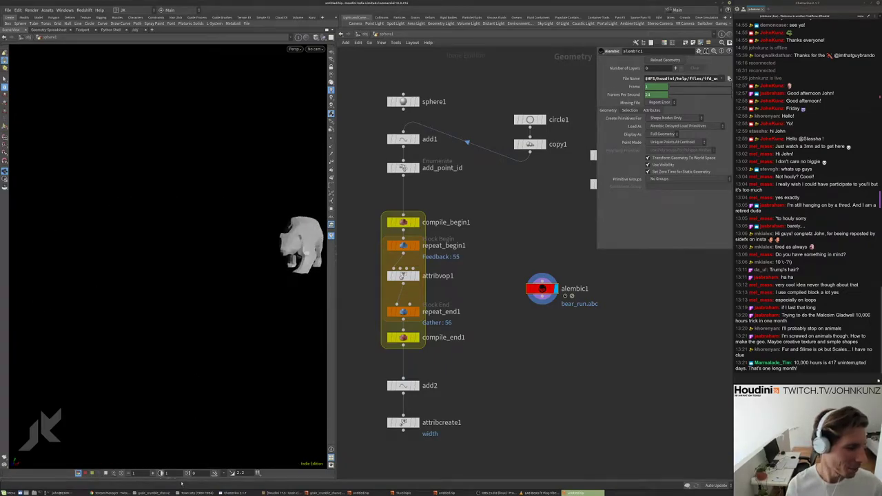
# - Show the playbar, orbit the bear, and post the File Name path in chat
pyautogui.click(159, 482)
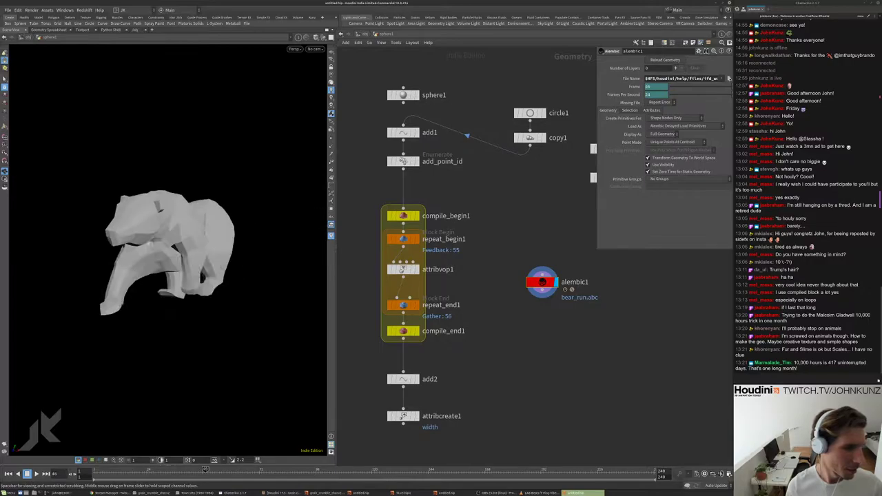
pyautogui.moveTo(197, 244); pyautogui.dragTo(252, 221)
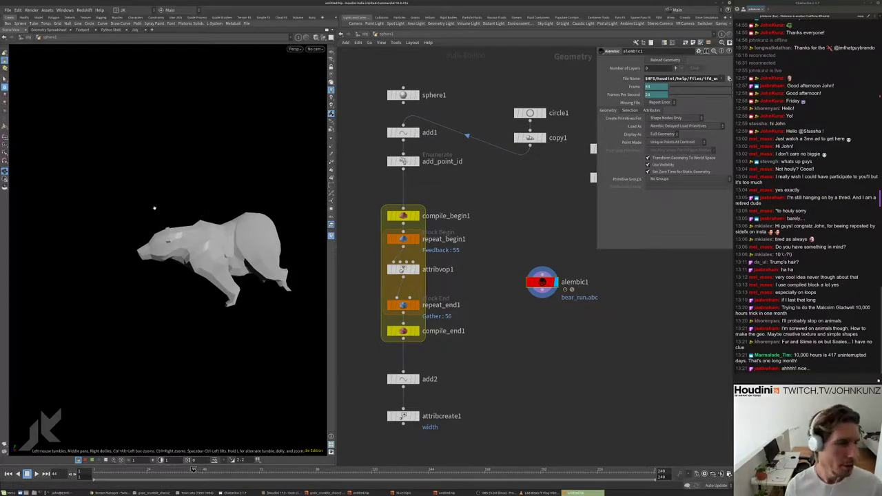
pyautogui.doubleClick(682, 78)
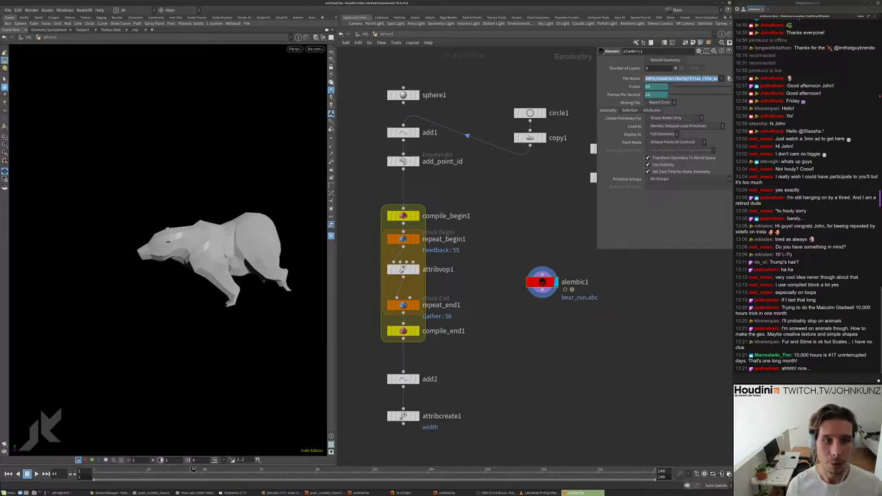
pyautogui.hotkey('ctrl', 'c')
pyautogui.click(780, 378)
pyautogui.hotkey('ctrl', 'v')
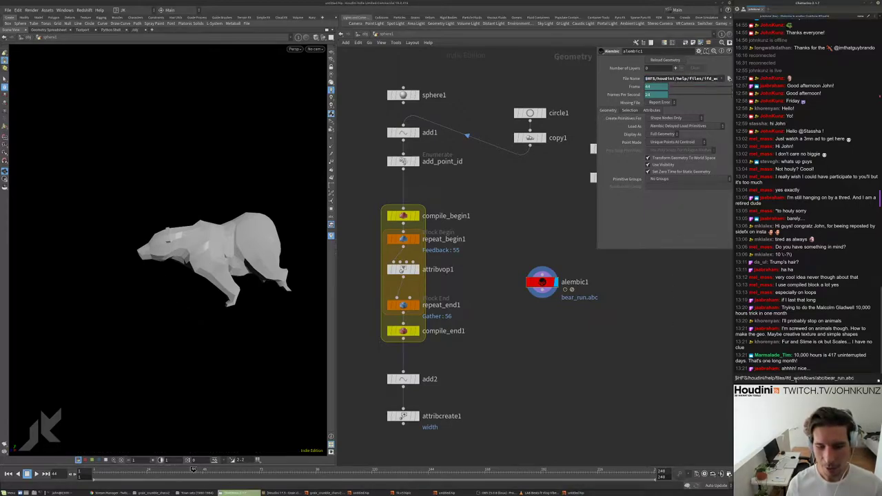
pyautogui.press('Return')
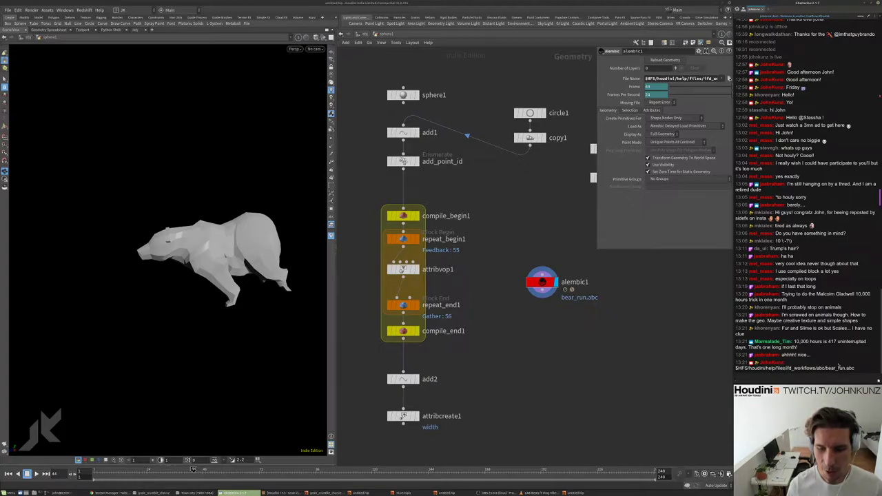
# - Set the display flag back on attribcreate1 so the hair strands show again
pyautogui.click(374, 263)
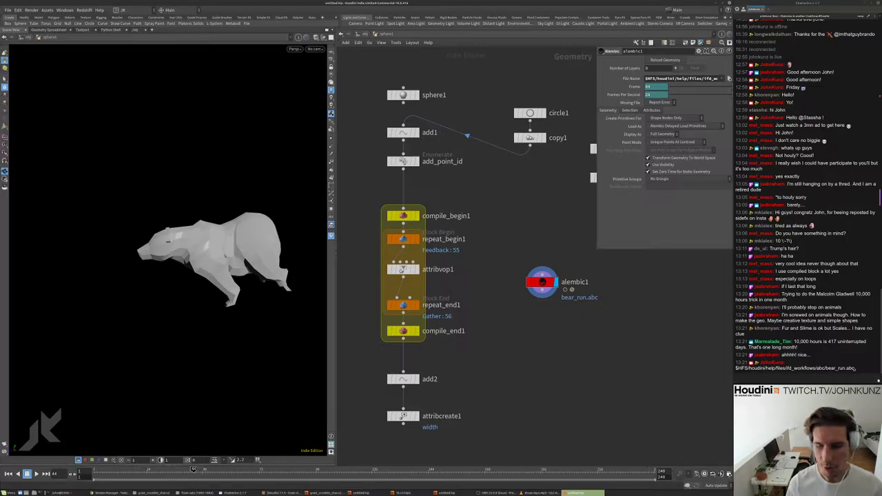
pyautogui.moveTo(855, 368); pyautogui.dragTo(765, 369)
pyautogui.click(536, 317)
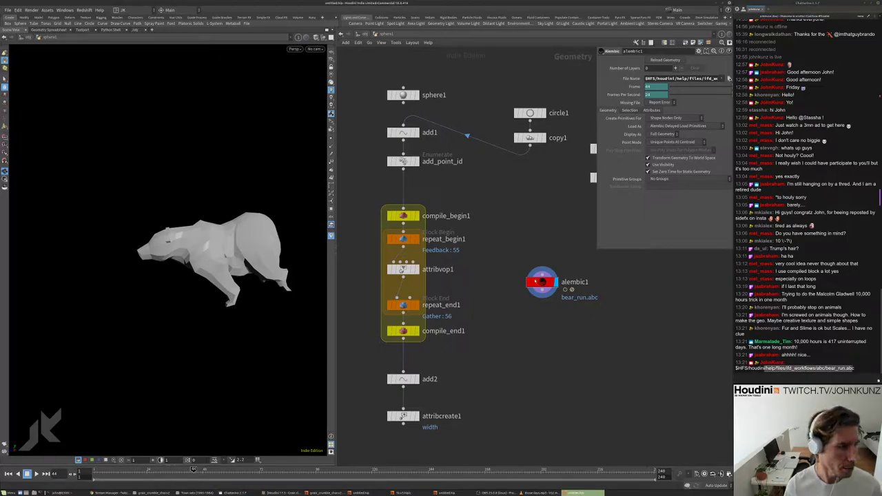
pyautogui.click(403, 417)
pyautogui.click(416, 416)
pyautogui.moveTo(414, 400); pyautogui.dragTo(446, 339, button='middle')
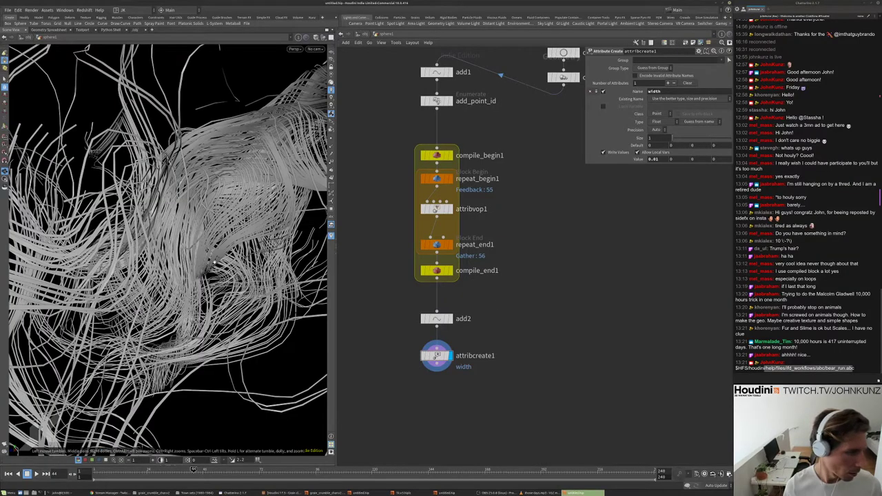
pyautogui.press('g')
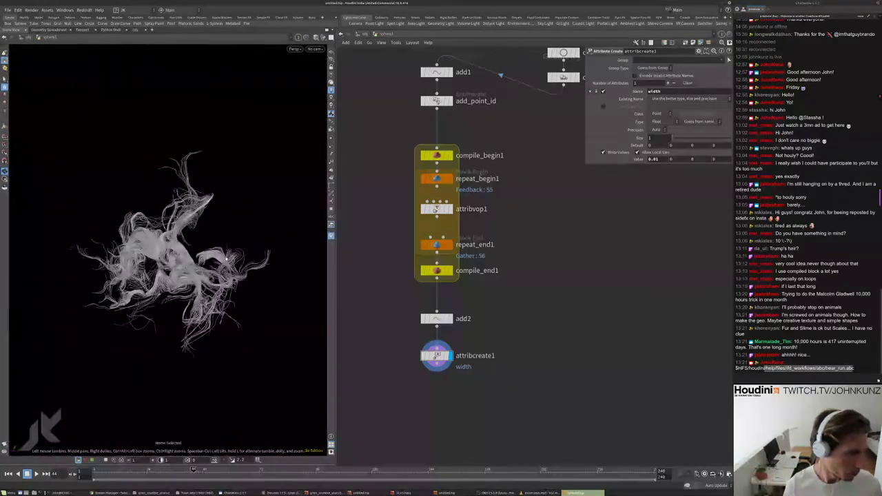
pyautogui.scroll(6, 228, 259)
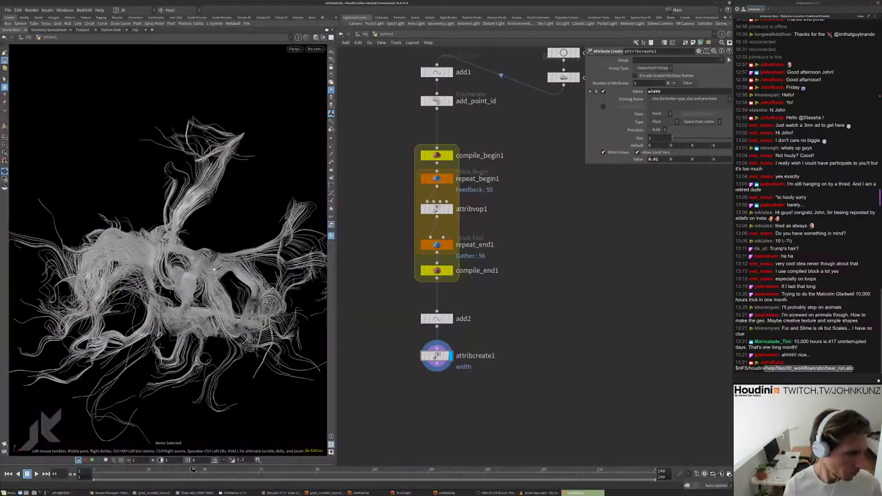
pyautogui.scroll(3, 216, 267)
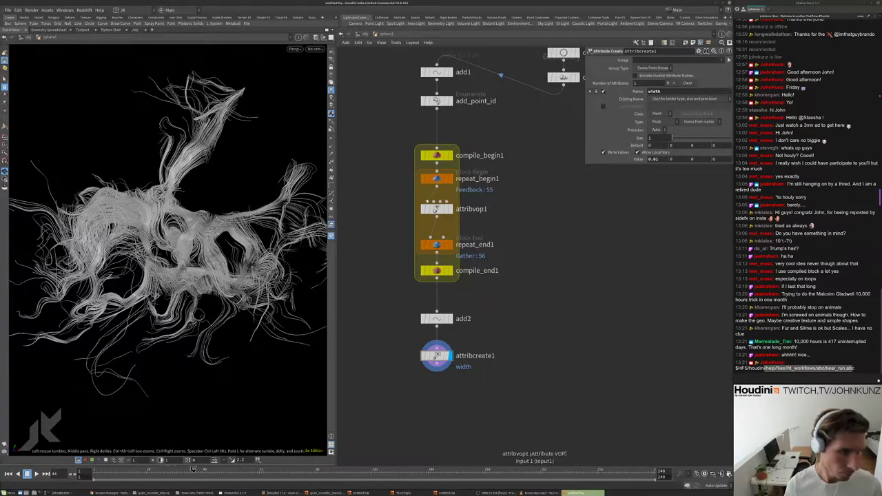
pyautogui.doubleClick(436, 209)
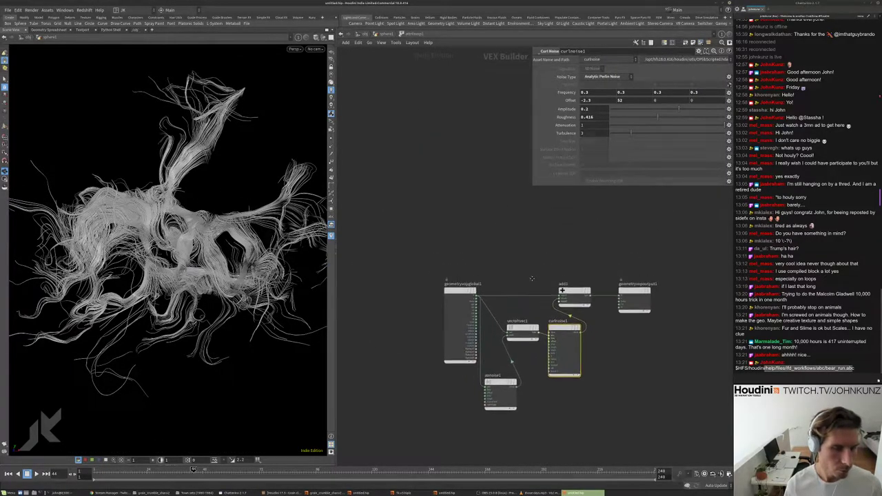
pyautogui.scroll(4, 532, 278)
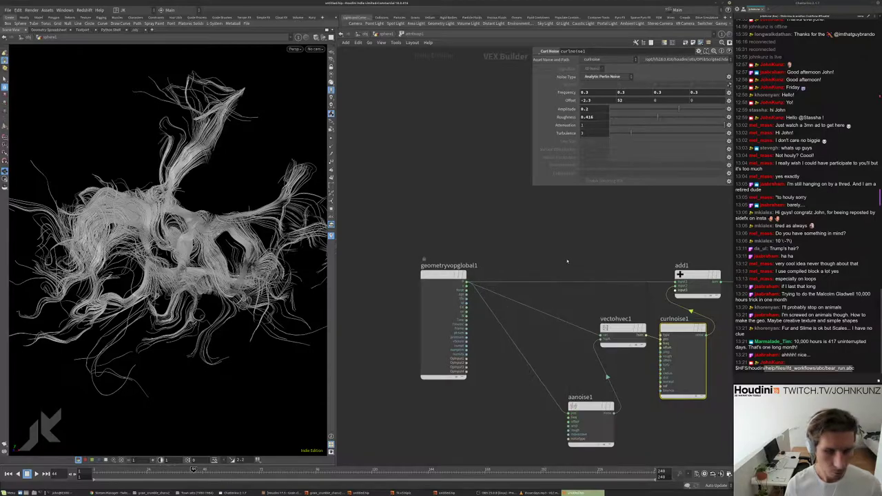
# - Add a Multiply VOP, multiply1, and move it up in the network
pyautogui.press('Tab')
pyautogui.write('mul')
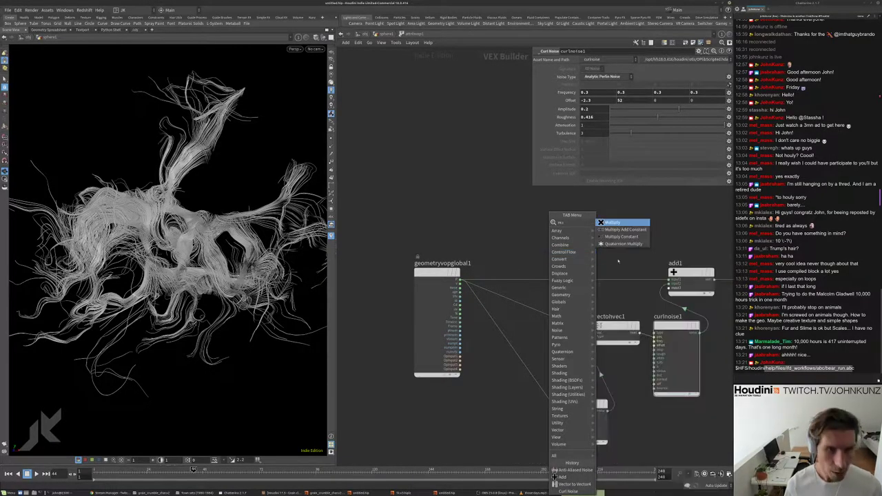
pyautogui.press('Return')
pyautogui.click(562, 243)
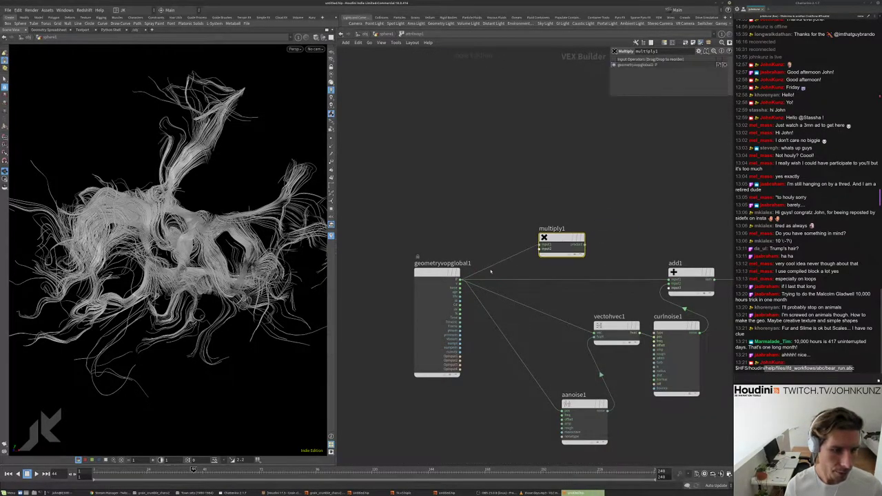
pyautogui.moveTo(562, 241); pyautogui.dragTo(557, 180)
# - Duplicate aanoise1 as aanoise2, wire it into multiply1, and feed multiply1 into vectohvec1
pyautogui.keyDown('alt'); pyautogui.moveTo(584, 406); pyautogui.dragTo(572, 219); pyautogui.keyUp('alt')
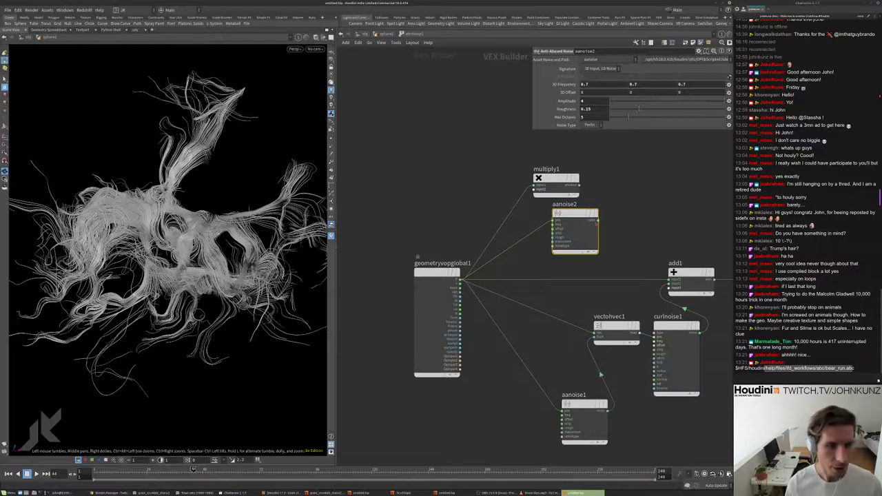
pyautogui.click(597, 213)
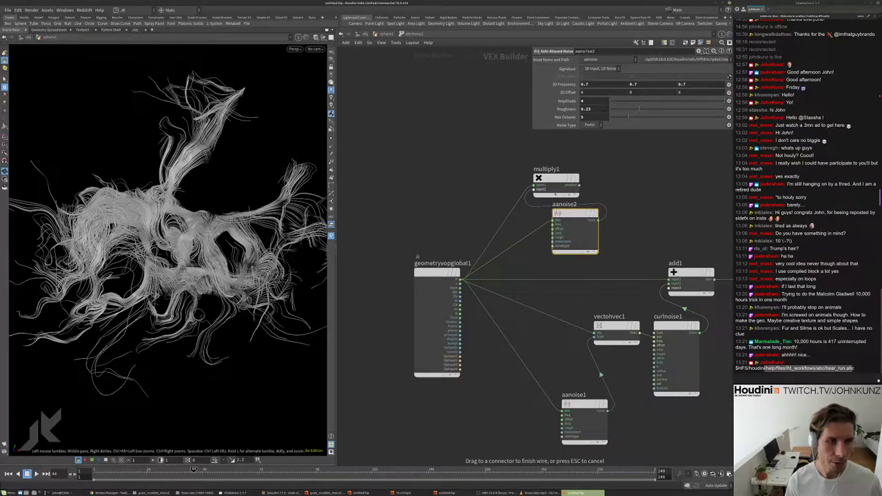
pyautogui.click(544, 176)
pyautogui.moveTo(545, 181); pyautogui.dragTo(595, 158)
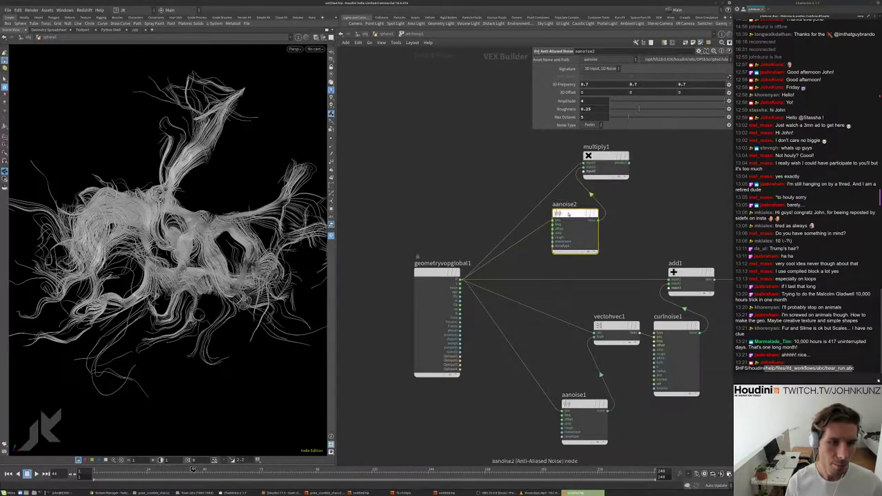
pyautogui.moveTo(575, 219); pyautogui.dragTo(510, 164)
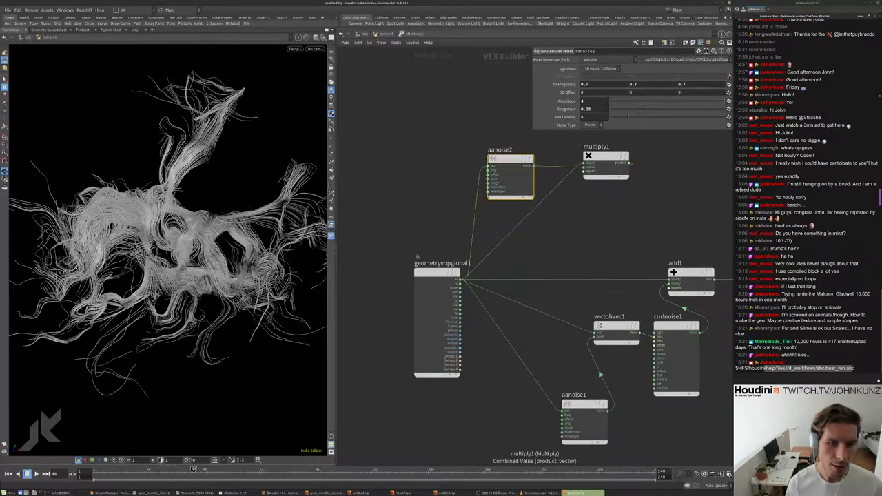
pyautogui.click(629, 162)
pyautogui.click(597, 333)
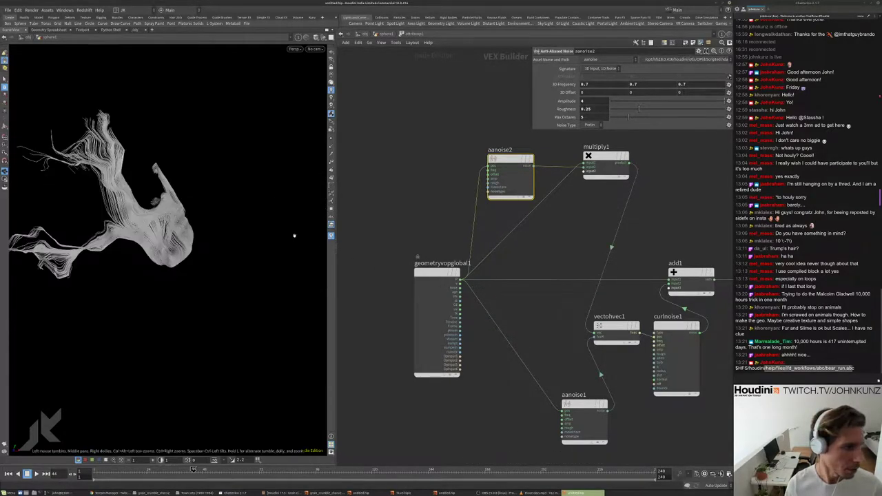
# - Inspect the reshaped strands and move aanoise2 up-left to tidy the network
pyautogui.moveTo(49, 204)
pyautogui.mouseDown()
pyautogui.moveTo(104, 199)
pyautogui.moveTo(57, 205)
pyautogui.mouseUp()
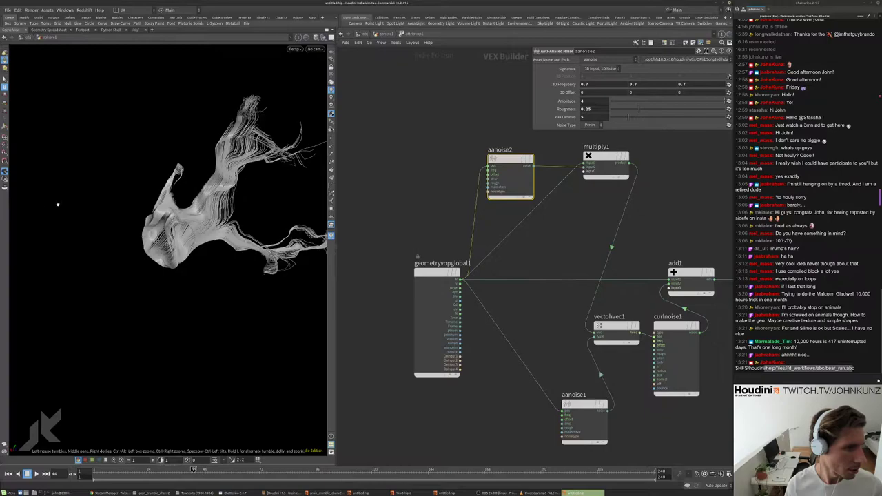
pyautogui.scroll(5, 119, 259)
pyautogui.moveTo(119, 259); pyautogui.dragTo(300, 71)
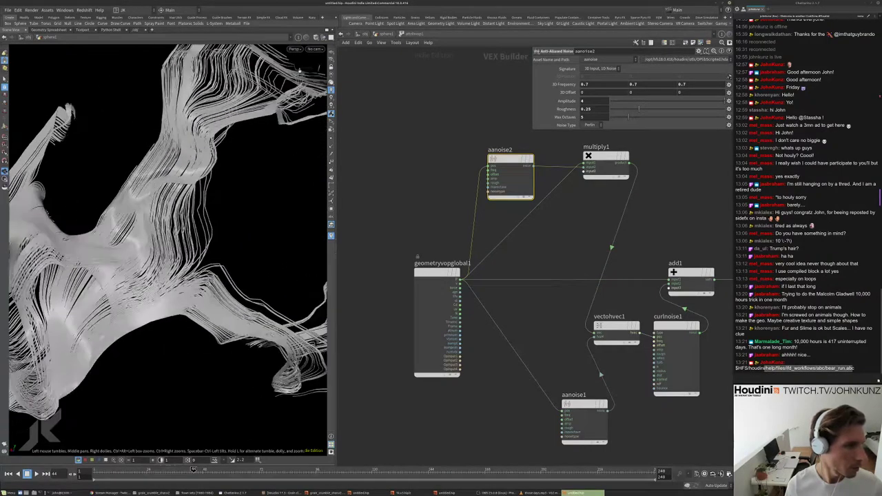
pyautogui.moveTo(524, 275); pyautogui.dragTo(532, 340, button='middle')
pyautogui.moveTo(520, 223); pyautogui.dragTo(511, 194)
pyautogui.press('Tab')
# - Insert an Add Constant node, addconst1, after aanoise2 with an Add value of 0.459
pyautogui.write('ad')
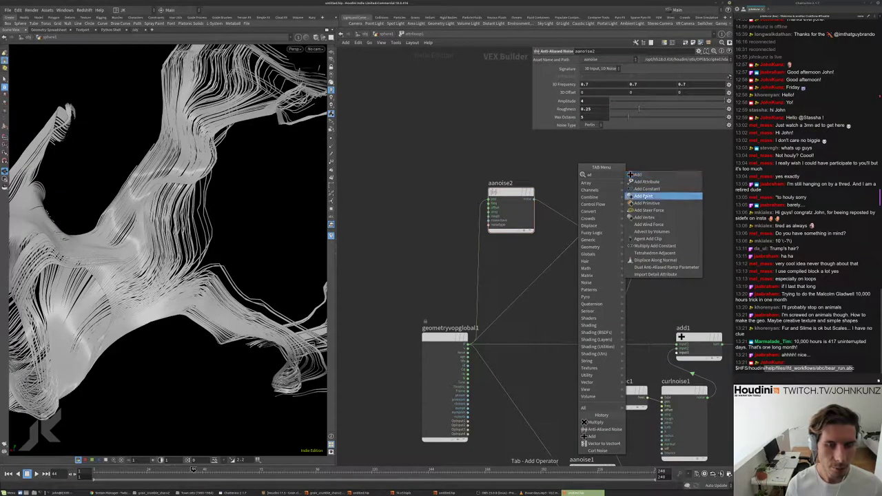
pyautogui.click(646, 189)
pyautogui.moveTo(586, 176)
pyautogui.mouseDown()
pyautogui.moveTo(562, 201)
pyautogui.moveTo(565, 193)
pyautogui.mouseUp()
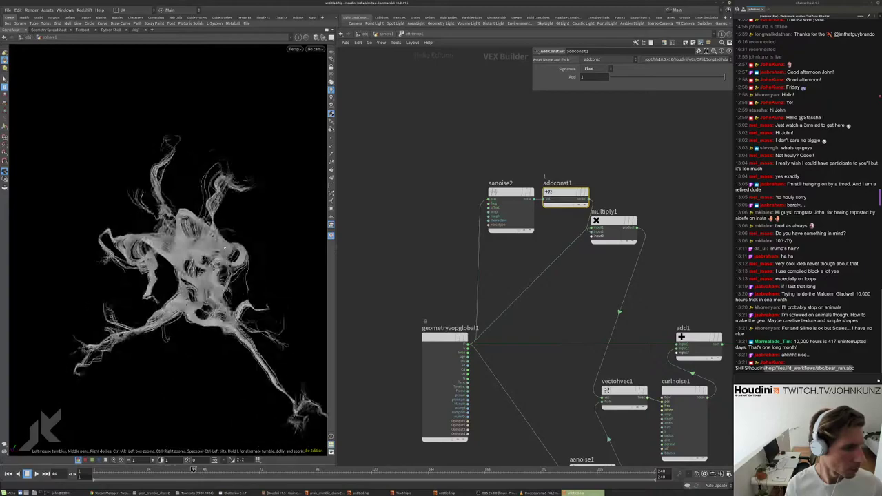
pyautogui.click(663, 77)
pyautogui.moveTo(244, 212); pyautogui.dragTo(75, 207)
# - Set aanoise2's Amplitude to 1 and change its Frequency to 2
pyautogui.click(505, 200)
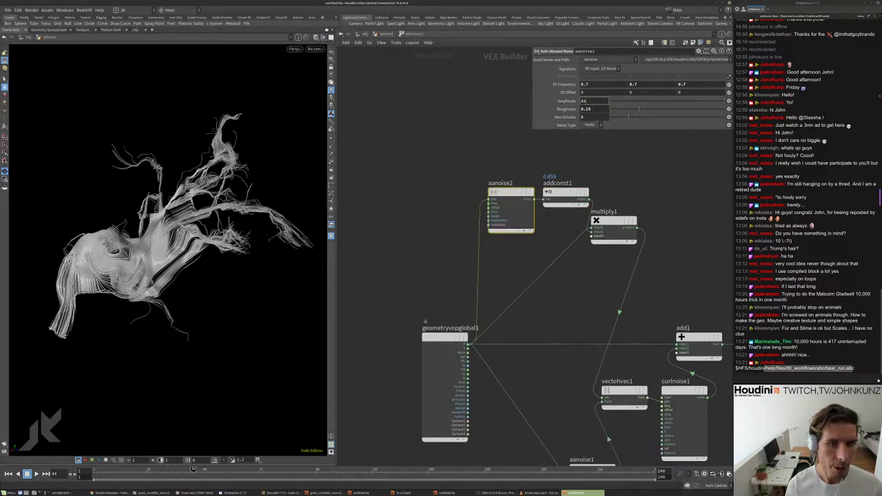
pyautogui.press('Return')
pyautogui.write('1')
pyautogui.press('Return')
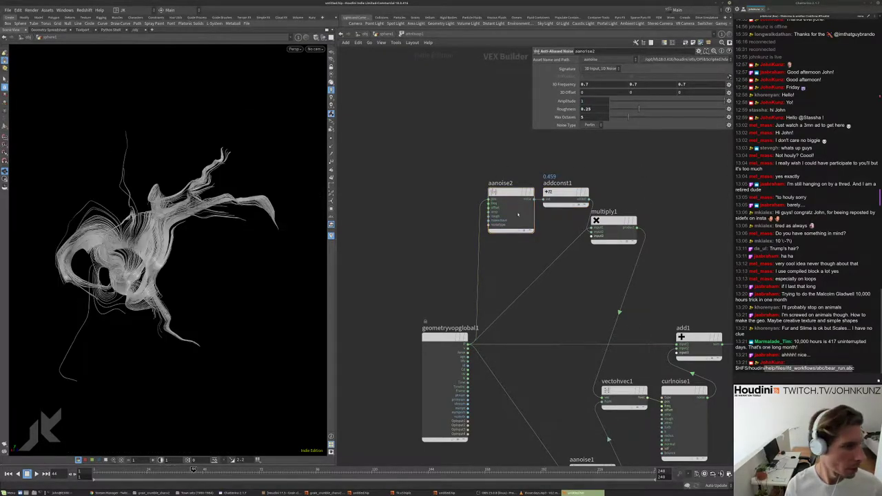
pyautogui.moveTo(242, 256); pyautogui.dragTo(221, 318)
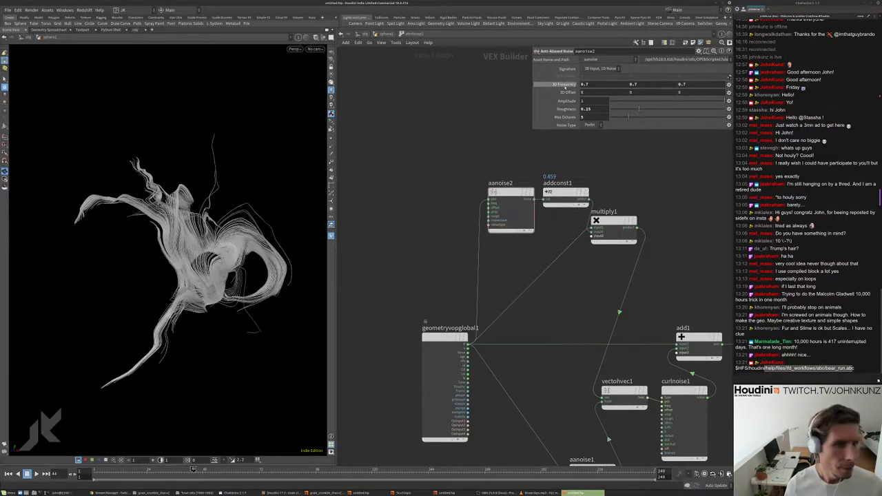
pyautogui.moveTo(566, 85)
pyautogui.mouseDown(button='middle')
pyautogui.moveTo(586, 81)
pyautogui.moveTo(566, 85)
pyautogui.mouseUp(button='middle')
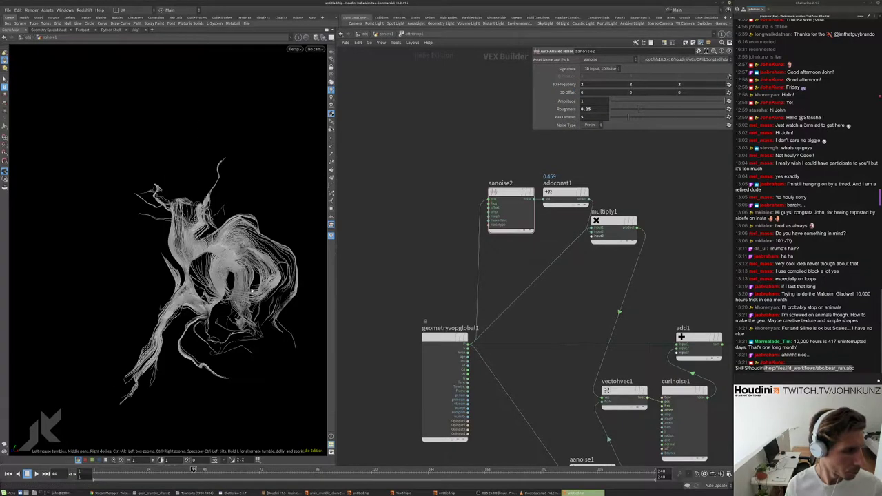
pyautogui.moveTo(253, 289); pyautogui.dragTo(290, 268)
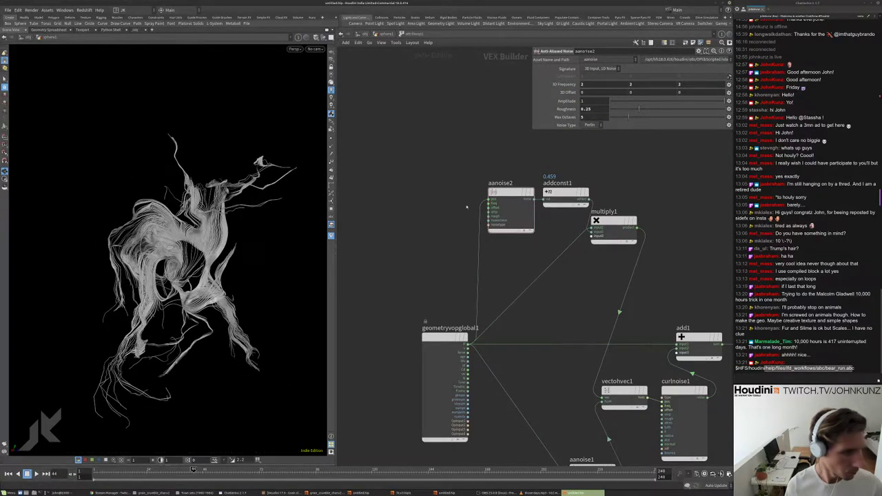
# - Change addconst1's Add value to 0.25
pyautogui.click(564, 197)
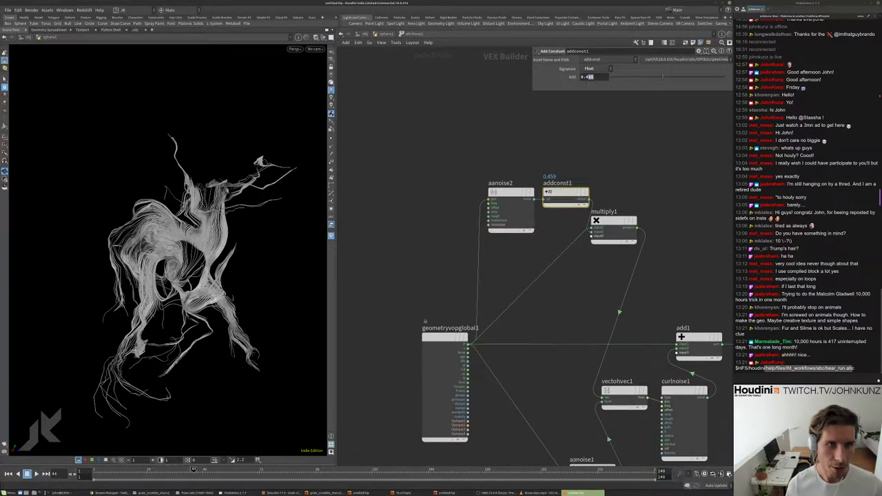
pyautogui.write('0.25')
pyautogui.press('Return')
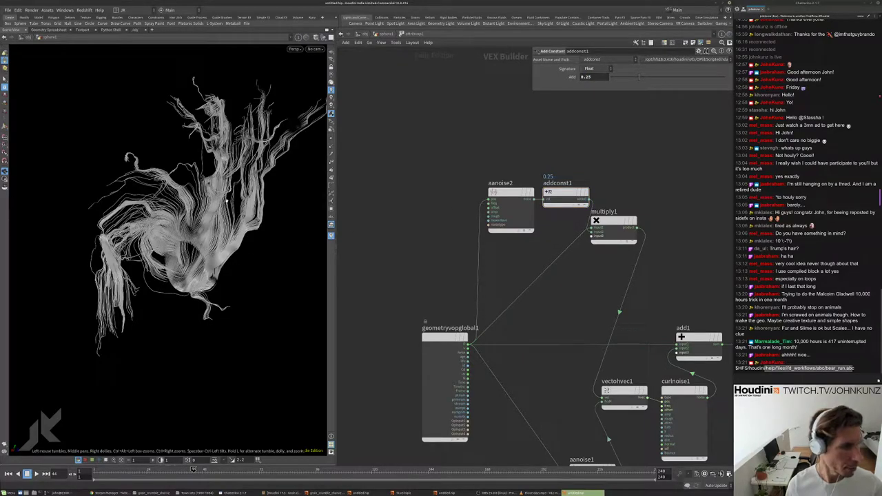
pyautogui.moveTo(226, 199); pyautogui.dragTo(131, 214)
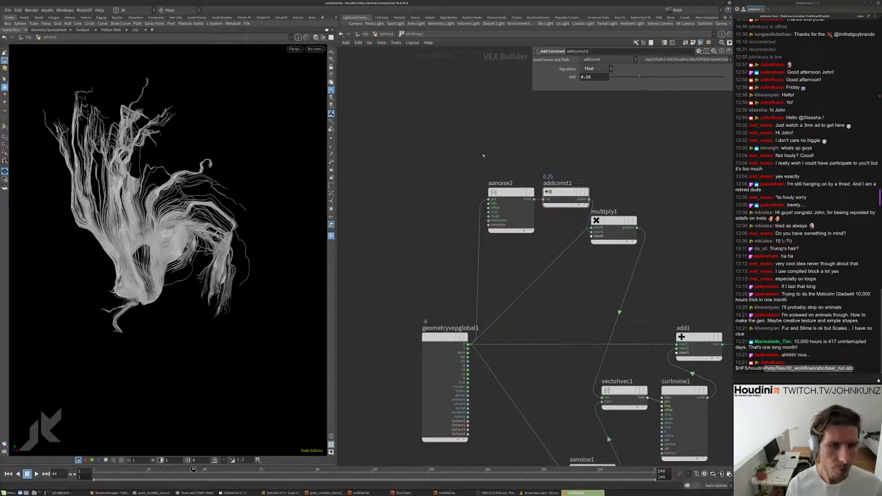
# - Set aanoise2's Amplitude to -0.537 and frame the tangled hair in the viewport
pyautogui.click(532, 201)
pyautogui.moveTo(592, 98); pyautogui.dragTo(567, 102, button='middle')
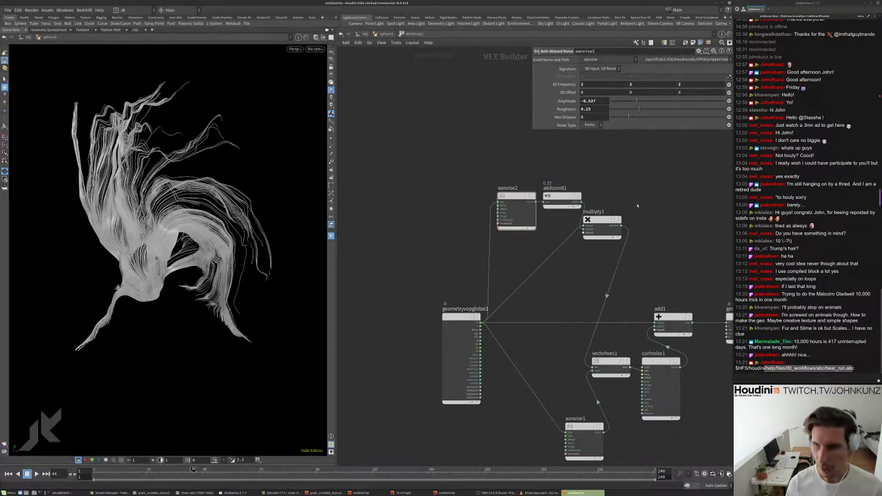
pyautogui.scroll(-3, 655, 191)
pyautogui.scroll(5, 630, 184)
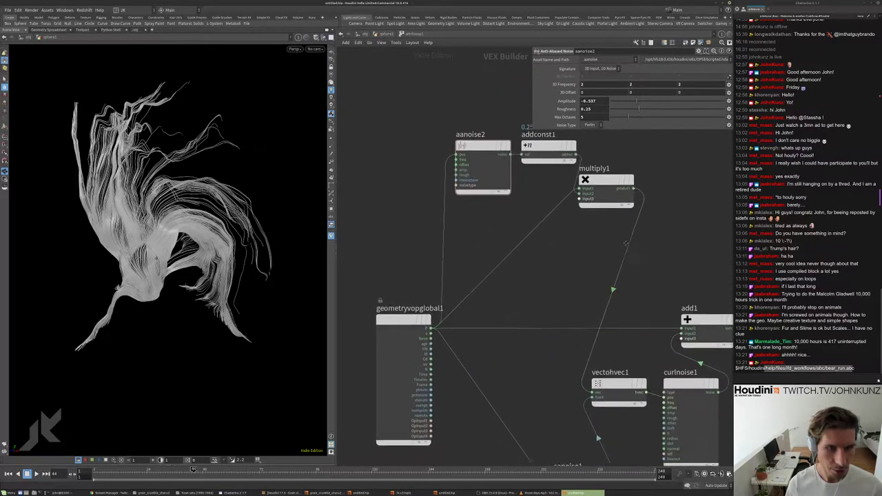
pyautogui.click(428, 288)
pyautogui.press('Escape')
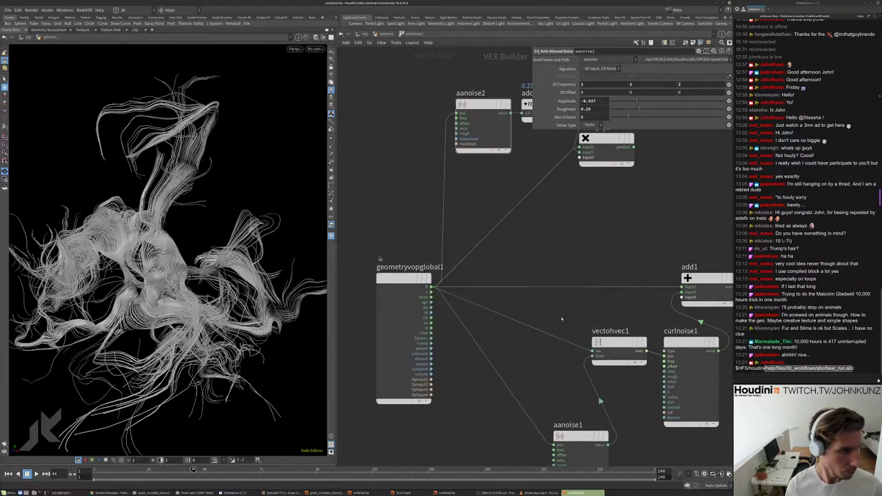
pyautogui.press('g')
pyautogui.scroll(10, 254, 181)
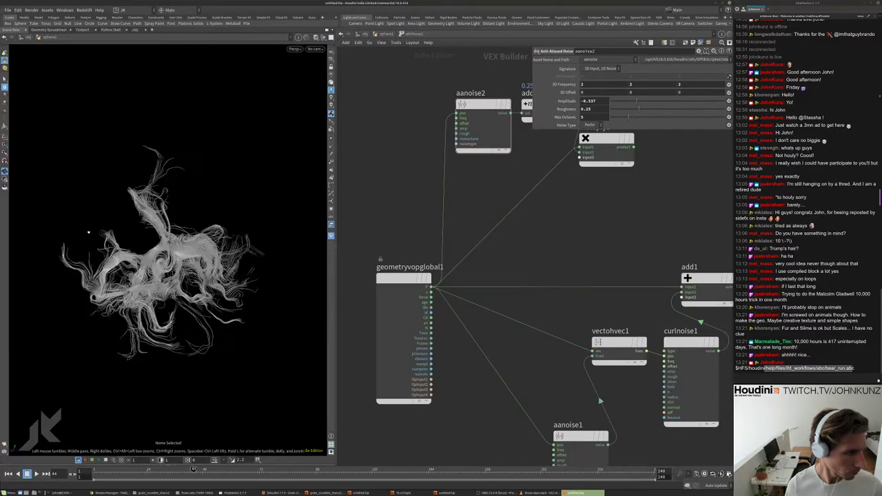
pyautogui.scroll(10, 253, 182)
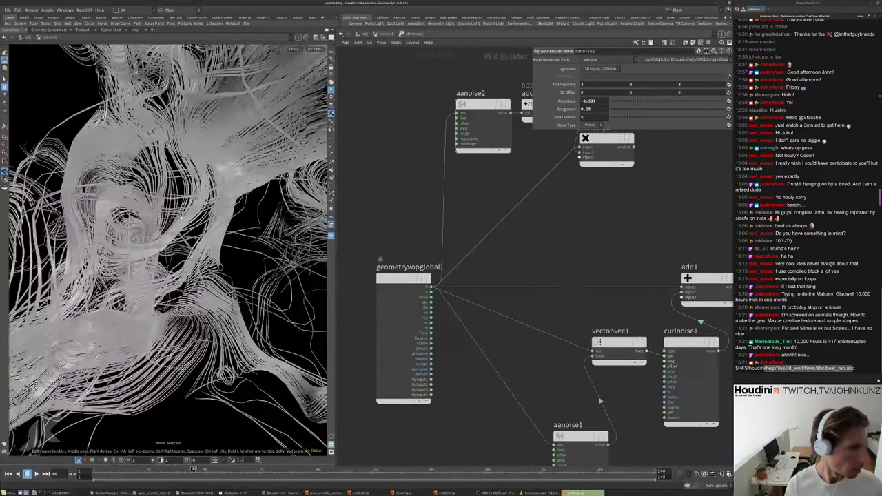
pyautogui.scroll(-15, 253, 181)
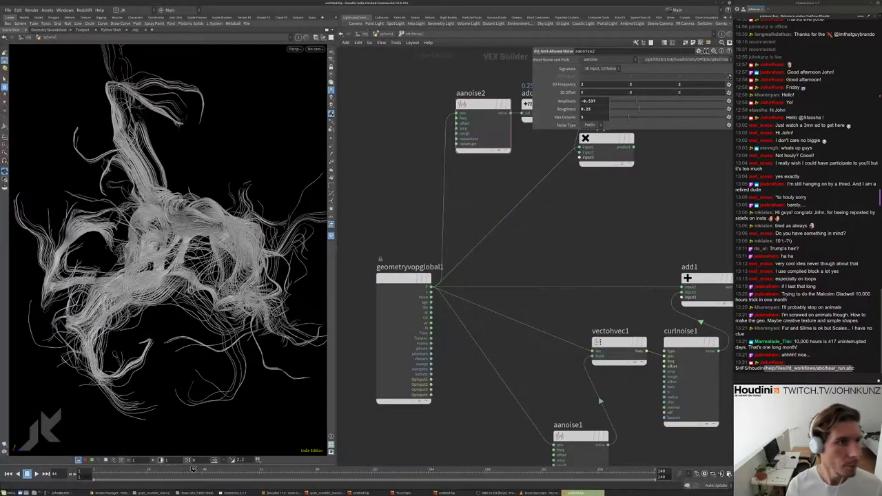
# - At geometry level, set the count to 25 in the circle1 parameters
pyautogui.press('u')
pyautogui.click(553, 165)
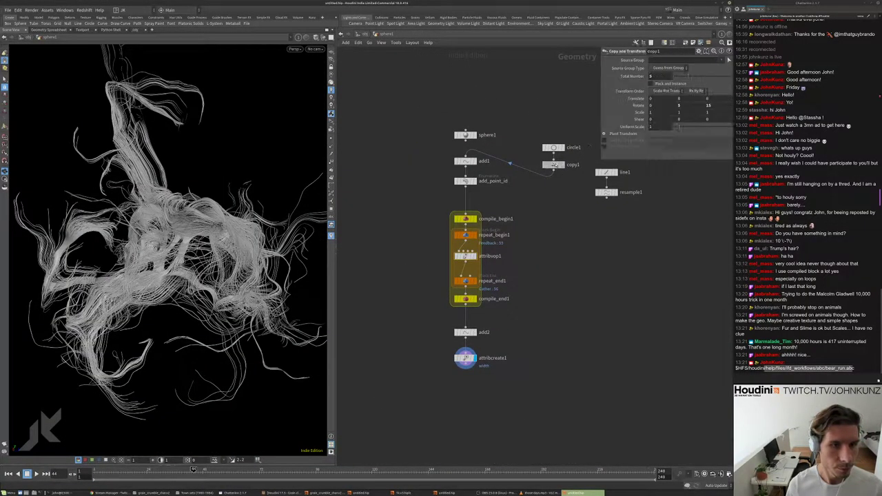
pyautogui.click(552, 132)
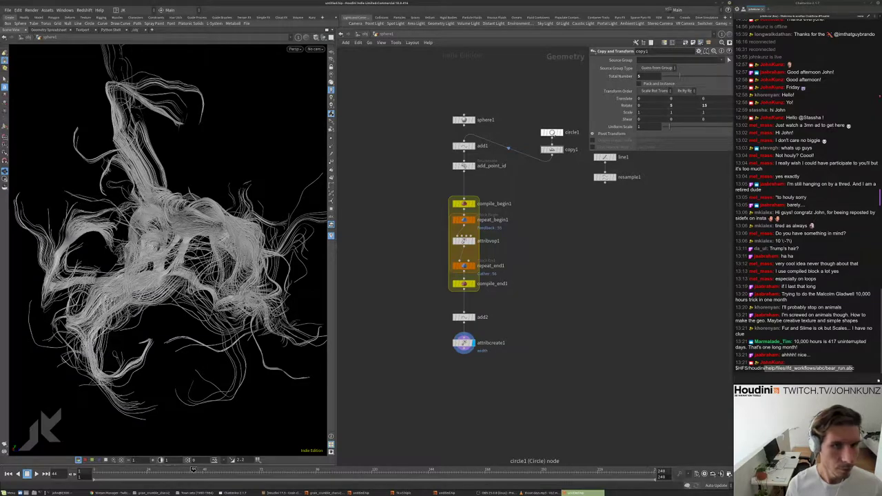
pyautogui.write('25')
pyautogui.press('Return')
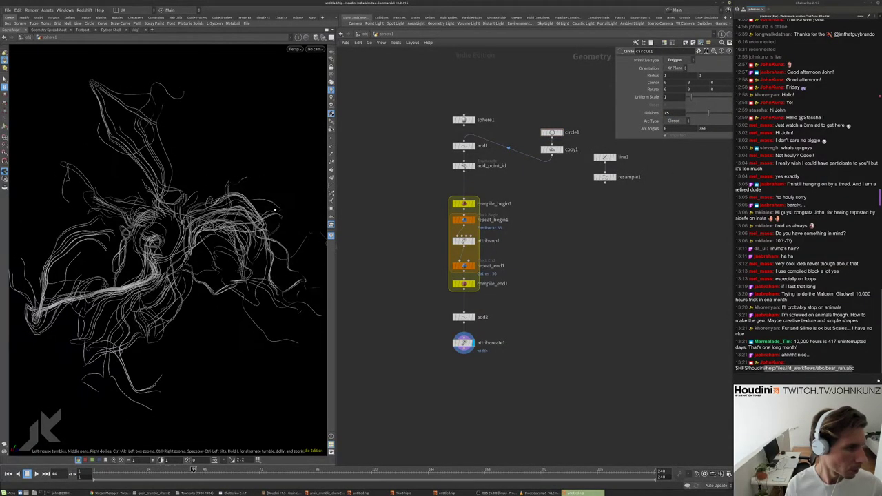
# - Set copy1's Rotate values to 15 on the first axis and 0 on the third
pyautogui.click(552, 148)
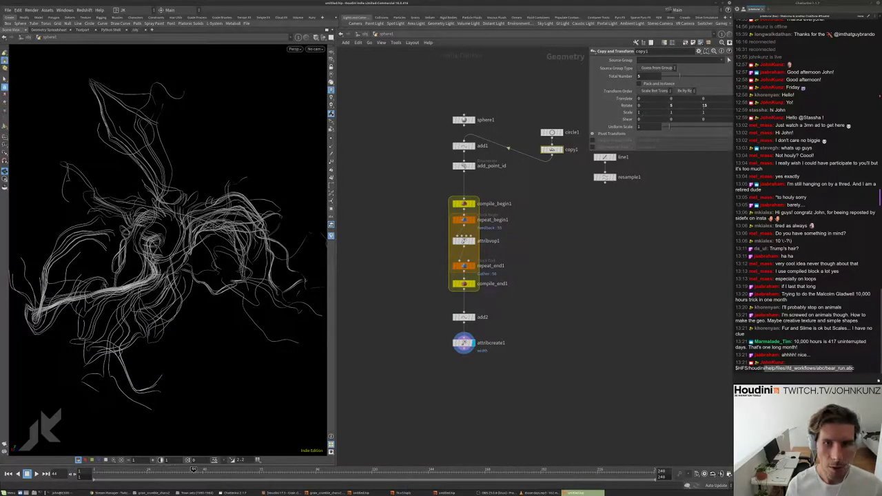
pyautogui.write('15')
pyautogui.press('Return')
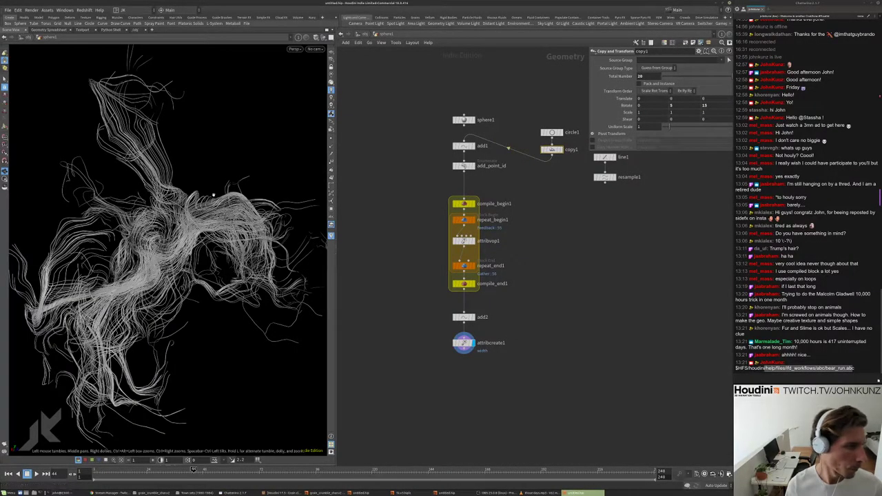
pyautogui.press('Return')
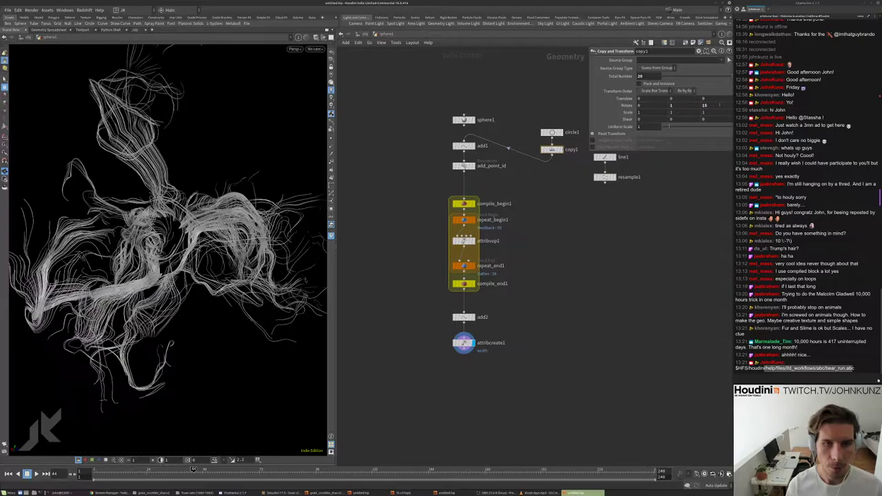
pyautogui.write('0')
pyautogui.press('Return')
# - Orbit and zoom through the recooked, denser strand tangle
pyautogui.moveTo(261, 199); pyautogui.dragTo(342, 195)
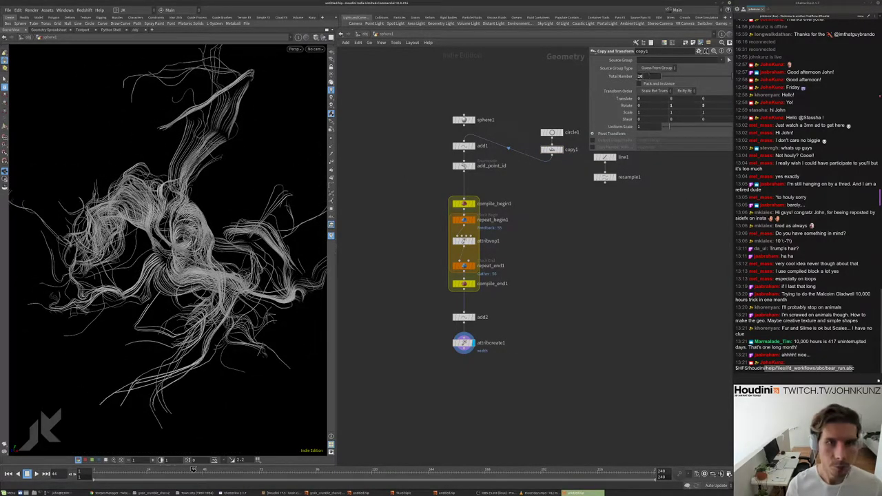
pyautogui.scroll(6, 216, 186)
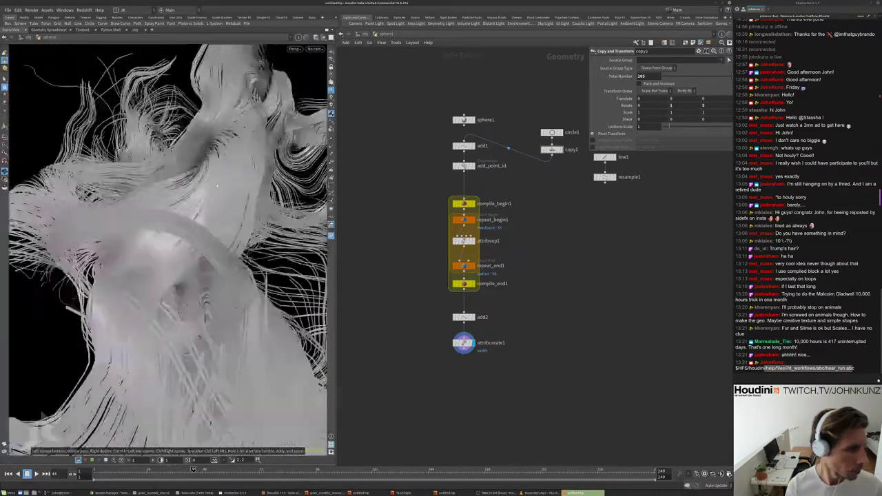
pyautogui.scroll(8, 217, 186)
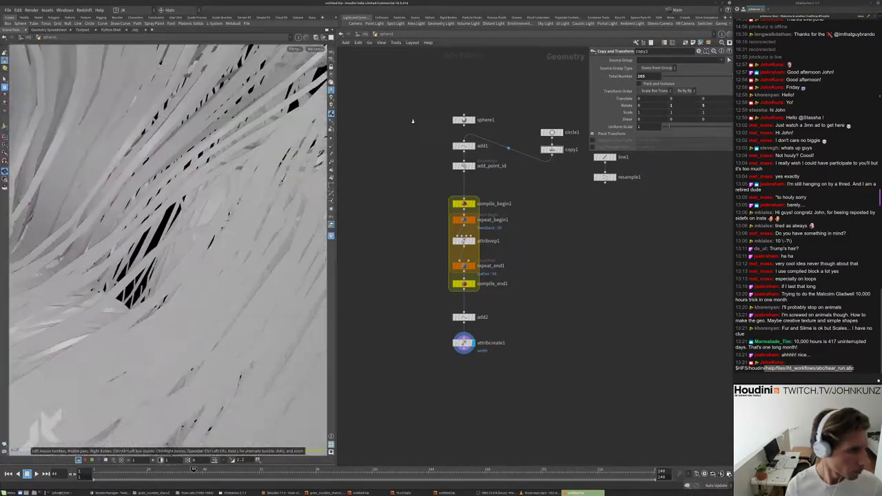
pyautogui.scroll(-8, 278, 238)
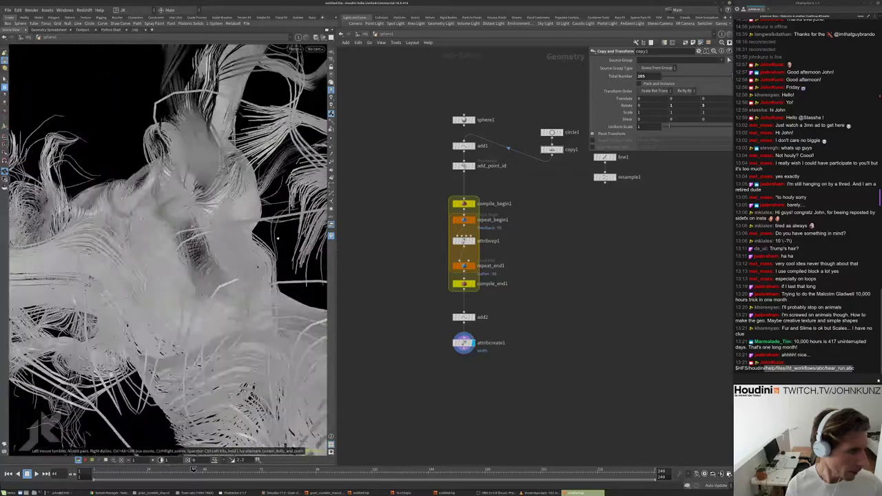
pyautogui.scroll(6, 277, 238)
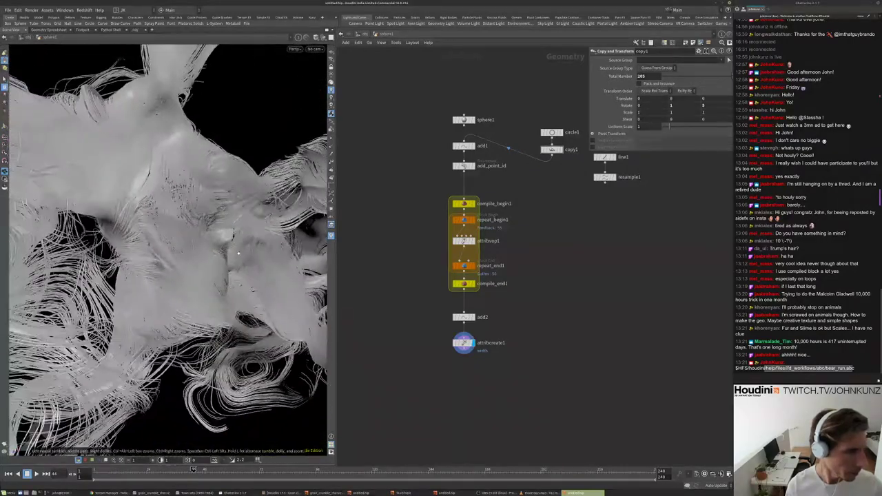
pyautogui.scroll(6, 239, 253)
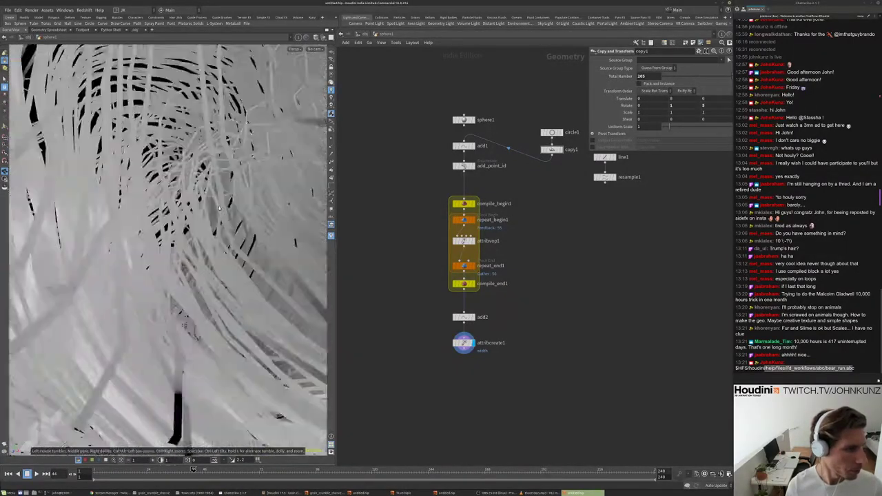
pyautogui.scroll(-6, 219, 209)
pyautogui.scroll(8, 180, 217)
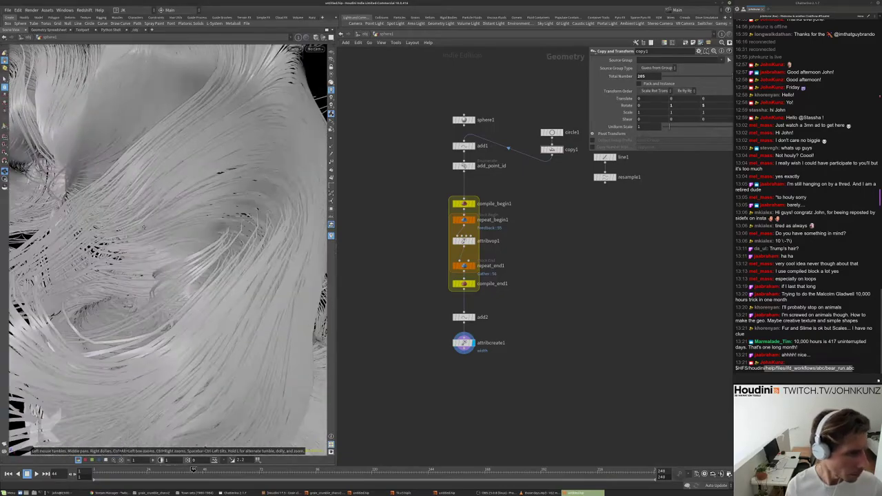
pyautogui.scroll(6, 143, 227)
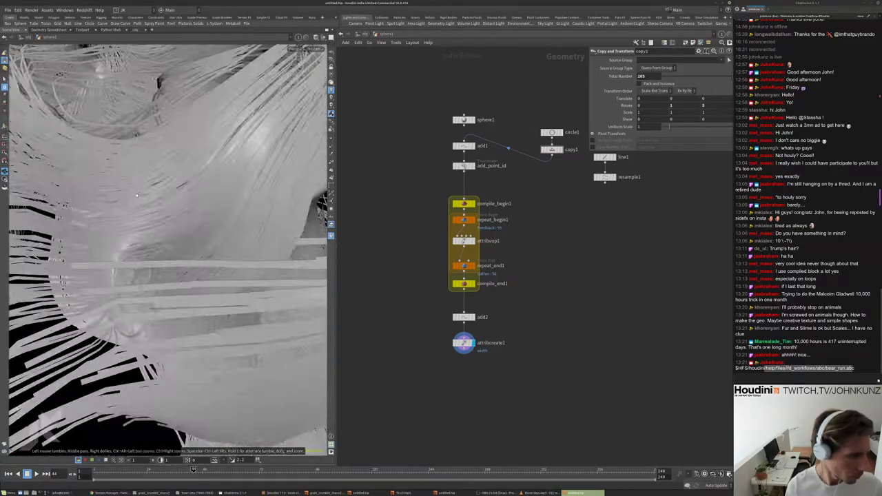
pyautogui.scroll(-5, 137, 196)
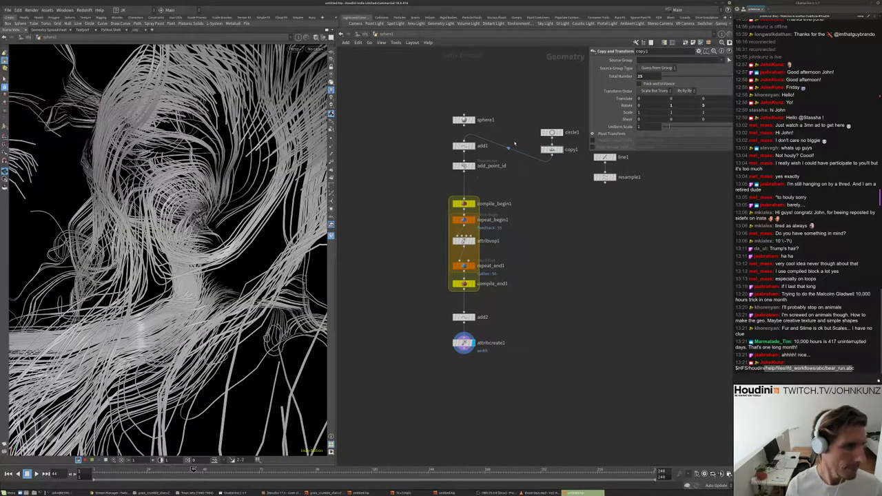
pyautogui.click(552, 132)
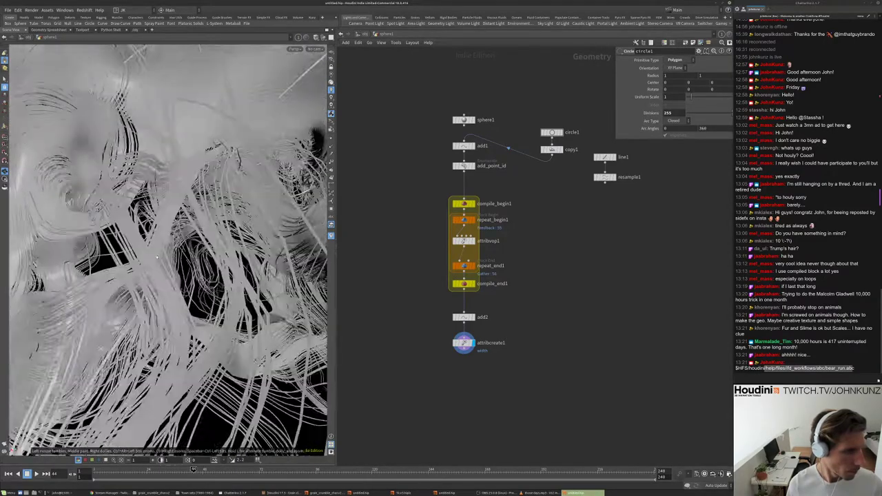
# - Pan down to attribcreate1 and view its width attribute at 0.0025
pyautogui.moveTo(455, 293); pyautogui.dragTo(485, 277, button='middle')
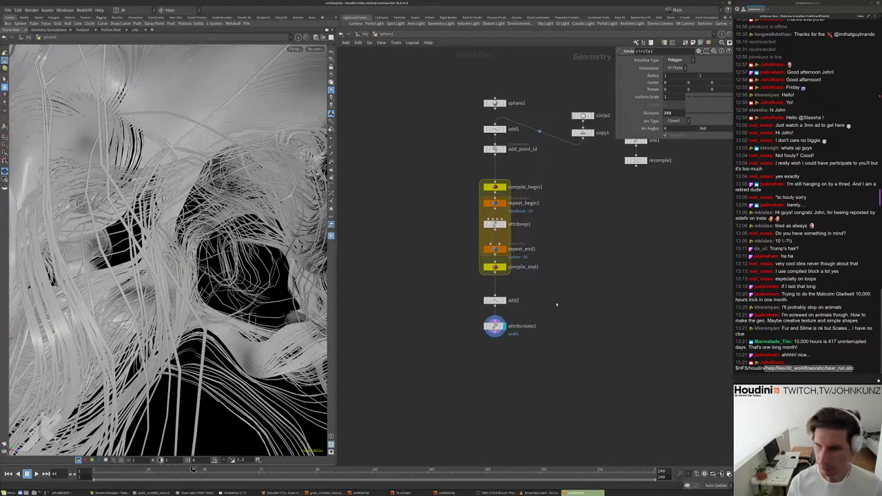
pyautogui.scroll(3, 520, 315)
pyautogui.moveTo(477, 334); pyautogui.dragTo(543, 307, button='middle')
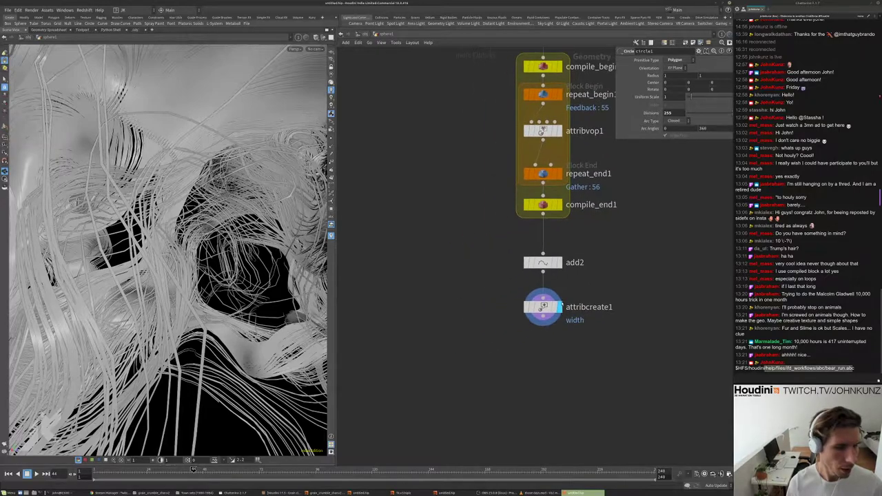
pyautogui.click(543, 307)
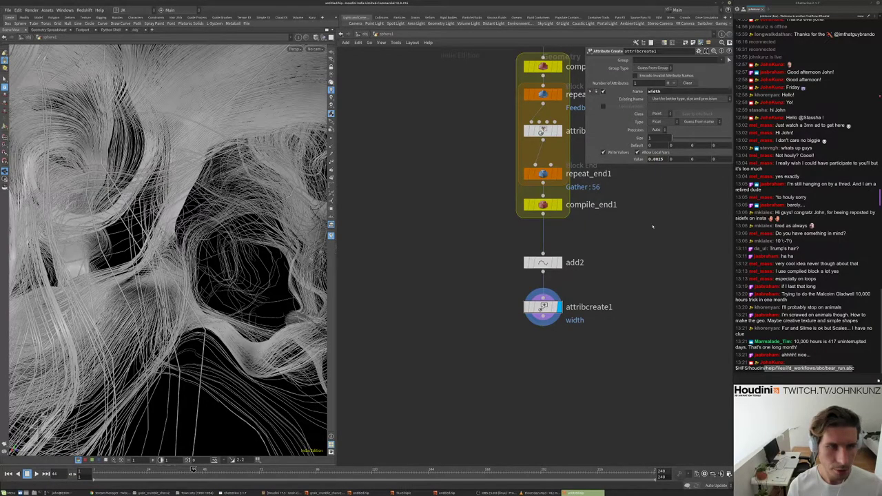
pyautogui.scroll(-5, 150, 262)
pyautogui.moveTo(150, 262); pyautogui.dragTo(378, 207)
pyautogui.moveTo(377, 206); pyautogui.dragTo(293, 260, button='middle')
# - Set repeat_end1's Iterations to 25 and frame the hair shape
pyautogui.click(458, 228)
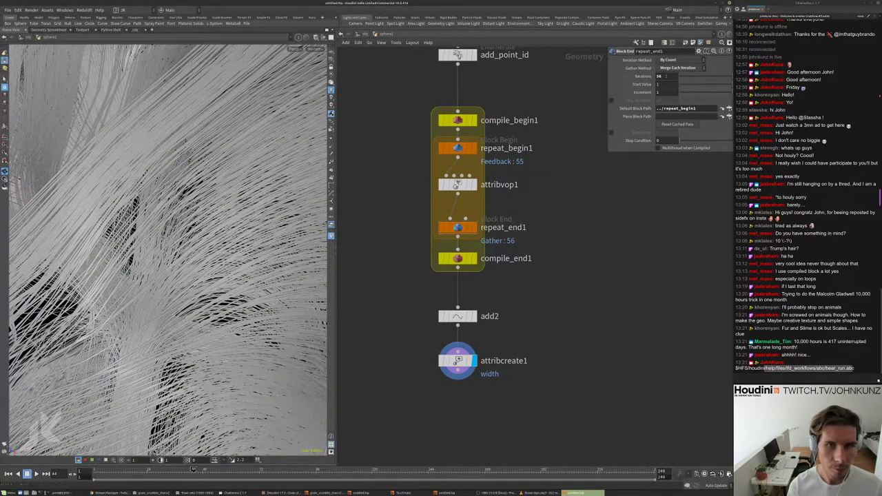
pyautogui.write('25')
pyautogui.press('Return')
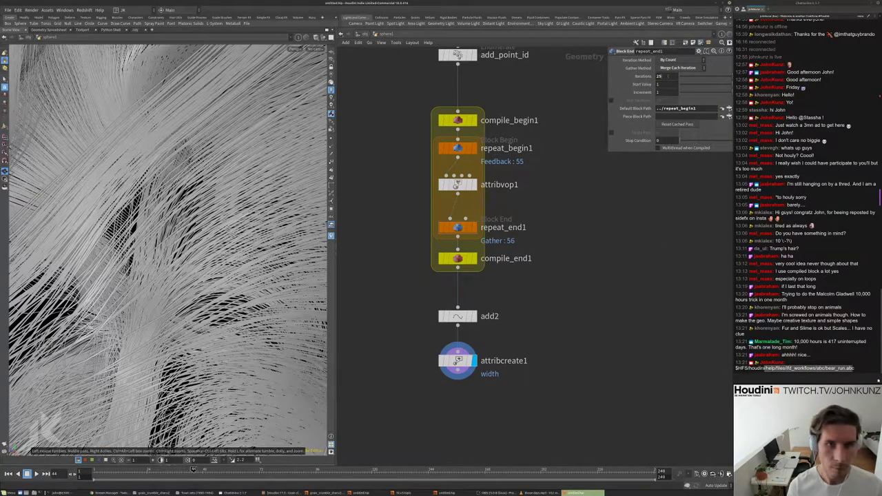
pyautogui.press('g')
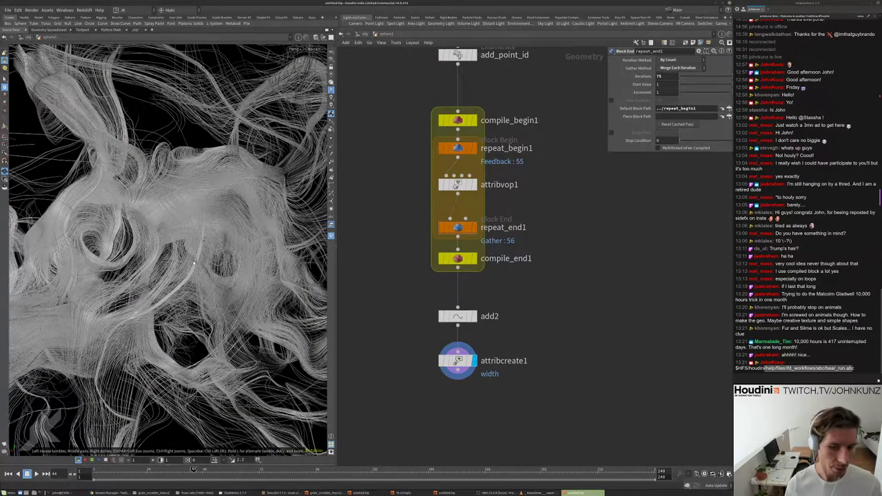
# - Orbit the hair and pan the network up to sphere1 and copy1
pyautogui.click(791, 376)
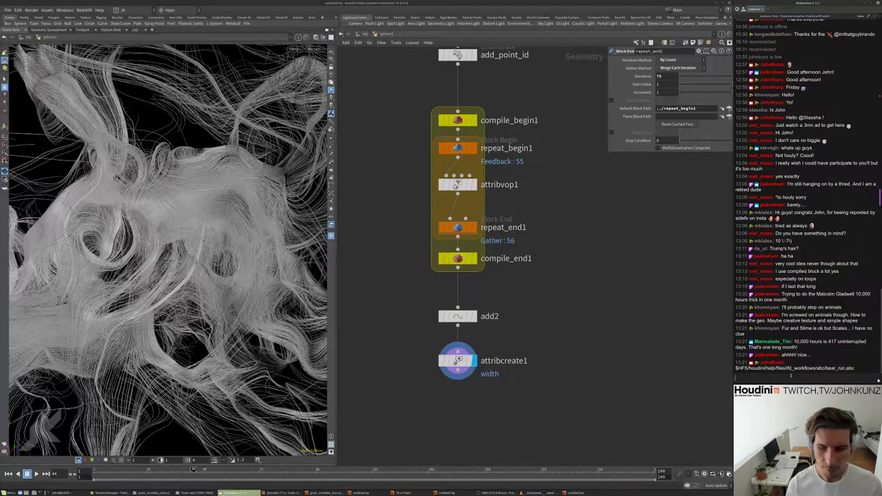
pyautogui.click(164, 197)
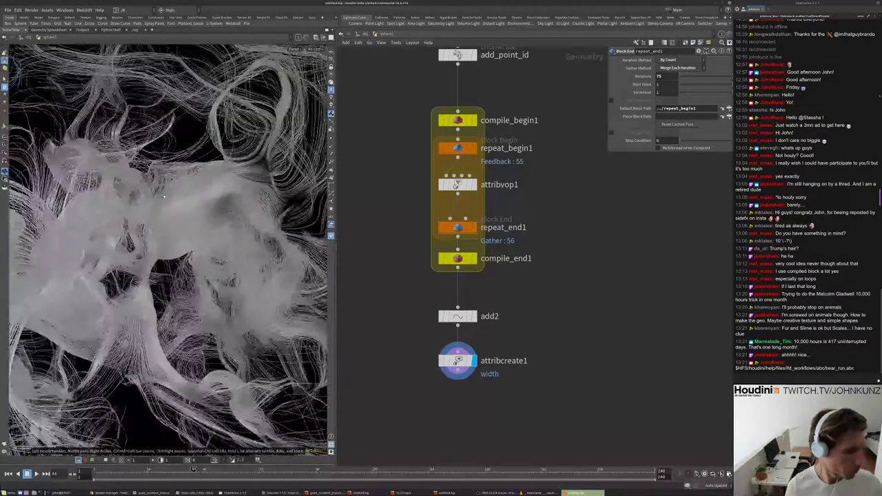
pyautogui.moveTo(164, 196); pyautogui.dragTo(288, 219)
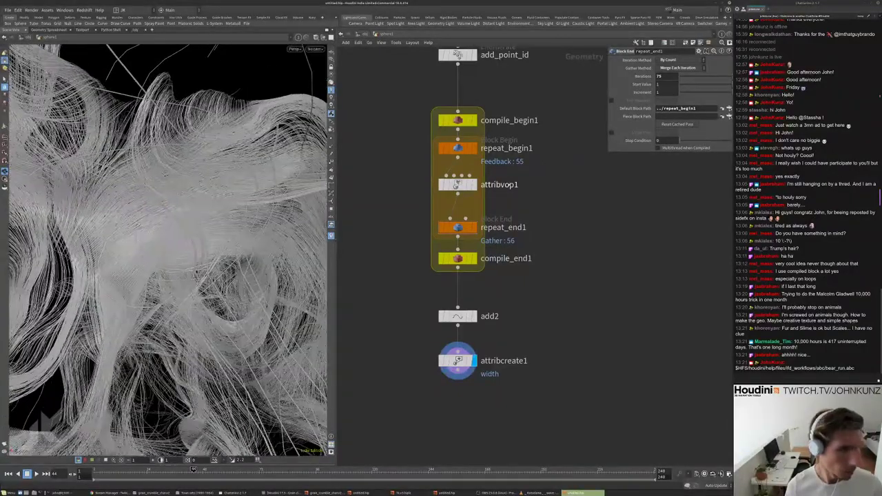
pyautogui.moveTo(521, 203); pyautogui.dragTo(536, 234, button='middle')
pyautogui.moveTo(500, 124); pyautogui.dragTo(503, 231, button='middle')
# - Bypass copy1 and re-enable it to compare the strands with and without copies
pyautogui.click(629, 165)
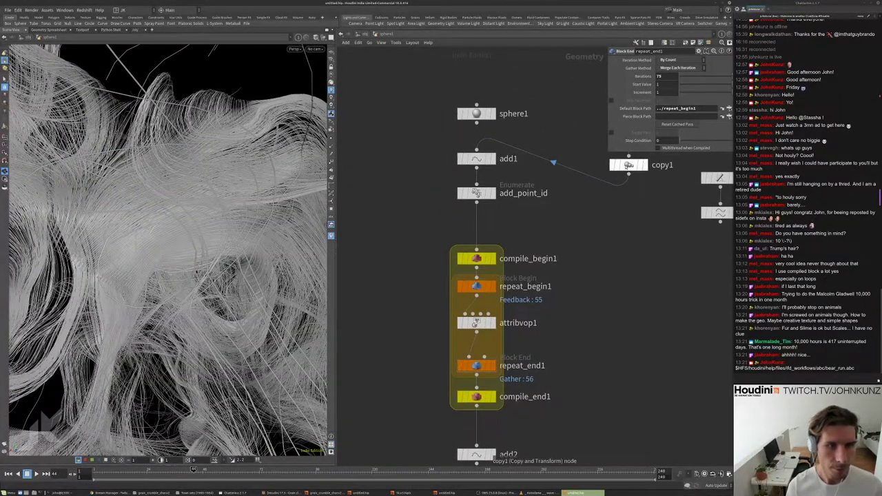
pyautogui.click(612, 165)
pyautogui.click(612, 165)
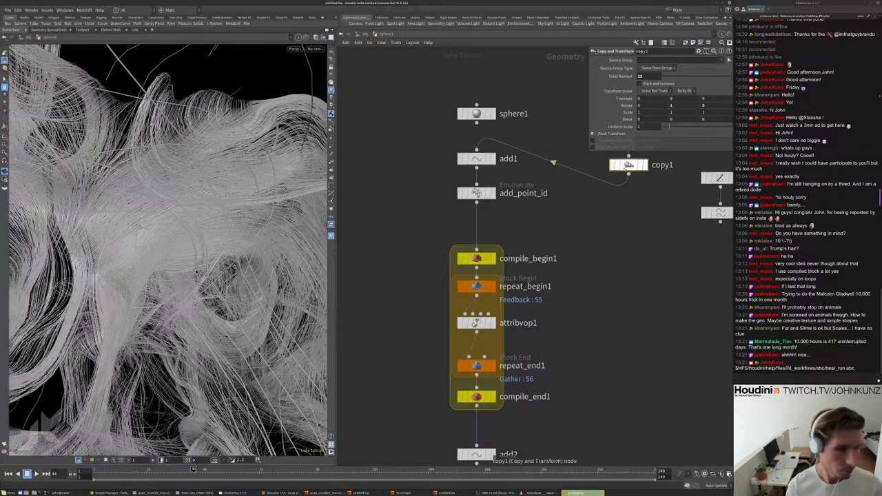
pyautogui.moveTo(207, 227); pyautogui.dragTo(171, 253)
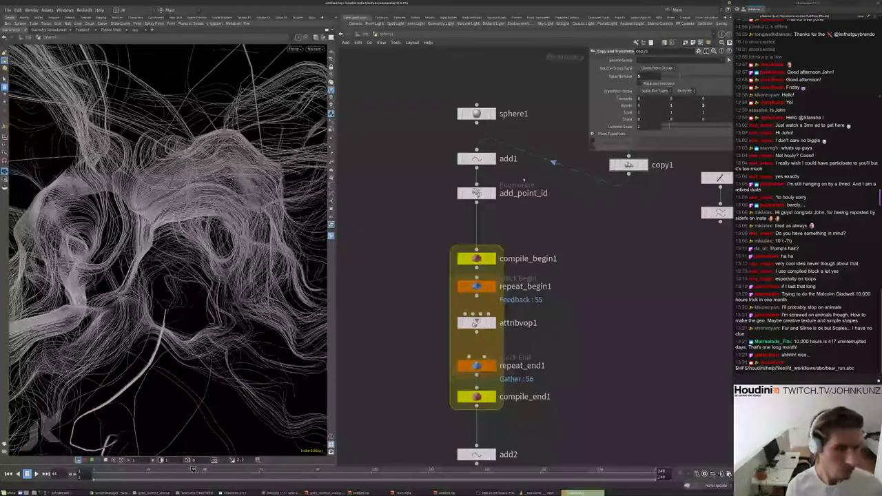
# - Set circle1's divisions to 755 and inspect the much denser strands
pyautogui.moveTo(537, 207); pyautogui.dragTo(508, 253, button='middle')
pyautogui.click(599, 181)
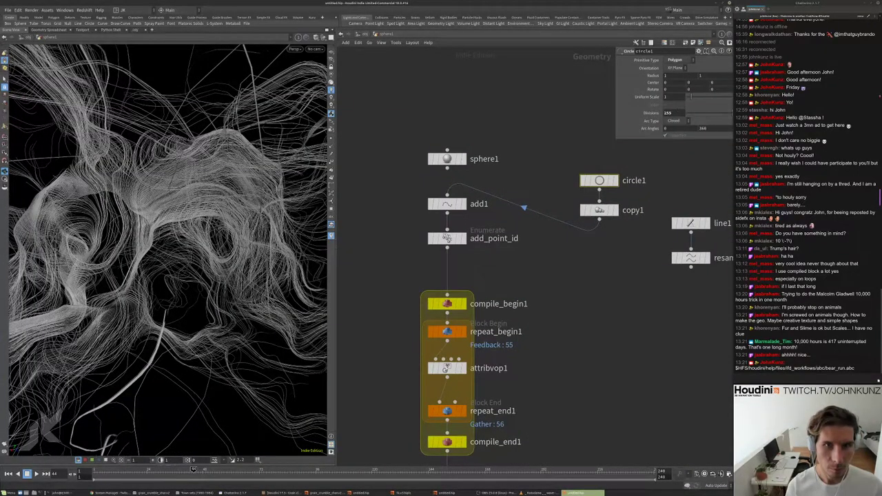
pyautogui.write('755')
pyautogui.press('Return')
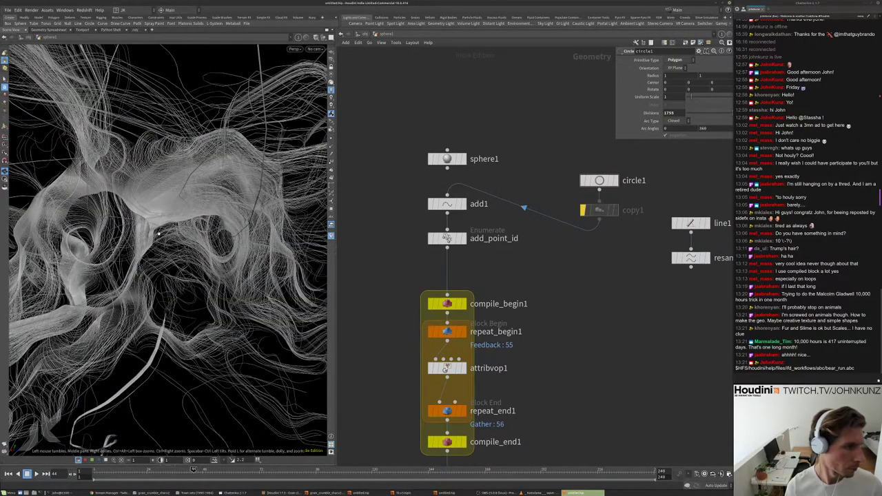
pyautogui.scroll(5, 170, 207)
pyautogui.moveTo(170, 234); pyautogui.dragTo(241, 221)
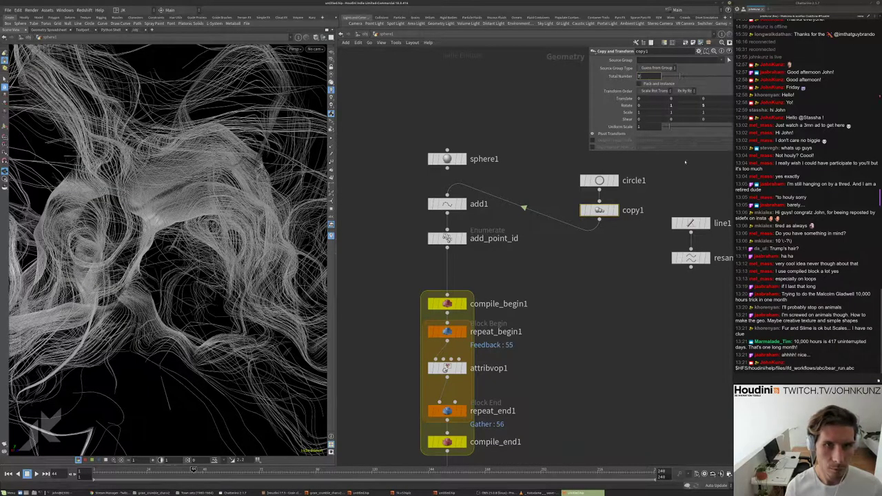
pyautogui.scroll(5, 166, 206)
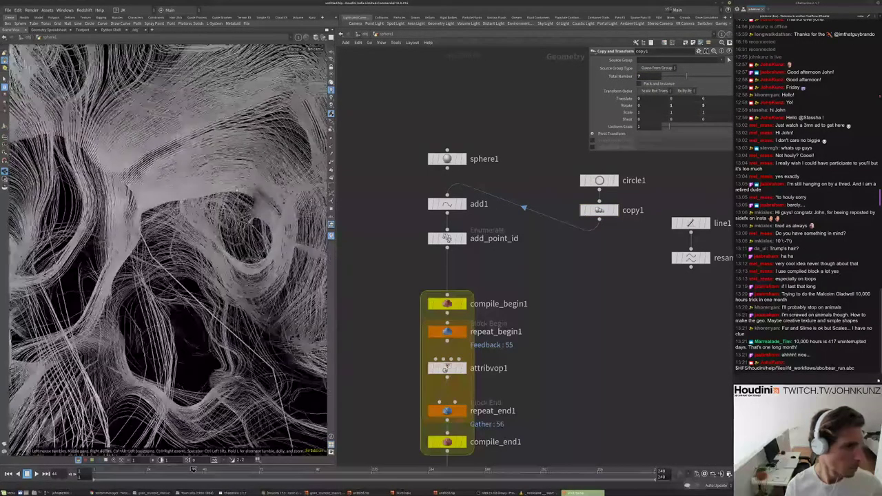
pyautogui.keyDown('alt'); pyautogui.moveTo(165, 248); pyautogui.dragTo(213, 255); pyautogui.keyUp('alt')
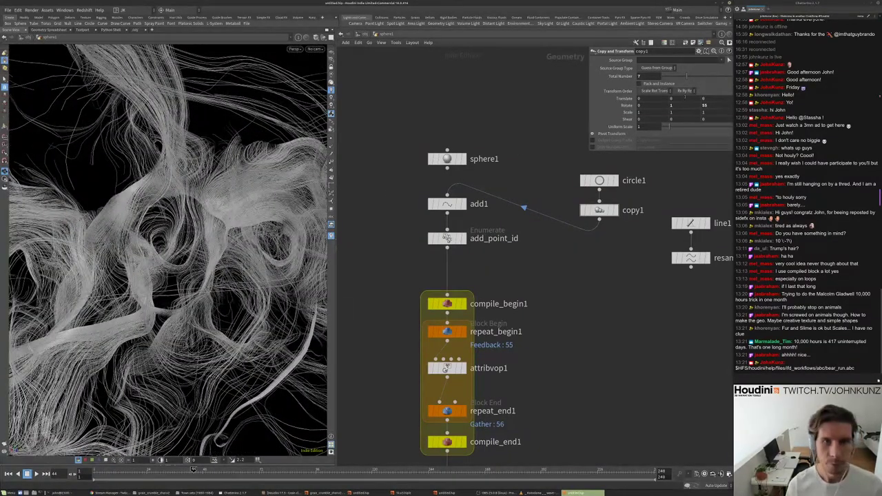
pyautogui.scroll(-10, 197, 279)
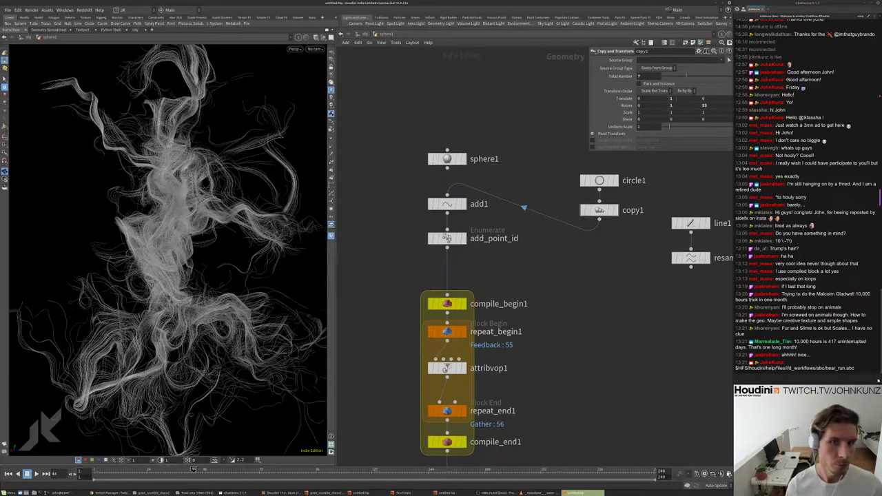
# - Set copy1's Translate Y to 2 and tumble around the recooked hair
pyautogui.moveTo(676, 100)
pyautogui.mouseDown(button='middle')
pyautogui.moveTo(602, 104)
pyautogui.moveTo(676, 100)
pyautogui.mouseUp(button='middle')
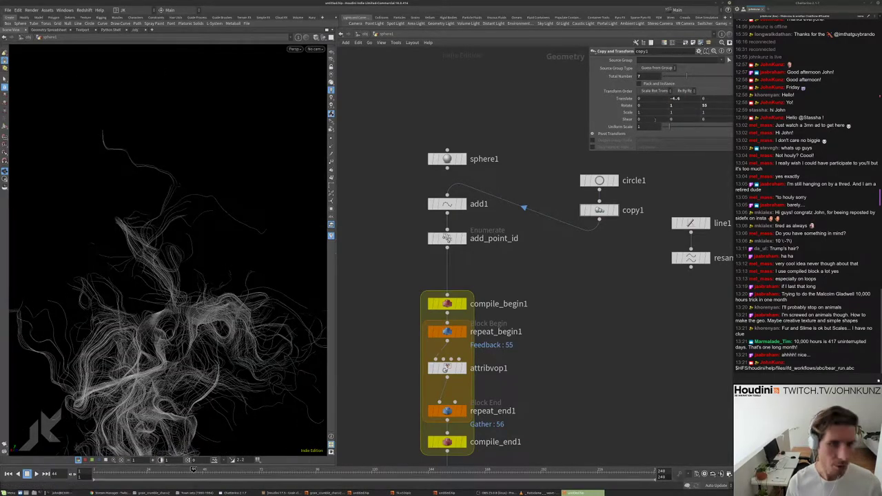
pyautogui.write('2')
pyautogui.press('Return')
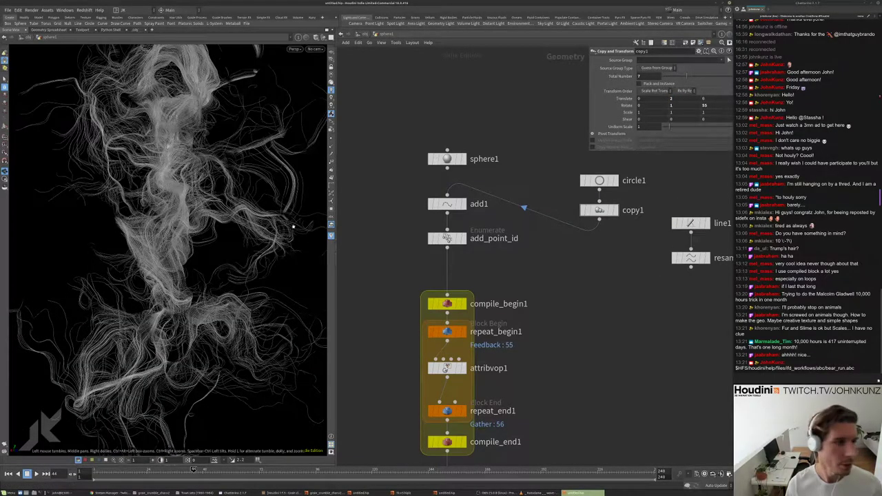
pyautogui.moveTo(294, 227); pyautogui.dragTo(117, 231)
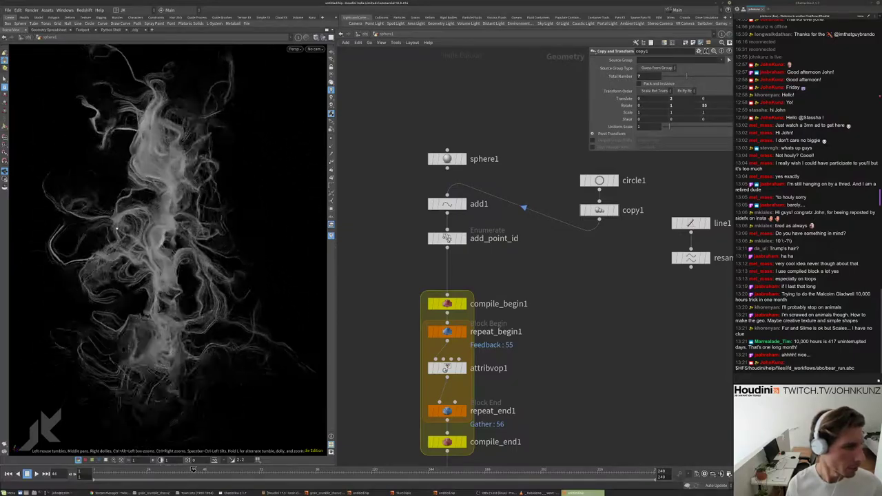
pyautogui.scroll(4, 236, 230)
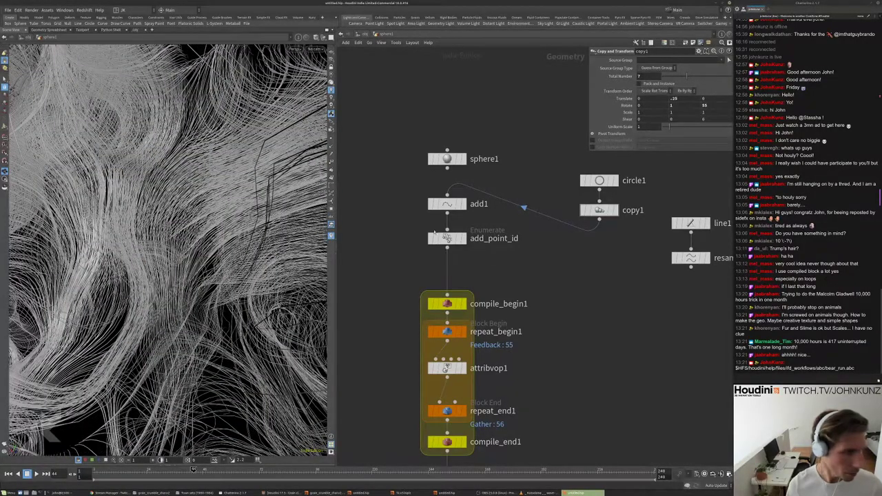
pyautogui.click(599, 180)
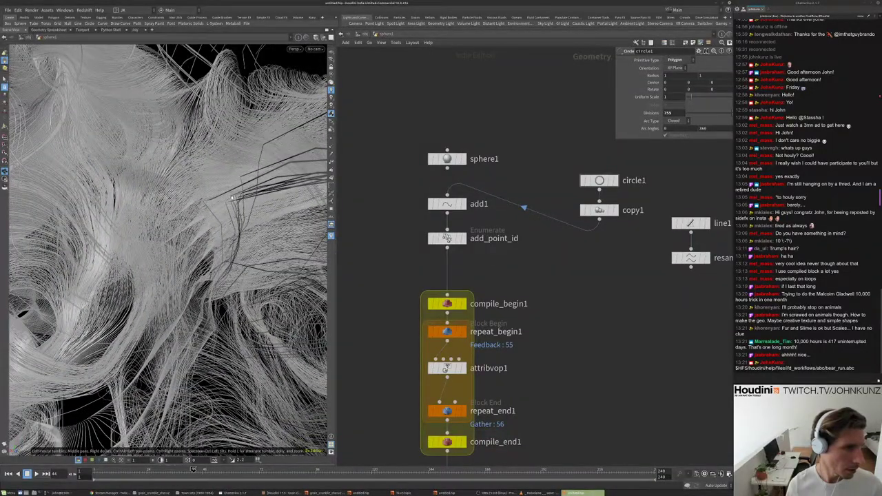
# - Insert a Resample node, resample2, on the wire between add2 and attribcreate1
pyautogui.moveTo(565, 396); pyautogui.dragTo(590, 280, button='middle')
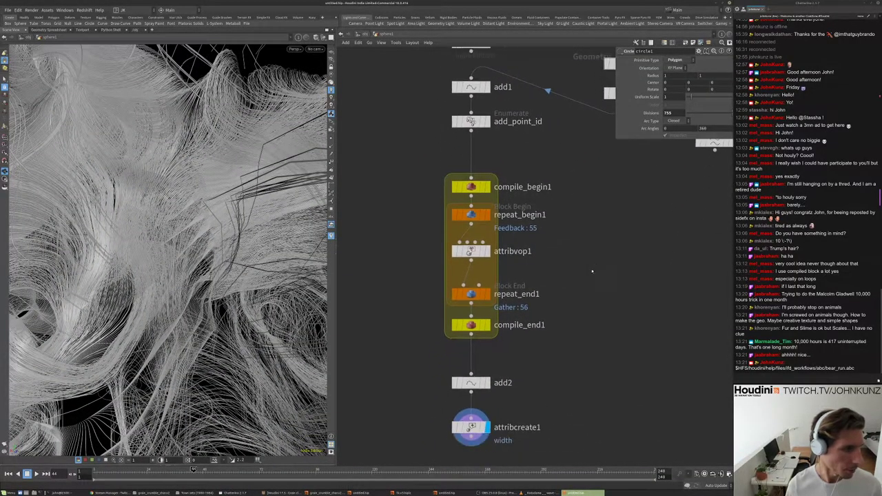
pyautogui.press('Tab')
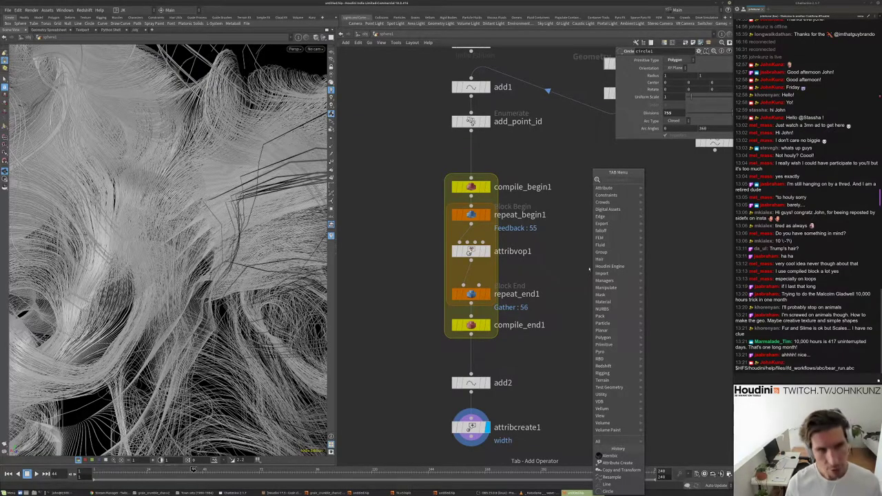
pyautogui.moveTo(607, 208)
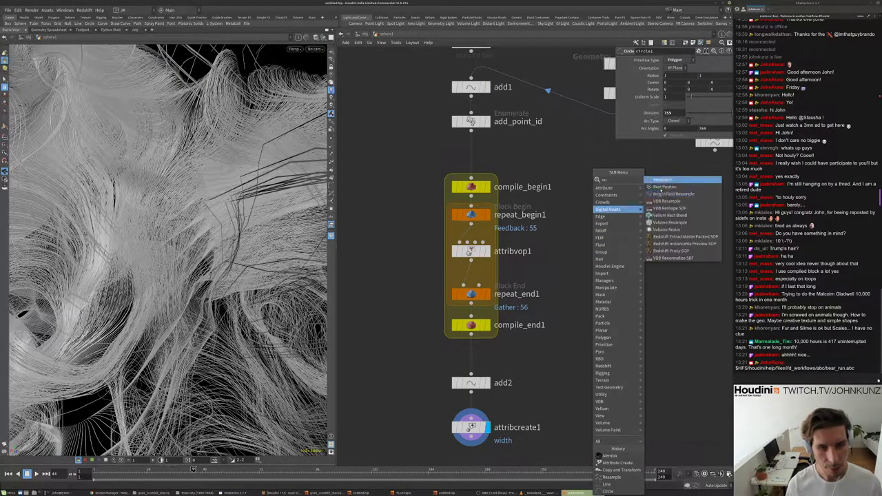
pyautogui.click(661, 187)
pyautogui.click(564, 381)
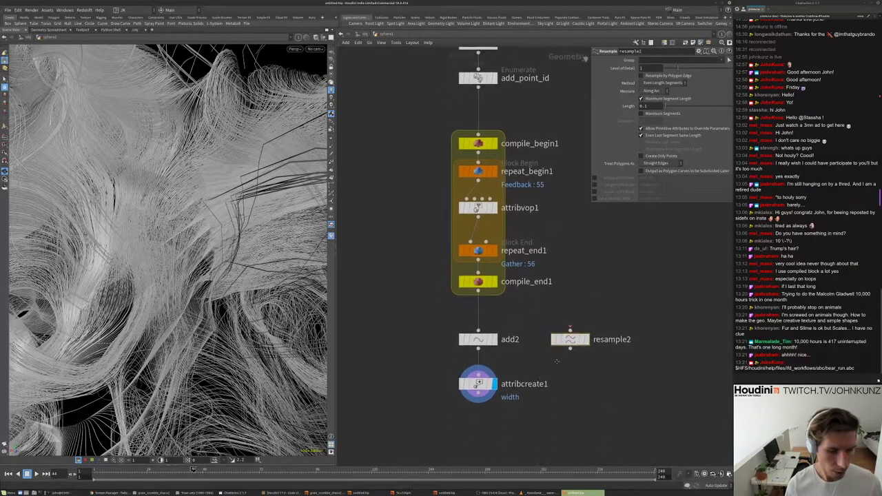
pyautogui.moveTo(569, 329); pyautogui.dragTo(474, 336)
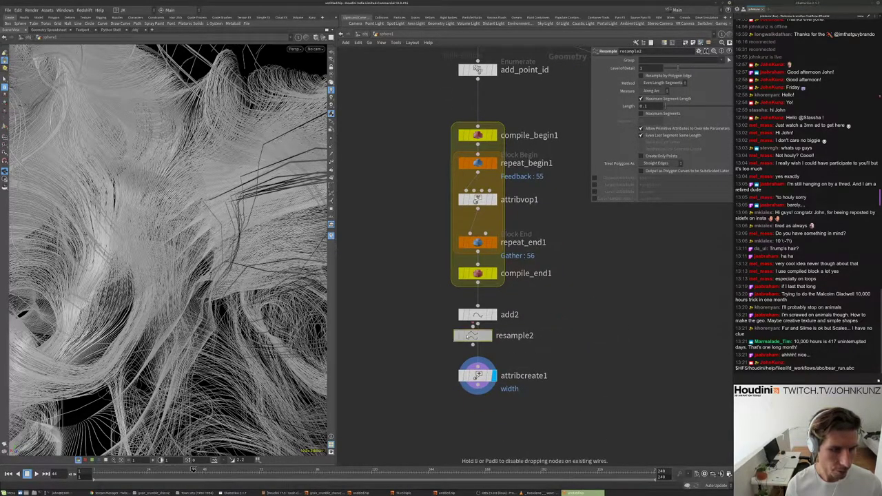
# - Set resample2 to Interpolating Curves at 0.01 length, and compare it bypassed and enabled
pyautogui.scroll(1, 476, 335)
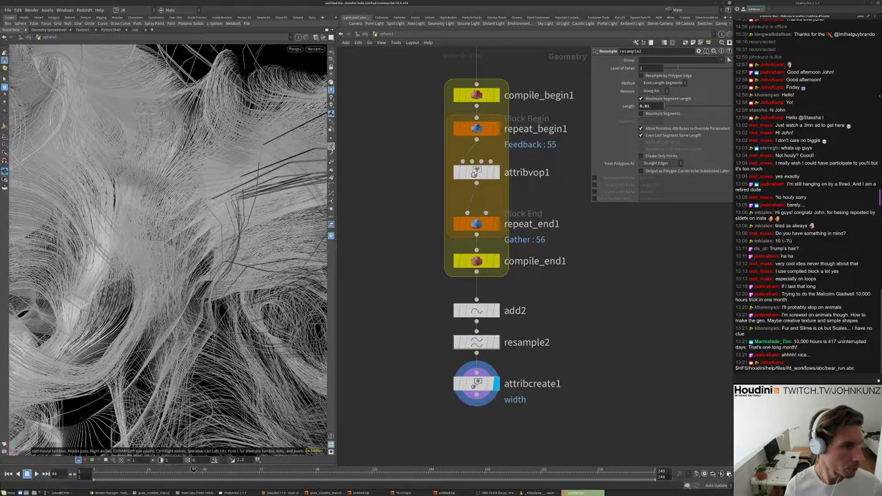
pyautogui.click(332, 138)
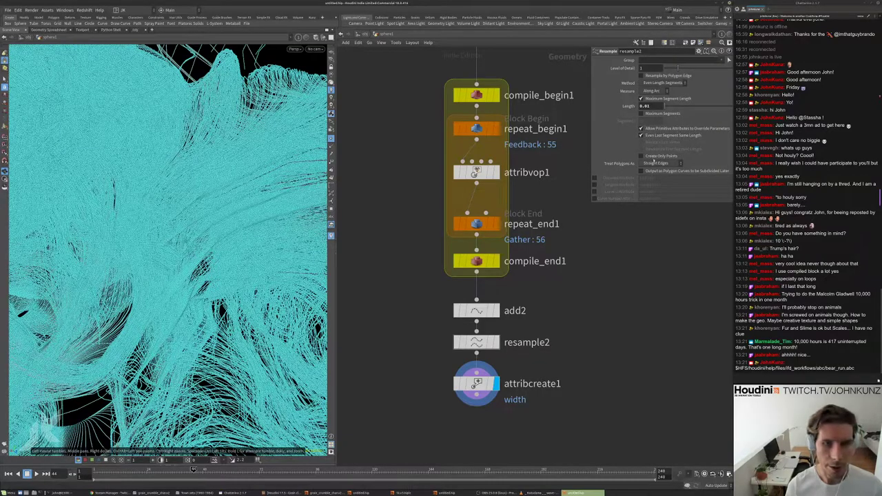
pyautogui.click(654, 163)
pyautogui.click(658, 184)
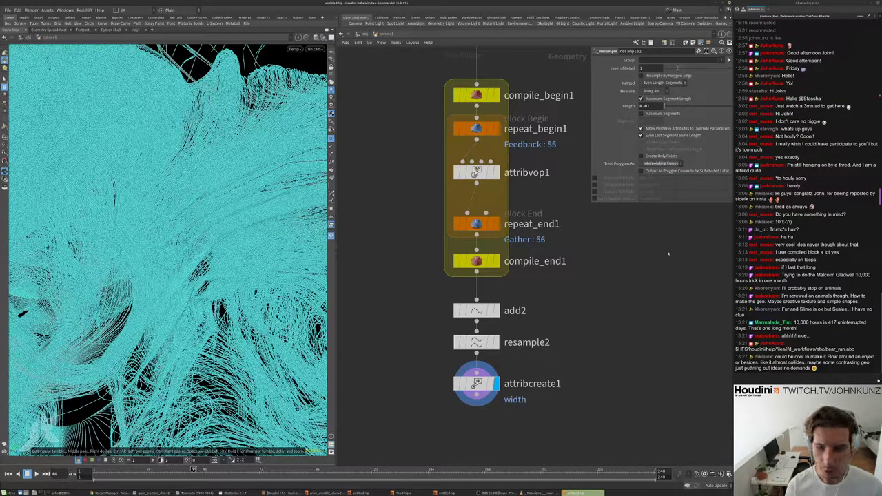
pyautogui.click(331, 138)
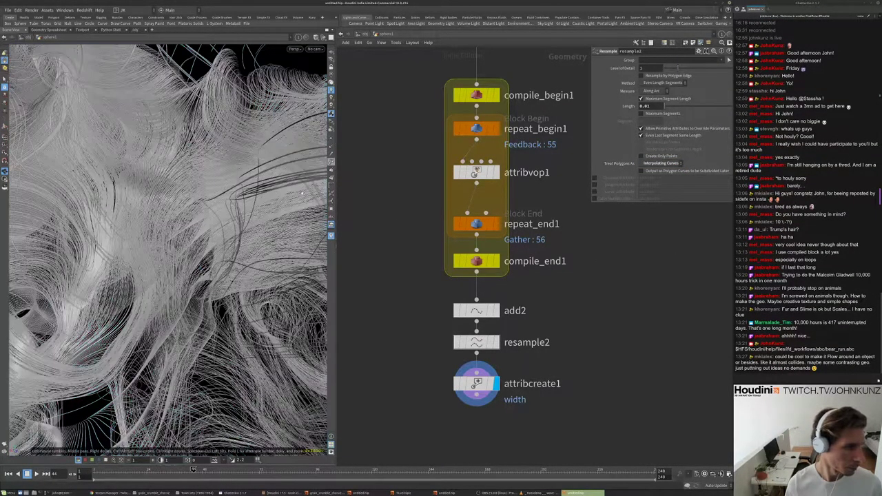
pyautogui.press('q')
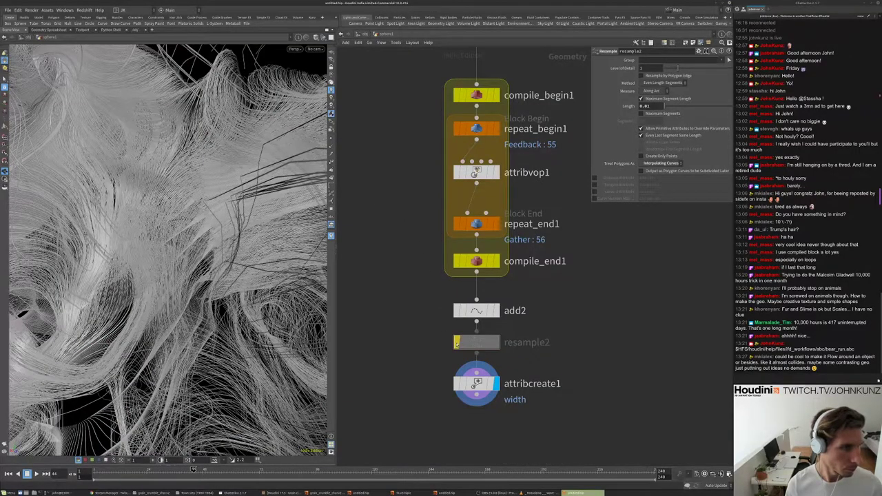
pyautogui.press('q')
pyautogui.moveTo(215, 193); pyautogui.dragTo(195, 241)
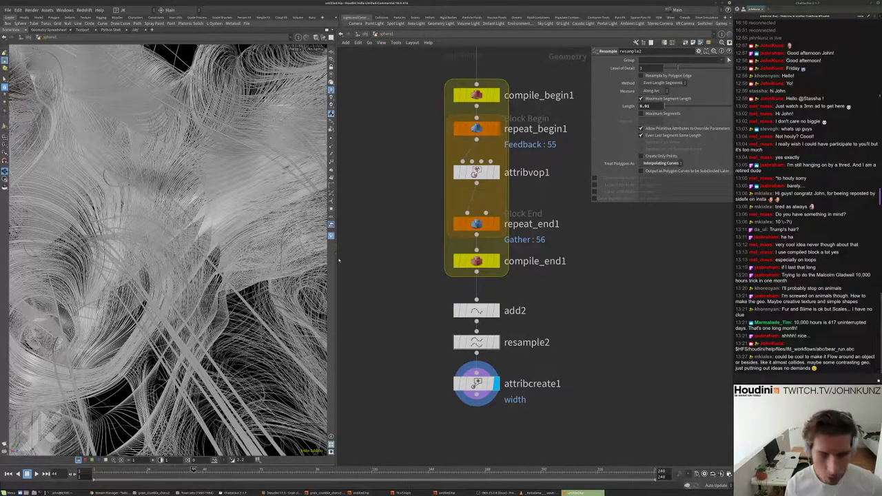
pyautogui.moveTo(207, 262); pyautogui.dragTo(142, 253)
pyautogui.scroll(-3, 482, 324)
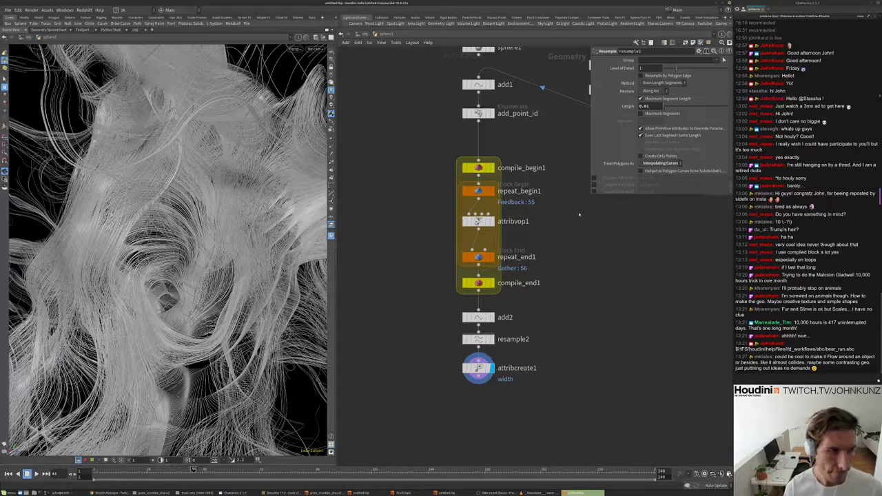
# - Set copy1's Translate Y to 0.1 and redisplay the final hair output
pyautogui.moveTo(579, 215); pyautogui.dragTo(571, 226, button='middle')
pyautogui.moveTo(173, 262); pyautogui.dragTo(31, 324)
pyautogui.moveTo(622, 117); pyautogui.dragTo(550, 179, button='middle')
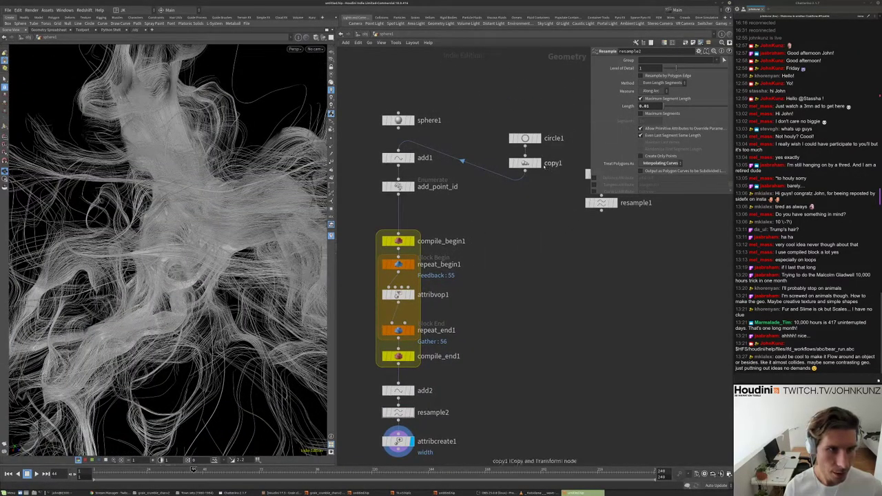
pyautogui.click(544, 164)
pyautogui.click(526, 164)
pyautogui.moveTo(228, 234); pyautogui.dragTo(117, 213)
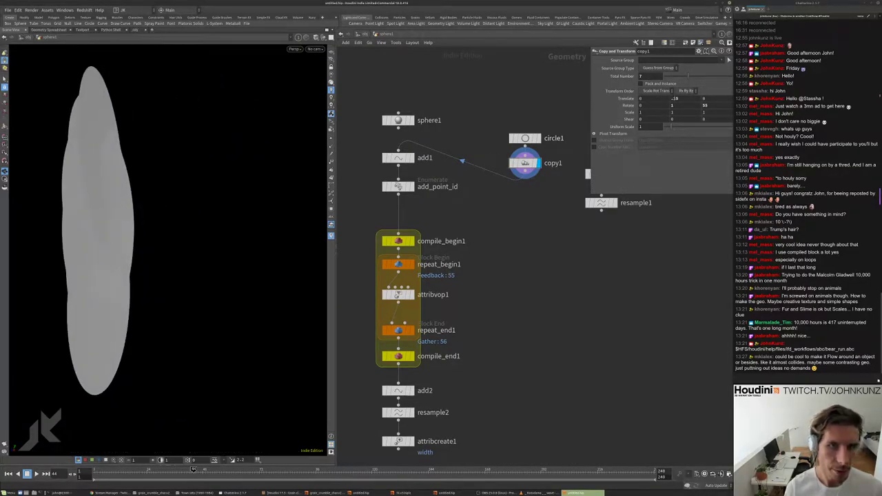
pyautogui.write('0.1')
pyautogui.press('Return')
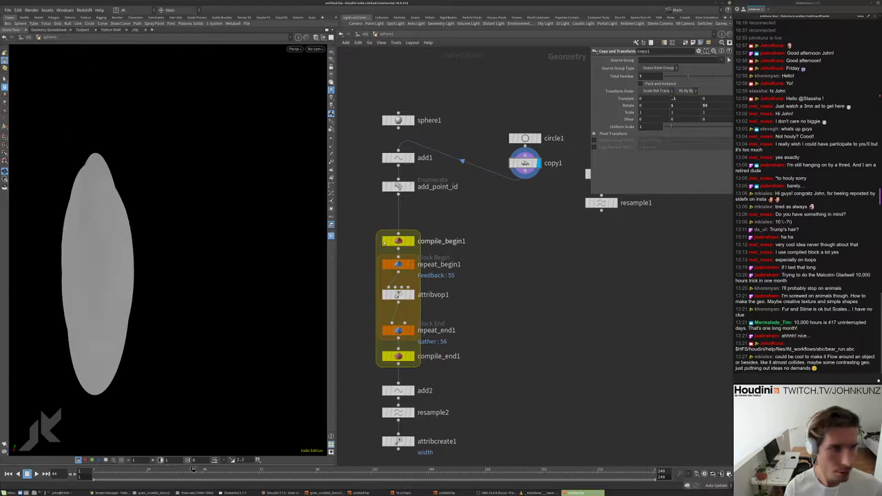
pyautogui.moveTo(414, 447); pyautogui.dragTo(422, 367, button='middle')
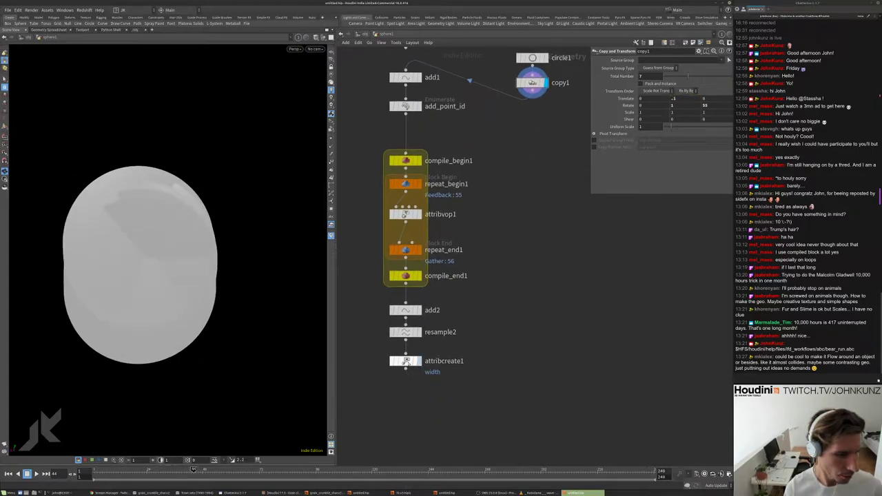
pyautogui.click(407, 362)
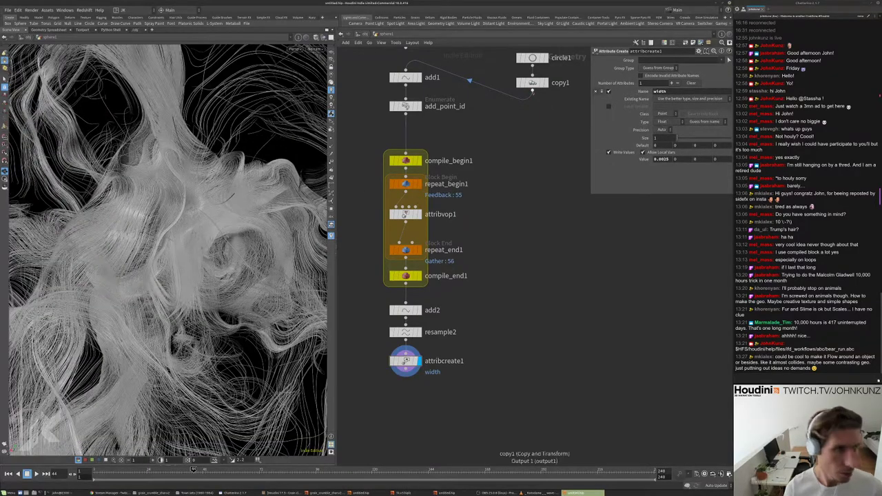
# - Lower circle1's Uniform Scale while viewing the add_point_id circles
pyautogui.moveTo(533, 58); pyautogui.dragTo(528, 93, button='middle')
pyautogui.click(528, 93)
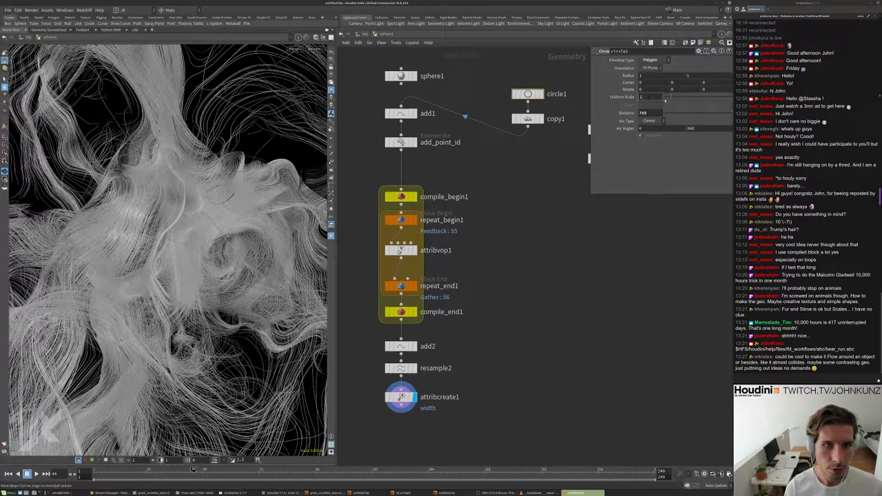
pyautogui.moveTo(228, 206); pyautogui.dragTo(165, 360)
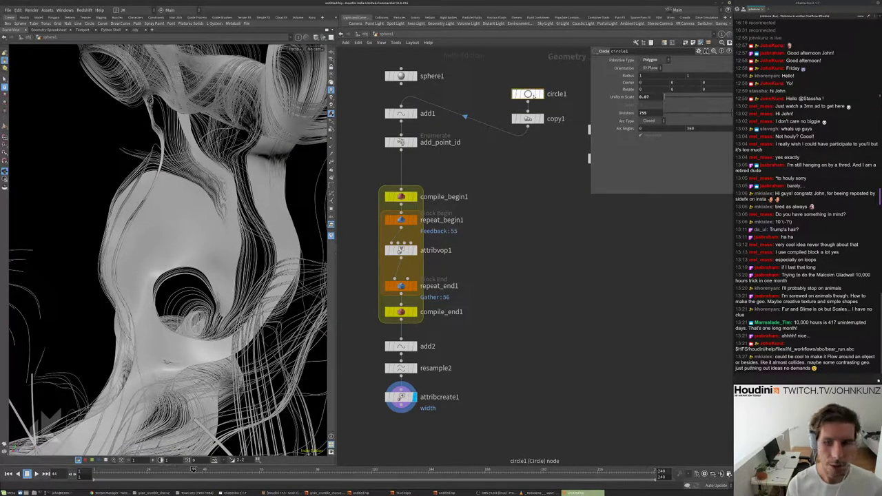
pyautogui.moveTo(482, 228); pyautogui.dragTo(482, 205, button='middle')
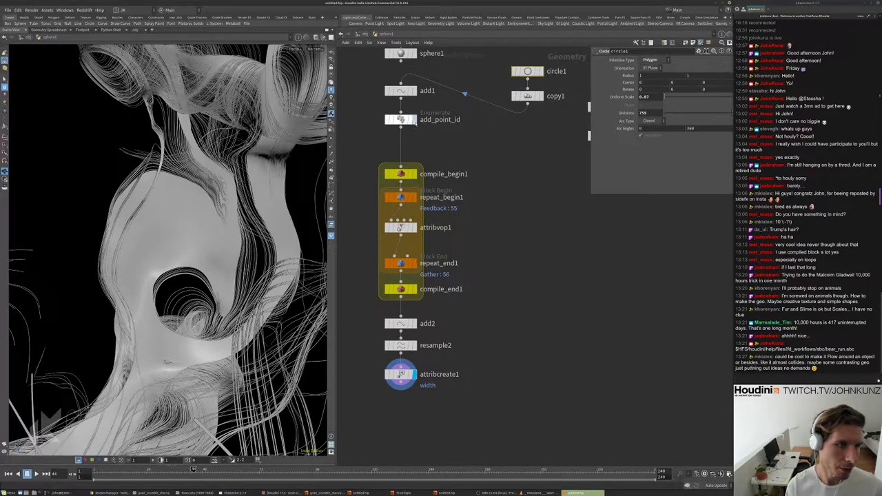
pyautogui.click(400, 119)
pyautogui.click(528, 71)
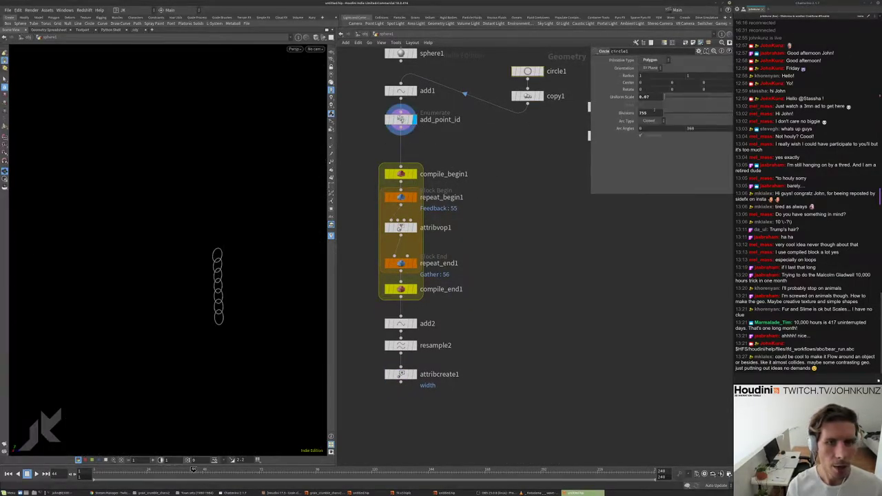
pyautogui.moveTo(664, 97)
pyautogui.mouseDown()
pyautogui.moveTo(673, 97)
pyautogui.moveTo(663, 99)
pyautogui.mouseUp()
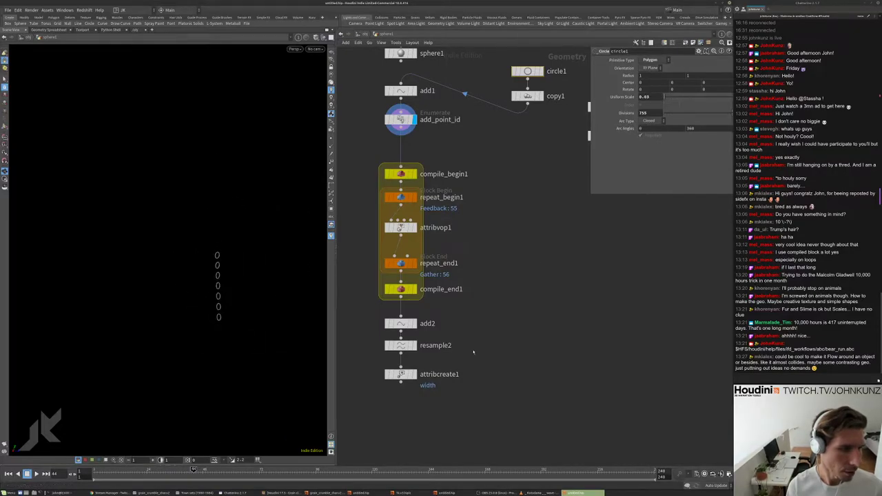
# - Display the final hair output and inspect the new swirling strand shape
pyautogui.click(400, 375)
pyautogui.moveTo(213, 273); pyautogui.dragTo(183, 207)
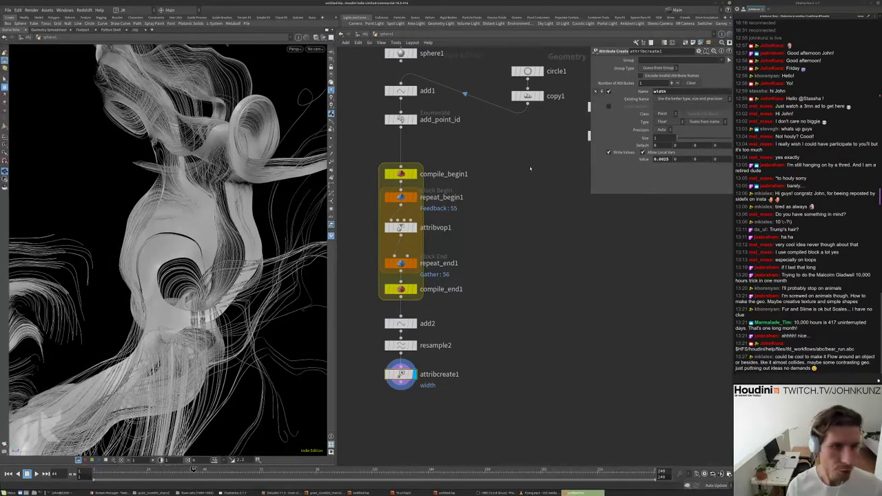
pyautogui.moveTo(545, 141); pyautogui.dragTo(539, 175, button='middle')
pyautogui.click(539, 105)
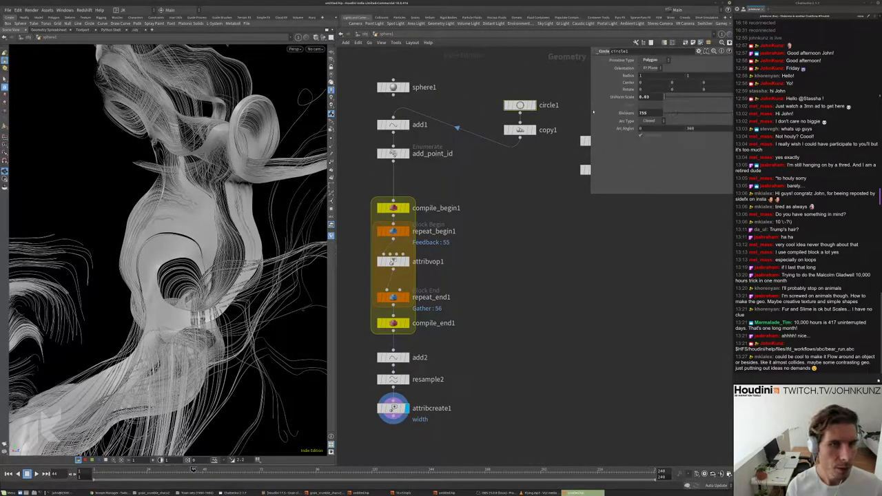
pyautogui.moveTo(207, 248); pyautogui.dragTo(215, 265)
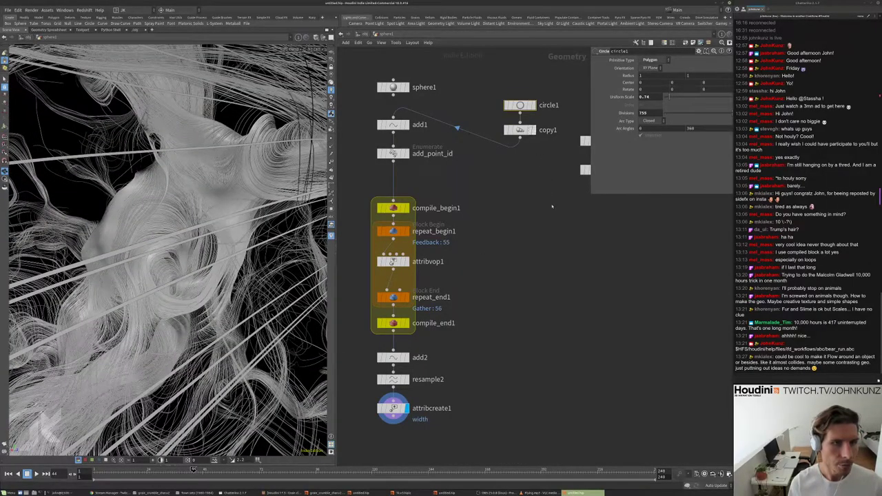
pyautogui.moveTo(541, 159); pyautogui.dragTo(543, 139, button='middle')
# - Add a Volume node, volume1, and display it in the viewport
pyautogui.press('Tab')
pyautogui.write('volume')
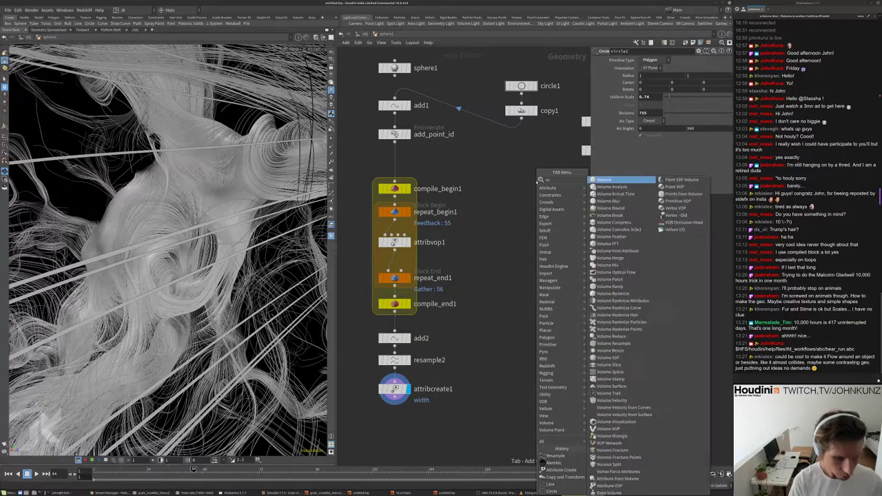
pyautogui.press('Return')
pyautogui.click(536, 181)
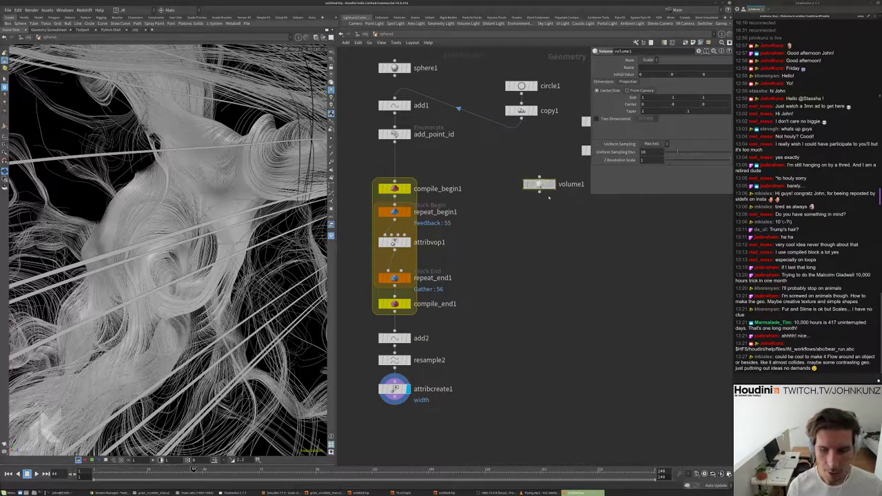
pyautogui.moveTo(537, 181); pyautogui.dragTo(578, 226)
pyautogui.click(591, 225)
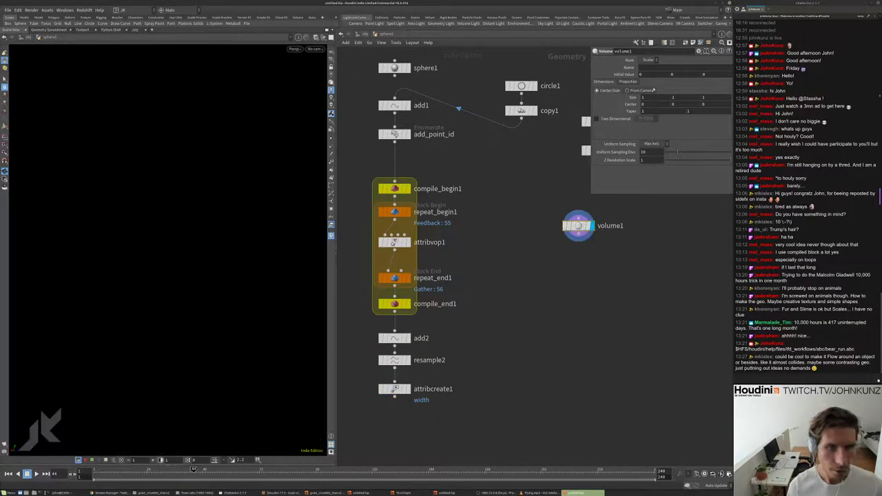
# - Give volume1 an Initial Value of 1 and a Size of 5
pyautogui.press('Return')
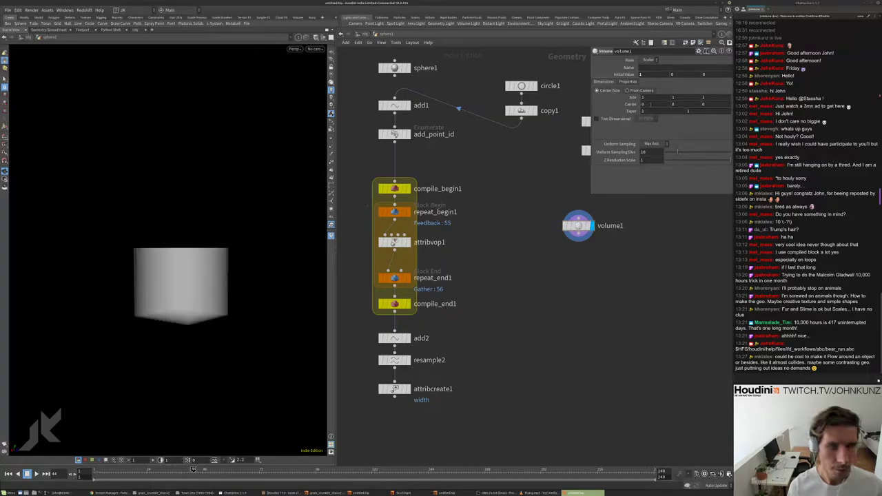
pyautogui.write('6')
pyautogui.press('Return')
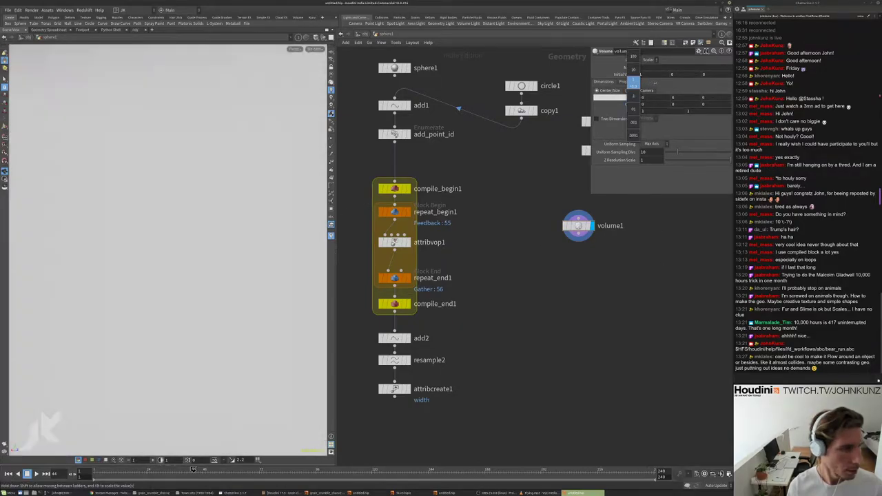
pyautogui.moveTo(628, 97); pyautogui.dragTo(624, 88, button='middle')
pyautogui.press('Tab')
# - Add a Scatter node below volume1 with a total count of 6 points
pyautogui.write('sca')
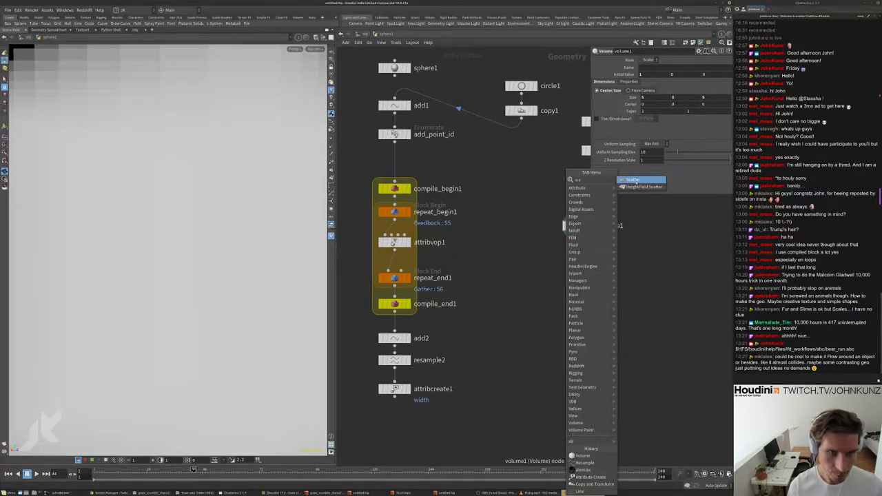
pyautogui.press('Escape')
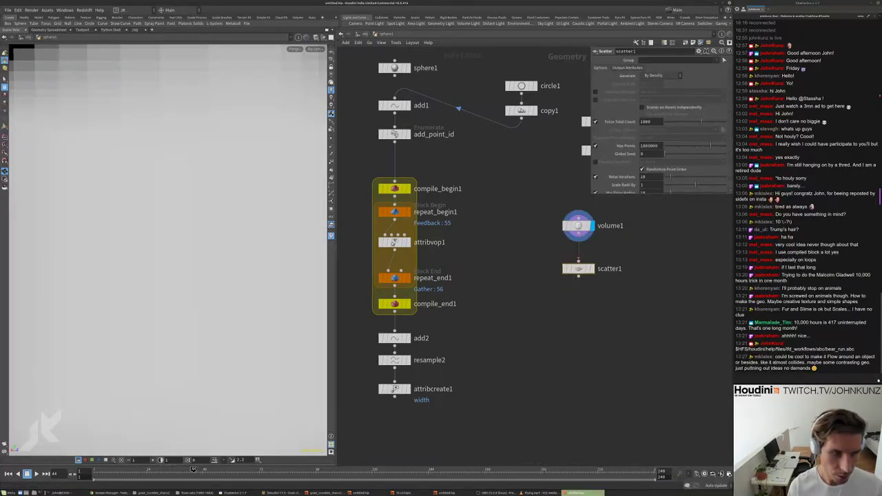
pyautogui.click(589, 268)
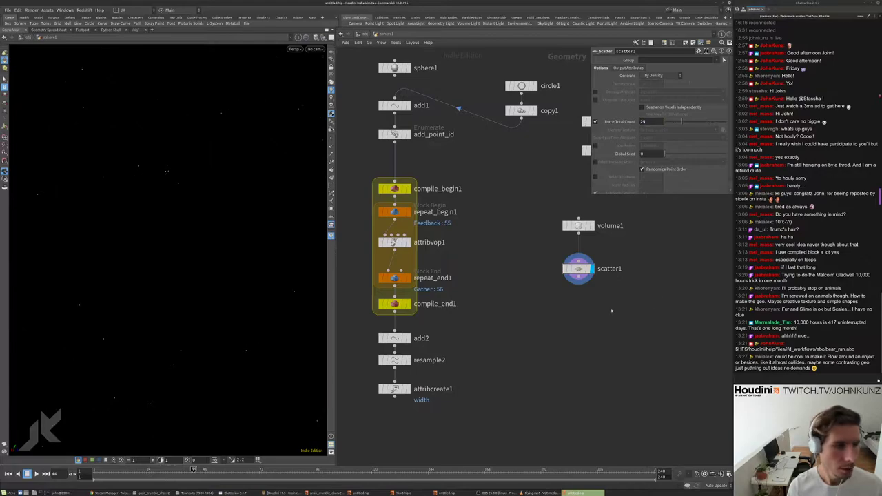
pyautogui.write('6')
pyautogui.press('Return')
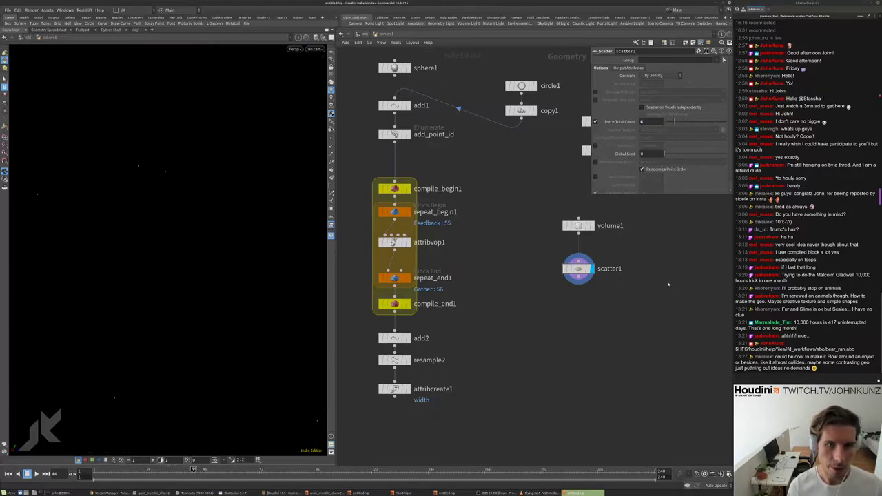
pyautogui.moveTo(608, 323); pyautogui.dragTo(611, 309, button='middle')
# - Add an Attribute Randomize node under scatter1 that randomizes pscale
pyautogui.press('Tab')
pyautogui.write('rand')
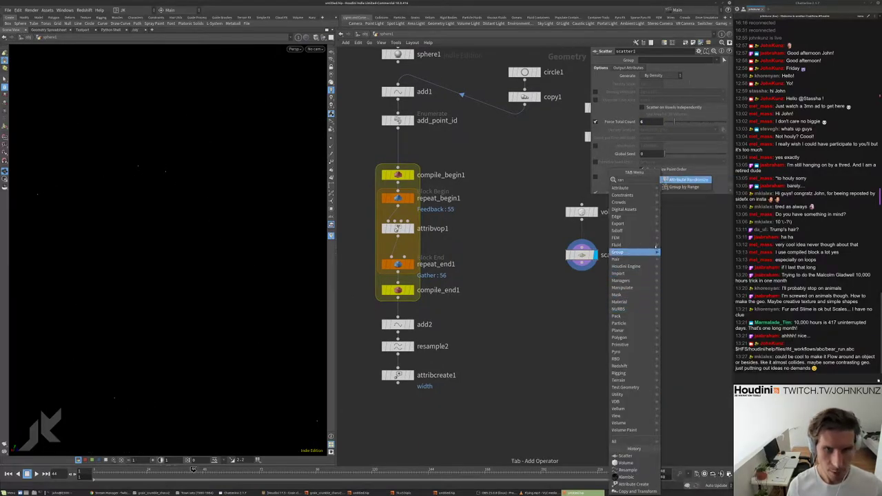
pyautogui.press('Return')
pyautogui.click(601, 290)
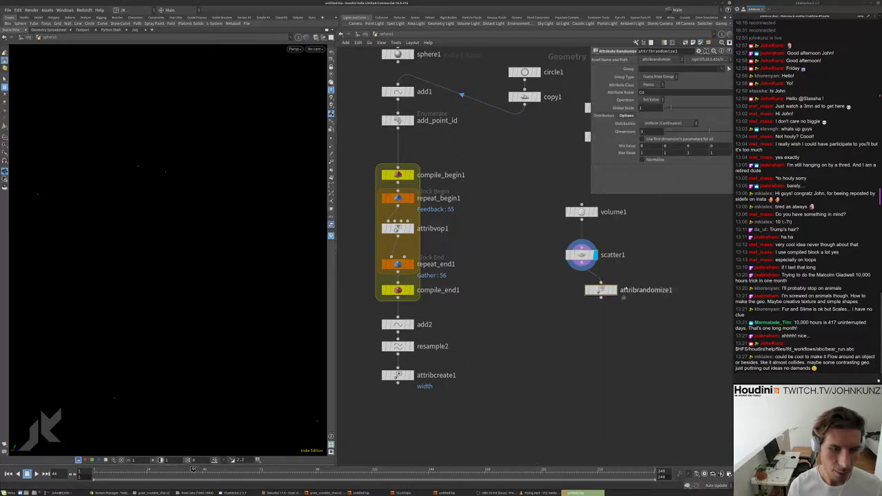
pyautogui.moveTo(601, 288); pyautogui.dragTo(583, 281)
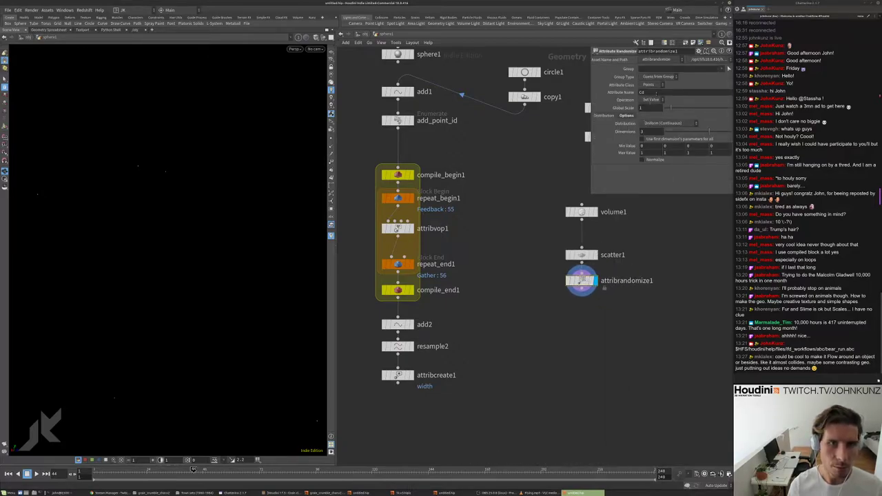
pyautogui.doubleClick(642, 91)
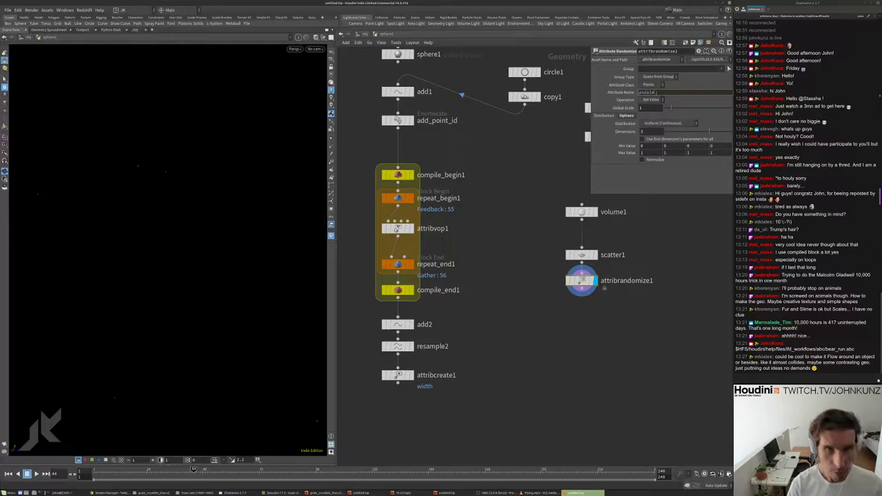
pyautogui.write('pscale')
pyautogui.press('Return')
# - Use a Custom Ramp distribution and fit the pscale values between 0.25 and 1
pyautogui.click(663, 123)
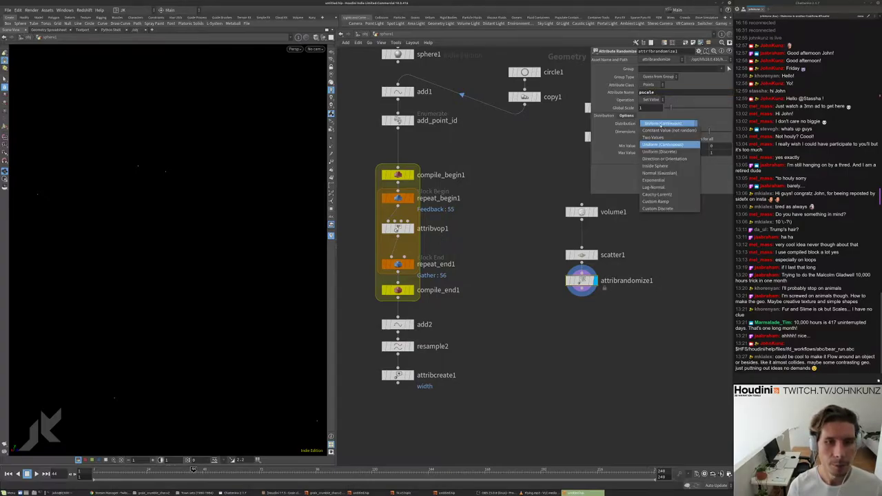
pyautogui.click(658, 201)
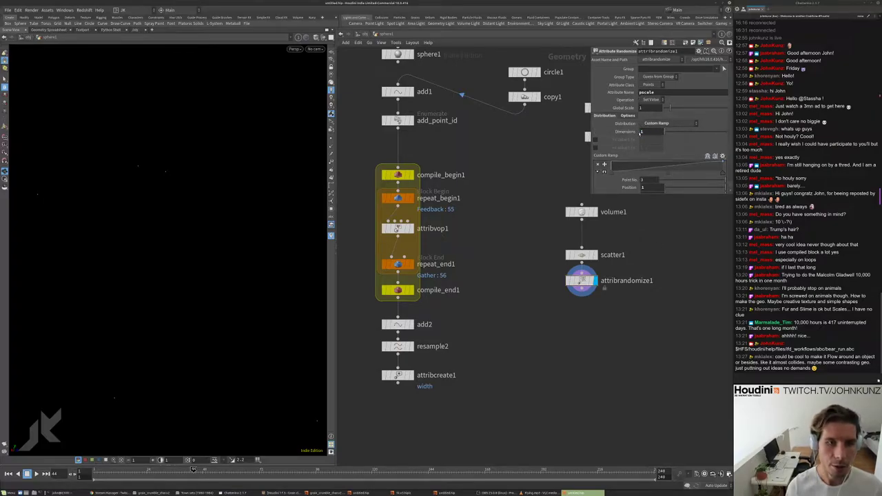
pyautogui.scroll(-1, 660, 128)
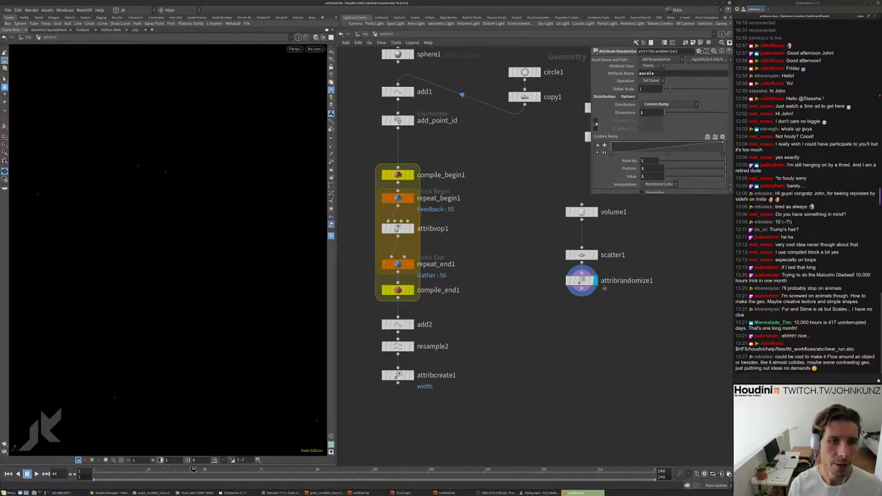
pyautogui.click(595, 120)
pyautogui.click(596, 128)
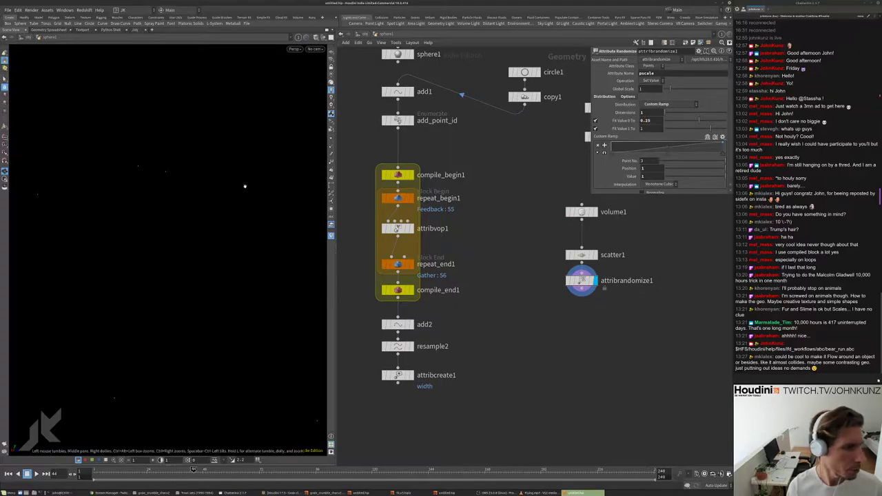
pyautogui.moveTo(532, 194); pyautogui.dragTo(525, 179, button='middle')
pyautogui.press('Tab')
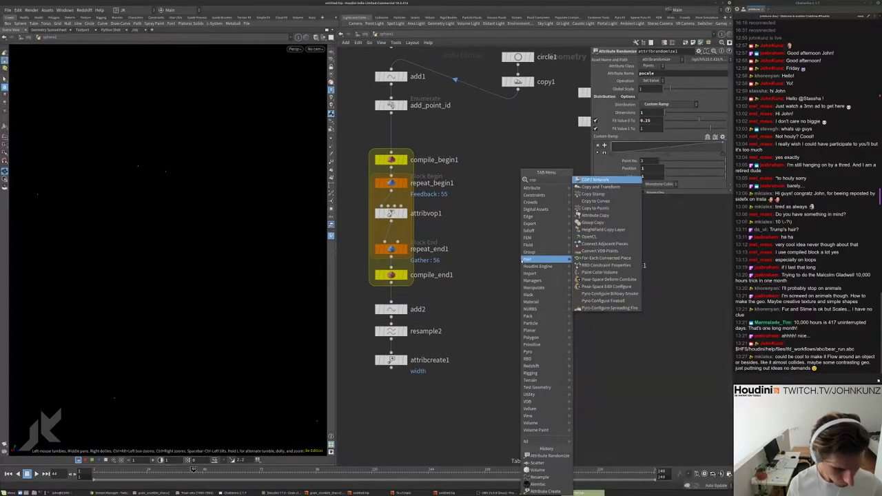
# - Copy a new sphere2 onto the scattered points with a Copy to Points node
pyautogui.click(599, 202)
pyautogui.click(605, 321)
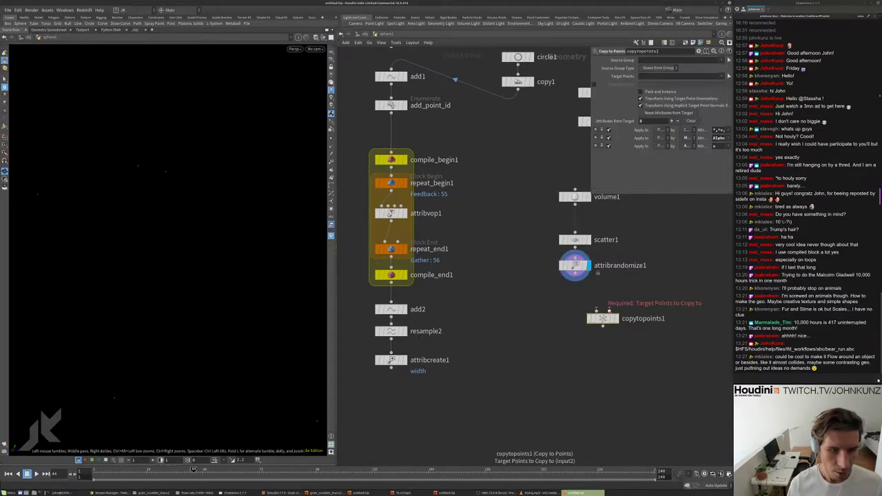
pyautogui.press('Tab')
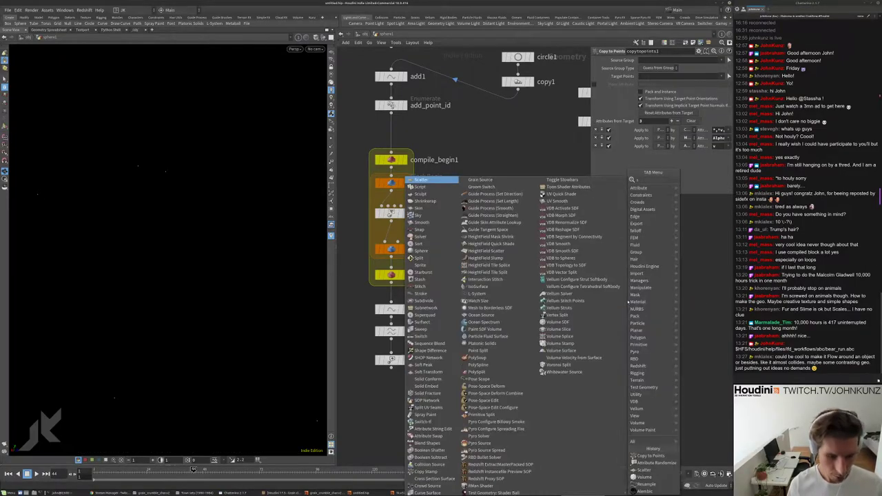
pyautogui.click(682, 181)
pyautogui.click(645, 275)
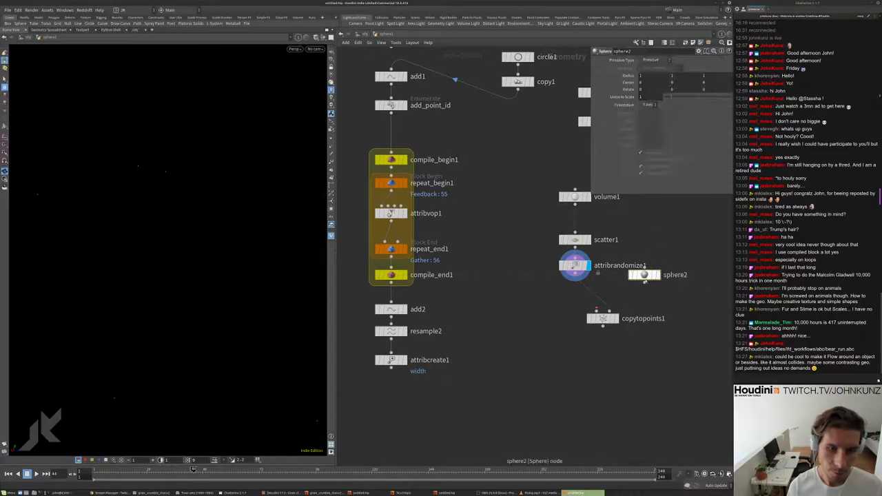
pyautogui.moveTo(644, 280); pyautogui.dragTo(597, 312)
pyautogui.click(615, 319)
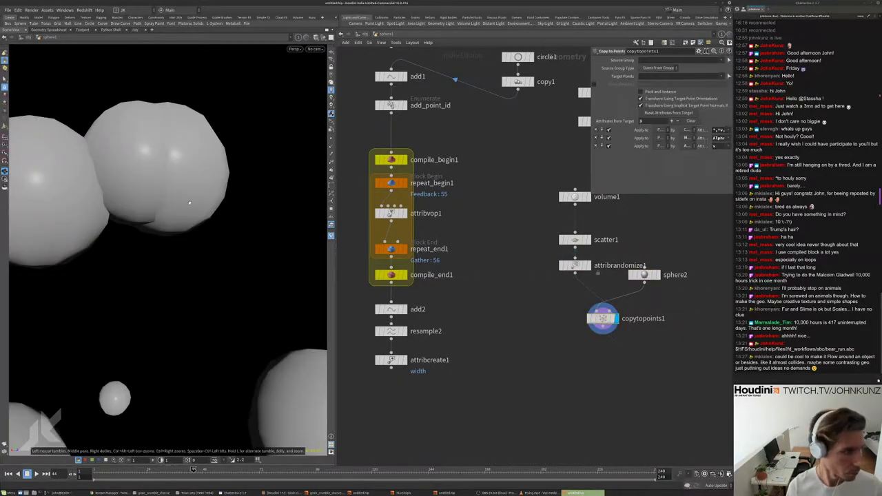
# - Display the curve strands again and orbit around the copied spheres
pyautogui.moveTo(508, 248); pyautogui.dragTo(506, 235, button='middle')
pyautogui.click(399, 345)
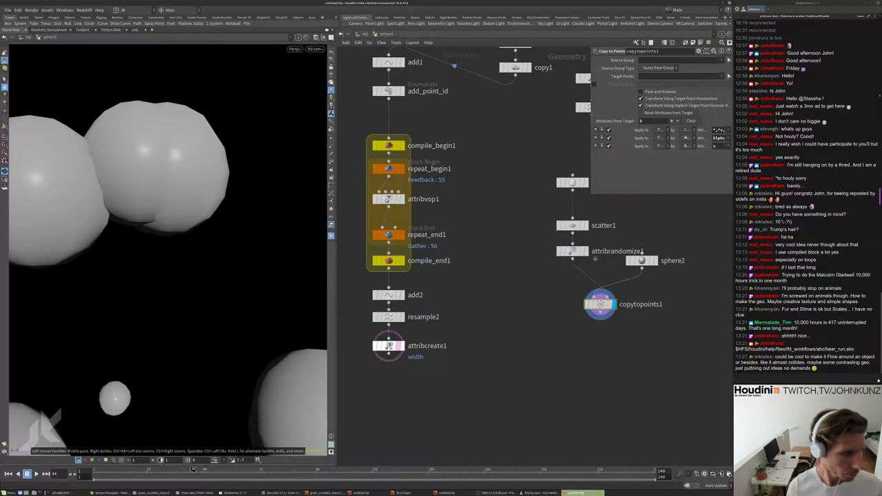
pyautogui.moveTo(235, 209); pyautogui.dragTo(179, 241)
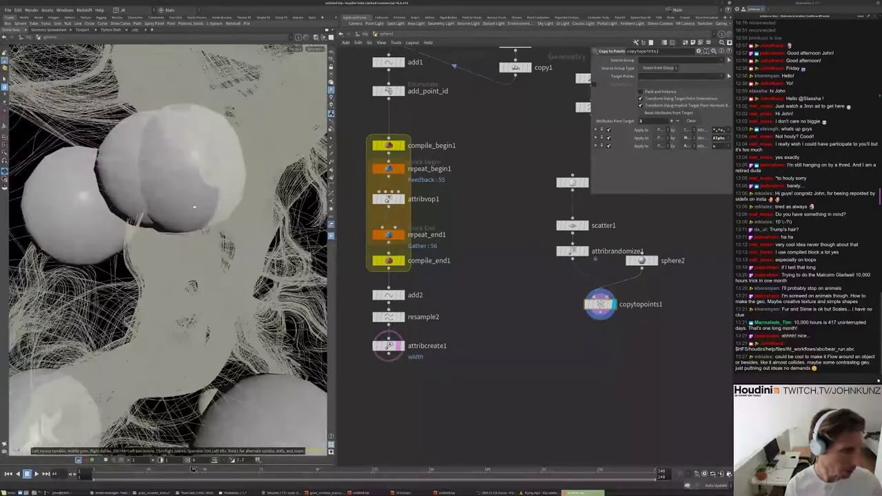
pyautogui.scroll(-5, 179, 241)
pyautogui.scroll(5, 140, 257)
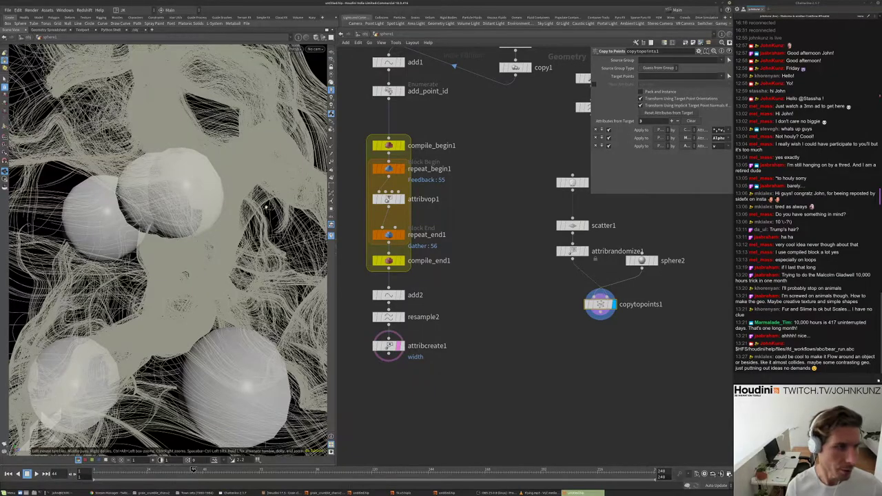
pyautogui.moveTo(173, 175); pyautogui.dragTo(149, 187)
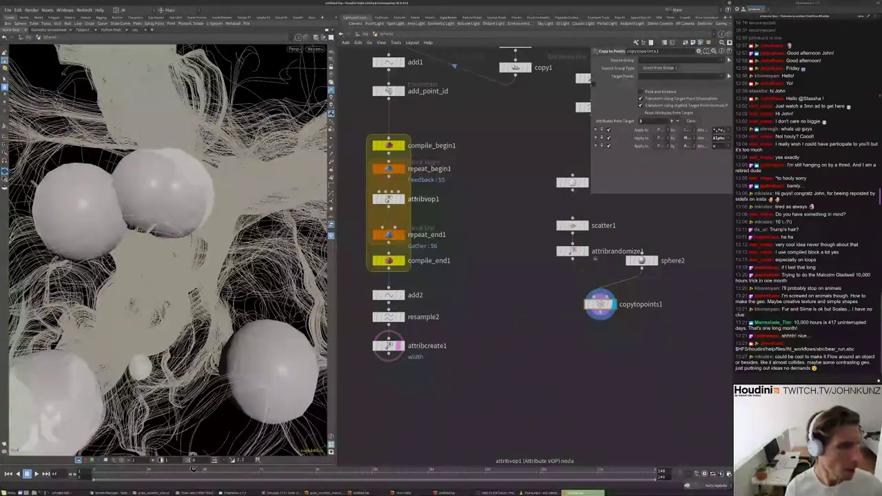
# - Inside attribvop1, try curlnoise1 with Original Perlin Noise, then settle on Analytic Perlin Noise
pyautogui.doubleClick(388, 199)
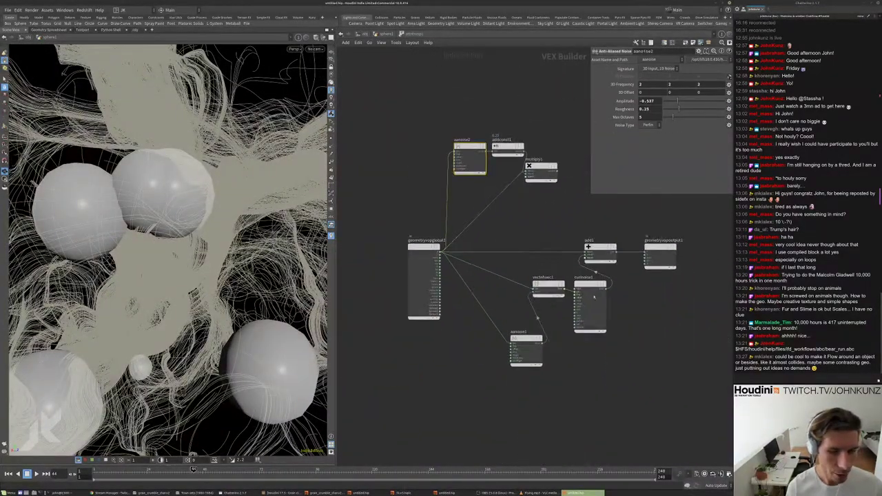
pyautogui.scroll(5, 579, 278)
pyautogui.click(578, 279)
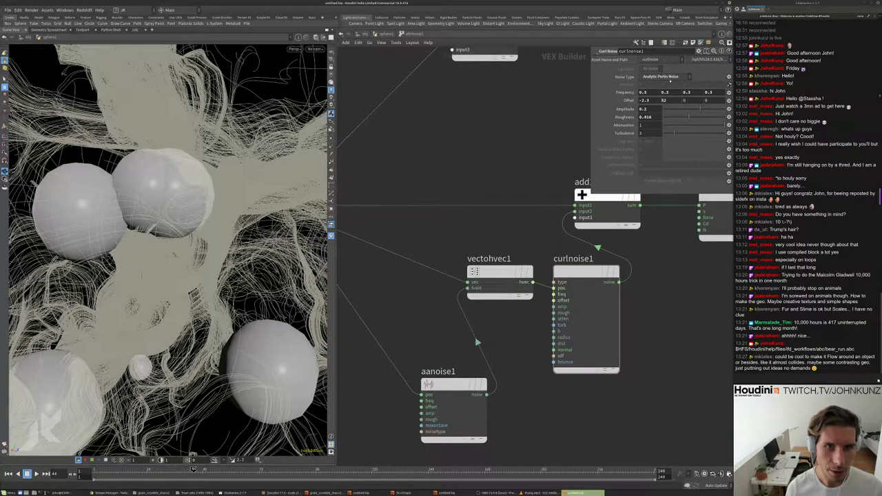
pyautogui.click(662, 78)
pyautogui.click(667, 90)
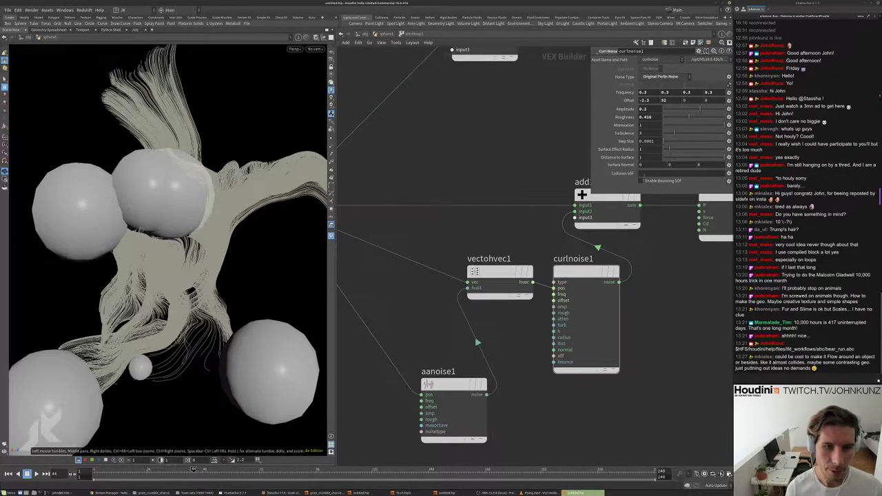
pyautogui.moveTo(216, 190)
pyautogui.mouseDown()
pyautogui.moveTo(238, 197)
pyautogui.moveTo(208, 201)
pyautogui.mouseUp()
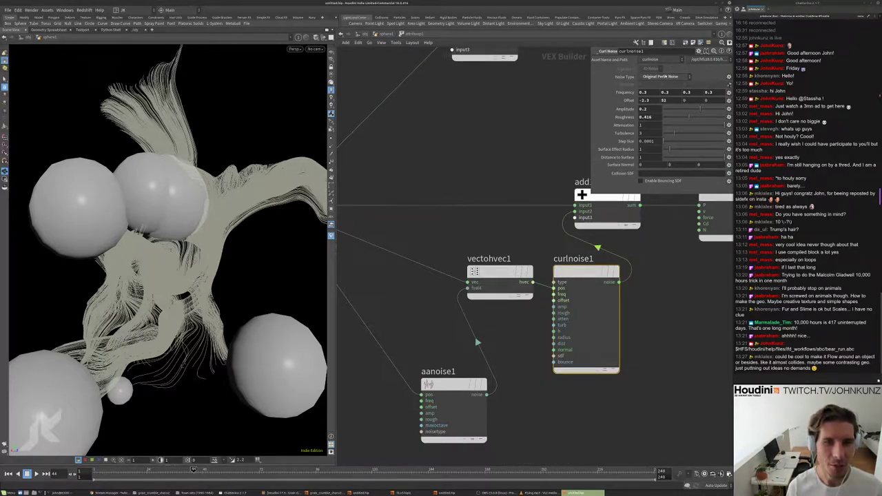
pyautogui.click(660, 77)
pyautogui.click(665, 121)
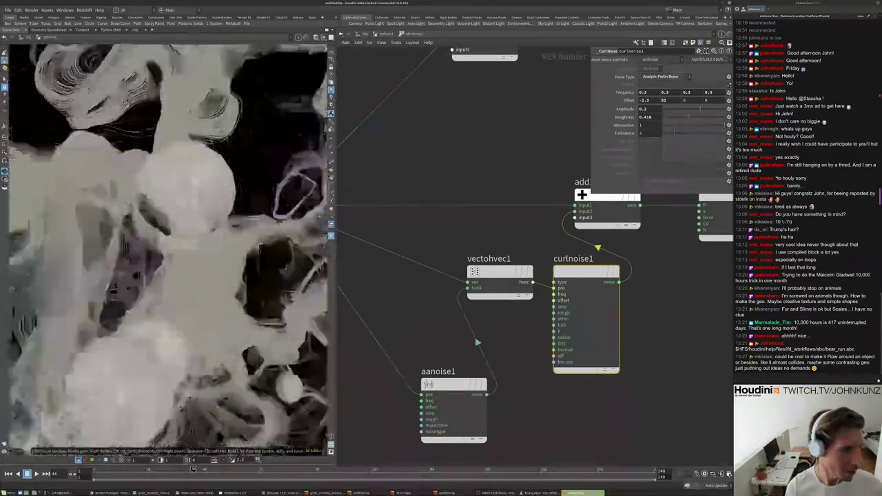
# - Back at geometry level, scrub scatter1's Global Seed and copy the parameter
pyautogui.press('u')
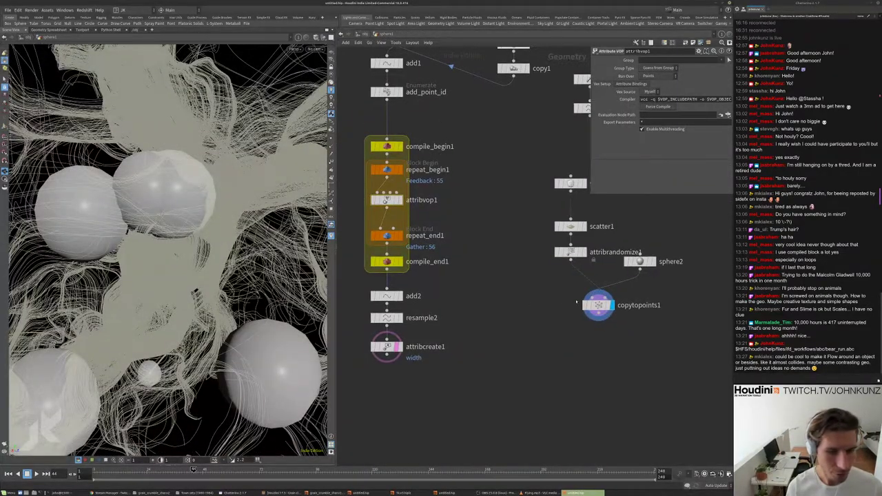
pyautogui.moveTo(608, 334)
pyautogui.mouseDown(button='middle')
pyautogui.moveTo(618, 310)
pyautogui.moveTo(606, 320)
pyautogui.mouseUp(button='middle')
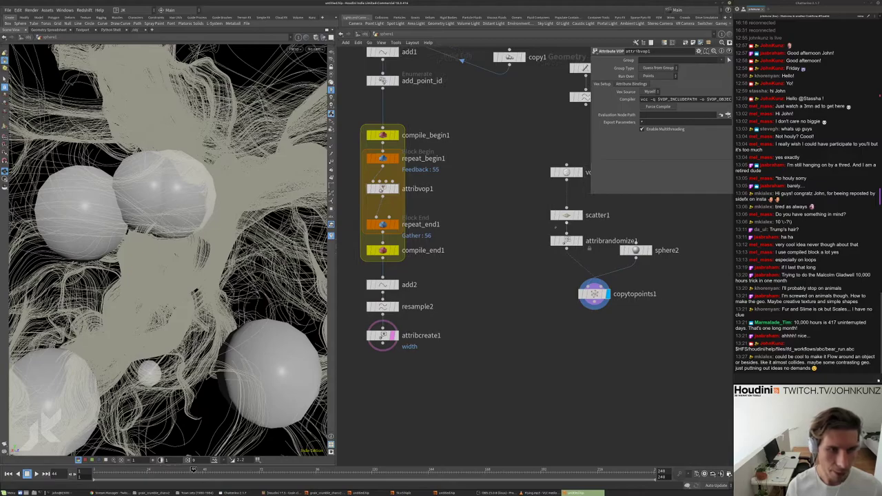
pyautogui.click(567, 215)
pyautogui.moveTo(687, 157); pyautogui.dragTo(690, 154)
pyautogui.moveTo(146, 248); pyautogui.dragTo(128, 258)
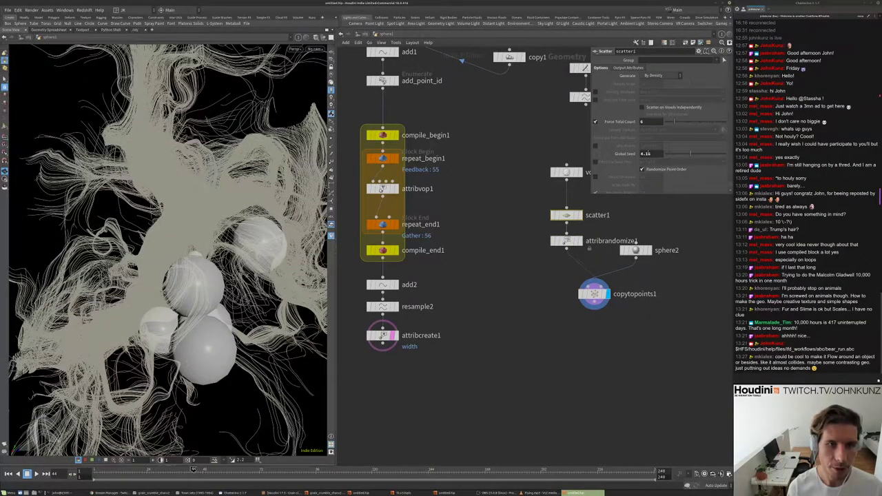
pyautogui.rightClick(648, 154)
pyautogui.click(657, 178)
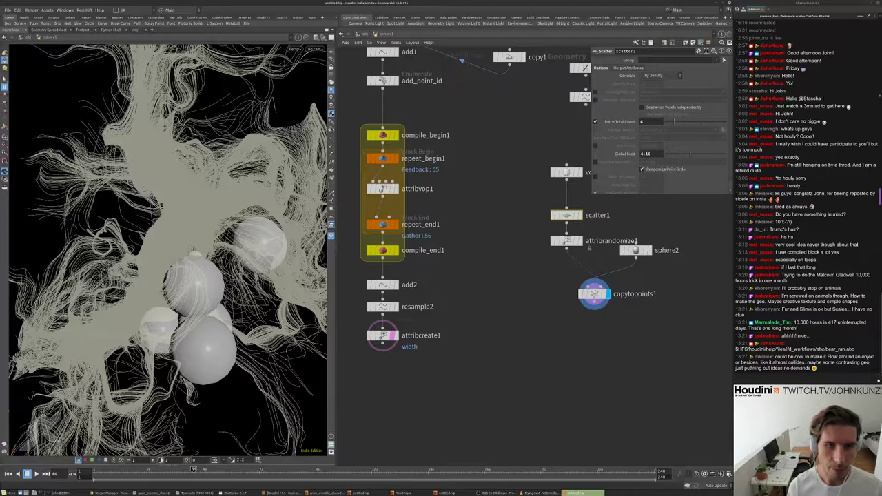
pyautogui.moveTo(690, 154); pyautogui.dragTo(703, 155)
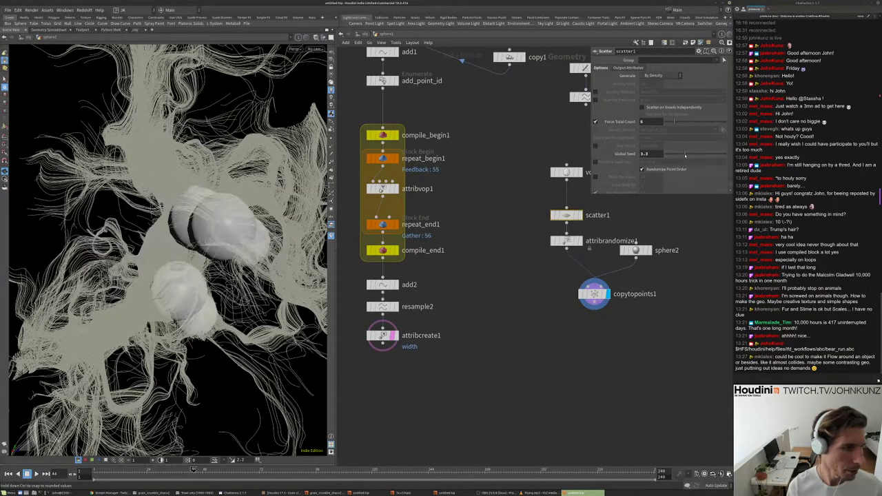
# - Paste a relative reference to scatter1's seed into attribrandomize1's Global Seed
pyautogui.click(566, 242)
pyautogui.click(626, 97)
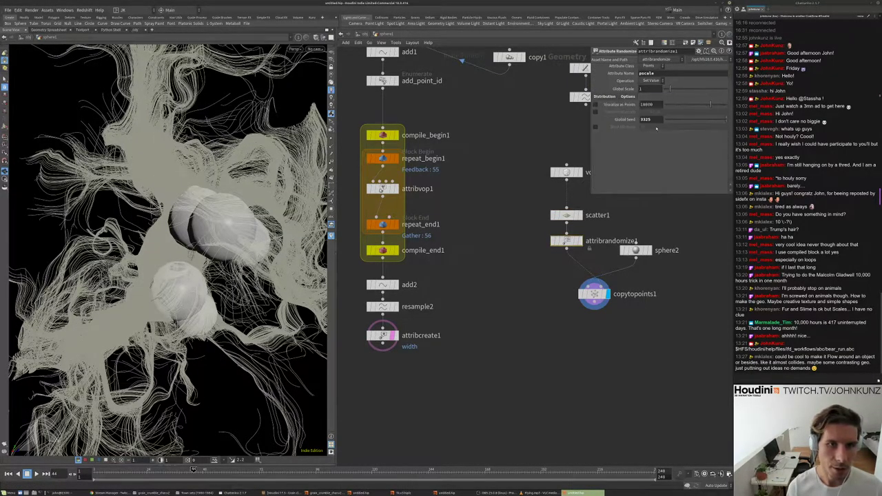
pyautogui.rightClick(649, 120)
pyautogui.click(679, 187)
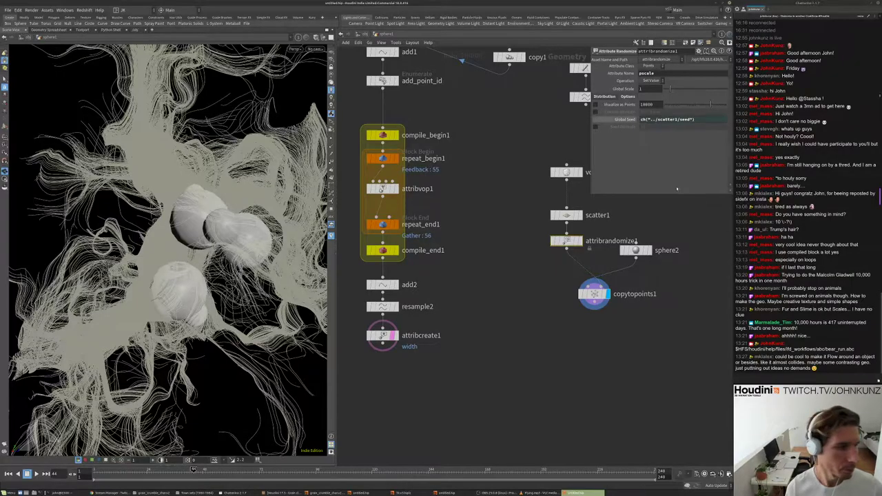
# - Scrub scatter1's seed through 3.8, 4.79 and 5.89, checking the linked randomize seed
pyautogui.click(566, 215)
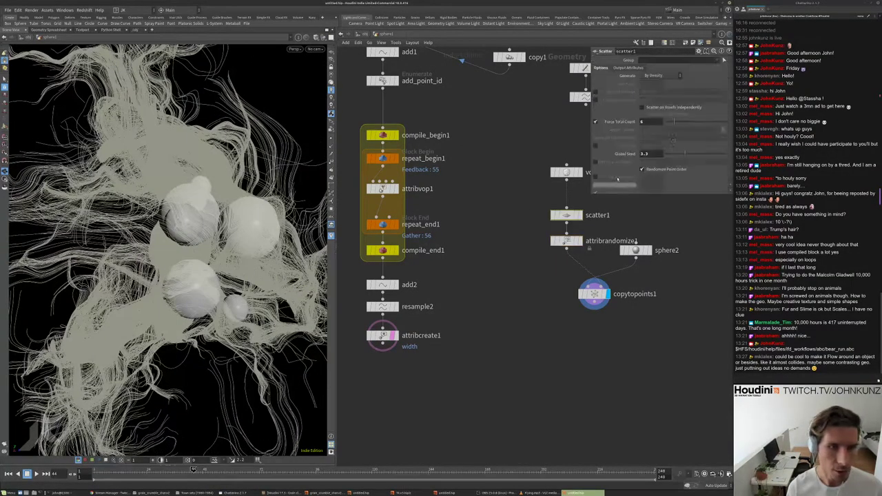
pyautogui.moveTo(684, 151); pyautogui.dragTo(689, 153)
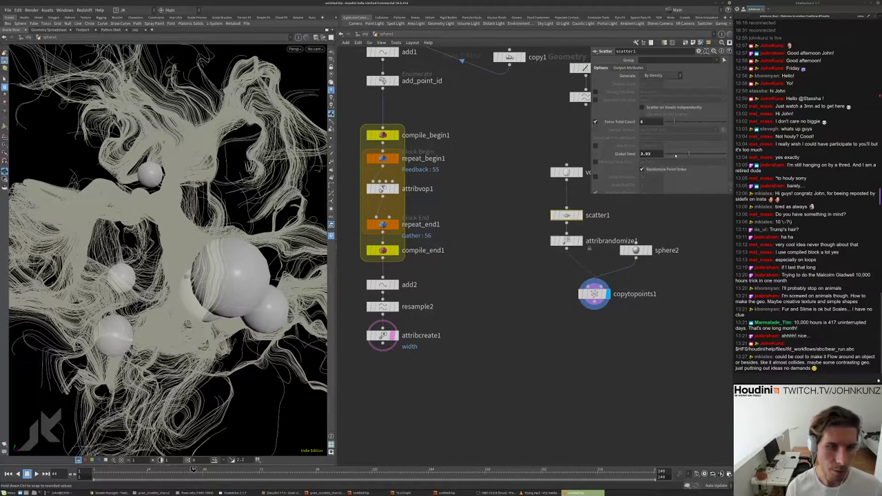
pyautogui.moveTo(676, 156); pyautogui.dragTo(695, 153)
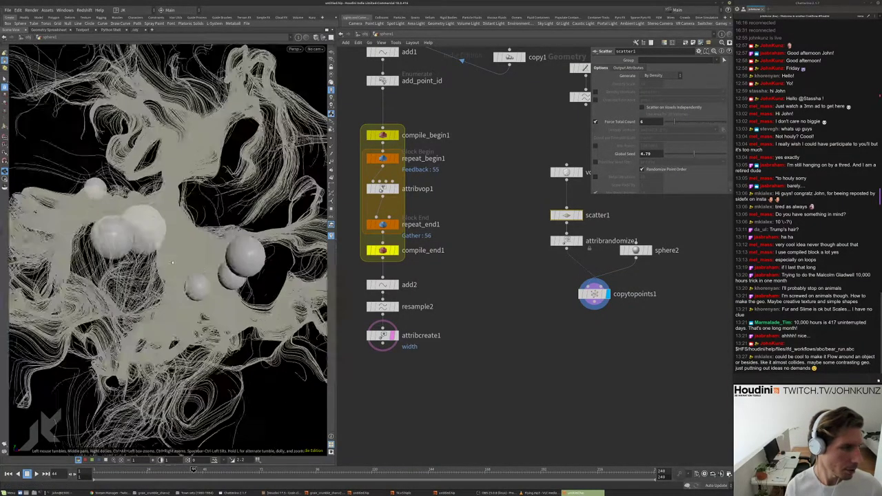
pyautogui.click(567, 241)
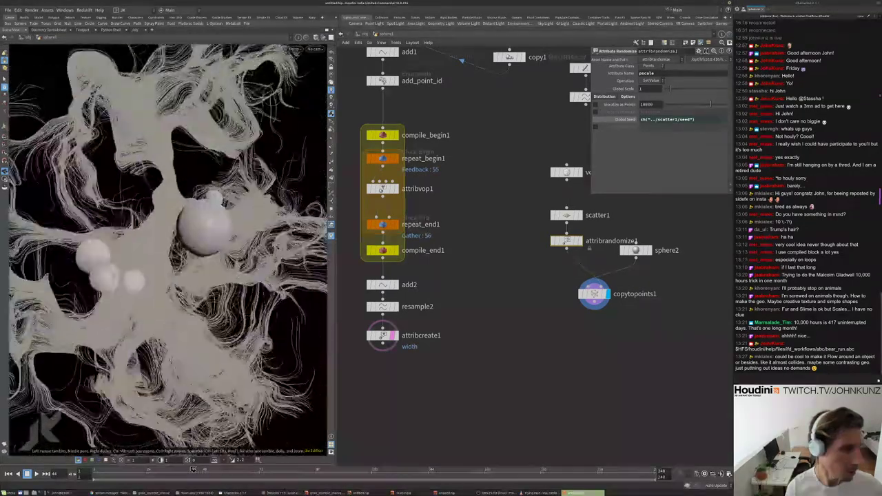
pyautogui.click(567, 215)
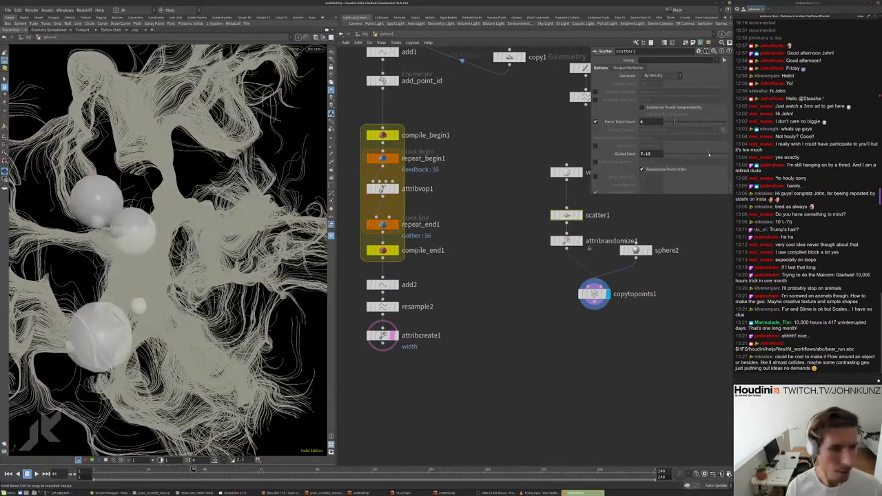
pyautogui.moveTo(709, 154); pyautogui.dragTo(702, 155)
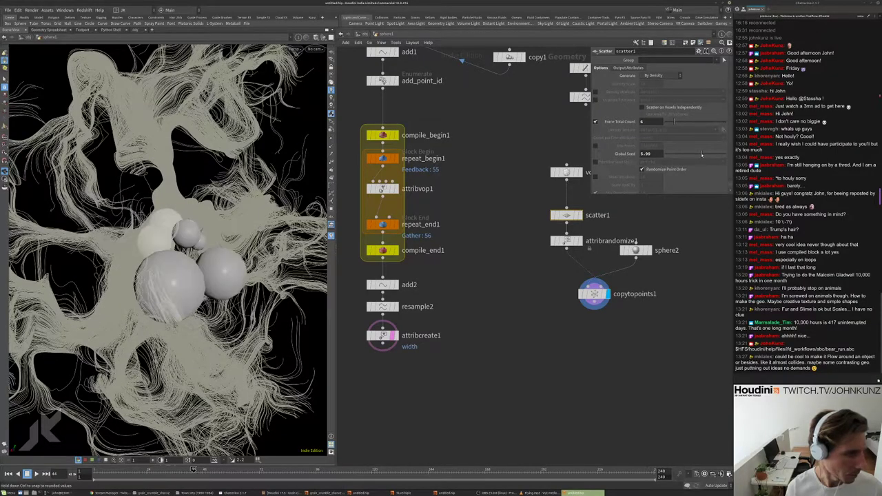
# - Lower scatter1's seed to 3.6 and then 2.17, inspecting the new sphere arrangement
pyautogui.moveTo(159, 262); pyautogui.dragTo(200, 262)
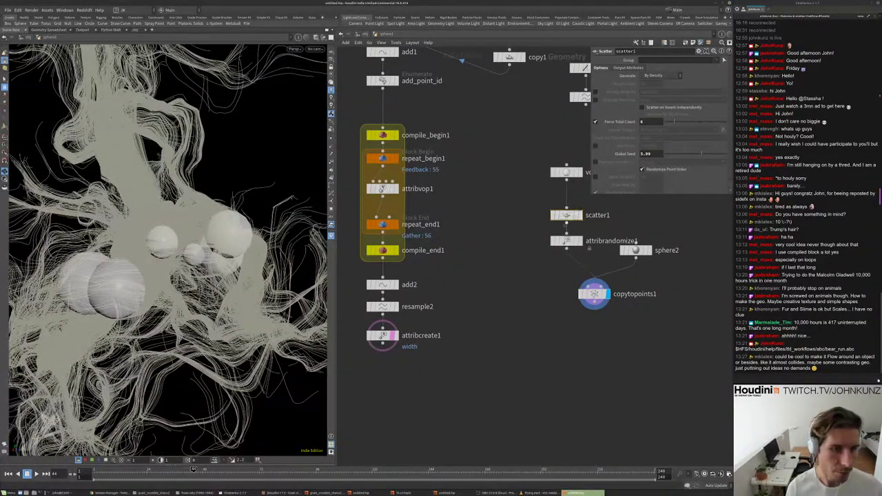
pyautogui.scroll(5, 222, 226)
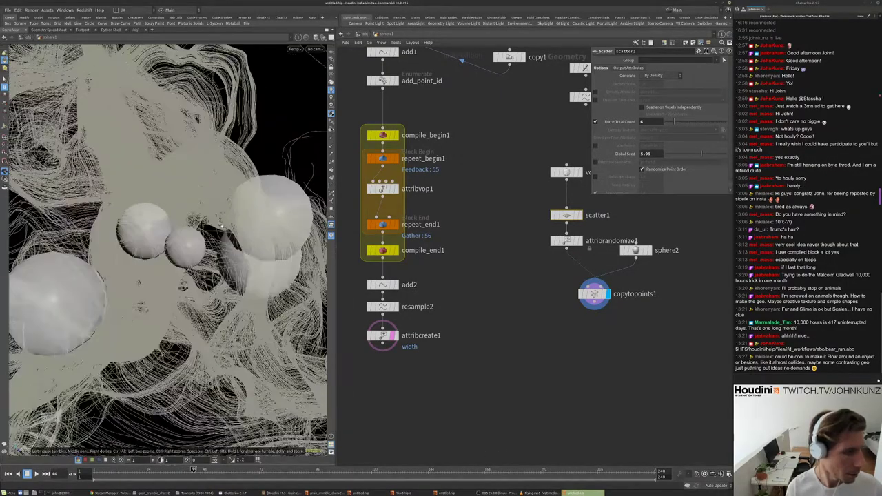
pyautogui.moveTo(222, 226); pyautogui.dragTo(98, 192)
pyautogui.moveTo(686, 154); pyautogui.dragTo(676, 155)
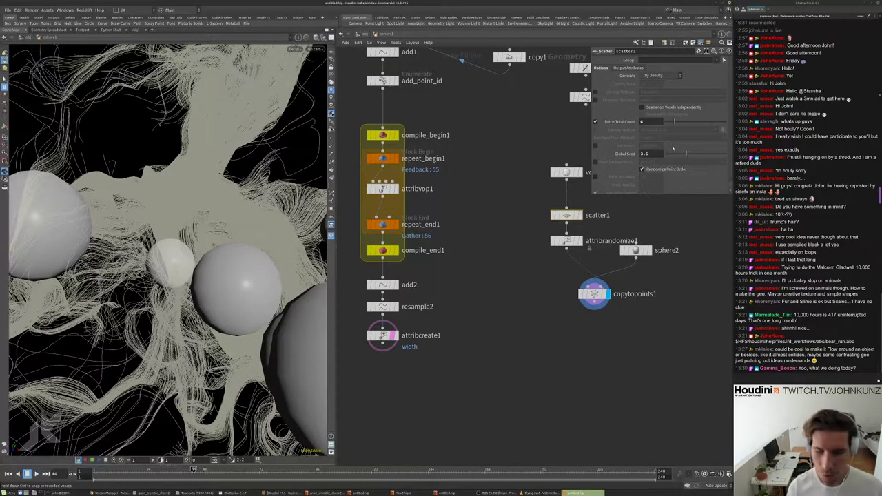
pyautogui.moveTo(172, 234); pyautogui.dragTo(293, 256)
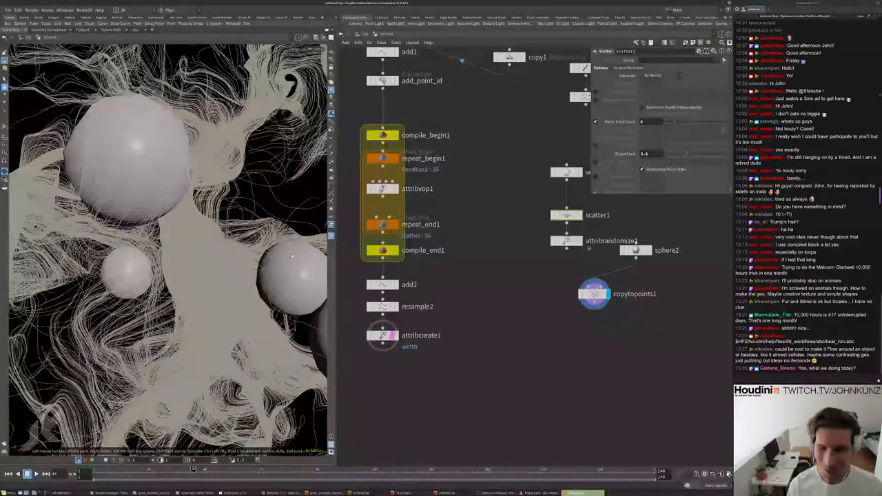
pyautogui.moveTo(678, 155); pyautogui.dragTo(670, 154)
pyautogui.moveTo(180, 234); pyautogui.dragTo(214, 263)
pyautogui.scroll(-5, 199, 259)
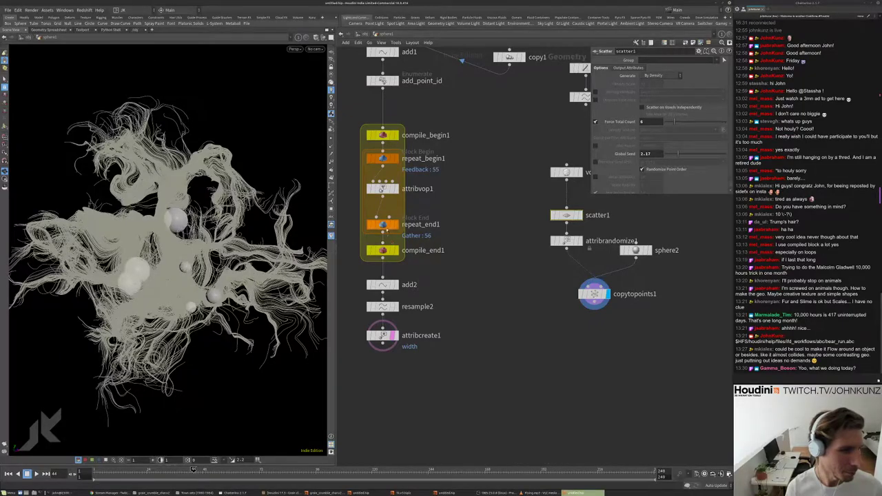
# - Set repeat_end1's Iterations to 275 and frame the resulting dense strand mass
pyautogui.click(383, 225)
pyautogui.write('275')
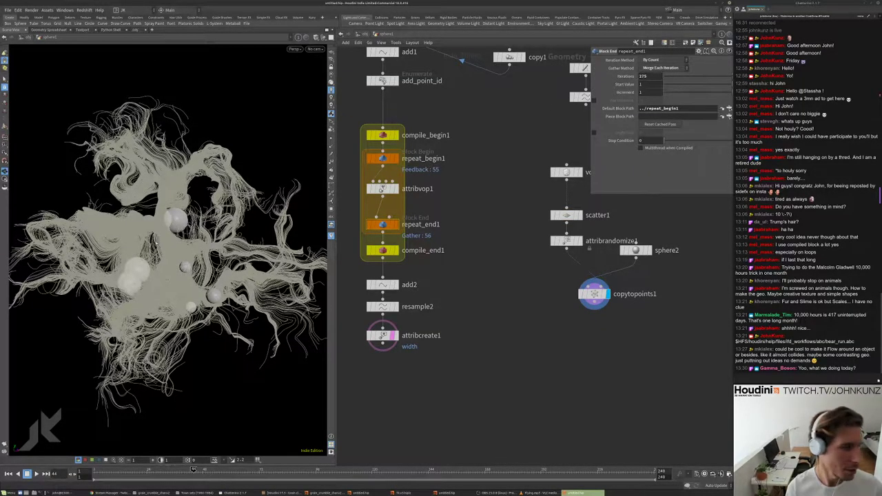
pyautogui.press('Return')
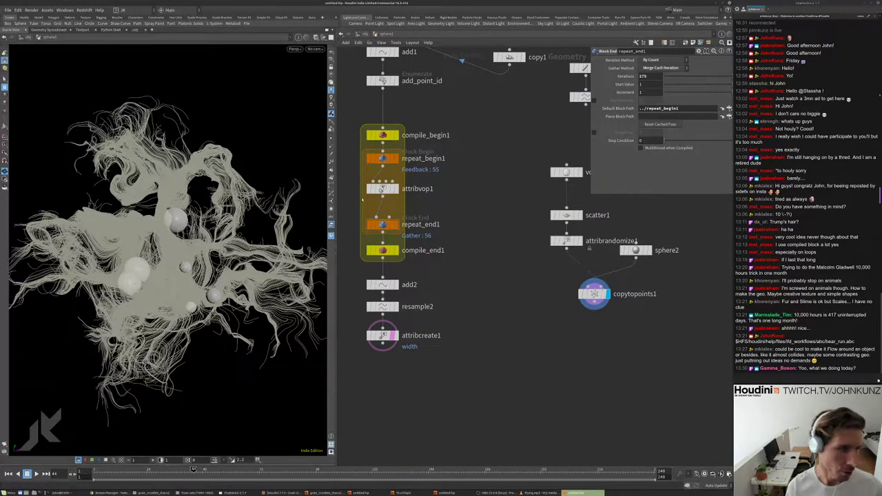
pyautogui.scroll(-5, 204, 178)
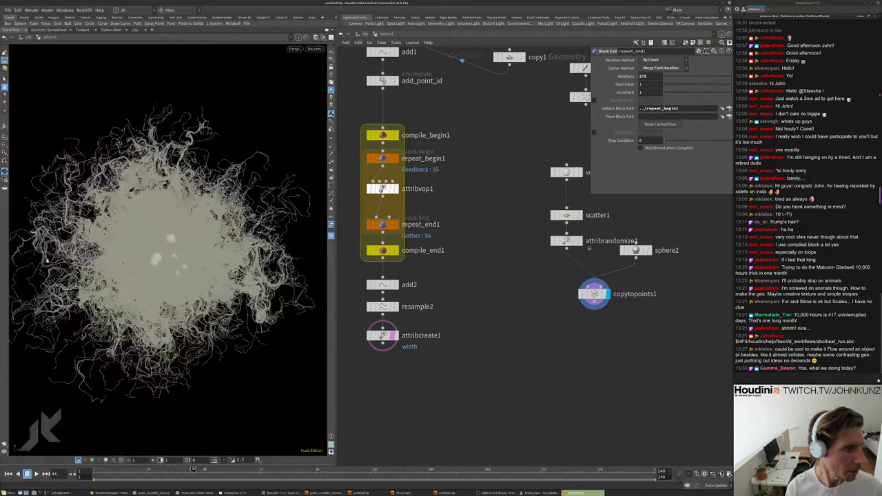
pyautogui.scroll(7, 316, 198)
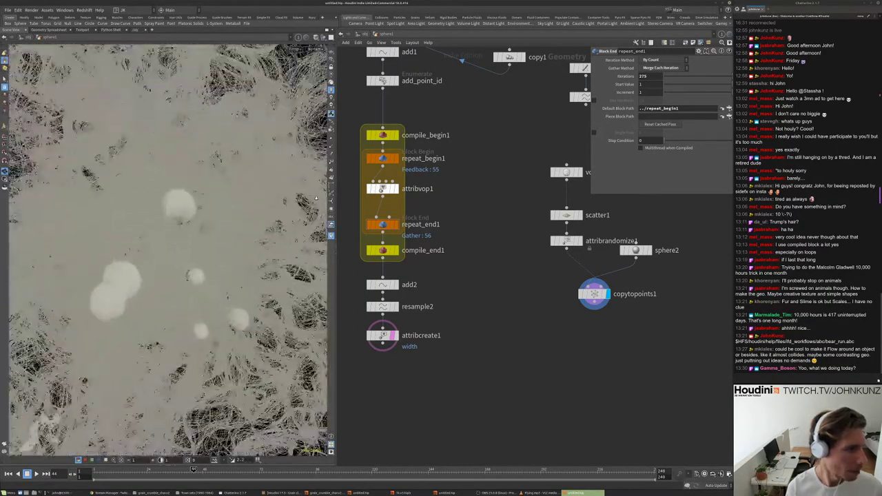
pyautogui.scroll(8, 316, 198)
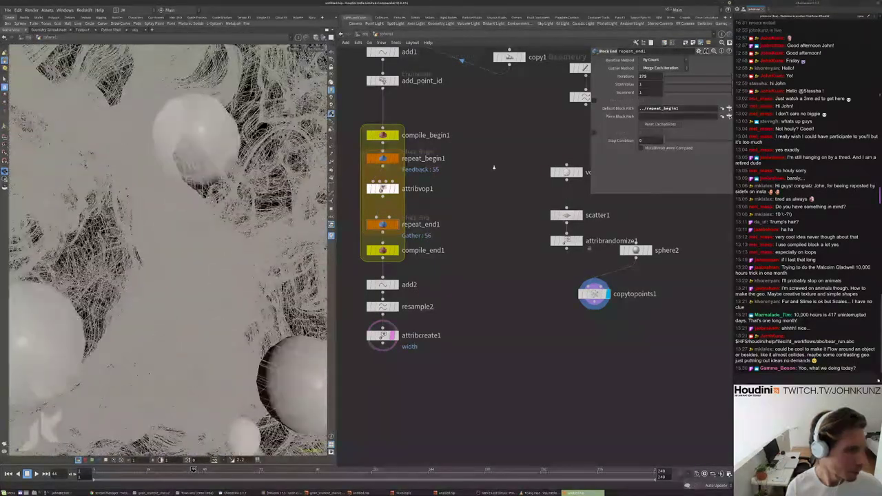
pyautogui.scroll(2, 316, 198)
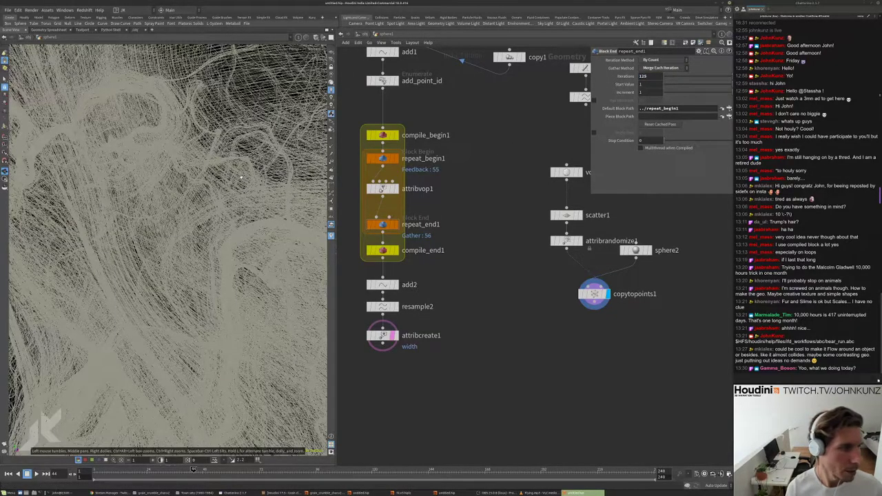
pyautogui.moveTo(244, 181); pyautogui.dragTo(79, 265)
pyautogui.press('h')
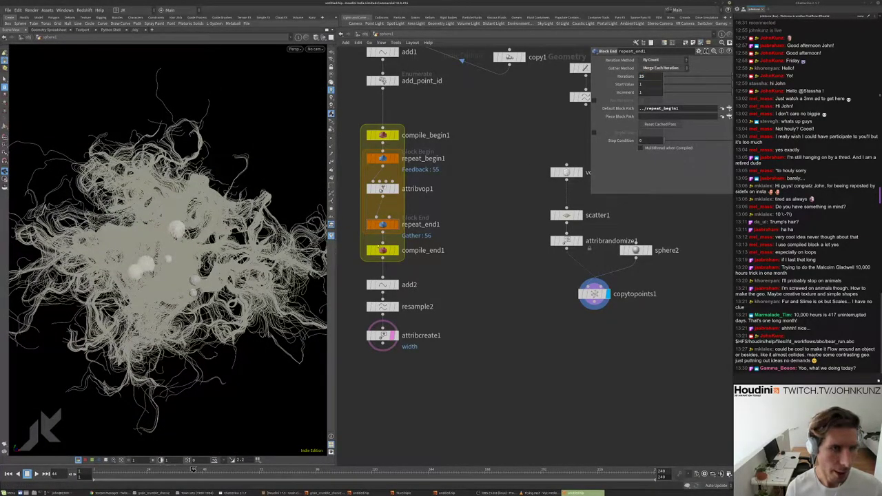
pyautogui.scroll(5, 272, 233)
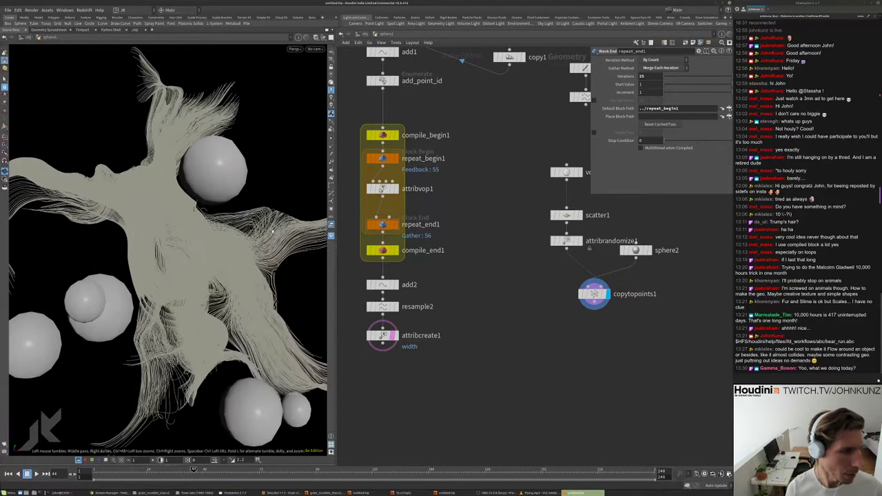
pyautogui.click(401, 81)
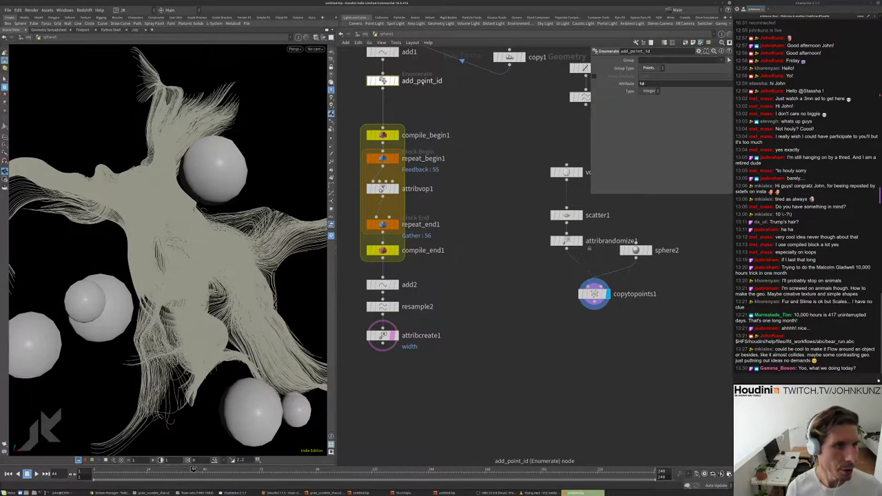
# - Reduce the volume1 Size from 5 to 2
pyautogui.moveTo(173, 241); pyautogui.dragTo(235, 231)
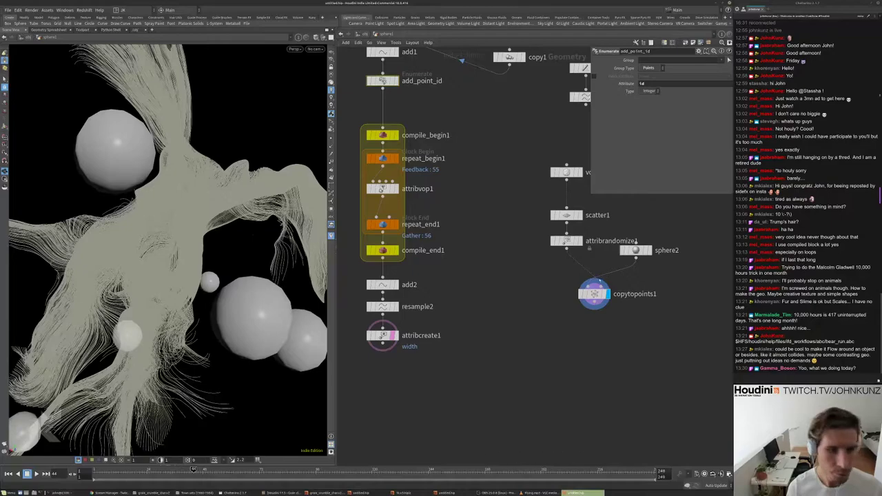
pyautogui.click(566, 172)
pyautogui.middleClick(636, 95)
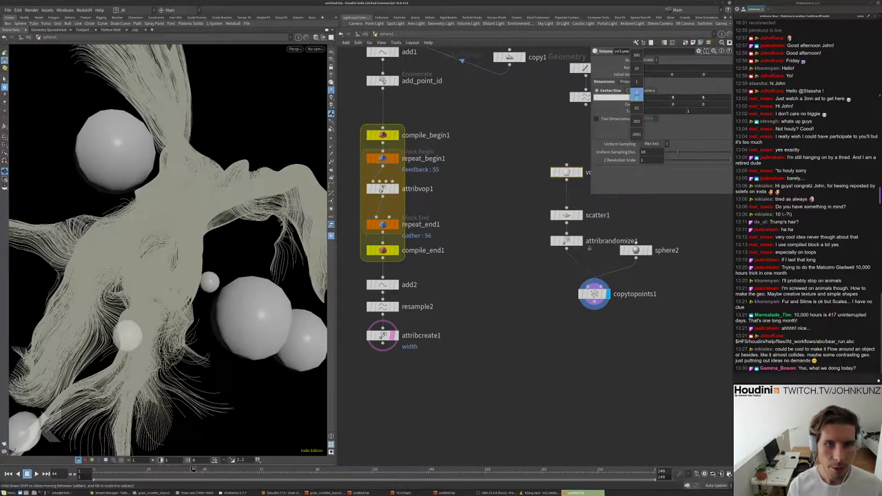
pyautogui.moveTo(637, 95); pyautogui.dragTo(620, 81, button='middle')
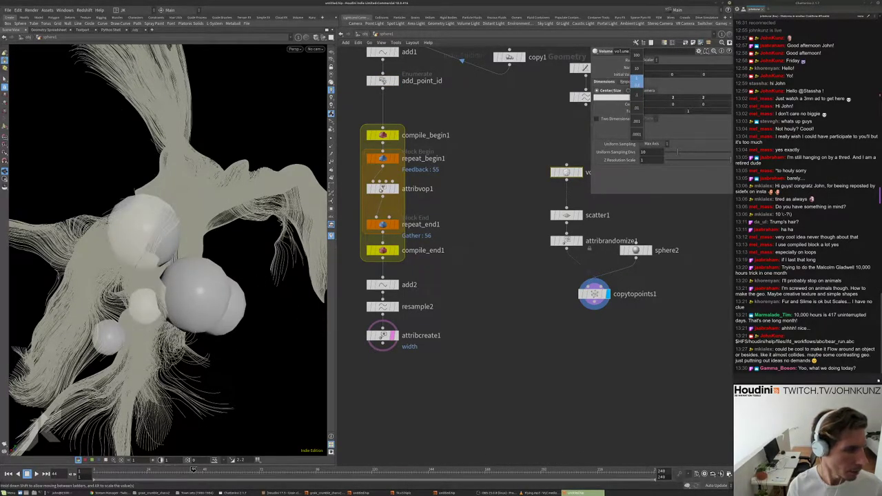
# - Change the scatter1 Global Seed from 2.17 to 5.32 to reshuffle the copied spheres
pyautogui.moveTo(258, 257); pyautogui.dragTo(89, 264)
pyautogui.scroll(6, 251, 251)
pyautogui.scroll(-5, 251, 251)
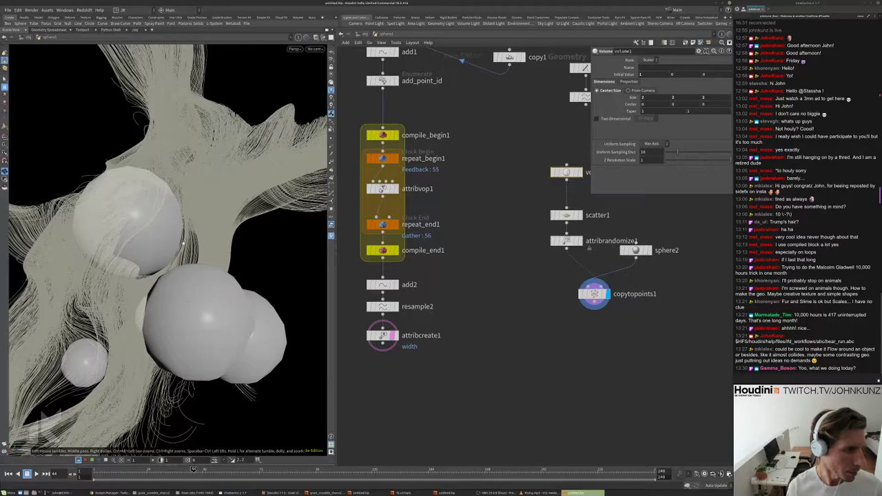
pyautogui.moveTo(190, 248); pyautogui.dragTo(58, 417)
pyautogui.click(567, 215)
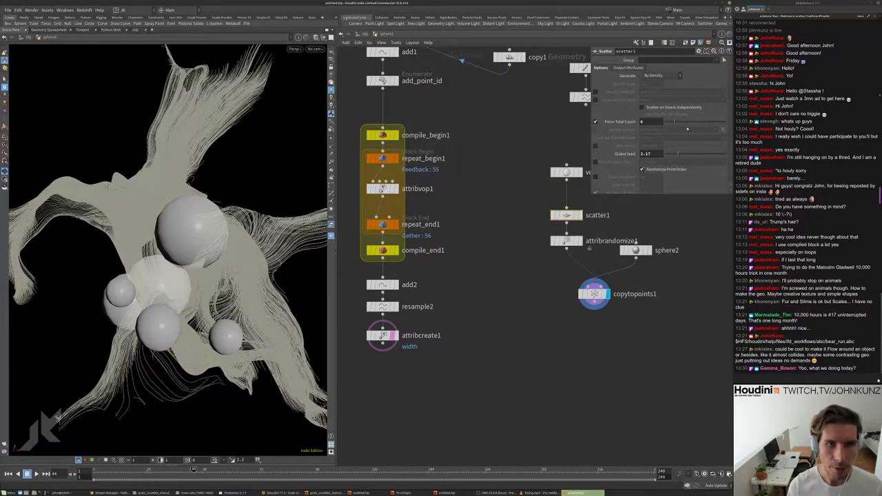
pyautogui.moveTo(691, 153); pyautogui.dragTo(698, 153)
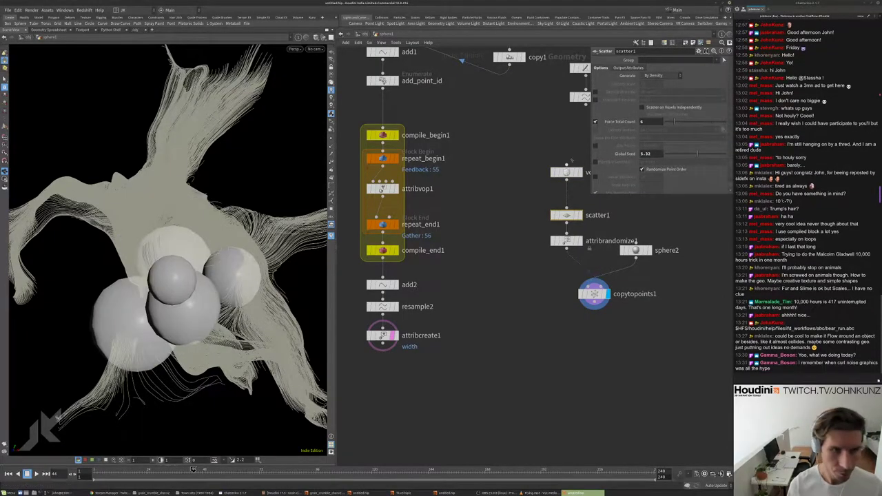
pyautogui.click(567, 173)
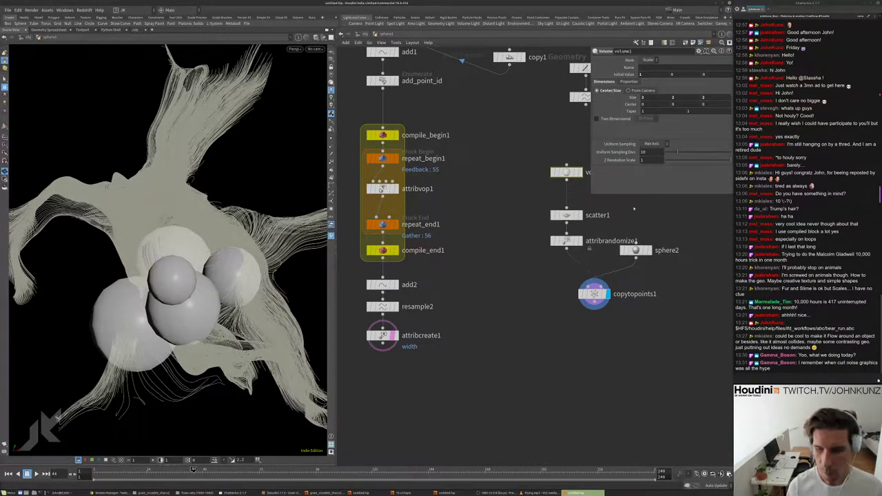
pyautogui.moveTo(569, 191); pyautogui.dragTo(497, 212, button='middle')
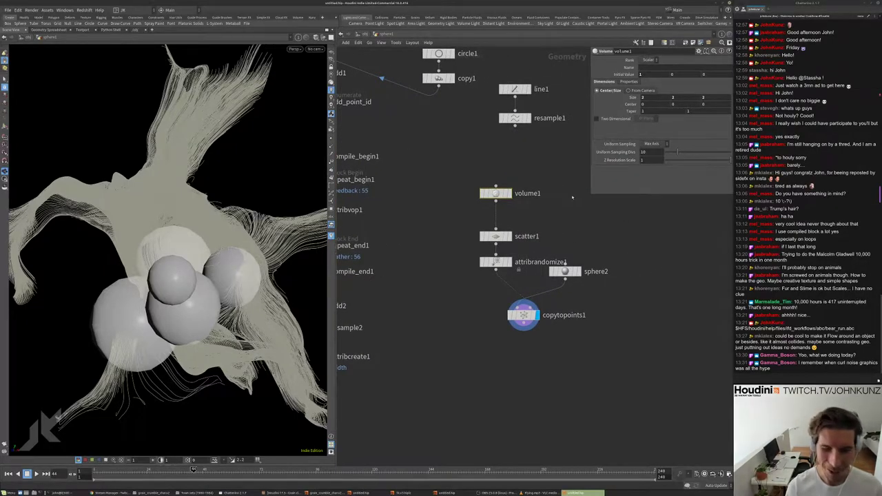
# - Enlarge the volume1 Size from 2 to 3 so the copied spheres grow
pyautogui.moveTo(615, 98); pyautogui.dragTo(631, 97, button='middle')
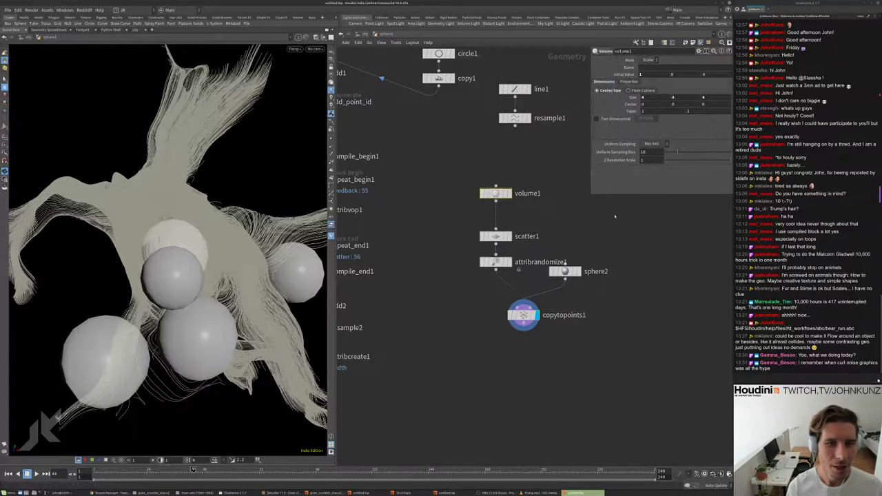
pyautogui.moveTo(199, 255); pyautogui.dragTo(173, 252)
pyautogui.moveTo(172, 251); pyautogui.dragTo(170, 251, button='right')
pyautogui.moveTo(171, 250); pyautogui.dragTo(220, 221)
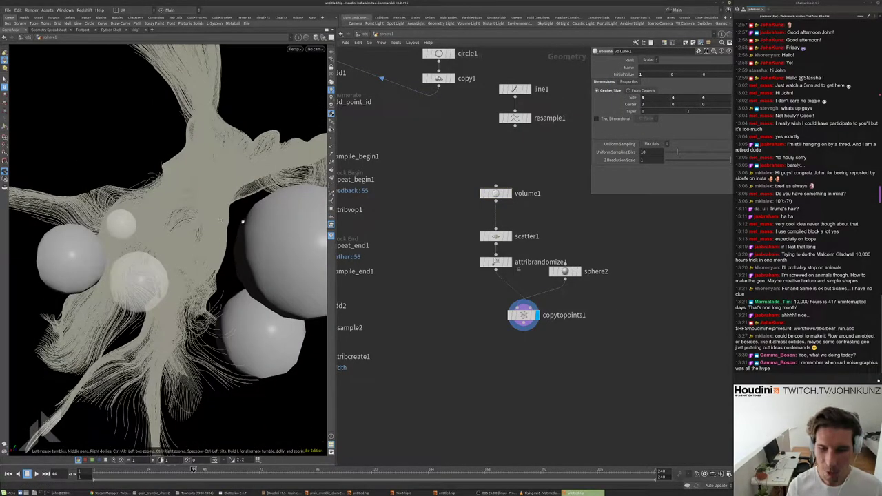
pyautogui.moveTo(633, 97)
pyautogui.mouseDown(button='middle')
pyautogui.moveTo(634, 83)
pyautogui.moveTo(651, 84)
pyautogui.moveTo(638, 84)
pyautogui.mouseUp(button='middle')
pyautogui.moveTo(177, 198); pyautogui.dragTo(97, 257)
# - Reposition copytopoints1 and sphere2 in the network
pyautogui.moveTo(150, 257); pyautogui.dragTo(255, 162)
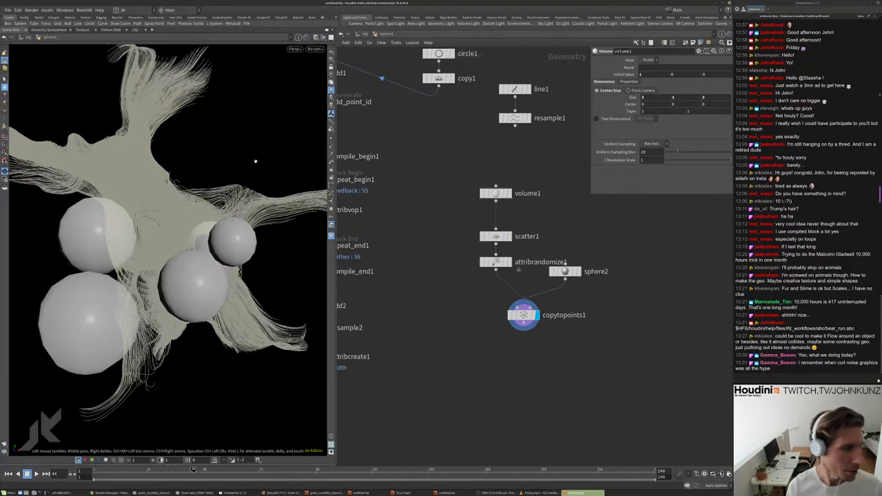
pyautogui.moveTo(590, 379); pyautogui.dragTo(615, 367, button='middle')
pyautogui.scroll(-3, 615, 367)
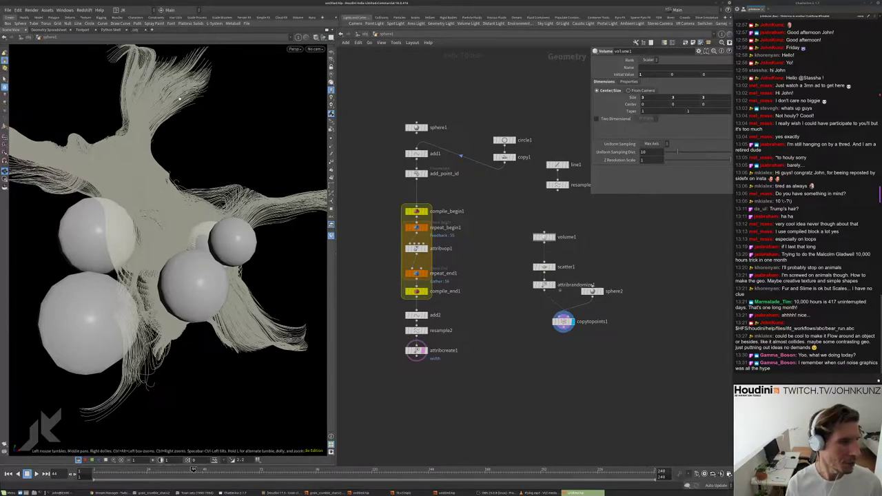
pyautogui.moveTo(218, 189); pyautogui.dragTo(179, 200)
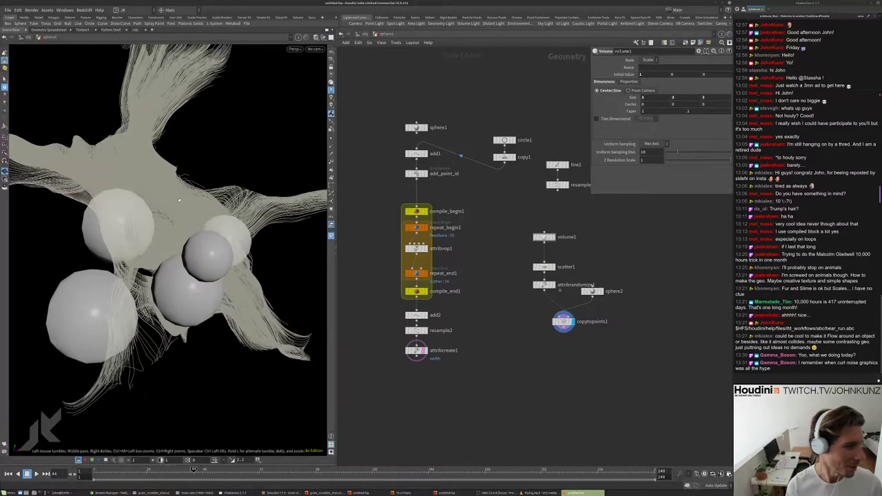
pyautogui.scroll(5, 178, 206)
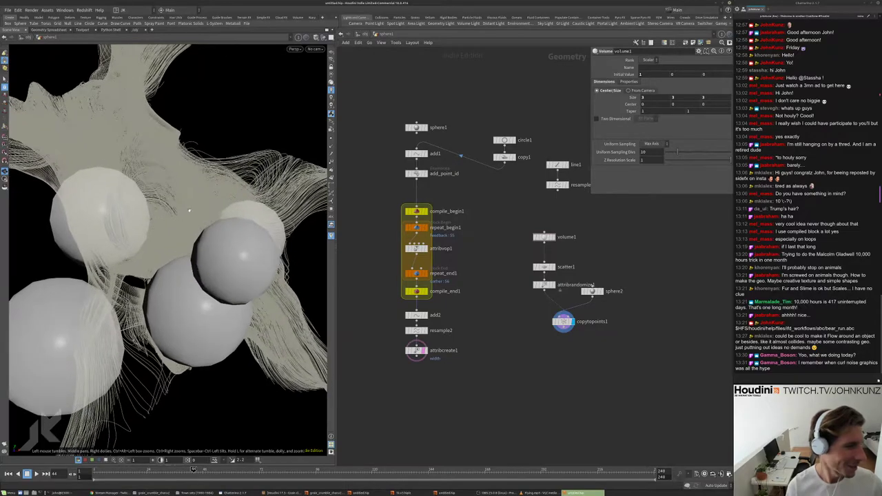
pyautogui.scroll(2, 173, 211)
pyautogui.scroll(2, 585, 298)
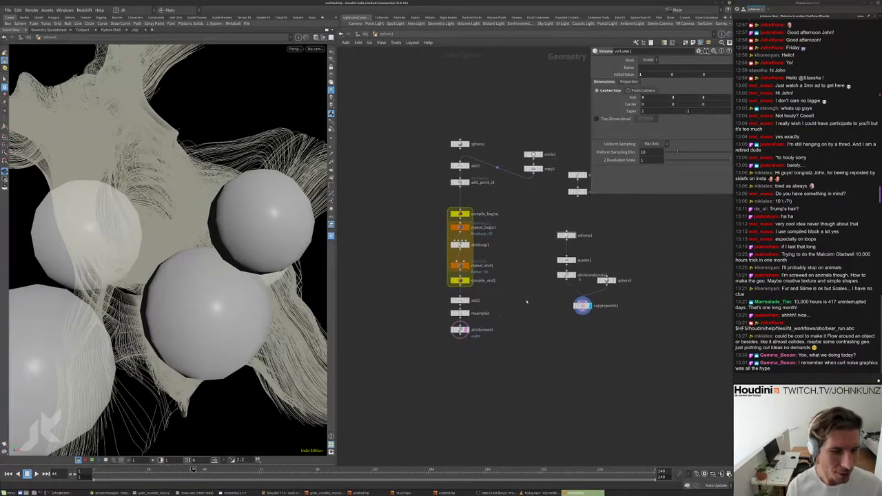
pyautogui.moveTo(585, 300); pyautogui.dragTo(558, 304)
pyautogui.moveTo(631, 277); pyautogui.dragTo(618, 293)
# - Add a VDB from Particles node below attribrandomize1 and display its output
pyautogui.press('Tab')
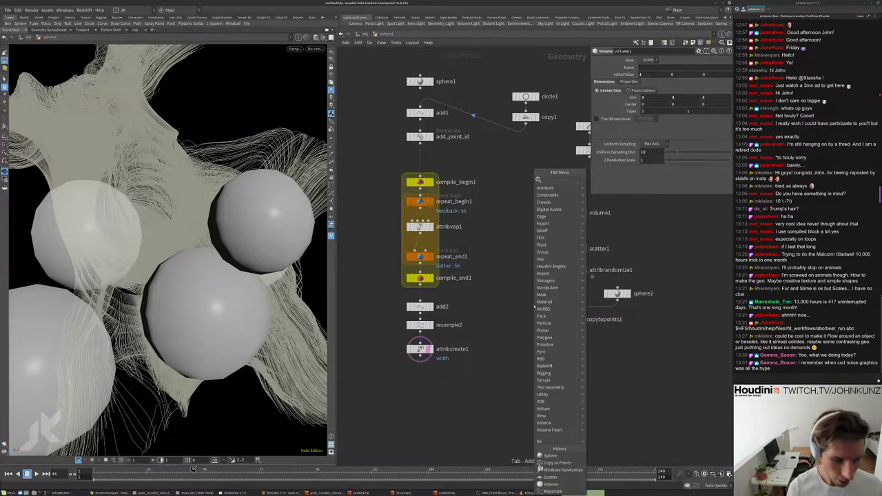
pyautogui.write('vdb')
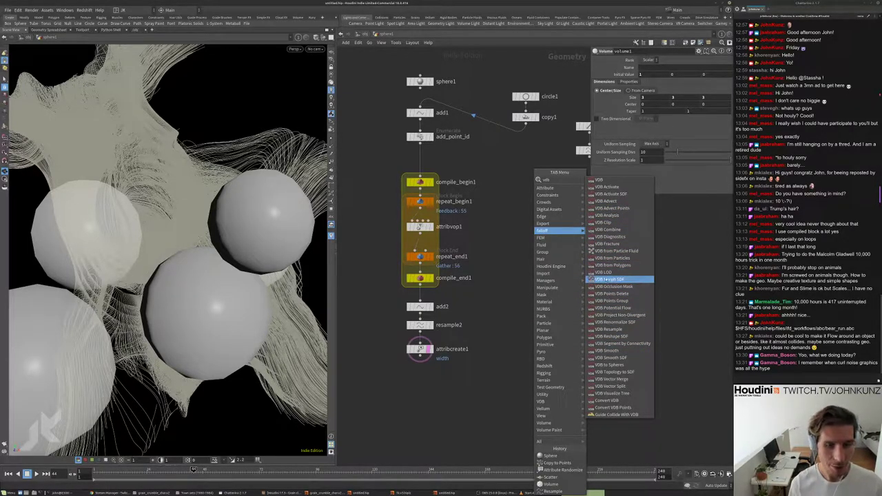
pyautogui.click(610, 257)
pyautogui.click(536, 289)
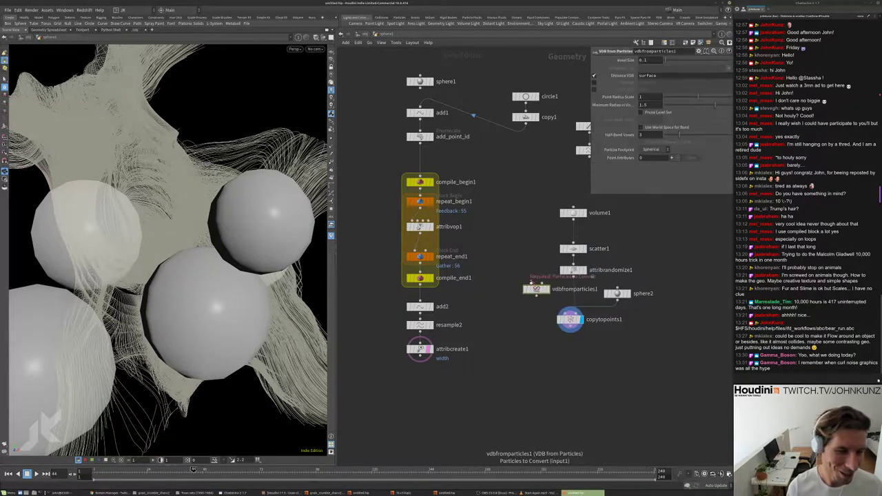
pyautogui.press('r')
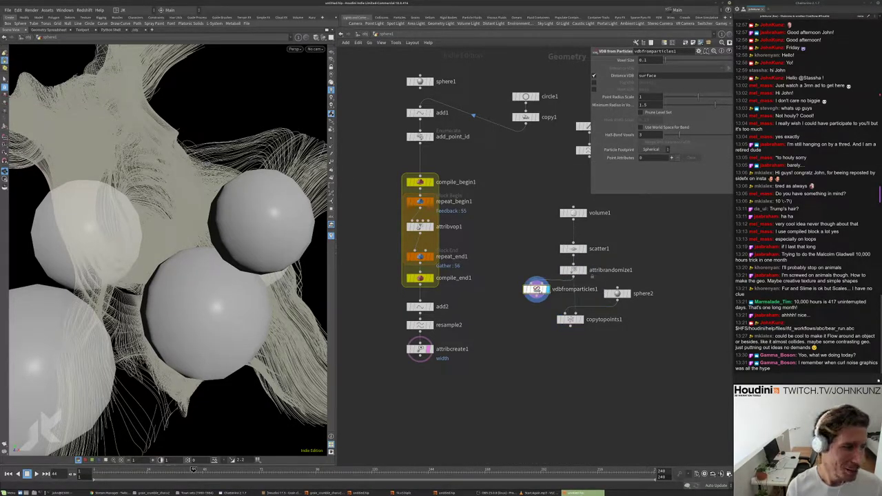
pyautogui.moveTo(159, 228); pyautogui.dragTo(188, 220)
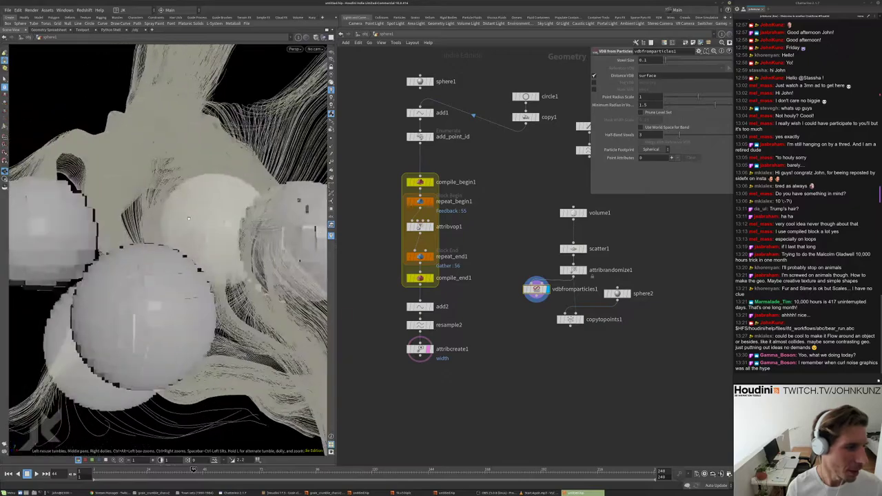
pyautogui.moveTo(184, 255); pyautogui.dragTo(471, 220)
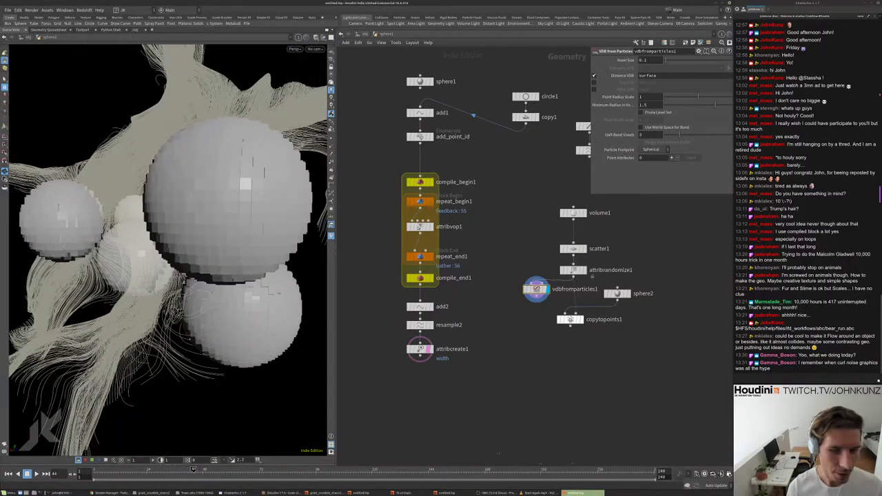
# - Move copytopoints1 and sphere2 aside and set the VDB Voxel Size to 0.05
pyautogui.moveTo(633, 346); pyautogui.dragTo(559, 288)
pyautogui.moveTo(621, 294); pyautogui.dragTo(665, 286)
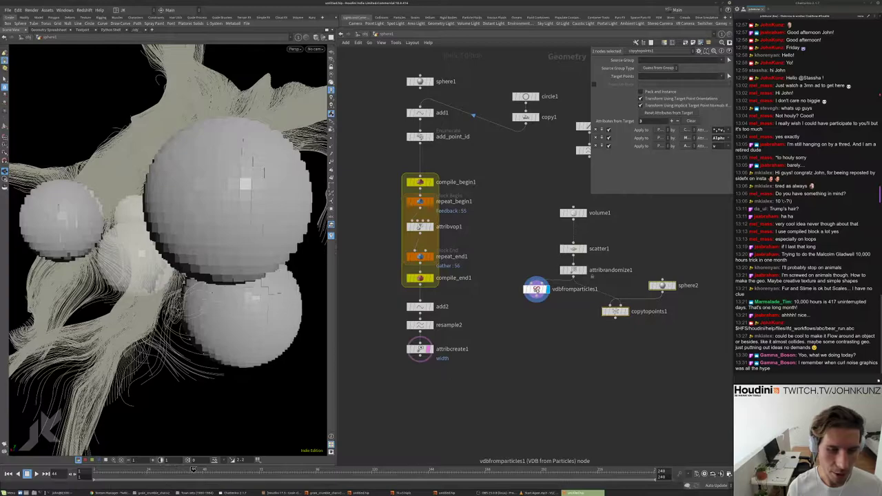
pyautogui.moveTo(537, 289); pyautogui.dragTo(537, 295)
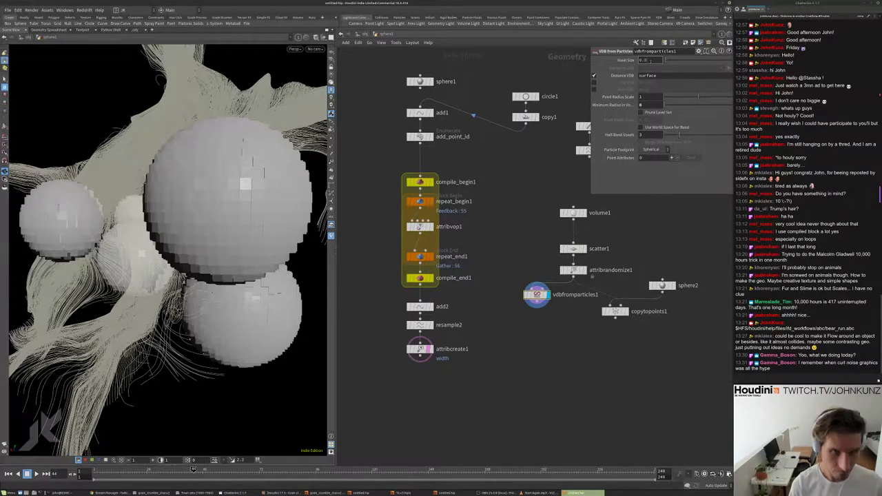
pyautogui.write('5')
pyautogui.press('Return')
pyautogui.moveTo(179, 227); pyautogui.dragTo(117, 303)
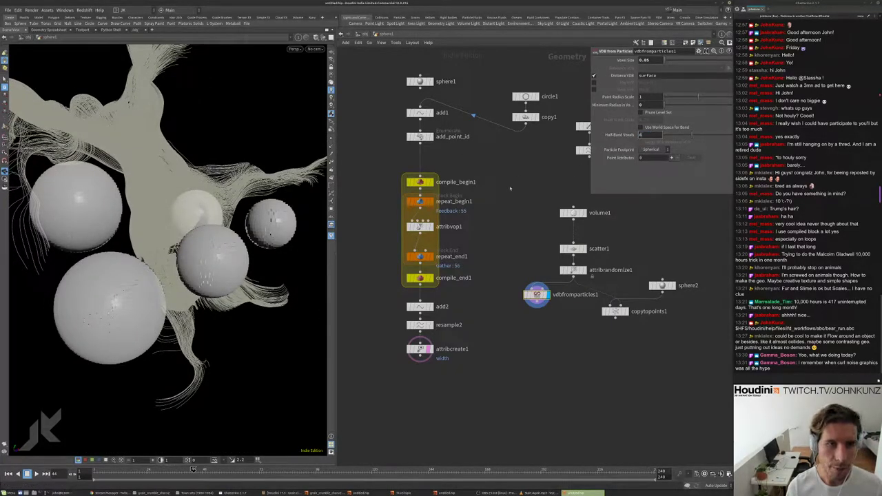
pyautogui.moveTo(510, 187); pyautogui.dragTo(517, 173, button='middle')
pyautogui.scroll(2, 562, 334)
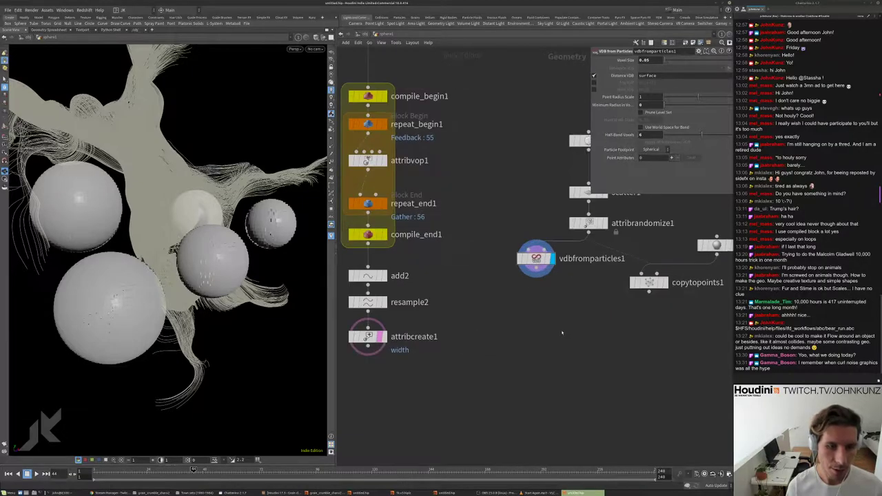
# - Add a Volume Slice node under the VDB and display the slice
pyautogui.press('Tab')
pyautogui.moveTo(571, 318)
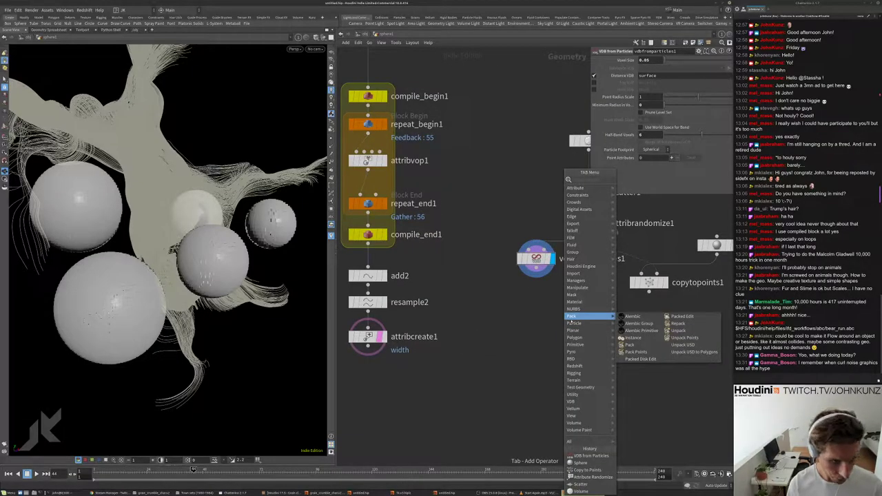
pyautogui.write('vl')
pyautogui.press('Return')
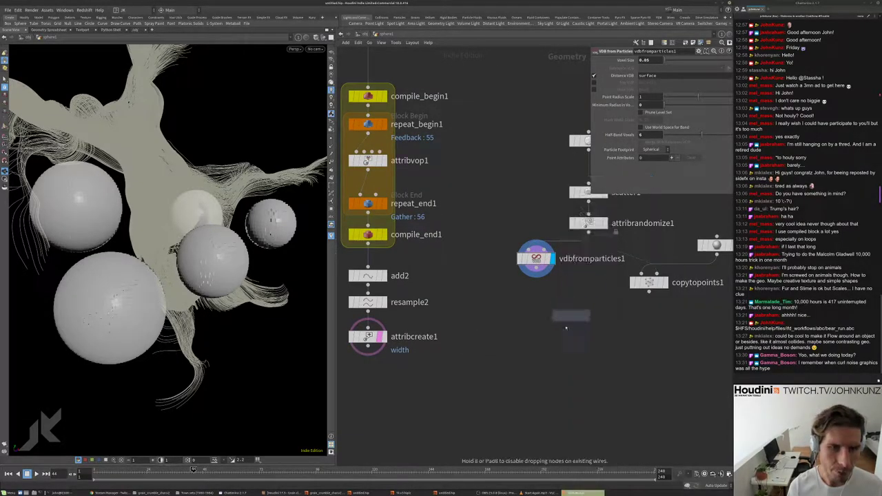
pyautogui.click(563, 327)
pyautogui.click(578, 328)
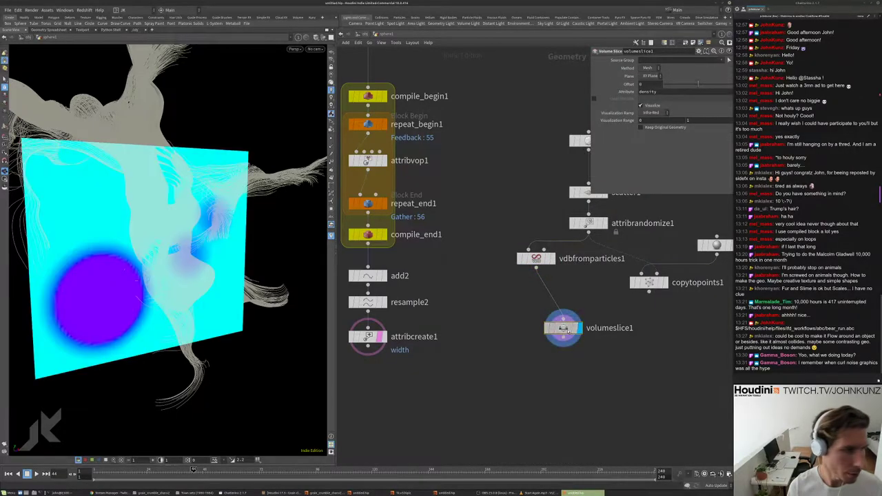
pyautogui.moveTo(138, 241); pyautogui.dragTo(178, 246)
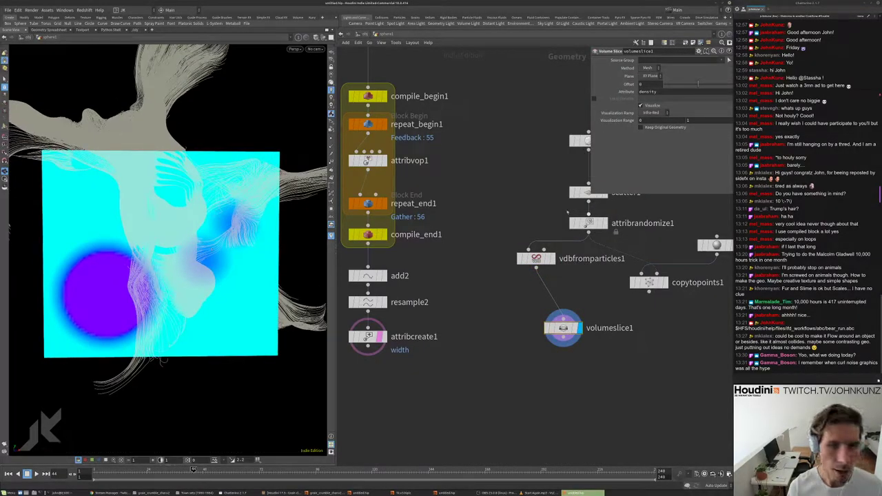
# - Set the VDB from Particles Half-Band Voxels to 10 and inspect the slice closely
pyautogui.click(537, 258)
pyautogui.moveTo(669, 136); pyautogui.dragTo(696, 136)
pyautogui.moveTo(179, 207); pyautogui.dragTo(149, 208)
pyautogui.moveTo(150, 208); pyautogui.dragTo(186, 133, button='right')
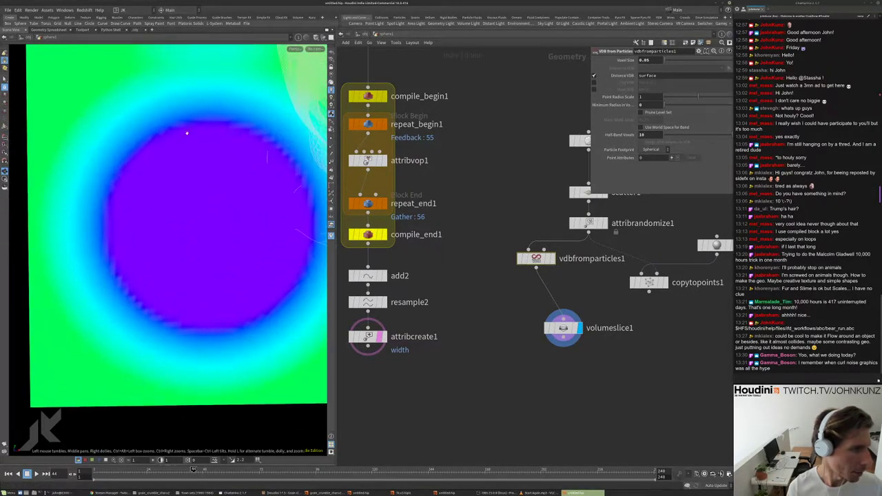
pyautogui.moveTo(270, 124); pyautogui.dragTo(231, 169)
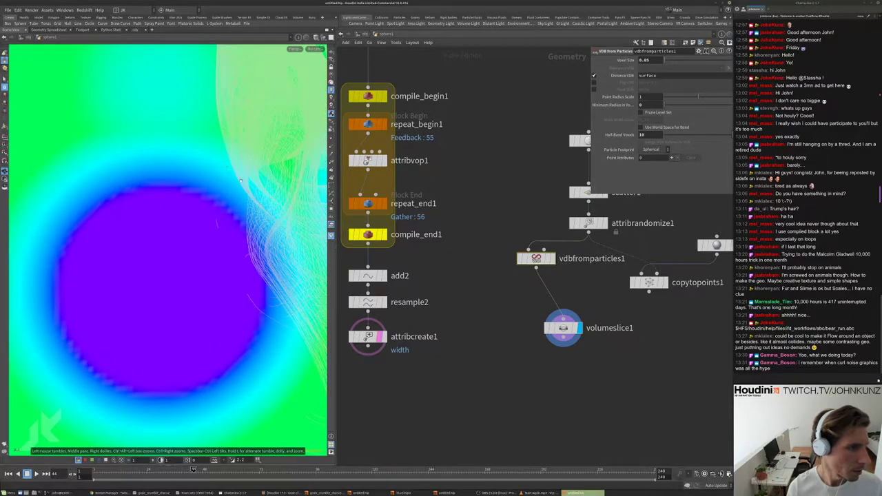
pyautogui.scroll(2, 550, 267)
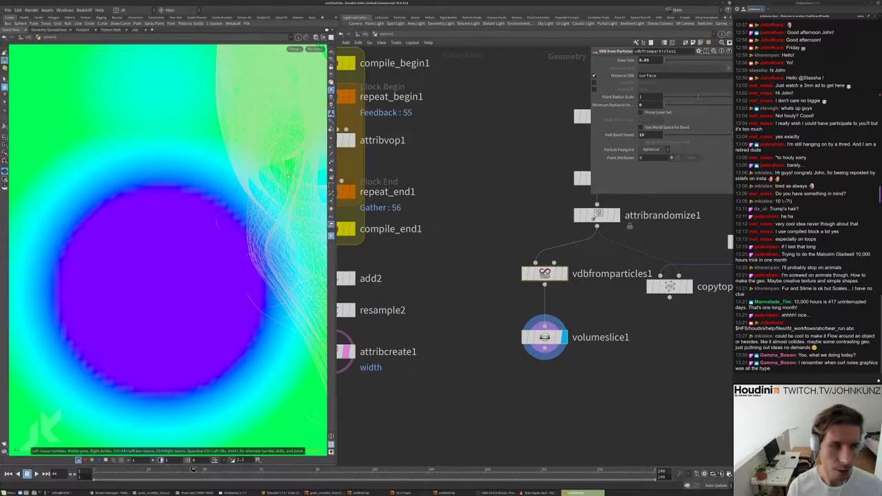
pyautogui.scroll(-3, 116, 205)
pyautogui.moveTo(282, 171); pyautogui.dragTo(290, 235)
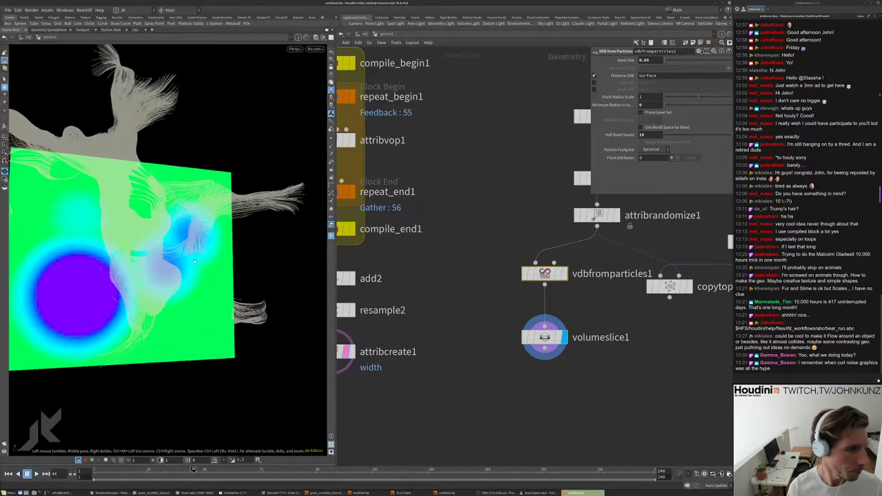
pyautogui.scroll(-2, 472, 325)
pyautogui.moveTo(472, 324); pyautogui.dragTo(499, 339, button='middle')
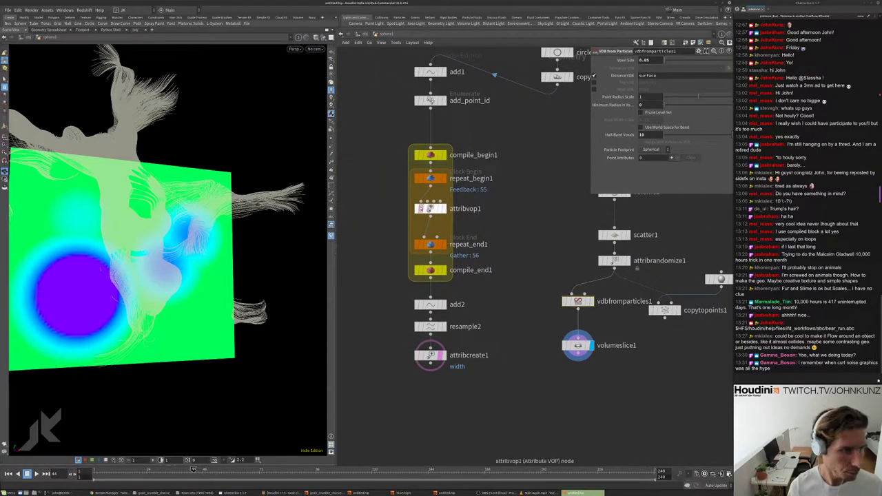
# - Wire the vdbfromparticles1 SDF into attribvop1 through a repeat_begin2 copy set to Fetch Input
pyautogui.moveTo(578, 307); pyautogui.dragTo(432, 207)
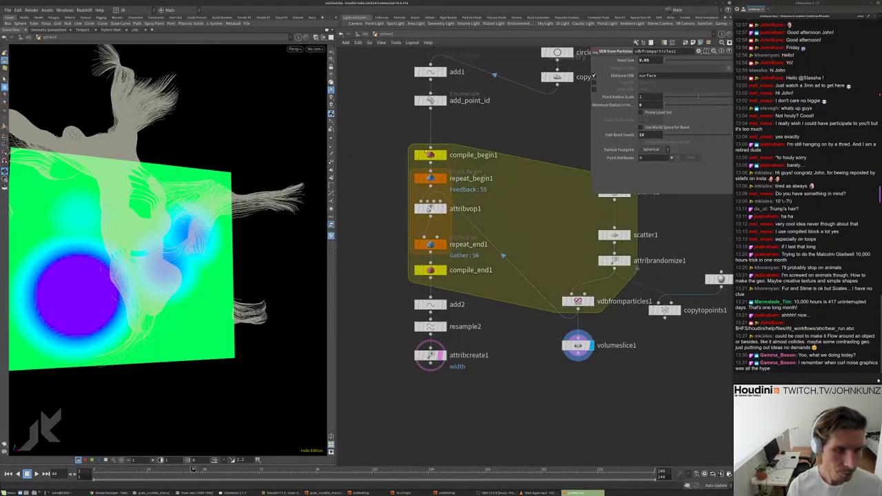
pyautogui.moveTo(533, 233); pyautogui.dragTo(581, 214, button='middle')
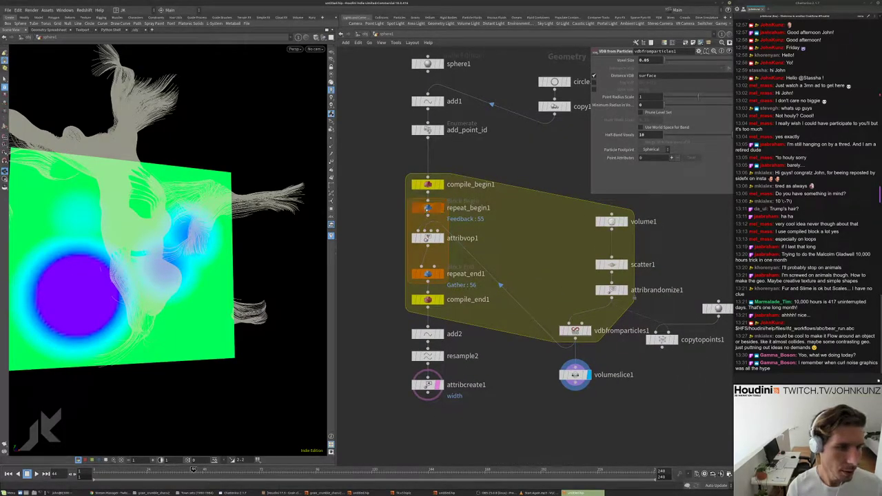
pyautogui.moveTo(428, 213); pyautogui.dragTo(487, 270)
pyautogui.click(656, 60)
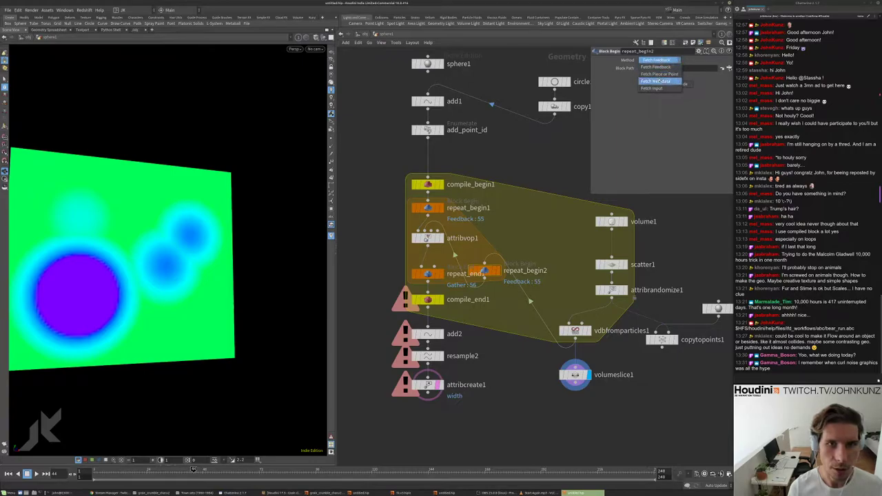
pyautogui.click(660, 88)
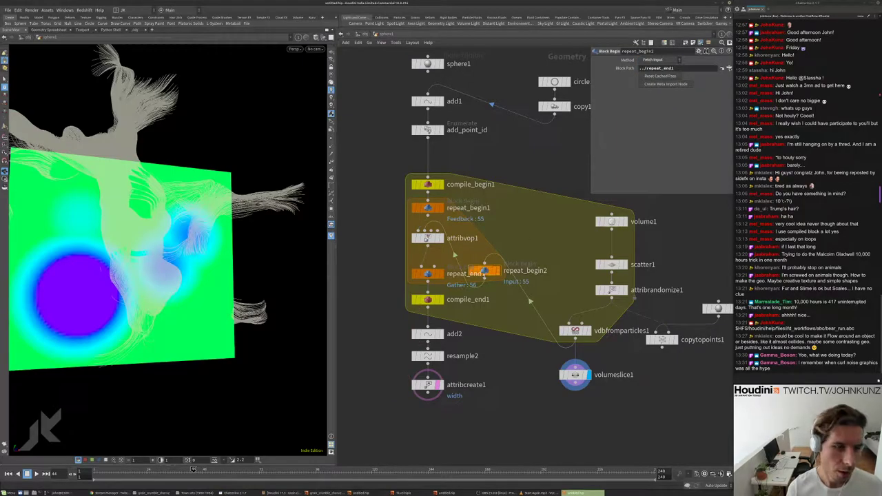
pyautogui.moveTo(486, 272); pyautogui.dragTo(500, 239)
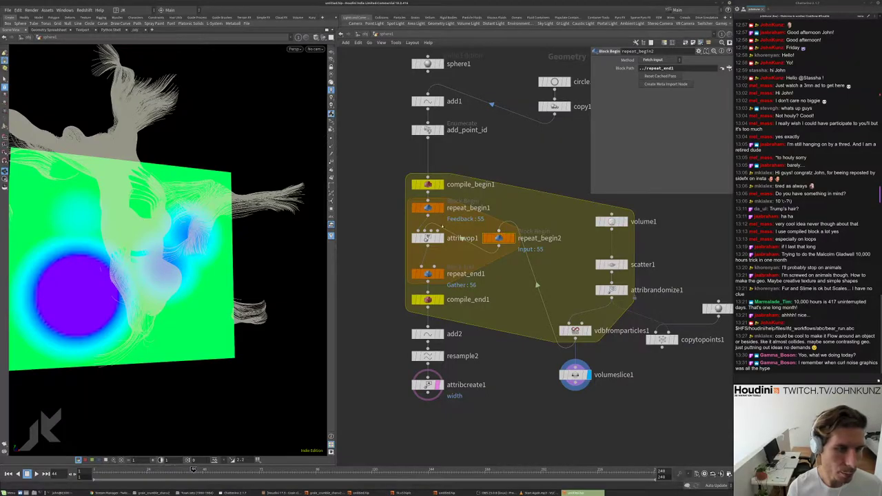
pyautogui.moveTo(501, 239); pyautogui.dragTo(517, 231)
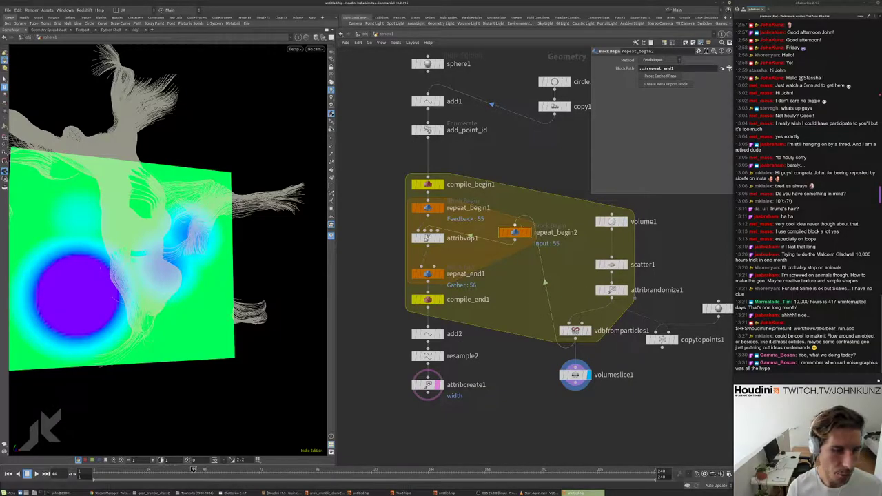
pyautogui.moveTo(515, 232); pyautogui.dragTo(511, 238)
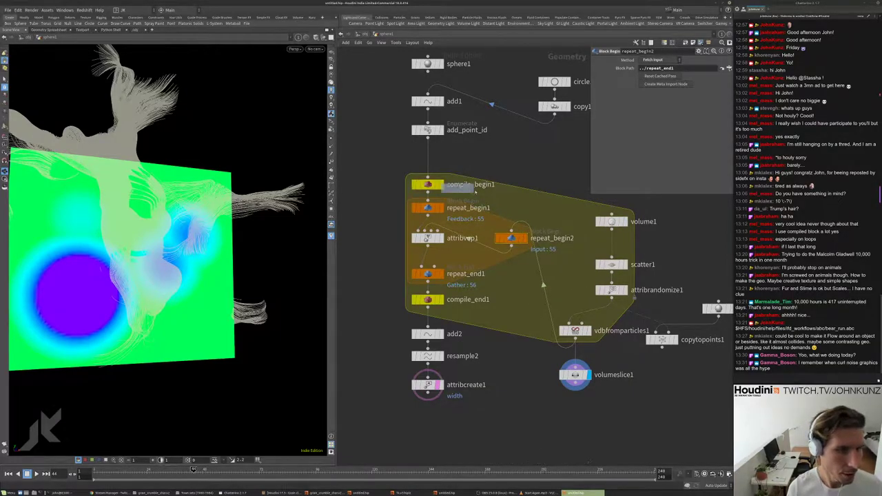
# - Add a compile_begin2 copy on the SDF wire and place both new begin nodes beside the originals
pyautogui.keyDown('alt'); pyautogui.moveTo(474, 193); pyautogui.dragTo(511, 215); pyautogui.keyUp('alt')
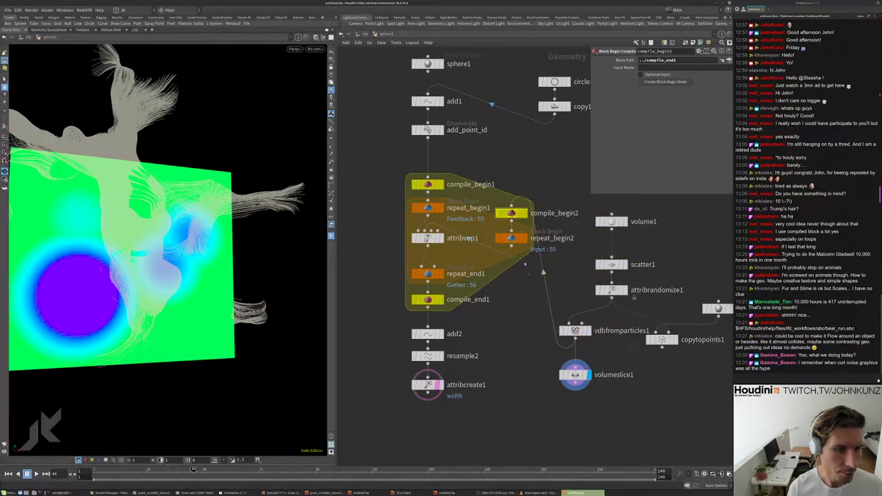
pyautogui.moveTo(525, 264); pyautogui.dragTo(494, 202)
pyautogui.moveTo(511, 238); pyautogui.dragTo(519, 209)
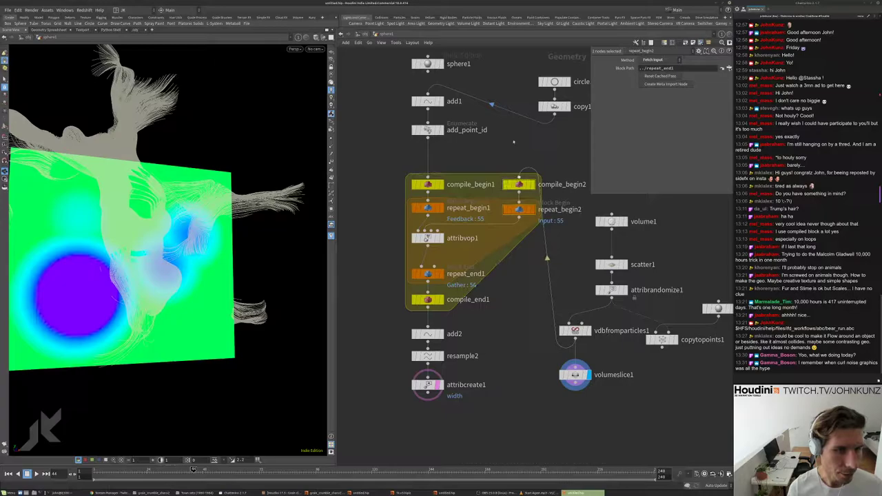
pyautogui.click(521, 210)
# - Colour the repeat nodes blue
pyautogui.moveTo(515, 267); pyautogui.dragTo(530, 215, button='middle')
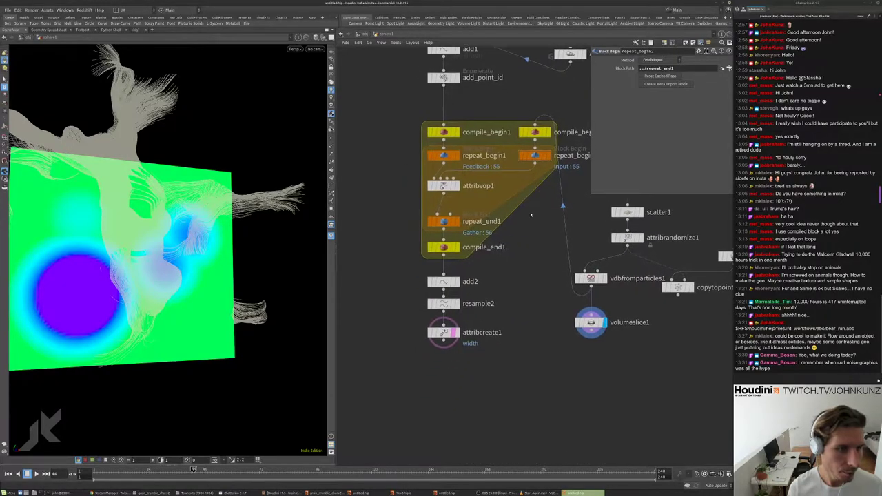
pyautogui.click(443, 222)
pyautogui.press('c')
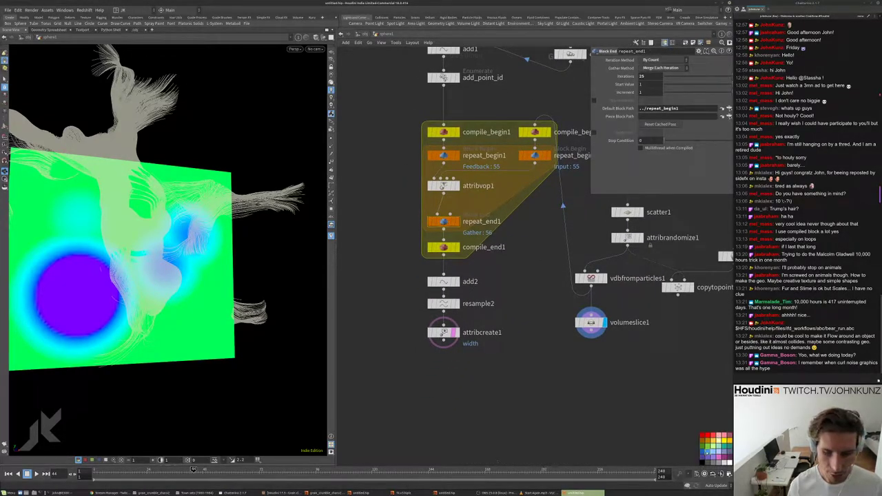
pyautogui.click(716, 448)
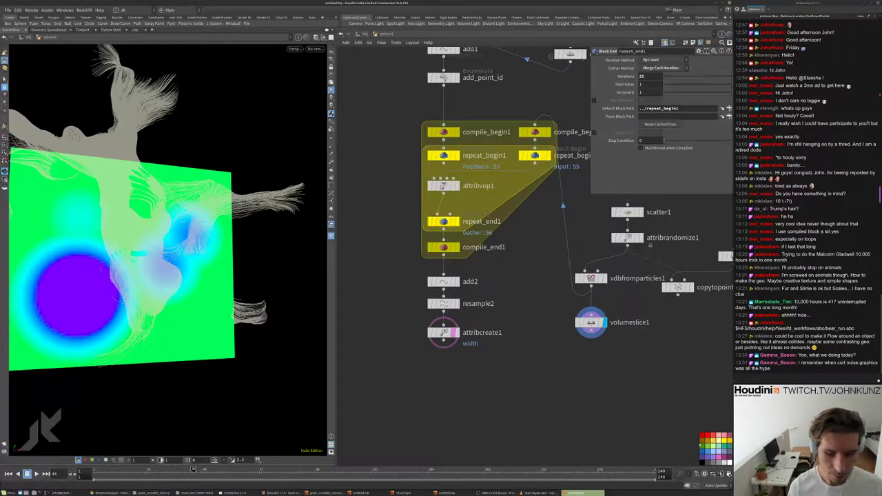
pyautogui.click(702, 442)
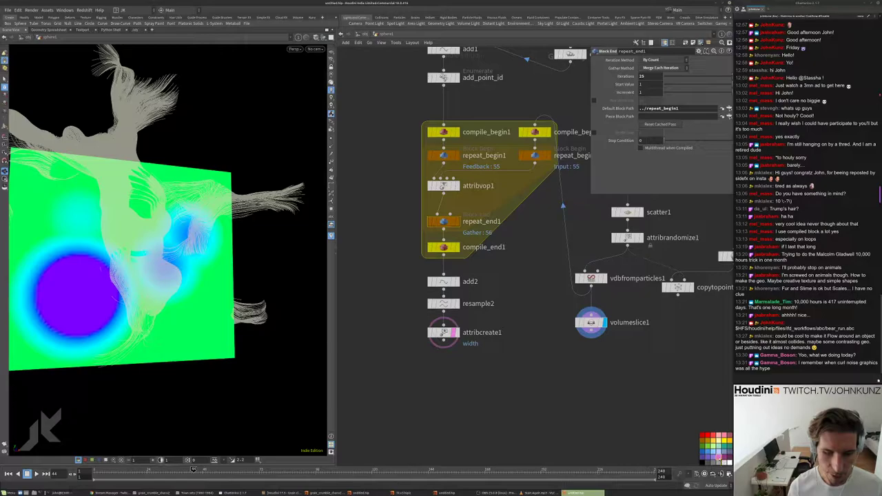
pyautogui.click(710, 449)
# - Colour the compile nodes yellow and frame the whole network
pyautogui.click(445, 246)
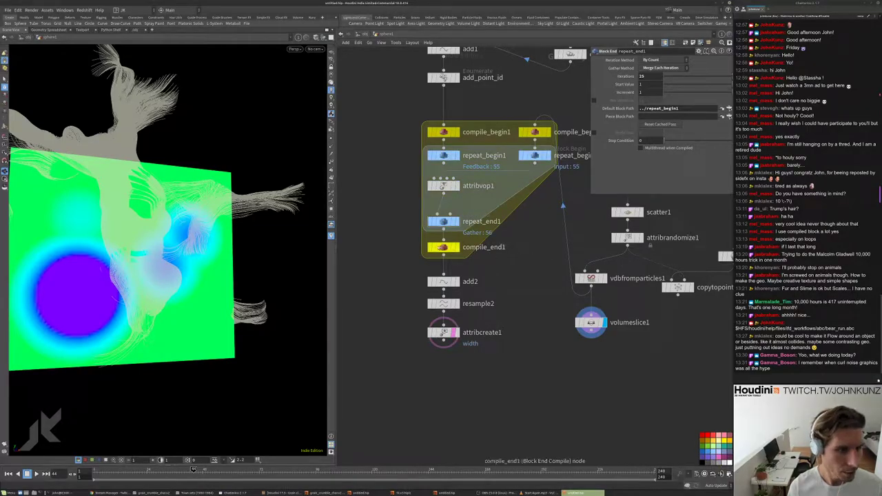
pyautogui.moveTo(723, 452); pyautogui.dragTo(466, 256)
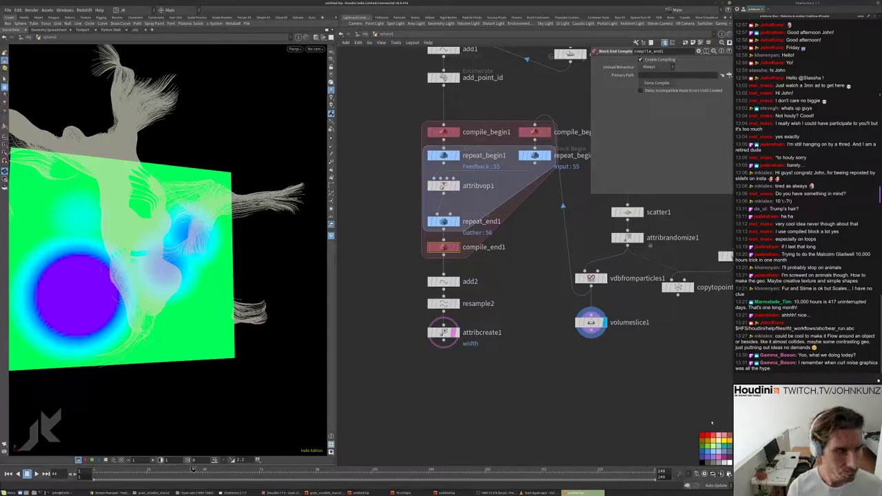
pyautogui.click(729, 442)
pyautogui.press('h')
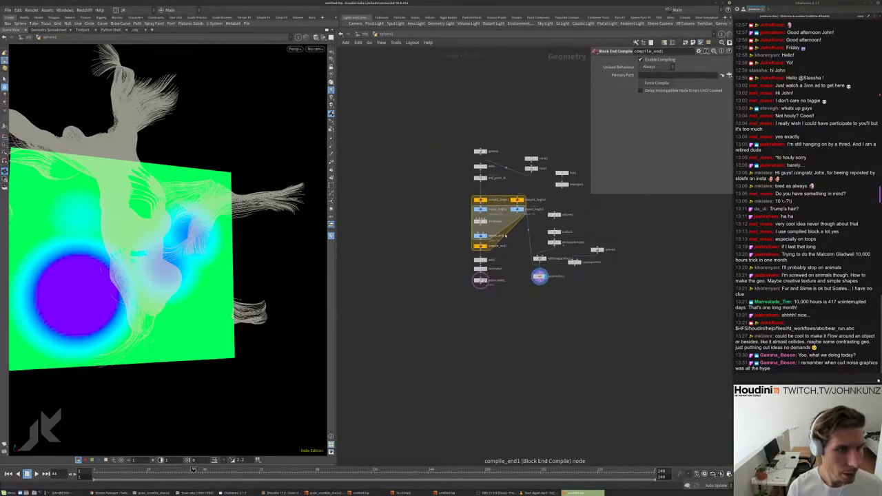
pyautogui.scroll(3, 412, 242)
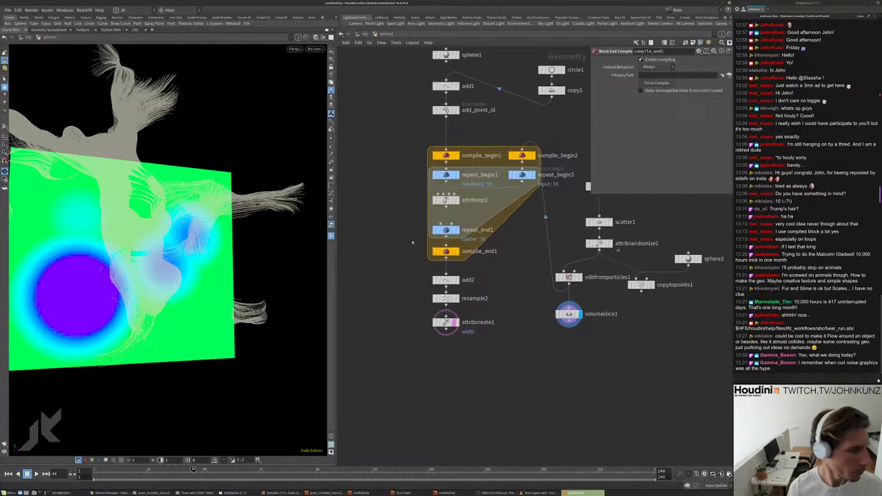
pyautogui.moveTo(481, 264); pyautogui.dragTo(517, 259, button='middle')
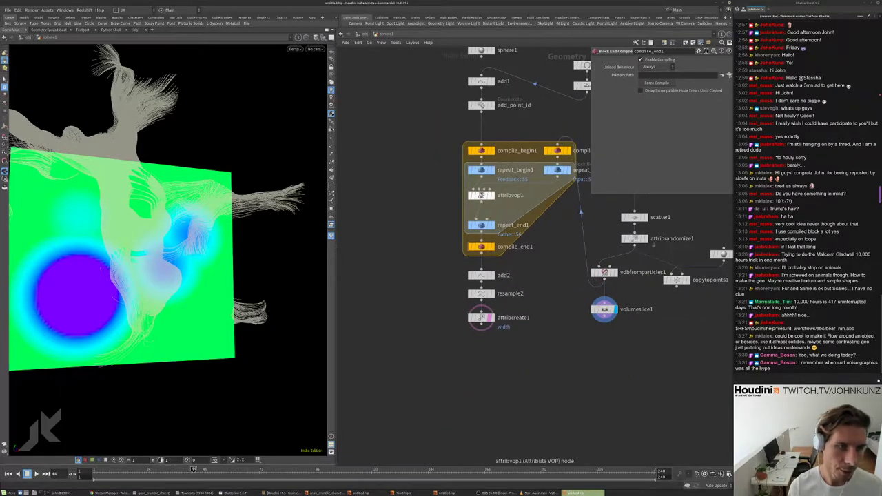
# - Inside attribvop1, add a Volume Sample node and place it under aanoise1
pyautogui.doubleClick(485, 195)
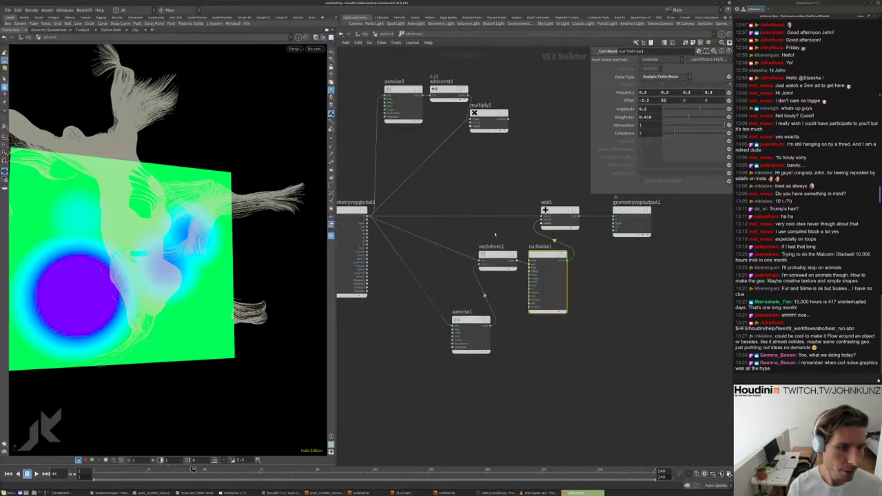
pyautogui.scroll(-5, 482, 195)
pyautogui.press('Tab')
pyautogui.moveTo(518, 332)
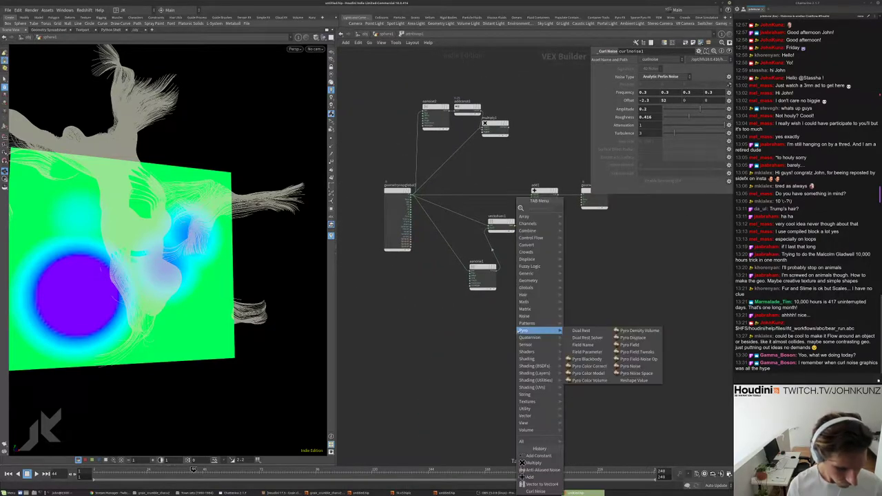
pyautogui.write('sam')
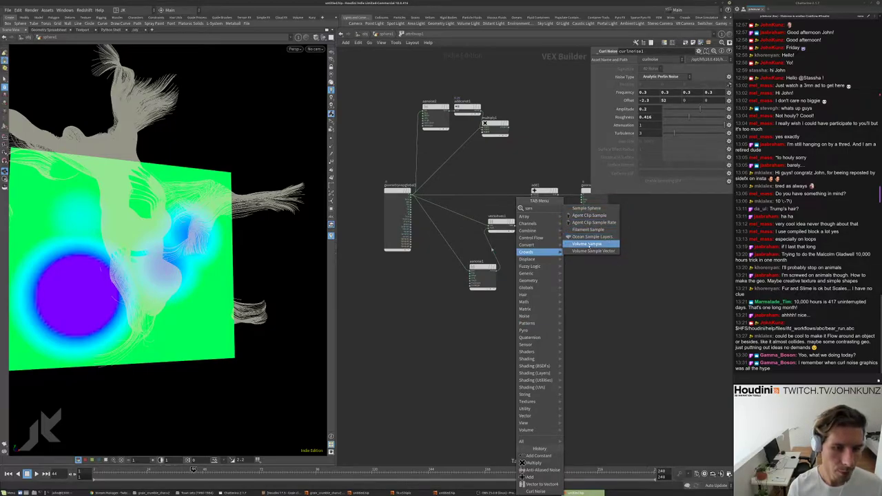
pyautogui.click(590, 244)
pyautogui.click(519, 311)
pyautogui.scroll(3, 518, 308)
pyautogui.moveTo(519, 308); pyautogui.dragTo(482, 318)
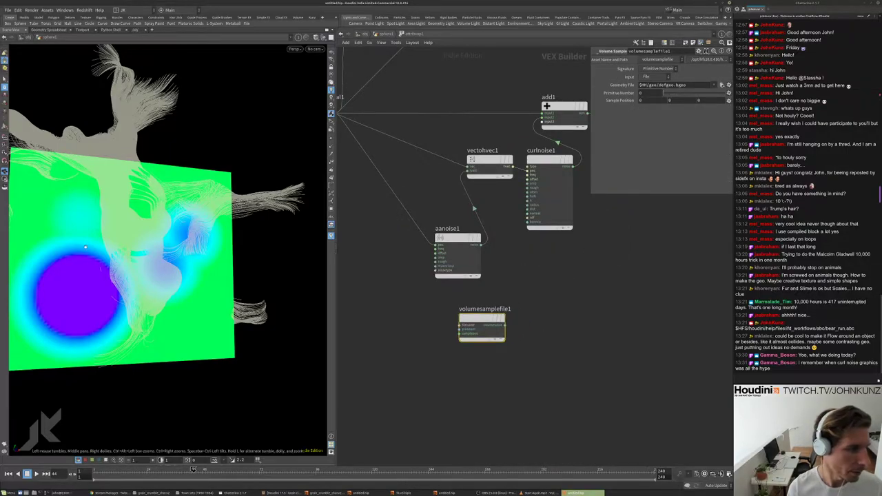
pyautogui.scroll(-2, 454, 331)
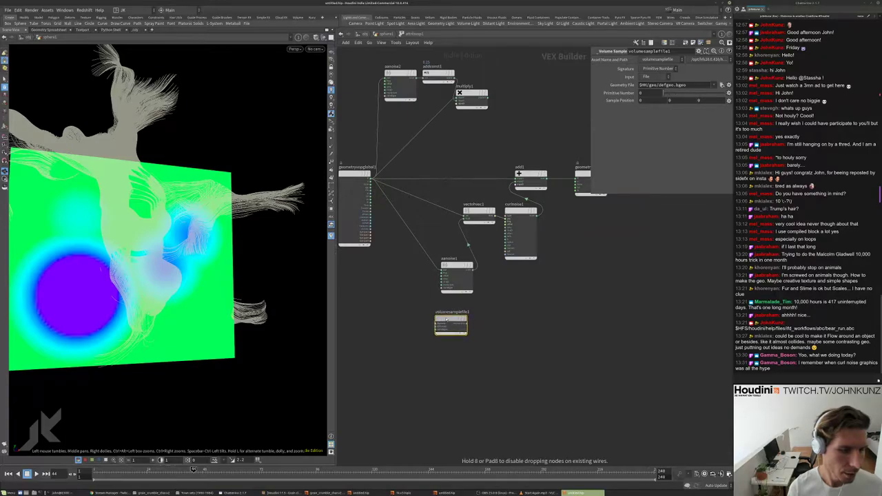
pyautogui.moveTo(465, 323); pyautogui.dragTo(372, 236)
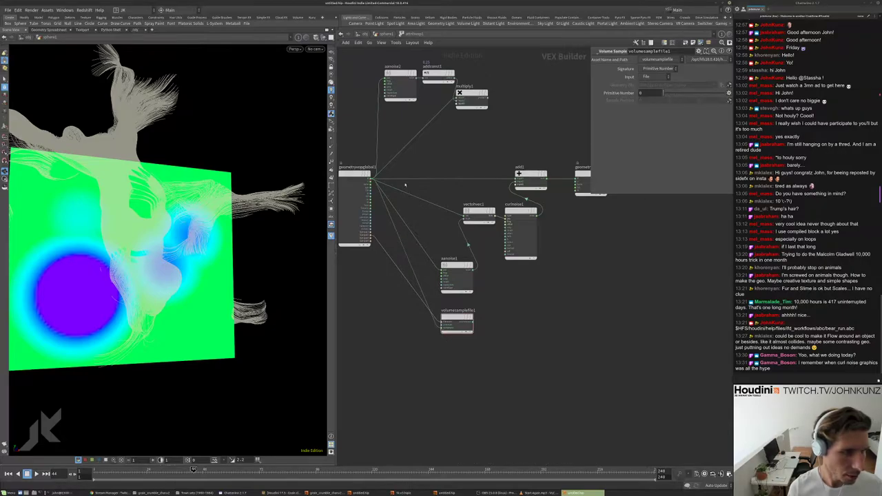
pyautogui.scroll(3, 455, 338)
pyautogui.scroll(-1, 462, 344)
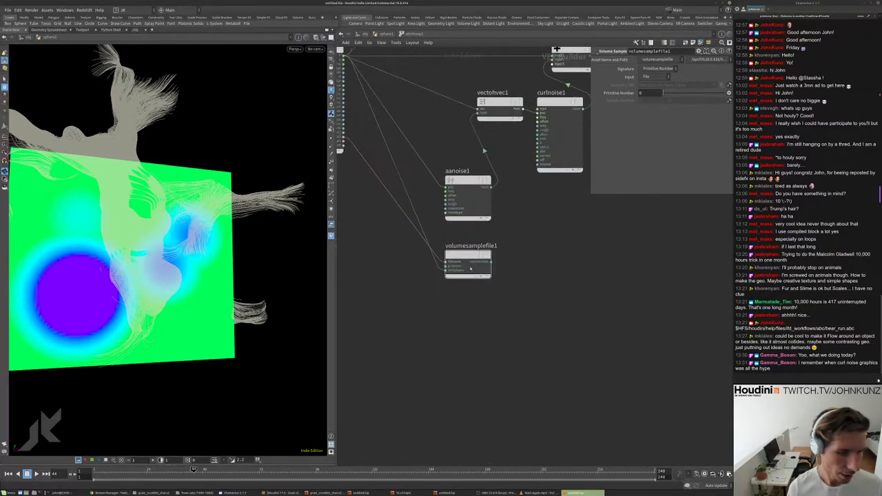
# - Add a Volume Gradient node below volumesamplefile1
pyautogui.press('Tab')
pyautogui.write('gra')
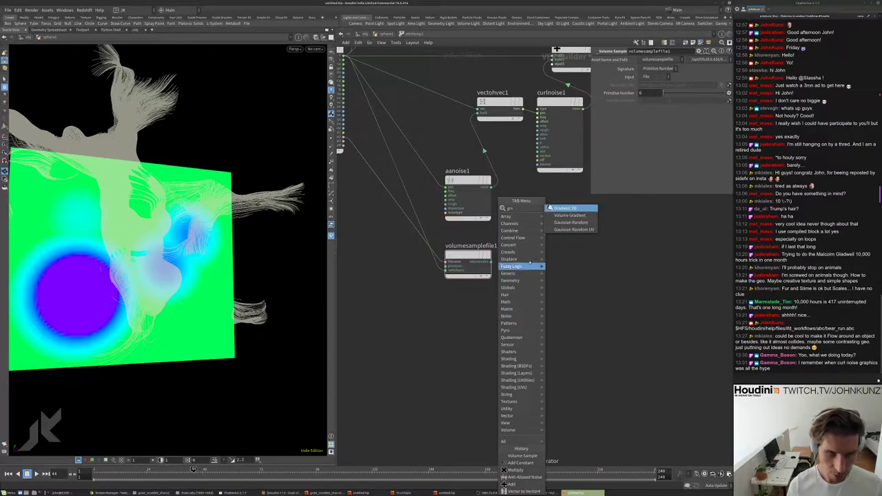
pyautogui.click(557, 215)
pyautogui.click(469, 311)
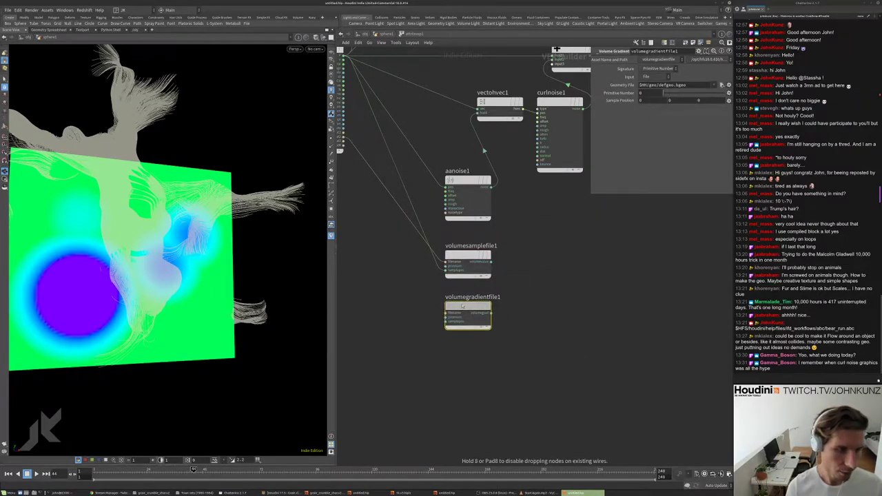
pyautogui.moveTo(207, 221); pyautogui.dragTo(159, 212)
pyautogui.scroll(5, 158, 212)
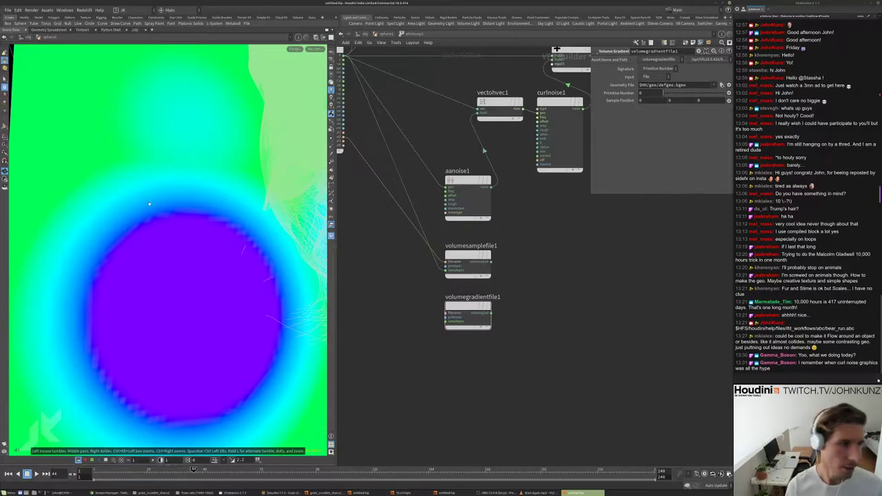
pyautogui.scroll(3, 430, 313)
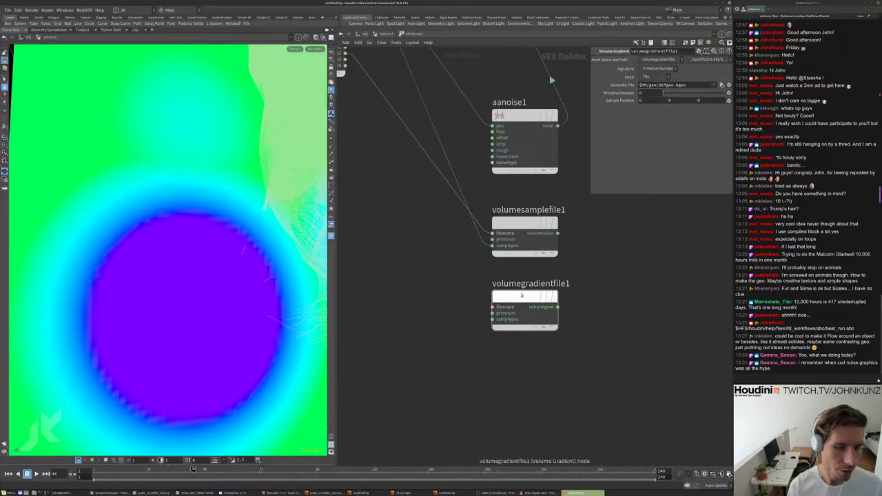
pyautogui.scroll(-4, 551, 81)
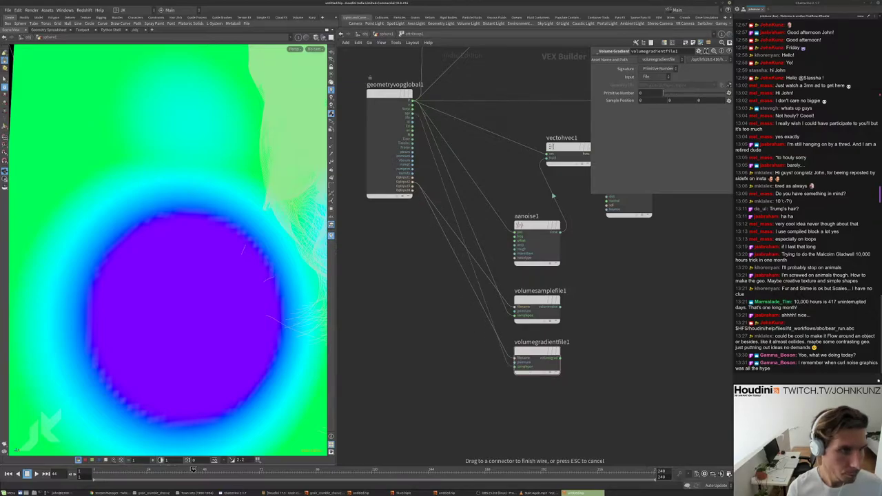
pyautogui.scroll(3, 523, 394)
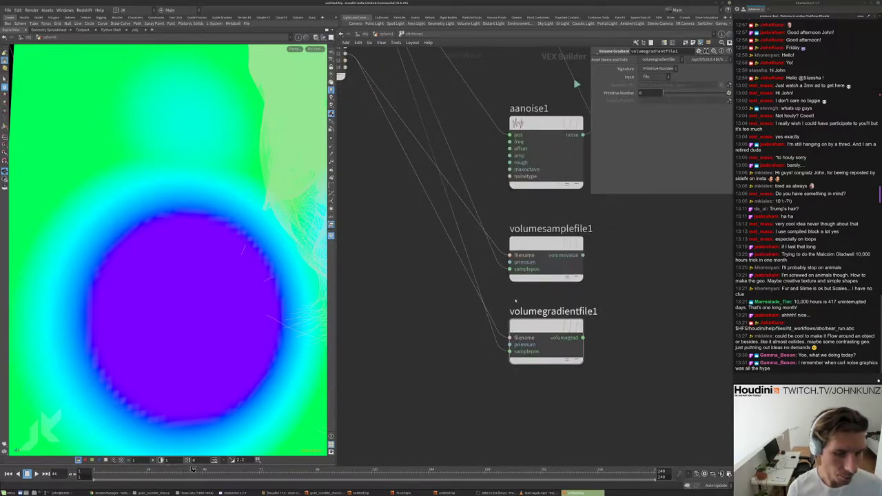
pyautogui.scroll(-3, 526, 256)
pyautogui.scroll(3, 526, 305)
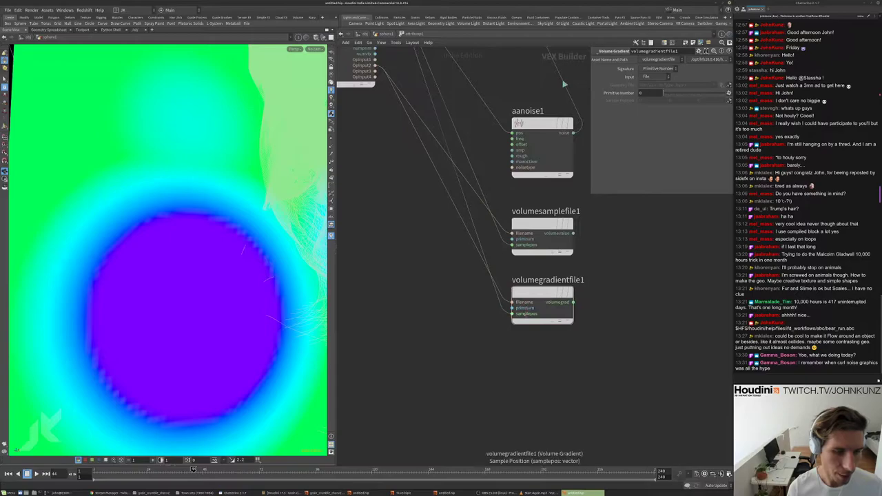
pyautogui.scroll(-1, 614, 301)
pyautogui.moveTo(550, 340); pyautogui.dragTo(495, 349, button='middle')
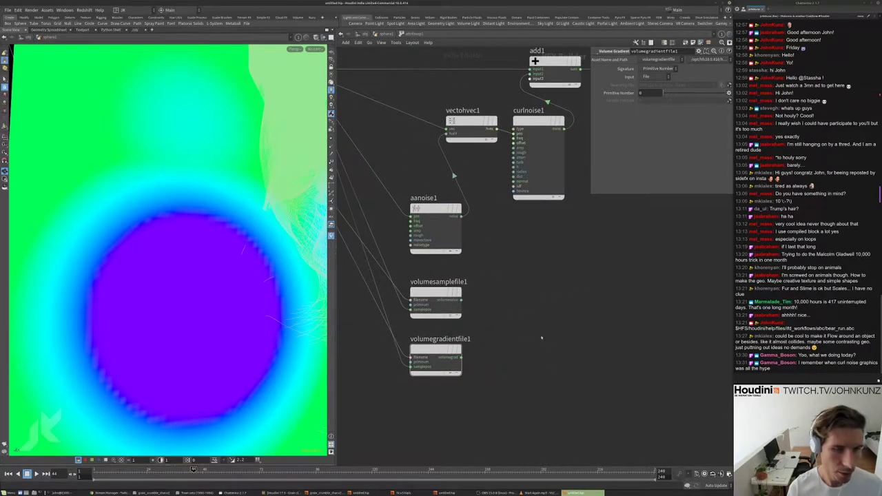
pyautogui.click(436, 293)
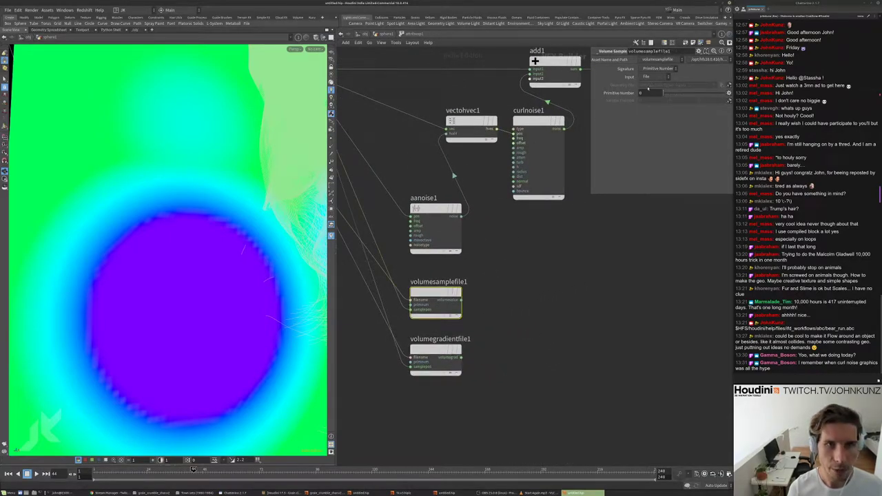
pyautogui.click(438, 347)
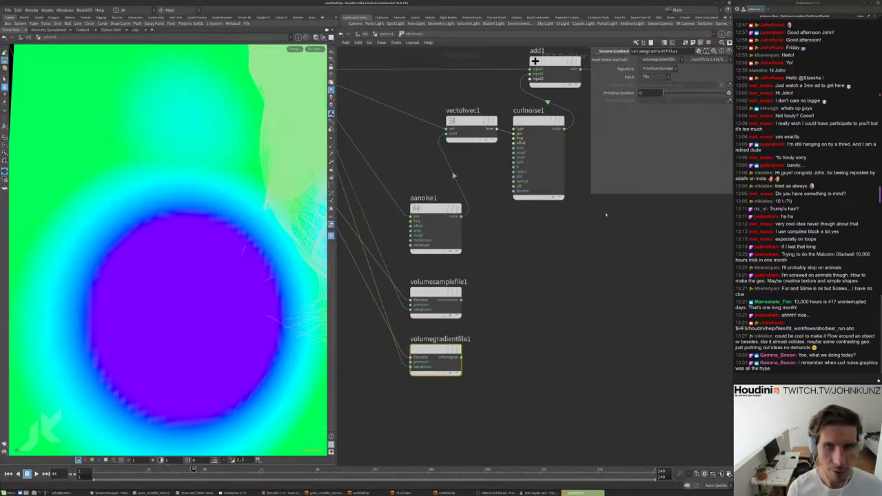
pyautogui.scroll(-4, 539, 297)
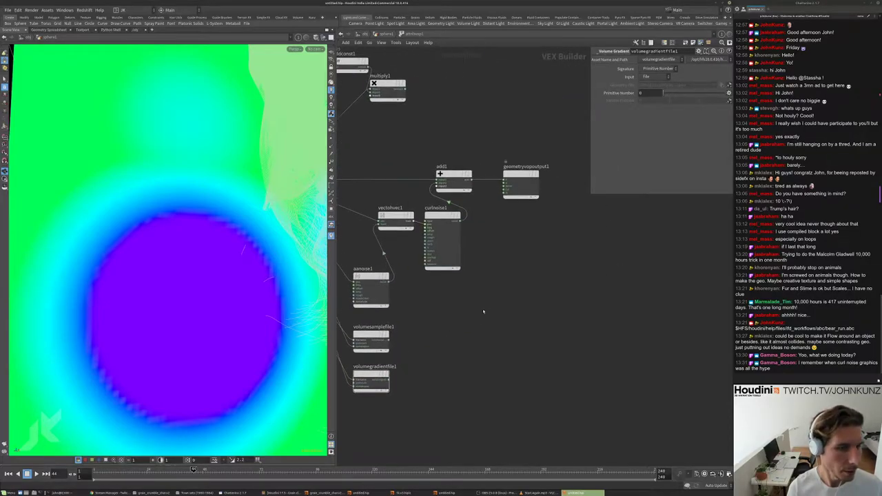
# - Insert add2 on the add1-to-output wire, feed it volumegradientfile1's gradient, and return to sphere1
pyautogui.moveTo(517, 180); pyautogui.dragTo(569, 180)
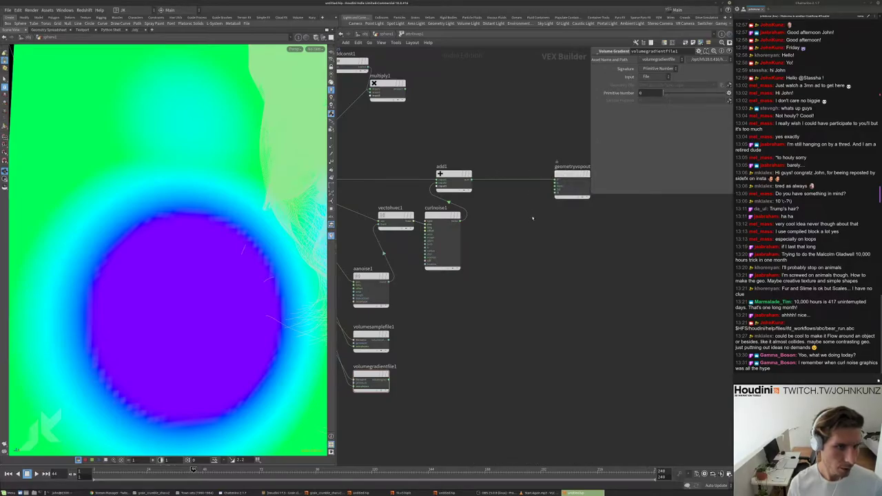
pyautogui.press('Tab')
pyautogui.write('ad')
pyautogui.click(591, 209)
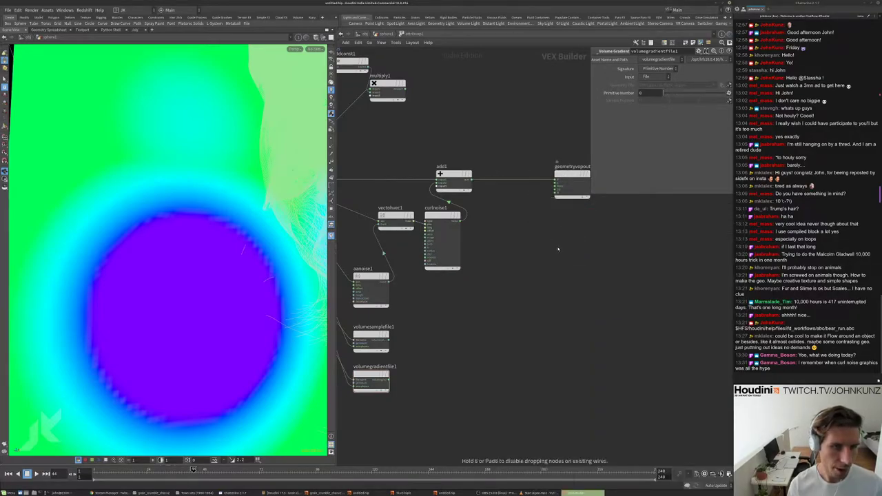
pyautogui.click(525, 285)
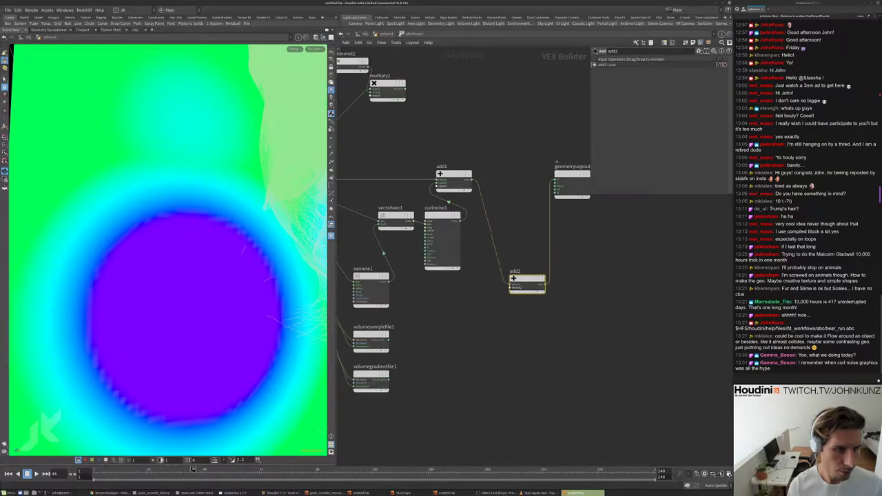
pyautogui.click(510, 288)
pyautogui.click(393, 378)
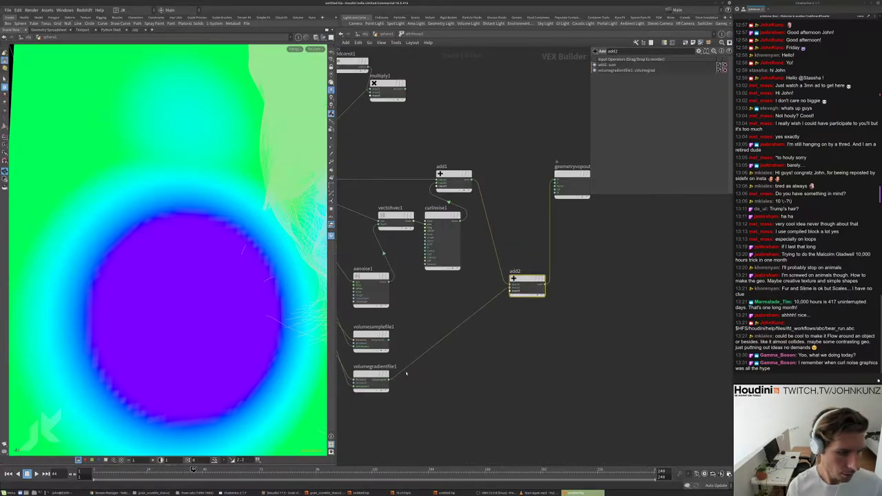
pyautogui.click(381, 33)
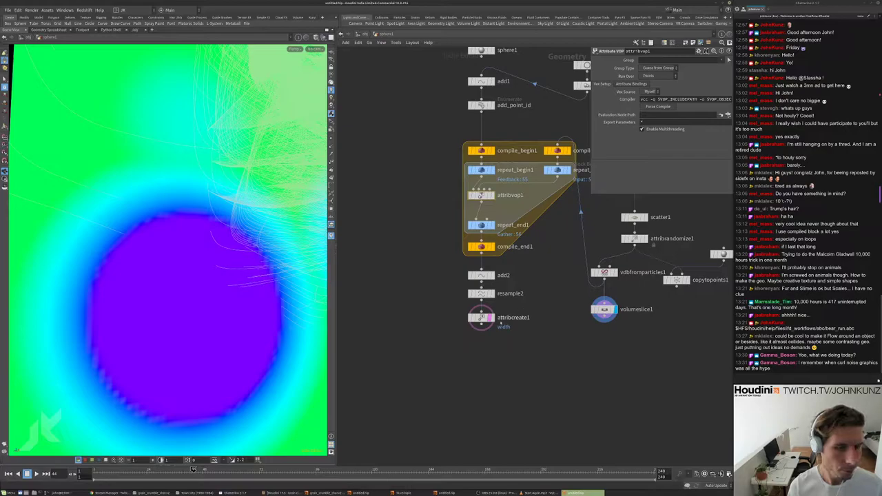
# - Display compile_end1, then add2, to view the flowing curve strands
pyautogui.click(481, 247)
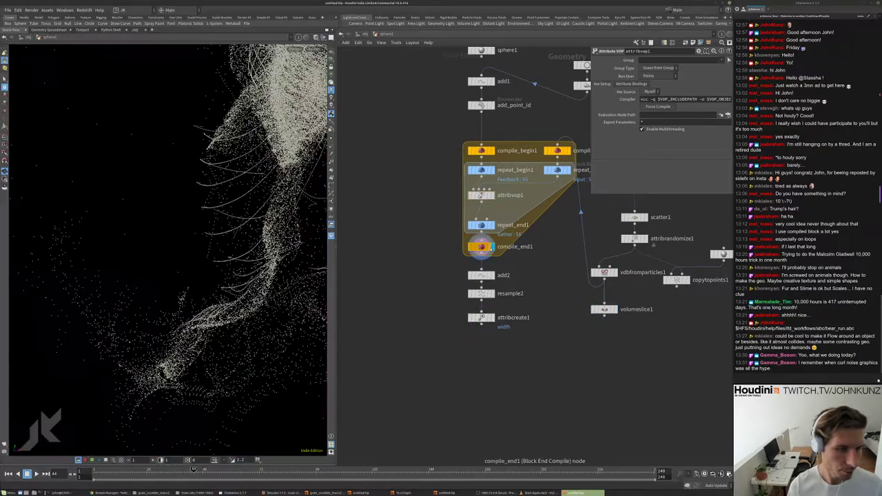
pyautogui.click(481, 246)
pyautogui.press('g')
pyautogui.moveTo(234, 220); pyautogui.dragTo(68, 213)
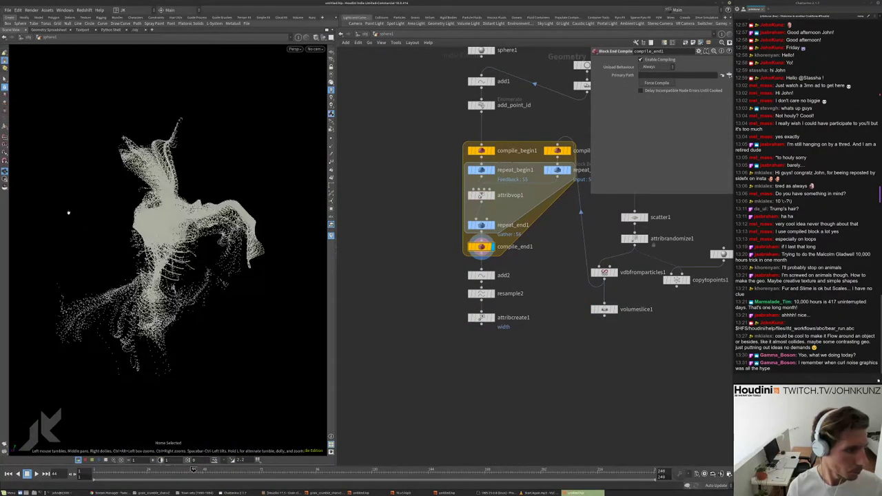
pyautogui.click(491, 276)
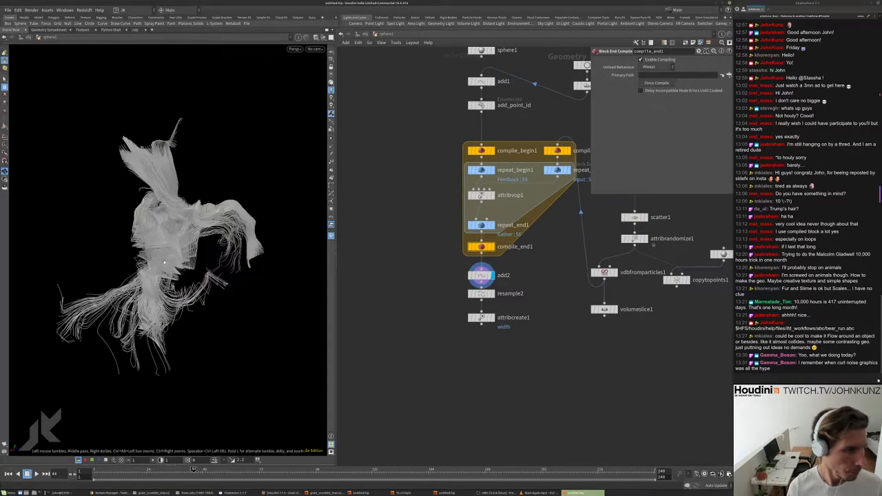
pyautogui.scroll(3, 219, 258)
pyautogui.moveTo(215, 238); pyautogui.dragTo(157, 216)
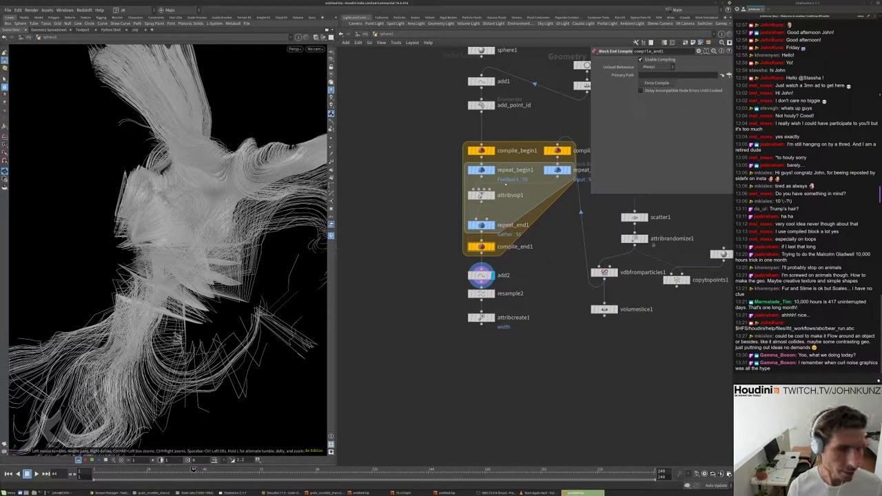
# - Inside attribvop1, toggle add2's bypass to compare the curves, then search for another Add node
pyautogui.doubleClick(481, 195)
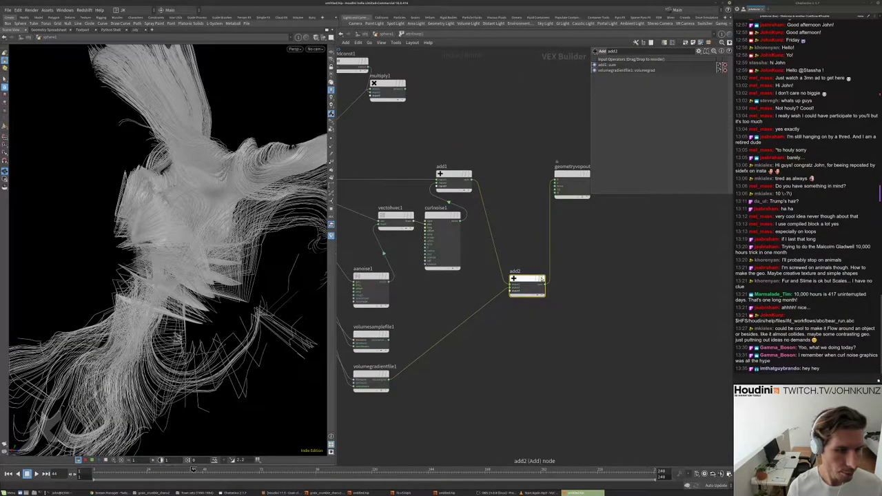
pyautogui.click(541, 289)
pyautogui.click(541, 290)
pyautogui.moveTo(166, 246); pyautogui.dragTo(144, 235)
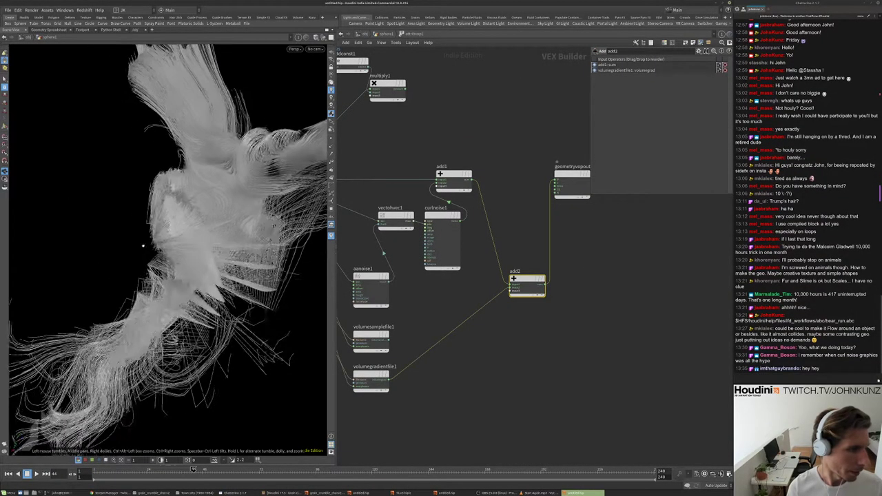
pyautogui.scroll(3, 144, 234)
pyautogui.scroll(3, 437, 315)
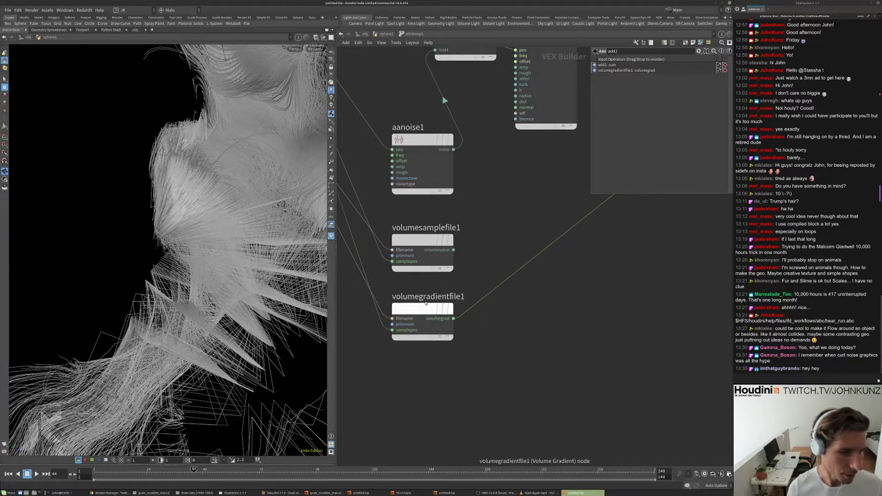
pyautogui.scroll(-3, 437, 315)
pyautogui.scroll(2, 590, 226)
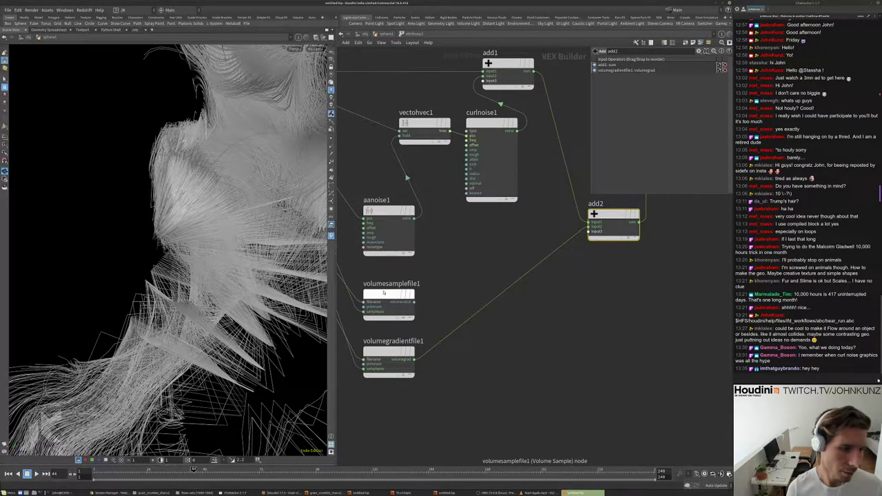
pyautogui.scroll(-3, 413, 331)
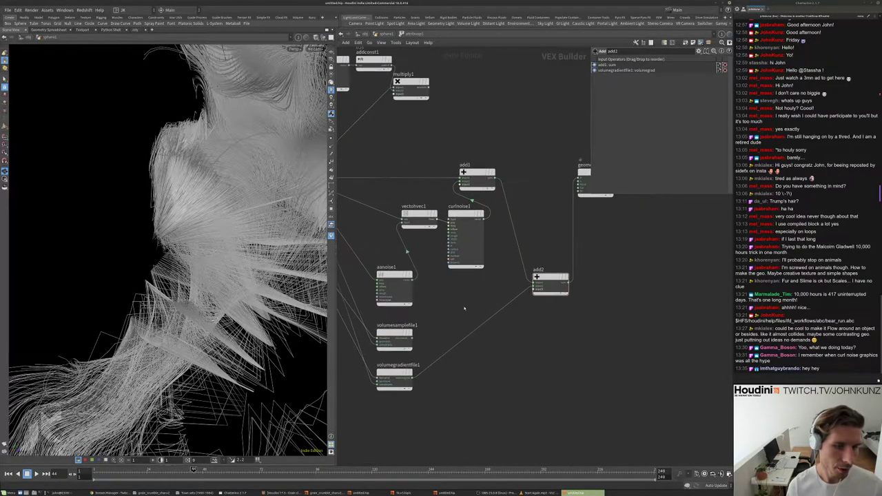
pyautogui.press('Tab')
pyautogui.write('ad')
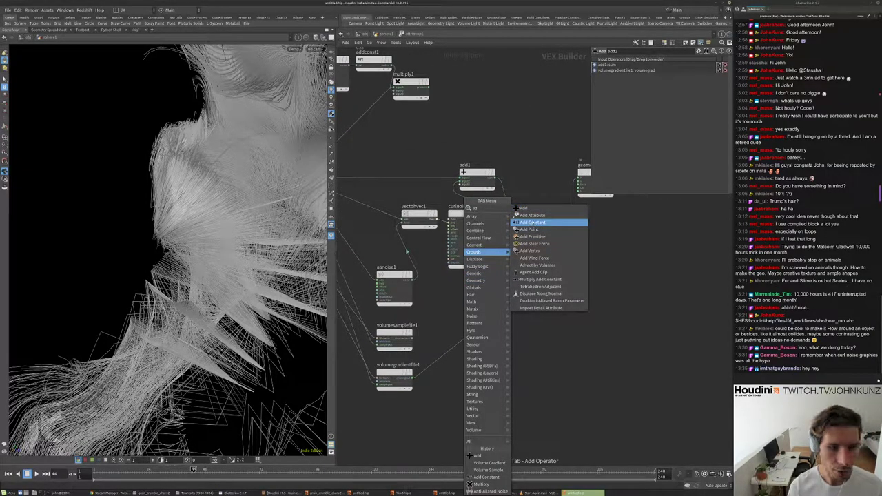
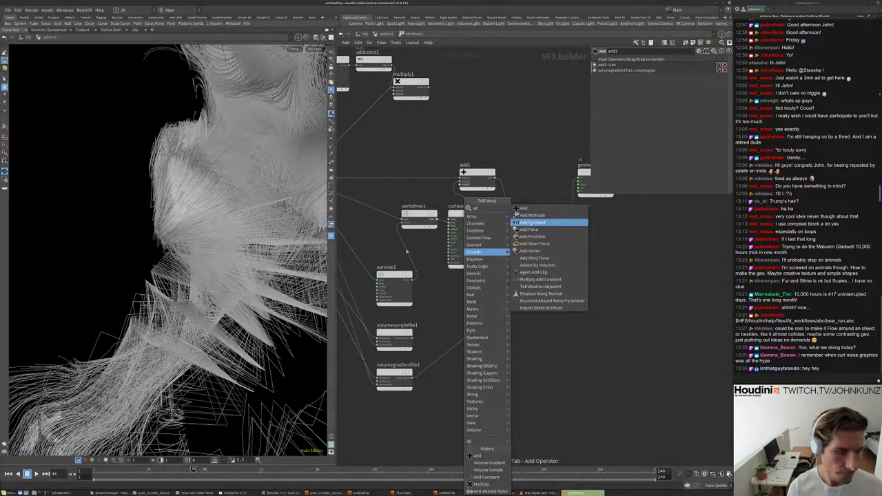
# - Add an Add node and an Absolute node (abs1) to the VEX network
pyautogui.click(532, 223)
pyautogui.press('Tab')
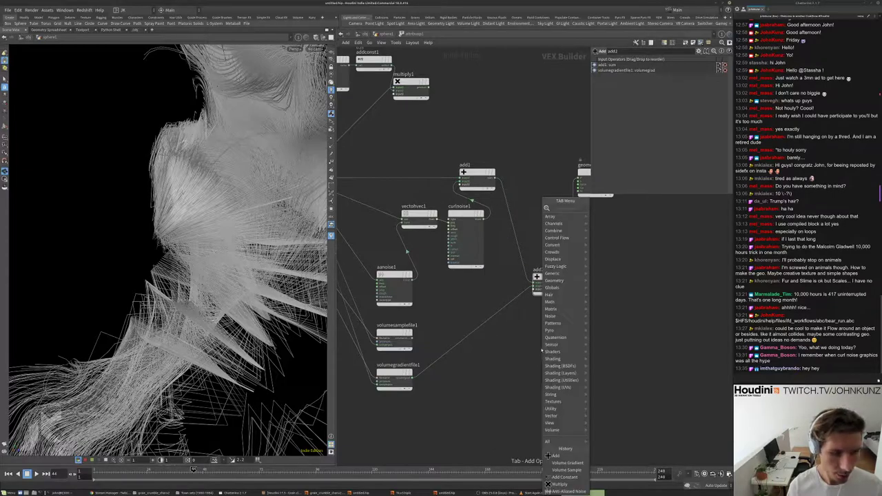
pyautogui.write('abs')
pyautogui.press('Return')
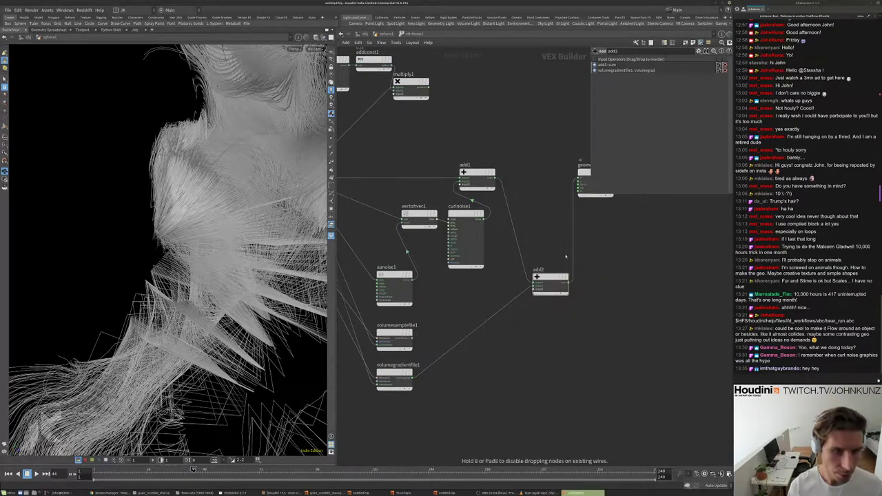
pyautogui.click(450, 321)
pyautogui.moveTo(459, 319); pyautogui.dragTo(467, 309)
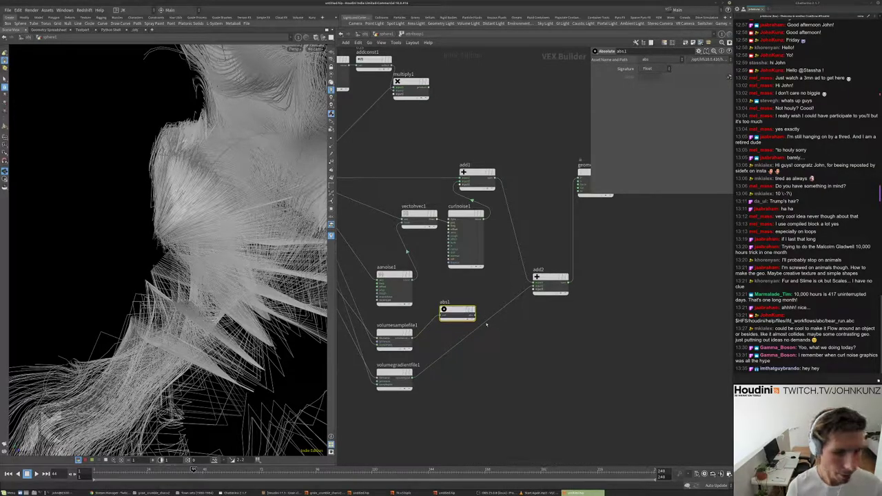
pyautogui.scroll(2, 491, 325)
# - Add a Fit Range node fit1 and wire abs1's output into it
pyautogui.press('Tab')
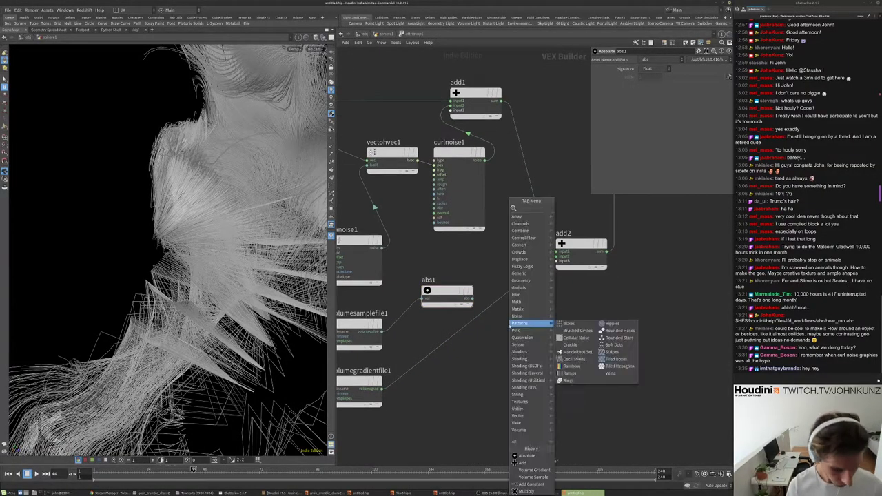
pyautogui.write('mul')
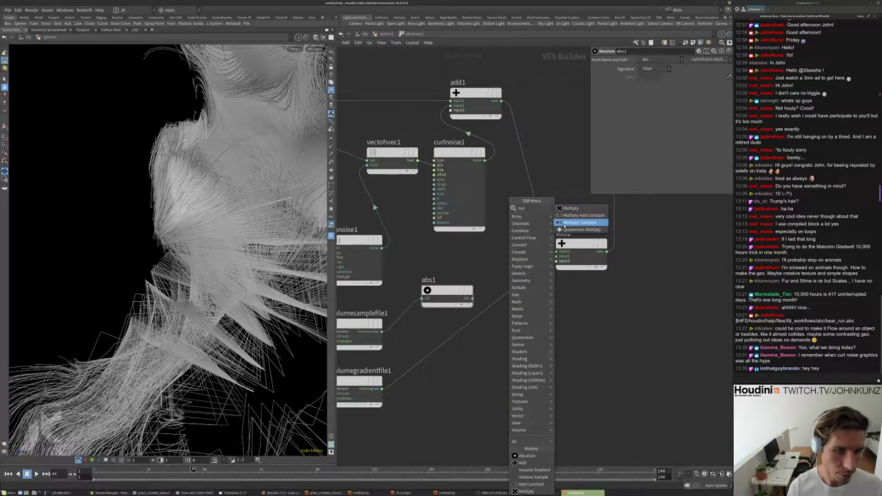
pyautogui.press('Escape')
pyautogui.press('Tab')
pyautogui.write('fit')
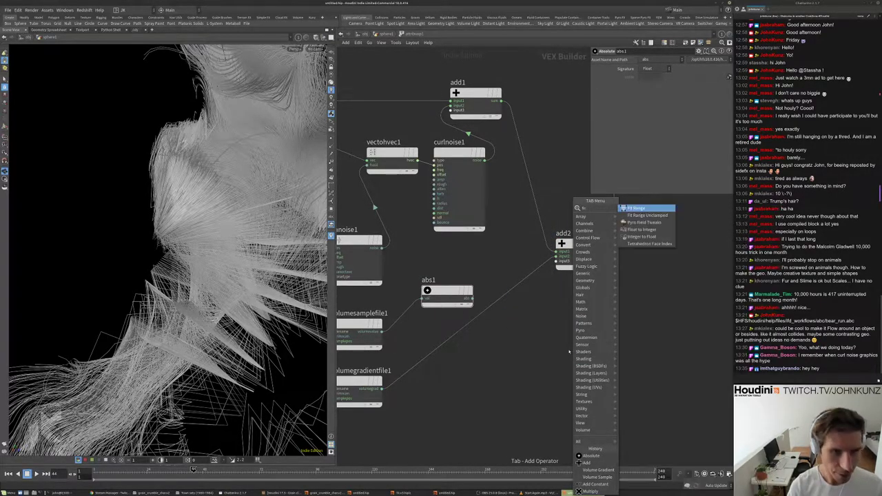
pyautogui.press('Return')
pyautogui.click(569, 352)
pyautogui.click(548, 354)
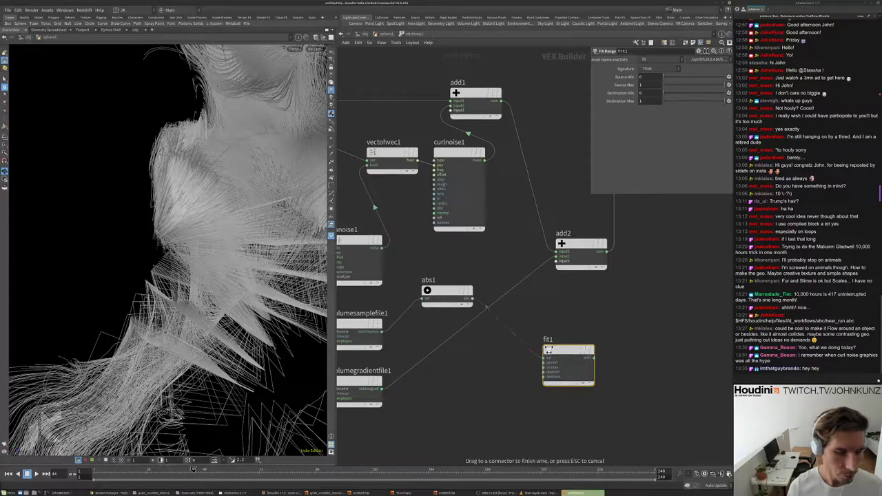
pyautogui.click(472, 297)
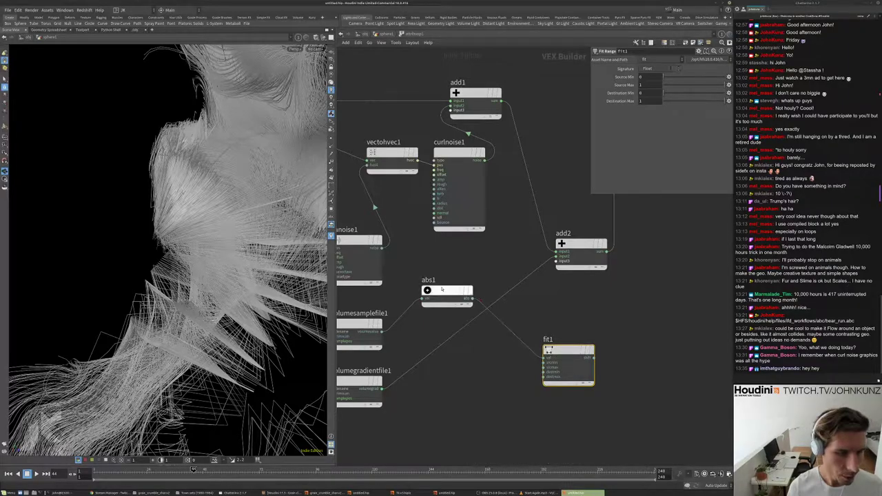
pyautogui.click(570, 351)
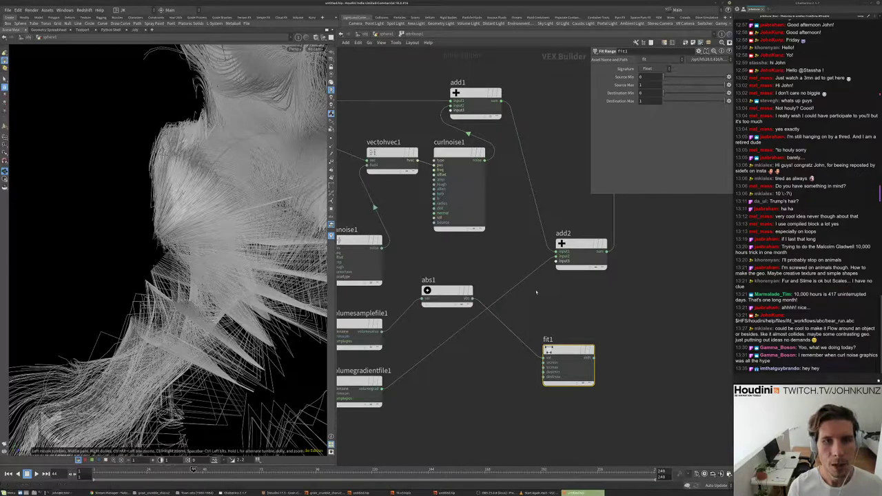
# - Delete abs1 and set fit1's Source Max to 0.256
pyautogui.scroll(3, 442, 286)
pyautogui.click(441, 283)
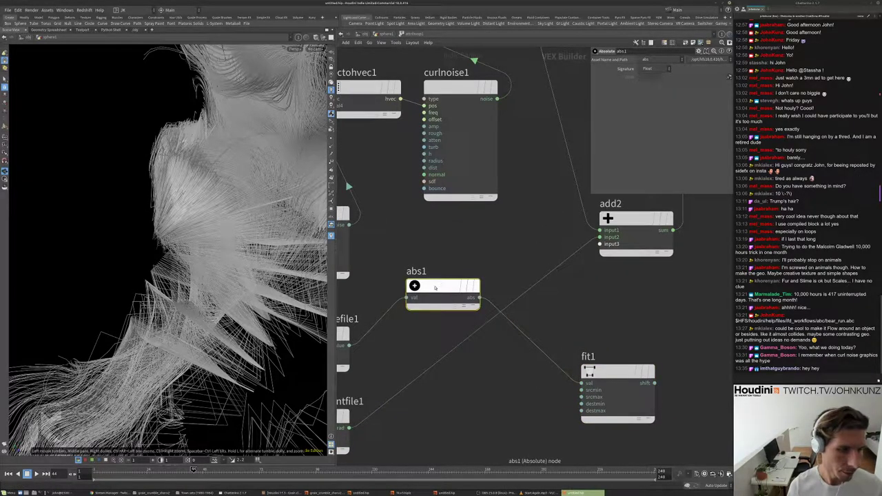
pyautogui.press('Delete')
pyautogui.moveTo(618, 372); pyautogui.dragTo(608, 347)
pyautogui.scroll(-2, 602, 321)
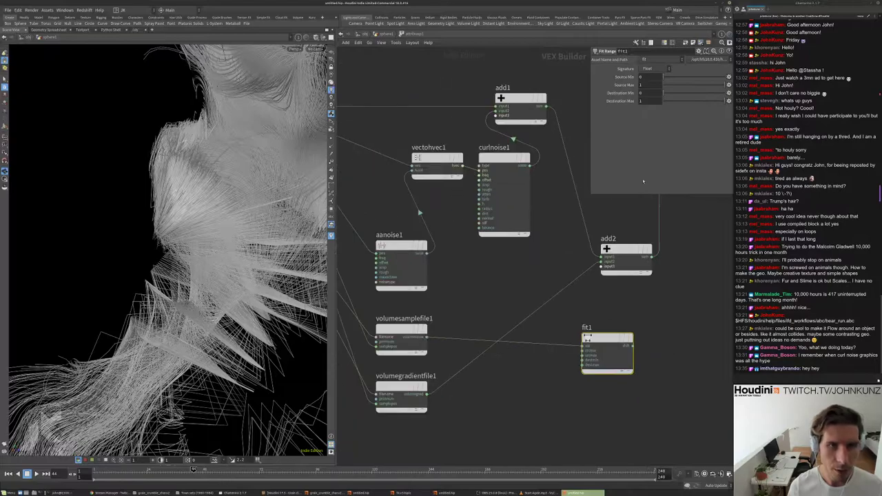
pyautogui.click(680, 83)
pyautogui.scroll(-1, 638, 313)
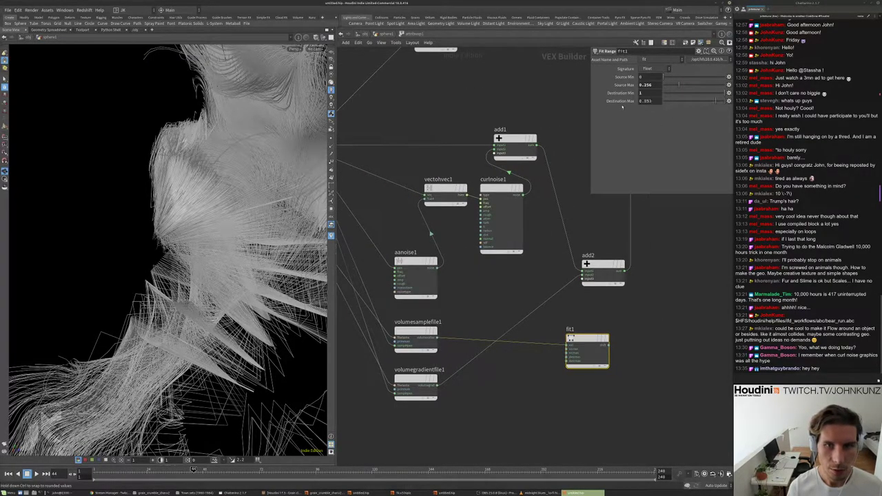
# - Insert multiply2 on the volume gradient wire, scaled by fit1's output
pyautogui.press('Tab')
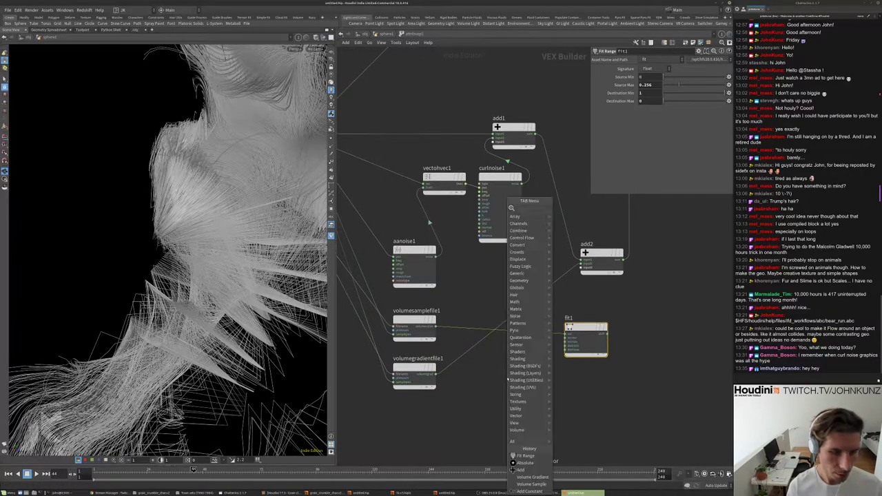
pyautogui.click(518, 470)
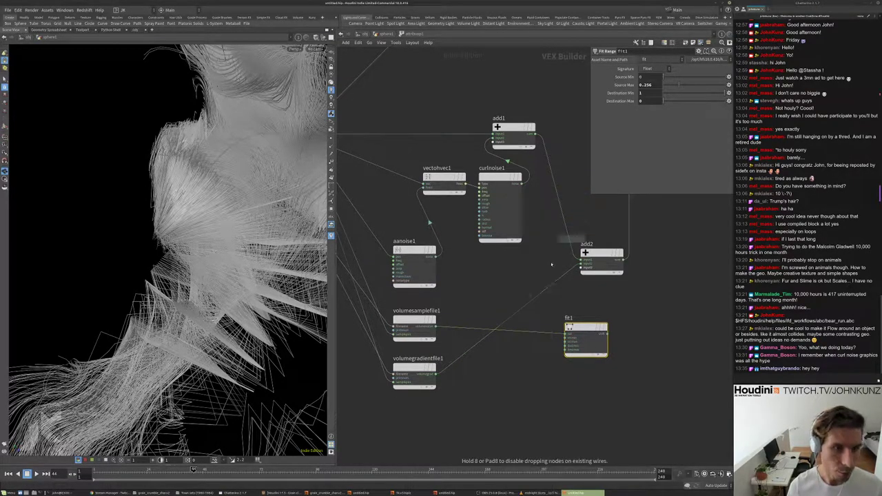
pyautogui.click(524, 298)
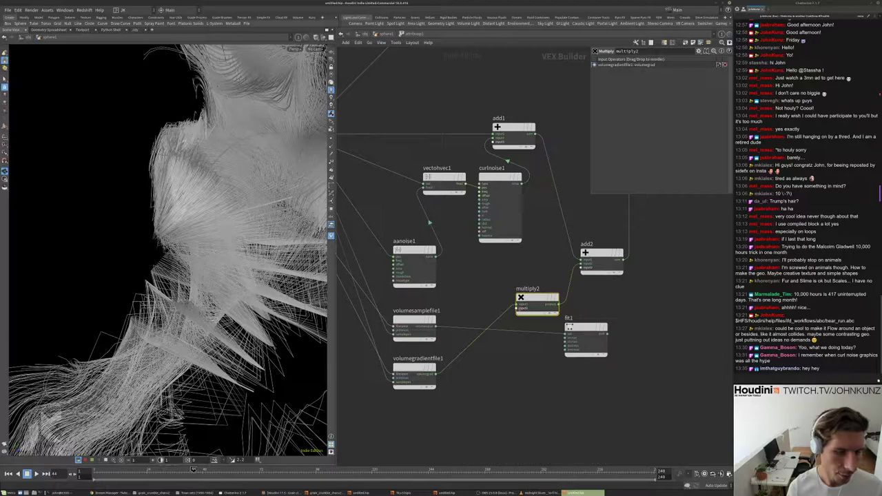
pyautogui.click(567, 328)
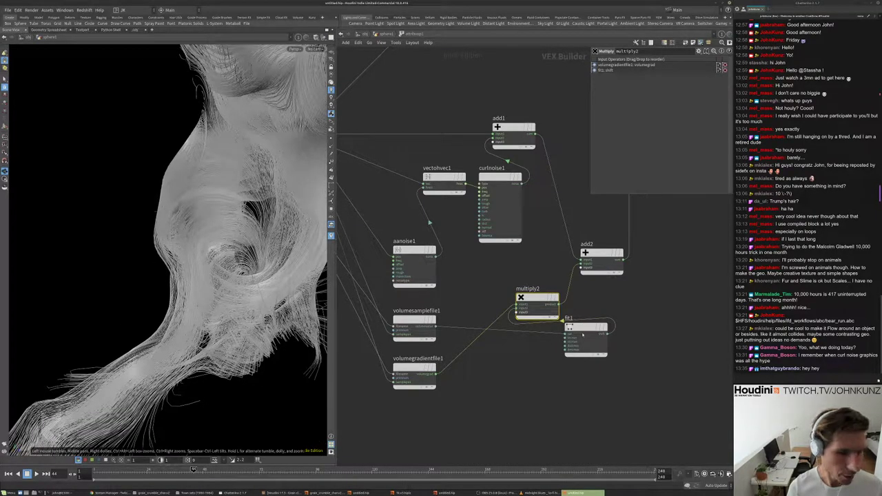
pyautogui.moveTo(583, 334); pyautogui.dragTo(537, 362)
pyautogui.moveTo(607, 314); pyautogui.dragTo(607, 293, button='middle')
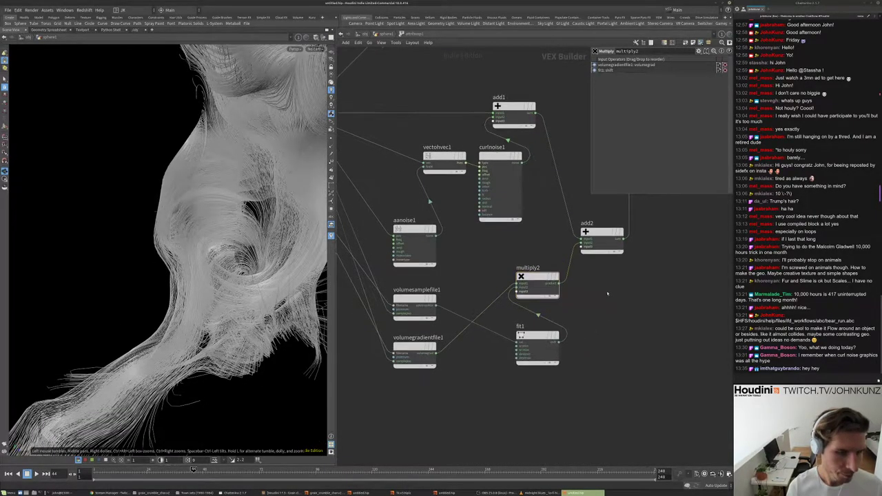
# - Add a Normalize node (normalize1) below the gradient nodes
pyautogui.press('Tab')
pyautogui.moveTo(475, 409)
pyautogui.write('n')
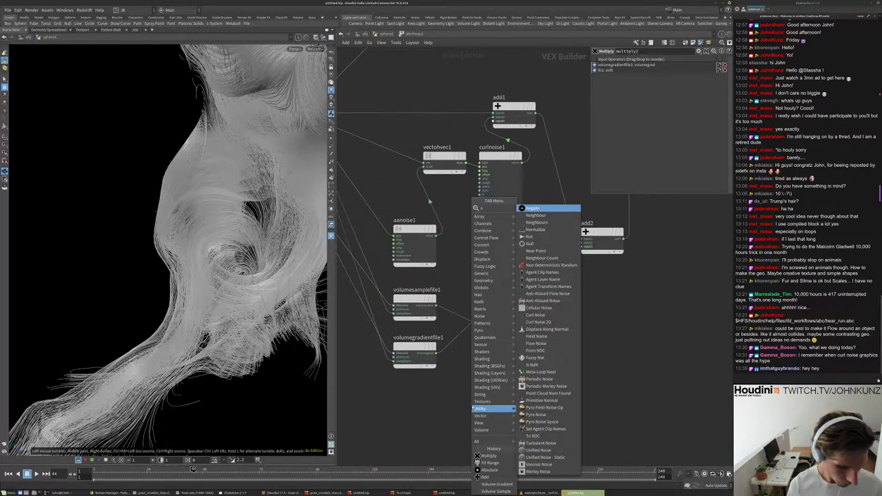
pyautogui.write('orm')
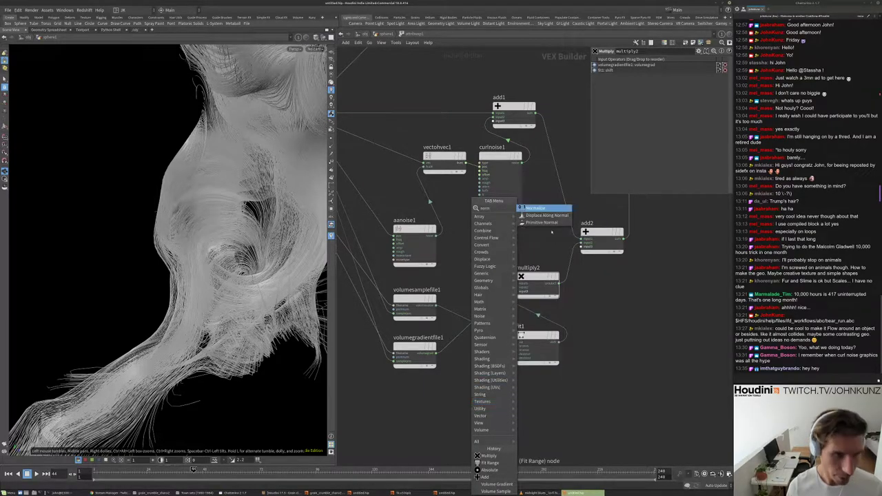
pyautogui.click(545, 208)
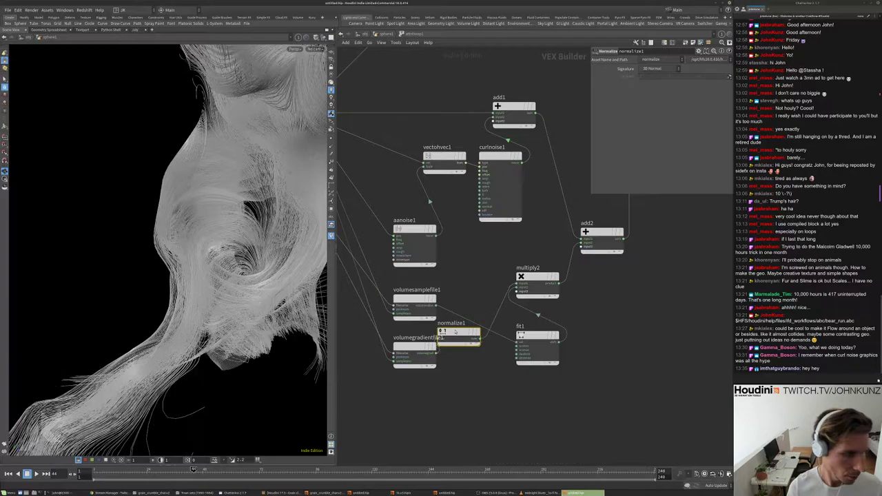
pyautogui.click(463, 380)
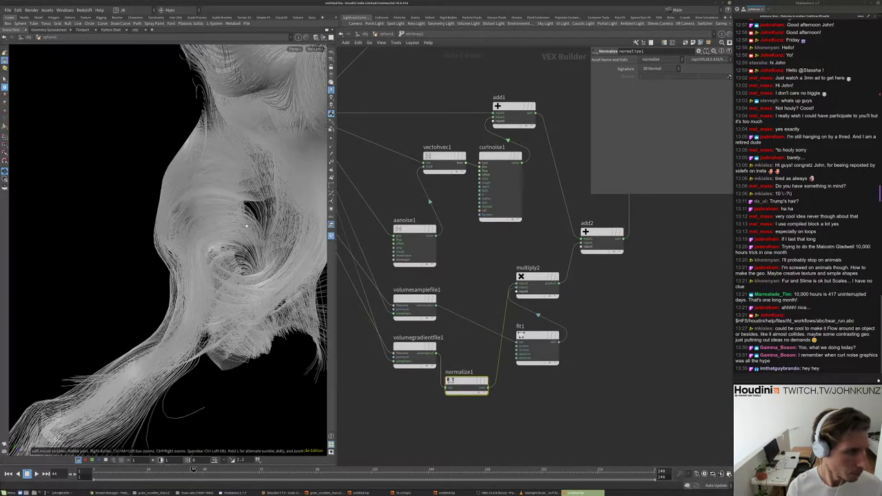
# - Check the lines at Geometry level, then return inside attribvop1
pyautogui.press('u')
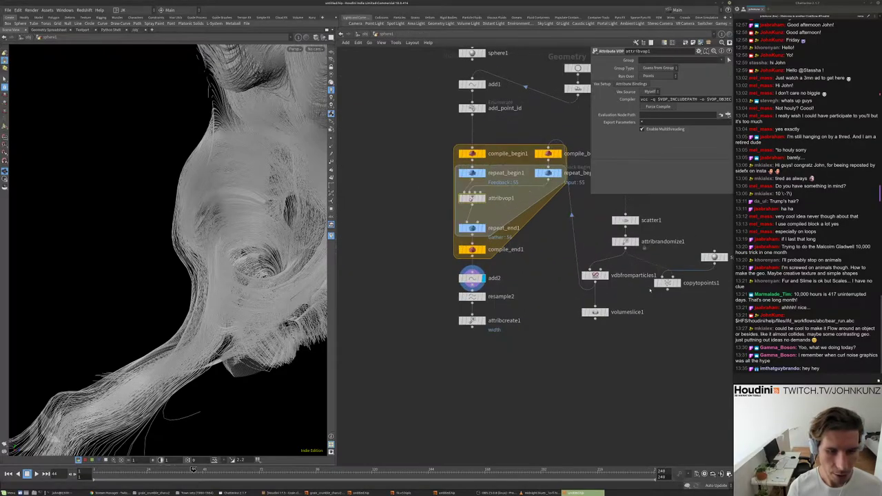
pyautogui.moveTo(227, 207); pyautogui.dragTo(227, 251)
pyautogui.doubleClick(420, 220)
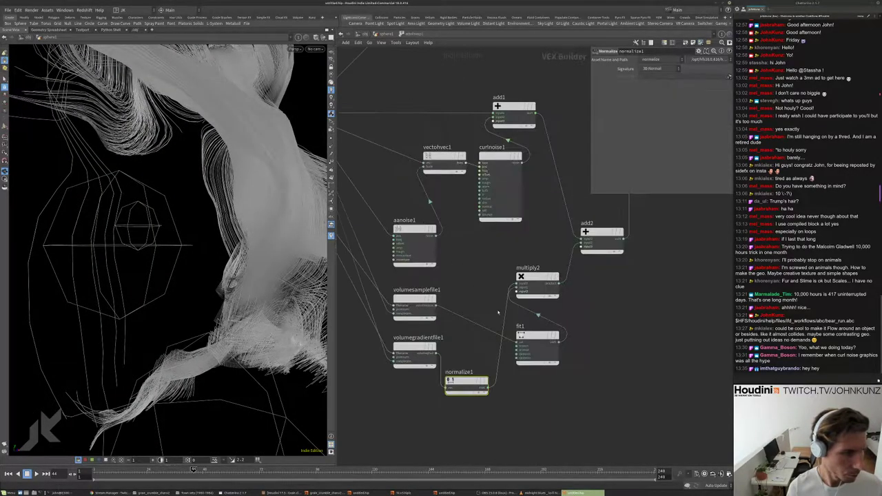
# - Compare add2 bypassed, then add a Negate node wired after normalize1
pyautogui.click(618, 232)
pyautogui.click(618, 232)
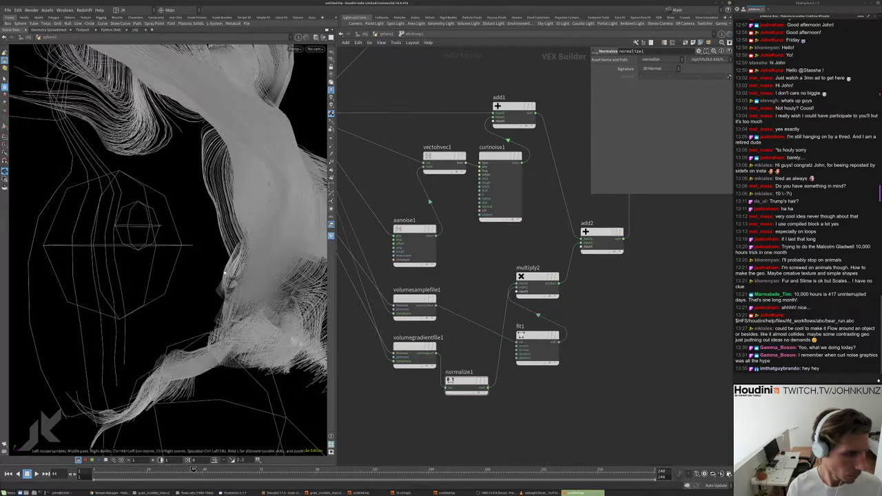
pyautogui.moveTo(454, 386); pyautogui.dragTo(472, 343, button='middle')
pyautogui.press('Tab')
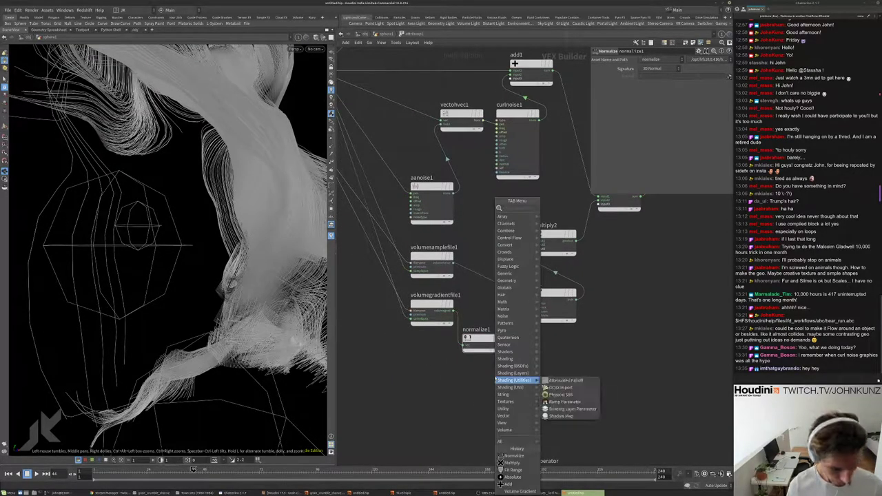
pyautogui.write('neg')
pyautogui.press('Return')
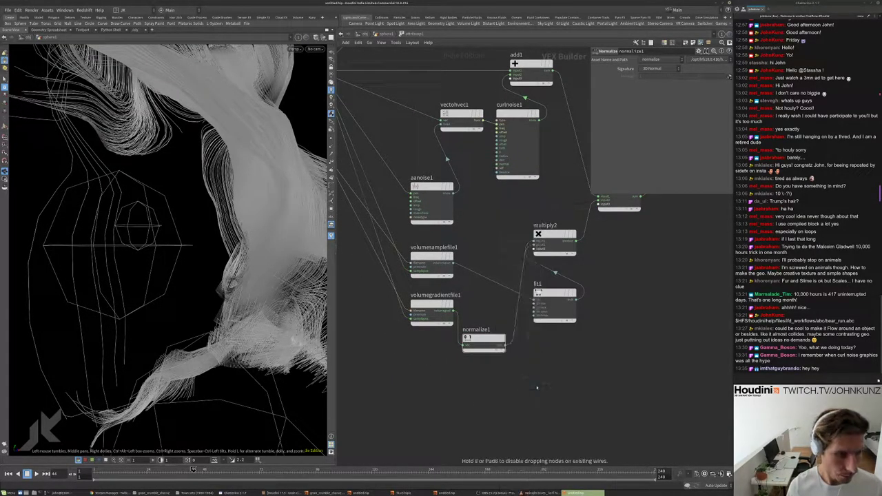
pyautogui.click(525, 365)
pyautogui.moveTo(525, 366)
pyautogui.mouseDown()
pyautogui.moveTo(510, 327)
pyautogui.moveTo(522, 352)
pyautogui.mouseUp()
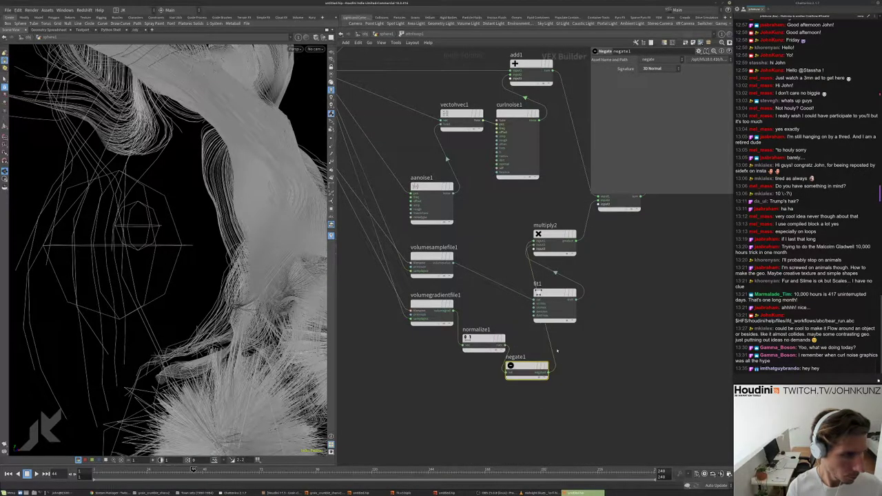
# - Compare the hair with add2 and negate1 bypassed from several angles
pyautogui.moveTo(641, 293); pyautogui.dragTo(626, 329, button='middle')
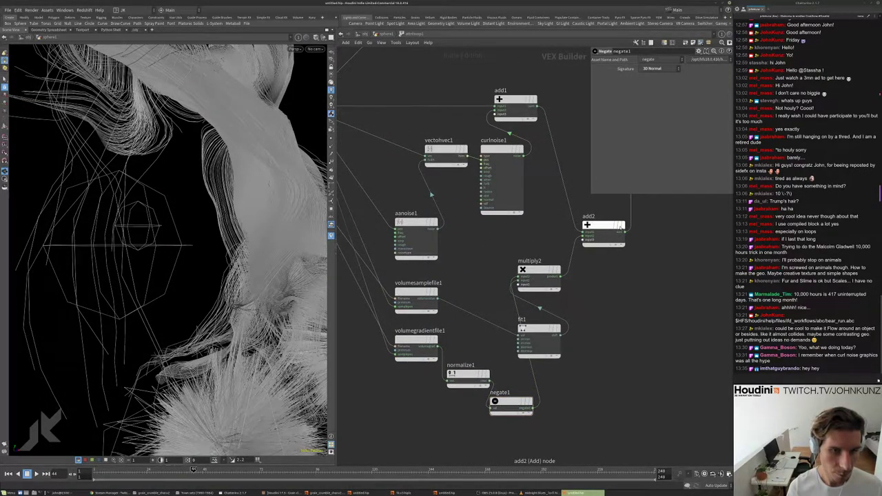
pyautogui.click(620, 227)
pyautogui.click(620, 225)
pyautogui.moveTo(200, 276); pyautogui.dragTo(256, 328)
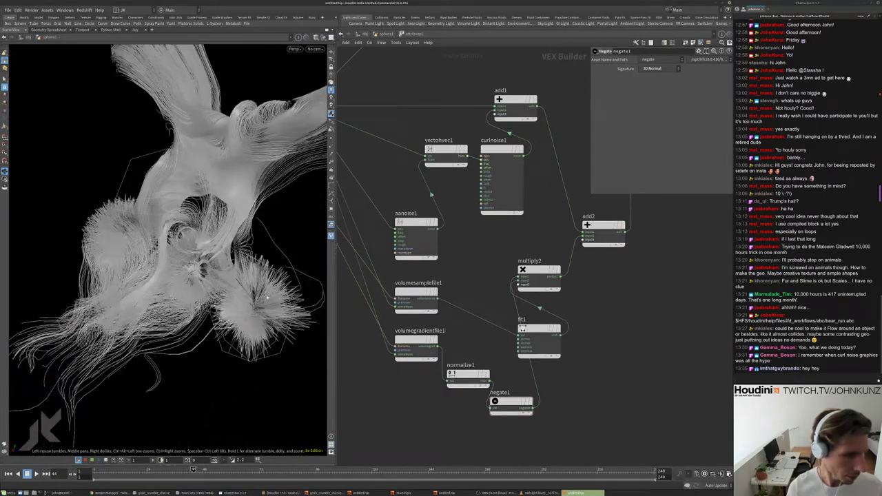
pyautogui.click(527, 401)
pyautogui.moveTo(314, 262); pyautogui.dragTo(220, 258)
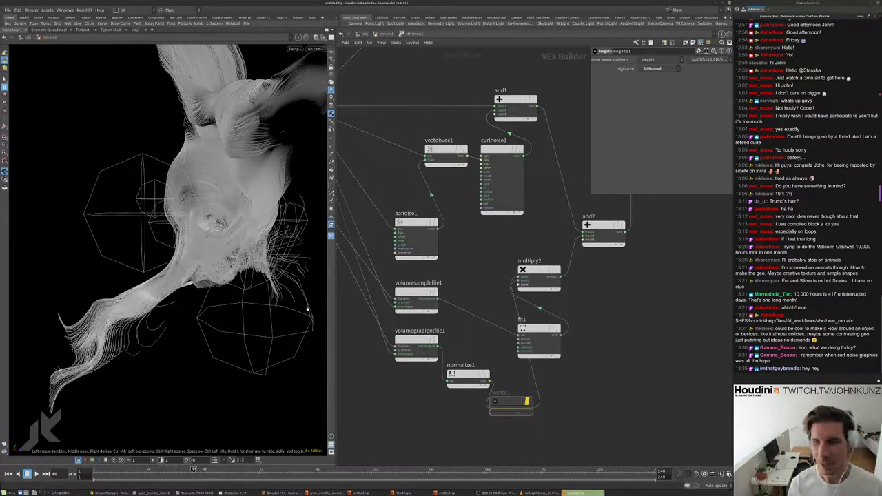
pyautogui.moveTo(306, 298); pyautogui.dragTo(236, 305)
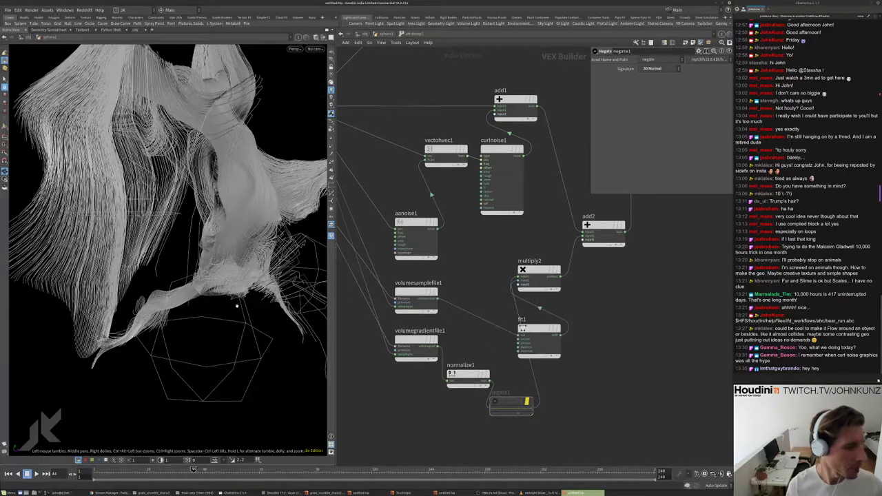
# - Delete negate1 and place normalize1 and fit1 beside the volume gradient and sample nodes
pyautogui.press('Delete')
pyautogui.moveTo(467, 374); pyautogui.dragTo(468, 340)
pyautogui.moveTo(539, 329); pyautogui.dragTo(468, 294)
# - Try fit1 Source Max values of 0.086 and 0.643 while inspecting the hair
pyautogui.click(582, 332)
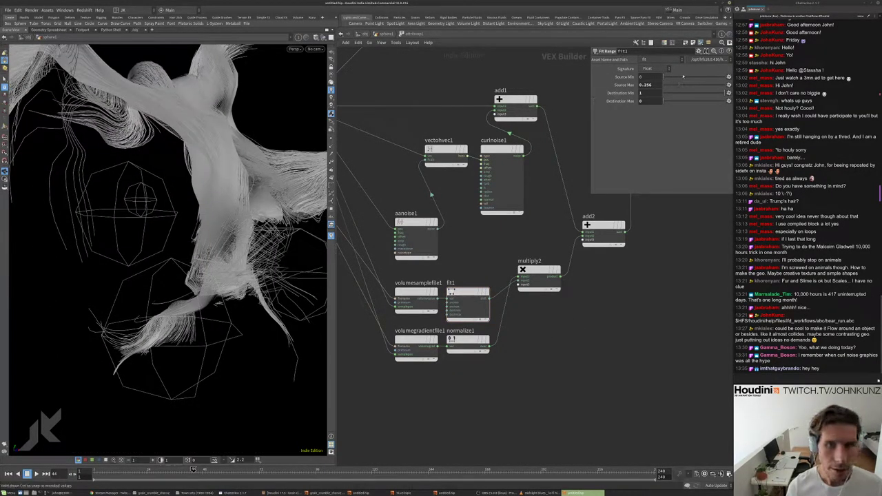
pyautogui.click(669, 85)
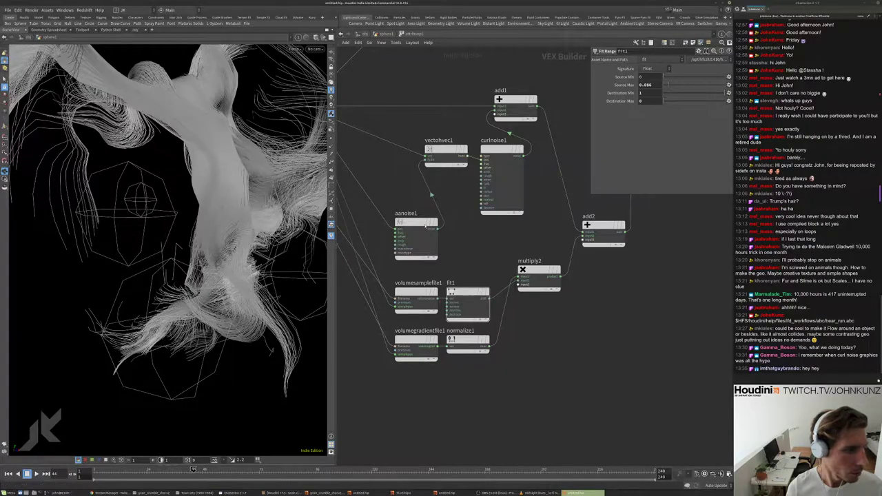
pyautogui.moveTo(200, 276); pyautogui.dragTo(214, 253)
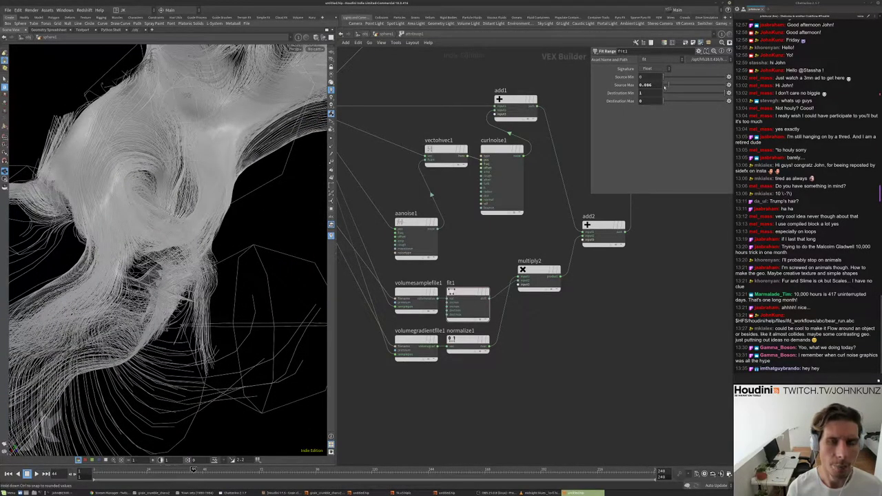
pyautogui.moveTo(672, 88); pyautogui.dragTo(703, 84)
pyautogui.moveTo(174, 300); pyautogui.dragTo(220, 286)
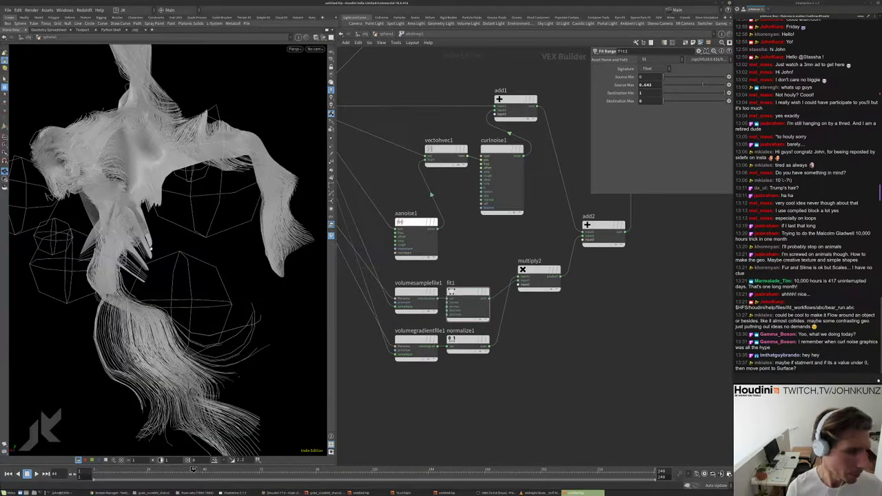
pyautogui.moveTo(149, 251); pyautogui.dragTo(189, 262)
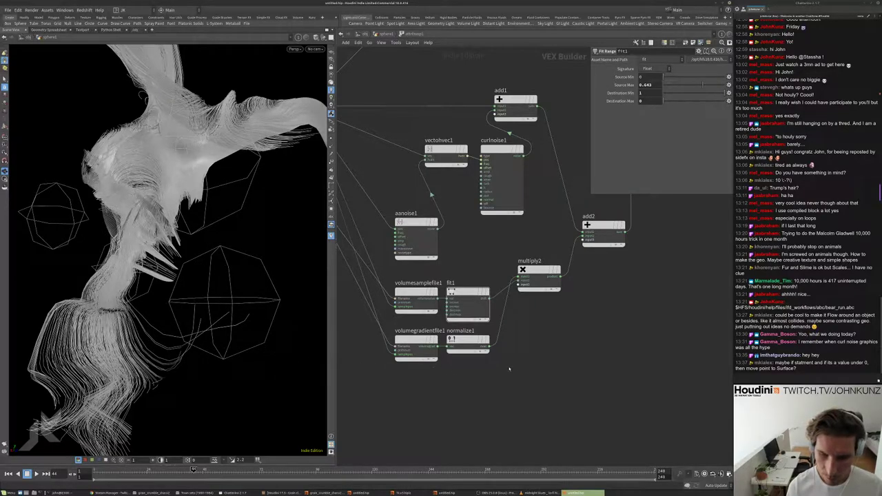
# - Reposition multiply2 and geometryvopoutput1 down near add2
pyautogui.scroll(3, 568, 360)
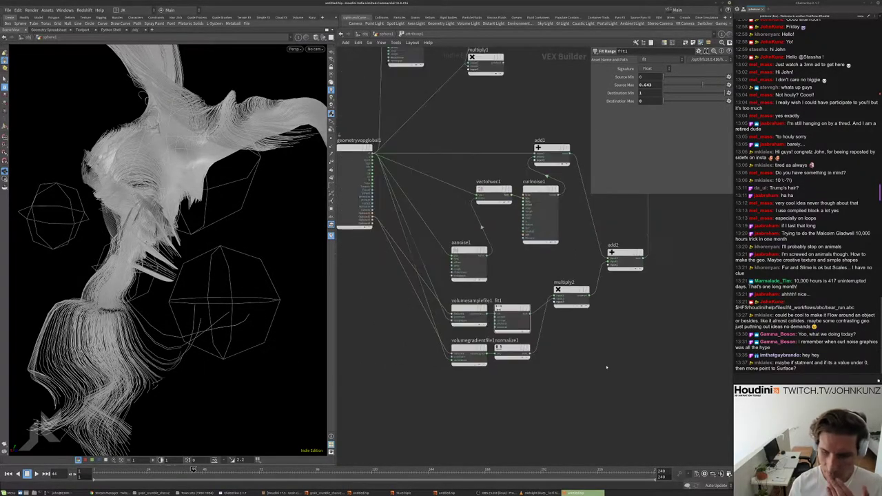
pyautogui.scroll(-5, 418, 93)
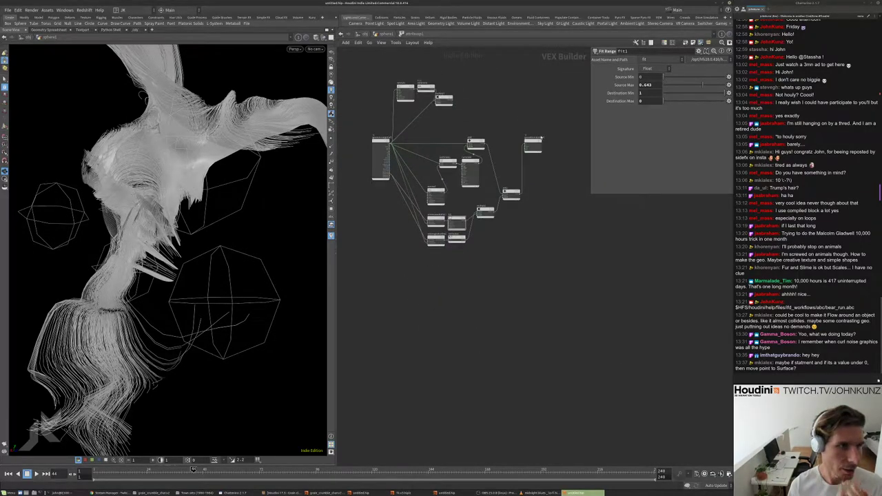
pyautogui.scroll(4, 580, 210)
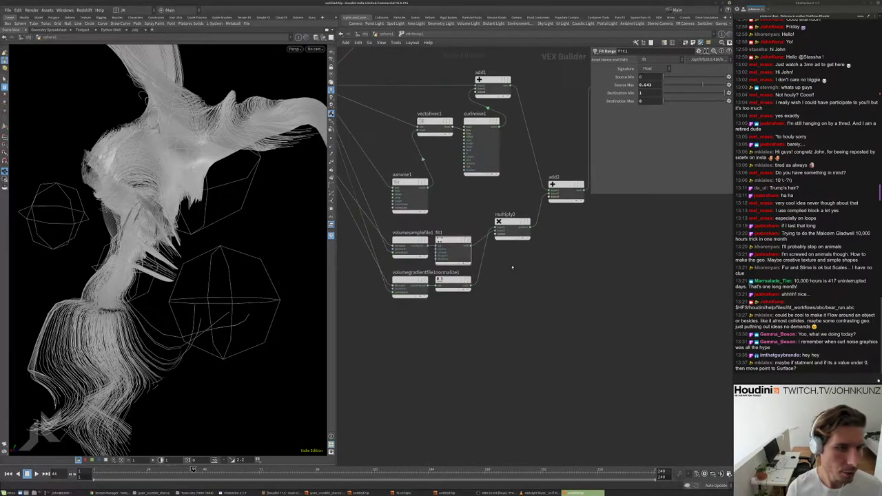
pyautogui.moveTo(513, 223); pyautogui.dragTo(511, 240)
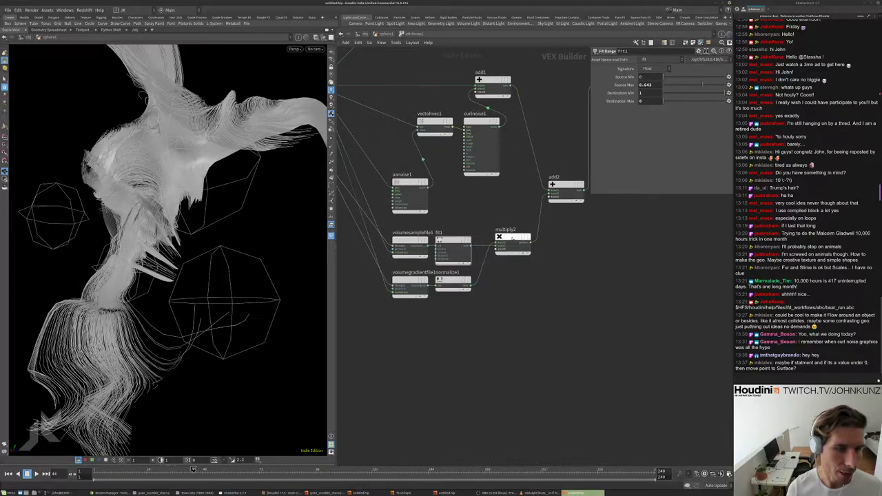
pyautogui.moveTo(511, 240); pyautogui.dragTo(487, 322, button='middle')
pyautogui.scroll(-1, 487, 321)
pyautogui.moveTo(570, 187); pyautogui.dragTo(531, 304)
pyautogui.scroll(2, 603, 327)
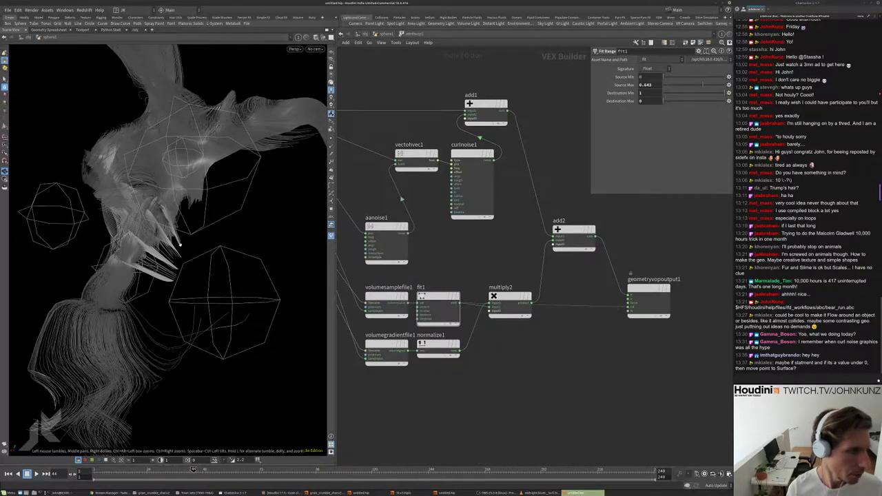
pyautogui.moveTo(178, 257); pyautogui.dragTo(178, 274)
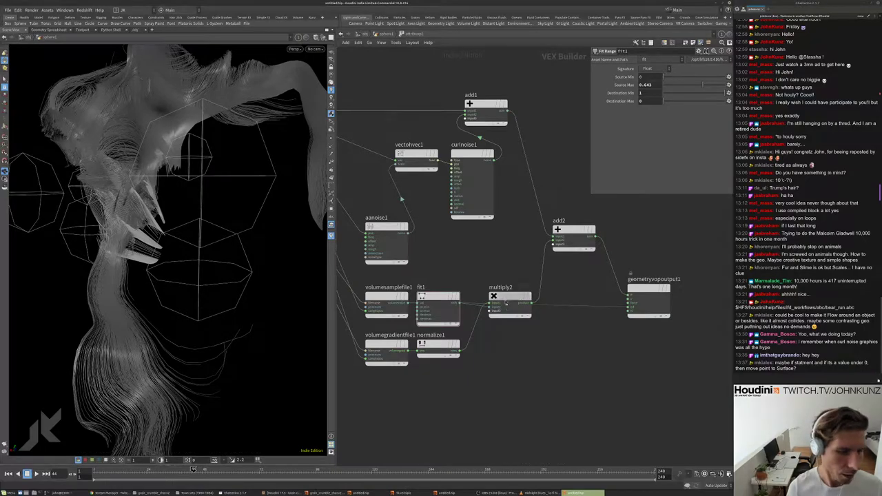
pyautogui.moveTo(513, 303); pyautogui.dragTo(519, 342)
# - Lower fit1's Source Max to 0.139, then to about 0.068
pyautogui.click(438, 303)
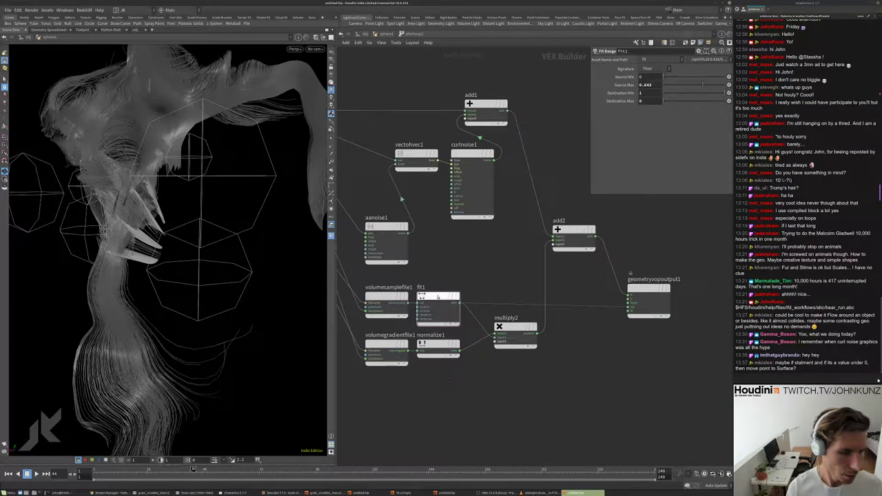
pyautogui.moveTo(672, 88); pyautogui.dragTo(666, 88)
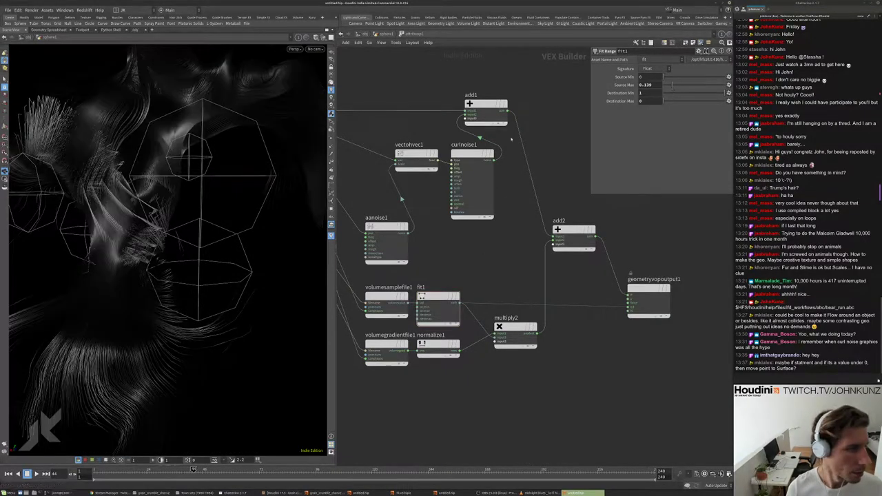
pyautogui.moveTo(172, 248); pyautogui.dragTo(213, 251)
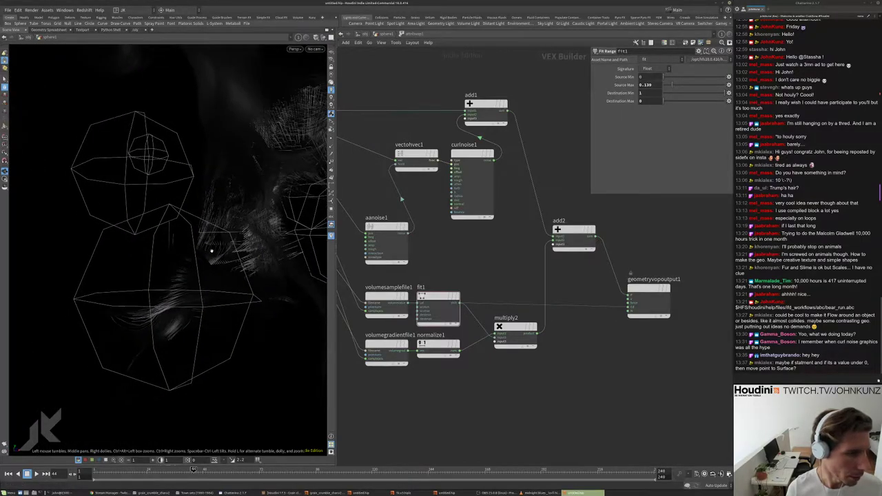
pyautogui.moveTo(669, 84); pyautogui.dragTo(668, 85)
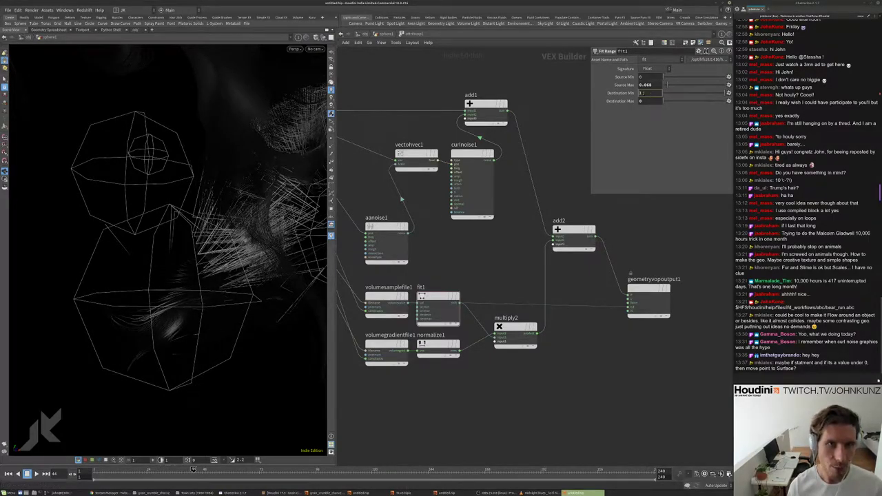
# - Box-select curlnoise1 and frame the nodes around add2
pyautogui.moveTo(500, 242); pyautogui.dragTo(450, 146)
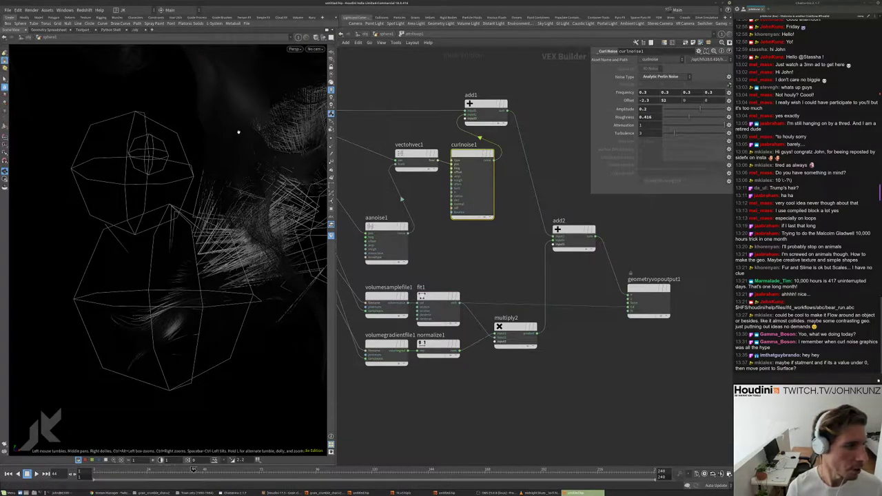
pyautogui.moveTo(553, 348); pyautogui.dragTo(550, 324, button='middle')
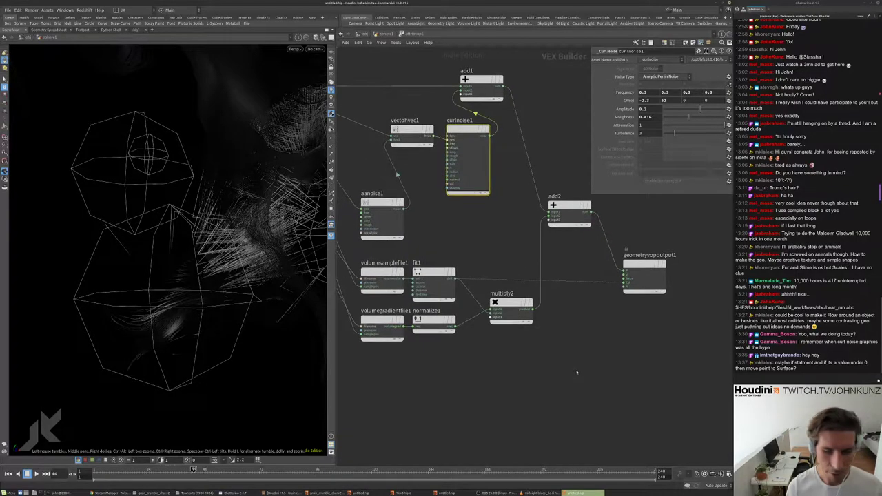
pyautogui.press('Tab')
# - Add a Multiply Constant node mulconst1 beneath multiply2
pyautogui.write('mu')
pyautogui.press('Down')
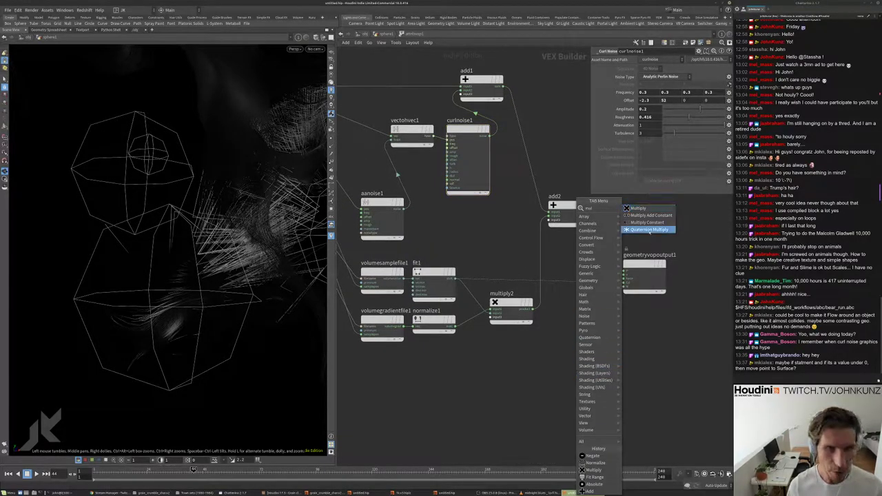
pyautogui.press('Return')
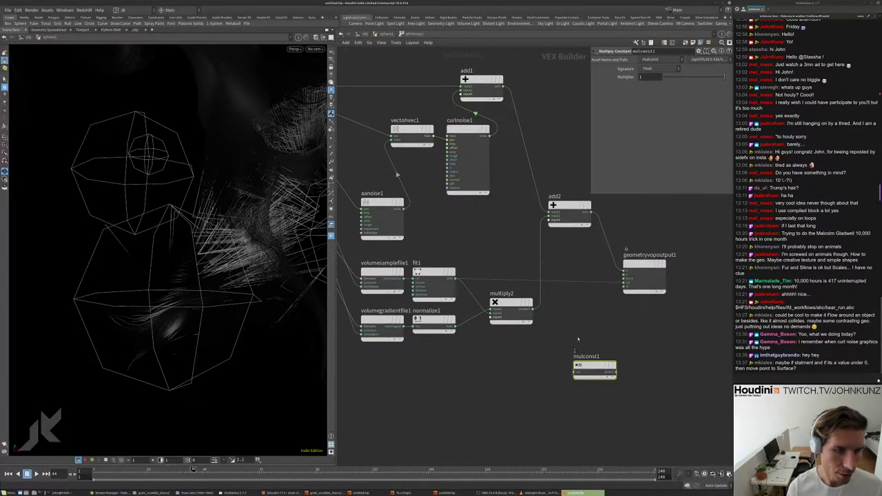
pyautogui.scroll(-3, 577, 339)
pyautogui.scroll(2, 586, 352)
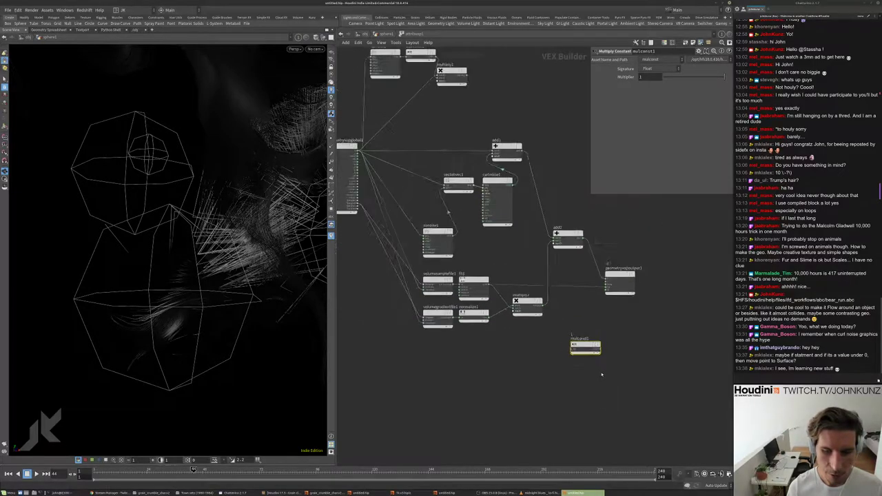
pyautogui.scroll(3, 602, 374)
pyautogui.moveTo(601, 357); pyautogui.dragTo(494, 228)
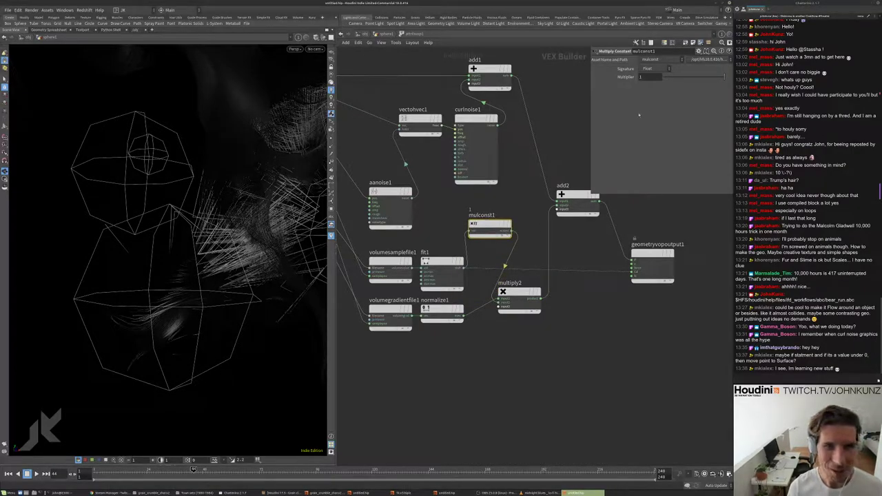
# - Try mulconst1 multipliers near 0.1 and 0.064, moving it below multiply2
pyautogui.moveTo(670, 78); pyautogui.dragTo(661, 77)
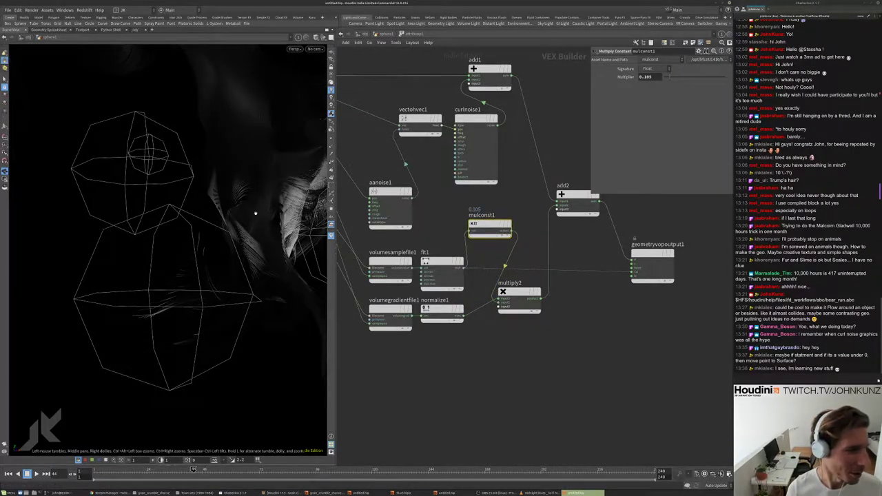
pyautogui.moveTo(255, 214); pyautogui.dragTo(205, 225)
pyautogui.moveTo(191, 229); pyautogui.dragTo(221, 193)
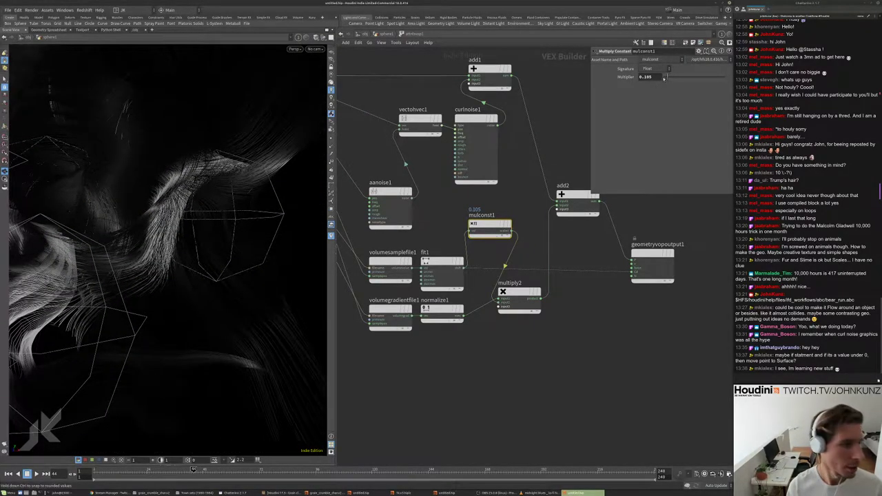
pyautogui.moveTo(664, 78); pyautogui.dragTo(667, 84)
pyautogui.moveTo(483, 283); pyautogui.dragTo(481, 266, button='middle')
pyautogui.moveTo(490, 215); pyautogui.dragTo(511, 338)
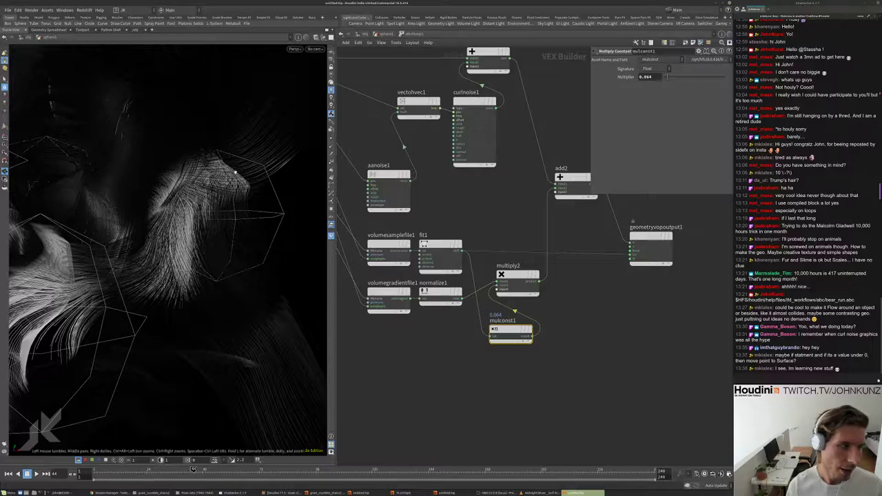
pyautogui.moveTo(161, 192); pyautogui.dragTo(210, 174)
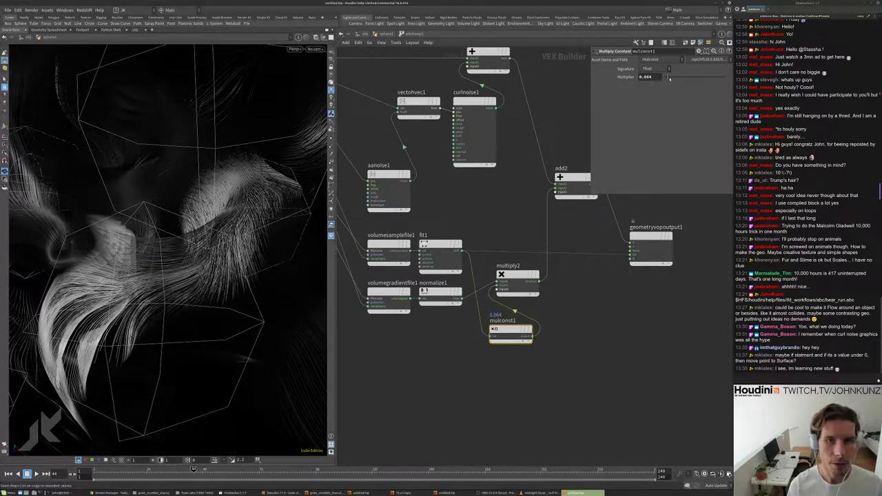
# - Settle mulconst1's Multiplier at 0.1 after inspecting the hair
pyautogui.moveTo(669, 78); pyautogui.dragTo(674, 78)
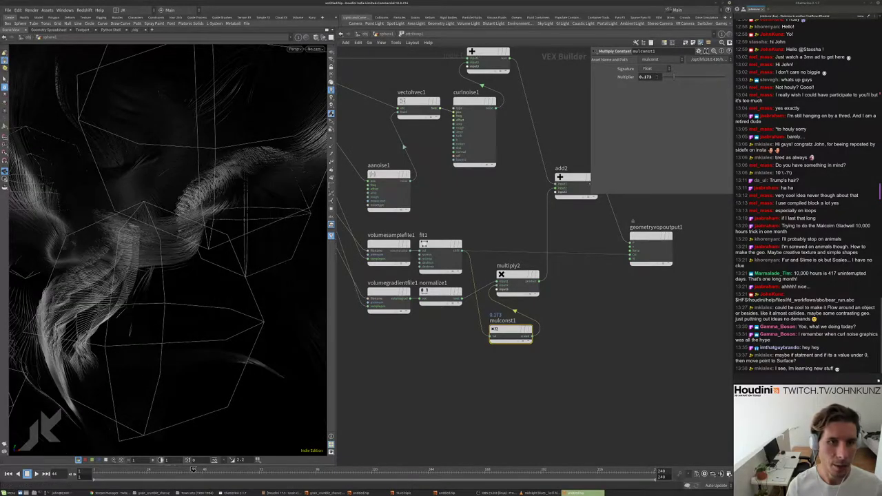
pyautogui.moveTo(172, 261); pyautogui.dragTo(189, 233)
pyautogui.scroll(-10, 203, 262)
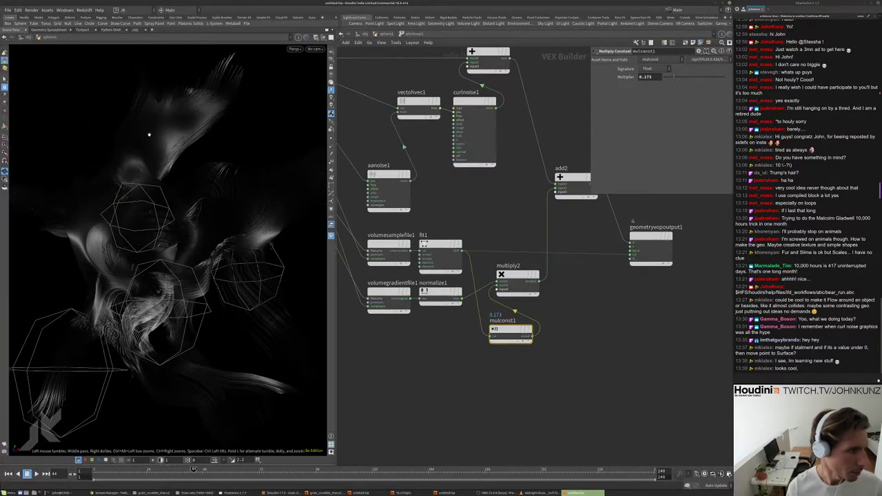
pyautogui.moveTo(149, 135); pyautogui.dragTo(118, 223)
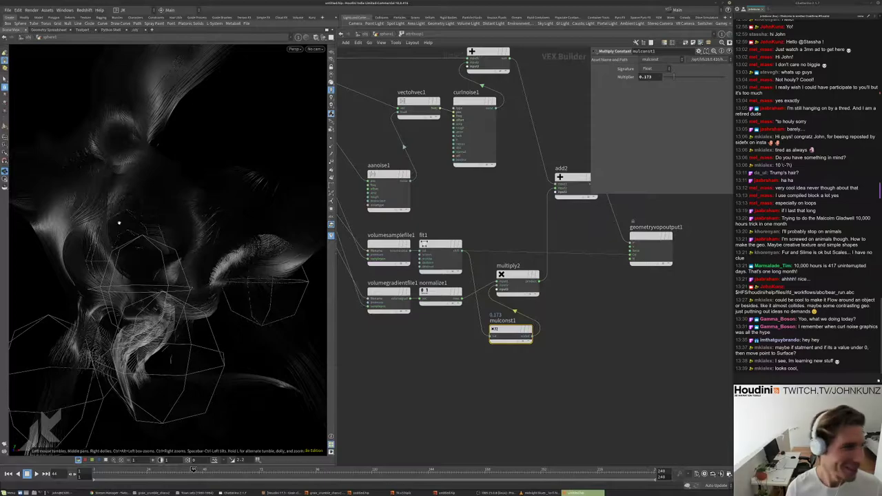
pyautogui.moveTo(528, 309); pyautogui.dragTo(527, 284, button='middle')
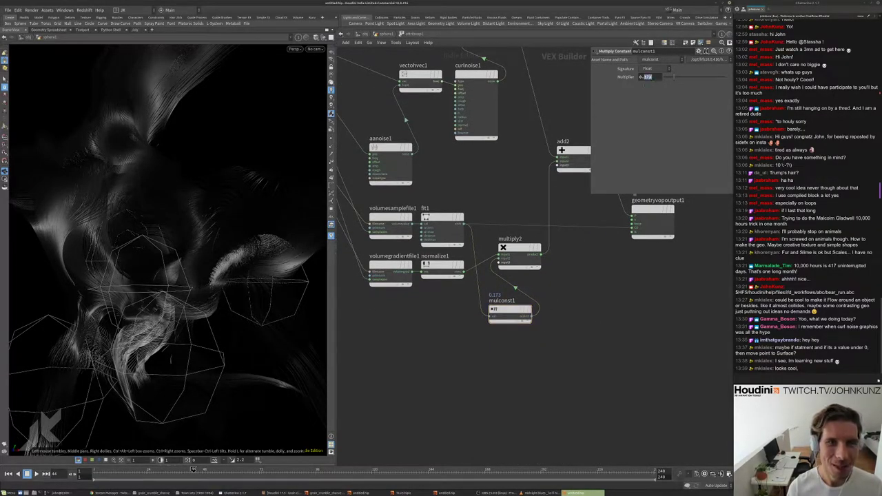
pyautogui.press('Return')
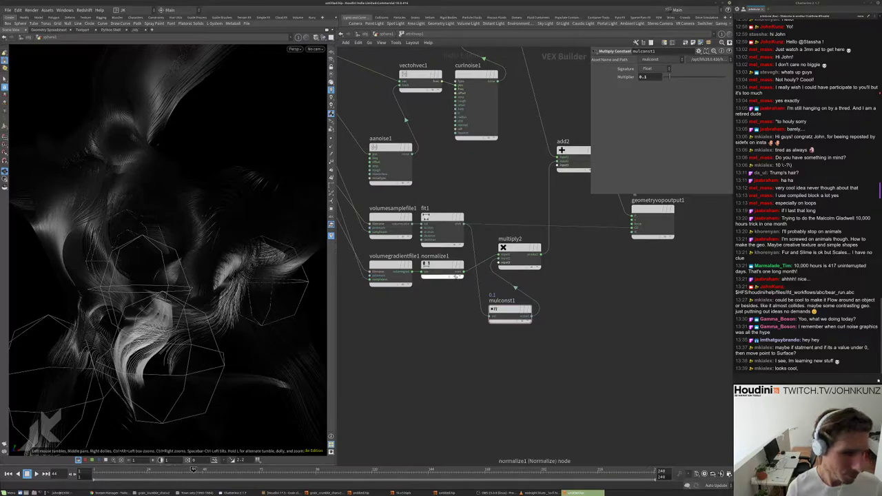
# - Edit fit1's Source Max while orbiting around the hair sculpture
pyautogui.click(442, 219)
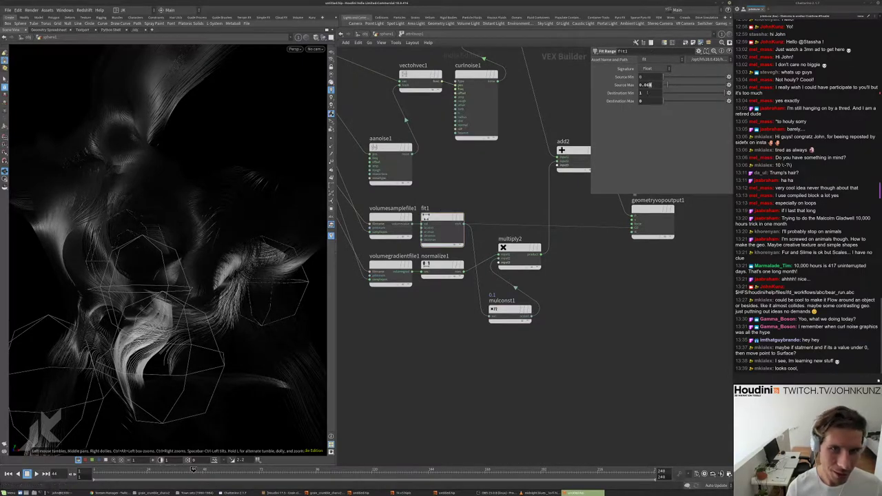
pyautogui.doubleClick(649, 84)
pyautogui.moveTo(172, 290); pyautogui.dragTo(245, 241)
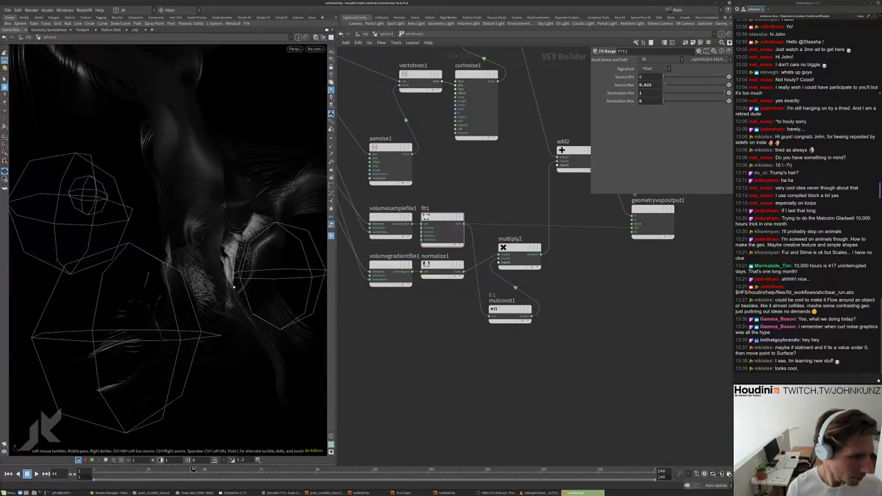
pyautogui.moveTo(234, 287); pyautogui.dragTo(250, 222)
pyautogui.moveTo(593, 155); pyautogui.dragTo(497, 197, button='middle')
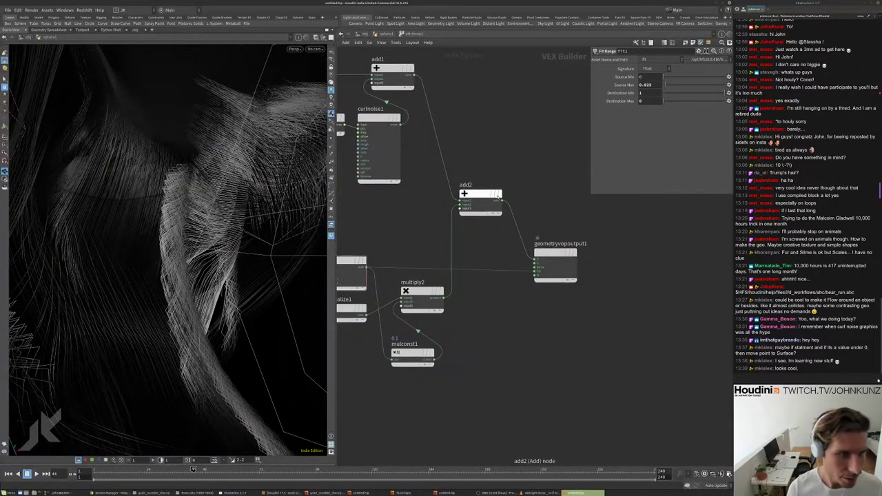
pyautogui.moveTo(304, 193); pyautogui.dragTo(176, 269)
pyautogui.moveTo(149, 315); pyautogui.dragTo(213, 149)
# - Commit fit1's source range of 0.01 to 0.05
pyautogui.moveTo(413, 353); pyautogui.dragTo(458, 323, button='middle')
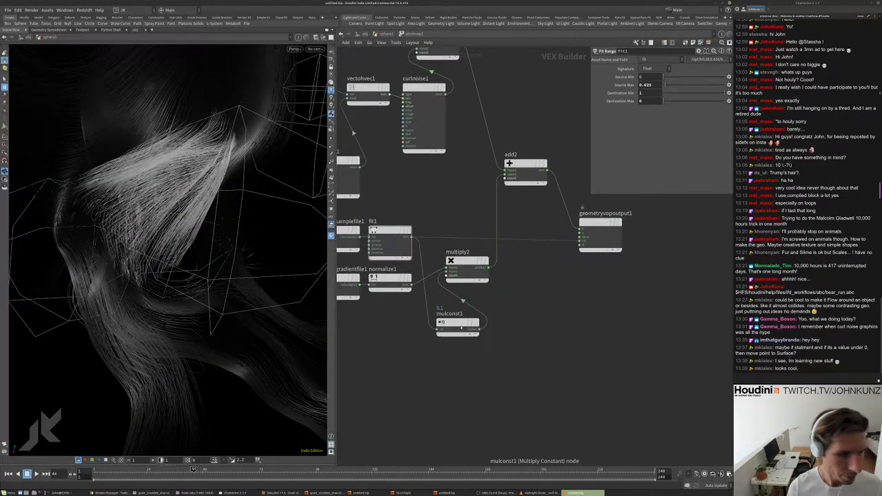
pyautogui.click(457, 323)
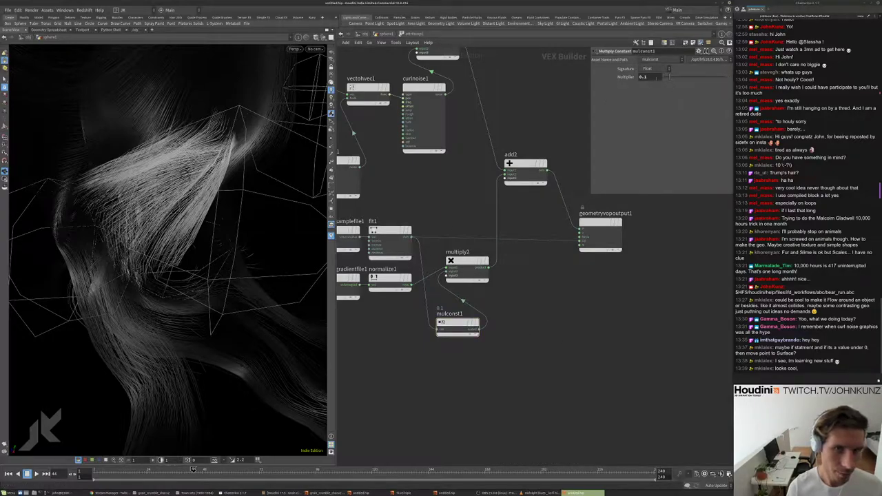
pyautogui.moveTo(509, 341); pyautogui.dragTo(547, 329, button='middle')
pyautogui.click(429, 228)
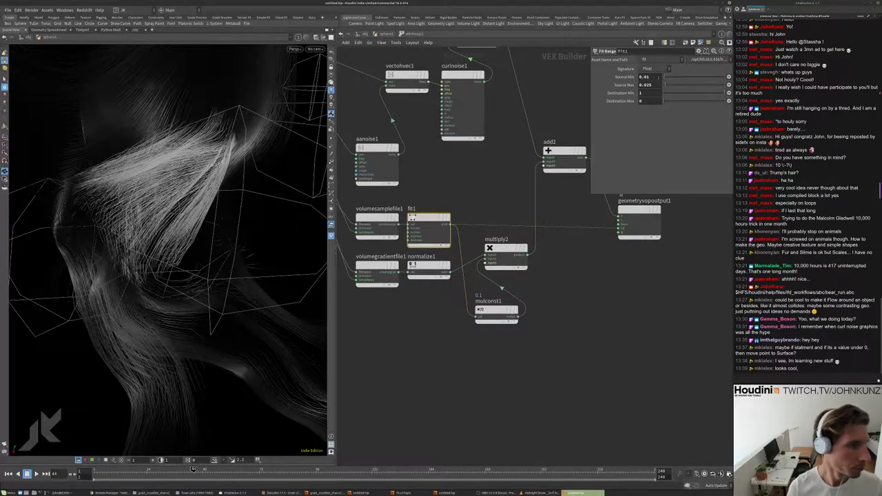
pyautogui.click(484, 186)
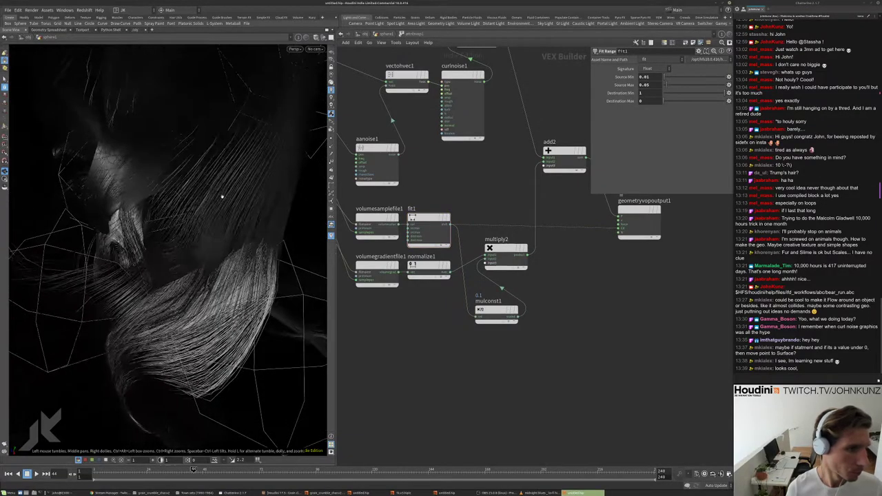
# - Try mulconst1 multipliers 0.35 and 0.01, settling on 0.05
pyautogui.click(502, 312)
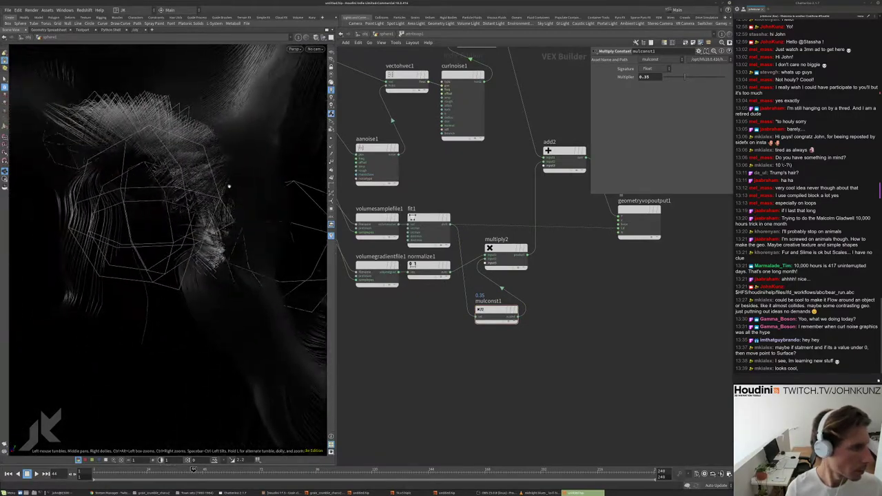
pyautogui.moveTo(188, 215); pyautogui.dragTo(116, 173)
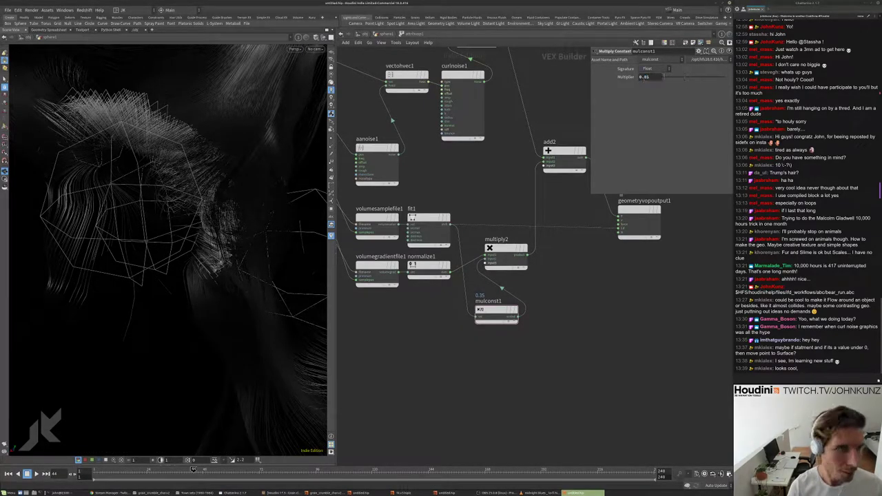
pyautogui.moveTo(197, 227); pyautogui.dragTo(165, 204)
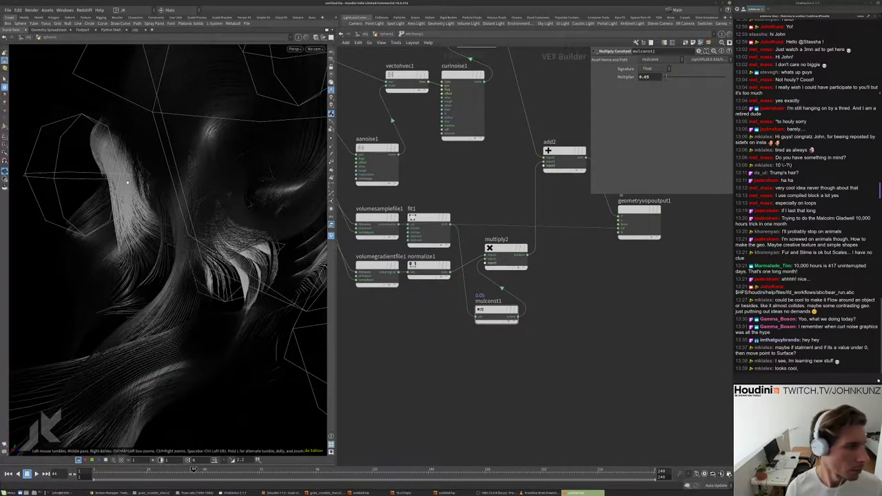
pyautogui.moveTo(154, 169); pyautogui.dragTo(227, 200)
pyautogui.scroll(-3, 523, 248)
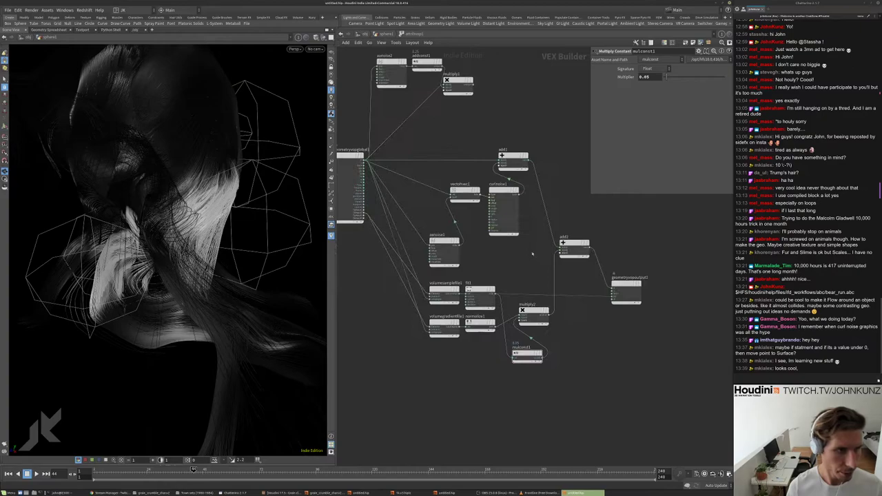
# - Set curlnoise1's Amplitude to 0.01, then 0.0075, shrinking the strands
pyautogui.moveTo(529, 252); pyautogui.dragTo(511, 221)
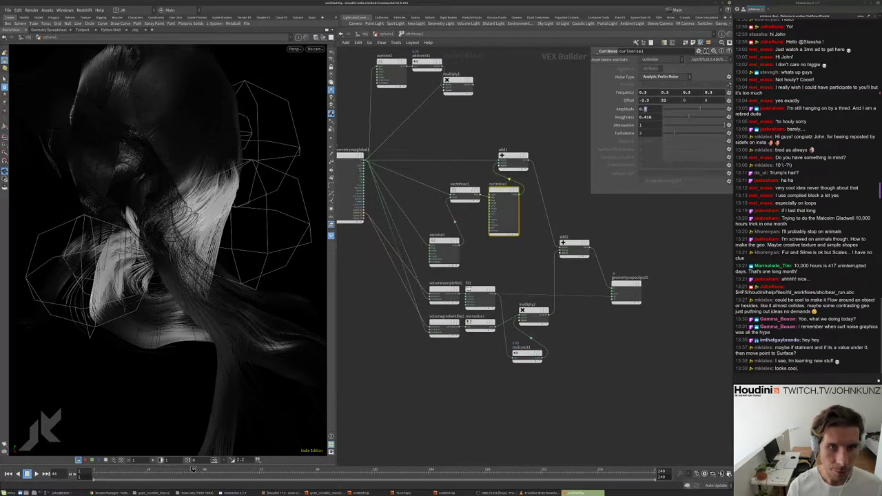
pyautogui.press('Return')
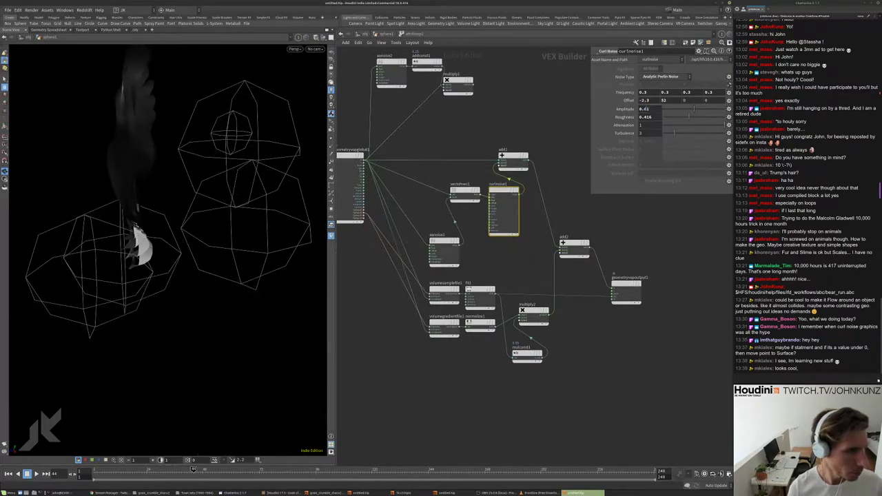
pyautogui.moveTo(183, 177); pyautogui.dragTo(230, 149)
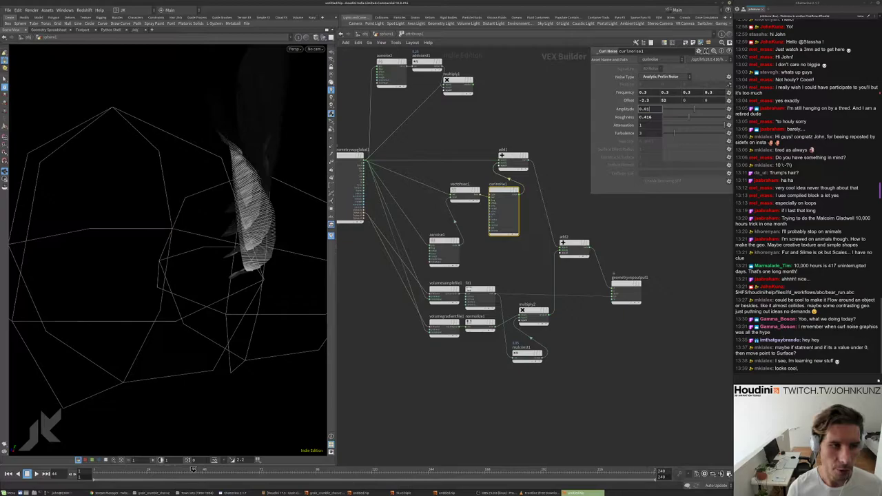
pyautogui.scroll(3, 496, 203)
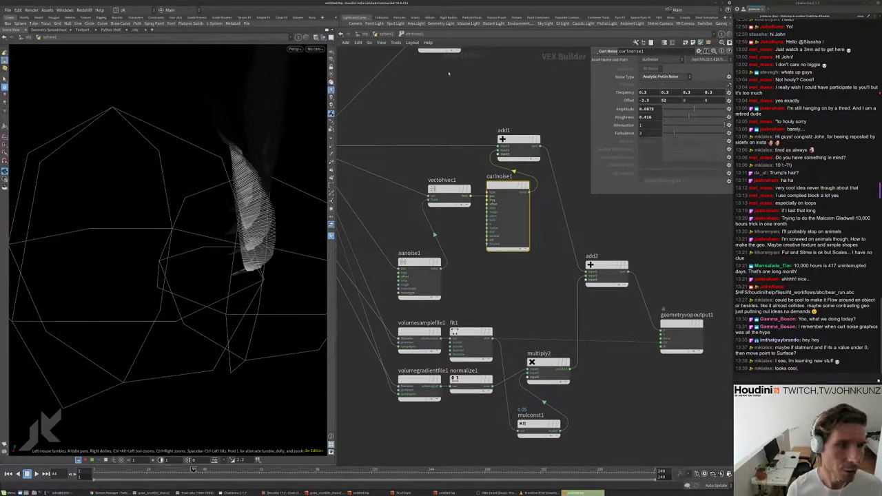
# - Raise repeat_end1's Iterations from 25 to 125, then go back inside attribvop1
pyautogui.press('u')
pyautogui.click(422, 270)
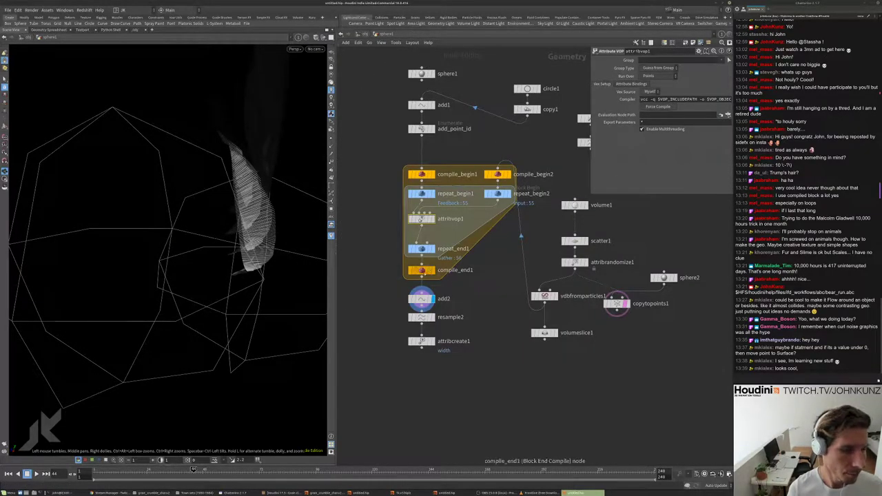
pyautogui.click(422, 249)
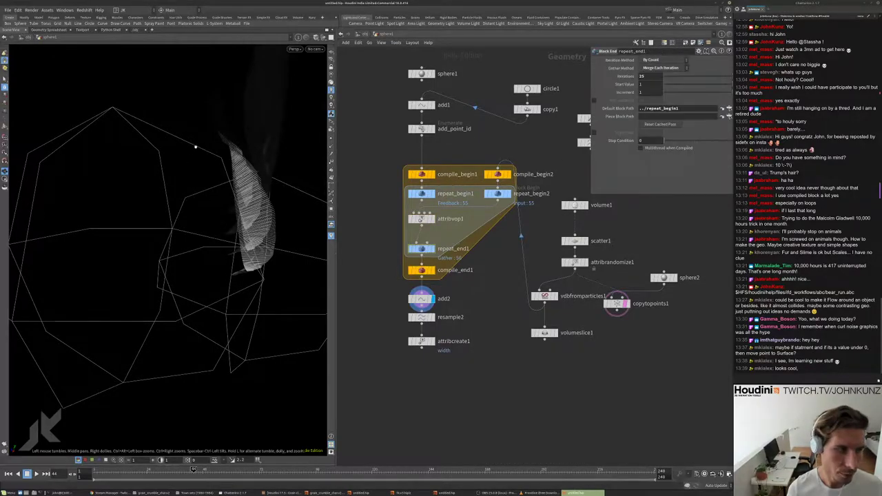
pyautogui.moveTo(255, 194); pyautogui.dragTo(200, 219)
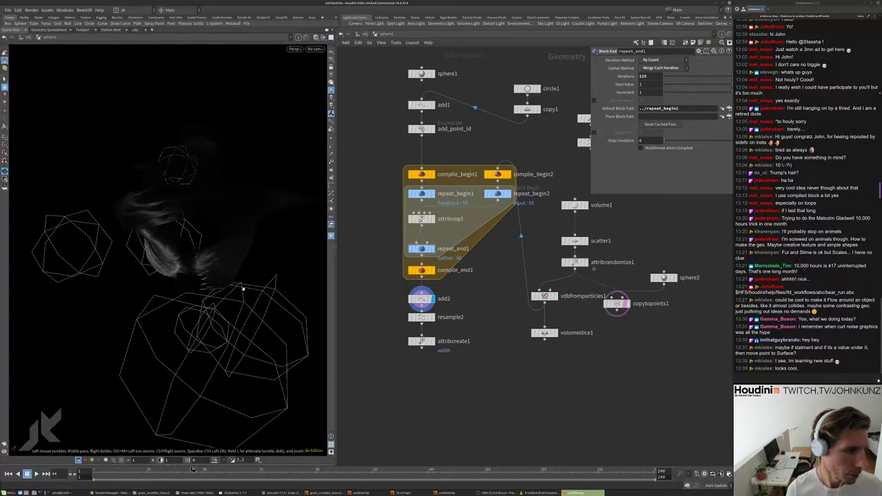
pyautogui.moveTo(205, 281); pyautogui.dragTo(228, 262)
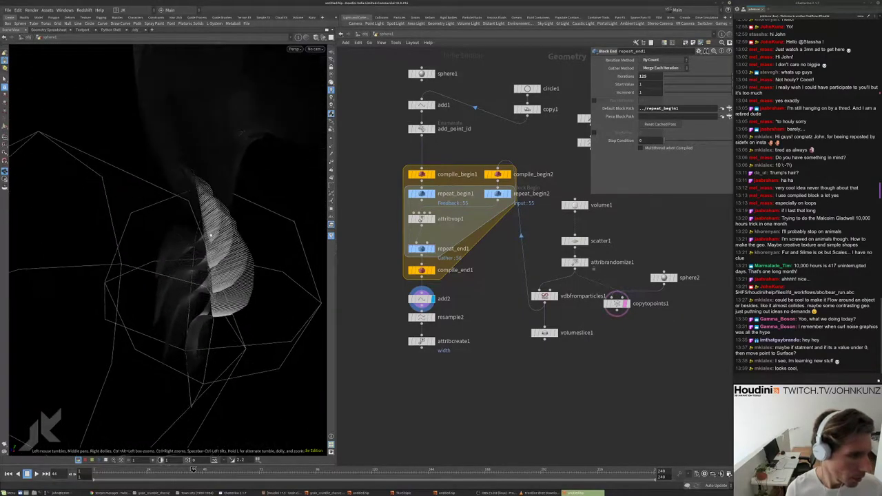
pyautogui.doubleClick(422, 218)
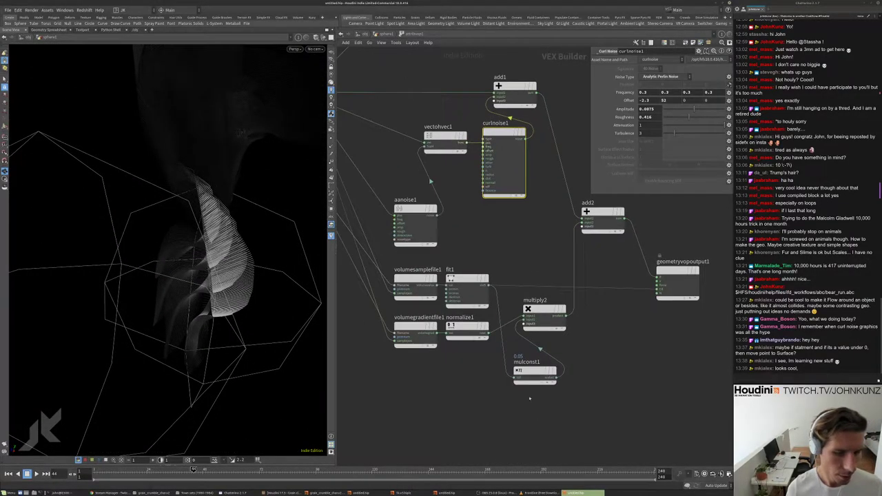
# - Set mulconst1 to 0.08 and curlnoise1's Amplitude to 0.025
pyautogui.click(535, 372)
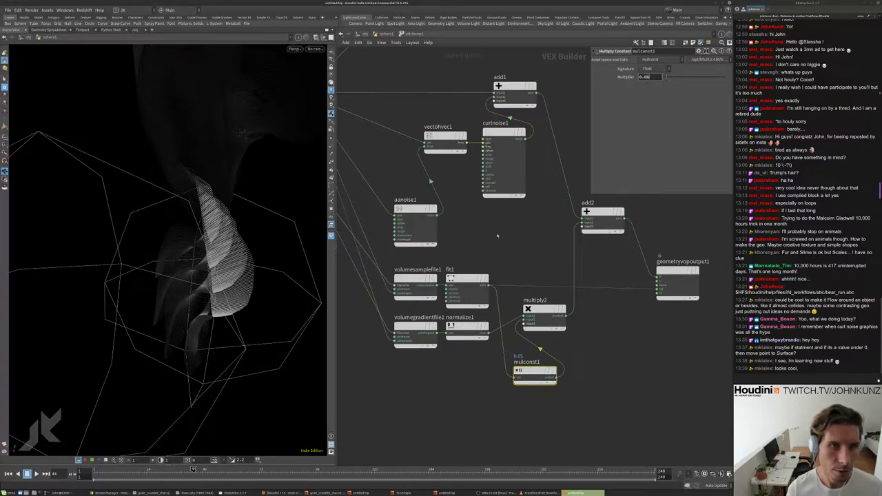
pyautogui.click(504, 169)
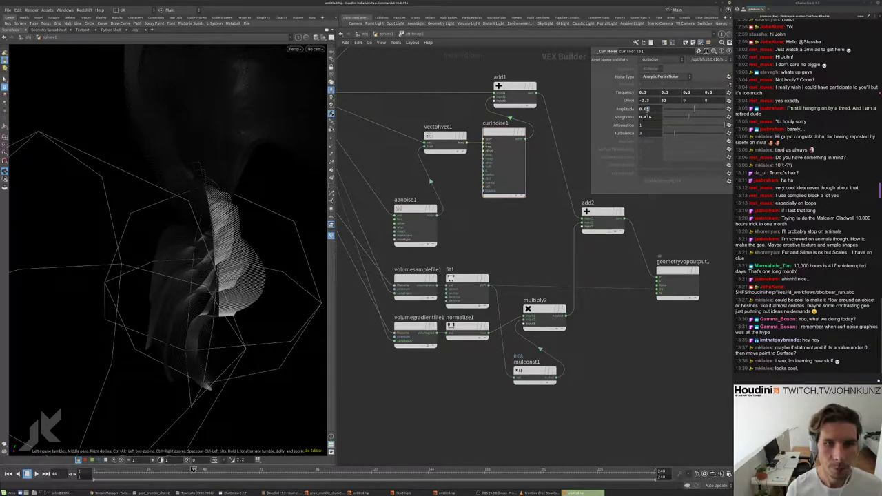
pyautogui.moveTo(317, 239); pyautogui.dragTo(34, 309)
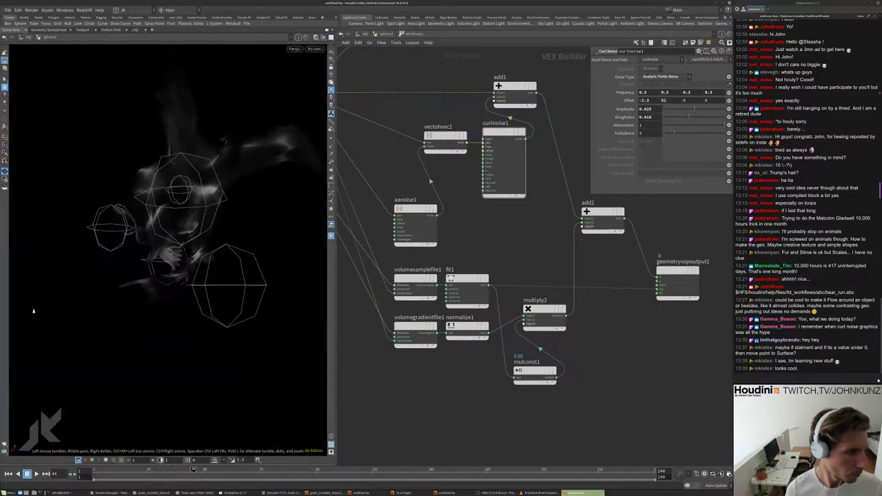
pyautogui.moveTo(619, 293); pyautogui.dragTo(591, 306, button='middle')
# - Disconnect fit1 from the VOP output and return to the Geometry level
pyautogui.rightClick(593, 303)
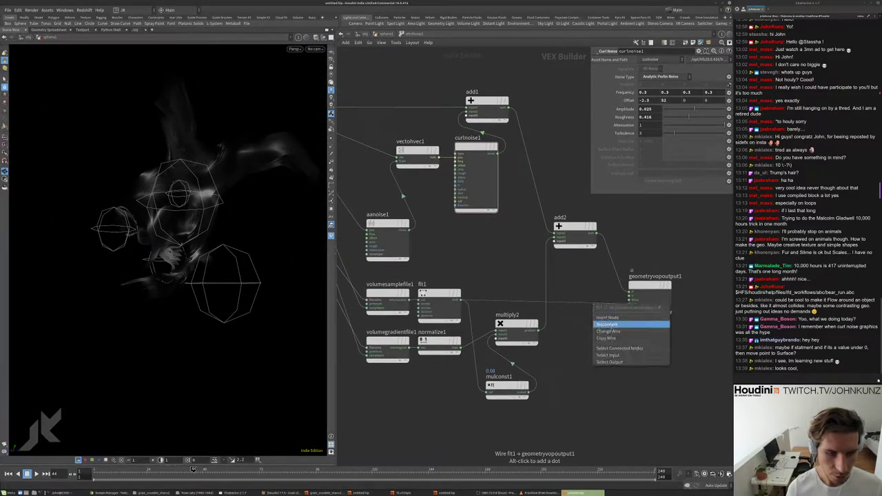
pyautogui.click(607, 324)
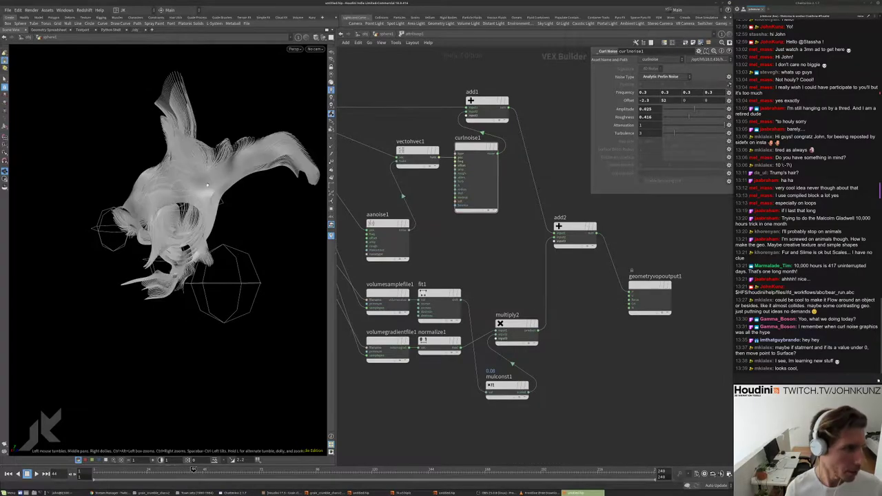
pyautogui.moveTo(221, 206); pyautogui.dragTo(235, 221)
pyautogui.scroll(5, 191, 250)
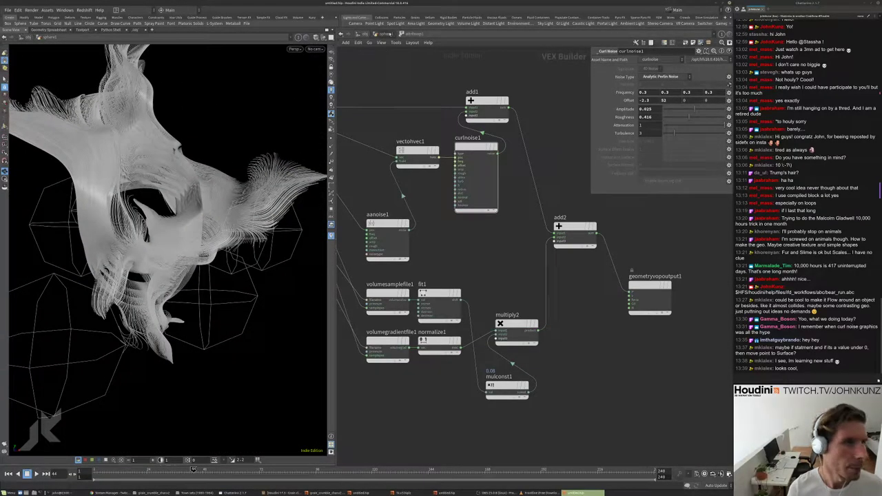
pyautogui.press('u')
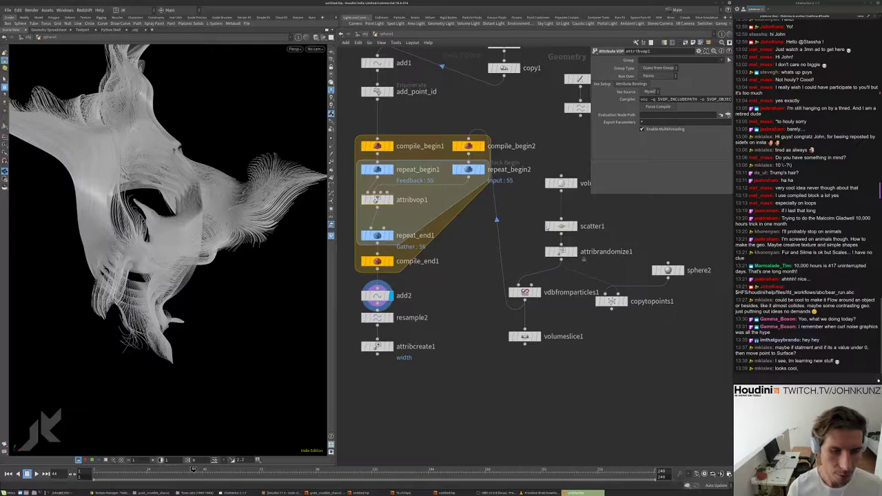
# - Set scatter1's Global Seed to 1.09 to reshape the line sculpture
pyautogui.click(561, 252)
pyautogui.click(561, 226)
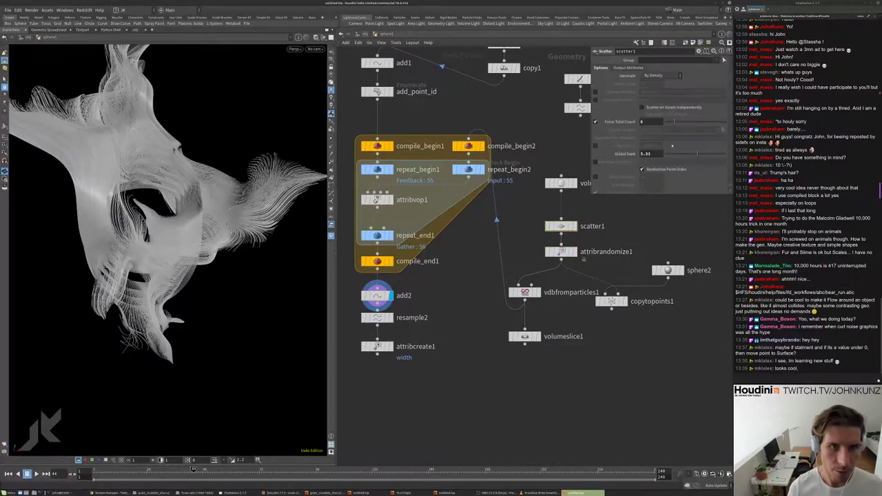
pyautogui.moveTo(683, 154)
pyautogui.mouseDown()
pyautogui.moveTo(672, 157)
pyautogui.moveTo(681, 156)
pyautogui.mouseUp()
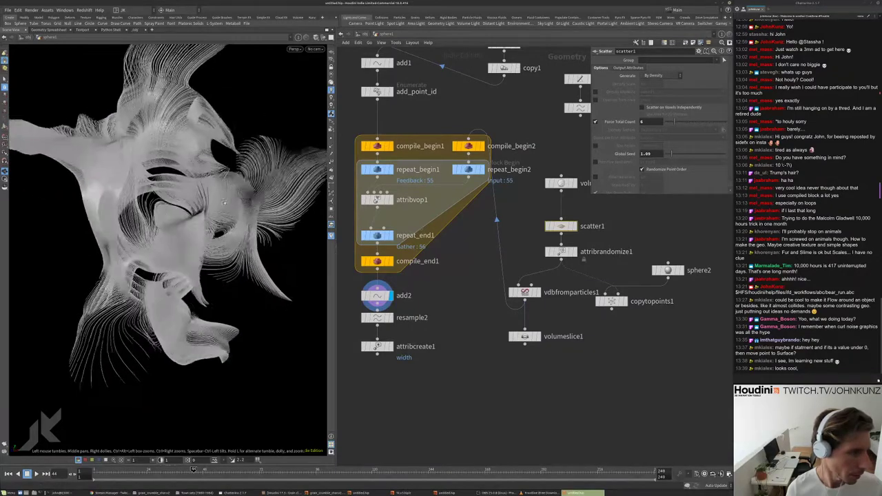
pyautogui.moveTo(224, 201); pyautogui.dragTo(262, 199)
pyautogui.moveTo(533, 344); pyautogui.dragTo(530, 326, button='middle')
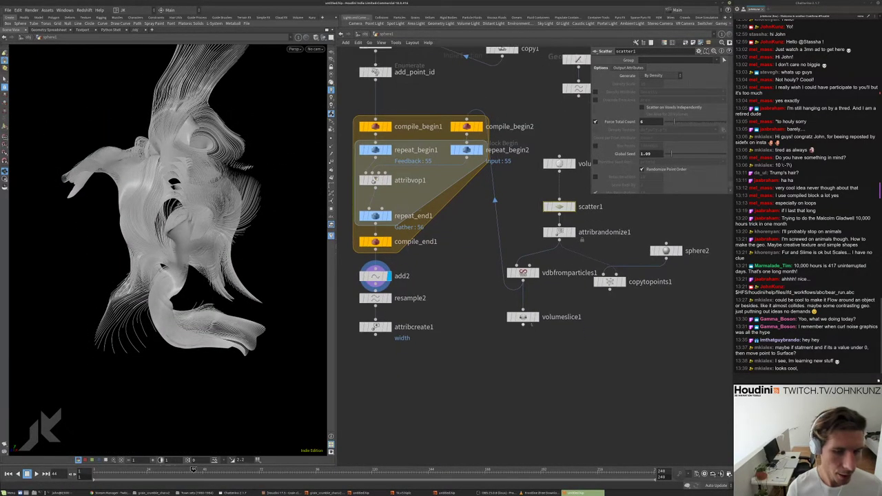
# - Display vdbfromparticles1 and look closely at the VDB spheres on the strands
pyautogui.click(535, 272)
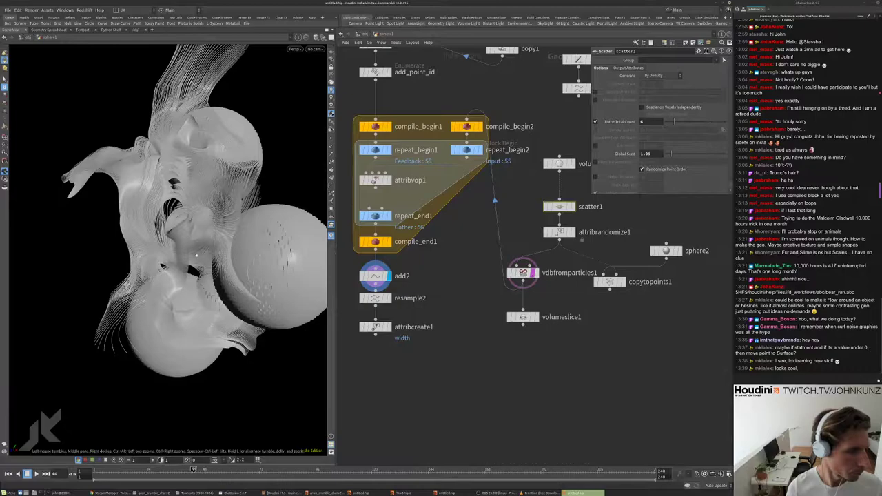
pyautogui.moveTo(196, 255); pyautogui.dragTo(146, 261)
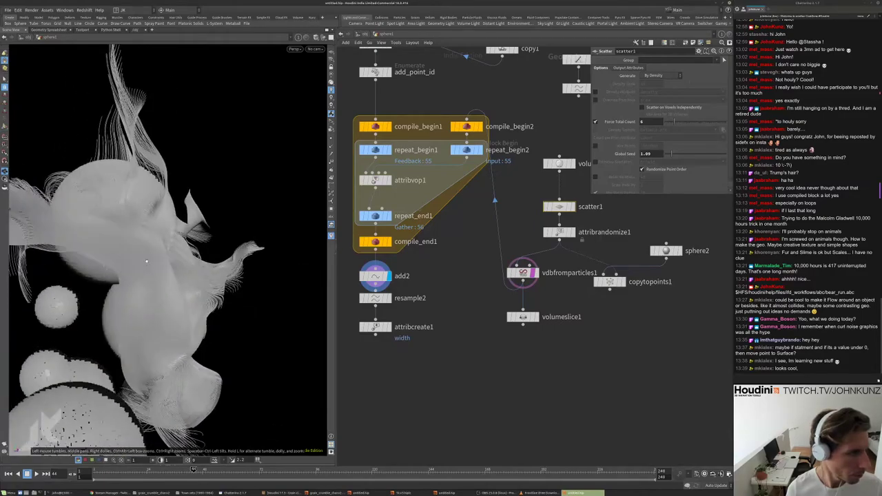
pyautogui.moveTo(146, 261); pyautogui.dragTo(259, 175, button='right')
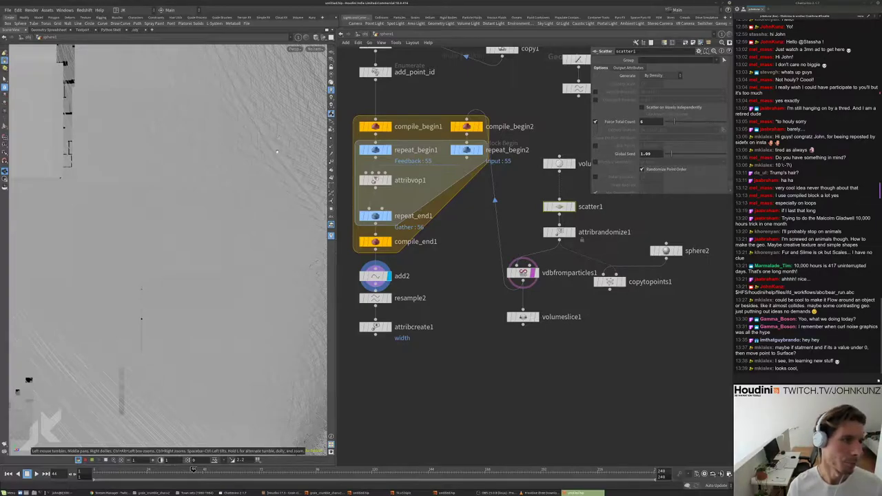
# - Return the display flag to attribcreate1, frame the sculpture, and select repeat_end1
pyautogui.click(389, 326)
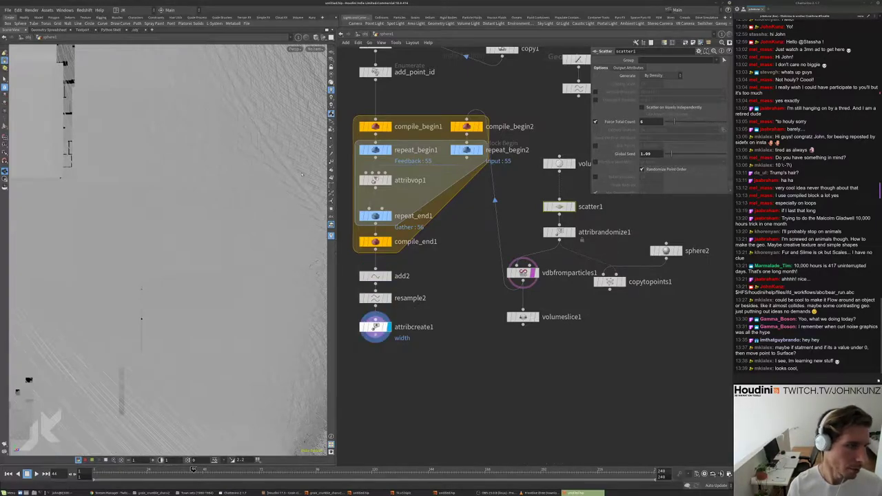
pyautogui.moveTo(252, 129); pyautogui.dragTo(221, 205)
pyautogui.press('h')
pyautogui.scroll(5, 234, 195)
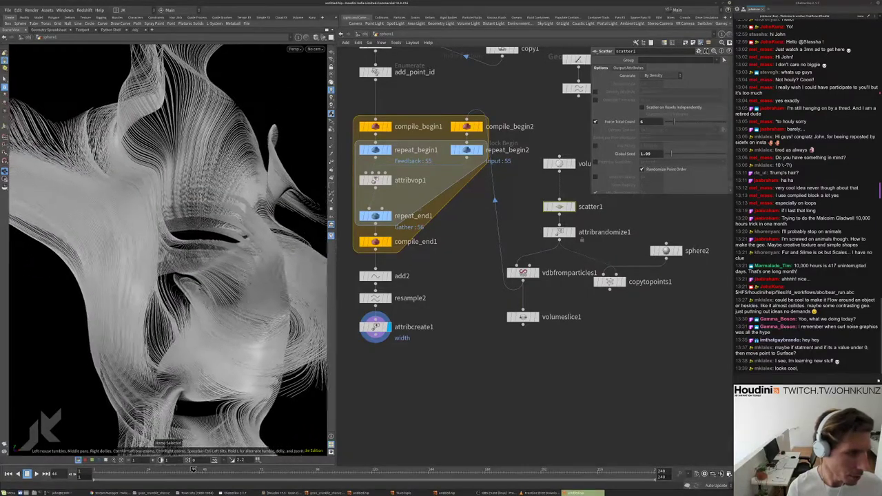
pyautogui.scroll(5, 221, 205)
pyautogui.click(376, 215)
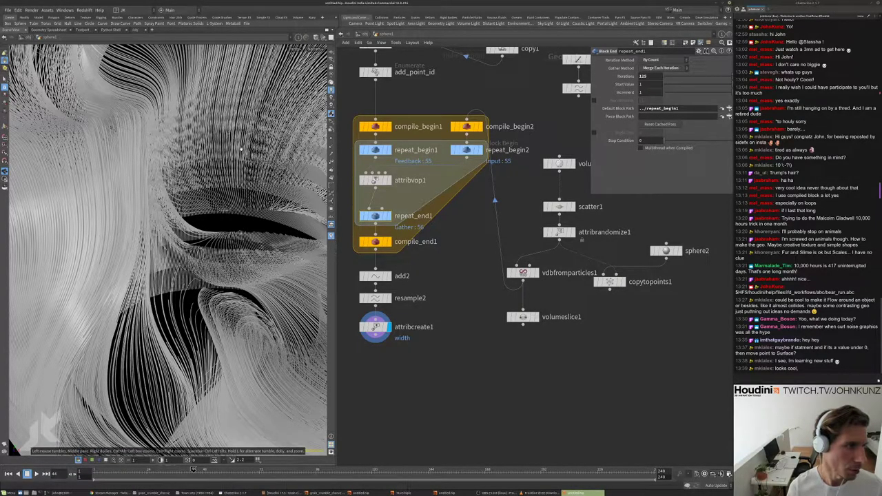
pyautogui.moveTo(224, 160); pyautogui.dragTo(236, 119)
pyautogui.moveTo(205, 147); pyautogui.dragTo(215, 186)
# - Set vdbfromparticles1's Voxel Size to 0.01 and display the VDB surface alone
pyautogui.click(522, 272)
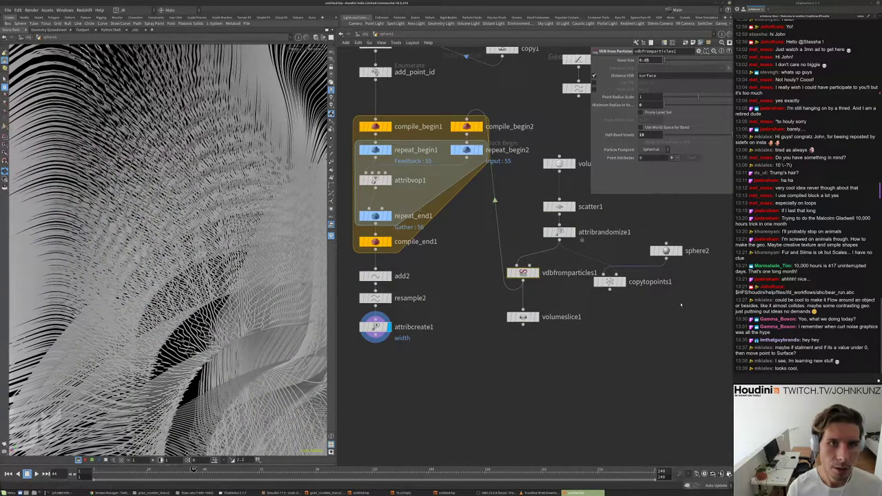
pyautogui.hotkey('ctrl', 'z')
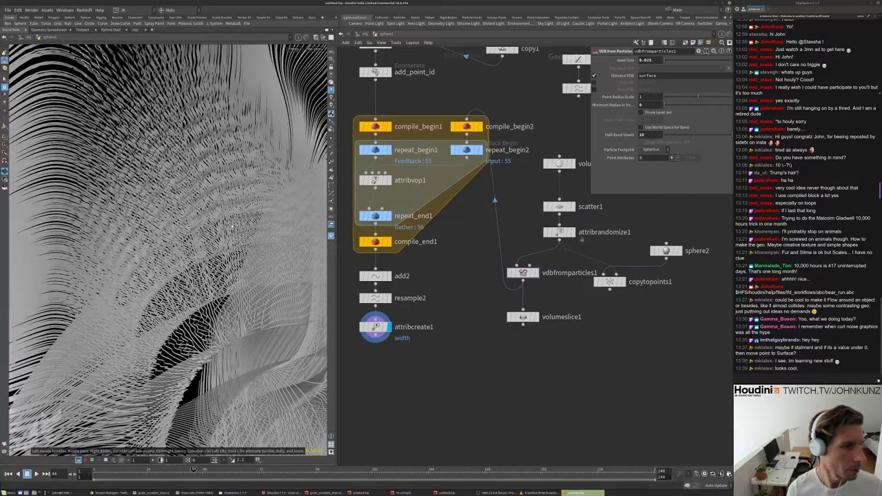
pyautogui.scroll(5, 223, 200)
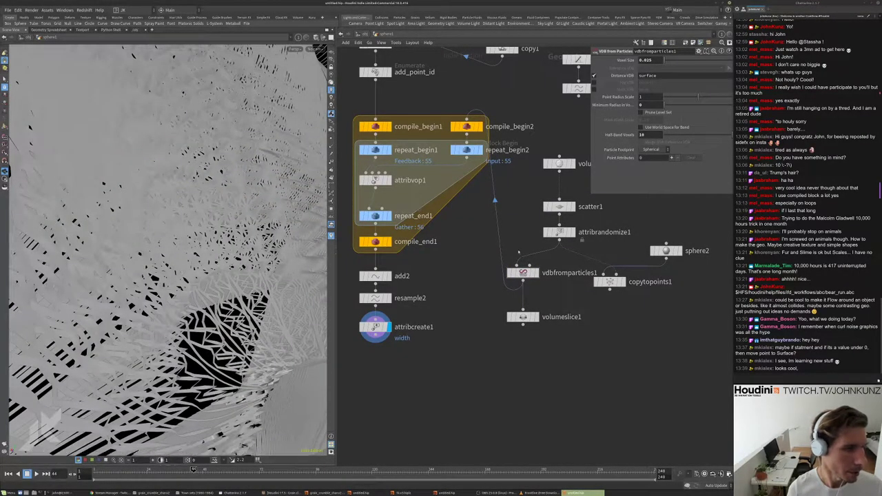
pyautogui.click(536, 273)
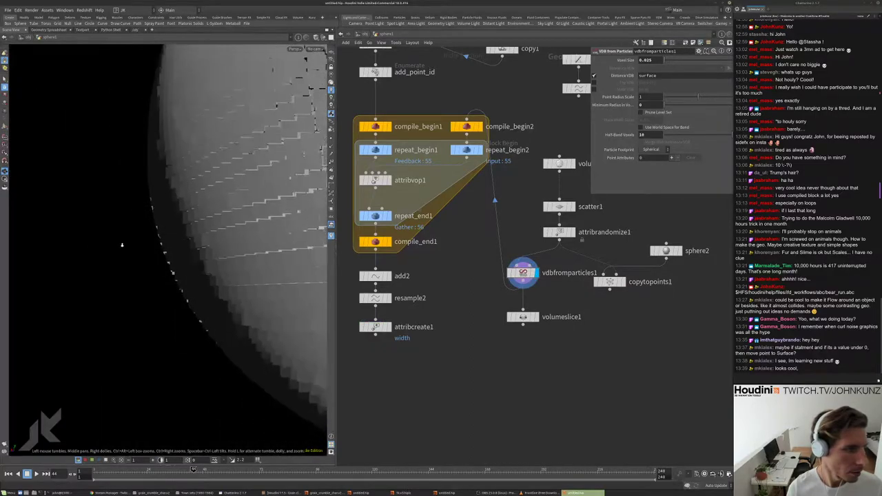
pyautogui.scroll(3, 143, 238)
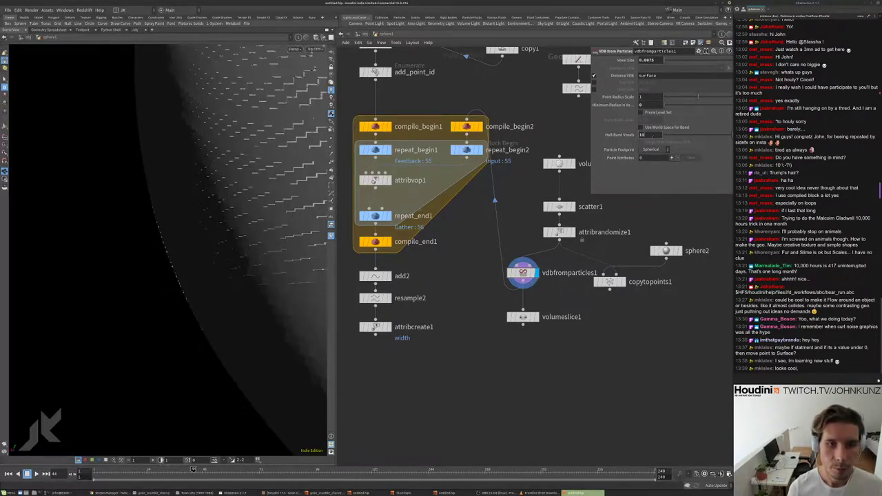
# - Put the display flag back on attribcreate1 and frame the curve sculpture
pyautogui.moveTo(462, 311); pyautogui.dragTo(470, 289, button='middle')
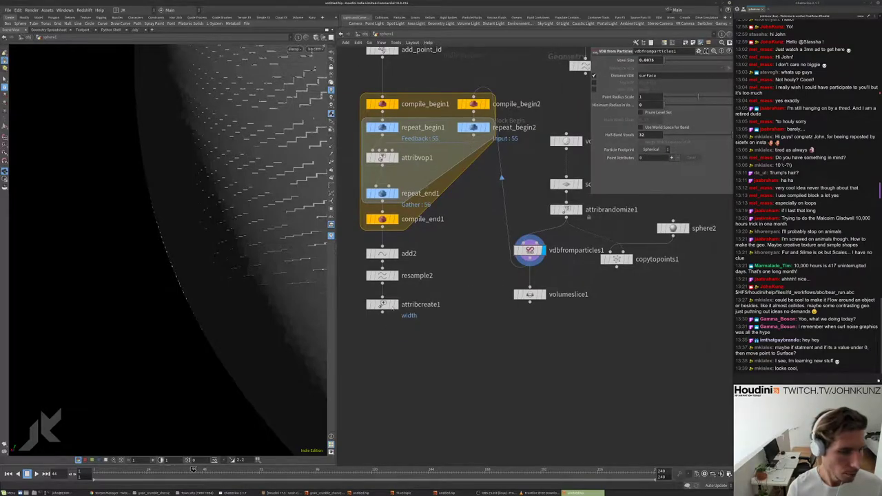
pyautogui.click(395, 304)
pyautogui.moveTo(243, 229); pyautogui.dragTo(29, 376)
pyautogui.press('g')
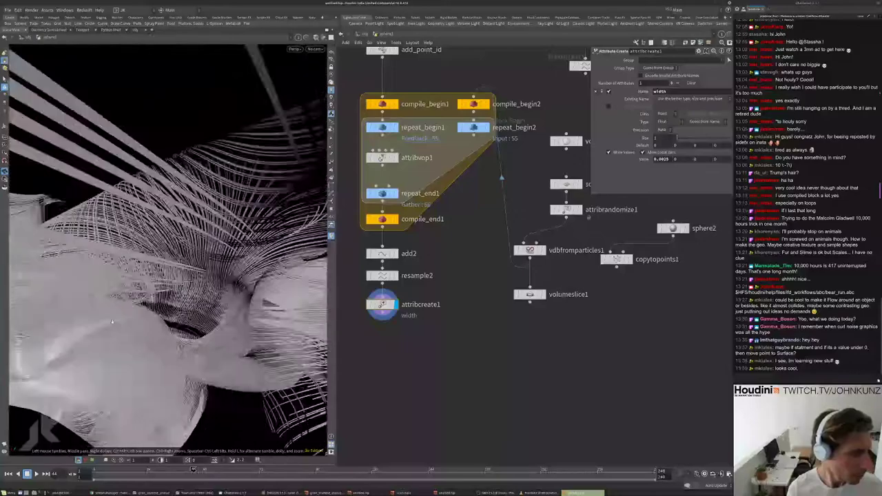
pyautogui.moveTo(259, 246); pyautogui.dragTo(118, 419)
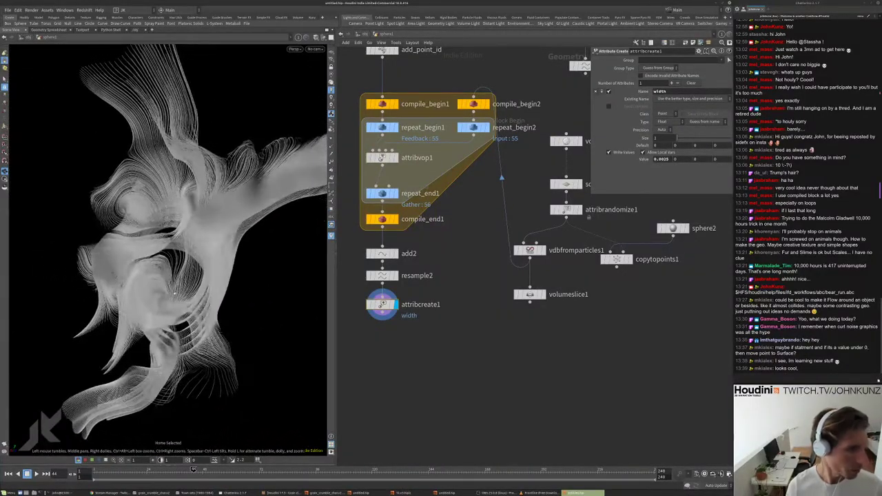
# - Set vdbfromparticles1's Half-Band Voxels to 12 and tumble the reshaped sculpture
pyautogui.click(529, 250)
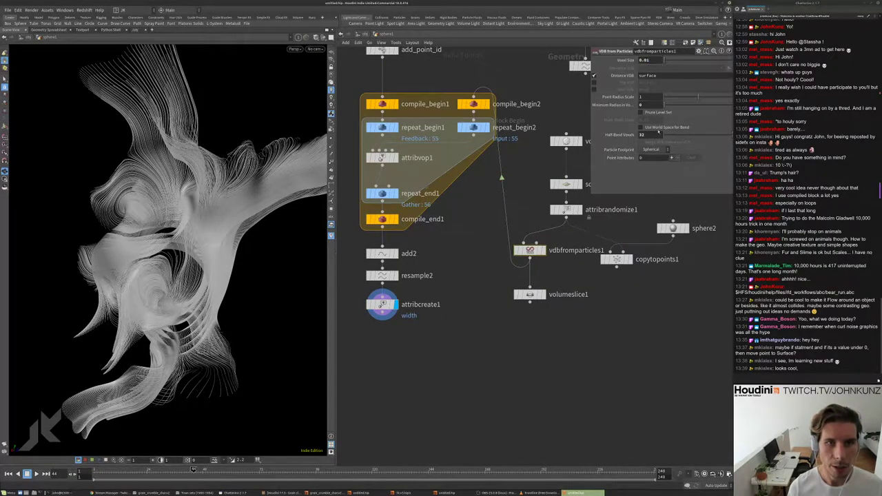
pyautogui.click(647, 135)
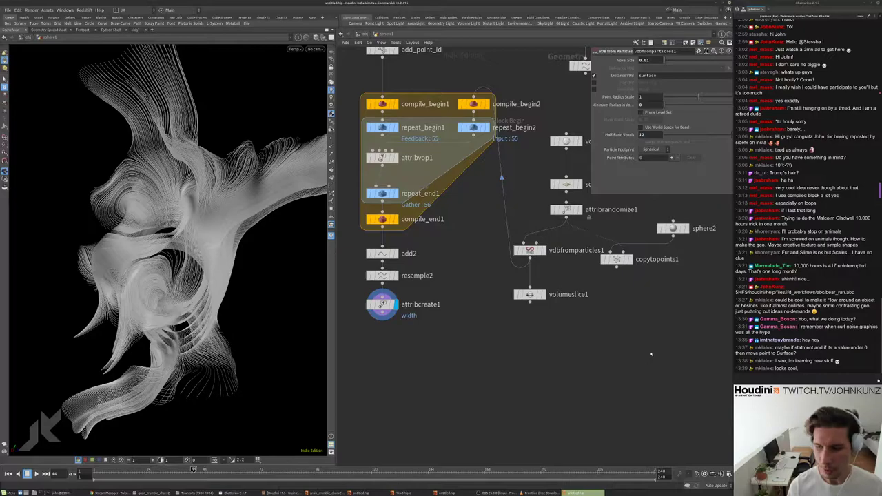
pyautogui.moveTo(651, 355); pyautogui.dragTo(647, 387, button='middle')
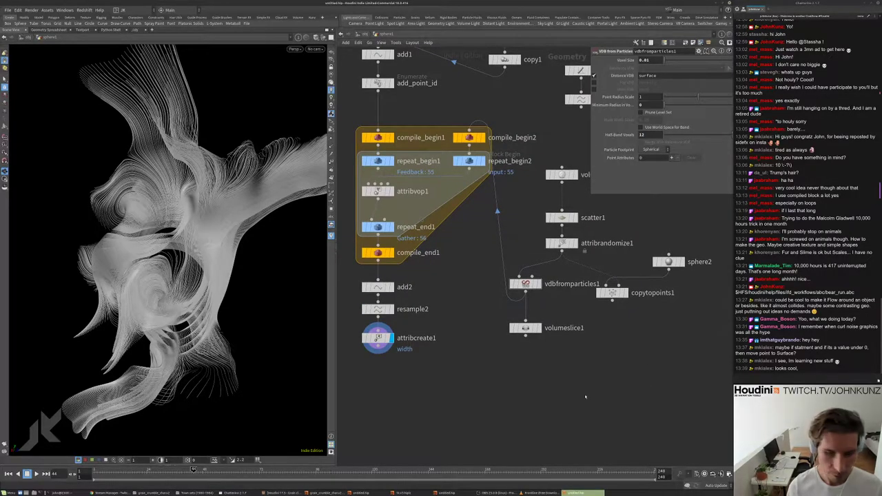
pyautogui.moveTo(585, 397); pyautogui.dragTo(604, 412, button='middle')
pyautogui.moveTo(228, 248); pyautogui.dragTo(269, 217)
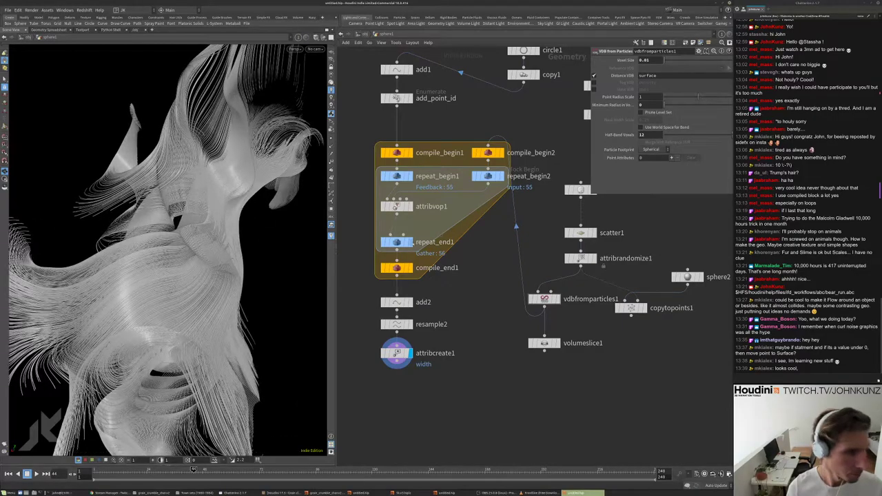
pyautogui.scroll(-2, 413, 310)
# - Enter attribvop1's VOP network and move multiply2 onto the wires
pyautogui.click(385, 237)
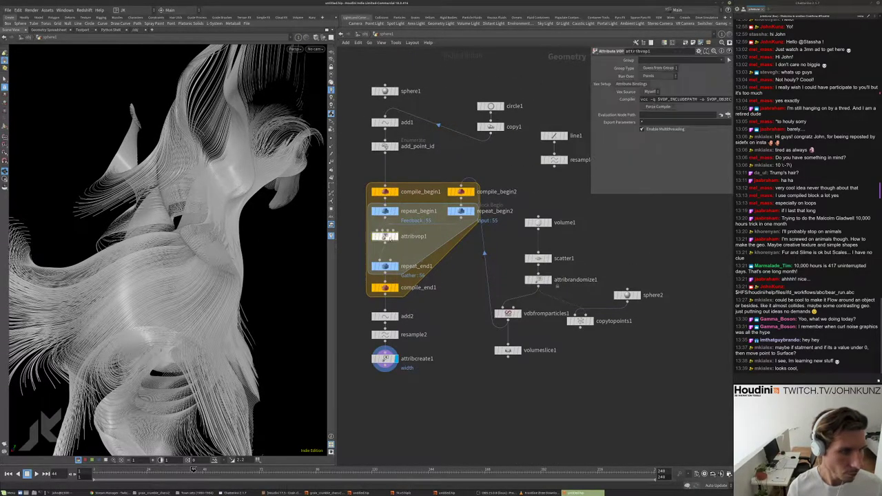
pyautogui.doubleClick(384, 236)
pyautogui.scroll(-2, 557, 320)
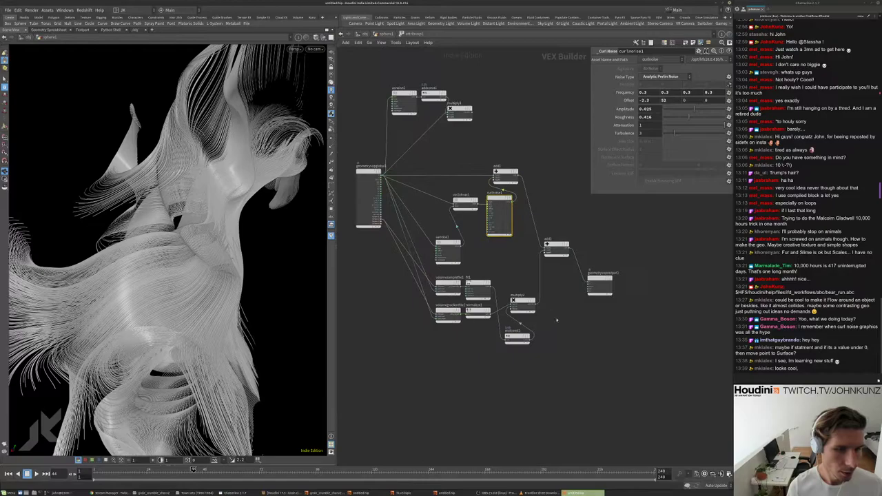
pyautogui.moveTo(554, 308); pyautogui.dragTo(581, 283)
pyautogui.moveTo(582, 283); pyautogui.dragTo(550, 340, button='middle')
# - Wrap the six lower VOP nodes in a network box and wire the output node to add2
pyautogui.moveTo(617, 401); pyautogui.dragTo(418, 316)
pyautogui.moveTo(590, 379); pyautogui.dragTo(427, 271)
pyautogui.moveTo(445, 313); pyautogui.dragTo(428, 361)
pyautogui.hotkey('shift', 'o')
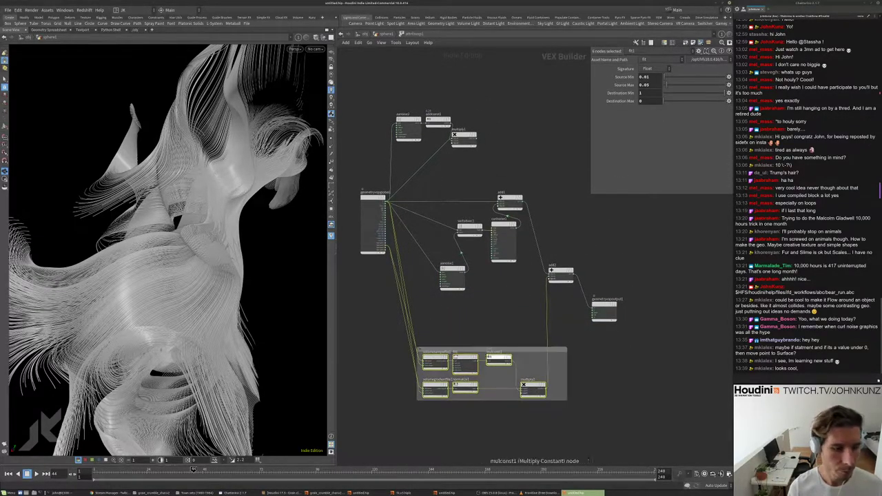
pyautogui.moveTo(602, 305); pyautogui.dragTo(613, 271)
pyautogui.moveTo(648, 307); pyautogui.dragTo(615, 200)
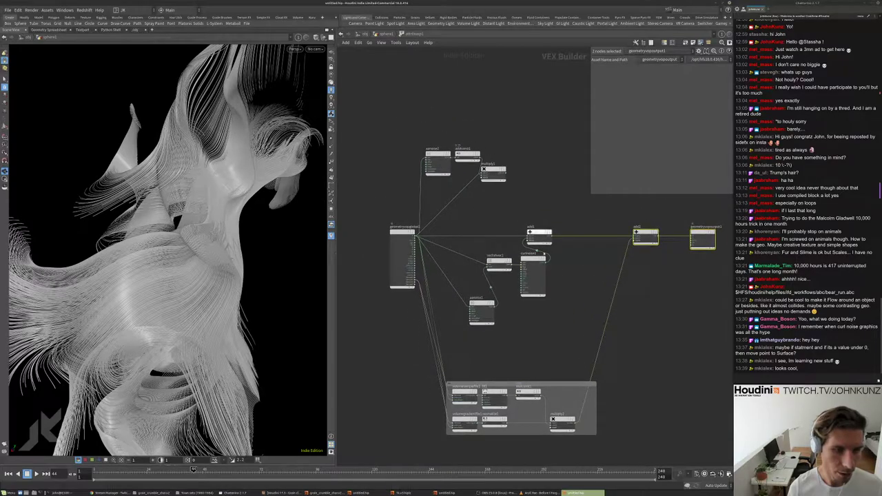
# - Select curlnoise1 to view its frequency 0.3, amplitude 0.025 and roughness 0.416
pyautogui.scroll(3, 459, 308)
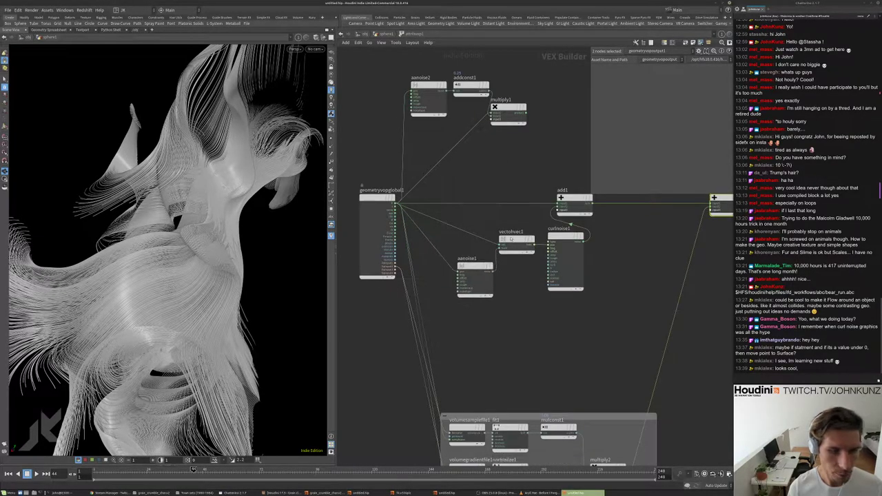
pyautogui.scroll(-2, 628, 231)
pyautogui.scroll(-2, 575, 246)
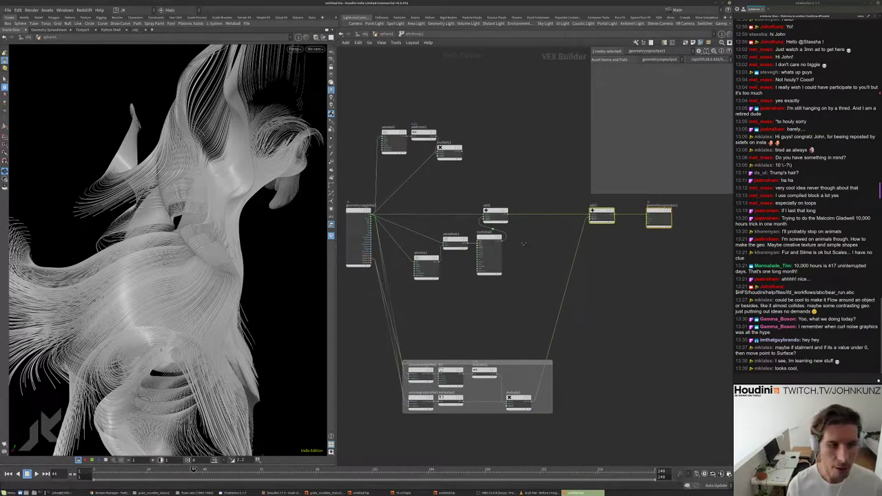
pyautogui.moveTo(534, 186); pyautogui.dragTo(454, 295)
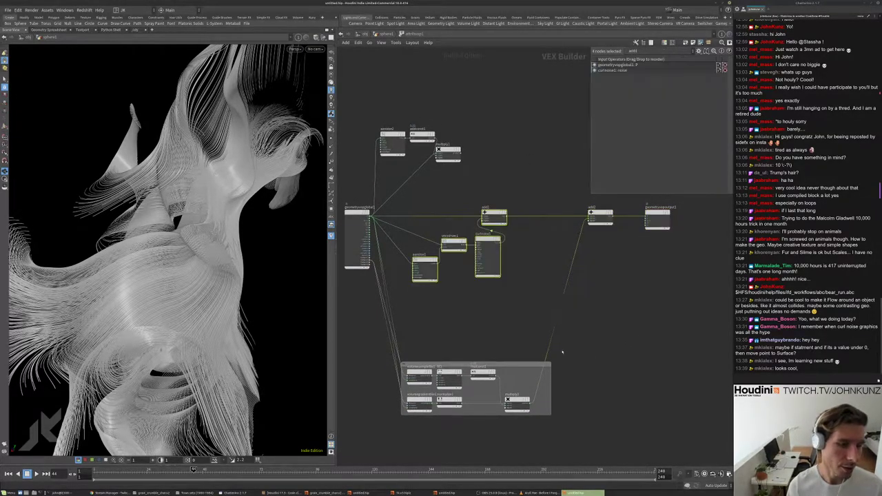
pyautogui.moveTo(569, 343); pyautogui.dragTo(504, 358)
pyautogui.scroll(2, 451, 241)
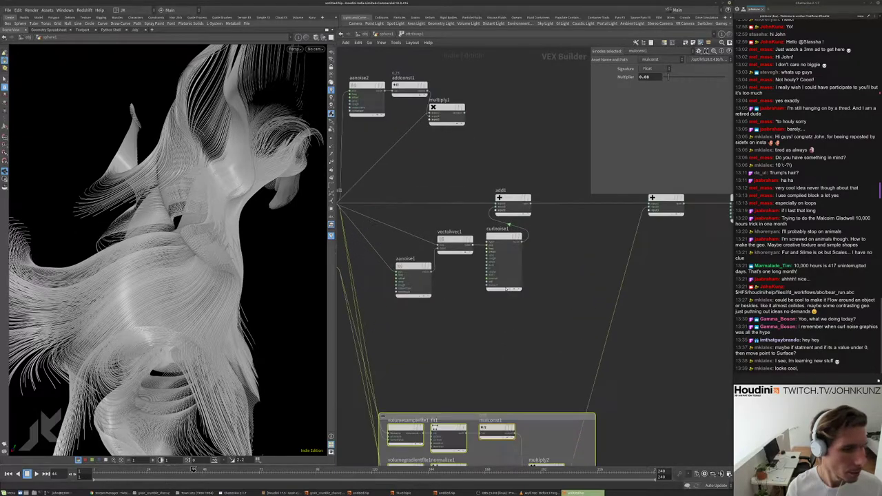
pyautogui.click(510, 246)
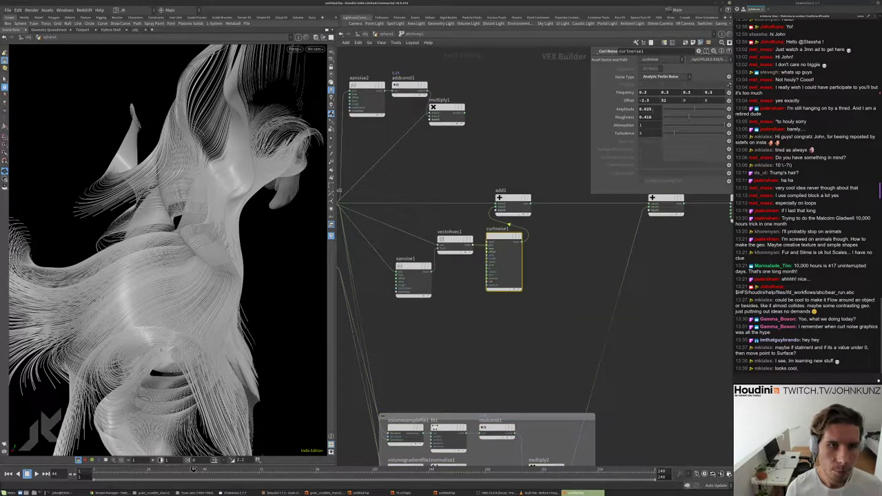
# - Insert a Multiply node (multiply3) after curlnoise1 and wire aanoise2's output into it
pyautogui.moveTo(558, 146); pyautogui.dragTo(544, 181, button='middle')
pyautogui.press('Tab')
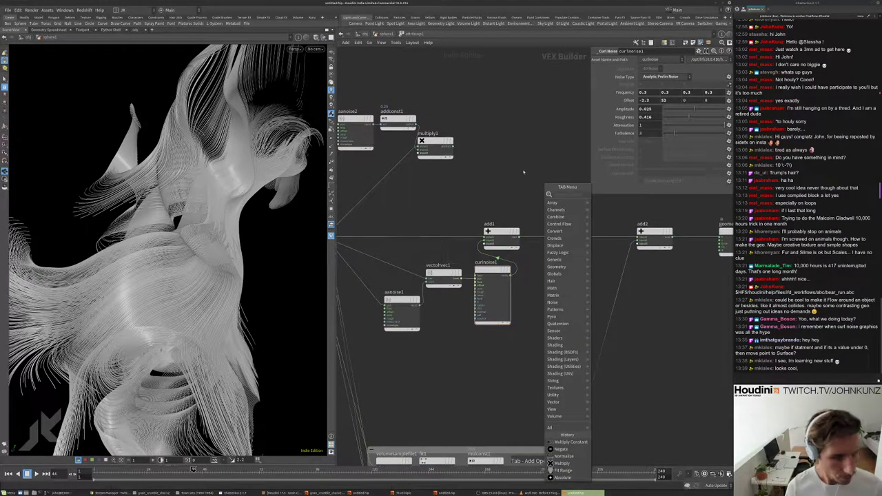
pyautogui.write('mul')
pyautogui.click(613, 194)
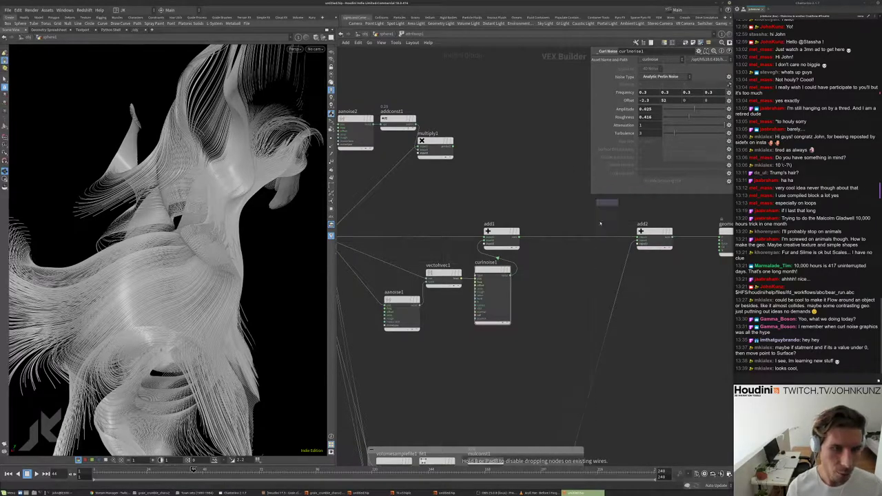
pyautogui.click(557, 299)
pyautogui.moveTo(557, 299)
pyautogui.mouseDown()
pyautogui.moveTo(514, 271)
pyautogui.moveTo(557, 287)
pyautogui.mouseUp()
pyautogui.click(486, 237)
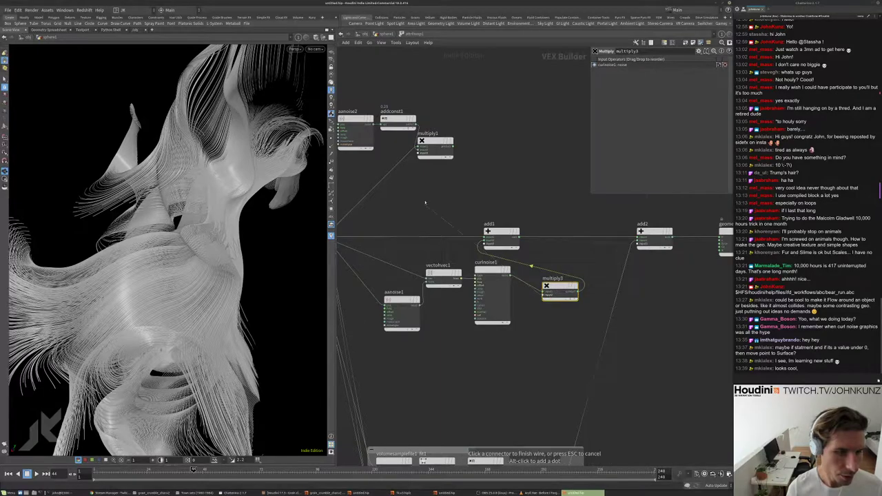
pyautogui.moveTo(401, 159); pyautogui.dragTo(471, 178, button='middle')
pyautogui.click(446, 140)
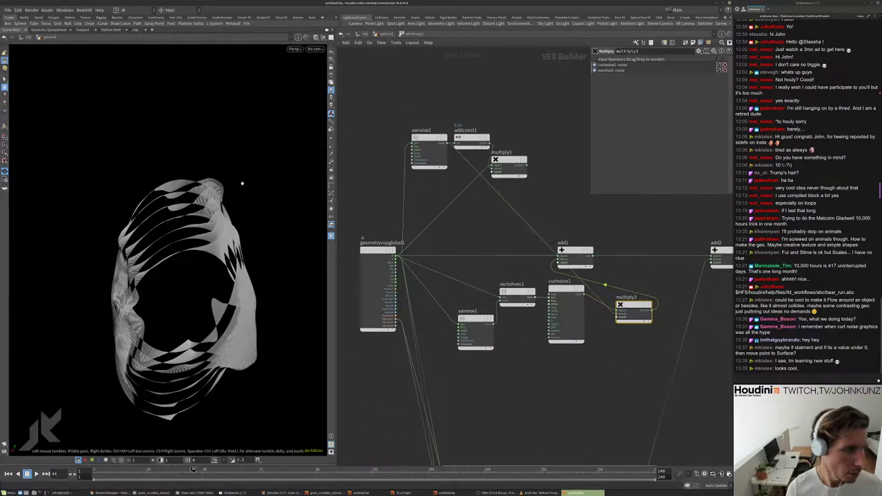
pyautogui.click(434, 138)
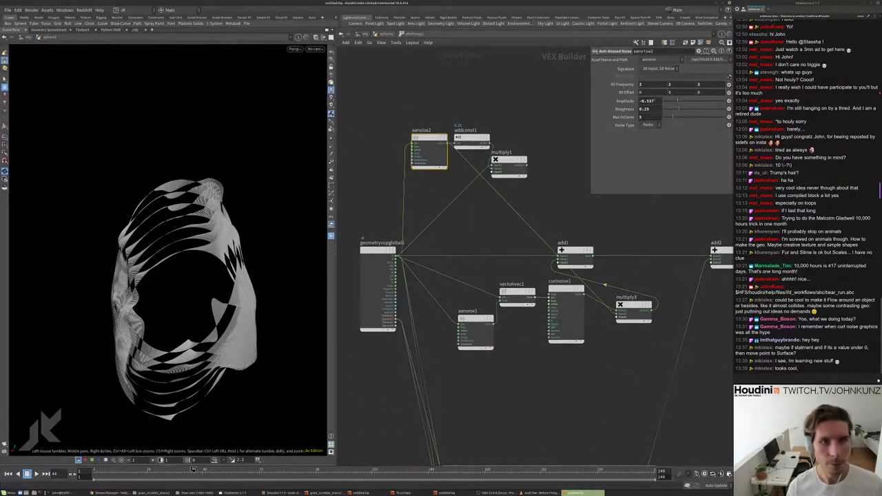
# - Set aanoise2's Amplitude to 25 and 3D Offset to 241, 52, 42
pyautogui.write('5')
pyautogui.press('Return')
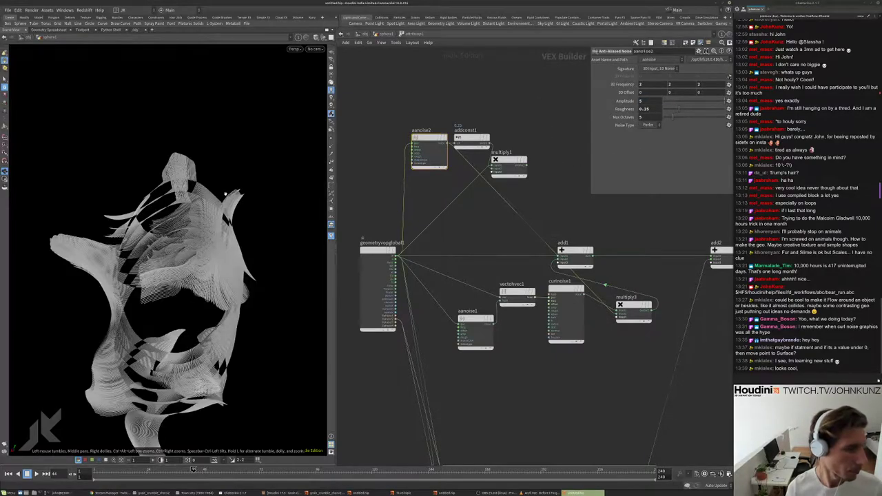
pyautogui.moveTo(267, 181); pyautogui.dragTo(207, 193)
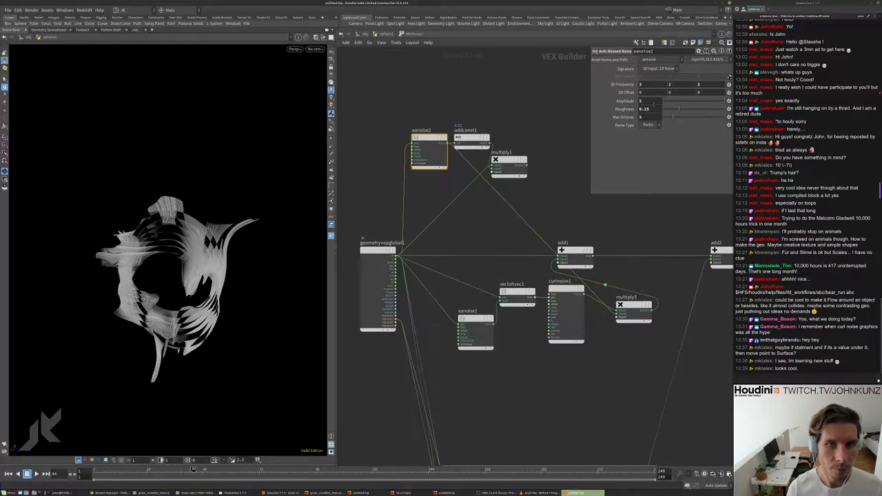
pyautogui.click(644, 92)
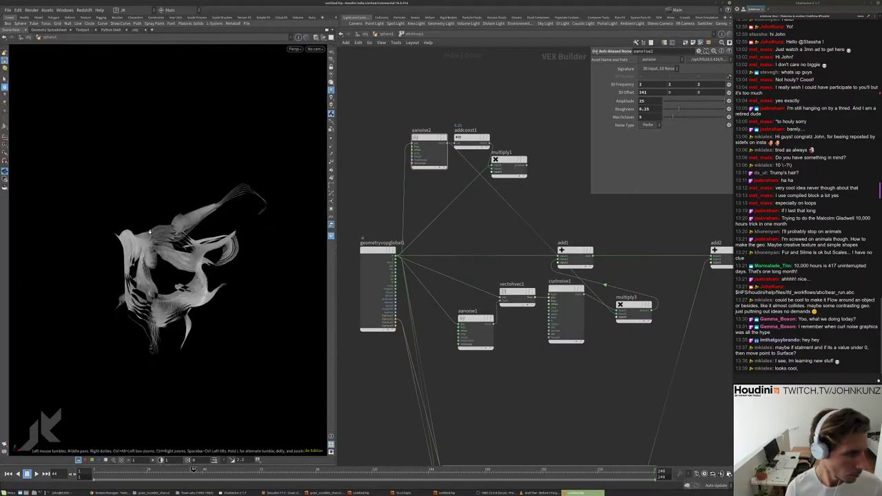
pyautogui.press('Tab')
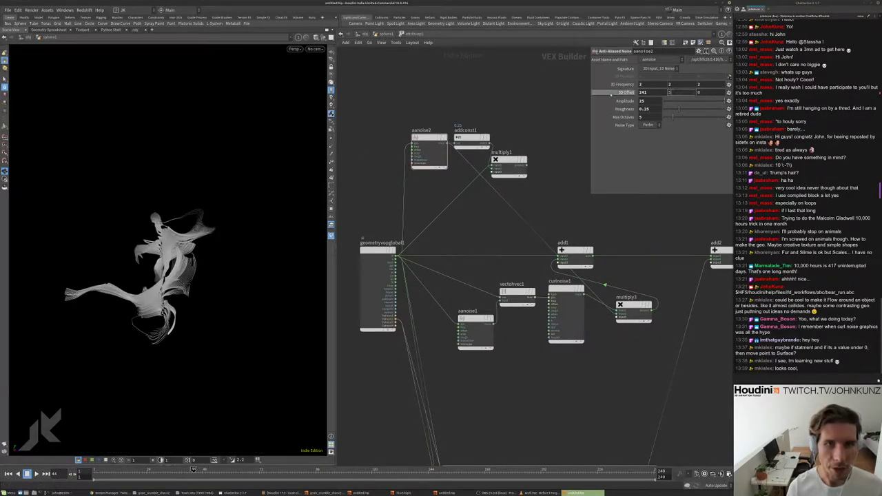
pyautogui.write('52')
pyautogui.press('Return')
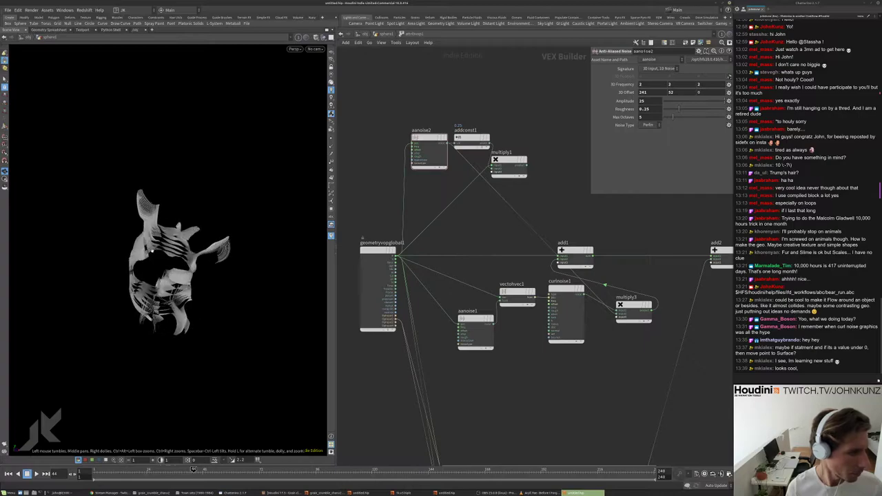
pyautogui.moveTo(710, 84); pyautogui.dragTo(710, 83, button='middle')
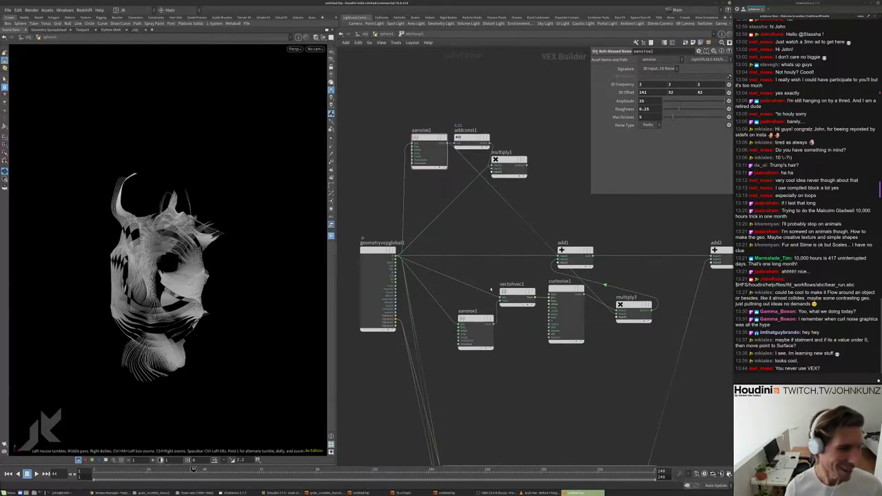
# - Move multiply3 closer to curlnoise1 and reselect curlnoise1
pyautogui.scroll(-3, 490, 289)
pyautogui.scroll(3, 513, 277)
pyautogui.moveTo(575, 297); pyautogui.dragTo(570, 335, button='middle')
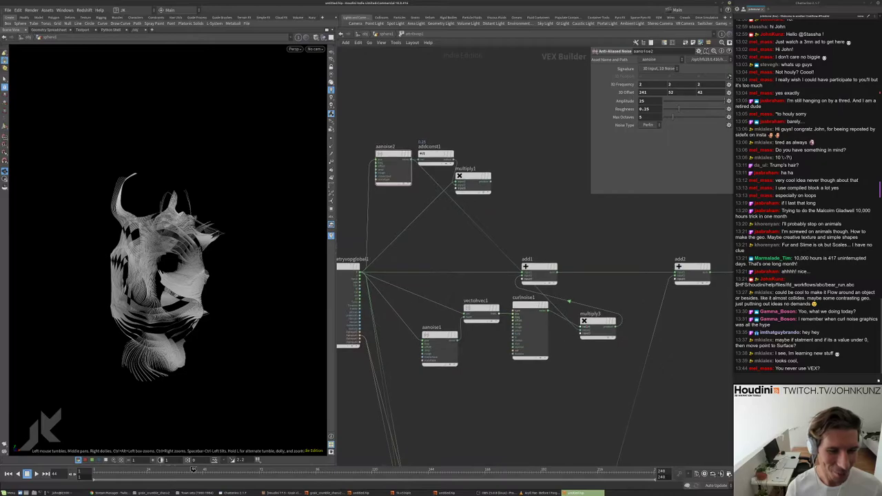
pyautogui.moveTo(588, 322); pyautogui.dragTo(586, 310)
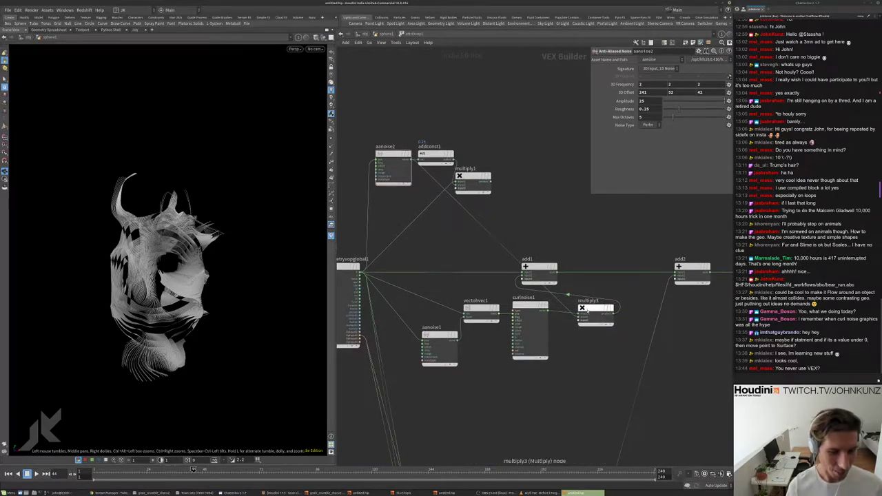
pyautogui.rightClick(501, 248)
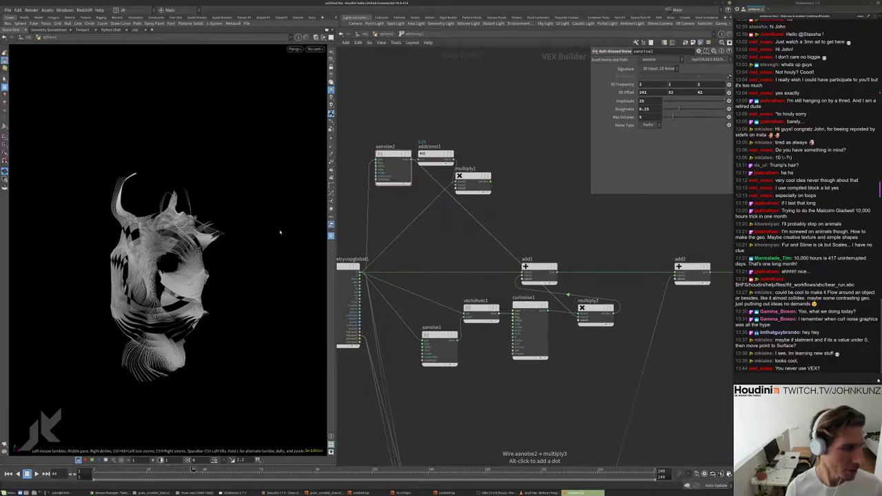
pyautogui.scroll(3, 531, 297)
pyautogui.click(533, 288)
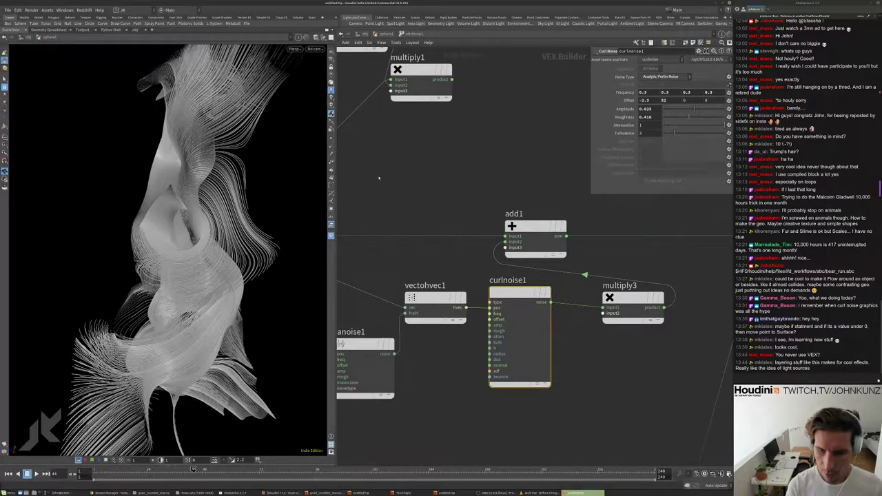
# - Zoom and pan out to see the whole VEX Builder graph
pyautogui.scroll(-5, 520, 187)
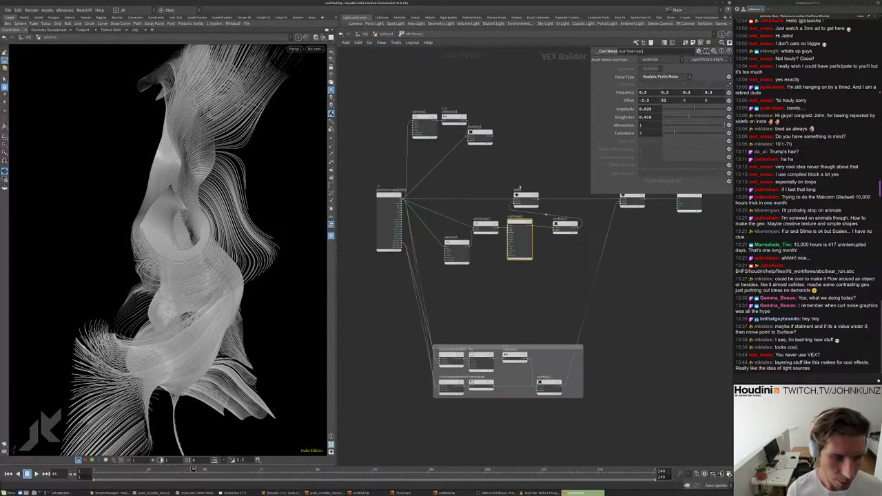
pyautogui.moveTo(569, 194); pyautogui.dragTo(570, 233, button='middle')
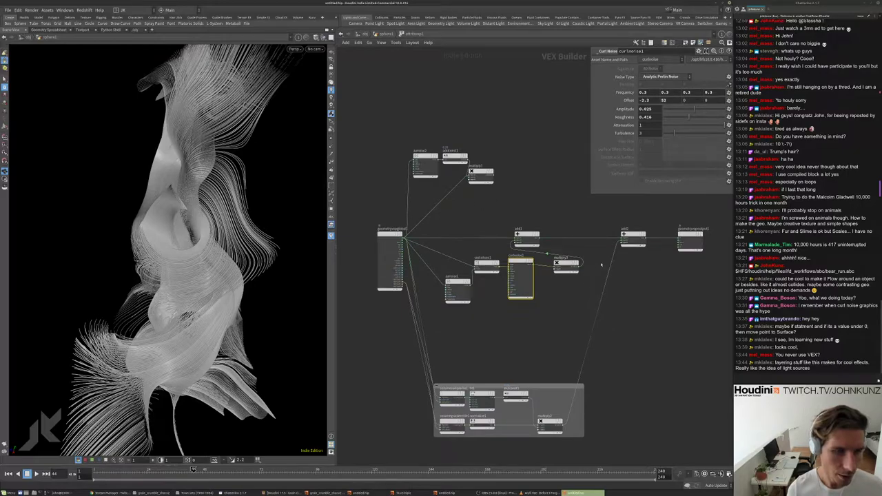
pyautogui.scroll(-3, 601, 264)
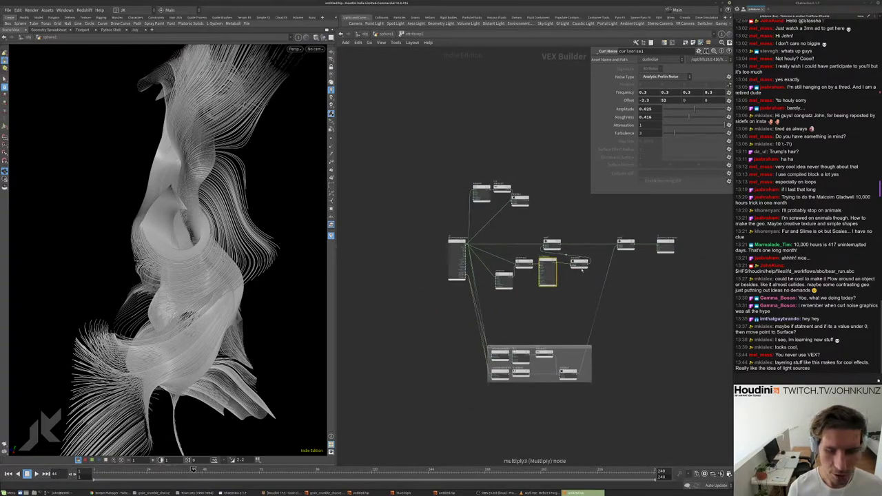
pyautogui.scroll(5, 596, 257)
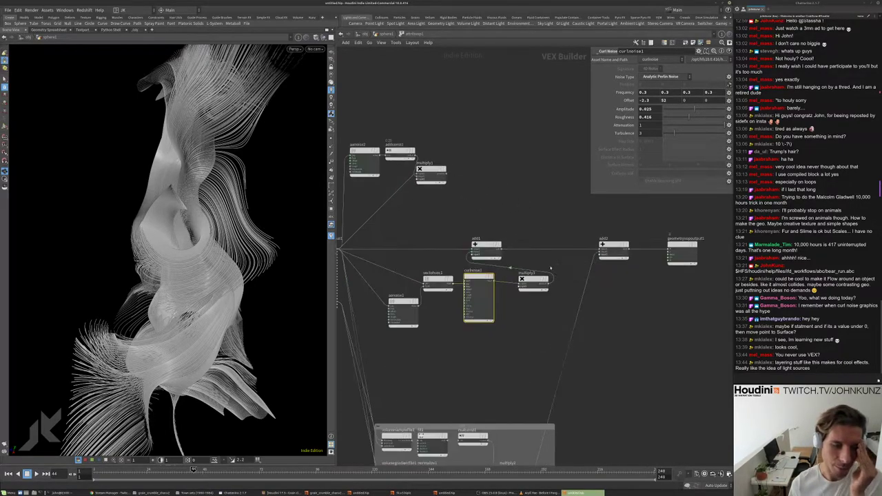
pyautogui.scroll(-3, 472, 275)
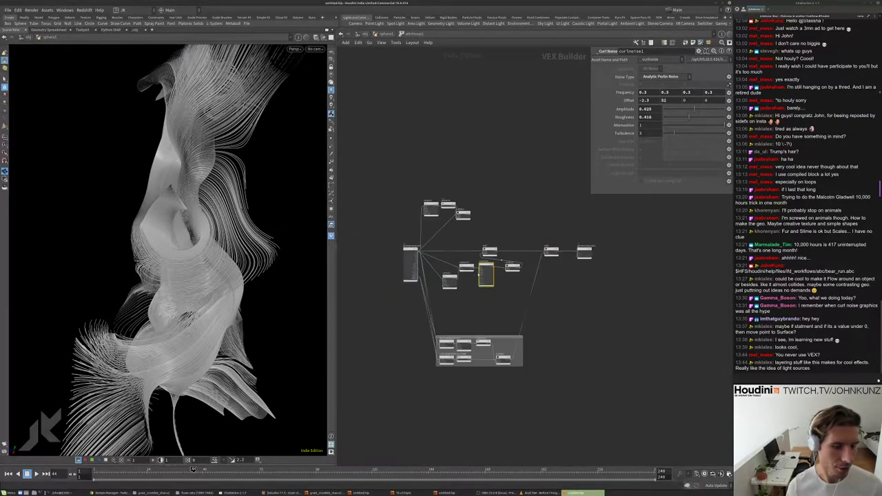
# - At geometry level, add attribwrangle1 with the code '@P. += curlnoise(@.0;'
pyautogui.press('u')
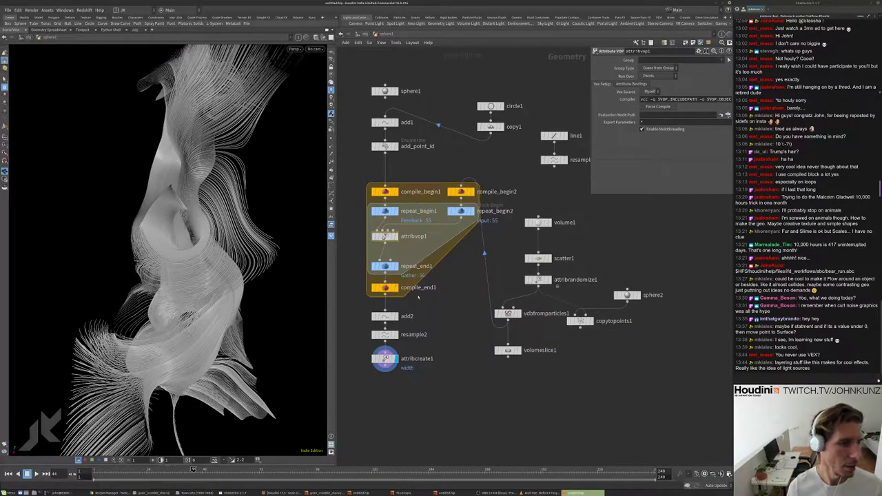
pyautogui.scroll(4, 418, 296)
pyautogui.press('Tab')
pyautogui.write('wr')
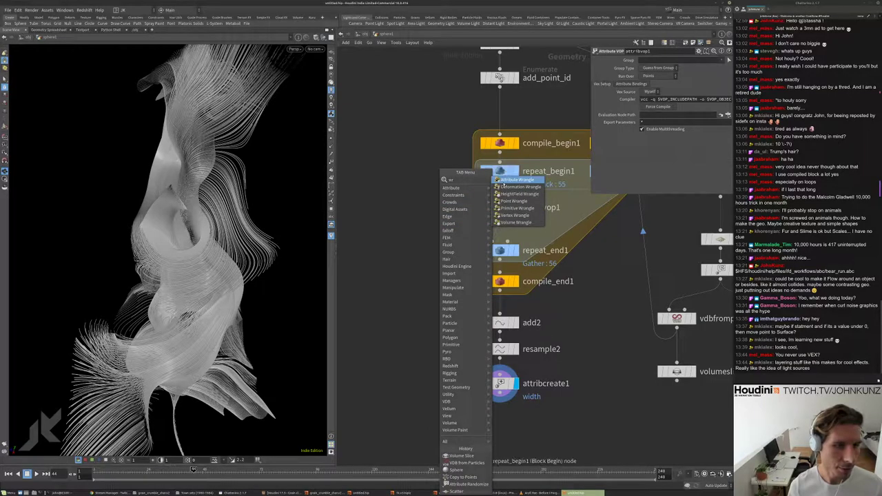
pyautogui.press('Return')
pyautogui.click(431, 239)
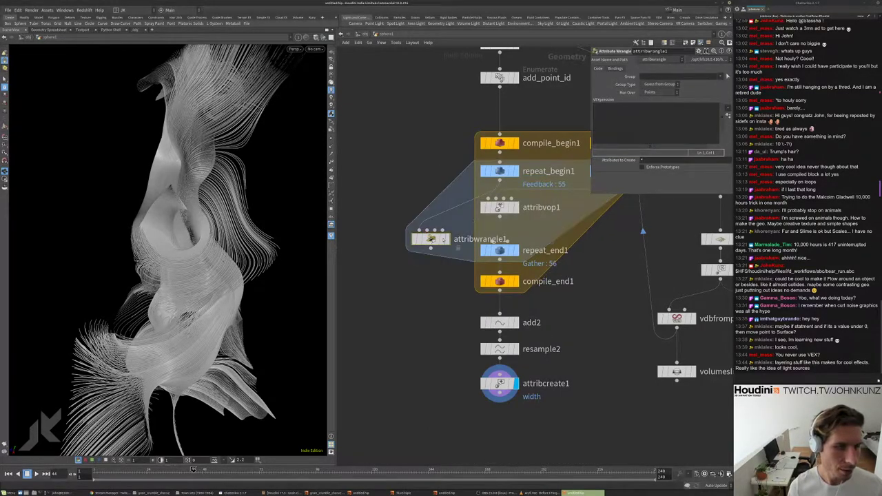
pyautogui.click(636, 111)
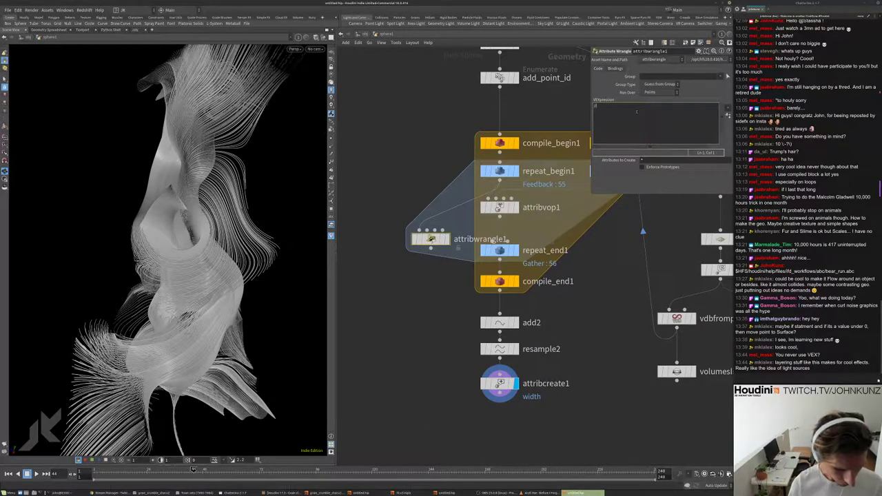
pyautogui.write('@P.')
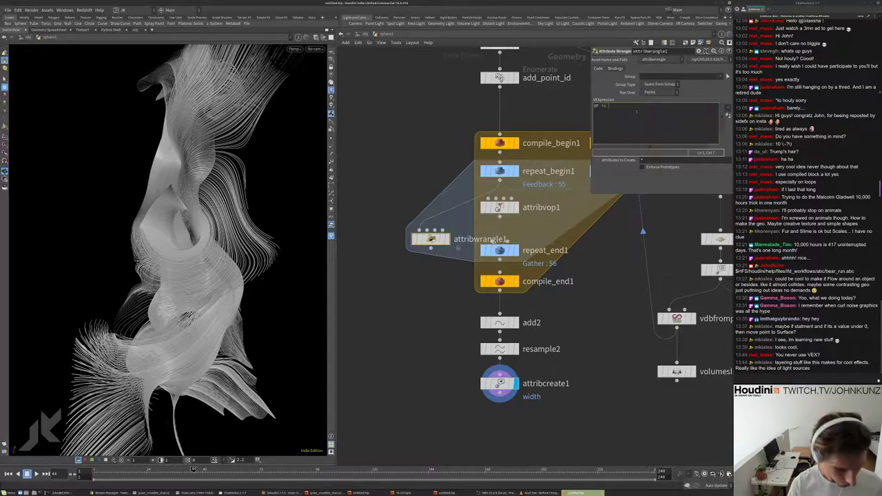
pyautogui.write(' += curl')
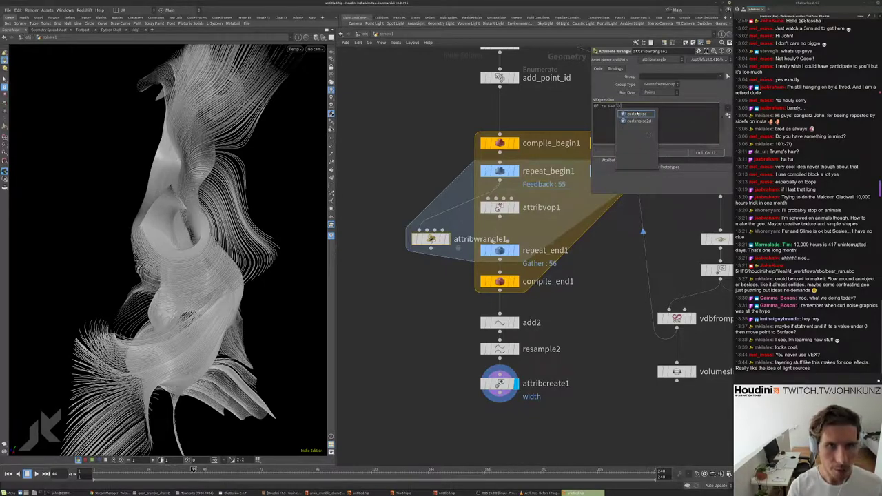
pyautogui.write('noise')
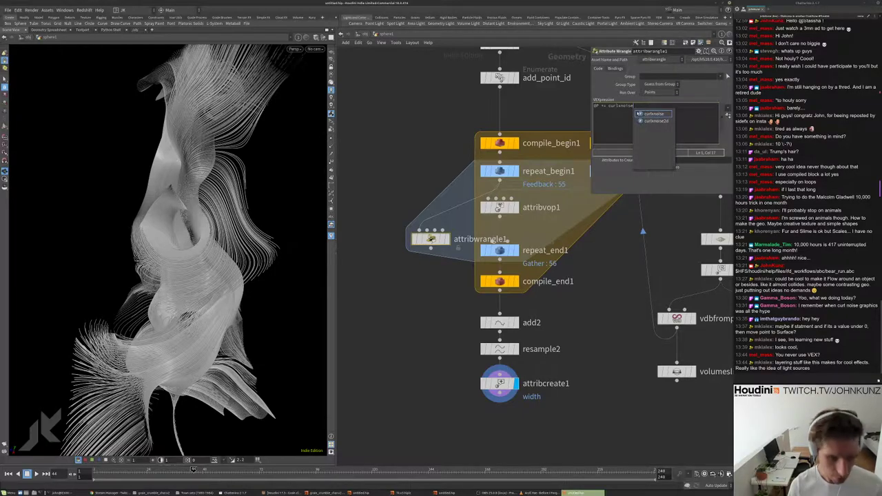
pyautogui.write('(@P)/24')
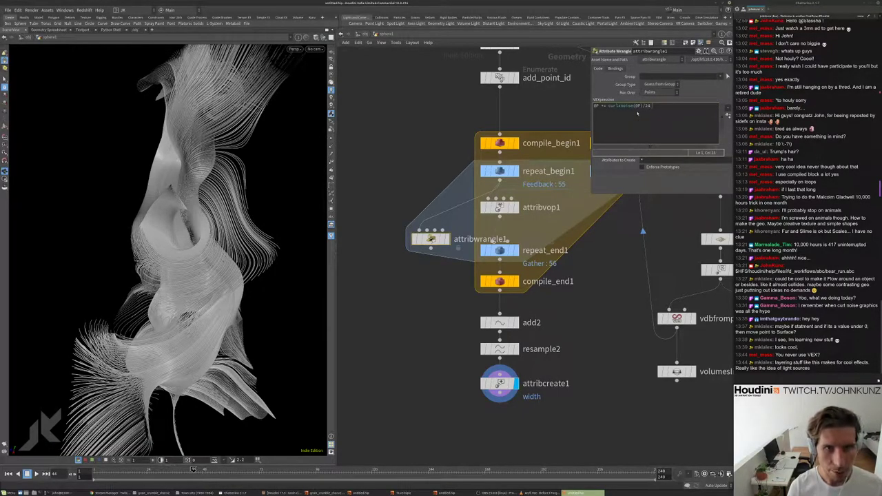
pyautogui.write('.0;')
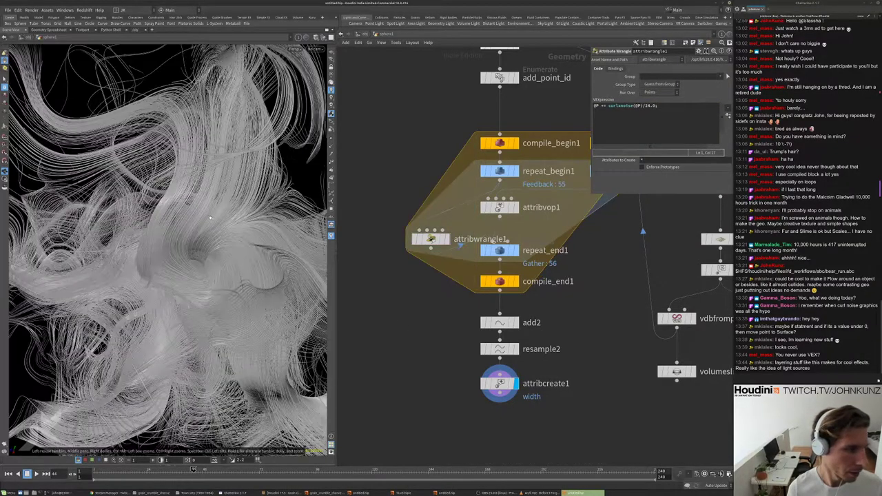
# - Move attribwrangle1 out of the loop chain and inspect the re-cooked strands
pyautogui.moveTo(242, 224); pyautogui.dragTo(165, 272)
pyautogui.scroll(-5, 165, 272)
pyautogui.scroll(10, 265, 207)
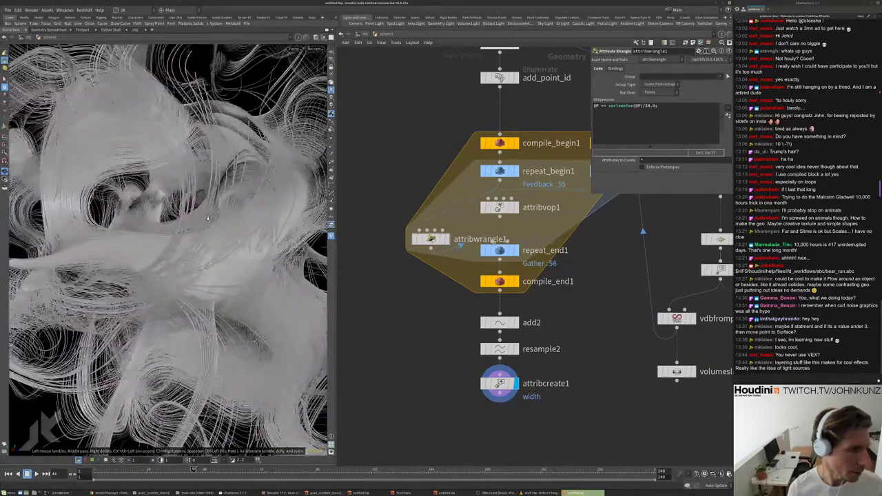
pyautogui.moveTo(265, 207); pyautogui.dragTo(242, 238)
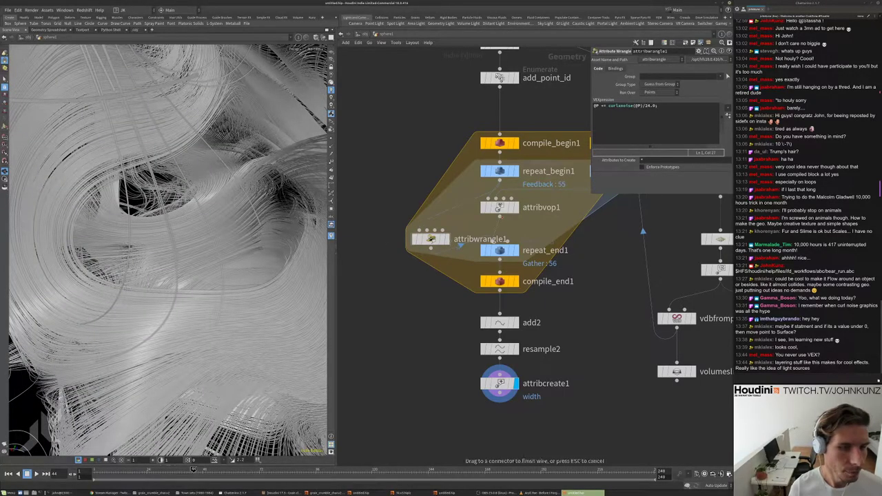
pyautogui.moveTo(443, 248); pyautogui.dragTo(425, 216)
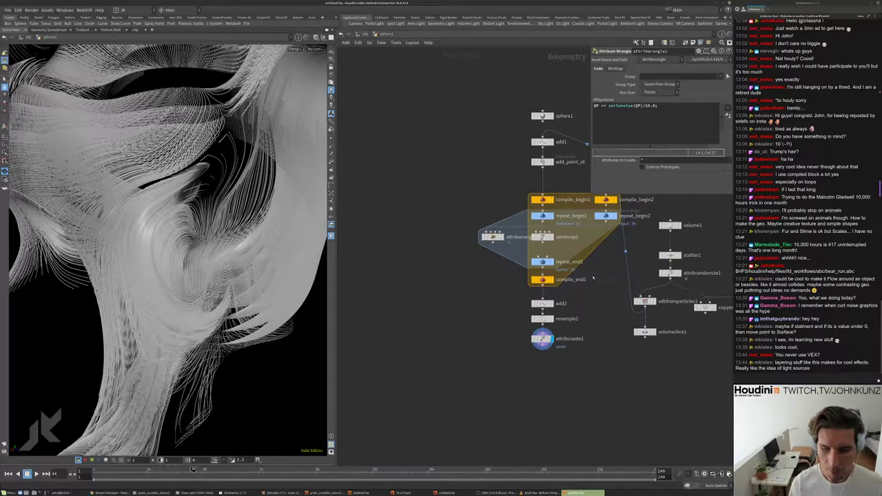
pyautogui.scroll(2, 492, 344)
pyautogui.moveTo(172, 262)
pyautogui.mouseDown()
pyautogui.moveTo(131, 264)
pyautogui.moveTo(121, 232)
pyautogui.moveTo(175, 239)
pyautogui.moveTo(207, 269)
pyautogui.moveTo(165, 265)
pyautogui.moveTo(188, 248)
pyautogui.moveTo(175, 251)
pyautogui.mouseUp()
# - Inside attribvop1, set aanoise1's first 3D Offset value to 52
pyautogui.doubleClick(568, 226)
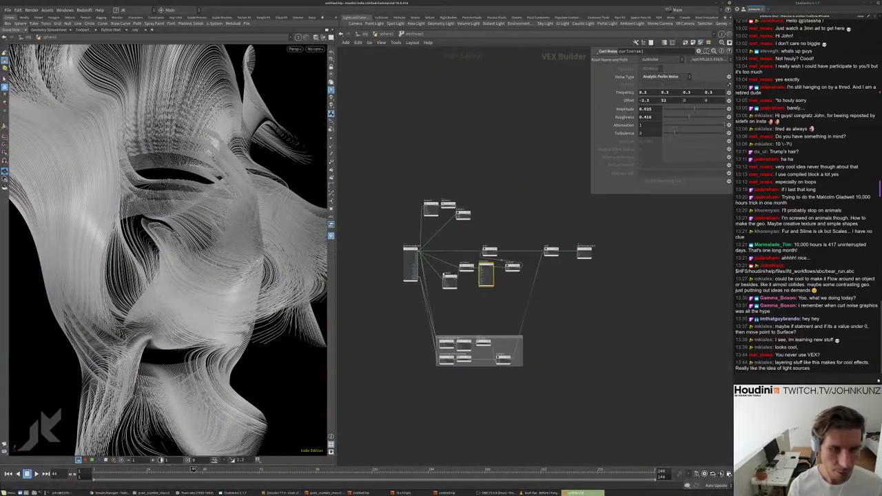
pyautogui.scroll(2, 504, 299)
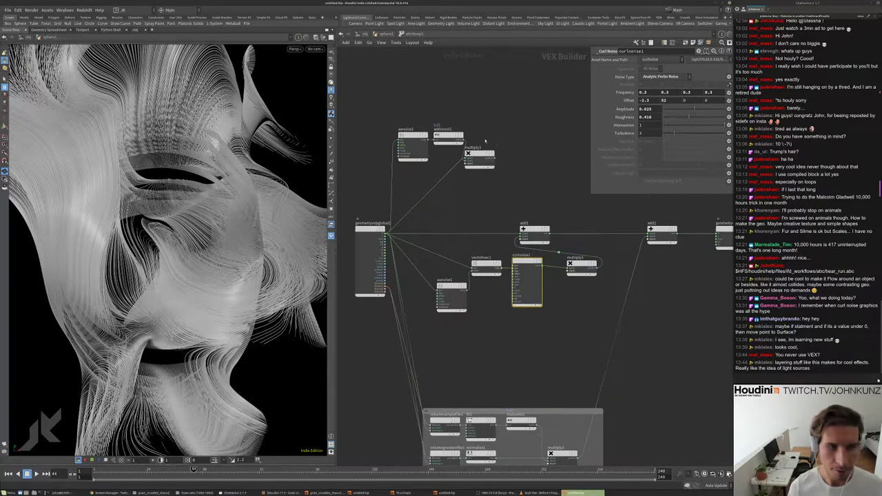
pyautogui.moveTo(485, 141); pyautogui.dragTo(521, 189, button='middle')
pyautogui.moveTo(549, 225); pyautogui.dragTo(433, 153)
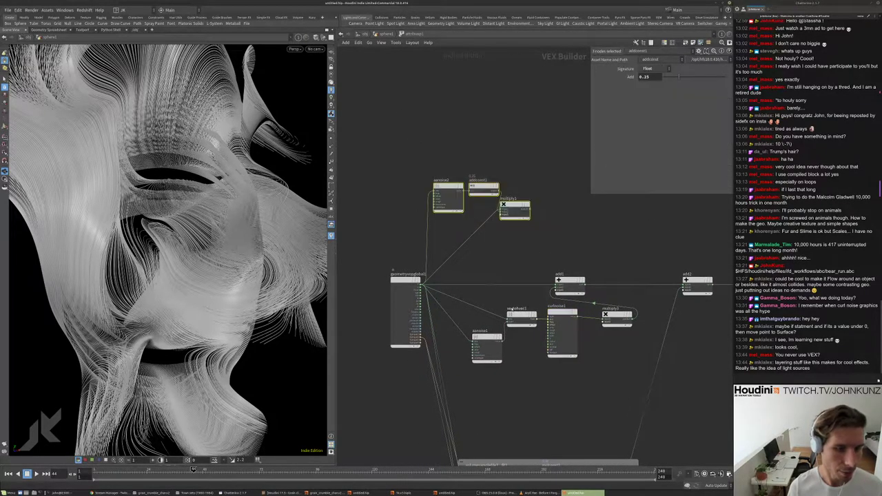
pyautogui.click(501, 355)
pyautogui.scroll(3, 506, 359)
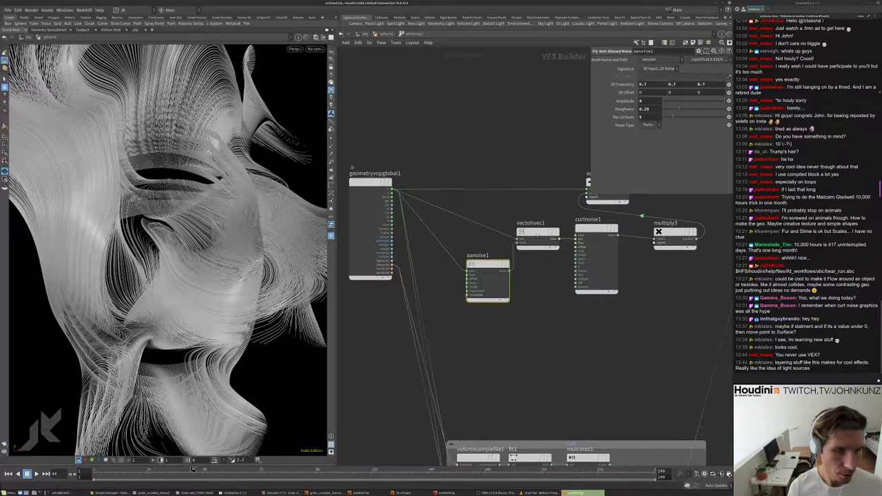
pyautogui.doubleClick(644, 92)
pyautogui.write('52')
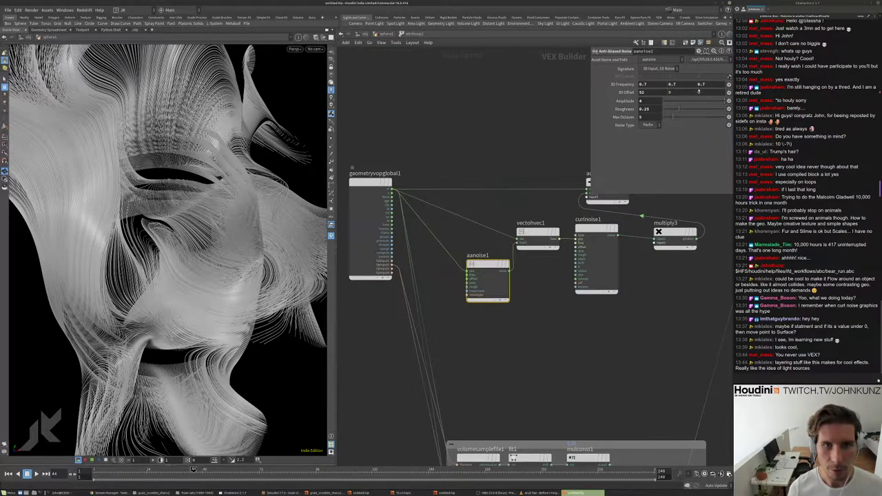
pyautogui.press('Return')
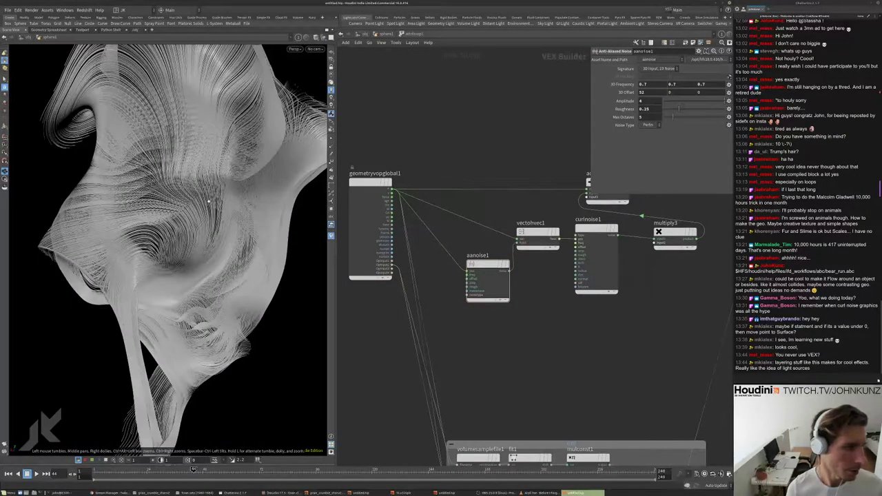
pyautogui.scroll(-4, 647, 269)
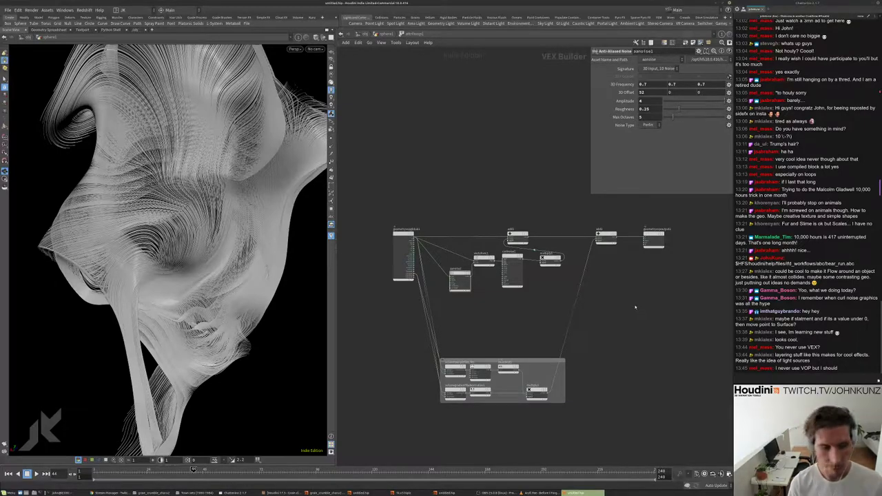
pyautogui.scroll(3, 538, 289)
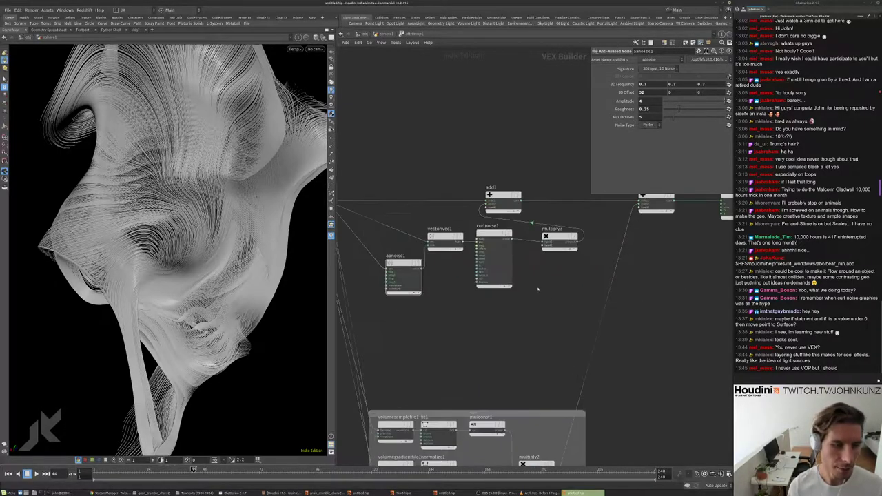
# - Select multiply3 and inspect the sculpture from several angles
pyautogui.moveTo(560, 238); pyautogui.dragTo(561, 236)
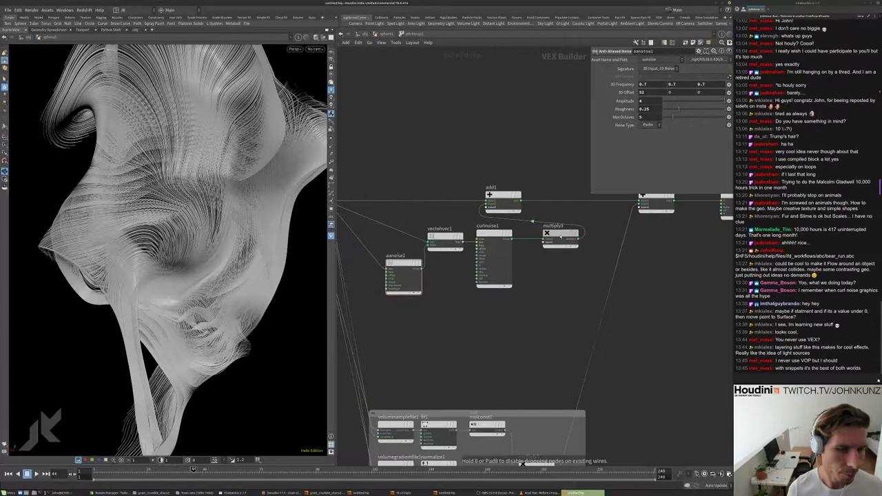
pyautogui.scroll(-3, 511, 279)
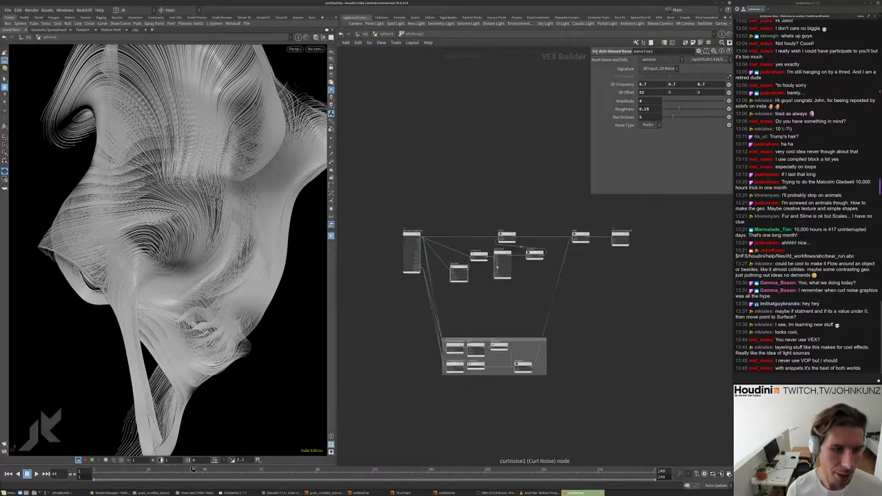
pyautogui.moveTo(322, 200)
pyautogui.mouseDown()
pyautogui.moveTo(357, 165)
pyautogui.moveTo(313, 184)
pyautogui.mouseUp()
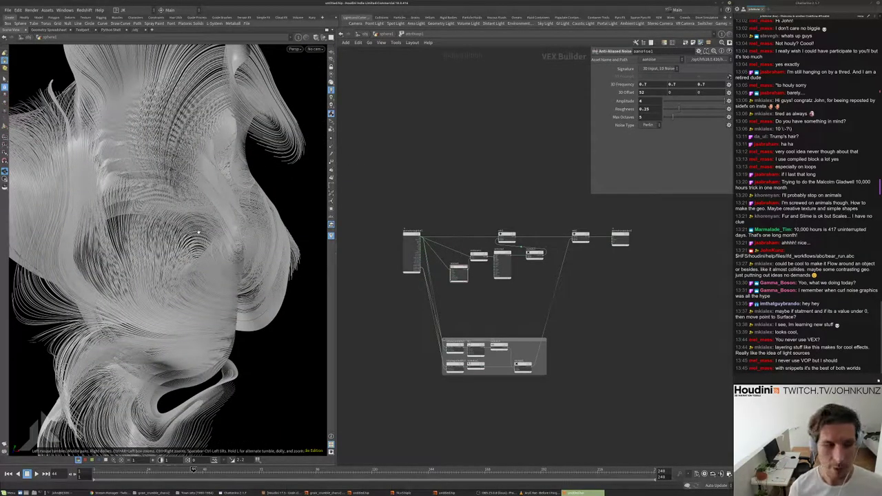
pyautogui.scroll(3, 448, 274)
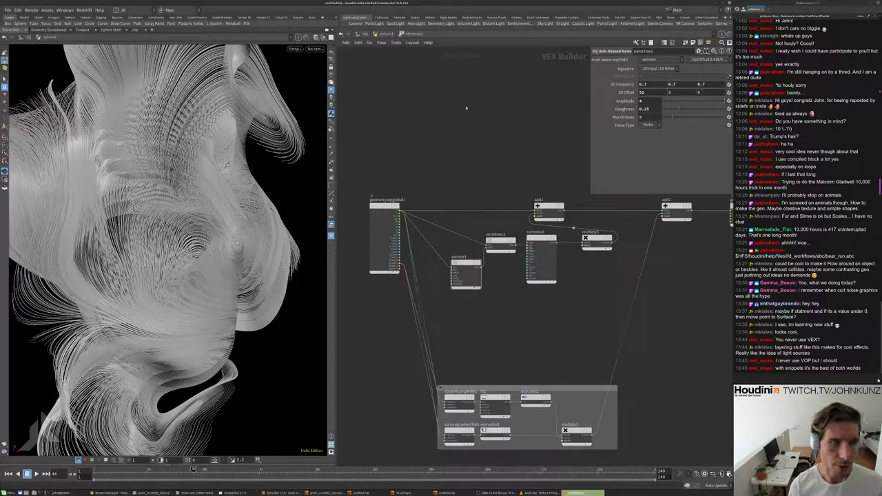
pyautogui.moveTo(138, 267)
pyautogui.mouseDown()
pyautogui.moveTo(159, 309)
pyautogui.moveTo(182, 216)
pyautogui.moveTo(102, 196)
pyautogui.moveTo(155, 272)
pyautogui.moveTo(150, 132)
pyautogui.moveTo(207, 207)
pyautogui.mouseUp()
pyautogui.scroll(3, 581, 281)
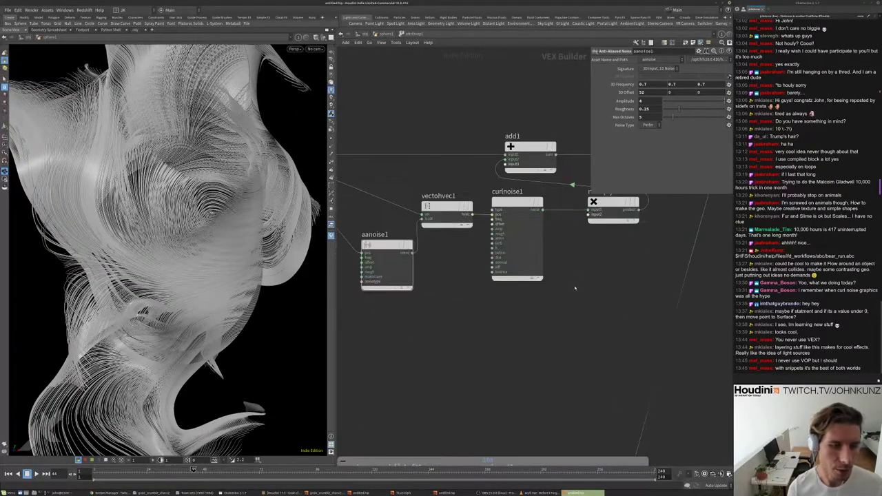
# - Set curlnoise1's third Offset value to 26
pyautogui.click(517, 238)
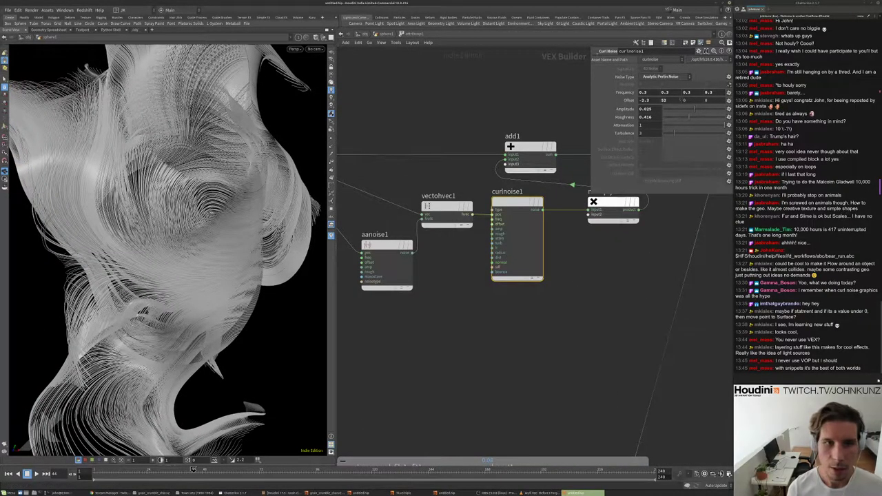
pyautogui.click(684, 100)
pyautogui.write('26')
pyautogui.press('Return')
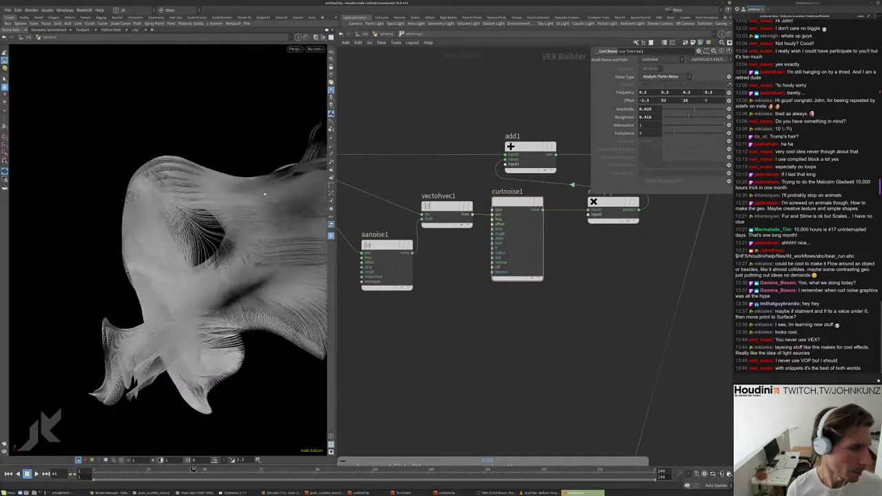
# - Set curlnoise1's Frequency to 1, 1, 1 and look over the reshaped strands
pyautogui.doubleClick(643, 92)
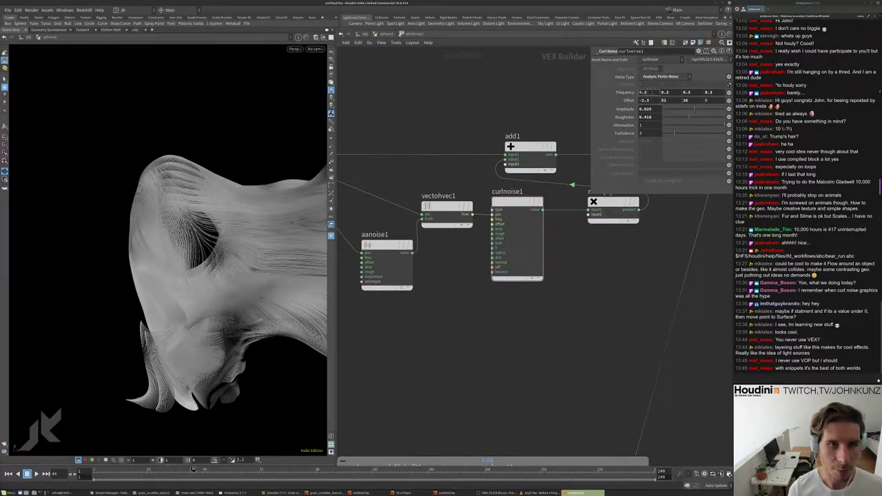
pyautogui.write('1')
pyautogui.press('Tab')
pyautogui.write('1')
pyautogui.press('Tab')
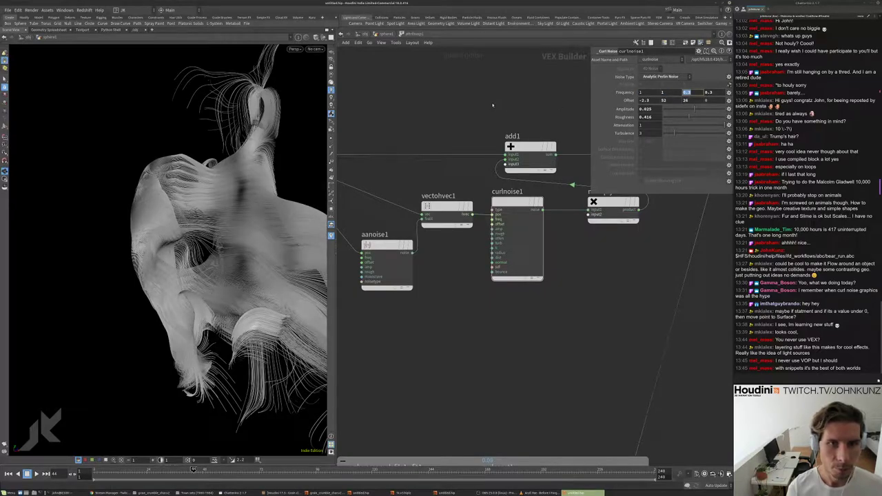
pyautogui.write('1')
pyautogui.press('Return')
pyautogui.moveTo(113, 241); pyautogui.dragTo(128, 227)
pyautogui.moveTo(181, 204); pyautogui.dragTo(290, 183)
# - Change curlnoise1's Frequency to -4, -4, -4
pyautogui.click(642, 91)
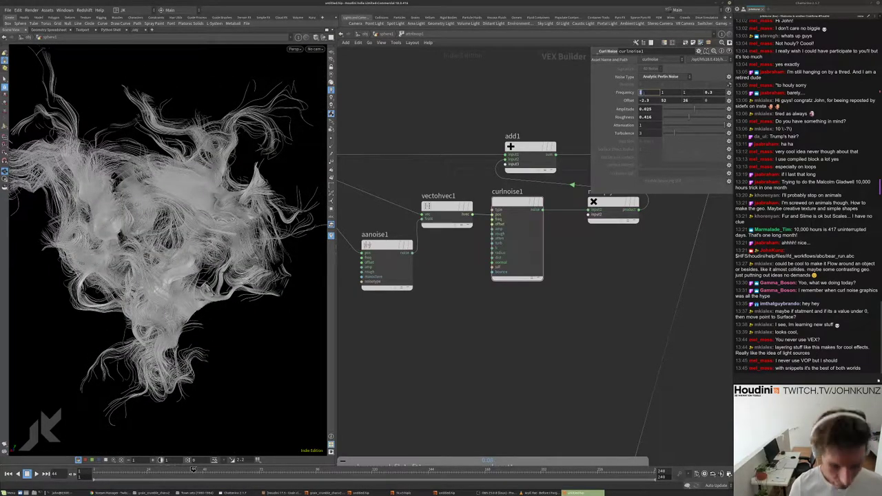
pyautogui.write('-4')
pyautogui.press('Tab')
pyautogui.write('-4')
pyautogui.press('Tab')
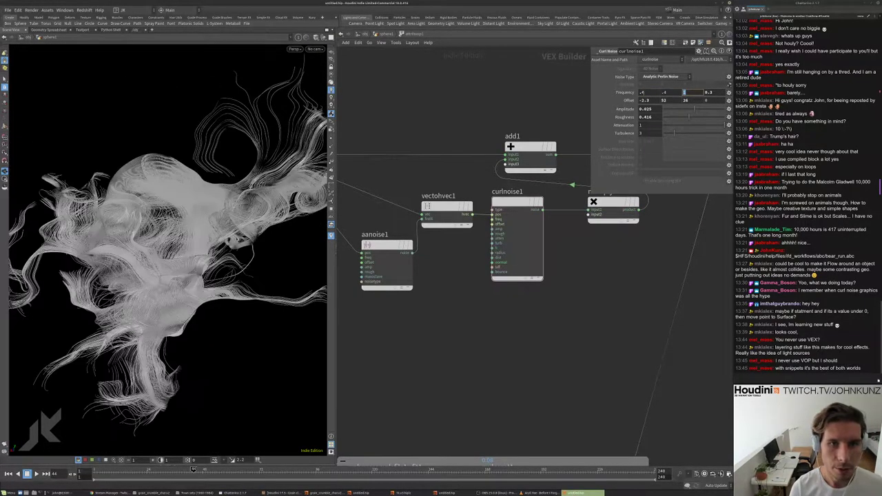
pyautogui.write('-4')
pyautogui.press('Return')
# - Back in the geometry level, create a DOP Network (dopnet1) and go inside it
pyautogui.press('u')
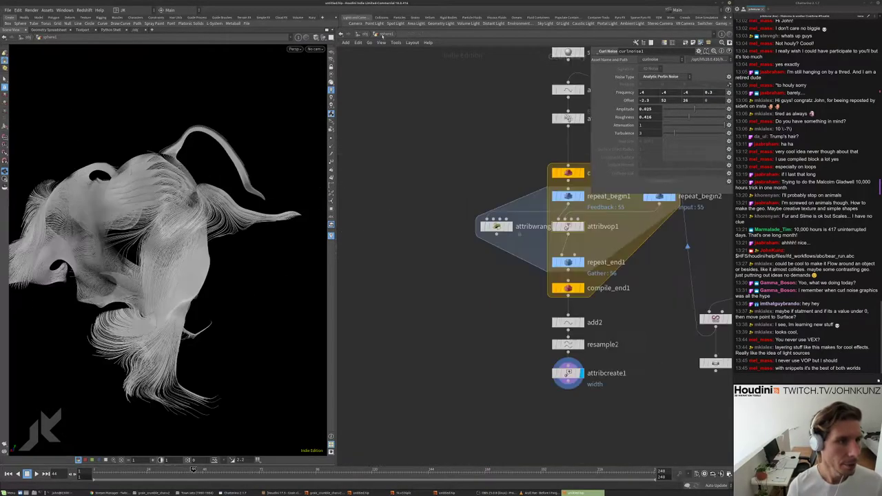
pyautogui.scroll(-3, 450, 262)
pyautogui.press('Tab')
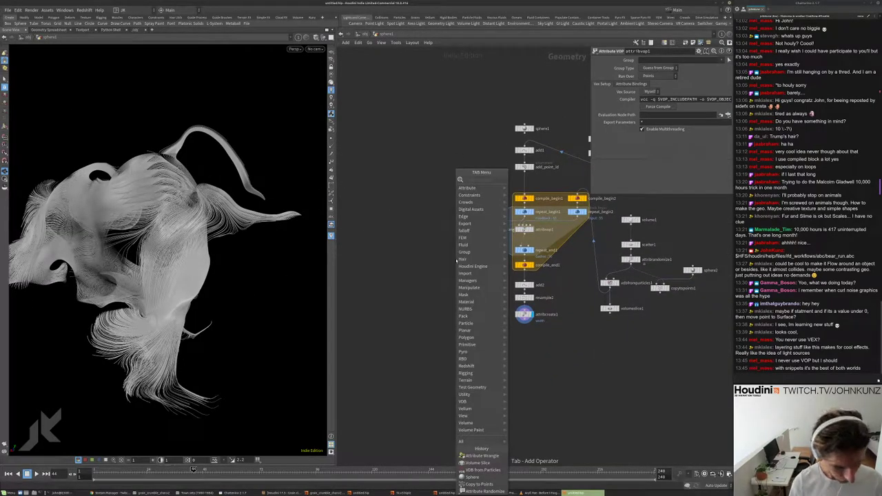
pyautogui.write('dop')
pyautogui.press('Down')
pyautogui.press('Down')
pyautogui.press('Down')
pyautogui.press('Down')
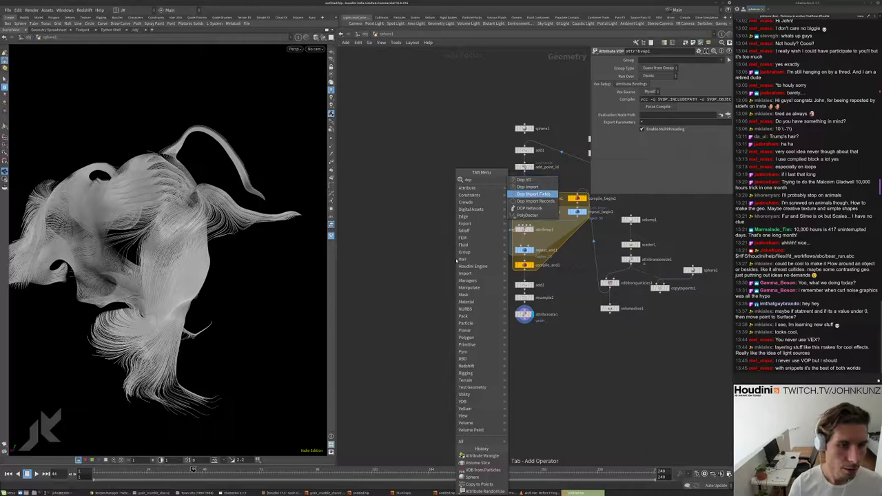
pyautogui.press('Return')
pyautogui.doubleClick(455, 260)
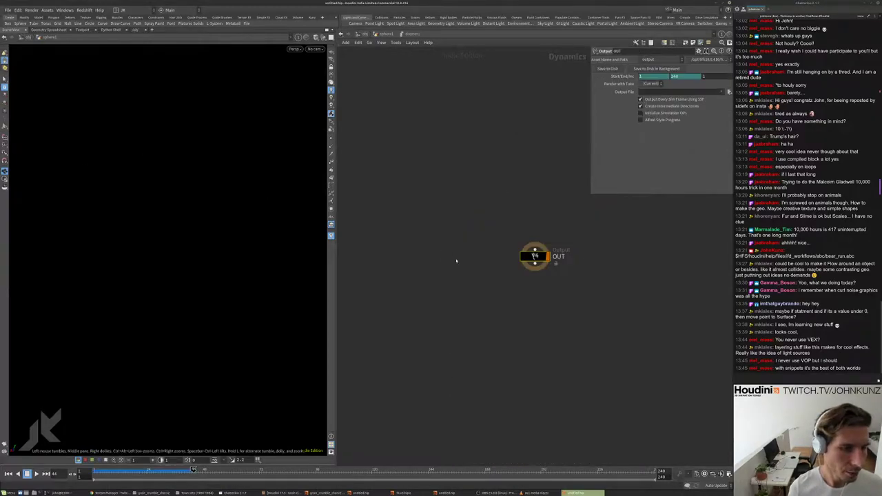
# - Place a Ripple Solver node (ripplesolver1) in the dynamics network
pyautogui.press('Tab')
pyautogui.write('rbd')
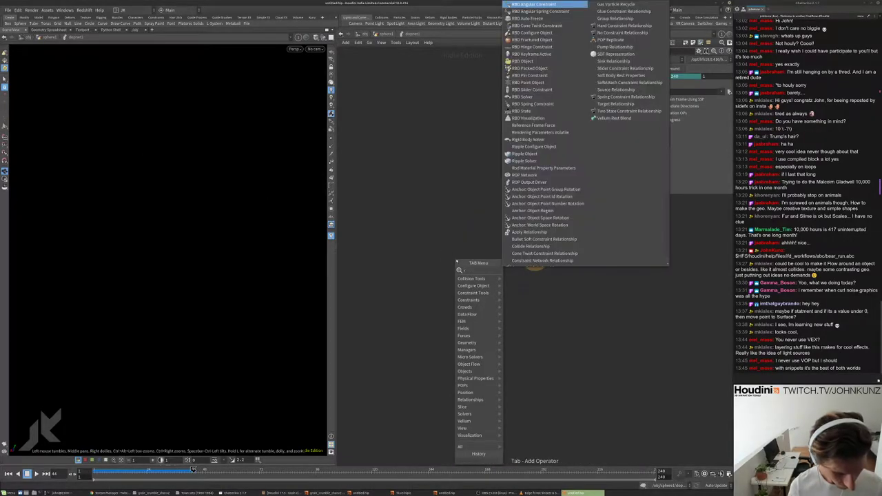
pyautogui.press('Down')
pyautogui.press('Return')
pyautogui.click(530, 292)
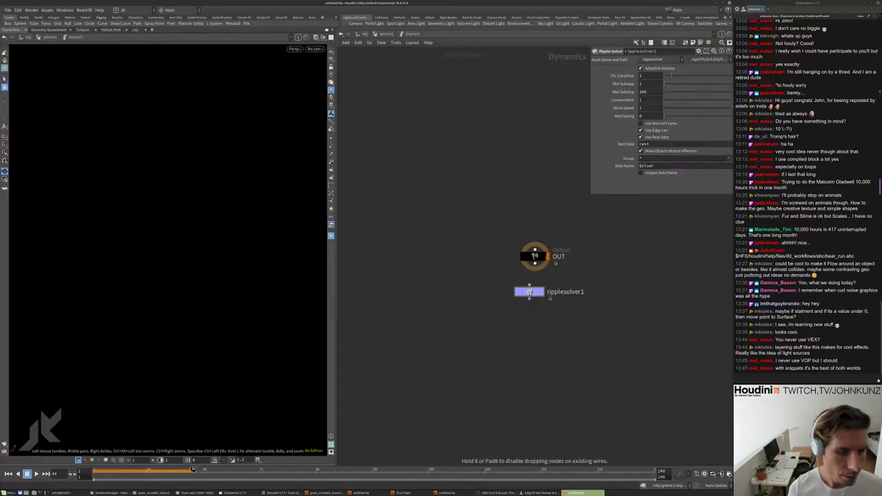
# - Dive through the ripple solver's sopsolver and foreach1 into vopsop1's VOP network
pyautogui.doubleClick(535, 261)
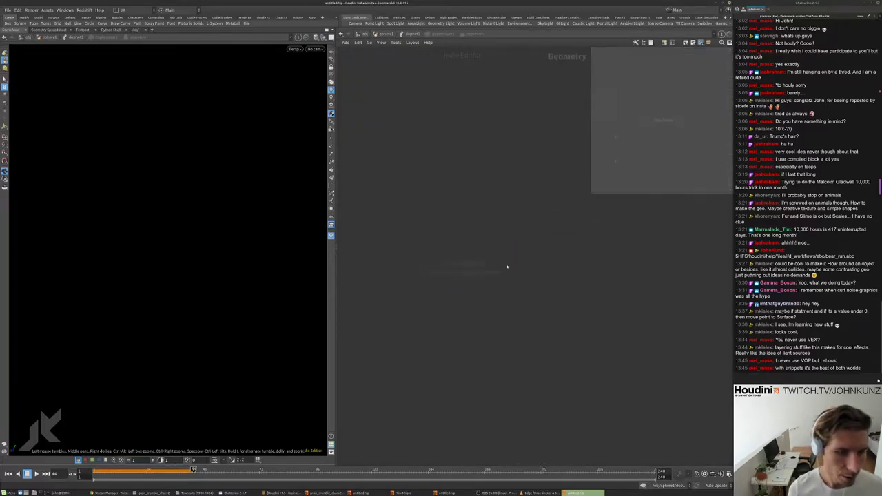
pyautogui.press('u')
pyautogui.doubleClick(594, 291)
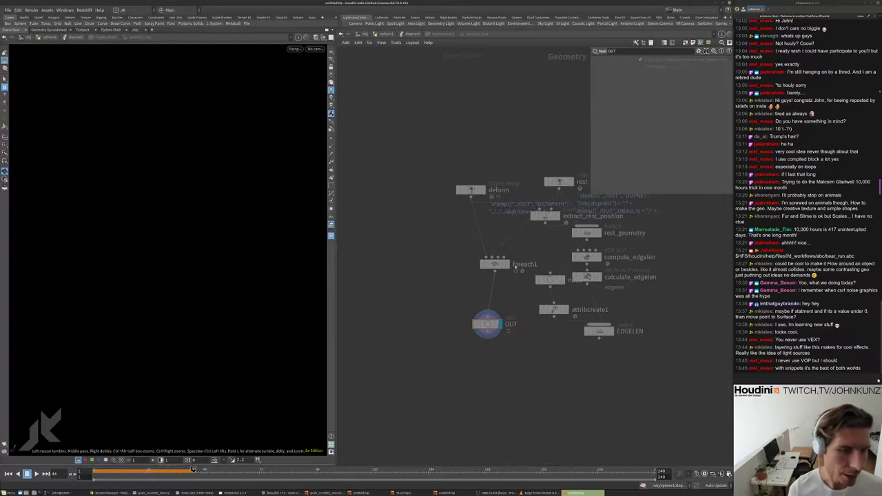
pyautogui.click(495, 264)
pyautogui.doubleClick(499, 264)
pyautogui.doubleClick(528, 306)
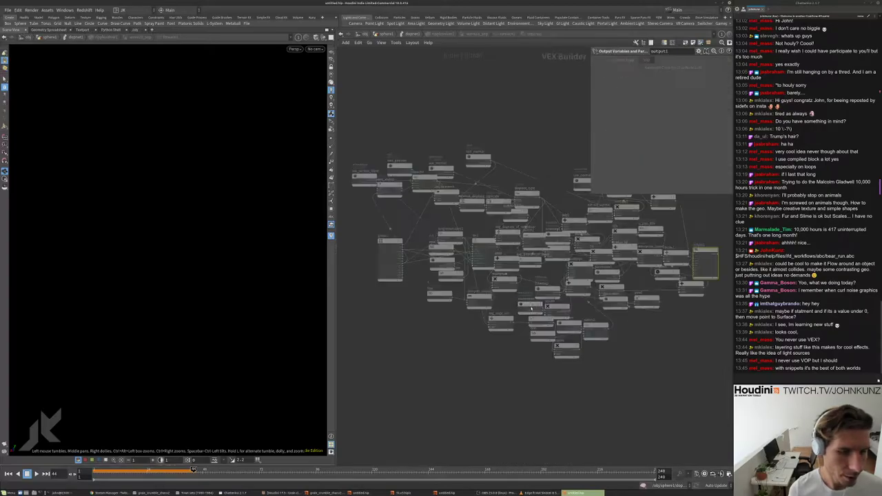
pyautogui.scroll(2, 555, 268)
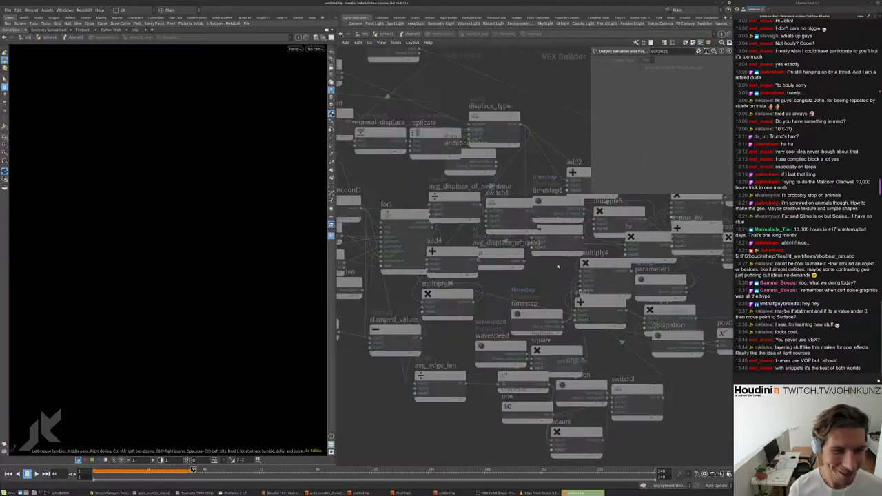
pyautogui.scroll(-2, 556, 267)
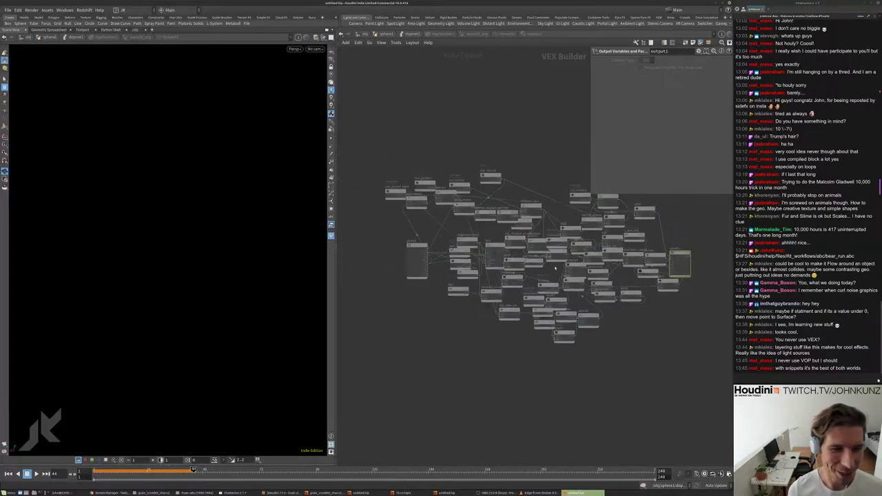
pyautogui.scroll(4, 555, 268)
pyautogui.scroll(-2, 504, 269)
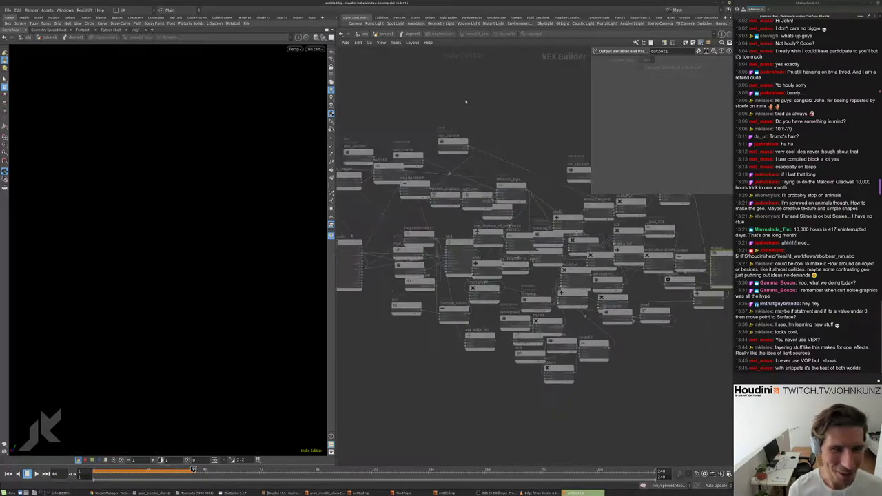
# - Read vopsop1's generated VEX through VEX/VOP Options > View Code, then close the viewer
pyautogui.click(503, 34)
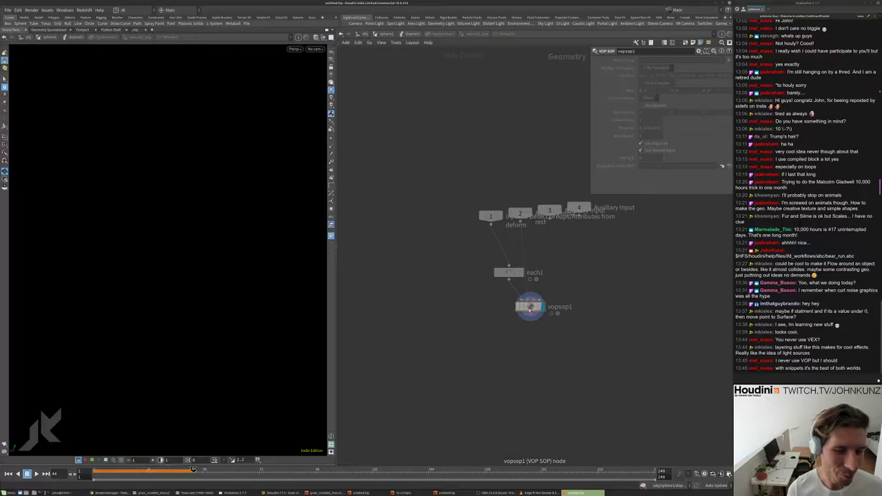
pyautogui.rightClick(528, 309)
pyautogui.moveTo(552, 345)
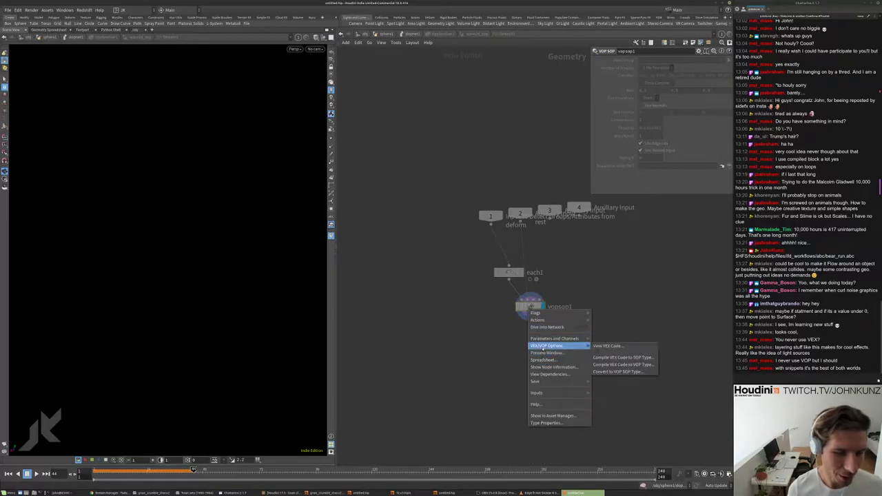
pyautogui.click(617, 346)
pyautogui.moveTo(572, 199); pyautogui.dragTo(411, 54)
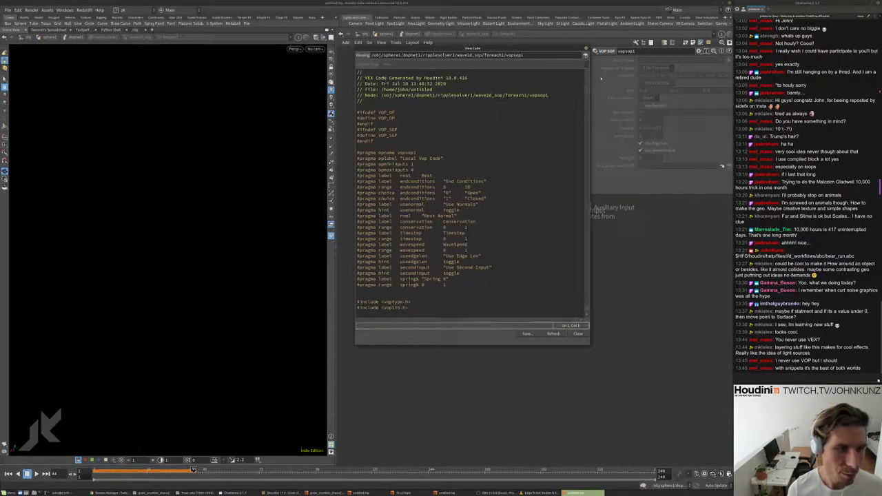
pyautogui.scroll(-4, 585, 95)
pyautogui.scroll(-20, 572, 245)
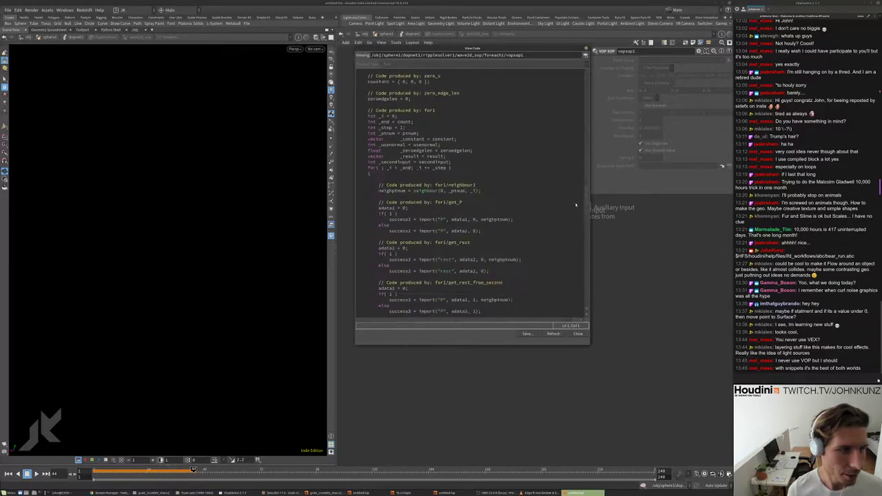
pyautogui.scroll(9, 573, 245)
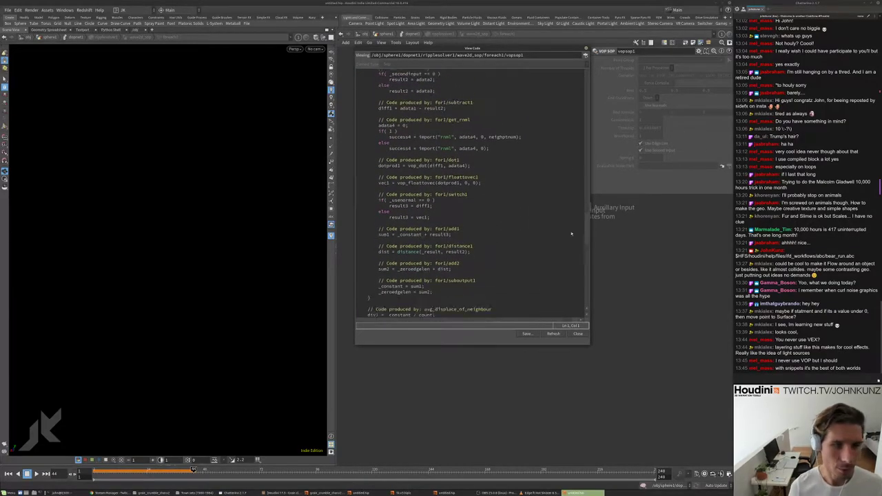
pyautogui.scroll(-12, 574, 228)
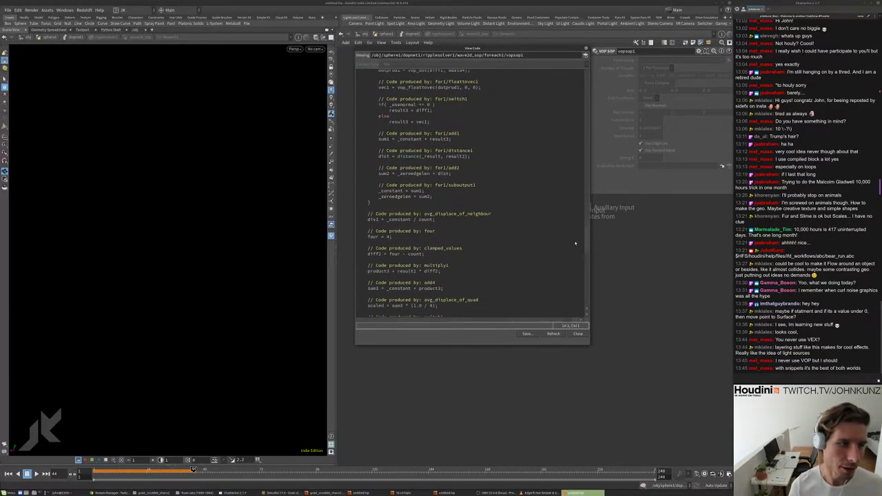
pyautogui.scroll(-6, 534, 265)
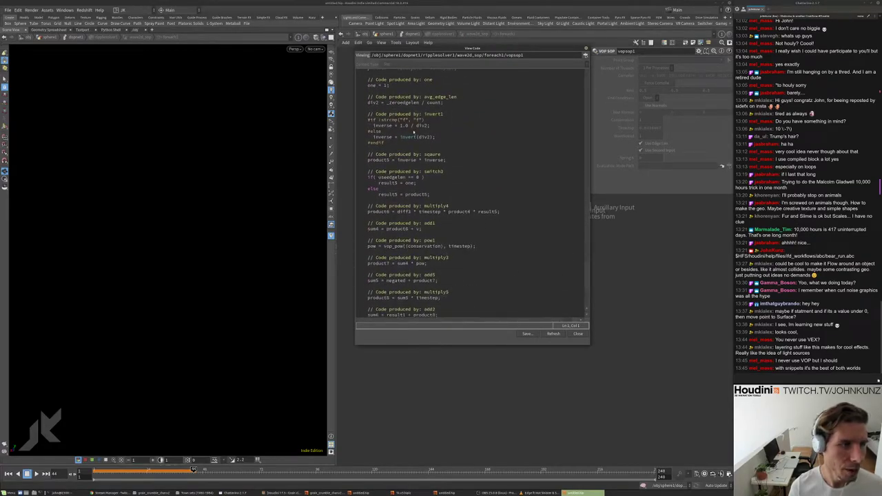
pyautogui.scroll(-7, 421, 134)
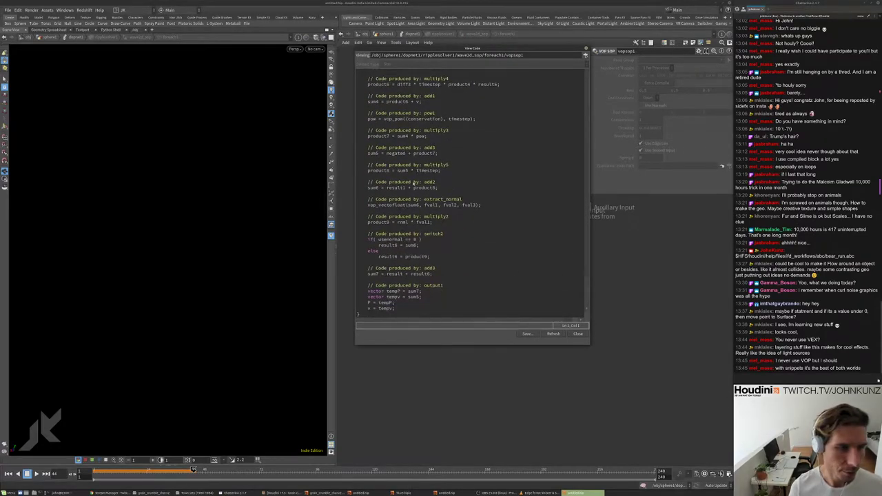
pyautogui.scroll(7, 434, 186)
pyautogui.click(578, 334)
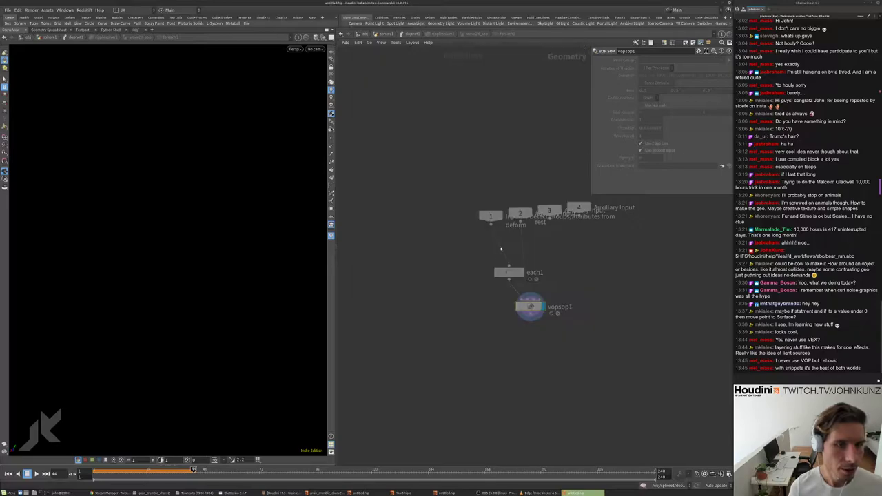
# - Re-enter vopsop1 to inspect its VOP nodes, then return up to the dynamics network
pyautogui.doubleClick(529, 307)
pyautogui.scroll(-5, 549, 255)
pyautogui.scroll(4, 554, 237)
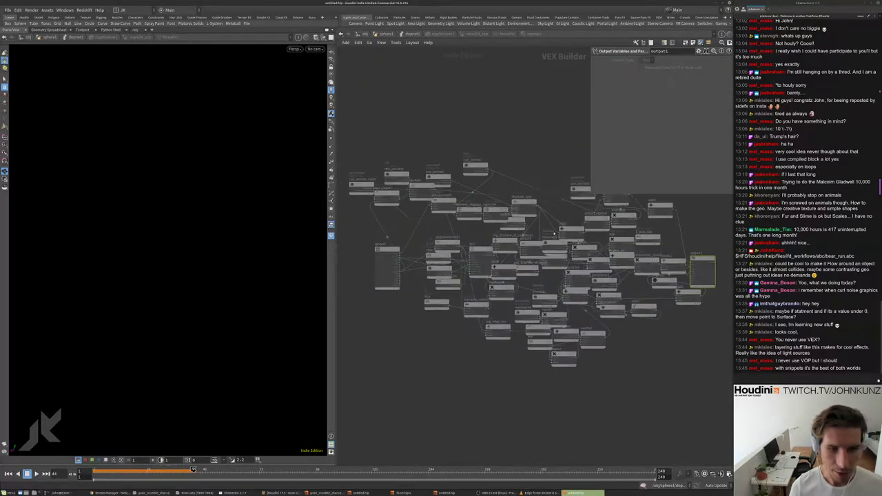
pyautogui.scroll(-1, 481, 202)
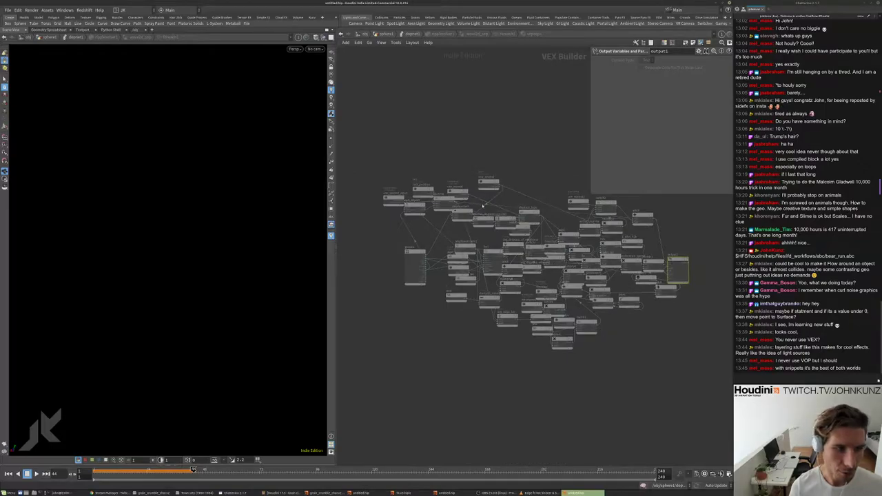
pyautogui.scroll(2, 571, 250)
pyautogui.rightClick(583, 257)
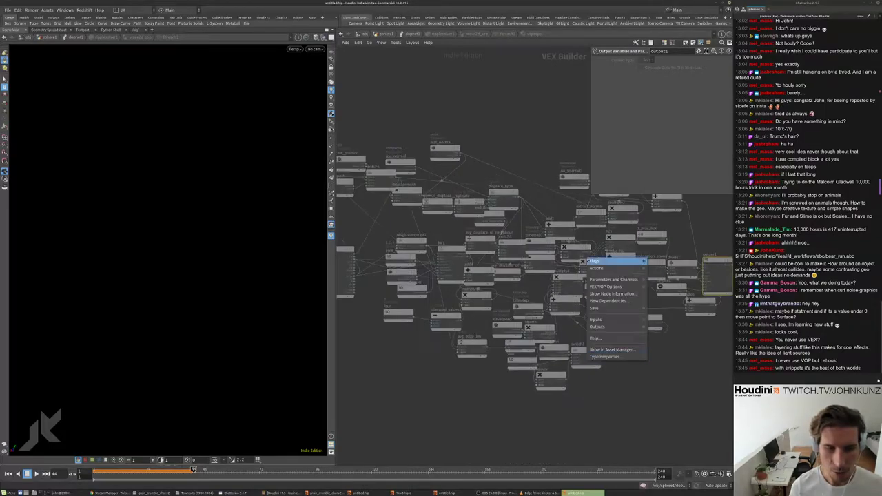
pyautogui.press('Escape')
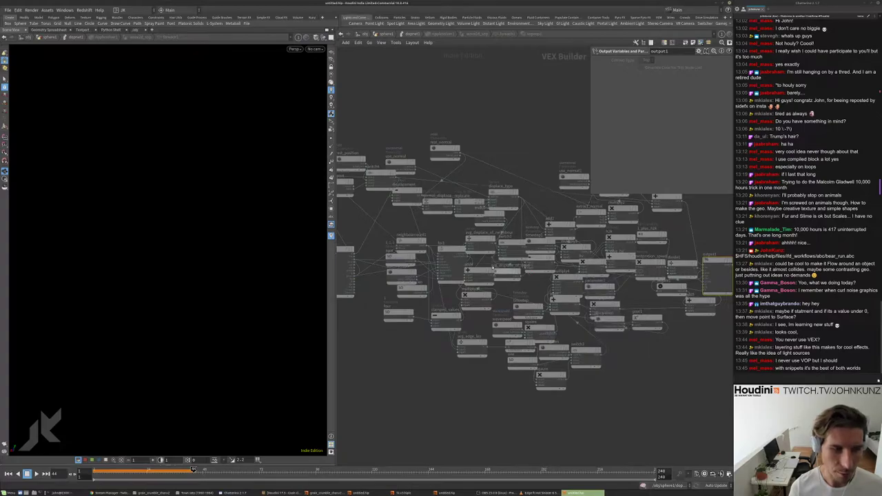
pyautogui.scroll(-2, 499, 242)
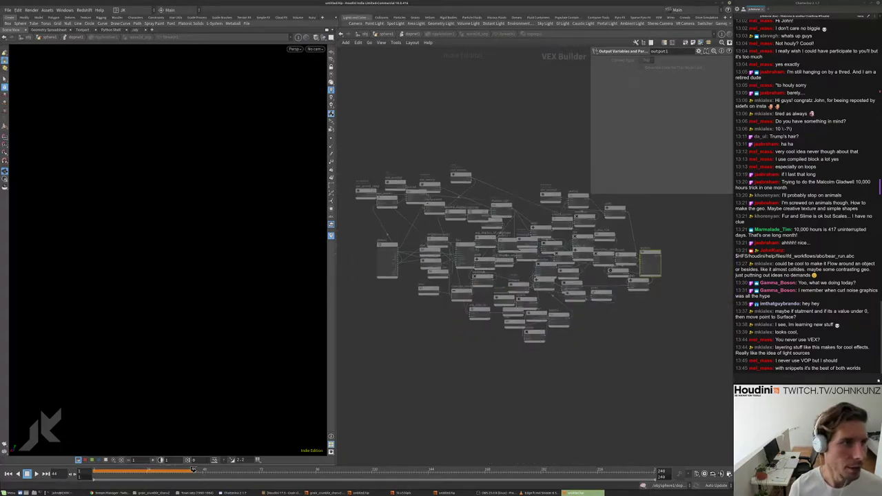
pyautogui.press('u')
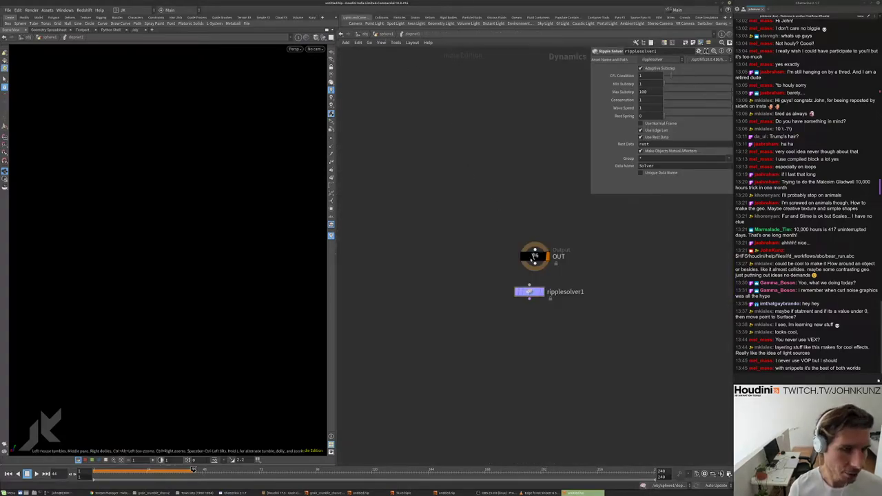
# - Return to the sphere1 network, orbit the hair sculpture, and show attribwrangle1's VEX code
pyautogui.press('u')
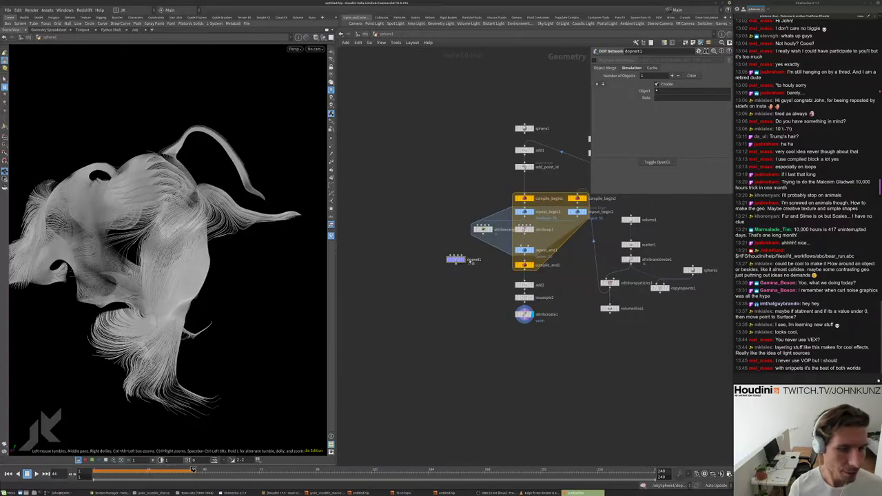
pyautogui.scroll(2, 455, 274)
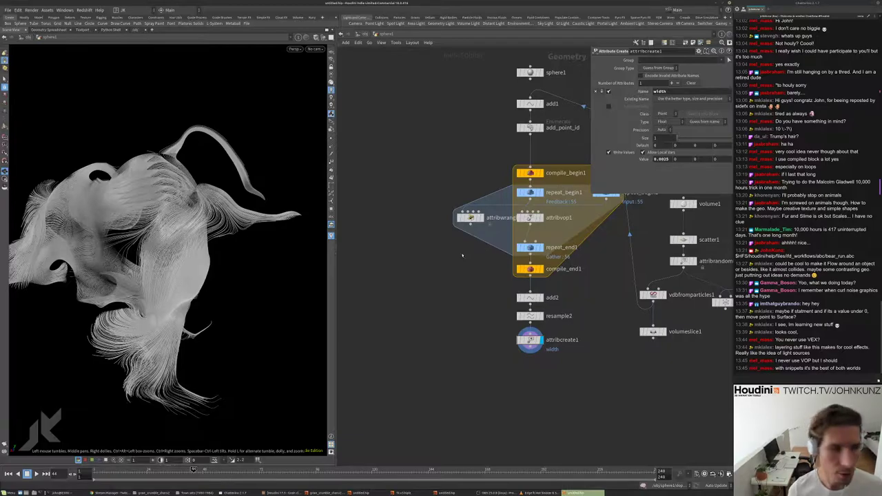
pyautogui.press('g')
pyautogui.moveTo(136, 183); pyautogui.dragTo(133, 201)
pyautogui.moveTo(205, 202); pyautogui.dragTo(262, 232)
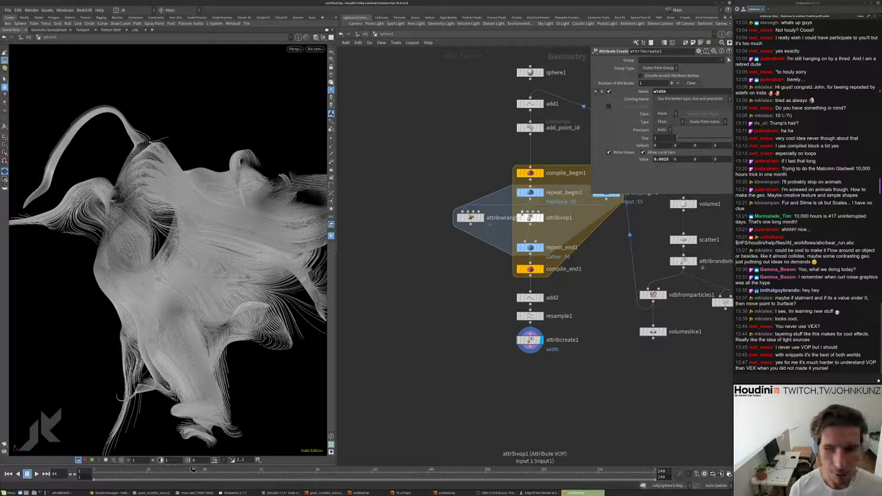
pyautogui.moveTo(477, 248); pyautogui.dragTo(477, 254, button='middle')
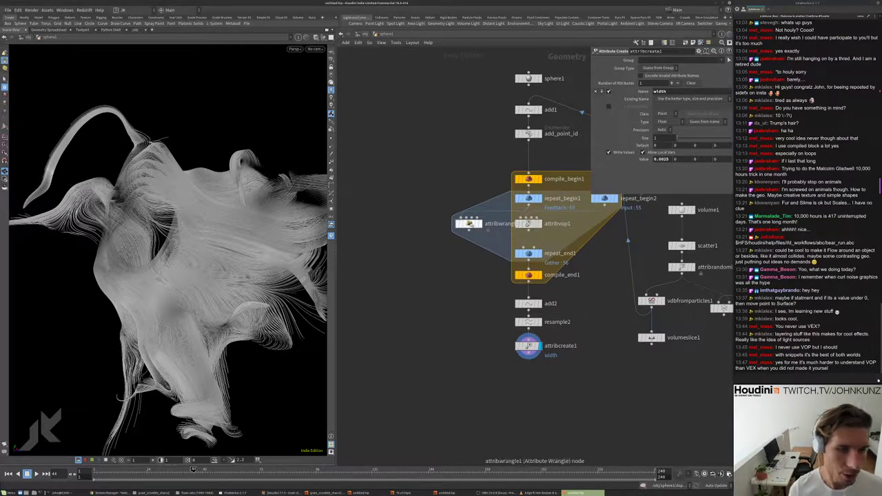
pyautogui.click(469, 224)
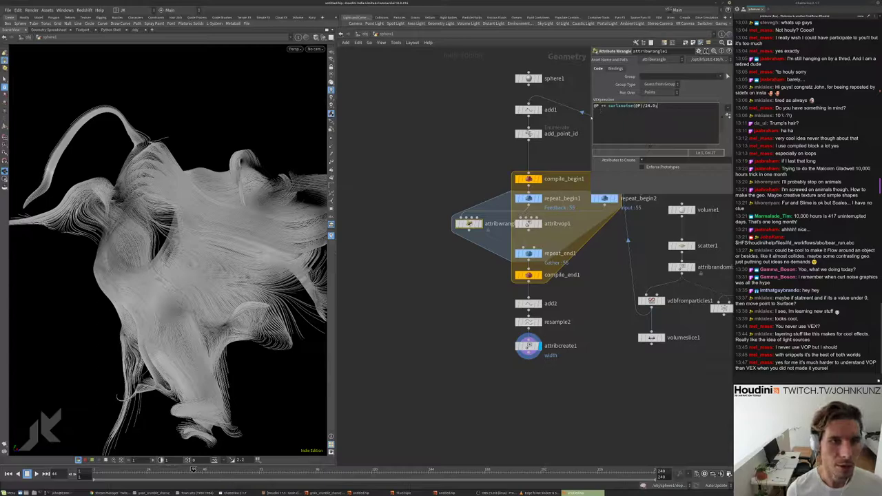
# - Open attribvop1's curl noise network and look over its VOP nodes
pyautogui.doubleClick(527, 223)
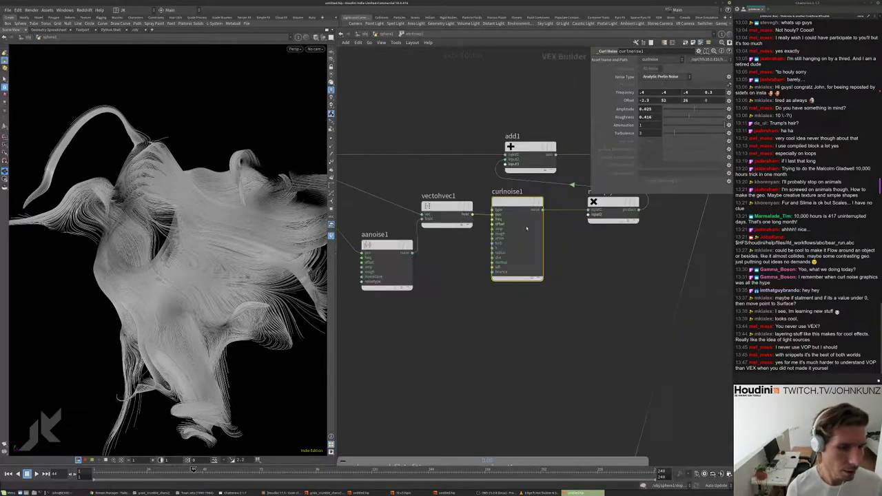
pyautogui.scroll(-3, 491, 279)
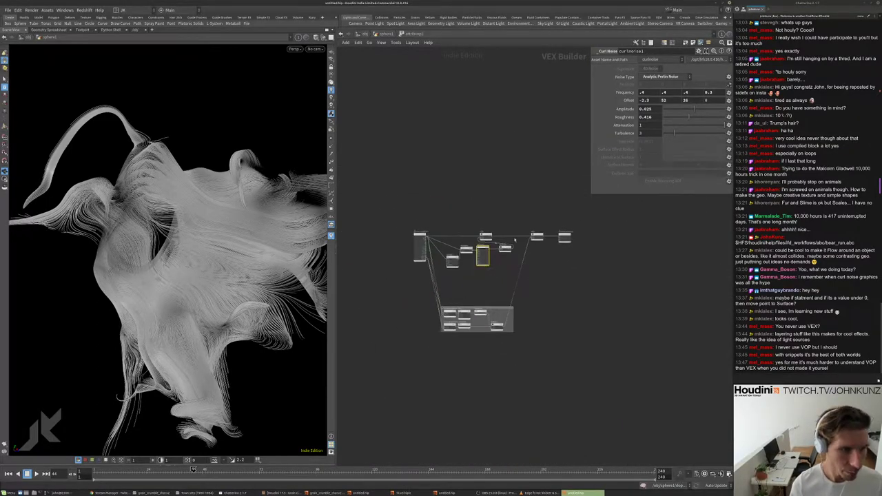
pyautogui.scroll(3, 515, 240)
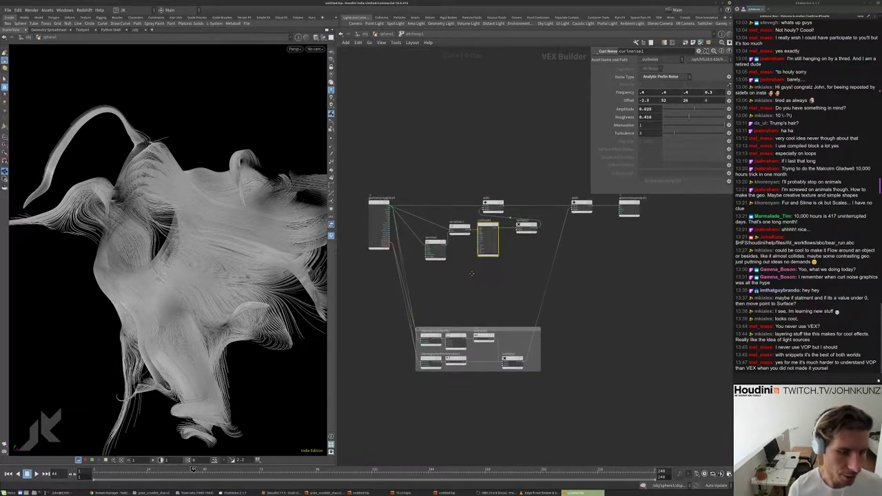
pyautogui.scroll(-1, 528, 249)
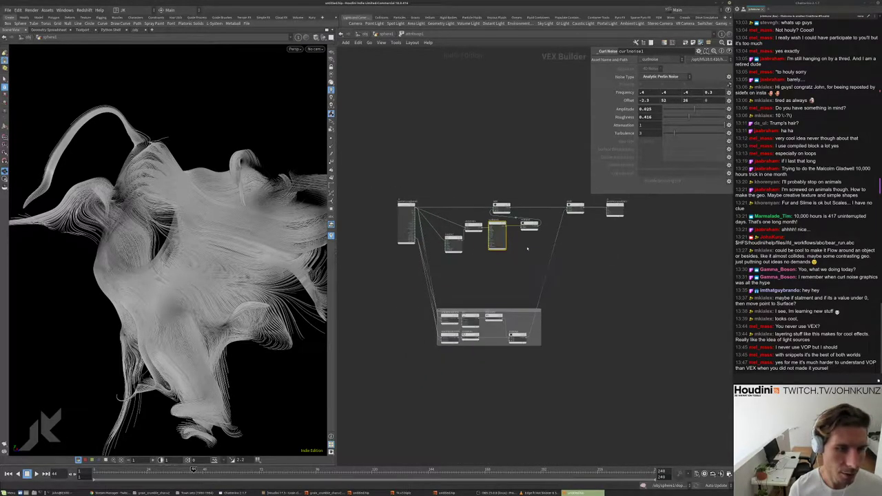
pyautogui.scroll(2, 460, 332)
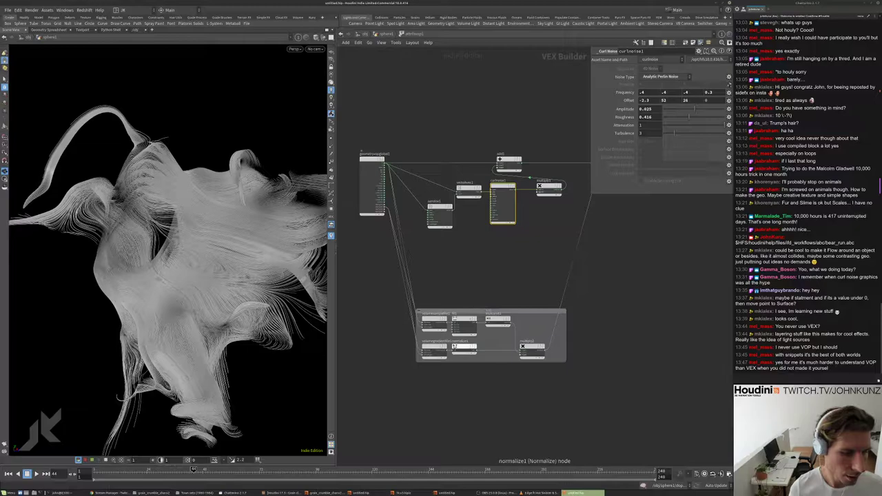
pyautogui.scroll(2, 460, 333)
pyautogui.scroll(-2, 460, 304)
pyautogui.moveTo(606, 167); pyautogui.dragTo(581, 207, button='middle')
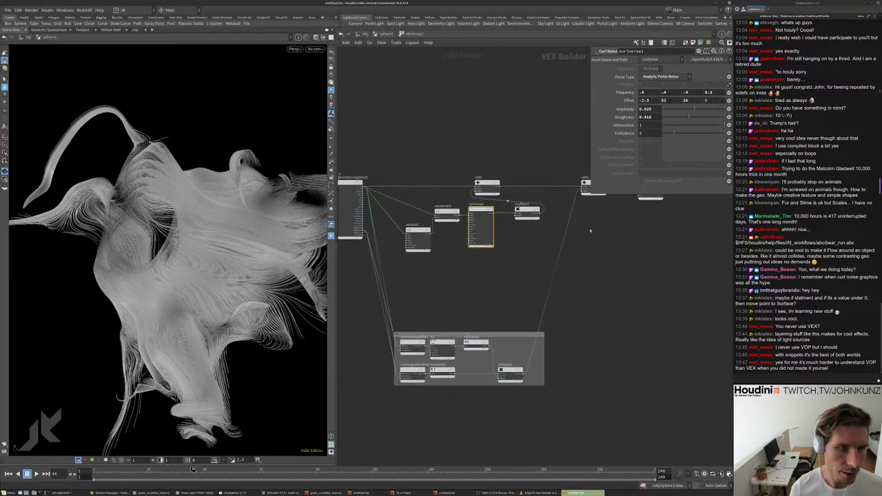
pyautogui.scroll(-1, 606, 254)
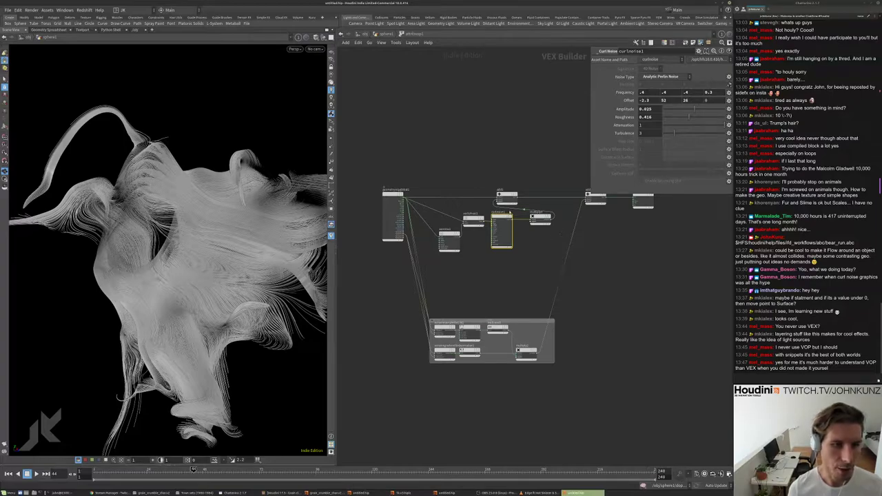
pyautogui.scroll(-1, 562, 195)
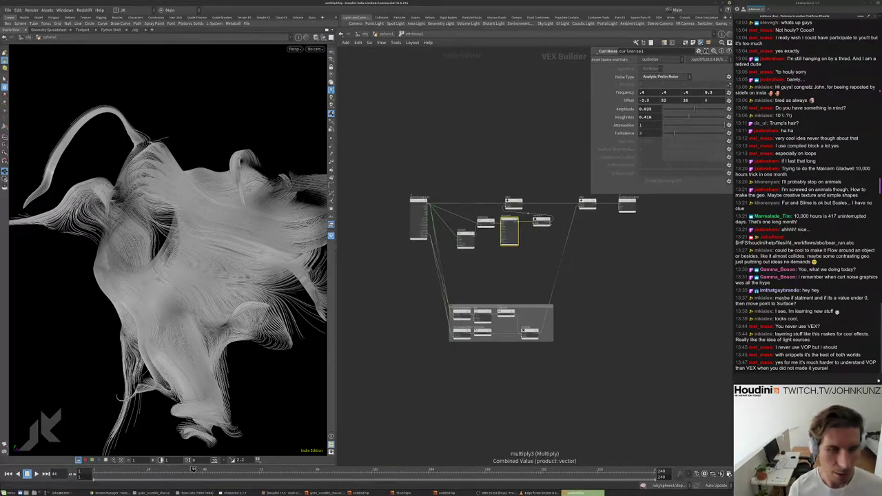
pyautogui.scroll(2, 550, 193)
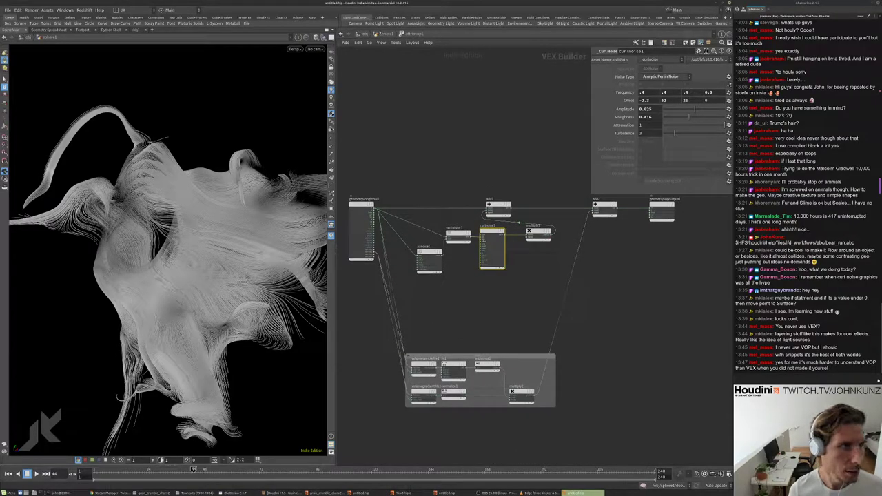
# - Compare with attribwrangle1's curl noise code, then go back inside attribvop1
pyautogui.click(381, 33)
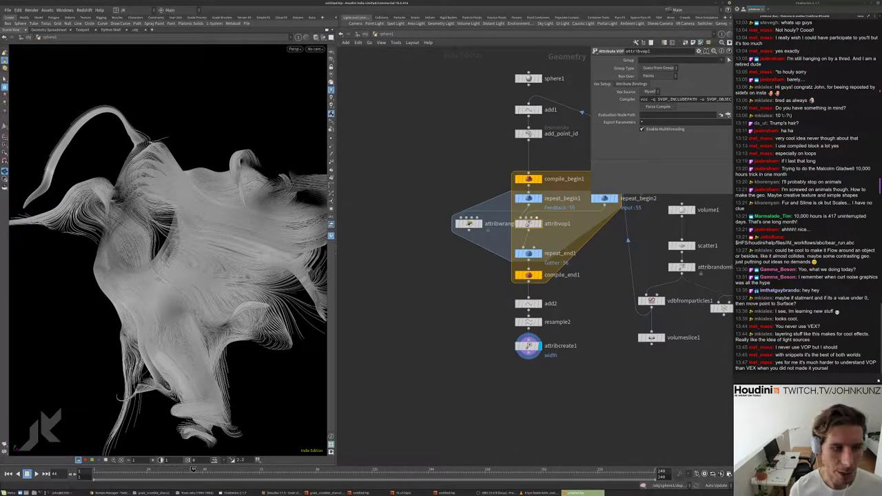
pyautogui.click(469, 224)
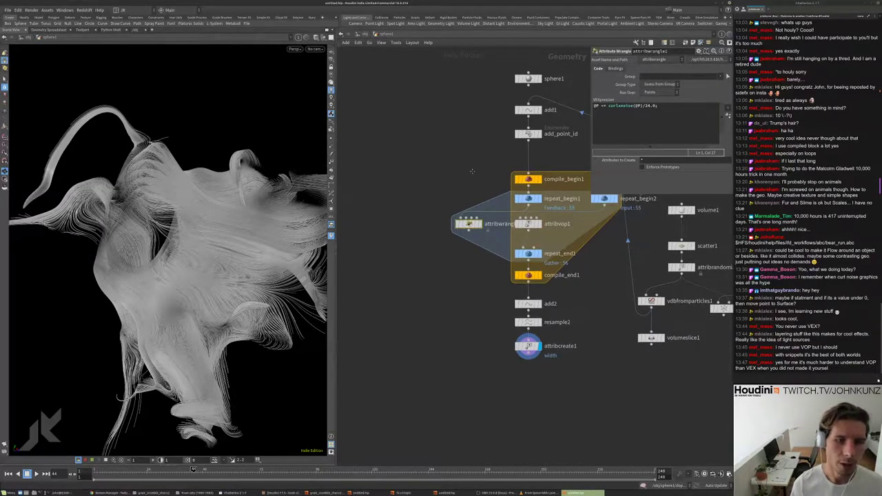
pyautogui.moveTo(476, 165); pyautogui.dragTo(451, 182, button='middle')
pyautogui.scroll(3, 498, 251)
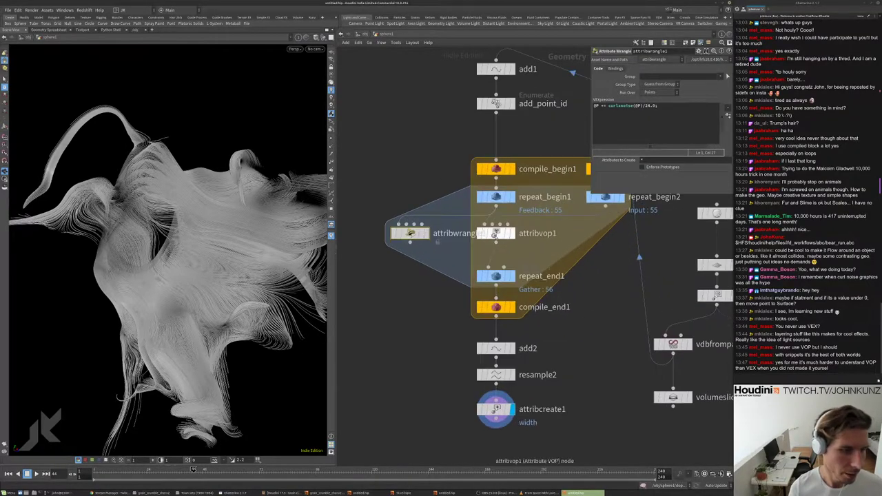
pyautogui.doubleClick(496, 231)
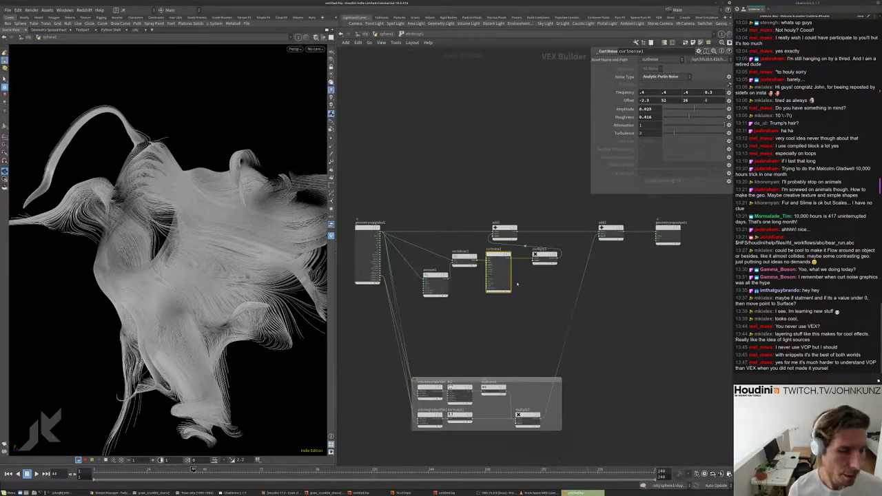
pyautogui.scroll(3, 513, 345)
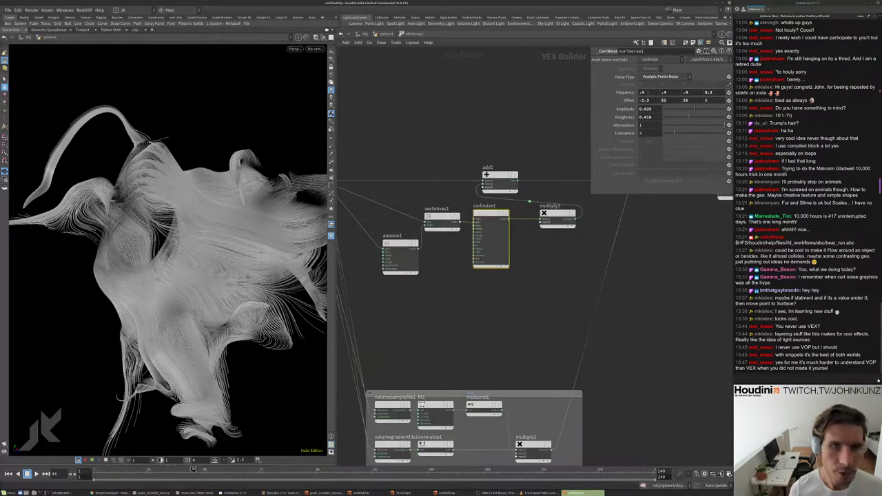
# - Ladder curlnoise1 Frequency to about -2.8, then set its first three values to -6
pyautogui.middleClick(624, 91)
pyautogui.moveTo(629, 92); pyautogui.dragTo(636, 91, button='middle')
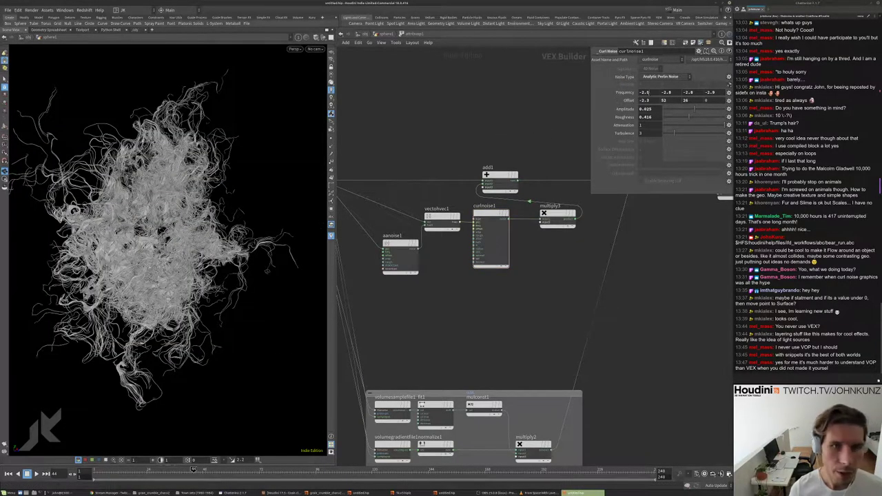
pyautogui.click(644, 91)
pyautogui.write('-6')
pyautogui.press('Tab')
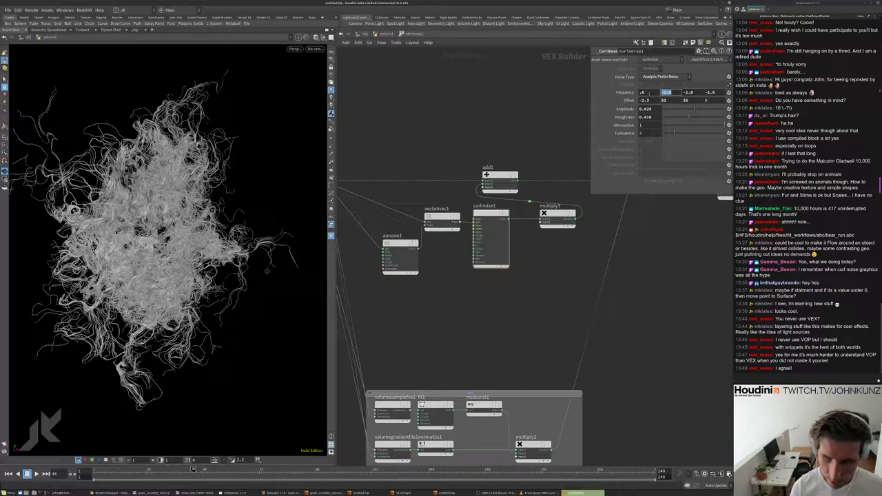
pyautogui.write('-6')
pyautogui.press('Tab')
pyautogui.write('-6')
pyautogui.press('Return')
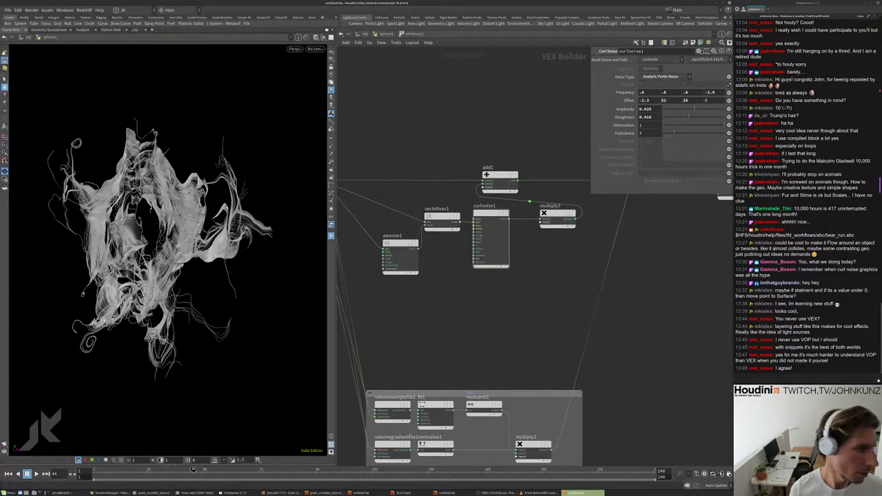
# - Back in the geometry network, orbit the sculpture to inspect its new shape from several angles
pyautogui.click(387, 33)
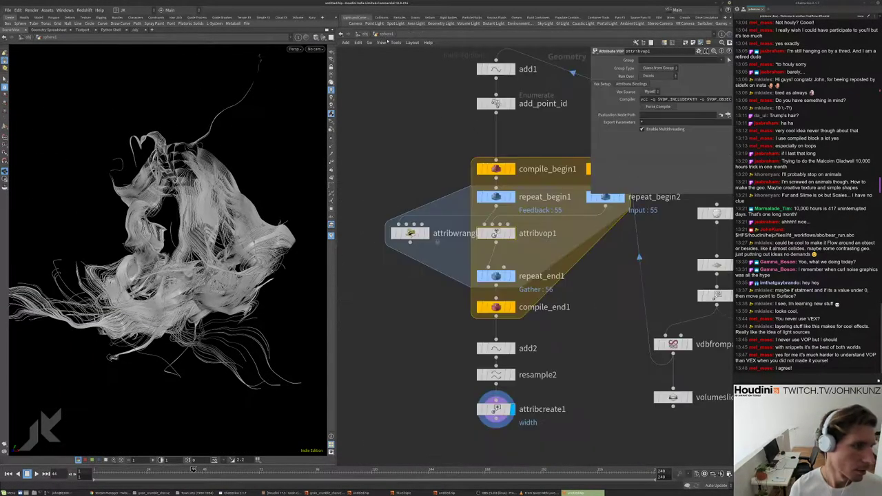
pyautogui.scroll(-5, 538, 276)
pyautogui.scroll(3, 483, 289)
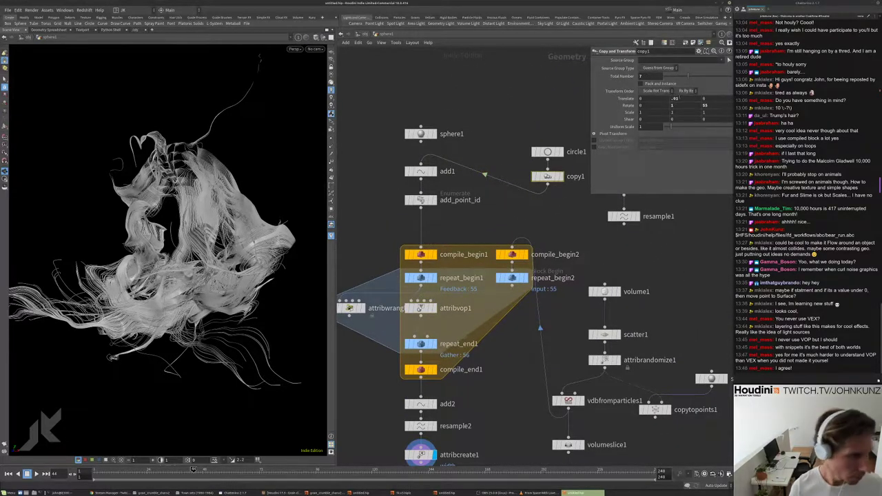
pyautogui.moveTo(234, 131); pyautogui.dragTo(271, 132)
pyautogui.moveTo(229, 209)
pyautogui.mouseDown()
pyautogui.moveTo(213, 207)
pyautogui.moveTo(245, 204)
pyautogui.mouseUp()
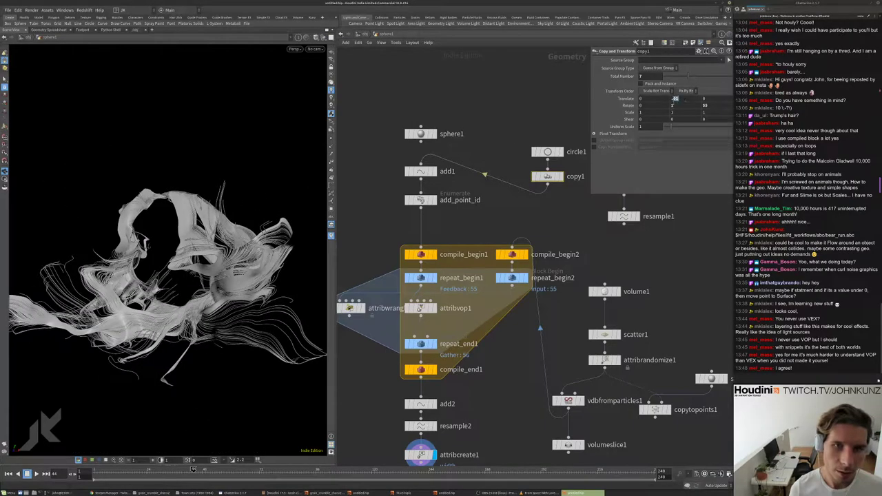
pyautogui.moveTo(151, 221)
pyautogui.mouseDown()
pyautogui.moveTo(119, 245)
pyautogui.moveTo(224, 171)
pyautogui.moveTo(304, 159)
pyautogui.mouseUp()
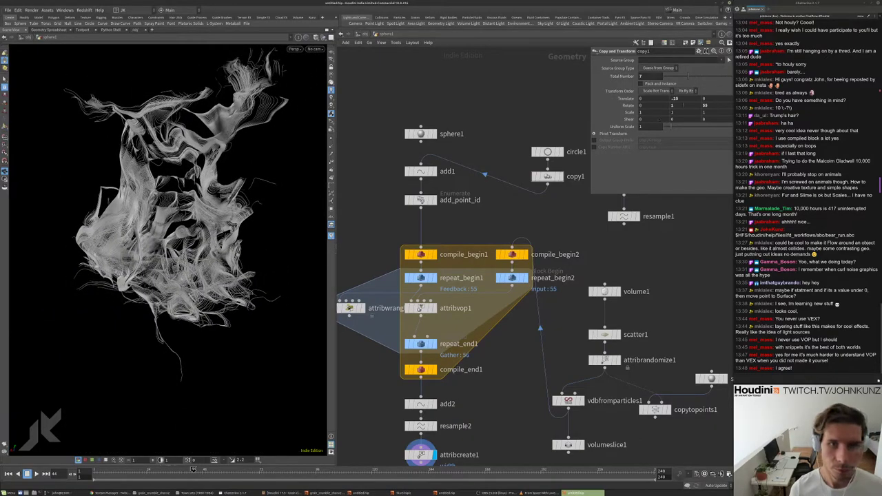
pyautogui.moveTo(206, 172)
pyautogui.mouseDown()
pyautogui.moveTo(269, 177)
pyautogui.moveTo(227, 158)
pyautogui.moveTo(289, 193)
pyautogui.mouseUp()
# - Check repeat_end1's settings, then dive into attribvop1 and select mulconst1 to show its settings
pyautogui.moveTo(478, 219); pyautogui.dragTo(487, 160, button='middle')
pyautogui.scroll(-2, 487, 160)
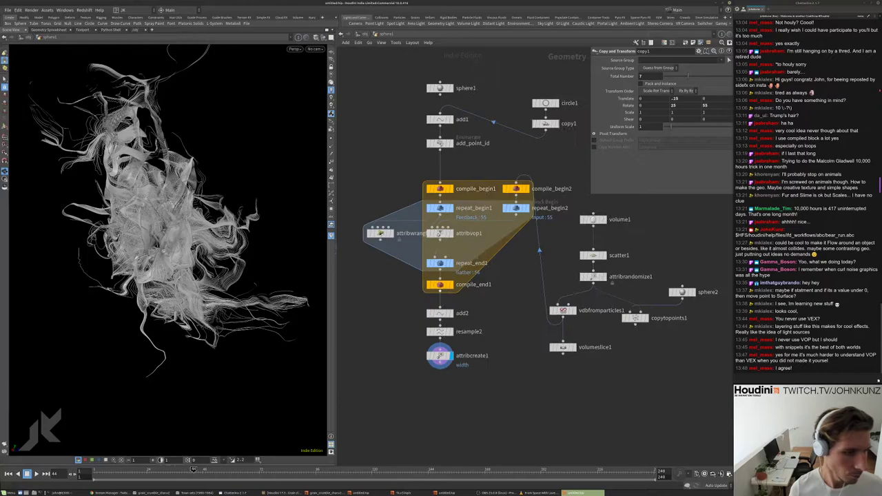
pyautogui.click(440, 262)
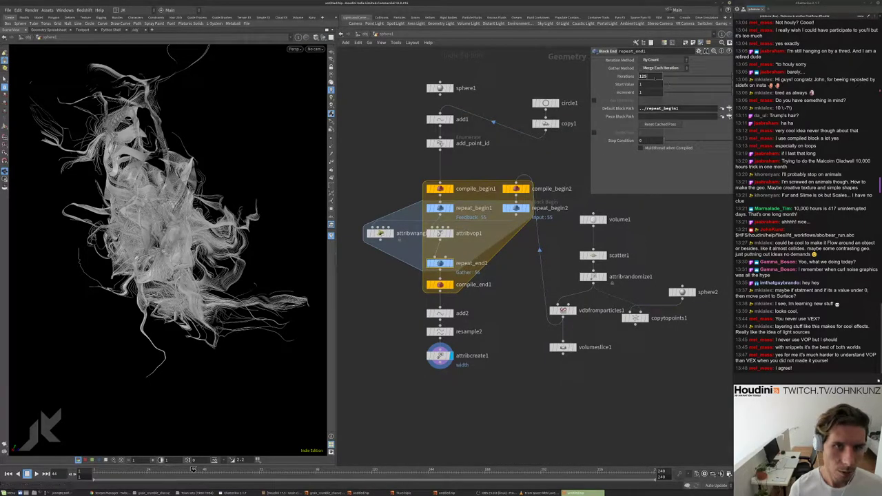
pyautogui.doubleClick(442, 233)
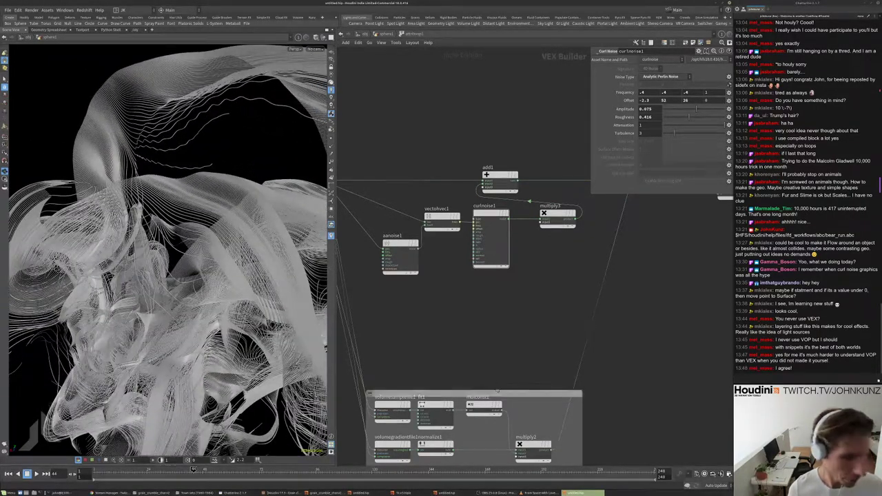
pyautogui.moveTo(512, 422); pyautogui.dragTo(512, 300, button='middle')
pyautogui.scroll(3, 511, 300)
pyautogui.click(510, 285)
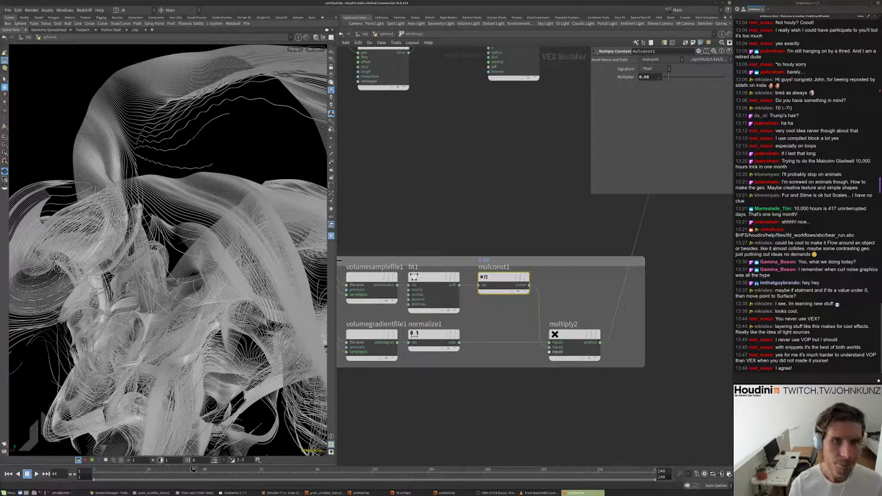
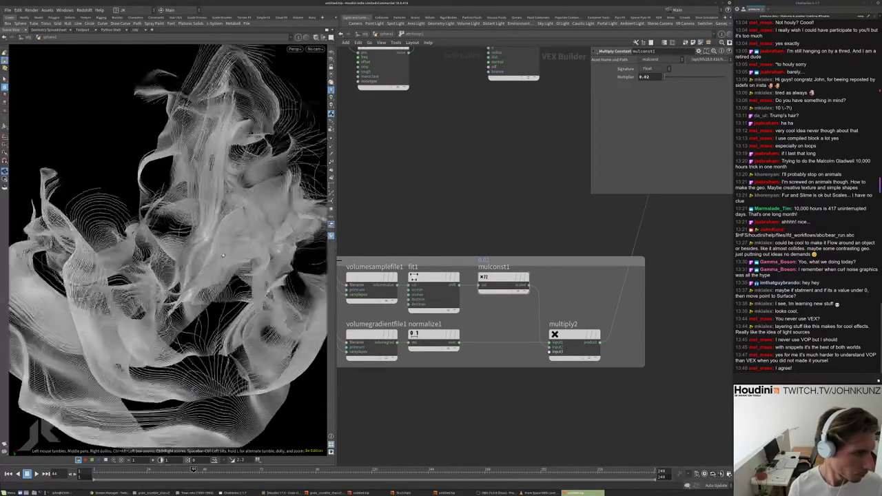
# - Return to geometry level and display the copytopoints1 sphere copies
pyautogui.click(388, 33)
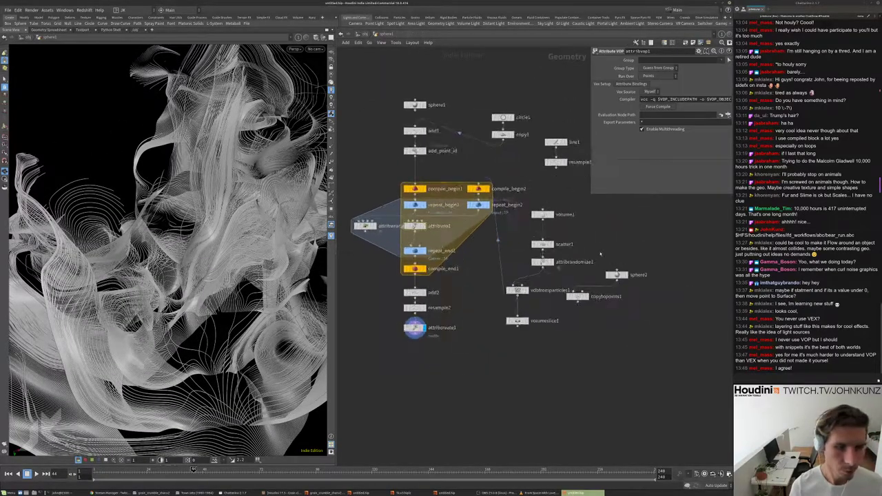
pyautogui.click(531, 264)
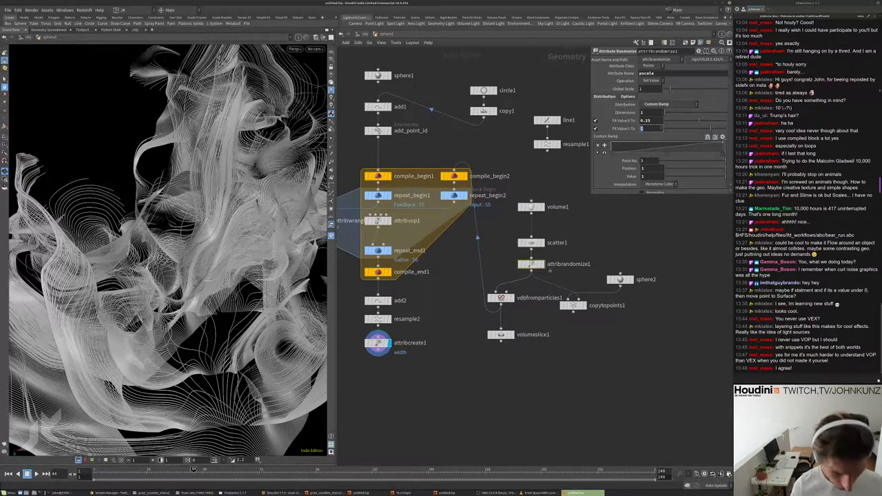
pyautogui.scroll(-6, 185, 264)
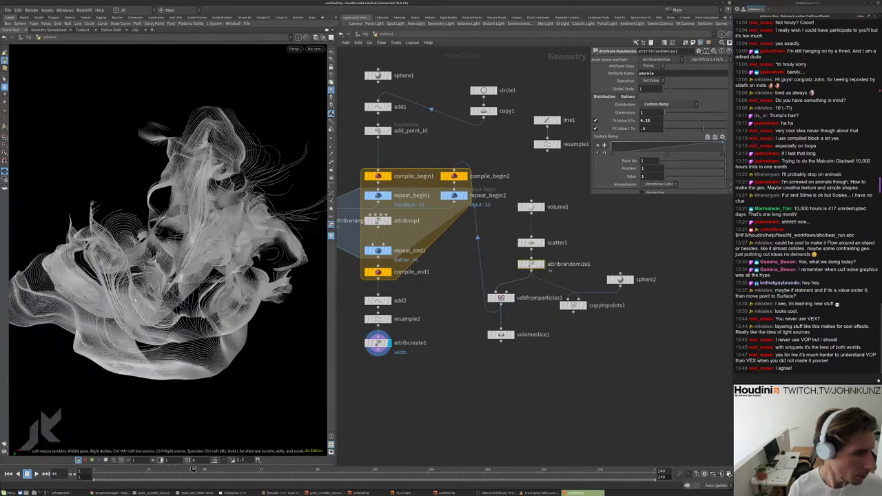
pyautogui.click(531, 243)
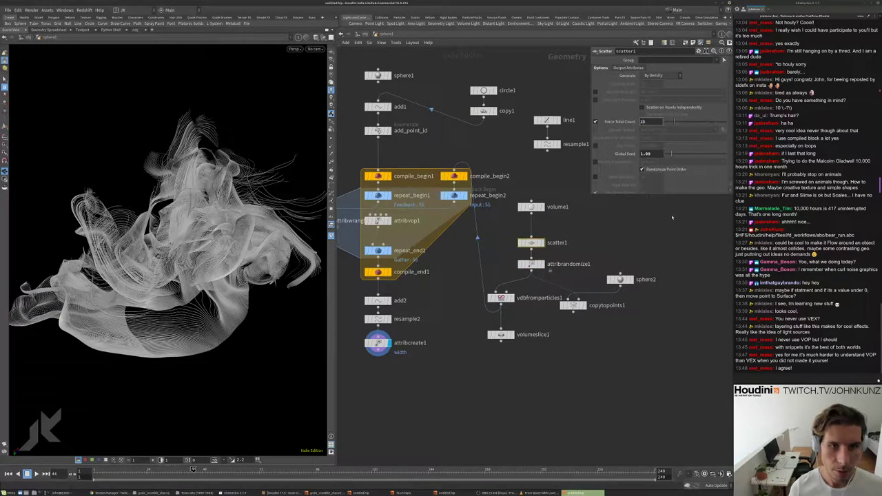
pyautogui.click(581, 306)
pyautogui.moveTo(186, 186); pyautogui.dragTo(207, 200)
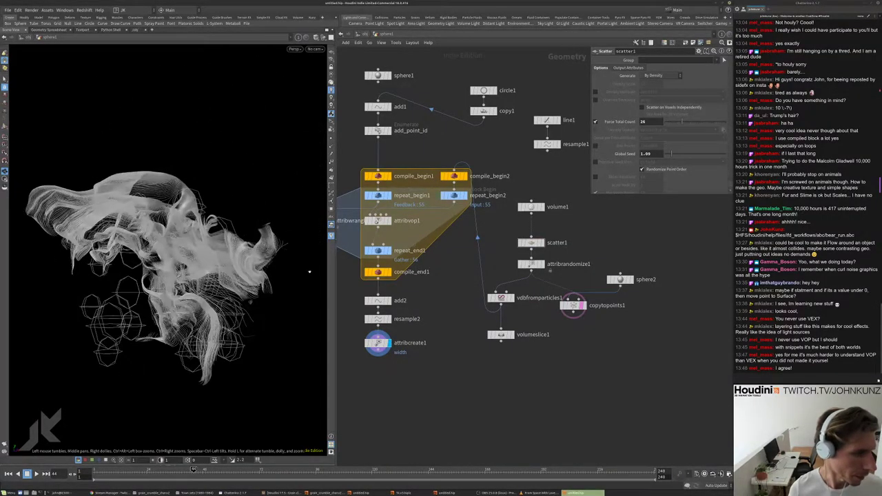
# - Set scatter1 Global Seed to 4.94 and Force Total Count to 35
pyautogui.click(521, 243)
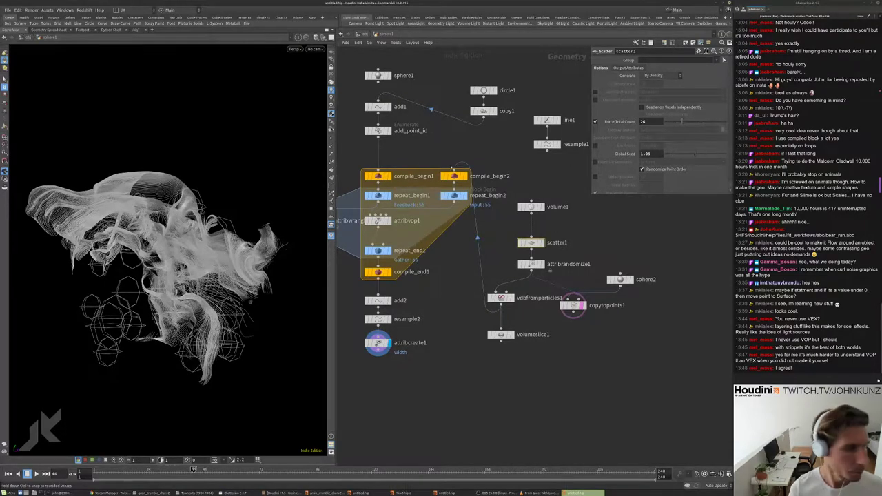
pyautogui.moveTo(694, 153); pyautogui.dragTo(708, 153)
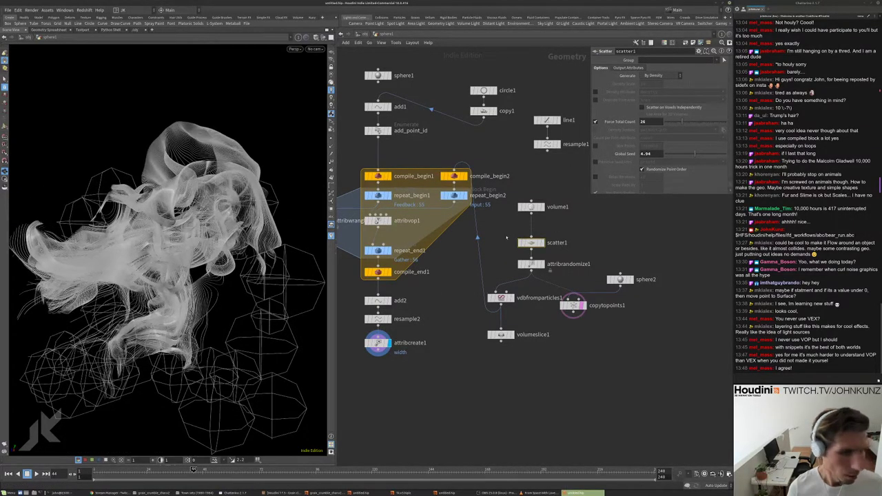
pyautogui.click(531, 264)
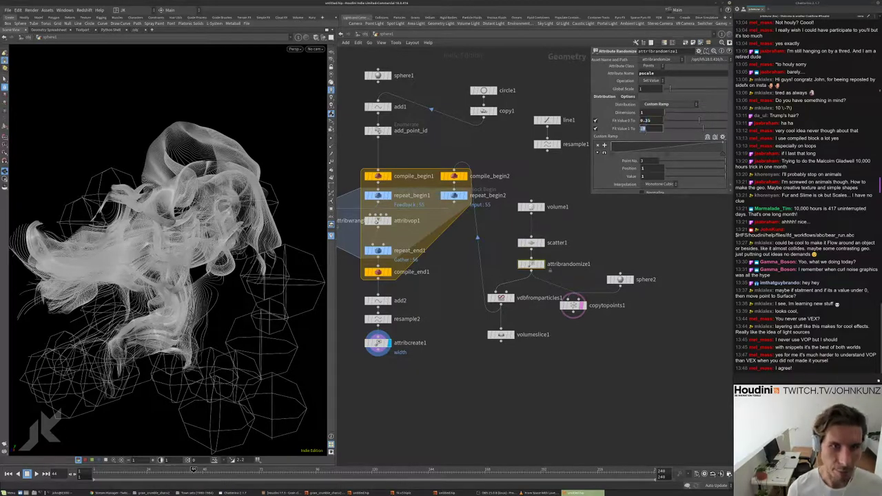
pyautogui.moveTo(172, 266); pyautogui.dragTo(158, 191)
pyautogui.moveTo(202, 222); pyautogui.dragTo(170, 188)
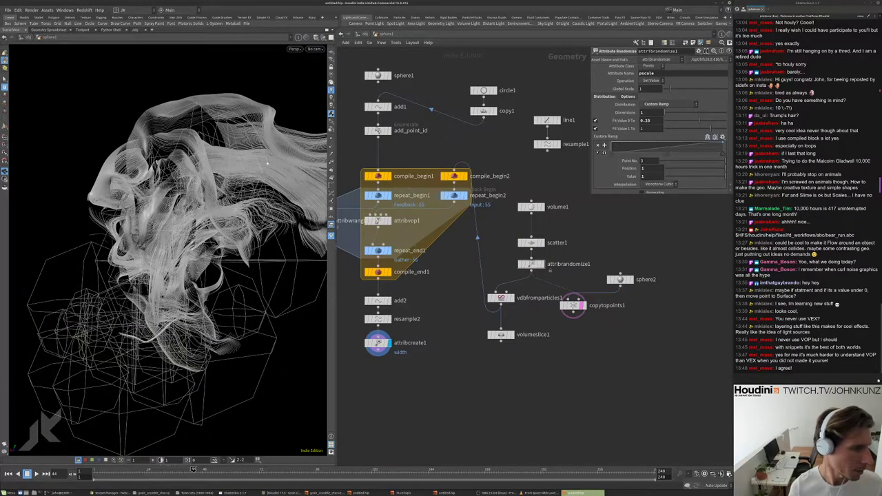
pyautogui.moveTo(268, 163); pyautogui.dragTo(301, 238)
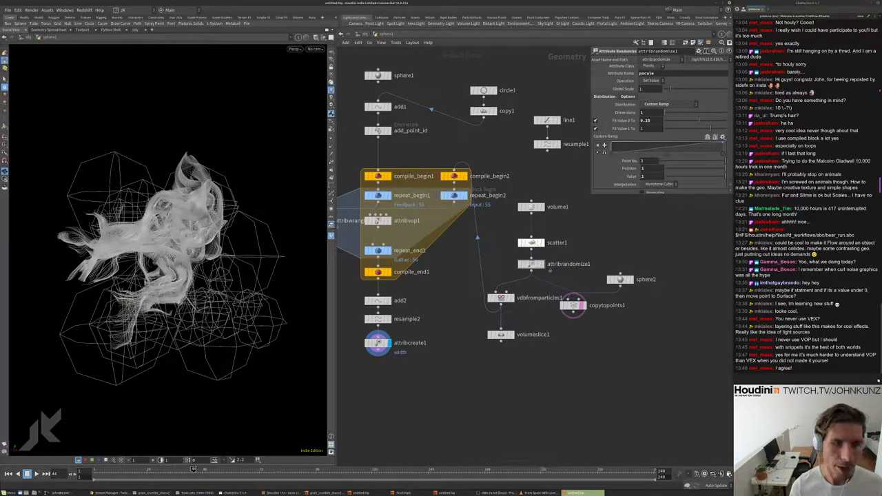
pyautogui.click(531, 243)
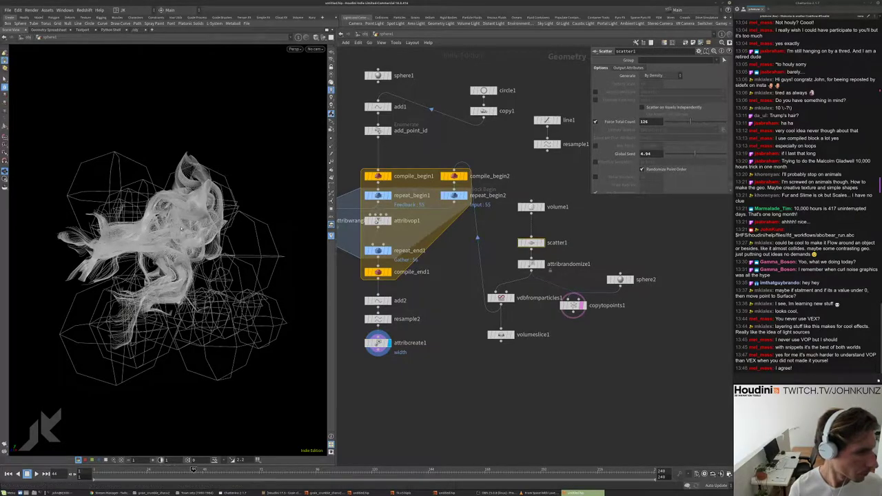
pyautogui.moveTo(176, 224); pyautogui.dragTo(225, 289)
pyautogui.moveTo(224, 289); pyautogui.dragTo(111, 79, button='right')
pyautogui.moveTo(111, 79); pyautogui.dragTo(180, 165)
pyautogui.scroll(10, 168, 251)
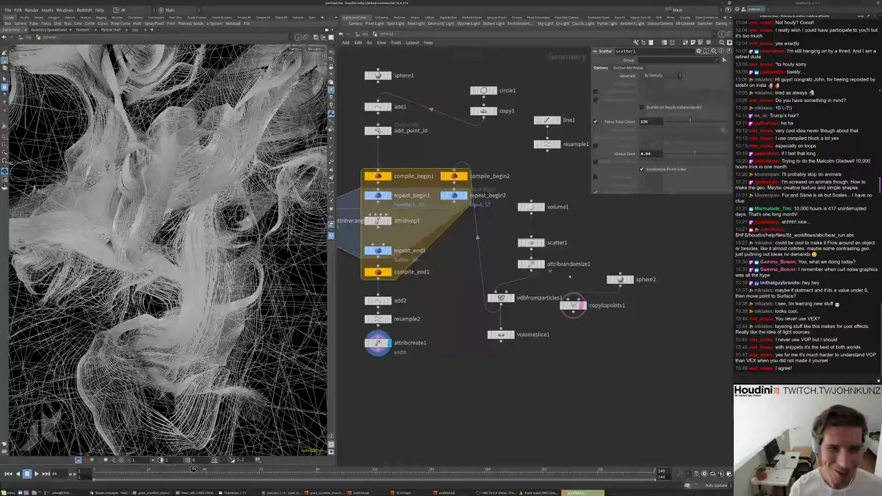
# - Reduce attribrandomize1 Global Scale to 0.36 after trying 0.51
pyautogui.click(531, 264)
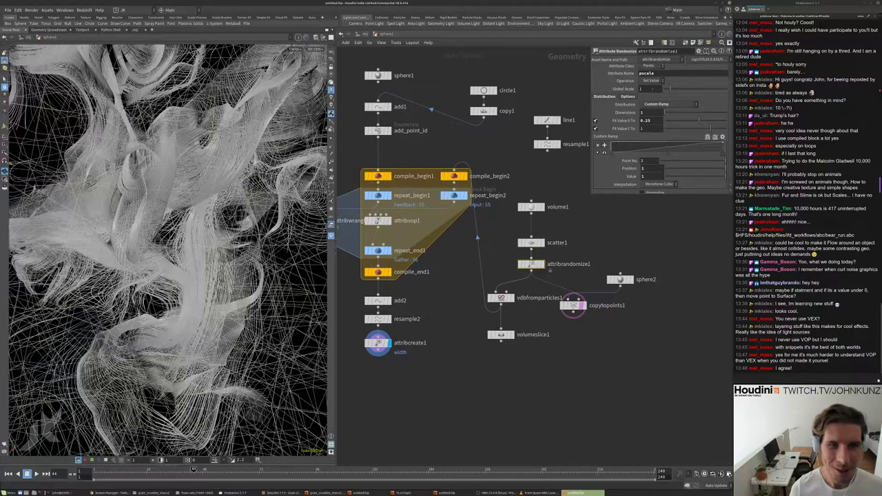
pyautogui.moveTo(657, 97); pyautogui.dragTo(287, 215)
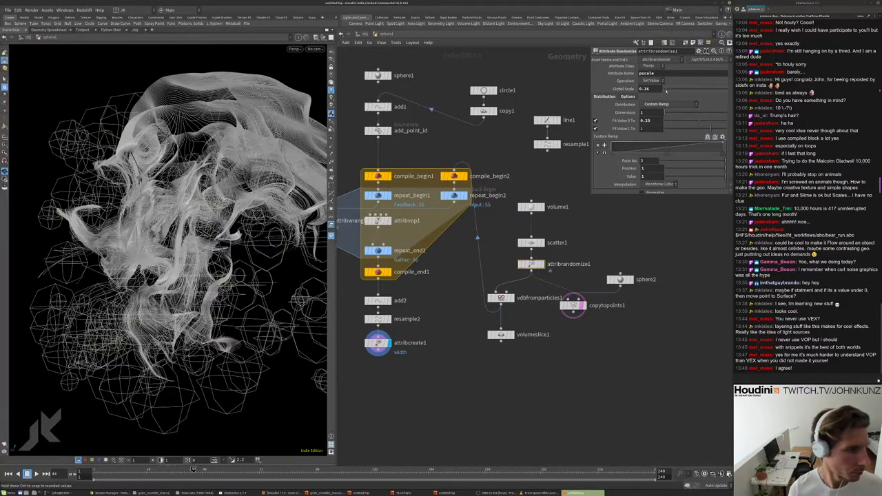
pyautogui.moveTo(666, 89); pyautogui.dragTo(267, 211)
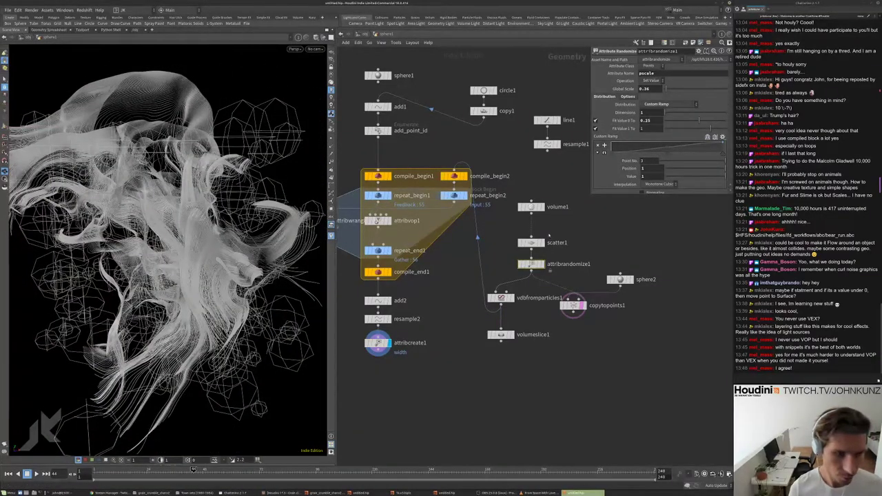
pyautogui.click(530, 243)
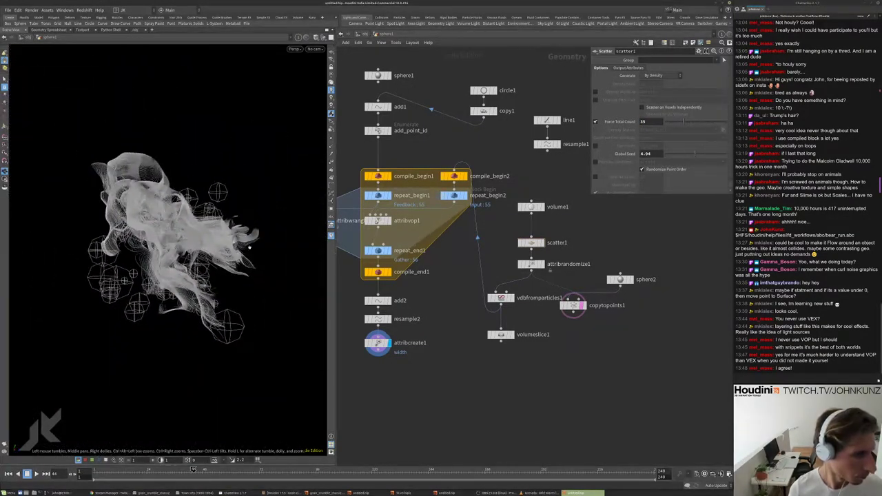
# - Inspect the width attribute VOP network, then return to geometry level and frame everything
pyautogui.moveTo(531, 210); pyautogui.dragTo(584, 181, button='middle')
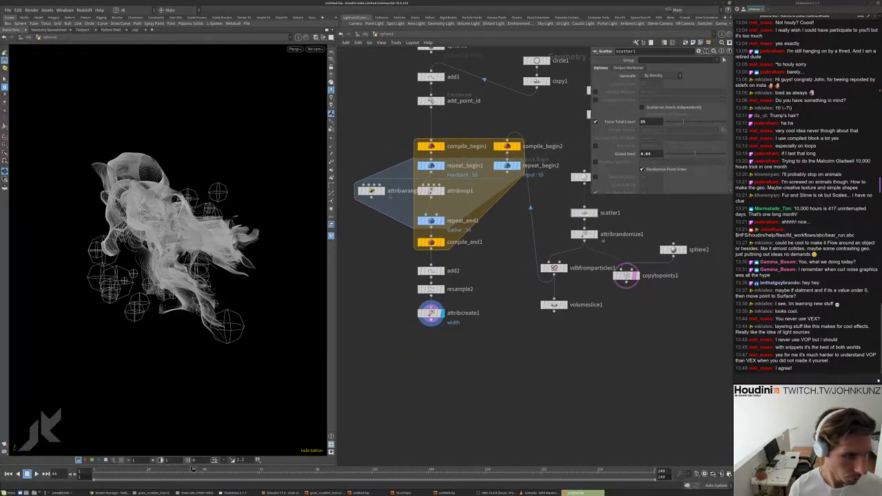
pyautogui.click(431, 313)
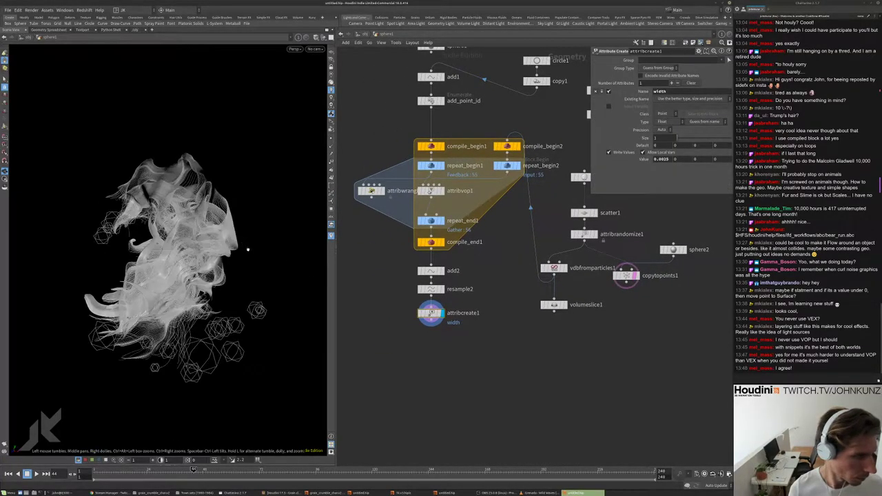
pyautogui.doubleClick(432, 190)
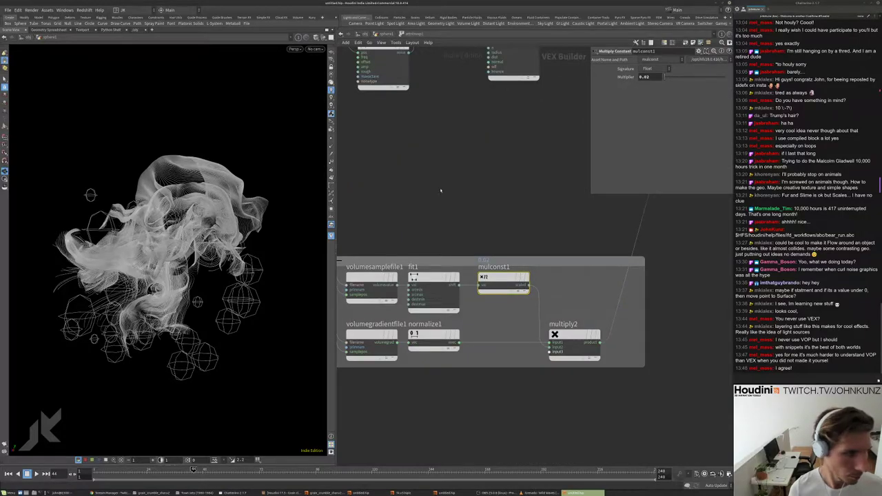
pyautogui.press('u')
pyautogui.scroll(-2, 494, 148)
pyautogui.scroll(2, 441, 173)
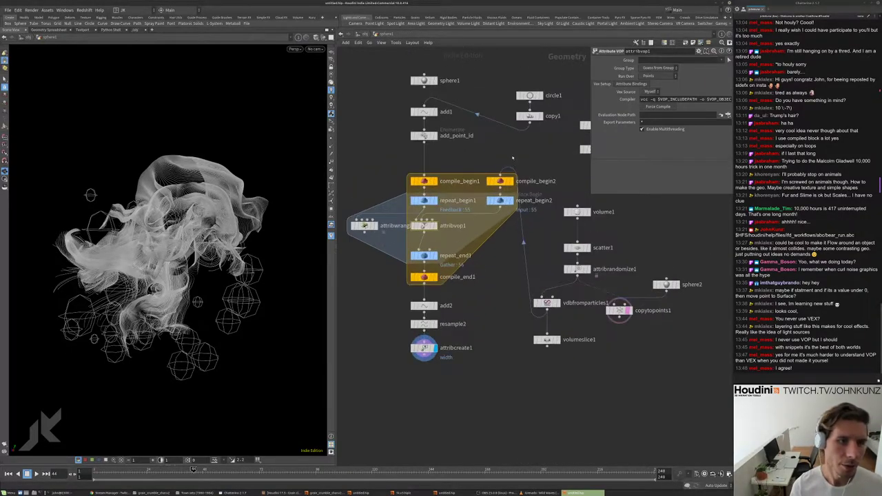
pyautogui.moveTo(405, 89); pyautogui.dragTo(405, 122, button='middle')
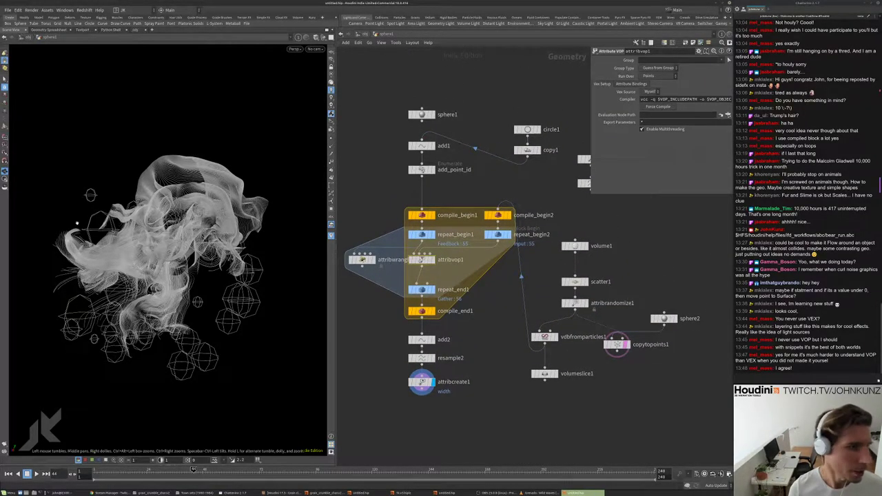
pyautogui.scroll(5, 122, 171)
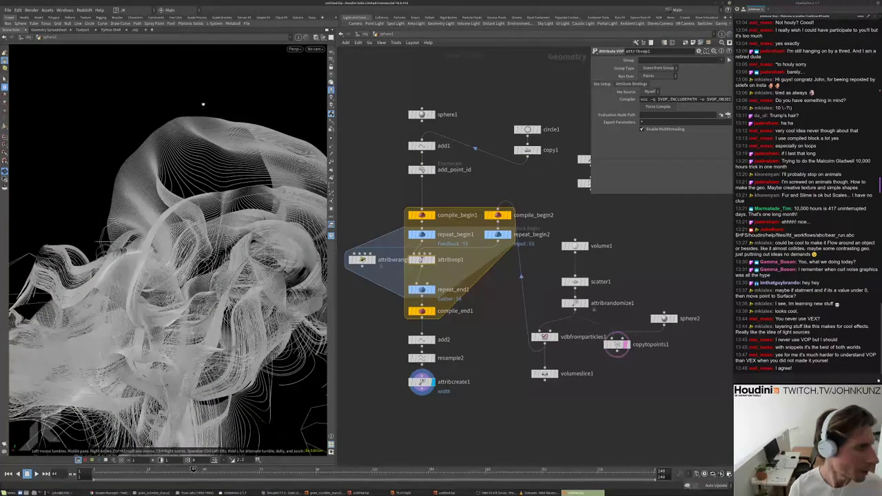
pyautogui.press('g')
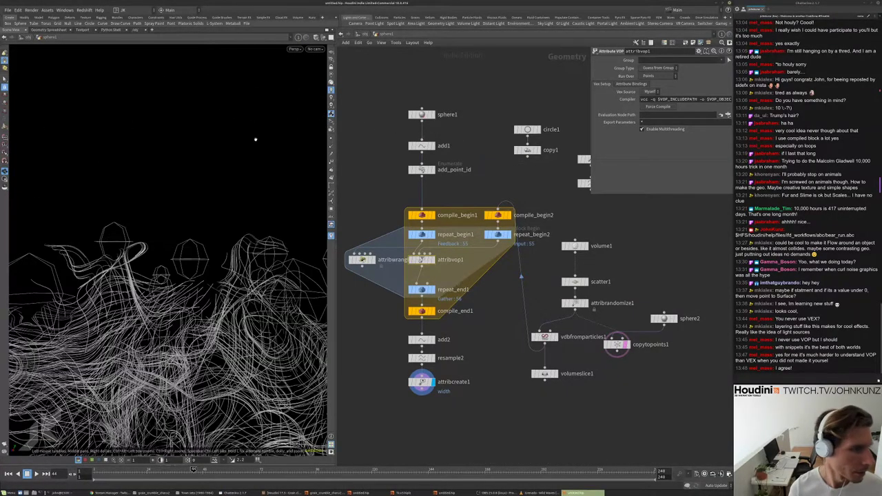
pyautogui.scroll(3, 212, 201)
# - Set sphere1 Uniform Scale to 0.2
pyautogui.click(422, 114)
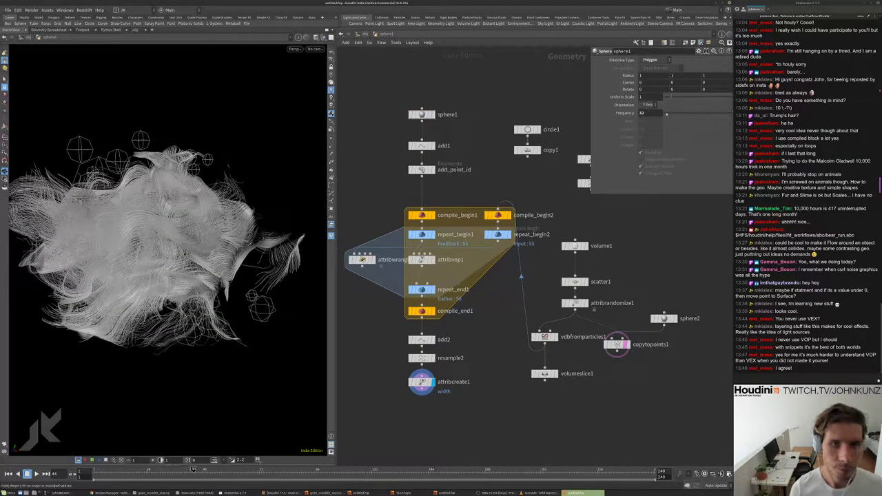
pyautogui.write('0.2')
pyautogui.press('Return')
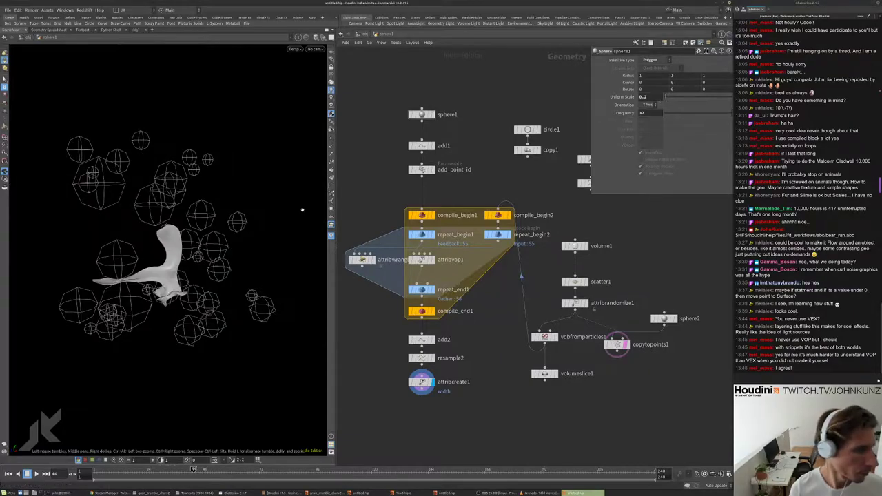
pyautogui.moveTo(225, 232); pyautogui.dragTo(73, 230)
pyautogui.moveTo(73, 230); pyautogui.dragTo(188, 244, button='right')
pyautogui.moveTo(188, 244); pyautogui.dragTo(169, 233)
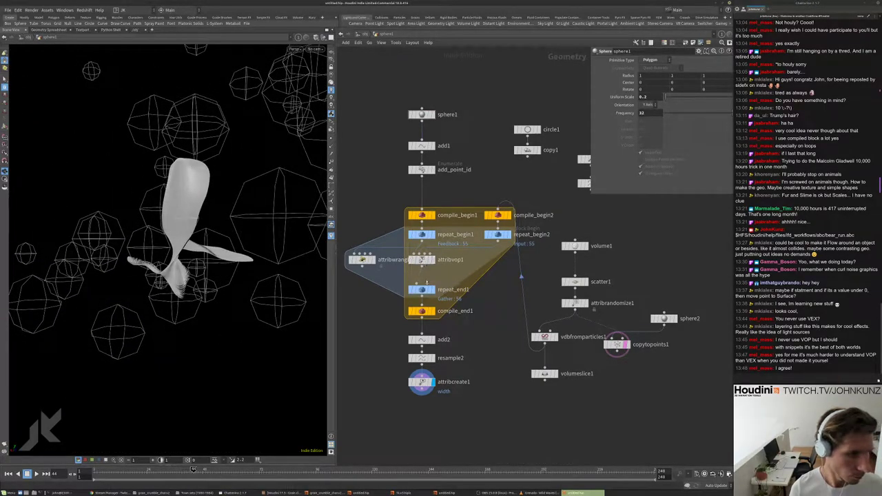
# - Set repeat_end1 Iterations to 45 and sphere1 Uniform Scale to 0.45, framing the strands
pyautogui.click(424, 290)
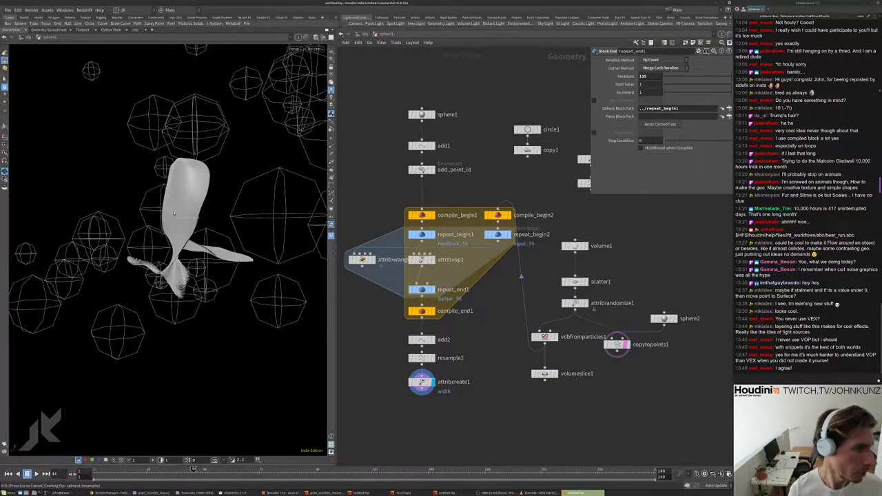
pyautogui.moveTo(173, 210); pyautogui.dragTo(210, 217)
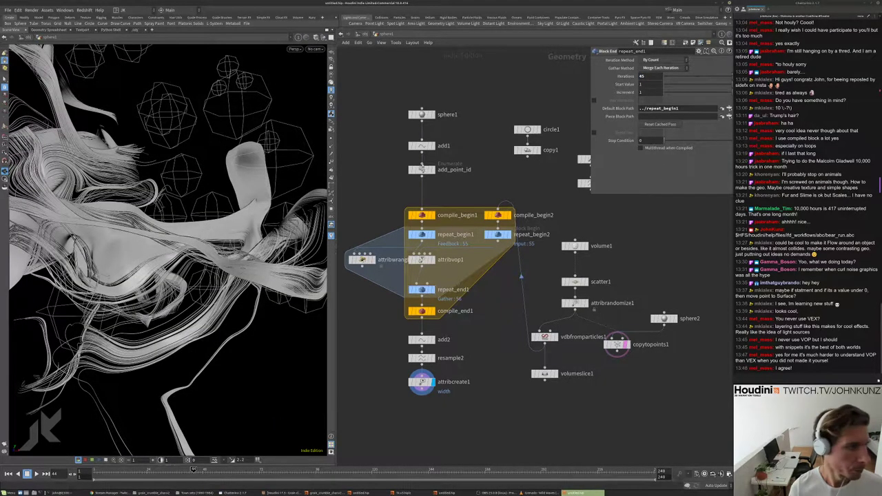
pyautogui.click(422, 115)
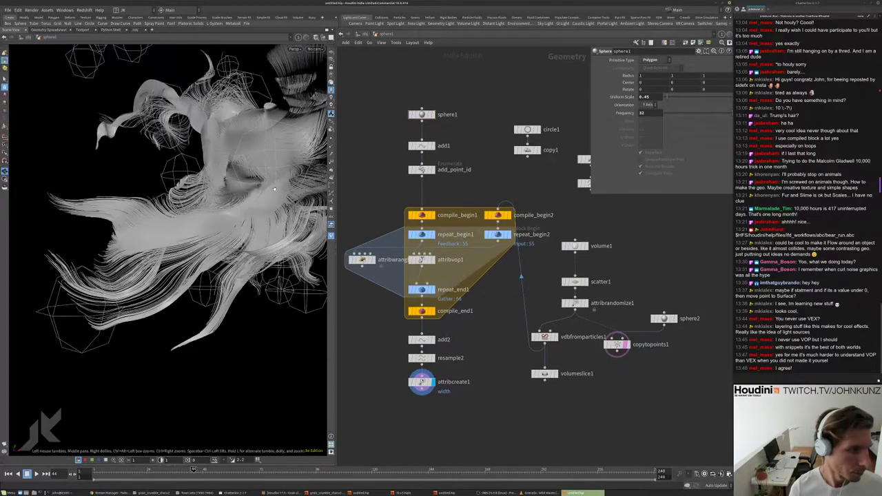
pyautogui.press('g')
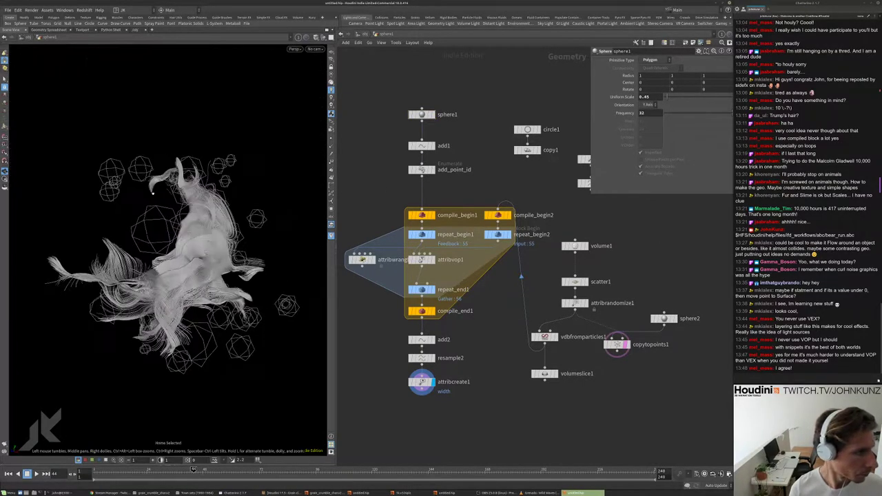
pyautogui.moveTo(153, 194); pyautogui.dragTo(188, 210)
pyautogui.scroll(5, 211, 200)
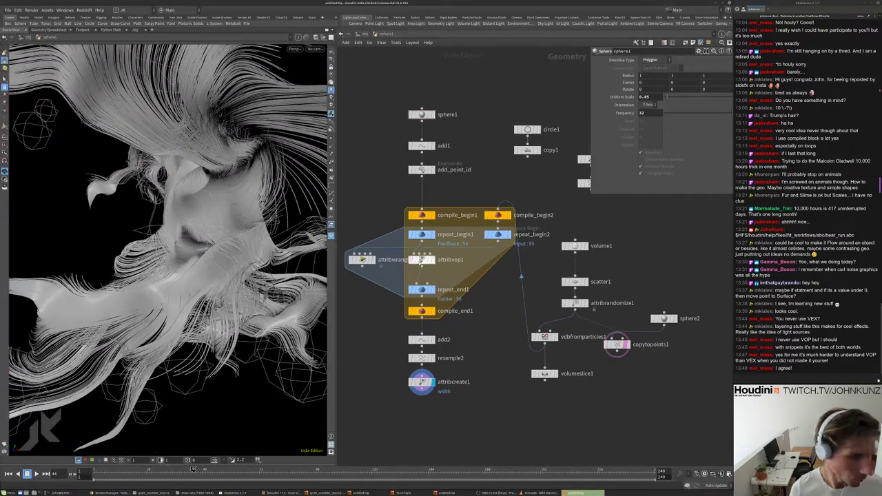
pyautogui.doubleClick(421, 259)
pyautogui.moveTo(572, 324); pyautogui.dragTo(577, 211, button='middle')
pyautogui.click(540, 211)
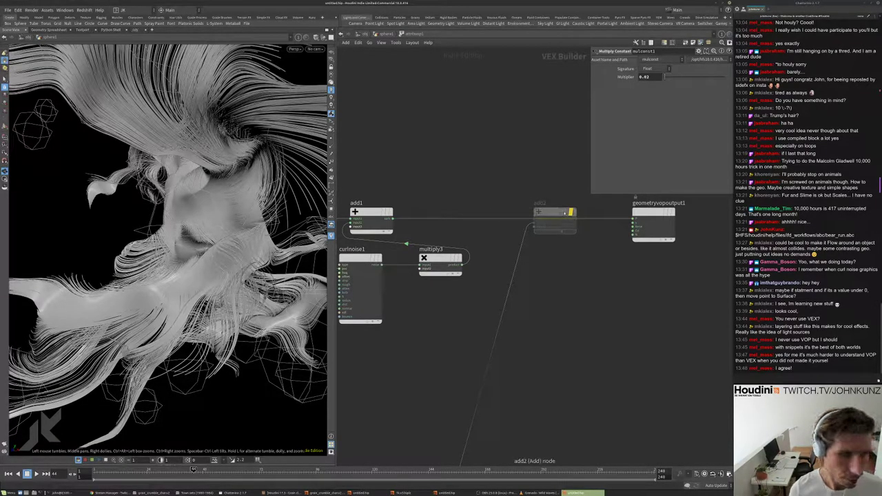
pyautogui.moveTo(359, 444); pyautogui.dragTo(466, 319, button='middle')
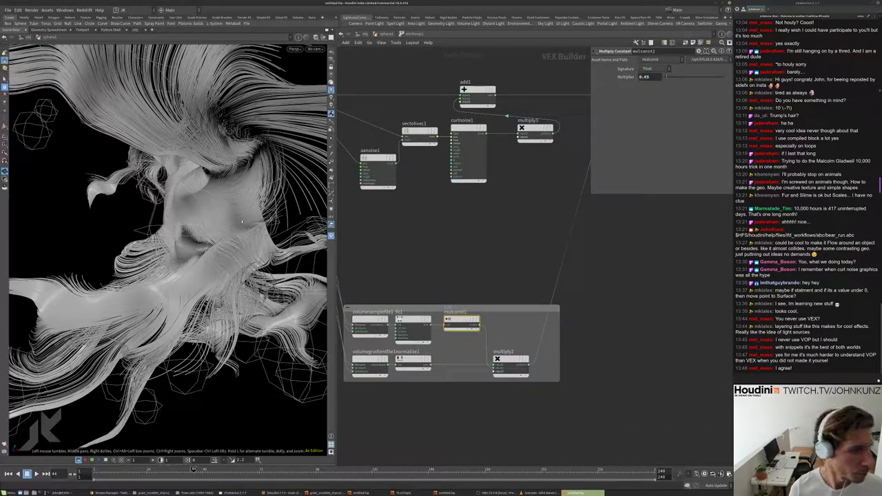
pyautogui.moveTo(466, 319); pyautogui.dragTo(501, 289, button='middle')
pyautogui.click(442, 296)
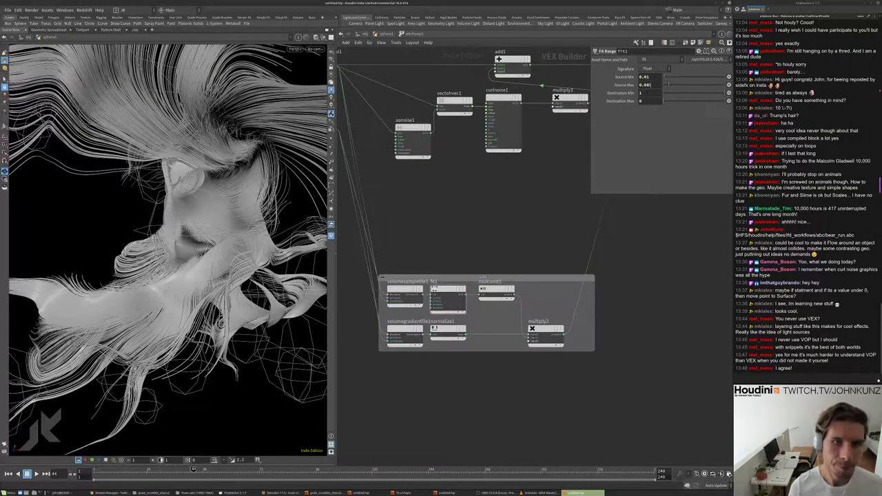
pyautogui.moveTo(178, 246); pyautogui.dragTo(236, 198)
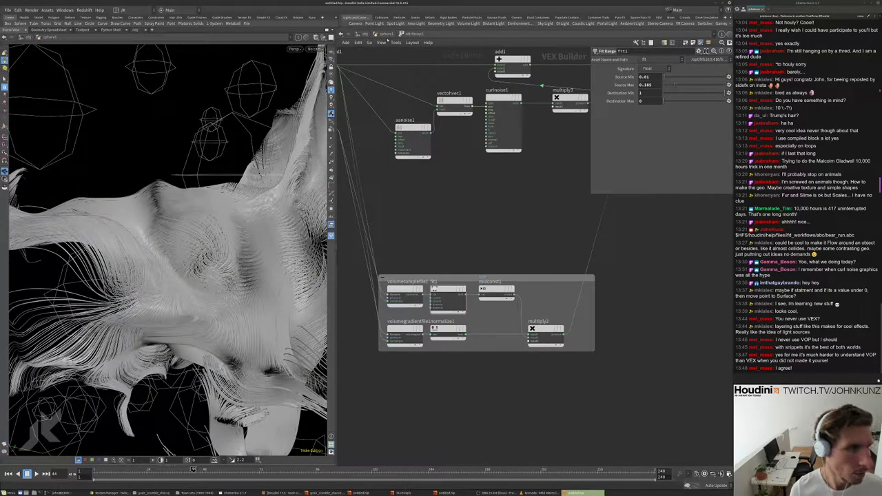
pyautogui.click(382, 33)
pyautogui.click(422, 150)
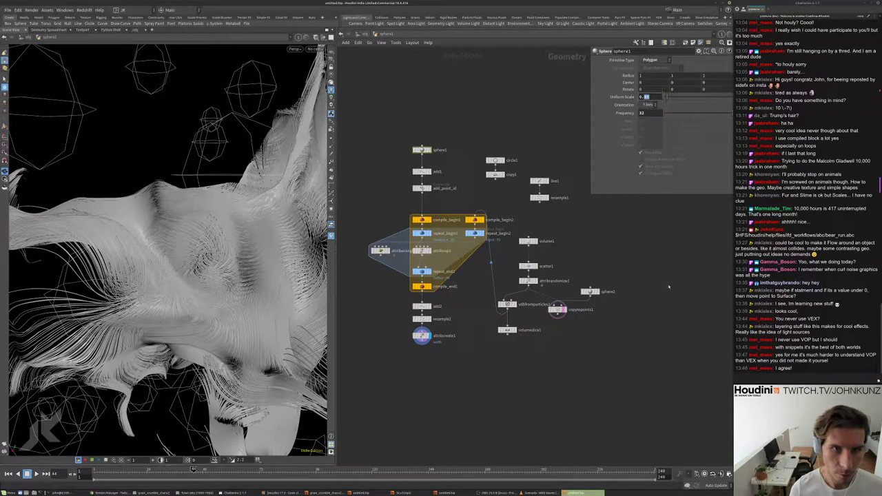
# - Set sphere1 Uniform Scale to 0.44
pyautogui.press('g')
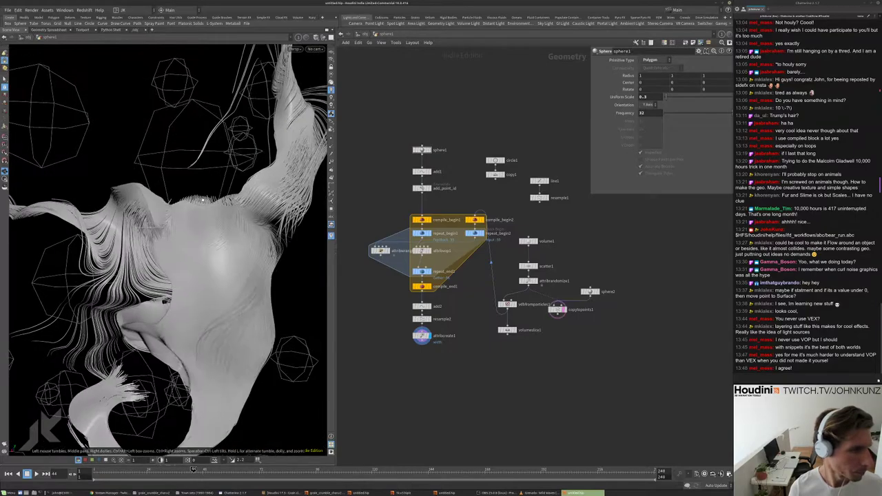
pyautogui.moveTo(140, 188); pyautogui.dragTo(302, 222)
pyautogui.doubleClick(644, 96)
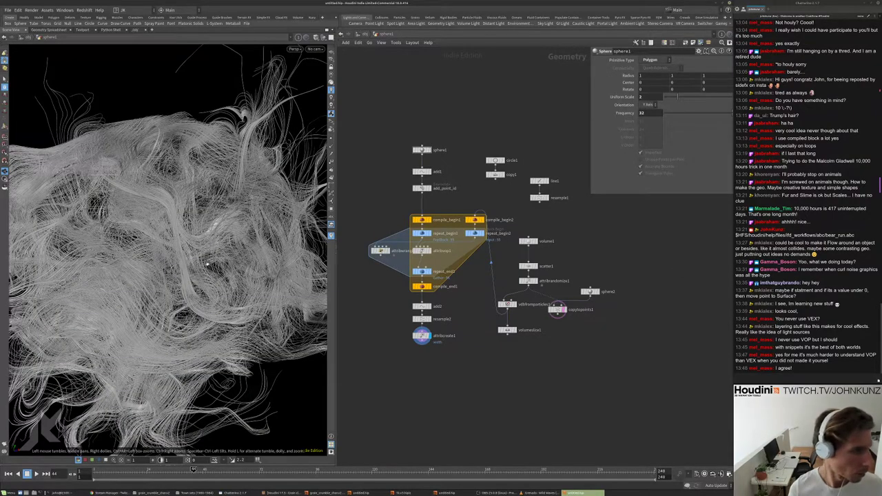
pyautogui.scroll(-5, 207, 263)
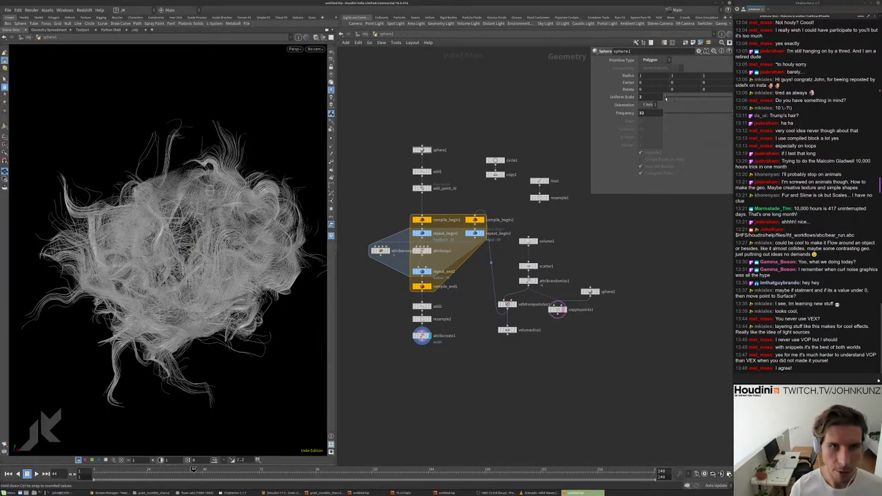
pyautogui.moveTo(665, 99); pyautogui.dragTo(668, 99)
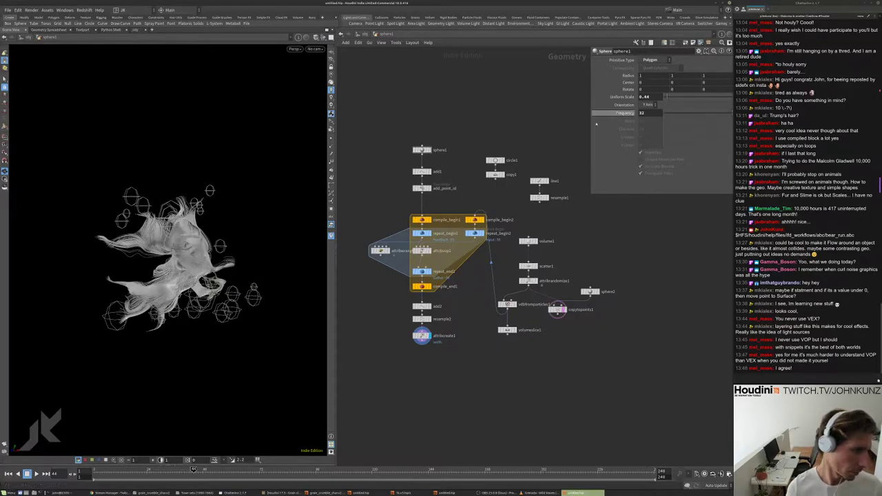
pyautogui.press('g')
pyautogui.moveTo(156, 215); pyautogui.dragTo(227, 225)
# - Inside attribvop1, set curlnoise1 Offset X to 4
pyautogui.doubleClick(422, 250)
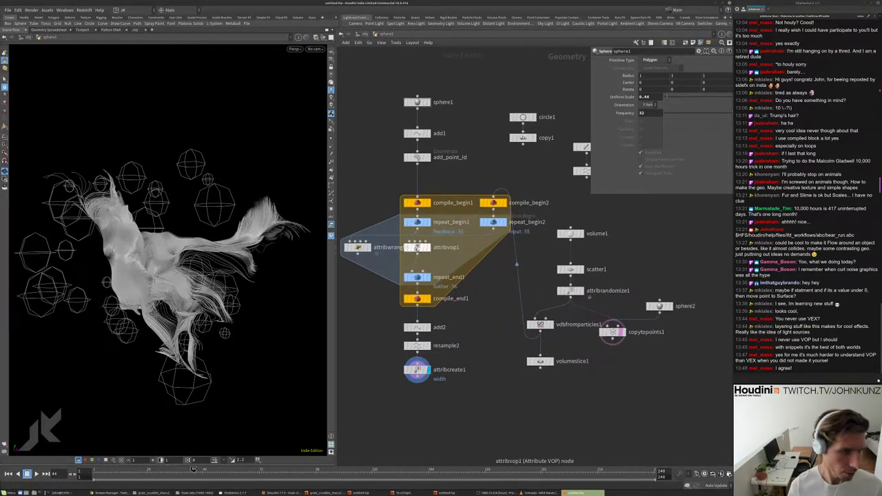
pyautogui.click(502, 204)
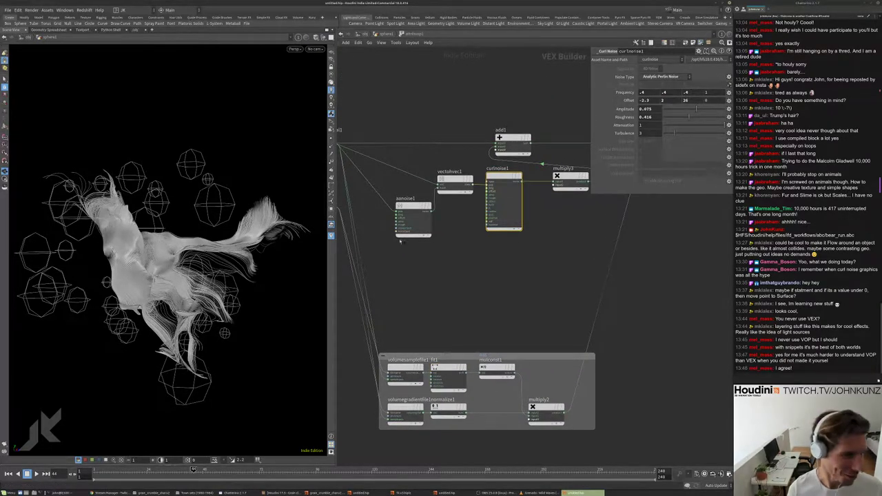
pyautogui.moveTo(200, 248); pyautogui.dragTo(277, 254)
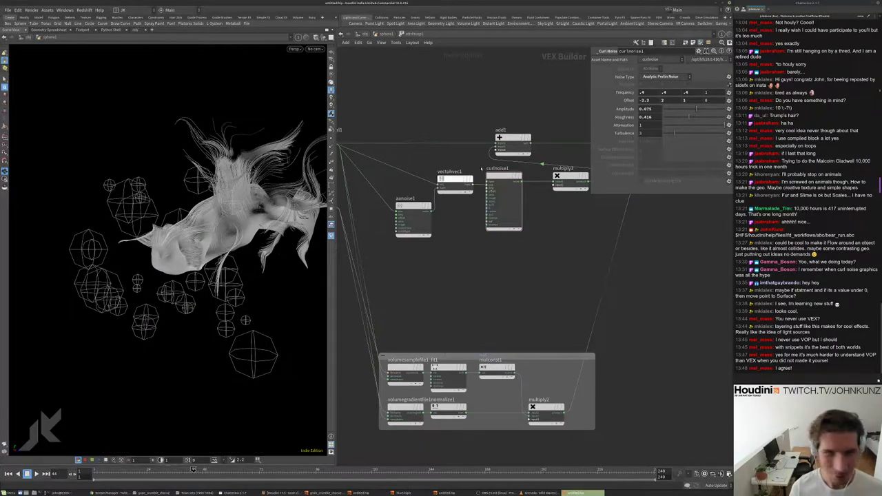
pyautogui.click(645, 100)
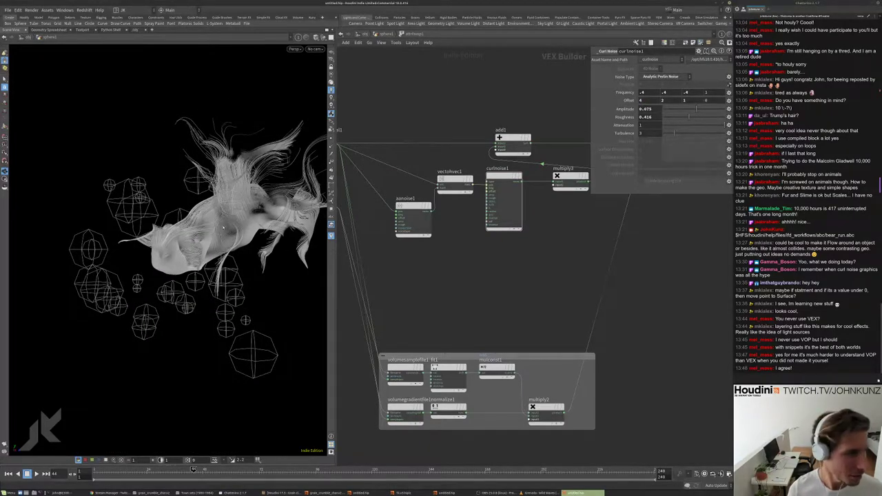
pyautogui.moveTo(222, 227); pyautogui.dragTo(185, 219)
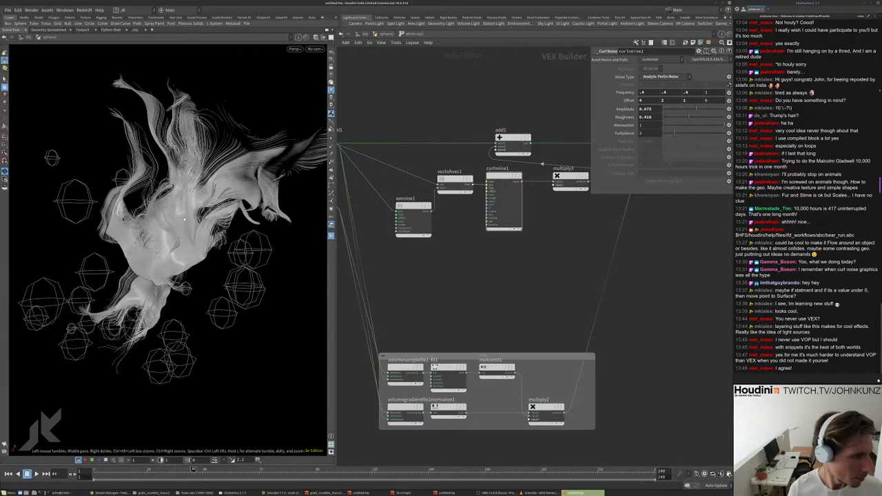
pyautogui.click(414, 214)
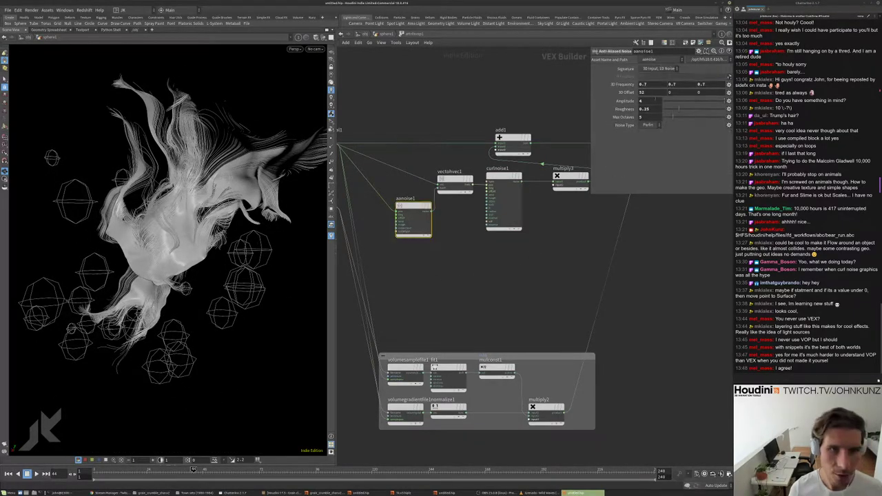
pyautogui.moveTo(256, 222); pyautogui.dragTo(173, 219)
pyautogui.click(495, 207)
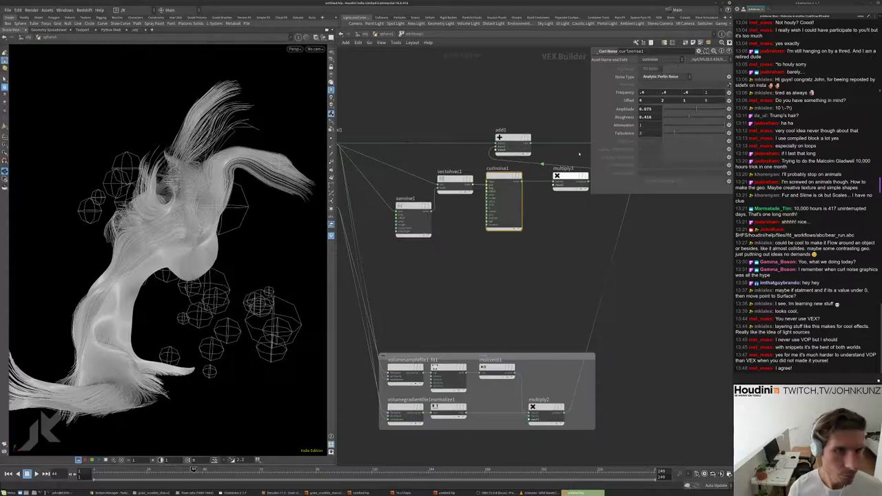
# - Set curlnoise1 Frequency to 1 on each axis
pyautogui.write('1')
pyautogui.press('Tab')
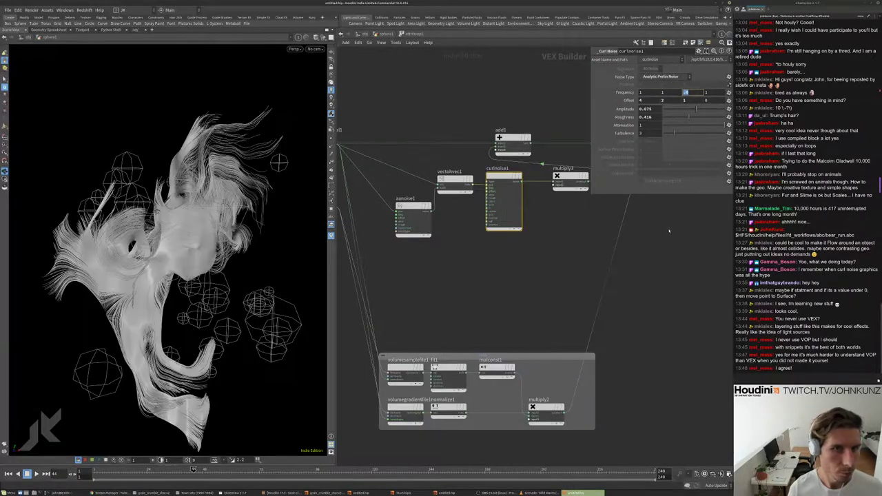
pyautogui.write('1')
pyautogui.press('Return')
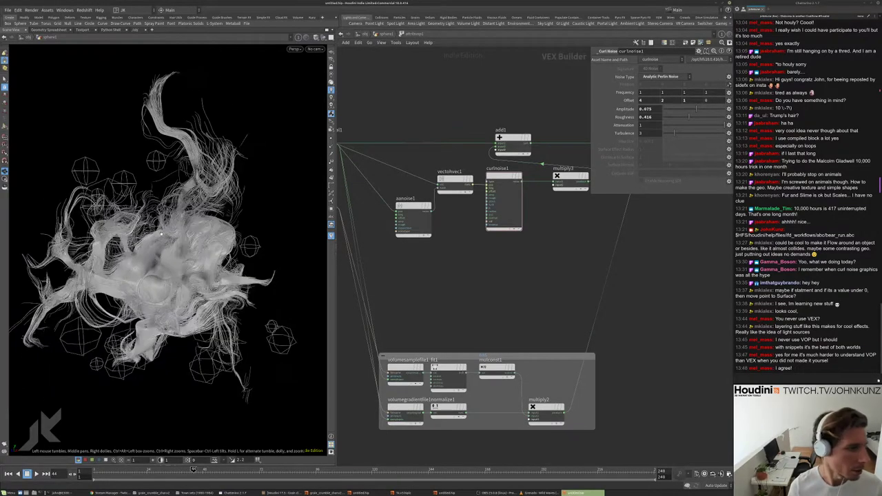
pyautogui.scroll(8, 210, 230)
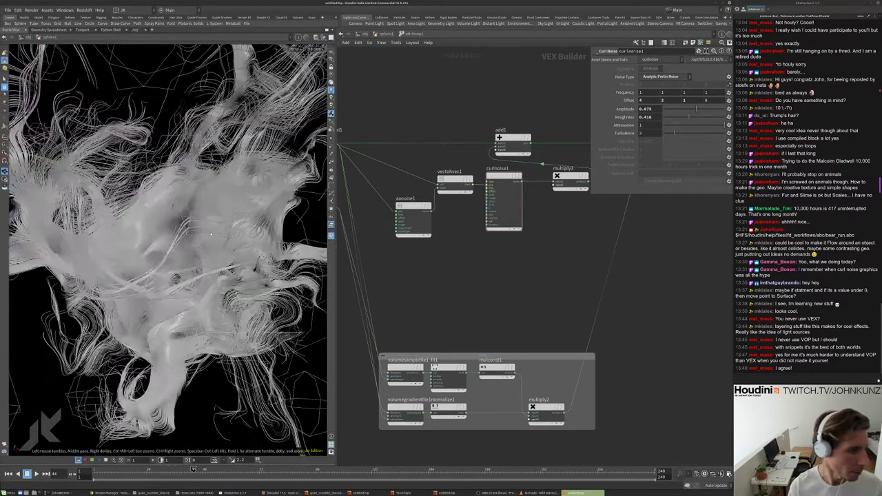
pyautogui.scroll(8, 211, 235)
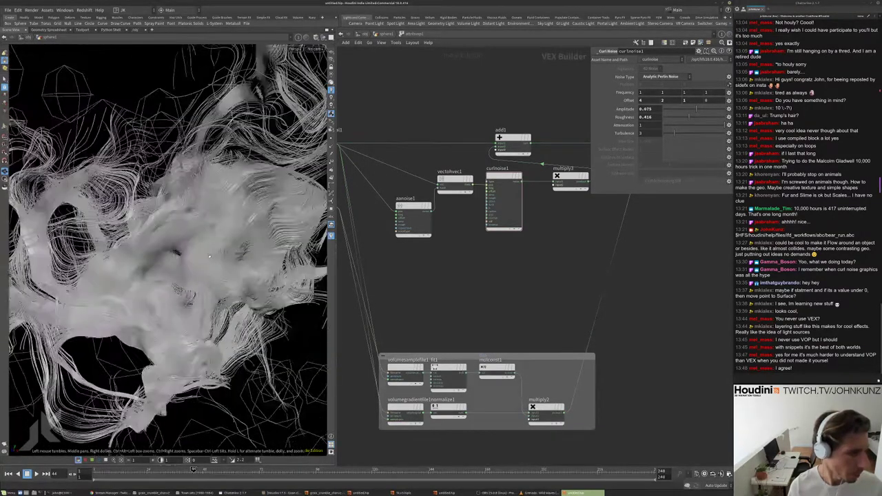
pyautogui.scroll(8, 217, 271)
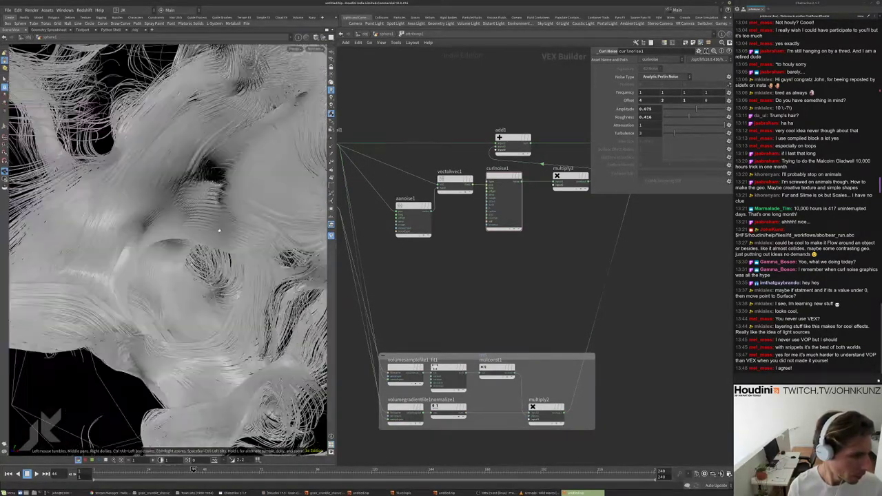
pyautogui.scroll(6, 216, 213)
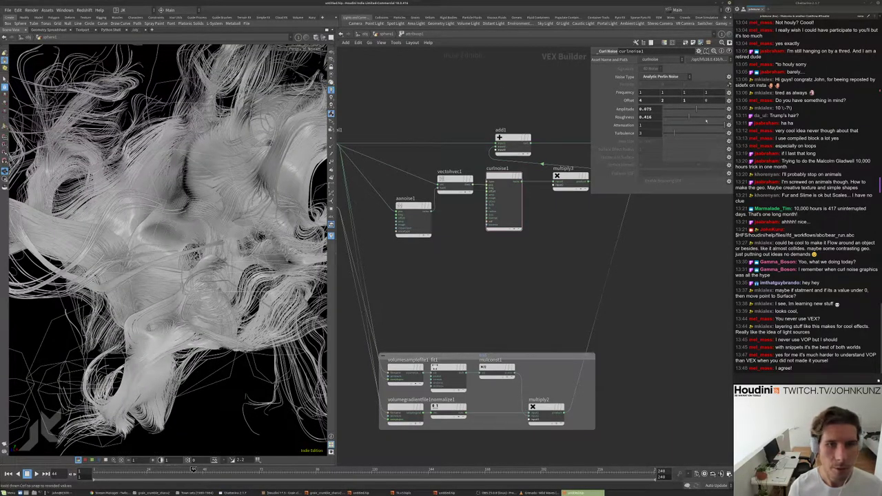
# - Try curlnoise1 Amplitude 0.1, settle on 0.05, then return to the SOP network
pyautogui.write('0.1')
pyautogui.press('Return')
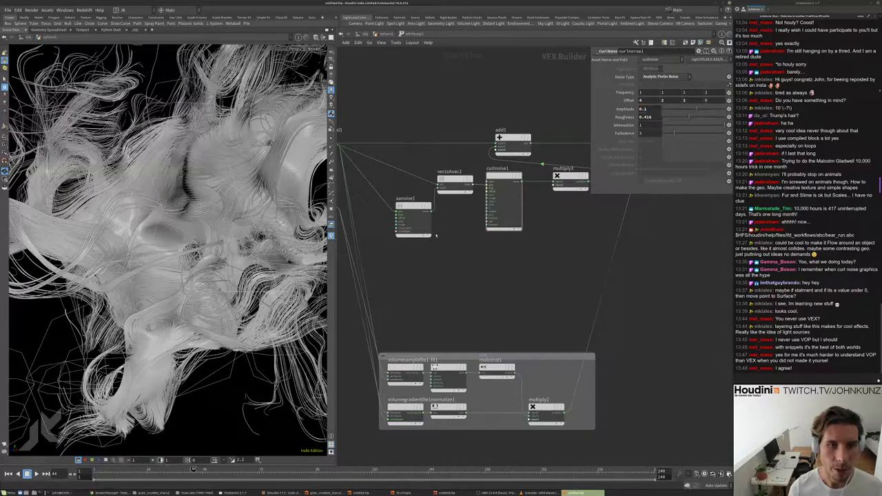
pyautogui.scroll(-5, 215, 222)
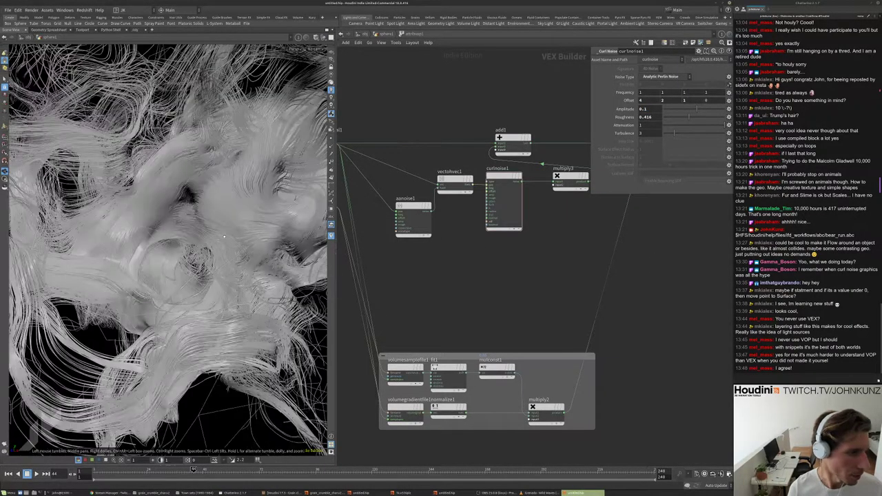
pyautogui.moveTo(201, 214); pyautogui.dragTo(276, 191)
pyautogui.doubleClick(643, 109)
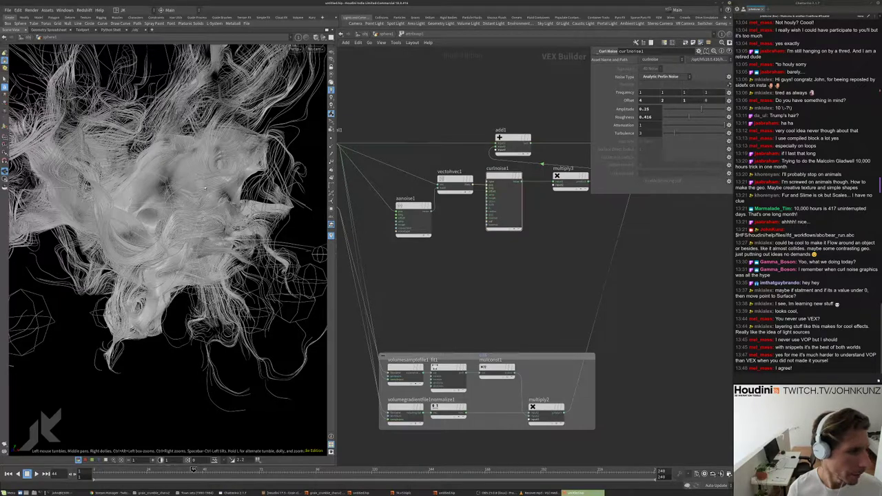
pyautogui.moveTo(205, 188); pyautogui.dragTo(66, 267, button='right')
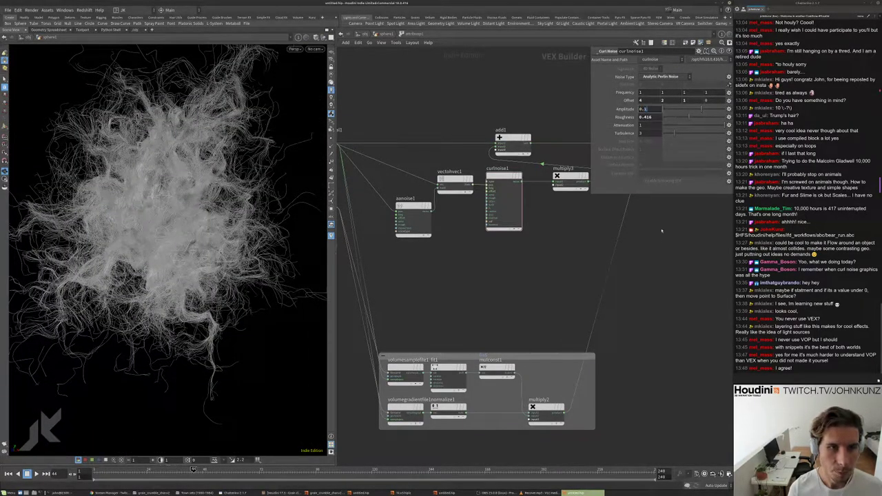
pyautogui.moveTo(254, 212); pyautogui.dragTo(231, 290)
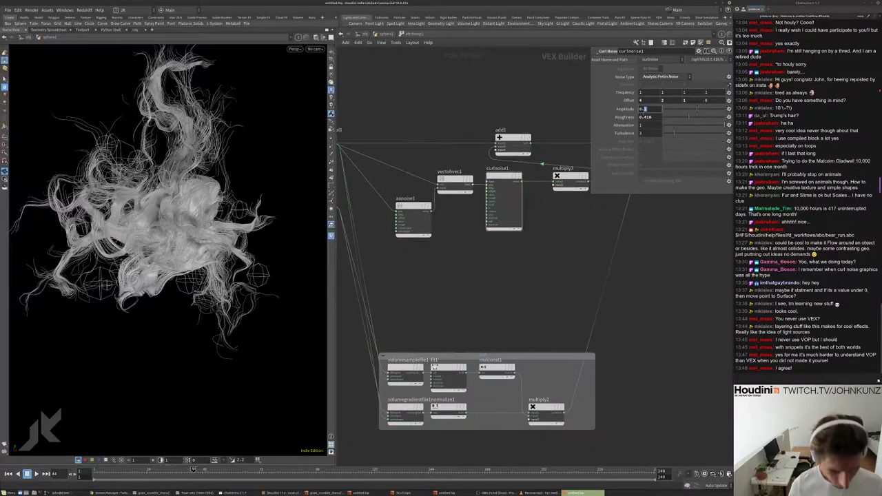
pyautogui.moveTo(144, 222); pyautogui.dragTo(159, 209)
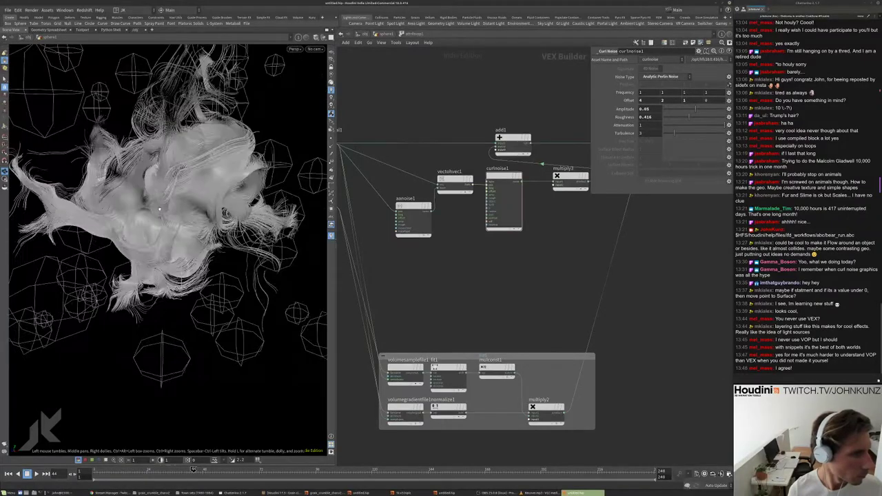
pyautogui.moveTo(270, 167); pyautogui.dragTo(207, 202)
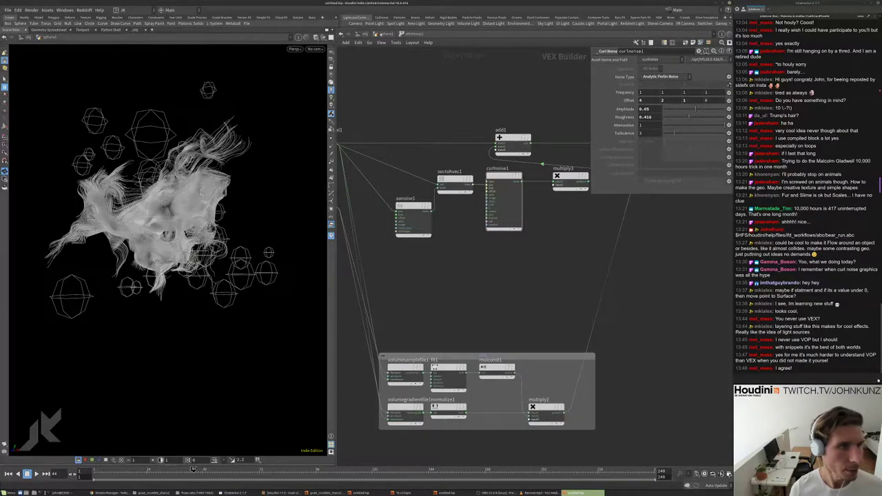
pyautogui.press('u')
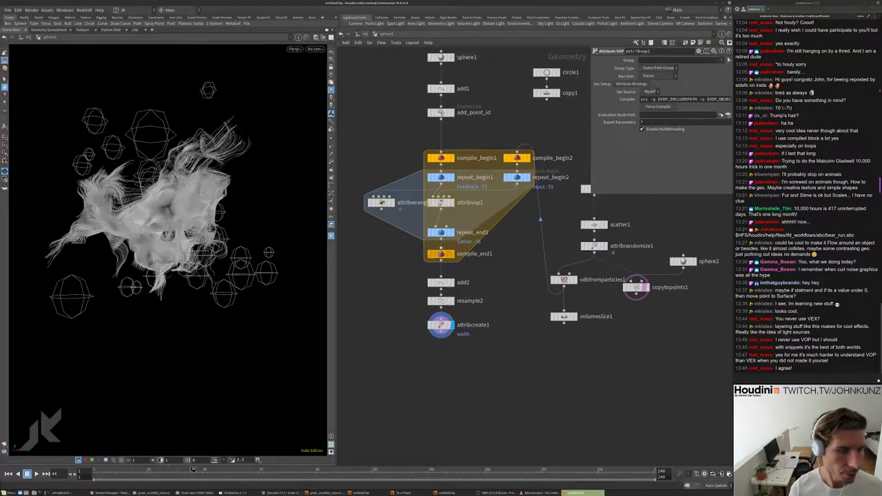
# - Lower repeat_end1 Iterations from 145 to 65 and inspect the recomputed hair mass
pyautogui.click(441, 232)
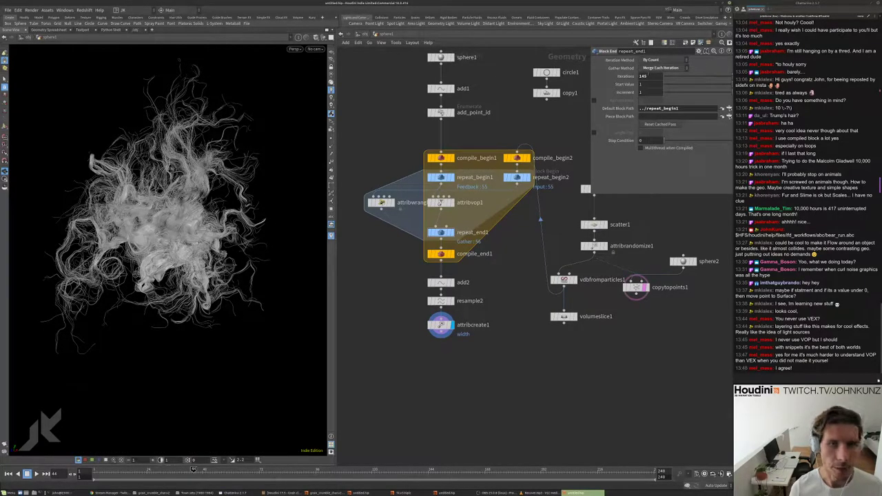
pyautogui.click(646, 76)
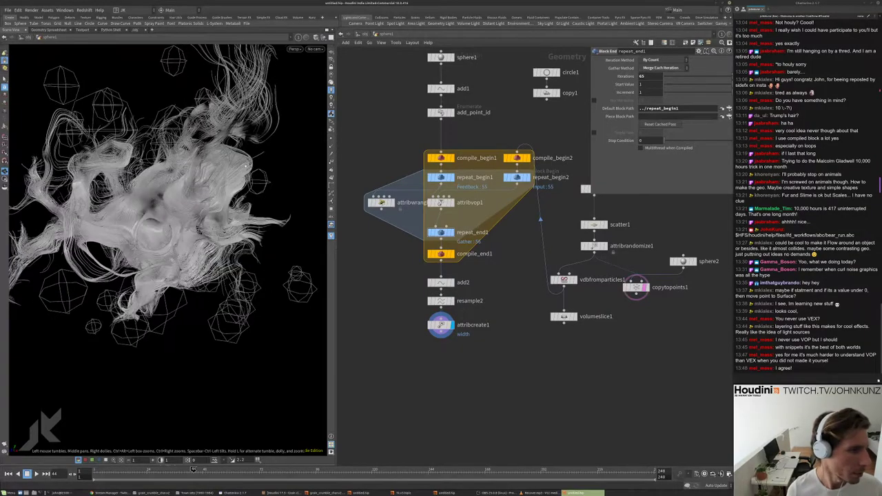
pyautogui.moveTo(202, 141); pyautogui.dragTo(207, 168, button='middle')
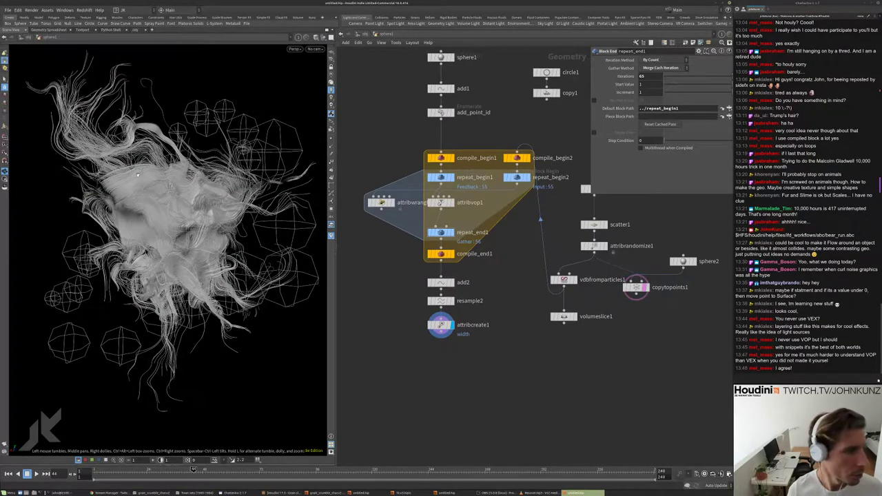
pyautogui.moveTo(238, 179); pyautogui.dragTo(160, 200, button='right')
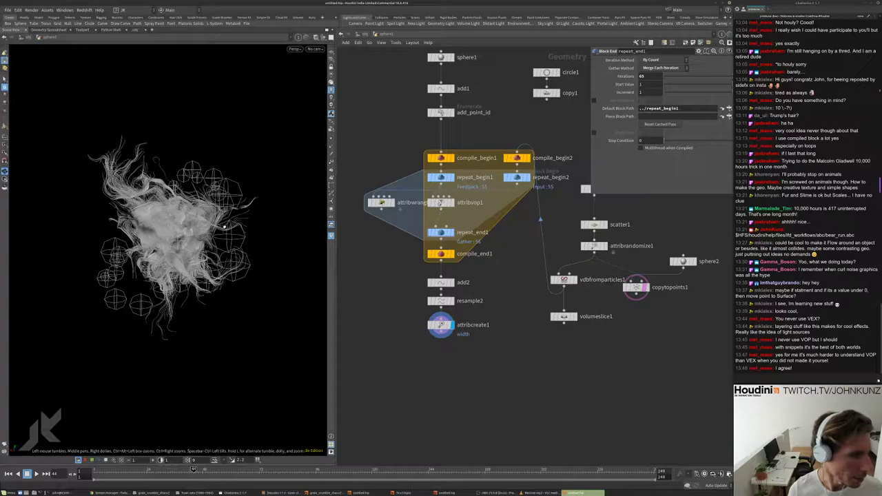
pyautogui.scroll(5, 214, 246)
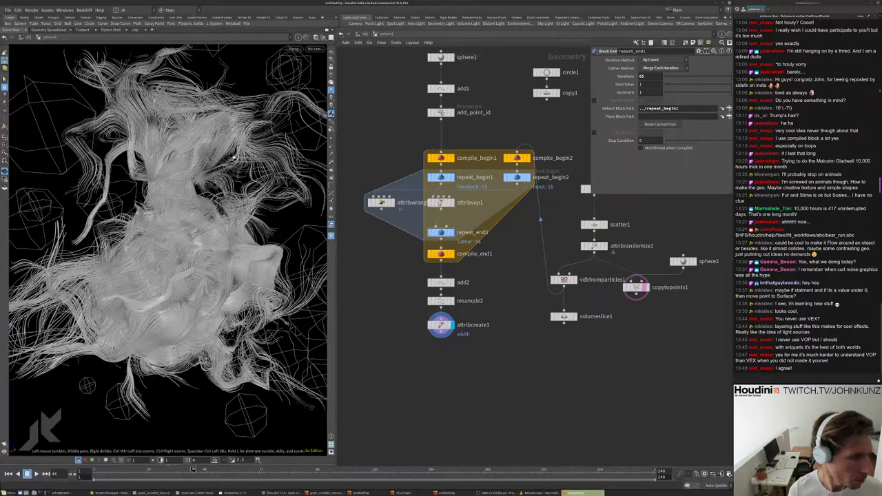
pyautogui.moveTo(235, 157); pyautogui.dragTo(131, 131, button='right')
pyautogui.scroll(5, 181, 357)
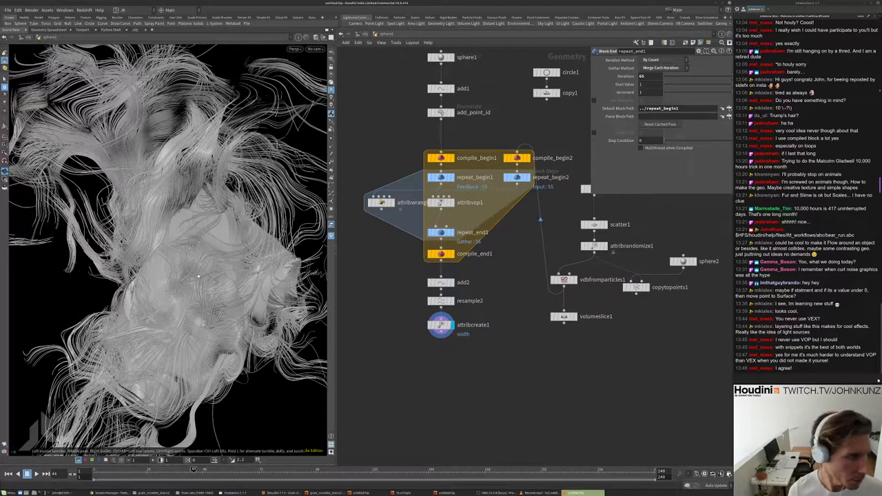
pyautogui.moveTo(188, 246); pyautogui.dragTo(196, 226)
# - Raise attribrandomize1 Global Scale to 0.9, then settle on 0.6
pyautogui.click(594, 245)
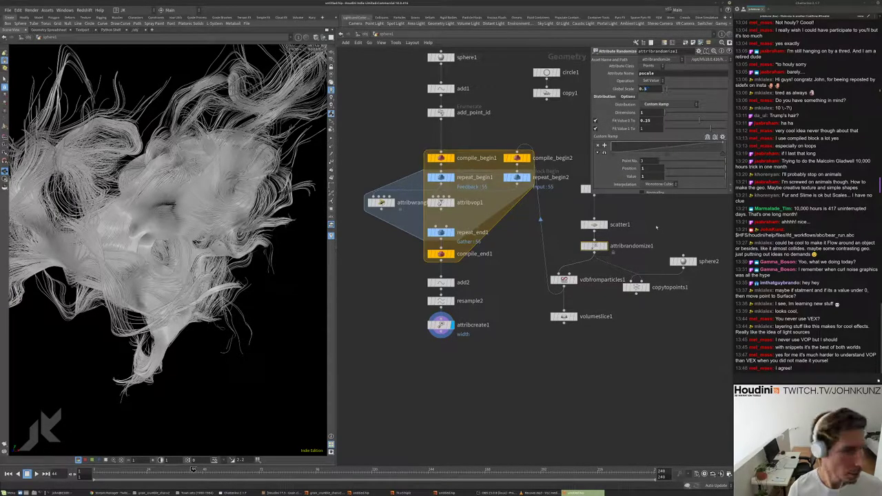
pyautogui.moveTo(208, 262); pyautogui.dragTo(166, 258)
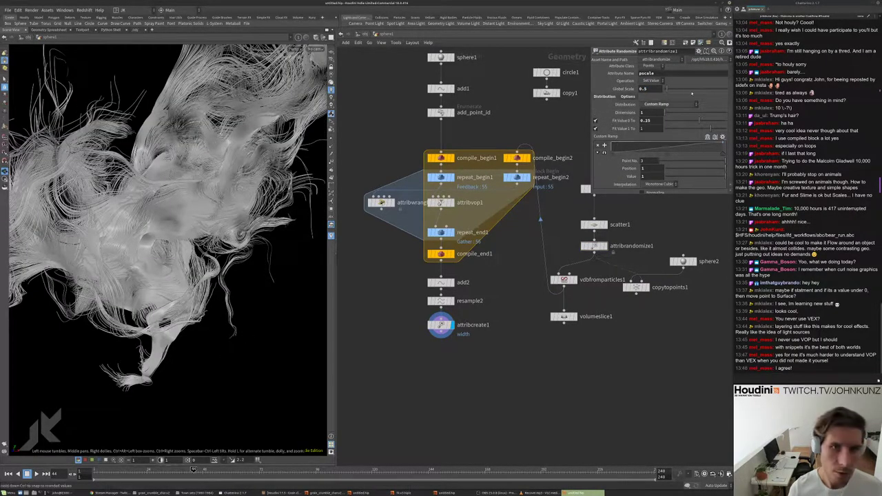
pyautogui.moveTo(670, 89); pyautogui.dragTo(675, 90)
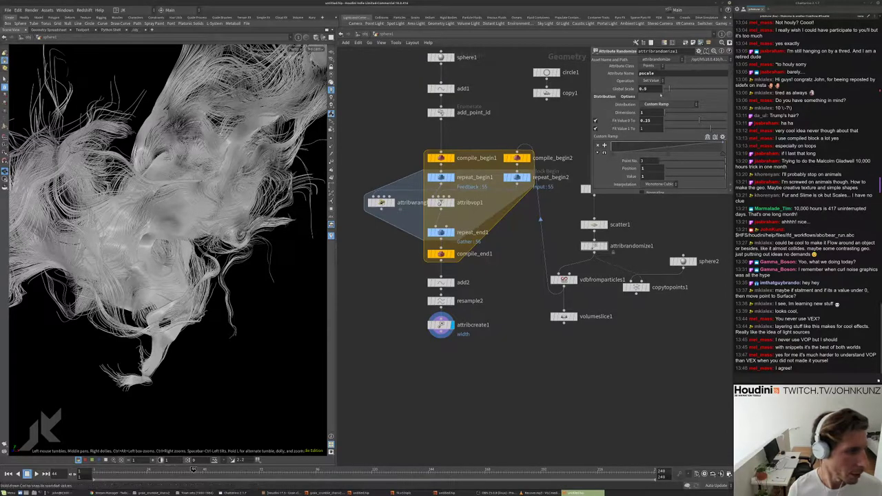
pyautogui.moveTo(218, 205); pyautogui.dragTo(176, 193)
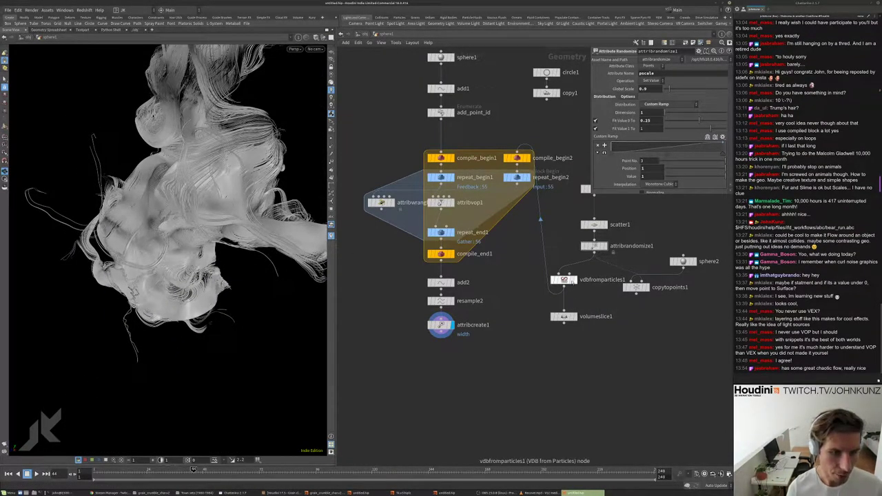
# - Toggle the vdbfromparticles1 display to compare the spheres against the hair
pyautogui.click(572, 279)
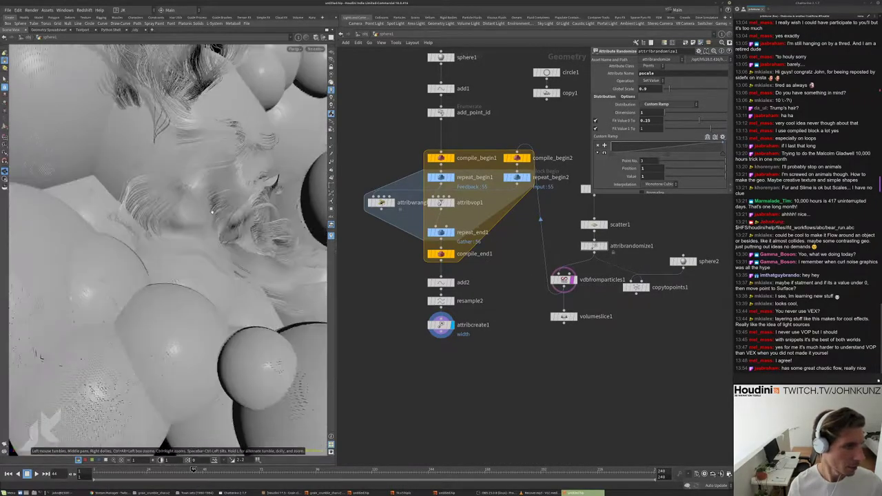
pyautogui.moveTo(205, 163); pyautogui.dragTo(214, 251)
pyautogui.moveTo(135, 139); pyautogui.dragTo(140, 248)
pyautogui.click(573, 280)
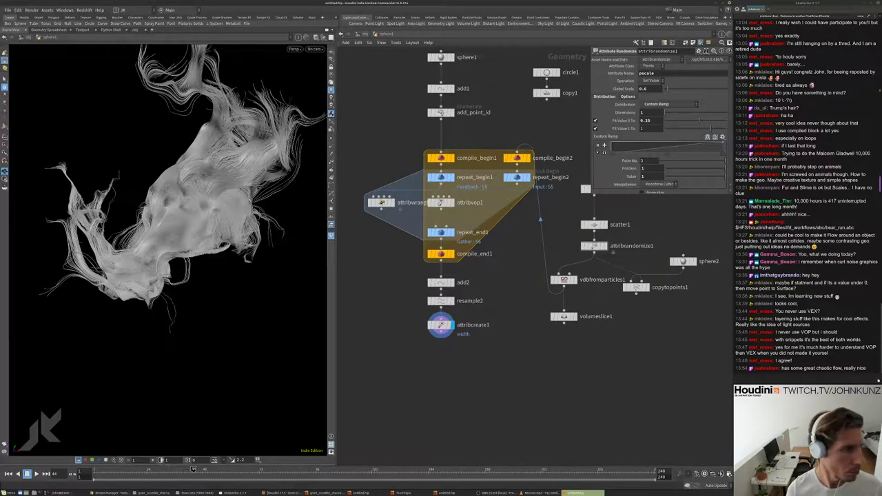
pyautogui.moveTo(269, 198); pyautogui.dragTo(254, 240)
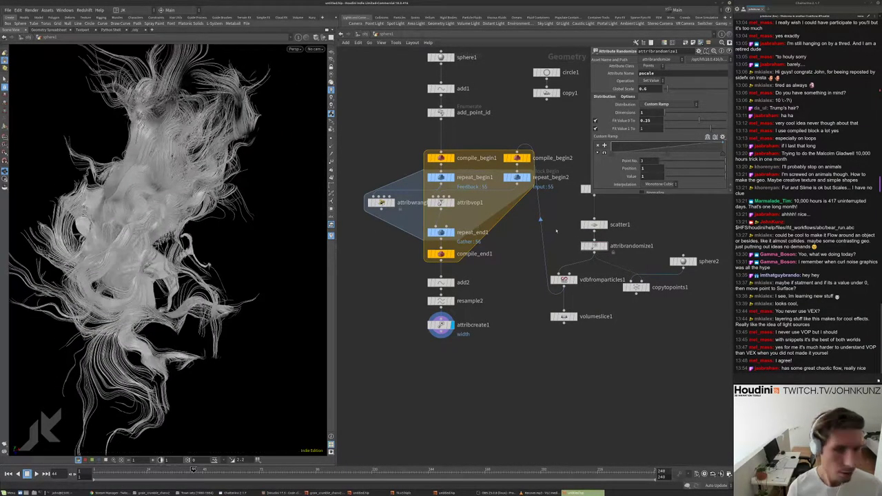
pyautogui.click(594, 224)
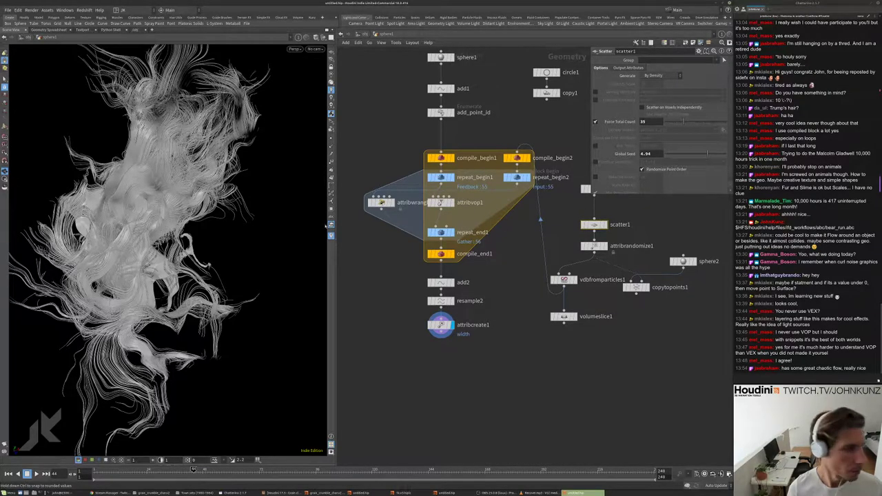
# - Change scatter1 Global Seed to 6.64 and inspect the regenerated strand mass
pyautogui.press('g')
pyautogui.moveTo(199, 284); pyautogui.dragTo(93, 216)
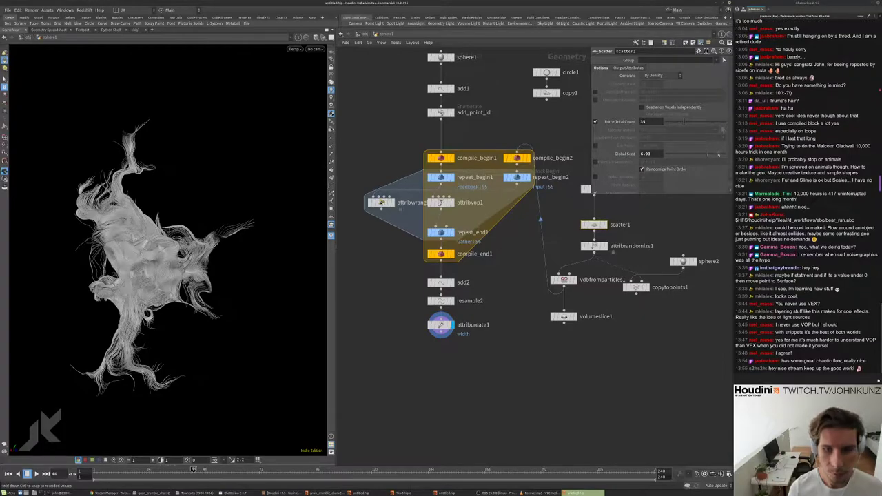
pyautogui.moveTo(718, 154); pyautogui.dragTo(717, 153)
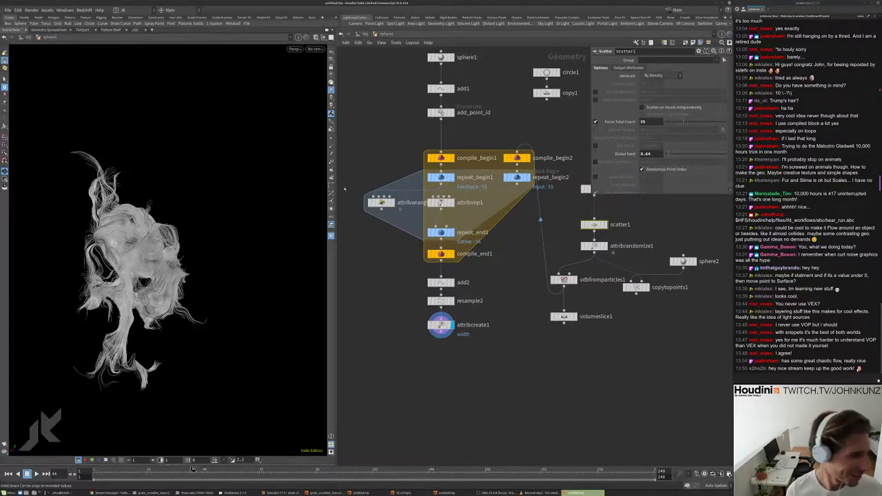
pyautogui.moveTo(168, 214); pyautogui.dragTo(113, 295)
pyautogui.scroll(10, 113, 295)
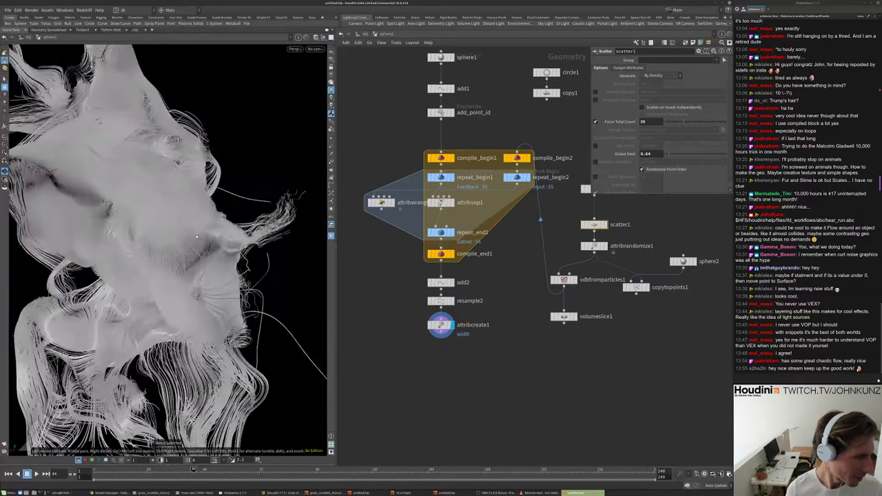
pyautogui.scroll(-10, 234, 239)
pyautogui.moveTo(482, 83); pyautogui.dragTo(485, 135, button='middle')
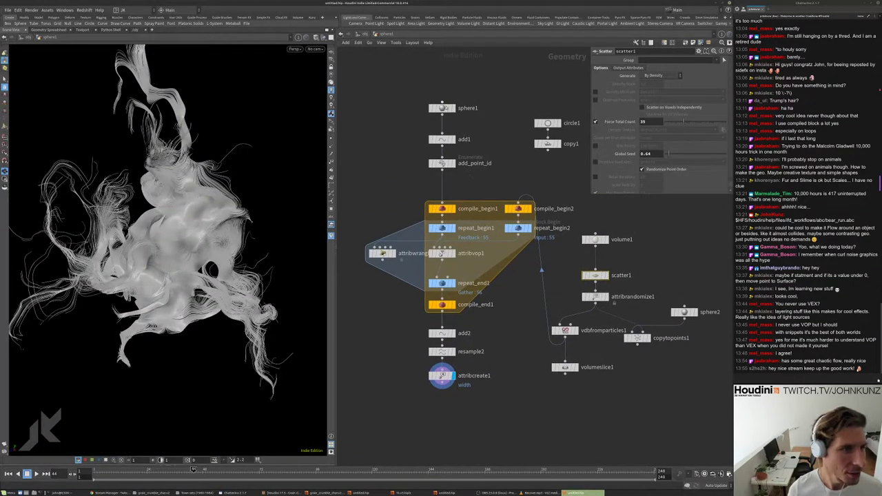
# - Review sphere1 and circle1 parameters while orbiting the strand geometry
pyautogui.click(442, 108)
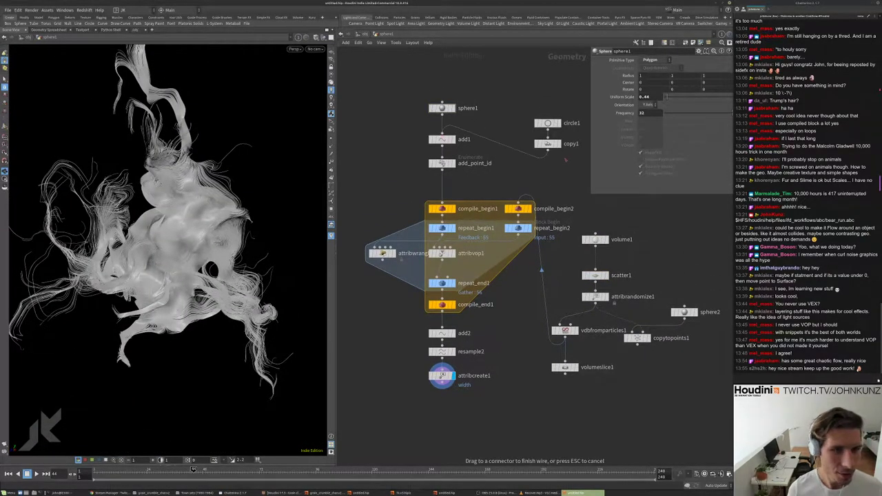
pyautogui.scroll(3, 252, 221)
pyautogui.scroll(-8, 253, 221)
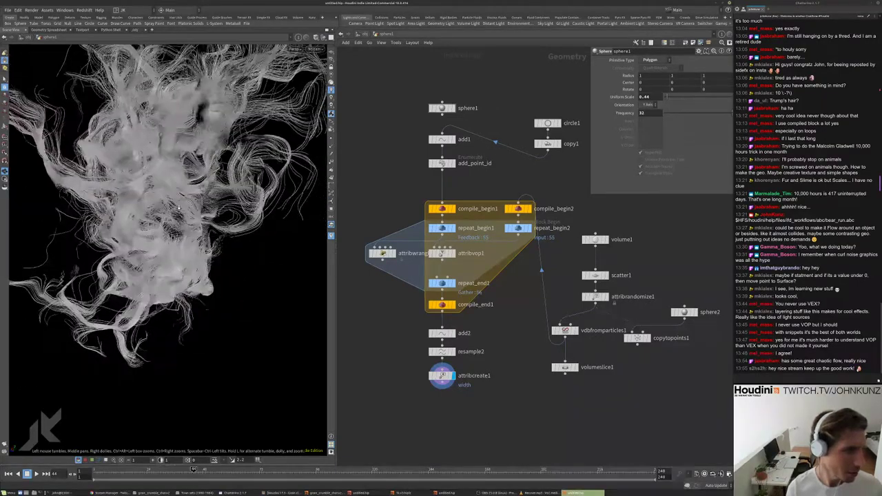
pyautogui.click(548, 123)
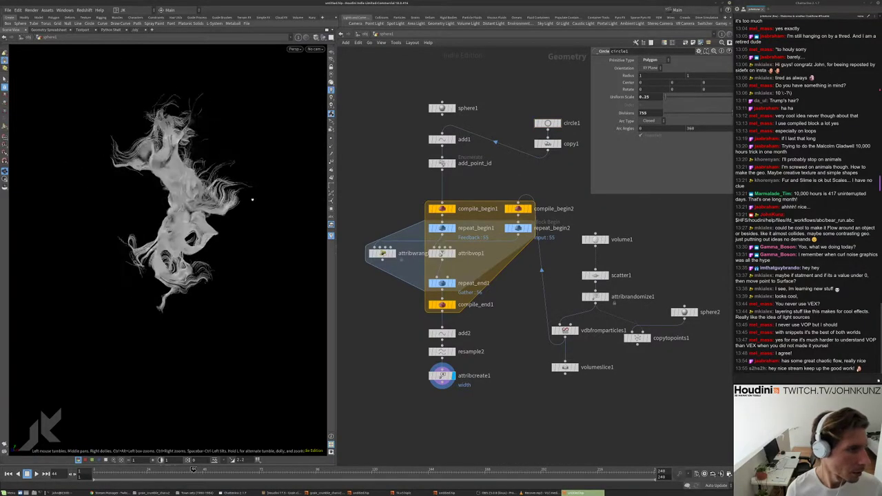
pyautogui.moveTo(247, 150); pyautogui.dragTo(187, 223)
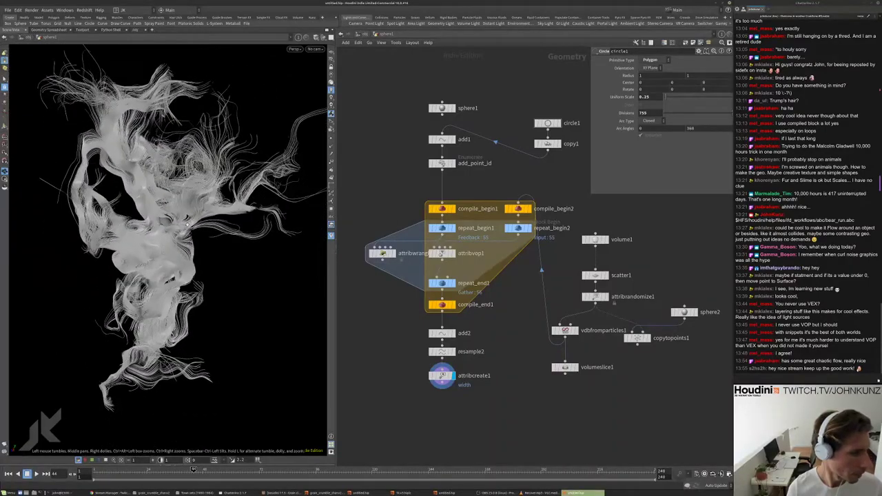
pyautogui.moveTo(173, 232); pyautogui.dragTo(200, 205, button='right')
pyautogui.moveTo(201, 206); pyautogui.dragTo(167, 211)
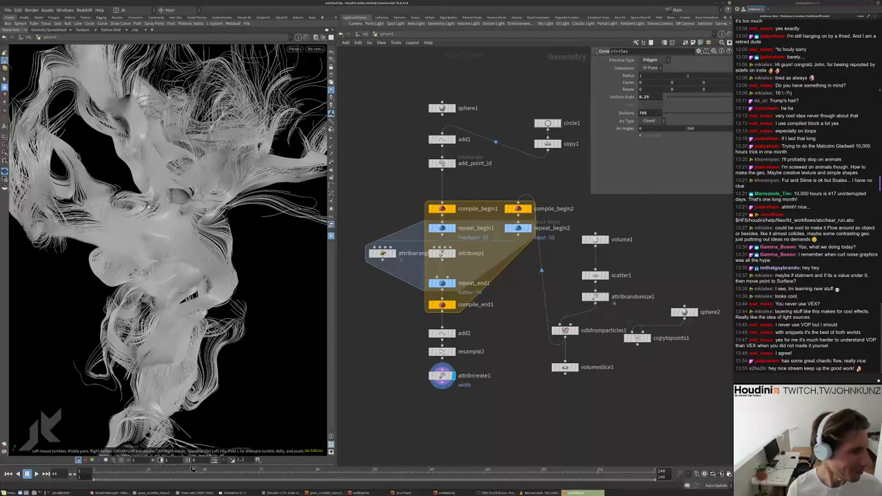
pyautogui.moveTo(192, 217); pyautogui.dragTo(155, 210)
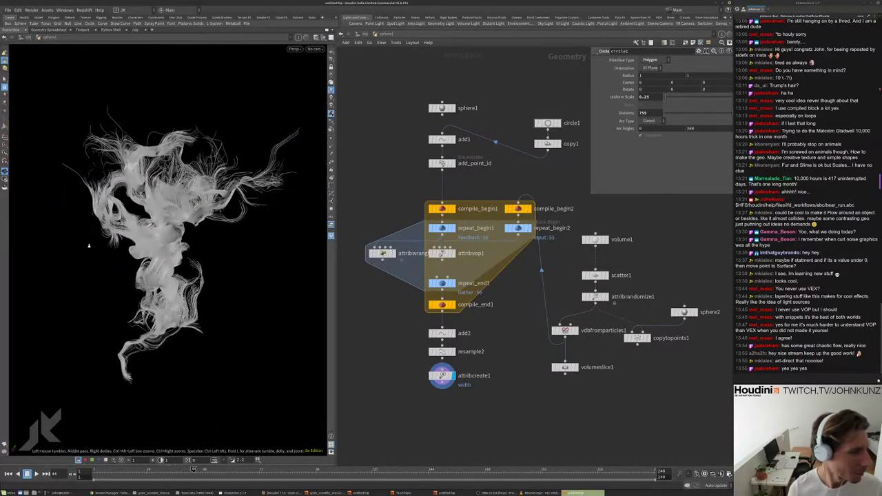
pyautogui.moveTo(155, 210); pyautogui.dragTo(199, 166, button='right')
pyautogui.moveTo(198, 164); pyautogui.dragTo(262, 266)
pyautogui.scroll(2, 573, 347)
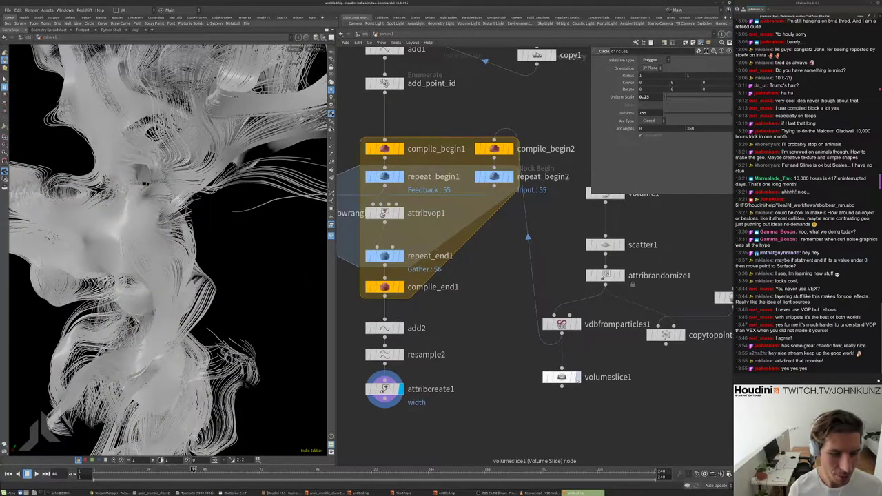
# - Display volumeslice1 viewed from above, then switch the display to copytopoints1
pyautogui.click(571, 367)
pyautogui.moveTo(241, 262); pyautogui.dragTo(103, 246)
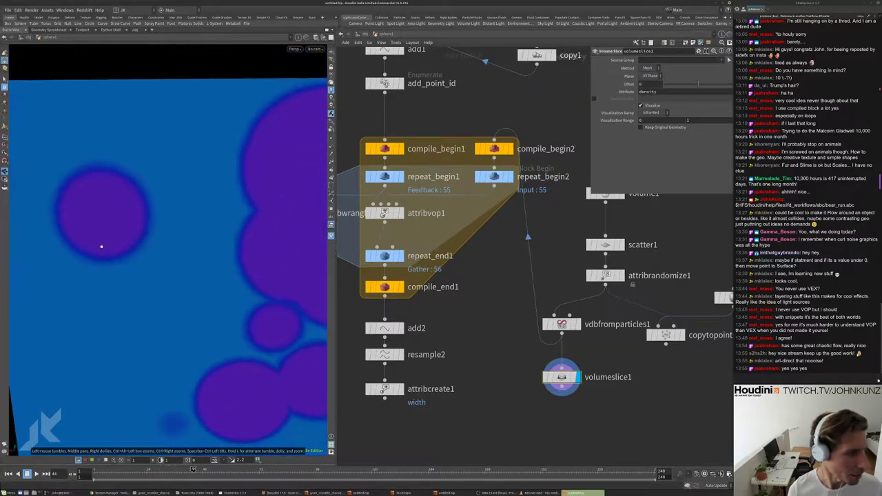
pyautogui.click(679, 335)
# - Inspect copytopoints1 settings and template the width strands as a reference
pyautogui.click(666, 336)
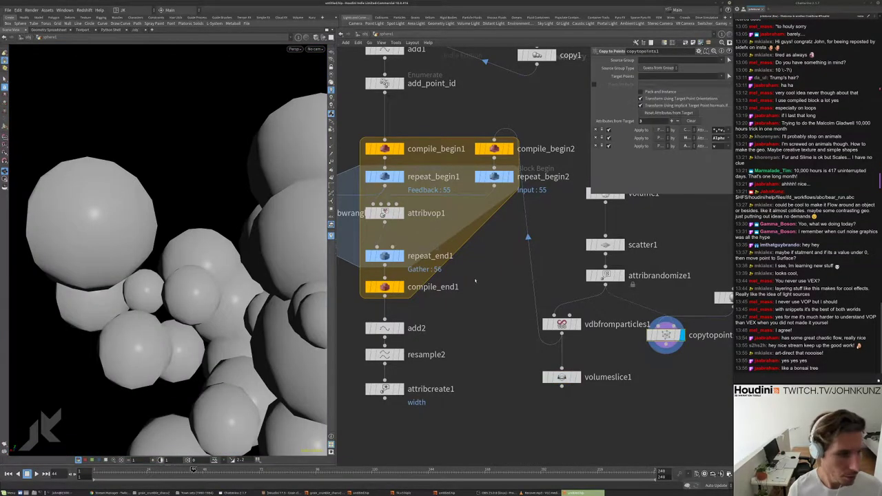
pyautogui.moveTo(620, 386); pyautogui.dragTo(673, 335, button='middle')
pyautogui.click(450, 338)
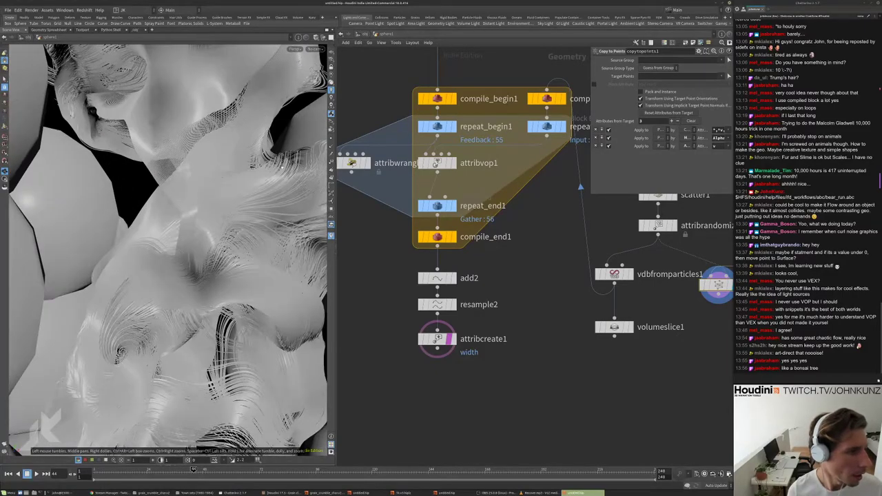
pyautogui.scroll(-5, 524, 173)
pyautogui.scroll(4, 538, 138)
# - Display and frame attribcreate1's strands, checking copy1's transform and circle1's parameters
pyautogui.click(532, 115)
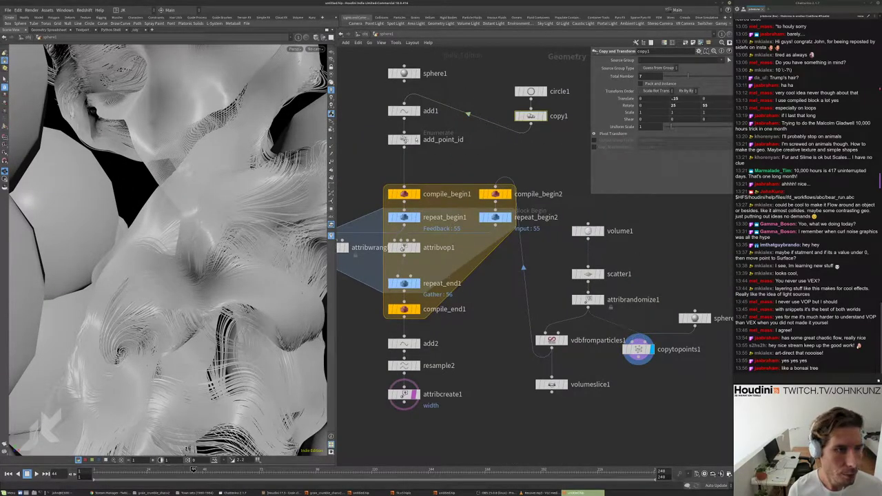
pyautogui.click(415, 394)
pyautogui.click(404, 394)
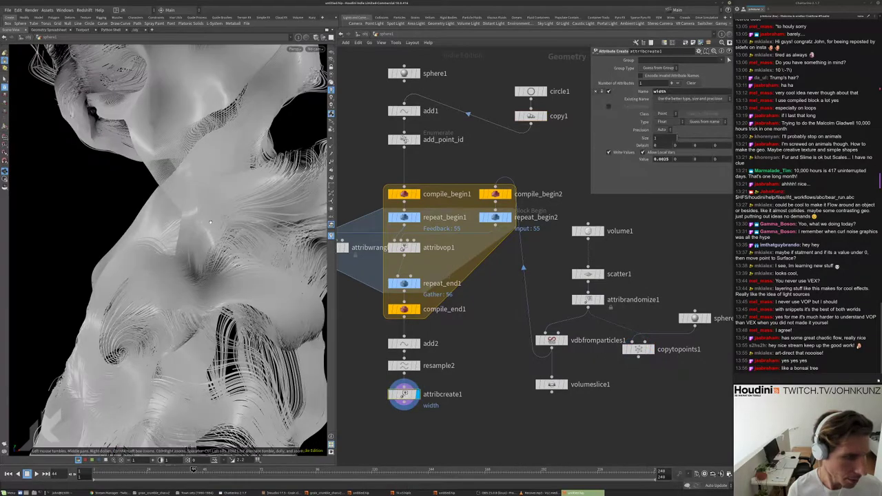
pyautogui.press('g')
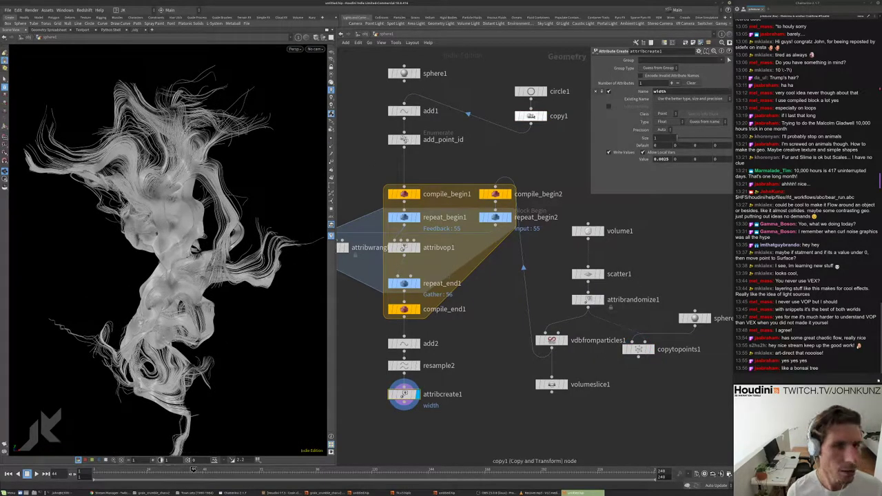
pyautogui.click(531, 116)
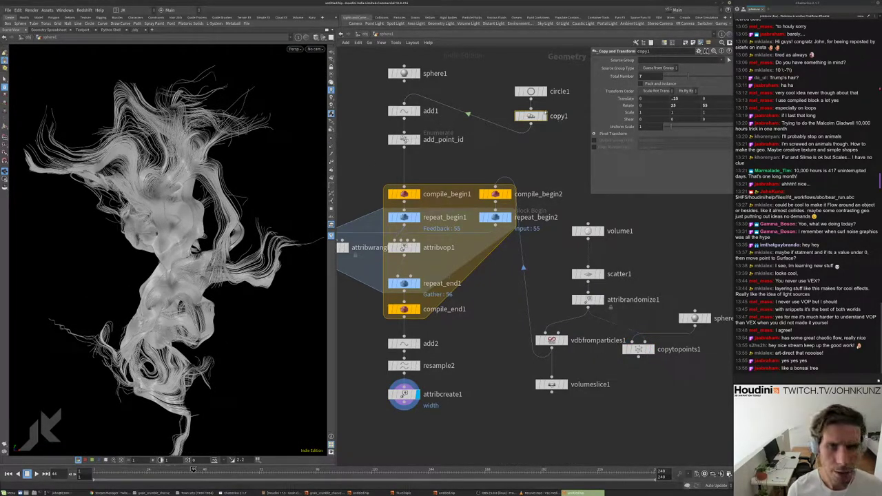
pyautogui.click(528, 91)
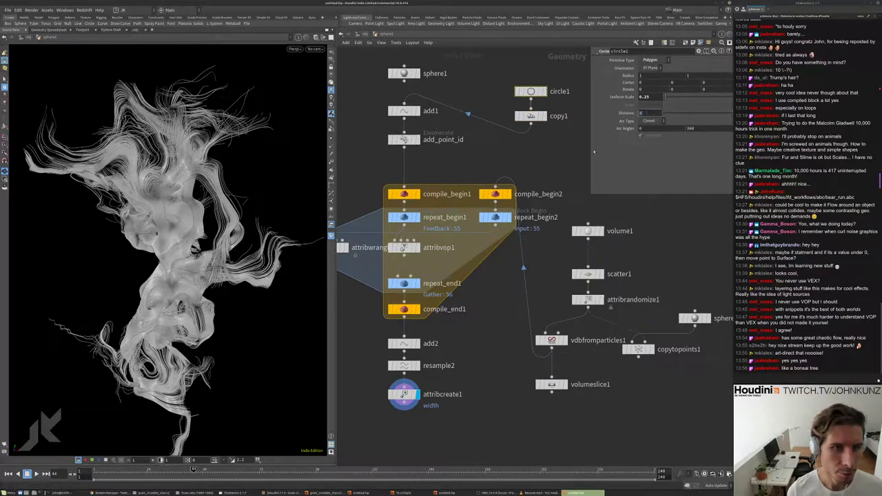
# - Set circle1 Divisions to 25, then raise them to 1250 for dense ribbon strands
pyautogui.write('25')
pyautogui.press('Return')
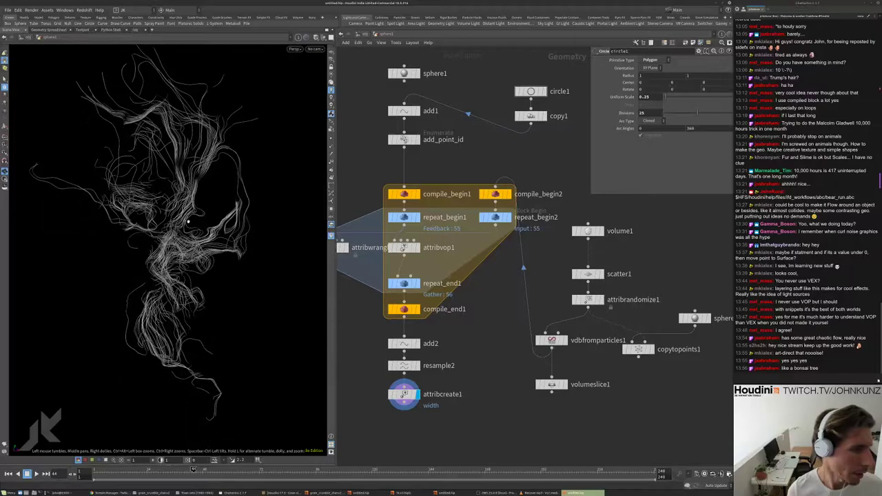
pyautogui.scroll(3, 230, 198)
pyautogui.scroll(-4, 230, 198)
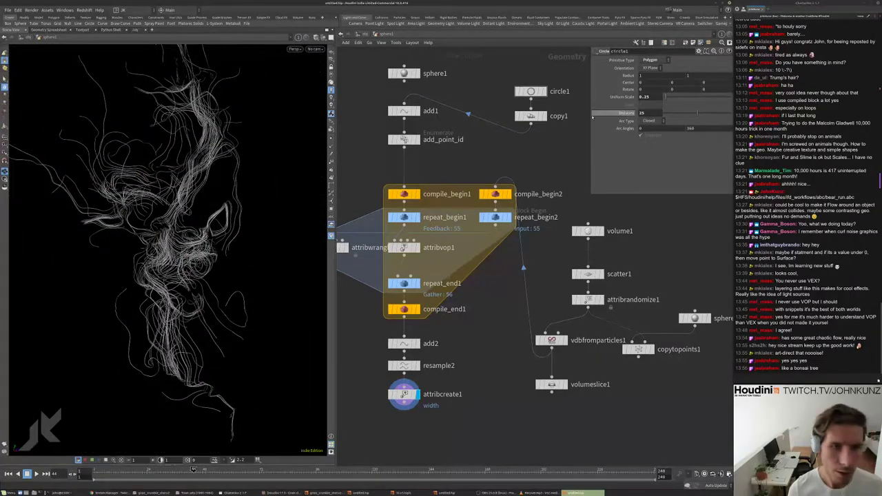
pyautogui.moveTo(673, 112)
pyautogui.mouseDown()
pyautogui.moveTo(700, 115)
pyautogui.moveTo(682, 113)
pyautogui.mouseUp()
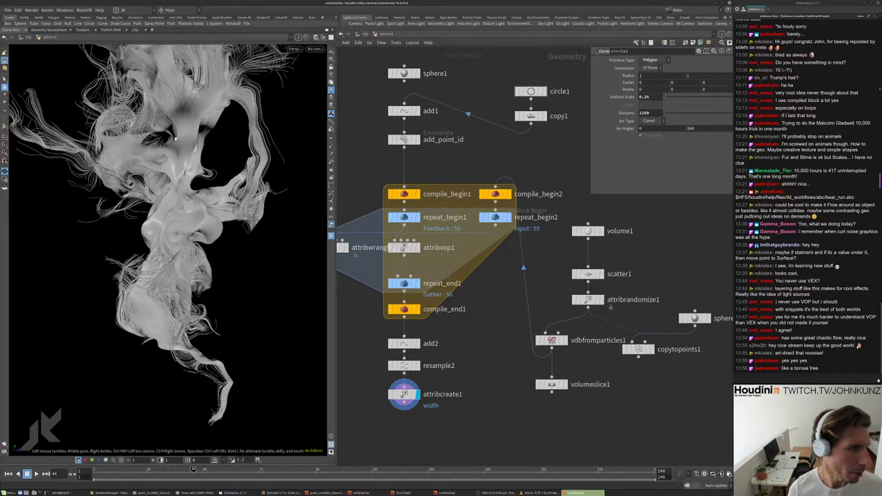
pyautogui.scroll(2, 406, 247)
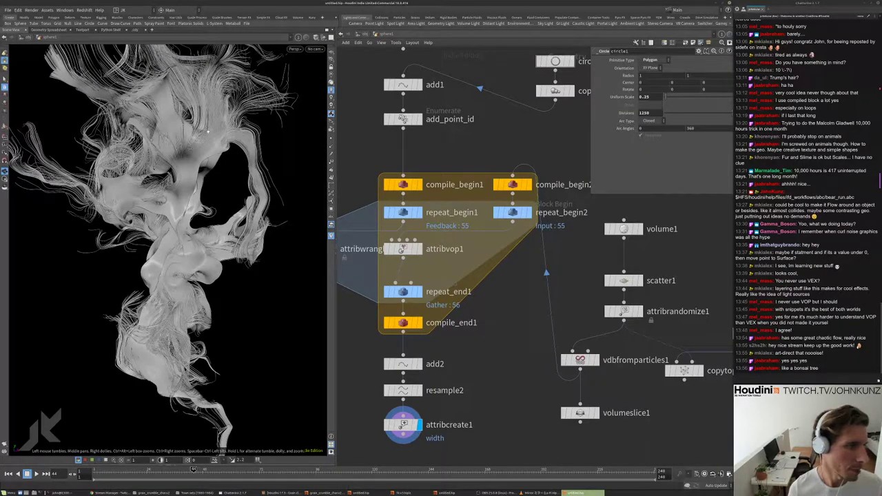
pyautogui.moveTo(208, 132); pyautogui.dragTo(182, 203)
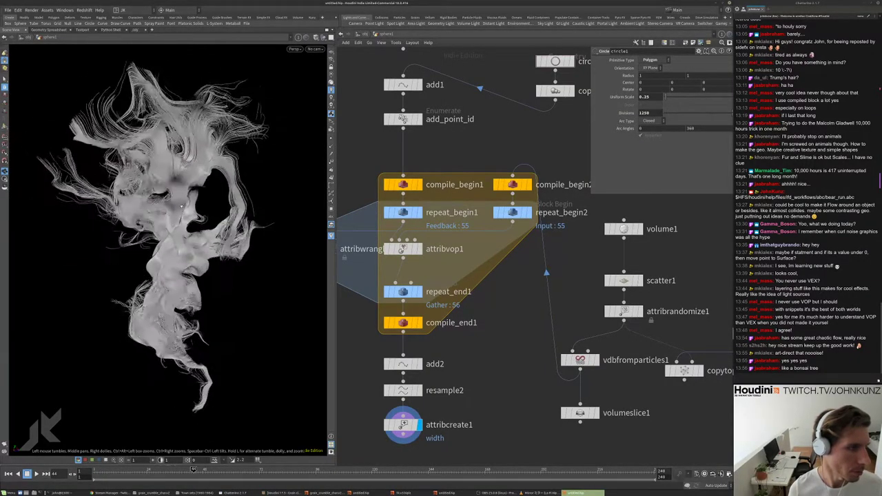
pyautogui.click(555, 91)
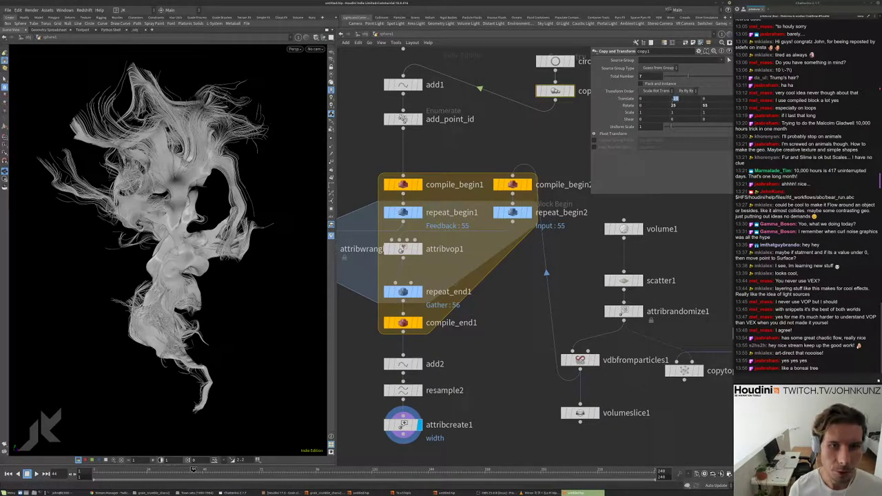
# - Give circle1 a 0.15 Uniform Scale with 255 divisions, checking copy1 while orbiting the strands
pyautogui.moveTo(183, 220); pyautogui.dragTo(183, 328)
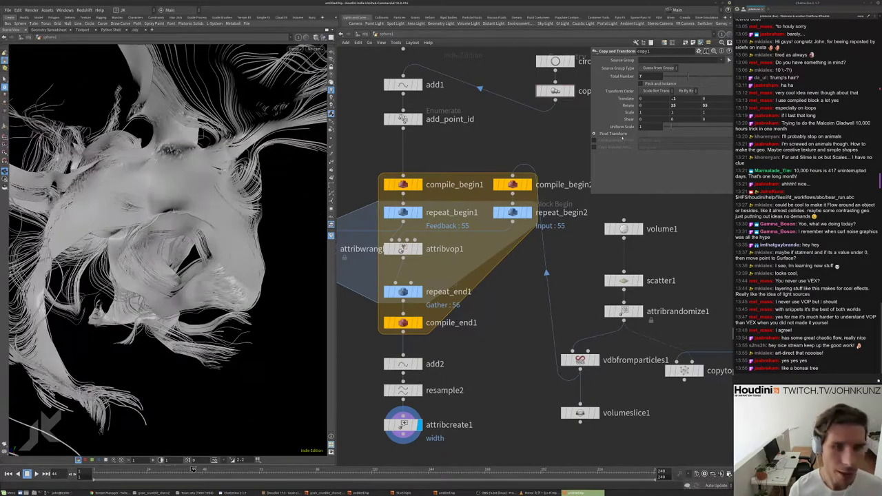
pyautogui.click(556, 60)
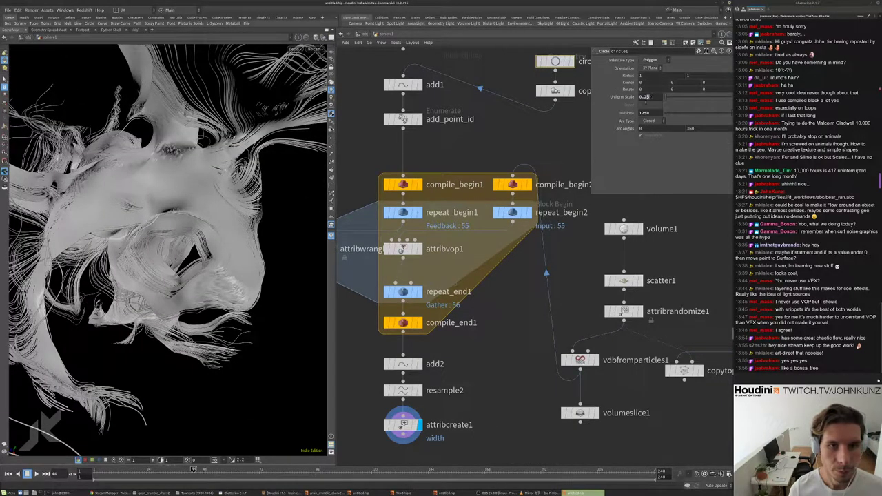
pyautogui.moveTo(195, 221); pyautogui.dragTo(309, 209)
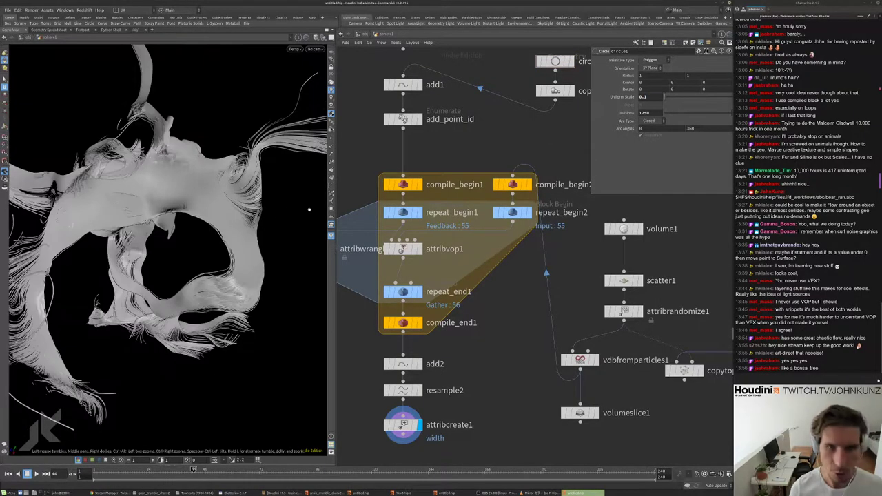
pyautogui.moveTo(143, 218); pyautogui.dragTo(215, 196)
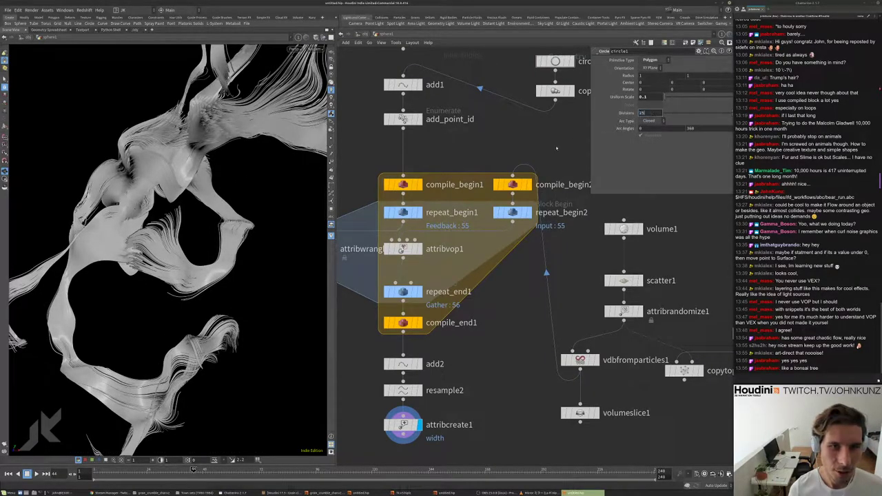
pyautogui.moveTo(324, 228); pyautogui.dragTo(128, 189)
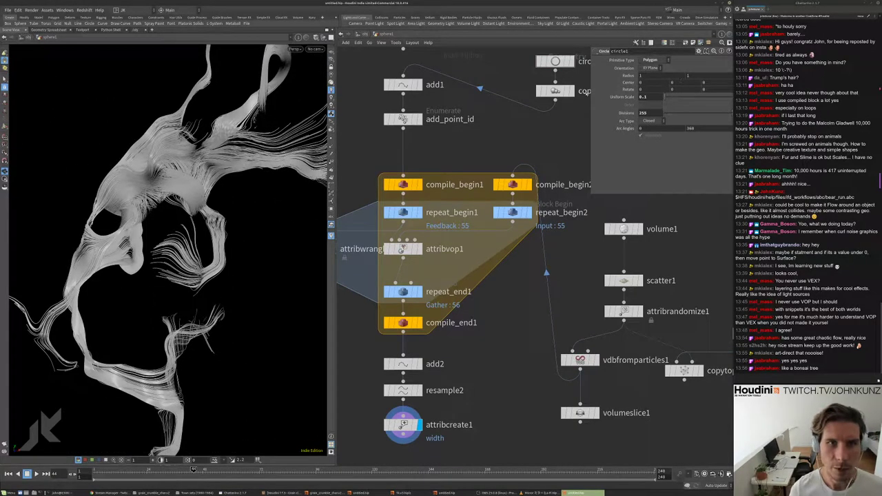
pyautogui.click(555, 91)
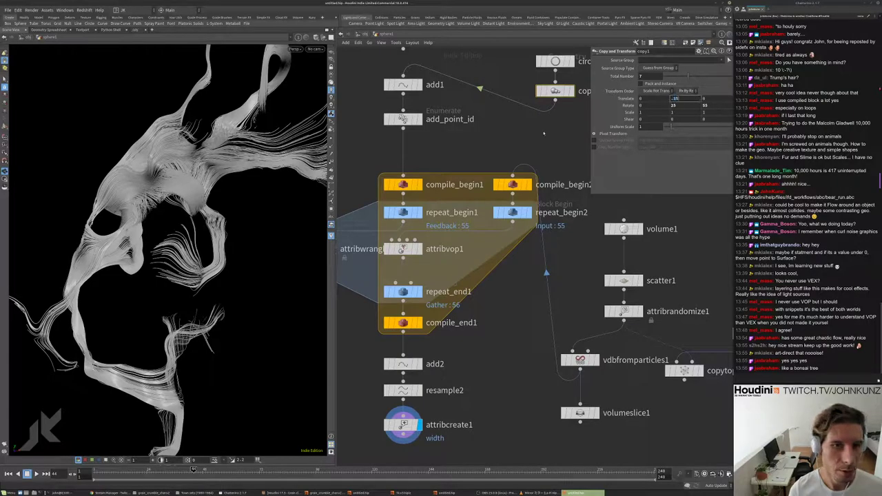
pyautogui.moveTo(207, 152); pyautogui.dragTo(142, 216)
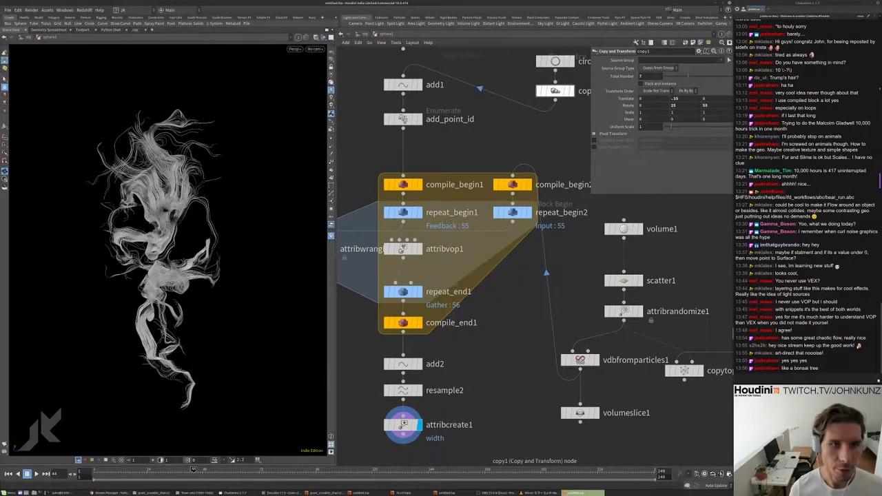
pyautogui.click(555, 61)
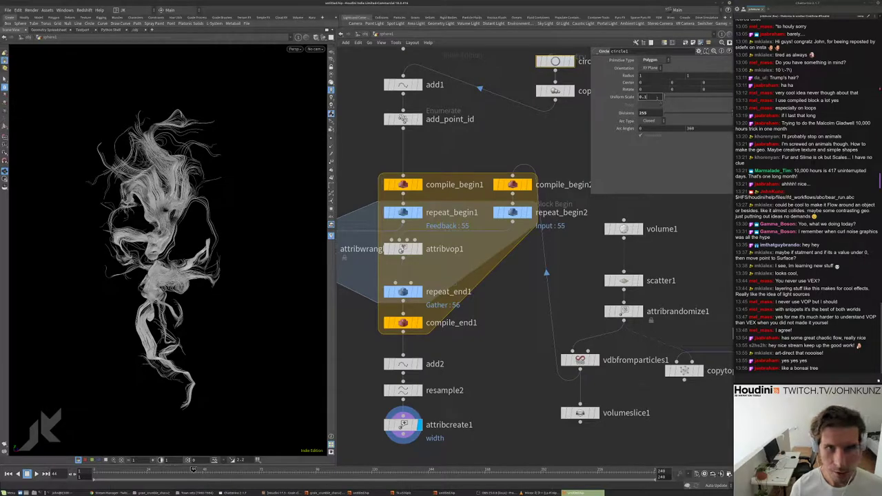
pyautogui.press('Return')
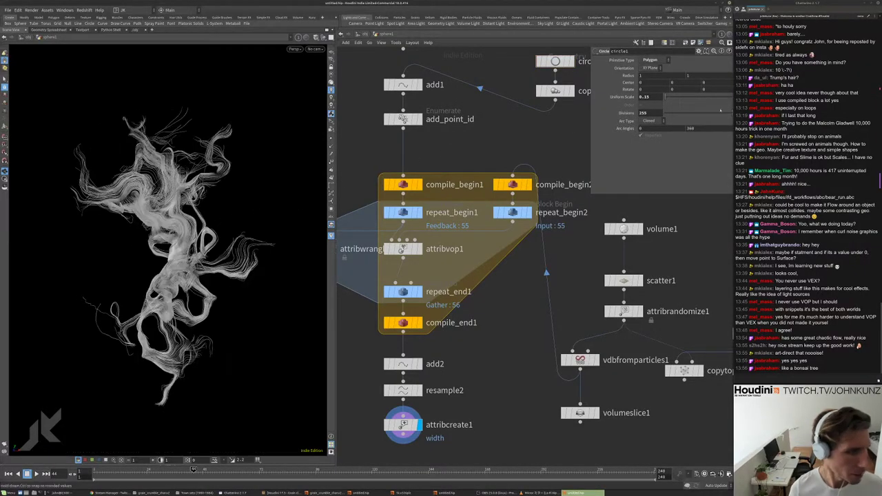
pyautogui.moveTo(666, 100); pyautogui.dragTo(678, 99)
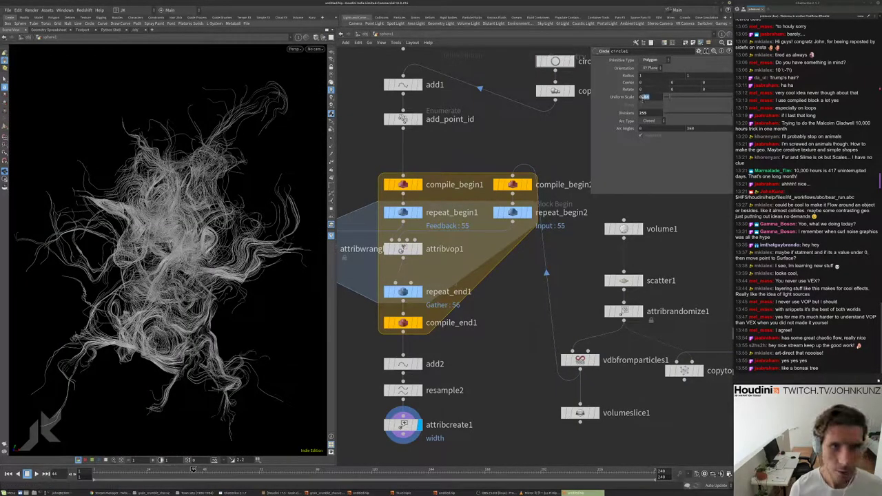
pyautogui.moveTo(241, 195); pyautogui.dragTo(202, 233)
pyautogui.scroll(-2, 203, 235)
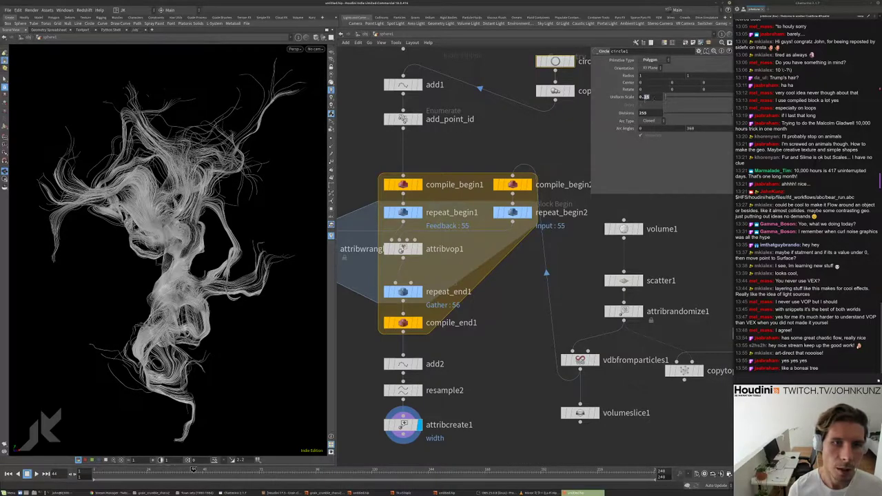
pyautogui.moveTo(48, 221); pyautogui.dragTo(112, 229)
pyautogui.scroll(5, 111, 230)
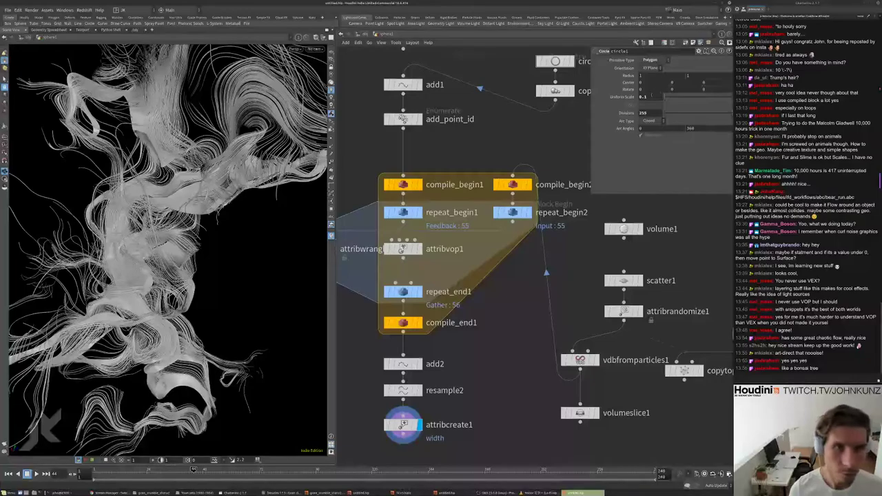
pyautogui.moveTo(112, 229); pyautogui.dragTo(323, 181)
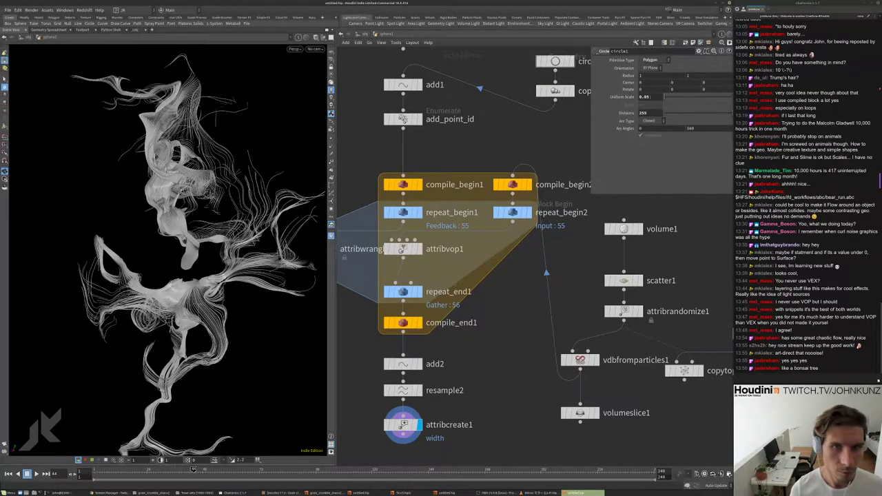
pyautogui.click(555, 91)
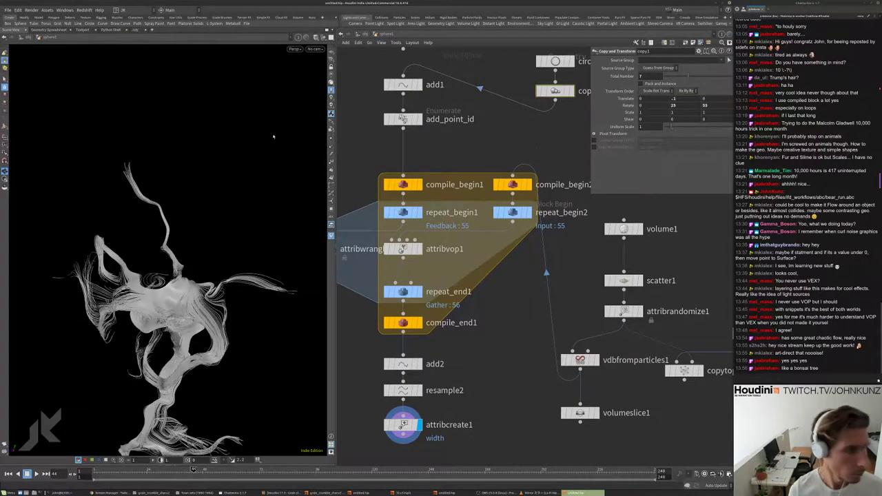
pyautogui.moveTo(200, 242); pyautogui.dragTo(282, 173)
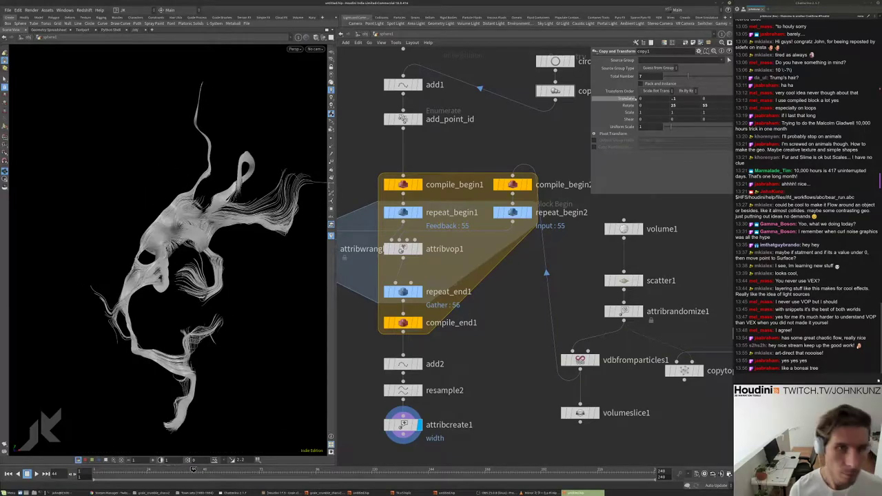
pyautogui.click(572, 63)
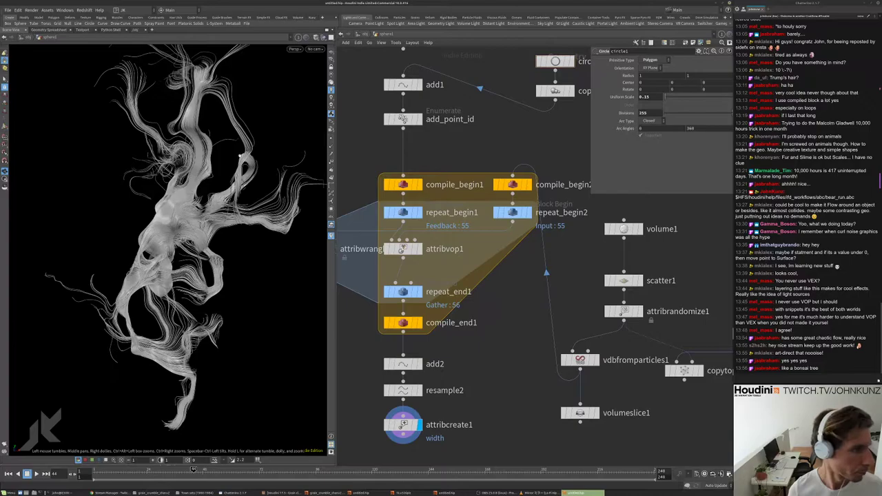
pyautogui.moveTo(206, 207); pyautogui.dragTo(165, 199)
pyautogui.scroll(5, 159, 252)
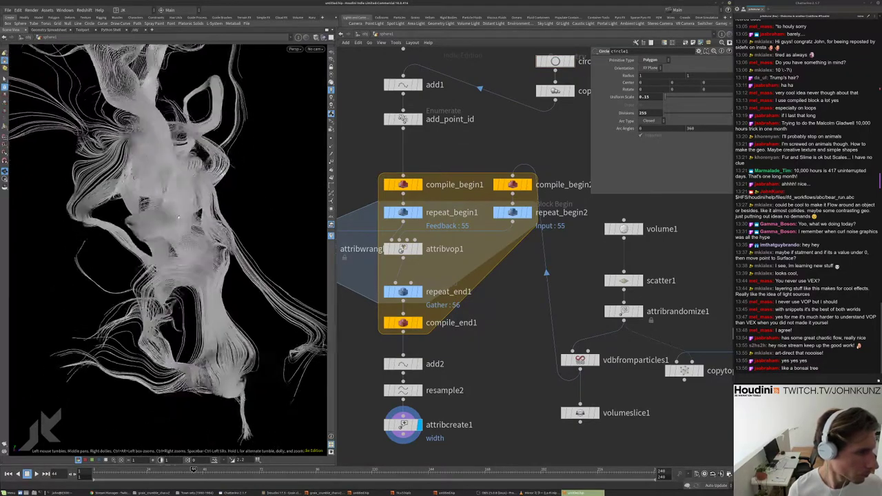
pyautogui.moveTo(148, 231); pyautogui.dragTo(102, 222)
pyautogui.moveTo(101, 222); pyautogui.dragTo(201, 165, button='right')
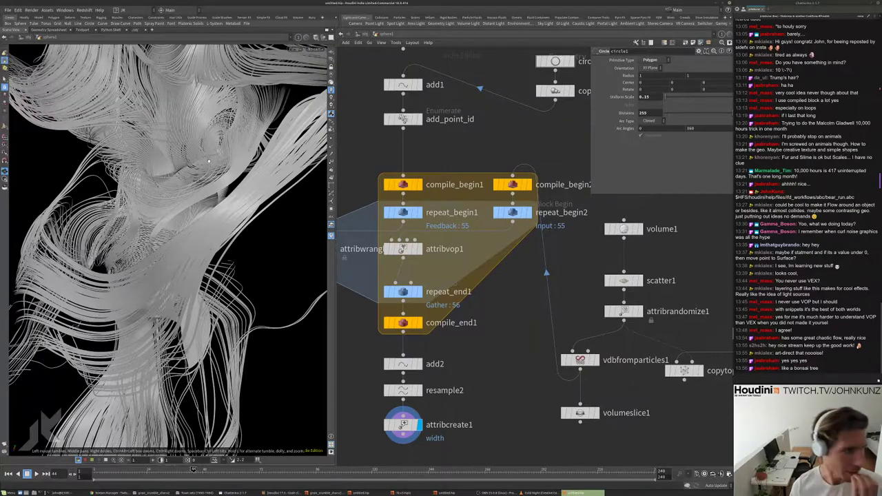
pyautogui.moveTo(209, 161); pyautogui.dragTo(218, 204)
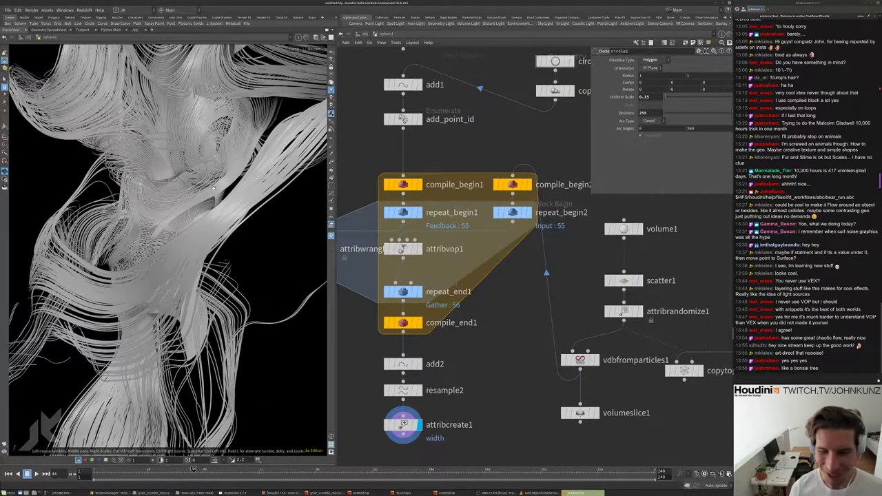
pyautogui.moveTo(210, 185); pyautogui.dragTo(163, 216)
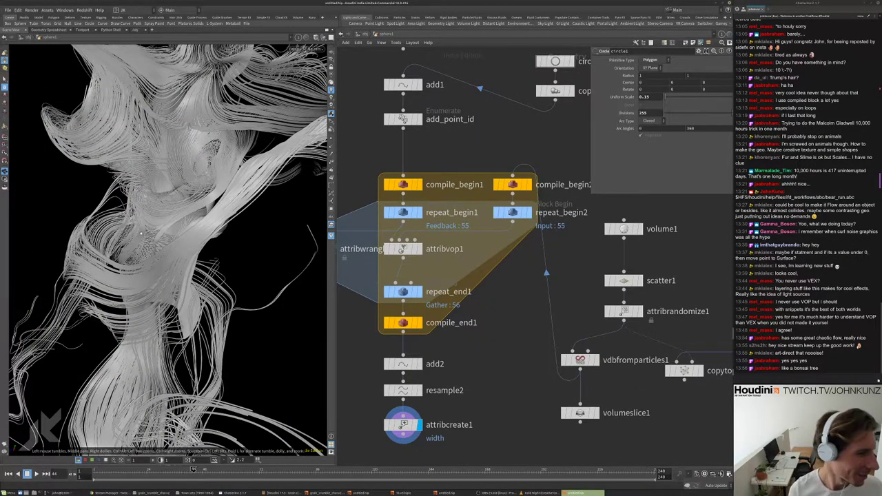
pyautogui.moveTo(142, 233); pyautogui.dragTo(188, 208)
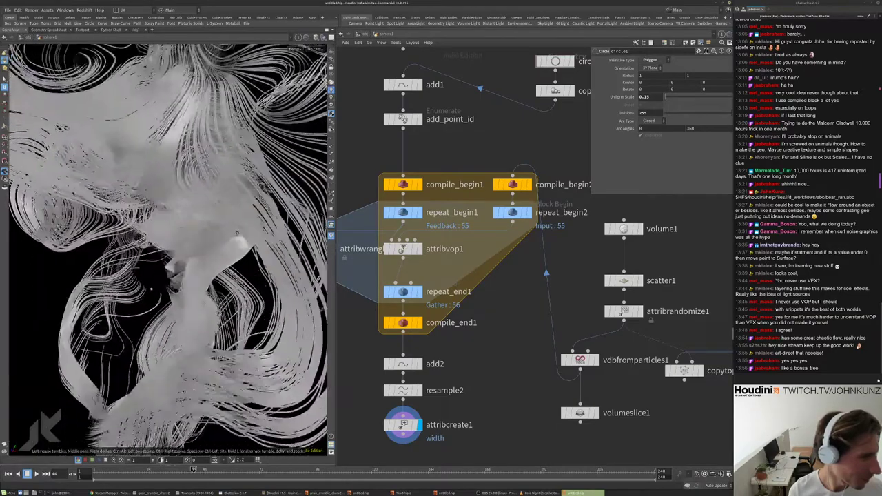
pyautogui.moveTo(402, 425); pyautogui.dragTo(420, 358, button='middle')
# - Change attribcreate1's width Value from 0.0075 to 0.00175 and orbit to inspect the thin lines
pyautogui.click(420, 358)
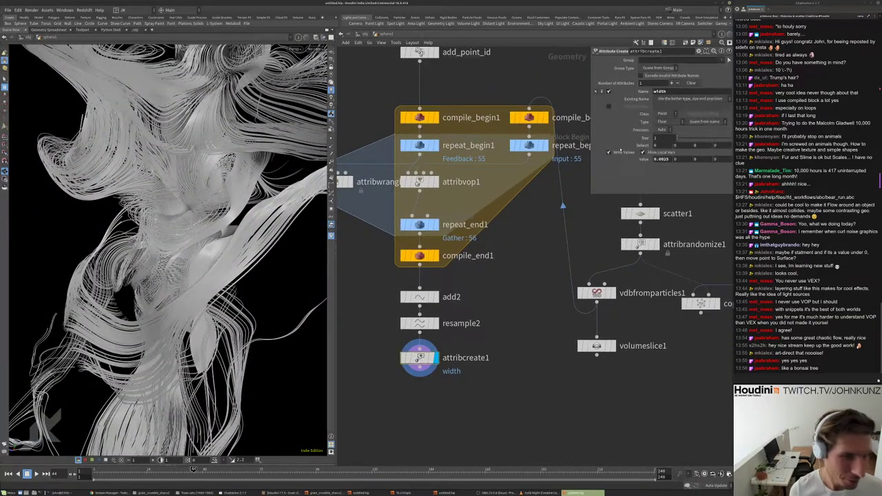
pyautogui.doubleClick(665, 159)
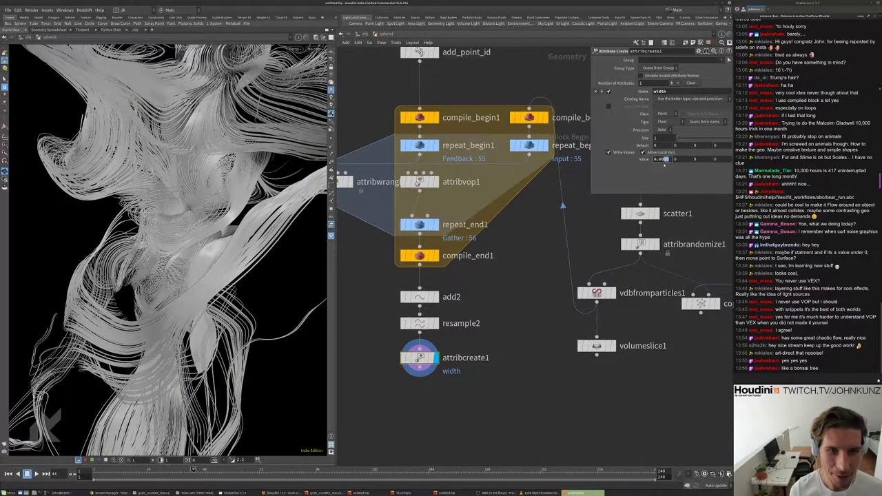
pyautogui.press('Return')
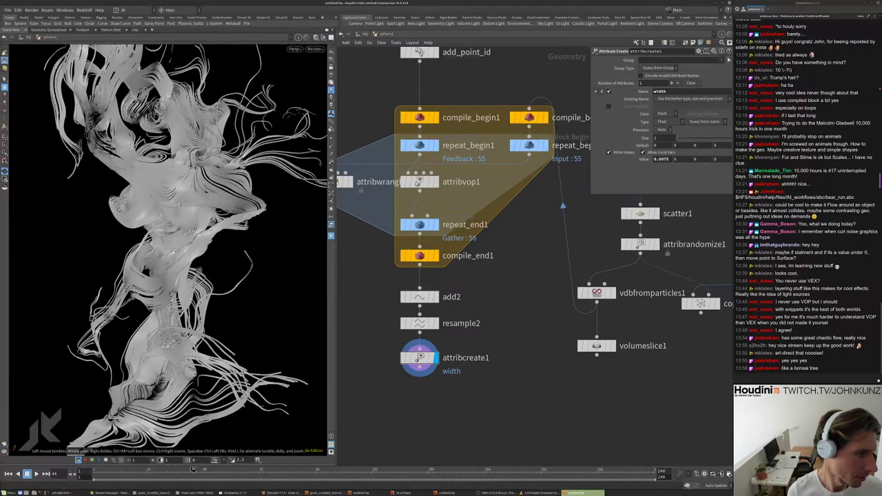
pyautogui.scroll(10, 195, 214)
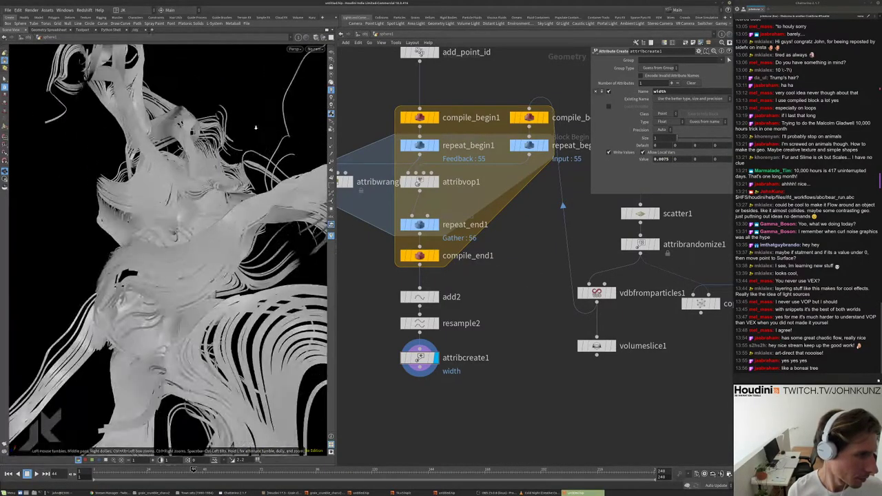
pyautogui.scroll(8, 215, 270)
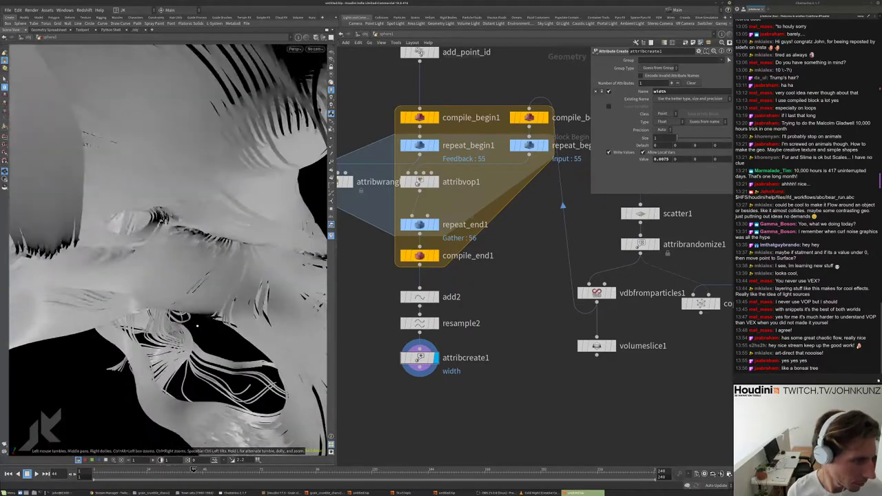
pyautogui.scroll(-10, 209, 270)
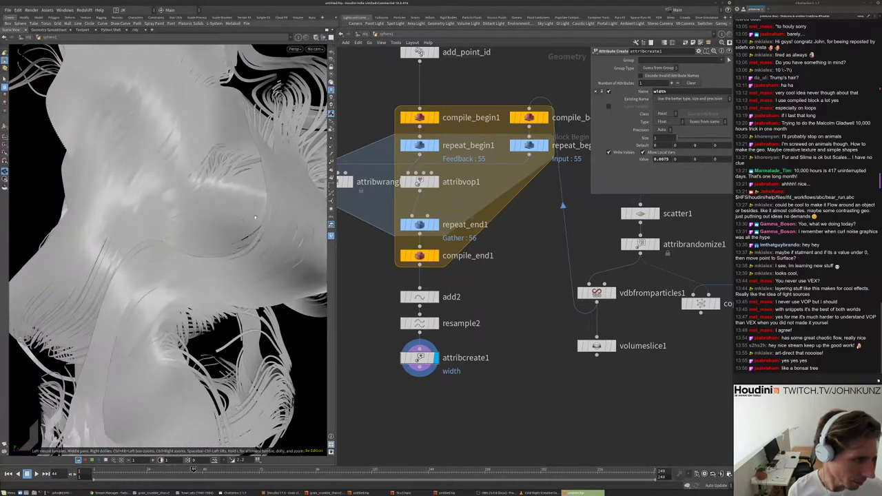
pyautogui.scroll(5, 239, 215)
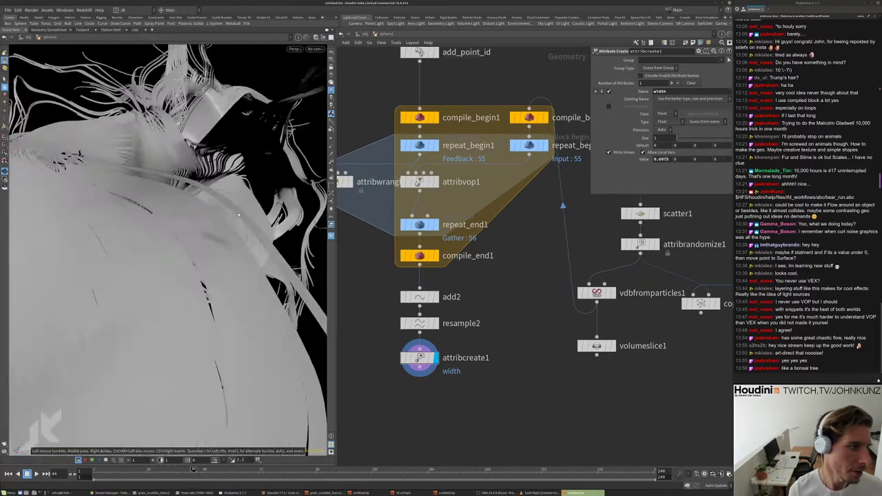
pyautogui.scroll(-5, 215, 200)
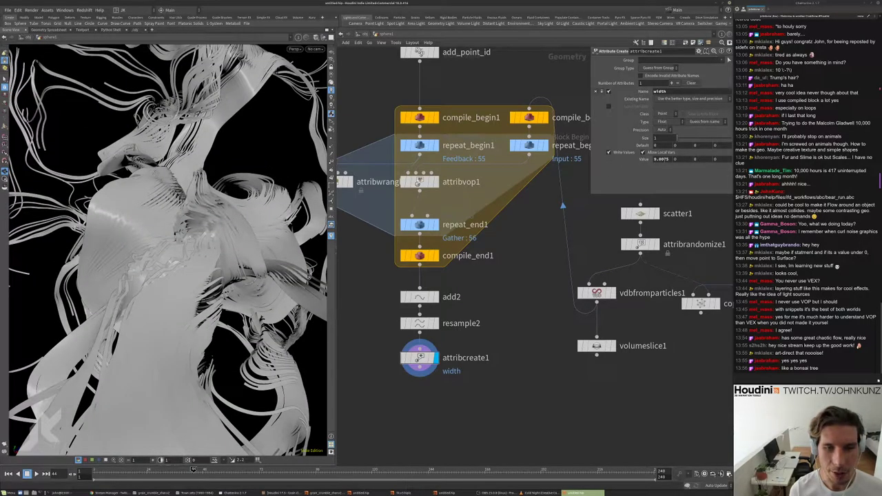
pyautogui.press('Return')
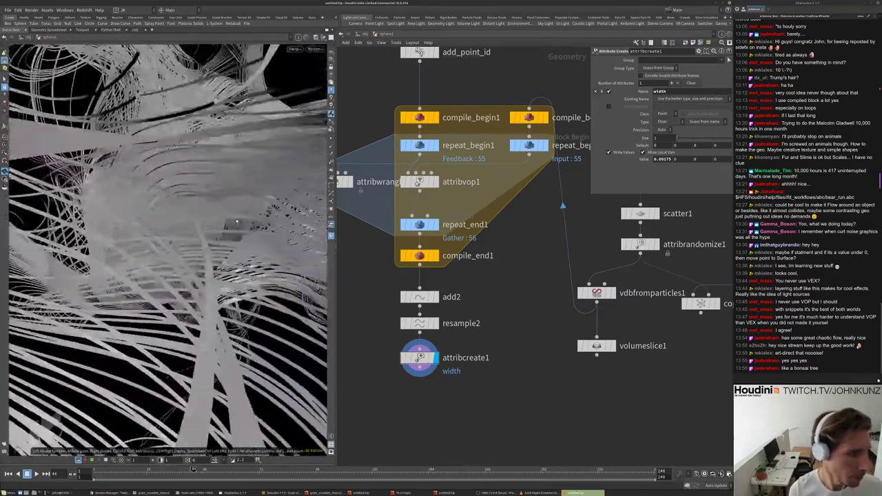
pyautogui.moveTo(133, 193); pyautogui.dragTo(57, 192)
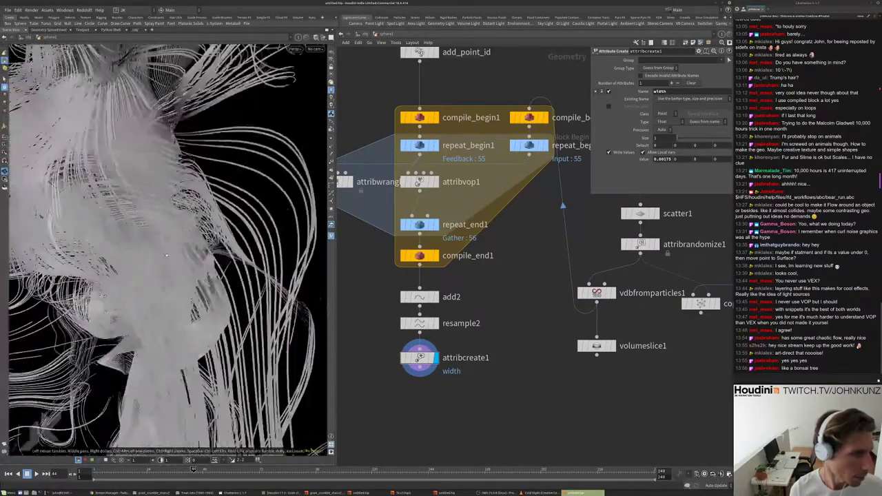
pyautogui.moveTo(166, 255); pyautogui.dragTo(250, 293)
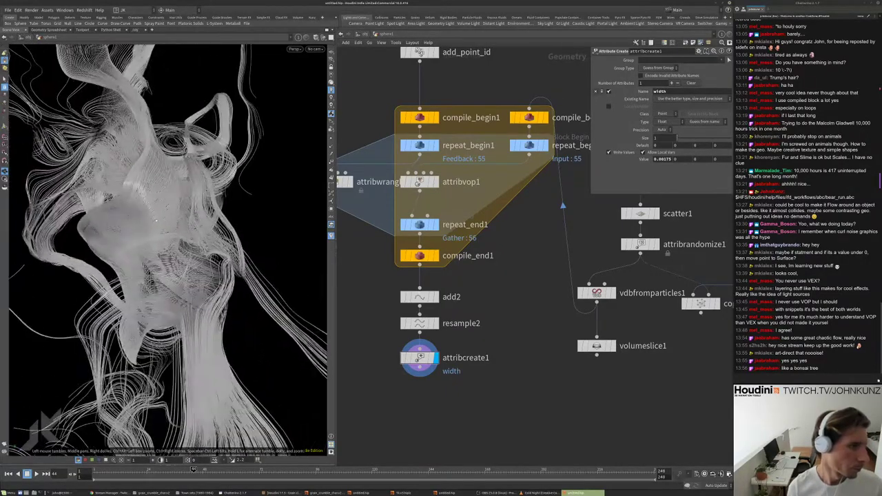
pyautogui.moveTo(45, 237); pyautogui.dragTo(69, 245)
# - Bypass resample2 briefly to compare the strands, then re-enable it
pyautogui.scroll(2, 407, 314)
pyautogui.click(428, 328)
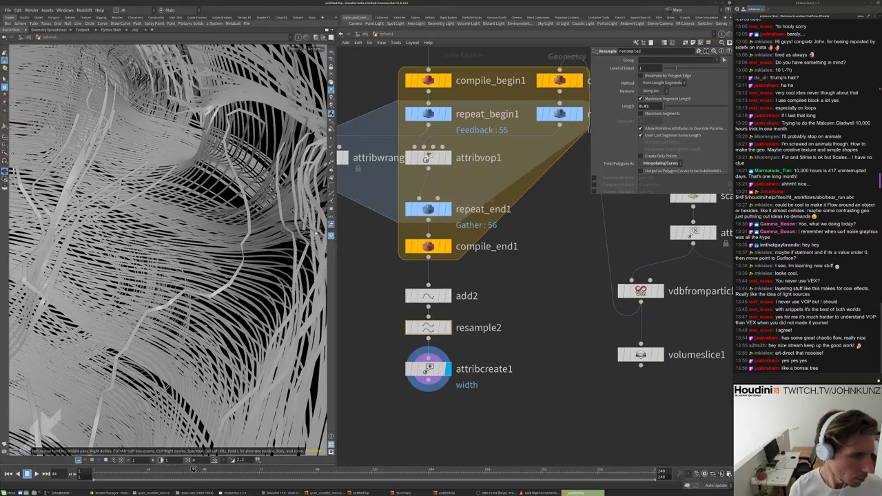
pyautogui.press('q')
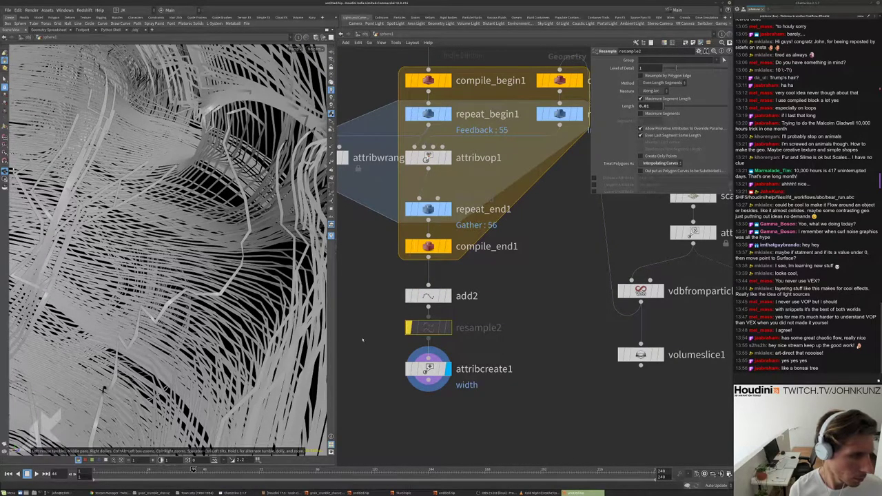
pyautogui.click(407, 328)
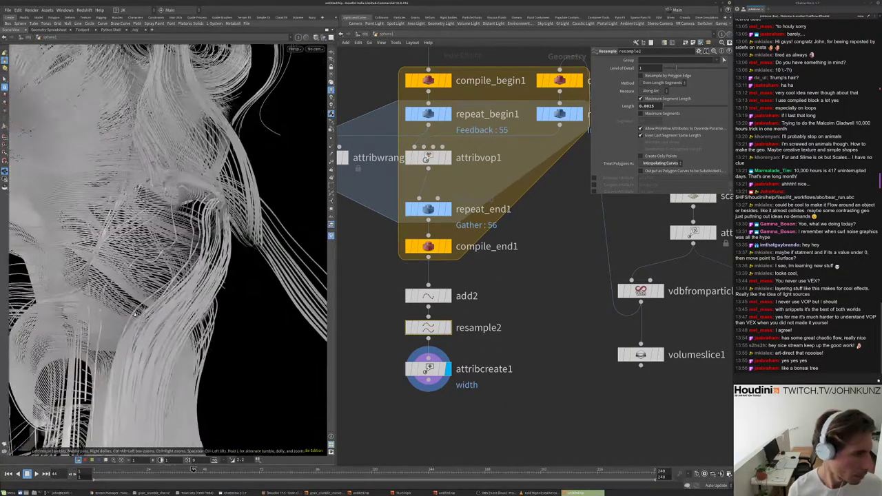
pyautogui.moveTo(136, 312); pyautogui.dragTo(215, 264)
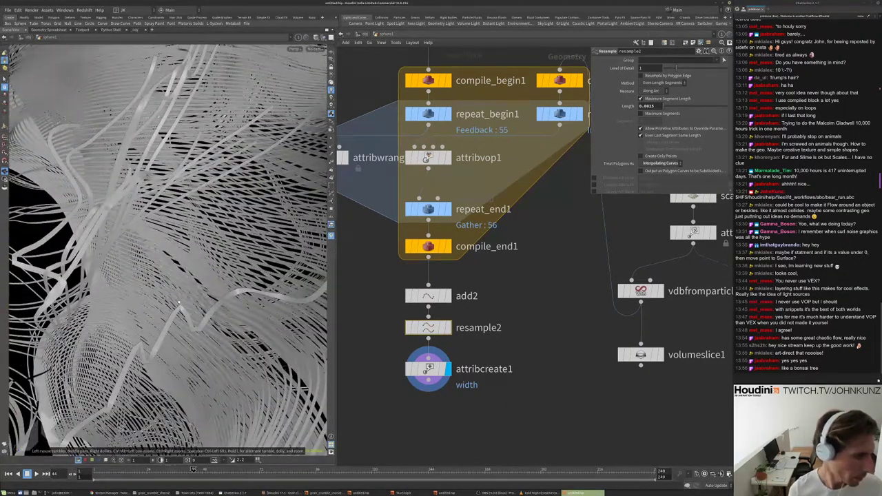
pyautogui.moveTo(178, 301); pyautogui.dragTo(210, 158)
# - Copy resample2 as resample3 with Length 0.02, moving resample2 and attribcreate1 below it
pyautogui.keyDown('alt'); pyautogui.moveTo(429, 327); pyautogui.dragTo(487, 338); pyautogui.keyUp('alt')
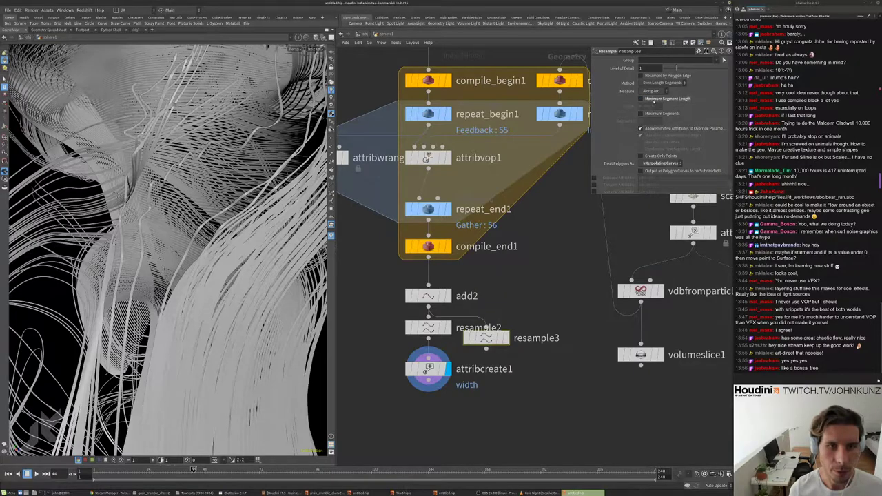
pyautogui.write('0.02')
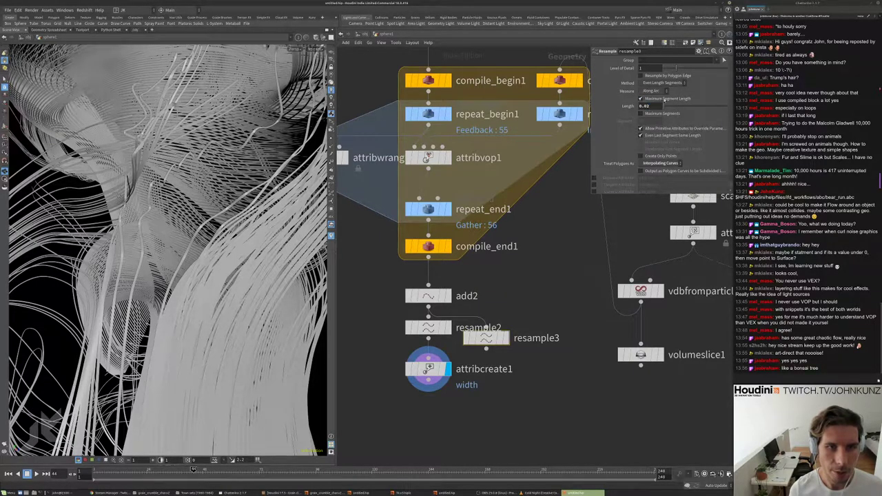
pyautogui.click(502, 338)
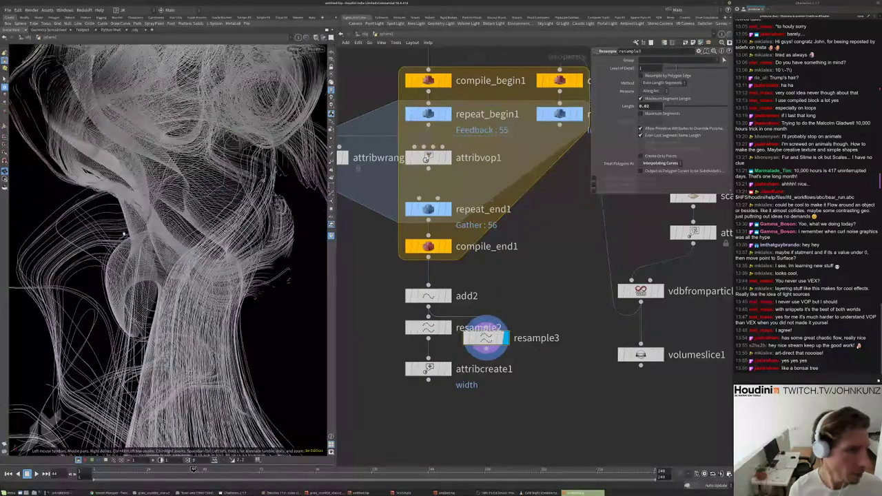
pyautogui.moveTo(396, 314); pyautogui.dragTo(459, 382)
pyautogui.moveTo(428, 327); pyautogui.dragTo(428, 391)
# - Compare resample3 bypassed and active, then display attribcreate1's final strands and orbit around them
pyautogui.click(468, 338)
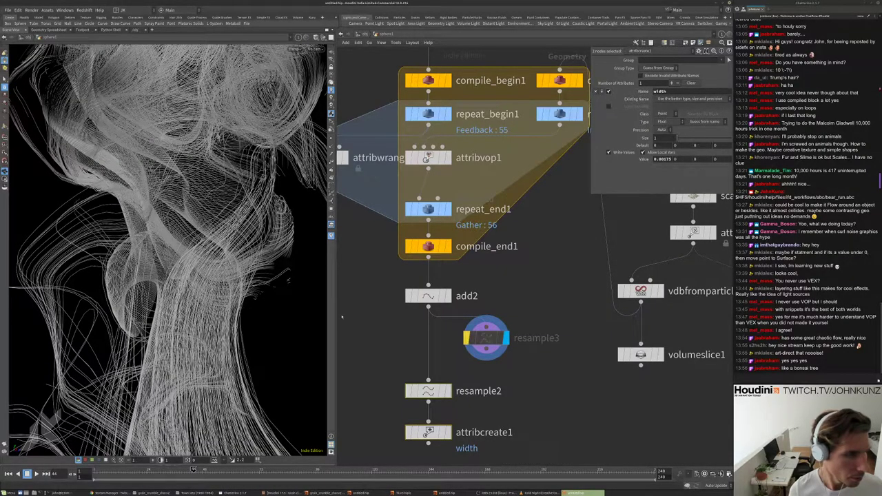
pyautogui.moveTo(172, 227); pyautogui.dragTo(140, 274)
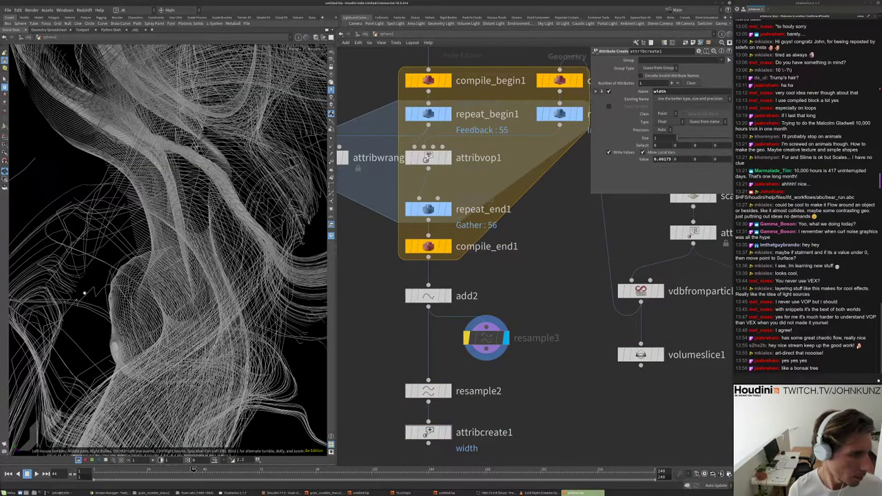
pyautogui.click(467, 338)
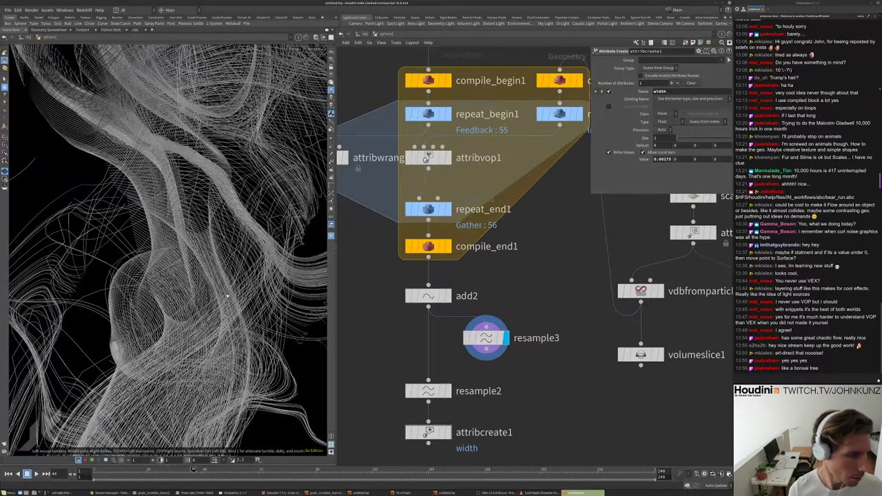
pyautogui.moveTo(469, 345); pyautogui.dragTo(470, 308, button='middle')
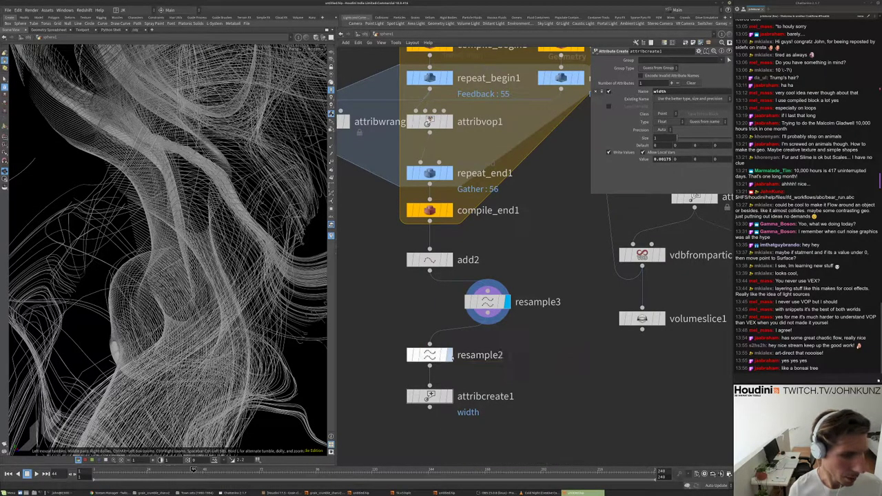
pyautogui.click(448, 355)
pyautogui.click(448, 396)
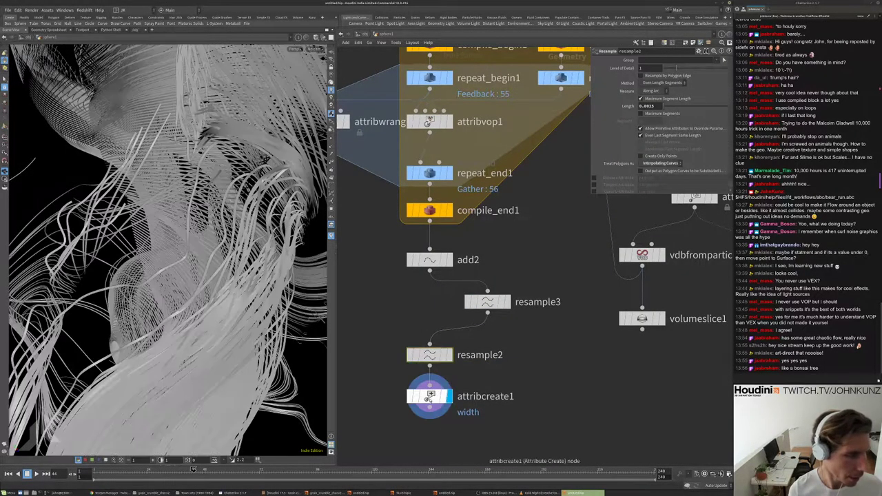
pyautogui.moveTo(173, 280); pyautogui.dragTo(205, 186)
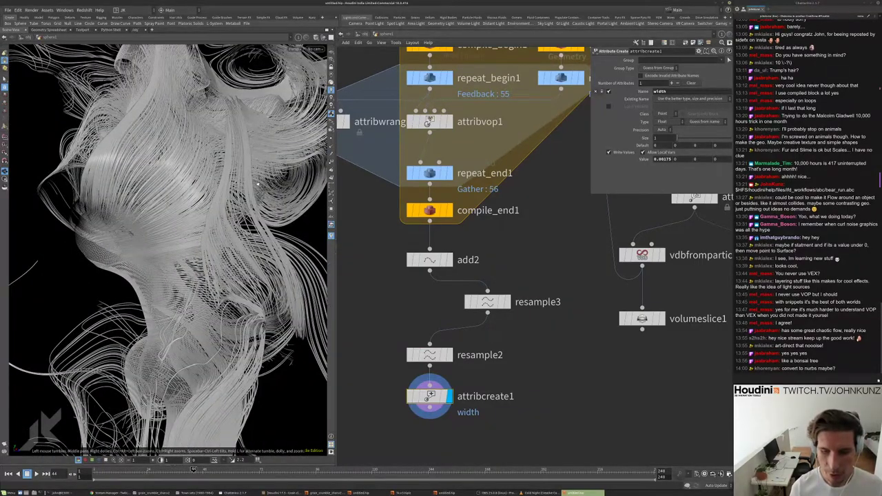
pyautogui.moveTo(261, 178); pyautogui.dragTo(138, 262)
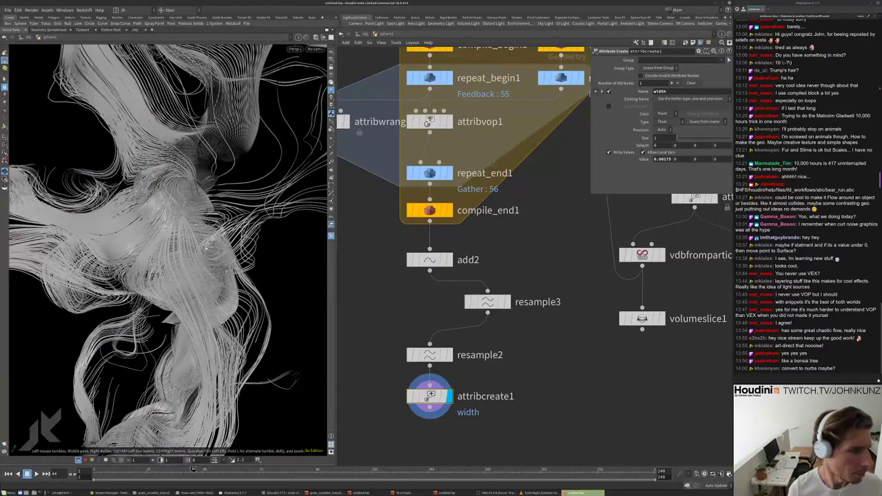
pyautogui.moveTo(169, 319); pyautogui.dragTo(143, 352)
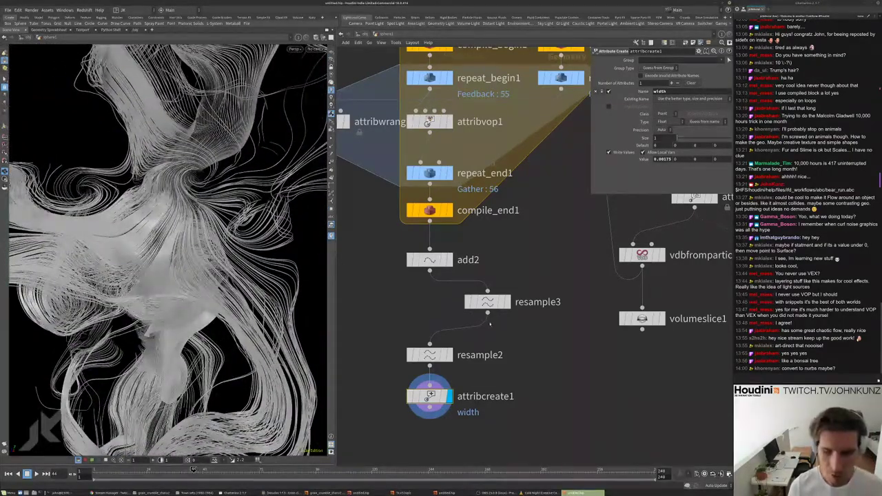
pyautogui.moveTo(507, 348); pyautogui.dragTo(519, 303, button='middle')
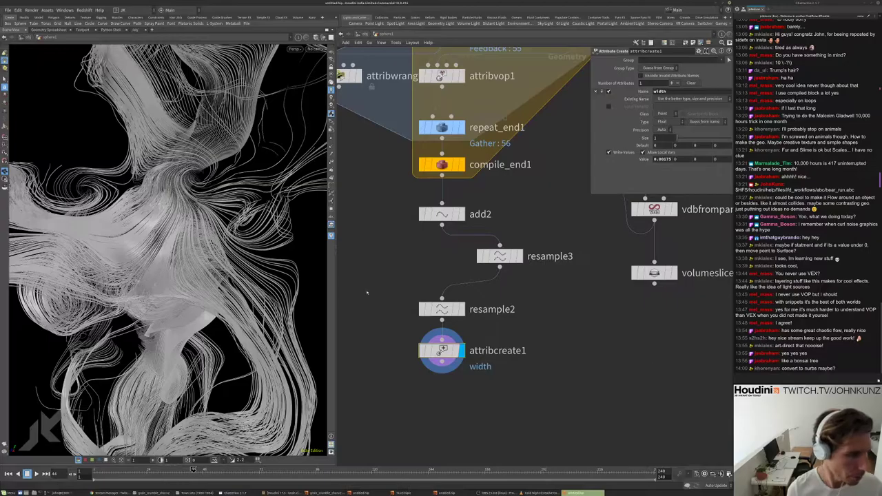
pyautogui.moveTo(248, 209); pyautogui.dragTo(124, 120)
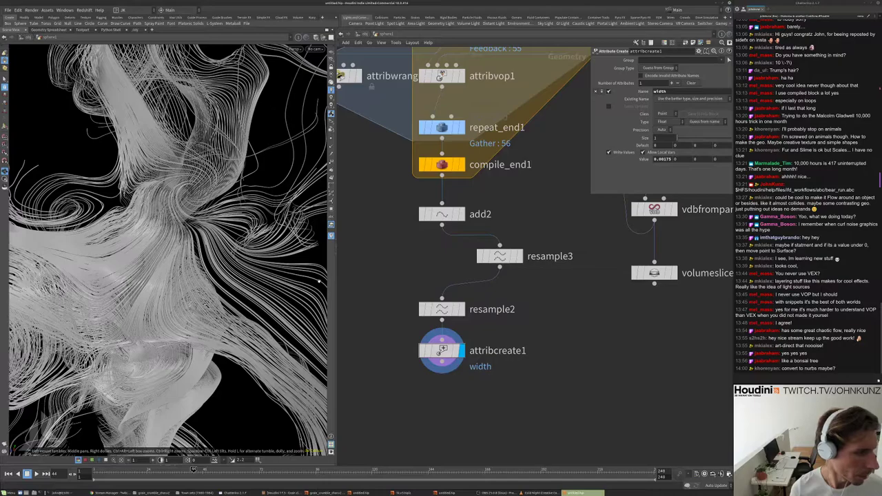
pyautogui.scroll(-3, 429, 309)
# - Line resample3 up under add2 and bypass both resample nodes
pyautogui.moveTo(430, 290); pyautogui.dragTo(428, 309, button='middle')
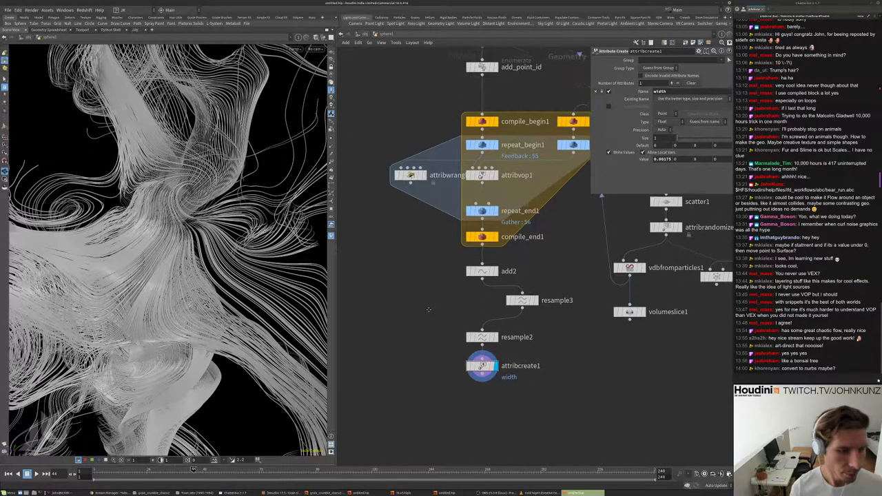
pyautogui.scroll(3, 429, 310)
pyautogui.moveTo(496, 311); pyautogui.dragTo(545, 385)
pyautogui.press('b')
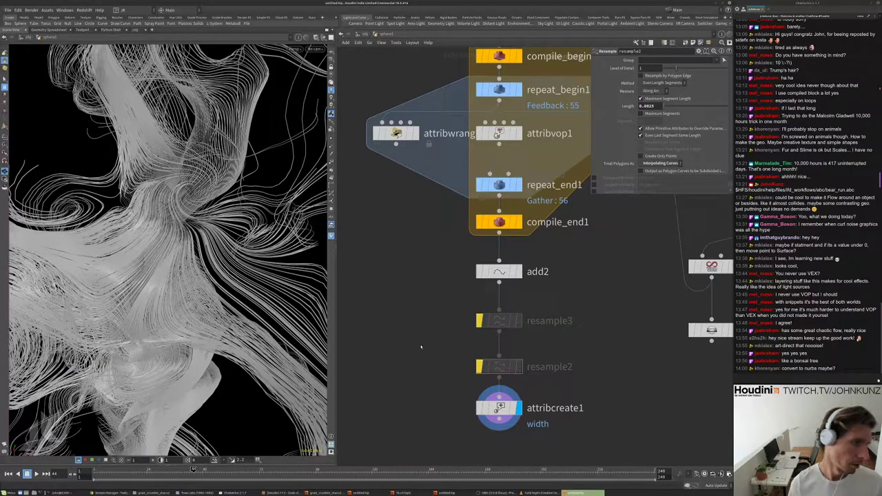
pyautogui.scroll(-3, 421, 346)
pyautogui.scroll(2, 422, 346)
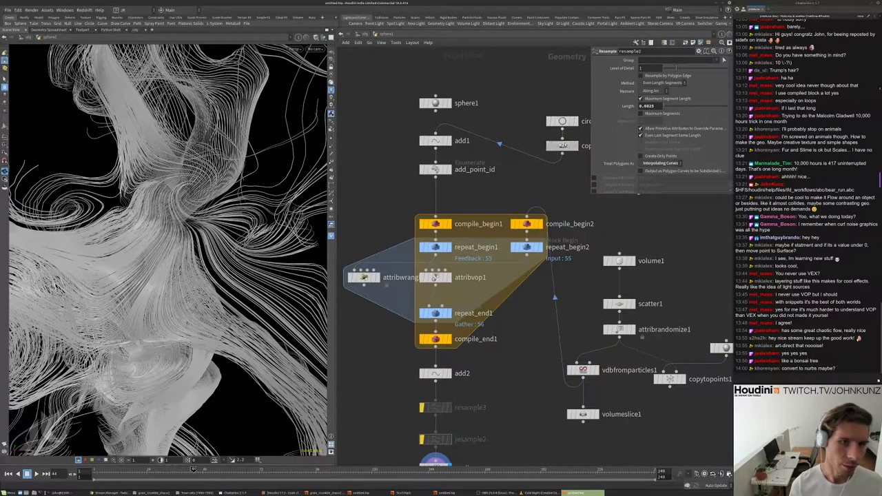
# - Try 755 circle divisions and a 0.00027 width, orbiting to inspect the thinner curves
pyautogui.click(571, 122)
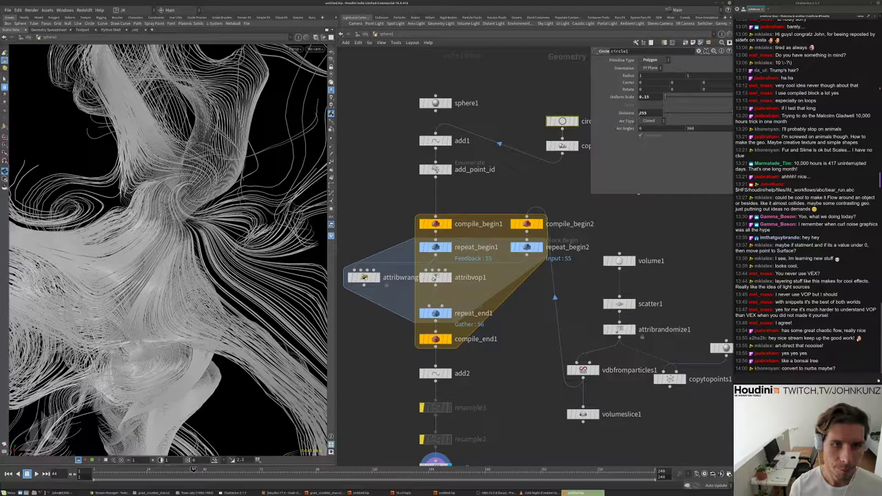
pyautogui.click(651, 113)
pyautogui.write('755')
pyautogui.press('Return')
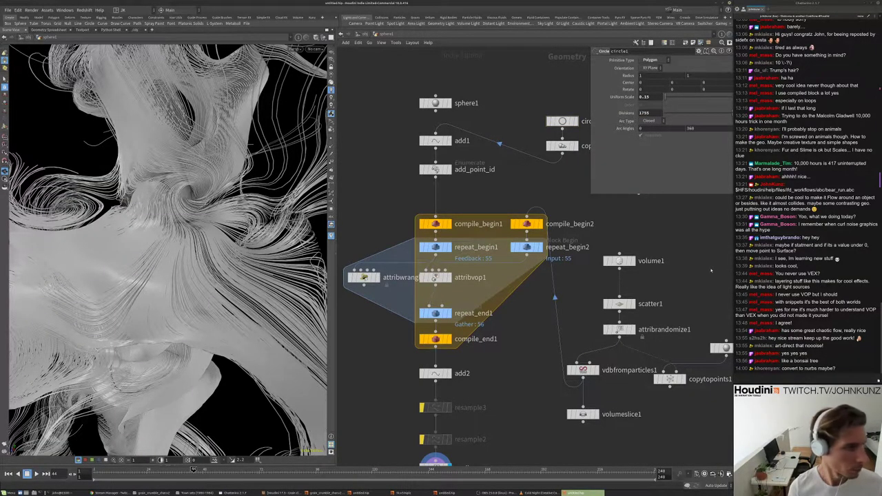
pyautogui.moveTo(435, 463); pyautogui.dragTo(452, 360, button='middle')
pyautogui.click(448, 362)
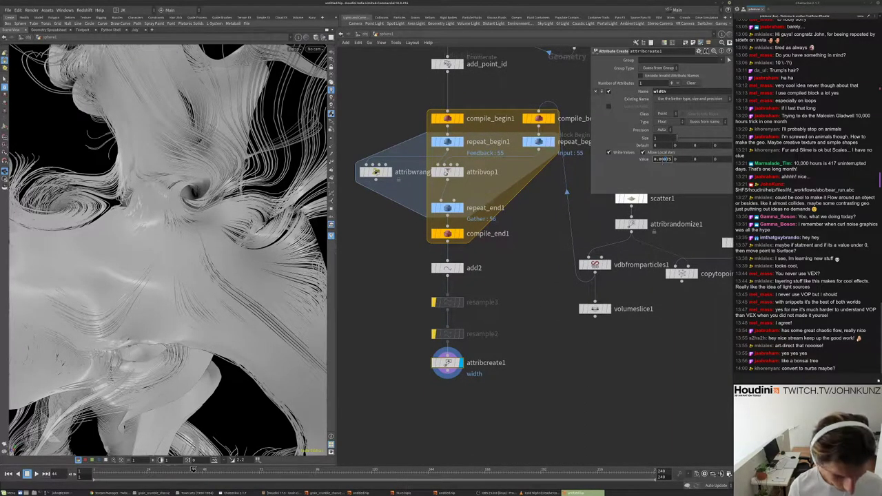
pyautogui.write('0.00027')
pyautogui.press('Return')
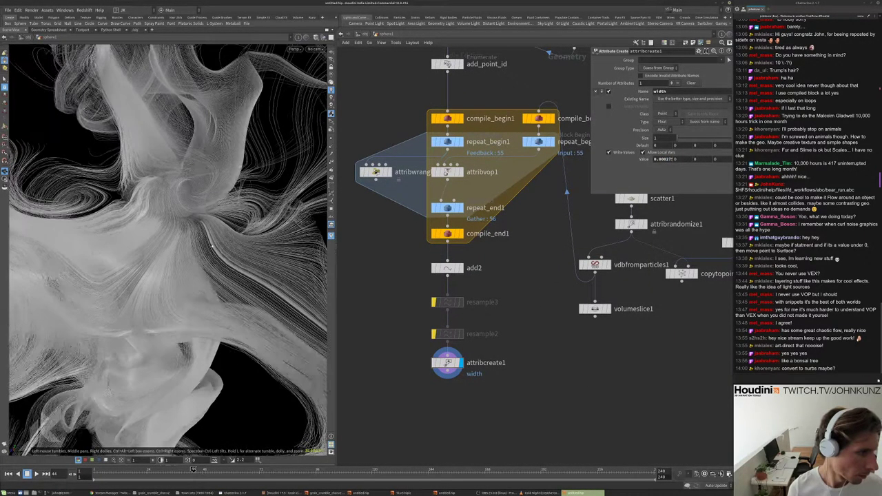
pyautogui.moveTo(212, 245); pyautogui.dragTo(188, 256)
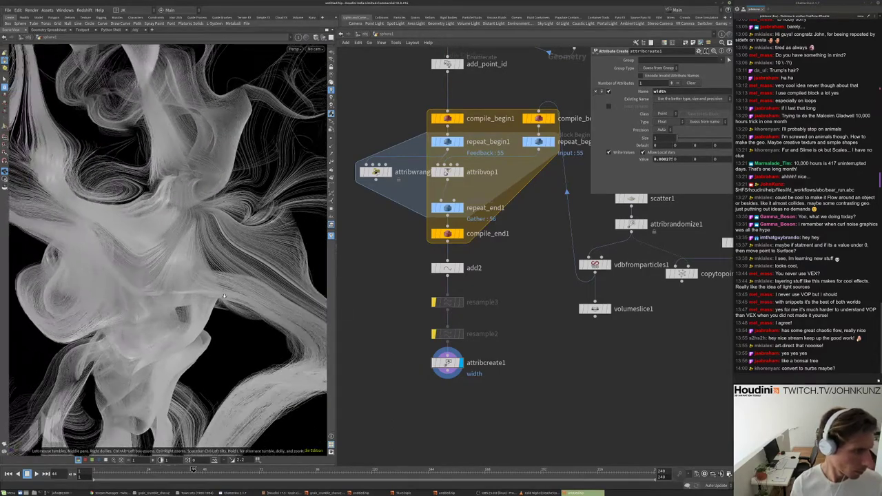
# - Change circle1's Divisions to 125
pyautogui.moveTo(581, 57); pyautogui.dragTo(562, 146, button='middle')
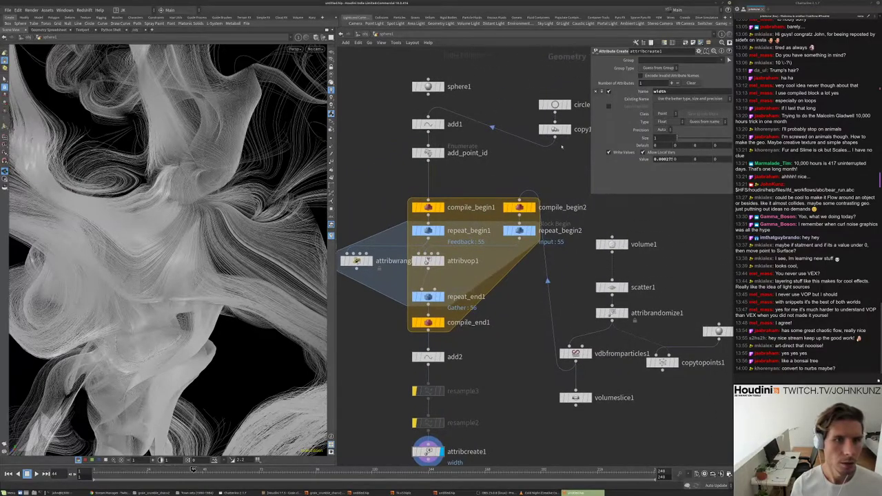
pyautogui.click(556, 128)
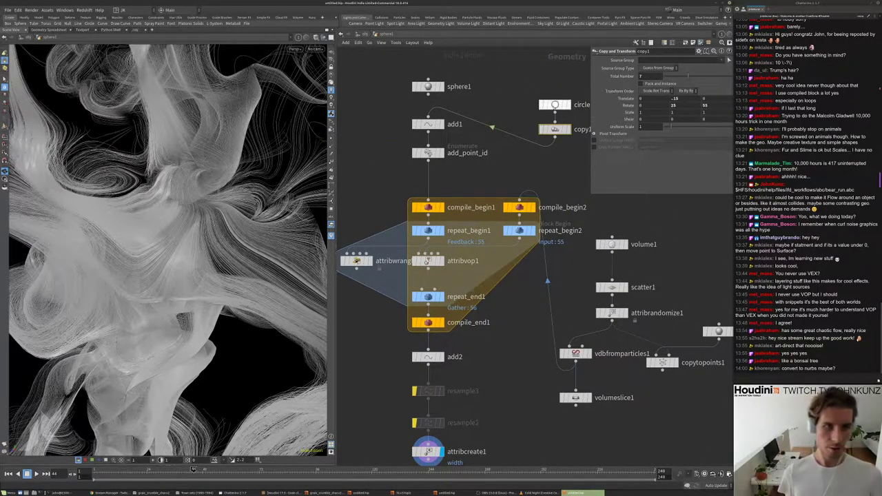
pyautogui.click(555, 105)
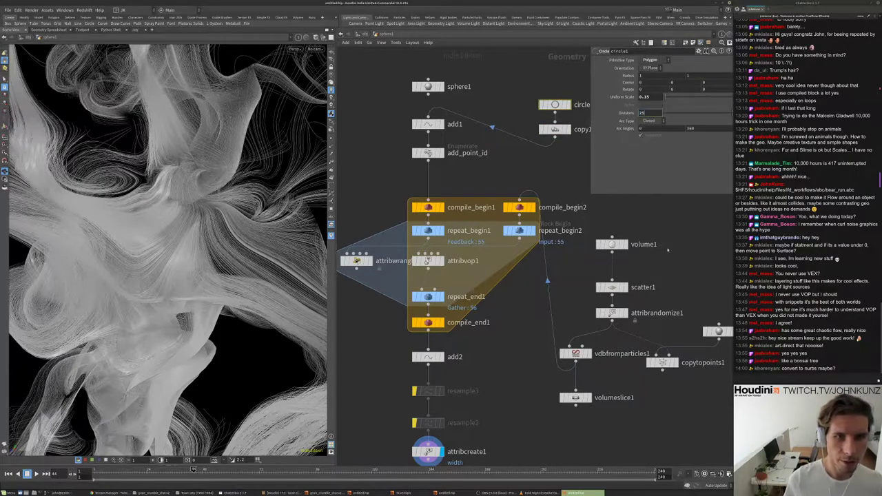
pyautogui.press('Return')
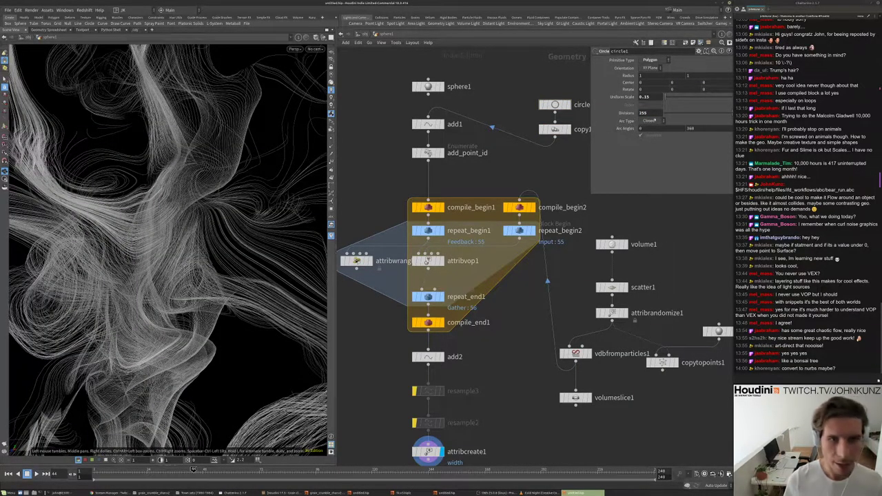
pyautogui.write('5')
pyautogui.press('Return')
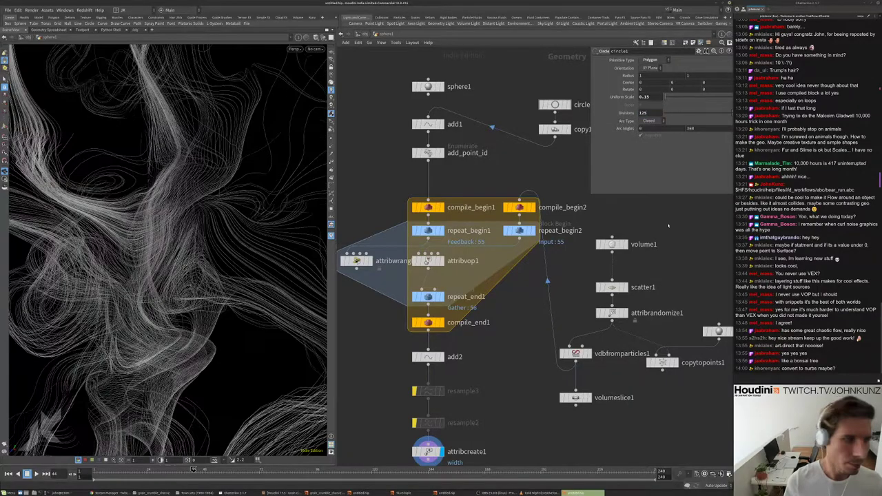
# - Set attribcreate1's width to 0.005 and box-select both resample nodes
pyautogui.moveTo(561, 260); pyautogui.dragTo(568, 198, button='middle')
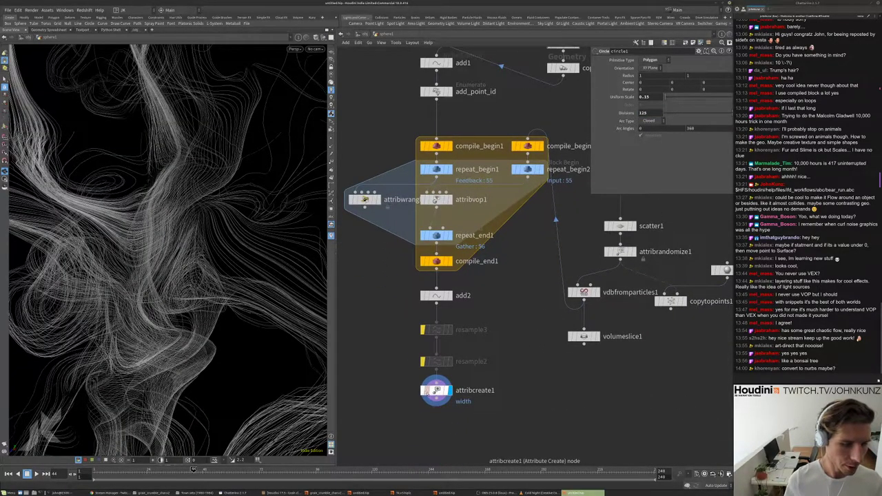
pyautogui.click(427, 391)
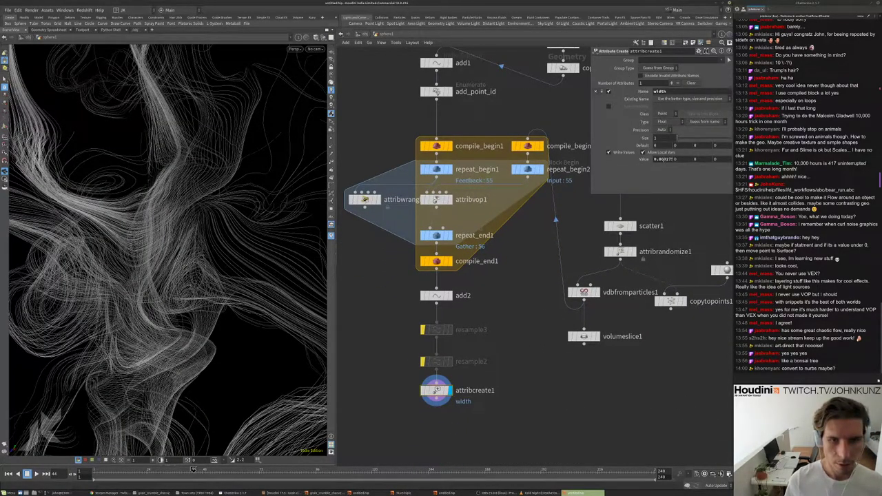
pyautogui.write('0.005')
pyautogui.press('Return')
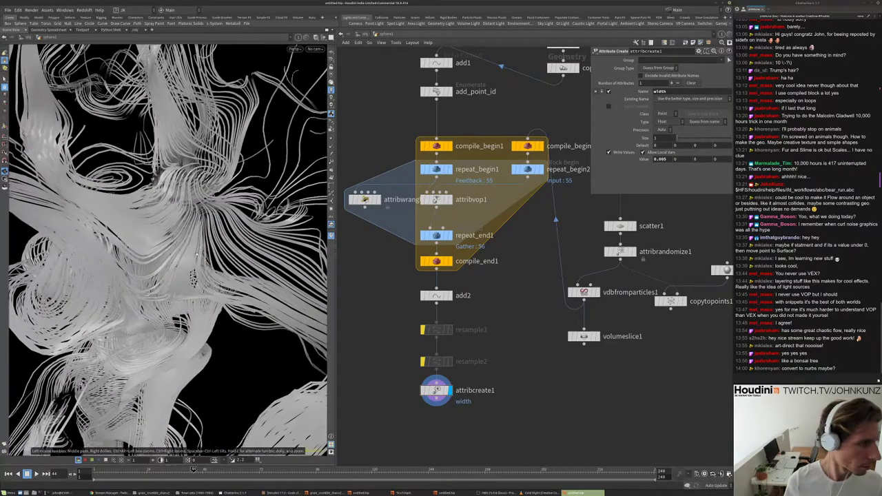
pyautogui.moveTo(501, 370); pyautogui.dragTo(427, 330)
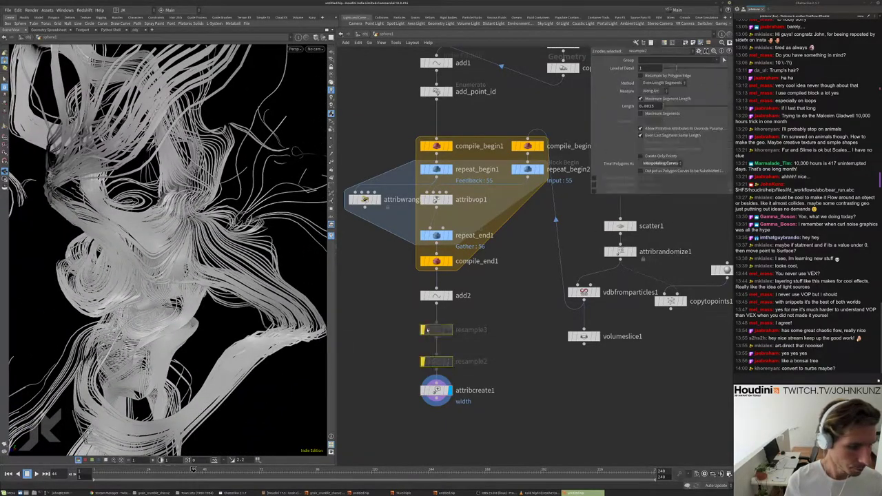
# - Re-enable both resample nodes and set resample3's Length to 0.05
pyautogui.click(428, 330)
pyautogui.scroll(5, 210, 224)
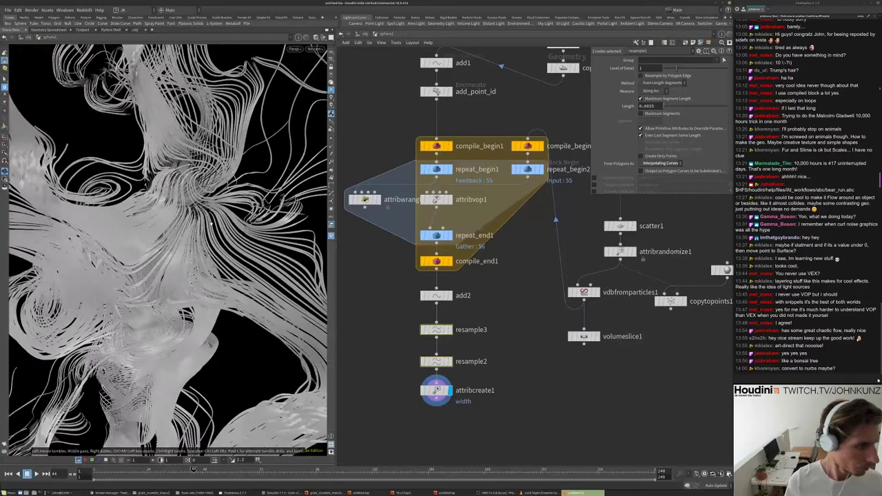
pyautogui.click(436, 330)
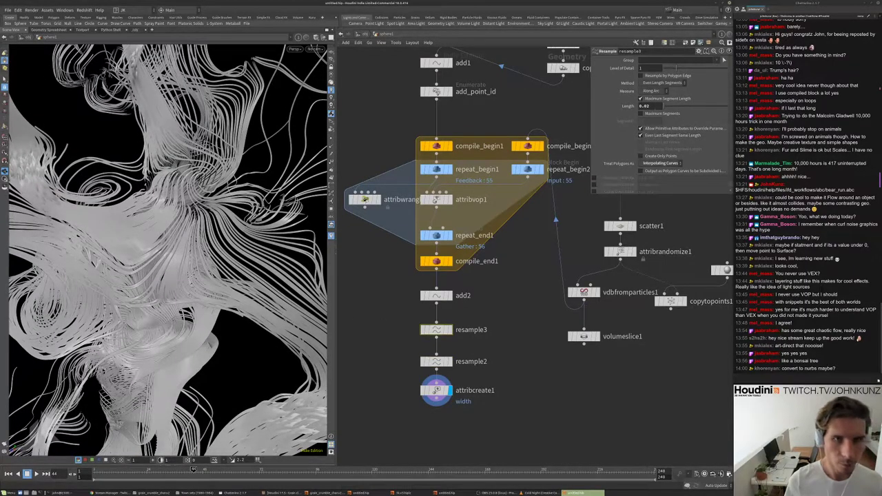
pyautogui.write('0.05')
pyautogui.press('Return')
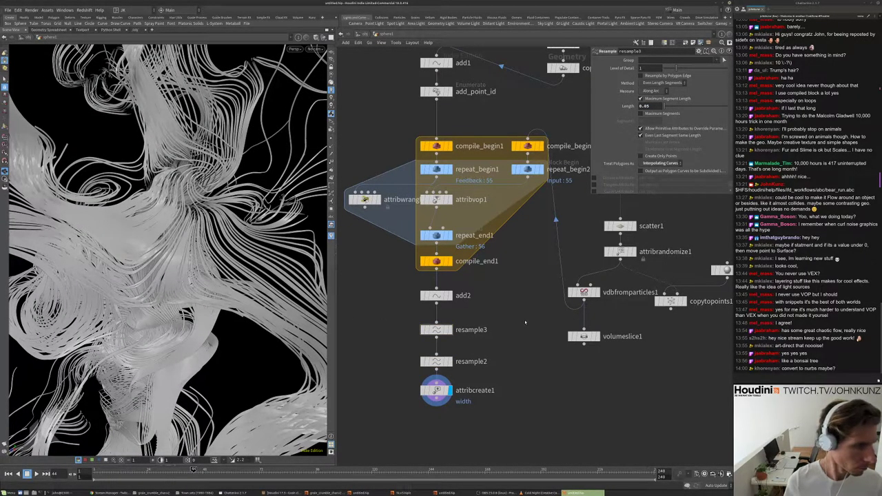
# - Insert a new attribblur1 node into the chain above attribcreate1
pyautogui.moveTo(522, 326); pyautogui.dragTo(530, 297, button='middle')
pyautogui.moveTo(523, 373); pyautogui.dragTo(534, 338, button='middle')
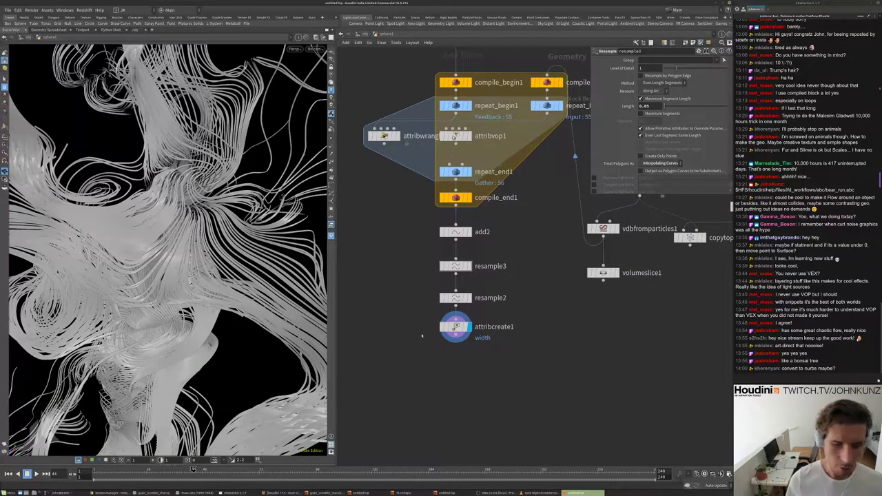
pyautogui.moveTo(454, 327); pyautogui.dragTo(453, 344)
pyautogui.press('Tab')
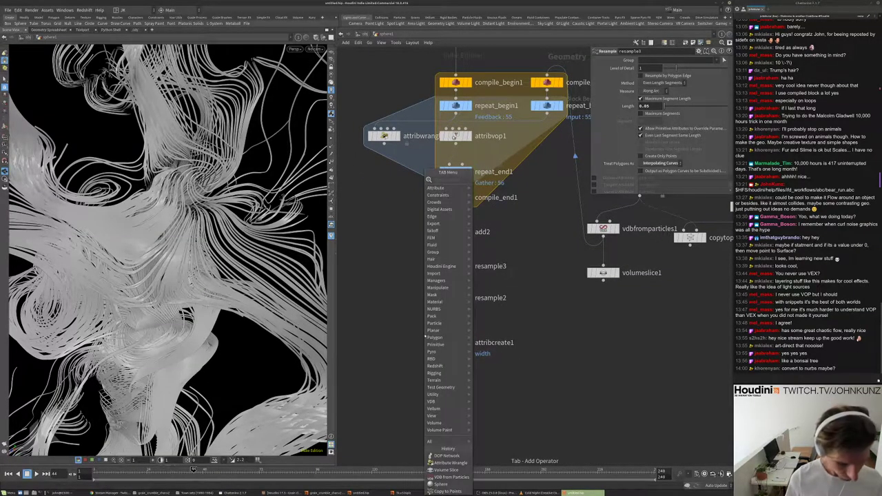
pyautogui.write('attribblur')
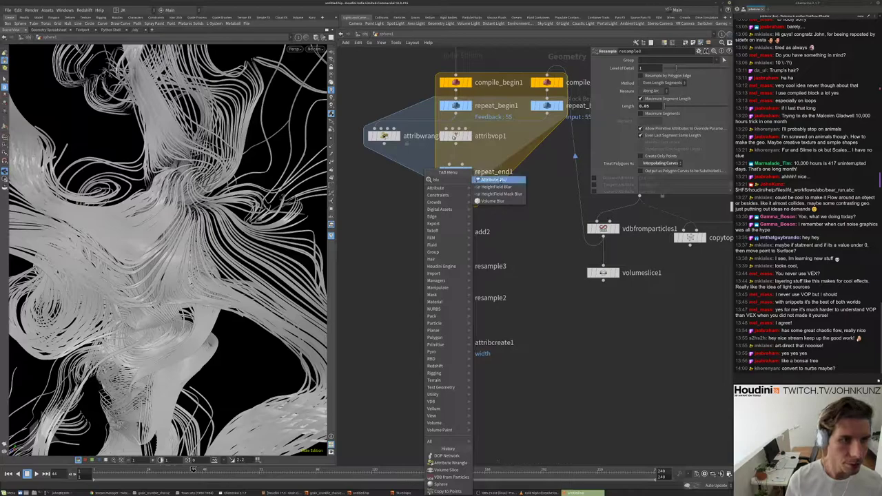
pyautogui.press('Return')
pyautogui.click(527, 238)
pyautogui.moveTo(527, 240); pyautogui.dragTo(496, 289)
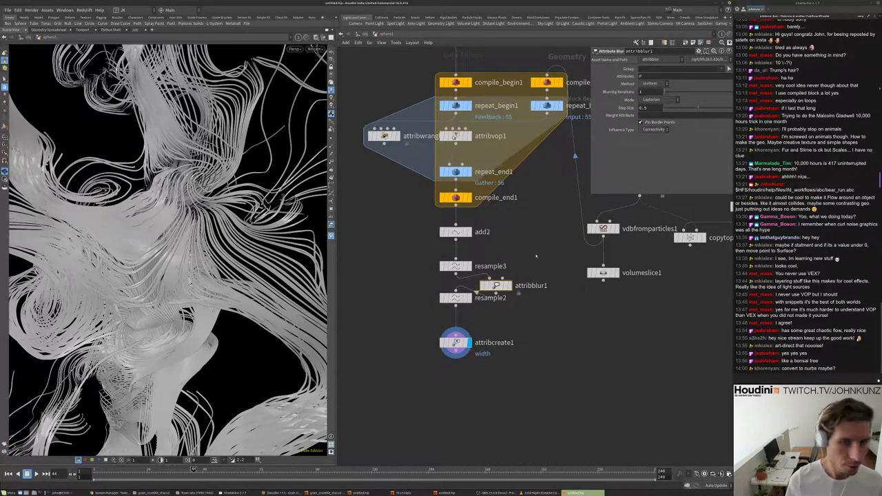
# - Untick Pin Border Points and raise attribblur1's Iterations to 35
pyautogui.click(657, 122)
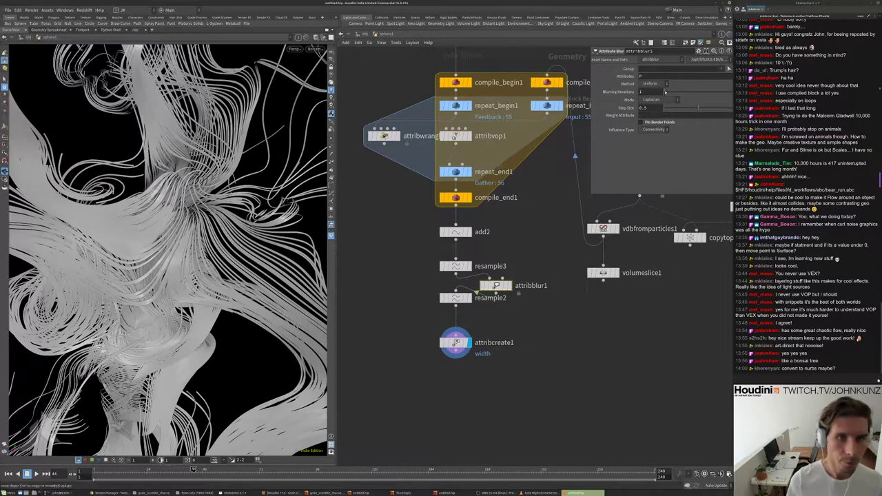
pyautogui.moveTo(663, 92); pyautogui.dragTo(670, 92)
pyautogui.moveTo(679, 93); pyautogui.dragTo(681, 93)
pyautogui.moveTo(520, 292); pyautogui.dragTo(479, 326)
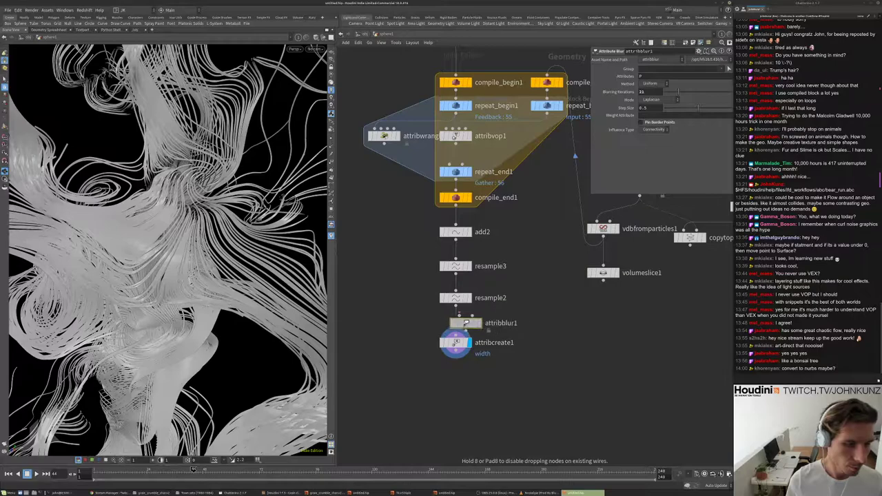
pyautogui.moveTo(681, 93); pyautogui.dragTo(692, 92)
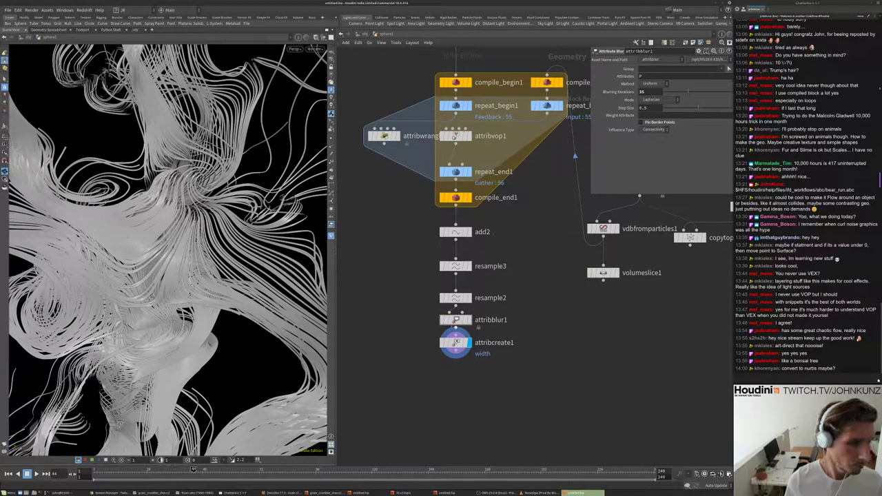
# - Toggle attribblur1 repeatedly to compare the smoothing, then orbit the strands
pyautogui.click(443, 320)
pyautogui.click(443, 320)
pyautogui.click(443, 320)
pyautogui.click(443, 319)
pyautogui.click(442, 320)
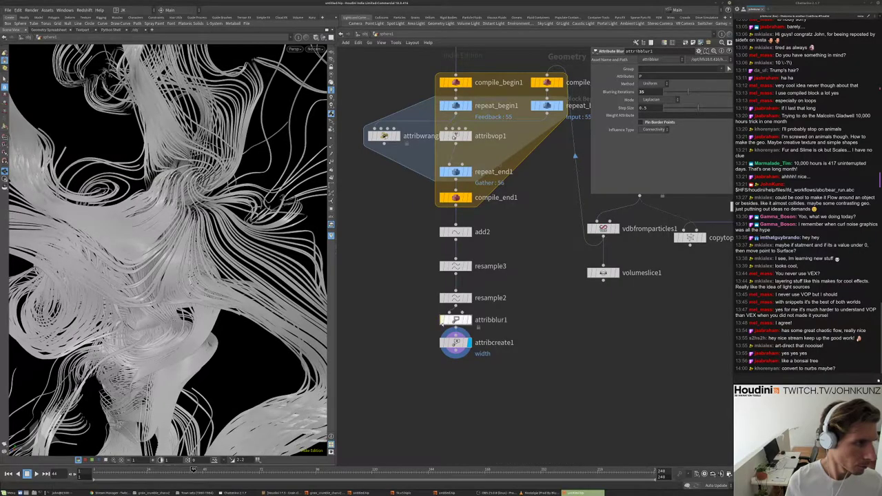
pyautogui.click(443, 320)
pyautogui.scroll(-5, 271, 207)
pyautogui.scroll(6, 271, 207)
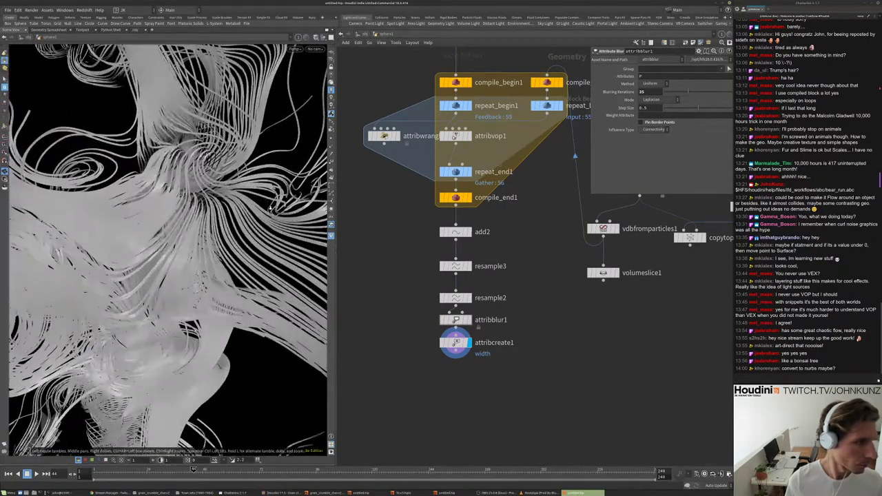
pyautogui.moveTo(271, 207); pyautogui.dragTo(99, 369)
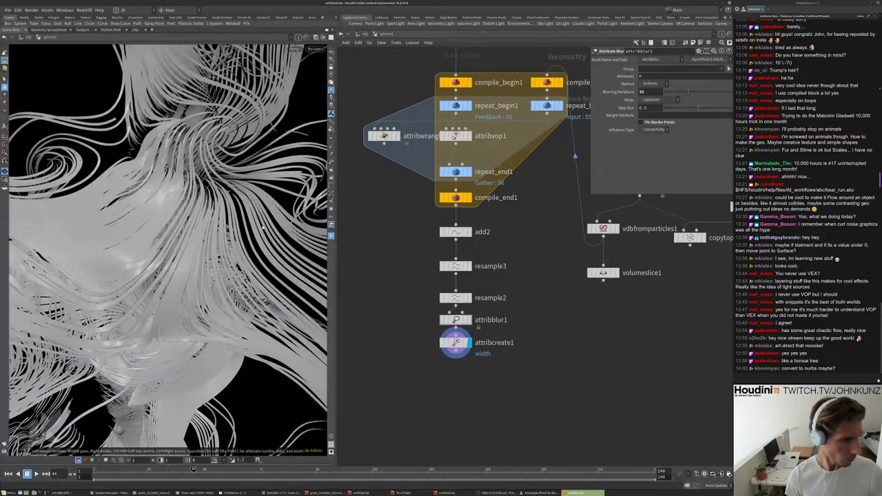
pyautogui.moveTo(99, 369); pyautogui.dragTo(286, 210)
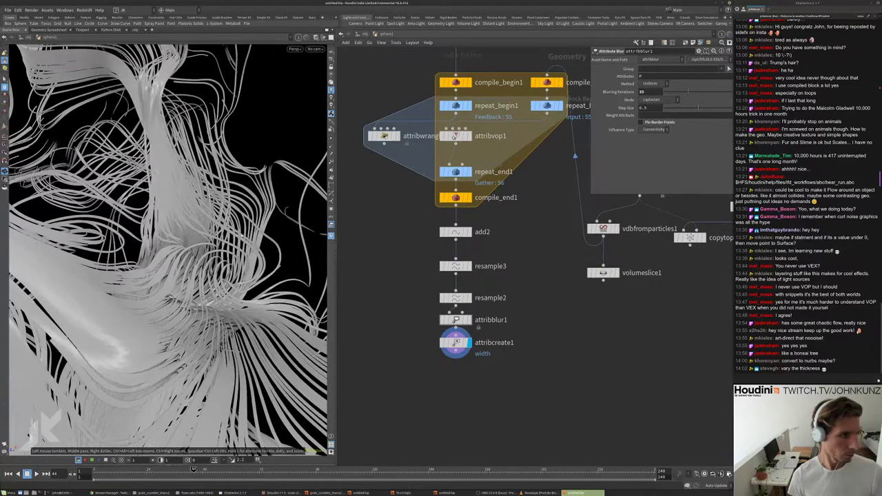
pyautogui.moveTo(241, 236); pyautogui.dragTo(238, 239)
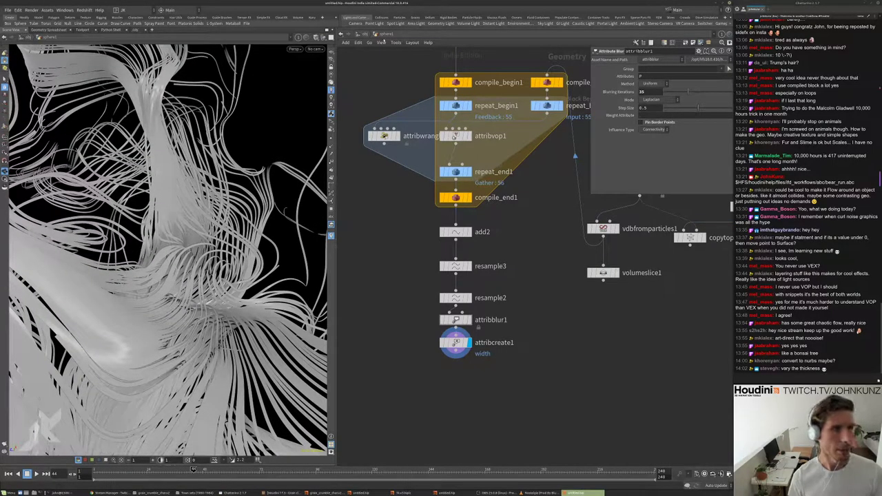
# - At object level, set cam1's Aperture to 36 and Focal Length to 35
pyautogui.click(356, 33)
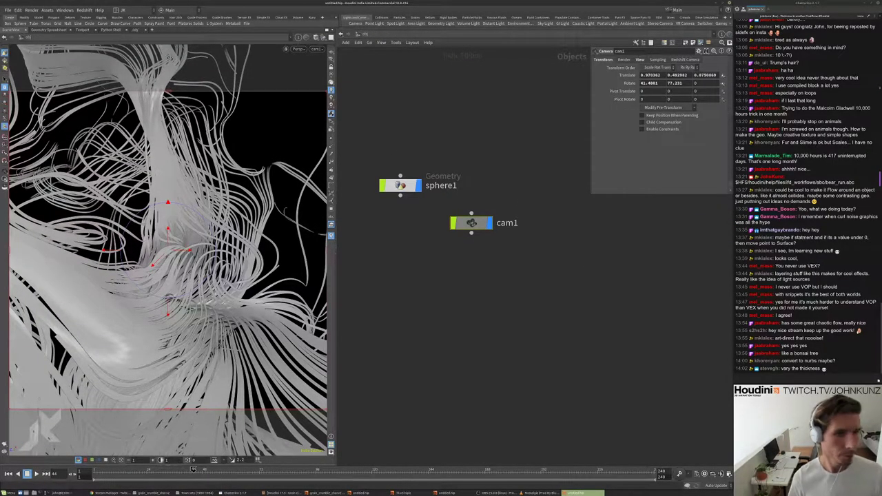
pyautogui.click(640, 60)
pyautogui.doubleClick(651, 115)
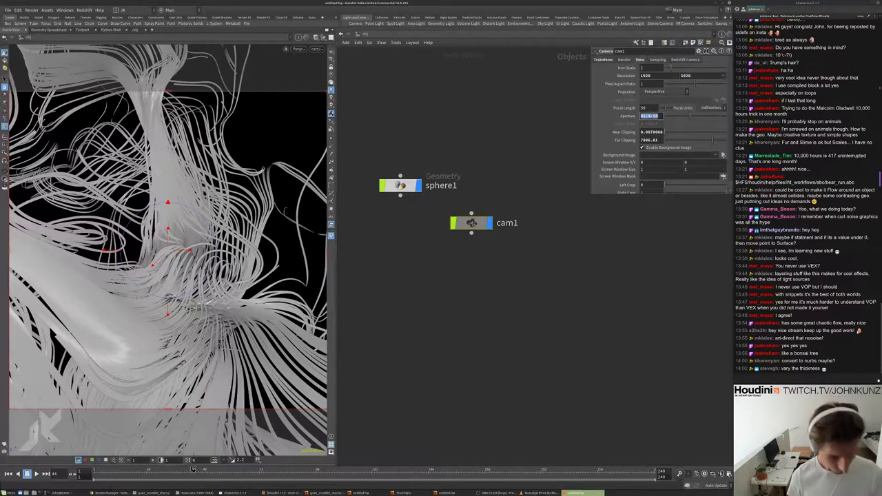
pyautogui.write('36')
pyautogui.press('Return')
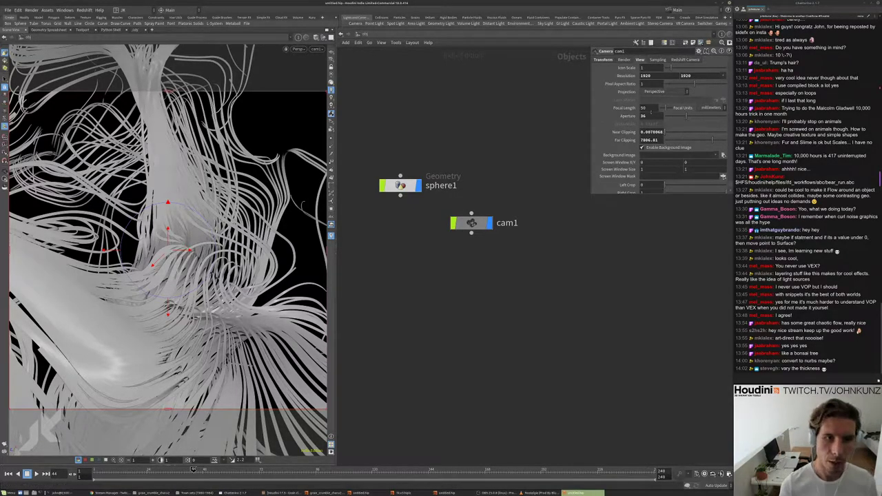
pyautogui.doubleClick(648, 108)
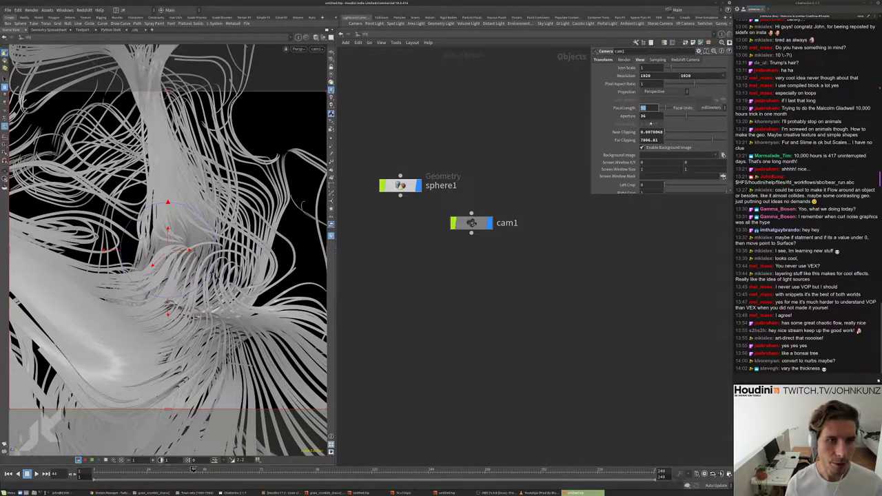
pyautogui.write('45')
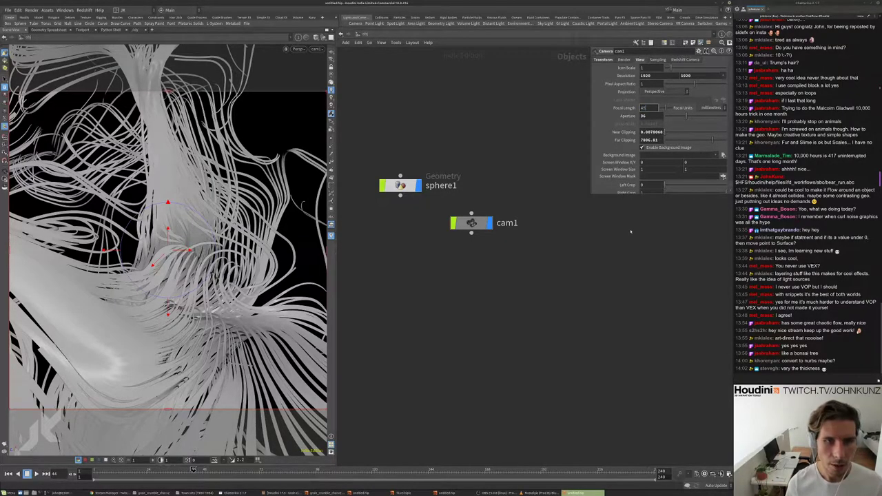
pyautogui.press('Return')
pyautogui.write('35')
pyautogui.press('Return')
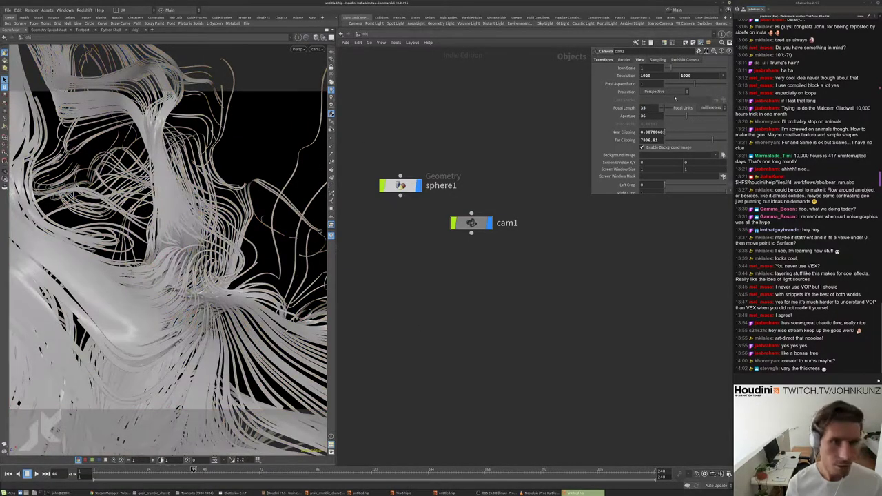
# - Lay sphere1 and cam1 out in a column, testing an aperture of 1 and scrubbing focal length
pyautogui.doubleClick(644, 107)
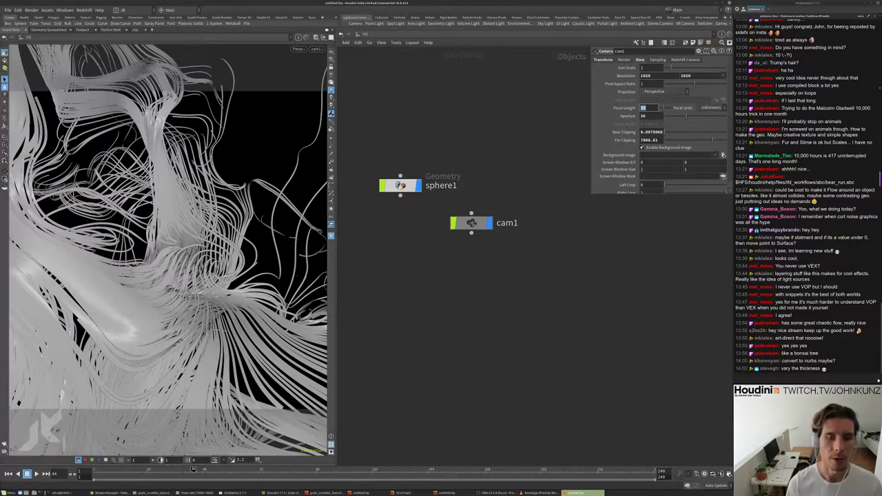
pyautogui.press('h')
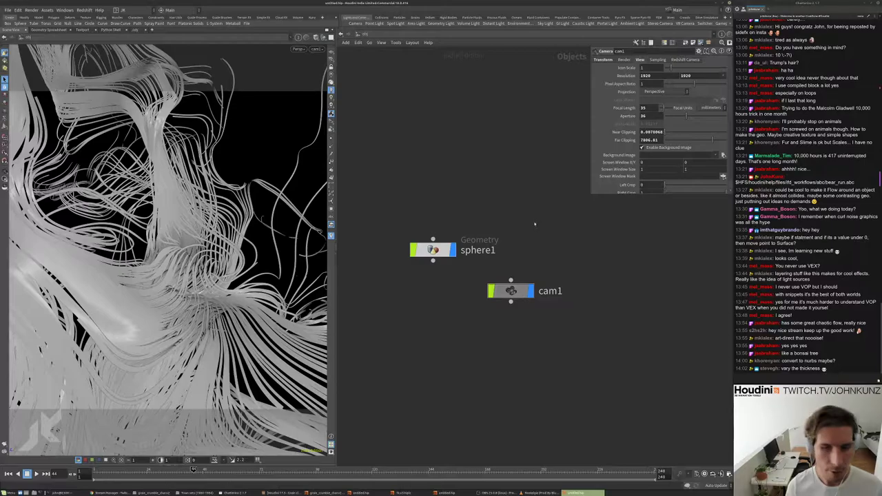
pyautogui.press('l')
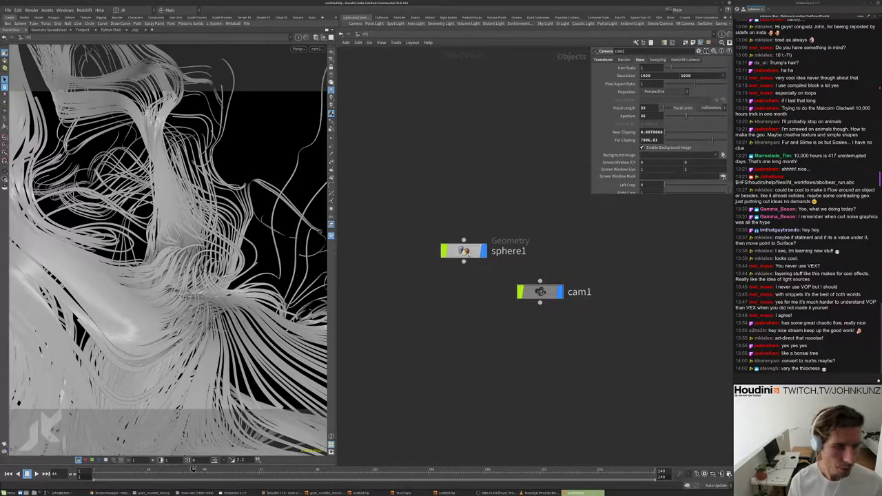
pyautogui.click(645, 115)
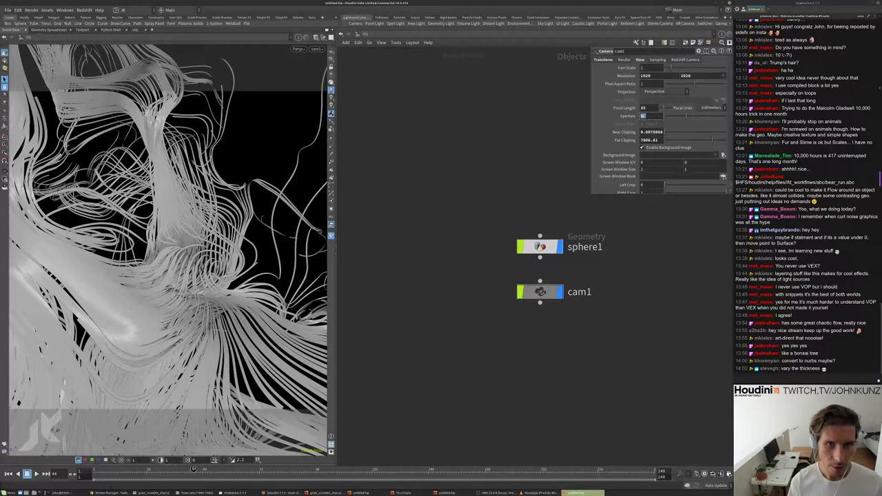
pyautogui.click(645, 107)
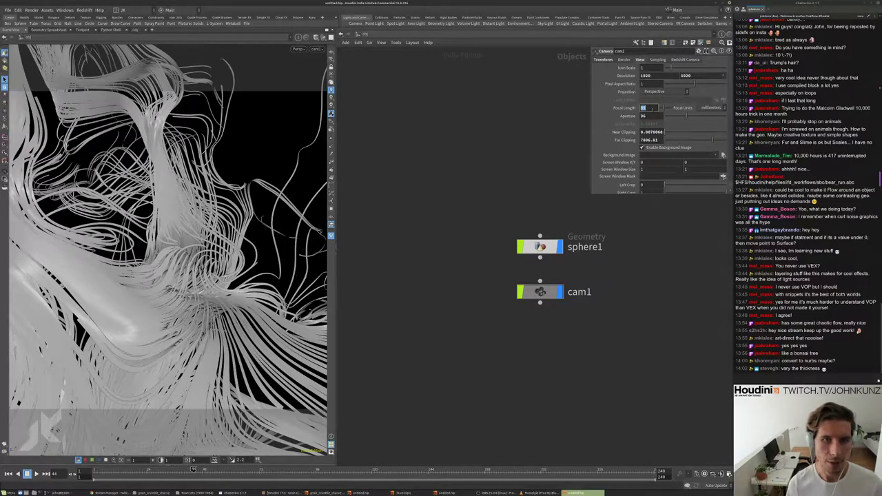
pyautogui.click(645, 116)
pyautogui.write('1')
pyautogui.press('Return')
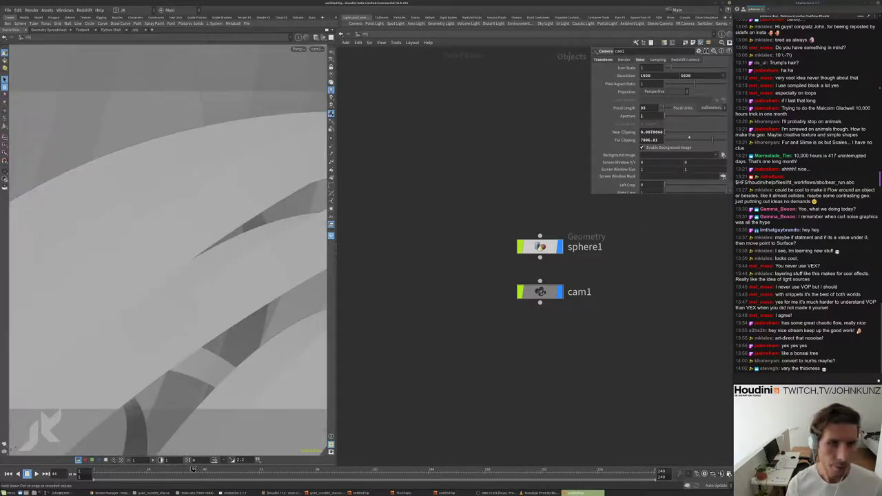
pyautogui.moveTo(666, 109); pyautogui.dragTo(682, 109)
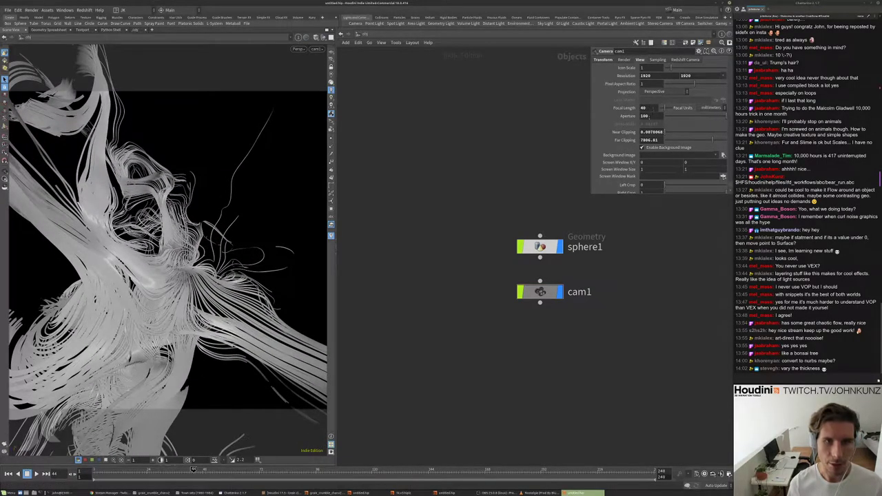
# - Restore cam1's aperture and confirm a 35 Focal Length
pyautogui.doubleClick(645, 116)
pyautogui.write('35')
pyautogui.press('Return')
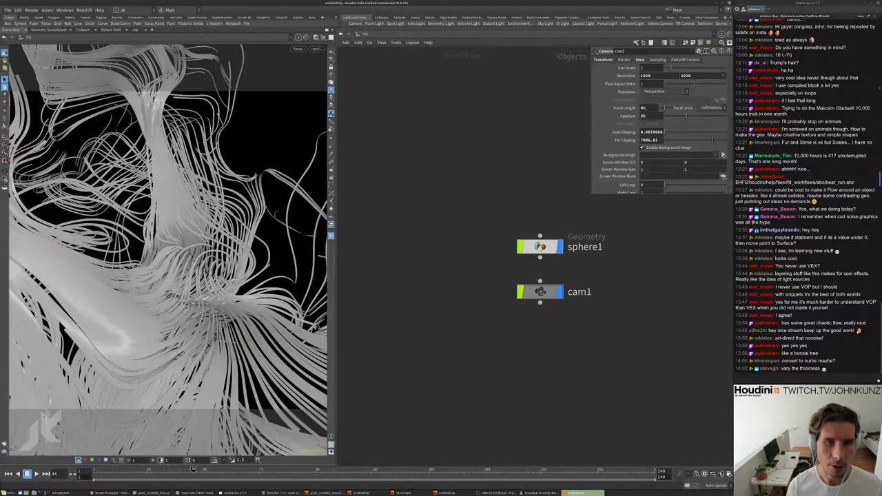
pyautogui.doubleClick(644, 108)
pyautogui.write('35')
pyautogui.press('Return')
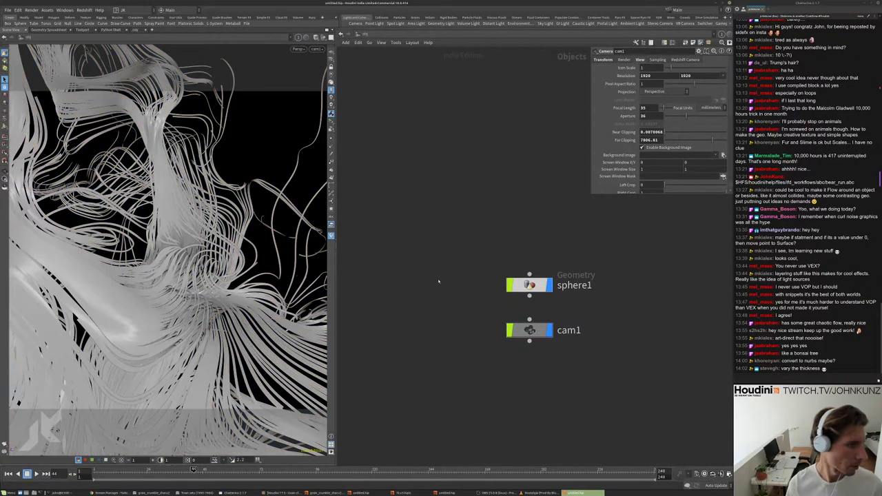
# - Inside sphere1, add an Attribute Randomize node below attribcreate1, undoing a stray Group by Range
pyautogui.click(535, 254)
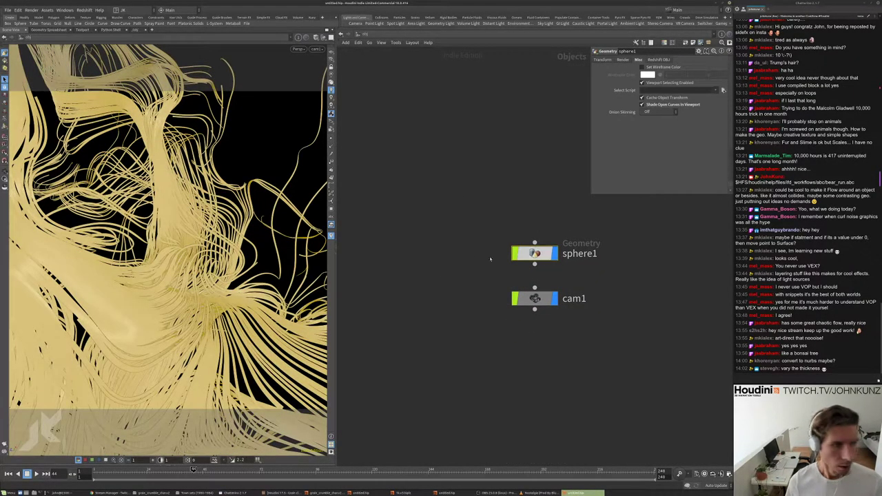
pyautogui.press('i')
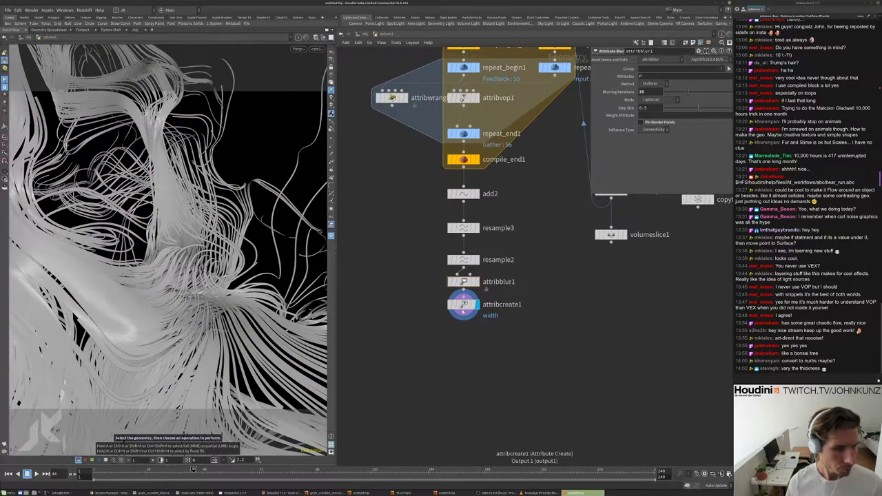
pyautogui.press('Tab')
pyautogui.write('grouprange')
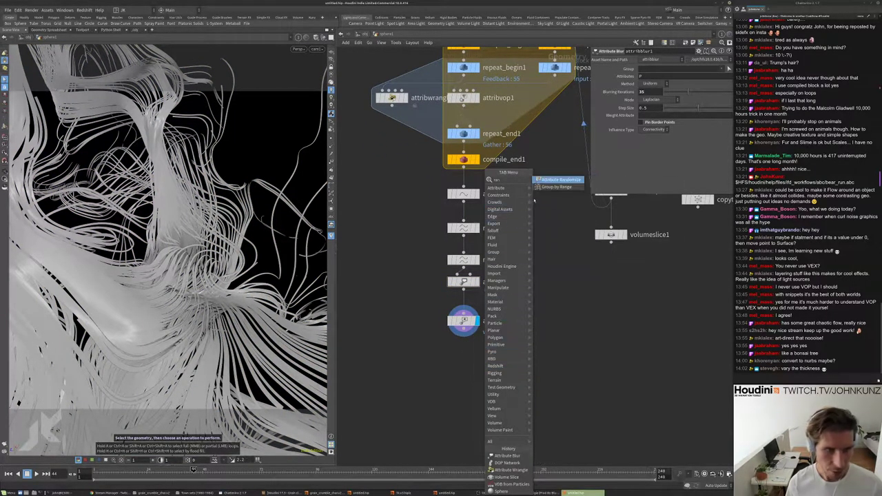
pyautogui.press('Return')
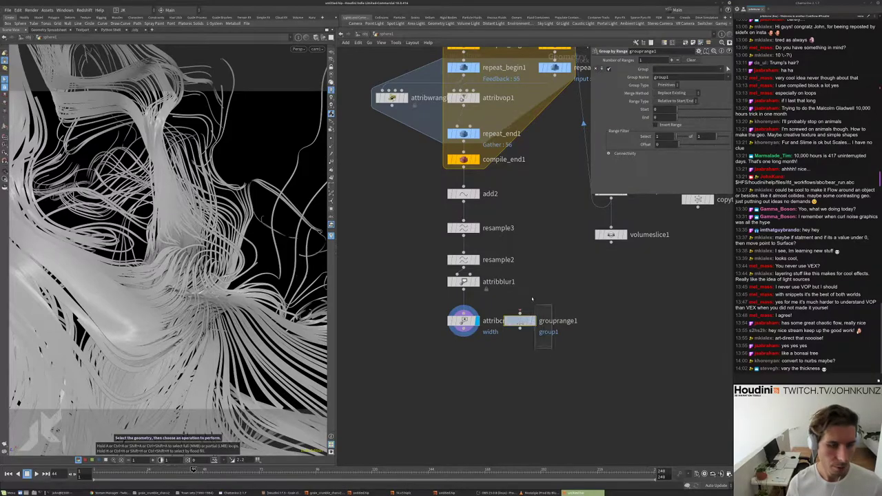
pyautogui.hotkey('ctrl', 'z')
pyautogui.press('Tab')
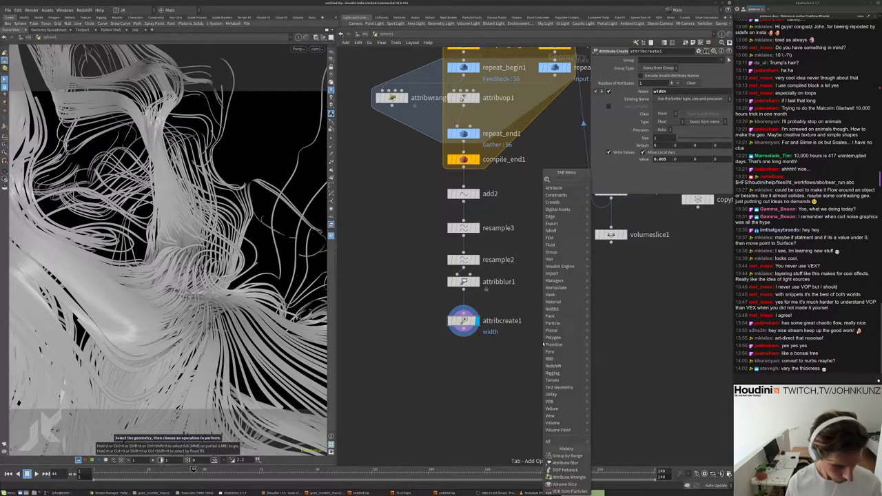
pyautogui.write('rand')
pyautogui.press('Return')
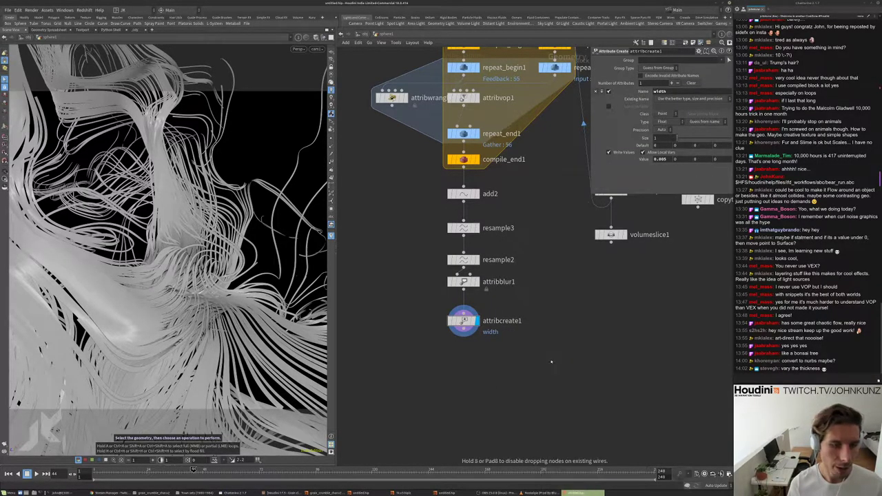
pyautogui.click(551, 360)
# - Make attribrandomize2 multiply width, wire it under attribcreate1, and set its display flag
pyautogui.click(652, 92)
pyautogui.write('width')
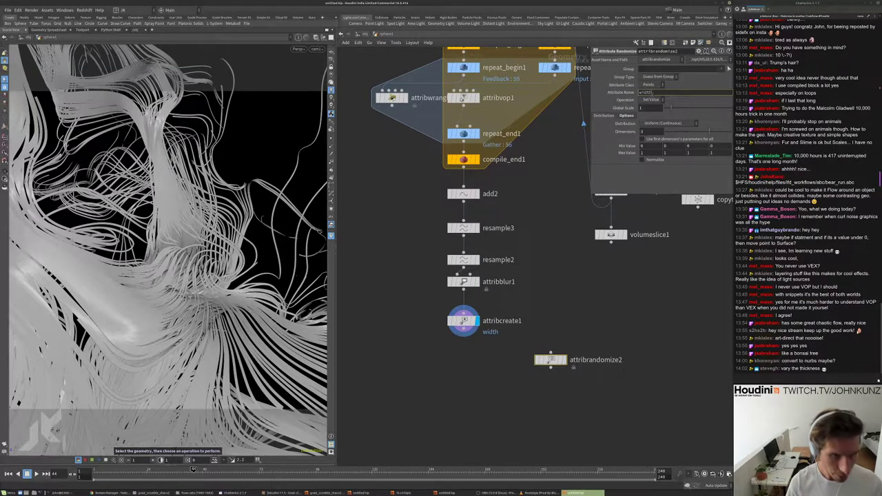
pyautogui.press('Return')
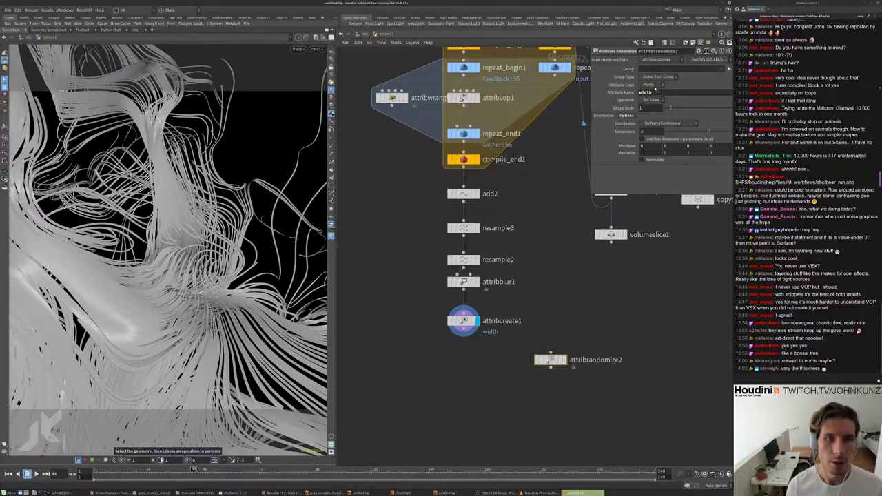
pyautogui.click(652, 100)
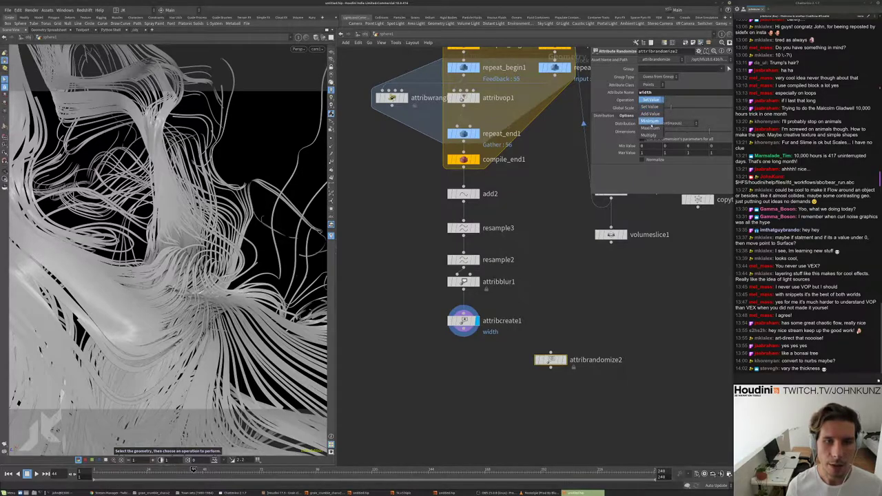
pyautogui.click(650, 135)
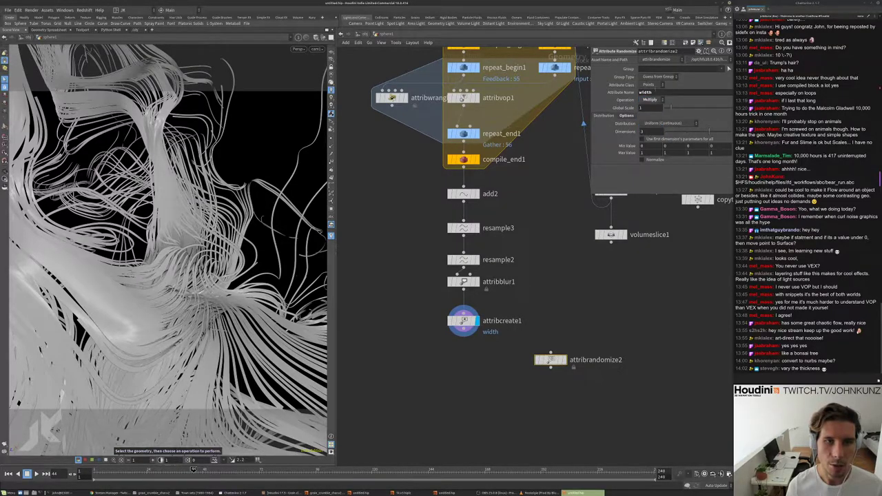
pyautogui.click(564, 360)
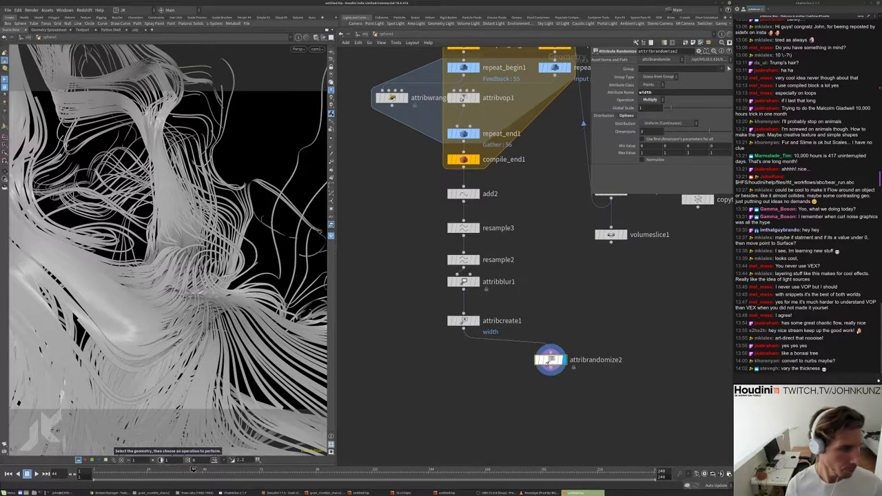
pyautogui.moveTo(551, 360); pyautogui.dragTo(464, 350)
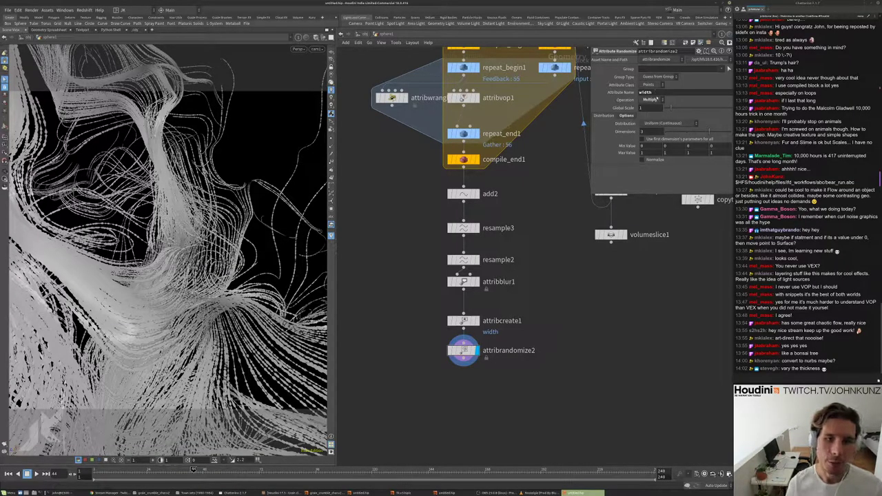
pyautogui.scroll(-3, 572, 170)
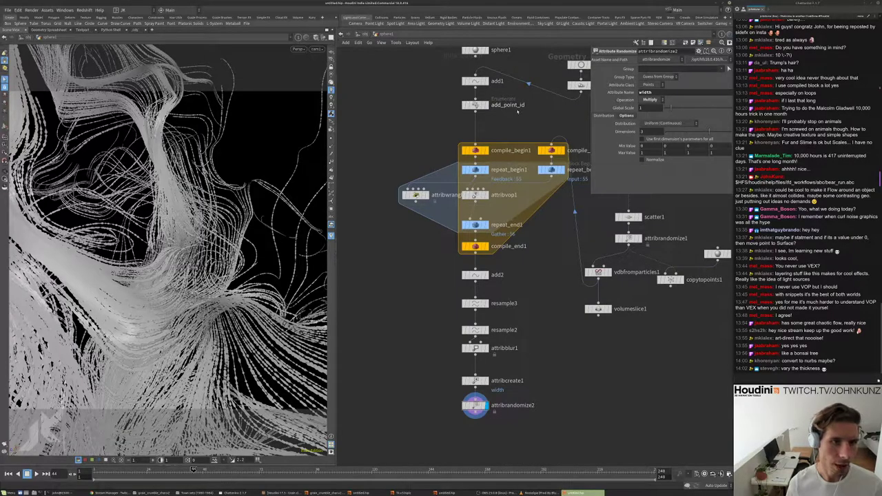
# - Check add2's id attribute name, then select attribrandomize2
pyautogui.scroll(2, 516, 329)
pyautogui.moveTo(516, 329); pyautogui.dragTo(521, 279, button='middle')
pyautogui.click(472, 214)
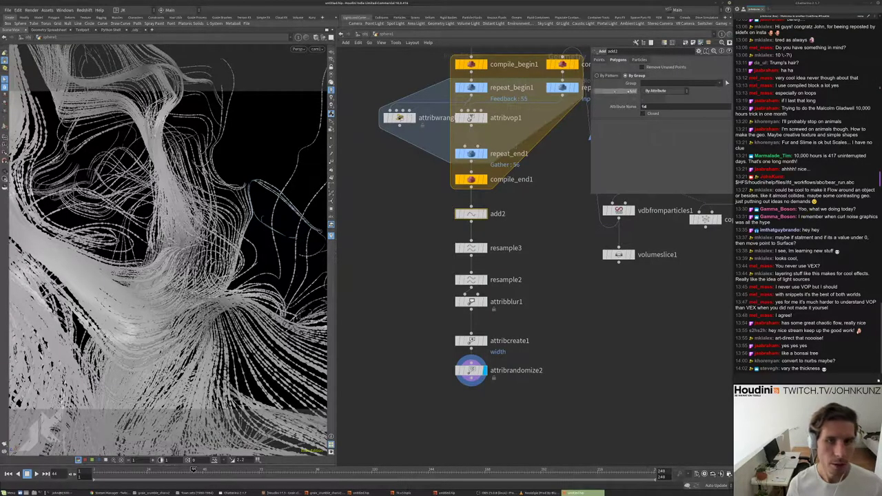
pyautogui.doubleClick(644, 107)
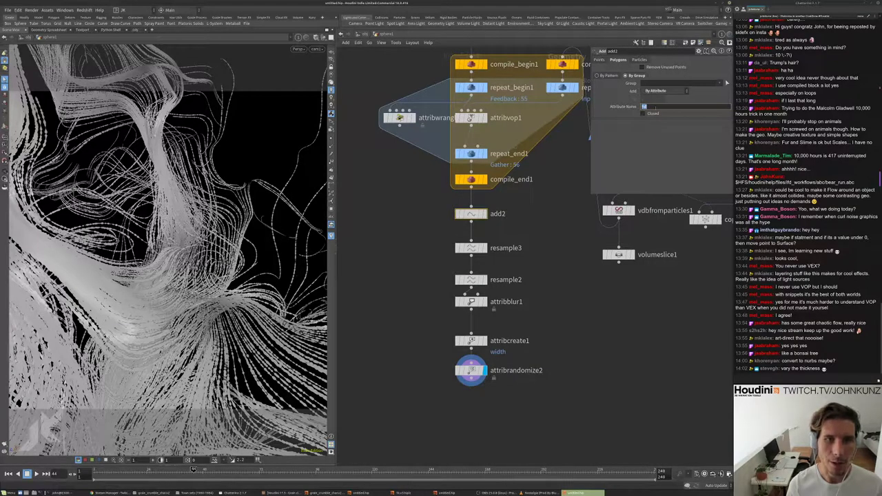
pyautogui.click(472, 371)
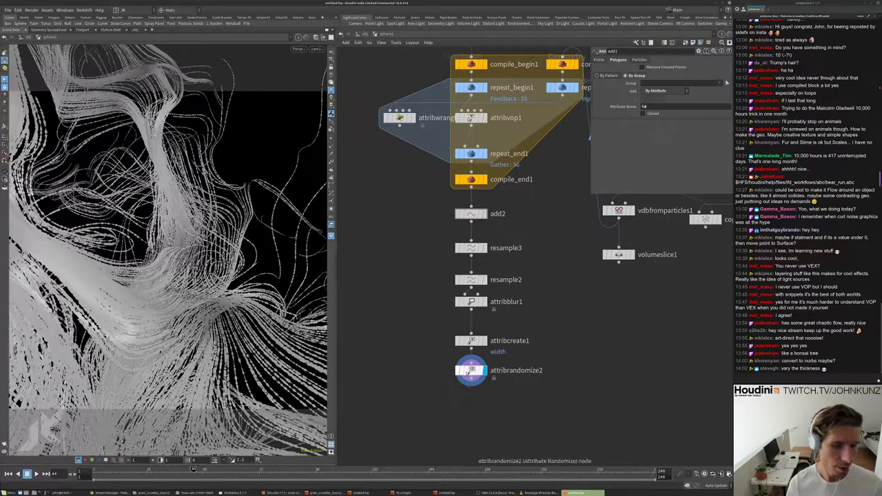
# - Set attribrandomize2's Dimensions to 1 and change its seed to reshuffle strand widths
pyautogui.click(624, 116)
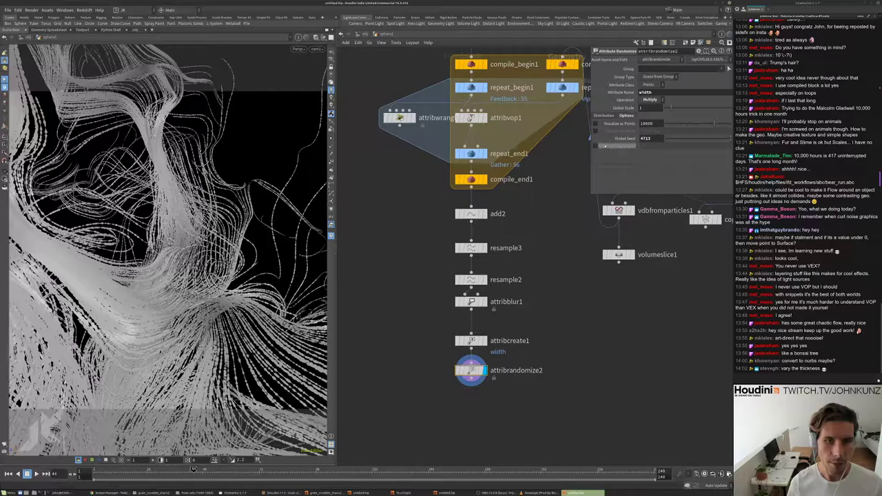
pyautogui.moveTo(521, 279); pyautogui.dragTo(526, 246, button='middle')
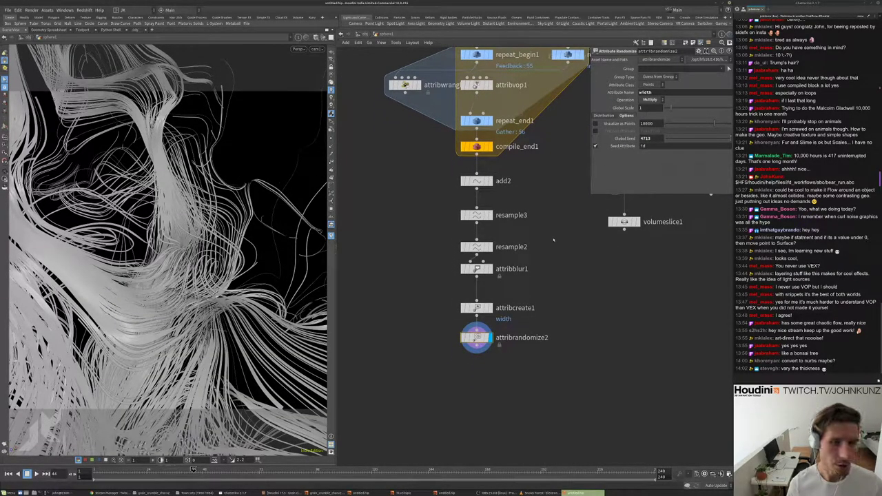
pyautogui.click(604, 115)
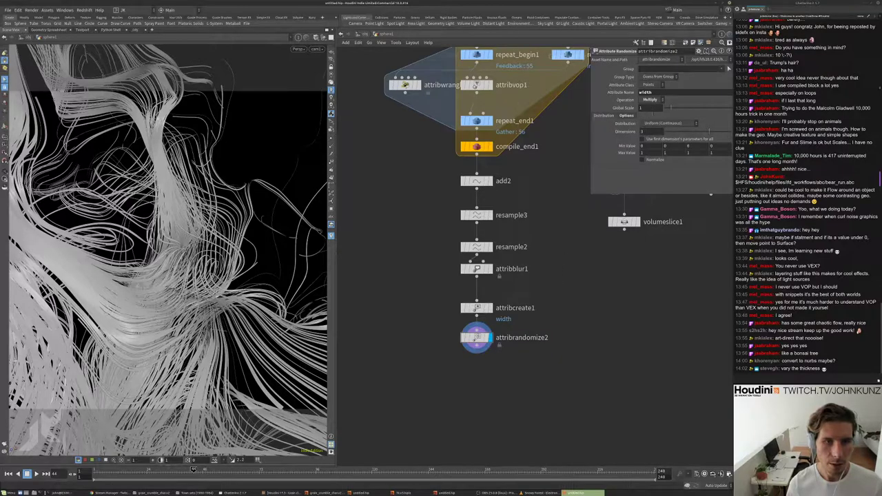
pyautogui.click(648, 131)
pyautogui.write('1')
pyautogui.press('Return')
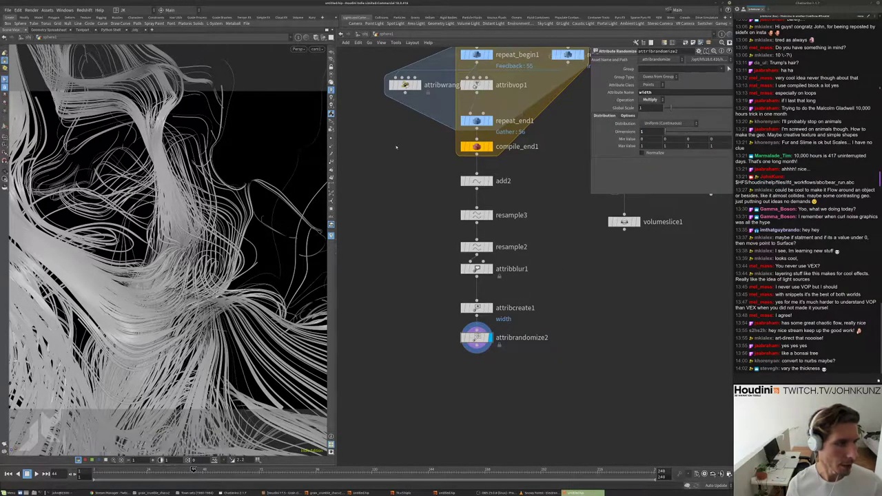
pyautogui.click(628, 115)
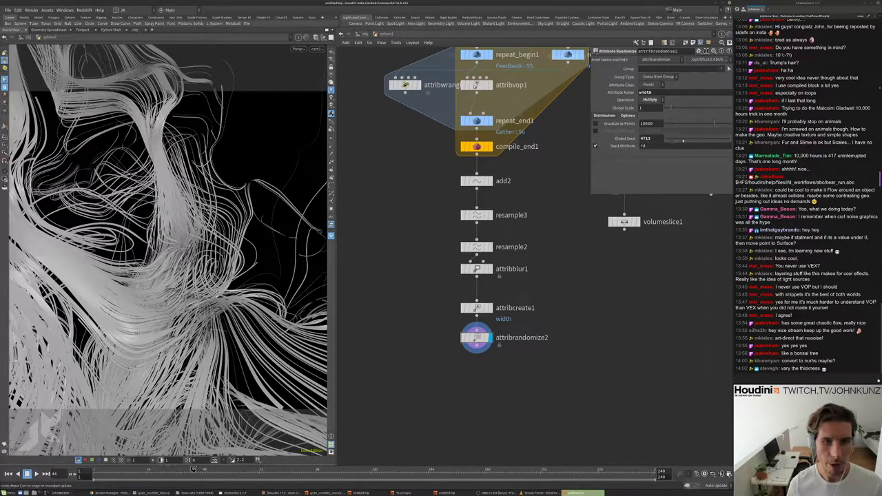
pyautogui.moveTo(683, 140); pyautogui.dragTo(418, 314)
pyautogui.click(603, 115)
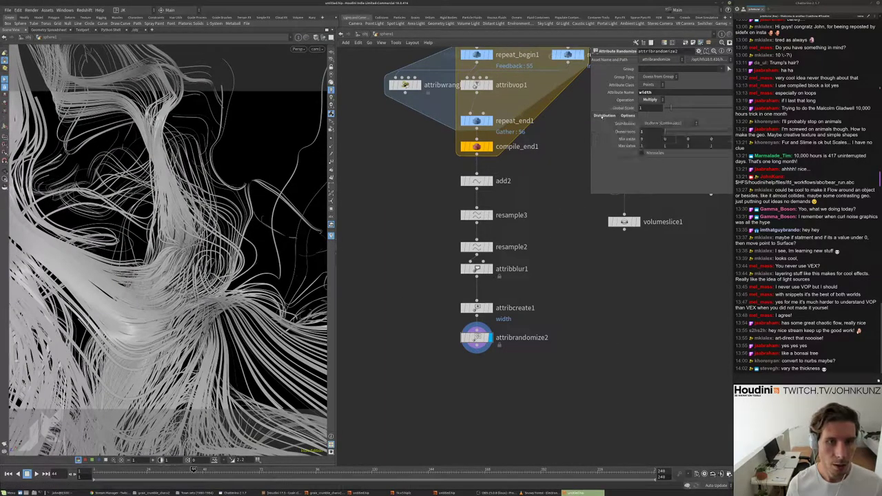
# - Switch Distribution to Custom Ramp, add a point near 0.89, and set the first point to 0.1
pyautogui.click(669, 123)
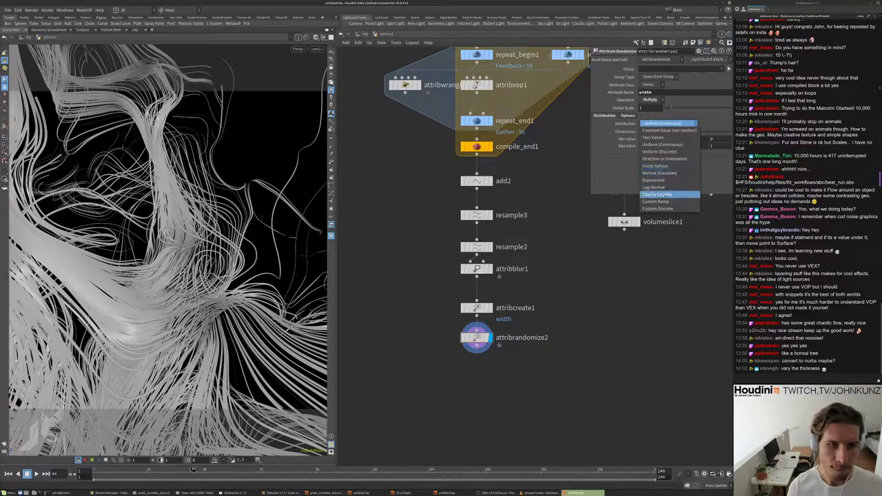
pyautogui.click(658, 202)
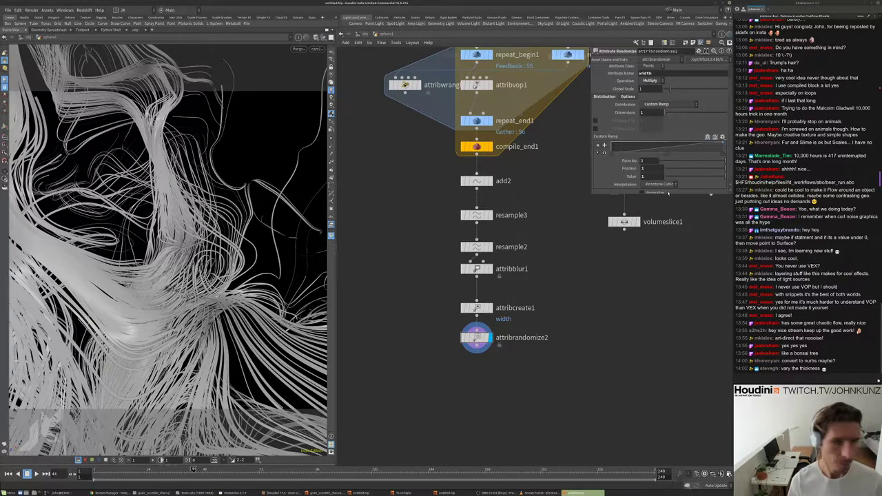
pyautogui.click(687, 153)
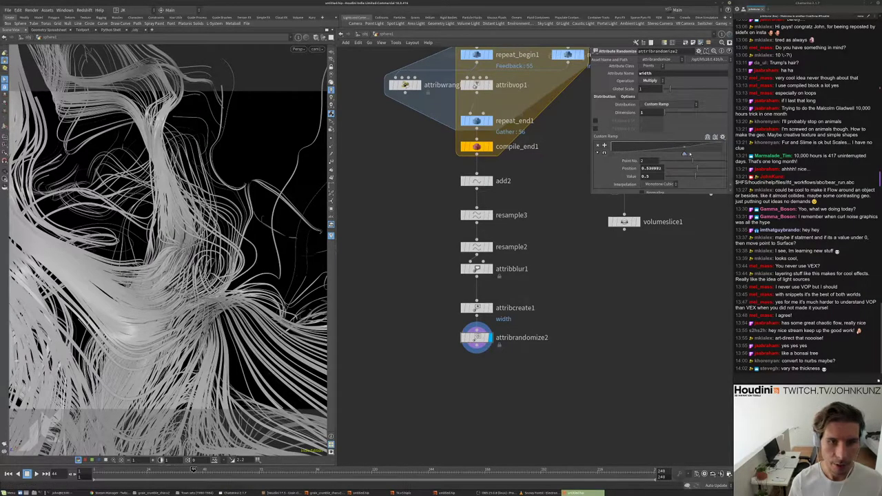
pyautogui.moveTo(690, 153); pyautogui.dragTo(694, 175)
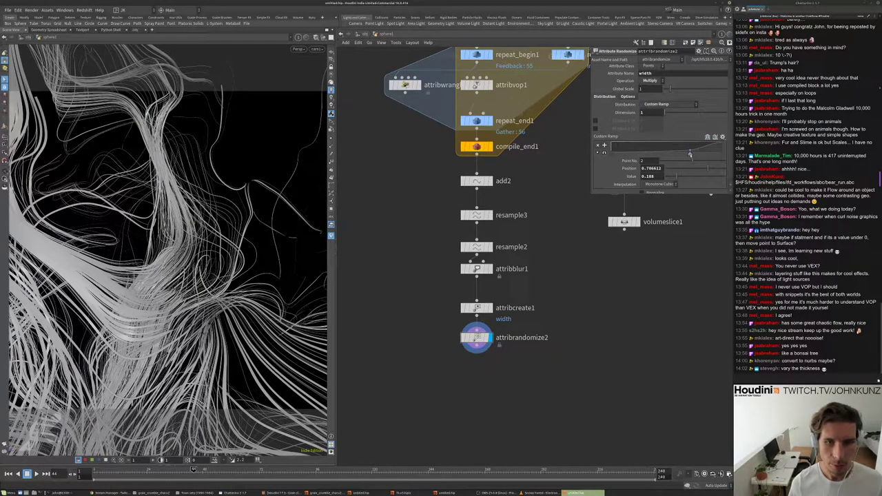
pyautogui.moveTo(690, 155); pyautogui.dragTo(702, 153)
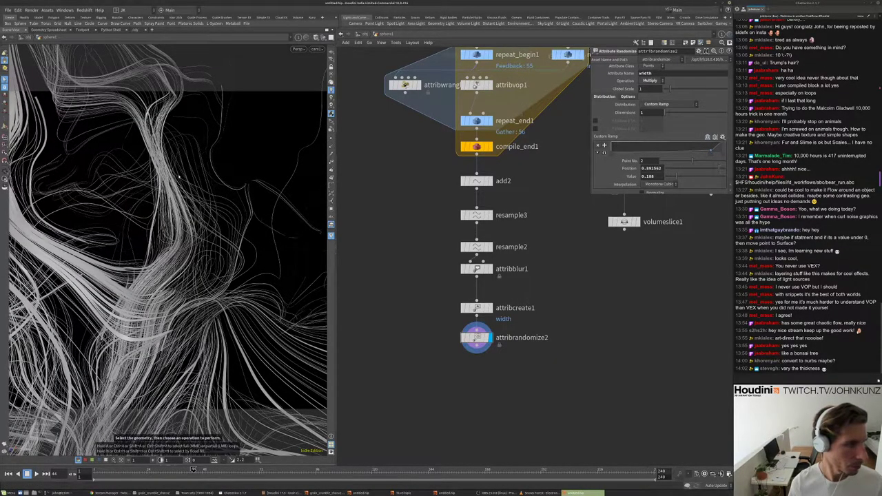
pyautogui.click(611, 153)
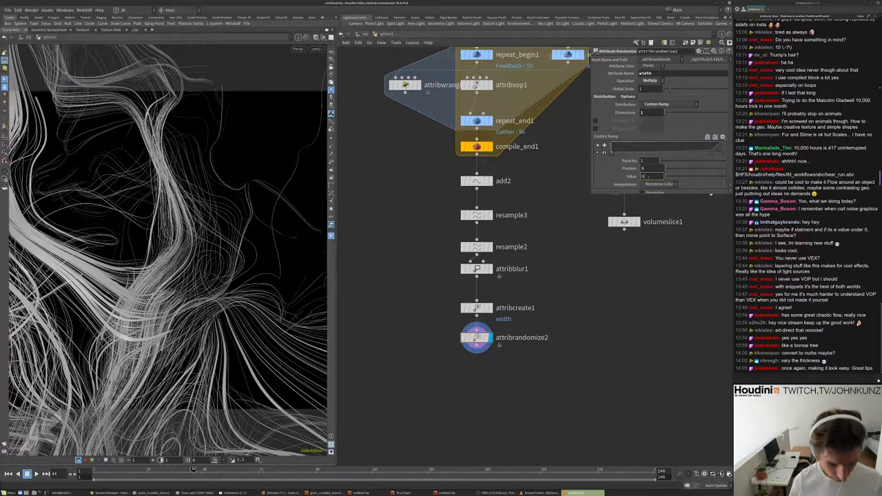
pyautogui.press('Return')
# - Inspect the copy1 and circle1 settings, looking at the circle's number of divisions
pyautogui.scroll(-2, 572, 356)
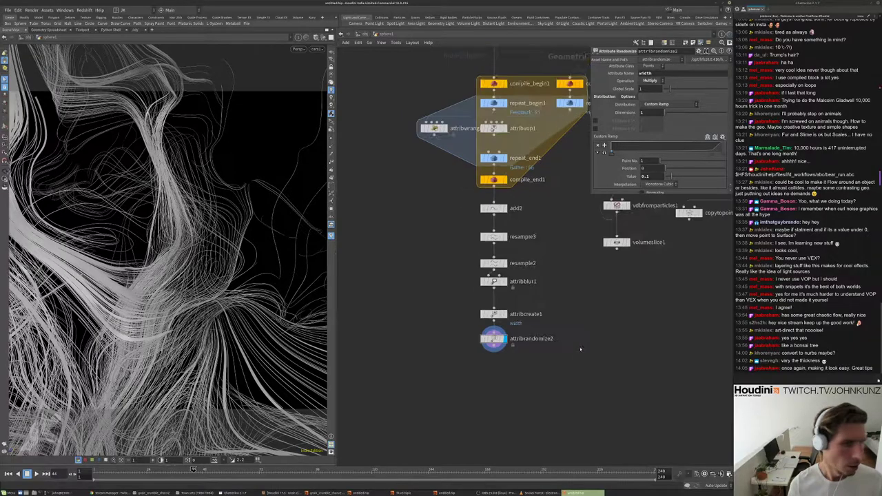
pyautogui.moveTo(544, 131); pyautogui.dragTo(519, 172, button='middle')
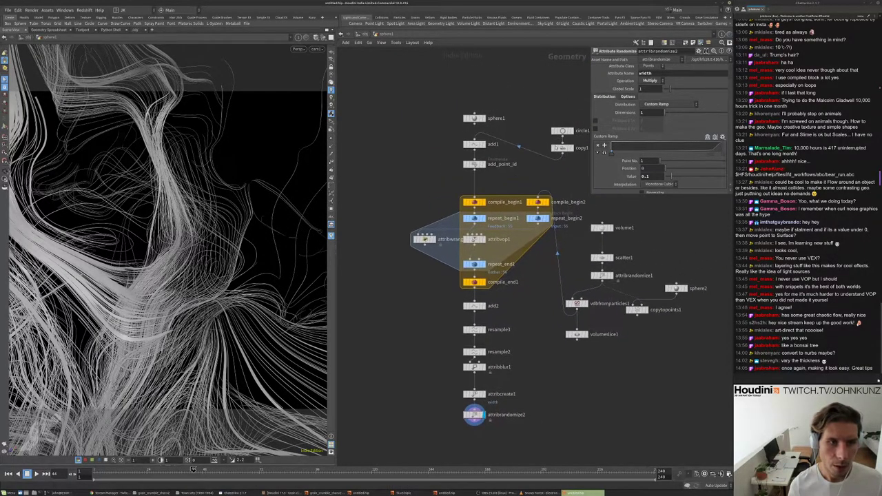
pyautogui.click(562, 148)
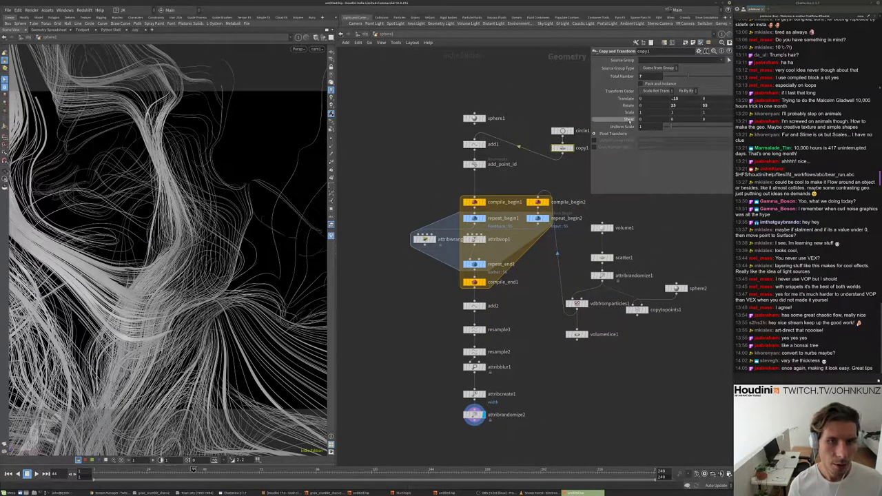
pyautogui.click(563, 130)
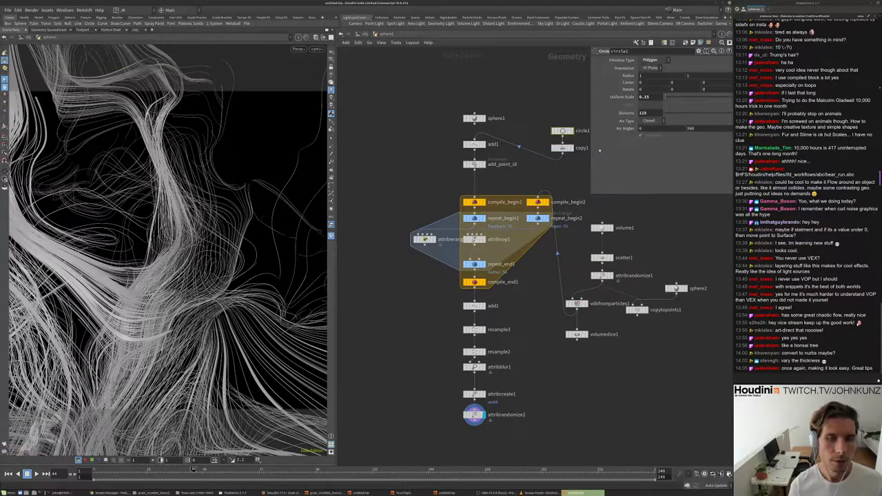
pyautogui.click(562, 148)
pyautogui.click(562, 131)
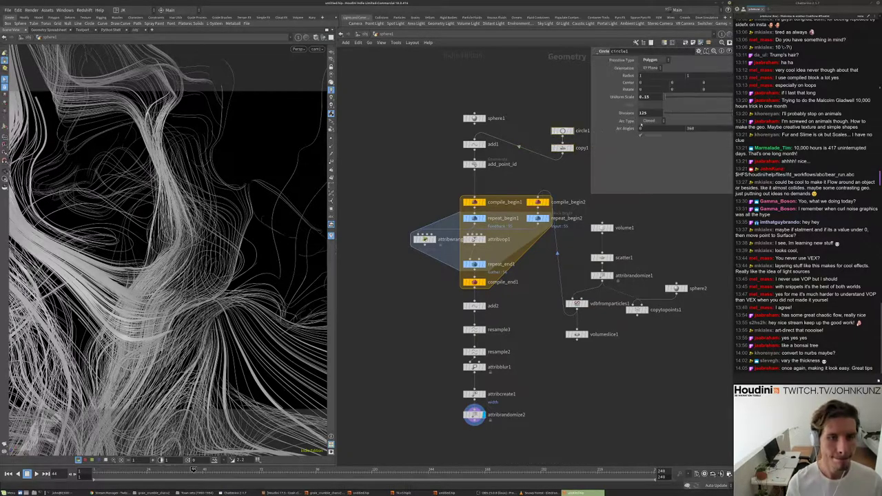
pyautogui.click(642, 113)
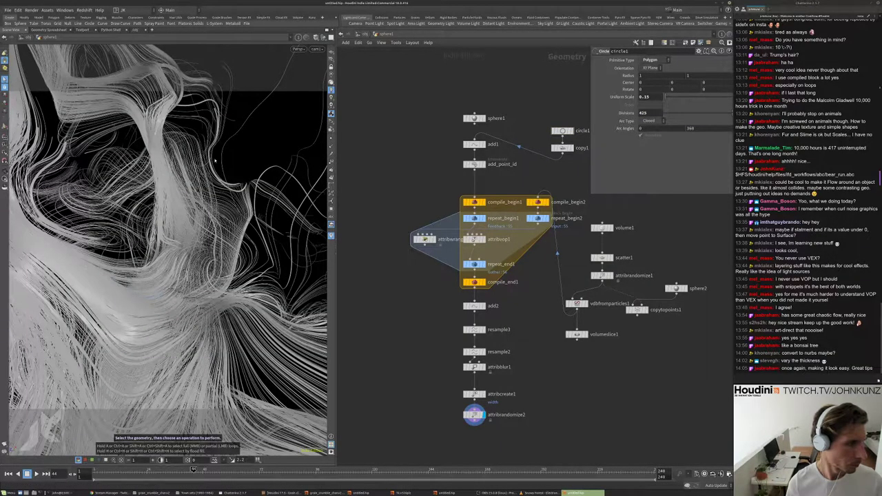
# - Pan and zoom the network around sphere1's chain, then bring up the node-adding menu
pyautogui.scroll(-2, 483, 185)
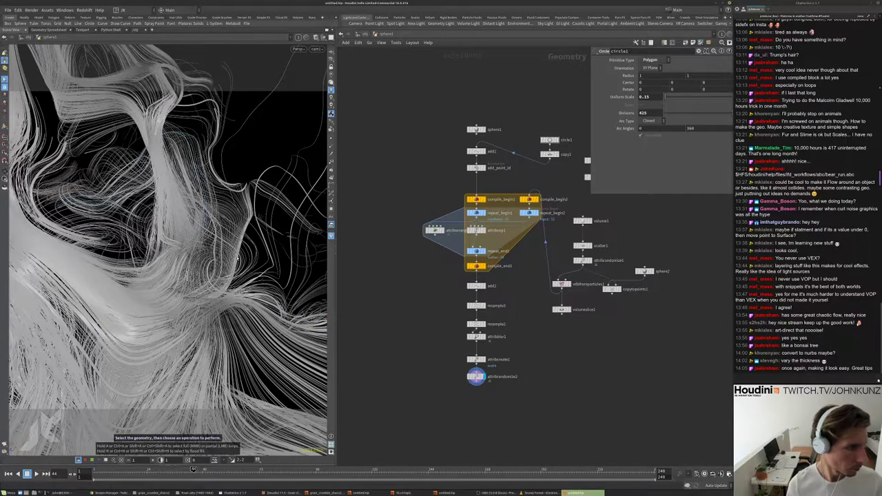
pyautogui.scroll(2, 420, 359)
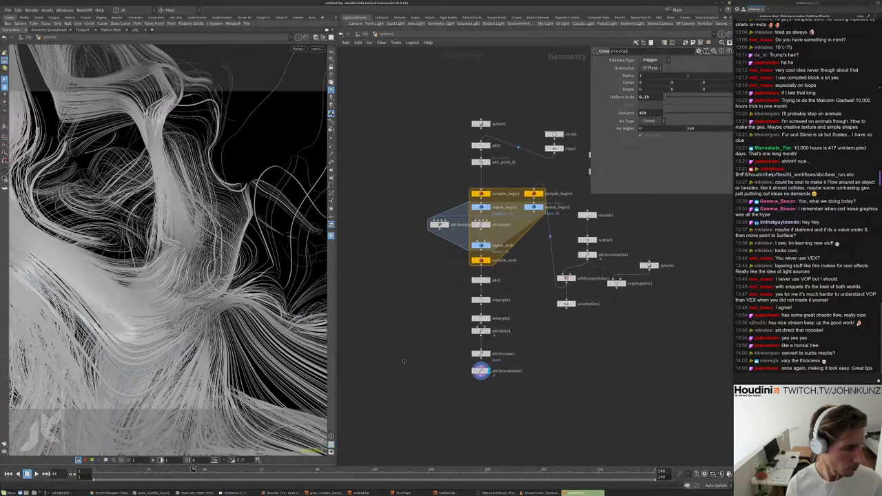
pyautogui.scroll(2, 508, 355)
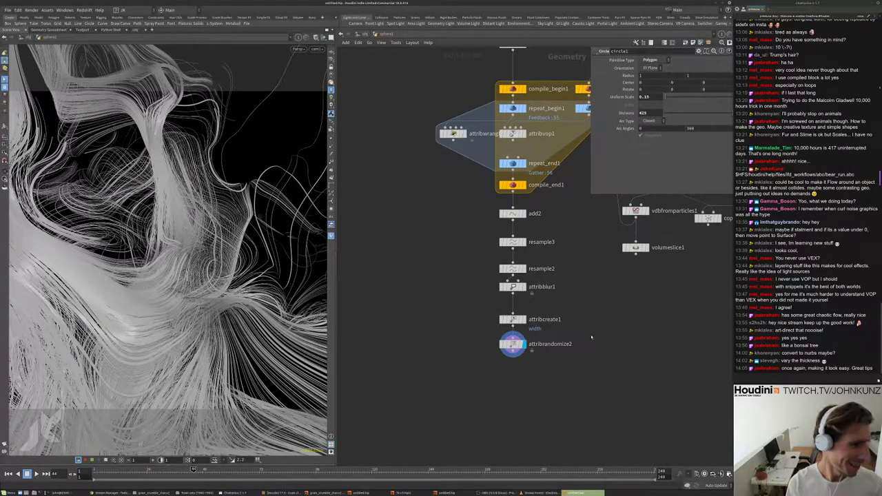
pyautogui.moveTo(591, 337); pyautogui.dragTo(583, 363, button='middle')
pyautogui.scroll(-3, 522, 338)
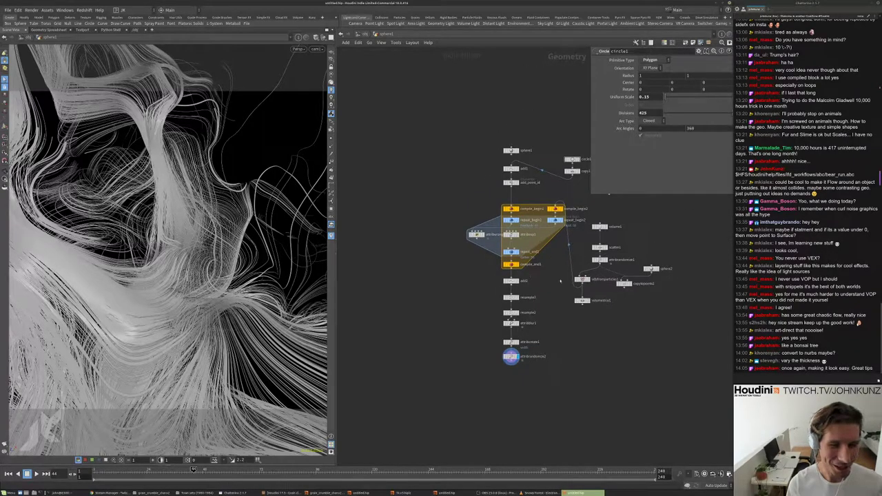
pyautogui.scroll(2, 543, 276)
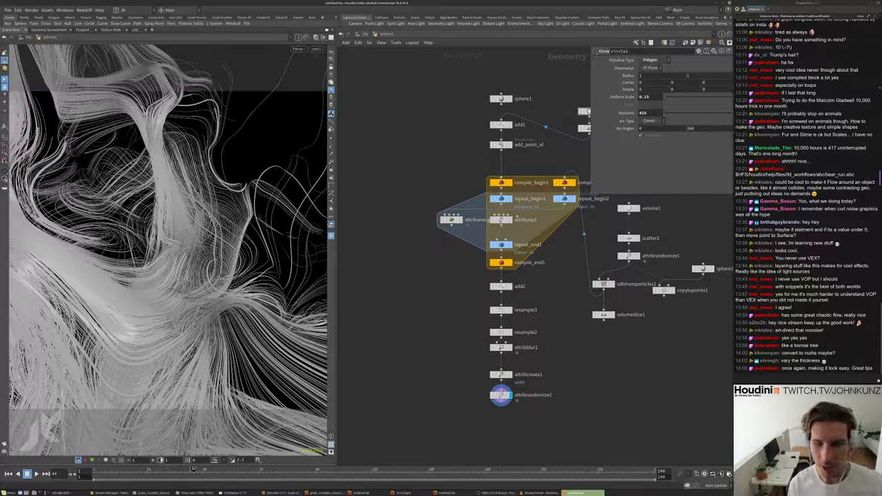
pyautogui.scroll(-2, 552, 205)
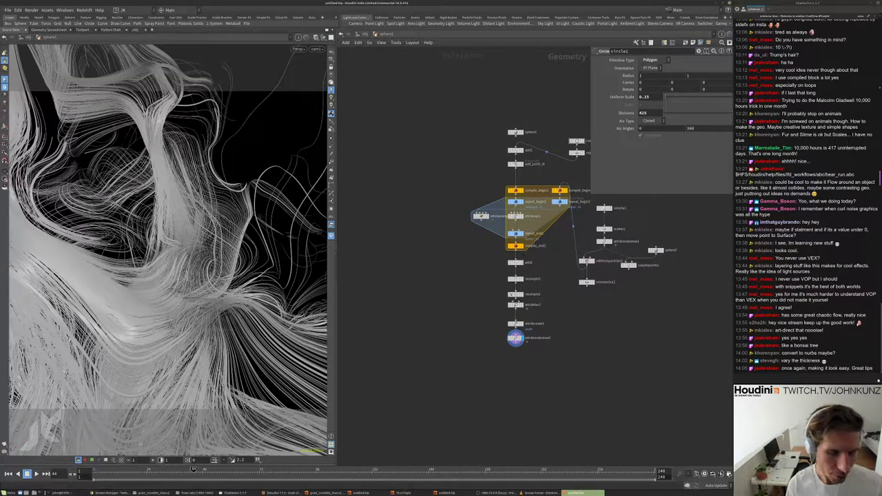
pyautogui.scroll(-1, 524, 298)
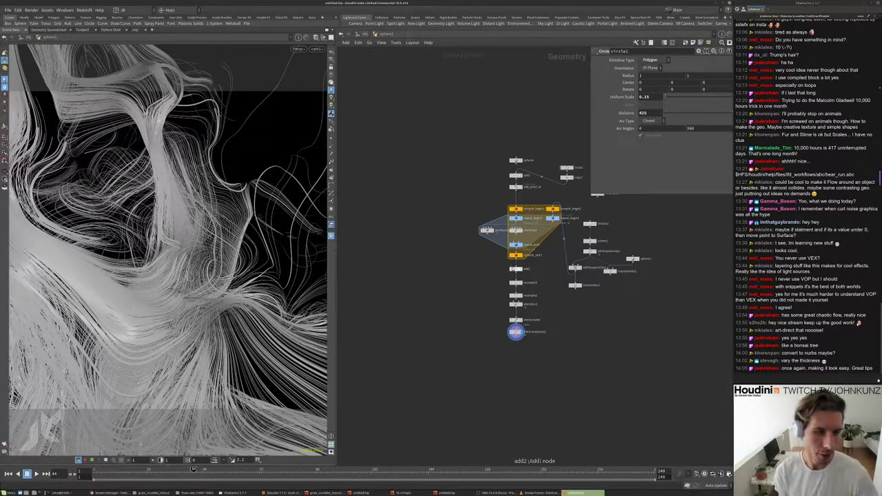
pyautogui.scroll(3, 567, 227)
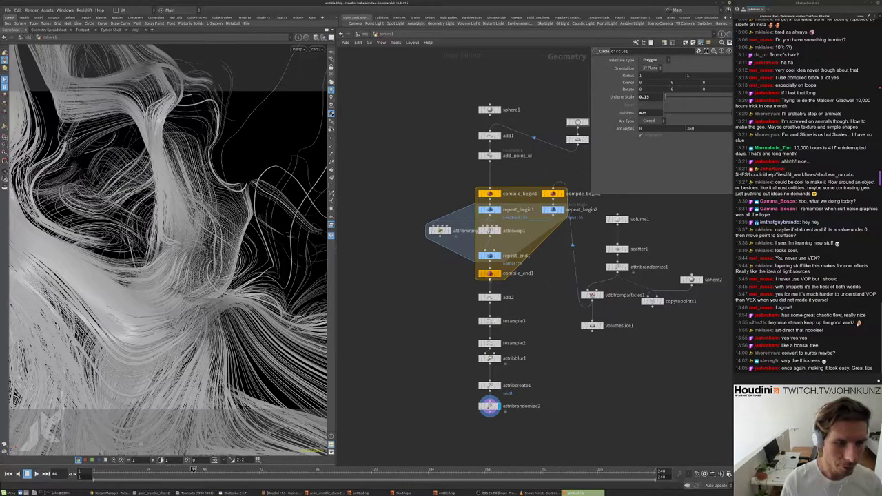
pyautogui.scroll(-1, 417, 313)
pyautogui.scroll(2, 418, 306)
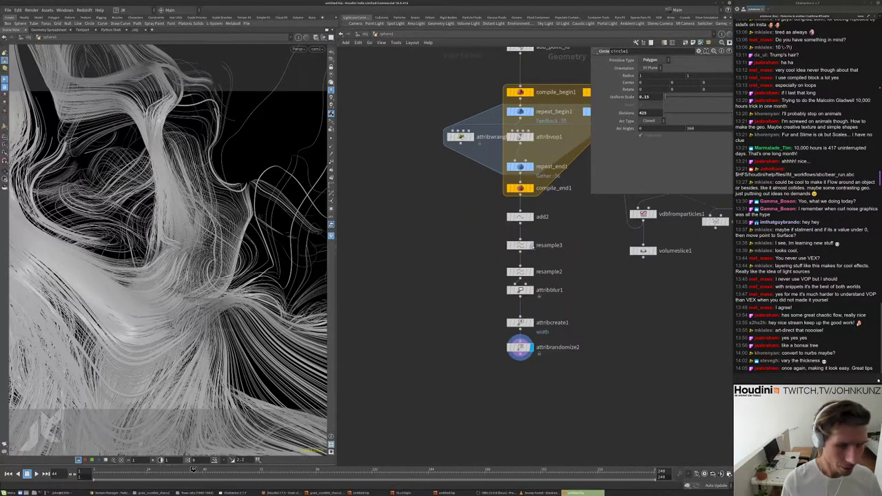
pyautogui.scroll(-1, 477, 256)
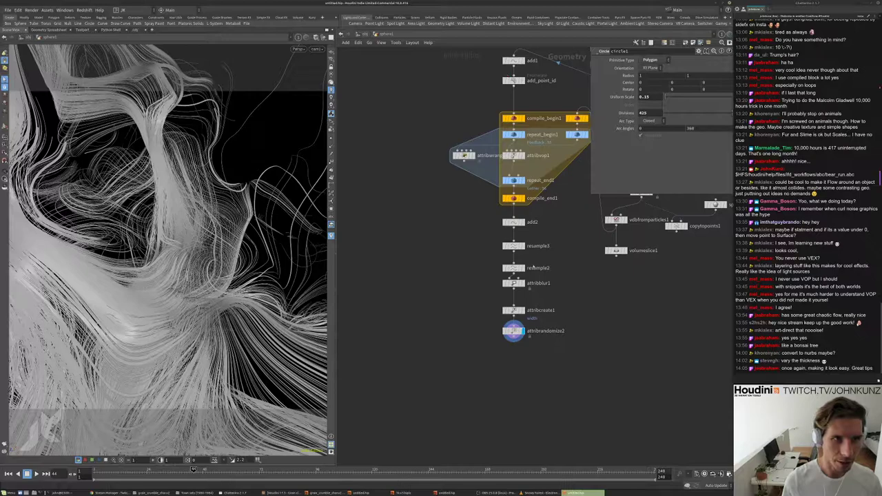
pyautogui.scroll(-1, 551, 254)
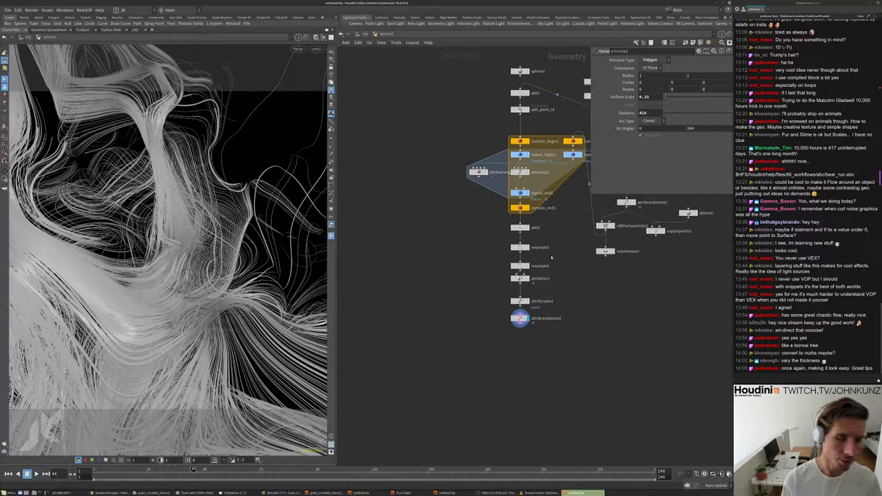
pyautogui.moveTo(586, 207); pyautogui.dragTo(566, 252, button='middle')
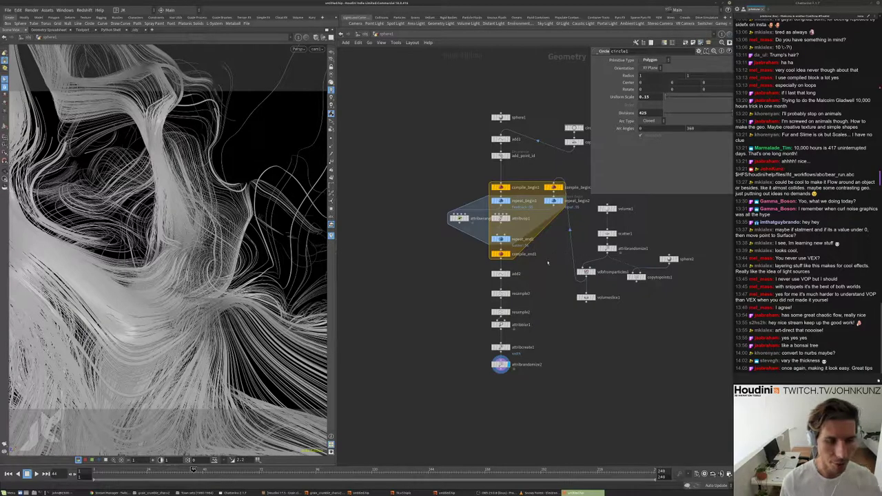
pyautogui.scroll(3, 434, 307)
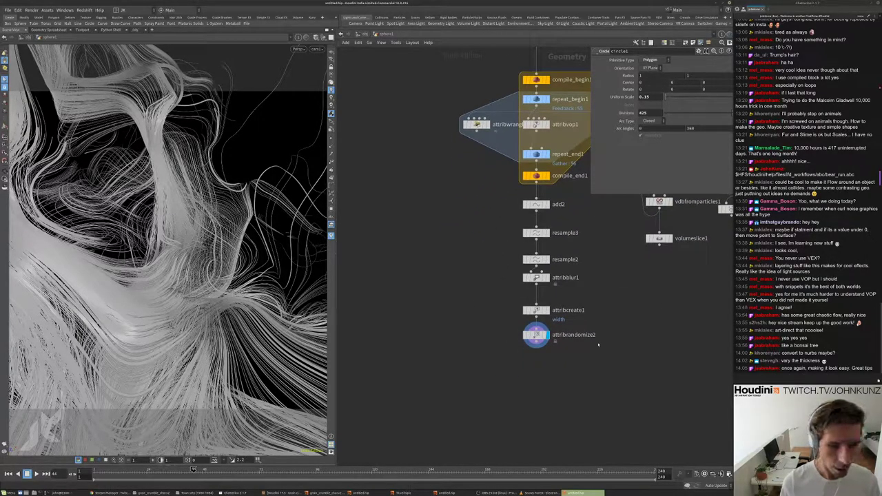
pyautogui.moveTo(627, 303); pyautogui.dragTo(534, 296, button='middle')
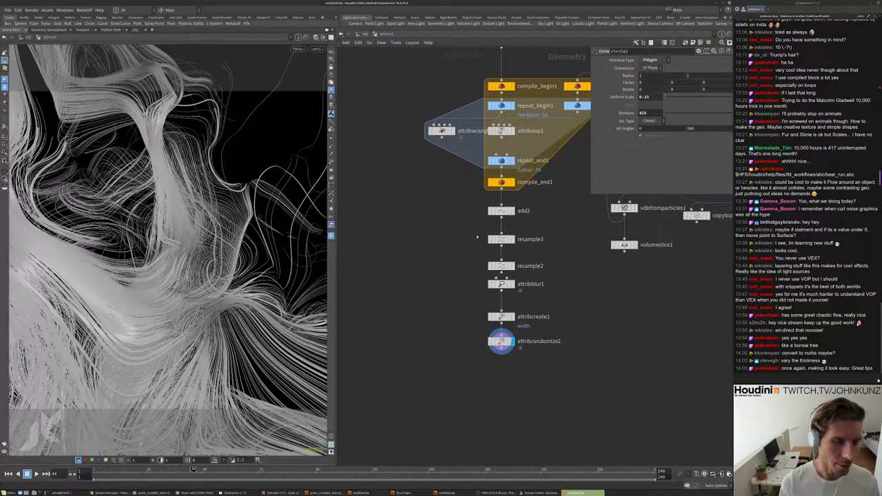
pyautogui.scroll(-2, 533, 326)
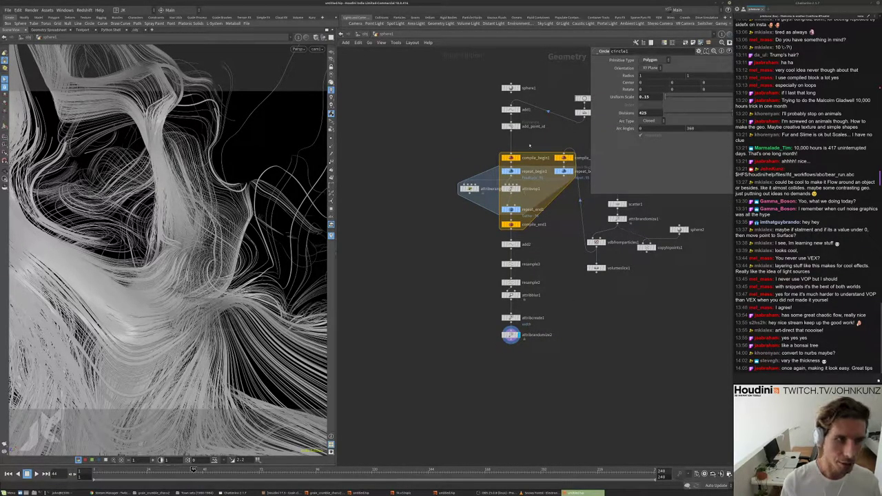
pyautogui.scroll(3, 458, 251)
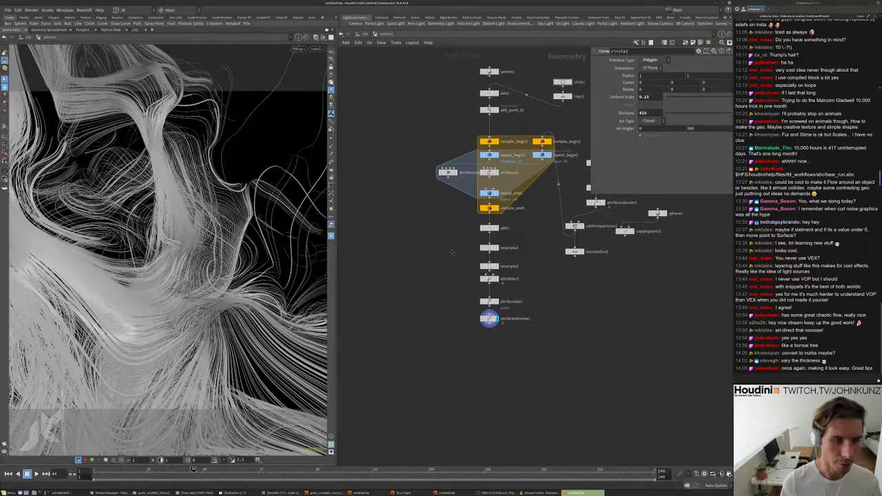
pyautogui.moveTo(442, 244); pyautogui.dragTo(441, 214, button='middle')
pyautogui.press('Tab')
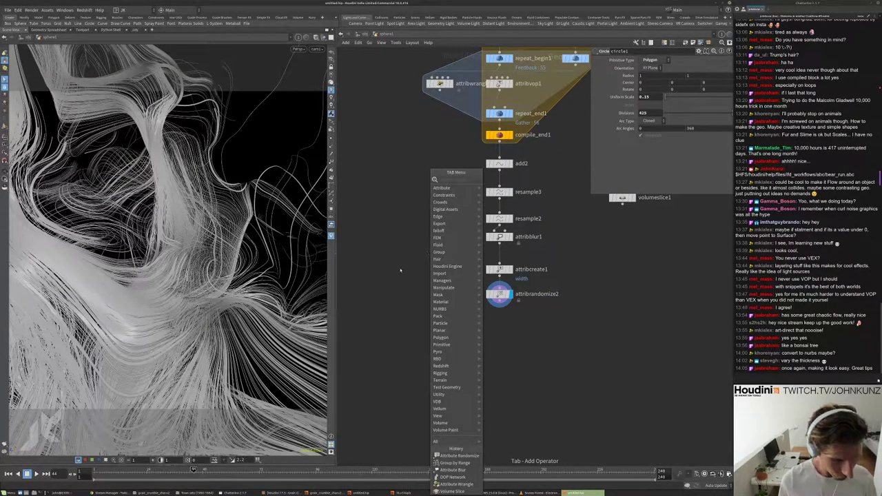
# - Add a UV Texture node and place it to the right of the strand chain
pyautogui.press('Escape')
pyautogui.scroll(3, 476, 259)
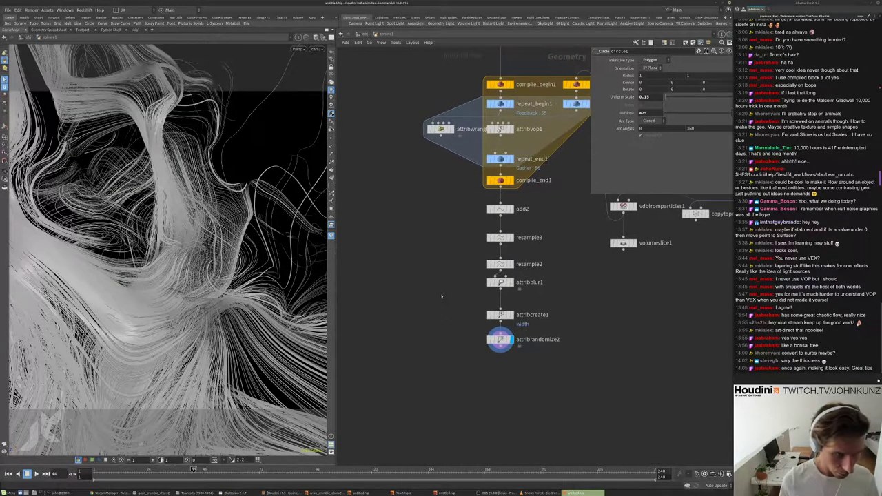
pyautogui.press('Tab')
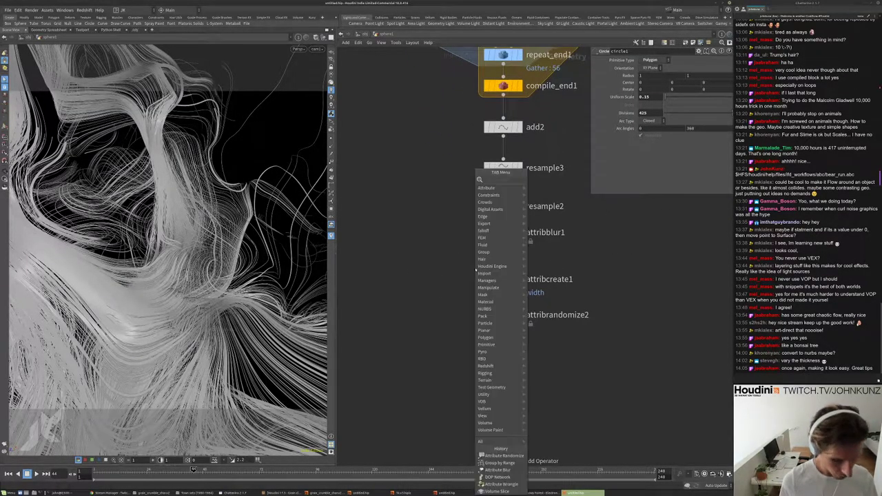
pyautogui.write('uvtr')
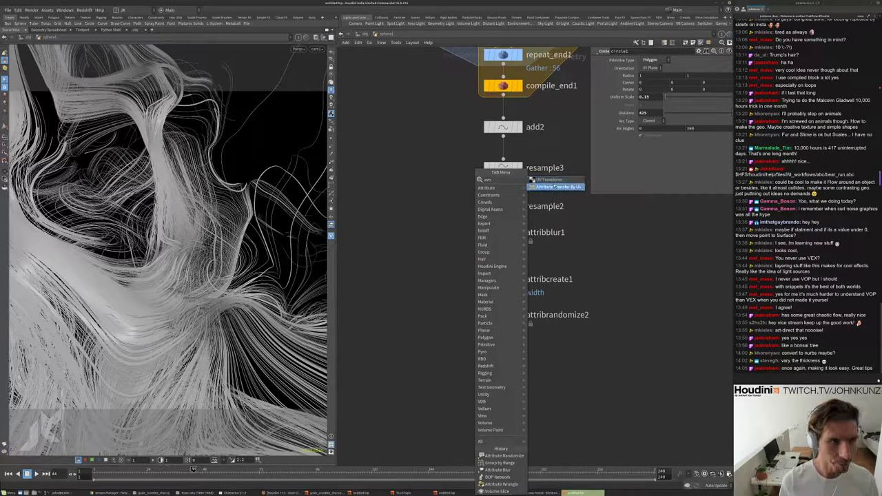
pyautogui.press('Escape')
pyautogui.press('Tab')
pyautogui.write('tex')
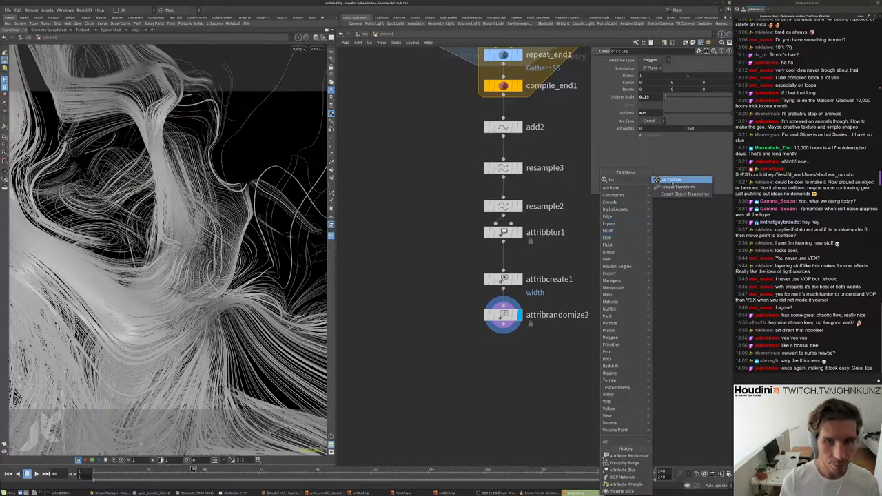
pyautogui.press('Return')
pyautogui.click(635, 264)
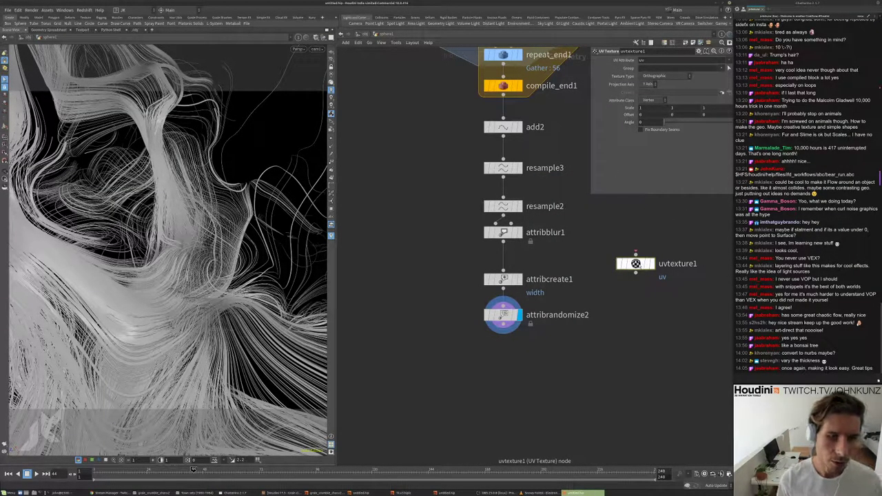
pyautogui.moveTo(636, 263); pyautogui.dragTo(632, 241)
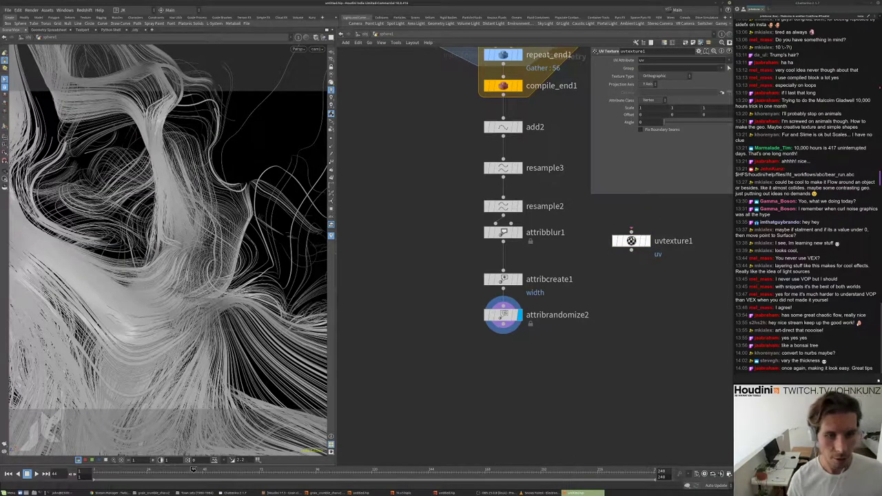
# - Spread resample2 and attribblur1 apart and add a new Resample node beside them
pyautogui.moveTo(504, 233); pyautogui.dragTo(503, 247)
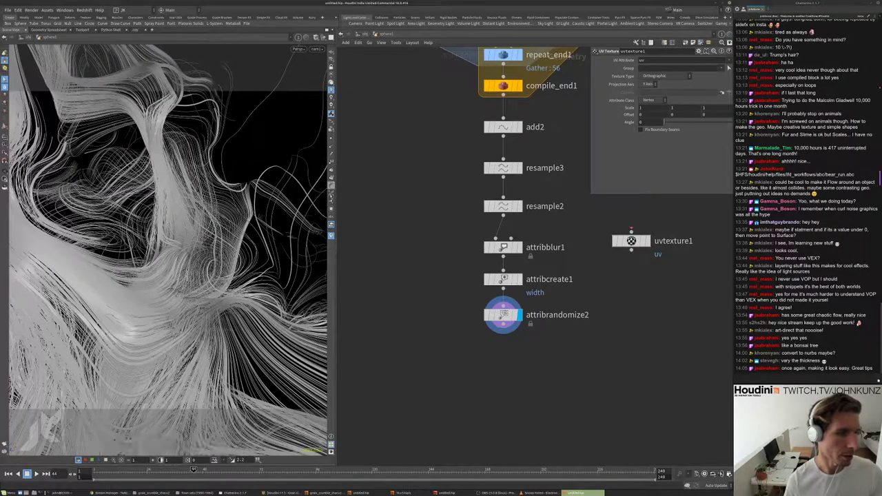
pyautogui.moveTo(514, 206); pyautogui.dragTo(513, 195)
pyautogui.scroll(-1, 630, 162)
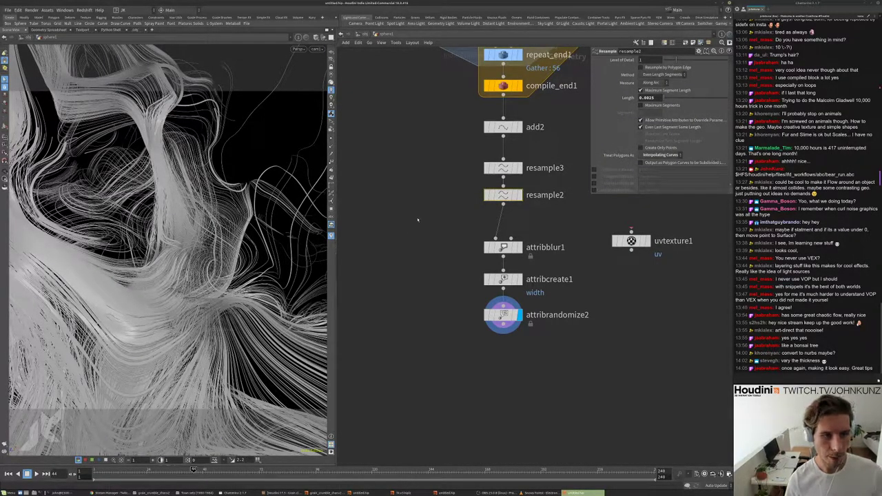
pyautogui.press('Tab')
pyautogui.moveTo(441, 196)
pyautogui.click(476, 207)
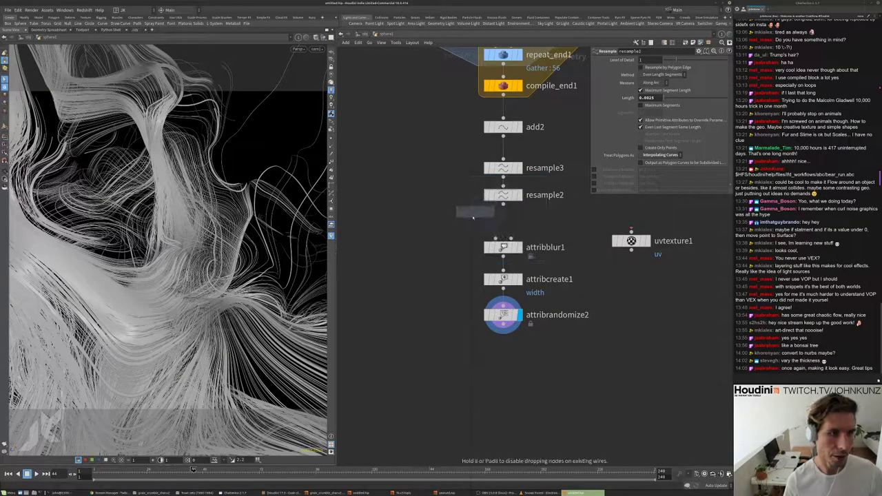
pyautogui.click(452, 231)
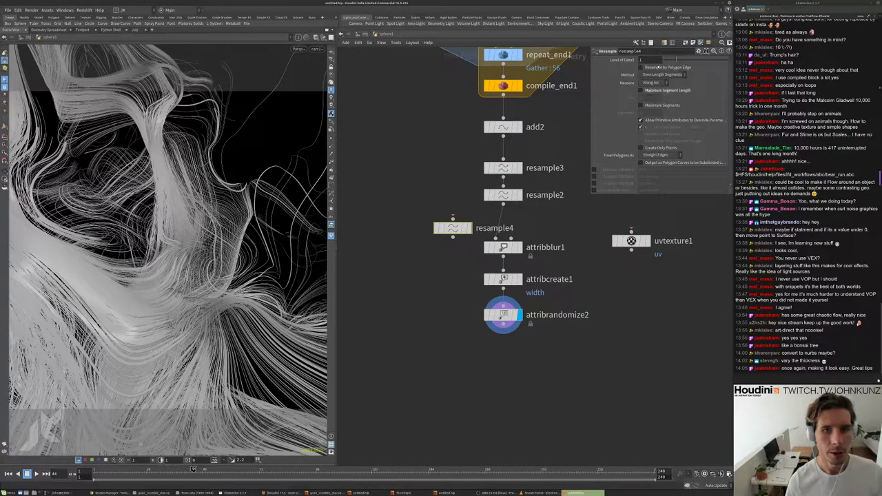
# - Enable Curve U Attribute on resample4, insert it between resample2 and attribblur1, and check its info
pyautogui.scroll(1, 651, 77)
pyautogui.scroll(-1, 662, 136)
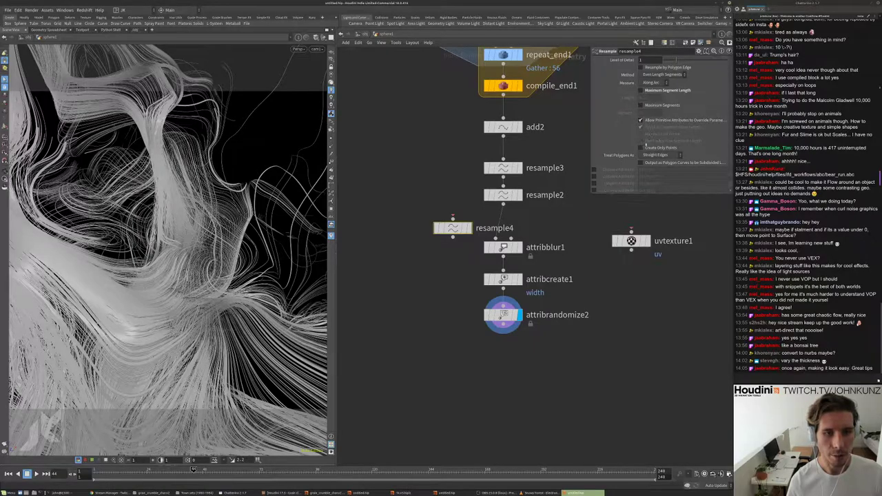
pyautogui.click(594, 183)
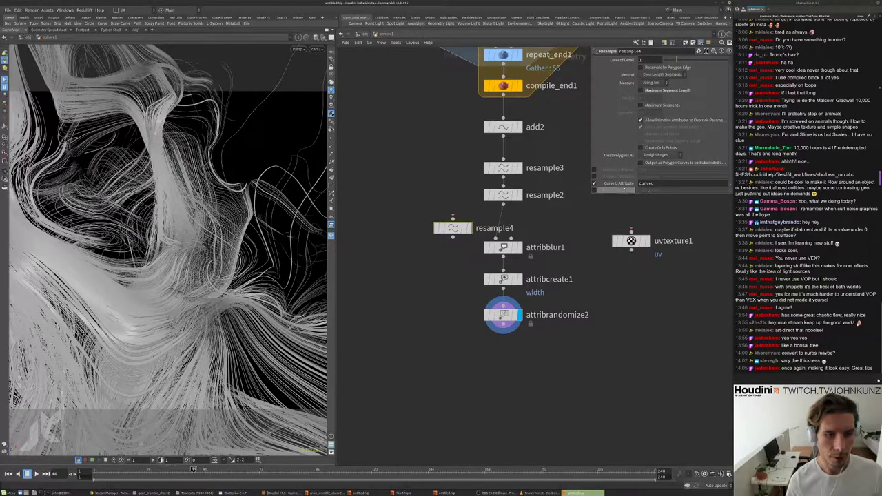
pyautogui.moveTo(454, 228); pyautogui.dragTo(498, 223)
pyautogui.middleClick(497, 223)
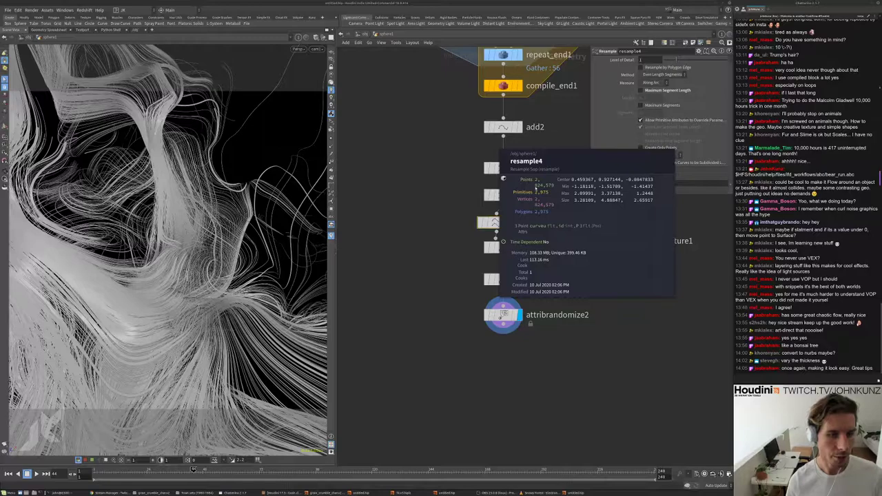
pyautogui.middleClick(504, 195)
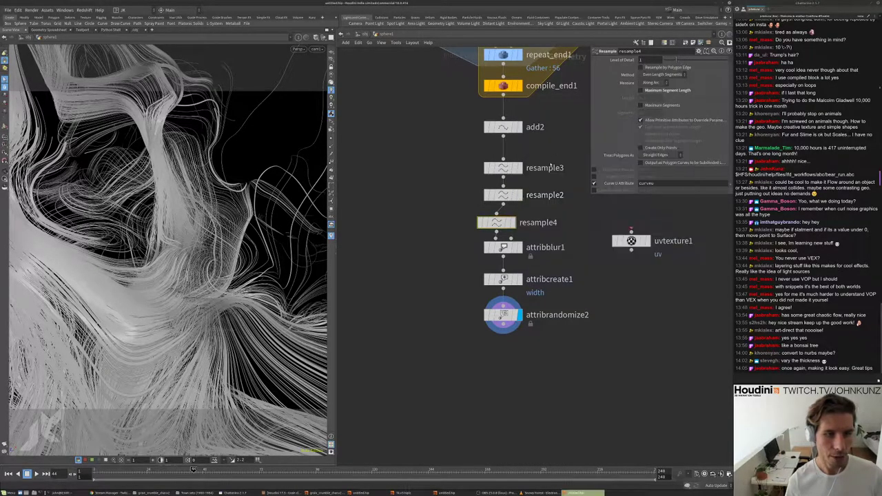
pyautogui.middleClick(497, 223)
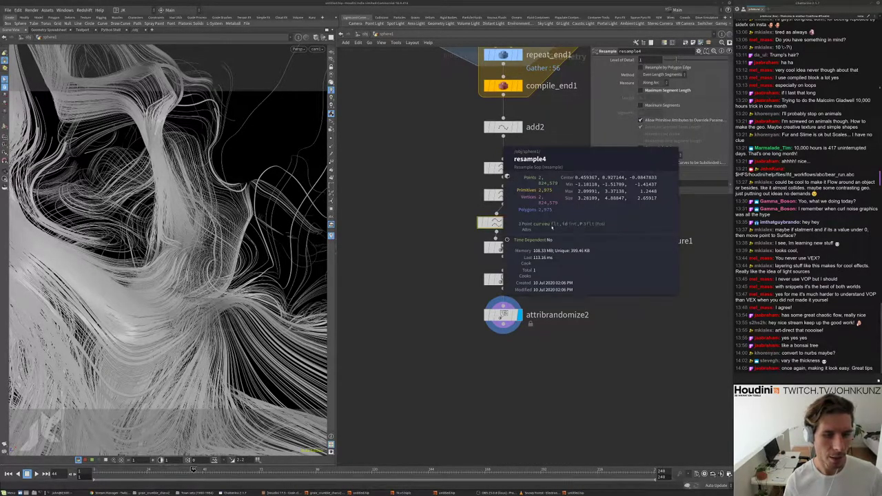
# - Add an Attribute Wrangle node to the lower chain
pyautogui.moveTo(422, 339); pyautogui.dragTo(427, 316, button='middle')
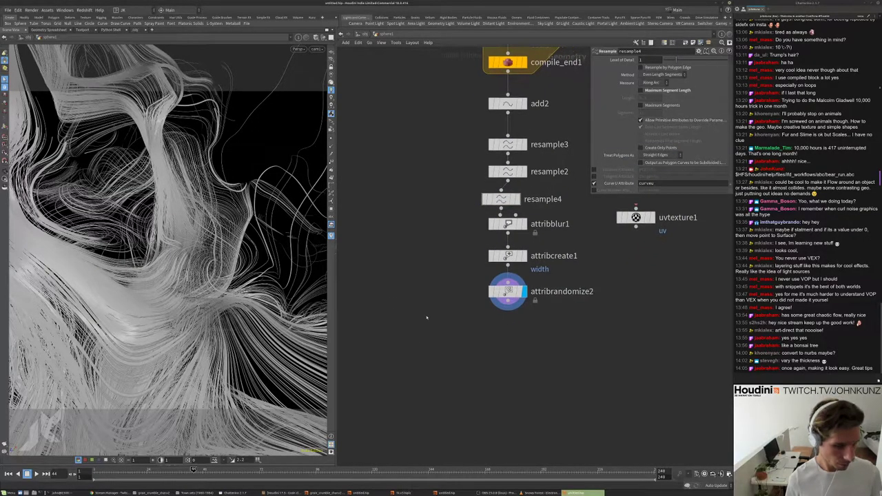
pyautogui.press('Tab')
pyautogui.write('wr')
pyautogui.click(504, 180)
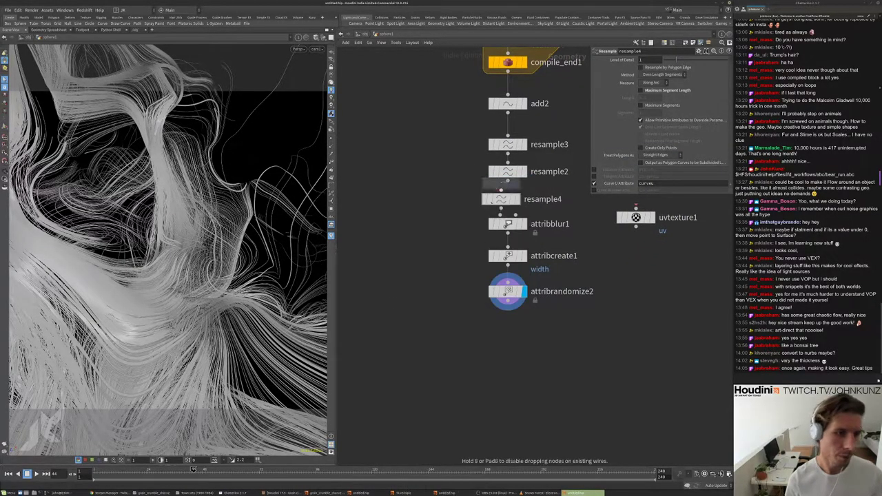
# - Place attribwrangle2 and wire it in under attribrandomize2
pyautogui.click(419, 312)
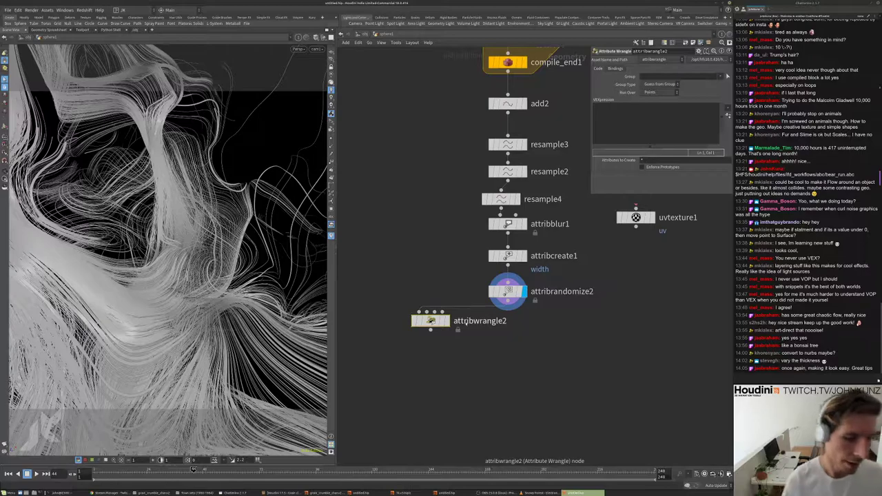
pyautogui.press('Escape')
pyautogui.click(432, 321)
pyautogui.moveTo(432, 320); pyautogui.dragTo(480, 356)
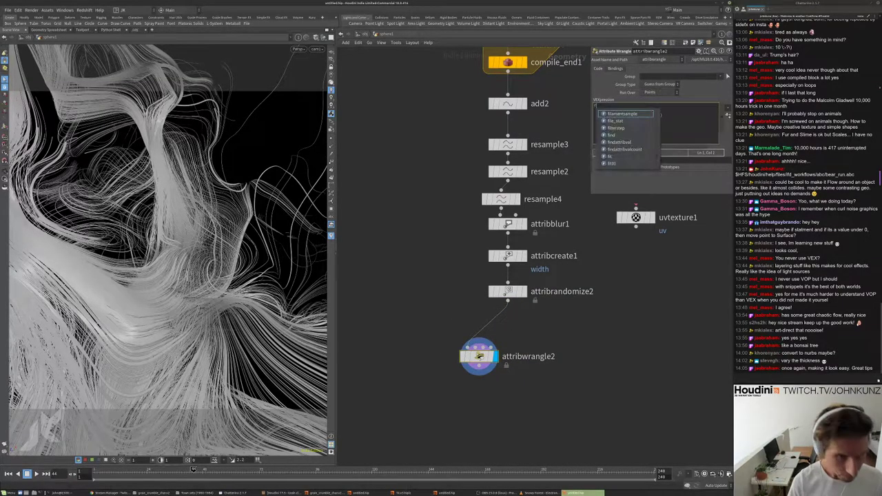
# - Write v@Cd = vector(chramp('rgb', f@curveu)); in the wrangle and create its rgb ramp parameter
pyautogui.write('v@Cd')
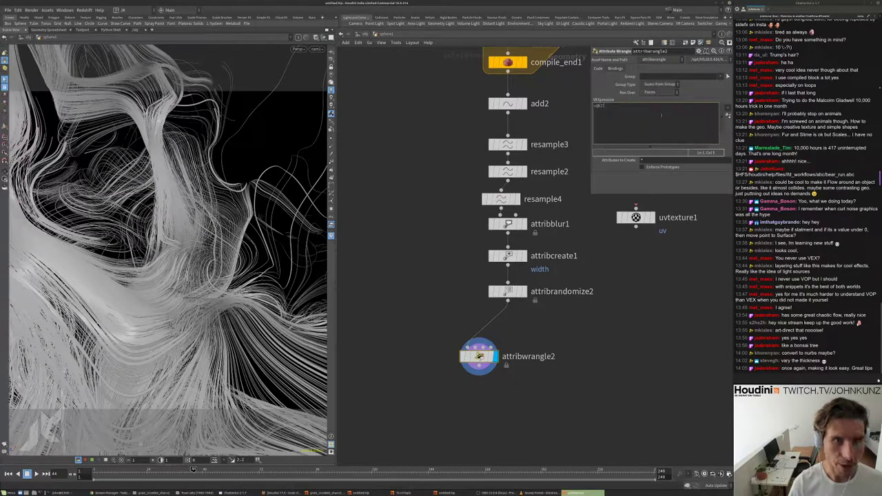
pyautogui.write(' = ')
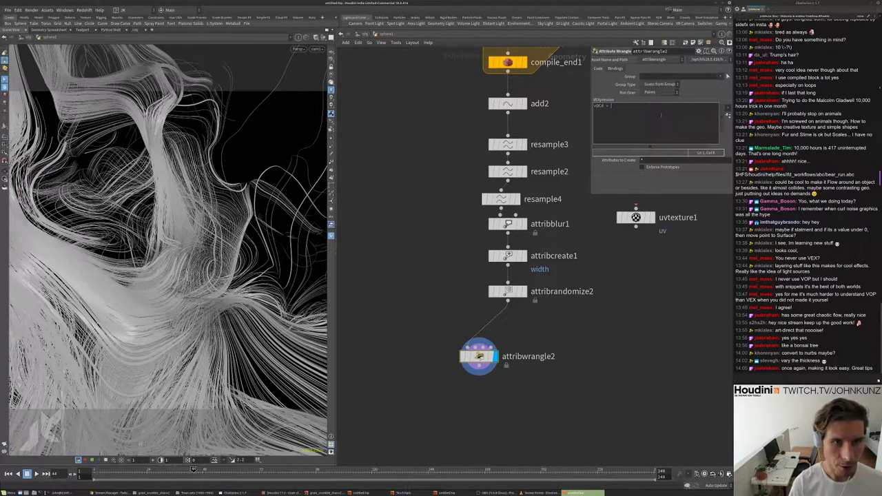
pyautogui.write('vec')
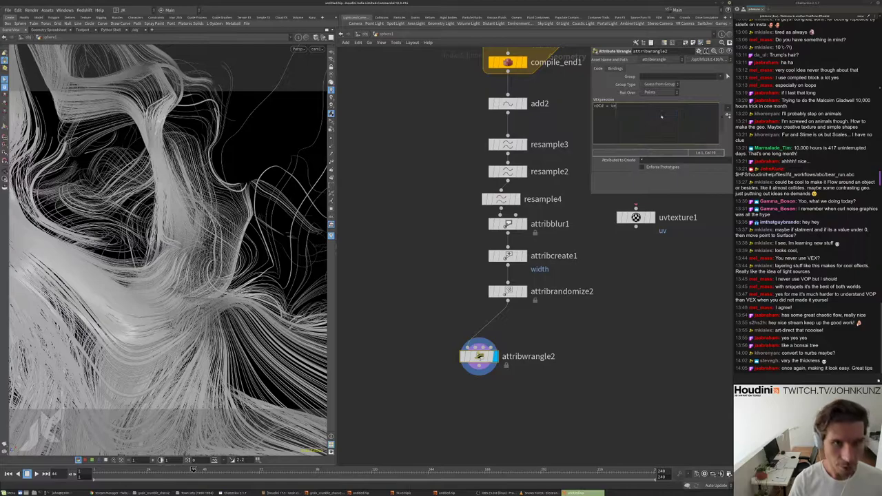
pyautogui.write('tor()')
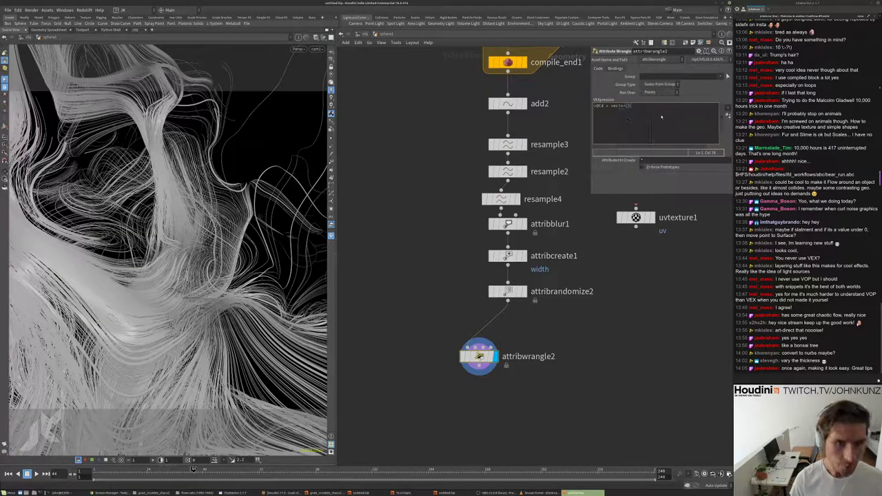
pyautogui.write(';')
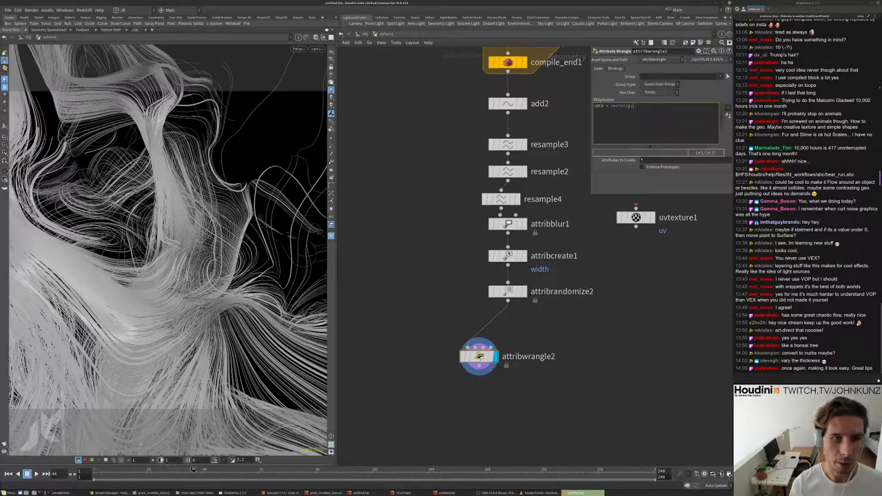
pyautogui.press('Left')
pyautogui.press('Left')
pyautogui.write('chramp')
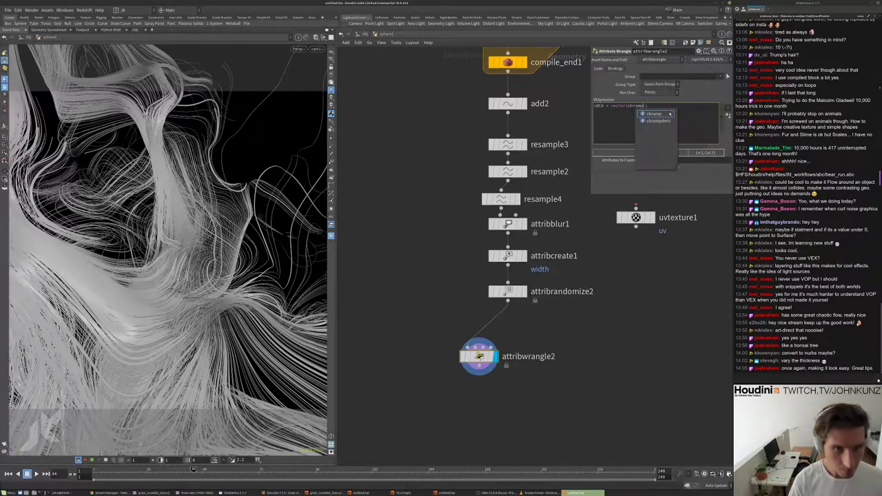
pyautogui.click(669, 114)
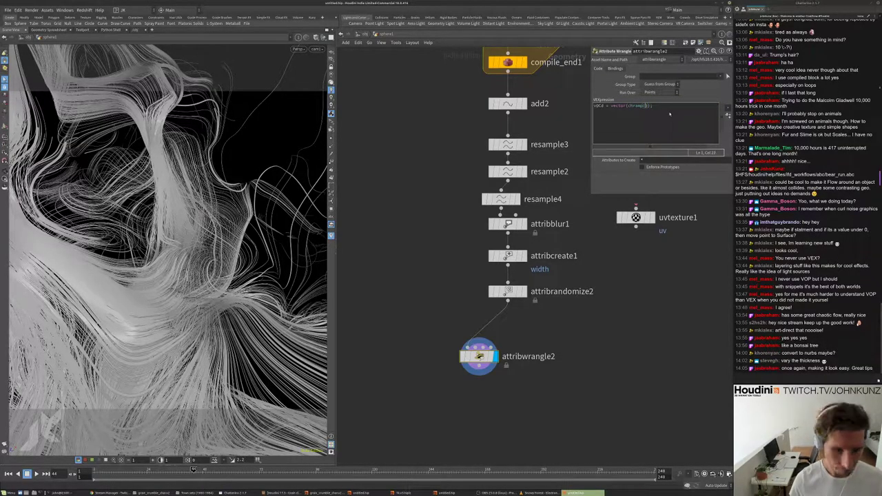
pyautogui.write("ramp('rgb'")
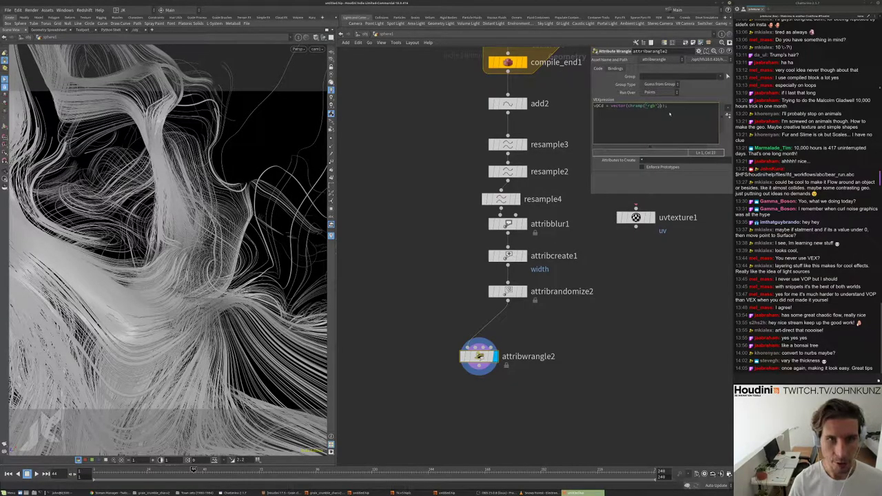
pyautogui.write(', f@')
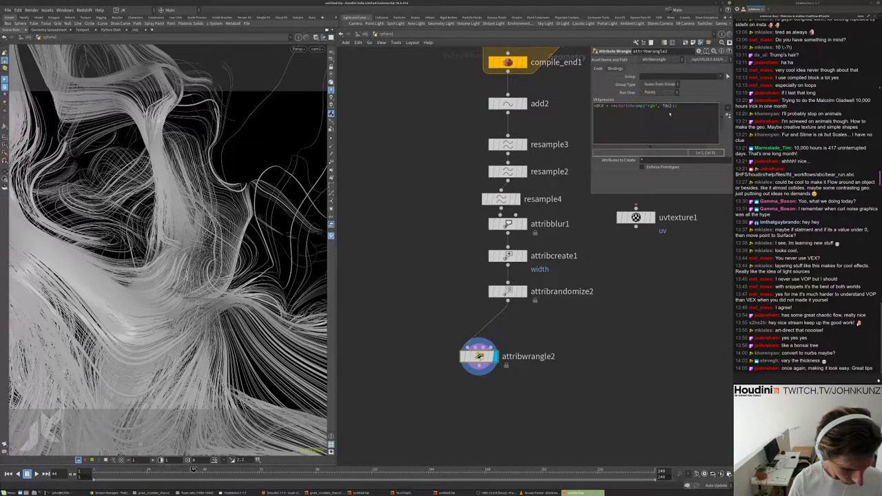
pyautogui.write('curveu')
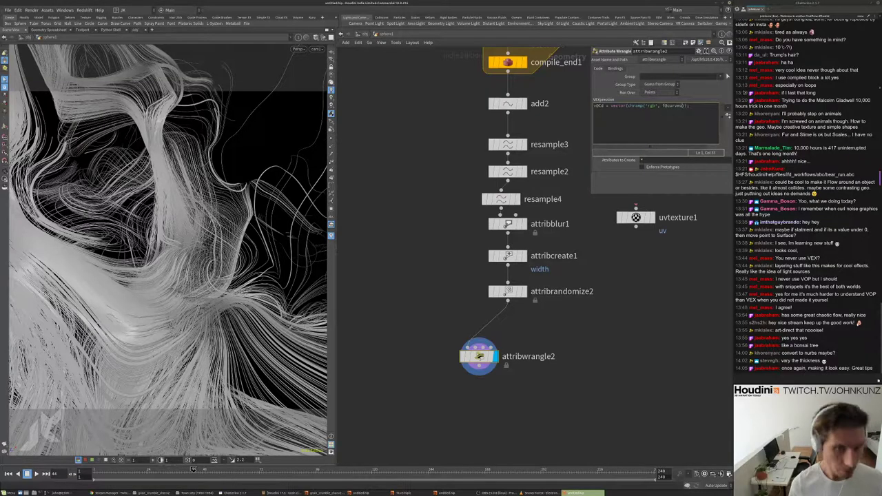
pyautogui.hotkey('ctrl', 'Return')
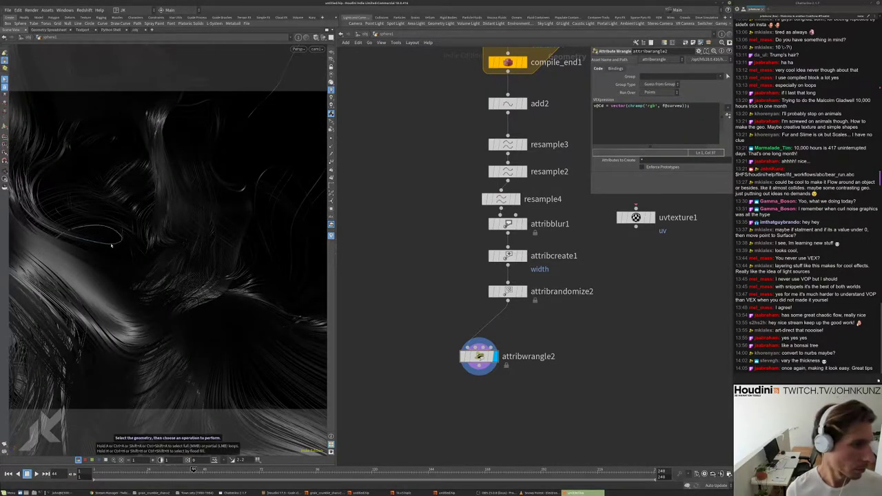
pyautogui.click(725, 115)
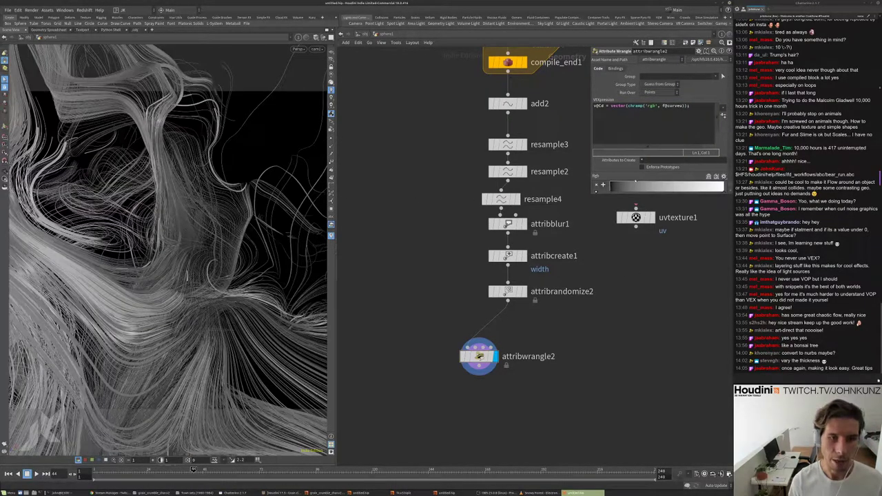
# - Test a copy of the wrangle with a recreated rgb ramp, then delete the copy
pyautogui.keyDown('alt'); pyautogui.moveTo(480, 357); pyautogui.dragTo(569, 347); pyautogui.keyUp('alt')
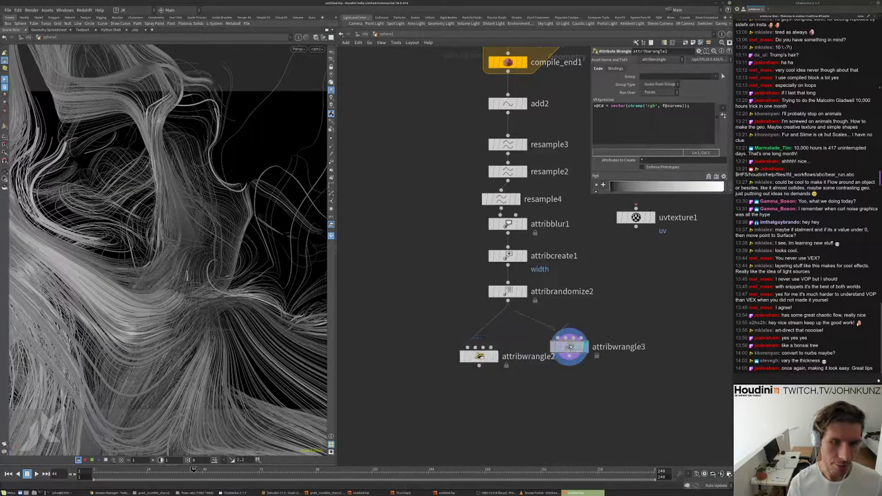
pyautogui.click(699, 51)
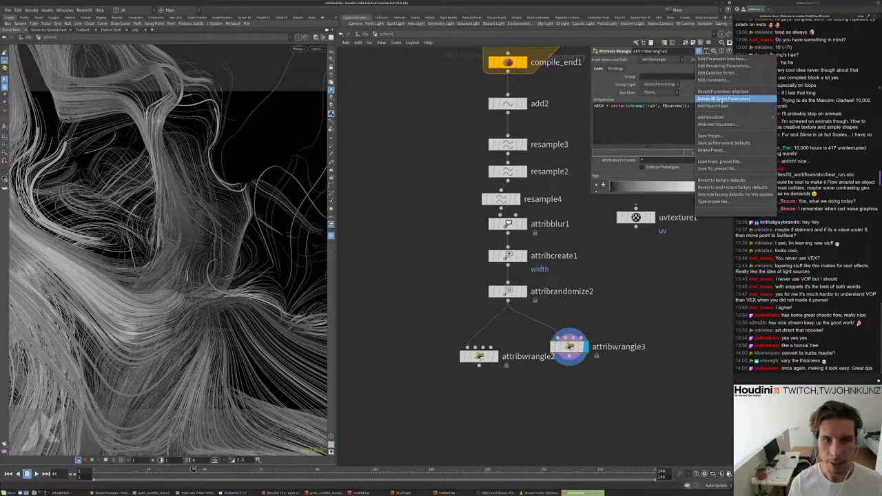
pyautogui.click(723, 98)
pyautogui.press('BackSpace')
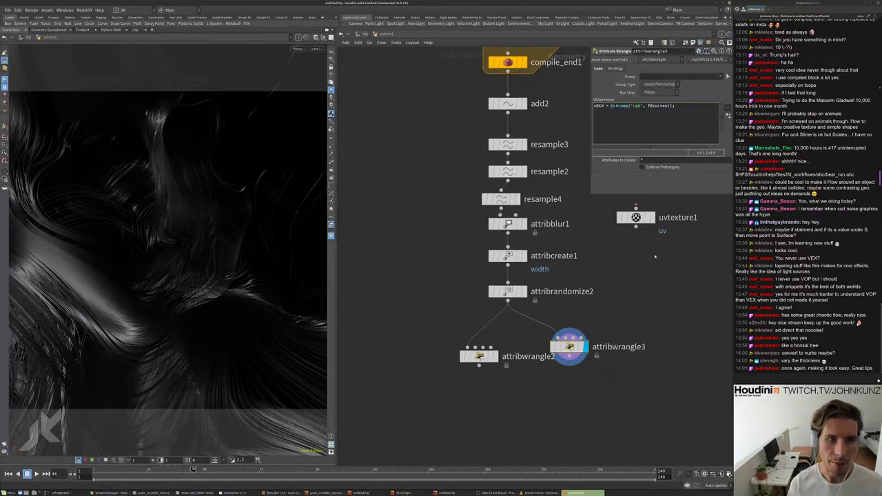
pyautogui.click(723, 115)
pyautogui.moveTo(669, 183); pyautogui.dragTo(667, 169)
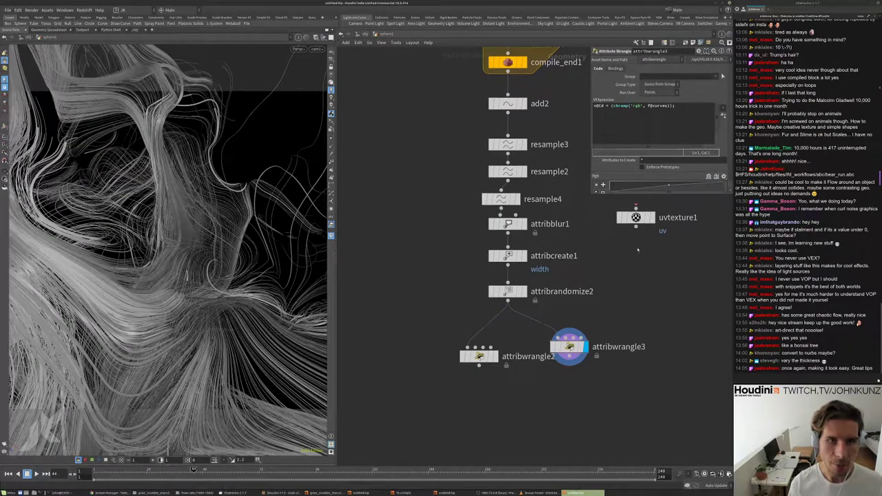
pyautogui.press('Delete')
# - Display attribwrangle2 and move it directly under attribrandomize2
pyautogui.click(479, 357)
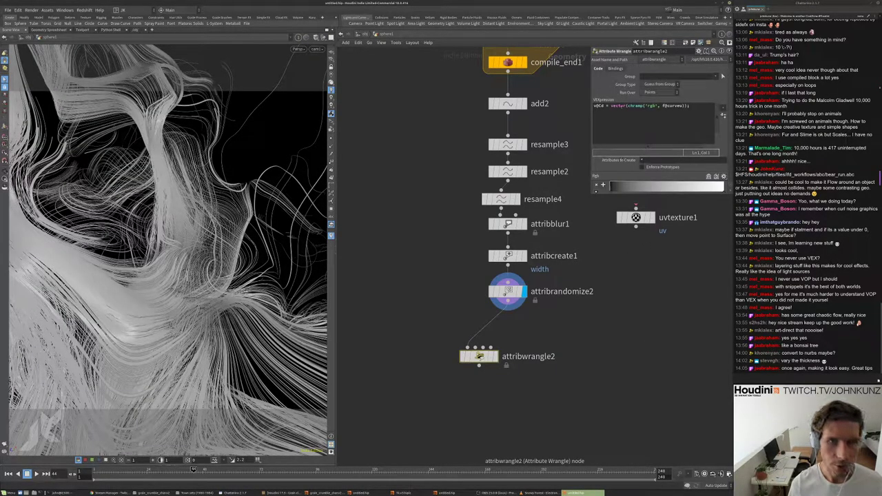
pyautogui.moveTo(687, 106); pyautogui.dragTo(612, 106)
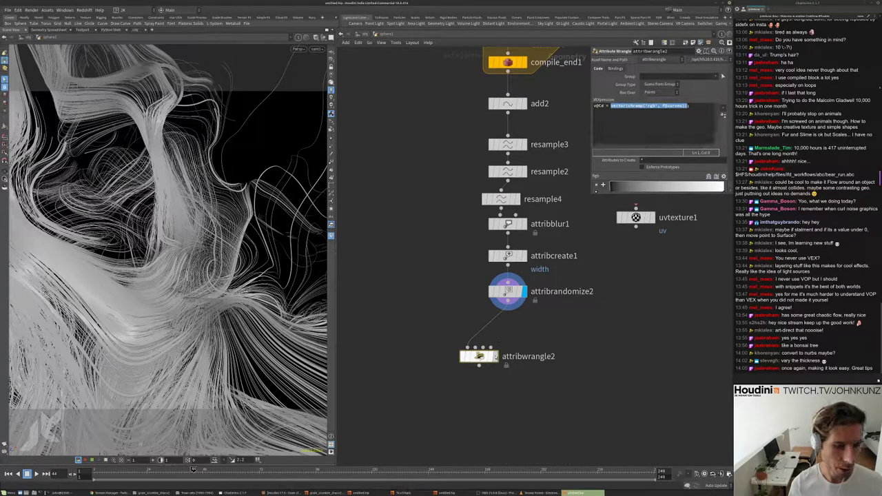
pyautogui.click(496, 356)
pyautogui.moveTo(484, 356); pyautogui.dragTo(513, 348)
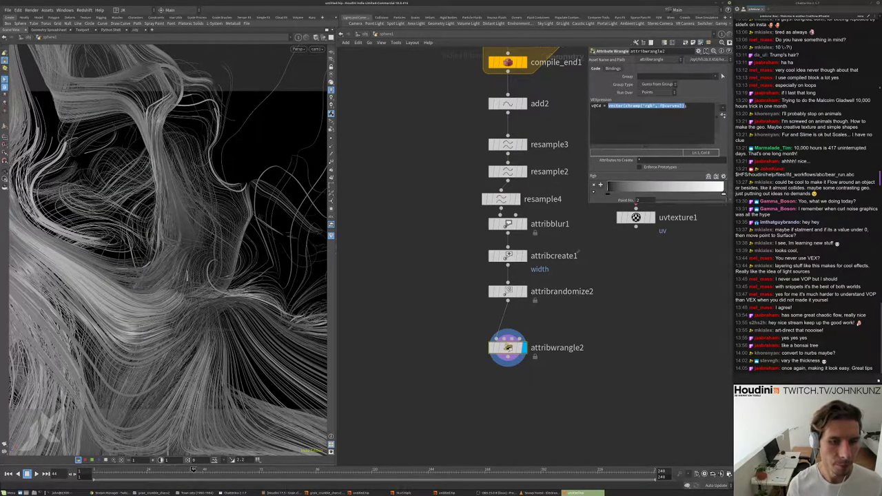
# - Make the first rgb ramp key red (1,0,0) and add a white key near 0.13
pyautogui.click(596, 192)
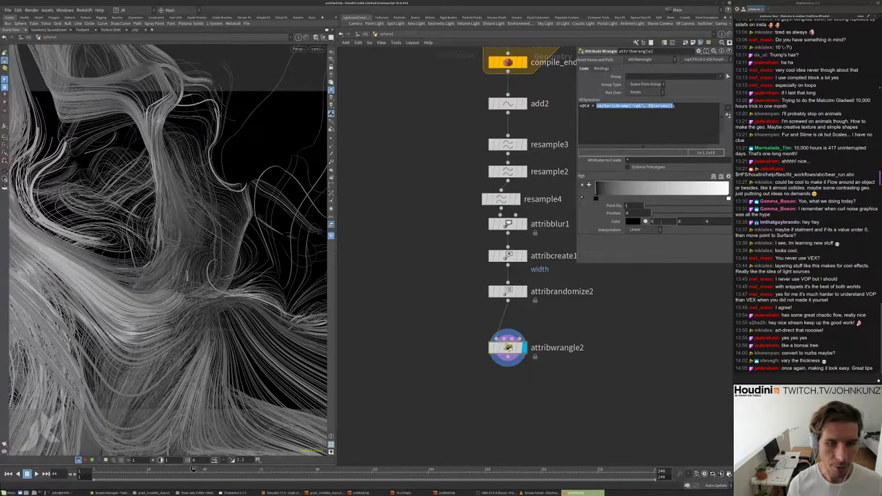
pyautogui.write('1')
pyautogui.press('Return')
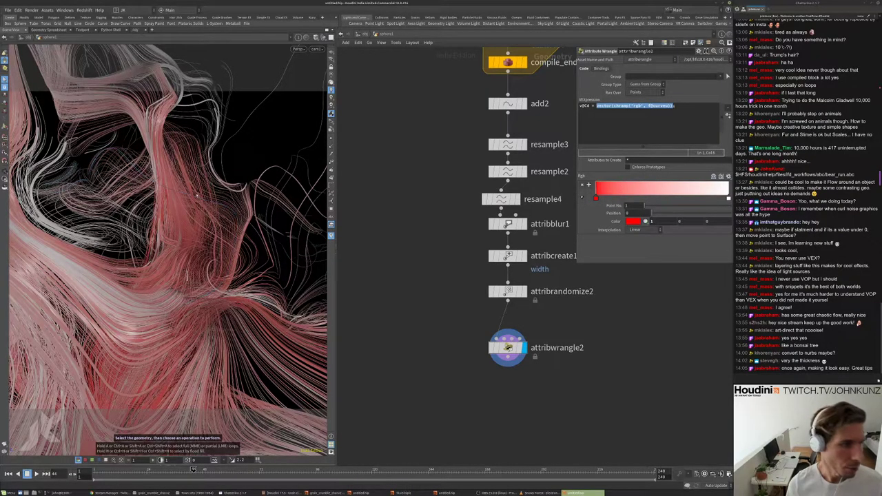
pyautogui.press('Escape')
pyautogui.scroll(-5, 280, 150)
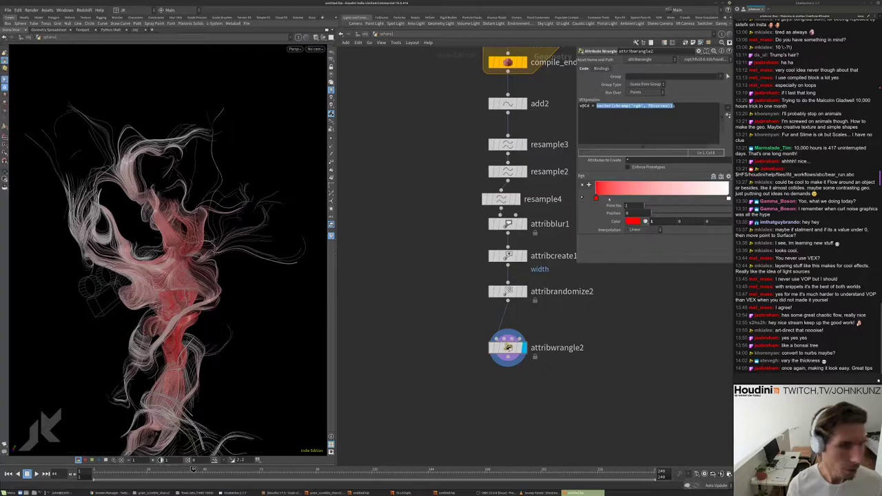
pyautogui.moveTo(689, 198); pyautogui.dragTo(613, 198)
pyautogui.moveTo(172, 262)
pyautogui.mouseDown()
pyautogui.moveTo(225, 264)
pyautogui.moveTo(172, 207)
pyautogui.mouseUp()
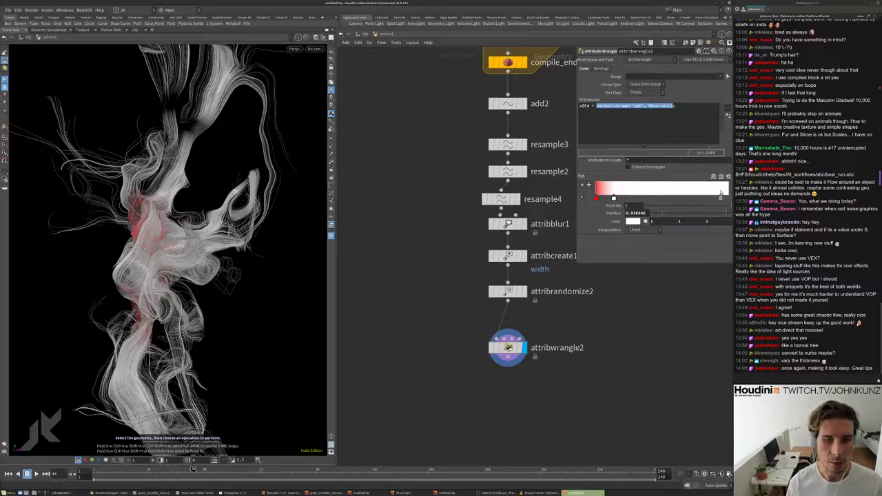
# - Set the ramp's end key to lime green in the colour picker
pyautogui.click(633, 221)
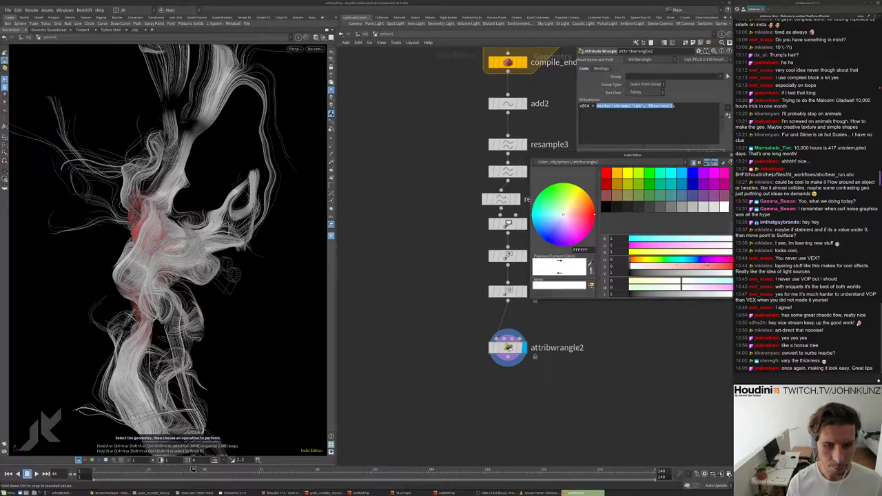
pyautogui.click(560, 184)
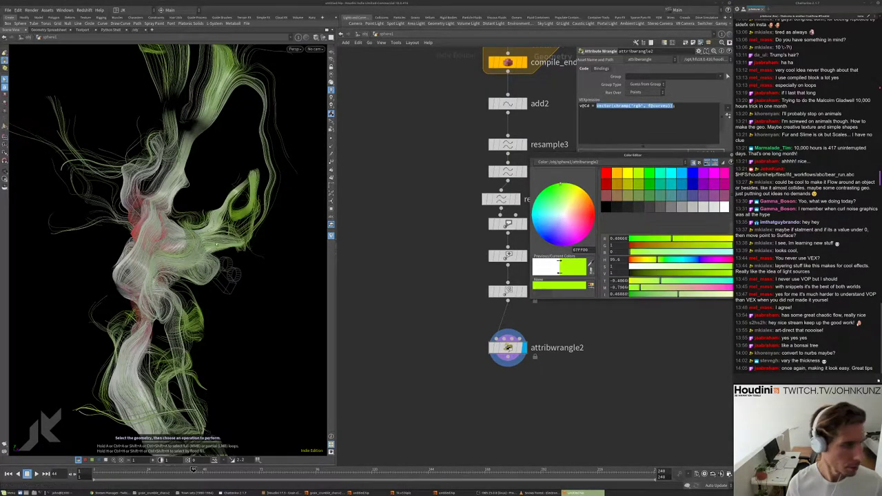
pyautogui.scroll(-3, 204, 216)
pyautogui.moveTo(673, 159); pyautogui.dragTo(633, 163)
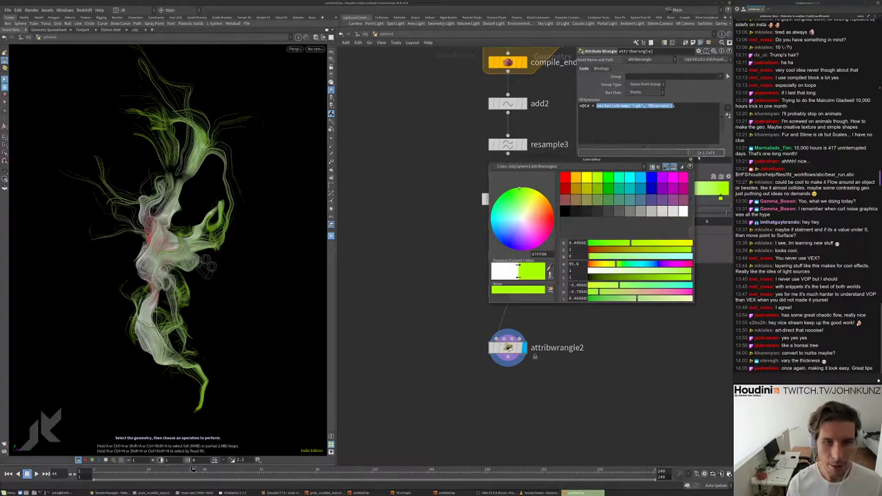
pyautogui.click(690, 165)
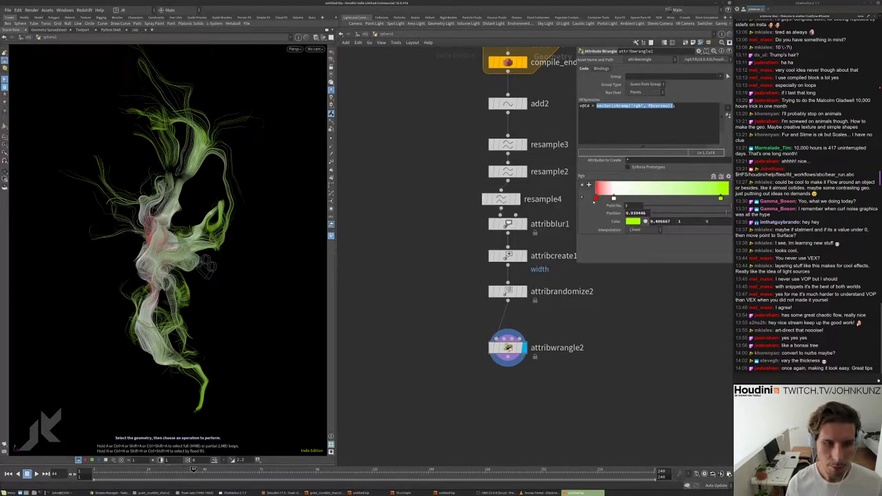
# - Switch the ramp interpolation to Constant and orbit to inspect the colour bands
pyautogui.click(596, 198)
pyautogui.click(638, 229)
pyautogui.click(626, 244)
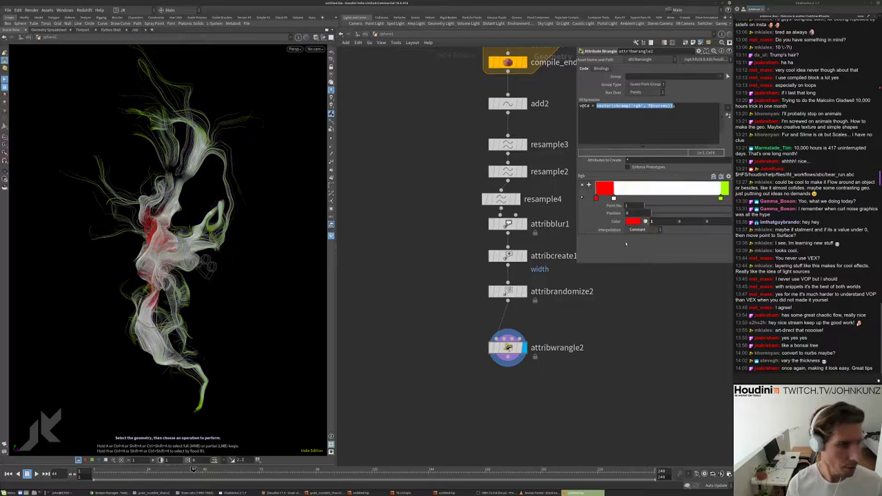
pyautogui.moveTo(252, 245); pyautogui.dragTo(165, 205)
pyautogui.scroll(5, 249, 227)
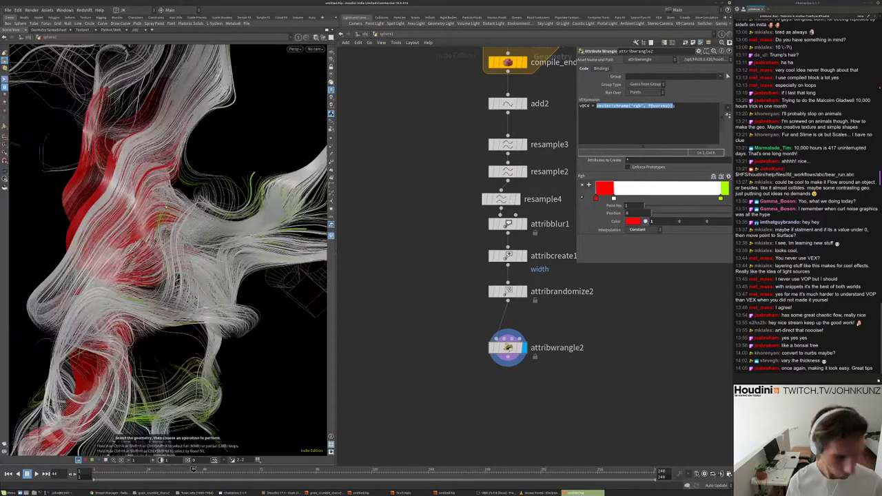
pyautogui.scroll(3, 165, 205)
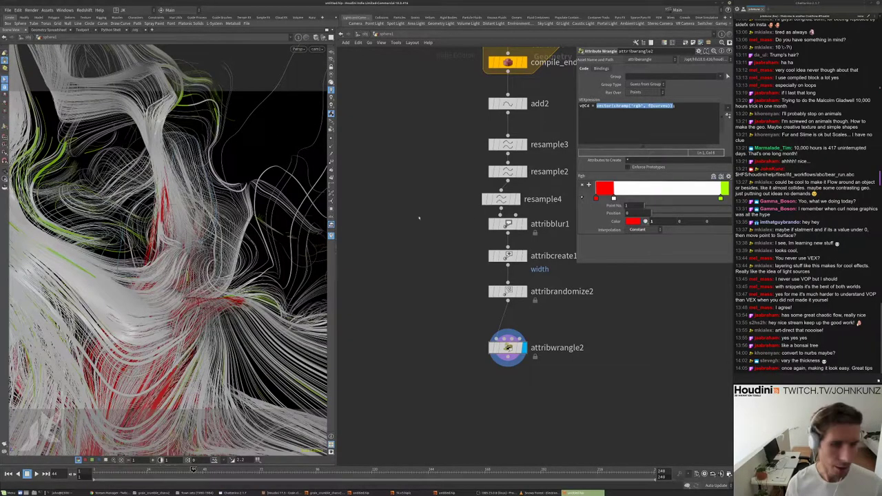
# - Slide the ramp keys to widen the green end band (~0.81) and red start band
pyautogui.click(720, 199)
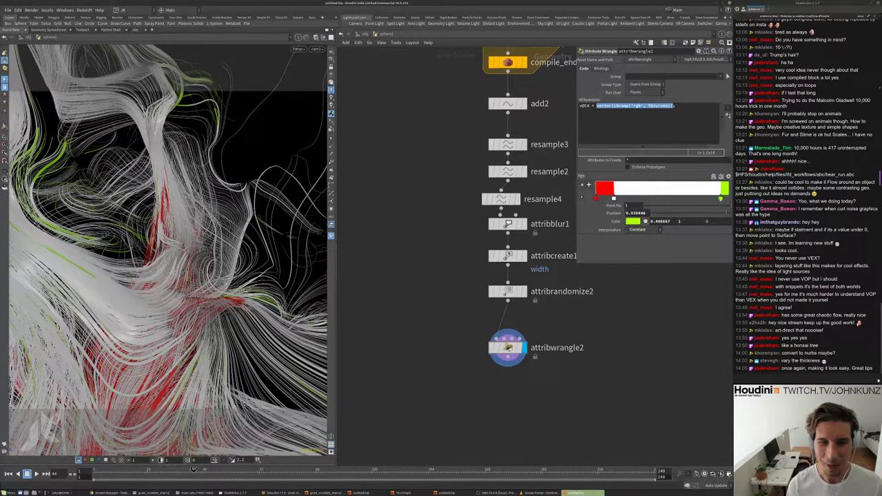
pyautogui.moveTo(720, 199); pyautogui.dragTo(701, 198)
pyautogui.moveTo(614, 197); pyautogui.dragTo(615, 199)
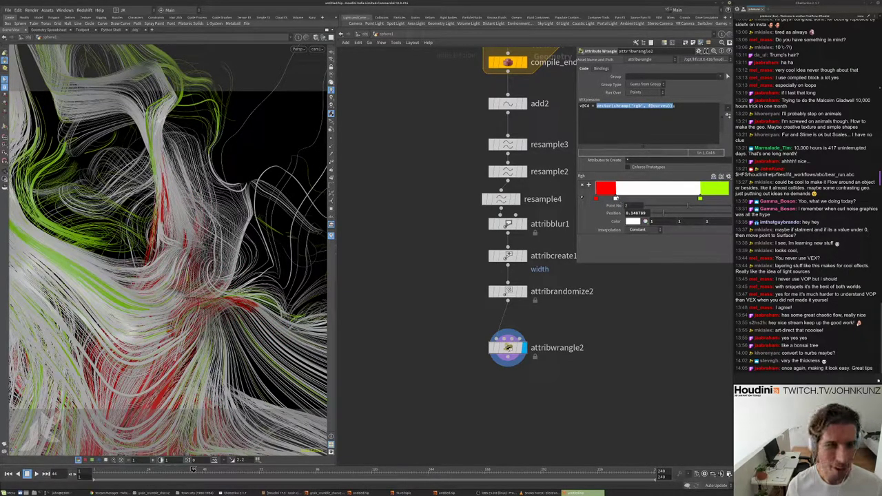
pyautogui.moveTo(615, 198); pyautogui.dragTo(614, 198)
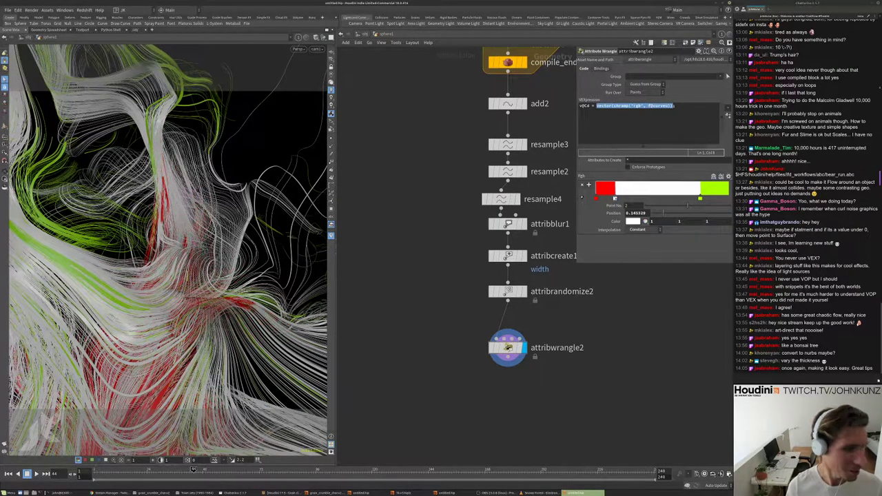
pyautogui.click(700, 198)
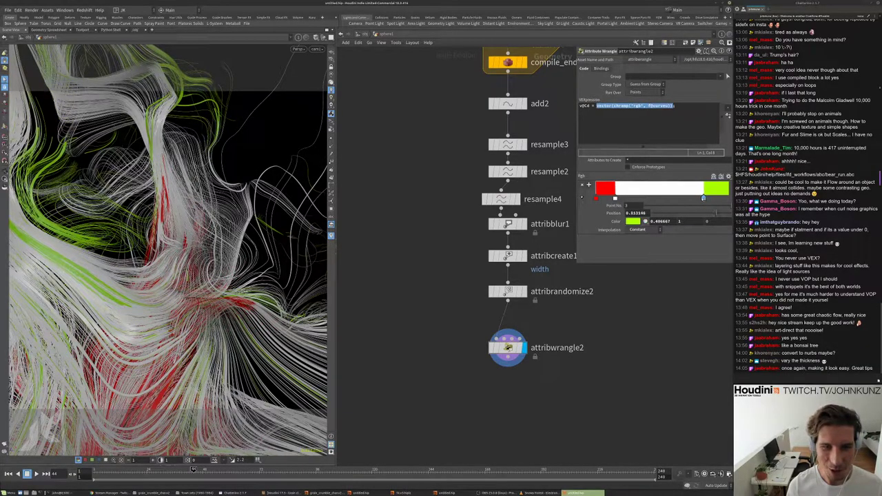
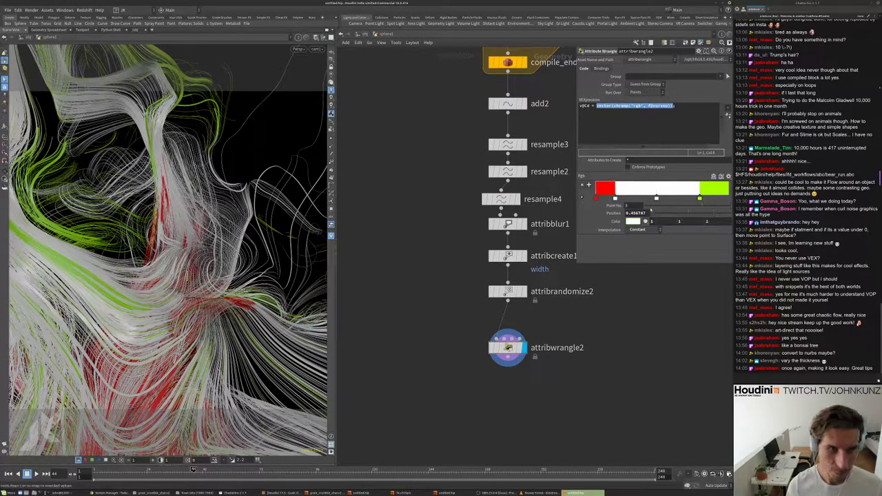
# - Change a ramp key to fully saturated blue in the Color Editor
pyautogui.click(633, 221)
pyautogui.moveTo(643, 271); pyautogui.dragTo(677, 273)
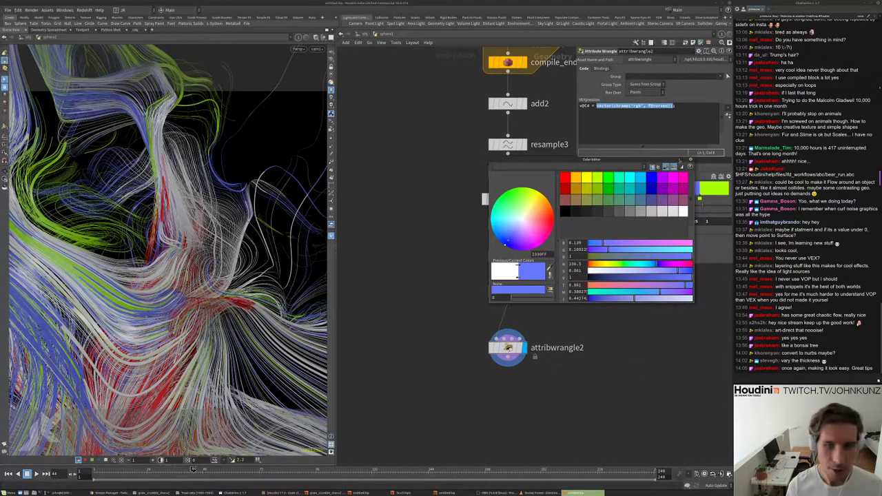
pyautogui.click(691, 166)
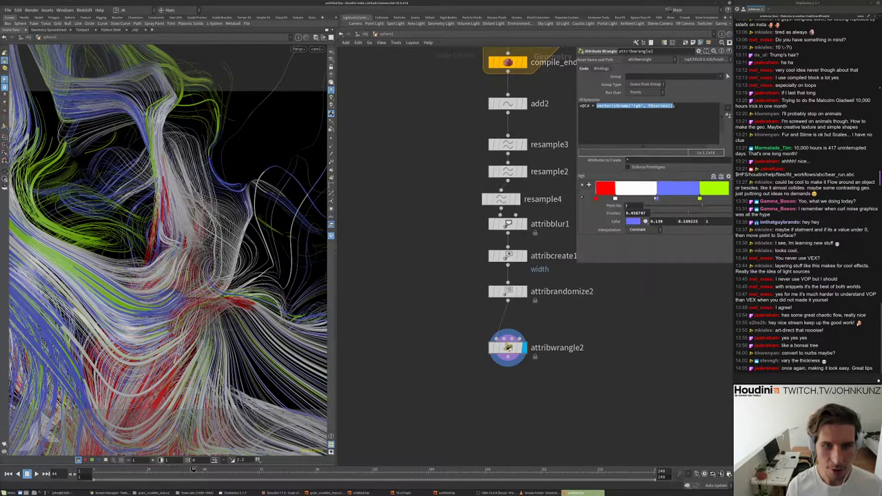
pyautogui.click(633, 221)
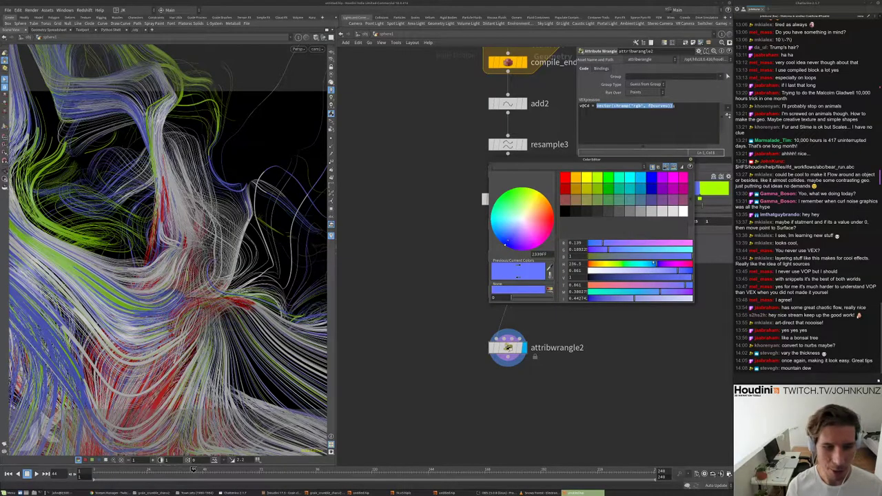
pyautogui.moveTo(680, 271); pyautogui.dragTo(693, 274)
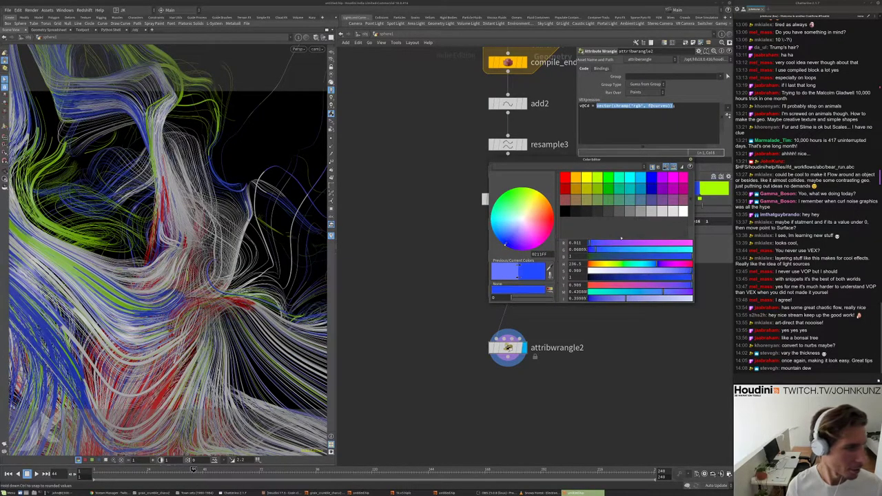
pyautogui.click(691, 160)
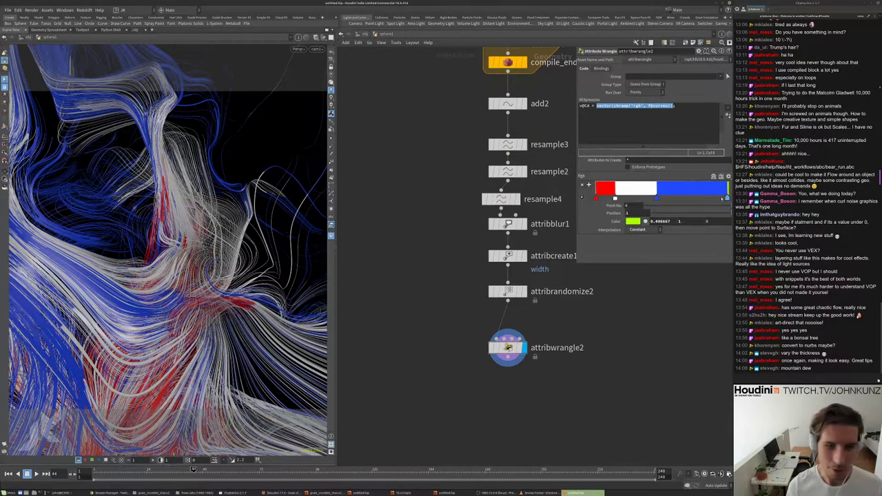
# - Drag the end key left and add a fully saturated yellow key mid-ramp
pyautogui.moveTo(728, 199); pyautogui.dragTo(706, 198)
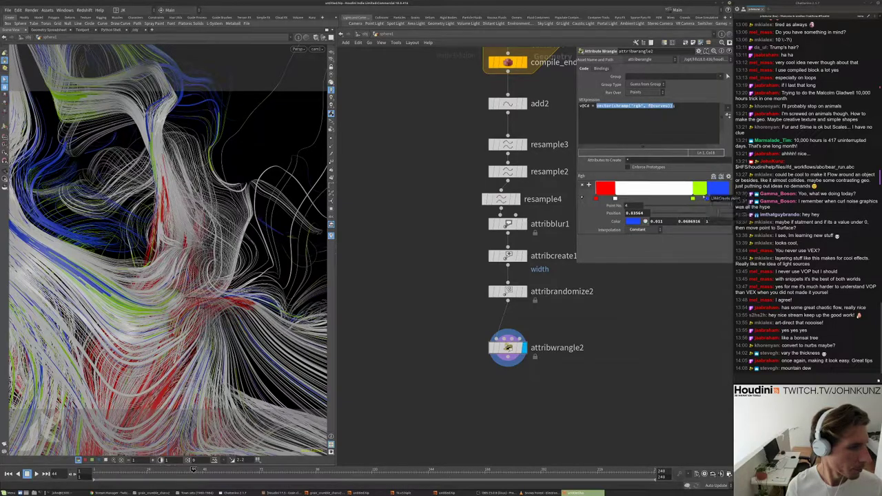
pyautogui.click(660, 193)
pyautogui.click(632, 221)
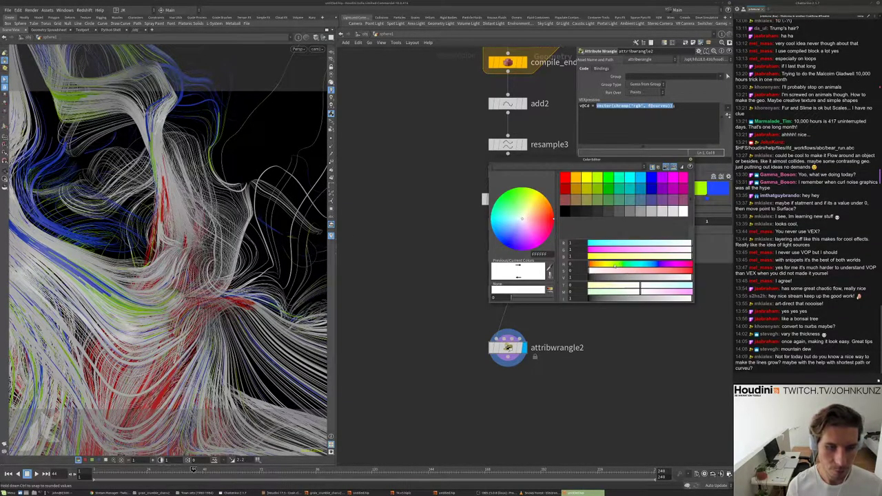
pyautogui.click(607, 267)
pyautogui.click(689, 271)
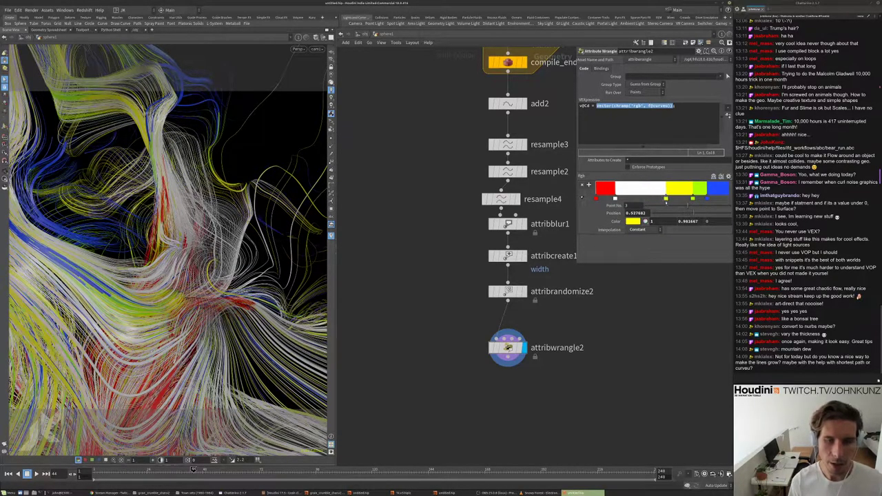
pyautogui.press('Tab')
pyautogui.moveTo(621, 322)
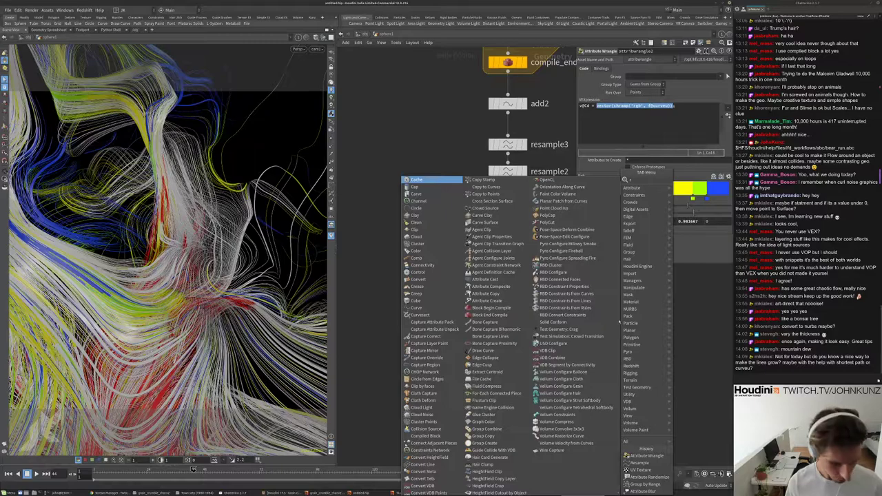
pyautogui.write('carve')
pyautogui.press('Return')
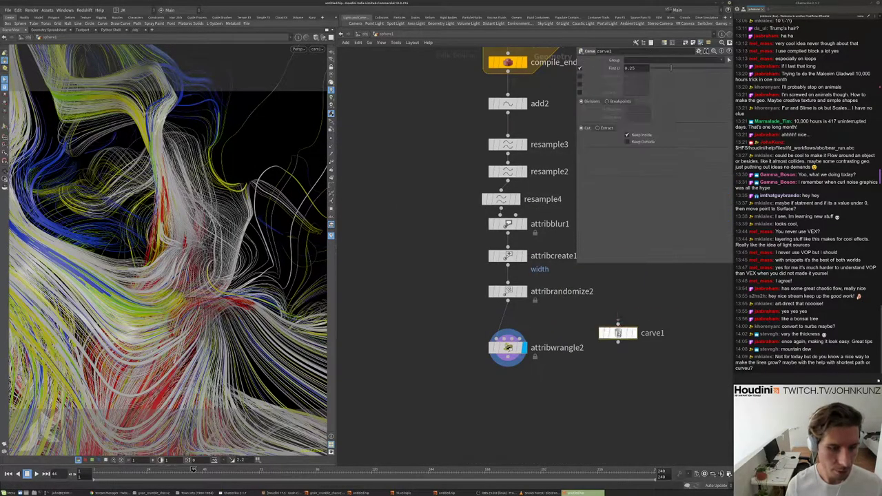
pyautogui.click(619, 333)
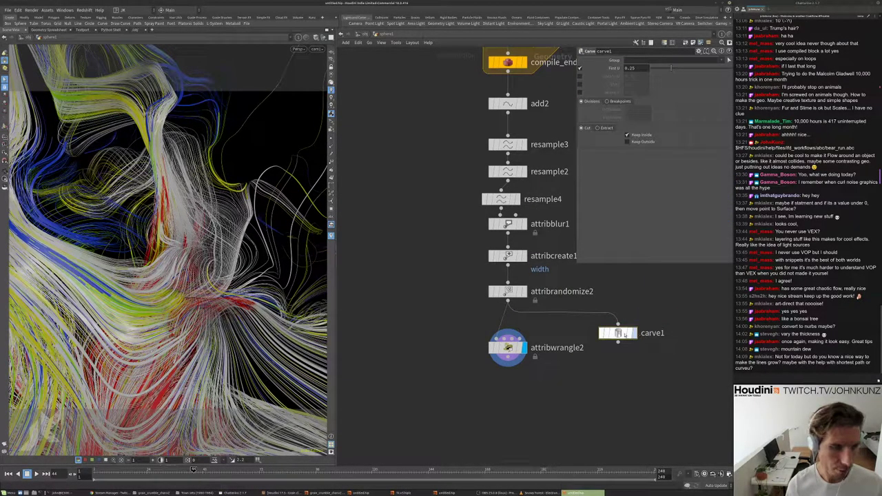
pyautogui.click(633, 334)
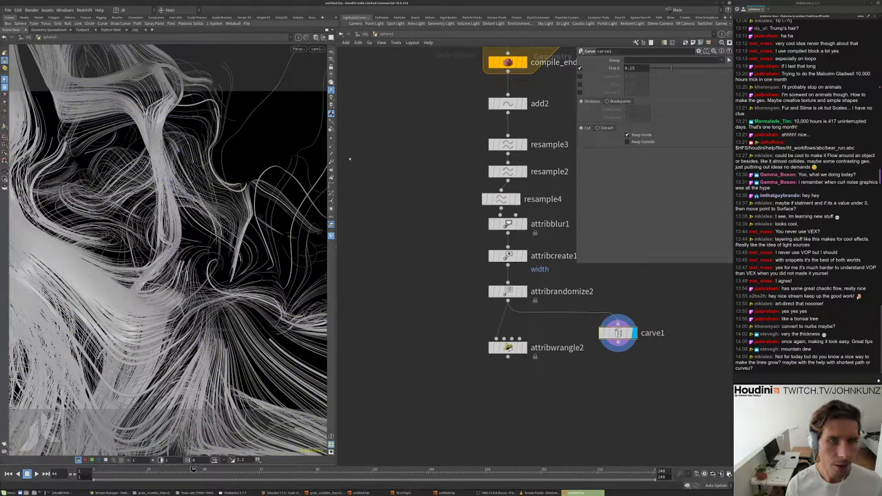
pyautogui.press('g')
pyautogui.moveTo(259, 173); pyautogui.dragTo(256, 178)
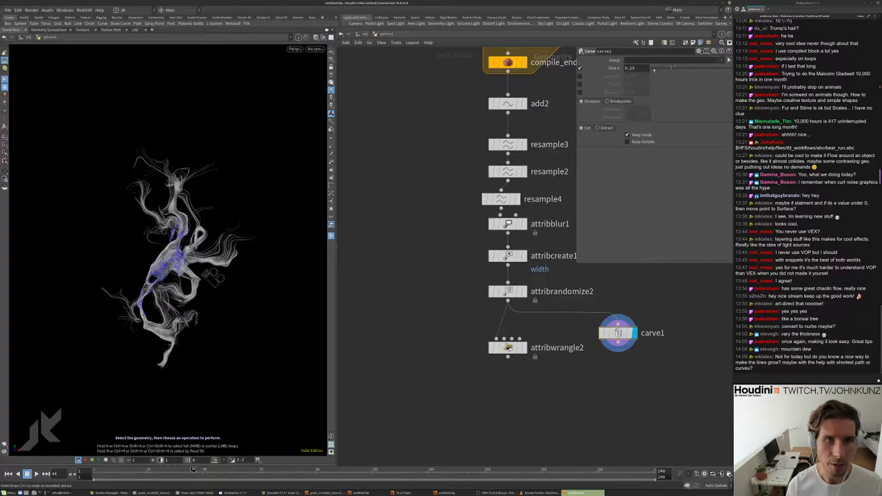
pyautogui.keyDown('ctrl'); pyautogui.middleClick(634, 67); pyautogui.keyUp('ctrl')
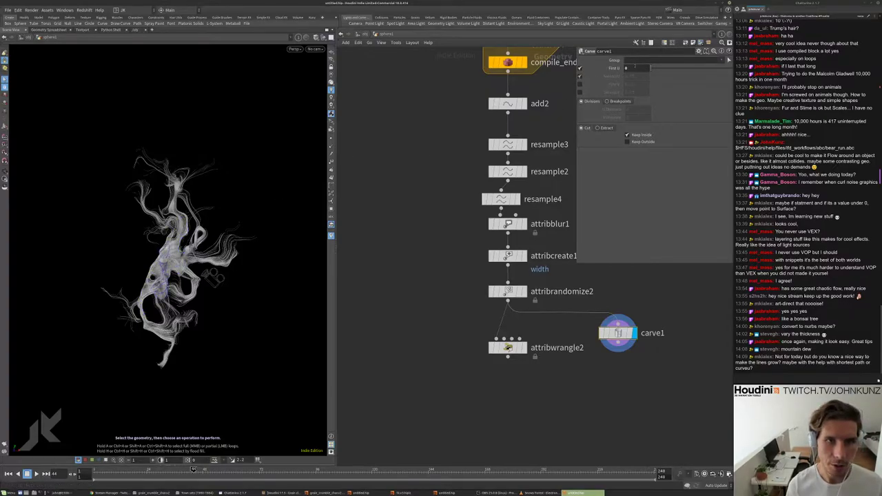
pyautogui.click(580, 76)
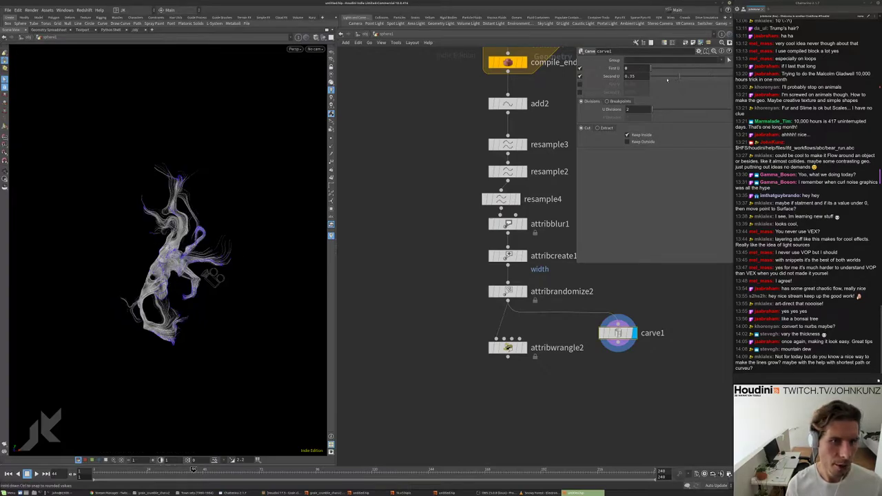
pyautogui.moveTo(667, 80); pyautogui.dragTo(644, 81)
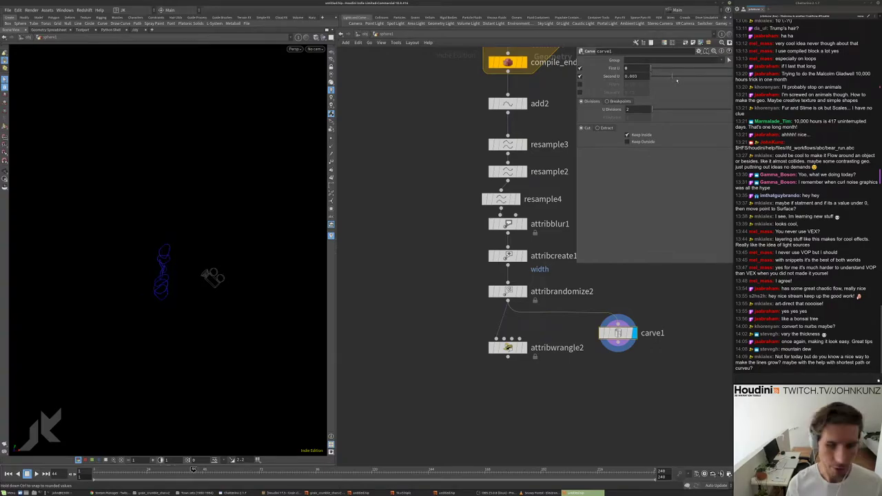
pyautogui.moveTo(711, 78); pyautogui.dragTo(721, 78)
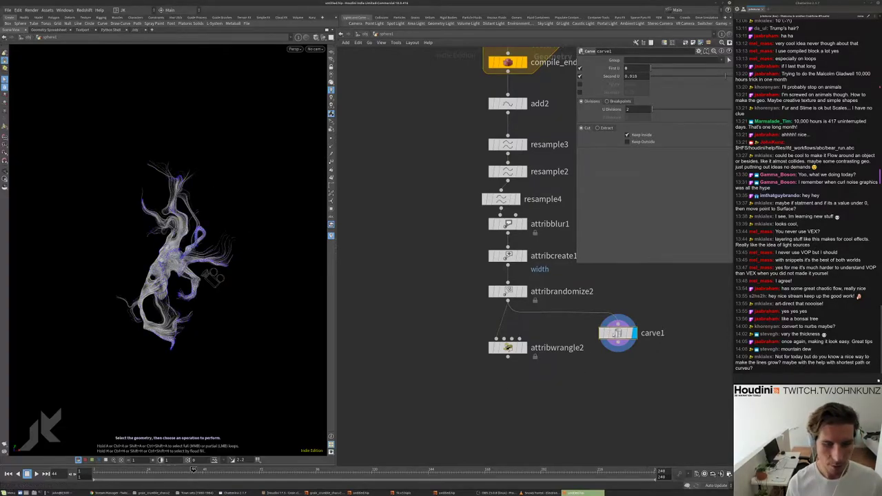
pyautogui.scroll(1, 580, 371)
pyautogui.click(480, 332)
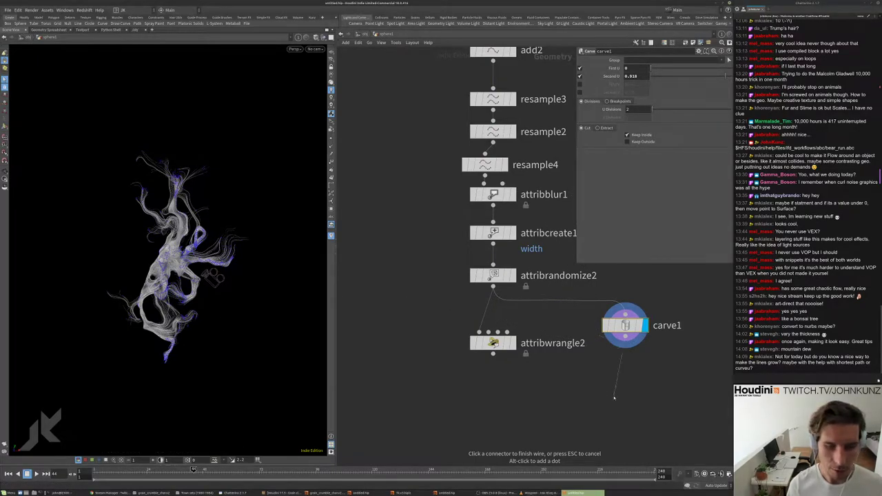
pyautogui.click(493, 285)
pyautogui.click(493, 339)
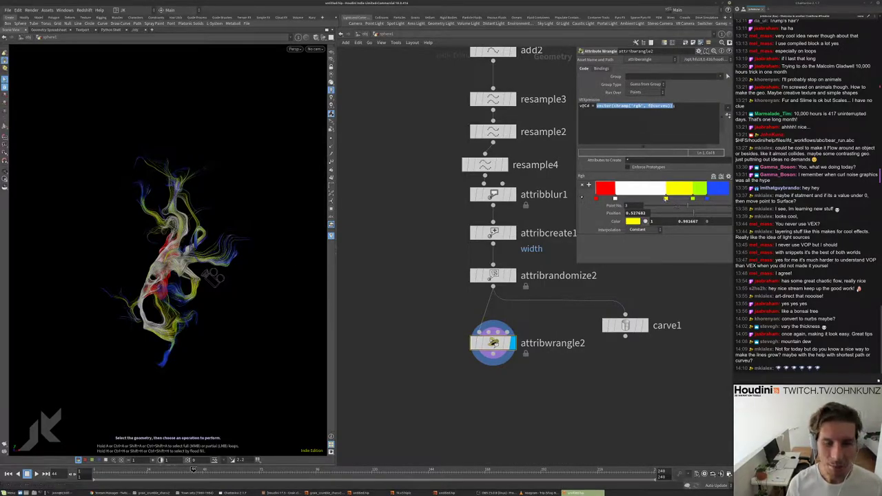
pyautogui.click(625, 325)
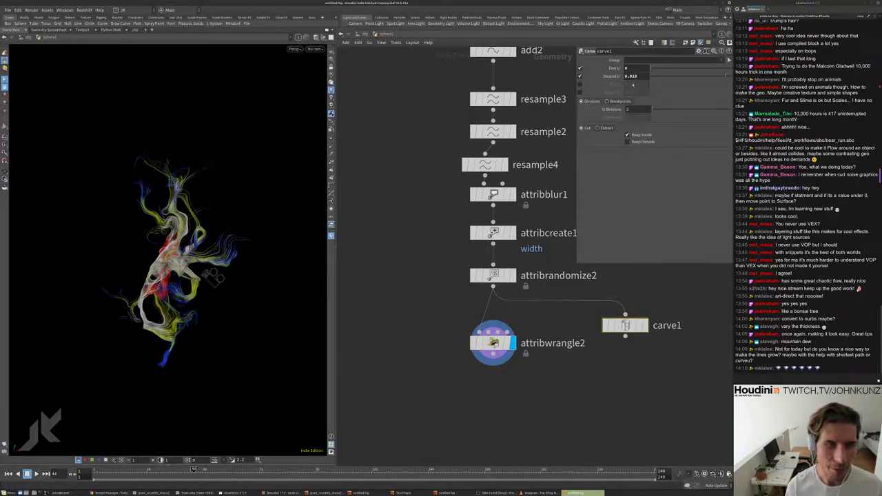
pyautogui.press('Delete')
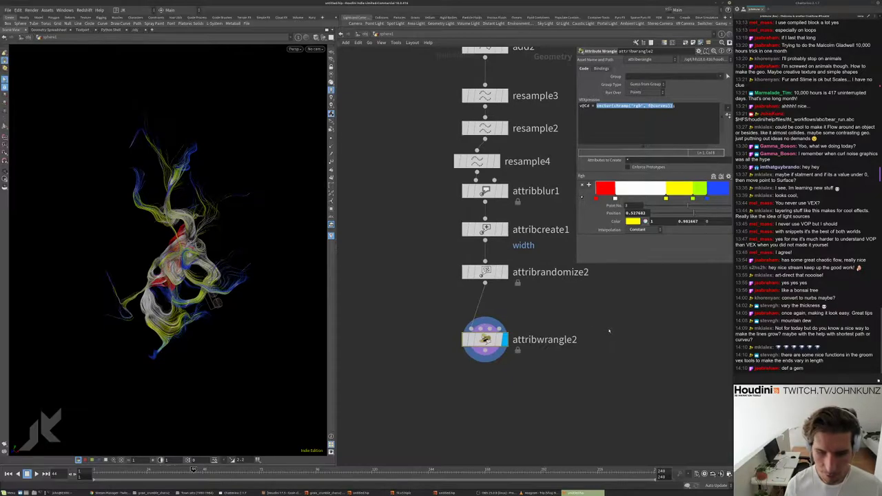
# - Add a Carve node to the network using the 'carv' search
pyautogui.press('Tab')
pyautogui.write('carv')
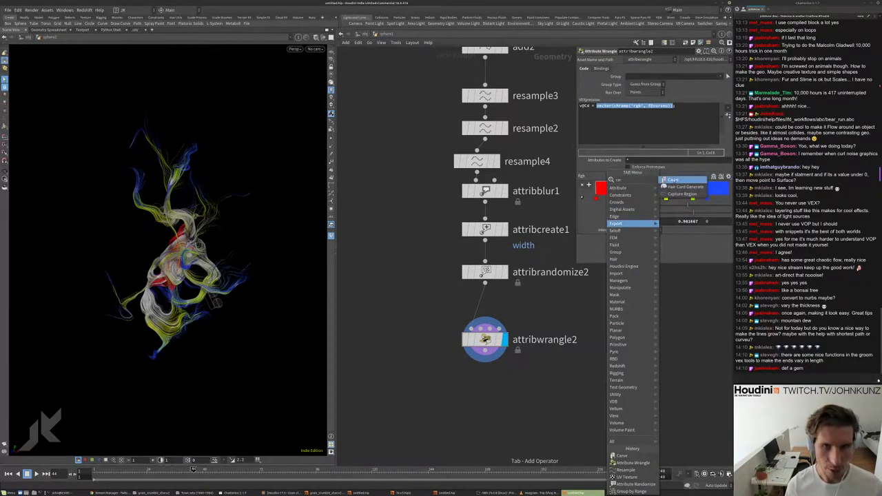
pyautogui.press('Return')
pyautogui.click(621, 377)
pyautogui.press('Tab')
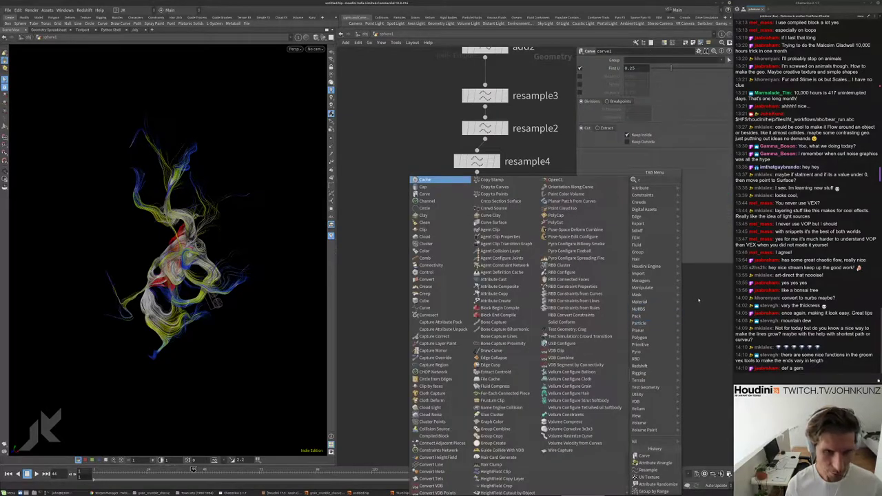
pyautogui.press('Escape')
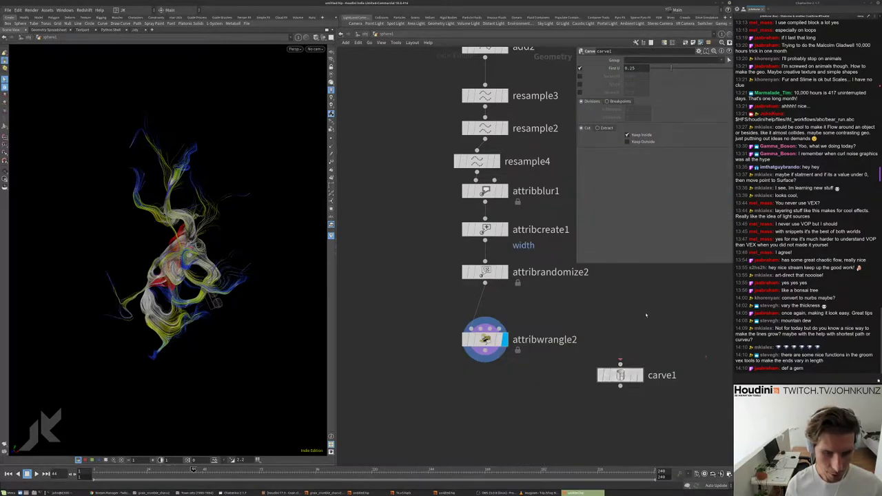
# - Add a Torus node wired into carve1 and list its Primitive Type choices
pyautogui.press('Tab')
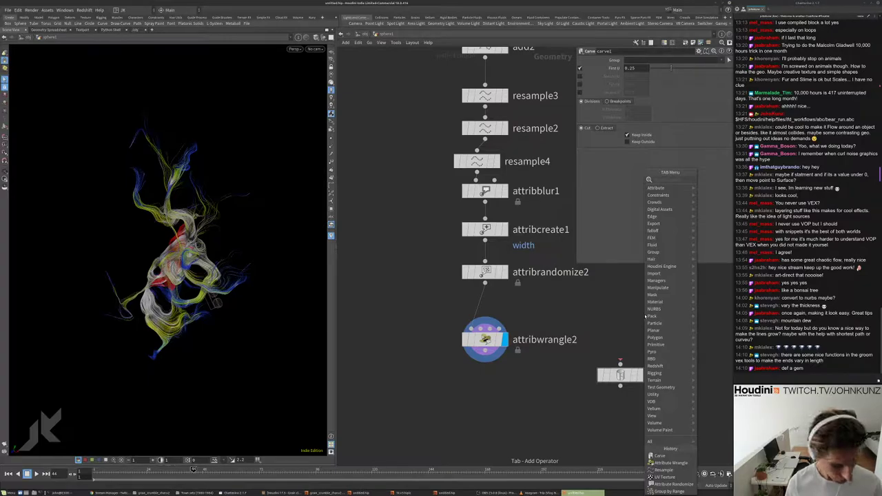
pyautogui.write('tor')
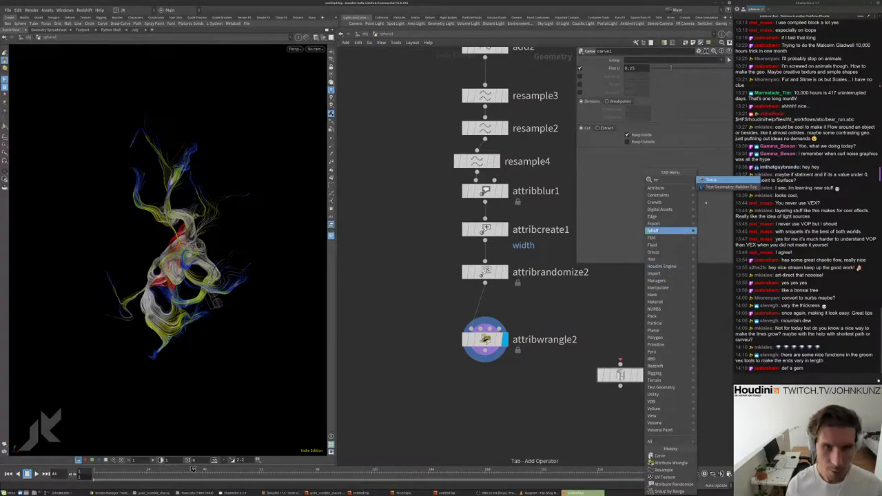
pyautogui.press('Return')
pyautogui.click(633, 318)
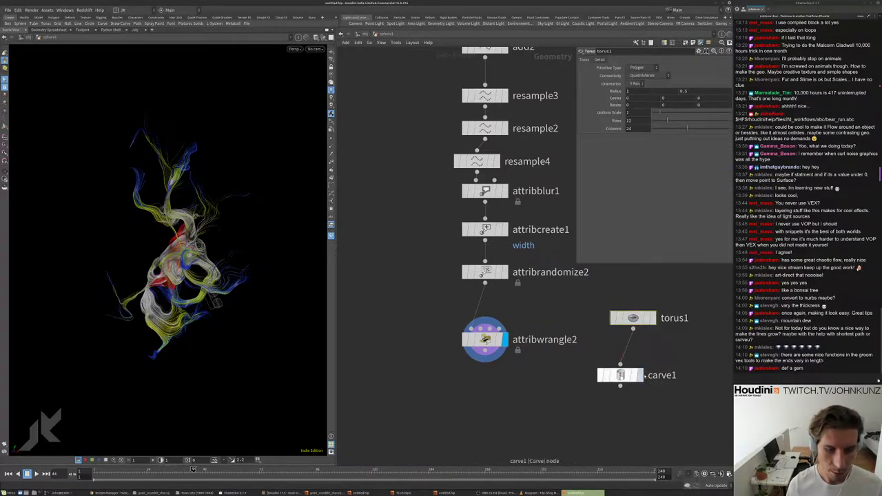
pyautogui.click(641, 376)
pyautogui.click(620, 376)
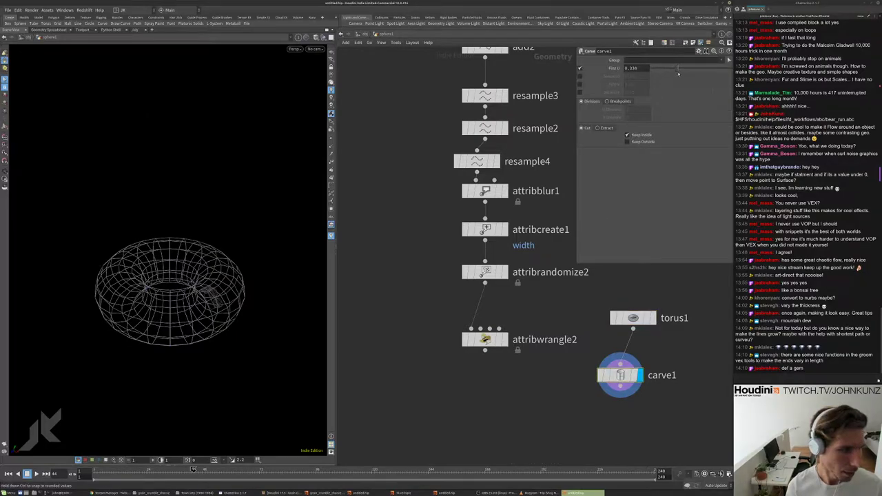
pyautogui.moveTo(678, 73); pyautogui.dragTo(676, 73)
pyautogui.click(632, 318)
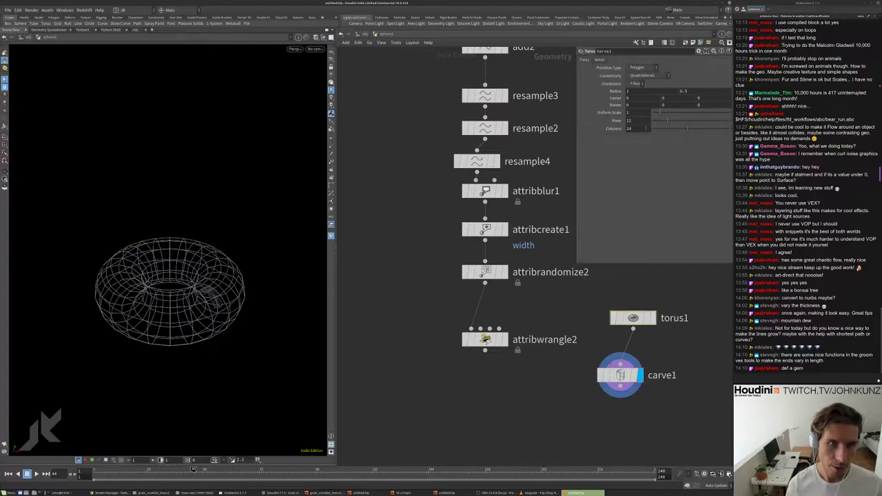
pyautogui.click(637, 68)
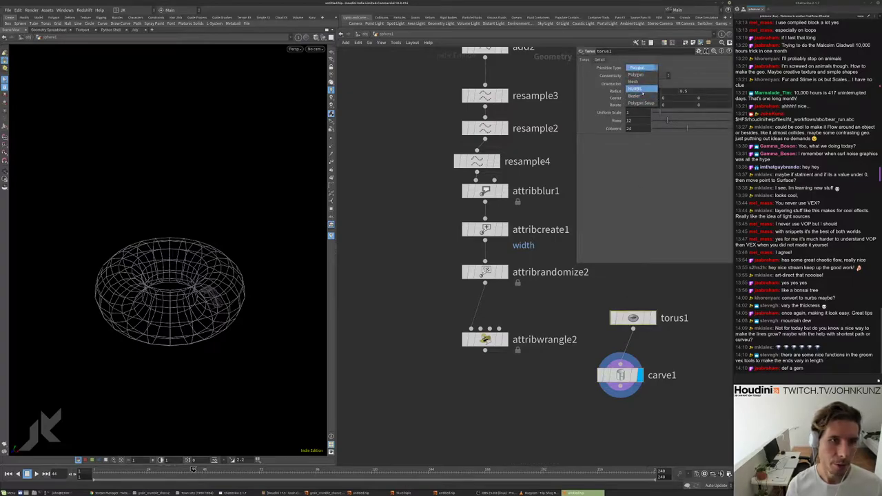
# - Make torus1 NURBS and carve it open with First U, Second U and V cuts
pyautogui.click(639, 90)
pyautogui.click(620, 375)
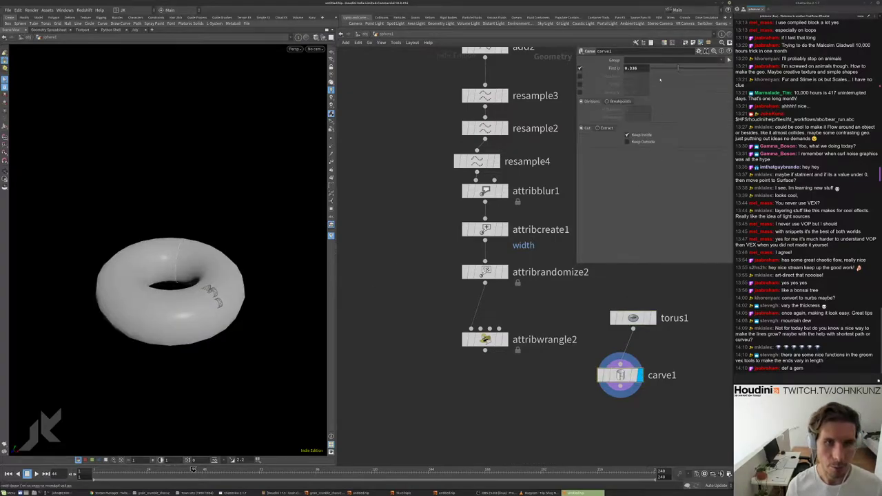
pyautogui.moveTo(651, 69)
pyautogui.mouseDown()
pyautogui.moveTo(732, 77)
pyautogui.moveTo(651, 69)
pyautogui.mouseUp()
pyautogui.click(579, 76)
pyautogui.moveTo(702, 81)
pyautogui.mouseDown()
pyautogui.moveTo(633, 84)
pyautogui.moveTo(713, 86)
pyautogui.mouseUp()
pyautogui.click(580, 84)
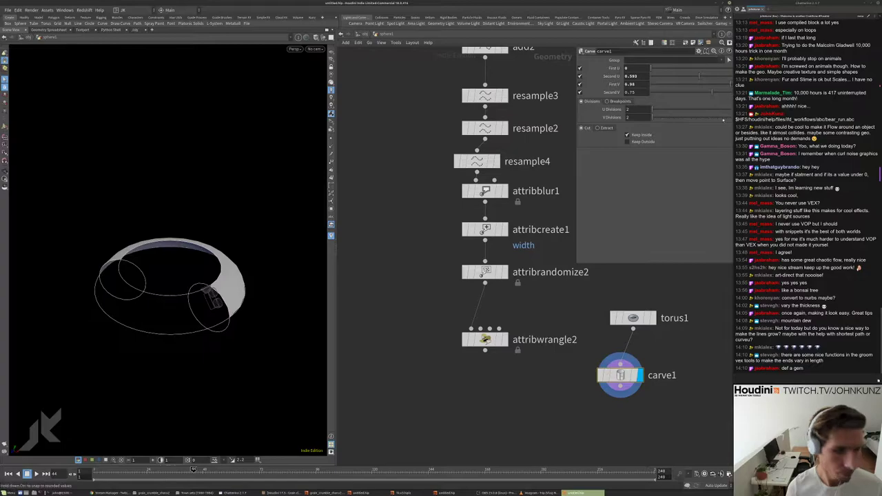
# - Reframe the network and switch torus1's primitive type back to Polygon
pyautogui.scroll(-2, 620, 345)
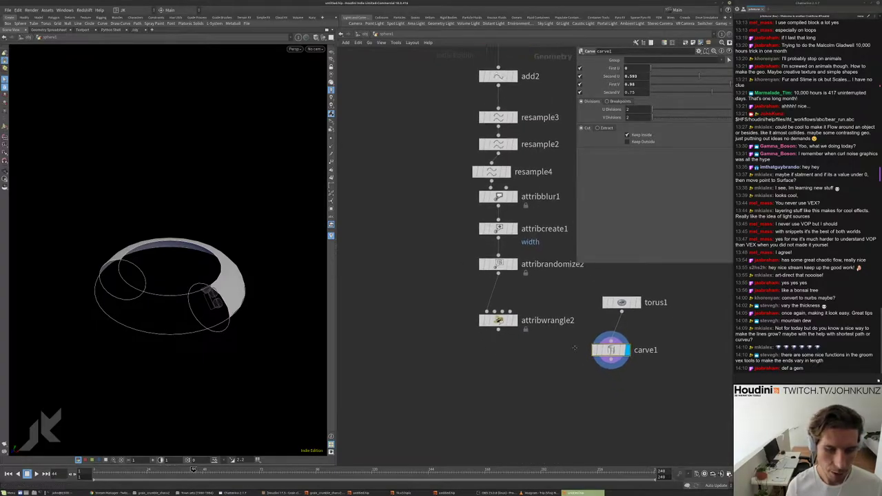
pyautogui.moveTo(552, 289); pyautogui.dragTo(531, 248, button='middle')
pyautogui.scroll(1, 612, 309)
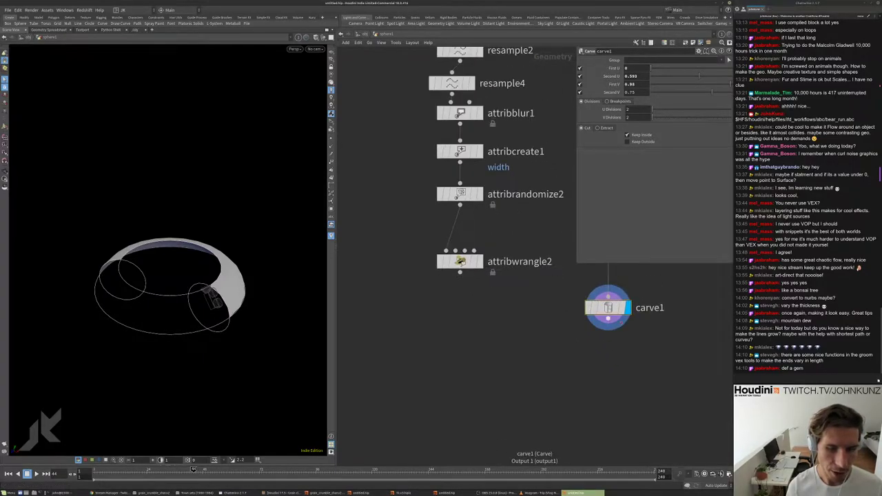
pyautogui.scroll(-2, 612, 309)
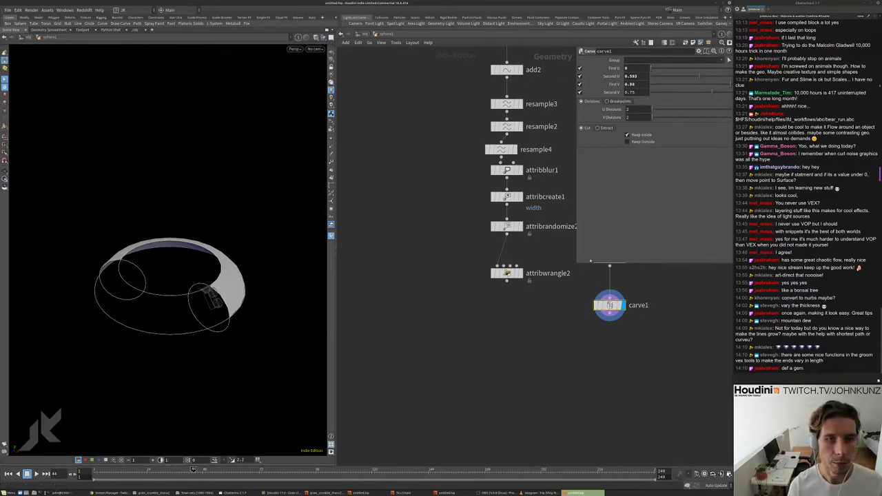
pyautogui.moveTo(591, 260); pyautogui.dragTo(573, 295, button='middle')
pyautogui.scroll(2, 573, 295)
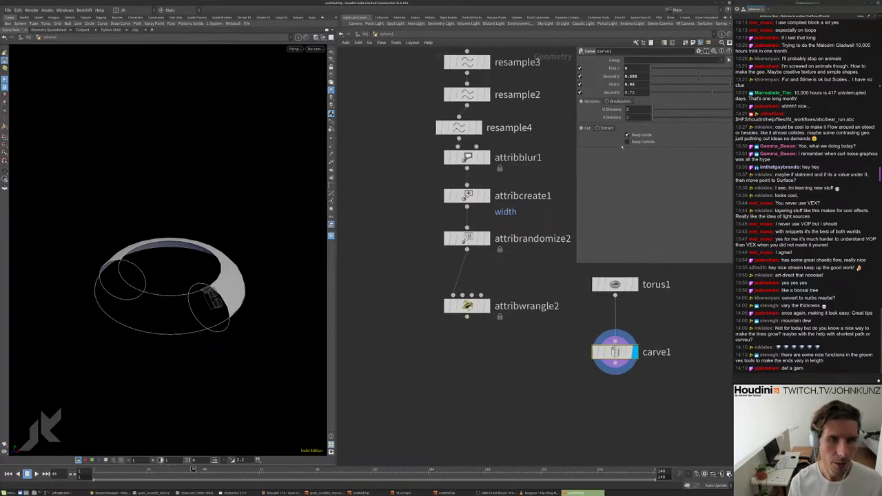
pyautogui.click(611, 284)
pyautogui.click(641, 68)
pyautogui.click(634, 74)
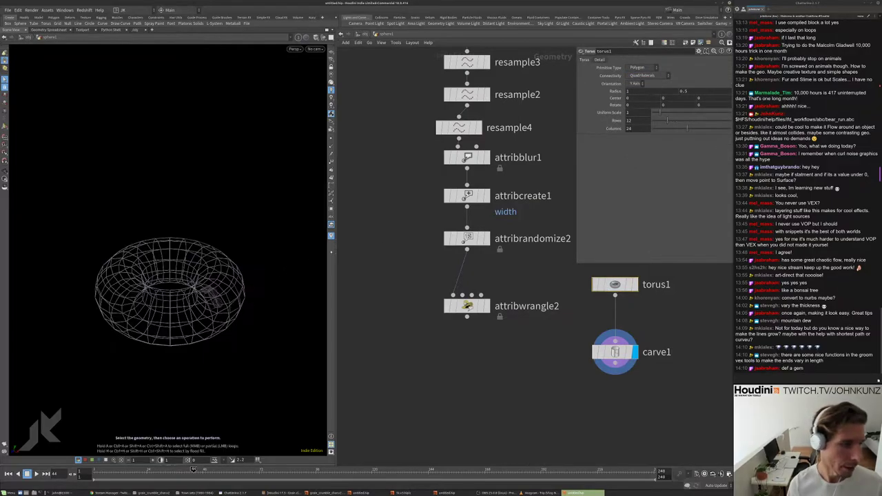
pyautogui.click(641, 68)
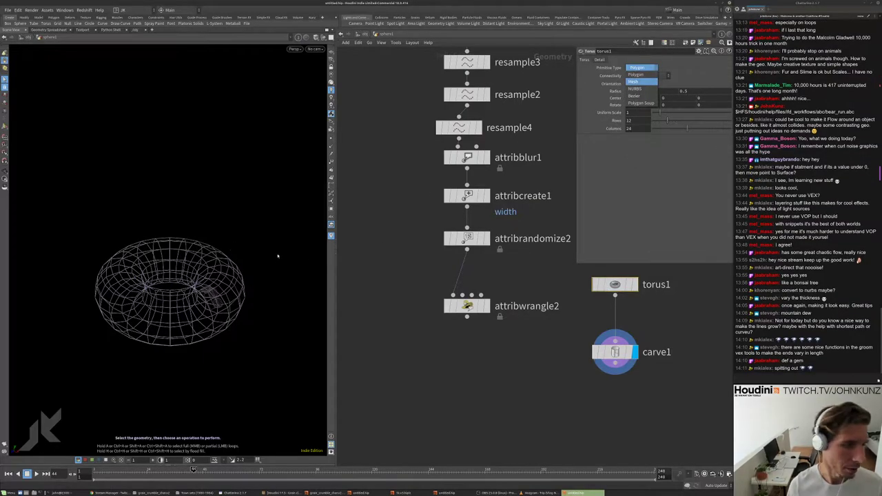
pyautogui.click(635, 75)
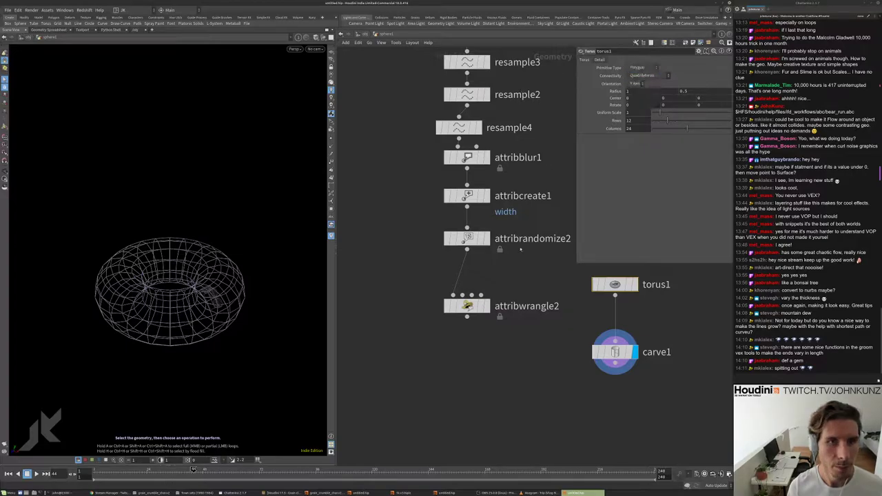
# - Set torus1's primitive type to NURBS again
pyautogui.scroll(-2, 535, 339)
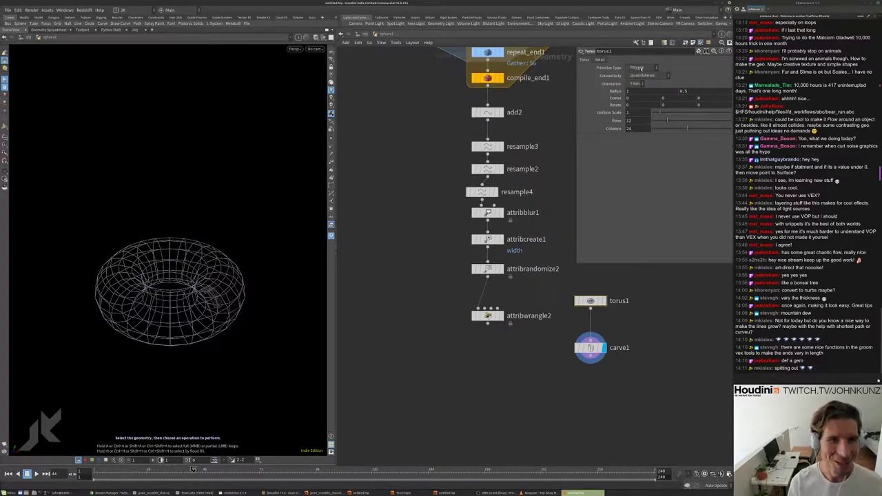
pyautogui.scroll(2, 592, 319)
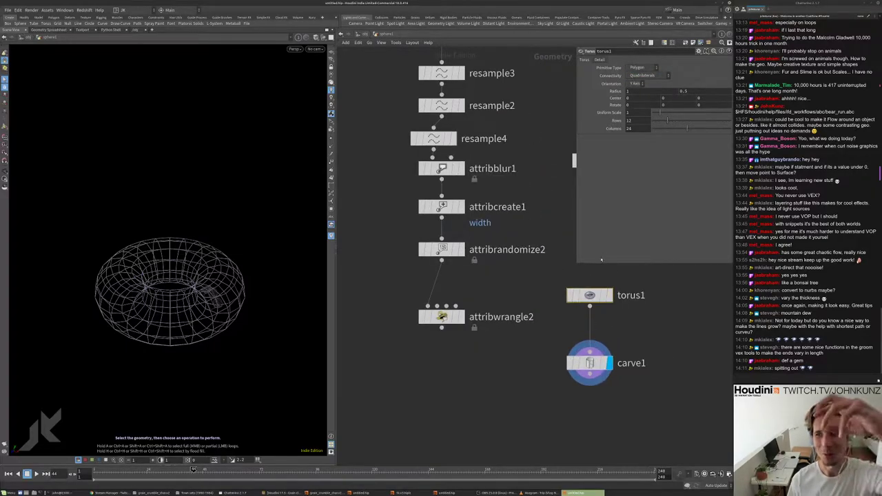
pyautogui.click(638, 67)
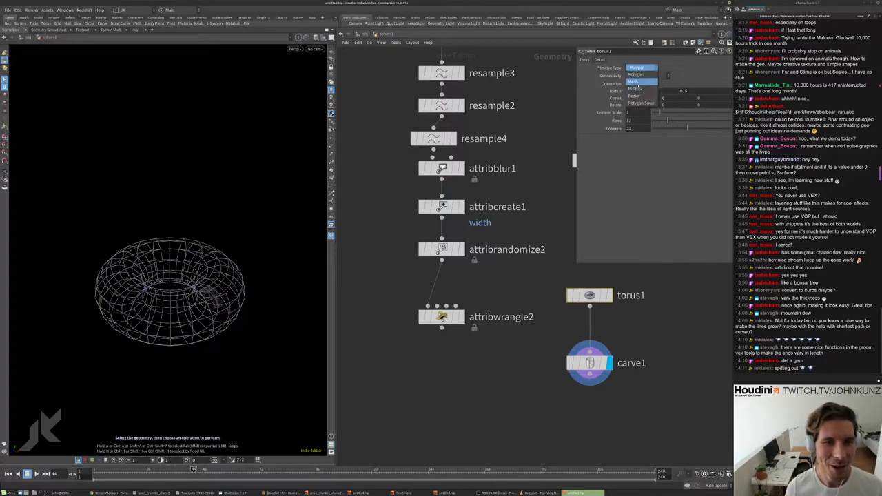
pyautogui.click(639, 83)
# - Show the carved torus as Smooth Wire Shaded and orbit around it
pyautogui.moveTo(146, 274)
pyautogui.mouseDown()
pyautogui.moveTo(163, 299)
pyautogui.moveTo(193, 203)
pyautogui.moveTo(206, 281)
pyautogui.moveTo(250, 295)
pyautogui.mouseUp()
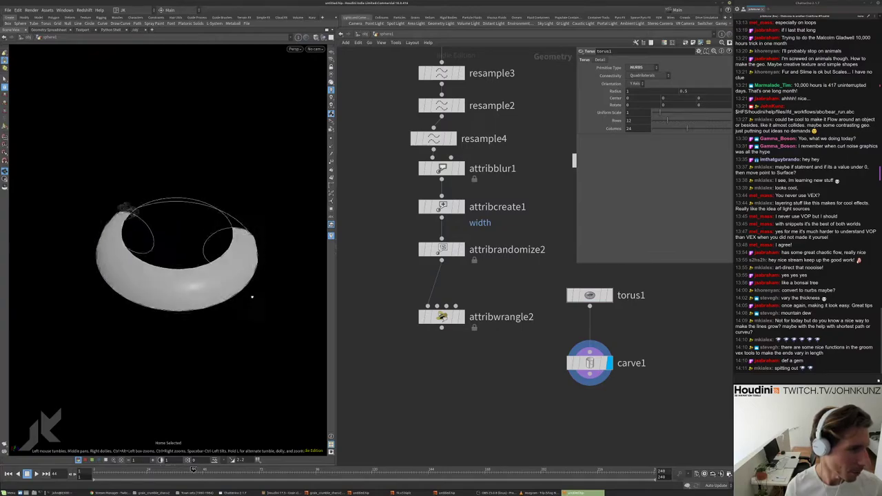
pyautogui.click(316, 38)
pyautogui.click(341, 109)
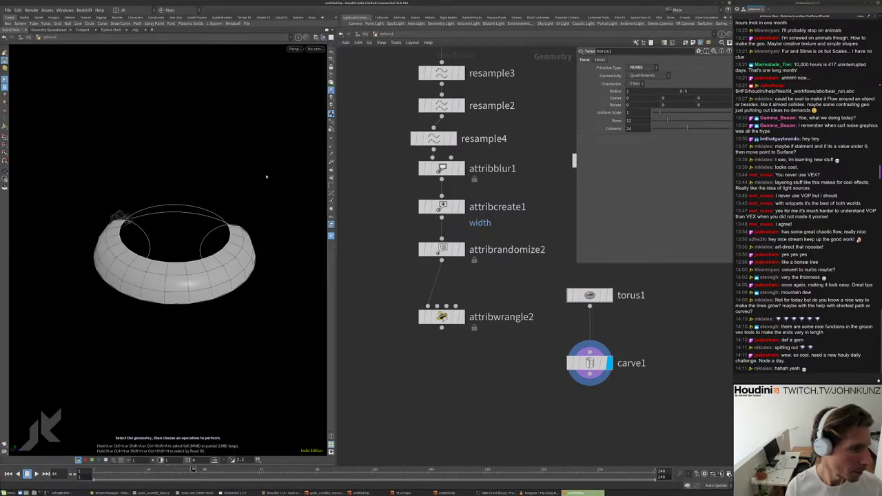
pyautogui.moveTo(266, 177)
pyautogui.mouseDown()
pyautogui.moveTo(206, 248)
pyautogui.moveTo(171, 273)
pyautogui.mouseUp()
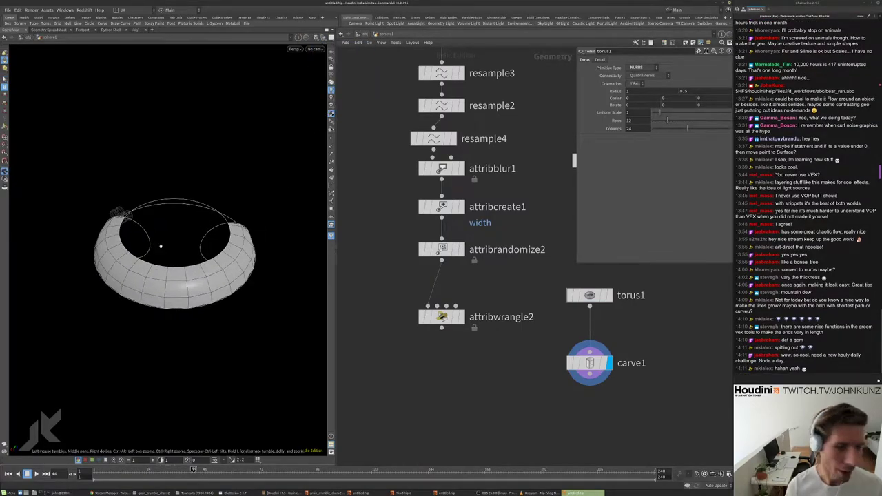
pyautogui.moveTo(461, 283); pyautogui.dragTo(498, 265, button='middle')
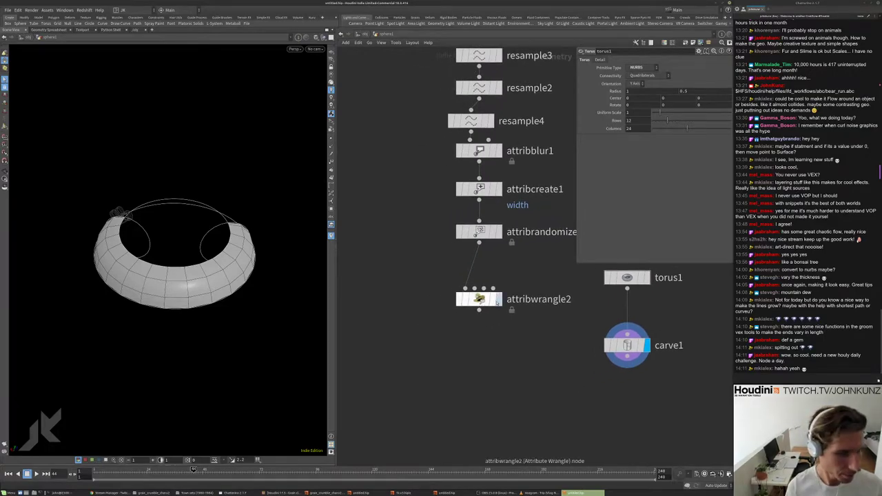
pyautogui.click(497, 298)
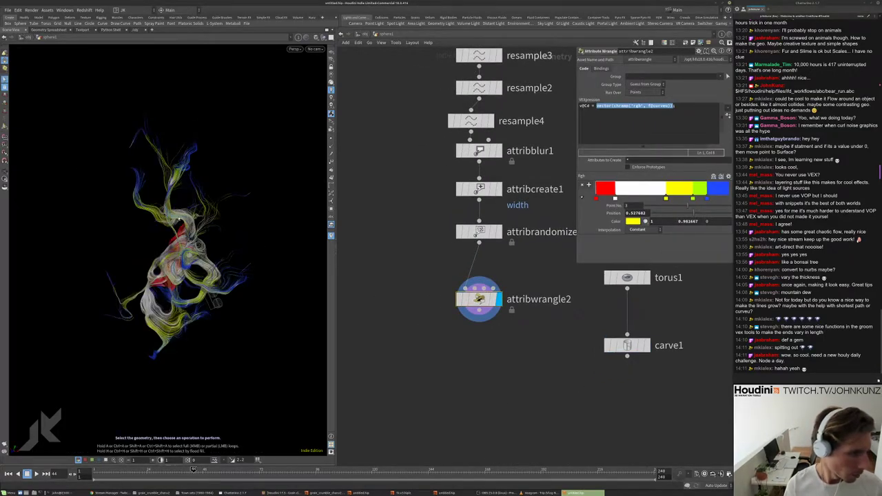
pyautogui.click(693, 198)
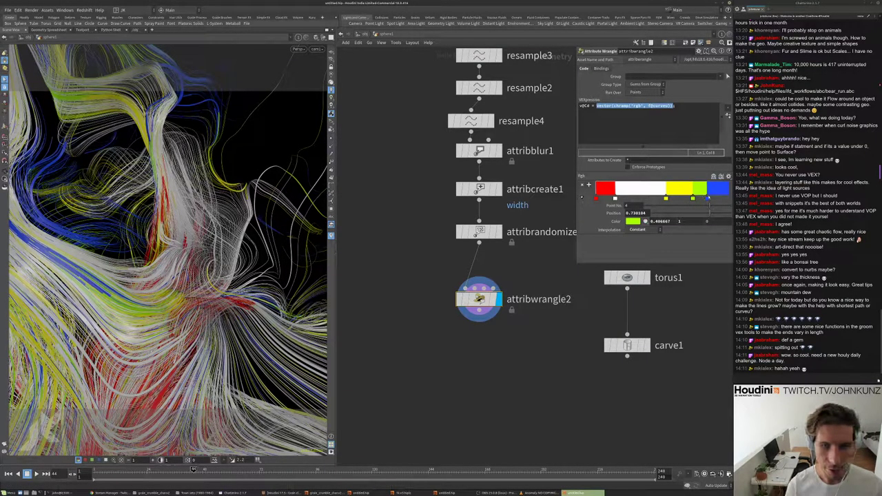
pyautogui.click(709, 197)
pyautogui.press('Delete')
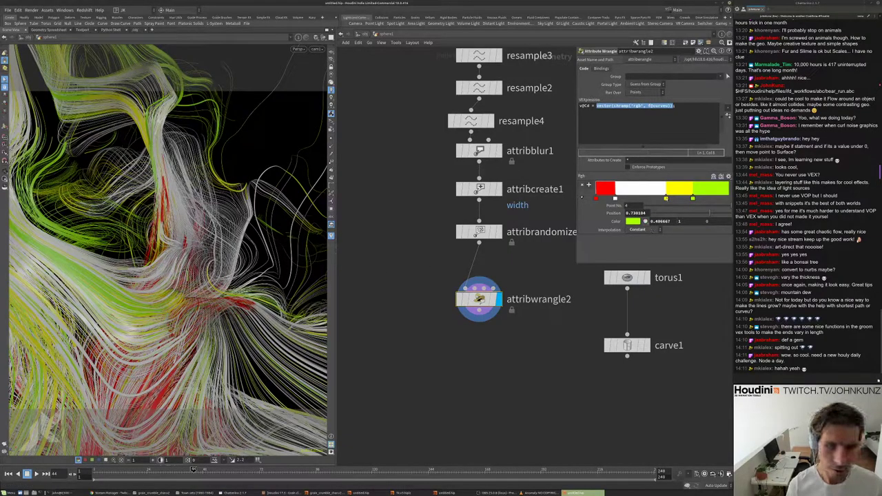
pyautogui.click(632, 221)
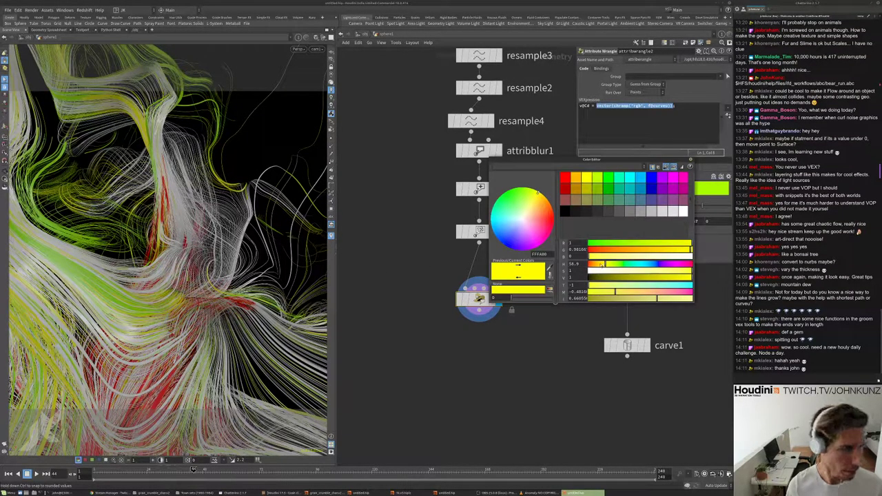
pyautogui.click(600, 265)
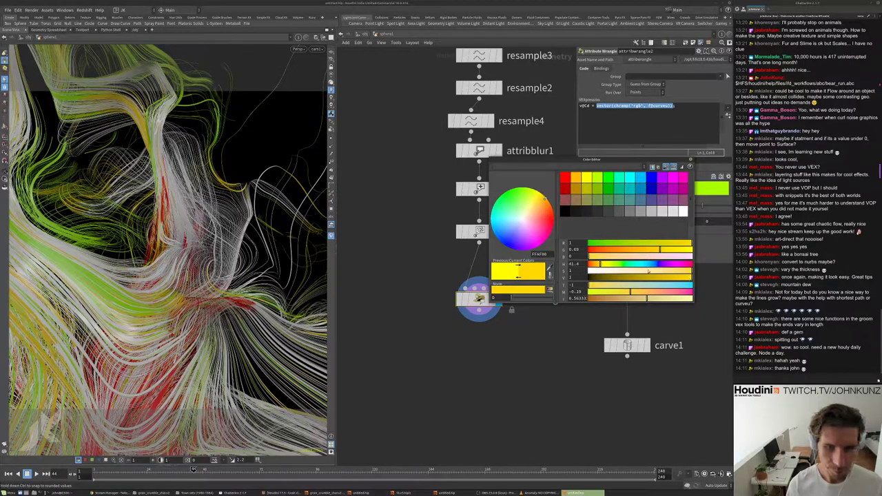
pyautogui.click(596, 265)
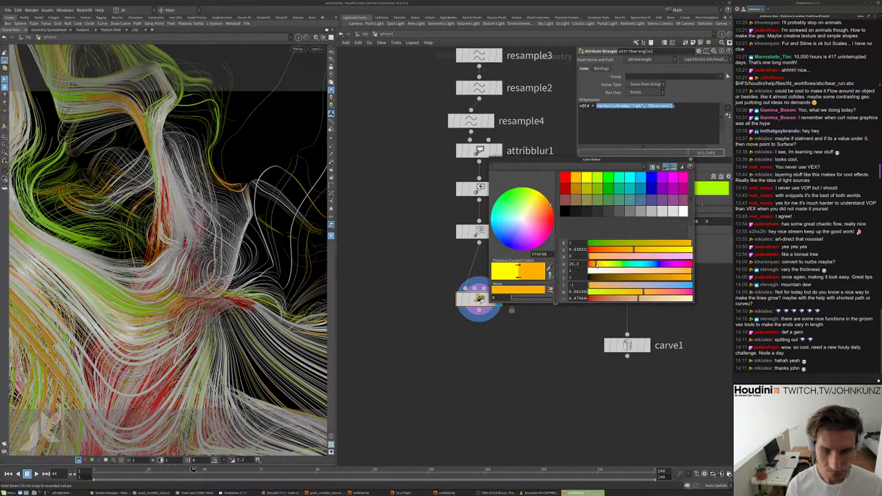
pyautogui.click(594, 264)
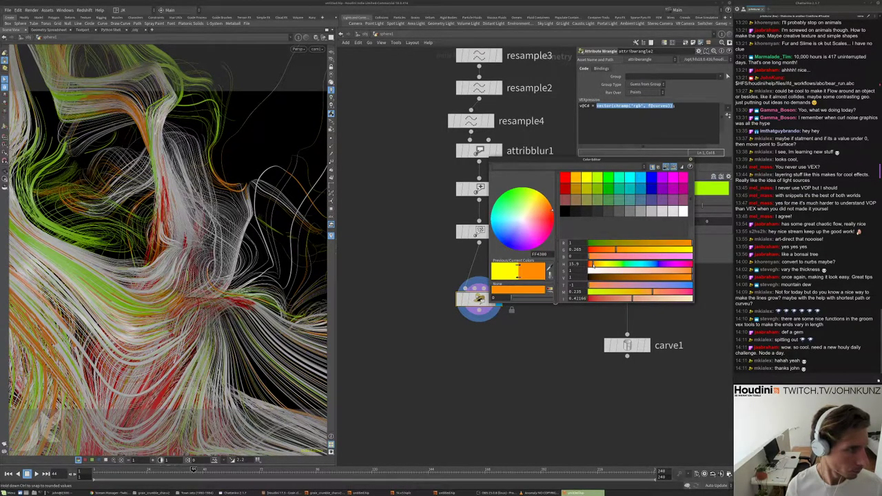
pyautogui.click(631, 277)
pyautogui.click(681, 278)
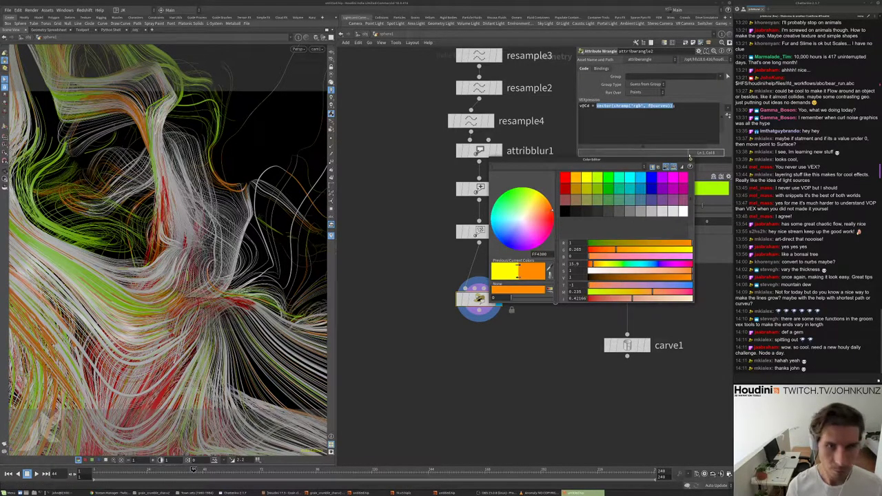
pyautogui.moveTo(666, 200)
pyautogui.mouseDown()
pyautogui.moveTo(619, 199)
pyautogui.moveTo(660, 199)
pyautogui.mouseUp()
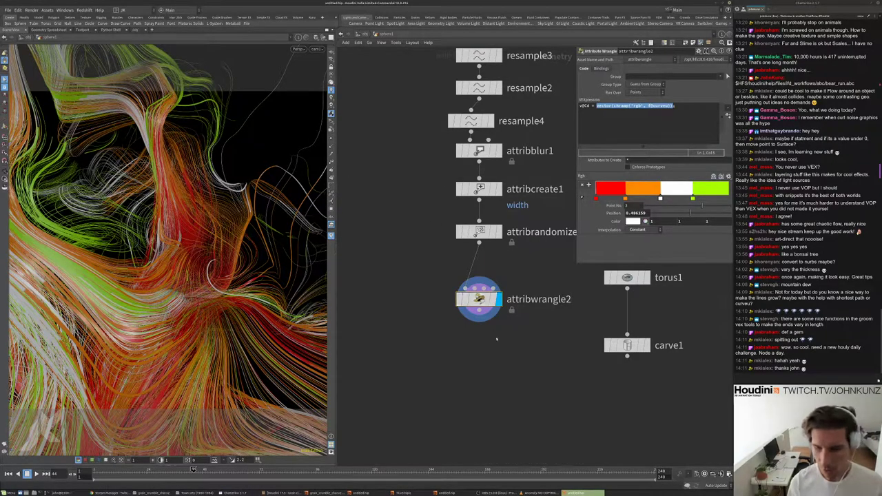
pyautogui.scroll(-3, 486, 297)
pyautogui.scroll(3, 486, 304)
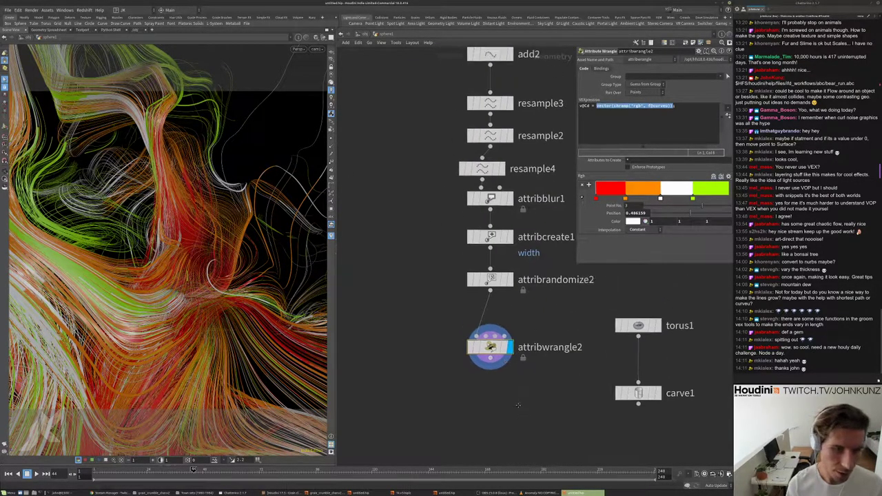
pyautogui.press('h')
pyautogui.scroll(5, 194, 273)
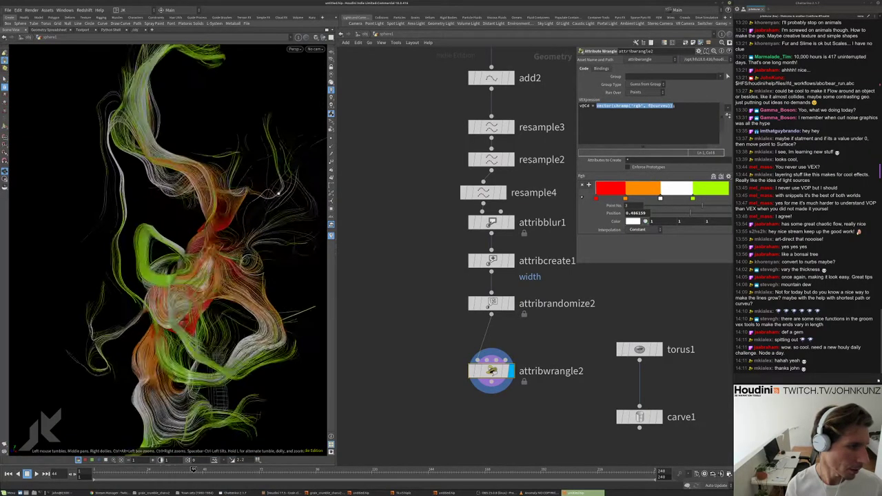
pyautogui.moveTo(260, 210); pyautogui.dragTo(102, 175)
pyautogui.scroll(-3, 187, 124)
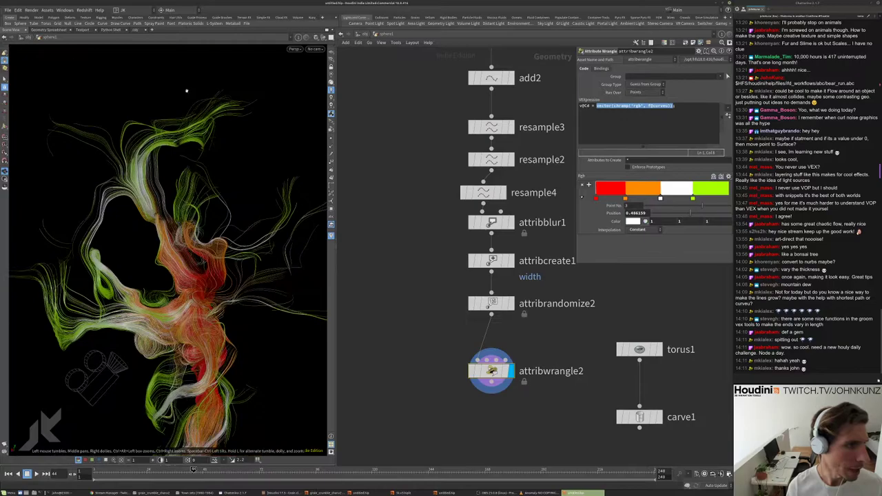
pyautogui.moveTo(191, 206); pyautogui.dragTo(166, 324)
# - Insert a Measure node between attribrandomize2 and attribwrangle2
pyautogui.moveTo(426, 209); pyautogui.dragTo(434, 172, button='middle')
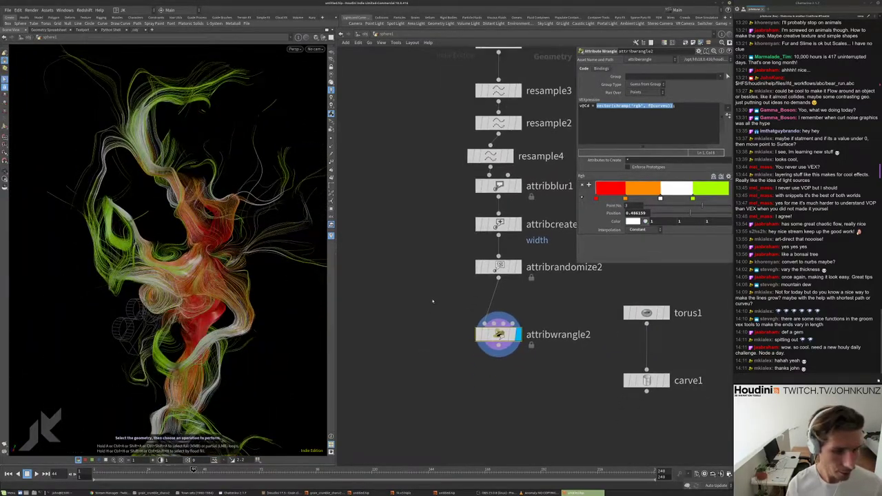
pyautogui.press('Tab')
pyautogui.write('meas')
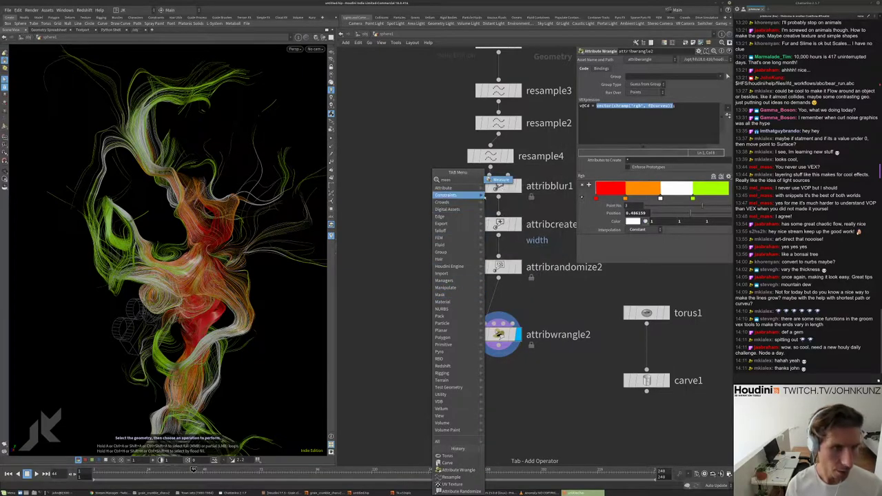
pyautogui.press('Return')
pyautogui.click(423, 293)
pyautogui.moveTo(423, 293); pyautogui.dragTo(497, 295)
pyautogui.moveTo(498, 304); pyautogui.dragTo(490, 281, button='middle')
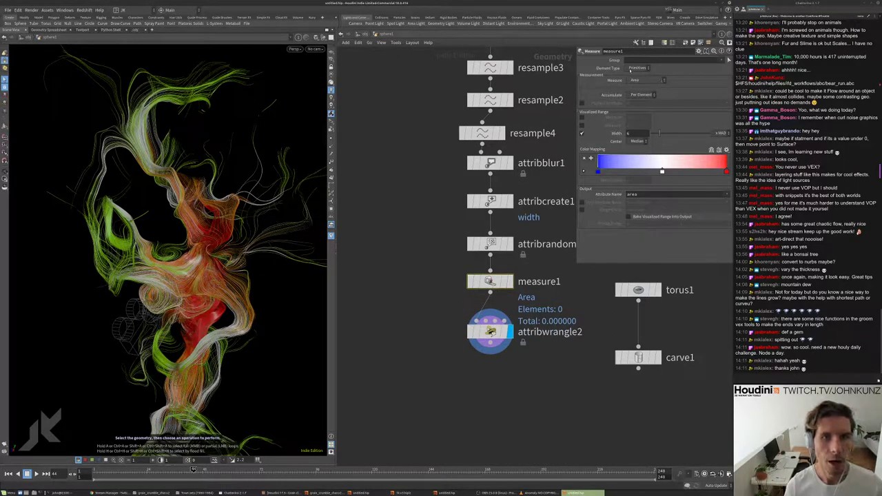
# - Set measure1 to Perimeter with the attribute name 'length'
pyautogui.click(642, 80)
pyautogui.click(645, 84)
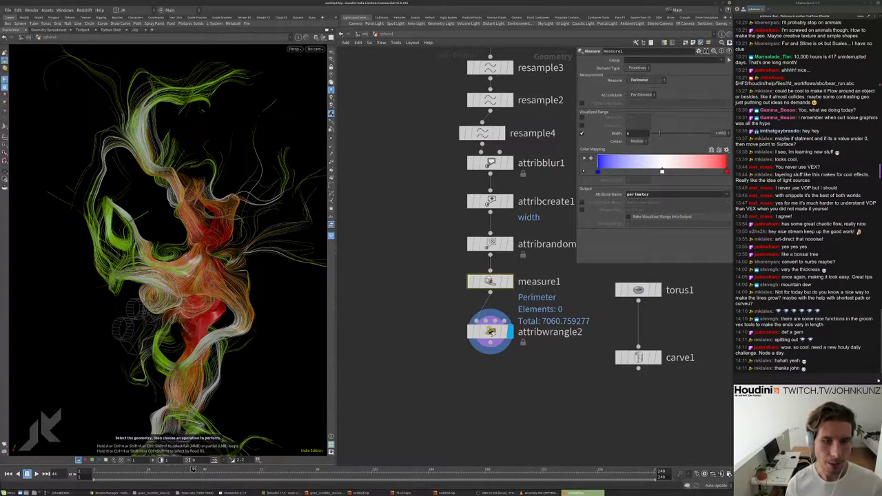
pyautogui.doubleClick(638, 194)
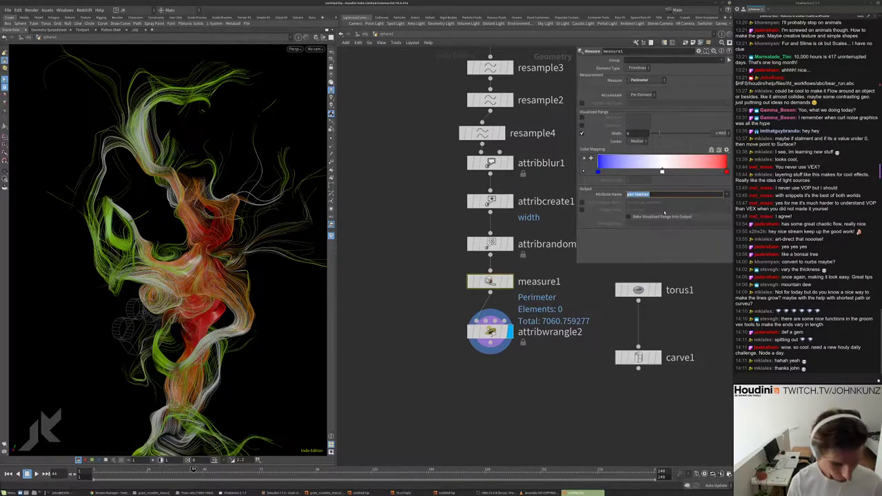
pyautogui.press('BackSpace')
pyautogui.write('length')
pyautogui.press('Return')
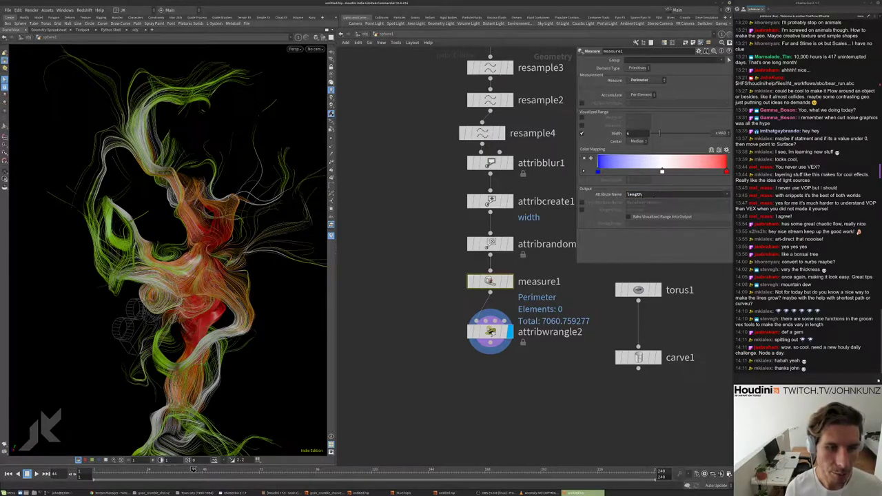
pyautogui.doubleClick(631, 195)
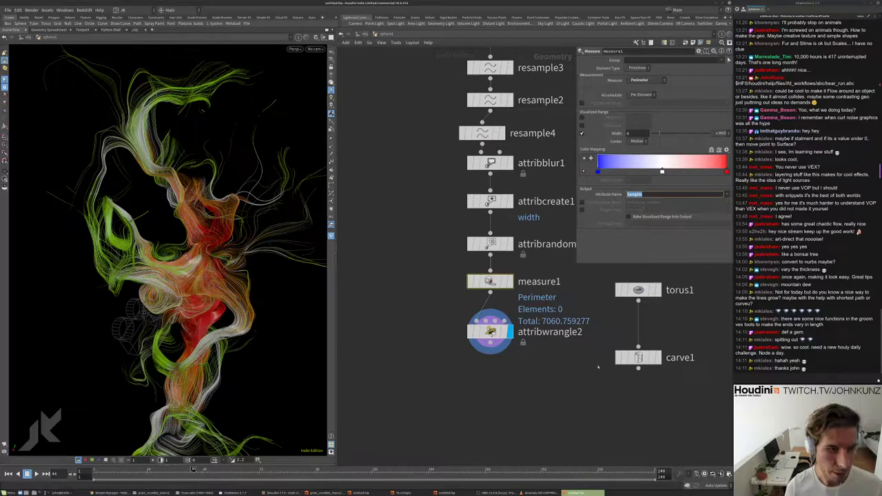
# - Space out measure1 and attribwrangle2 to make room for another node
pyautogui.moveTo(598, 367); pyautogui.dragTo(596, 344, button='middle')
pyautogui.moveTo(488, 258); pyautogui.dragTo(488, 268)
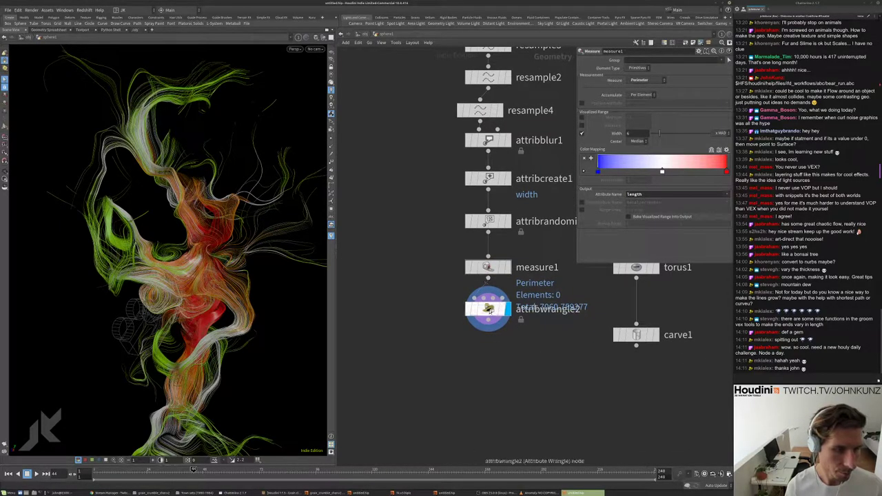
pyautogui.moveTo(488, 308); pyautogui.dragTo(488, 344)
pyautogui.press('Tab')
# - Insert an Attribute Promote node promoting the primitive 'length' attribute to points
pyautogui.write('attribpro')
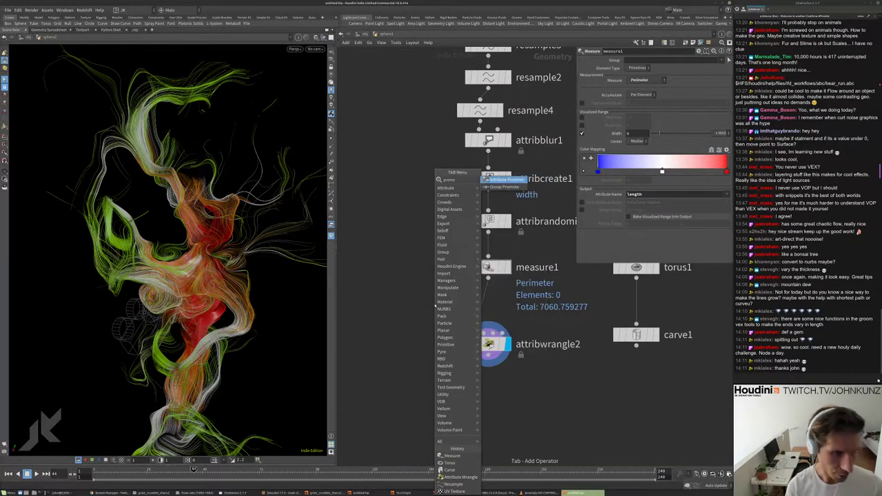
pyautogui.press('Return')
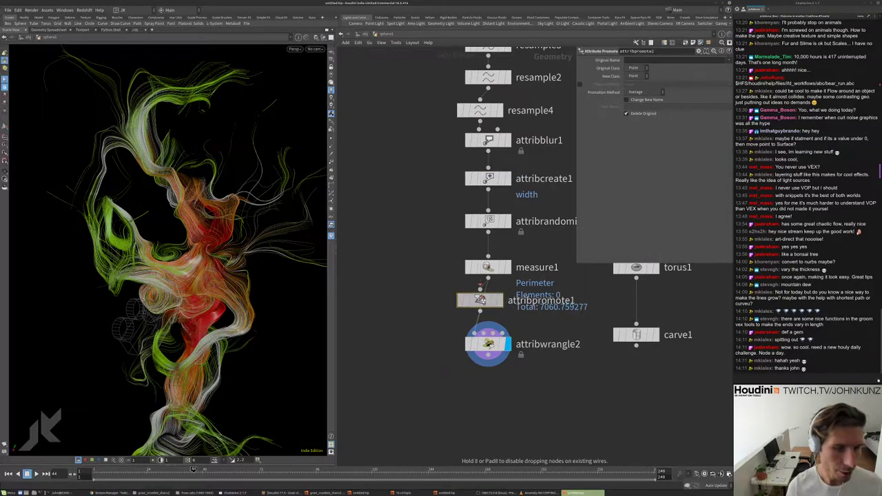
pyautogui.click(488, 300)
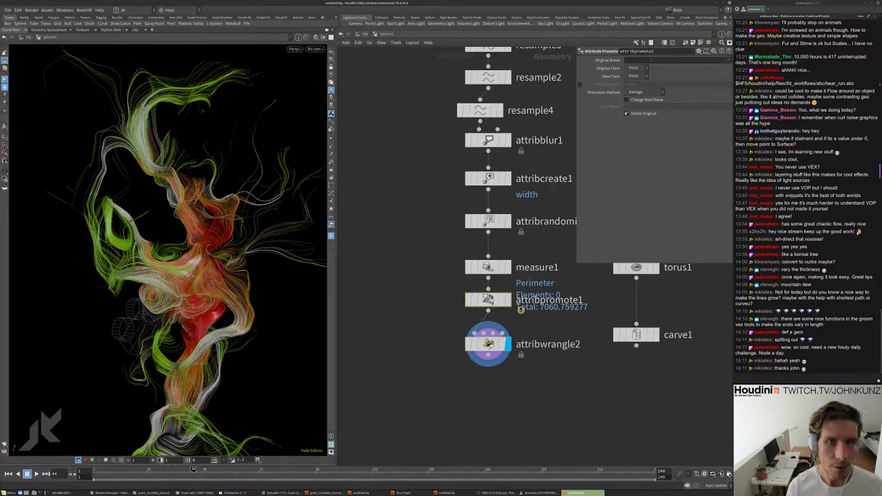
pyautogui.click(651, 60)
pyautogui.click(638, 67)
pyautogui.click(635, 82)
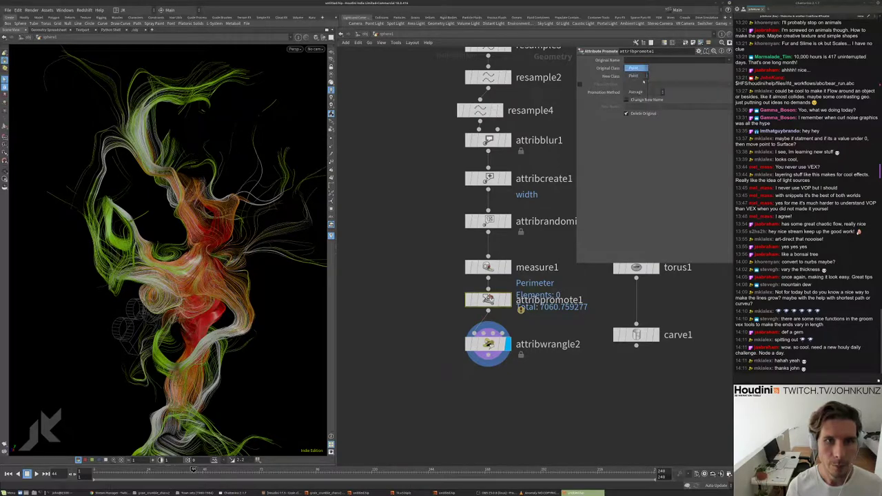
pyautogui.click(734, 68)
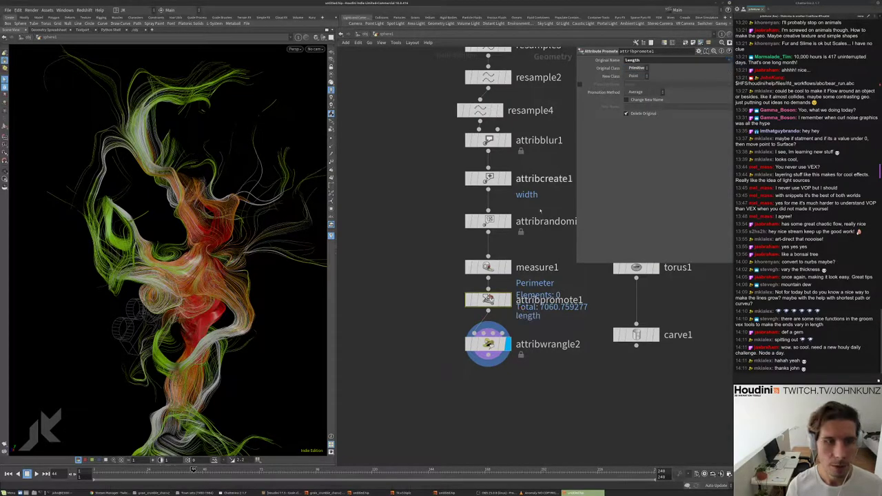
pyautogui.click(488, 344)
pyautogui.click(647, 126)
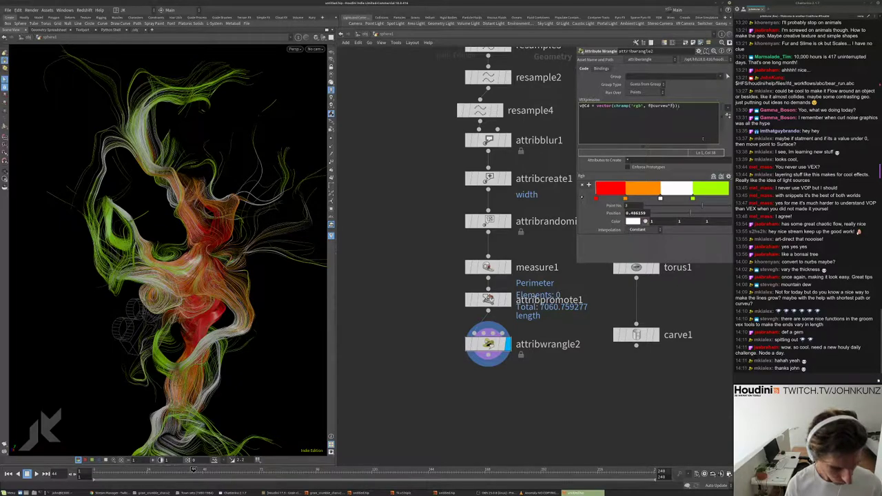
pyautogui.write('@length')
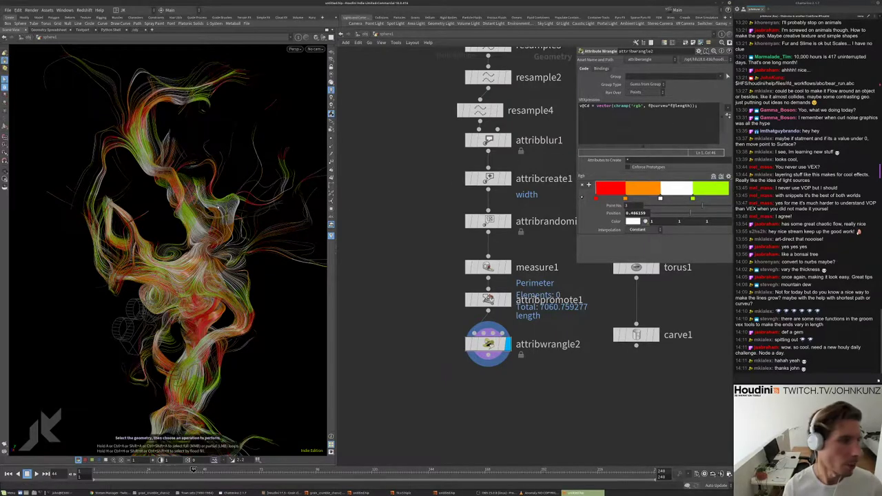
pyautogui.moveTo(213, 218)
pyautogui.mouseDown()
pyautogui.moveTo(276, 180)
pyautogui.moveTo(118, 236)
pyautogui.moveTo(220, 220)
pyautogui.mouseUp()
pyautogui.scroll(5, 290, 170)
pyautogui.moveTo(179, 296); pyautogui.dragTo(147, 319)
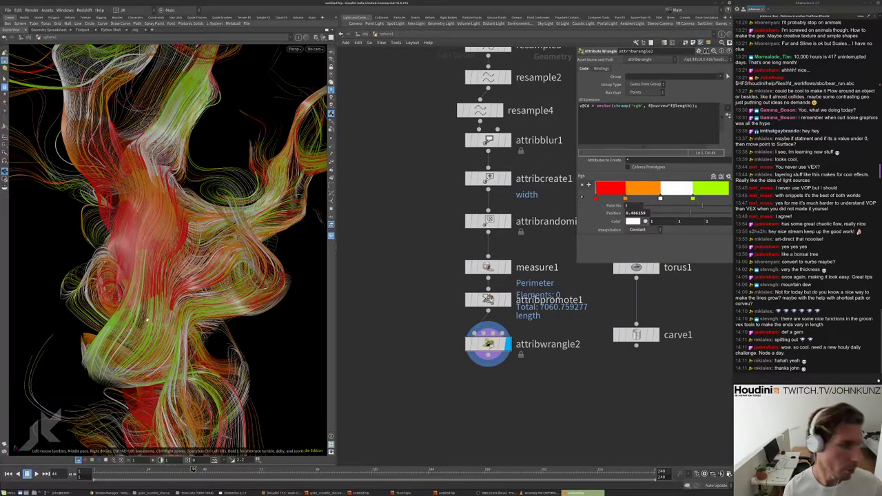
pyautogui.moveTo(265, 176); pyautogui.dragTo(266, 247)
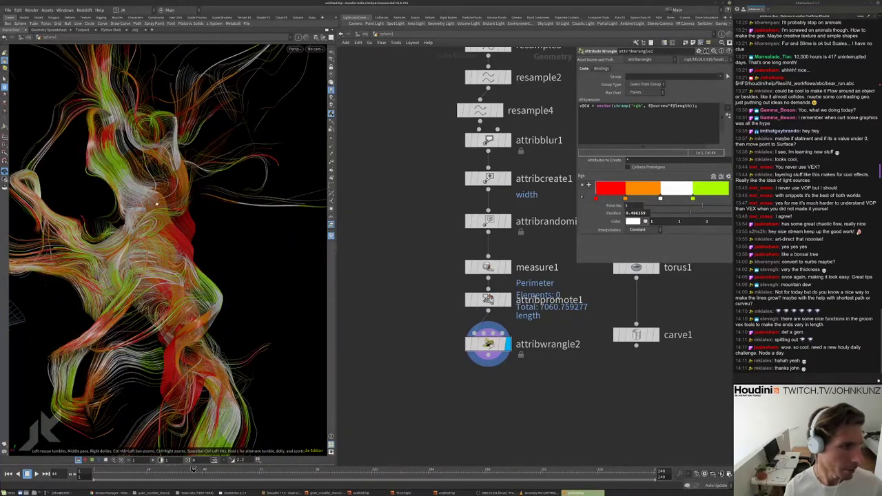
pyautogui.scroll(3, 157, 203)
pyautogui.scroll(4, 157, 203)
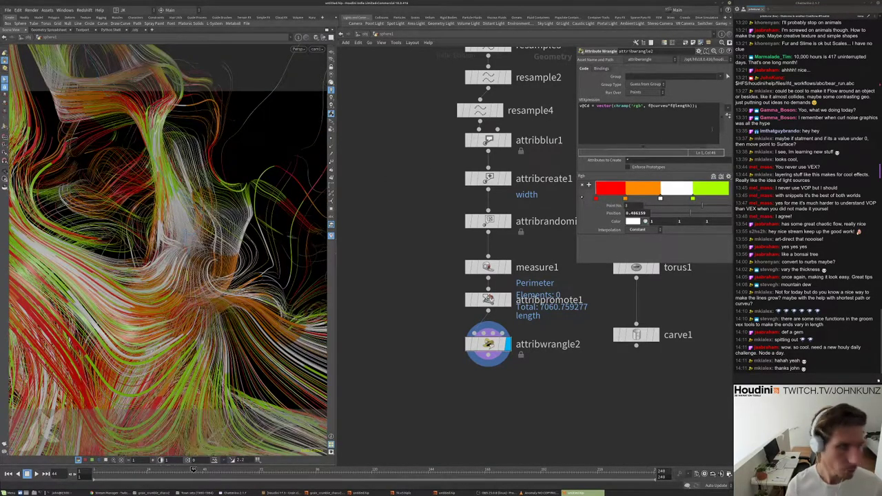
# - Try different divisors on the ramp input, settling on 3.0
pyautogui.click(700, 105)
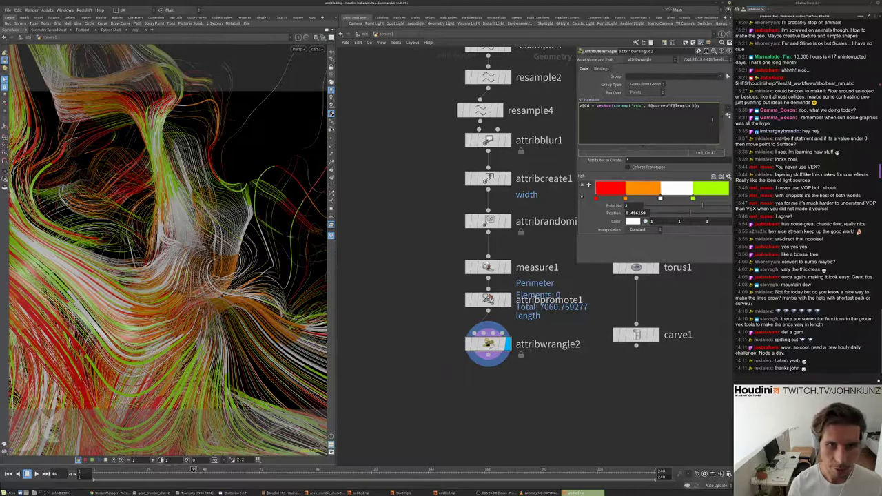
pyautogui.write('/ 25.0')
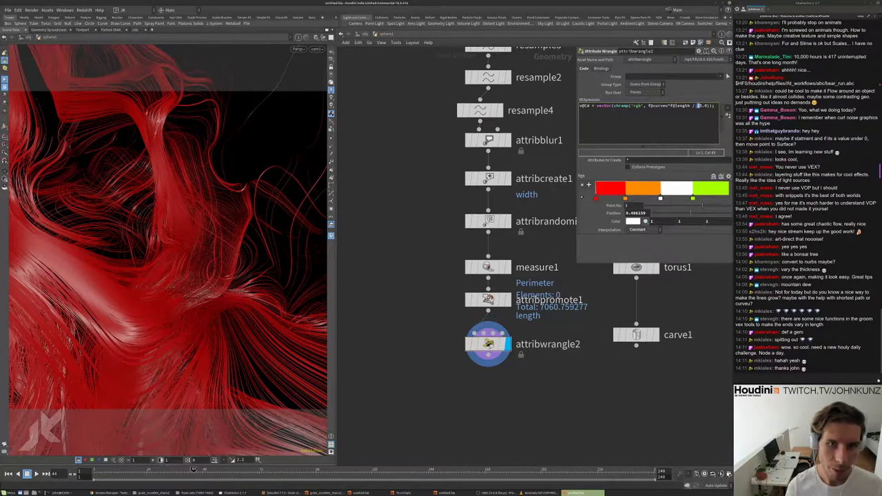
pyautogui.write('1')
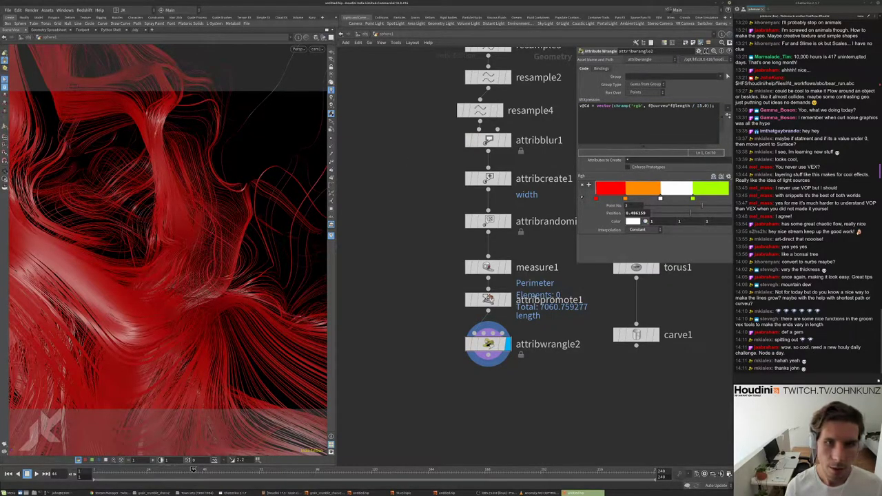
pyautogui.click(688, 105)
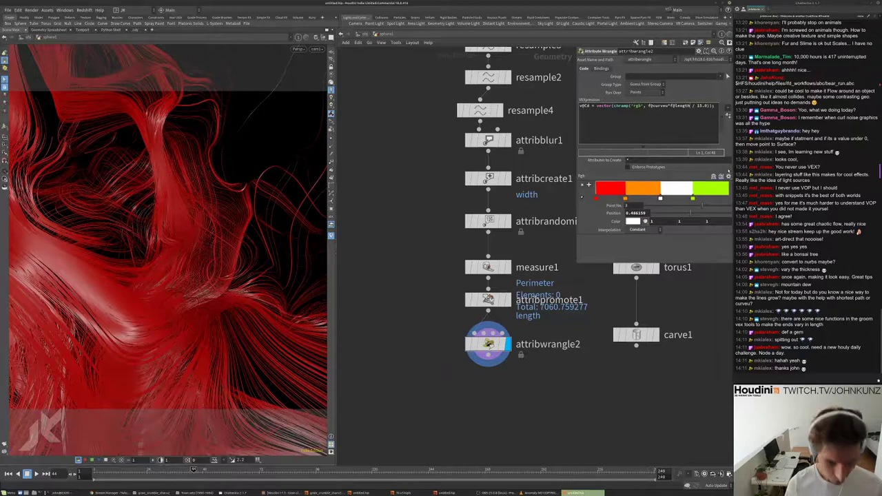
pyautogui.press('BackSpace')
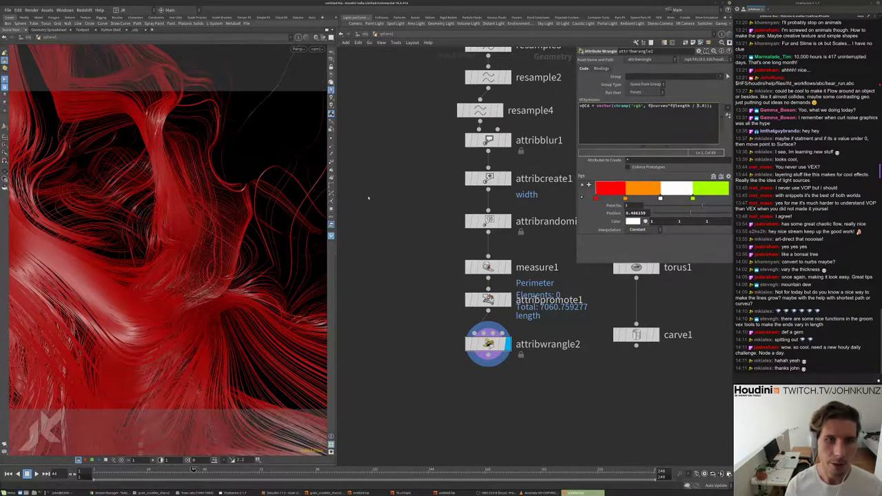
pyautogui.scroll(-5, 92, 239)
pyautogui.moveTo(93, 239); pyautogui.dragTo(173, 242)
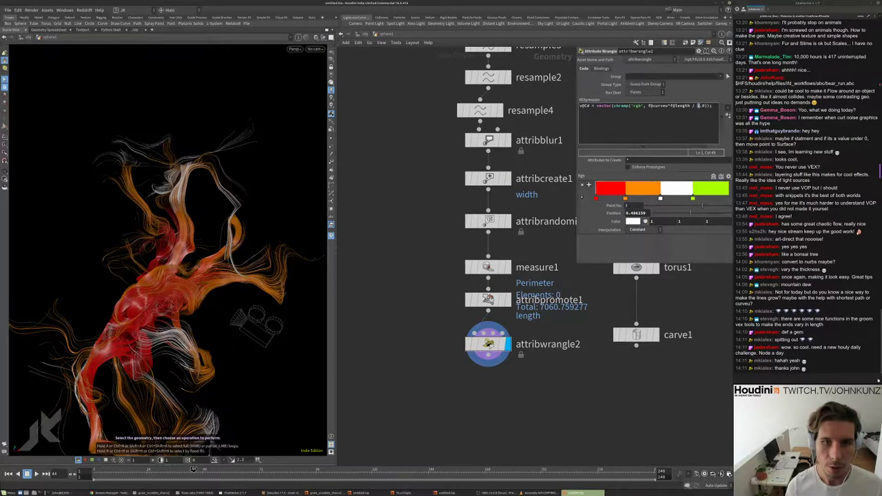
pyautogui.press('g')
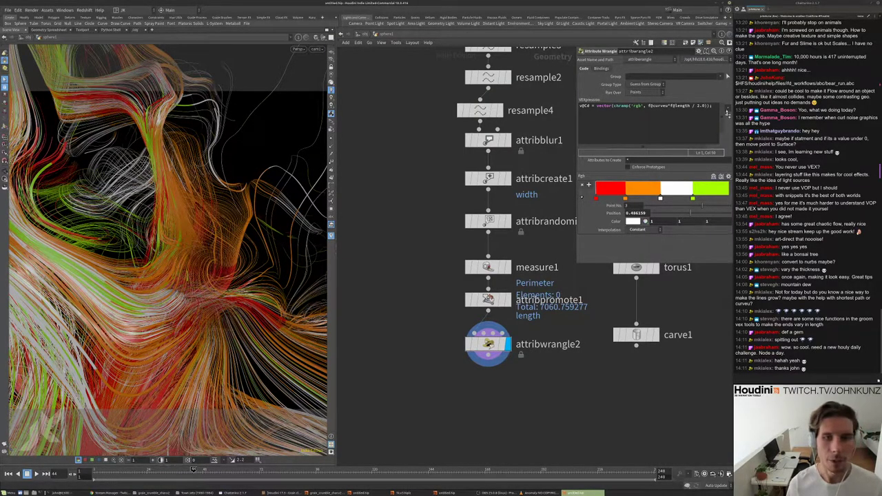
pyautogui.write('3')
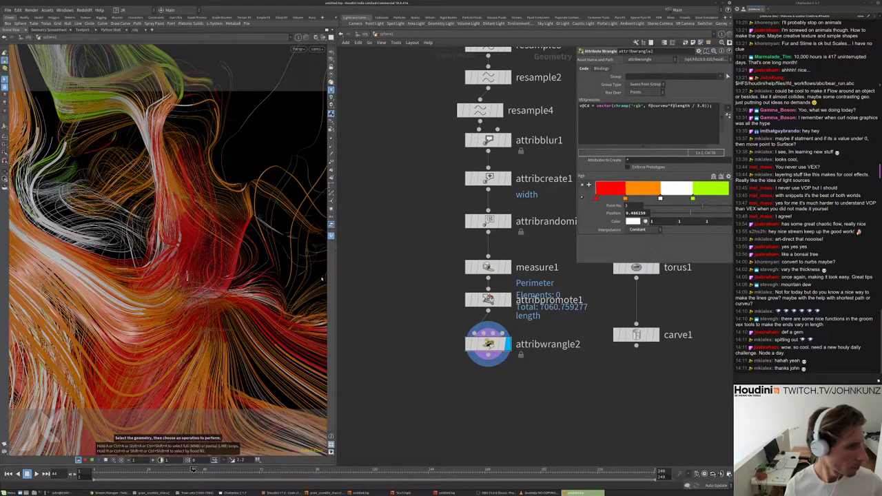
# - Lay out the node network with L
pyautogui.press('l')
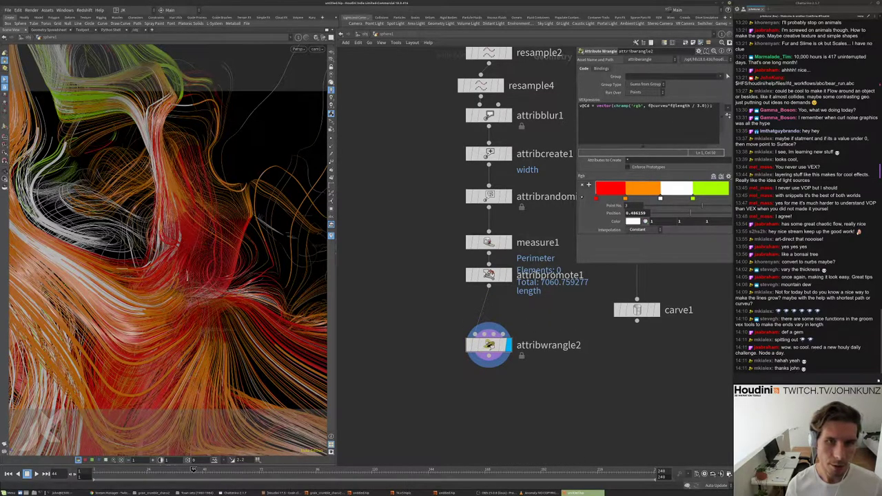
pyautogui.hotkey('ctrl', 'a')
pyautogui.hotkey('ctrl', 'c')
pyautogui.click(615, 105)
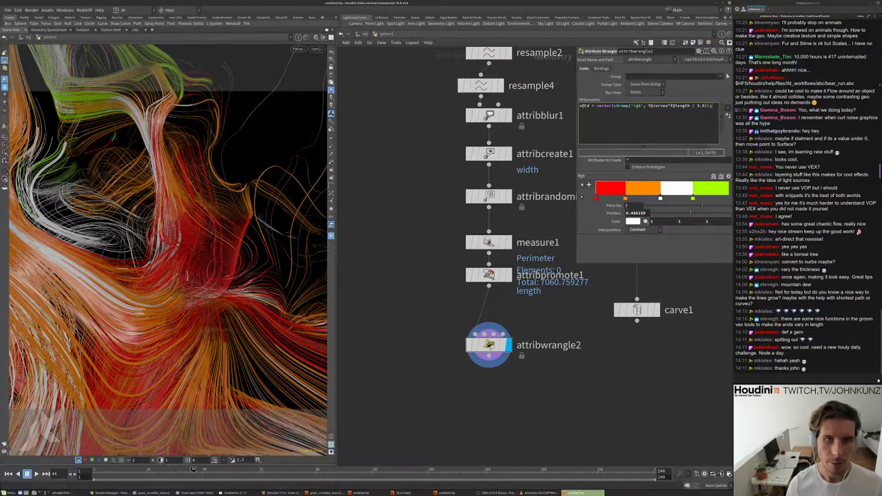
# - Duplicate the Cd line and replace its ramp input with xnoise(@P)
pyautogui.press('Return')
pyautogui.hotkey('ctrl', 'v')
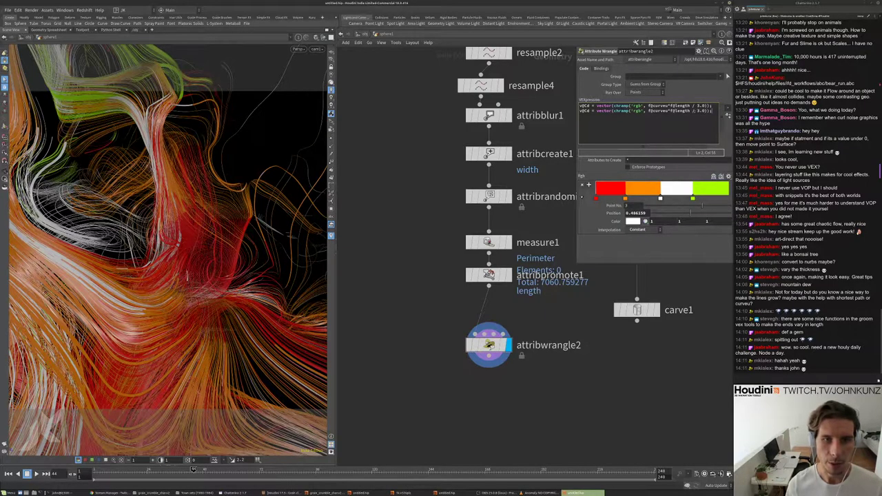
pyautogui.moveTo(648, 111); pyautogui.dragTo(708, 111)
pyautogui.press('BackSpace')
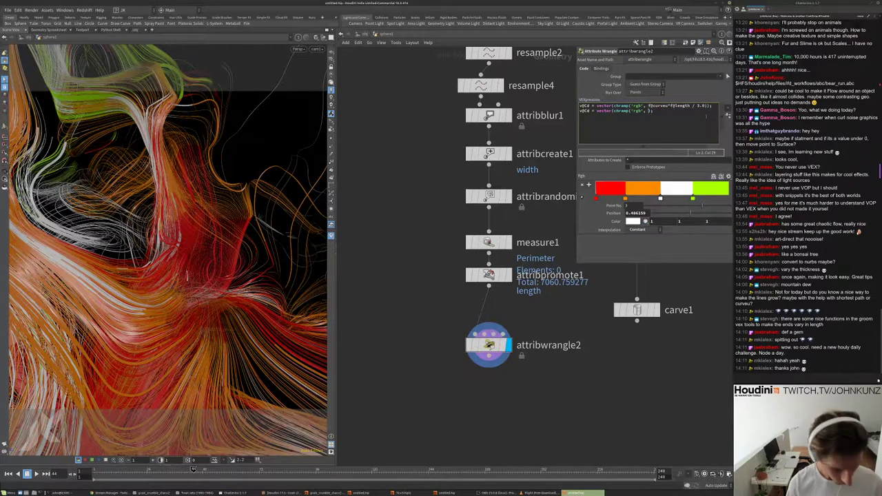
pyautogui.write('xnoise()')
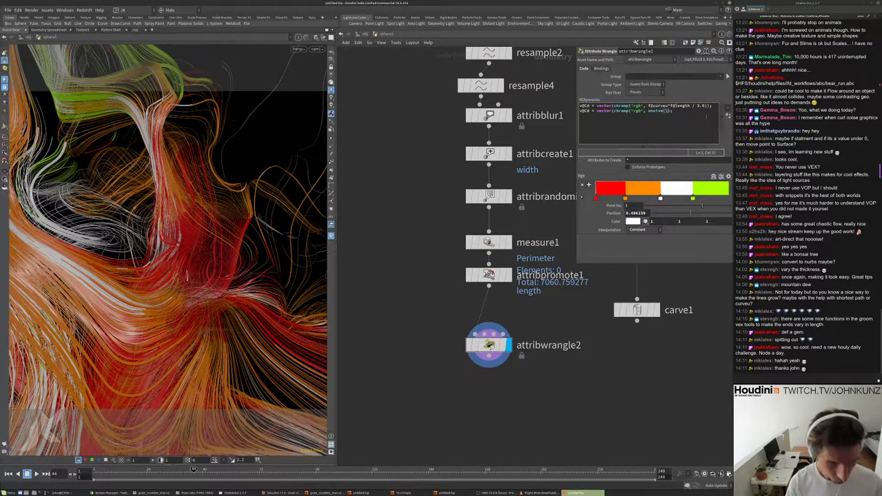
pyautogui.press('Left')
pyautogui.write('@P')
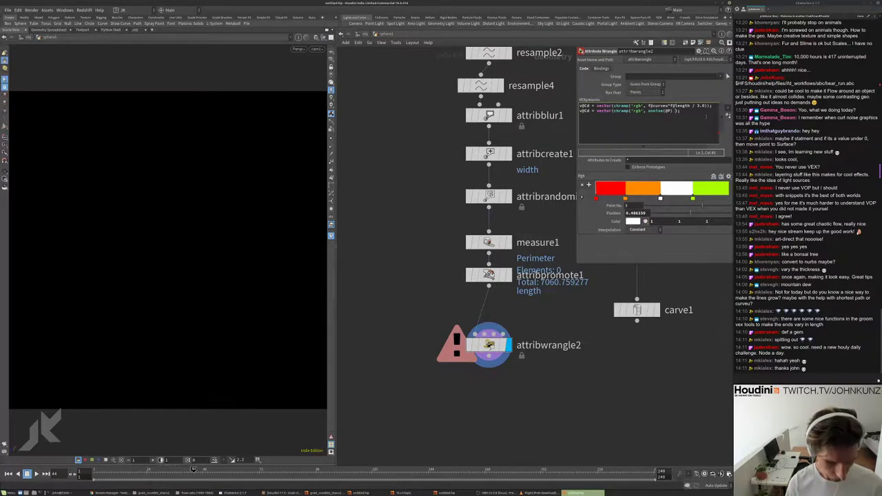
pyautogui.write(')')
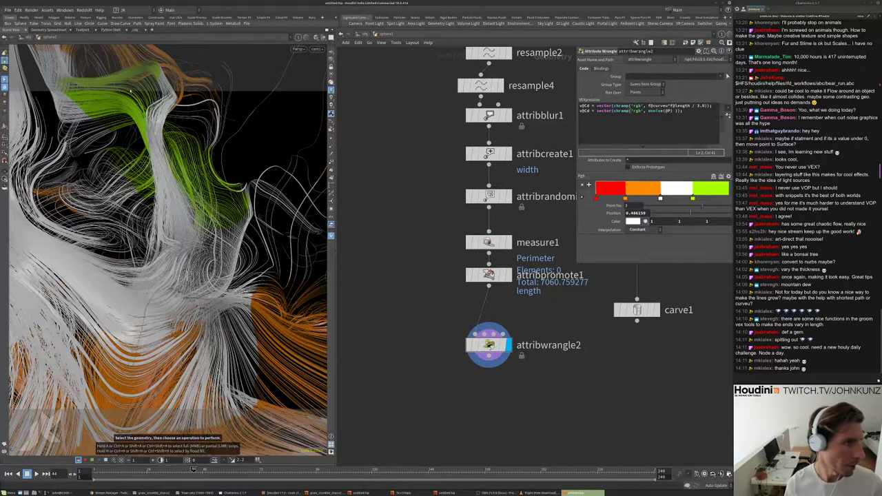
pyautogui.hotkey('space', 'g')
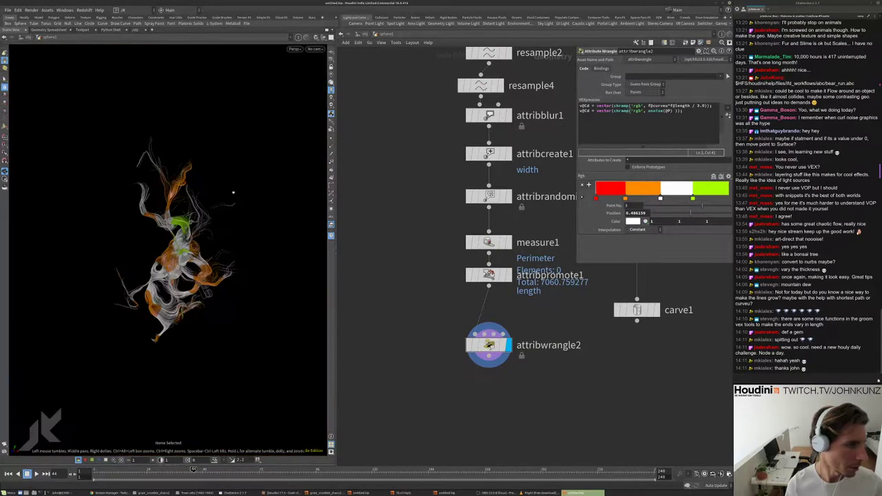
pyautogui.scroll(5, 233, 193)
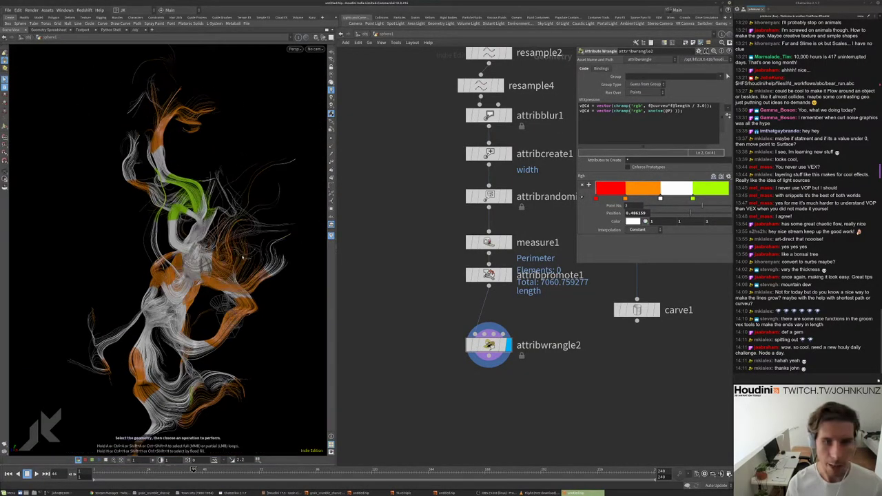
pyautogui.scroll(3, 238, 252)
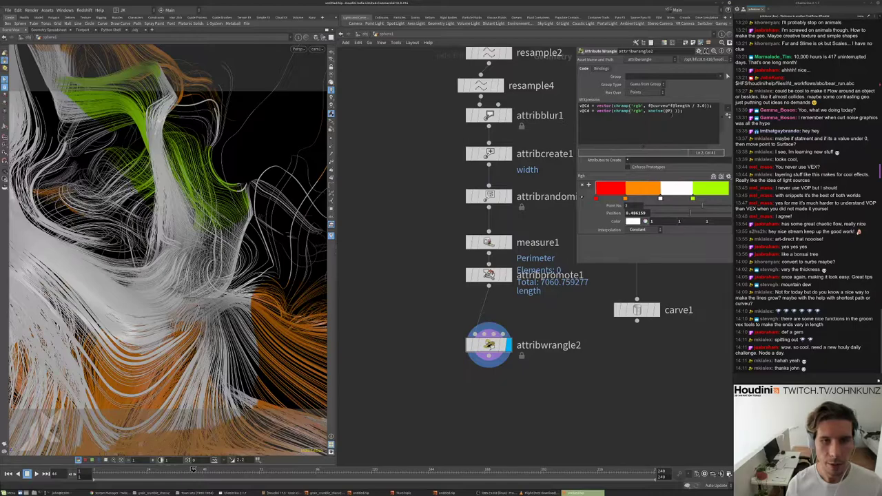
pyautogui.click(704, 138)
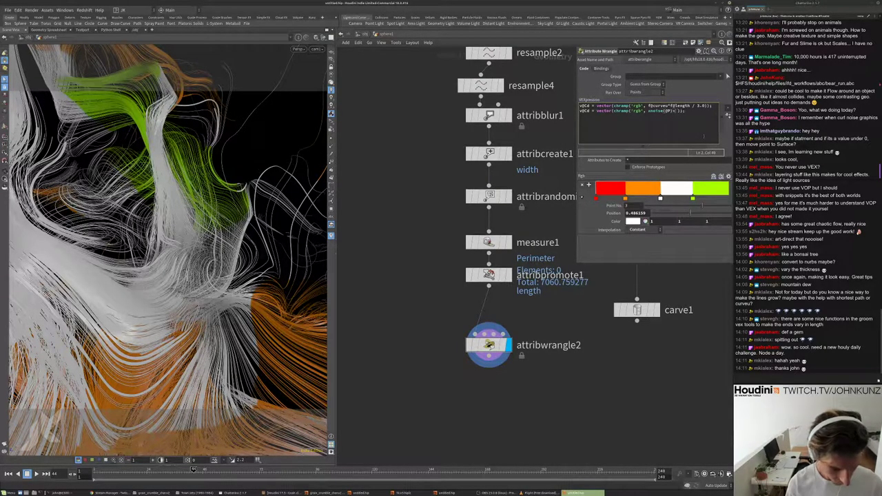
# - Add a 0.5 offset after the noise call and change xnoise to snoise
pyautogui.write('*0.5')
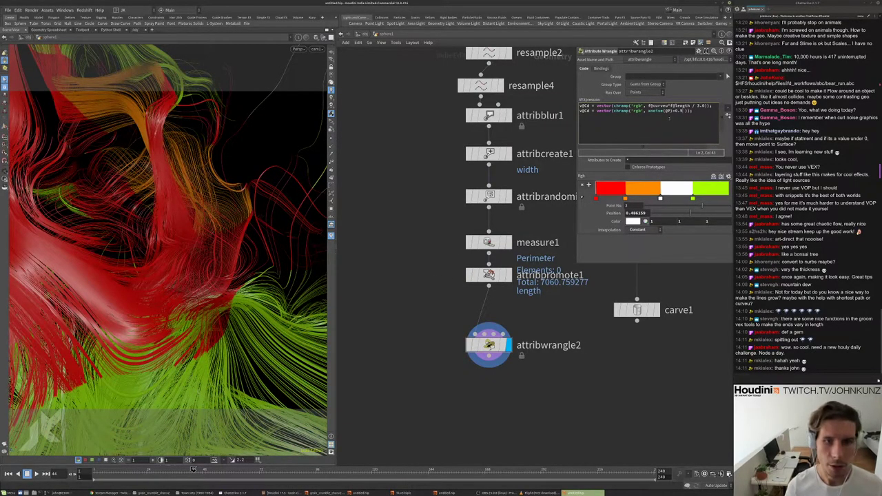
pyautogui.moveTo(648, 111); pyautogui.dragTo(674, 111)
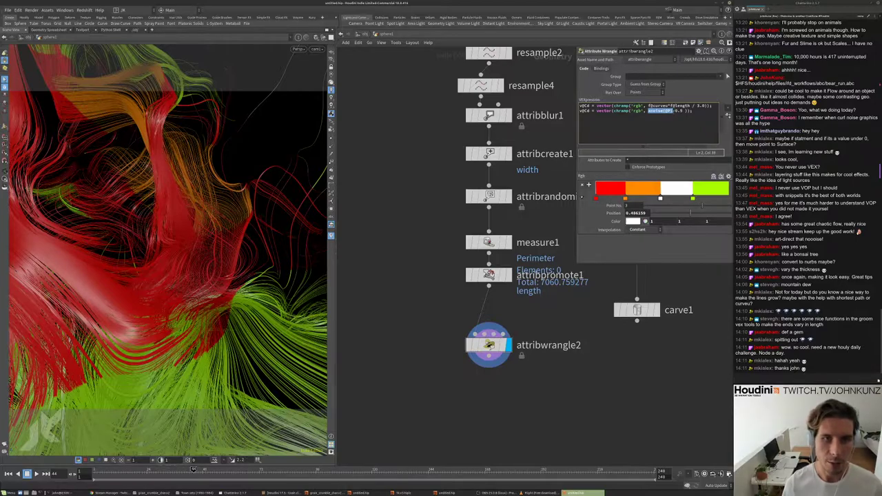
pyautogui.scroll(-5, 200, 239)
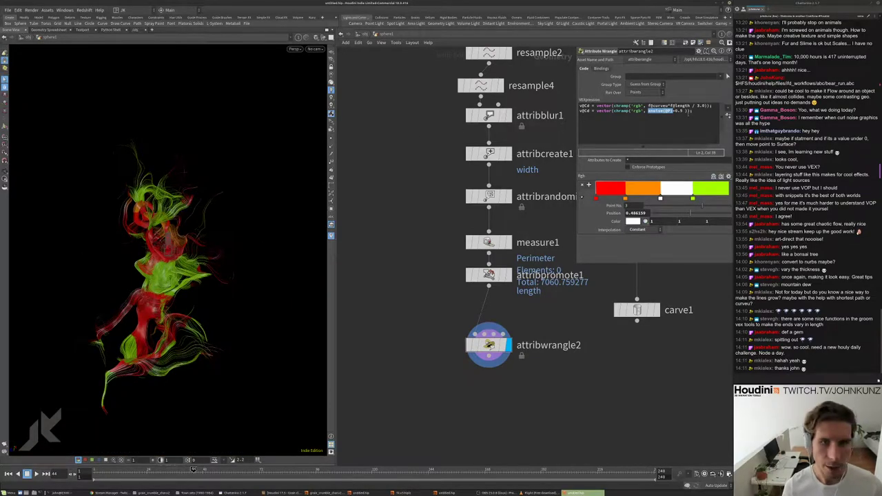
pyautogui.click(676, 110)
pyautogui.click(650, 110)
pyautogui.press('BackSpace')
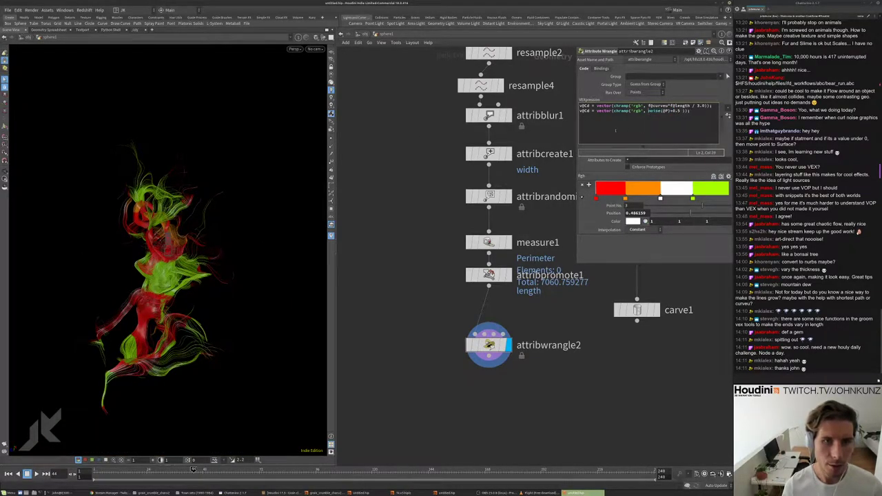
pyautogui.write('a')
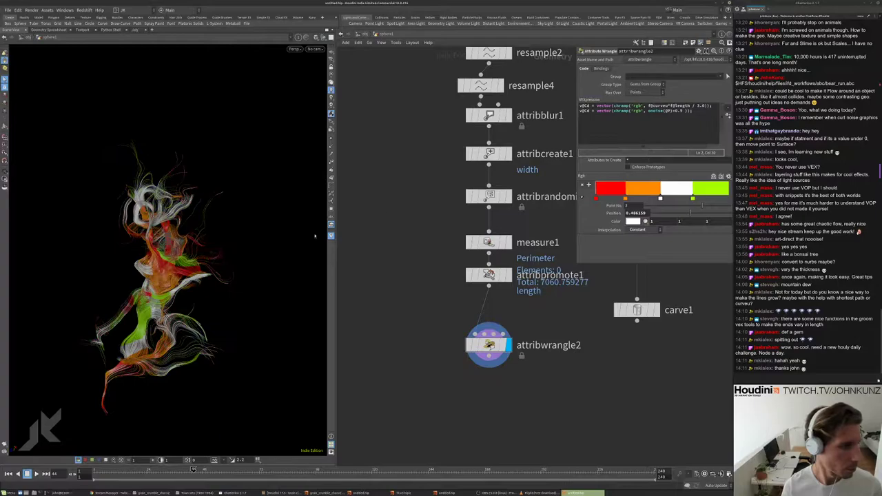
# - Orbit the strands to check the new red, orange and green noise bands
pyautogui.moveTo(195, 297); pyautogui.dragTo(206, 205)
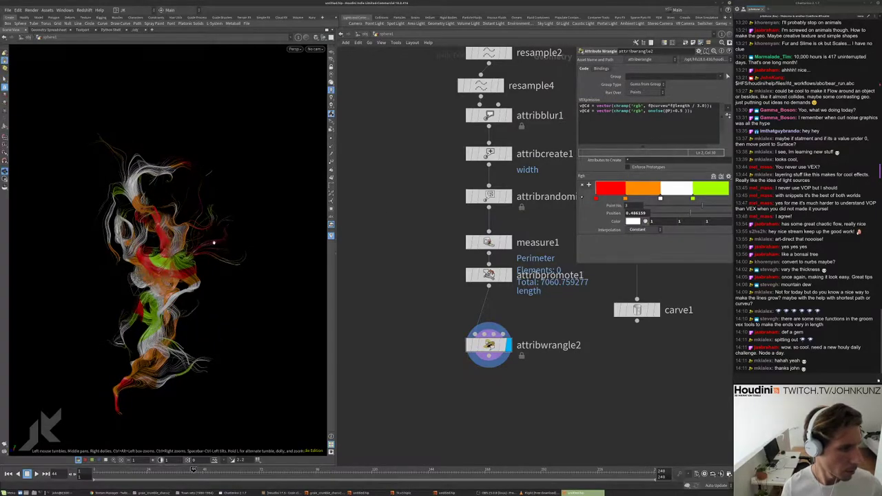
pyautogui.click(656, 110)
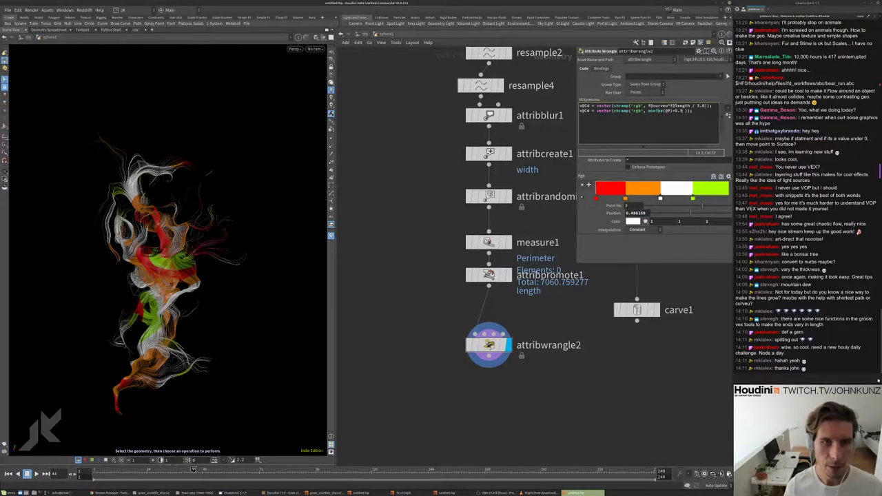
pyautogui.moveTo(683, 111); pyautogui.dragTo(675, 111)
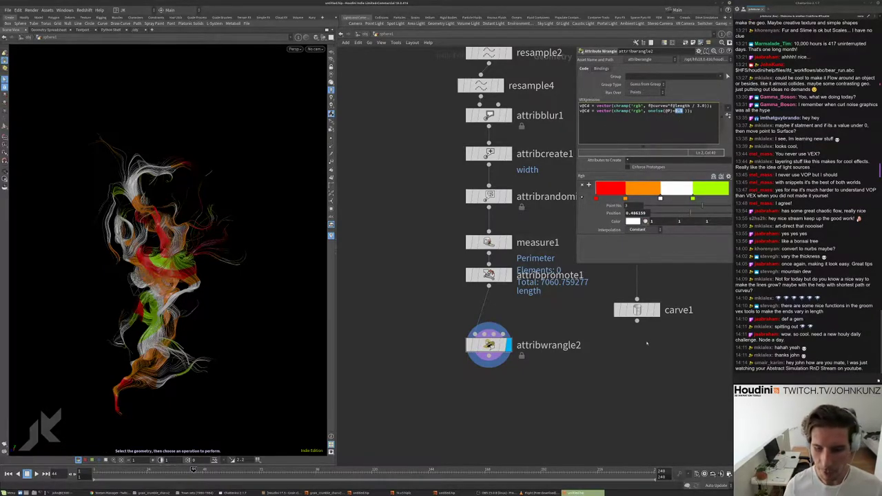
pyautogui.moveTo(670, 351); pyautogui.dragTo(664, 376, button='middle')
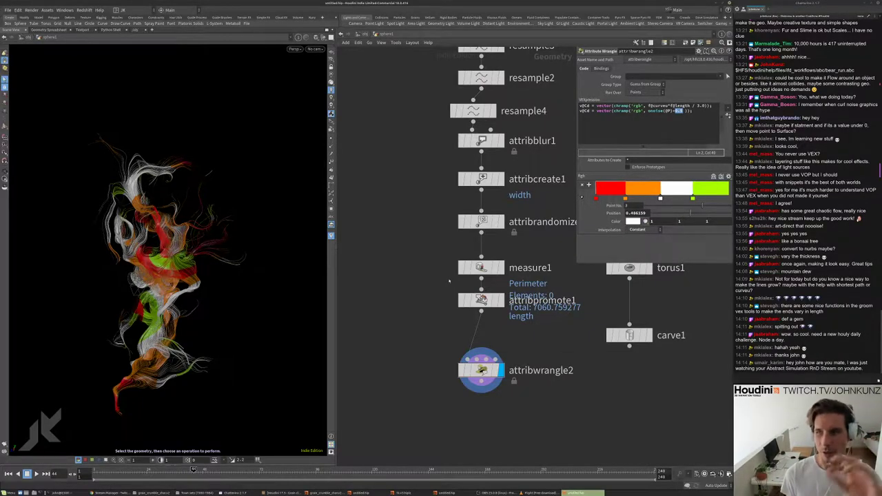
pyautogui.press('Escape')
pyautogui.moveTo(165, 275); pyautogui.dragTo(174, 278)
pyautogui.scroll(10, 177, 283)
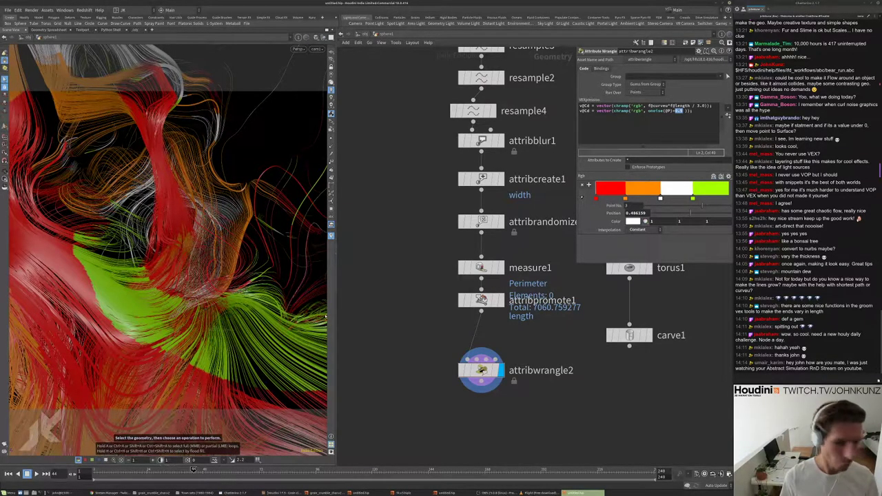
pyautogui.moveTo(356, 290); pyautogui.dragTo(360, 277, button='middle')
pyautogui.scroll(-2, 360, 277)
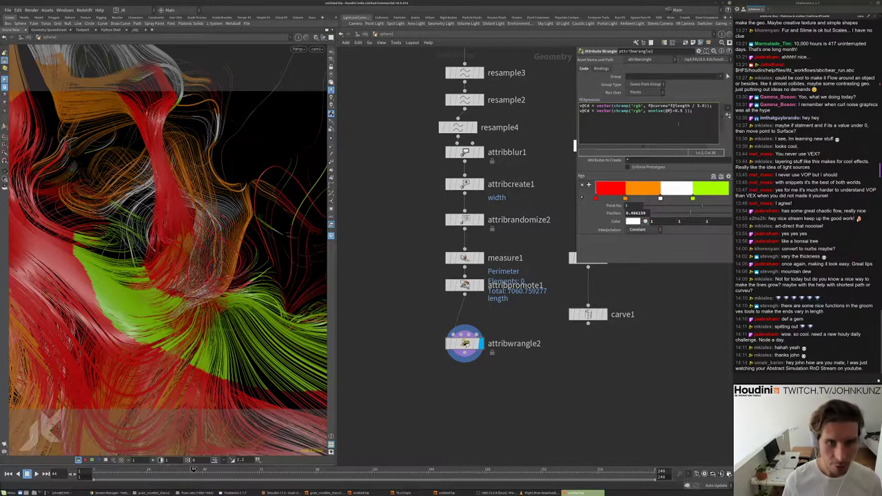
# - Add a rand(chf('sd')) seed to the noise colour line, create Sd, and try seeds 0.388–0.49
pyautogui.write('+ ran')
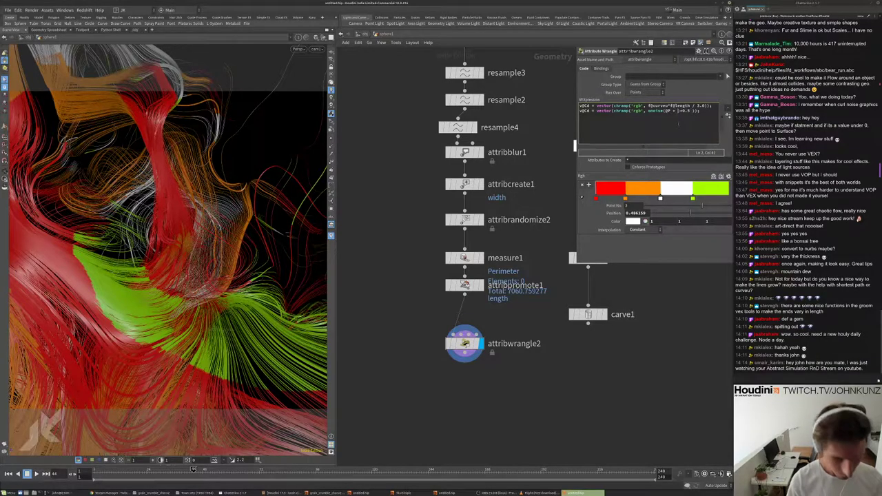
pyautogui.write('d')
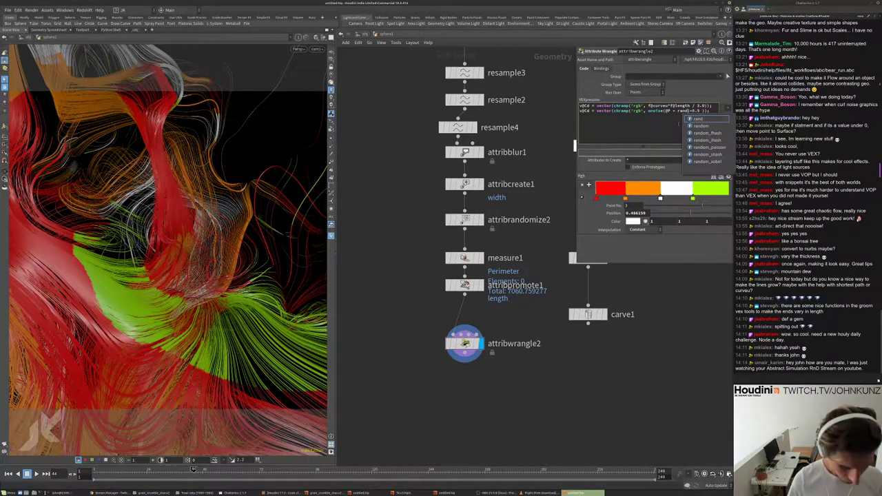
pyautogui.write('(32)')
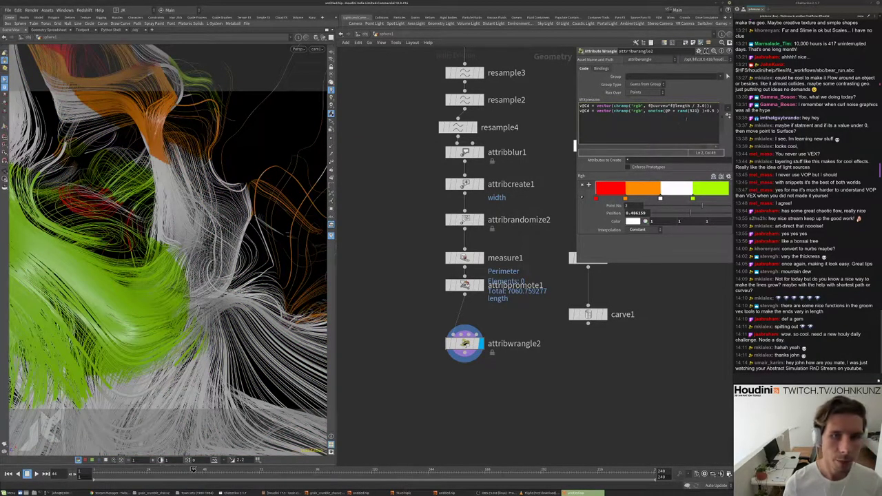
pyautogui.press('BackSpace')
pyautogui.press('BackSpace')
pyautogui.press('BackSpace')
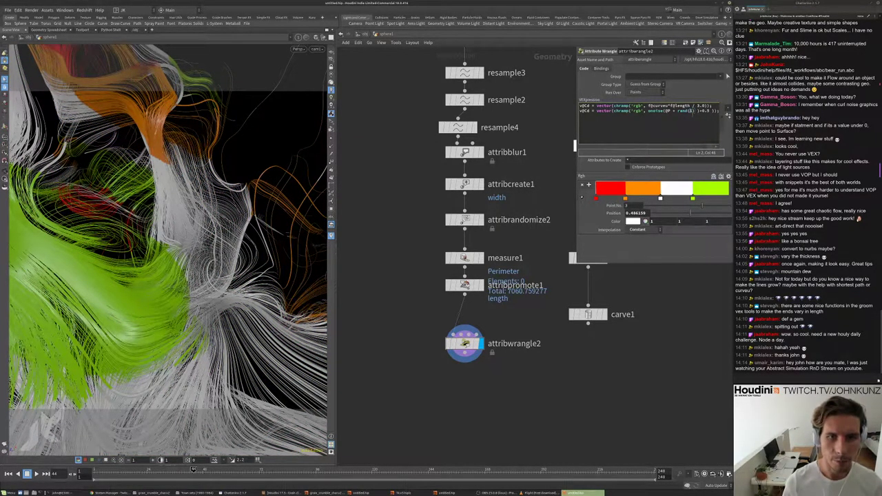
pyautogui.write('chf(')
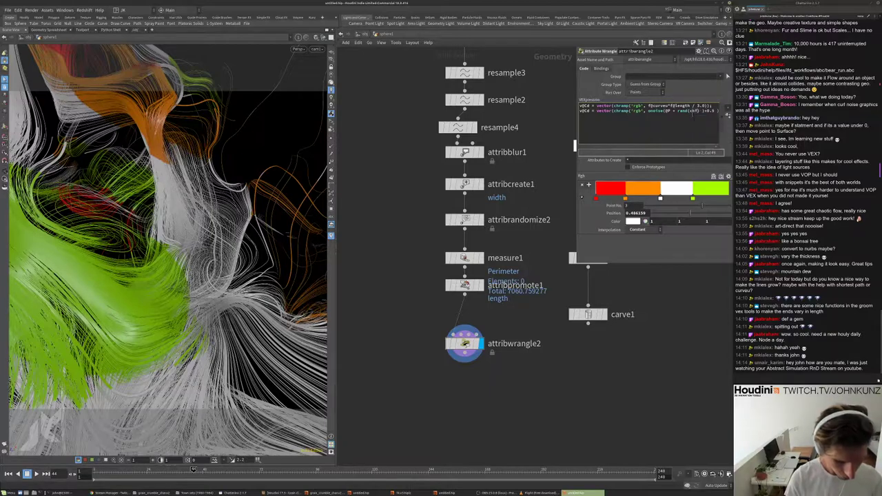
pyautogui.write("'sd")
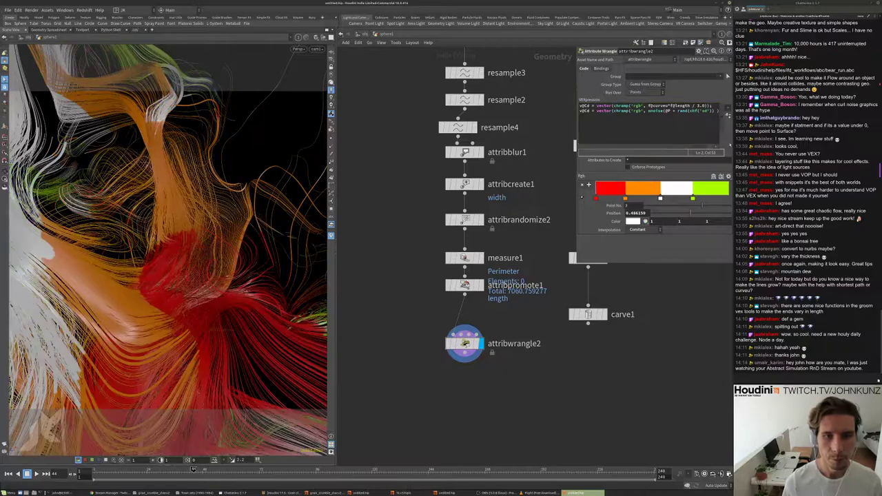
pyautogui.click(729, 111)
pyautogui.moveTo(657, 242)
pyautogui.mouseDown()
pyautogui.moveTo(696, 242)
pyautogui.moveTo(662, 239)
pyautogui.mouseUp()
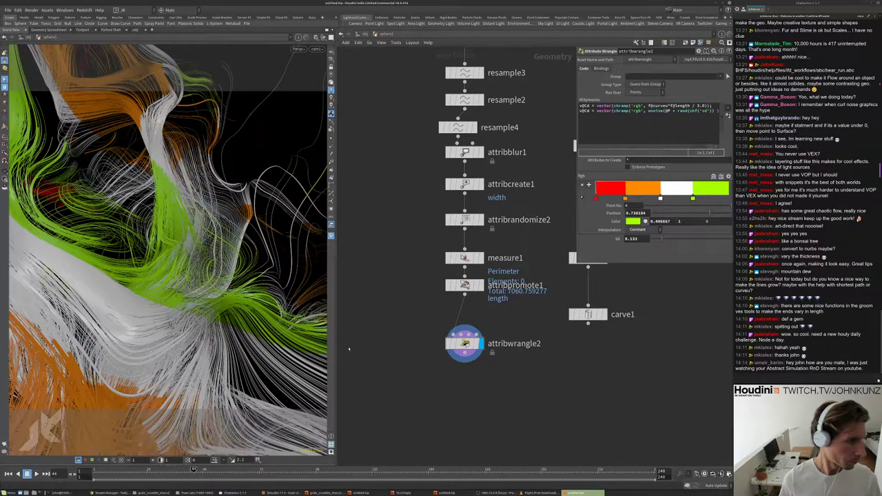
pyautogui.click(683, 241)
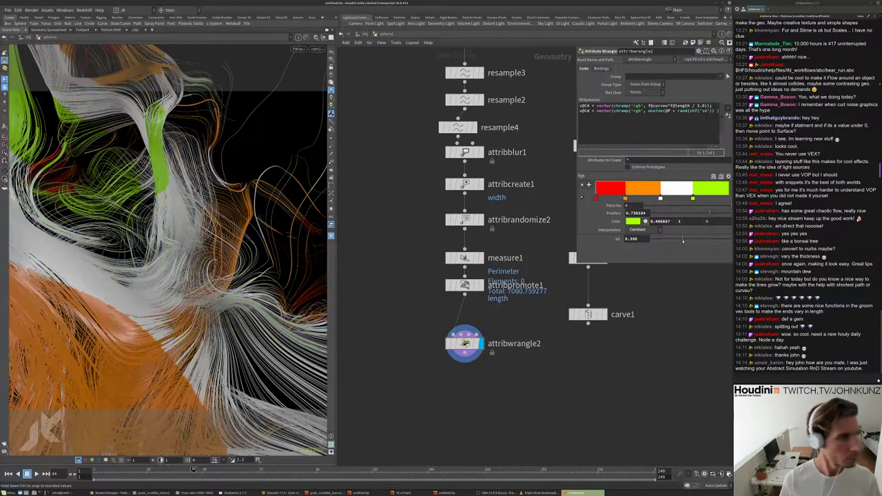
pyautogui.click(691, 240)
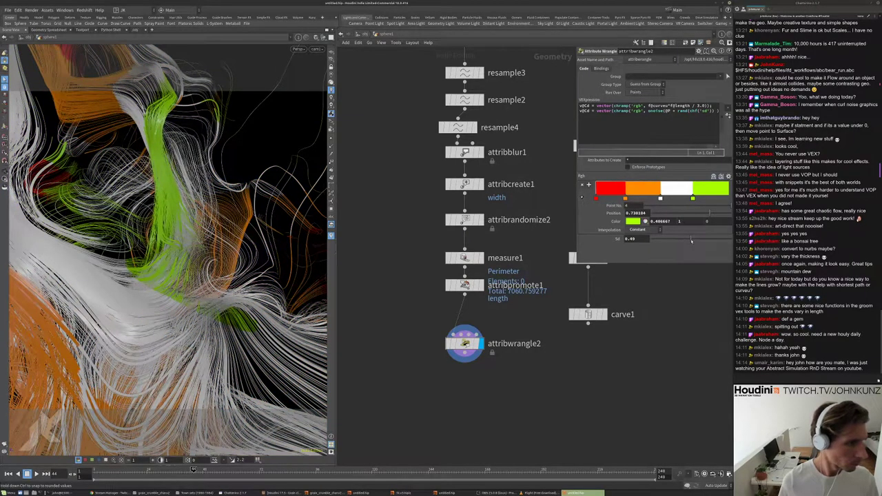
pyautogui.click(702, 241)
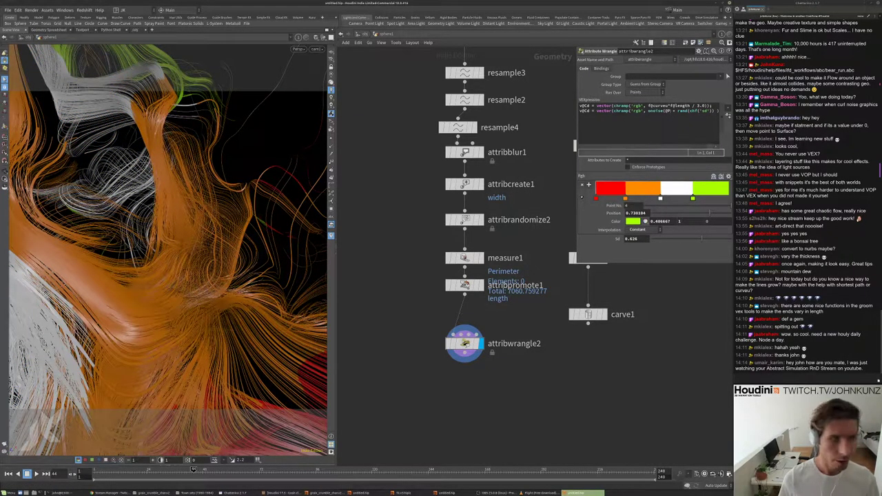
# - Divide the second line's noise position @P down to a smaller scale and lower Sd to about 0.12
pyautogui.click(684, 142)
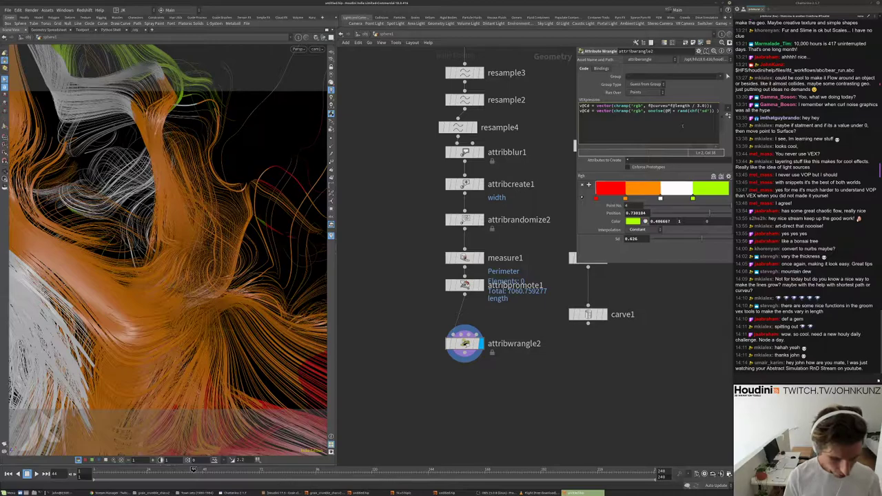
pyautogui.press('BackSpace')
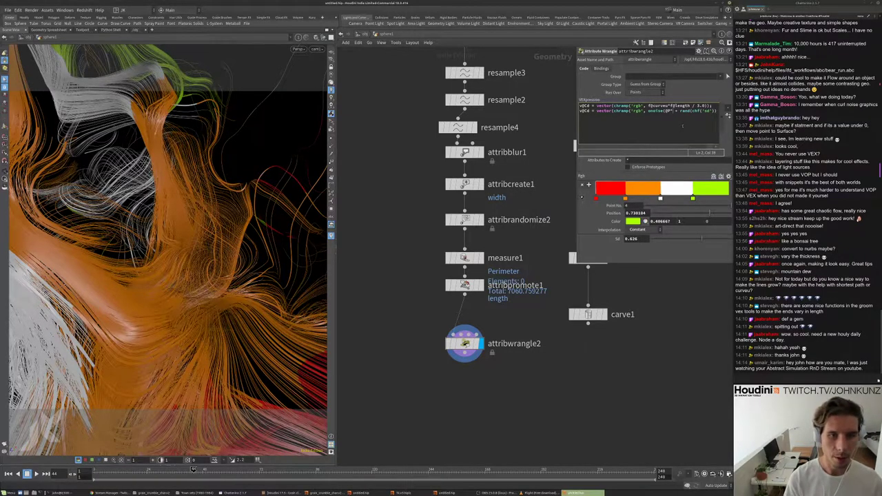
pyautogui.write('*3')
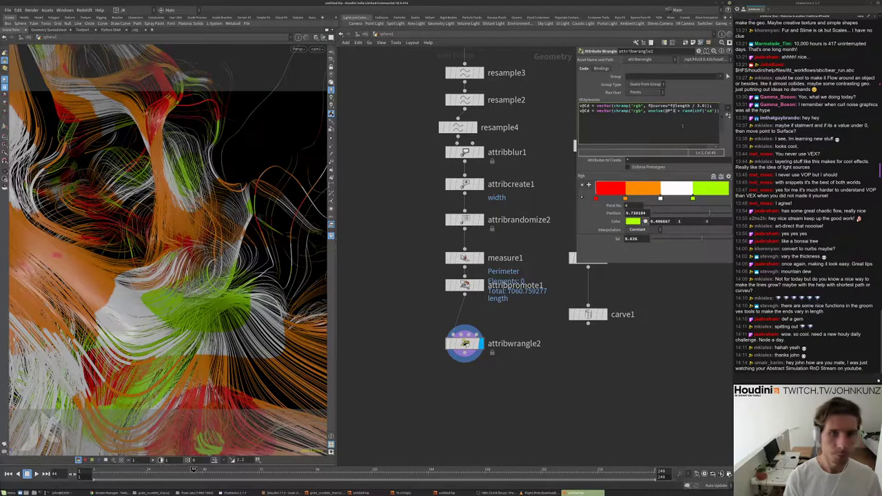
pyautogui.write('1')
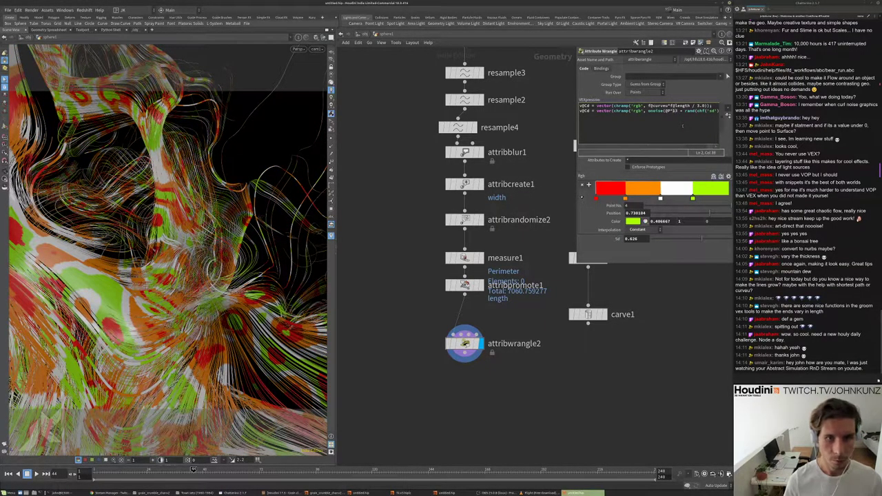
pyautogui.press('BackSpace')
pyautogui.write('/13')
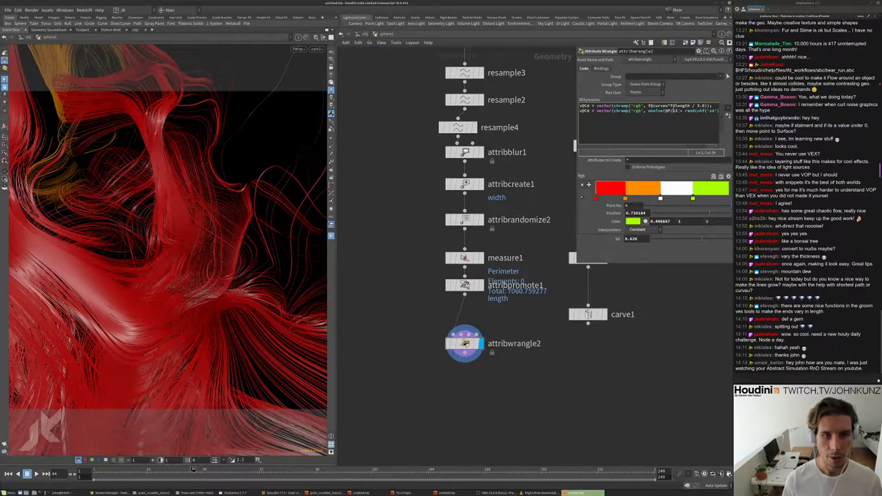
pyautogui.doubleClick(674, 110)
pyautogui.write('4')
pyautogui.moveTo(702, 239); pyautogui.dragTo(661, 240)
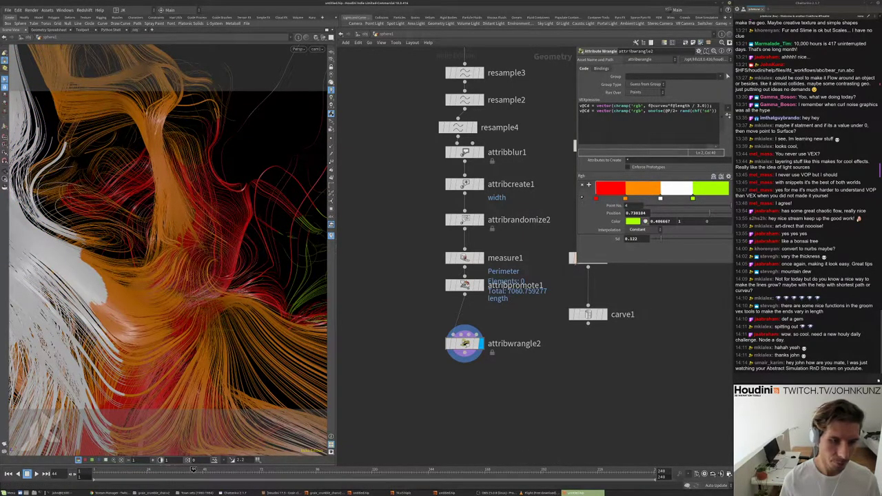
# - Duplicate colour line 2 as line 3, replacing @P/2 with f@curveu*f@length
pyautogui.moveTo(577, 206); pyautogui.dragTo(459, 207)
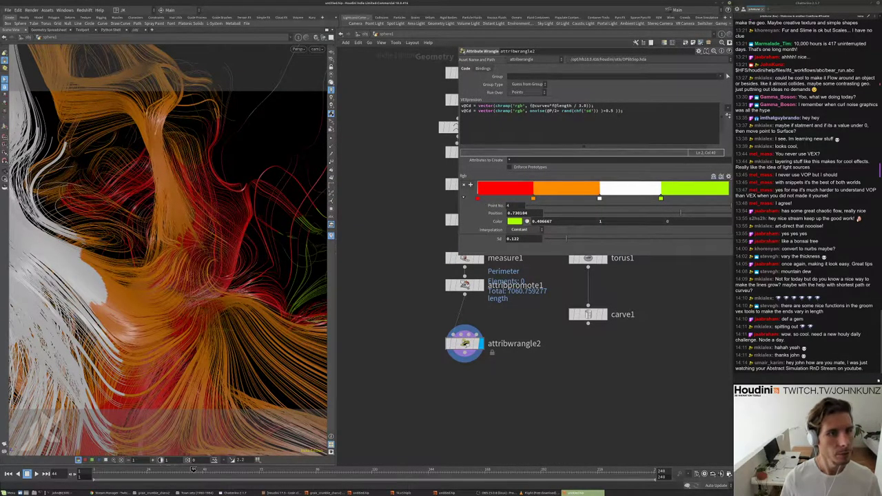
pyautogui.moveTo(530, 106); pyautogui.dragTo(572, 107)
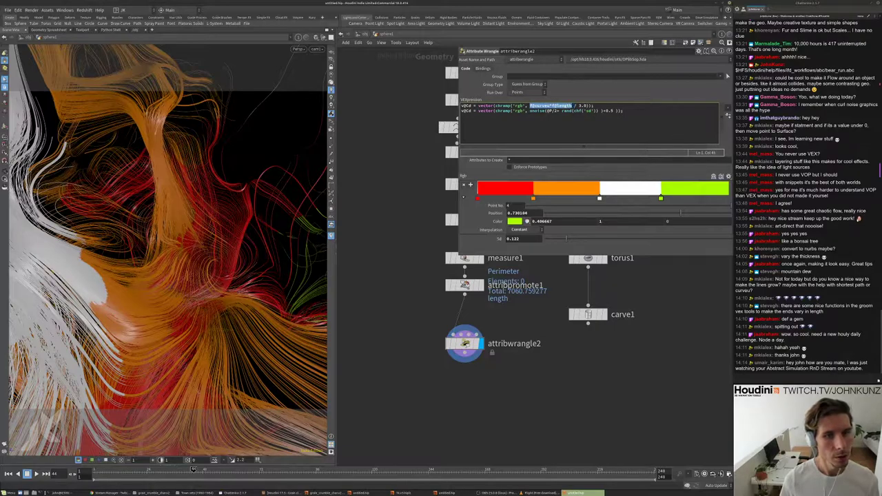
pyautogui.tripleClick(622, 111)
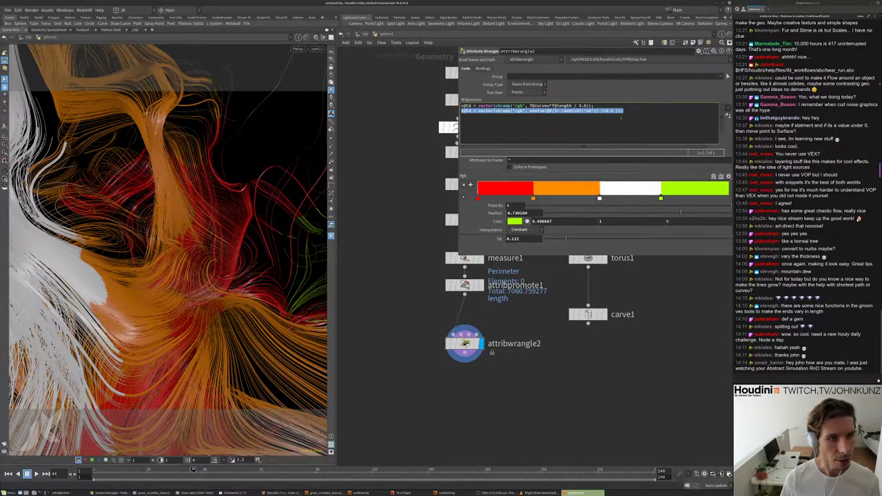
pyautogui.click(632, 110)
pyautogui.press('Return')
pyautogui.write("v@Cd = vector(chramp('rgb', anoise(@P/2+ rand(chf('sd')) )+0.5 ));")
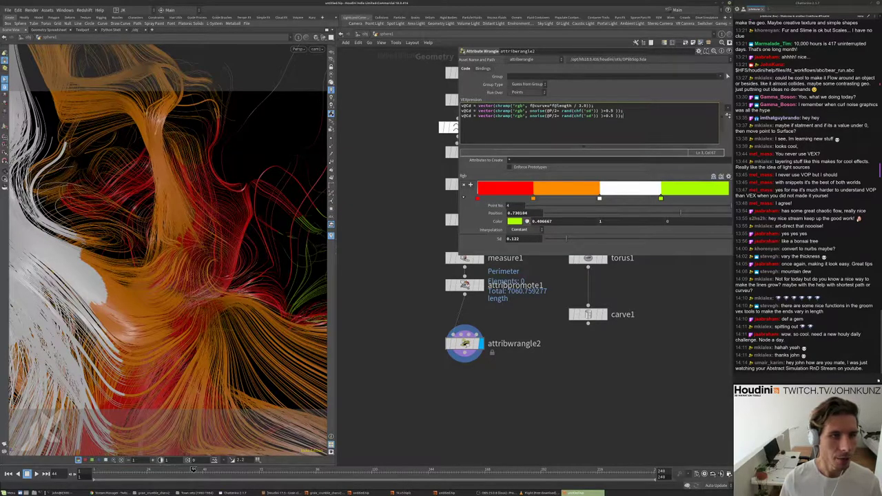
pyautogui.moveTo(529, 105); pyautogui.dragTo(571, 106)
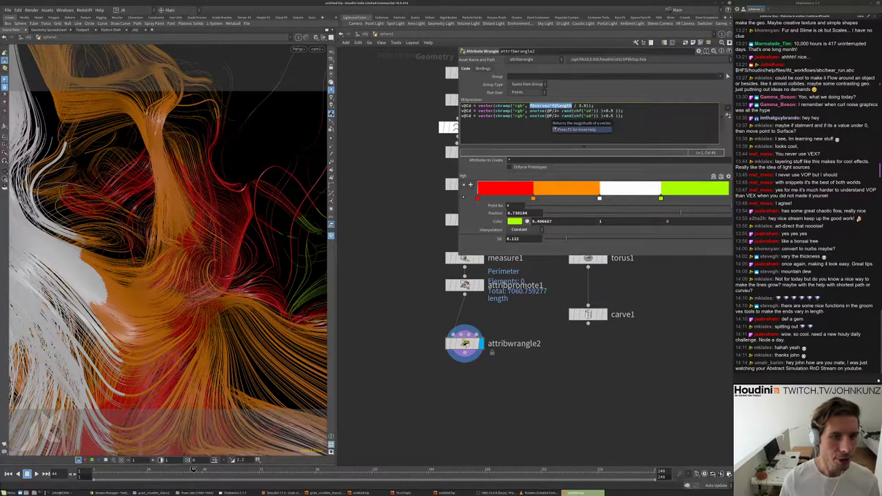
pyautogui.moveTo(548, 115); pyautogui.dragTo(559, 116)
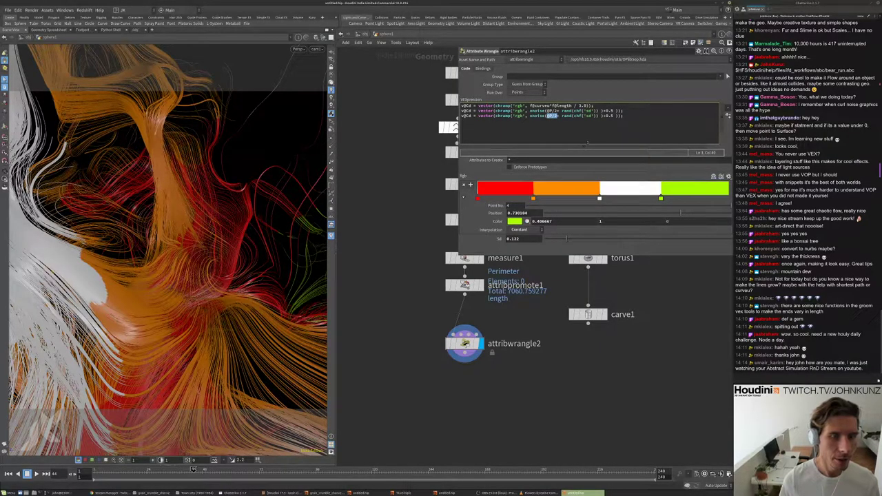
pyautogui.write('f@curveu*f@length')
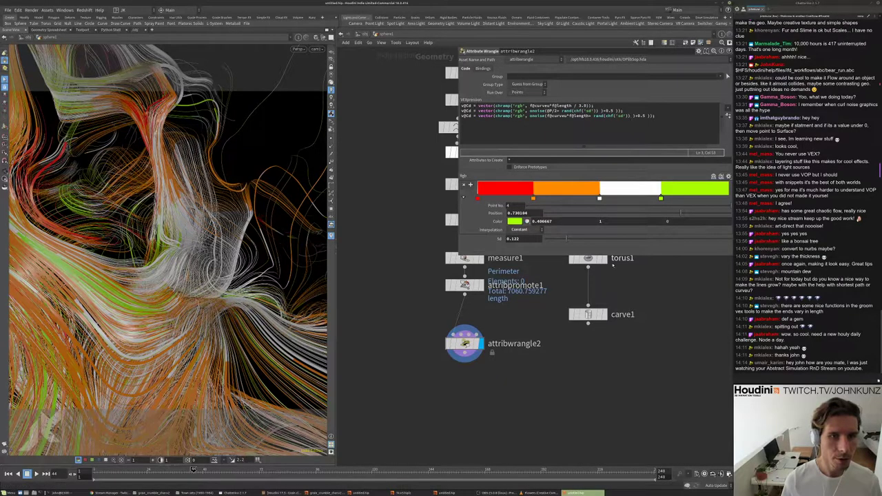
# - Raise Sd to about 0.5 and toggle // on lines 2 and 3 to compare colours
pyautogui.moveTo(567, 238); pyautogui.dragTo(639, 238)
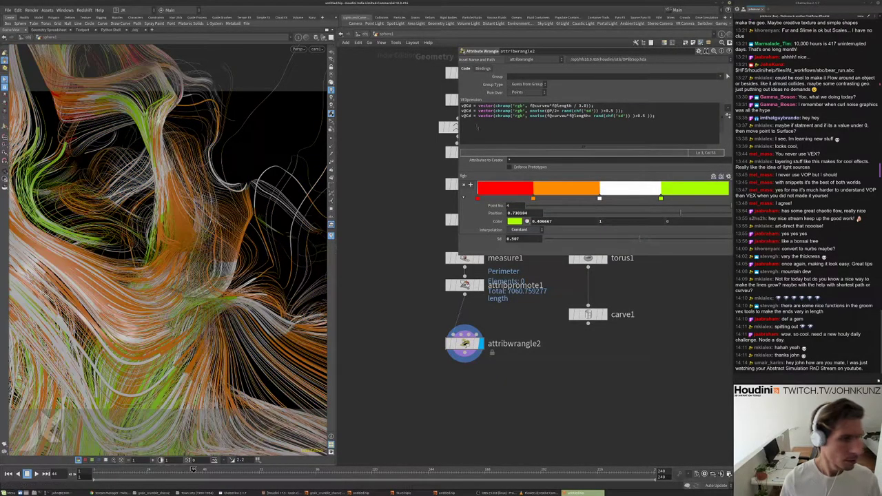
pyautogui.click(461, 115)
pyautogui.write('//')
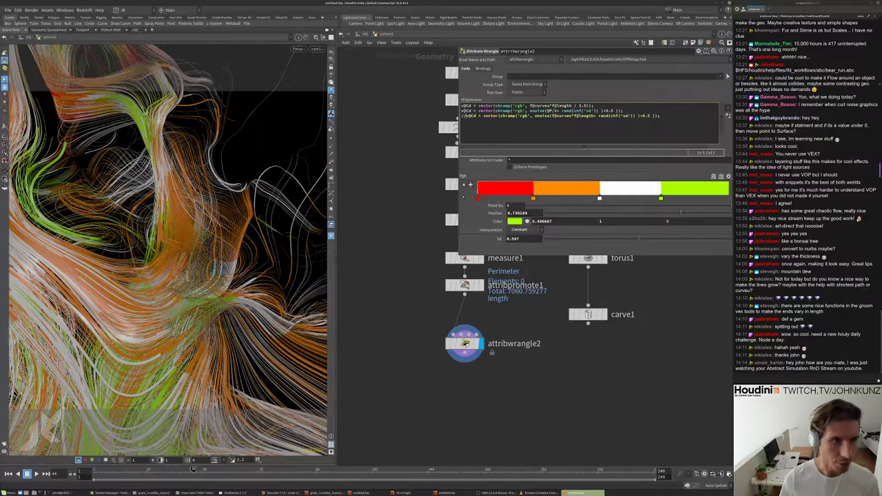
pyautogui.click(461, 110)
pyautogui.write('//')
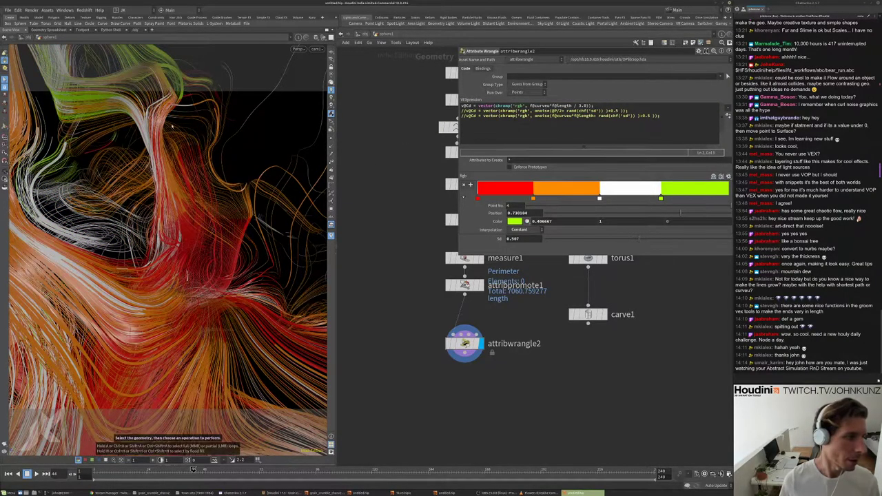
pyautogui.press('BackSpace')
pyautogui.press('BackSpace')
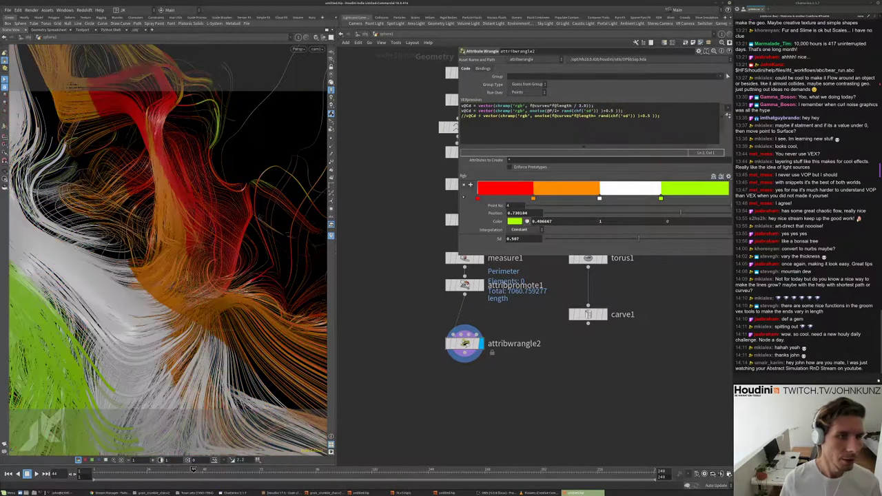
pyautogui.click(463, 115)
pyautogui.press('BackSpace')
pyautogui.press('BackSpace')
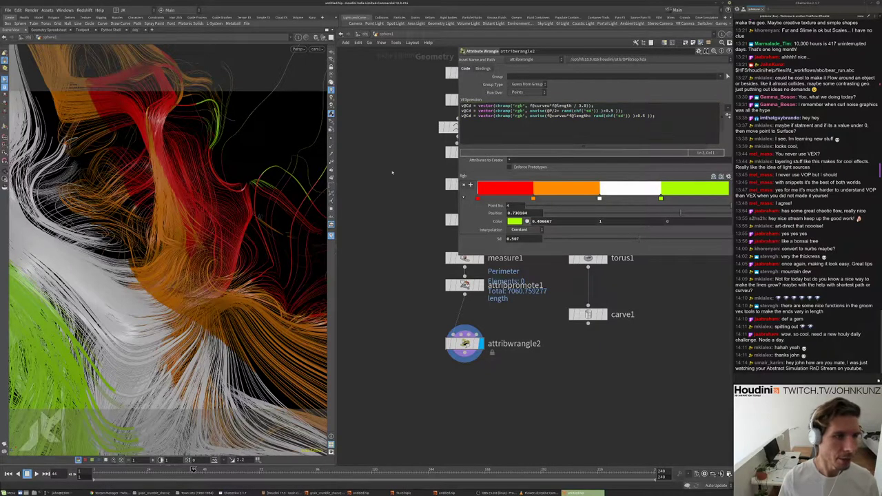
pyautogui.moveTo(554, 295); pyautogui.dragTo(550, 345, button='middle')
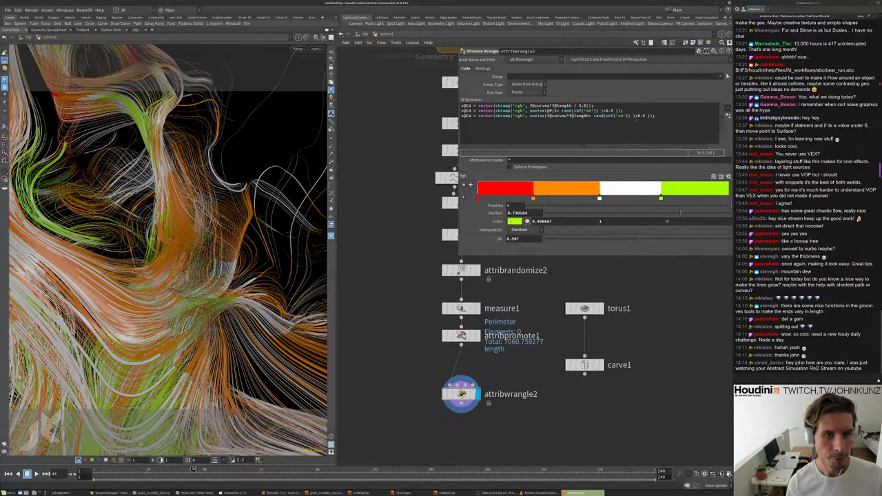
# - Divide line 3's curveu*length by 4 and test Sd seeds from 0.19 to 0.89
pyautogui.moveTo(639, 239); pyautogui.dragTo(571, 240)
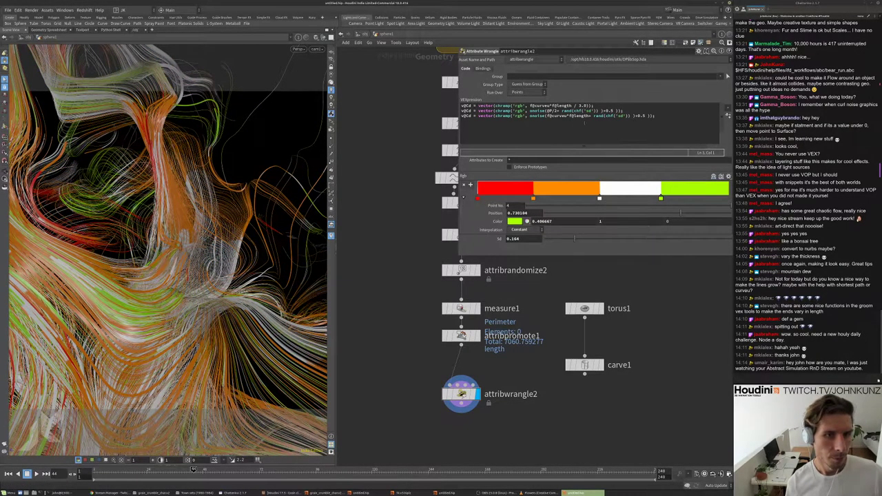
pyautogui.click(590, 117)
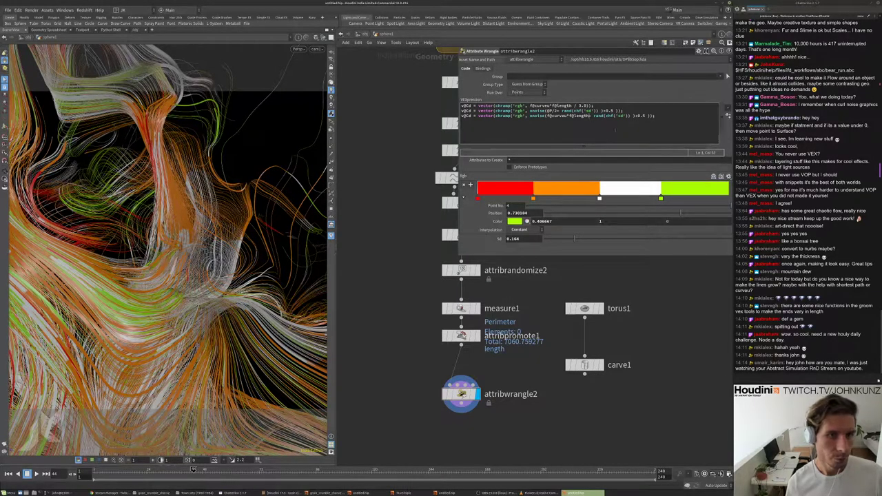
pyautogui.write('/4')
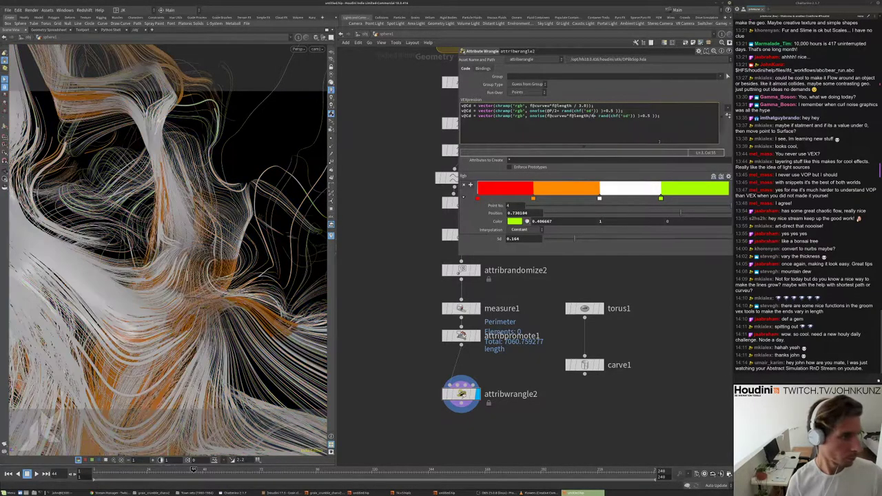
pyautogui.click(636, 238)
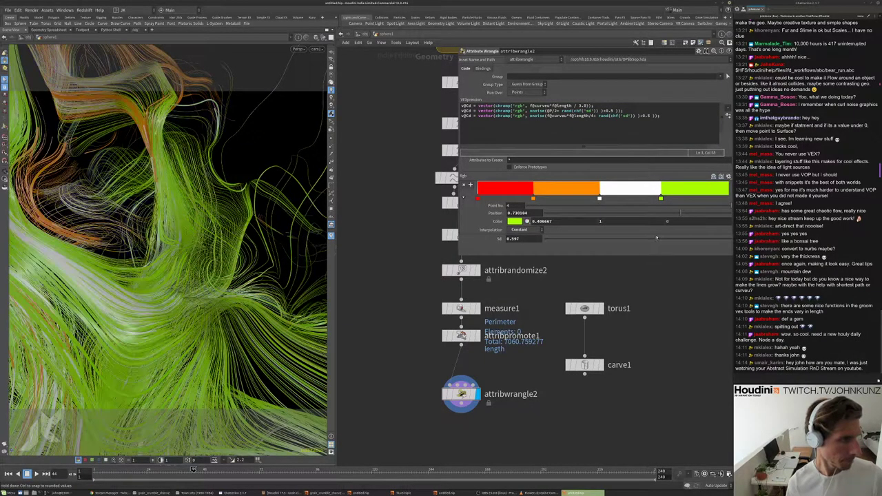
pyautogui.click(680, 239)
pyautogui.click(689, 240)
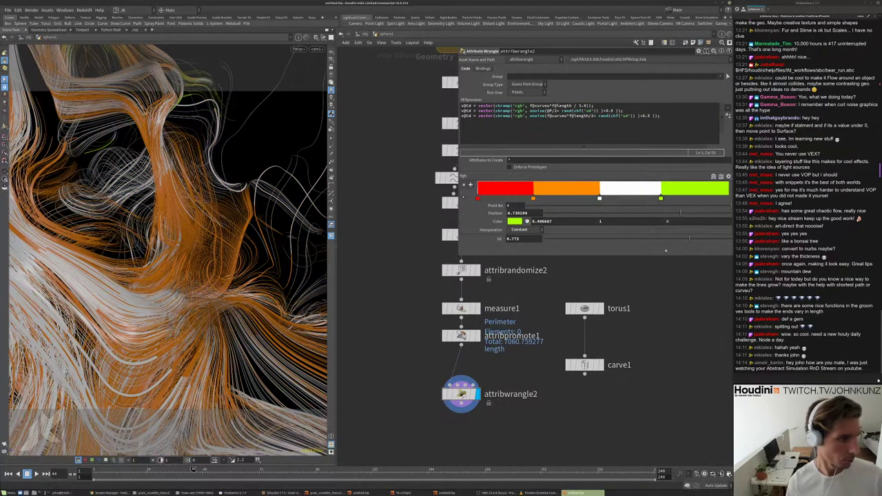
pyautogui.moveTo(689, 239); pyautogui.dragTo(712, 239)
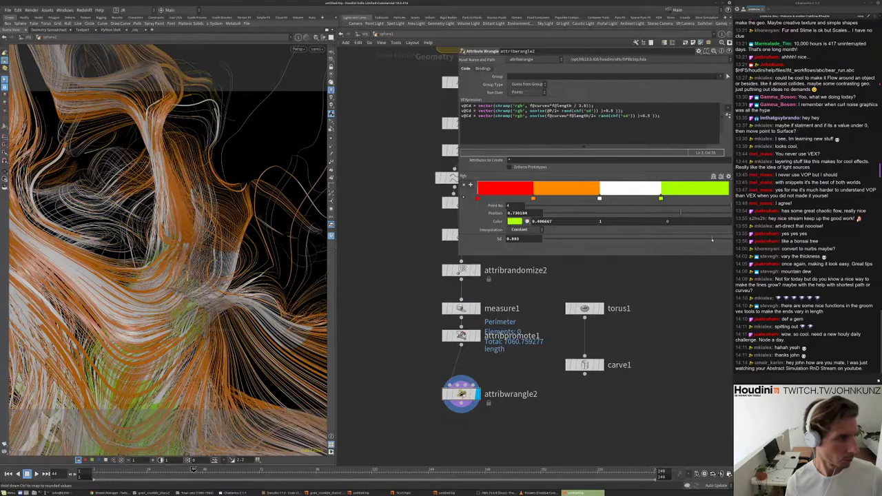
pyautogui.click(624, 240)
pyautogui.click(596, 240)
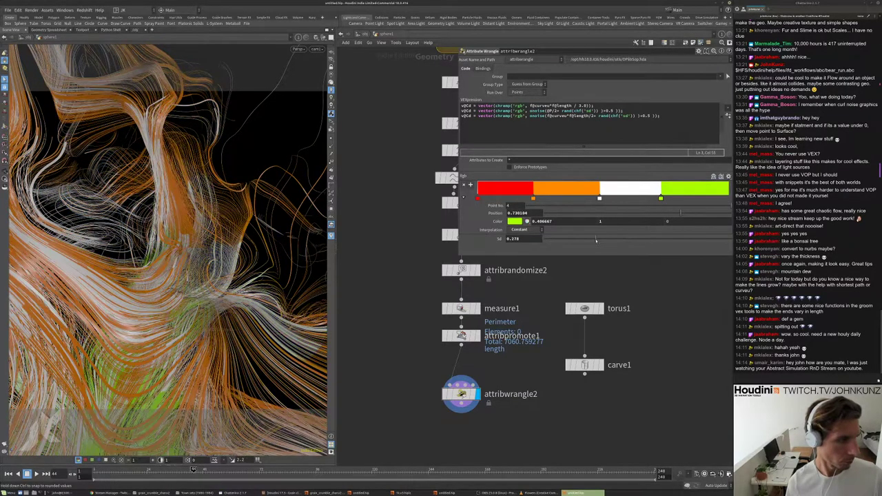
pyautogui.click(579, 242)
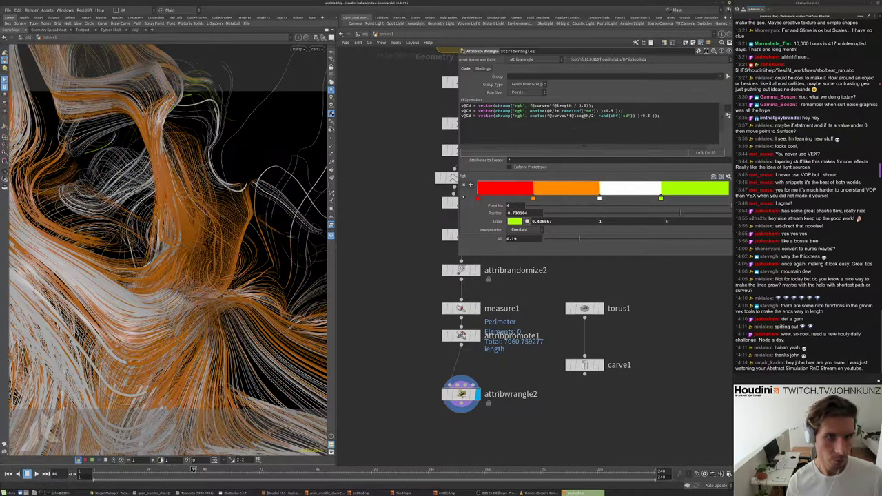
# - Change line 3's divisor to 1.5 and adjust its digits while trying more Sd seeds
pyautogui.click(591, 115)
pyautogui.press('BackSpace')
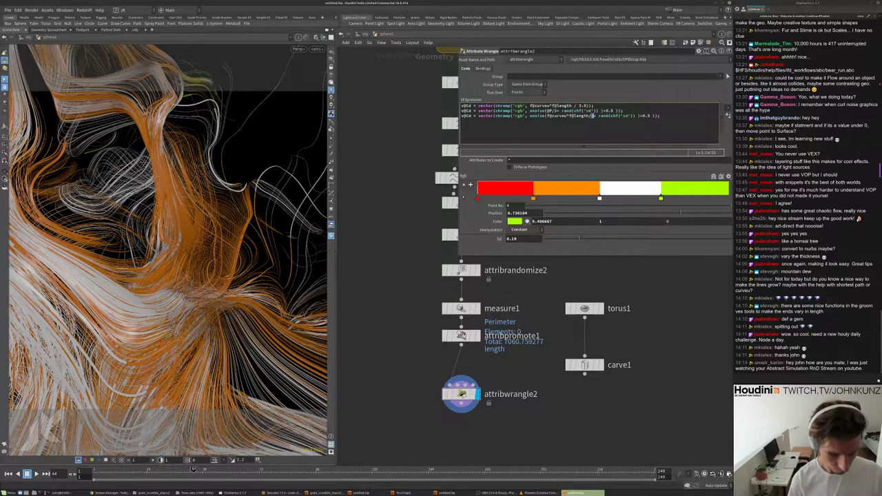
pyautogui.write('1.5')
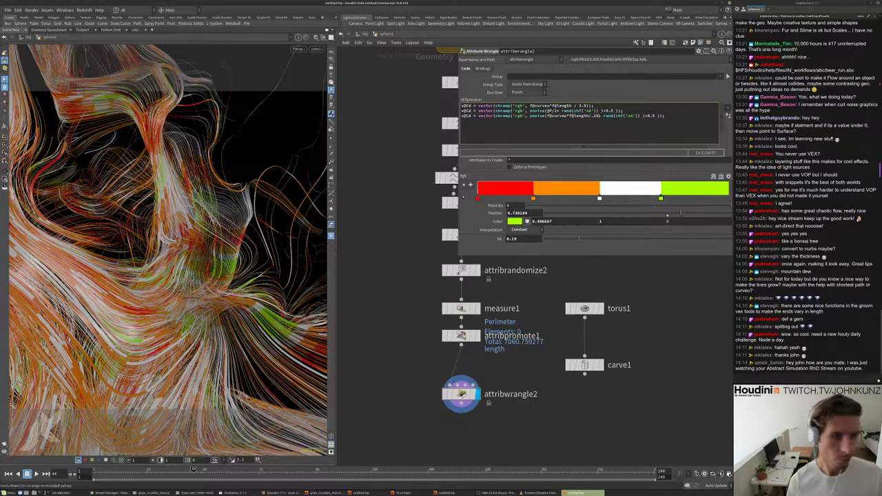
pyautogui.moveTo(579, 238); pyautogui.dragTo(695, 239)
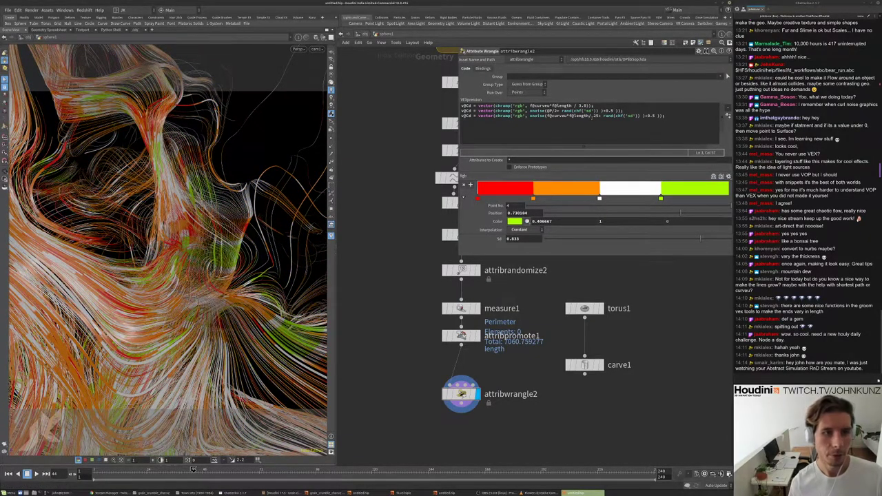
pyautogui.click(594, 116)
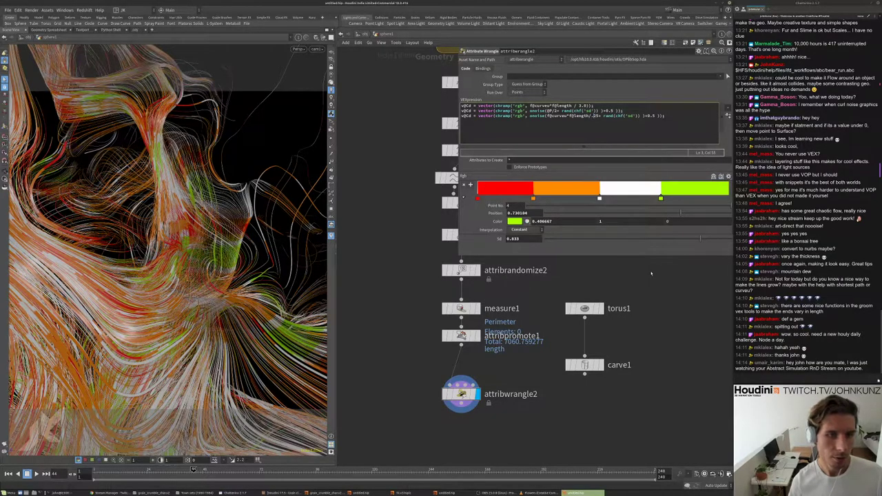
pyautogui.write('1')
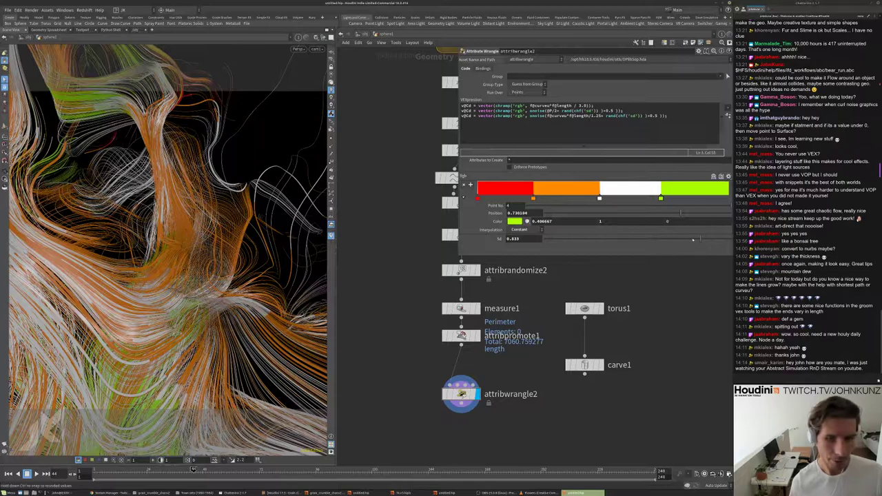
pyautogui.moveTo(693, 239); pyautogui.dragTo(626, 240)
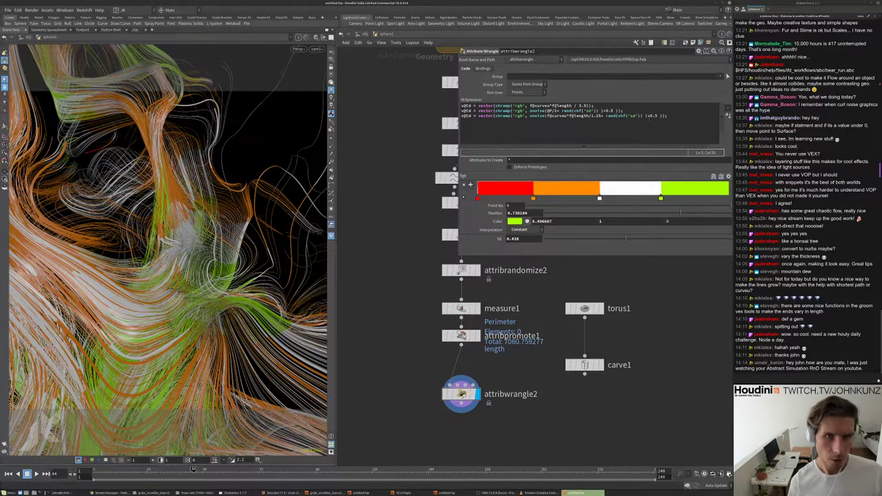
pyautogui.write('2')
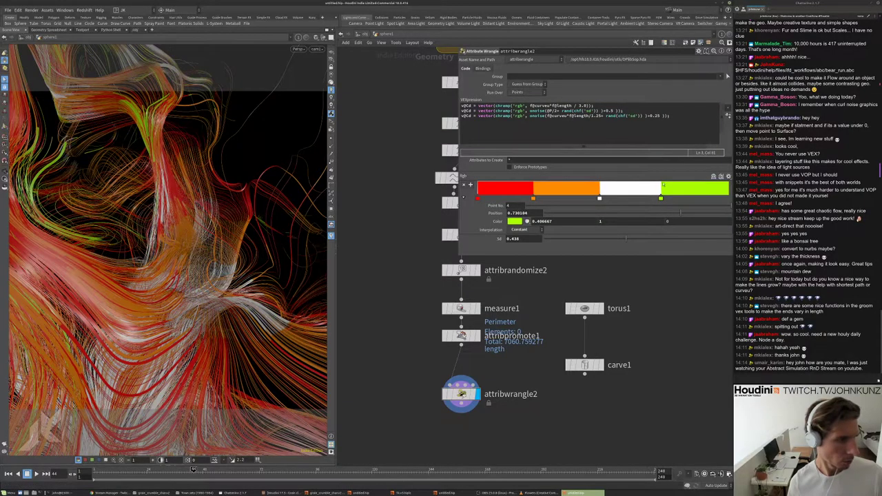
pyautogui.moveTo(625, 240); pyautogui.dragTo(698, 239)
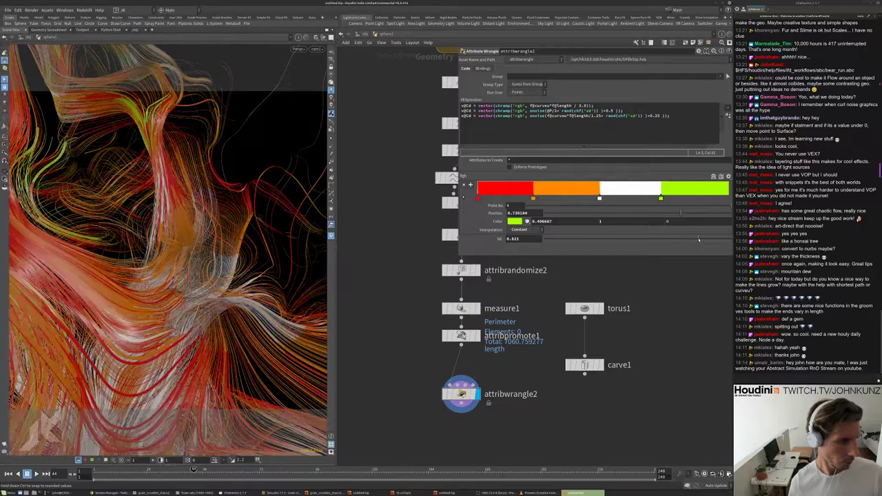
# - Set line 3 to divide by 2.25 with a +0.25 offset and settle on a red-orange-white Sd seed
pyautogui.moveTo(597, 242); pyautogui.dragTo(570, 238)
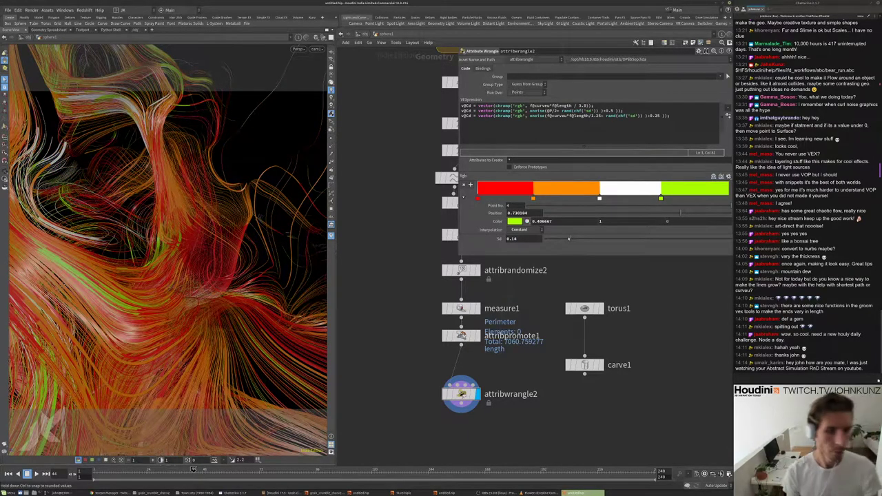
pyautogui.moveTo(569, 239); pyautogui.dragTo(555, 238)
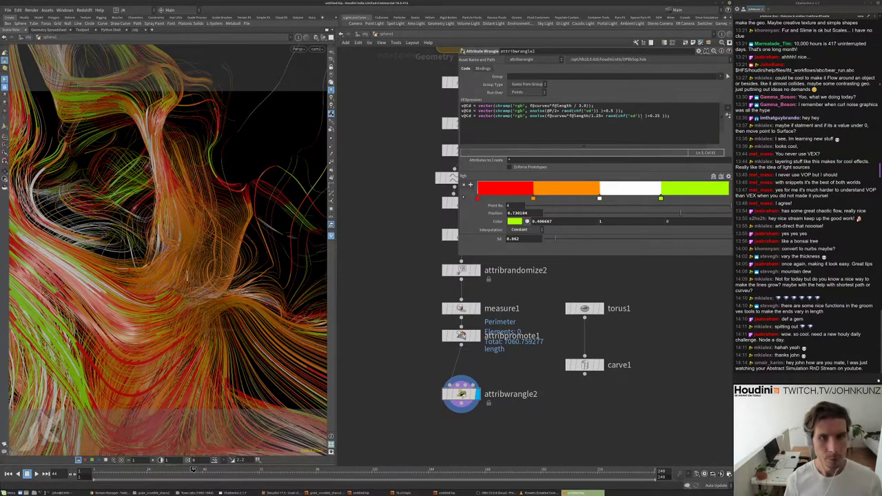
pyautogui.click(591, 115)
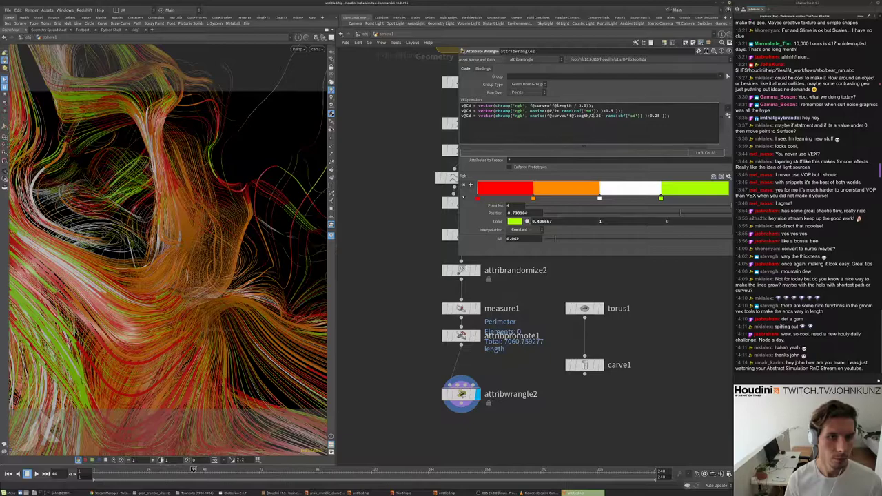
pyautogui.write('2')
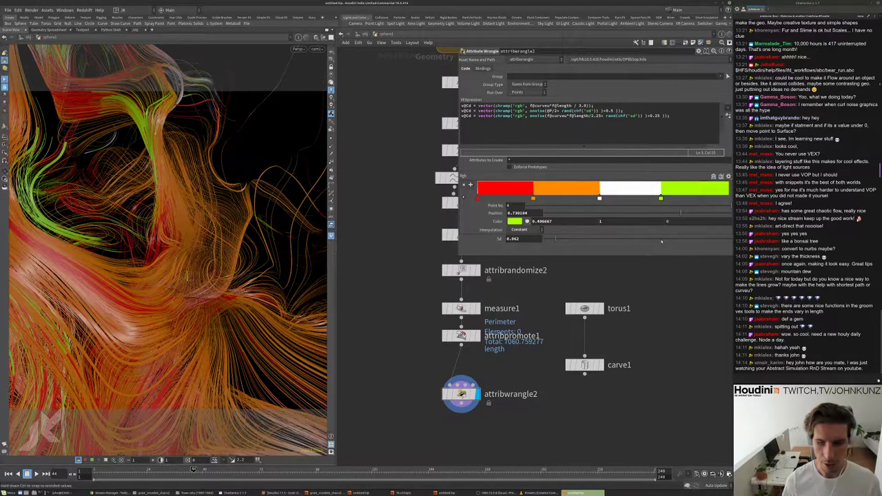
pyautogui.moveTo(659, 240); pyautogui.dragTo(559, 246)
pyautogui.moveTo(553, 245); pyautogui.dragTo(687, 241)
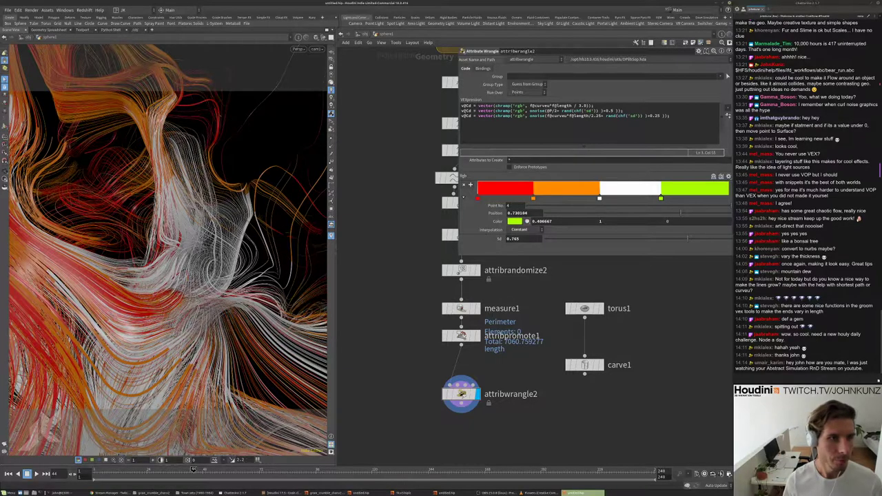
# - Comment out colour lines 2 and 3, set line 1's divisor to 2.0, and narrow the orange ramp band
pyautogui.click(461, 115)
pyautogui.write('//')
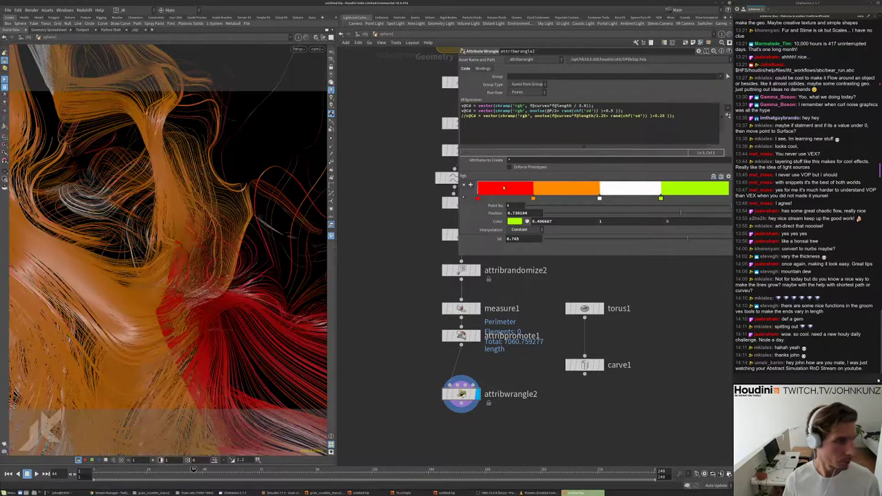
pyautogui.click(462, 110)
pyautogui.write('//')
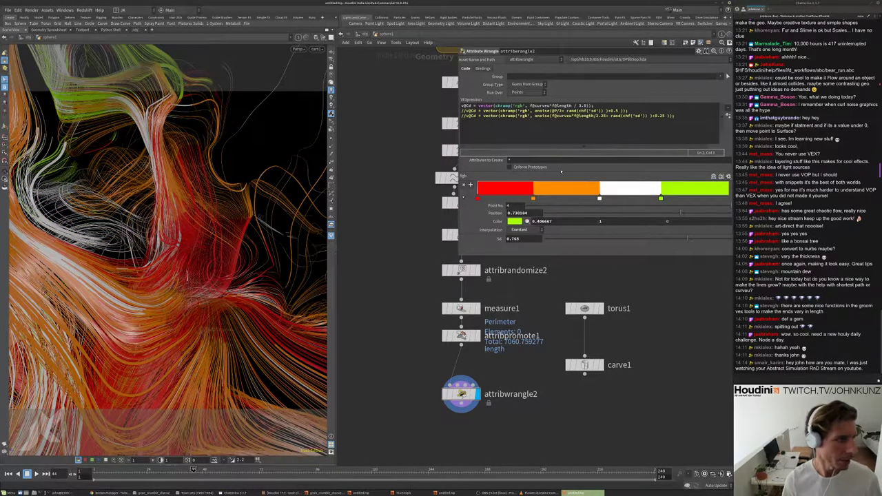
pyautogui.moveTo(637, 236); pyautogui.dragTo(614, 239)
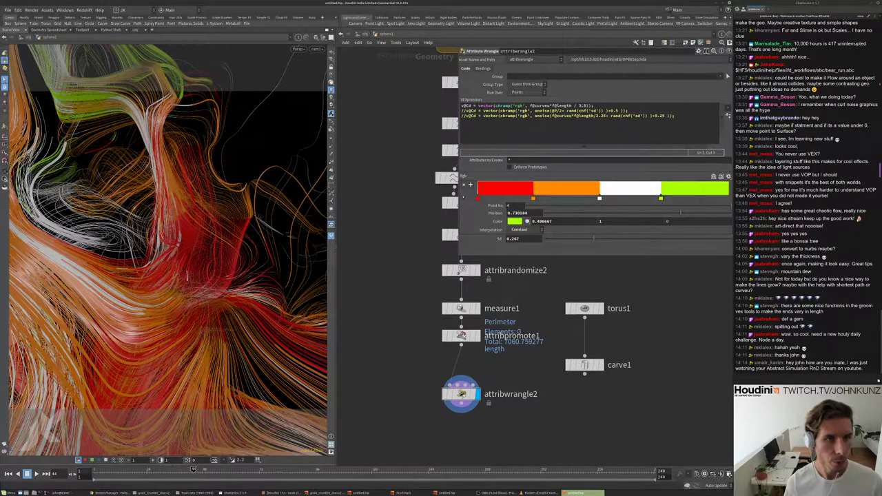
pyautogui.doubleClick(581, 105)
pyautogui.write('2')
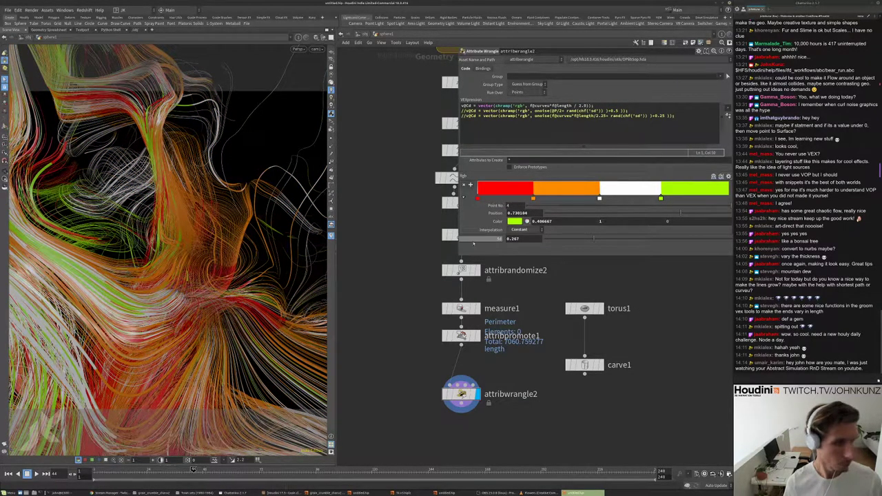
pyautogui.moveTo(533, 199); pyautogui.dragTo(577, 200)
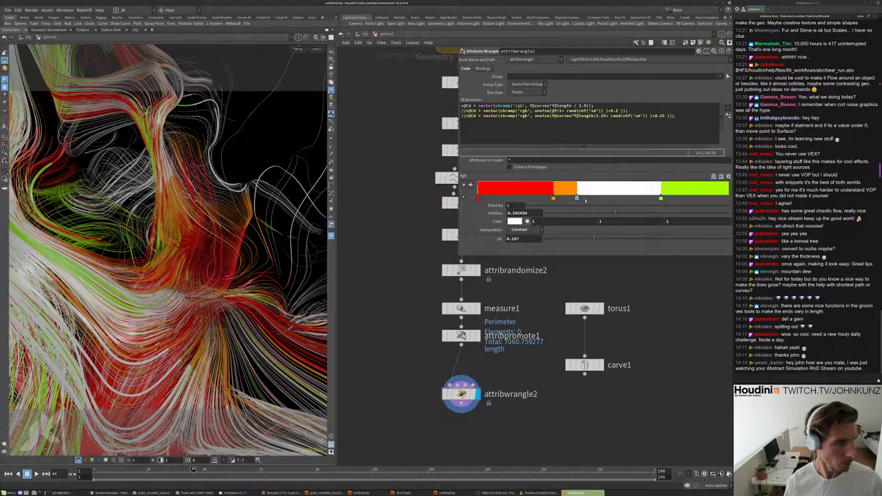
# - Delete the orange ramp key and reposition the white and green keys, with white near 0.349
pyautogui.hotkey('ctrl', 'z')
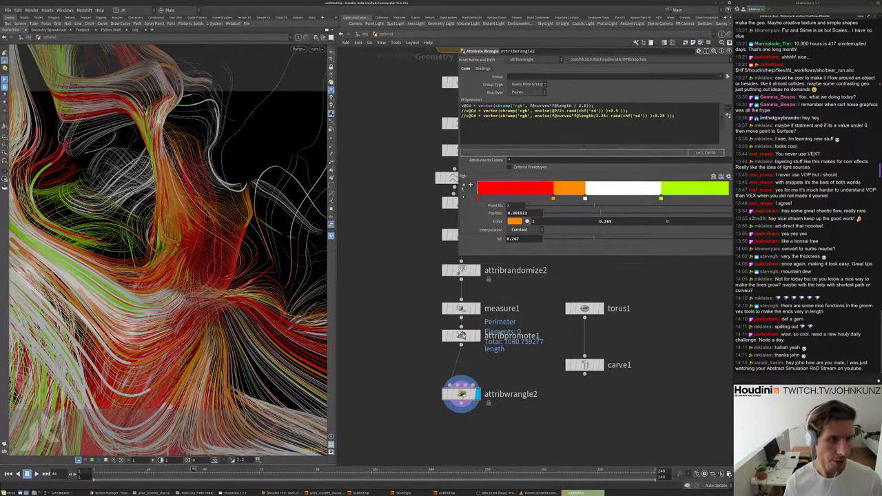
pyautogui.press('Delete')
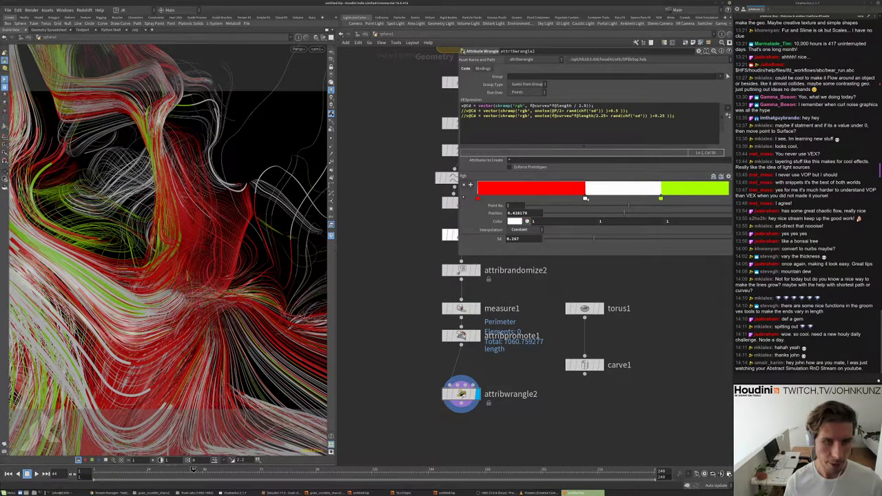
pyautogui.moveTo(585, 199); pyautogui.dragTo(540, 199)
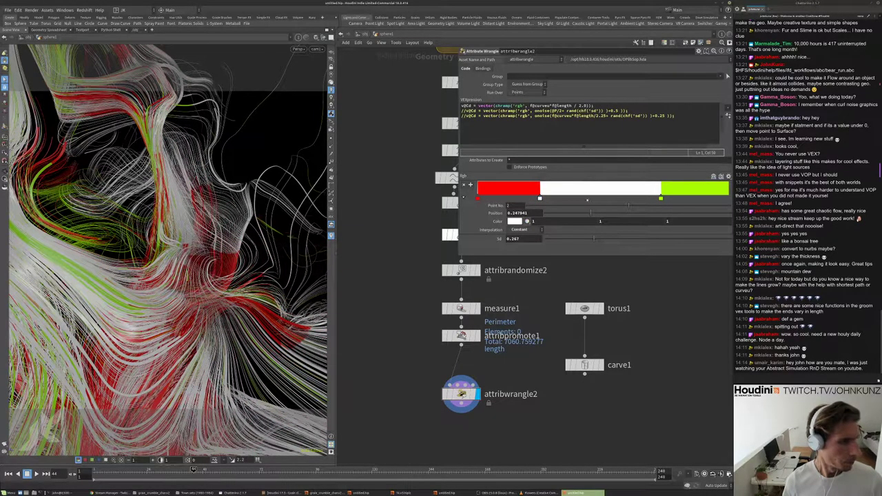
pyautogui.moveTo(660, 199); pyautogui.dragTo(623, 200)
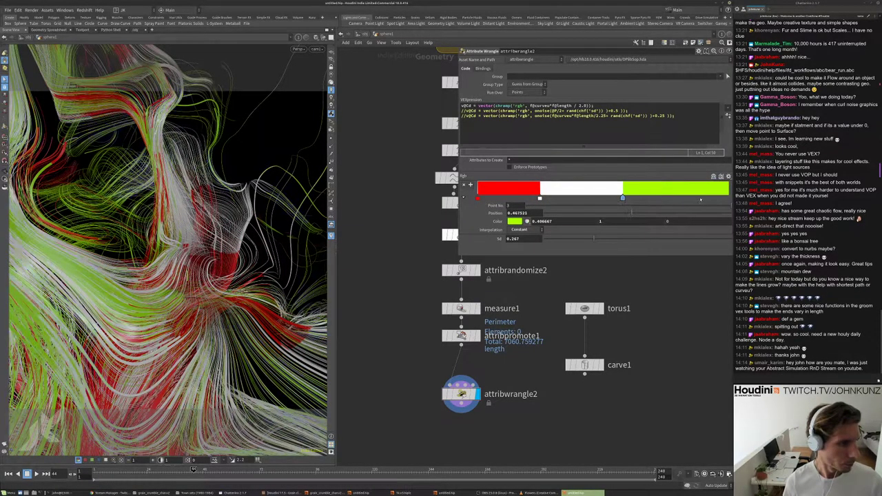
pyautogui.moveTo(700, 199); pyautogui.dragTo(702, 200)
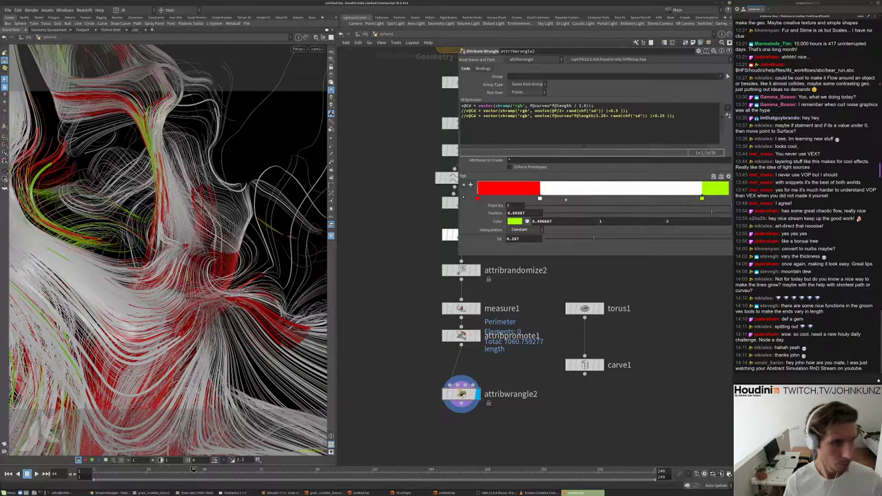
pyautogui.moveTo(541, 199); pyautogui.dragTo(565, 200)
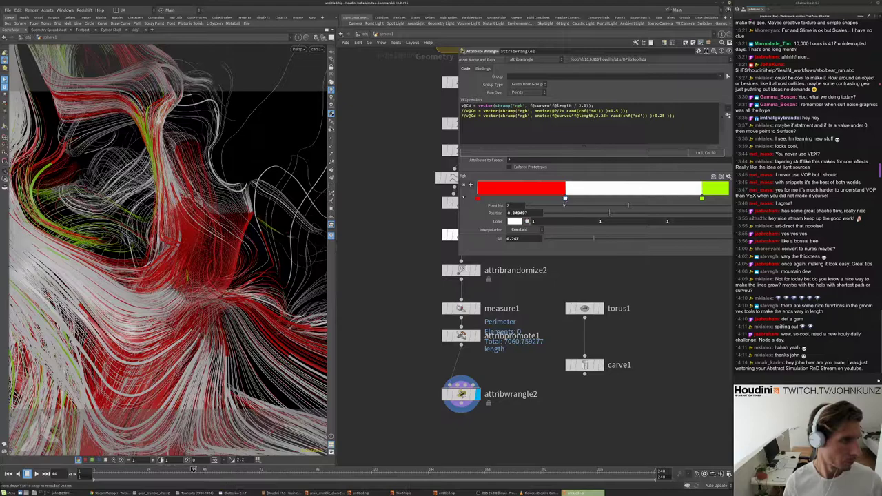
# - Make the ramp's end key a saturated pure green in the Color Editor
pyautogui.click(701, 199)
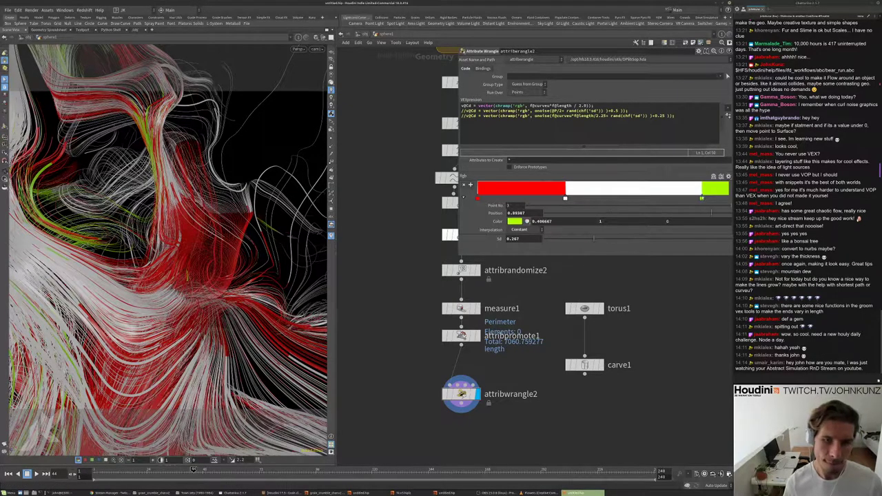
pyautogui.click(526, 221)
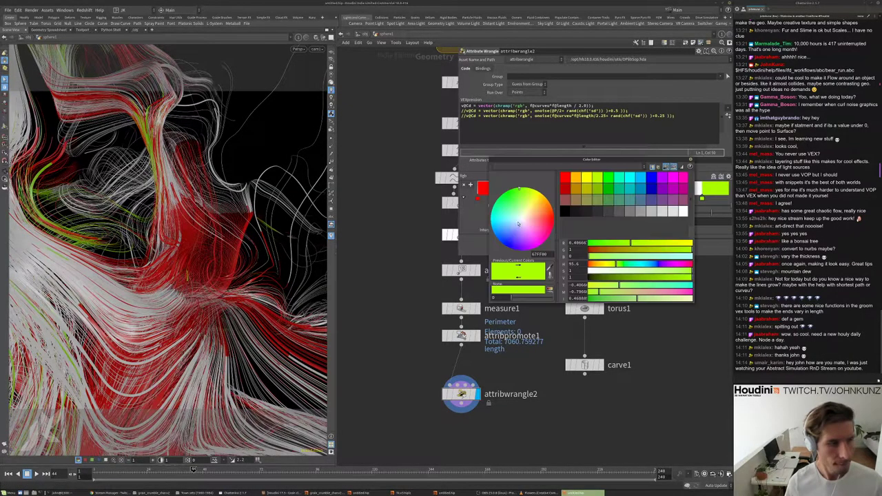
pyautogui.click(622, 265)
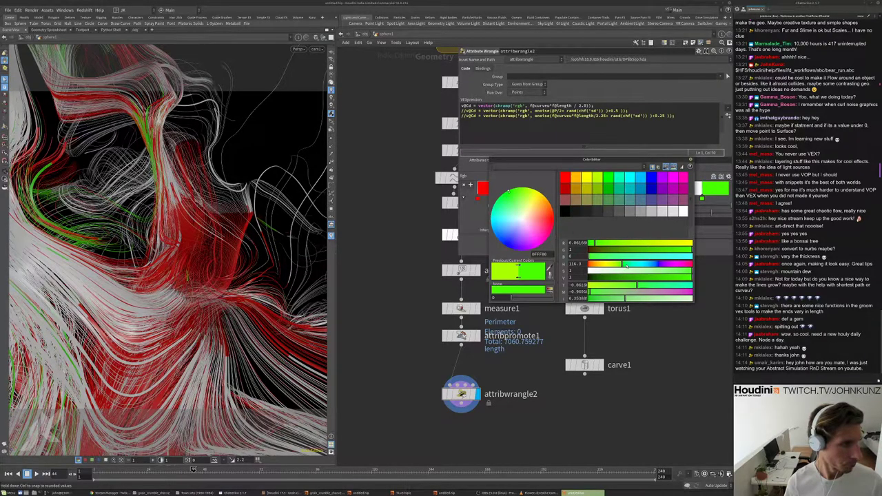
pyautogui.click(690, 160)
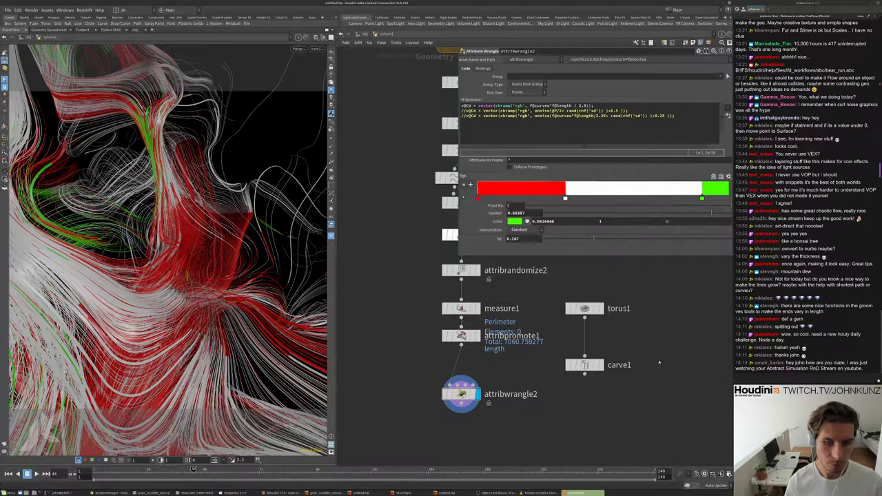
pyautogui.moveTo(661, 378); pyautogui.dragTo(679, 389, button='middle')
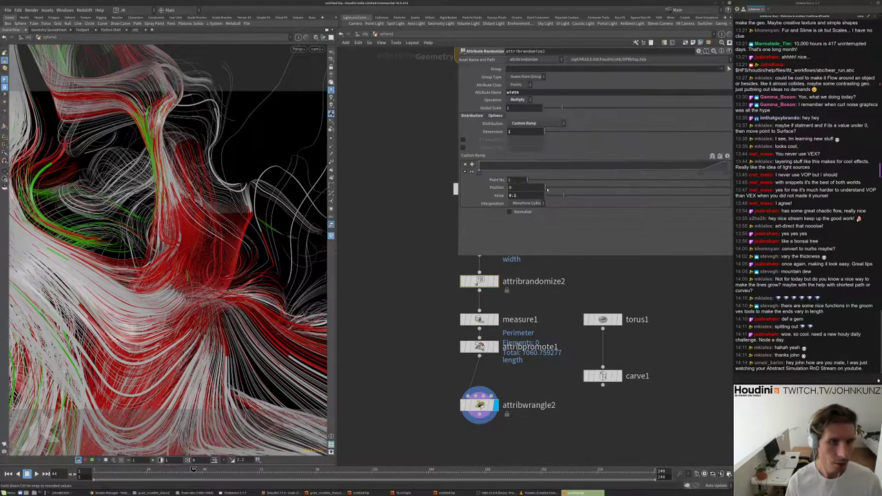
# - Add a key near the end of attribrandomize2's width ramp and set attribcreate1's width to 0.001
pyautogui.click(479, 281)
pyautogui.click(701, 171)
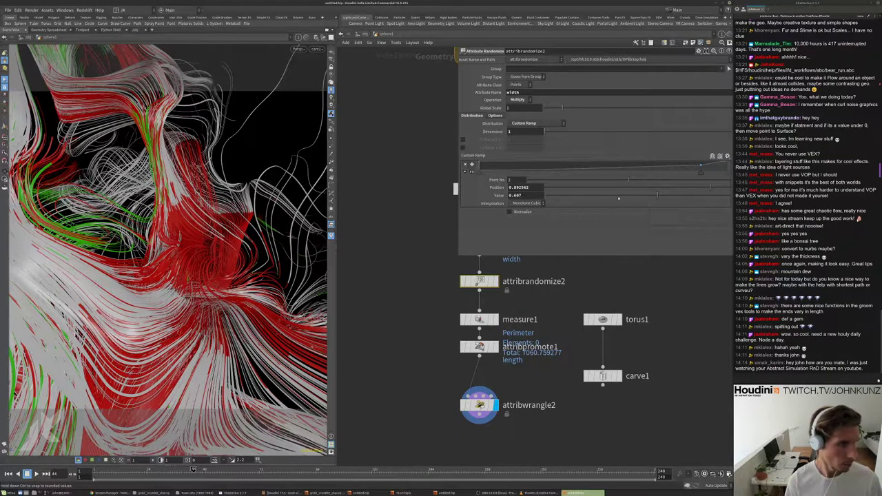
pyautogui.moveTo(655, 311); pyautogui.dragTo(643, 376, button='middle')
pyautogui.click(467, 311)
pyautogui.write('0.001')
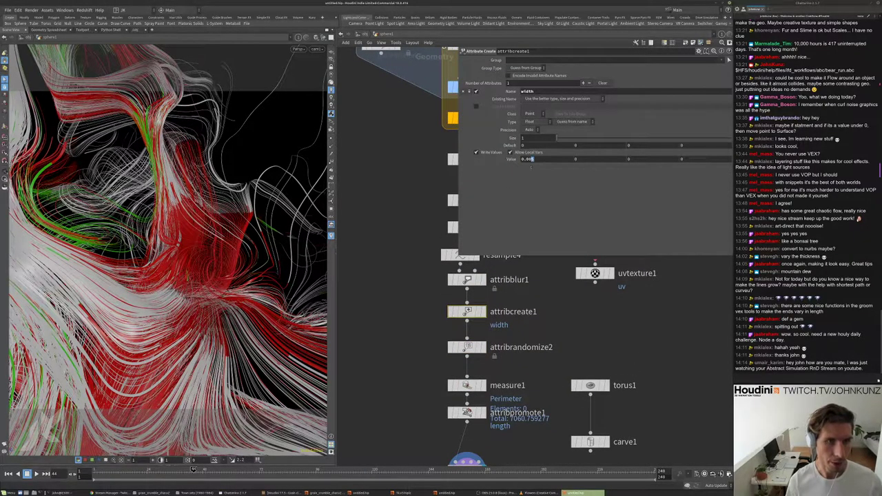
pyautogui.press('Return')
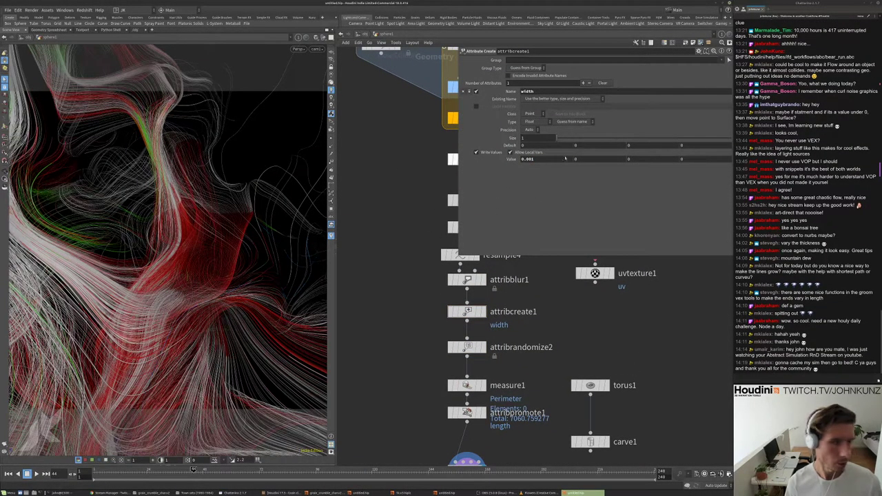
# - Increase attribcreate1's width through 0.0075 to a final 0.0125
pyautogui.click(538, 159)
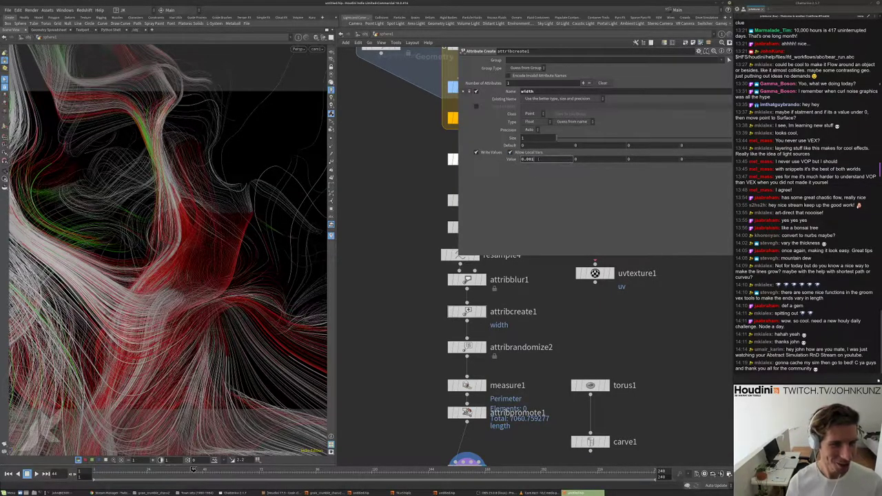
pyautogui.press('BackSpace')
pyautogui.write('75')
pyautogui.press('Return')
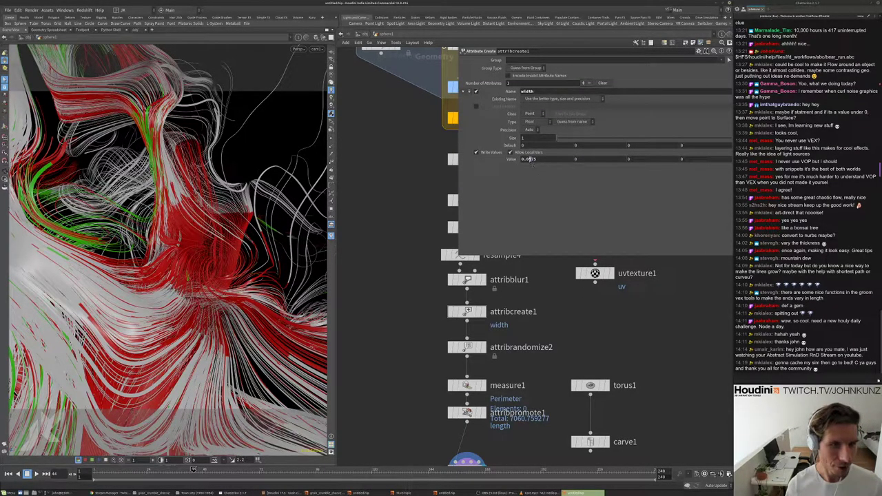
pyautogui.click(531, 160)
pyautogui.press('BackSpace')
pyautogui.write('1')
pyautogui.press('Return')
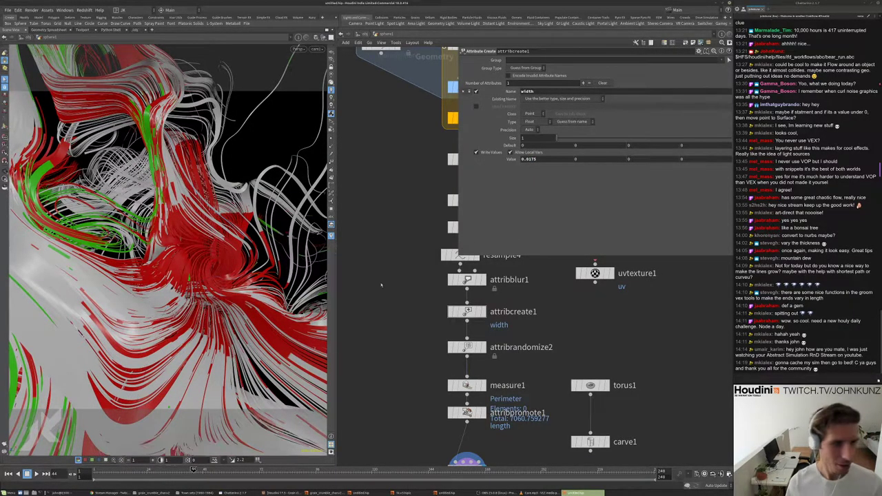
pyautogui.click(532, 159)
pyautogui.press('BackSpace')
pyautogui.write('2')
pyautogui.press('Return')
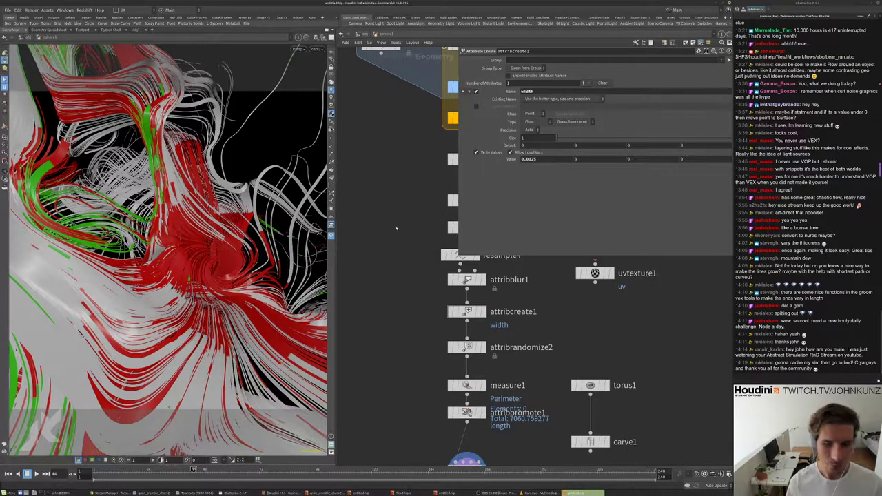
# - Inspect the thicker strands and attribwrangle2's attribute info, then go up to /obj
pyautogui.moveTo(392, 231); pyautogui.dragTo(396, 212, button='middle')
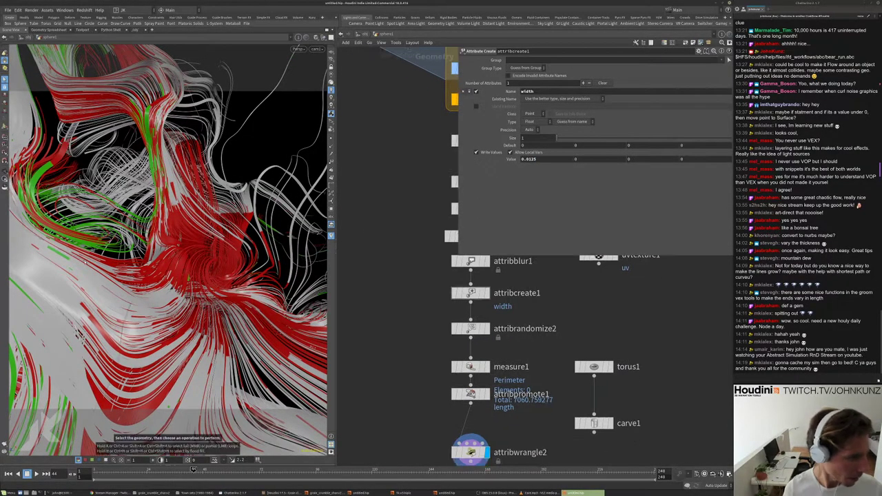
pyautogui.moveTo(178, 185); pyautogui.dragTo(341, 166)
pyautogui.scroll(-3, 362, 239)
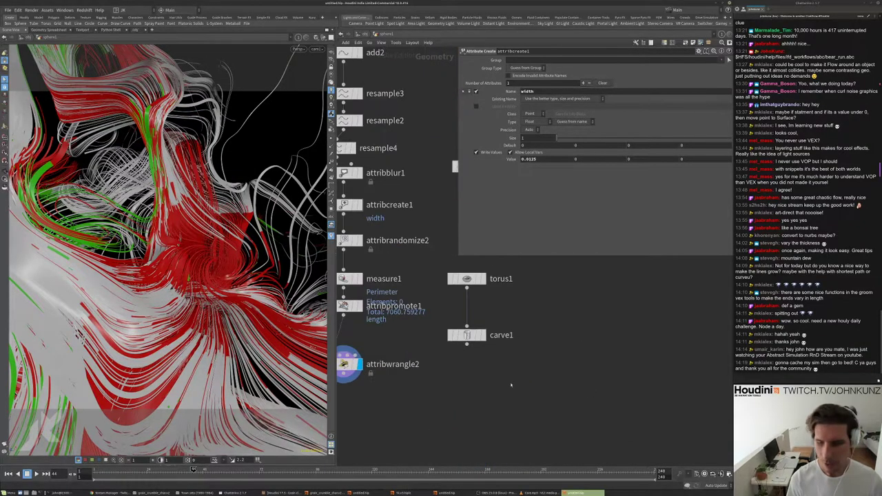
pyautogui.moveTo(528, 382); pyautogui.dragTo(582, 376, button='middle')
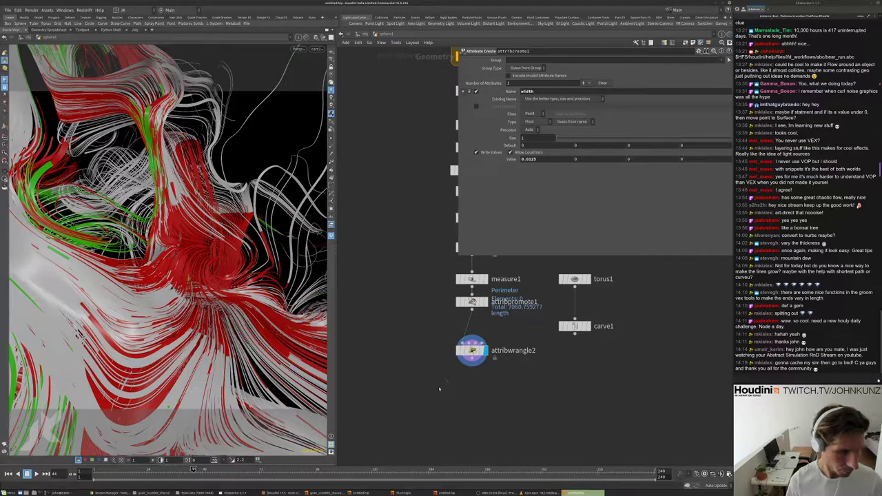
pyautogui.middleClick(472, 350)
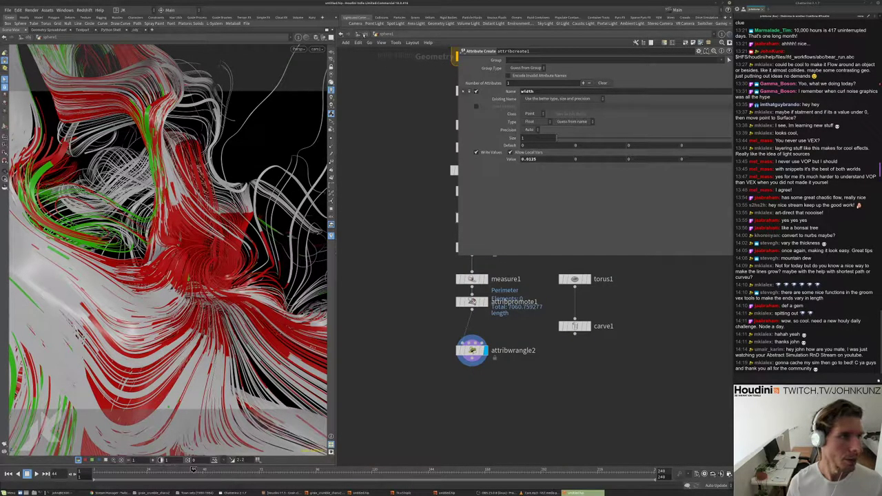
pyautogui.click(363, 34)
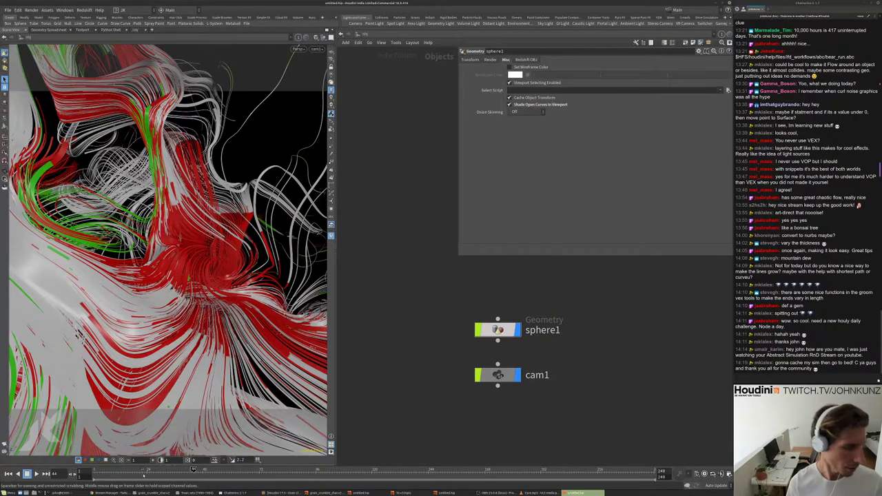
# - Split the viewport and add a Redshift RenderView pane
pyautogui.moveTo(163, 468); pyautogui.dragTo(275, 259)
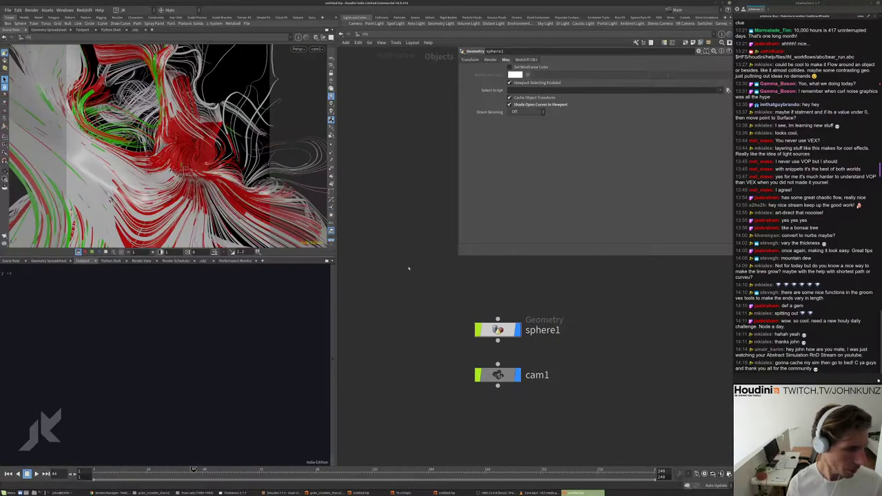
pyautogui.click(262, 260)
pyautogui.moveTo(282, 274)
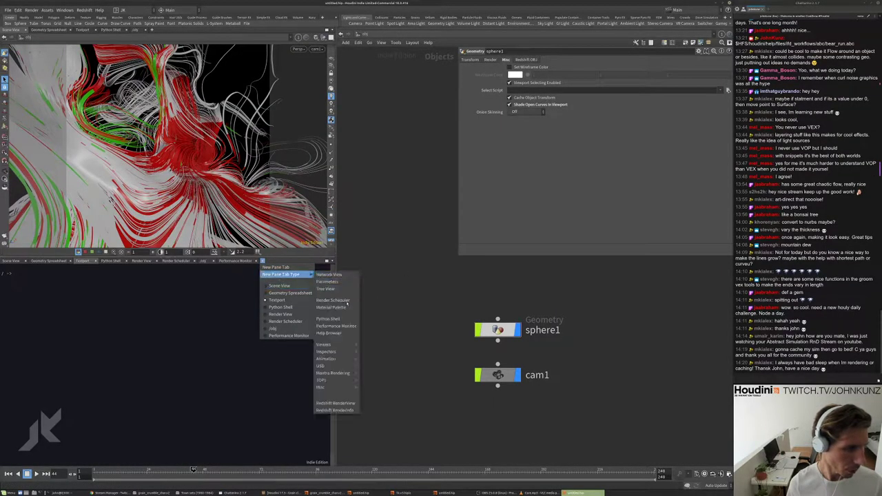
pyautogui.click(340, 412)
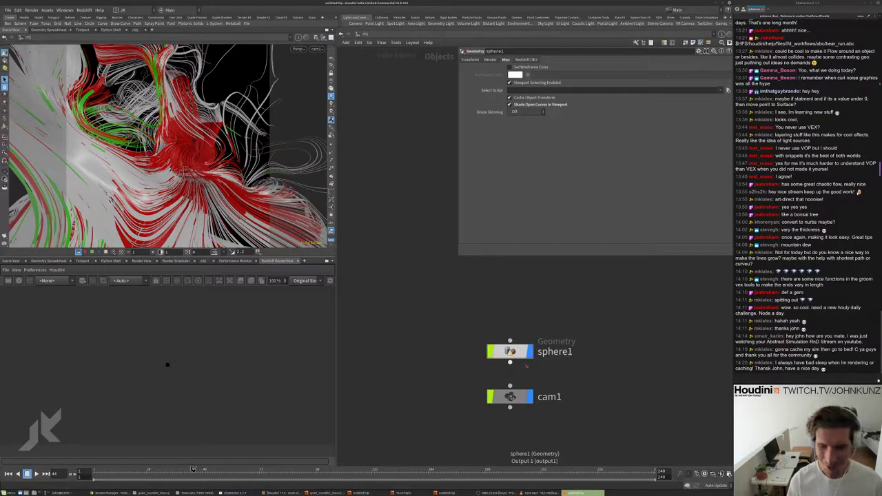
# - Zoom into the still-black render image and reposition the network view
pyautogui.scroll(5, 138, 345)
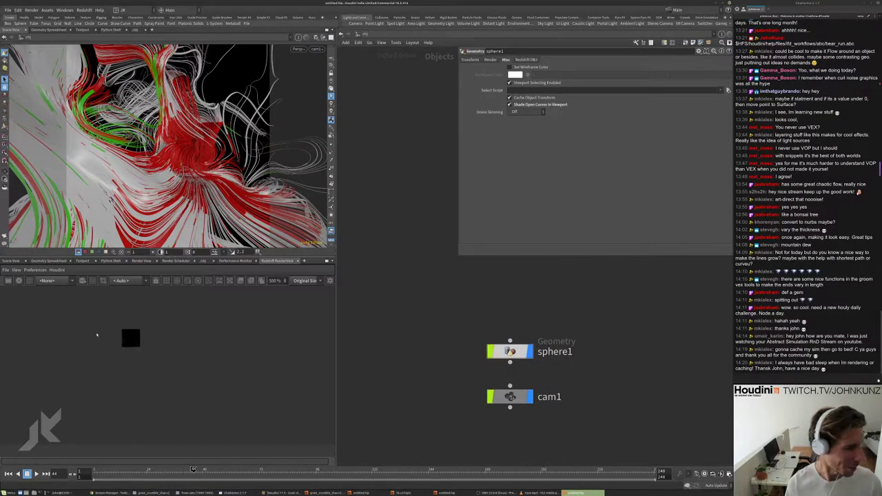
pyautogui.scroll(3, 100, 341)
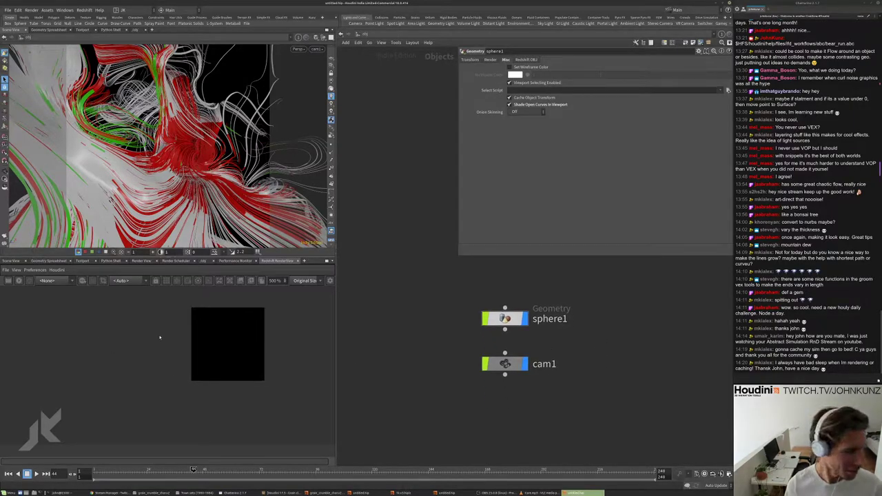
pyautogui.scroll(2, 160, 337)
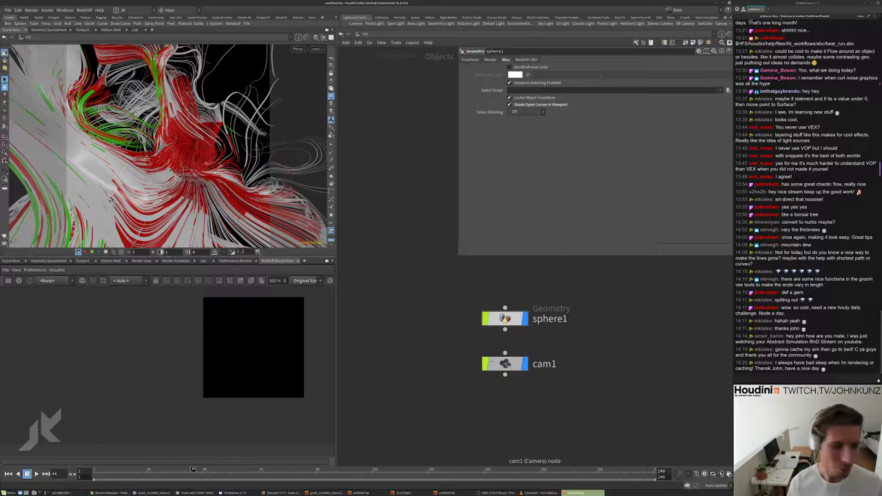
pyautogui.scroll(1, 233, 339)
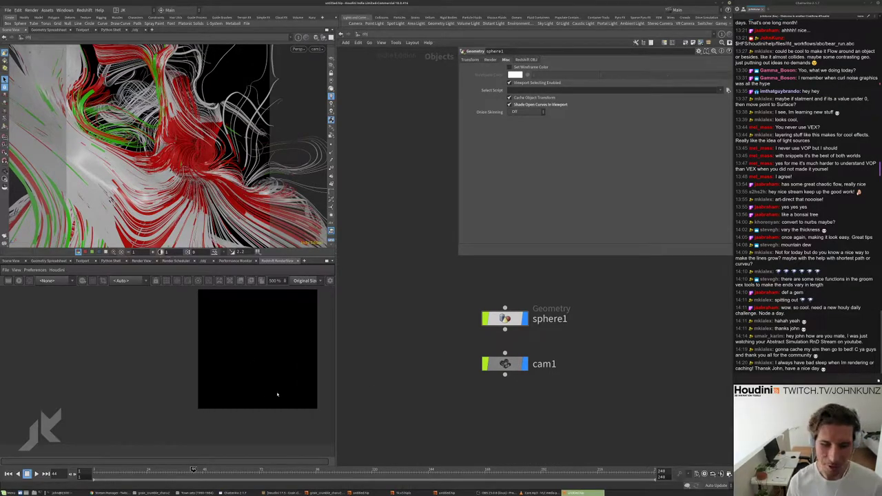
pyautogui.moveTo(582, 314); pyautogui.dragTo(578, 343, button='middle')
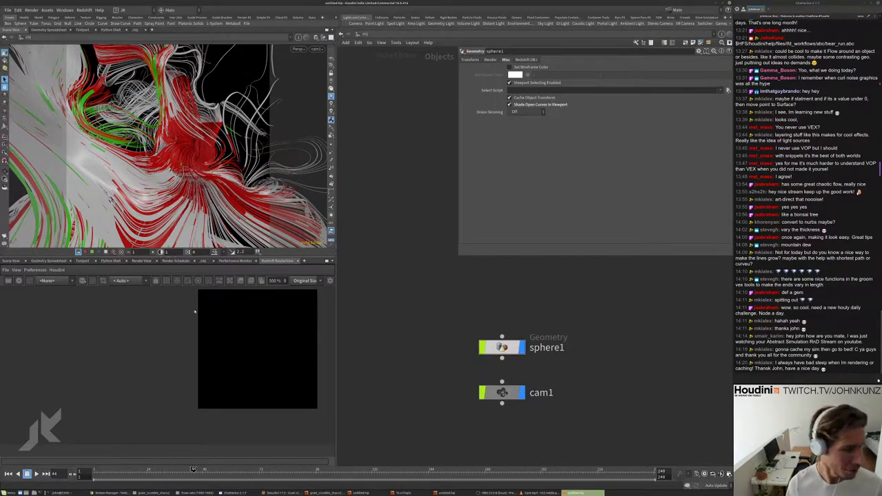
pyautogui.scroll(-1, 171, 371)
pyautogui.scroll(1, 273, 317)
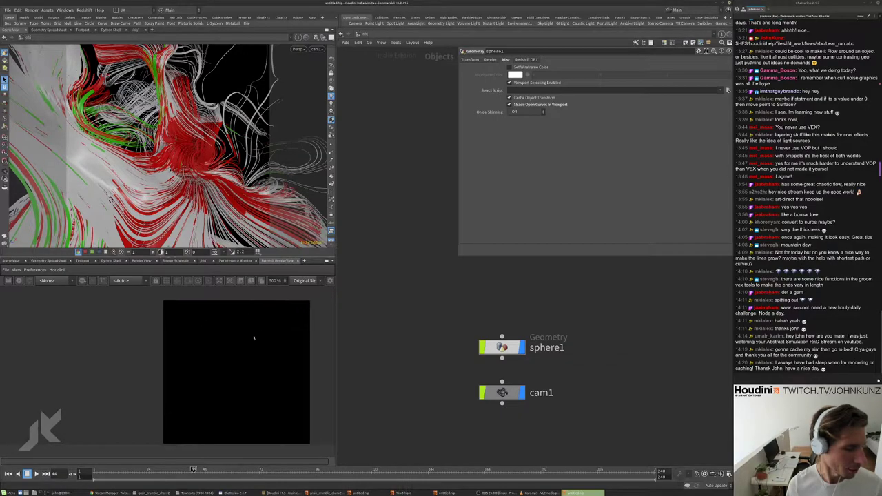
pyautogui.scroll(1, 53, 397)
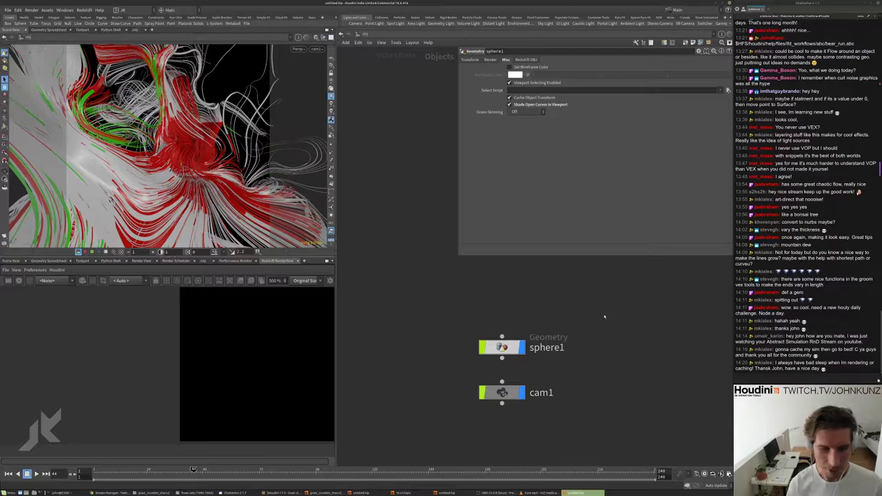
pyautogui.press('Tab')
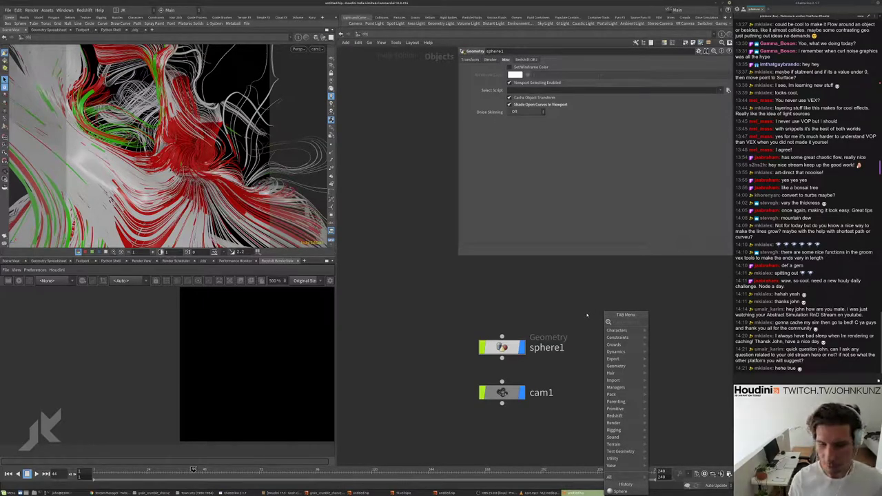
# - Move sphere1 closer to cam1 and tidy the object-level network view
pyautogui.press('Escape')
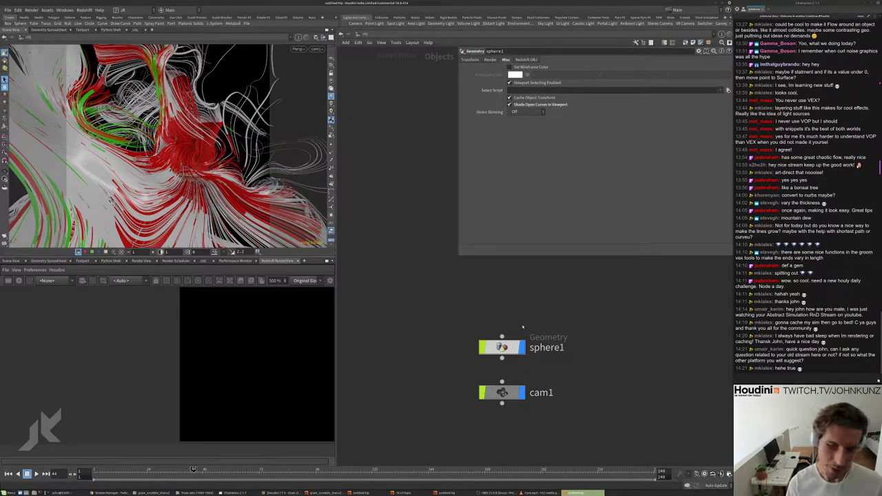
pyautogui.moveTo(523, 328); pyautogui.dragTo(527, 302, button='middle')
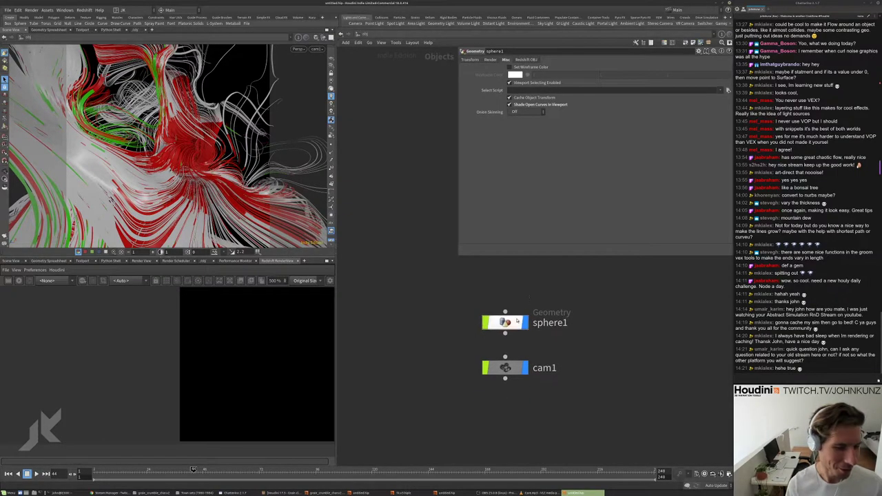
pyautogui.moveTo(517, 323); pyautogui.dragTo(516, 305)
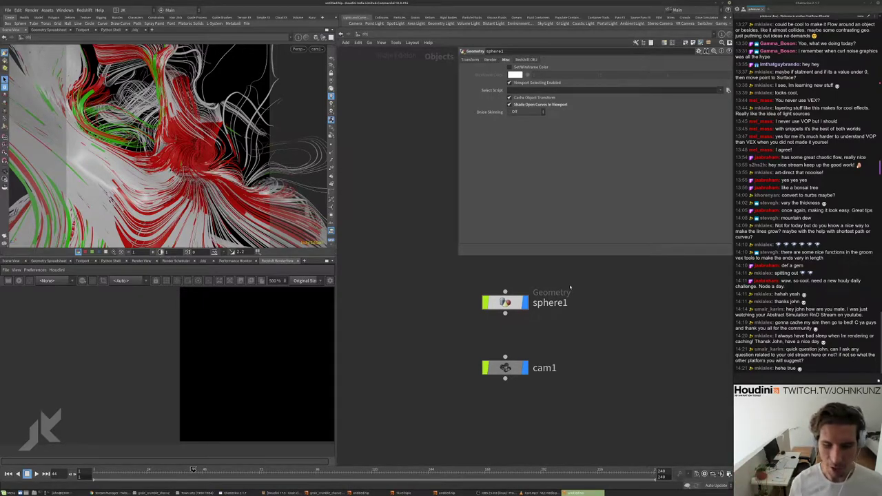
pyautogui.moveTo(567, 311); pyautogui.dragTo(555, 342, button='middle')
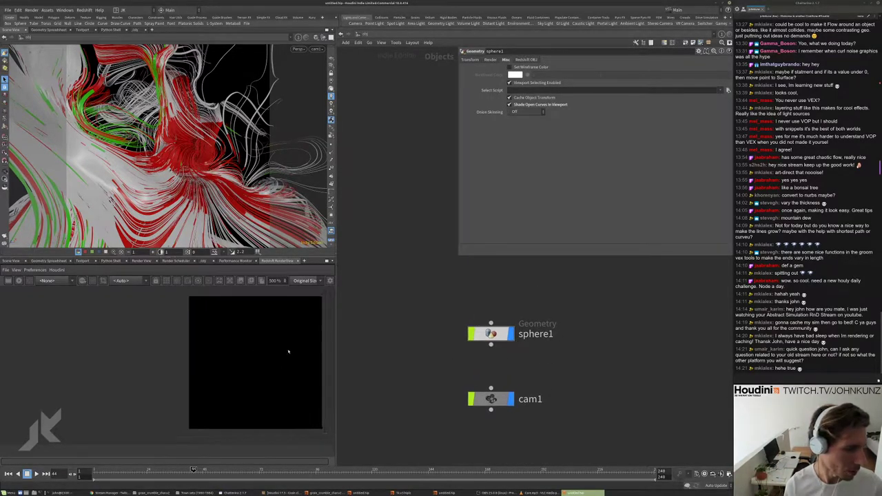
pyautogui.moveTo(592, 355); pyautogui.dragTo(596, 342, button='middle')
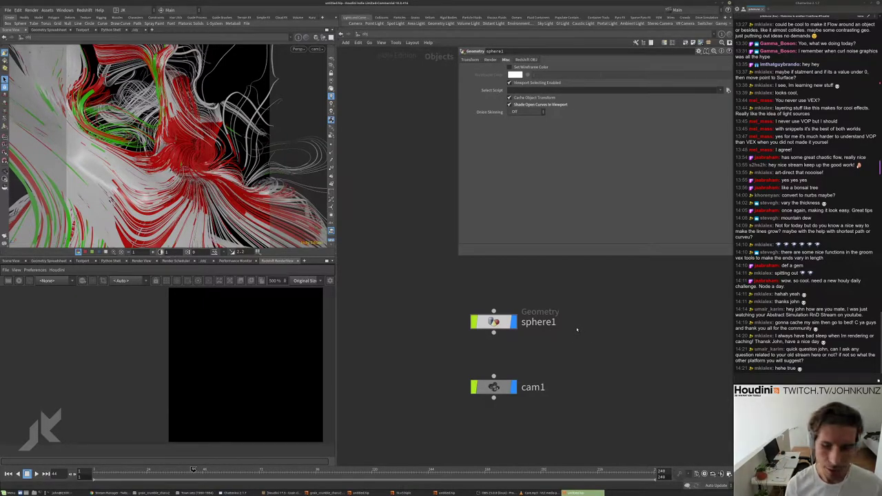
pyautogui.moveTo(544, 353); pyautogui.dragTo(540, 344, button='middle')
pyautogui.scroll(-1, 132, 353)
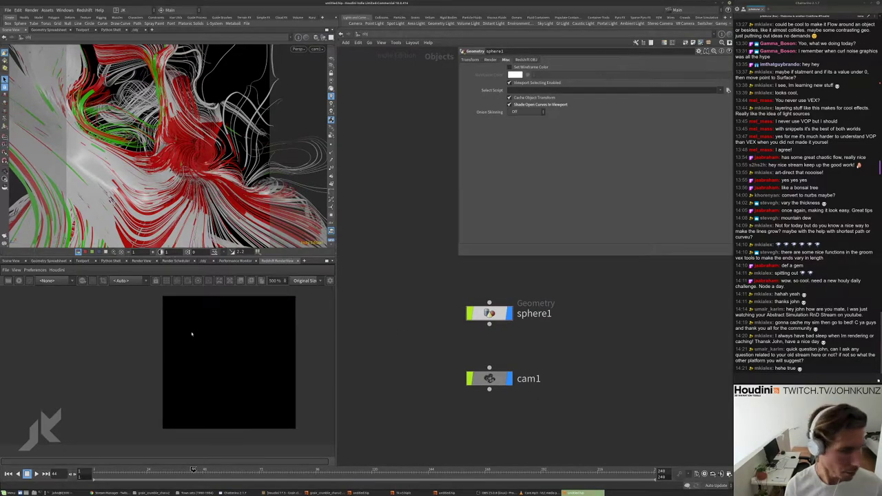
pyautogui.scroll(1, 192, 334)
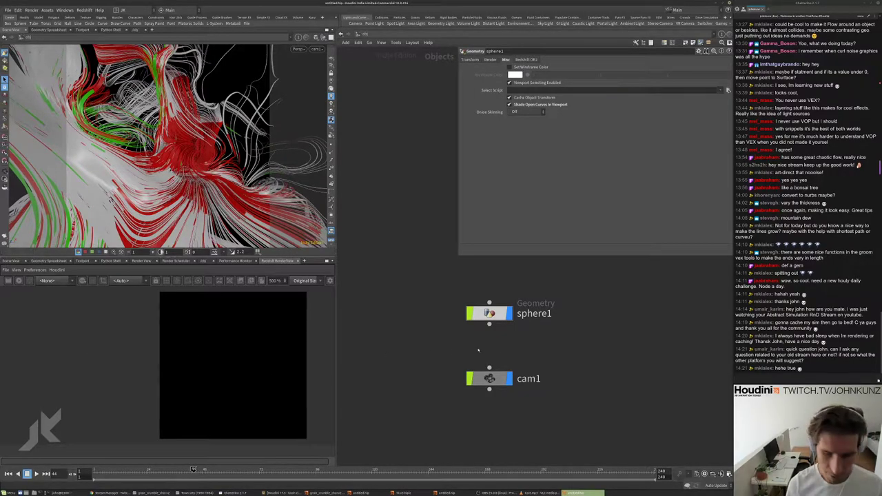
# - Create a Redshift light, rslight1, by searching 'rsl' in the Tab menu
pyautogui.press('Tab')
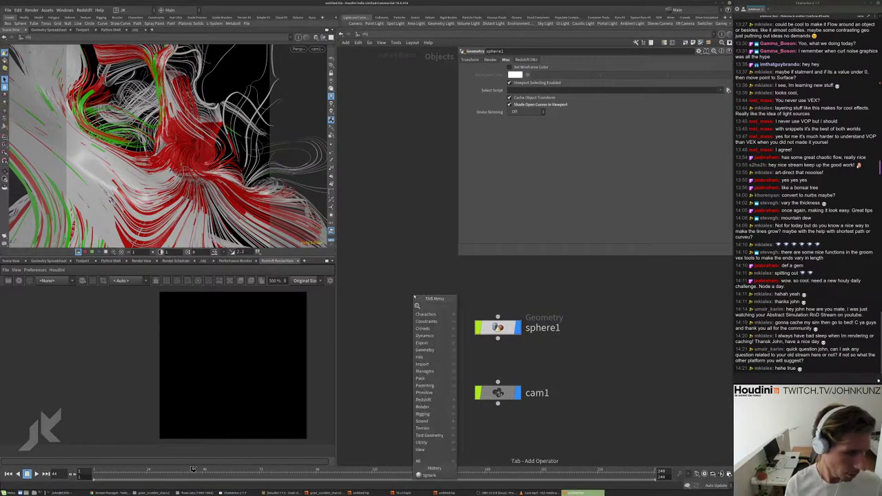
pyautogui.write('rs')
pyautogui.press('Down')
pyautogui.press('Down')
pyautogui.press('Down')
pyautogui.press('Down')
pyautogui.press('Escape')
pyautogui.press('Tab')
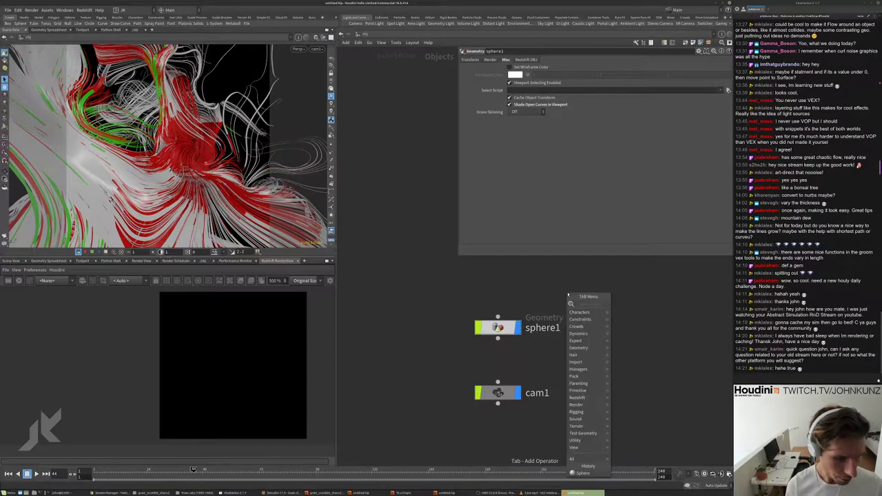
pyautogui.write('rsl')
pyautogui.press('Return')
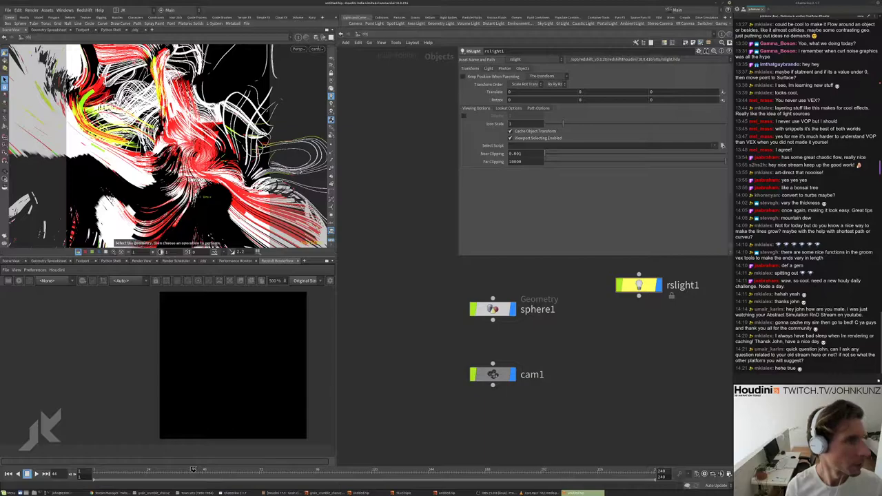
# - Look through rslight1 and tumble to aim it at the strand geometry
pyautogui.click(317, 49)
pyautogui.click(381, 100)
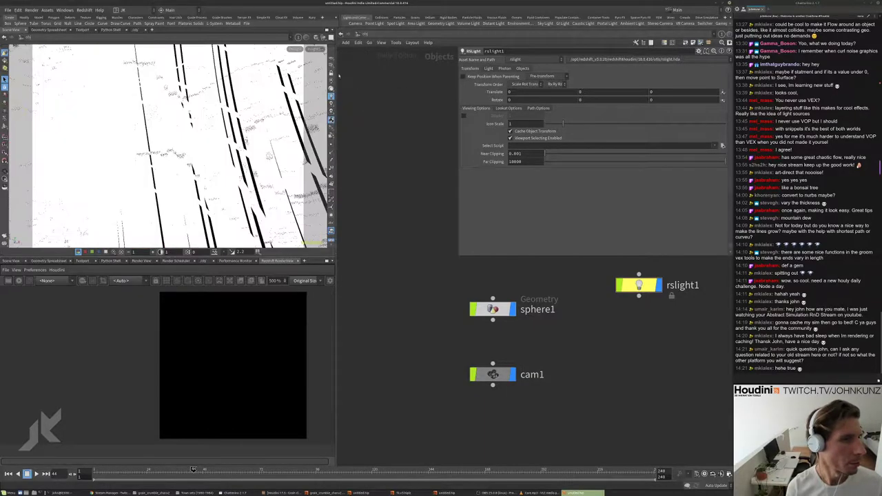
pyautogui.press('h')
pyautogui.moveTo(206, 127); pyautogui.dragTo(304, 92)
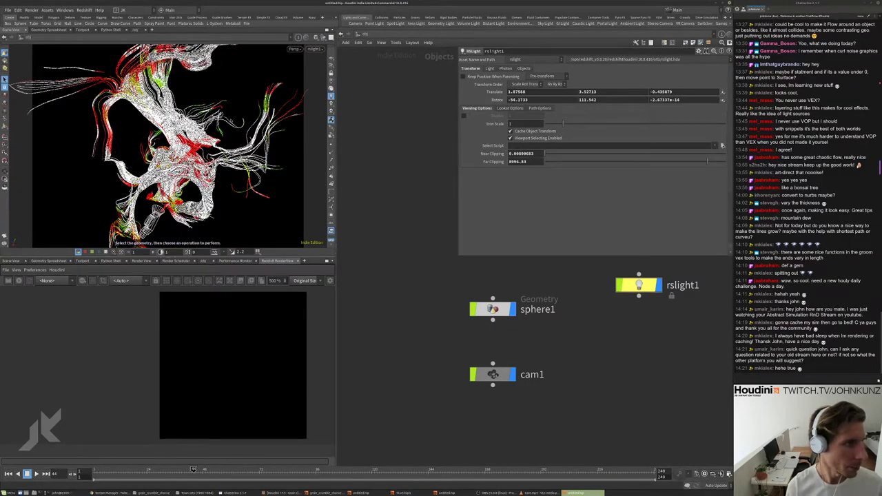
# - Return the viewport to cam1, frame the network, and select sphere1
pyautogui.click(315, 49)
pyautogui.moveTo(398, 334); pyautogui.dragTo(403, 281, button='middle')
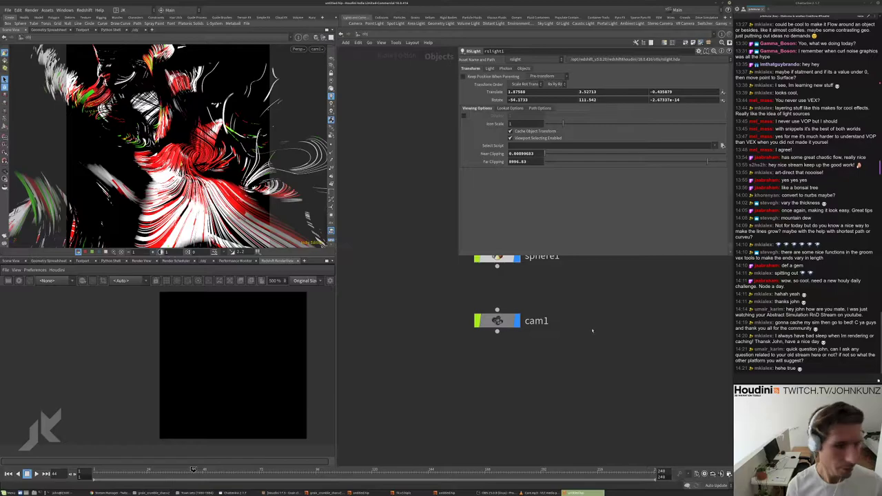
pyautogui.press('h')
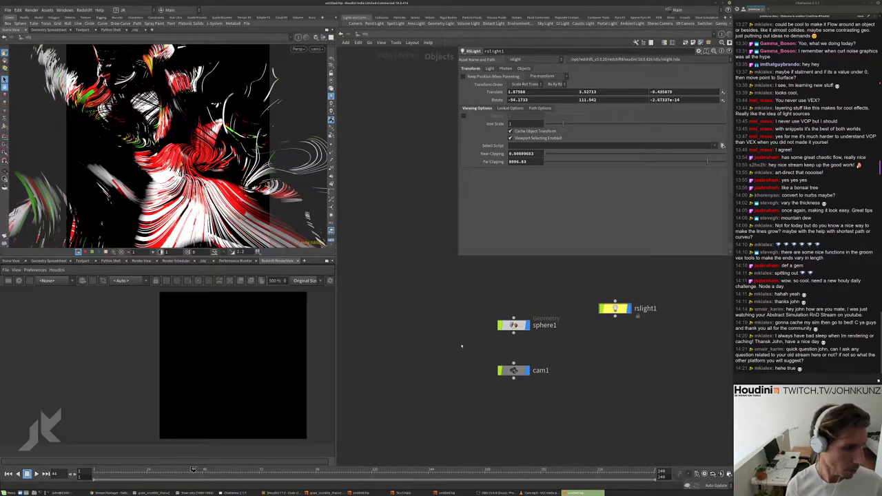
pyautogui.click(514, 325)
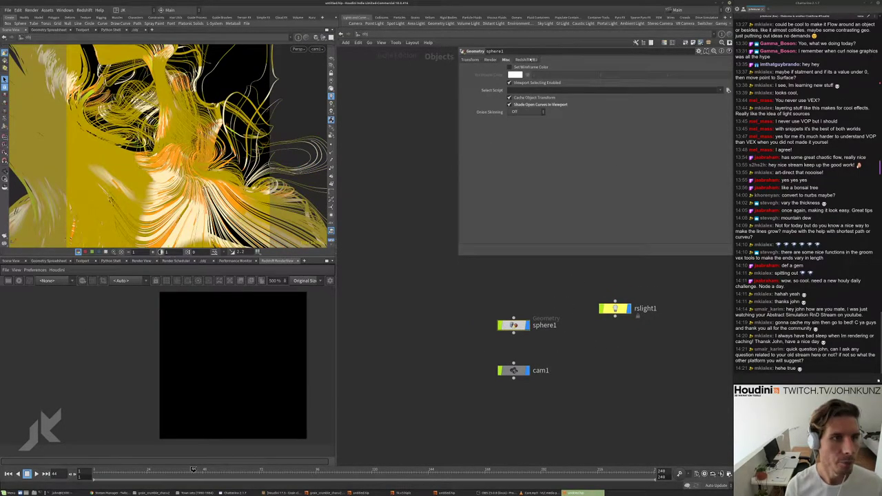
# - Review sphere1's Redshift strand render options, then clear the node selection
pyautogui.click(528, 60)
pyautogui.click(591, 67)
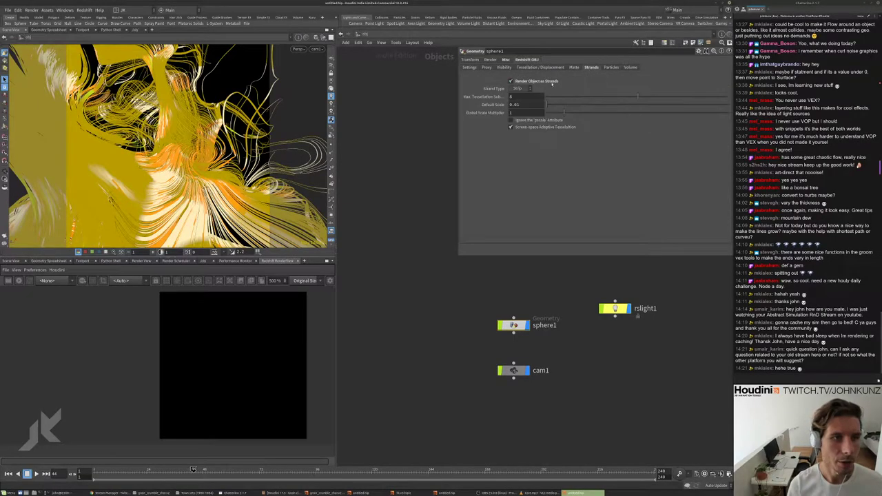
pyautogui.click(419, 276)
pyautogui.moveTo(422, 317); pyautogui.dragTo(423, 306, button='middle')
# - Create a matnet1 material network containing a Redshift Material Builder
pyautogui.press('Tab')
pyautogui.write('mat')
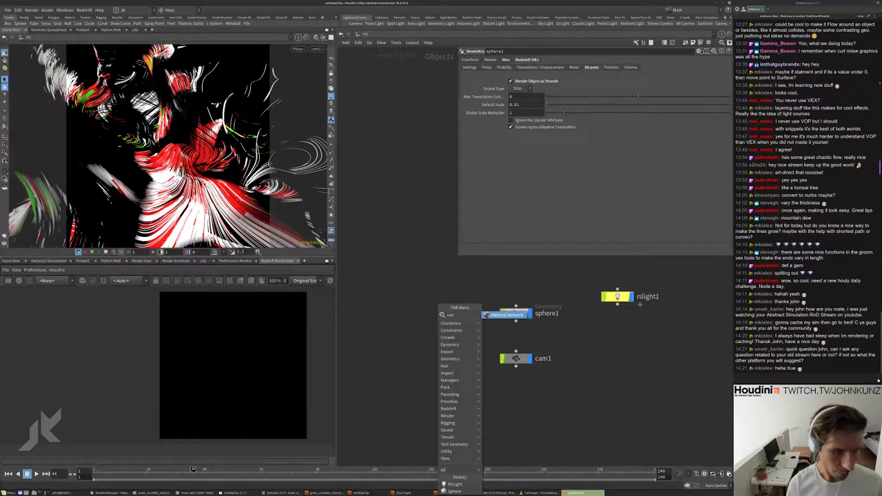
pyautogui.press('Return')
pyautogui.click(497, 283)
pyautogui.doubleClick(498, 282)
pyautogui.press('Tab')
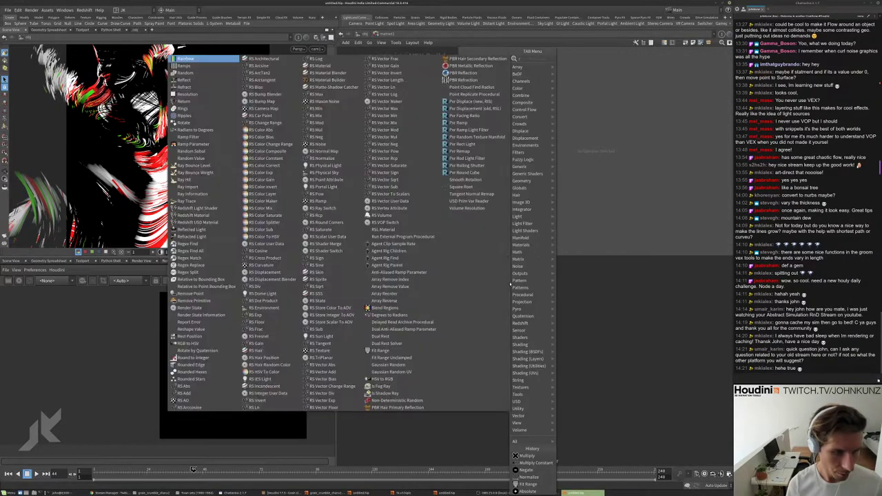
pyautogui.click(644, 108)
pyautogui.click(547, 310)
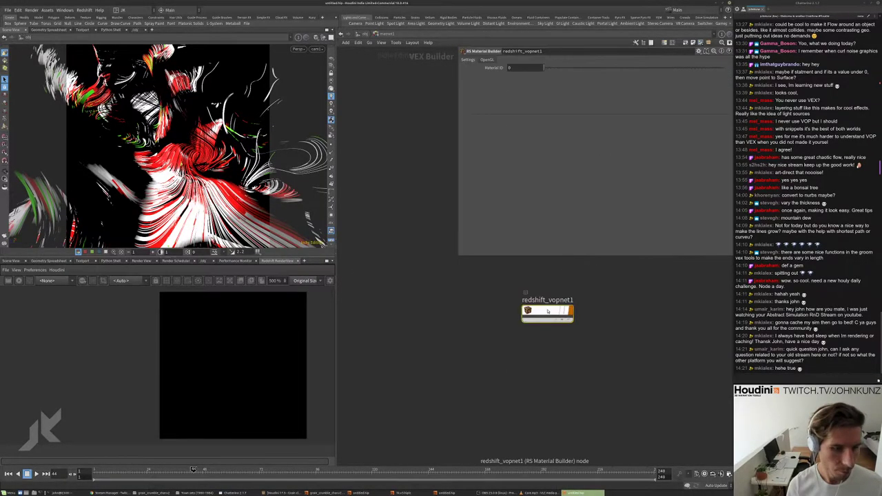
pyautogui.doubleClick(547, 310)
# - Wire an RS Point Attribute reading Cd into Material1's diffuse_color
pyautogui.press('Tab')
pyautogui.write('par')
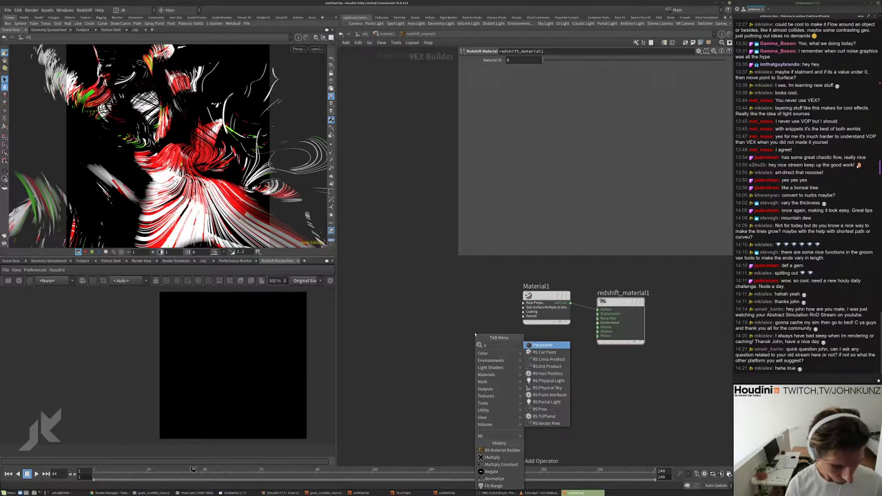
pyautogui.press('Down')
pyautogui.press('Down')
pyautogui.press('Return')
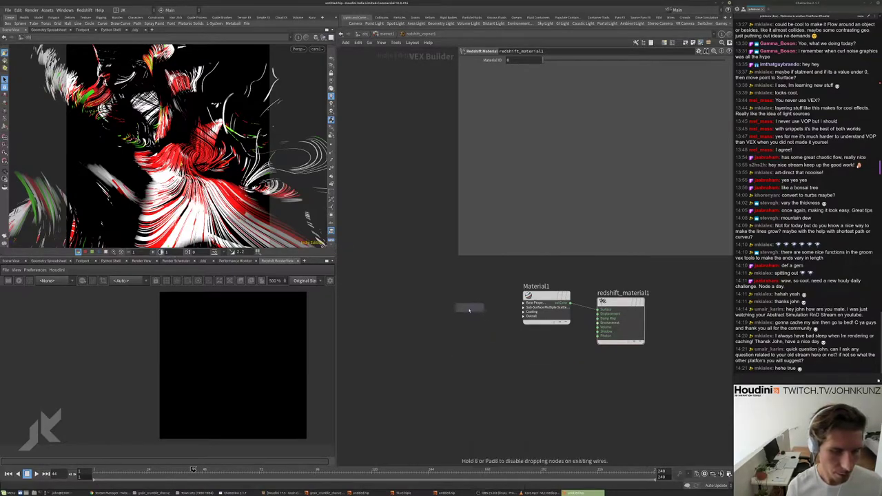
pyautogui.click(468, 311)
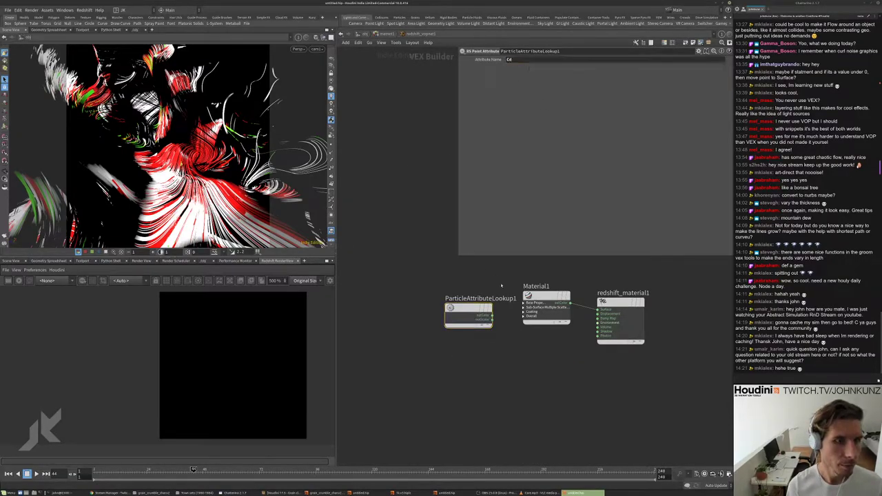
pyautogui.click(546, 307)
pyautogui.click(493, 319)
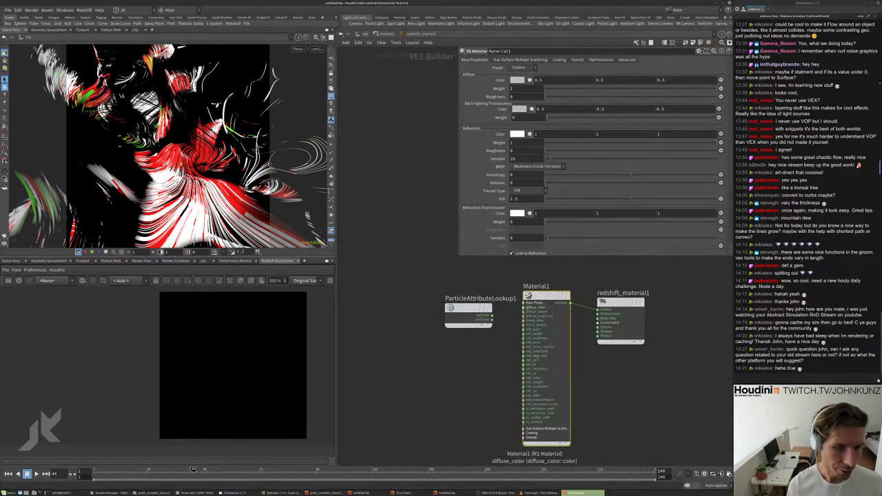
pyautogui.click(525, 308)
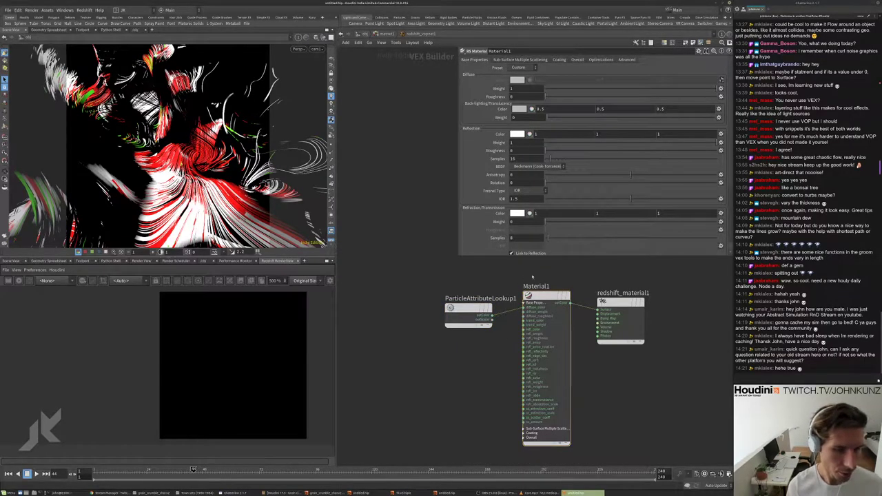
# - Assign ../matnet1/redshift_vopnet1 as sphere1's material on its Render tab
pyautogui.press('u')
pyautogui.press('u')
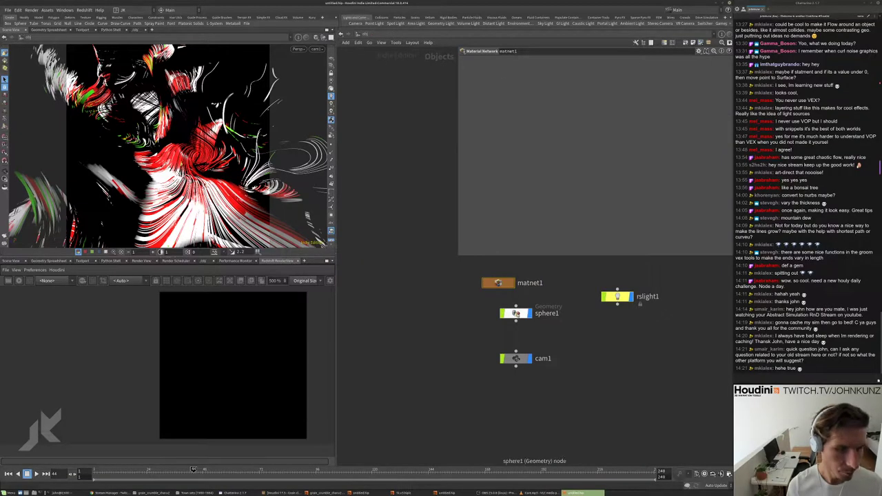
pyautogui.click(515, 313)
pyautogui.click(489, 60)
pyautogui.click(728, 67)
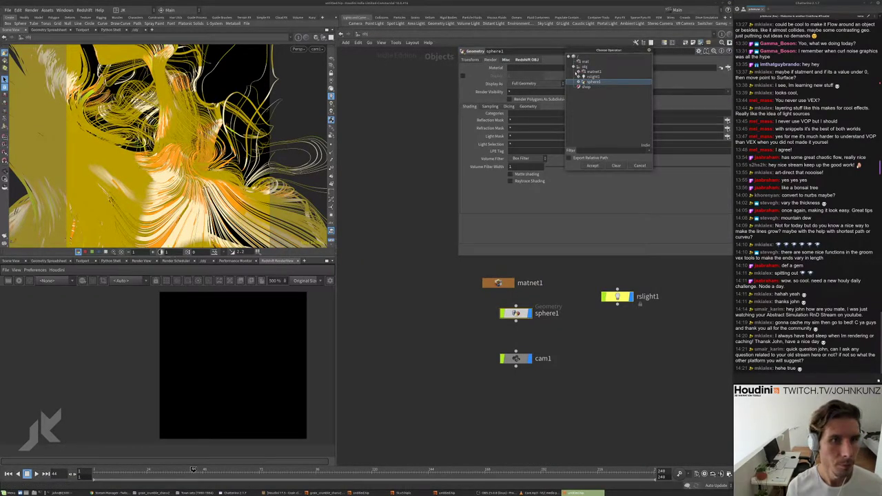
pyautogui.click(577, 72)
pyautogui.click(594, 77)
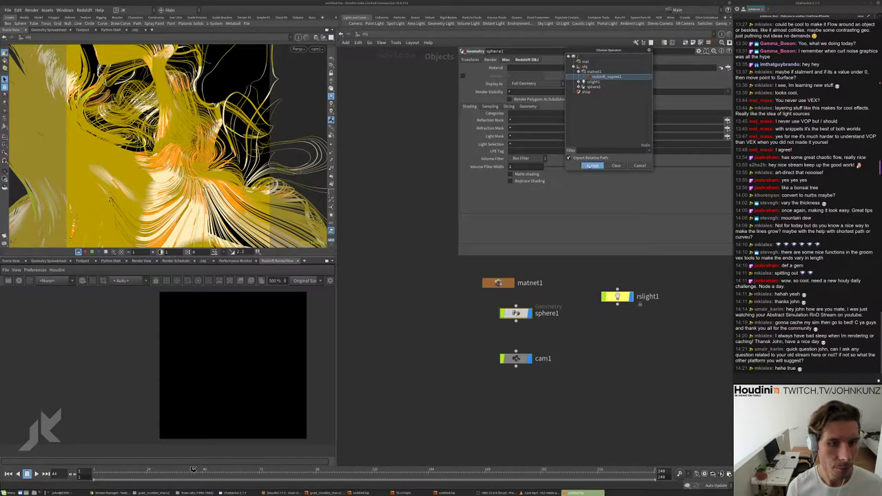
pyautogui.click(592, 165)
pyautogui.click(19, 281)
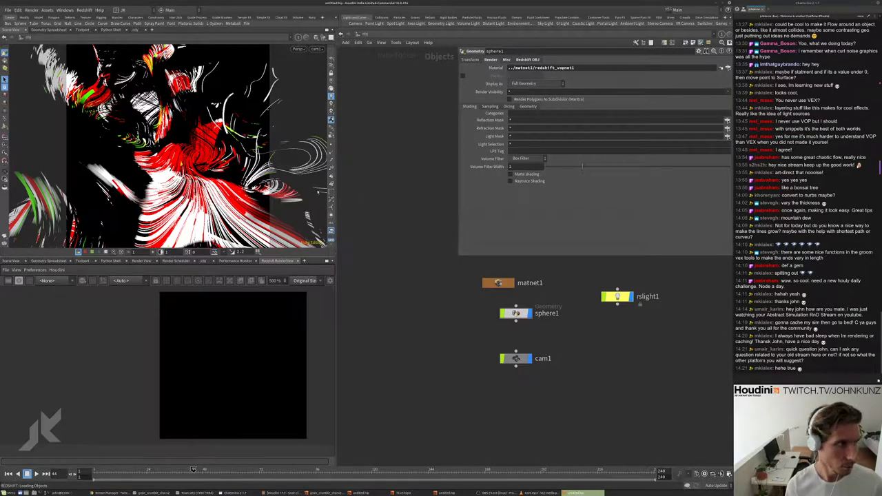
pyautogui.rightClick(576, 363)
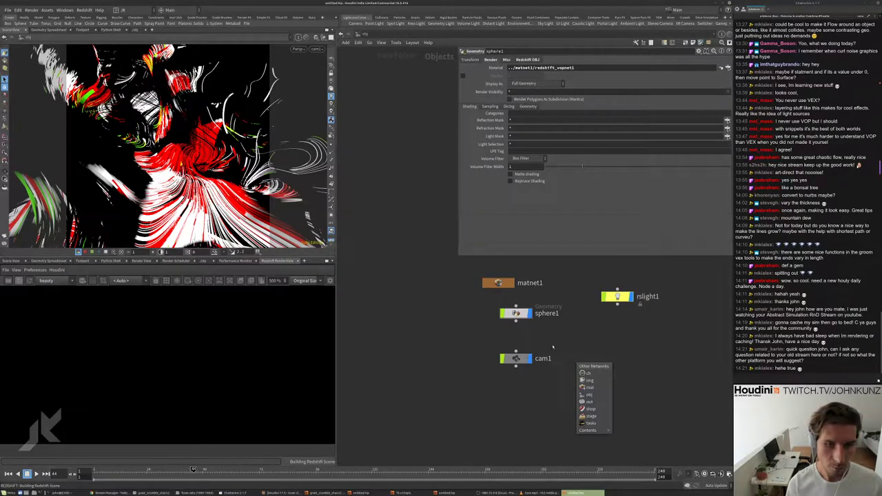
# - Set Redshift_ROP1's primary and secondary GI engines to Brute Force
pyautogui.click(598, 401)
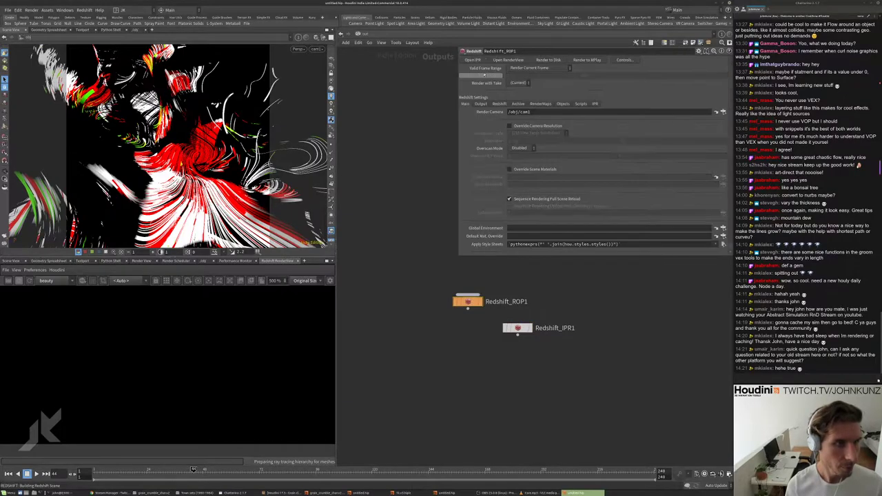
pyautogui.click(499, 103)
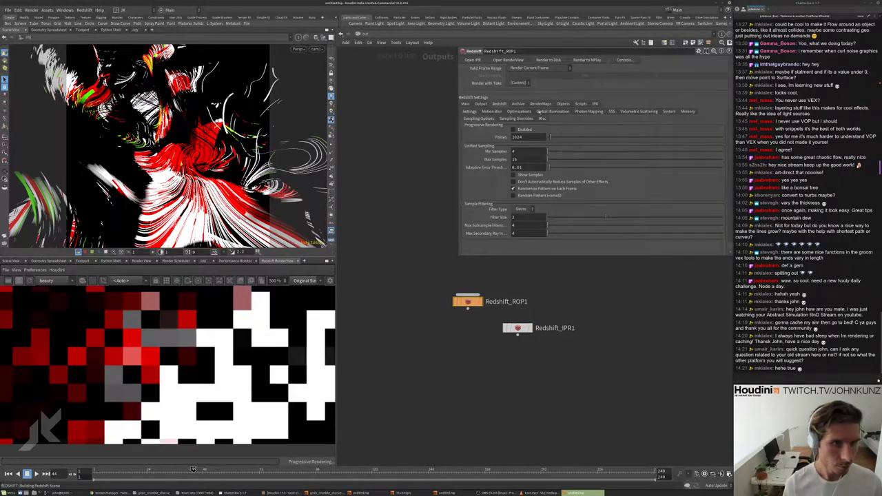
pyautogui.scroll(-5, 235, 354)
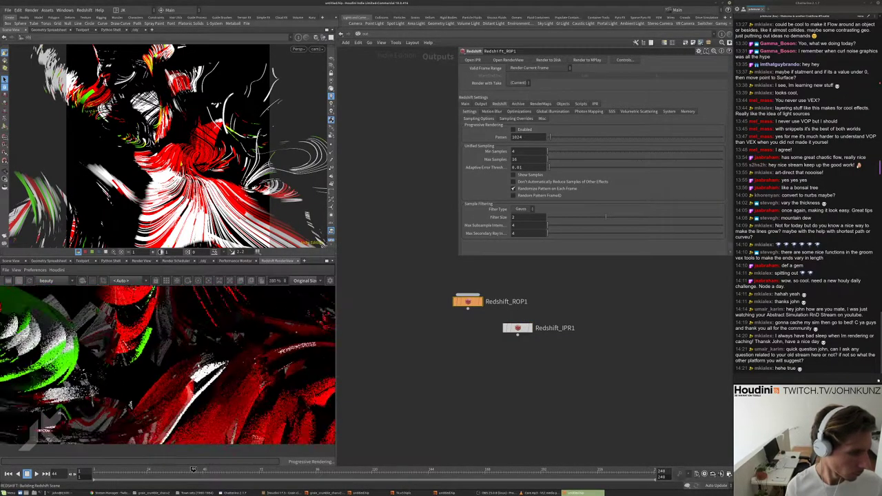
pyautogui.scroll(-4, 218, 359)
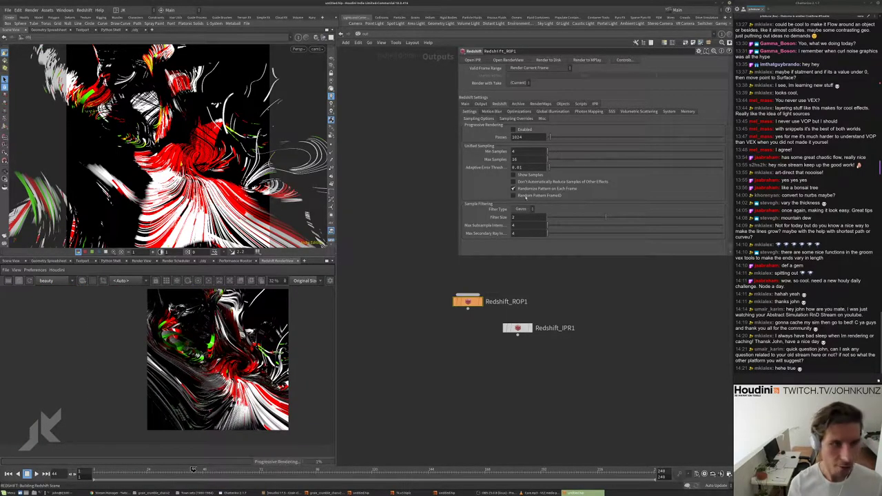
pyautogui.click(544, 111)
pyautogui.click(534, 127)
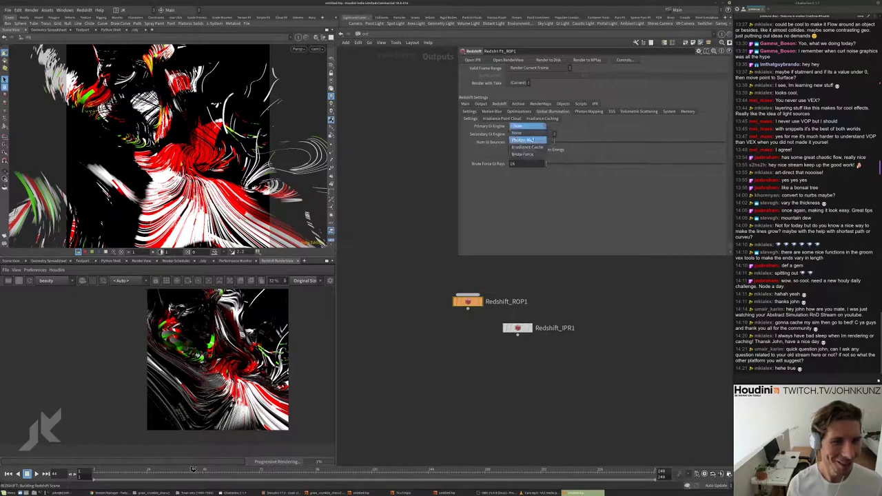
pyautogui.click(532, 138)
pyautogui.click(531, 133)
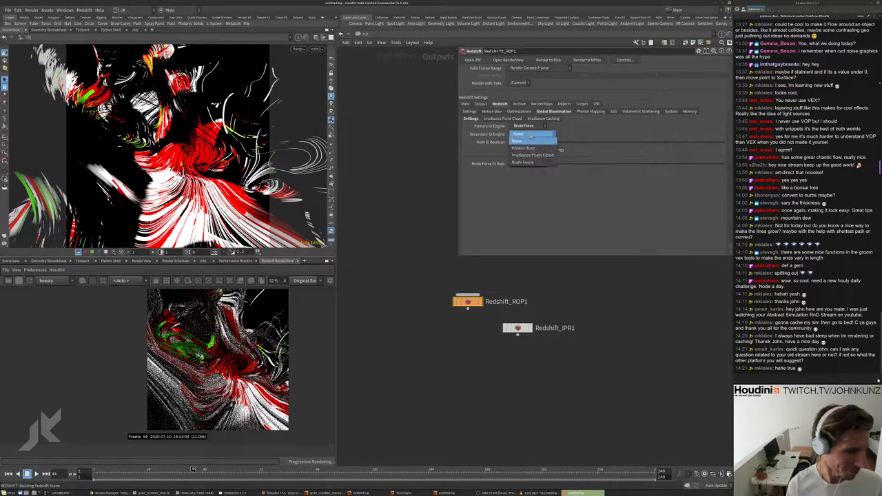
pyautogui.click(527, 142)
# - Scroll through the ROP settings and bring up the network path list
pyautogui.scroll(5, 169, 366)
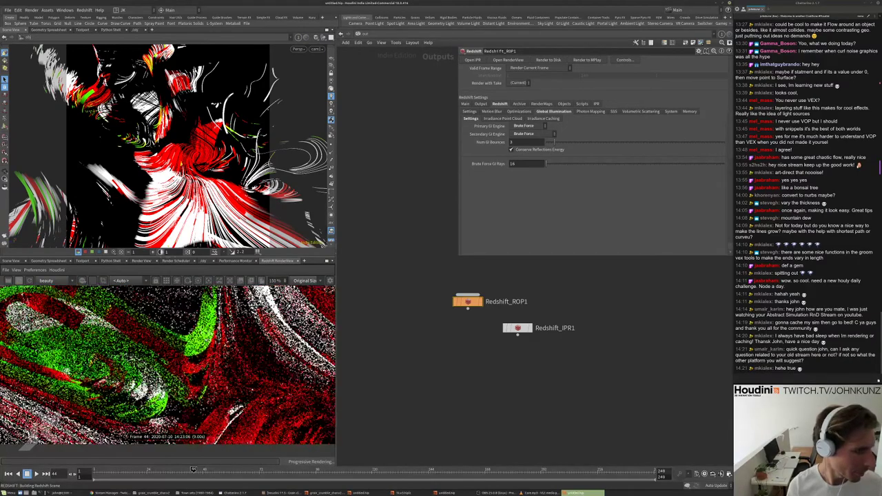
pyautogui.scroll(-3, 191, 334)
pyautogui.scroll(2, 193, 334)
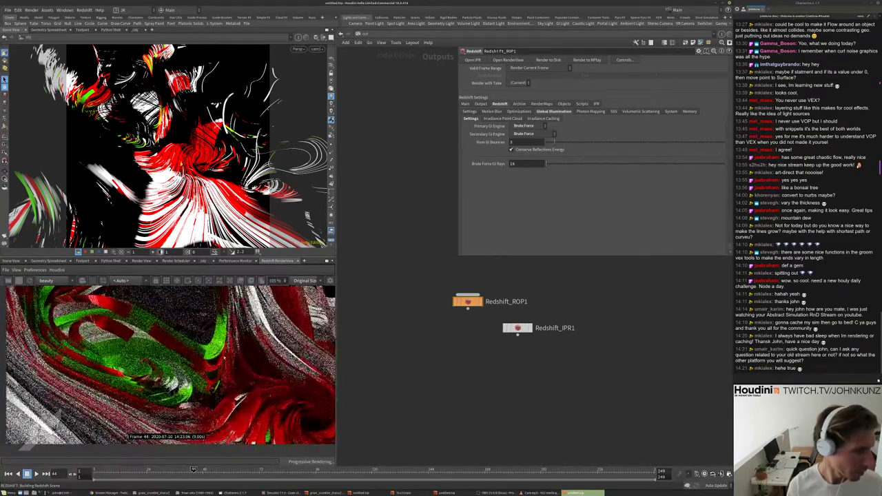
pyautogui.scroll(-2, 193, 335)
pyautogui.scroll(-3, 196, 358)
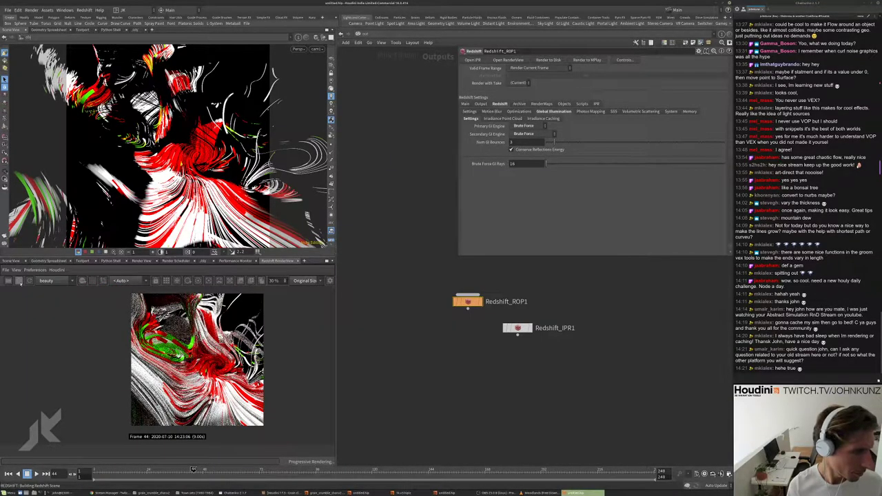
pyautogui.click(363, 43)
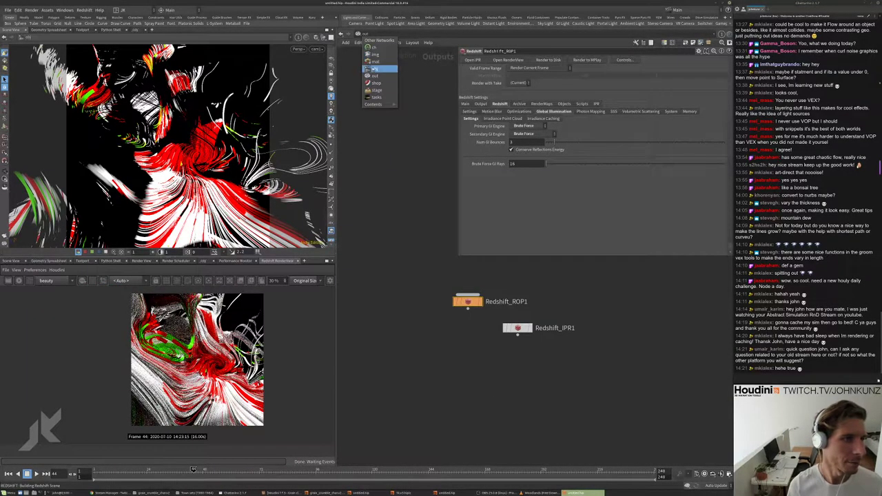
# - At /obj, check sphere1's Redshift strand settings and dive into its geometry
pyautogui.click(376, 63)
pyautogui.click(515, 307)
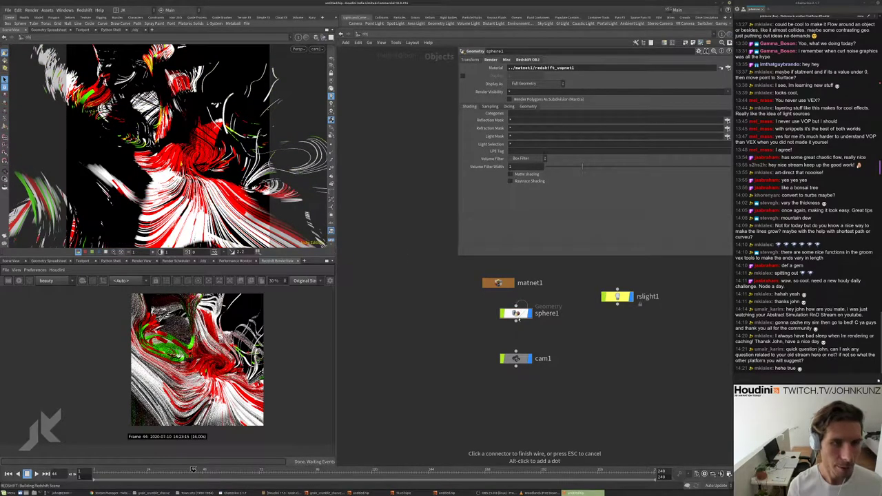
pyautogui.click(528, 59)
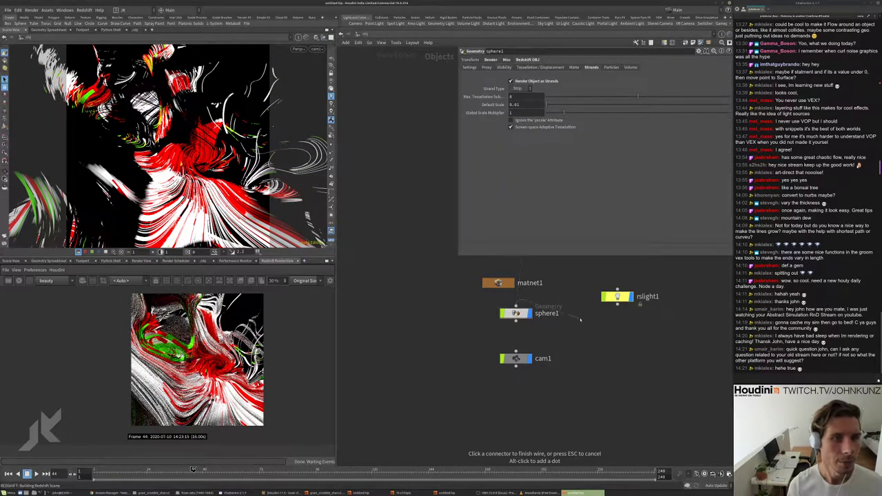
pyautogui.doubleClick(515, 313)
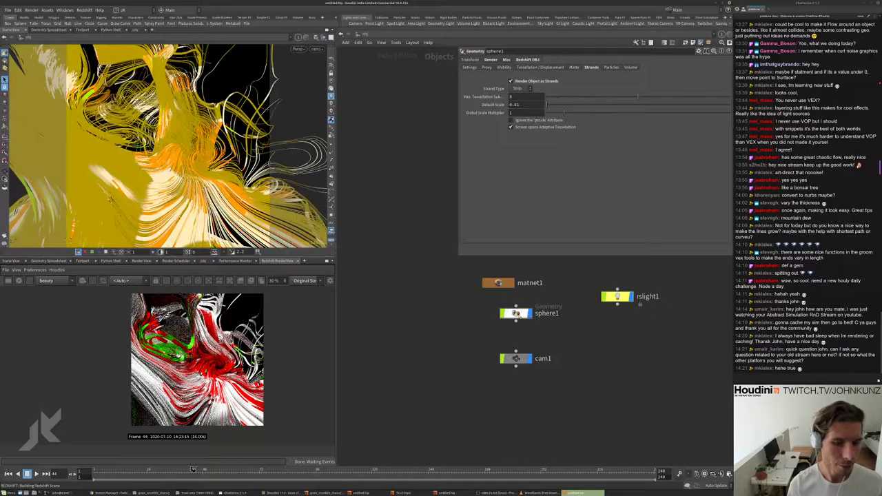
# - Add attribute1 after attribwrangle2 renaming width to pscale, and give it the render flag
pyautogui.press('Tab')
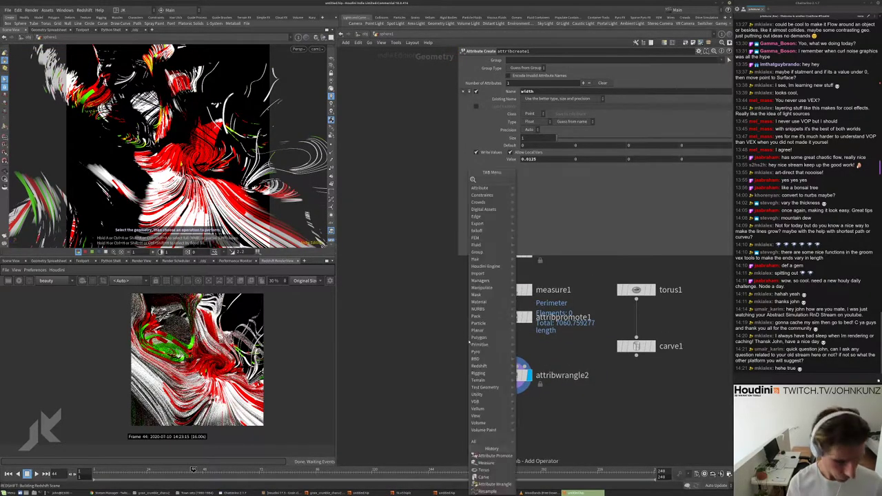
pyautogui.write('ren')
pyautogui.click(542, 180)
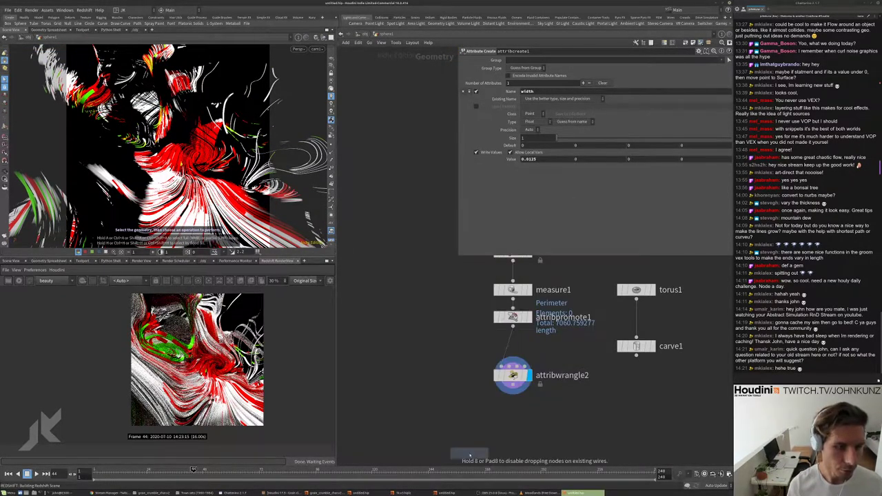
pyautogui.click(470, 451)
pyautogui.moveTo(469, 445); pyautogui.dragTo(512, 394)
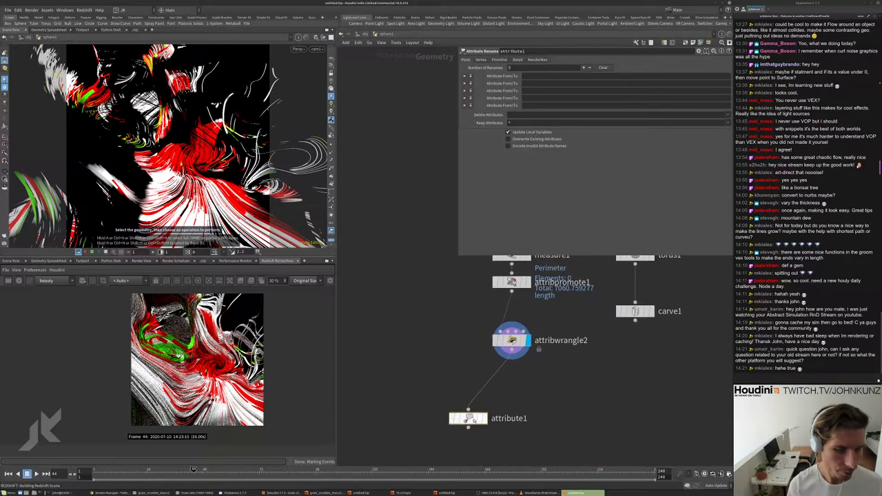
pyautogui.click(539, 76)
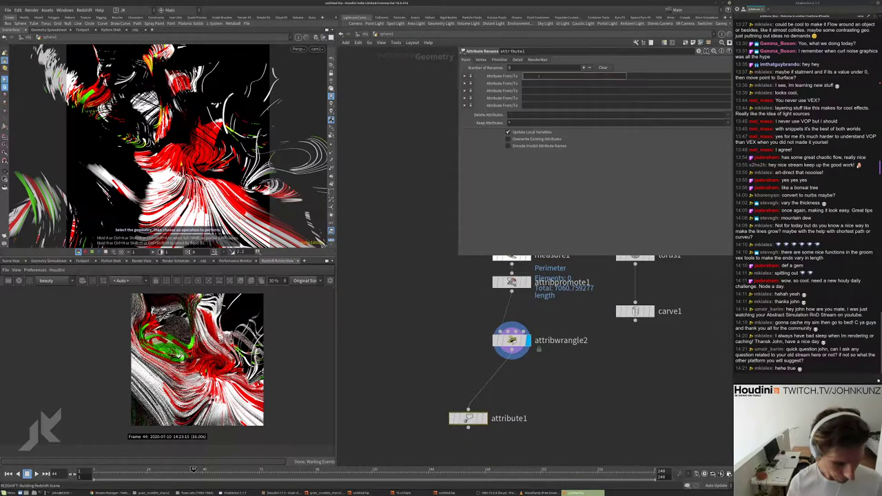
pyautogui.write('width')
pyautogui.press('Tab')
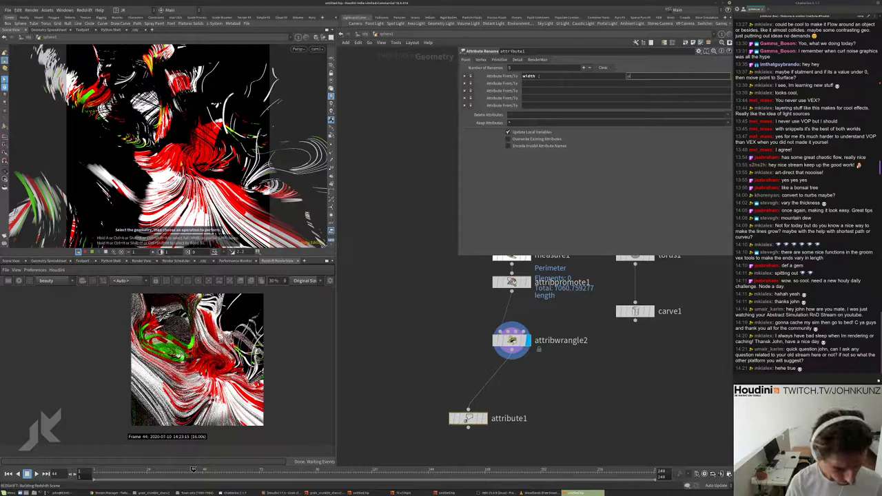
pyautogui.write('pscale')
pyautogui.press('Return')
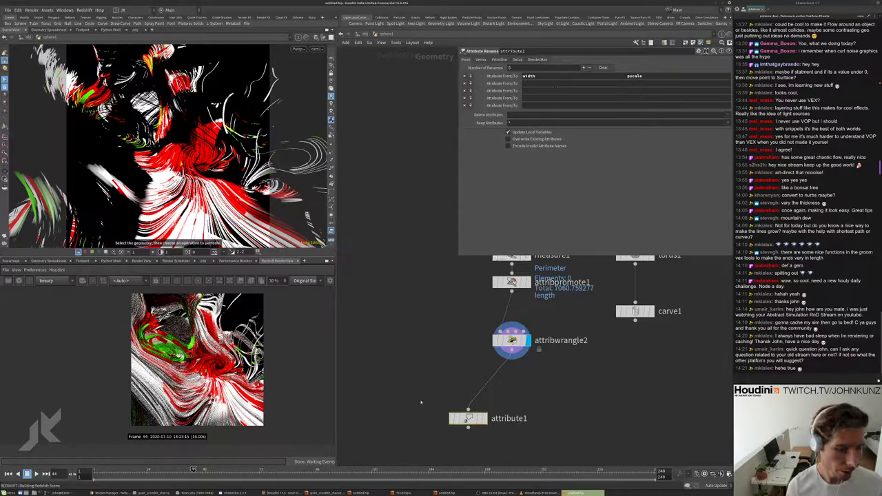
pyautogui.moveTo(469, 419); pyautogui.dragTo(512, 415)
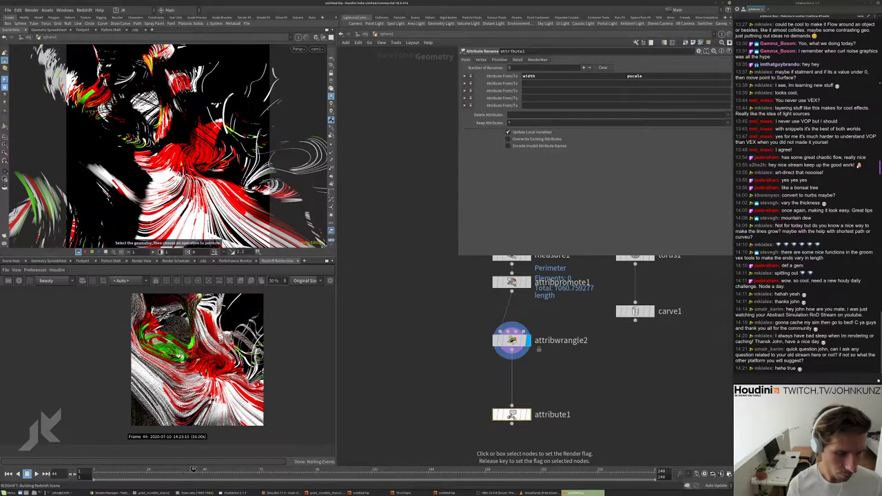
pyautogui.click(512, 414)
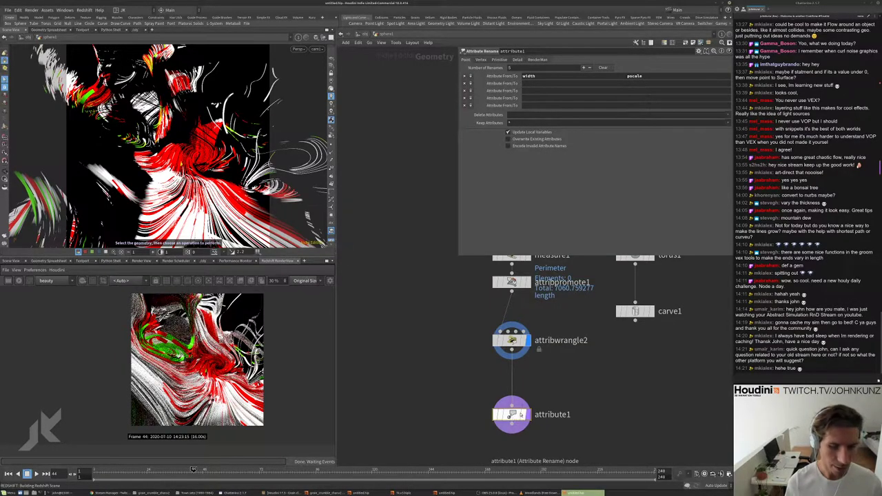
# - Inspect attribute1's point and attribute info, then bring attribcreate1 into view
pyautogui.scroll(-2, 520, 435)
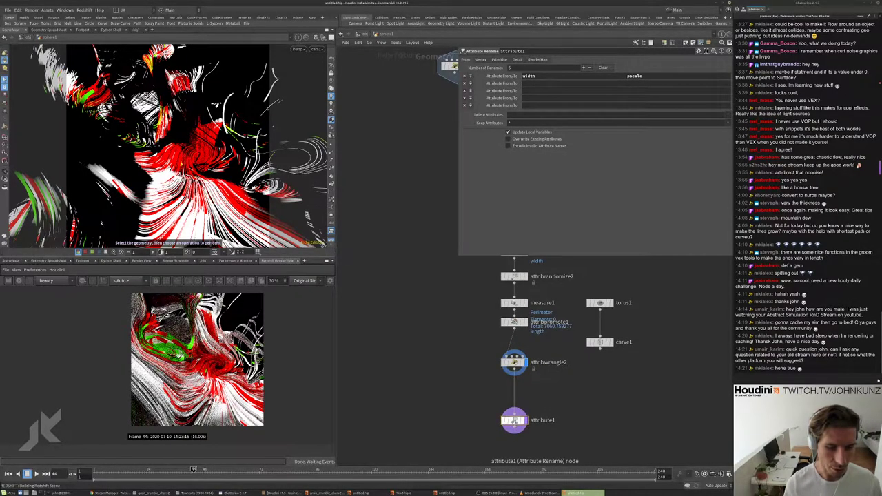
pyautogui.middleClick(514, 422)
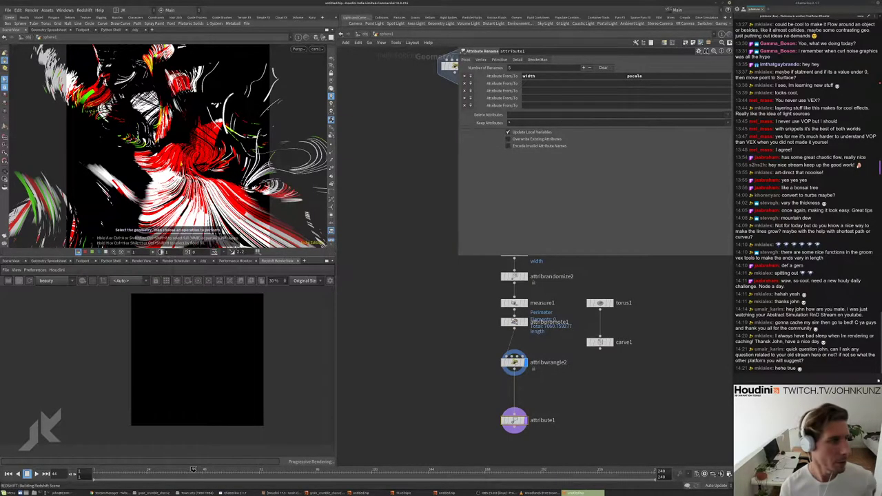
pyautogui.scroll(8, 196, 358)
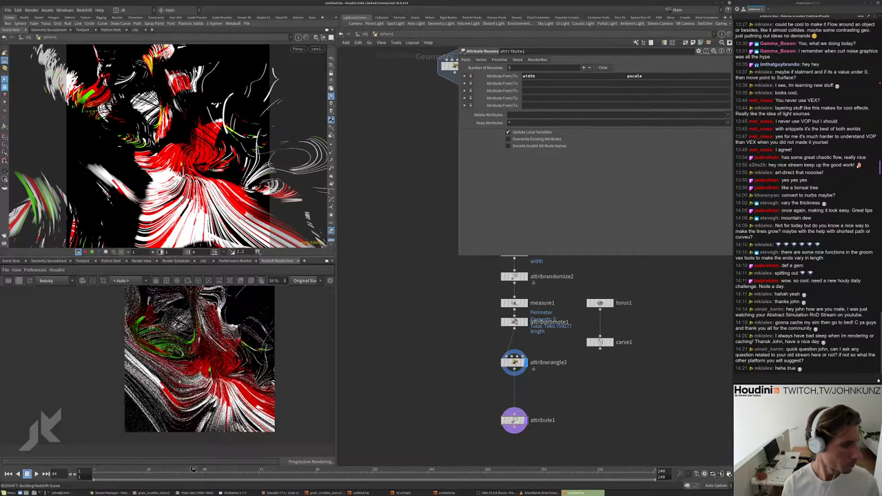
pyautogui.scroll(-8, 207, 359)
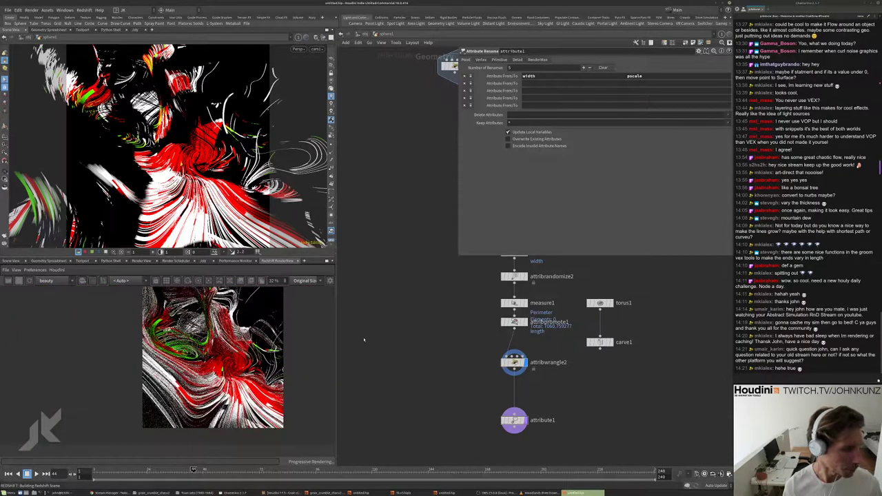
pyautogui.moveTo(364, 339); pyautogui.dragTo(365, 361, button='middle')
# - Enlarge rslight1's area light to size 4 on its Light tab
pyautogui.press('u')
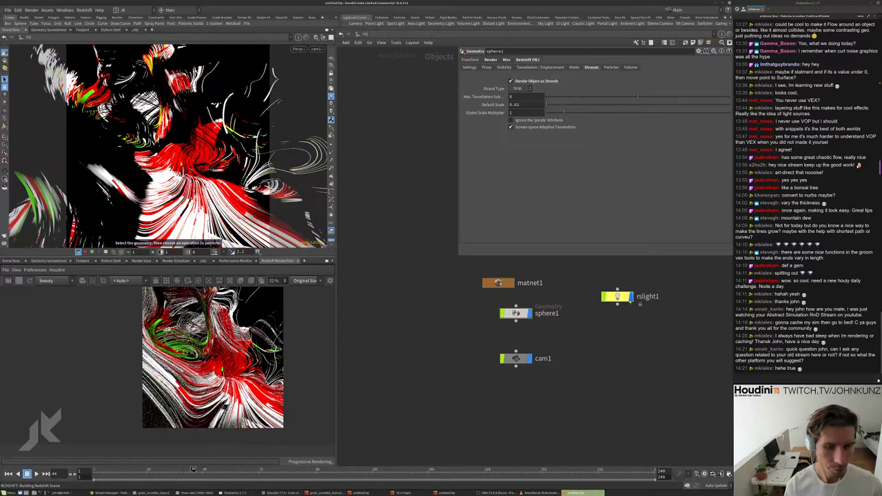
pyautogui.click(620, 297)
pyautogui.click(490, 68)
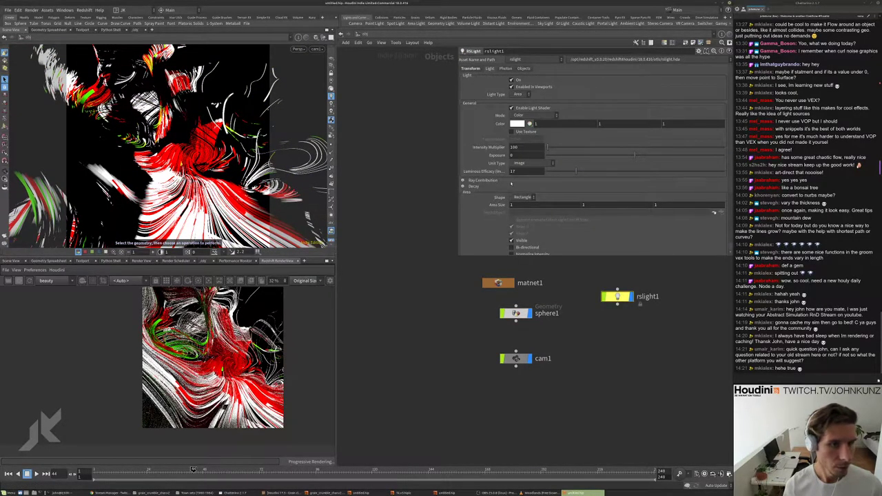
pyautogui.scroll(-1, 519, 227)
pyautogui.moveTo(527, 187); pyautogui.dragTo(555, 189, button='middle')
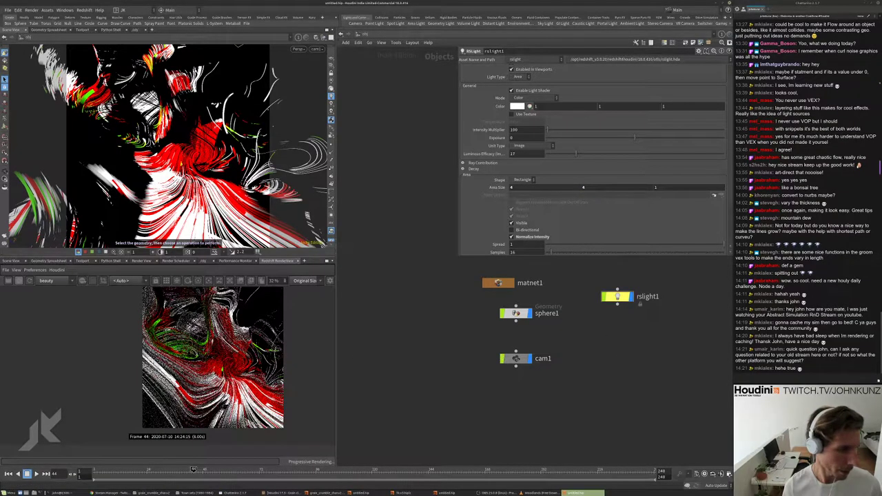
# - Paste the copied camera at object level to create cam2
pyautogui.scroll(-1, 225, 349)
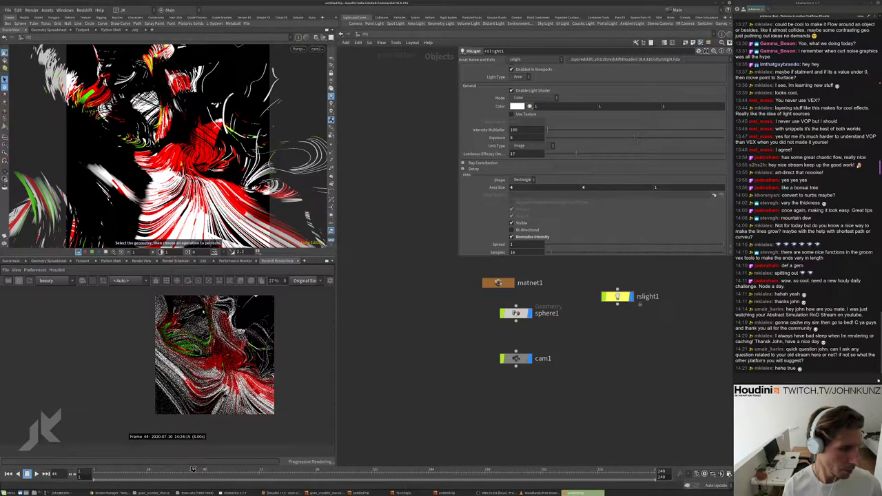
pyautogui.scroll(1, 295, 357)
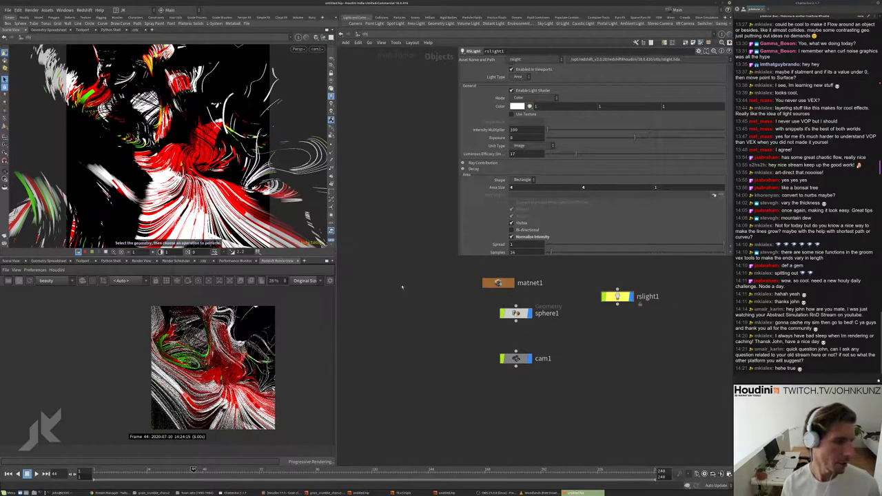
pyautogui.hotkey('ctrl', 'v')
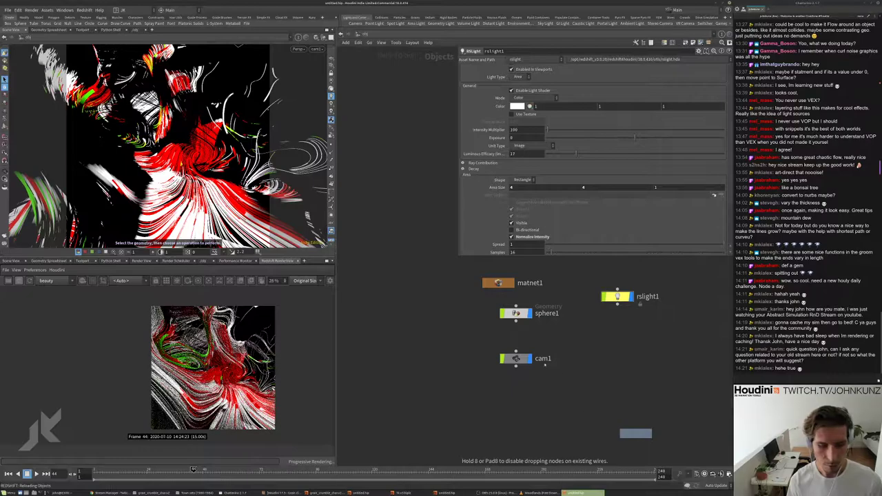
pyautogui.click(635, 433)
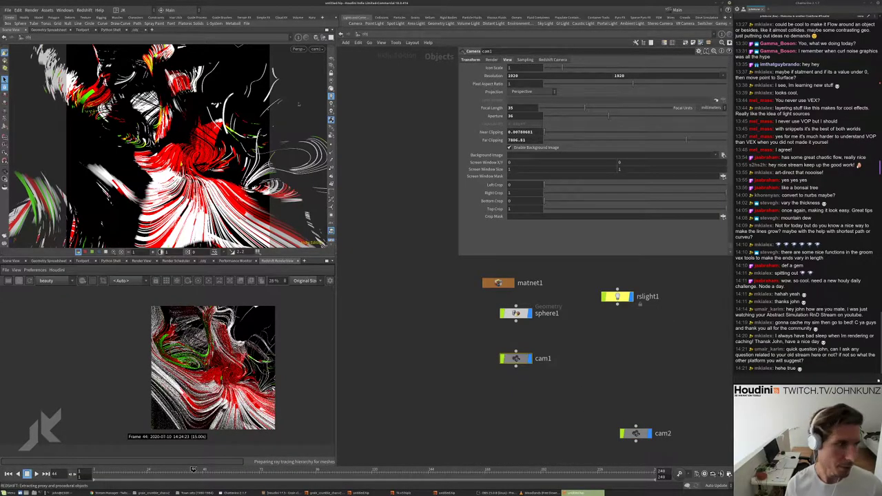
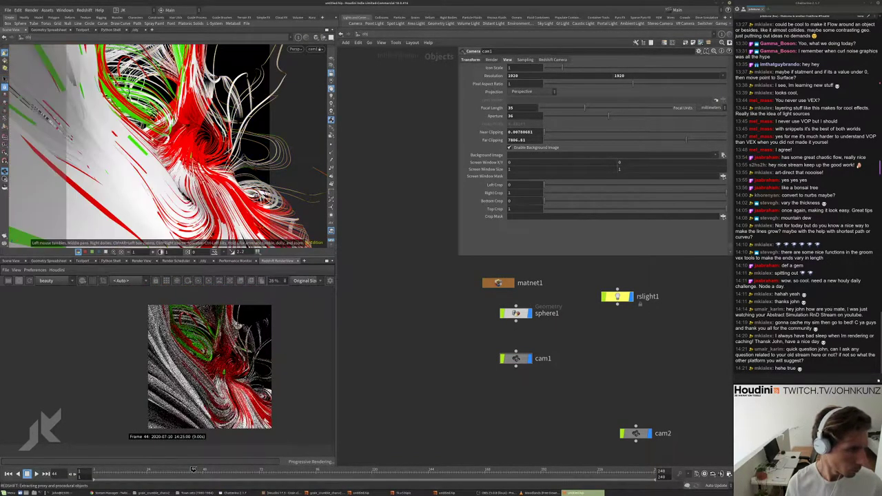
# - Reframe the locked cam1 closer on the red, white and green strand swirl, and move matnet1 above sphere1
pyautogui.press('Escape')
pyautogui.press('s')
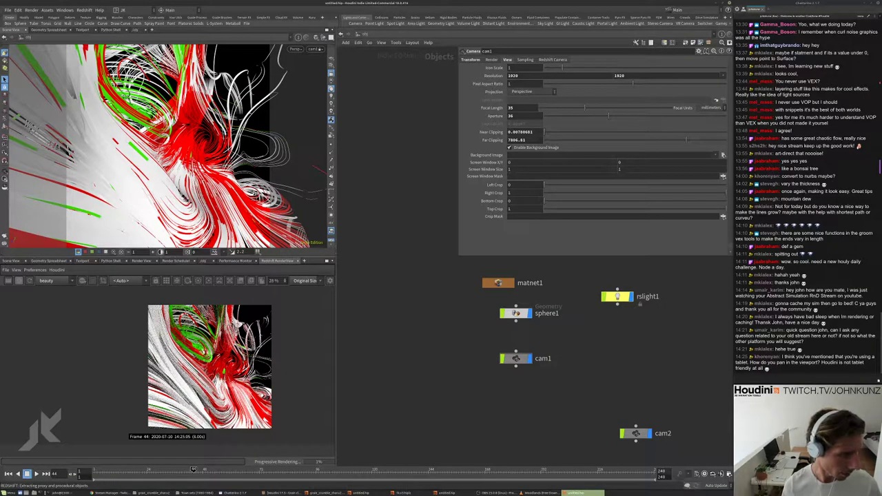
pyautogui.press('s')
pyautogui.press('Escape')
pyautogui.moveTo(166, 144); pyautogui.dragTo(127, 83)
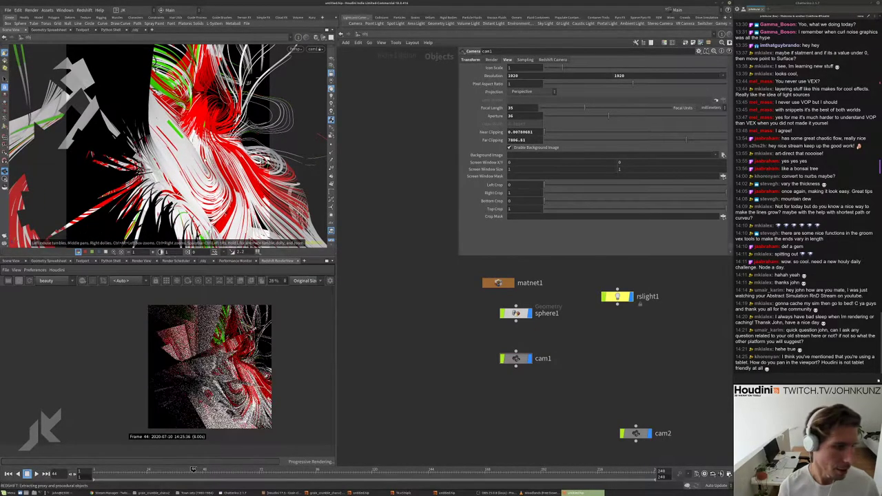
pyautogui.press('s')
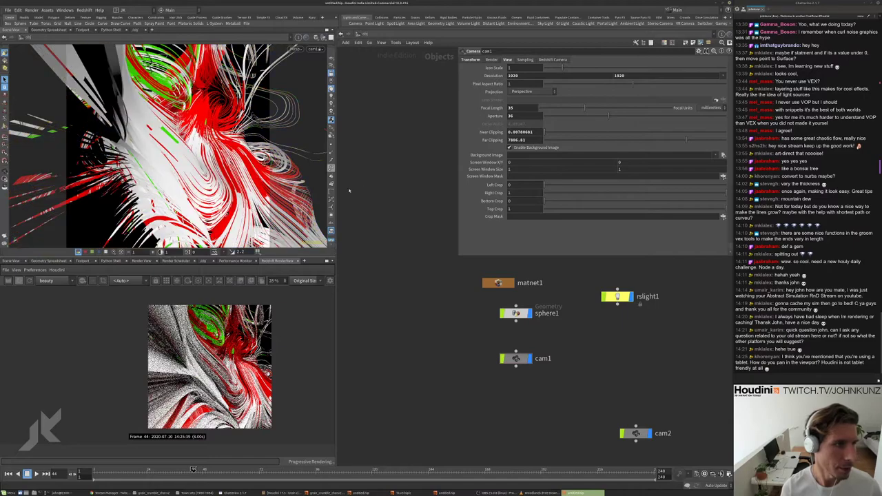
pyautogui.moveTo(166, 159)
pyautogui.mouseDown()
pyautogui.moveTo(138, 153)
pyautogui.moveTo(172, 145)
pyautogui.moveTo(156, 149)
pyautogui.mouseUp()
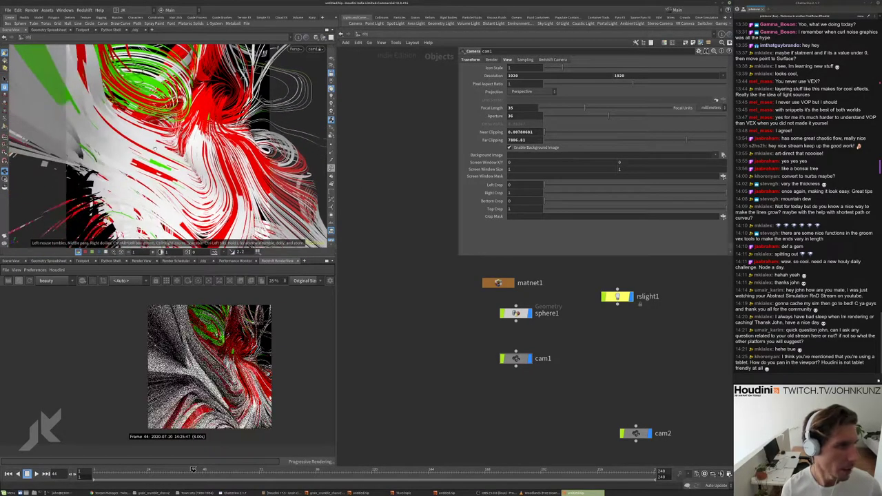
pyautogui.click(206, 222)
pyautogui.press('Escape')
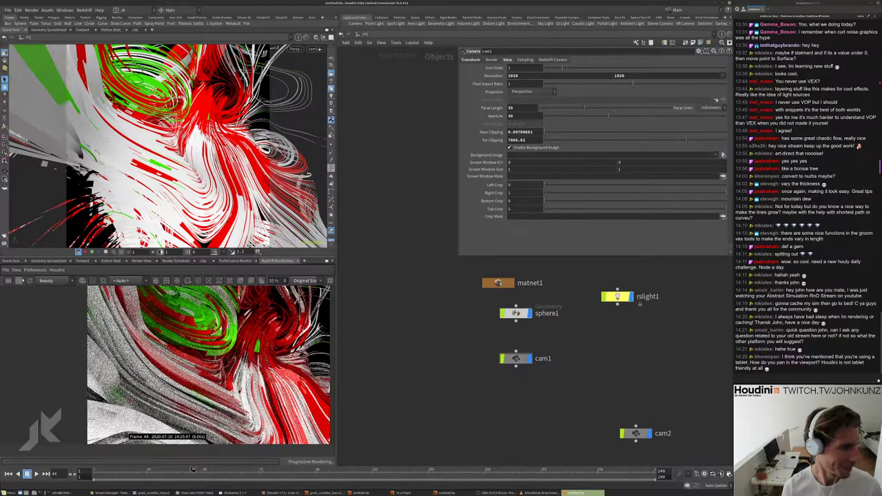
pyautogui.moveTo(490, 284); pyautogui.dragTo(512, 273)
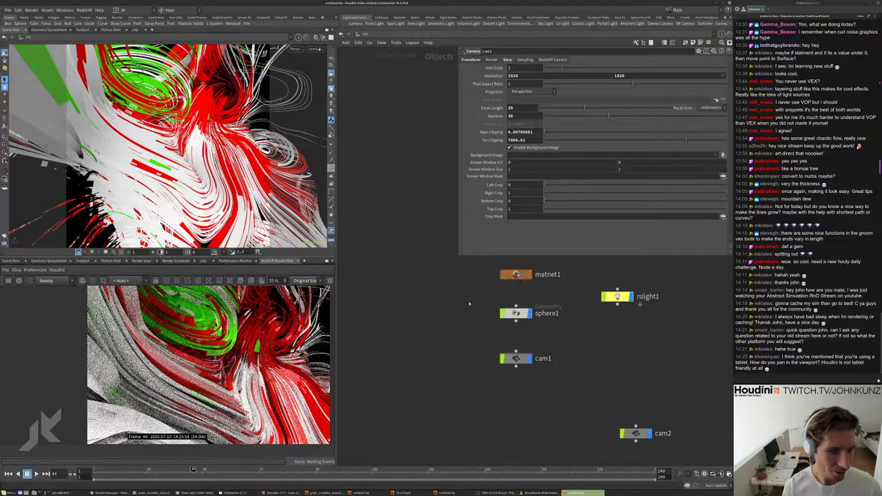
# - Line matnet1 up above sphere1 and raise the strand material's reflection roughness to 0.149
pyautogui.moveTo(511, 273); pyautogui.dragTo(499, 296, button='middle')
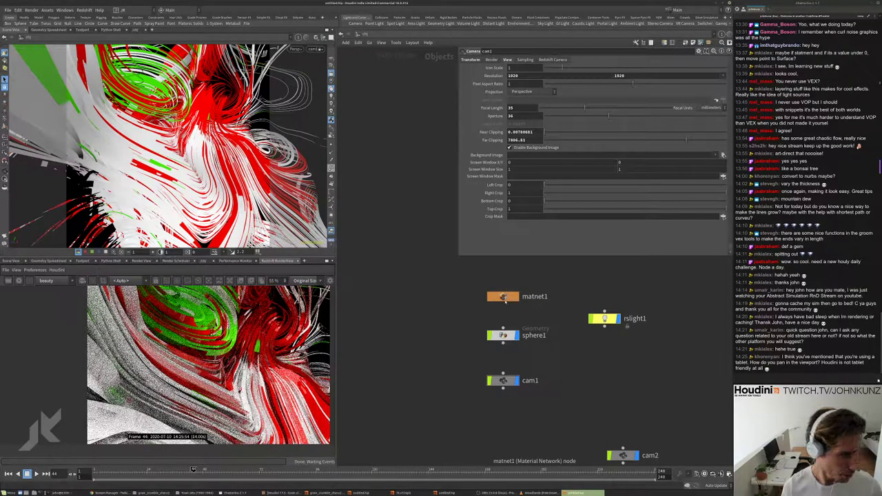
pyautogui.doubleClick(503, 297)
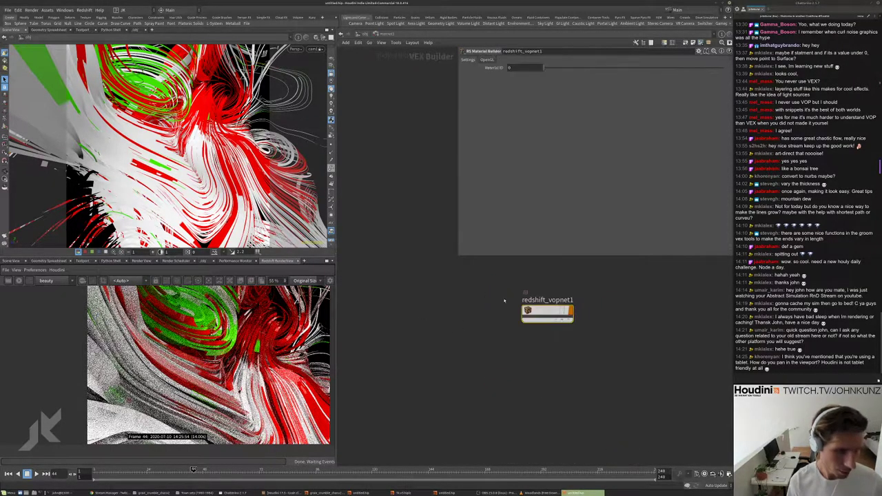
pyautogui.doubleClick(544, 311)
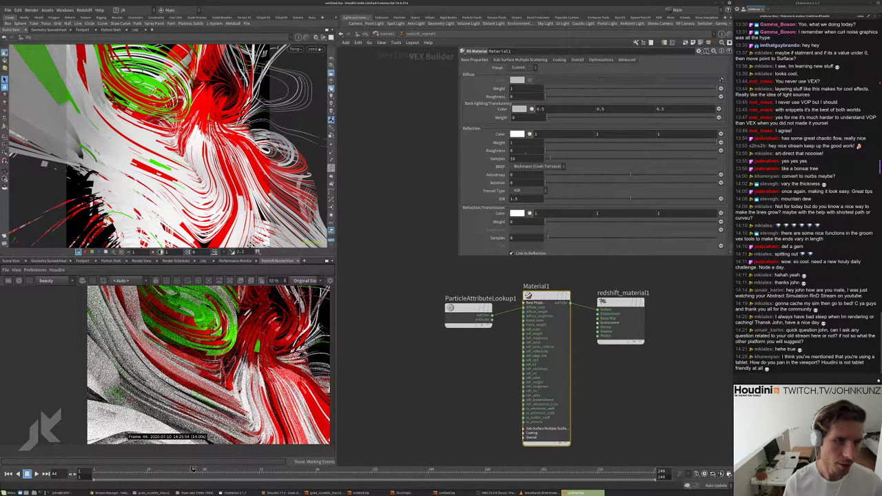
pyautogui.moveTo(518, 151); pyautogui.dragTo(548, 149, button='middle')
# - Inside sphere1, toggle bypass on resample3 and resample2 and set resample2's Length to 0.0075
pyautogui.click(383, 33)
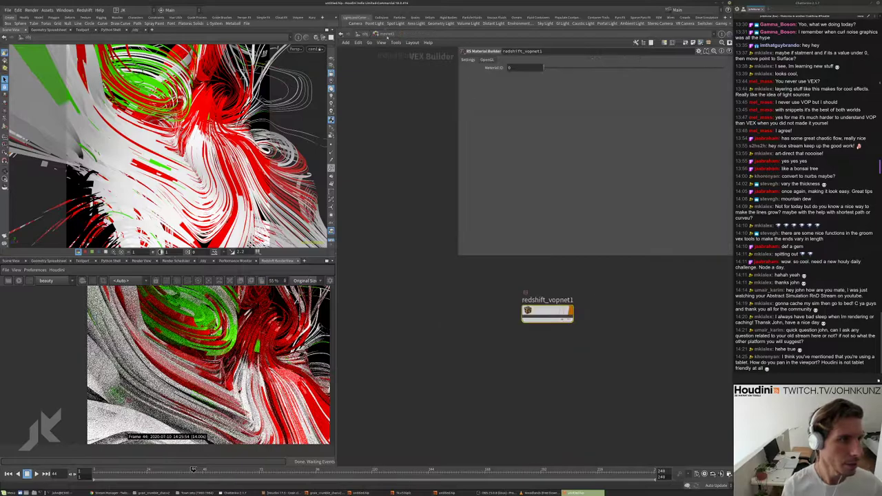
pyautogui.press('u')
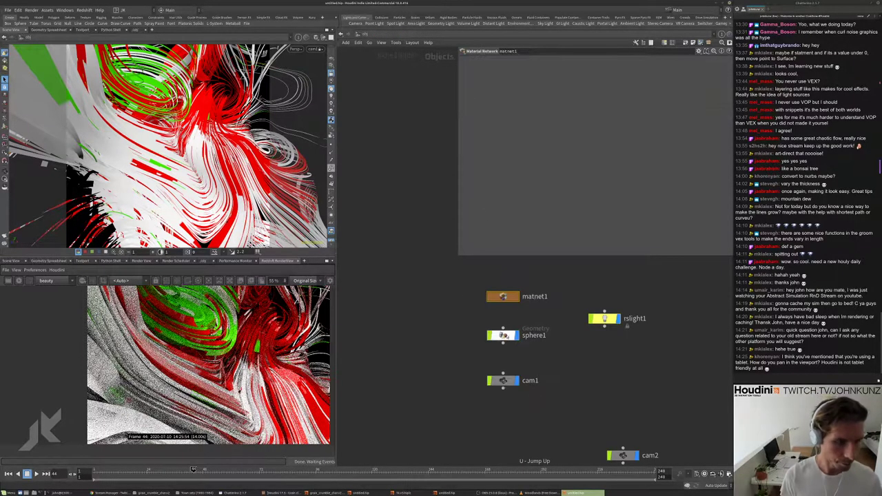
pyautogui.click(510, 336)
pyautogui.doubleClick(511, 340)
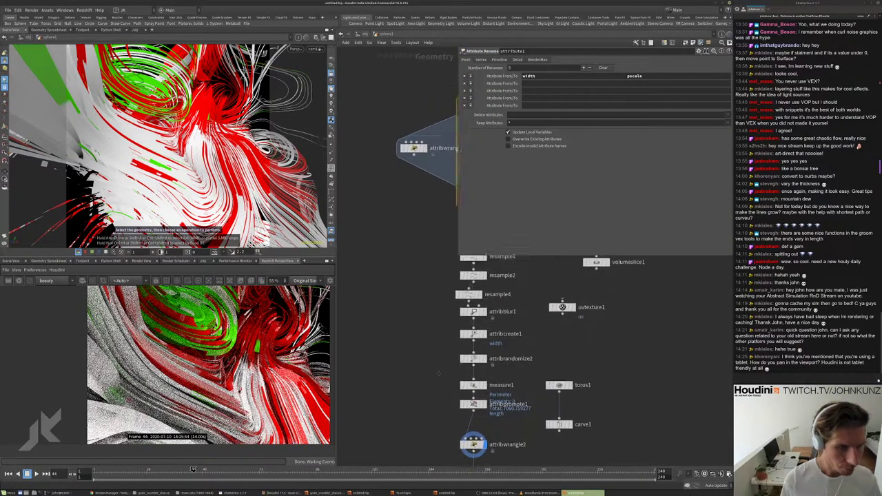
pyautogui.scroll(2, 459, 301)
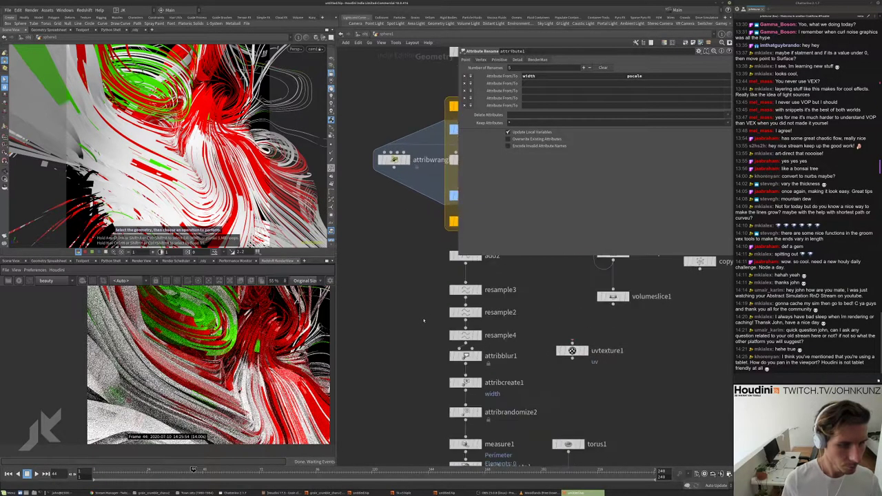
pyautogui.moveTo(457, 298); pyautogui.dragTo(462, 294)
pyautogui.press('b')
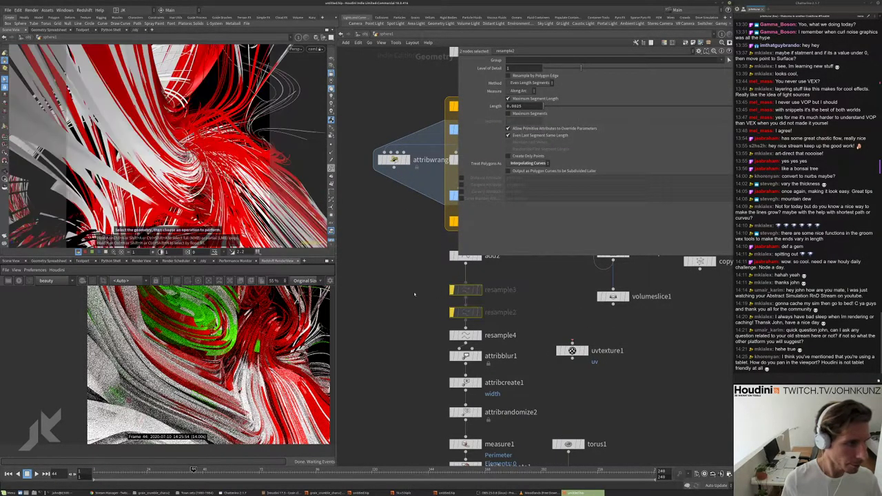
pyautogui.click(453, 290)
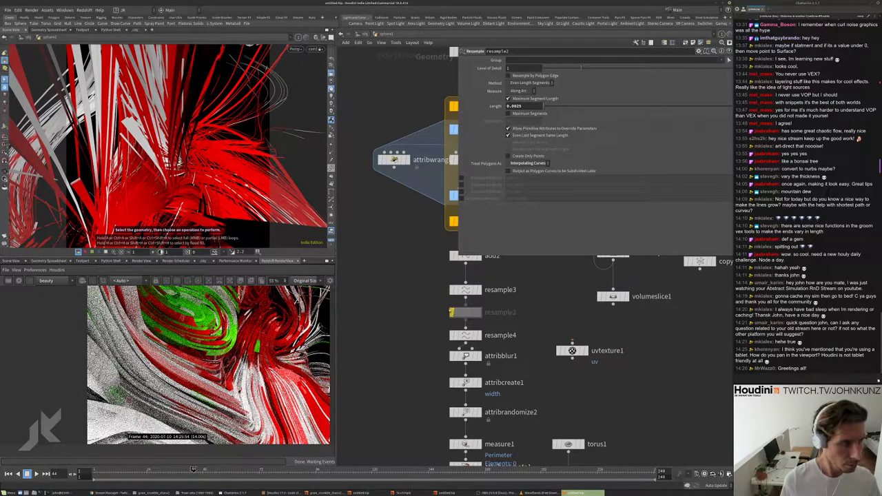
pyautogui.click(453, 313)
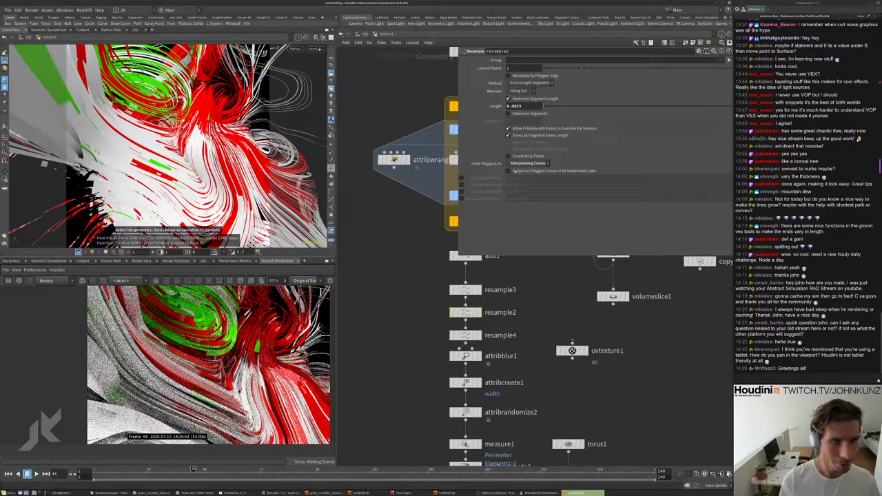
pyautogui.moveTo(524, 105); pyautogui.dragTo(524, 105, button='middle')
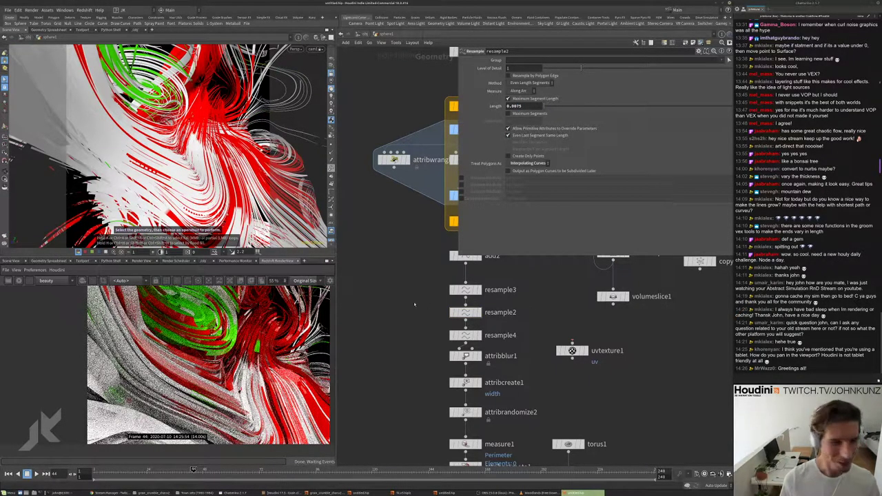
# - Restart the Redshift render to refresh frame 44
pyautogui.scroll(-4, 413, 301)
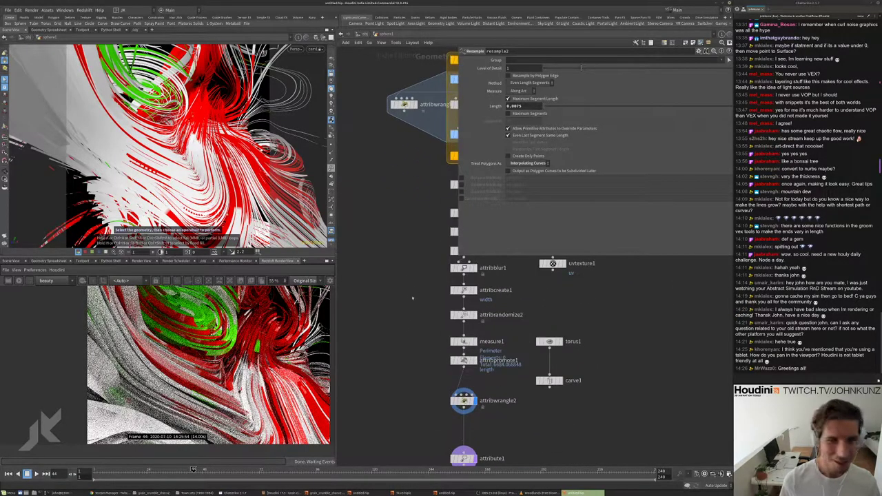
pyautogui.scroll(-2, 416, 305)
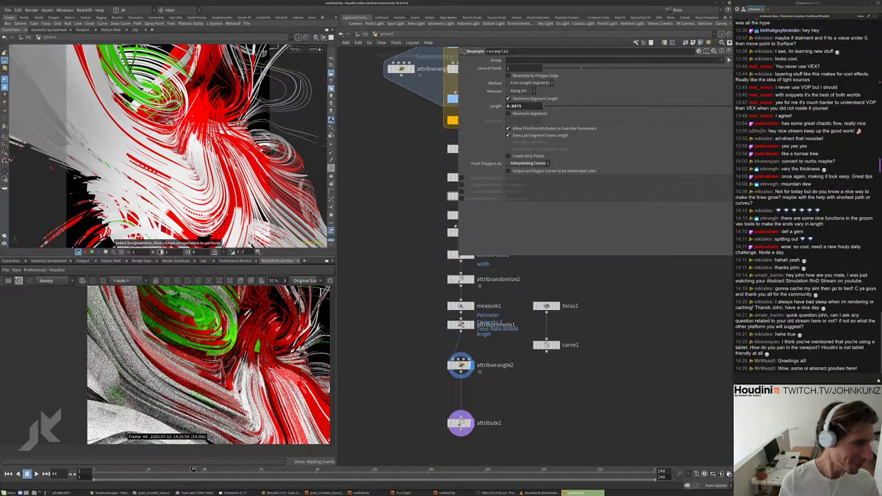
pyautogui.click(18, 281)
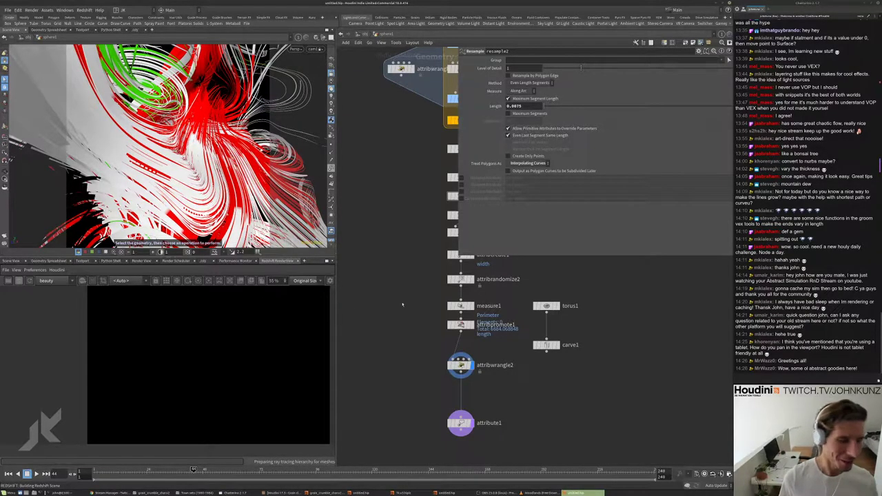
pyautogui.scroll(-2, 402, 304)
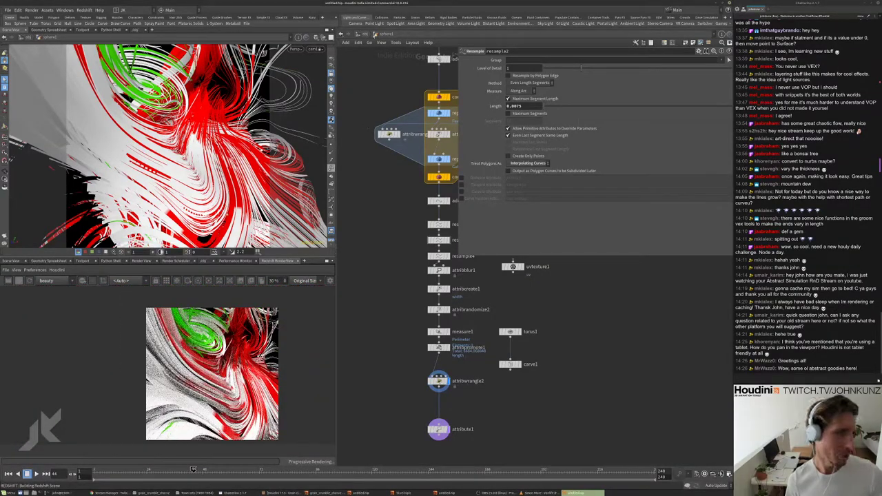
# - Set sphere1's Redshift strand type to Cylinder
pyautogui.click(362, 35)
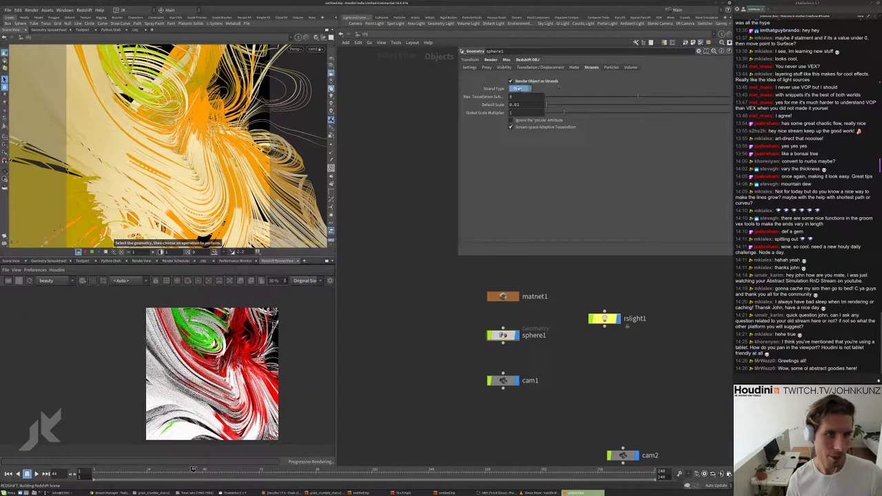
pyautogui.click(519, 88)
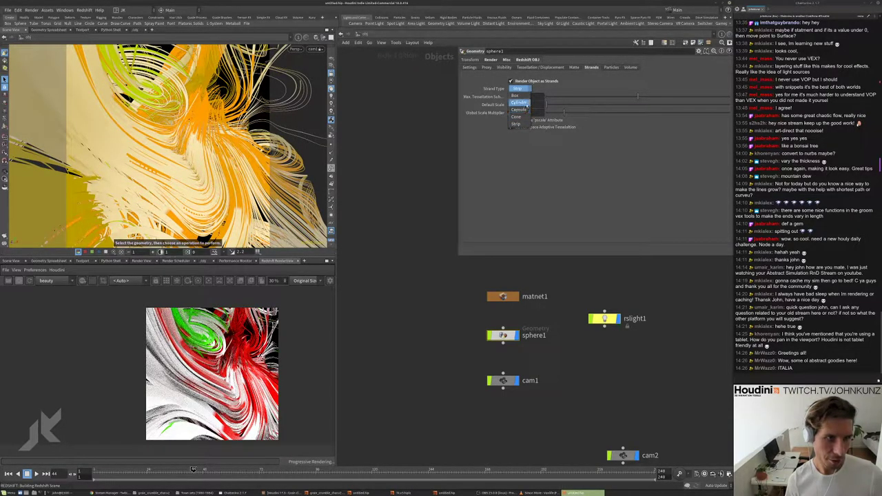
pyautogui.click(520, 102)
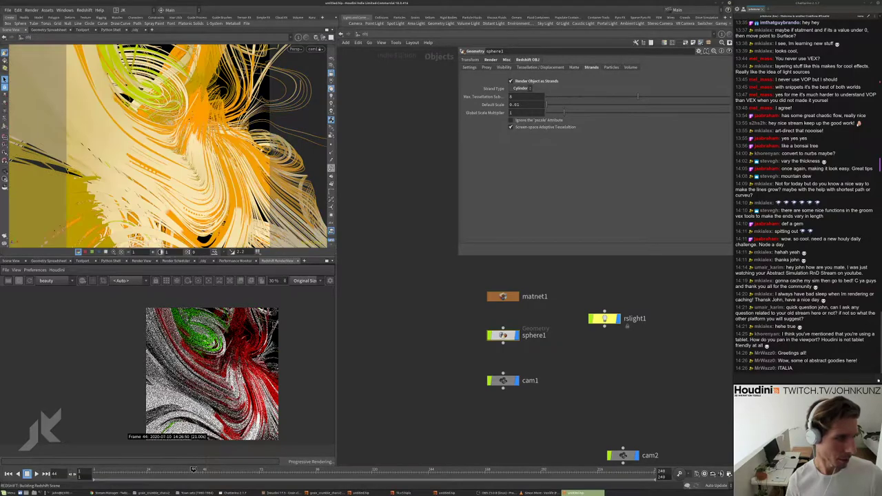
pyautogui.scroll(3, 221, 349)
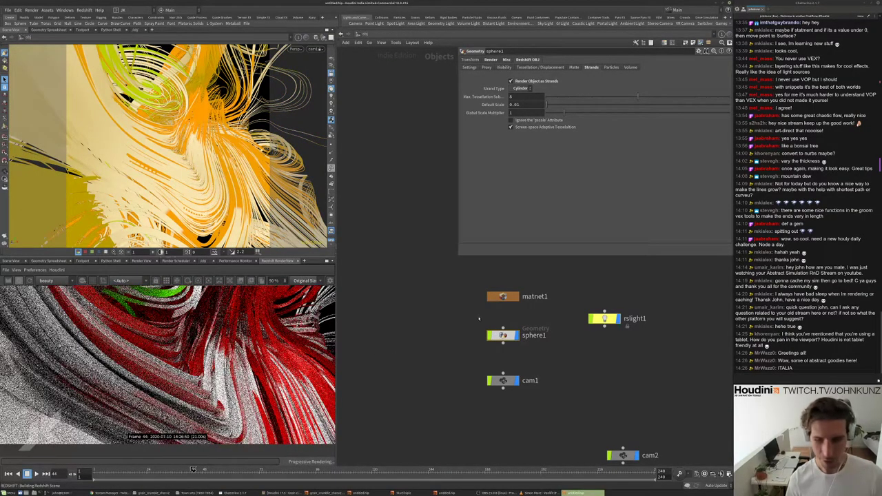
pyautogui.scroll(-5, 153, 377)
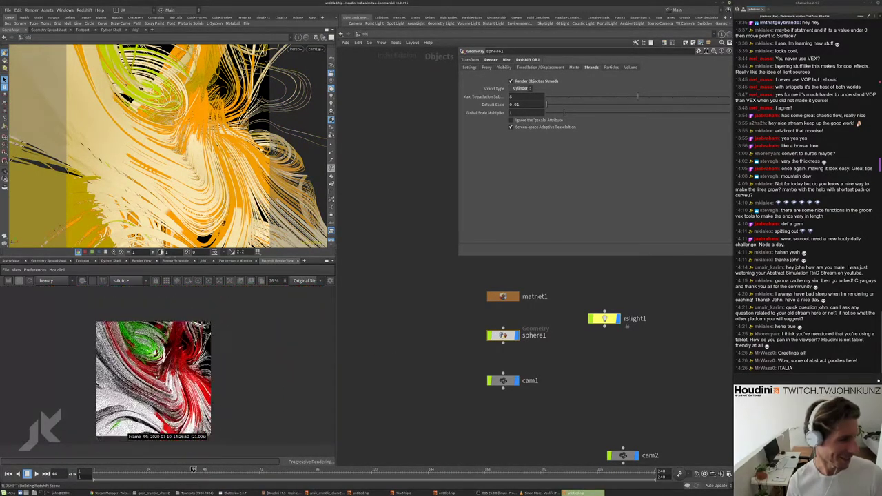
# - Turn on IPR Live SOP Level Updates on Redshift_ROP1 in the output network
pyautogui.click(360, 33)
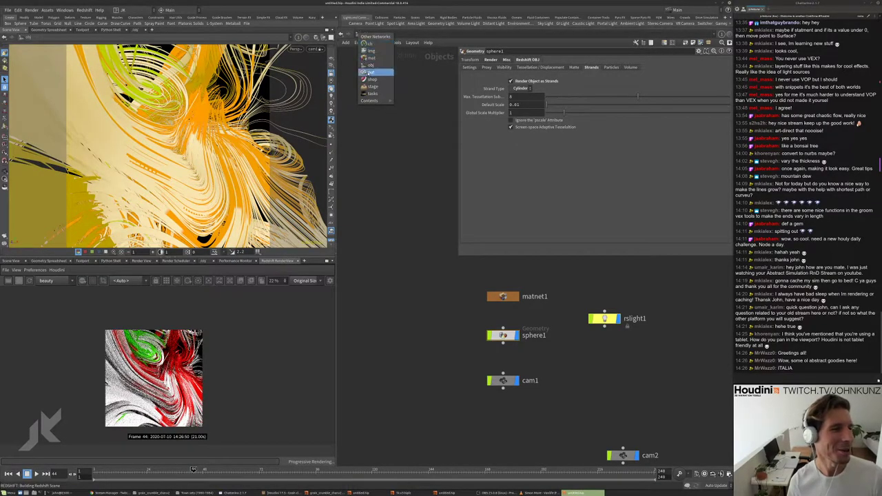
pyautogui.click(372, 69)
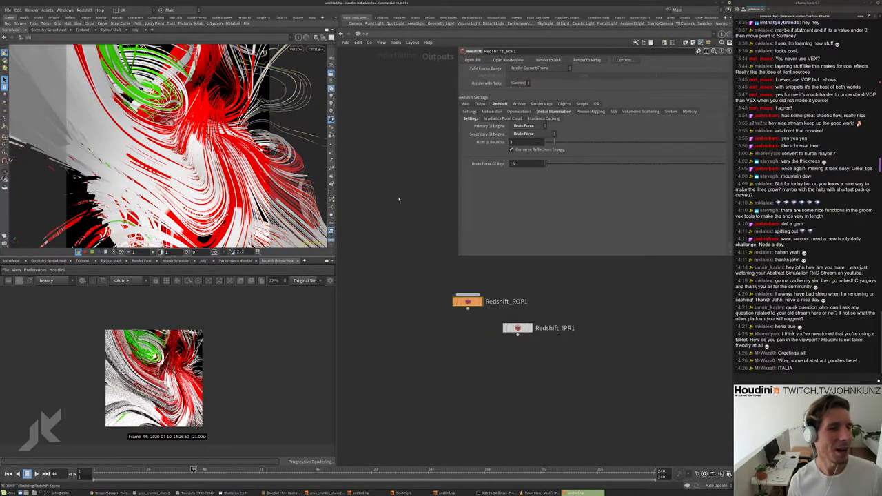
pyautogui.click(595, 104)
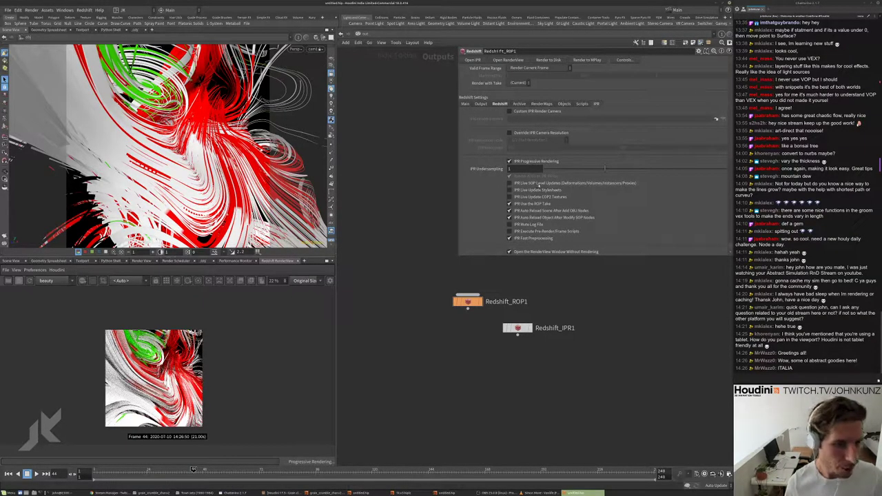
pyautogui.click(538, 183)
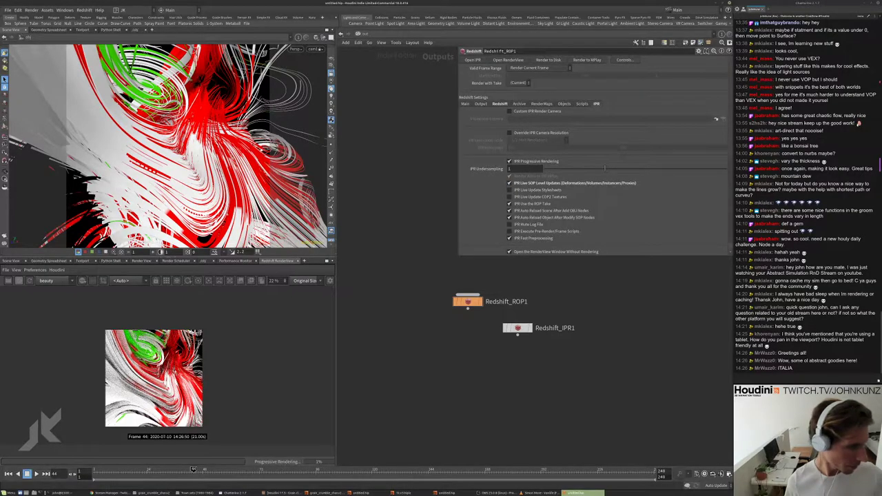
pyautogui.scroll(6, 154, 378)
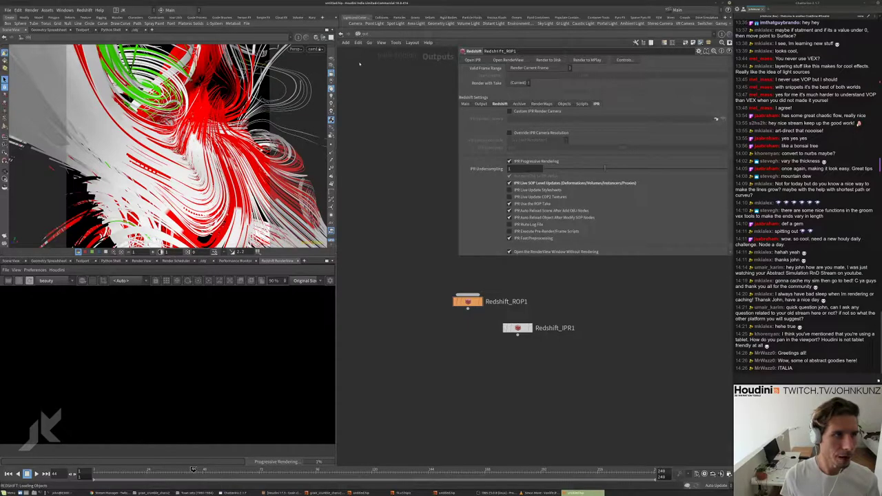
# - Return the network editor to the /obj object-level network
pyautogui.rightClick(413, 126)
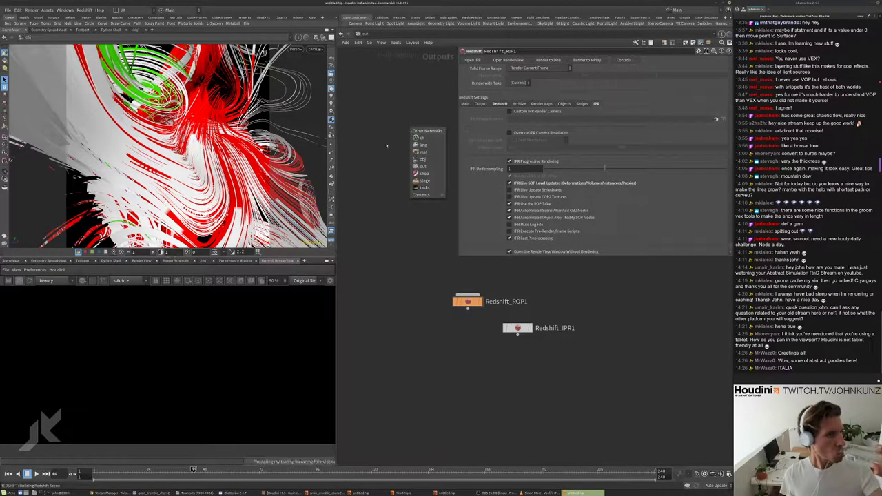
pyautogui.click(385, 147)
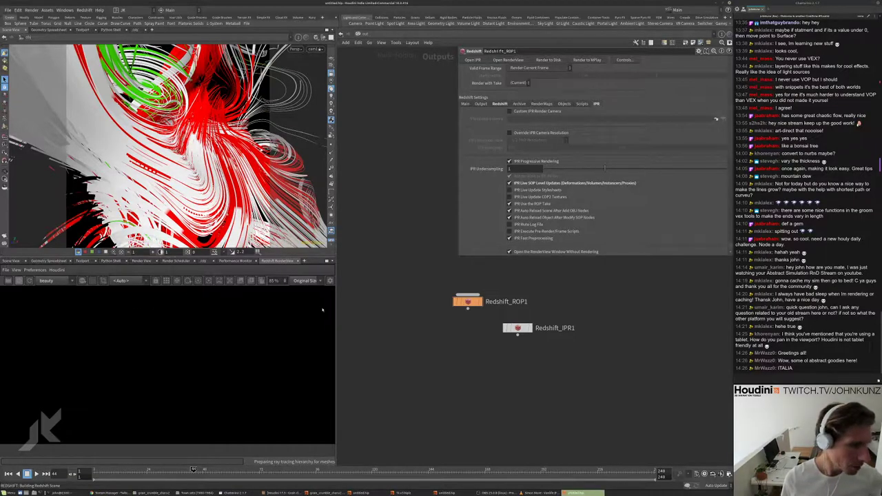
pyautogui.click(359, 34)
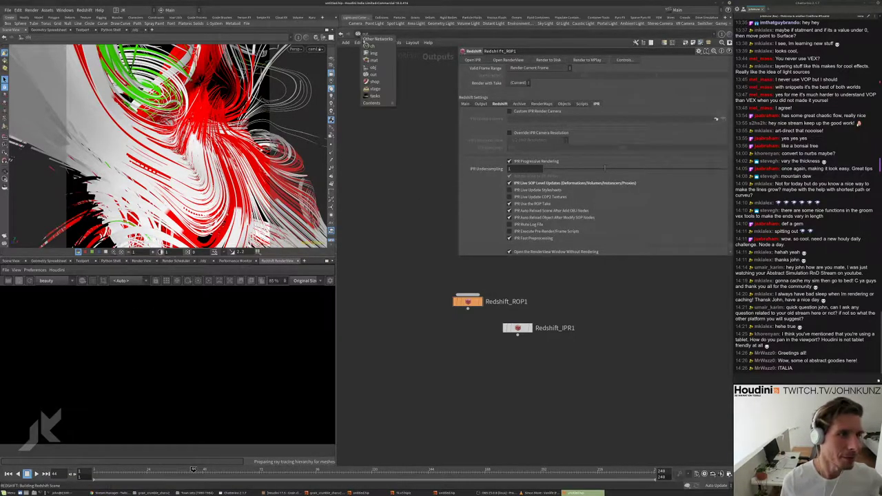
pyautogui.click(372, 67)
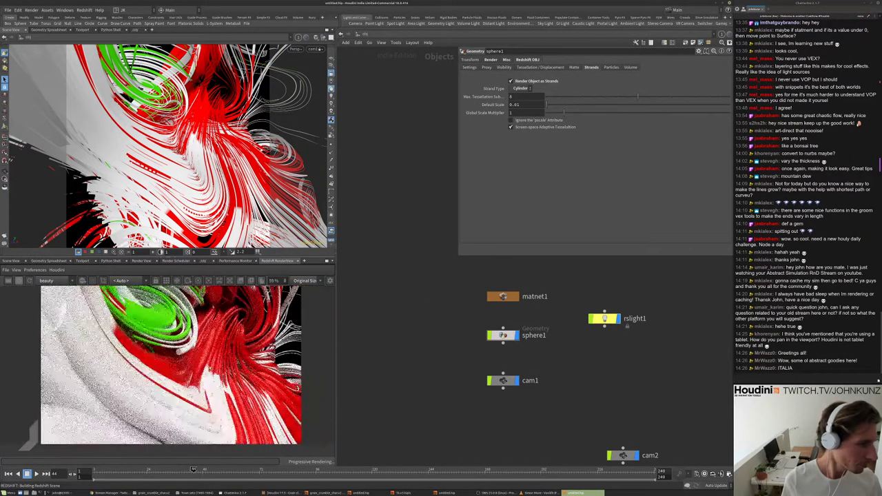
# - Start the Redshift IPR and set Max Tessellation Subdivisions to 4
pyautogui.press('f')
pyautogui.scroll(8, 199, 372)
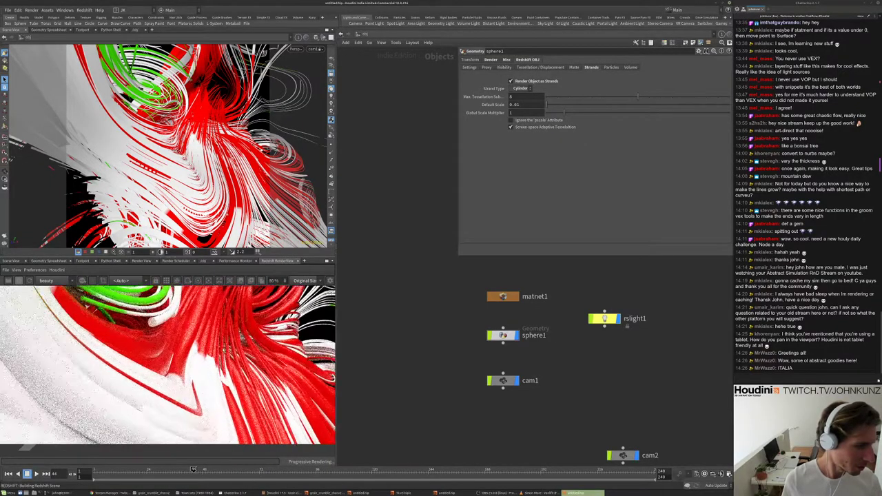
pyautogui.scroll(-8, 199, 373)
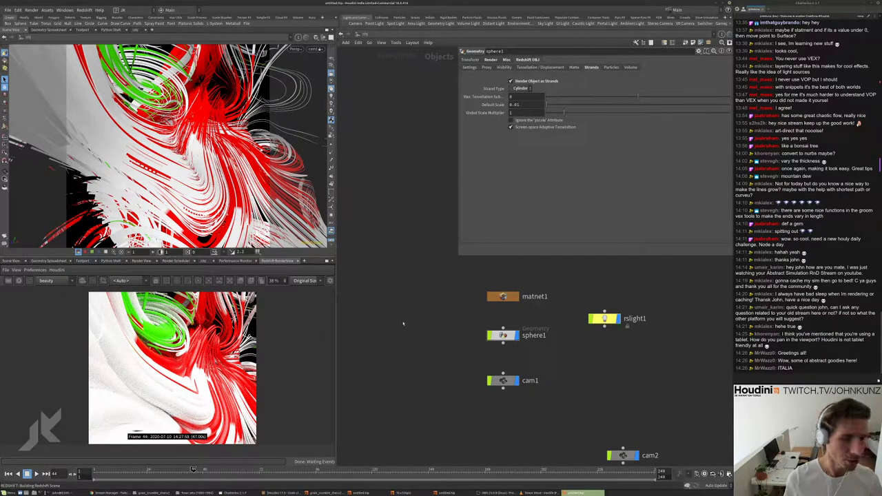
pyautogui.click(512, 97)
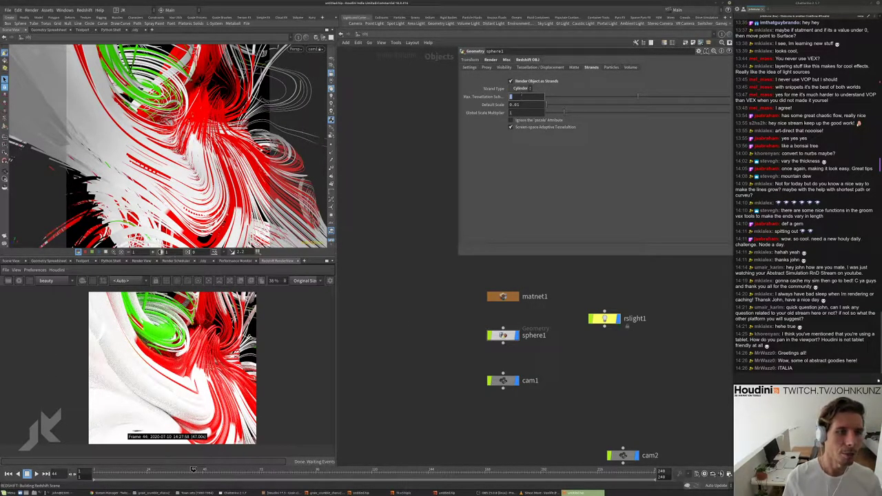
pyautogui.write('4')
pyautogui.press('Return')
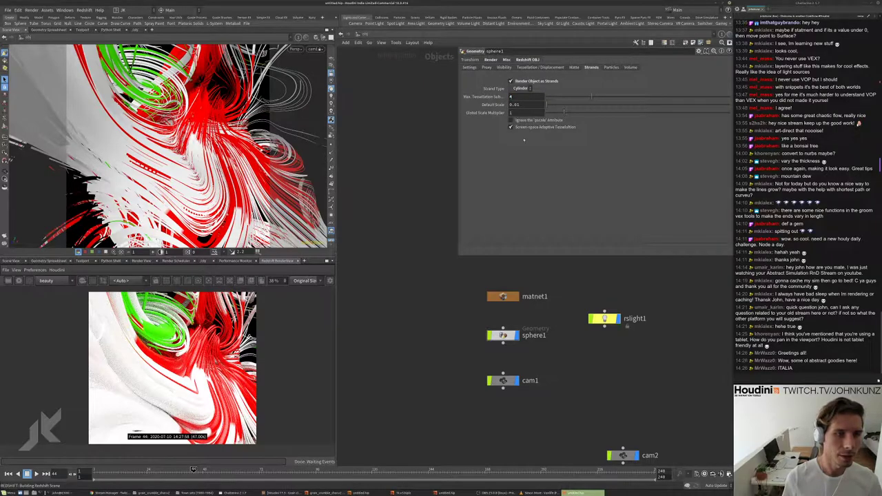
# - Inside sphere1, raise resample2's Length from 0.0075 to 0.015
pyautogui.scroll(3, 569, 286)
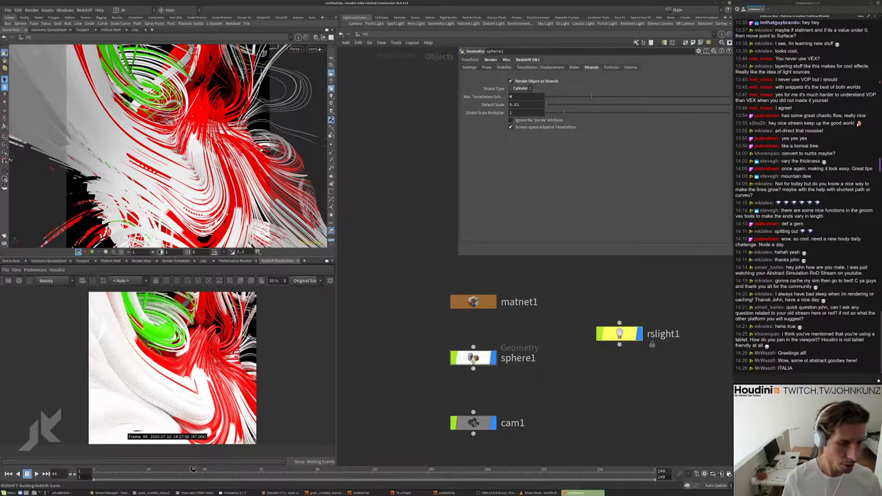
pyautogui.doubleClick(472, 358)
pyautogui.click(439, 256)
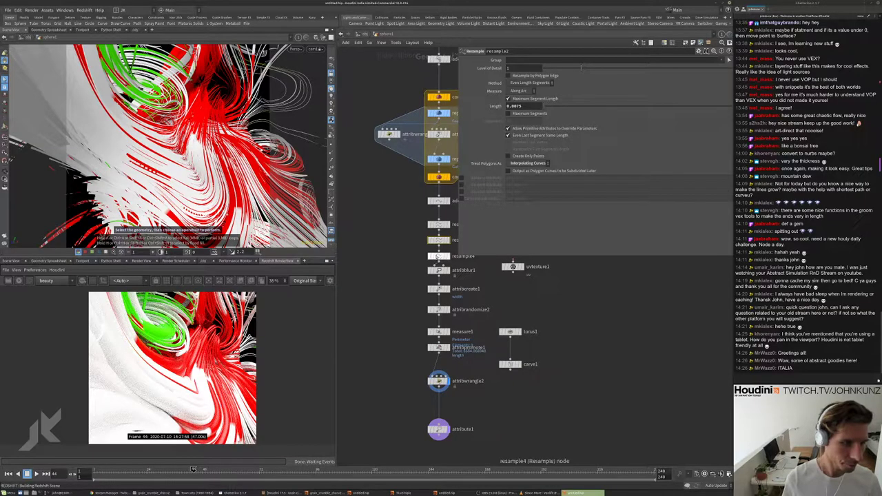
pyautogui.scroll(2, 406, 284)
pyautogui.click(412, 294)
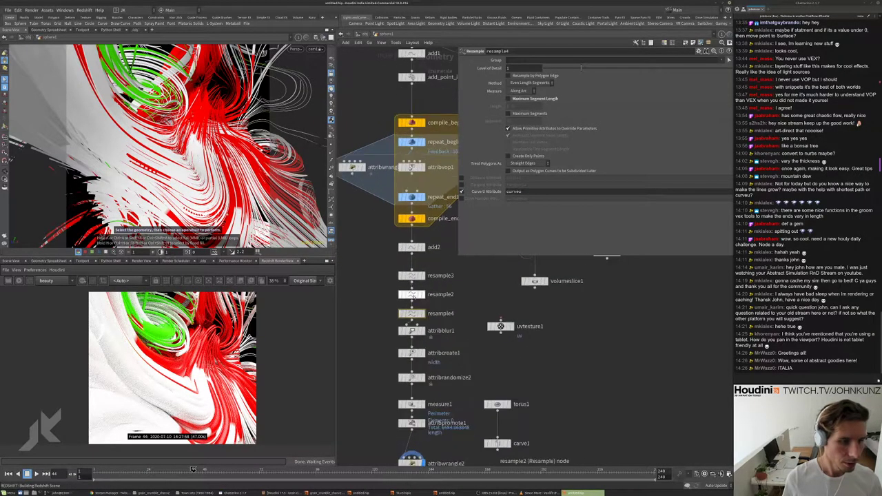
pyautogui.moveTo(515, 106); pyautogui.dragTo(659, 335, button='middle')
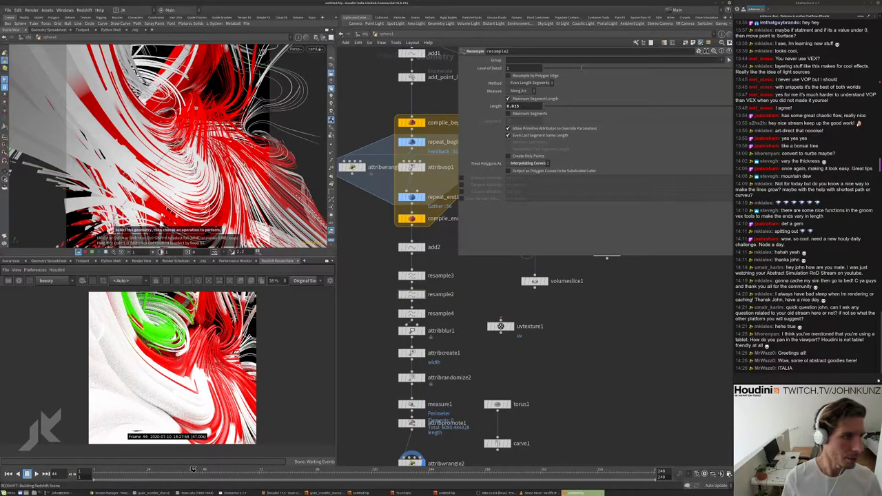
# - Uncomment the third colour line in attribwrangle2's VEX code
pyautogui.scroll(-2, 605, 359)
pyautogui.scroll(3, 473, 475)
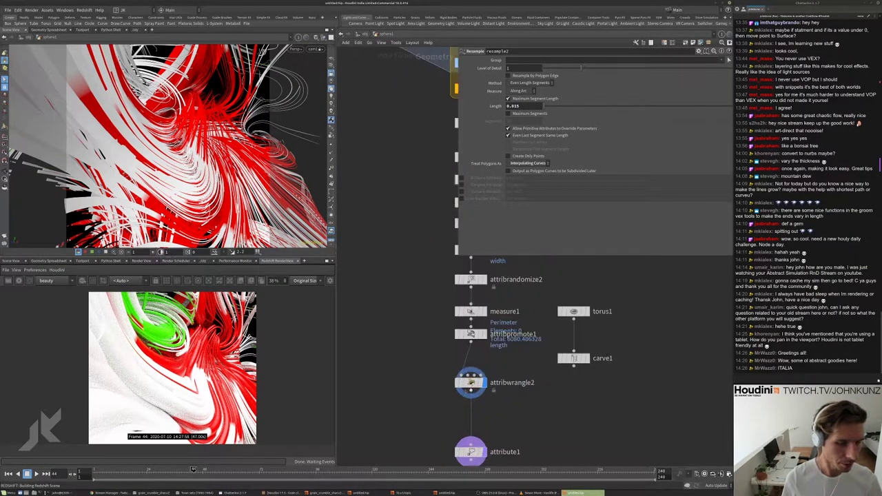
pyautogui.click(470, 383)
pyautogui.click(462, 115)
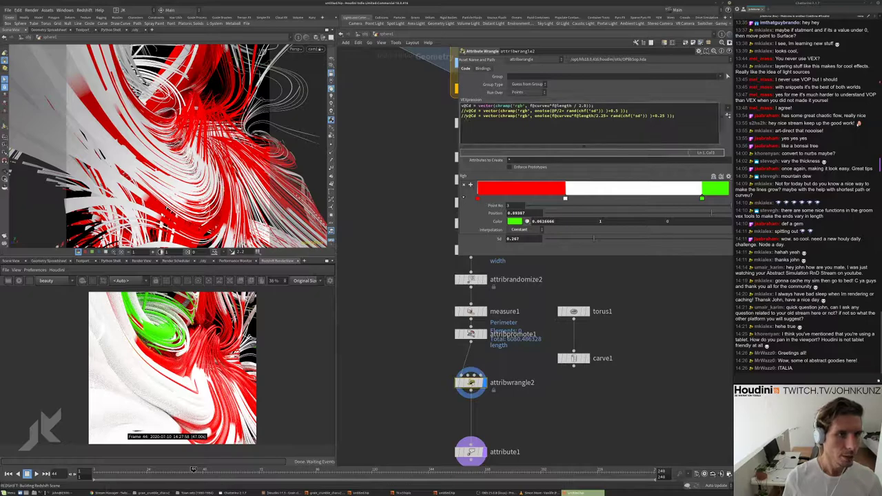
pyautogui.press('Delete')
pyautogui.press('Delete')
# - In attribwrangle2, comment out the third colour line and uncomment the noise-based second line
pyautogui.moveTo(408, 166); pyautogui.dragTo(397, 199, button='middle')
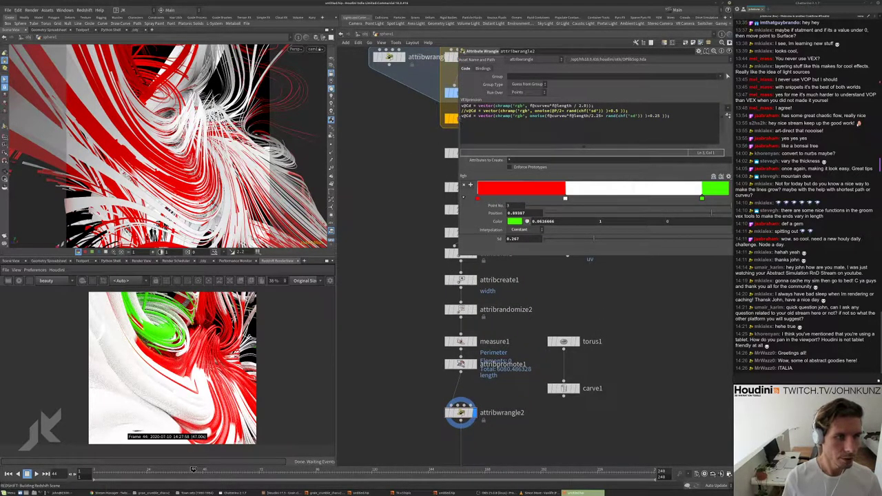
pyautogui.write('//')
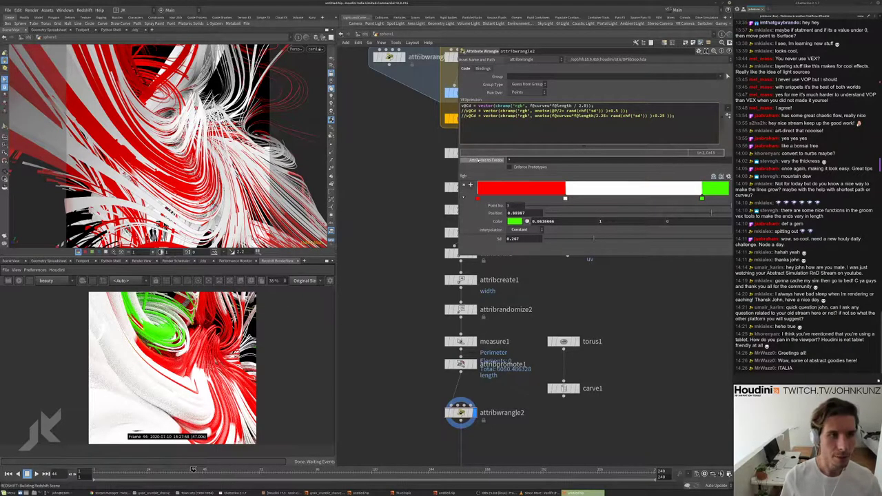
pyautogui.press('Up')
pyautogui.press('BackSpace')
pyautogui.press('BackSpace')
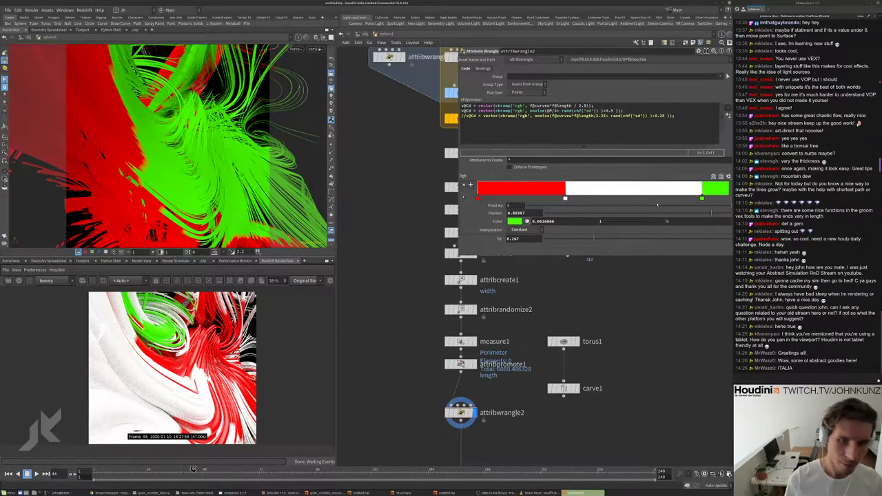
# - Recolour the first edited ramp key to a saturated blue
pyautogui.click(516, 222)
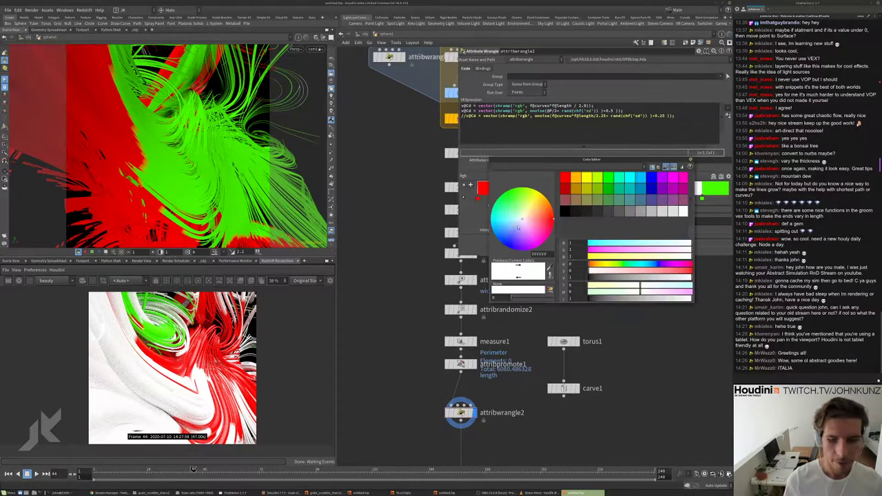
pyautogui.click(655, 268)
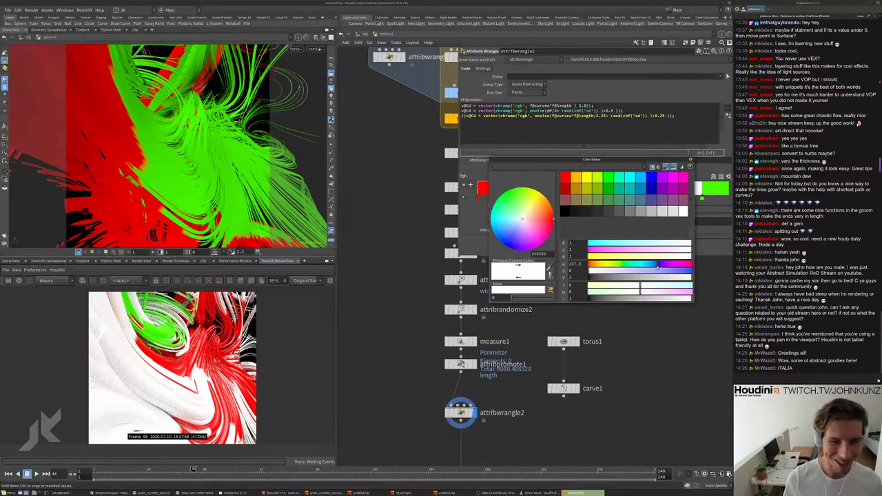
pyautogui.moveTo(645, 274); pyautogui.dragTo(687, 274)
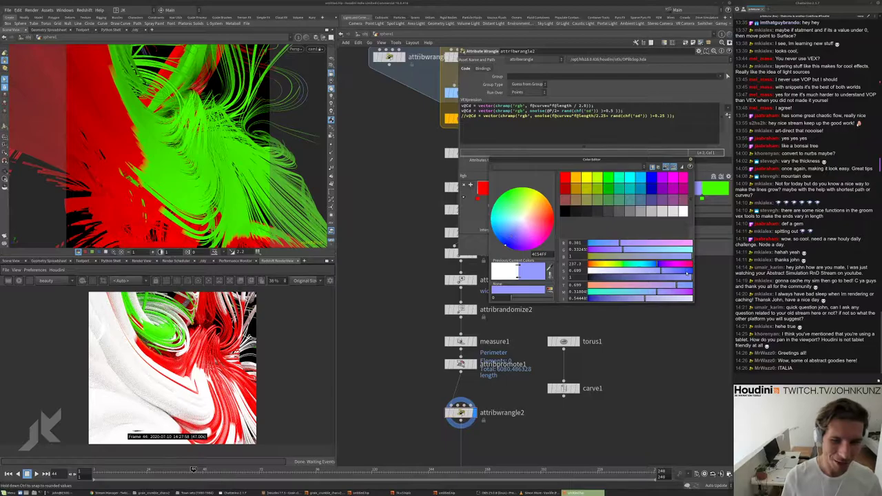
pyautogui.click(691, 161)
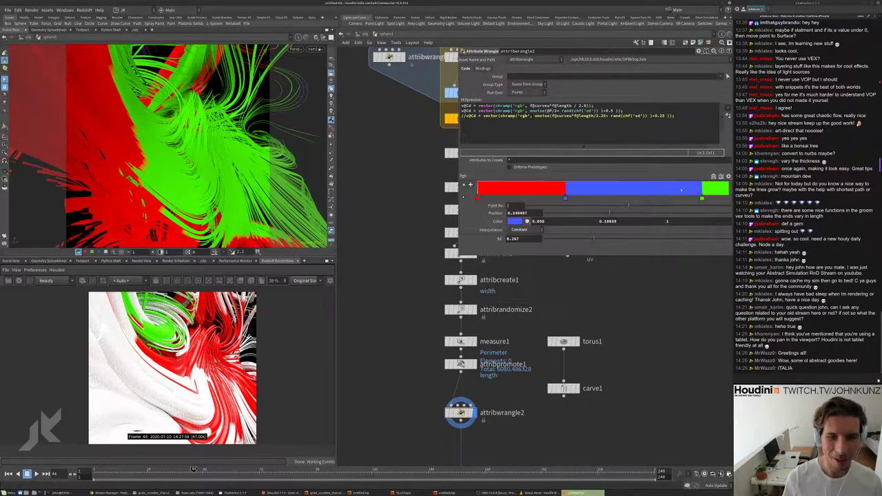
# - Change the green ramp key to yellow and refresh the wrangle so strands recolour
pyautogui.click(702, 198)
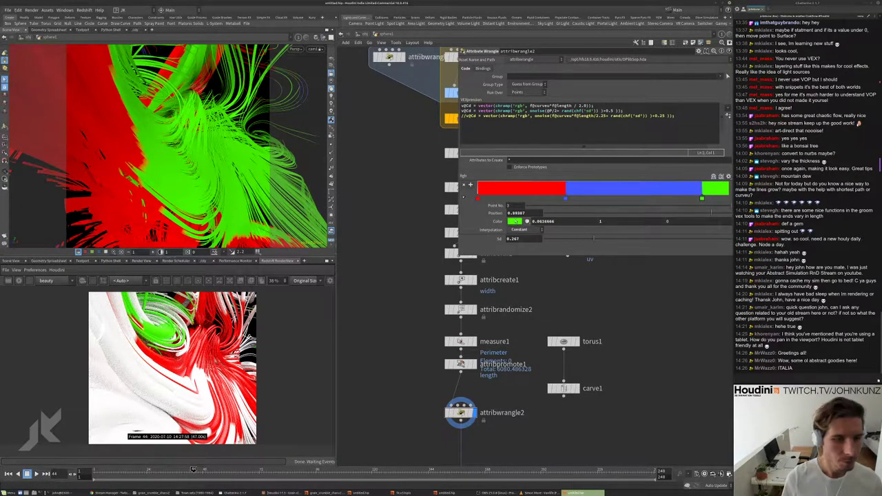
pyautogui.click(515, 222)
pyautogui.click(608, 264)
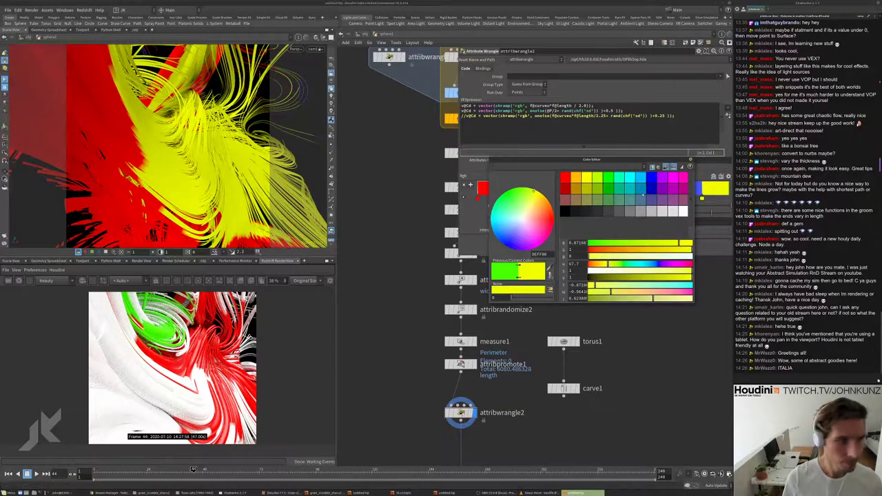
pyautogui.click(691, 160)
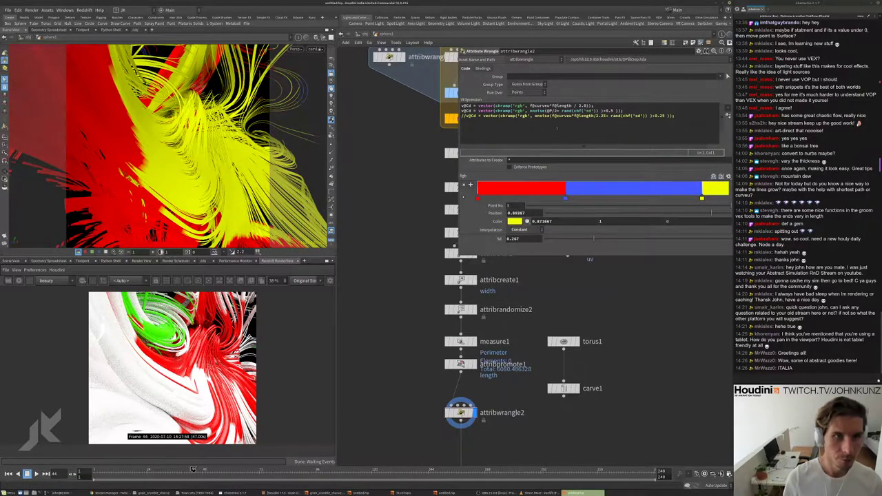
pyautogui.click(600, 111)
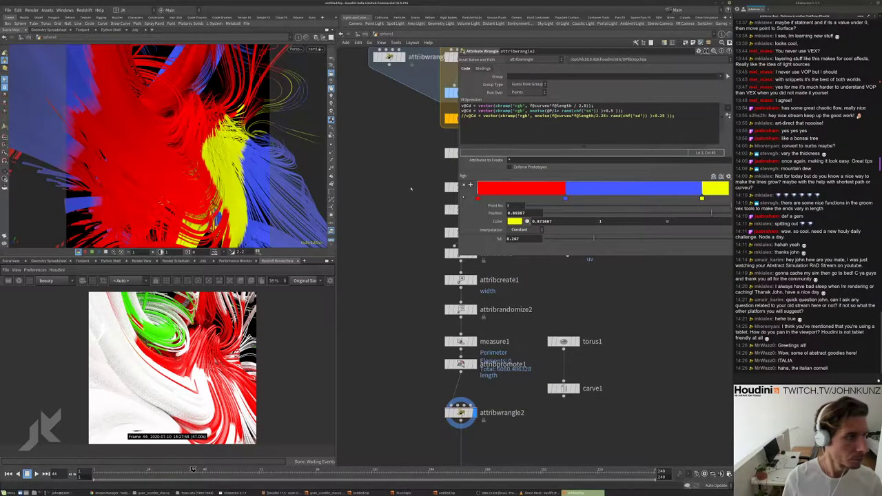
# - Recolour the red key at position 0, shifting its hue toward cyan
pyautogui.click(478, 198)
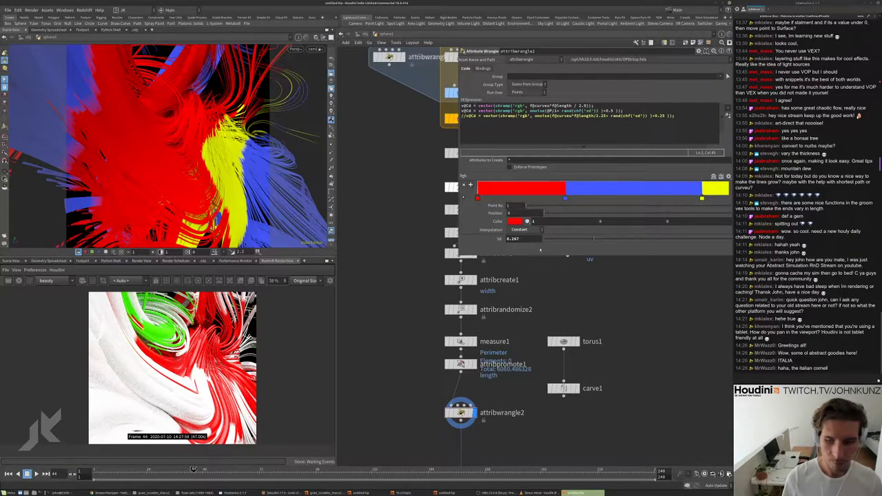
pyautogui.click(515, 221)
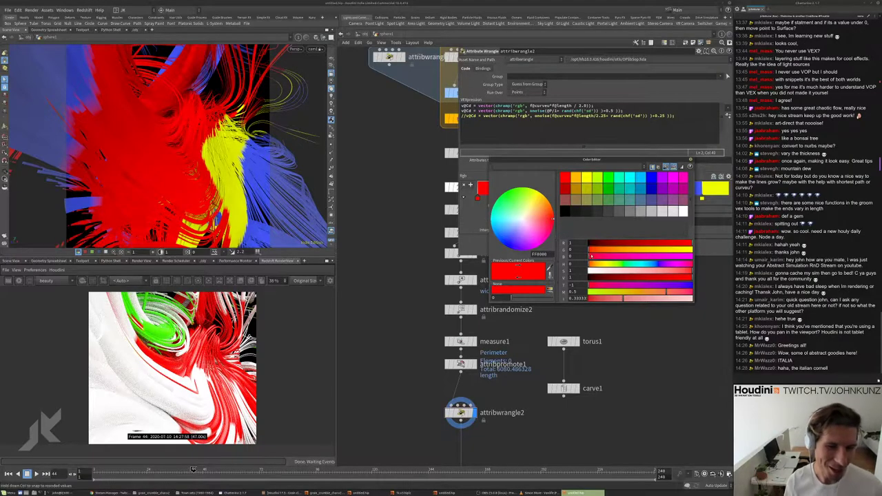
pyautogui.click(615, 265)
pyautogui.click(615, 265)
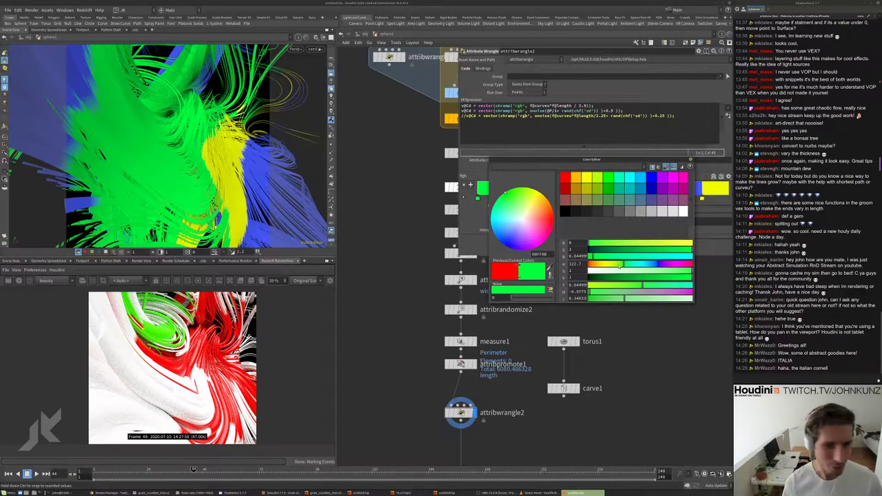
pyautogui.click(608, 264)
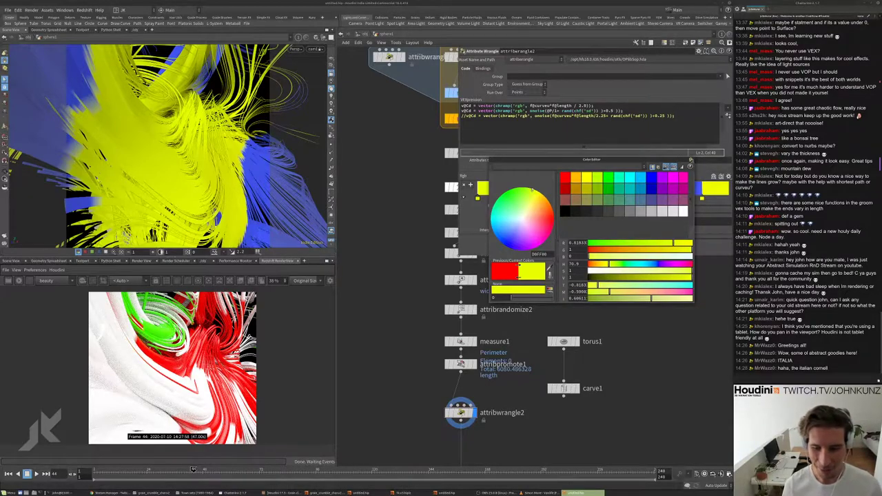
pyautogui.click(691, 161)
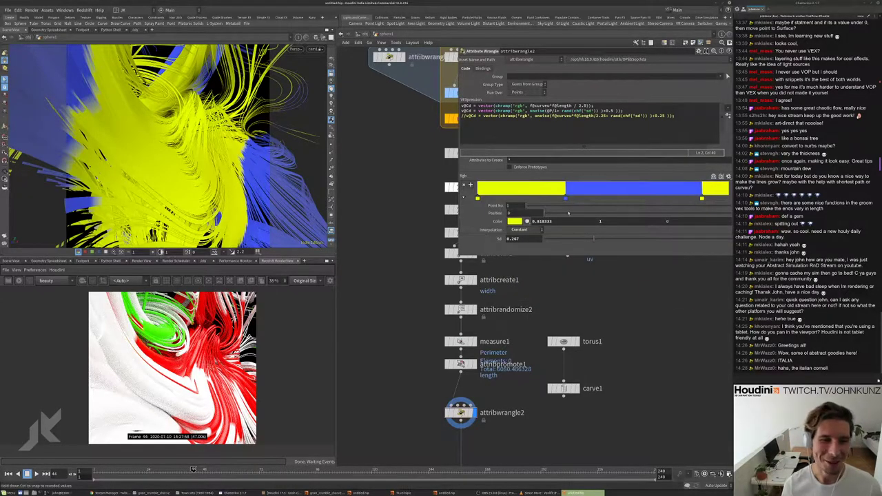
pyautogui.click(528, 221)
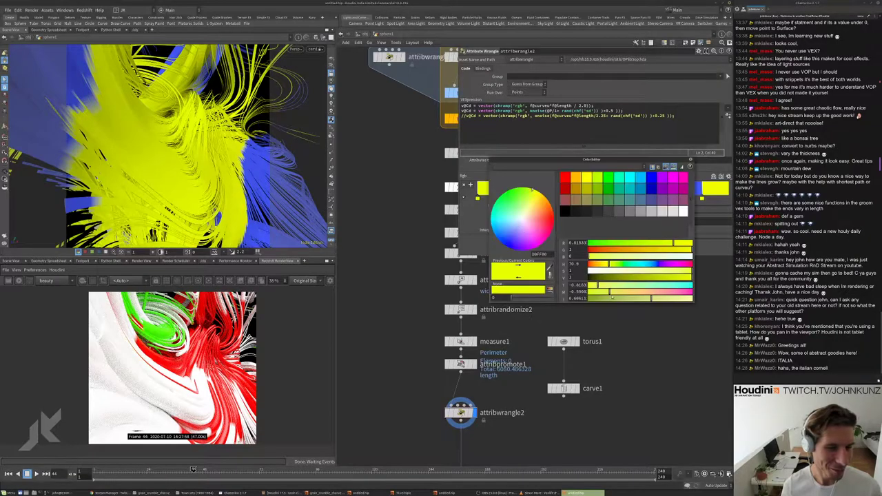
pyautogui.moveTo(602, 264)
pyautogui.mouseDown()
pyautogui.moveTo(591, 266)
pyautogui.moveTo(636, 264)
pyautogui.mouseUp()
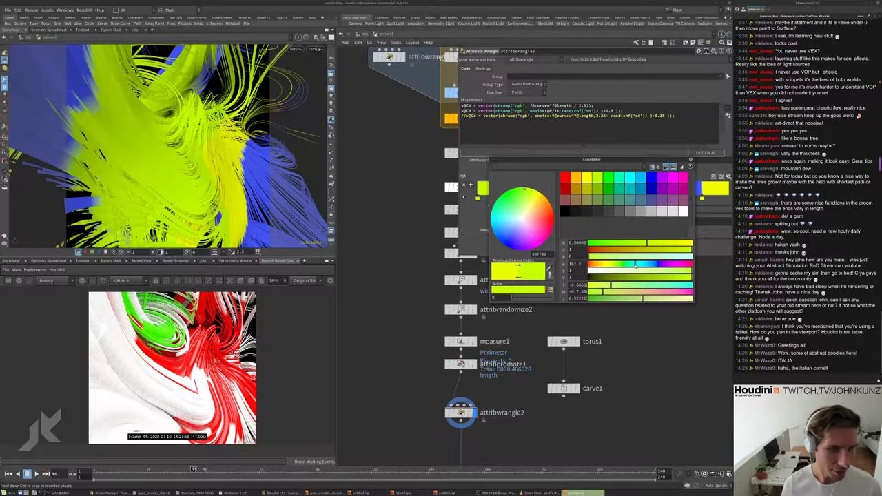
# - Recolour the blue ramp key purple and slide it further left along the ramp
pyautogui.click(692, 159)
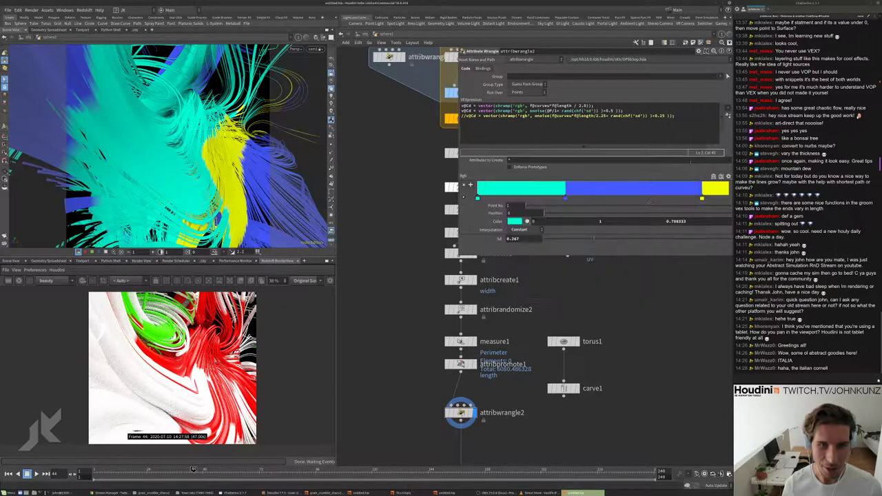
pyautogui.click(566, 198)
pyautogui.click(521, 222)
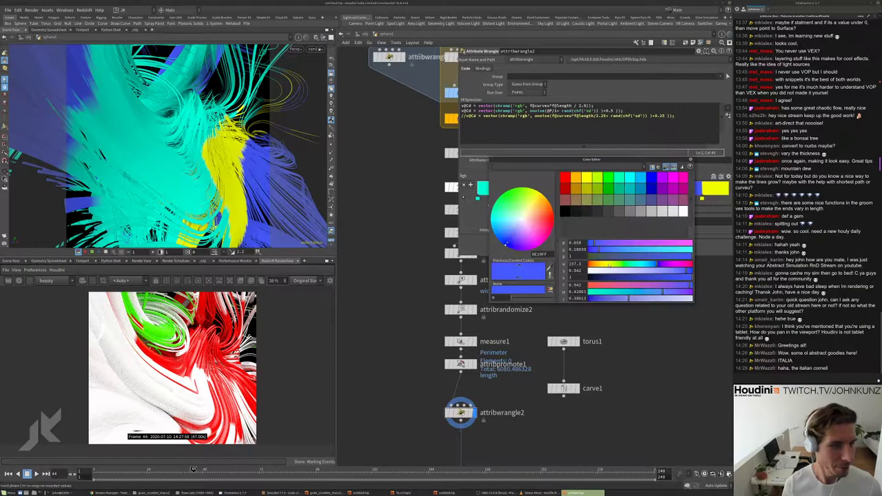
pyautogui.moveTo(629, 292); pyautogui.dragTo(683, 294)
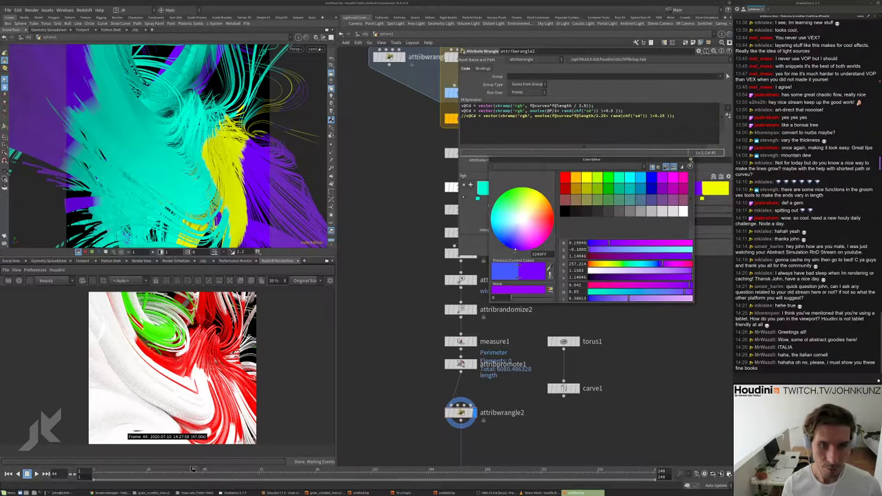
pyautogui.click(690, 161)
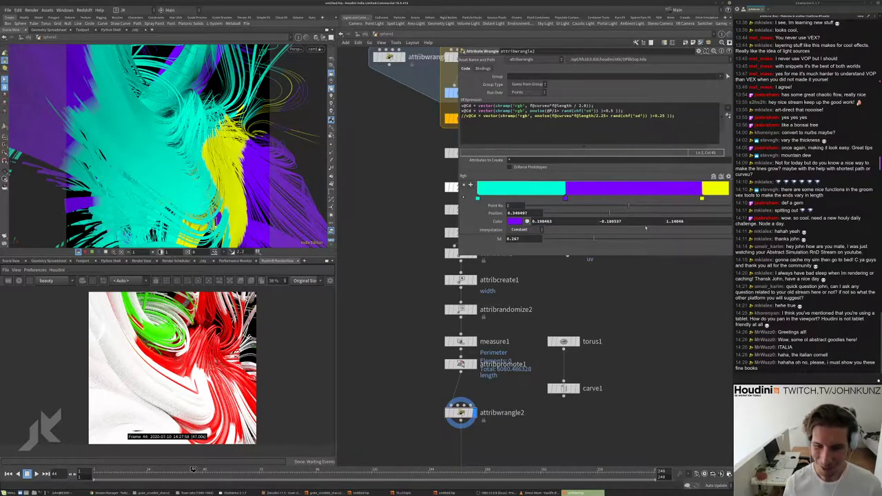
pyautogui.moveTo(565, 198); pyautogui.dragTo(499, 199)
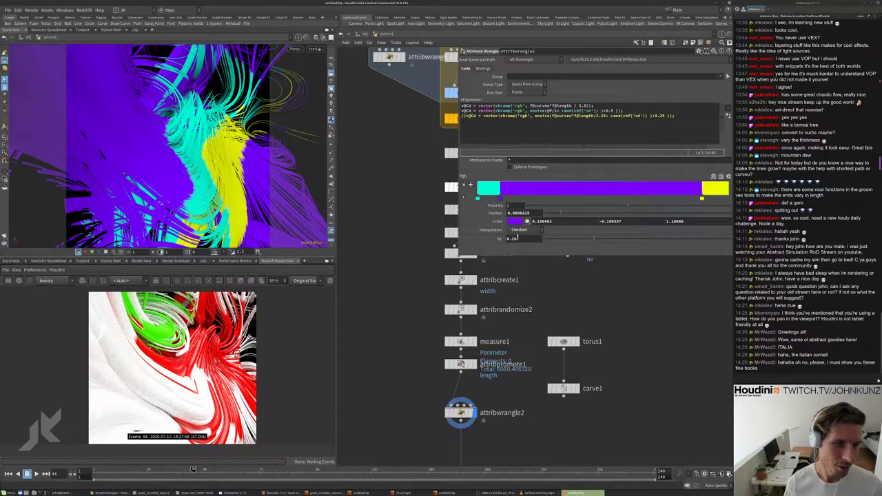
# - Desaturate the purple key to lavender and the yellow key to pale cream
pyautogui.click(515, 222)
pyautogui.click(629, 271)
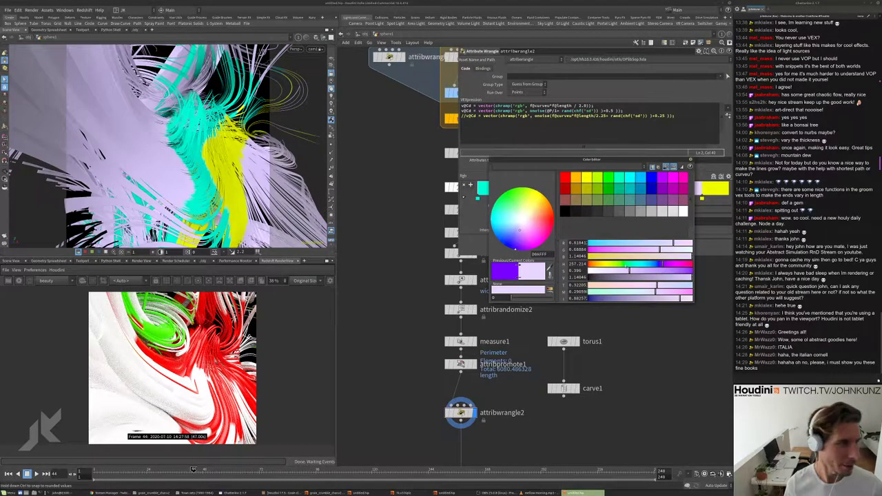
pyautogui.click(691, 160)
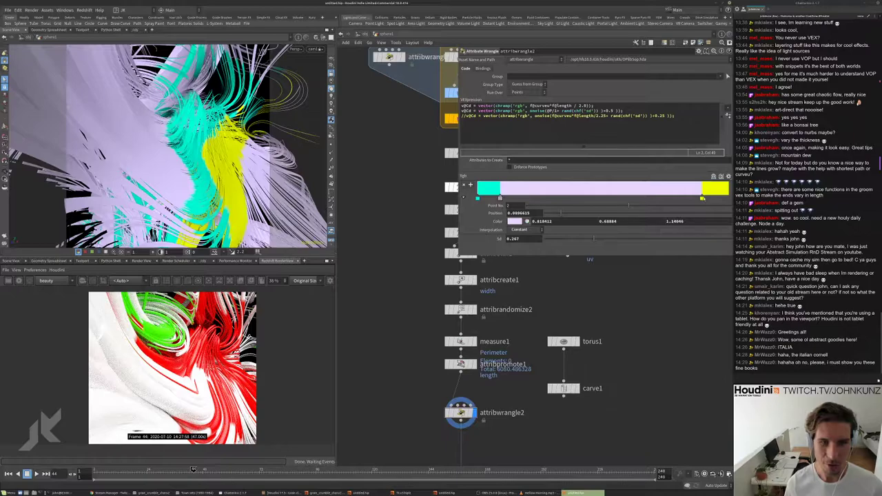
pyautogui.click(703, 198)
pyautogui.click(515, 221)
pyautogui.click(611, 271)
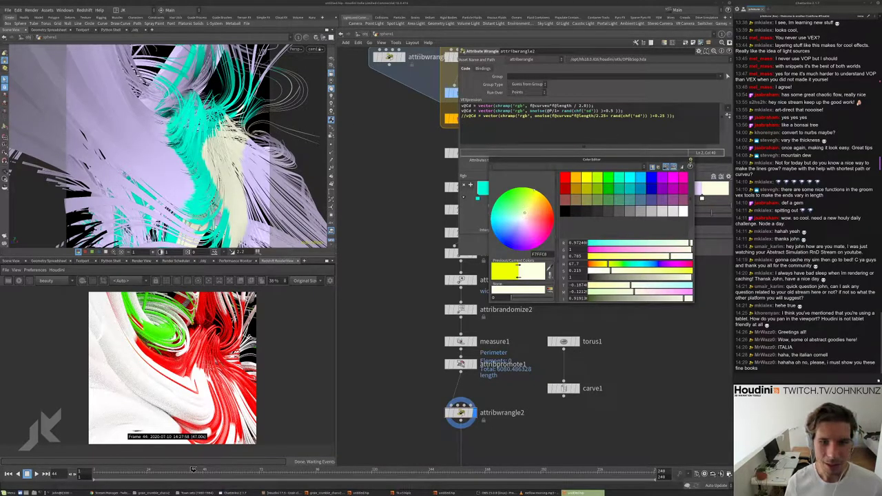
pyautogui.click(691, 160)
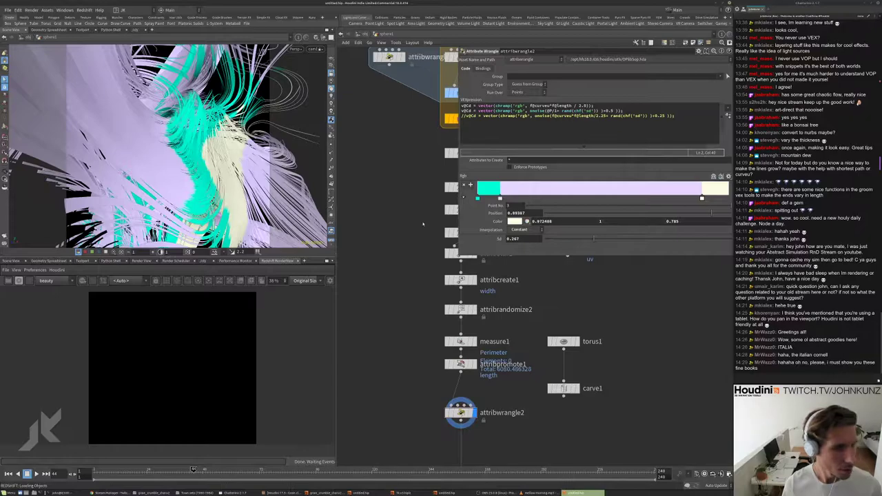
# - Zoom around the finished cyan, lavender and cream render, then bring up attribcreate1's width settings
pyautogui.moveTo(400, 210); pyautogui.dragTo(395, 245, button='middle')
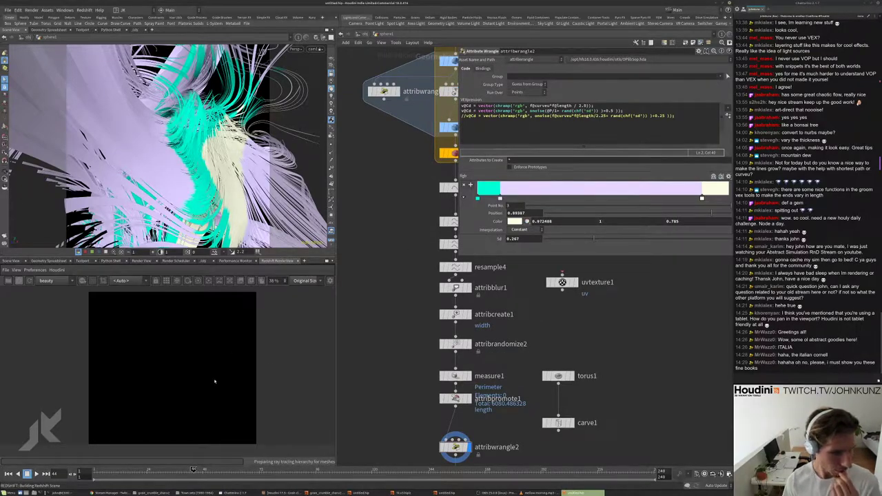
pyautogui.scroll(-1, 424, 343)
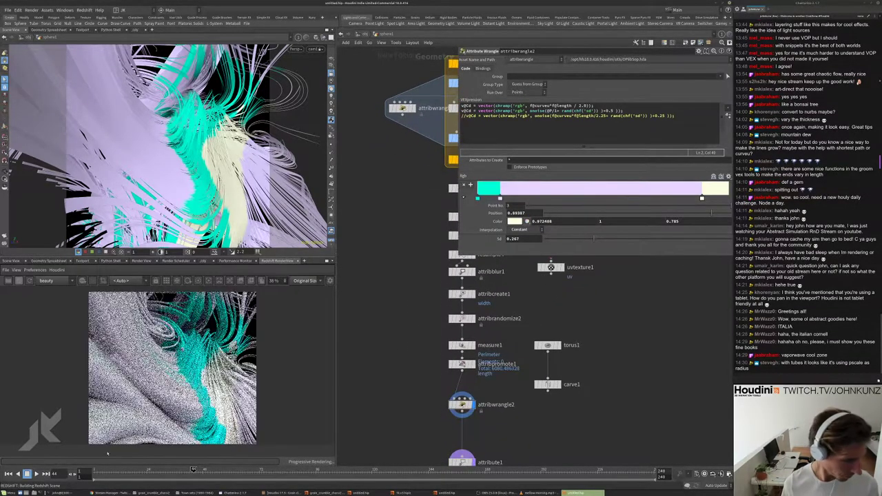
pyautogui.scroll(10, 172, 365)
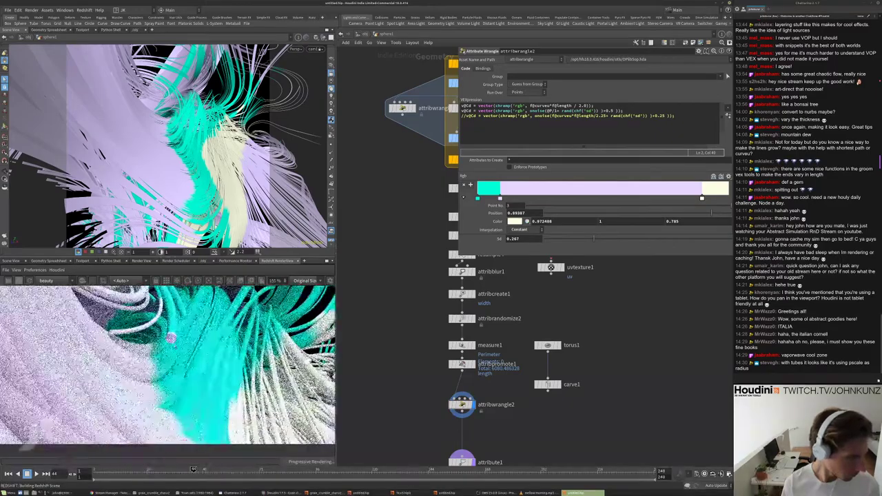
pyautogui.scroll(-10, 169, 375)
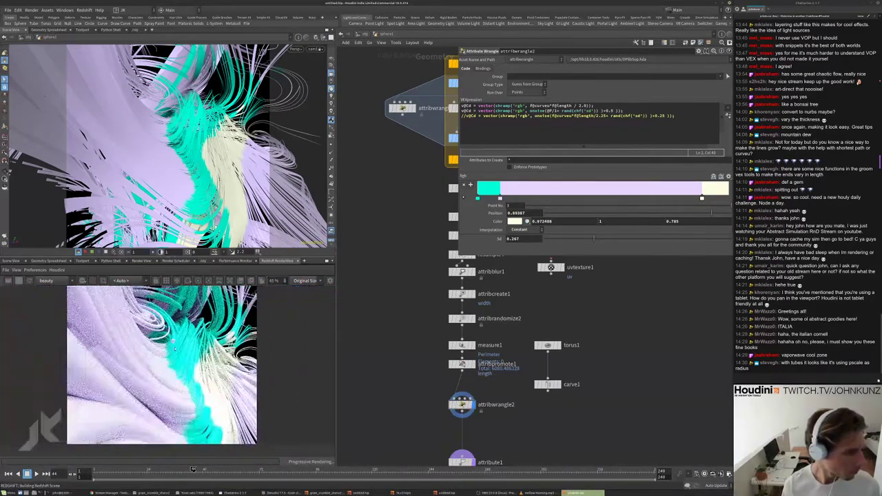
pyautogui.scroll(-1, 165, 372)
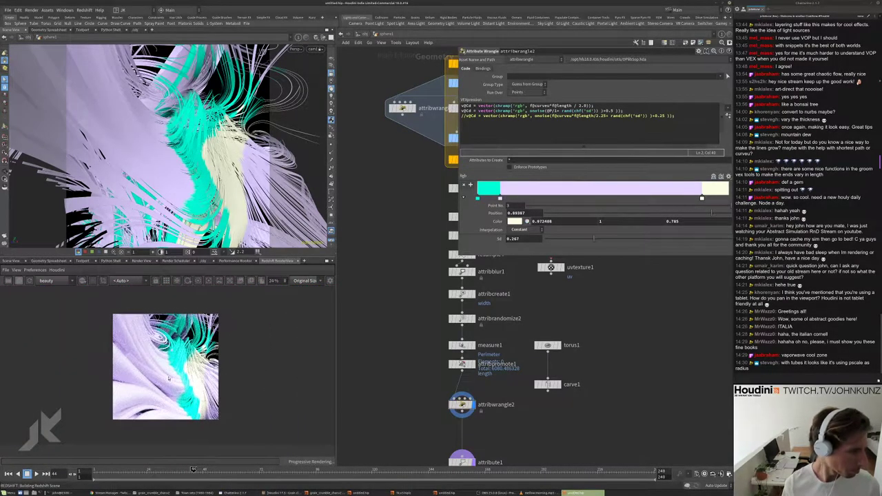
pyautogui.scroll(-1, 133, 356)
pyautogui.scroll(1, 193, 365)
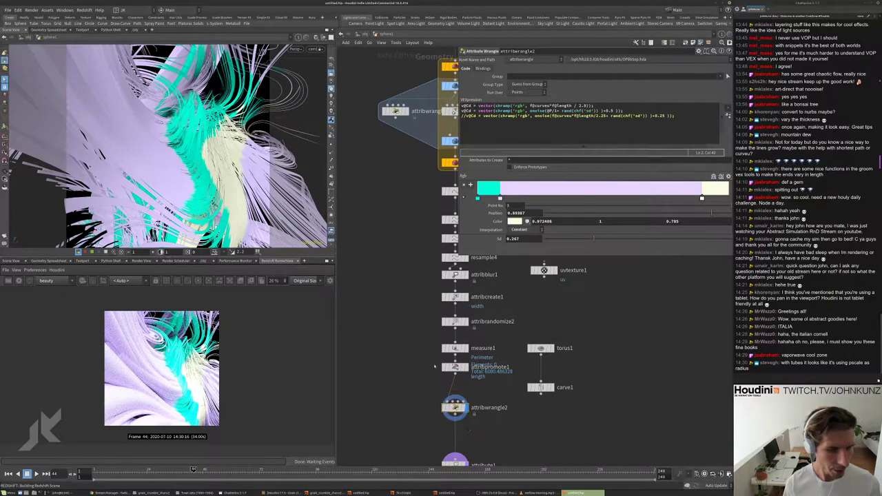
pyautogui.scroll(2, 449, 329)
pyautogui.click(458, 318)
pyautogui.click(457, 283)
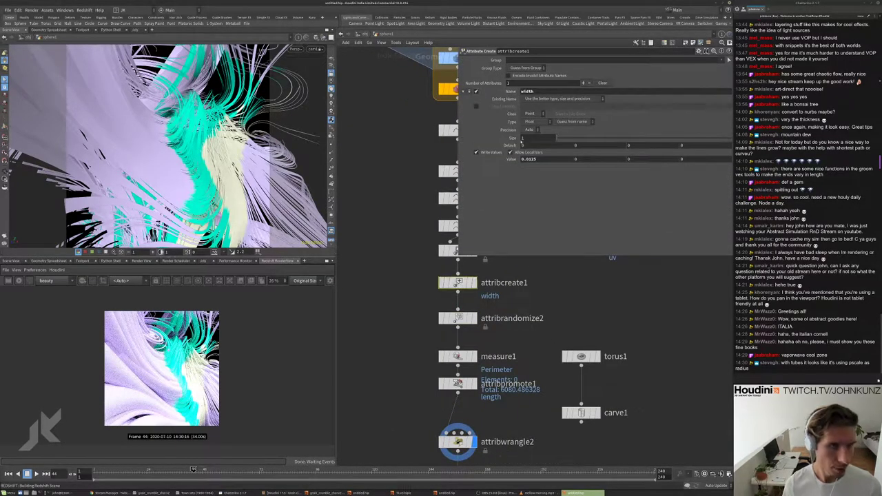
# - Thin the strands by setting attribcreate1's width value to 0.005, then return to /obj
pyautogui.doubleClick(528, 159)
pyautogui.write('0.005')
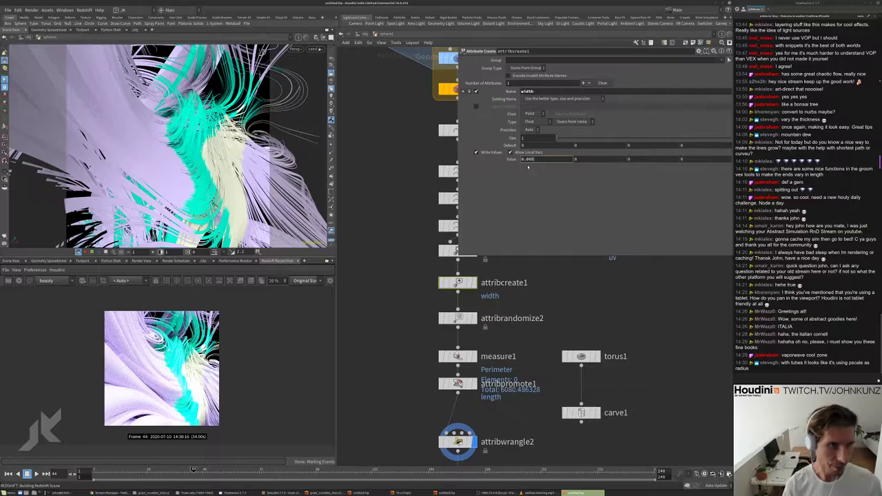
pyautogui.press('Return')
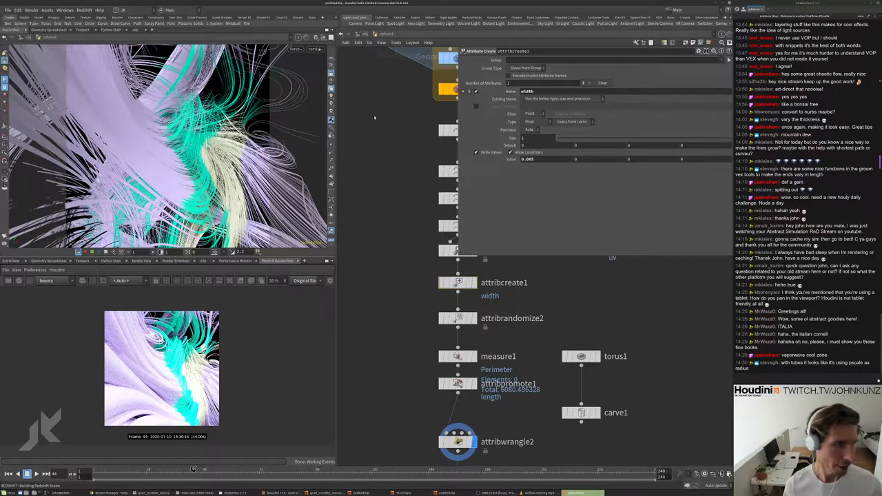
pyautogui.moveTo(154, 156)
pyautogui.mouseDown()
pyautogui.moveTo(108, 198)
pyautogui.moveTo(152, 179)
pyautogui.moveTo(129, 219)
pyautogui.moveTo(99, 171)
pyautogui.moveTo(148, 167)
pyautogui.mouseUp()
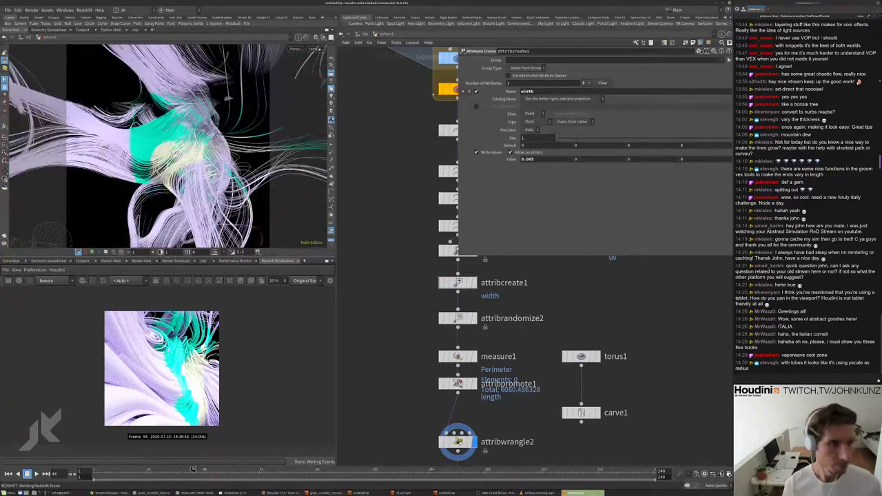
pyautogui.click(364, 34)
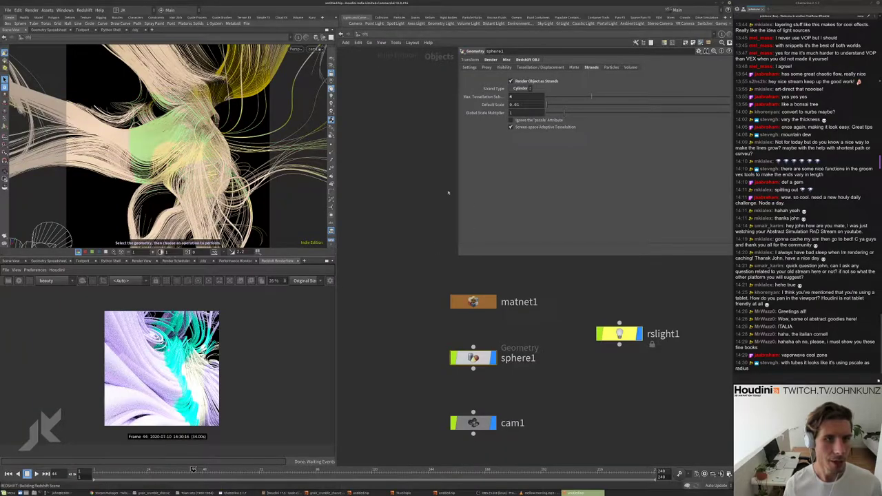
# - Switch sphere1's strand type from Cylinder to Strip and orbit to check the flat strips
pyautogui.click(521, 88)
pyautogui.click(521, 120)
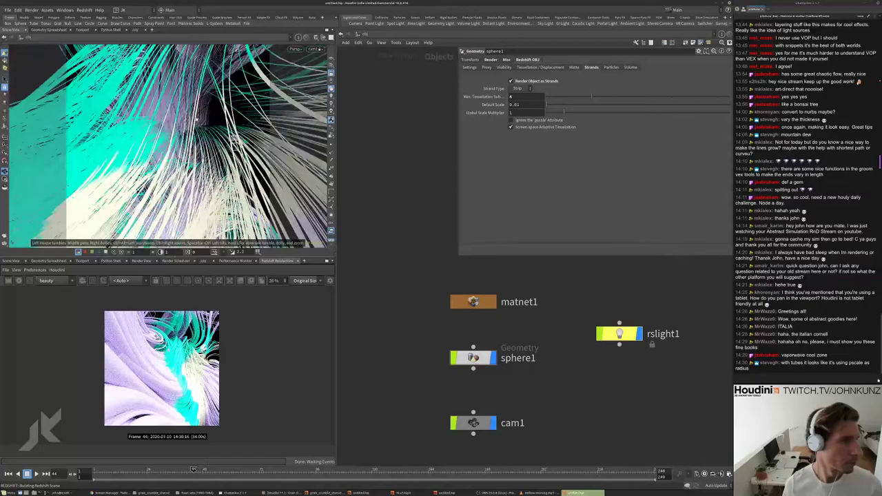
pyautogui.moveTo(197, 125); pyautogui.dragTo(208, 121)
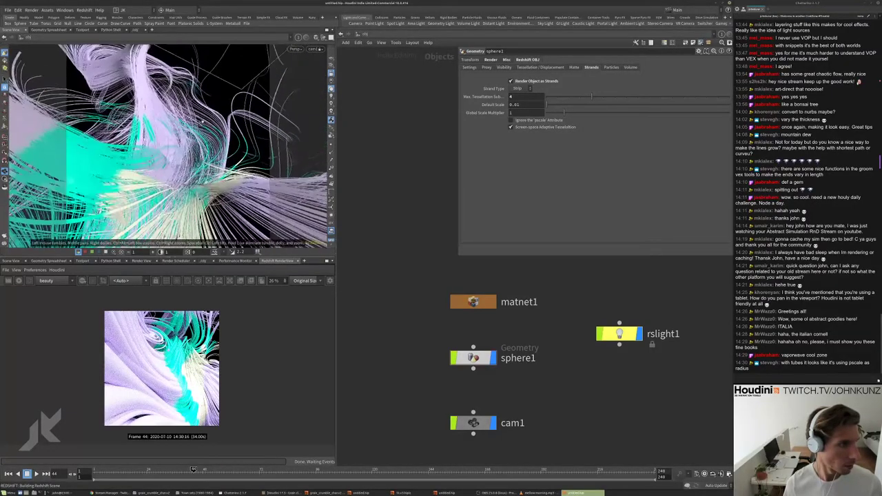
pyautogui.moveTo(204, 124); pyautogui.dragTo(206, 119)
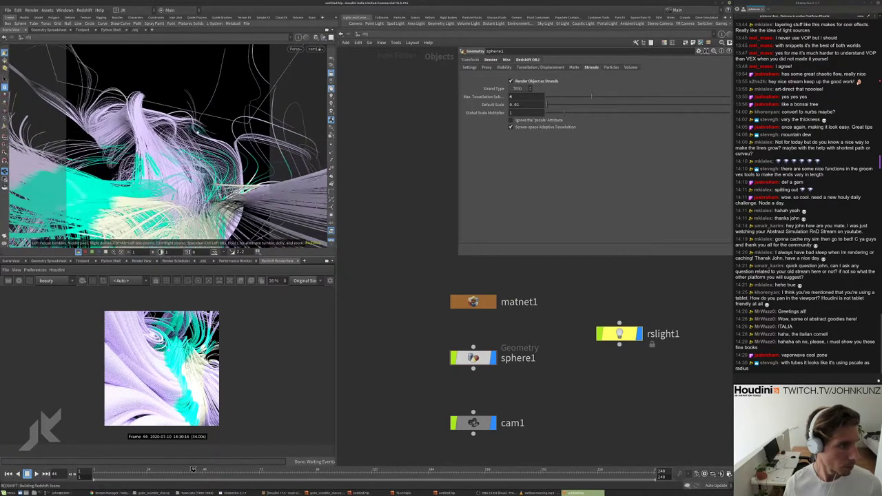
pyautogui.moveTo(206, 121); pyautogui.dragTo(188, 160)
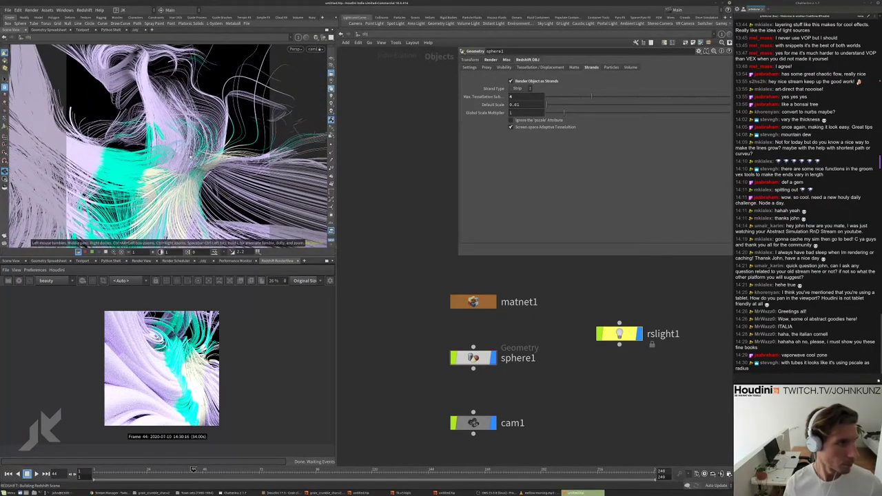
pyautogui.press('s')
pyautogui.click(187, 160)
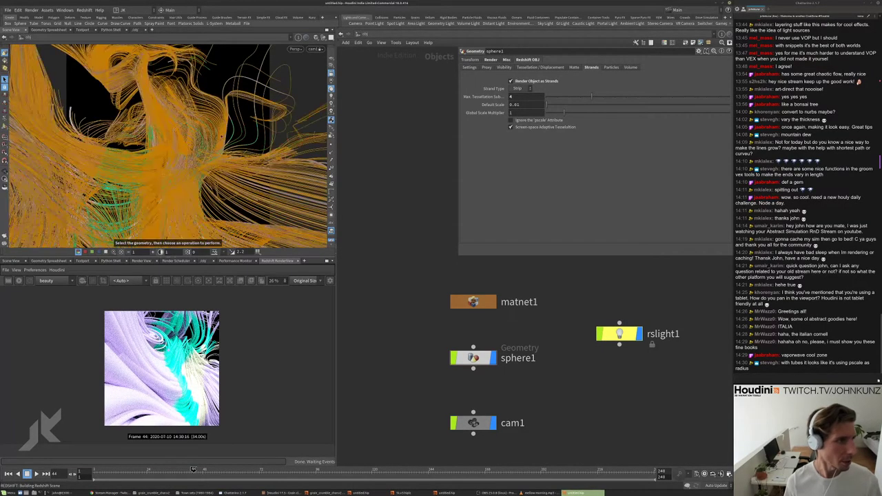
pyautogui.press('Escape')
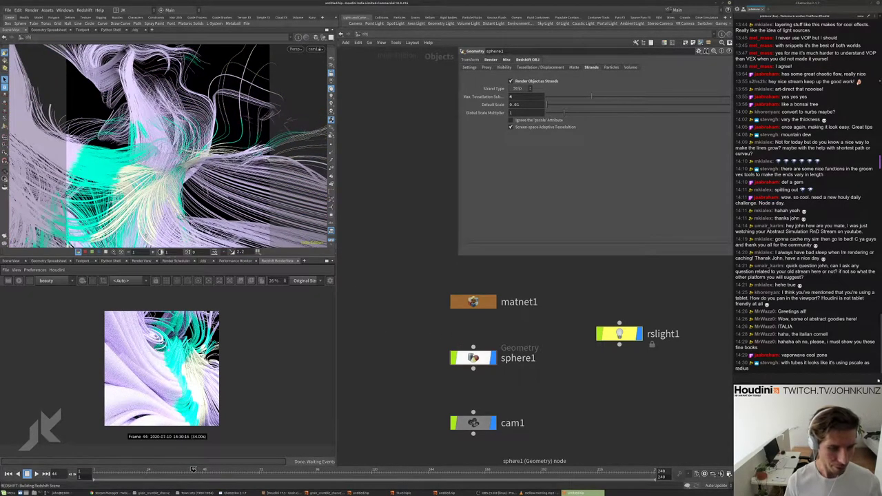
# - Inside sphere1, raise attribwrangle2's sd seed value to reshuffle the strand colours
pyautogui.doubleClick(472, 358)
pyautogui.click(496, 417)
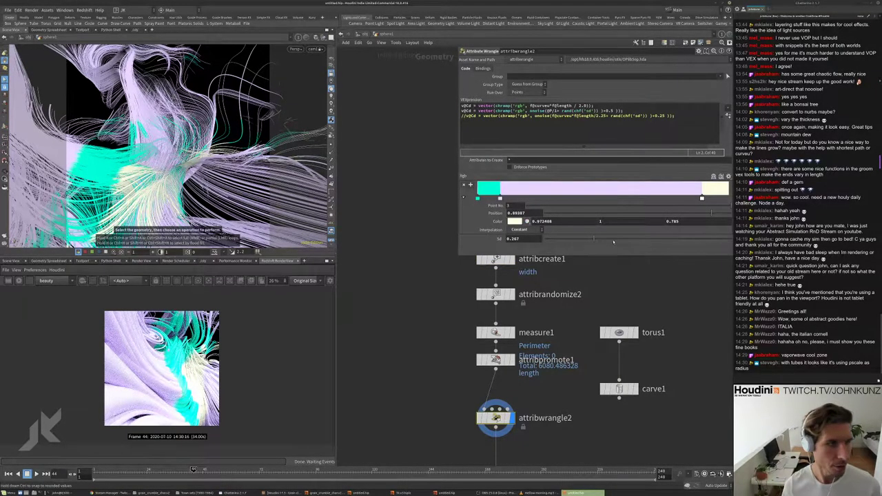
pyautogui.moveTo(594, 239)
pyautogui.mouseDown()
pyautogui.moveTo(679, 243)
pyautogui.moveTo(603, 249)
pyautogui.mouseUp()
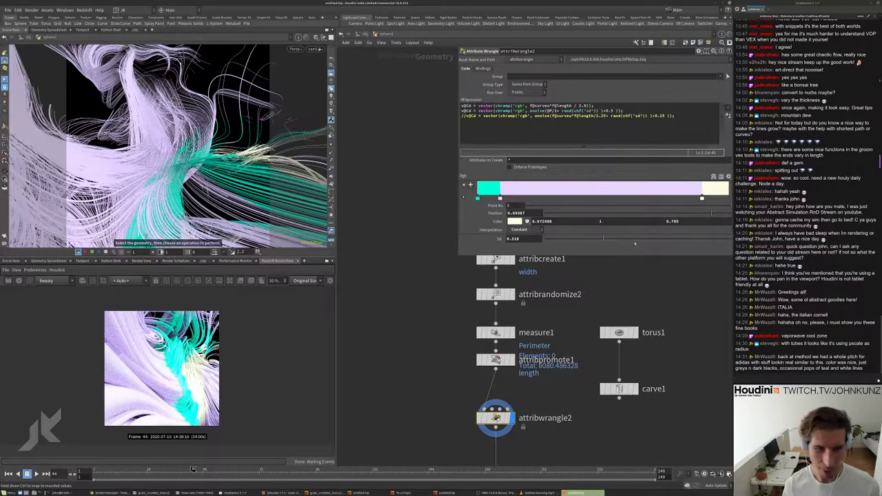
pyautogui.moveTo(625, 248); pyautogui.dragTo(643, 239)
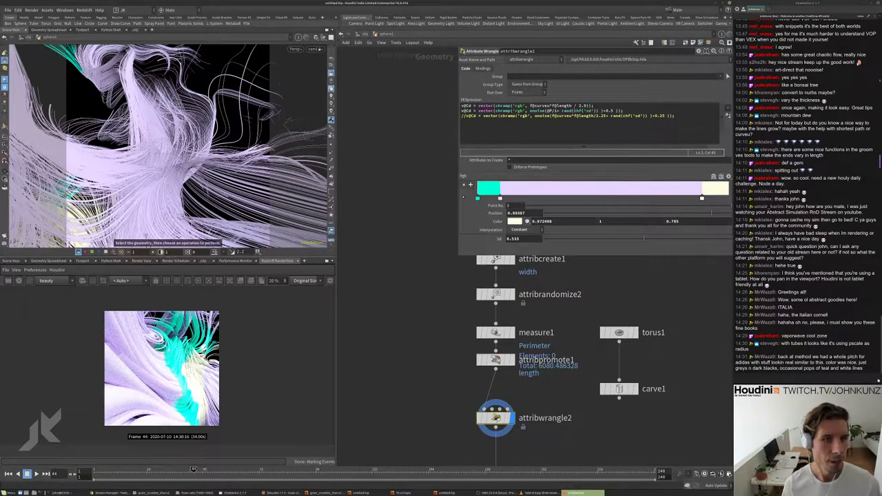
pyautogui.moveTo(586, 105); pyautogui.dragTo(530, 107)
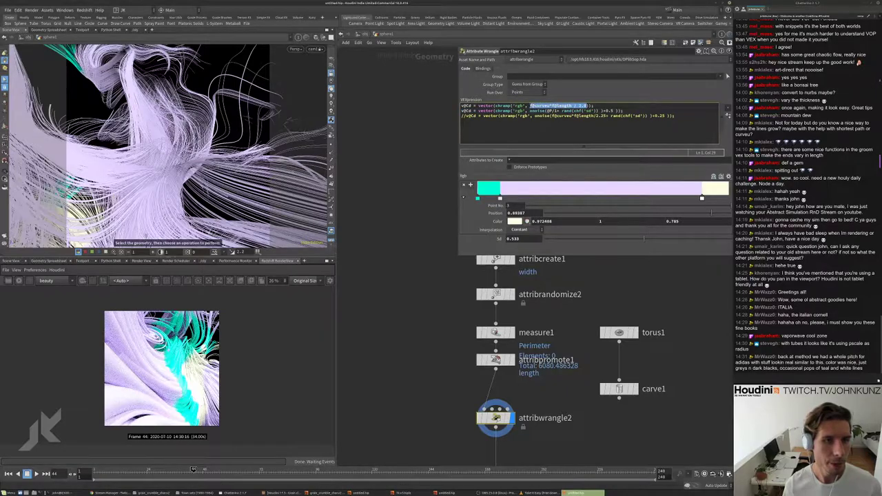
pyautogui.click(570, 105)
pyautogui.moveTo(624, 111); pyautogui.dragTo(461, 111)
pyautogui.click(461, 121)
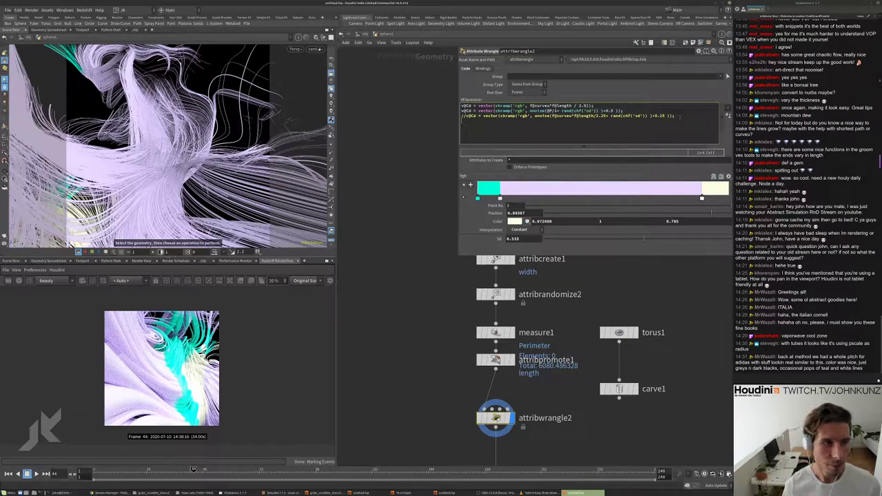
pyautogui.write("v@Cd = vector(chramp('rgb', onoise(@P)+ rand(chf('sd')) )+0.5 ));")
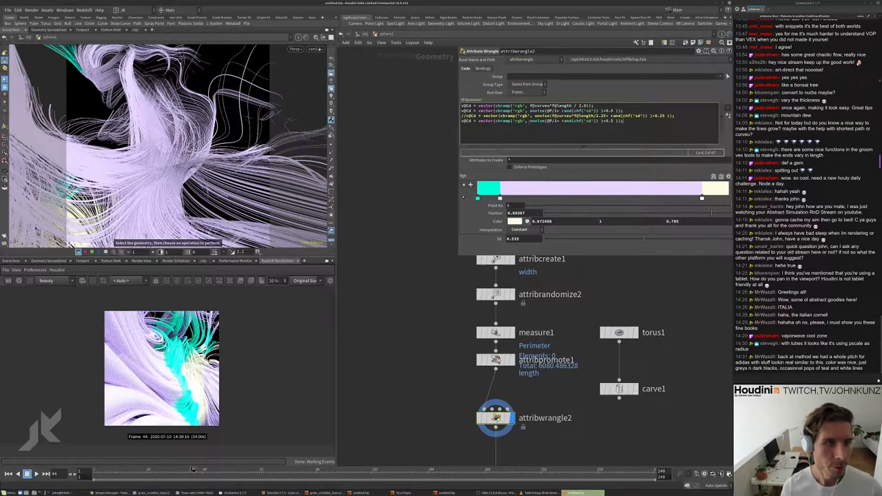
pyautogui.moveTo(529, 120); pyautogui.dragTo(616, 121)
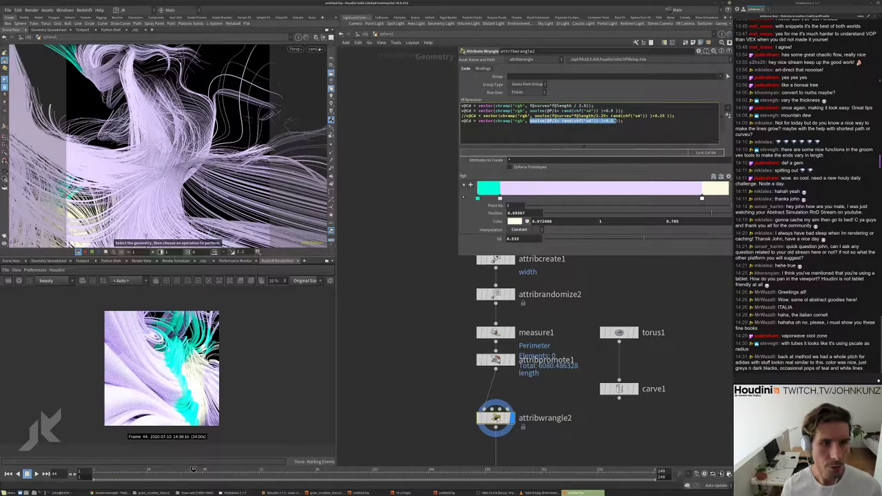
pyautogui.press('BackSpace')
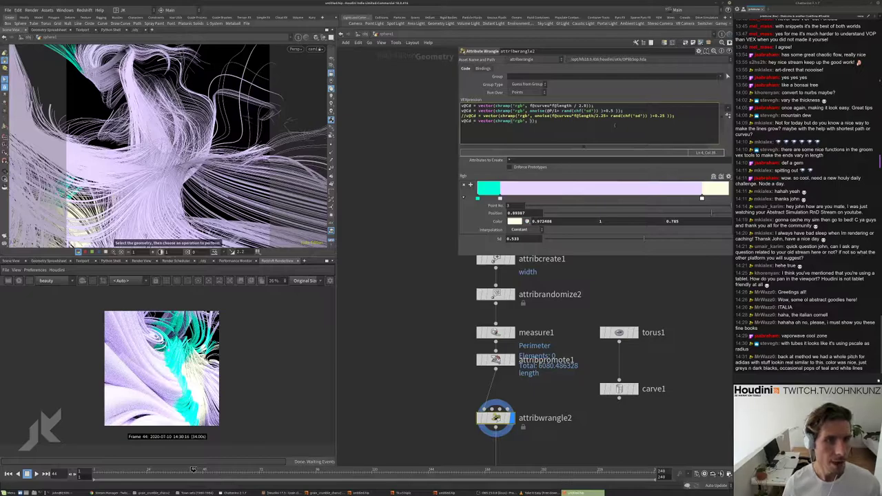
pyautogui.write('ra')
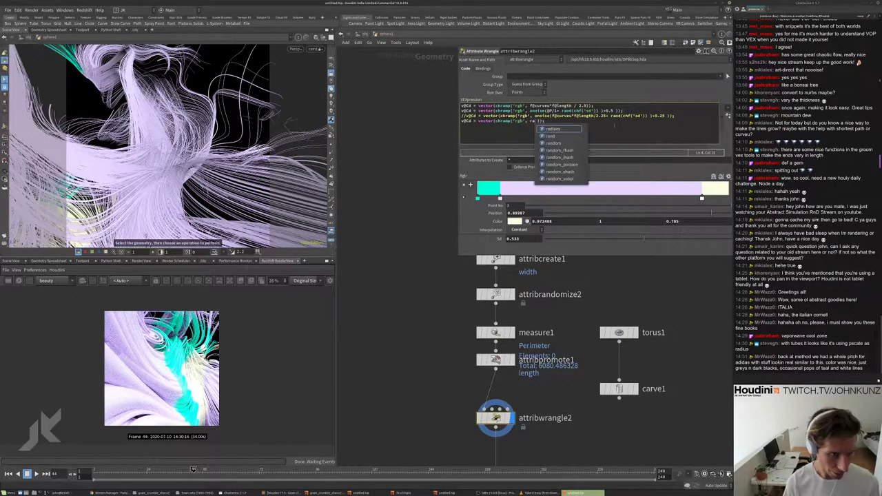
pyautogui.write('nd()')
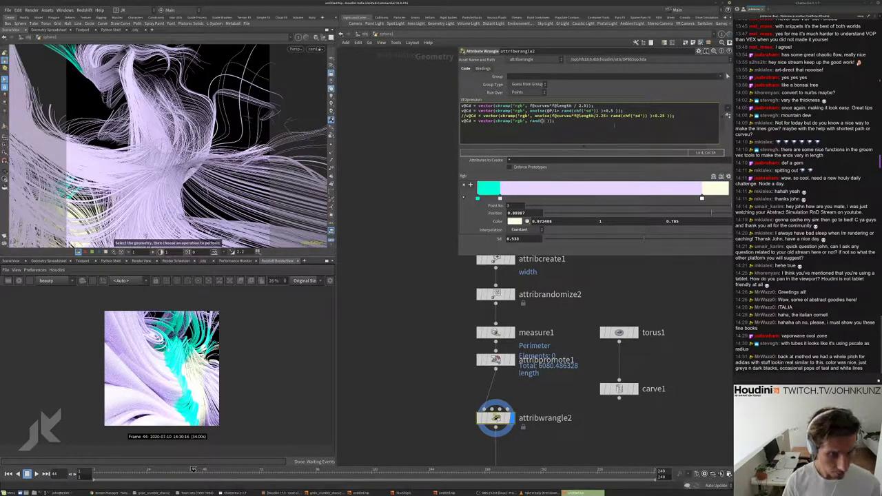
pyautogui.write('@primnum')
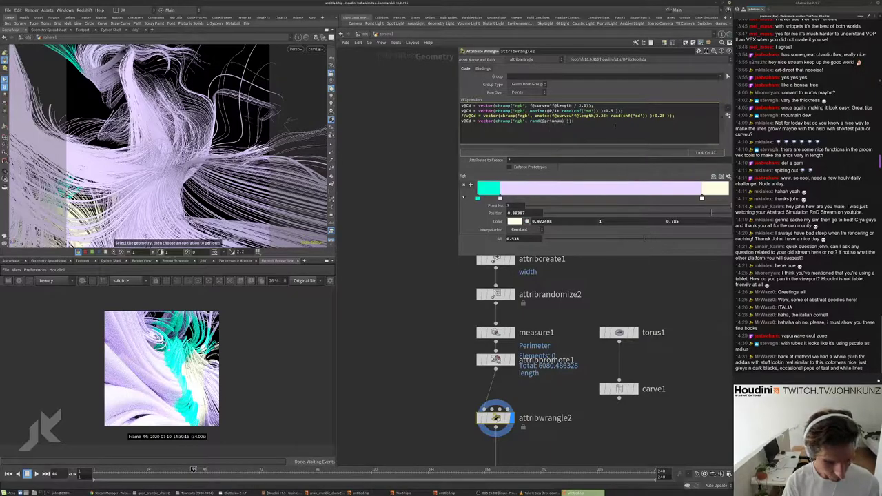
pyautogui.write('+chf')
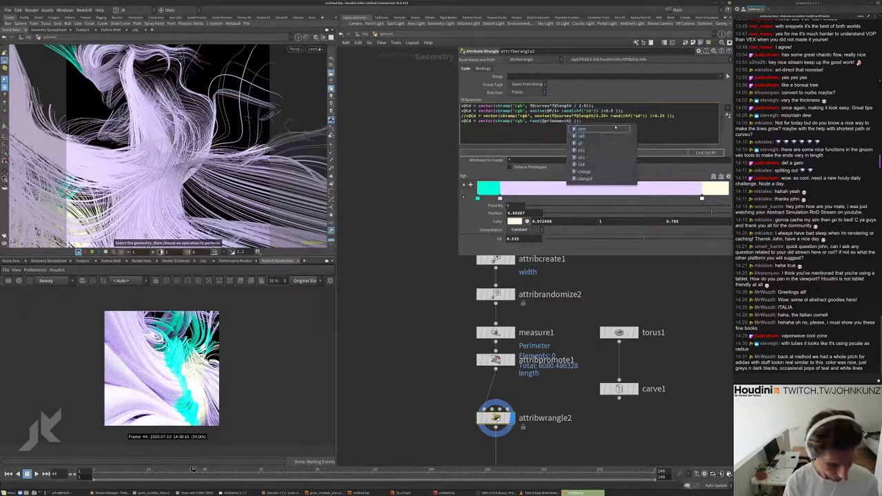
pyautogui.write("'")
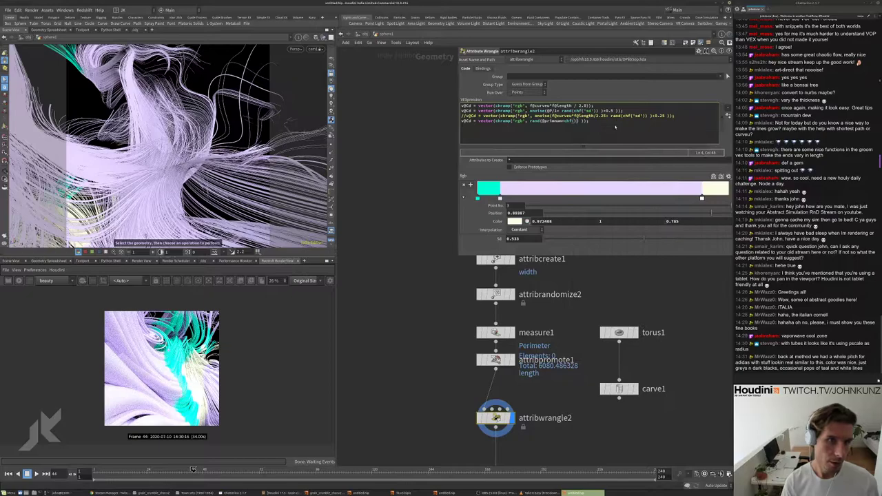
pyautogui.write("sd'")
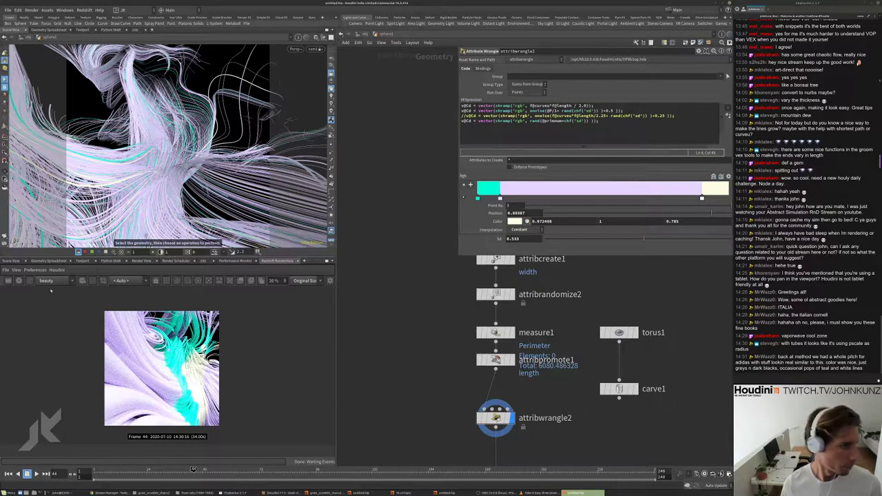
# - Re-render in Redshift to show individually coloured strands, then return to object level
pyautogui.click(19, 281)
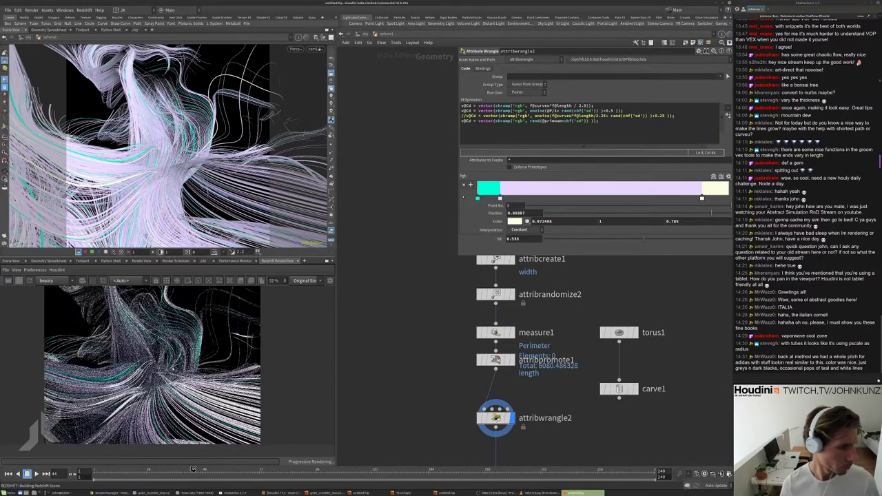
pyautogui.scroll(5, 159, 365)
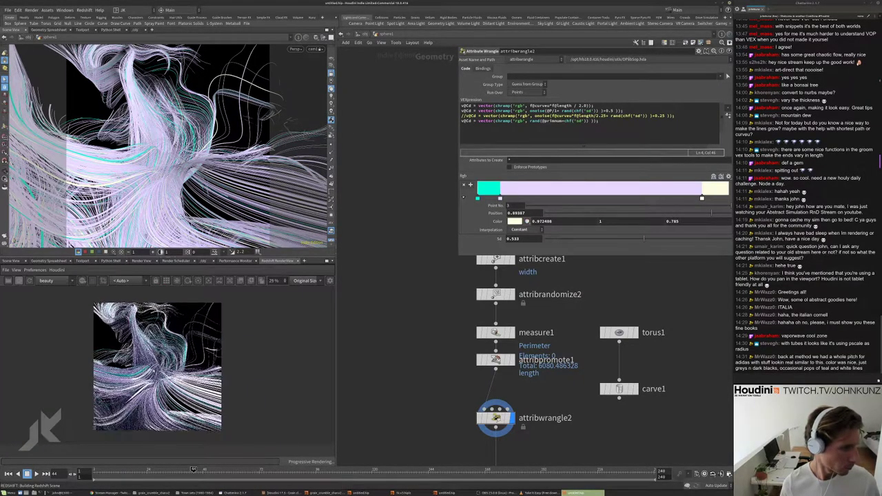
pyautogui.scroll(-3, 159, 366)
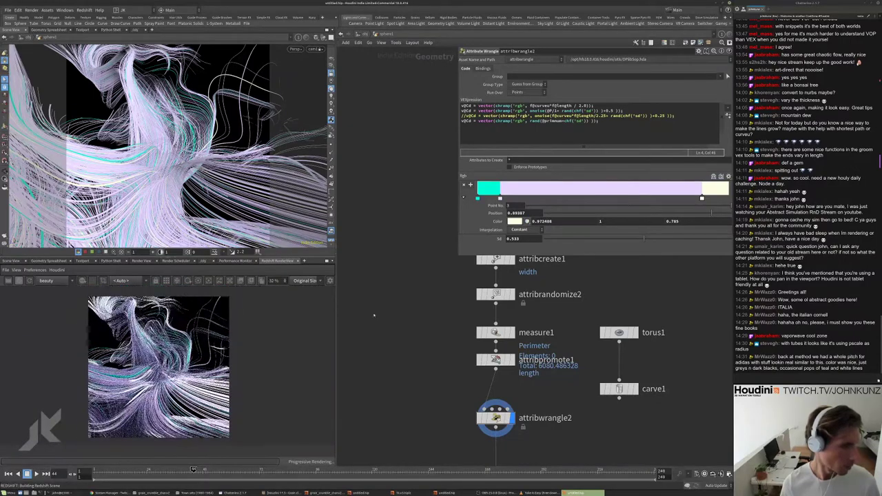
pyautogui.press('u')
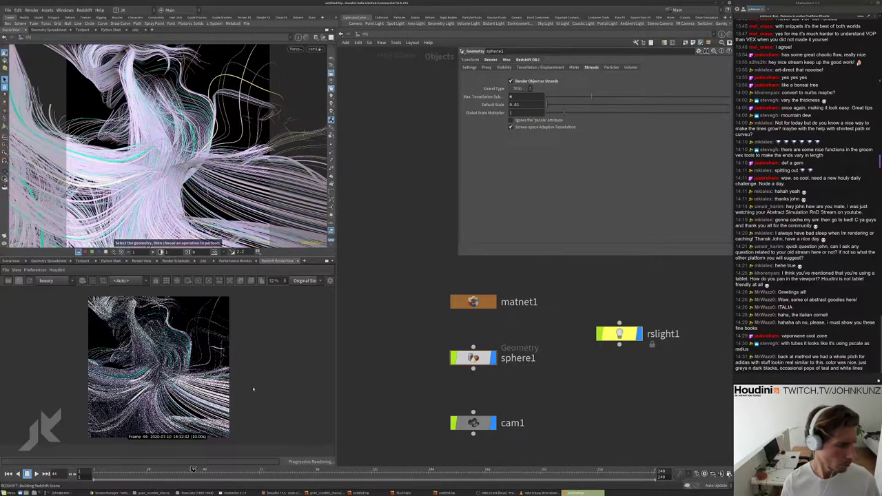
# - Add a Tube object, tube1, at object level and go inside it
pyautogui.press('h')
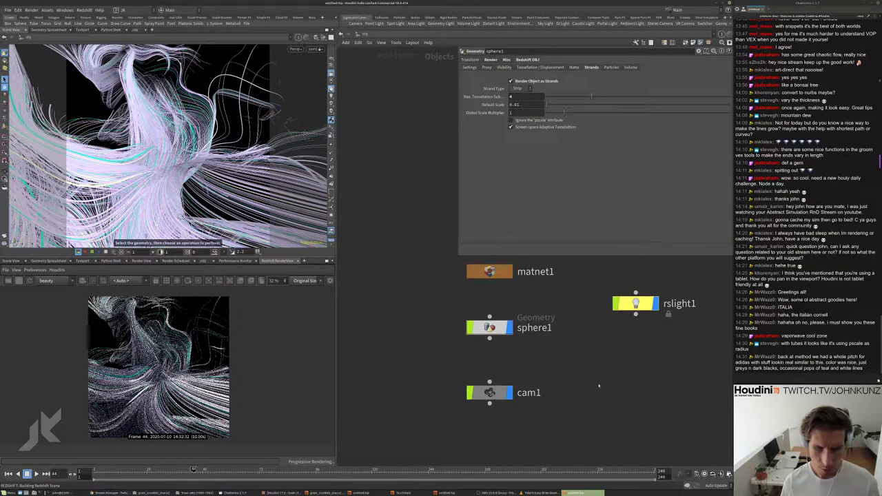
pyautogui.press('Tab')
pyautogui.write('tub')
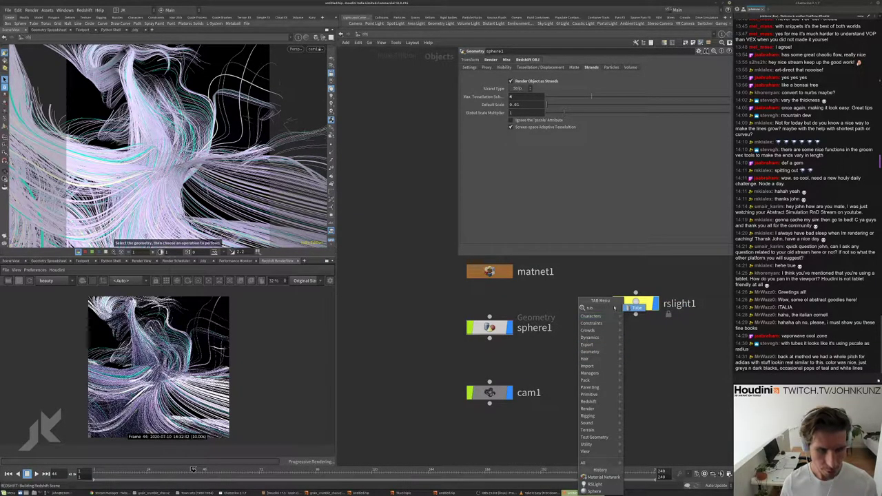
pyautogui.press('Return')
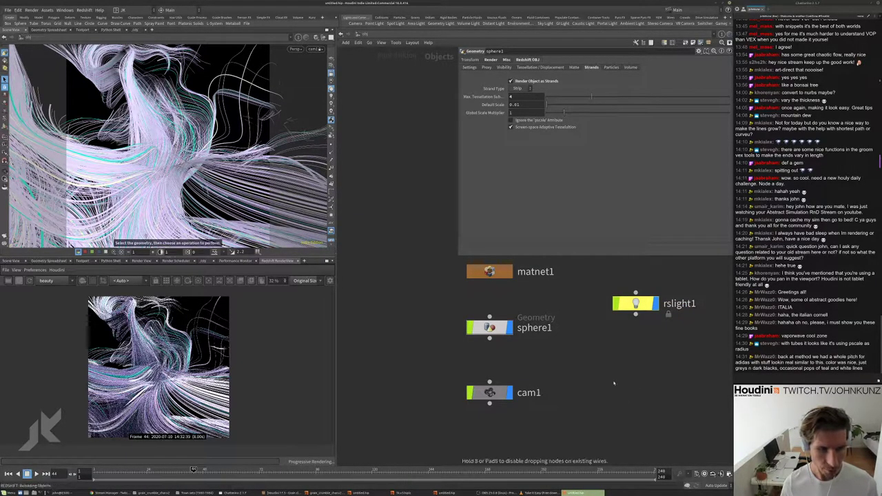
pyautogui.click(614, 384)
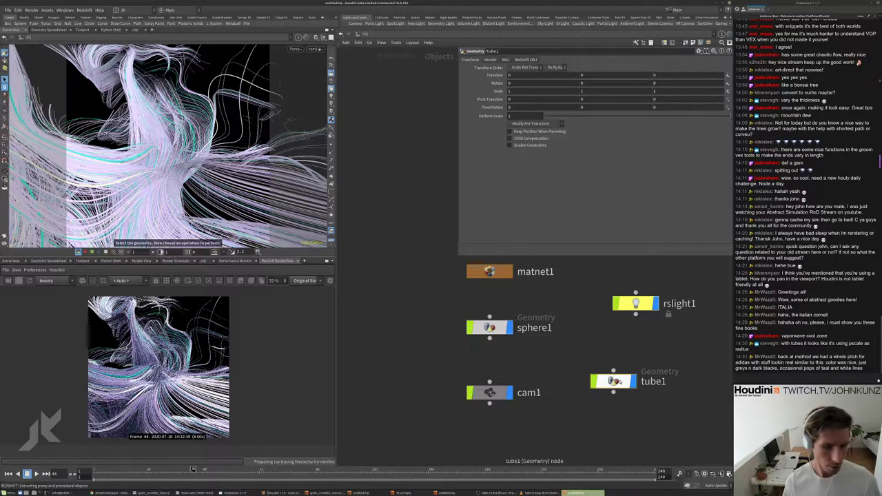
pyautogui.doubleClick(614, 379)
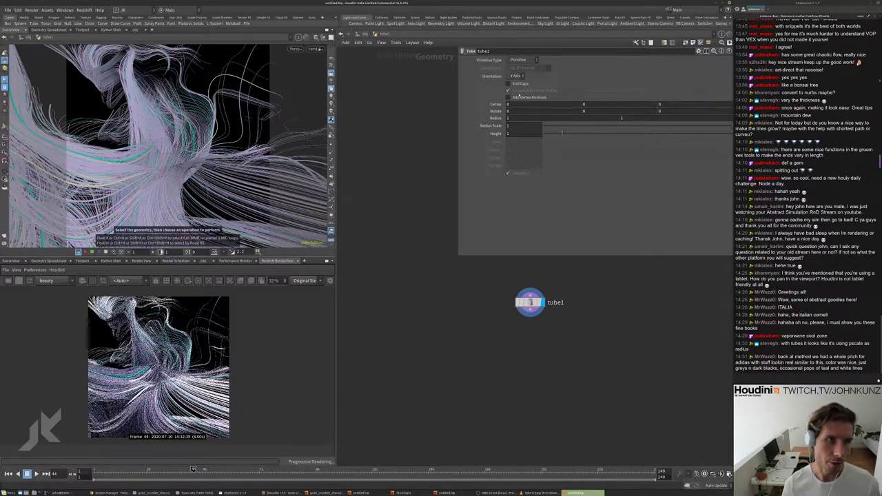
# - Make the tube a polygon primitive with a height of 53
pyautogui.click(519, 60)
pyautogui.click(518, 67)
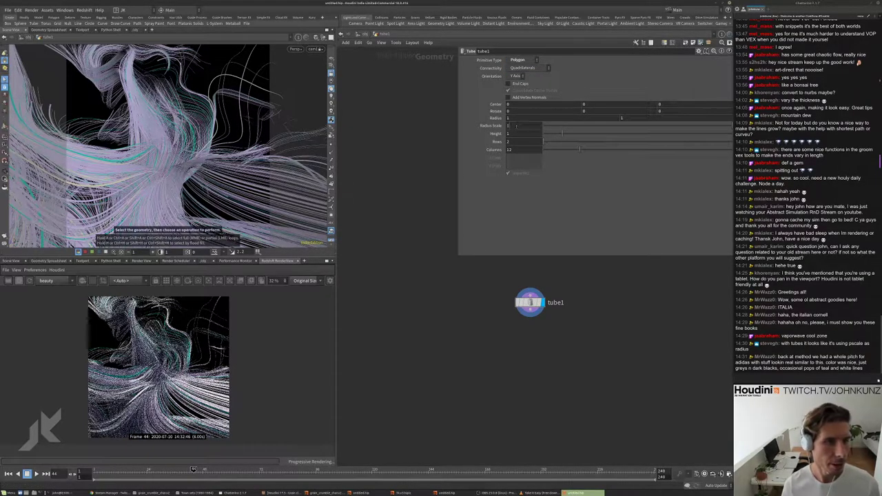
pyautogui.click(516, 126)
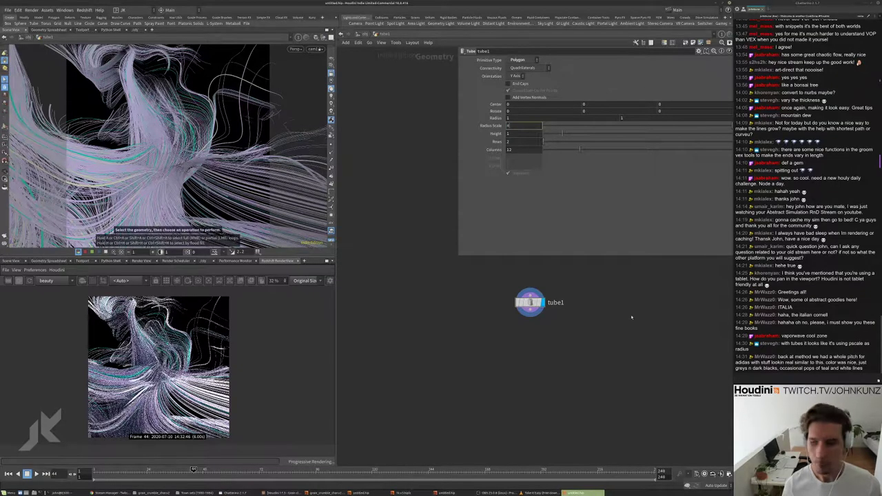
pyautogui.write('4')
pyautogui.press('Return')
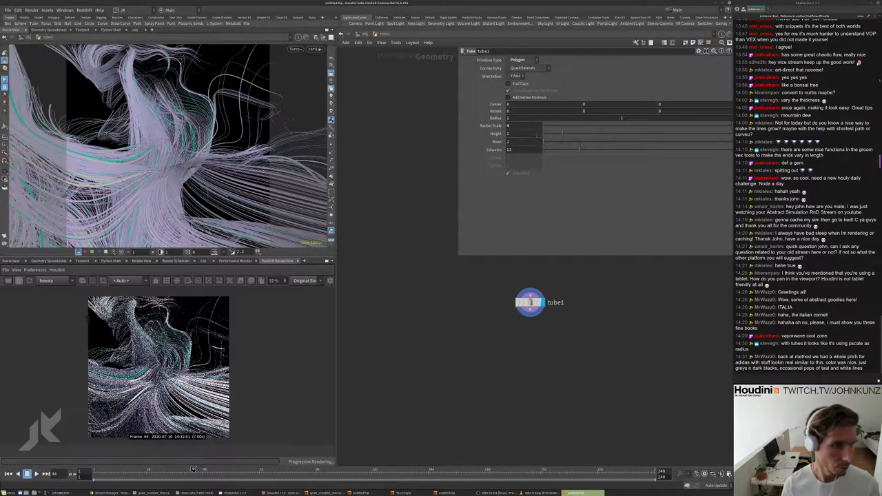
pyautogui.click(524, 134)
pyautogui.write('5')
pyautogui.press('Return')
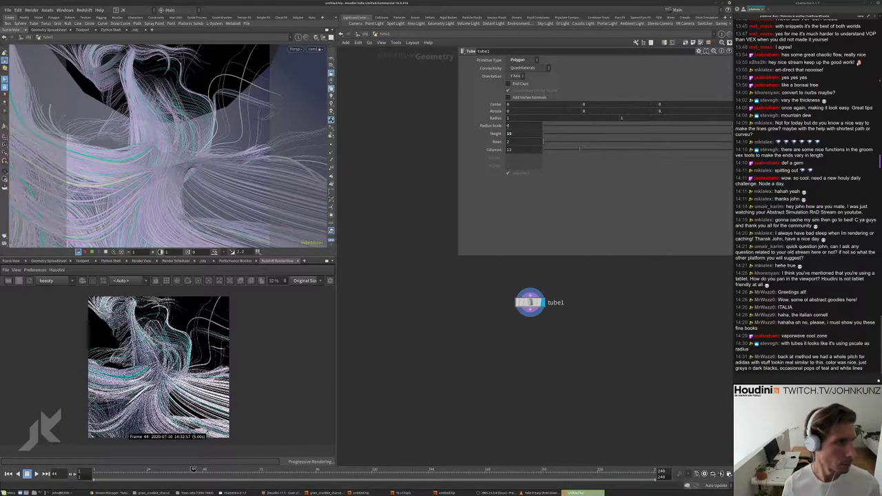
pyautogui.doubleClick(524, 133)
pyautogui.write('53')
pyautogui.press('Return')
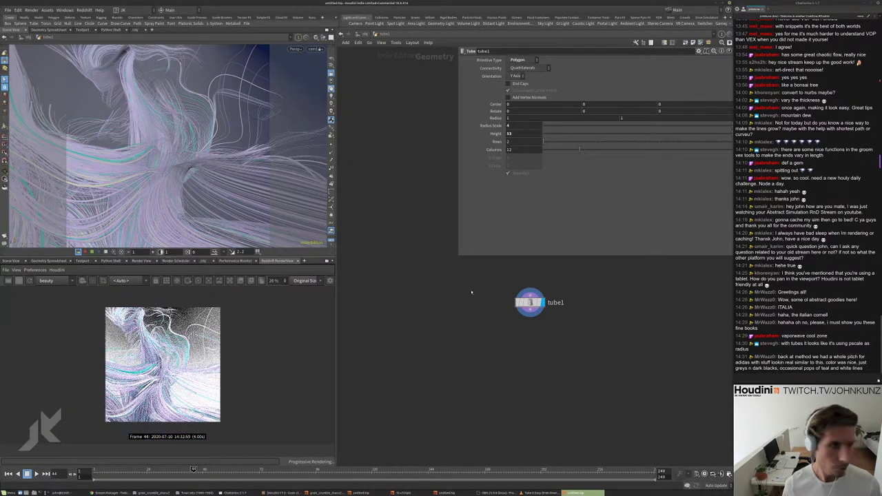
# - Set the tube's radius scale to 2
pyautogui.click(514, 126)
pyautogui.write('1')
pyautogui.press('Return')
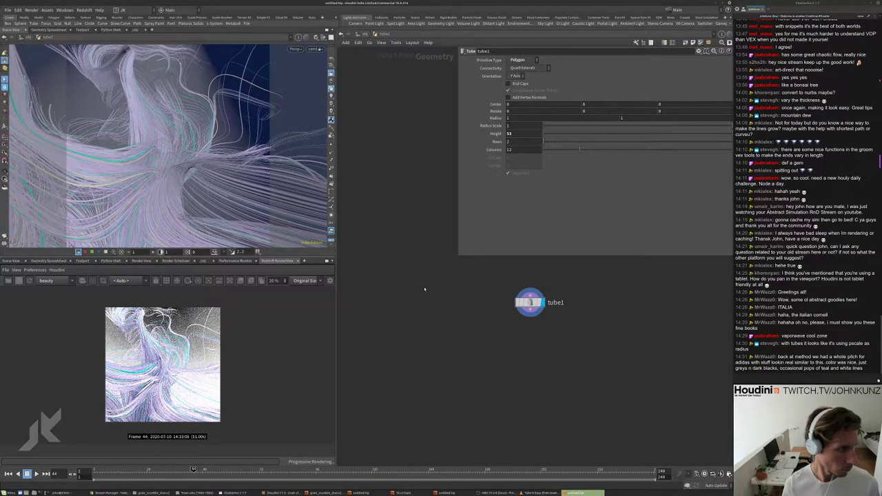
pyautogui.scroll(3, 153, 371)
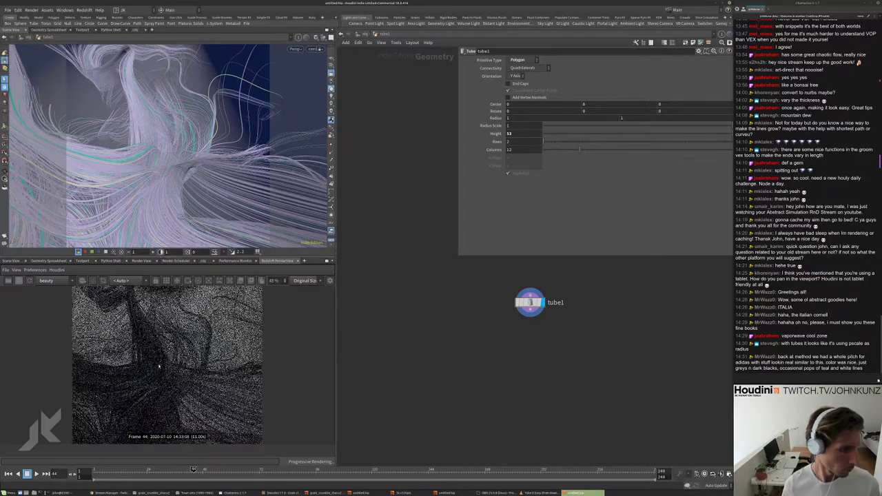
pyautogui.scroll(-3, 154, 371)
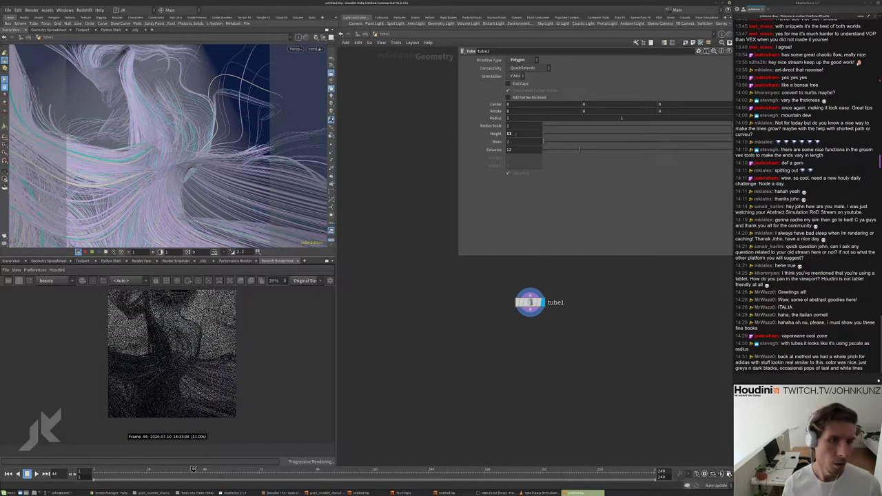
pyautogui.click(519, 126)
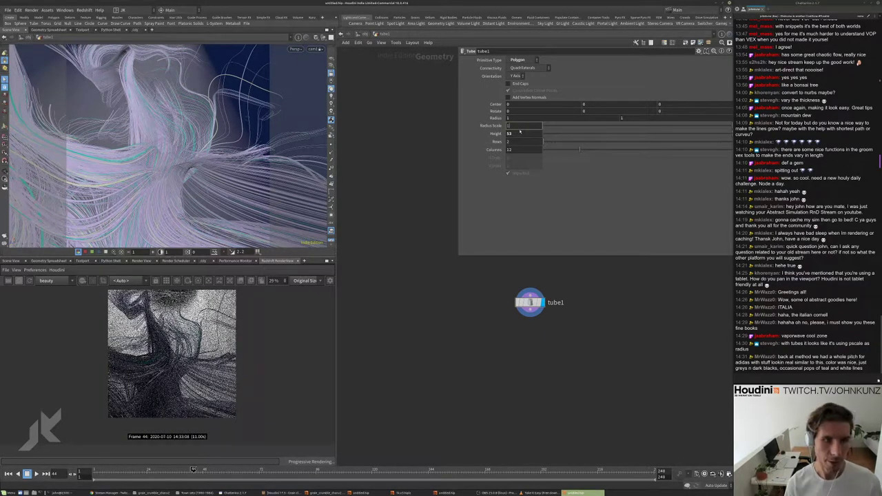
pyautogui.write('2')
pyautogui.press('Return')
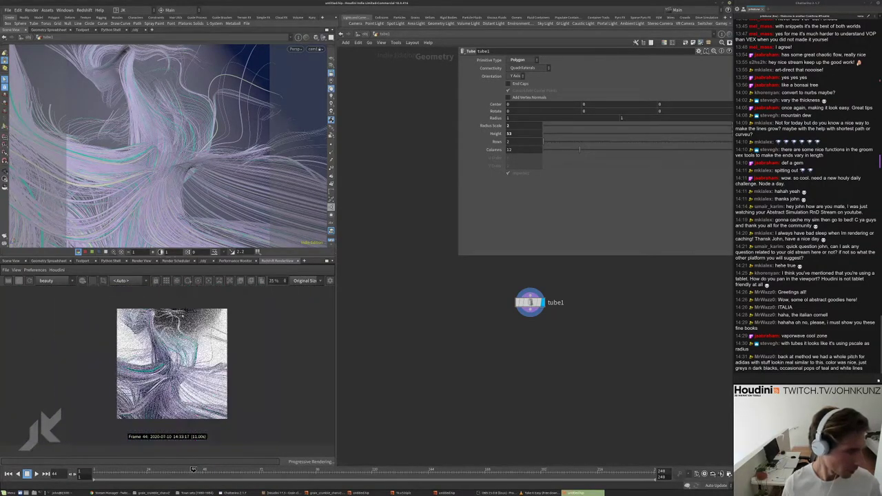
# - Raise the area light rslight1 to Translate Y 6
pyautogui.press('u')
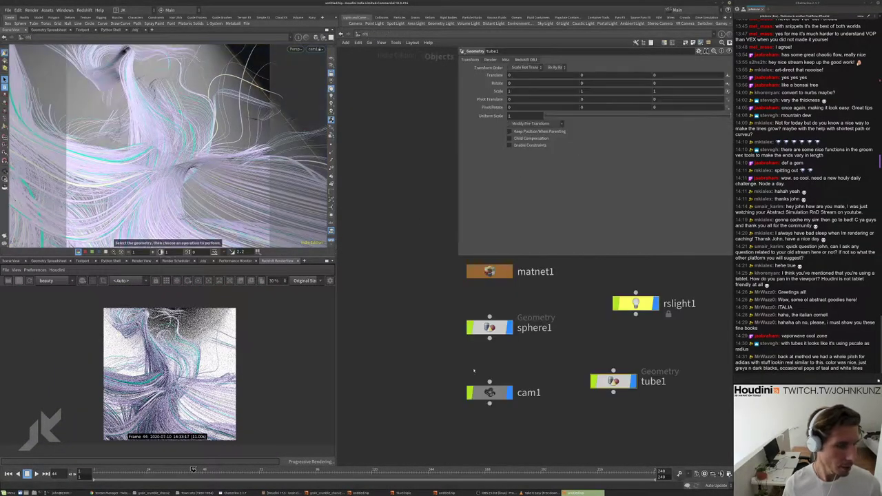
pyautogui.click(635, 304)
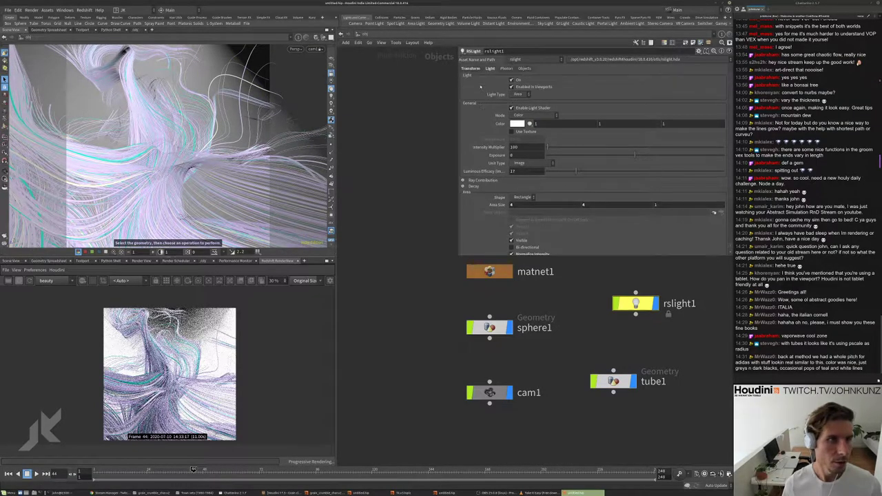
pyautogui.click(471, 68)
pyautogui.doubleClick(588, 91)
pyautogui.write('6')
pyautogui.press('Return')
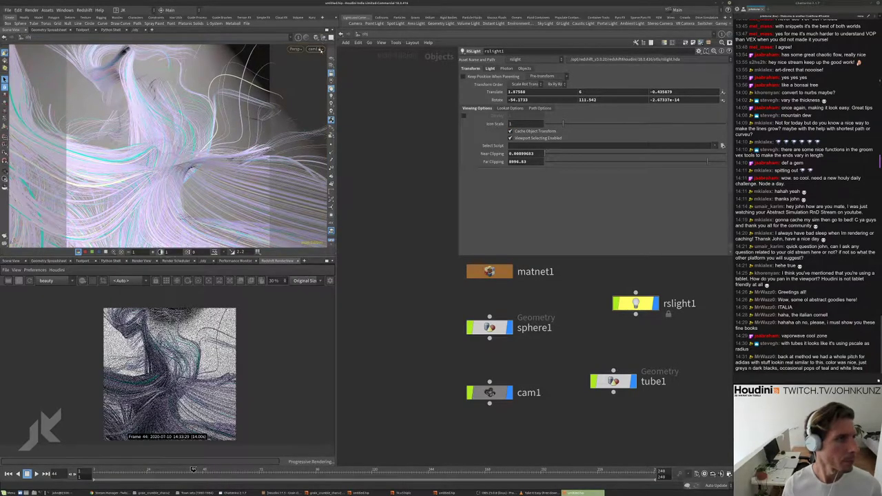
# - Look through rslight1 and move it in closer toward the hair strands
pyautogui.click(316, 49)
pyautogui.moveTo(331, 101)
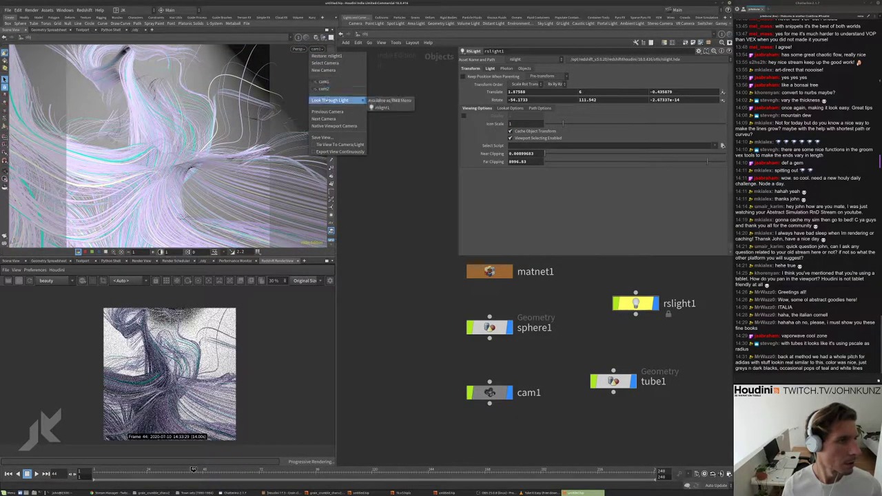
pyautogui.click(390, 108)
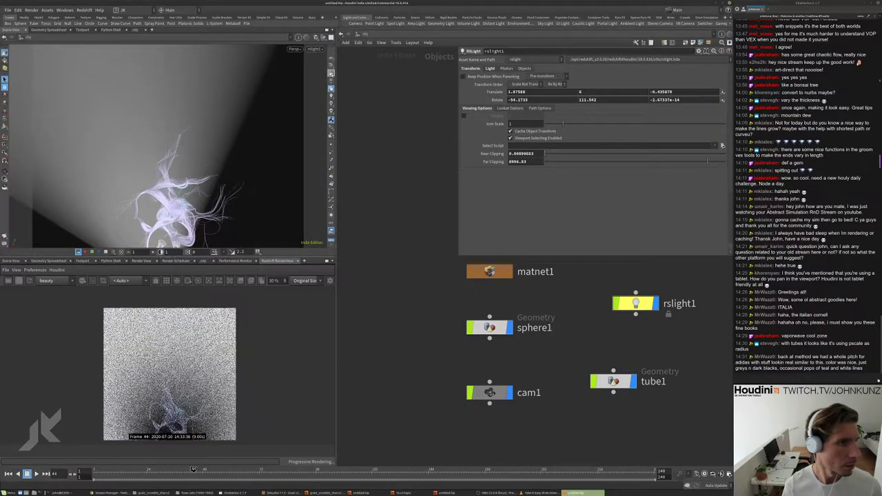
pyautogui.moveTo(174, 220); pyautogui.dragTo(226, 131, button='right')
pyautogui.moveTo(226, 131); pyautogui.dragTo(179, 116)
pyautogui.scroll(3, 178, 117)
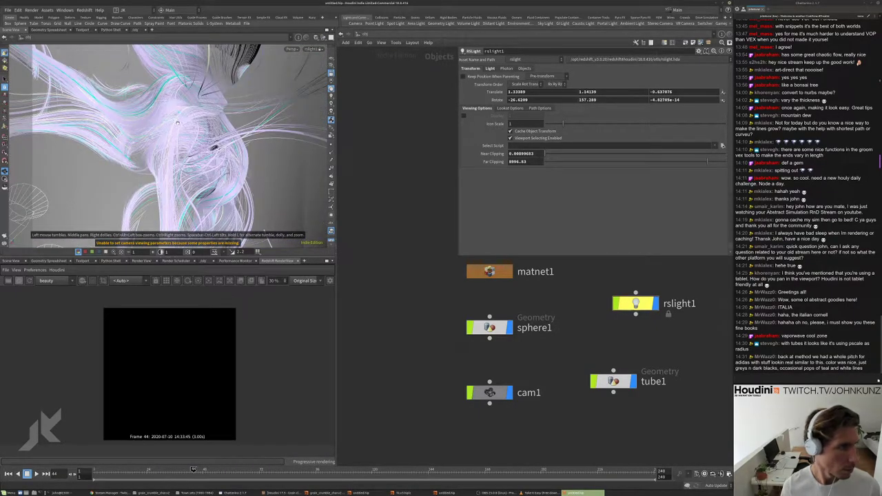
pyautogui.scroll(2, 178, 123)
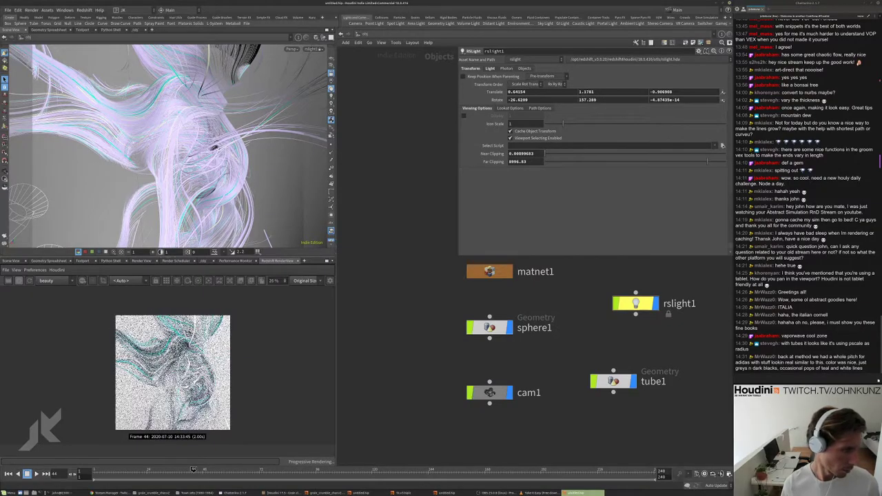
# - Render from /obj/cam1, re-aim the light onto the strands, and restart the Redshift render
pyautogui.click(122, 280)
pyautogui.click(125, 295)
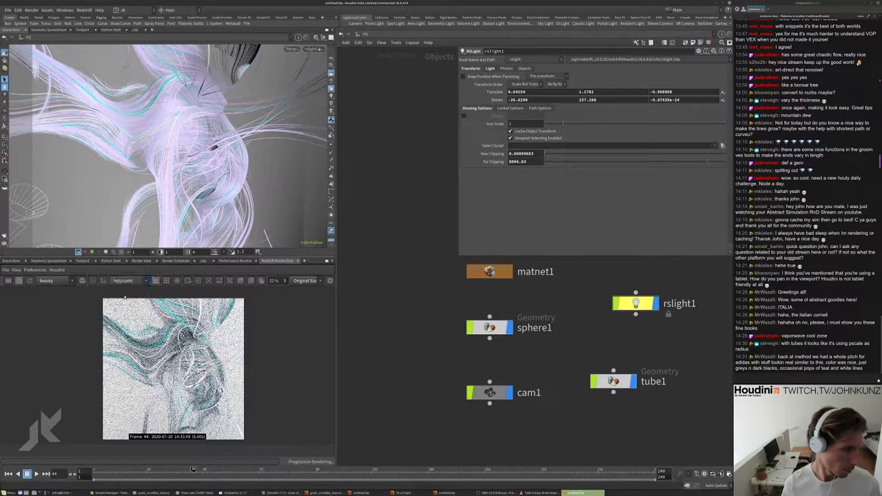
pyautogui.press('Escape')
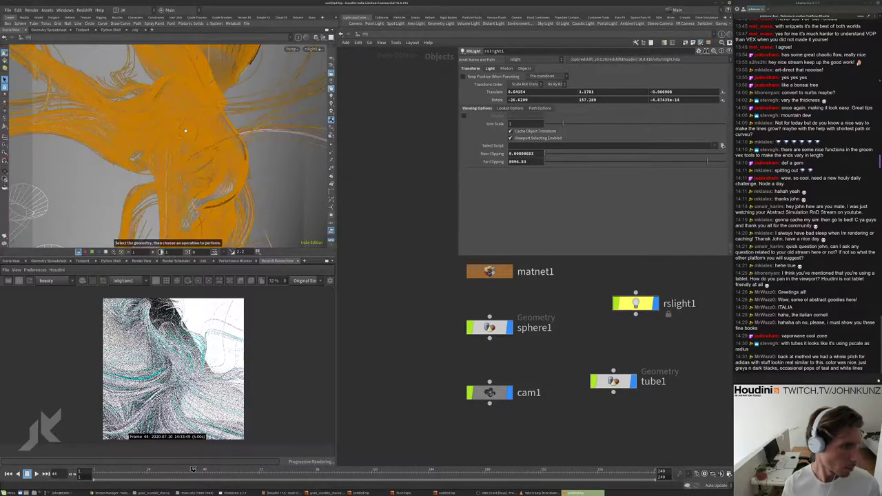
pyautogui.moveTo(159, 138); pyautogui.dragTo(175, 148)
pyautogui.press('s')
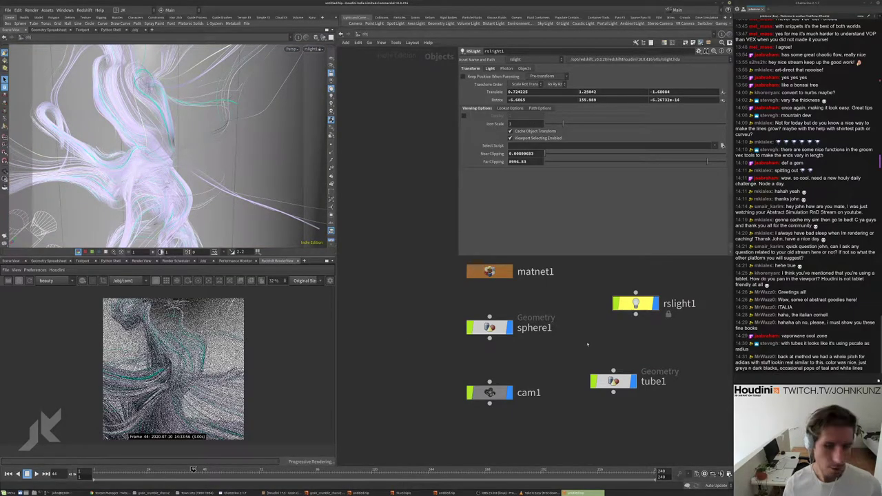
pyautogui.moveTo(588, 344); pyautogui.dragTo(565, 353, button='middle')
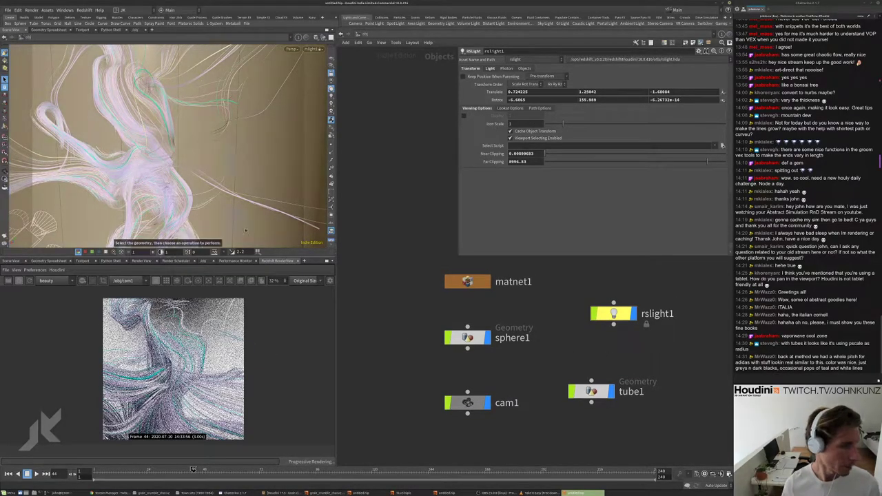
pyautogui.moveTo(245, 230); pyautogui.dragTo(239, 150)
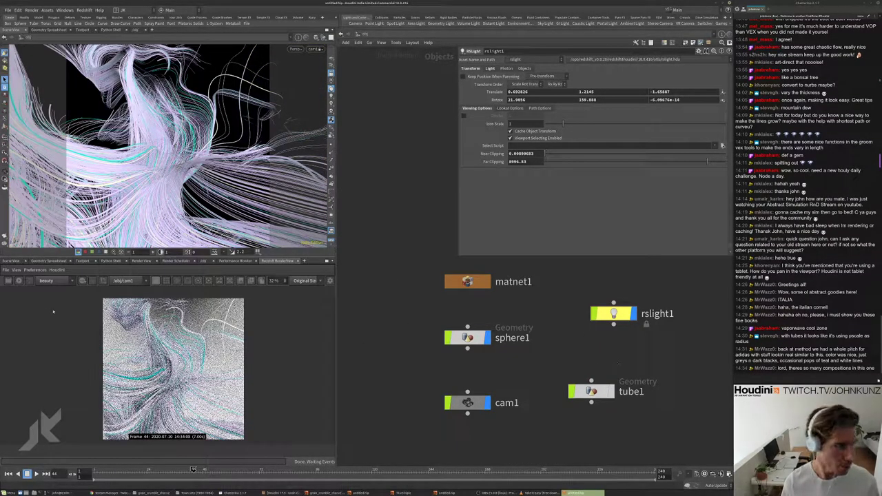
pyautogui.click(20, 280)
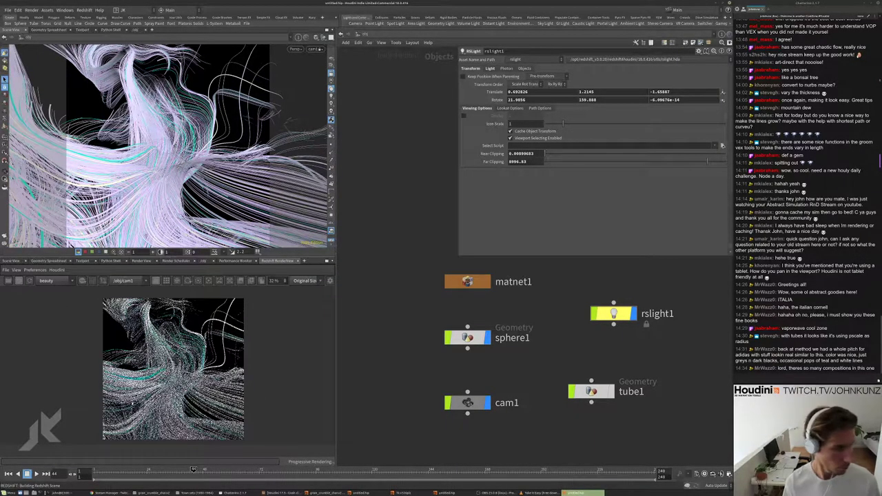
pyautogui.moveTo(575, 348); pyautogui.dragTo(555, 329, button='middle')
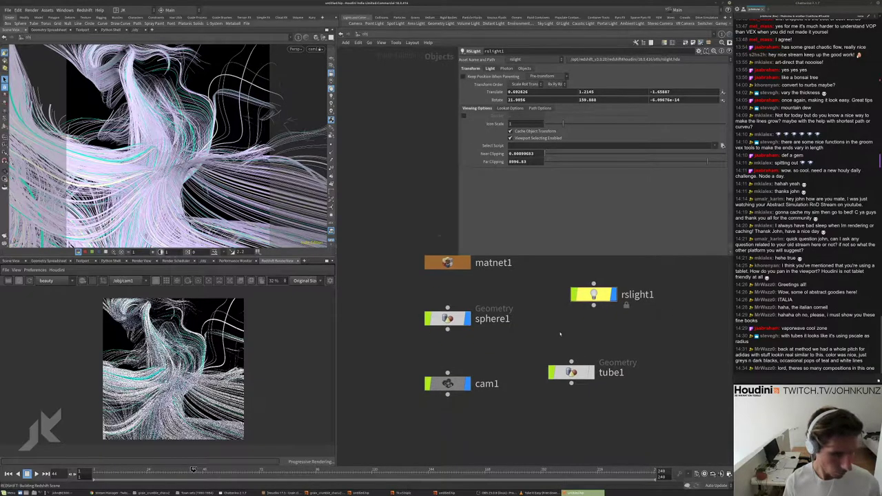
pyautogui.press('Tab')
# - Add an RS Light Dome, rslightdome1, and review its Photon, Objects and Light settings
pyautogui.moveTo(572, 331)
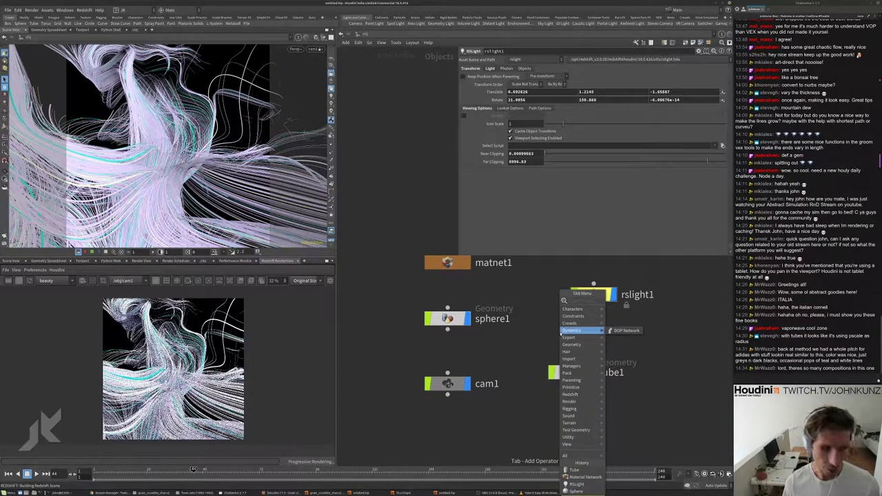
pyautogui.write('r')
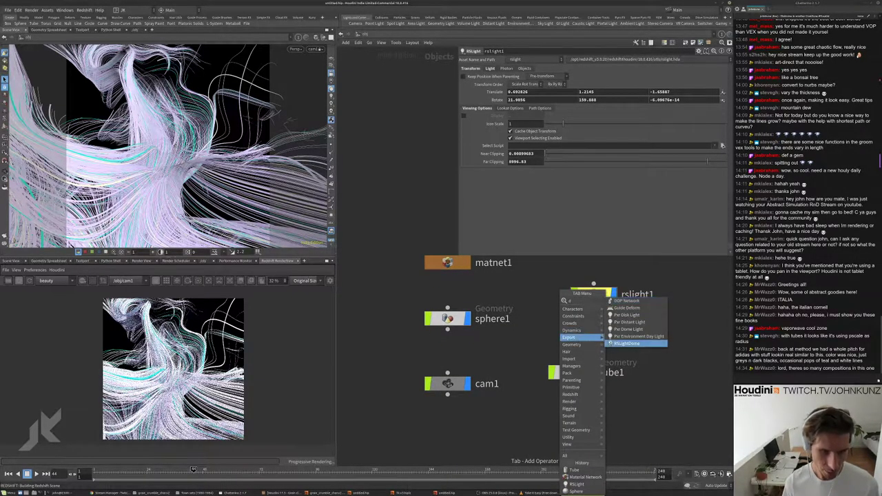
pyautogui.click(624, 344)
pyautogui.click(585, 351)
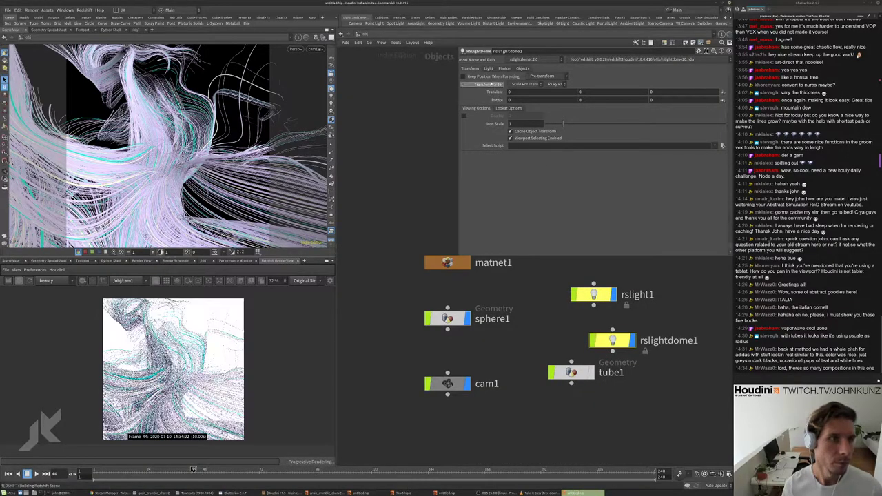
pyautogui.click(505, 69)
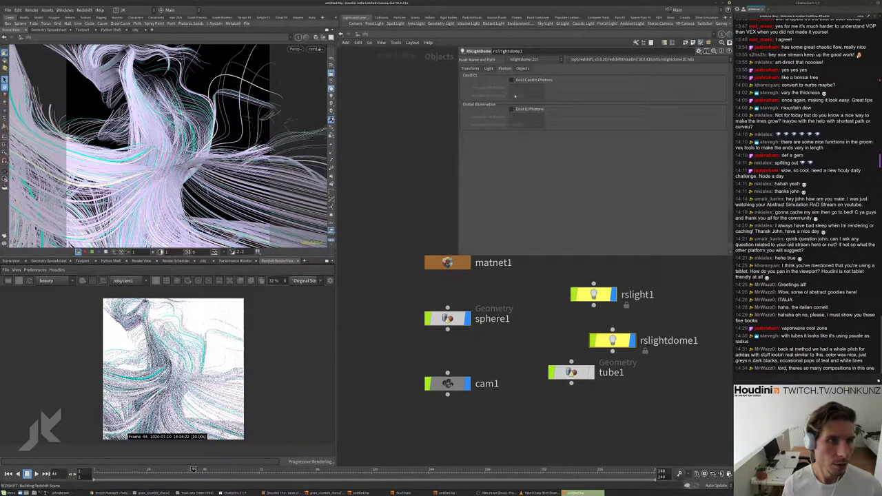
pyautogui.click(523, 69)
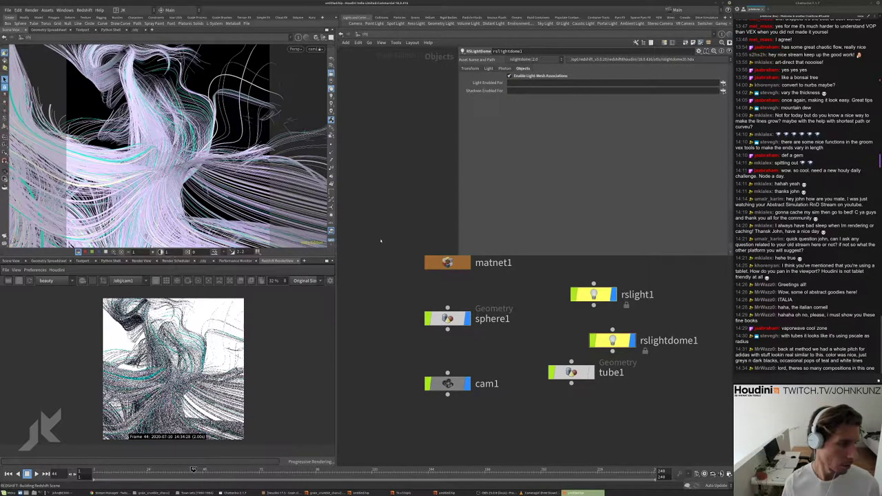
pyautogui.click(488, 68)
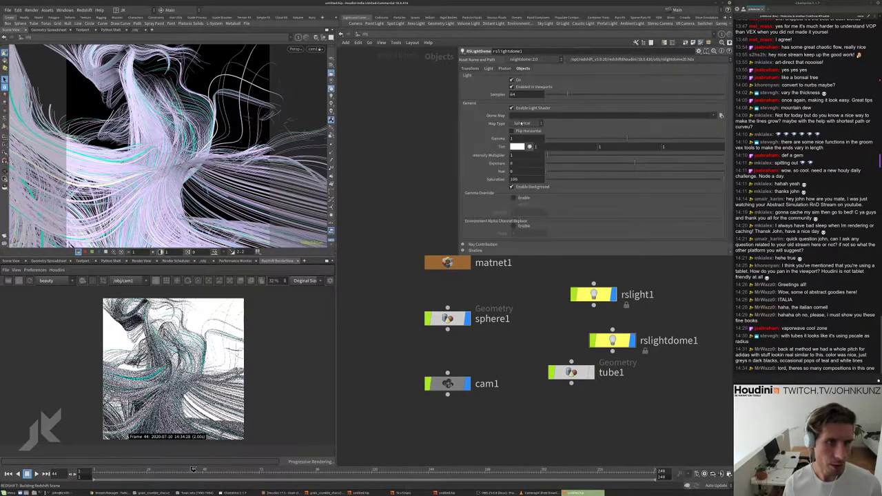
pyautogui.scroll(8, 172, 369)
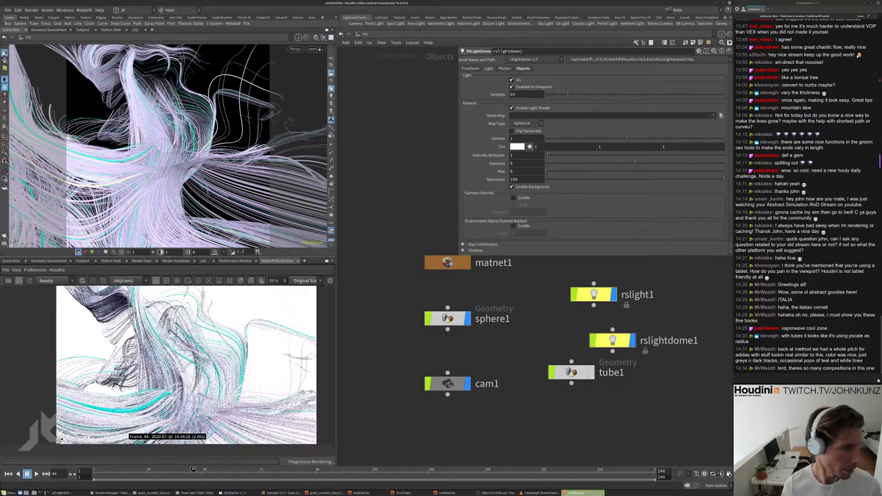
pyautogui.scroll(-8, 172, 369)
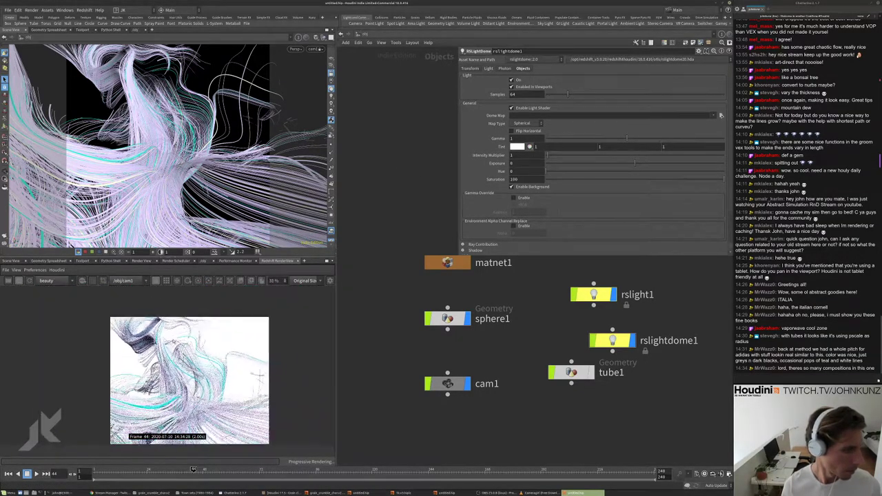
pyautogui.click(316, 50)
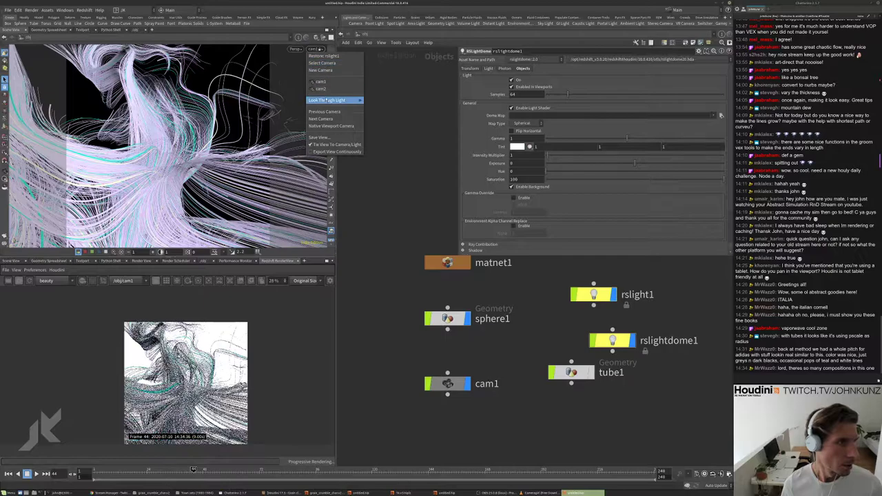
# - Look through rslight1 again, pulling it back and swinging it to a new angle on the strands
pyautogui.moveTo(344, 101)
pyautogui.click(386, 107)
pyautogui.moveTo(172, 138); pyautogui.dragTo(200, 129)
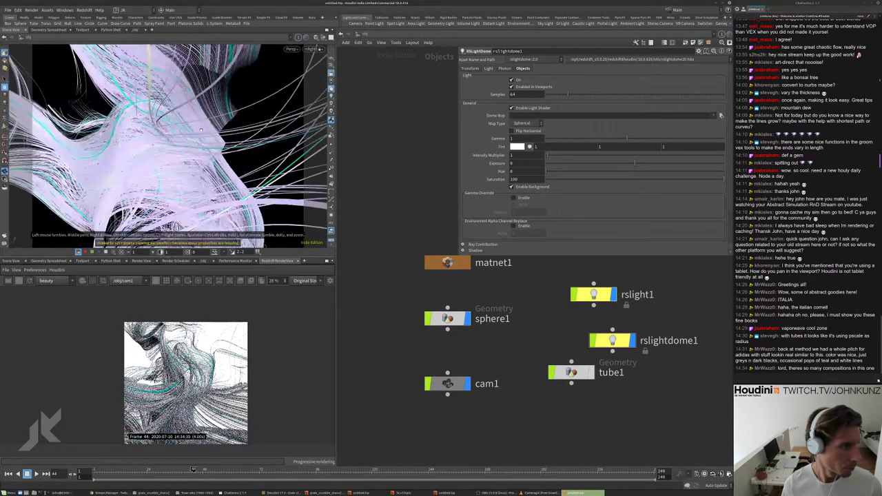
pyautogui.scroll(-3, 167, 145)
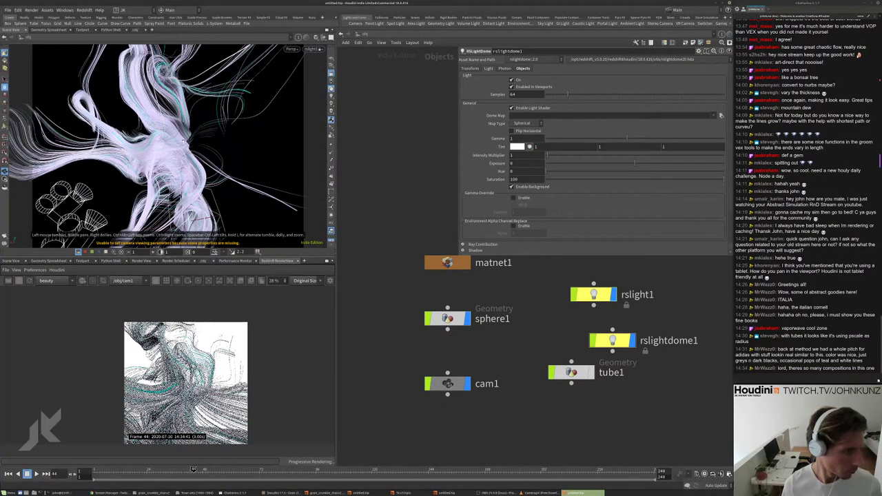
pyautogui.scroll(5, 185, 141)
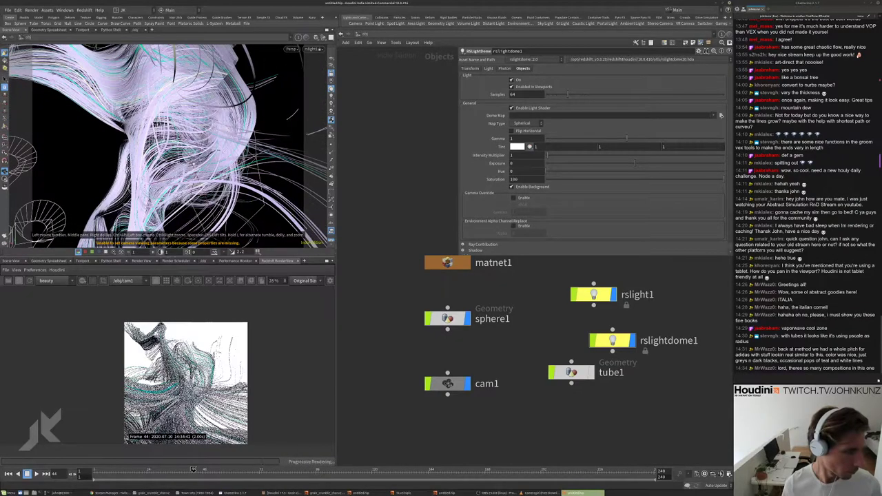
pyautogui.scroll(-3, 183, 131)
pyautogui.moveTo(181, 127); pyautogui.dragTo(193, 180)
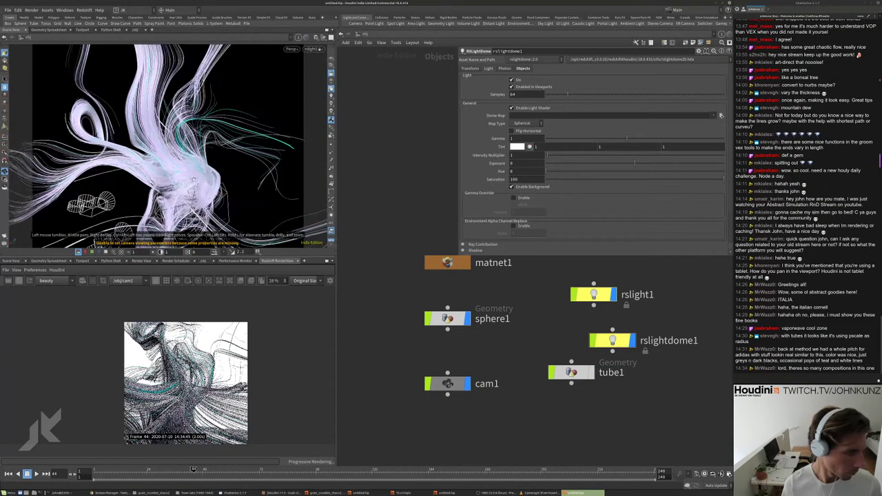
pyautogui.scroll(2, 194, 165)
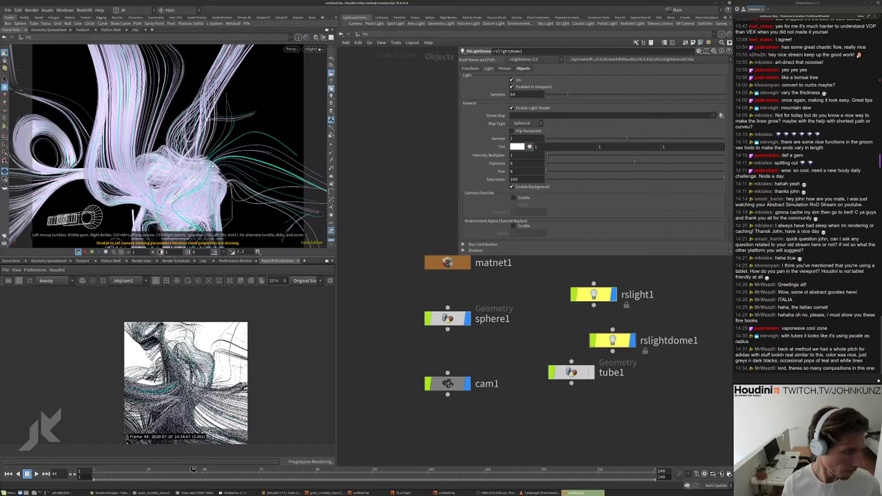
pyautogui.moveTo(195, 202); pyautogui.dragTo(156, 207)
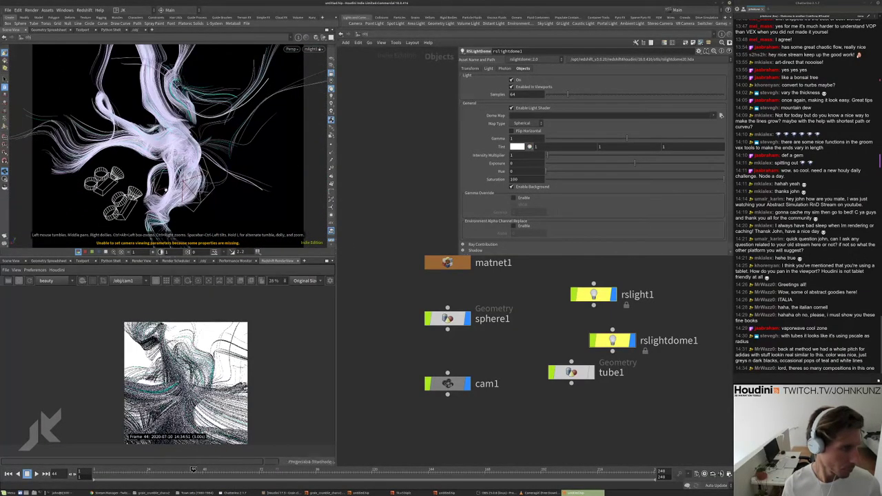
pyautogui.scroll(5, 186, 382)
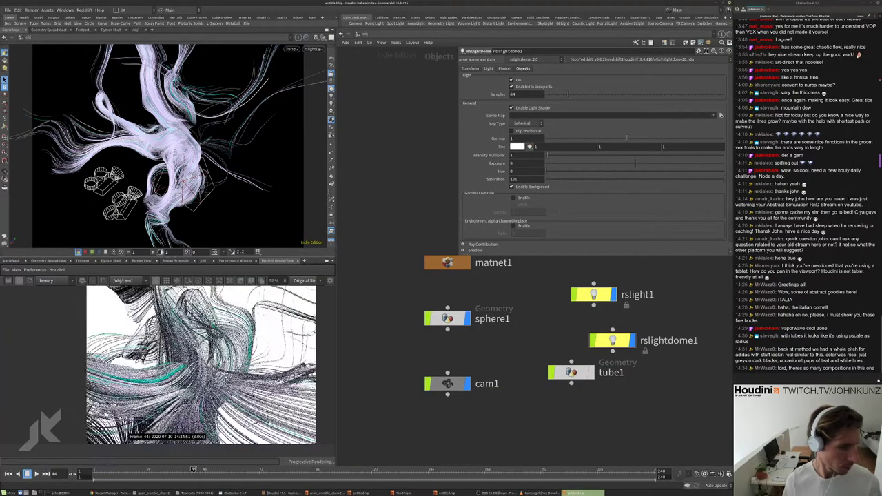
# - Open the RS material inside matnet1 and try IOR values of 1.65 and 1.25
pyautogui.click(448, 263)
pyautogui.doubleClick(448, 263)
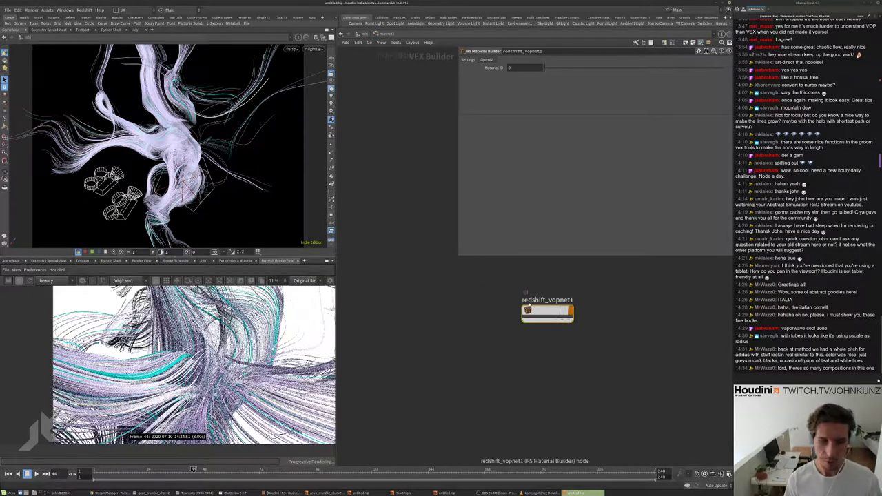
pyautogui.doubleClick(544, 308)
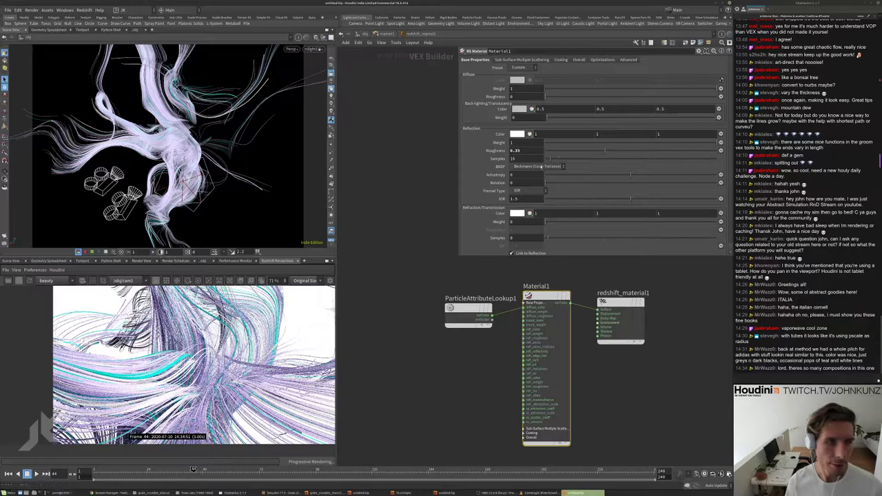
pyautogui.click(514, 198)
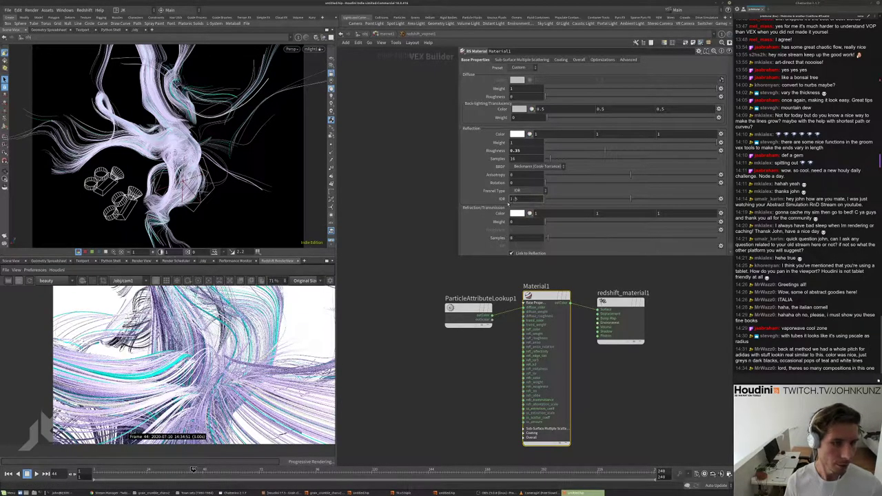
pyautogui.write('1.65')
pyautogui.press('Return')
pyautogui.scroll(-4, 142, 382)
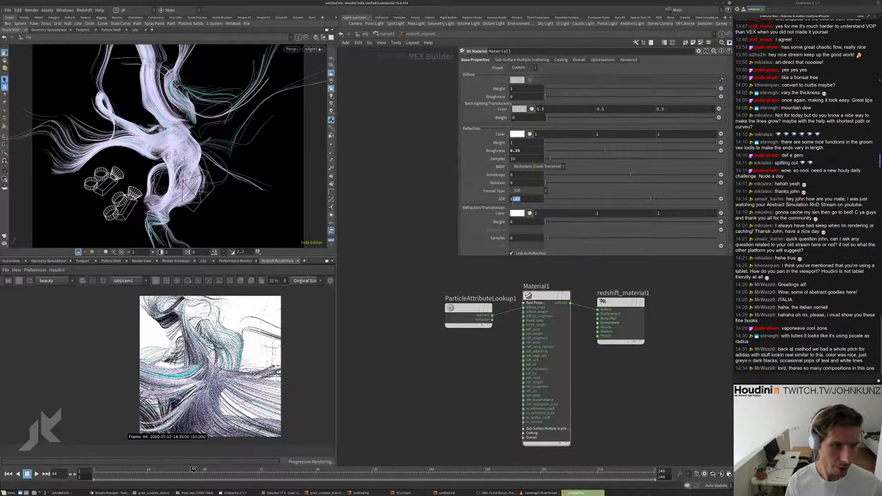
pyautogui.write('1.25')
pyautogui.press('Return')
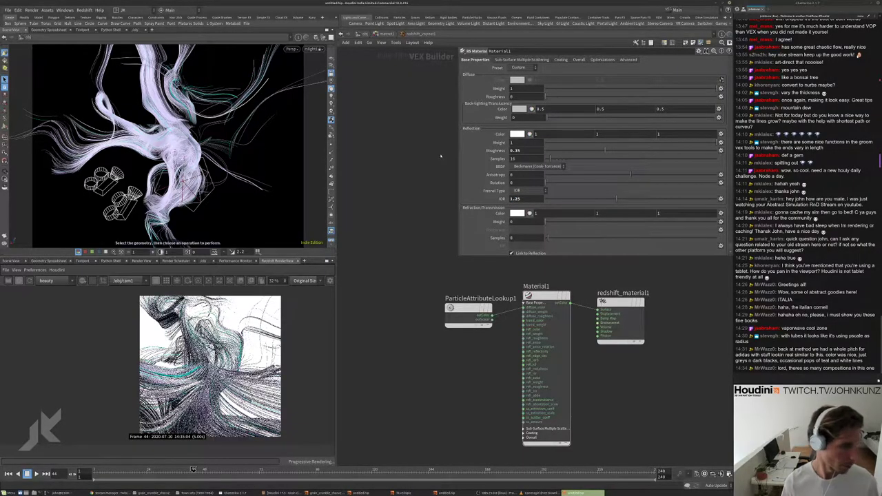
pyautogui.scroll(2, 461, 311)
pyautogui.moveTo(462, 310); pyautogui.dragTo(430, 308)
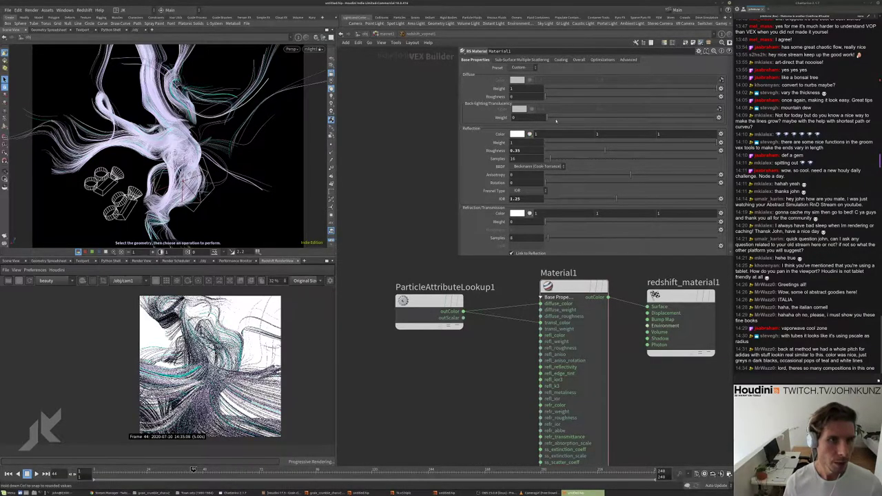
# - Raise the material's back-lighting weight to 1, then set it to 0.35
pyautogui.moveTo(619, 117); pyautogui.dragTo(717, 118)
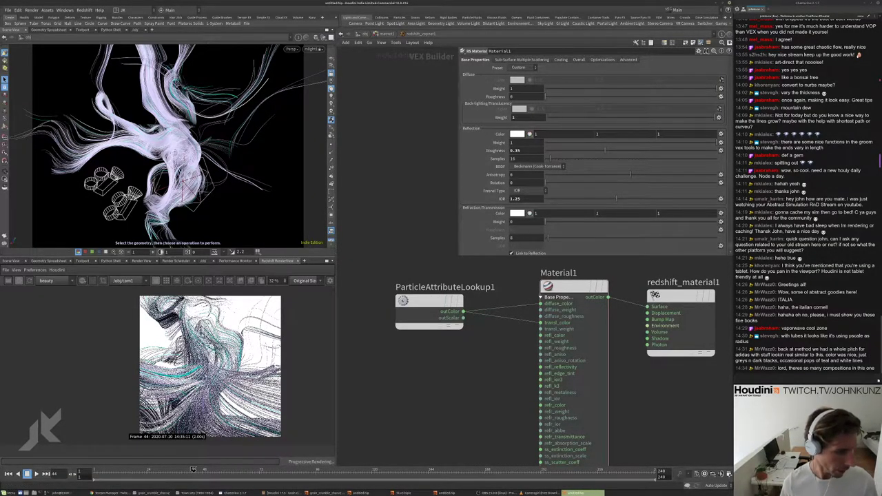
pyautogui.scroll(5, 211, 365)
pyautogui.scroll(-4, 210, 365)
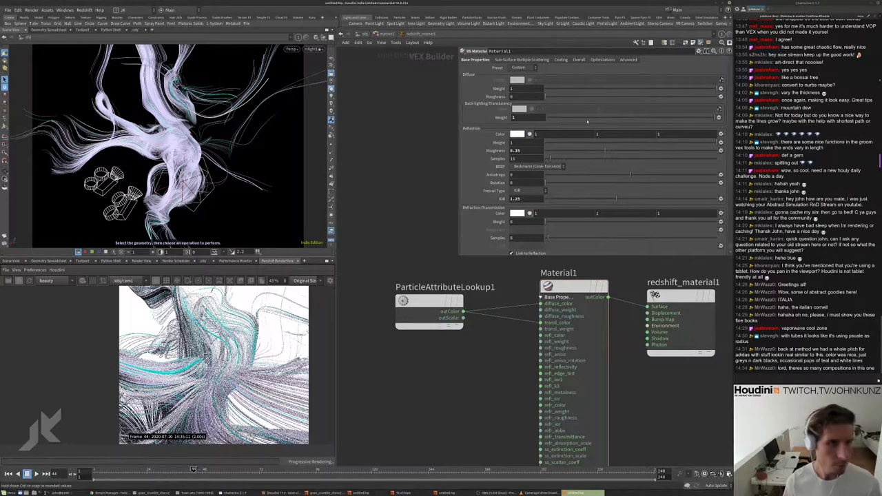
pyautogui.doubleClick(518, 117)
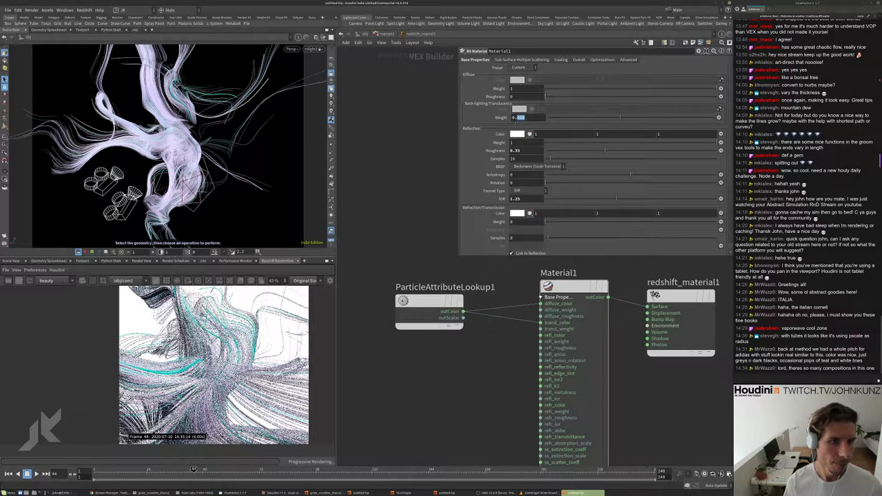
pyautogui.write('0.35')
pyautogui.press('Return')
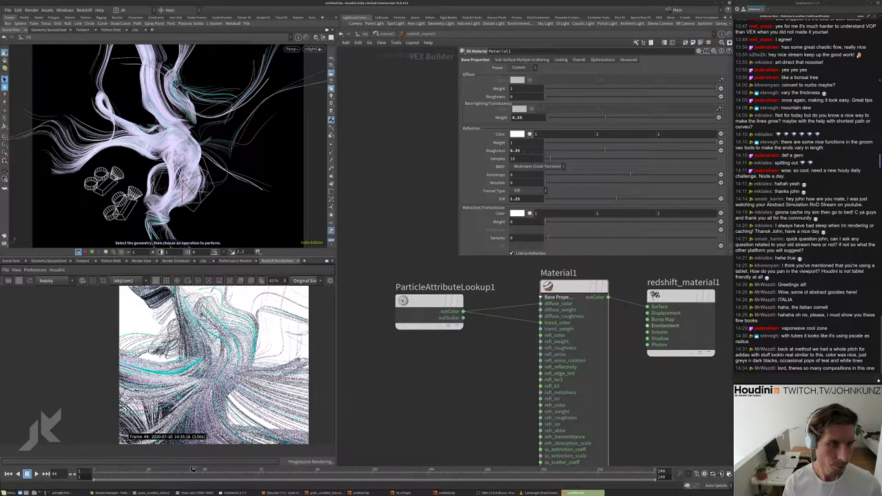
# - Set reflection roughness 0.75 and IOR 1.75, and lower back-lighting weight to 0.135
pyautogui.write('0.75')
pyautogui.moveTo(515, 198); pyautogui.dragTo(431, 202, button='middle')
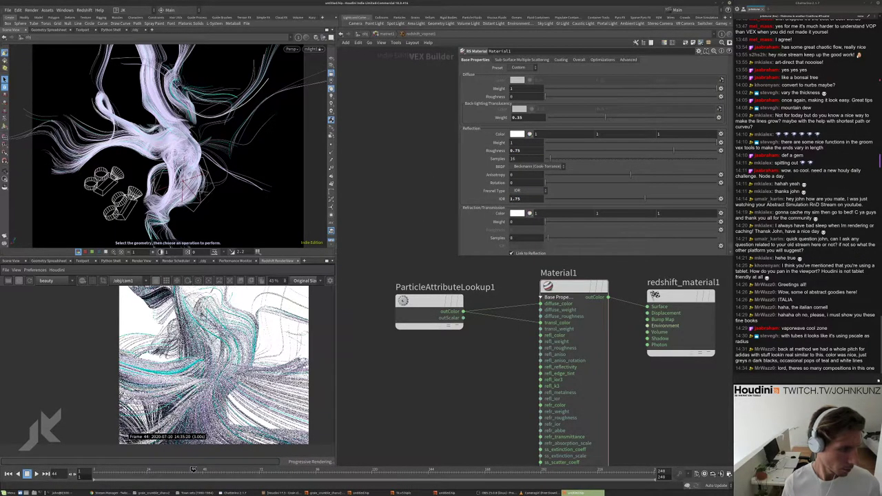
pyautogui.scroll(2, 177, 365)
pyautogui.scroll(-5, 196, 366)
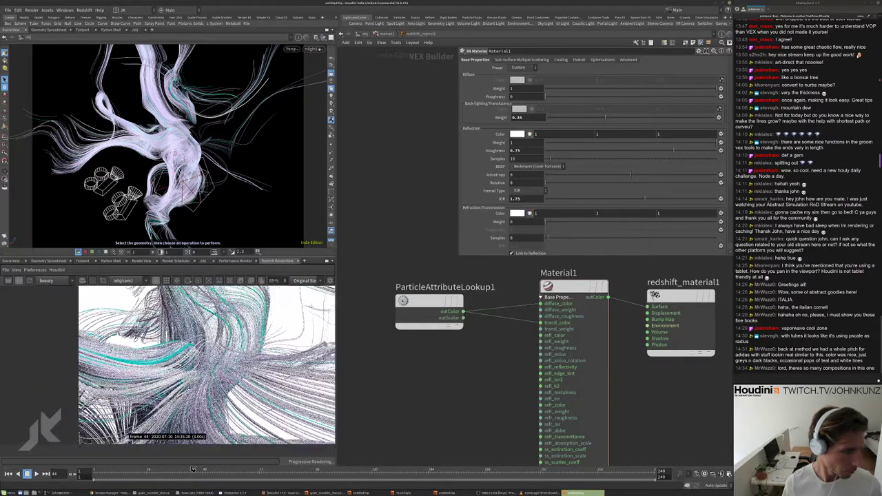
pyautogui.scroll(-1, 199, 367)
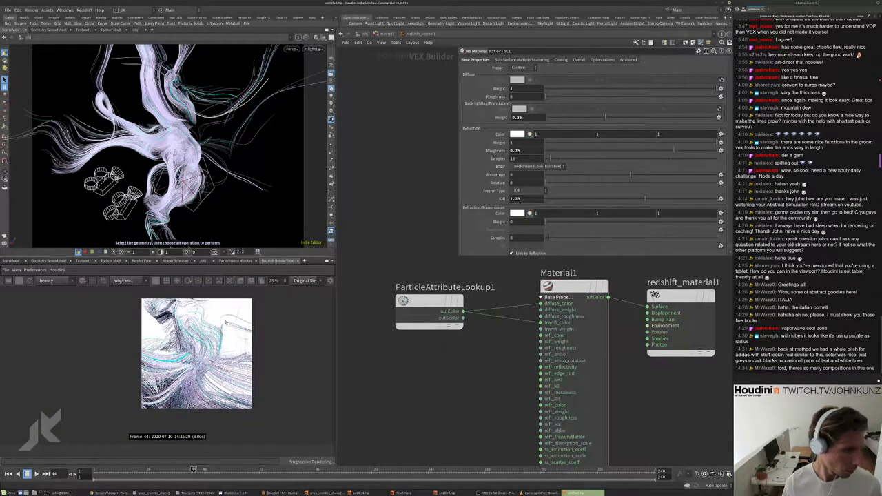
pyautogui.scroll(3, 225, 323)
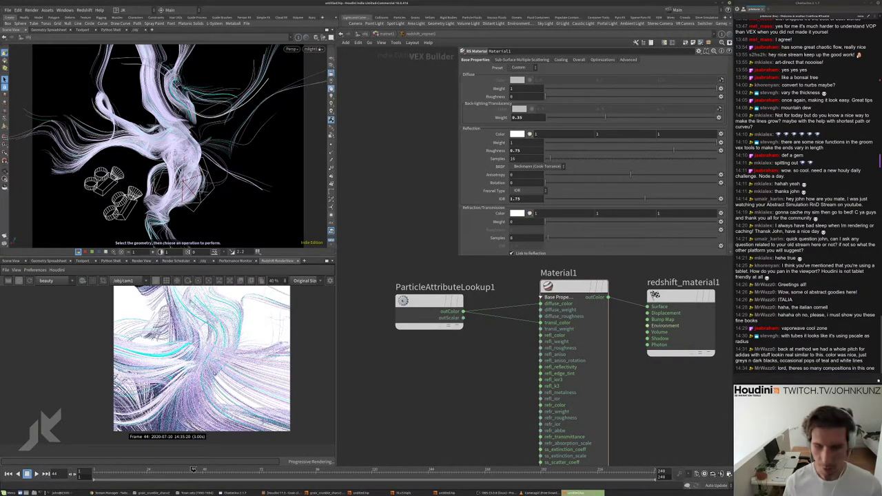
pyautogui.scroll(3, 202, 368)
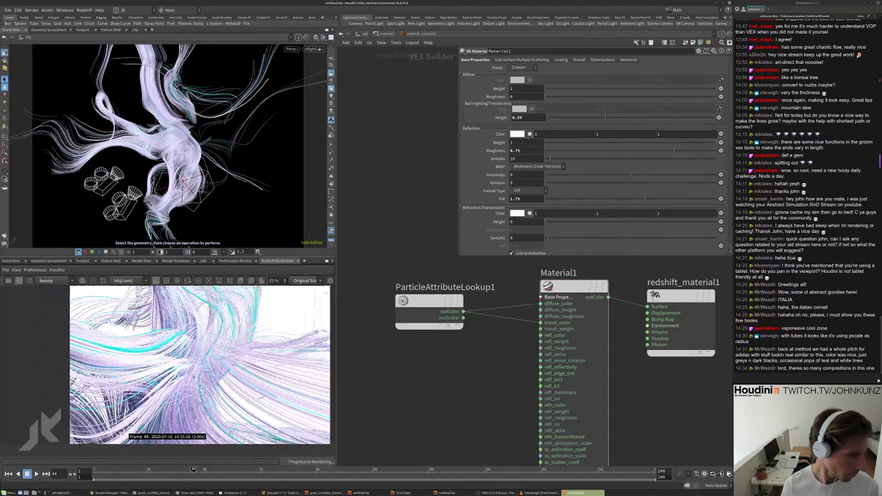
pyautogui.scroll(-4, 189, 365)
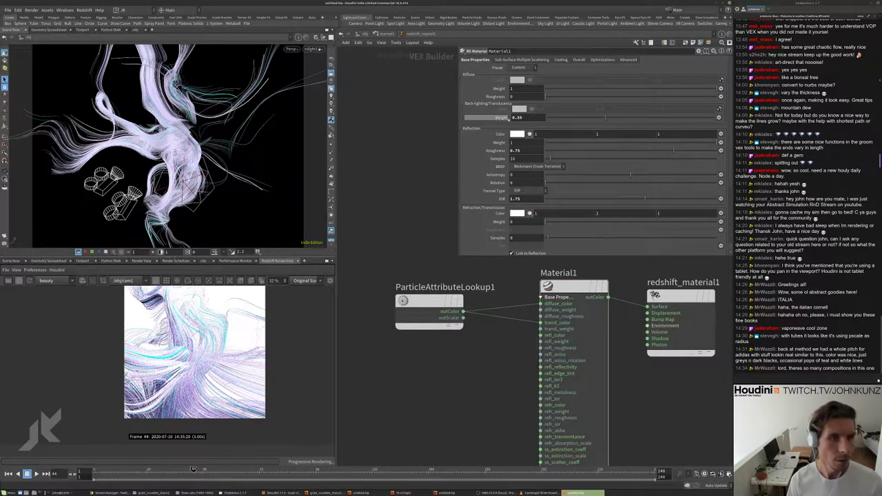
pyautogui.moveTo(513, 118); pyautogui.dragTo(428, 148, button='middle')
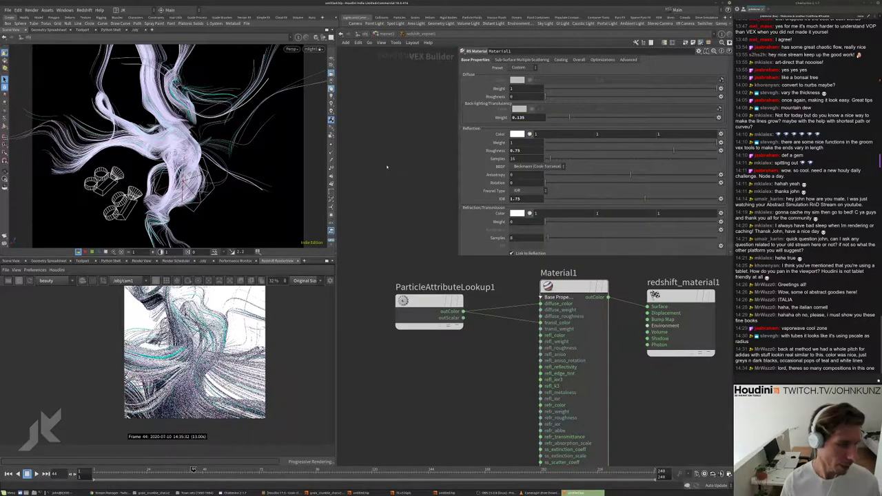
# - Select cam1 at object level, look through it, and set its focal length to 65
pyautogui.press('u')
pyautogui.press('u')
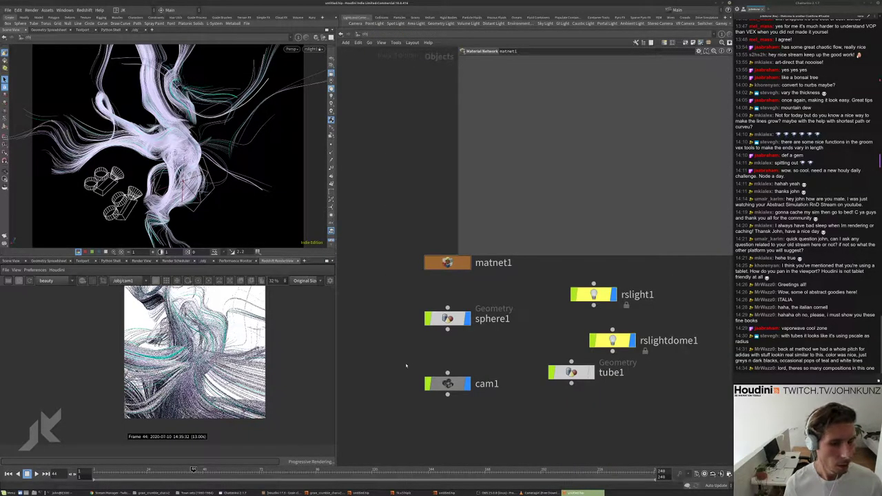
pyautogui.click(448, 384)
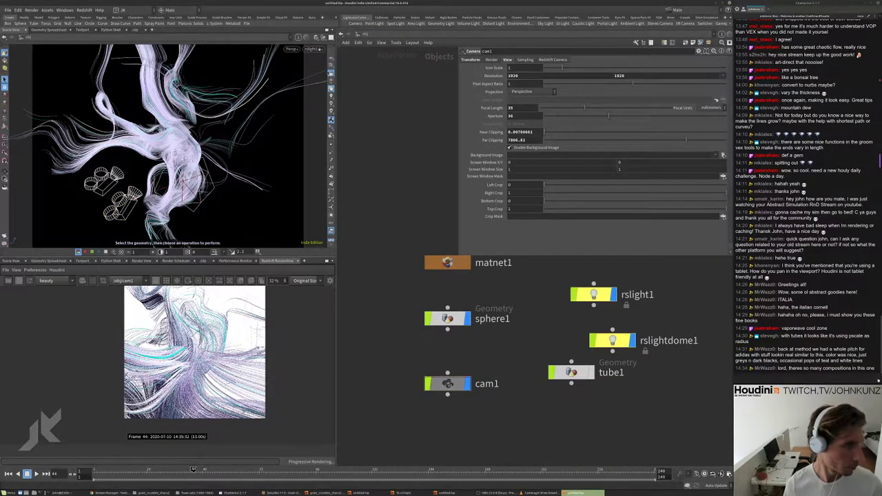
pyautogui.click(314, 49)
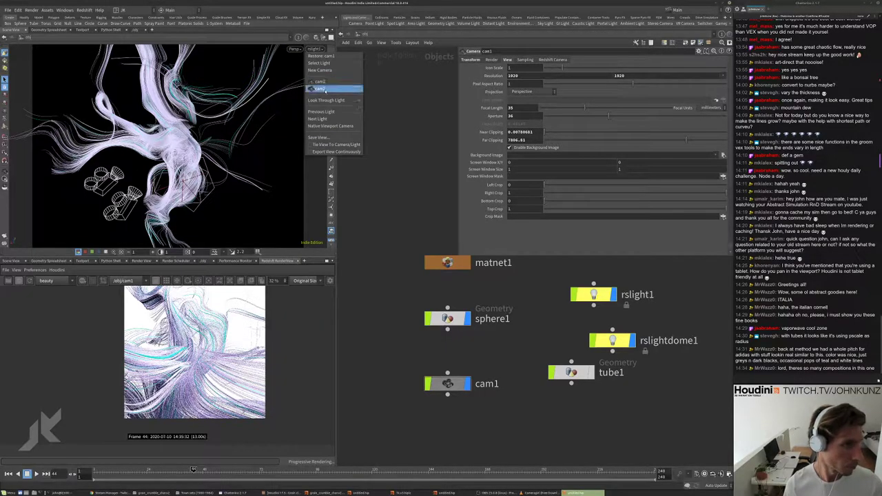
pyautogui.click(325, 89)
pyautogui.click(313, 49)
pyautogui.click(323, 81)
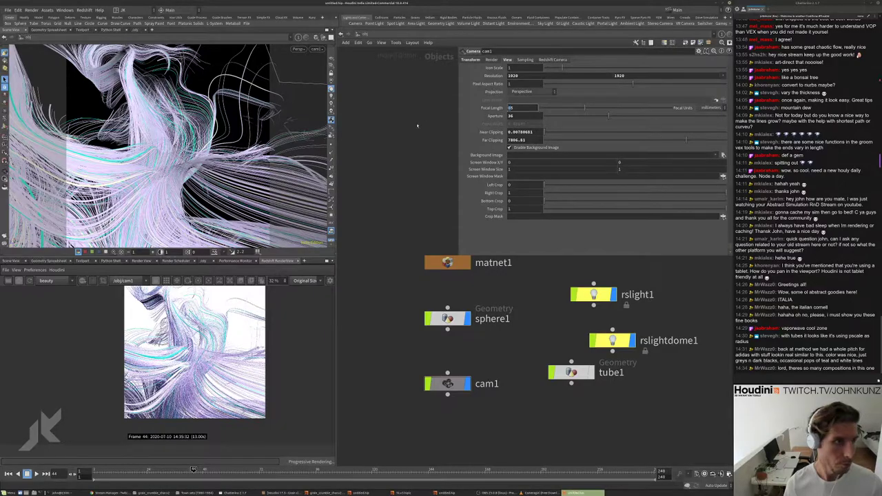
pyautogui.press('Return')
# - Tumble cam1 in close so the strands sit higher in the frame
pyautogui.press('Escape')
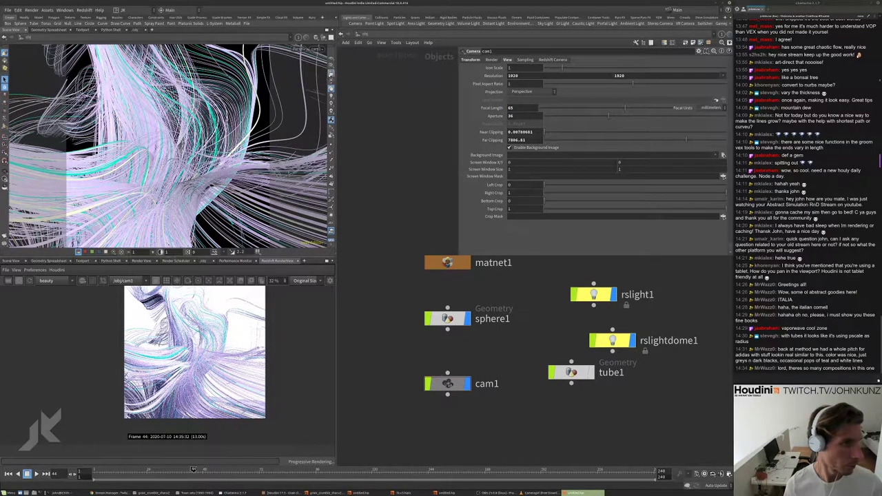
pyautogui.moveTo(207, 138); pyautogui.dragTo(103, 157)
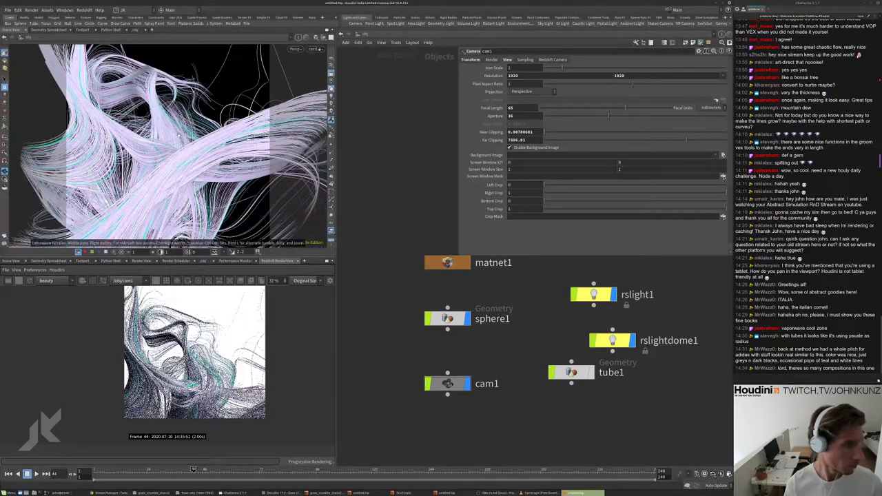
pyautogui.moveTo(156, 152); pyautogui.dragTo(178, 144)
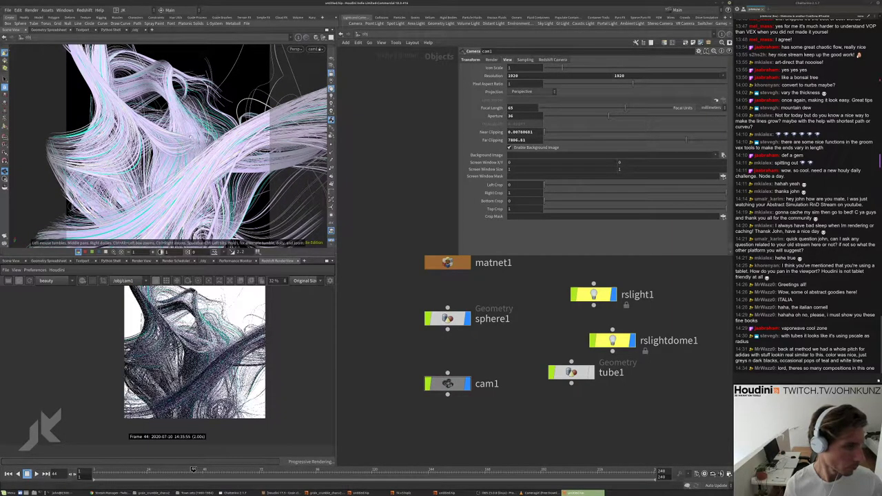
pyautogui.moveTo(169, 246); pyautogui.dragTo(184, 128)
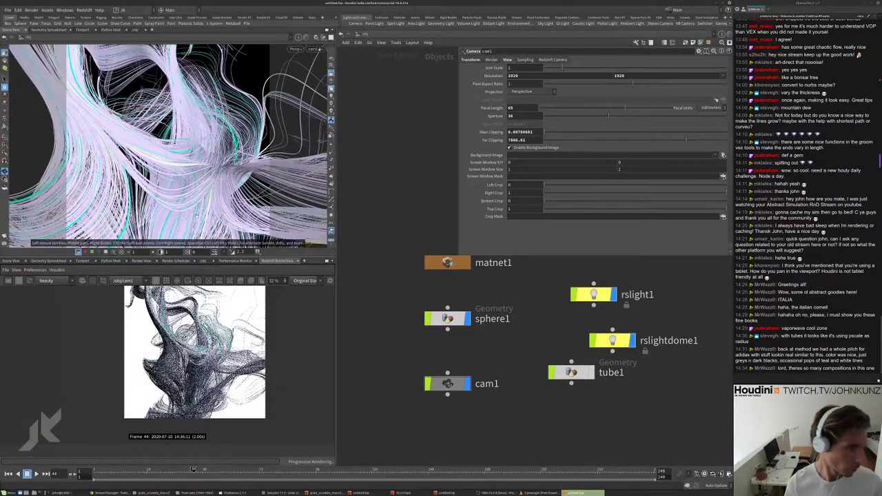
pyautogui.moveTo(195, 219); pyautogui.dragTo(154, 131)
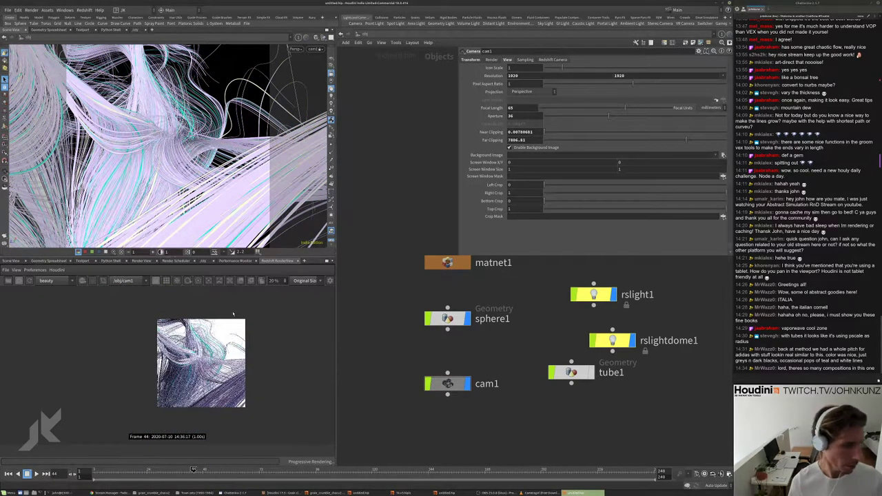
# - Set cam1's focal length to 35 and tumble the camera to a new angle on the strands
pyautogui.doubleClick(530, 108)
pyautogui.write('35')
pyautogui.press('Return')
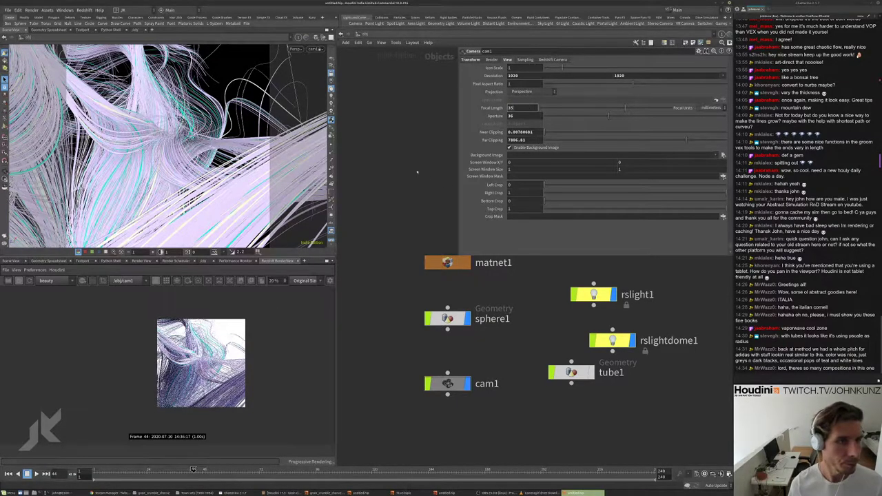
pyautogui.moveTo(207, 152)
pyautogui.mouseDown()
pyautogui.moveTo(180, 148)
pyautogui.moveTo(197, 155)
pyautogui.moveTo(172, 160)
pyautogui.moveTo(172, 150)
pyautogui.moveTo(163, 152)
pyautogui.moveTo(170, 144)
pyautogui.moveTo(165, 151)
pyautogui.moveTo(207, 160)
pyautogui.moveTo(207, 137)
pyautogui.mouseUp()
pyautogui.press('s')
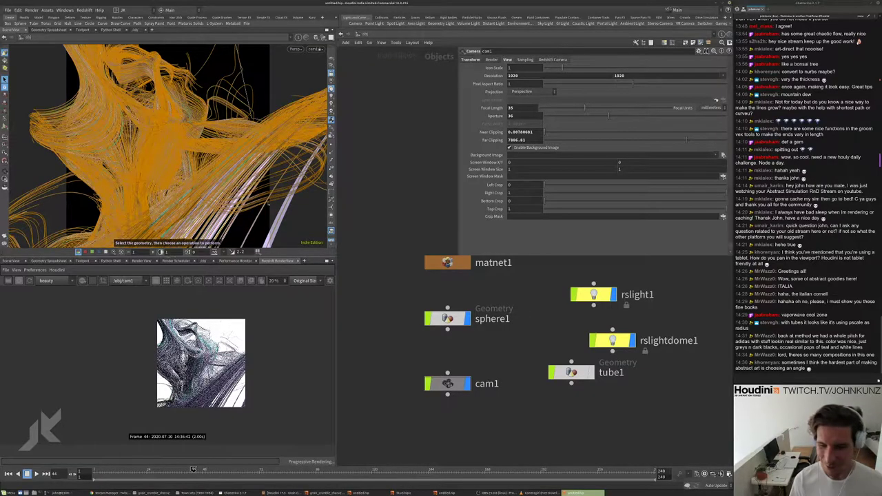
pyautogui.moveTo(267, 203); pyautogui.dragTo(208, 166)
pyautogui.press('space')
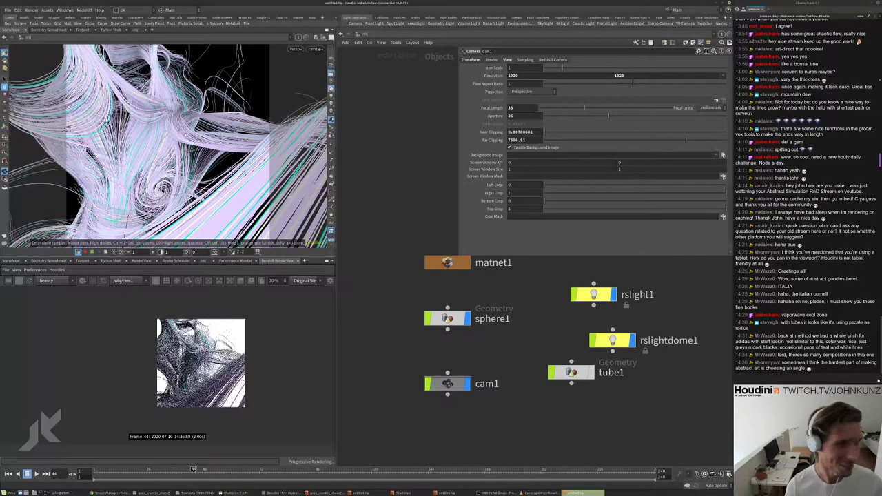
pyautogui.press('s')
pyautogui.click(208, 166)
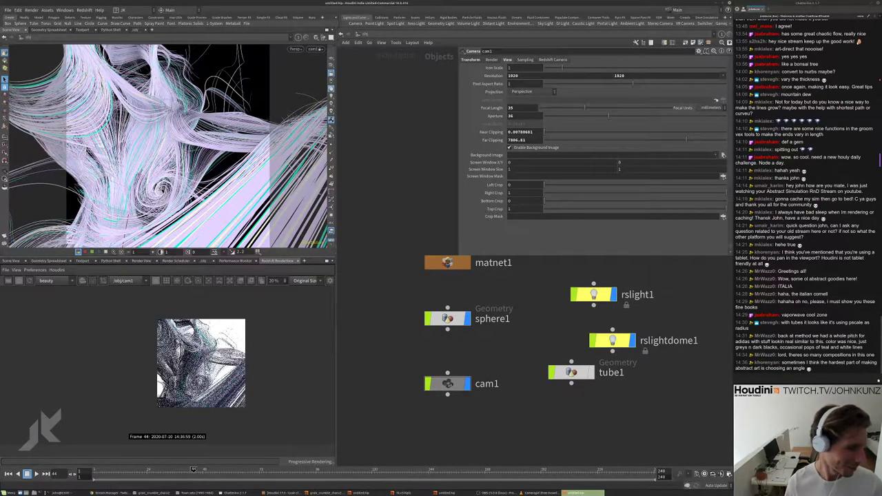
pyautogui.press('Escape')
pyautogui.moveTo(208, 166); pyautogui.dragTo(204, 118)
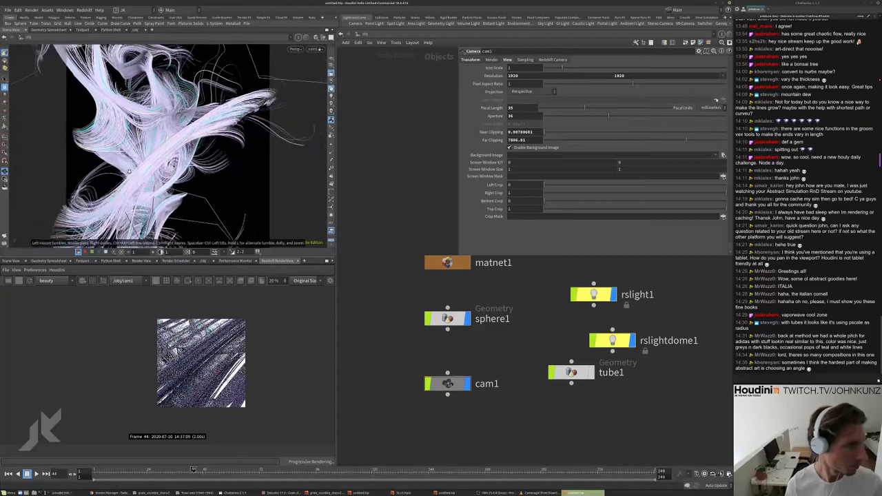
# - Lengthen the focal length to 135 for a tight close-up and re-angle the camera on the strands
pyautogui.moveTo(490, 108); pyautogui.dragTo(503, 104, button='middle')
pyautogui.press('Escape')
pyautogui.moveTo(166, 138); pyautogui.dragTo(217, 97)
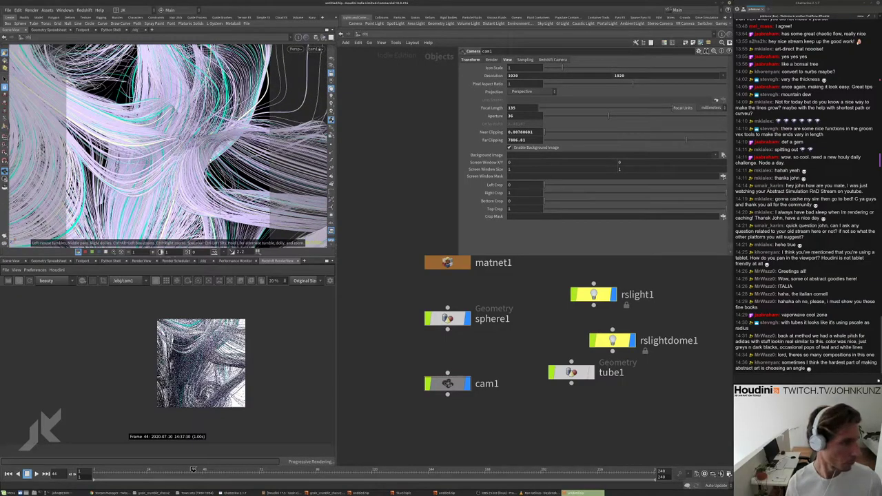
pyautogui.moveTo(211, 160); pyautogui.dragTo(219, 138)
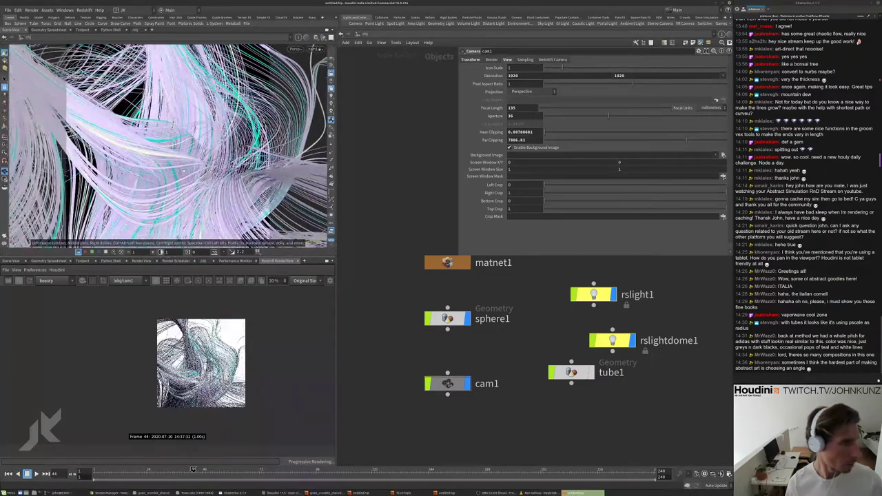
pyautogui.moveTo(183, 171); pyautogui.dragTo(226, 94)
pyautogui.moveTo(205, 129); pyautogui.dragTo(194, 181)
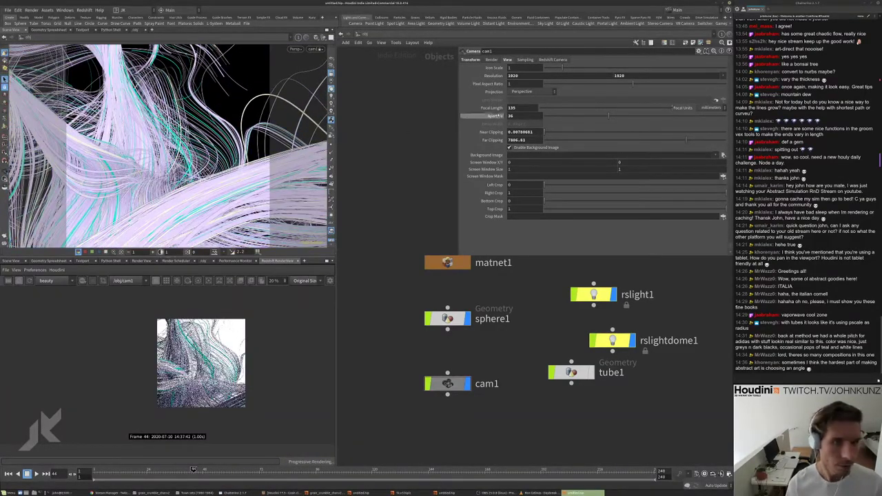
# - Change the focal length to 85 and orbit the camera to refine the strand framing
pyautogui.doubleClick(513, 108)
pyautogui.write('85')
pyautogui.press('Return')
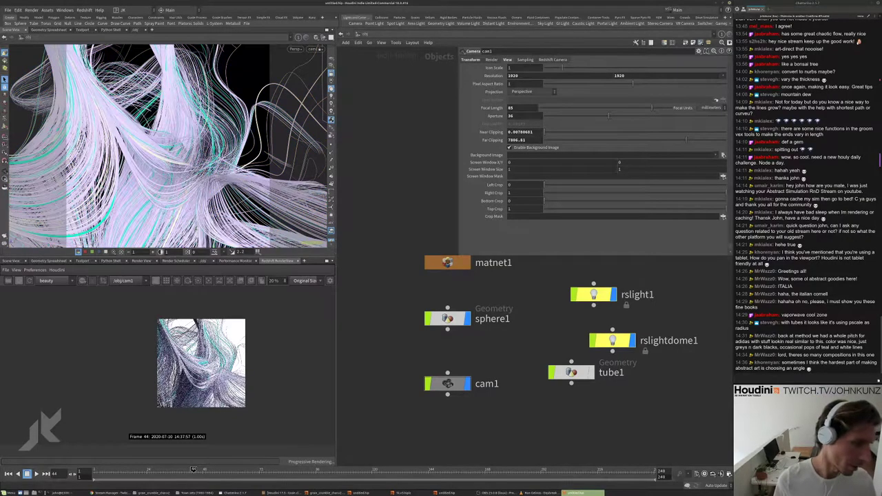
pyautogui.moveTo(172, 158)
pyautogui.mouseDown()
pyautogui.moveTo(193, 171)
pyautogui.moveTo(157, 140)
pyautogui.moveTo(206, 182)
pyautogui.moveTo(214, 88)
pyautogui.mouseUp()
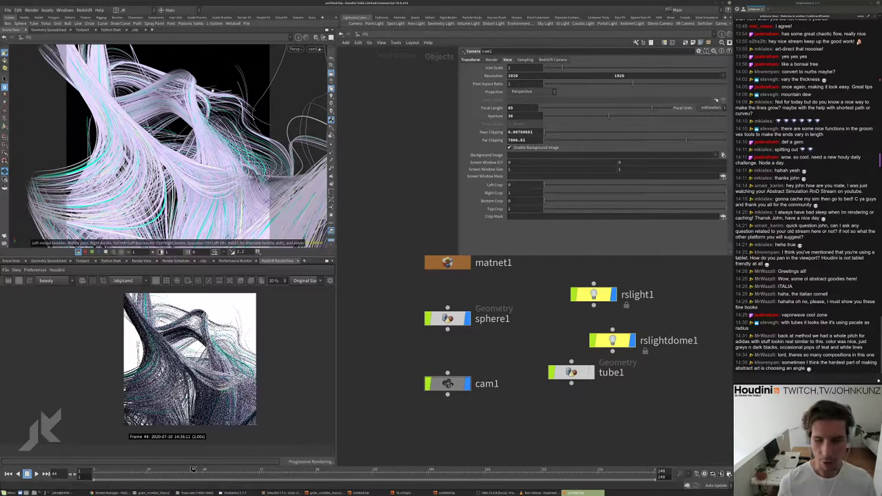
pyautogui.moveTo(209, 105)
pyautogui.mouseDown()
pyautogui.moveTo(223, 213)
pyautogui.moveTo(199, 154)
pyautogui.moveTo(151, 112)
pyautogui.mouseUp()
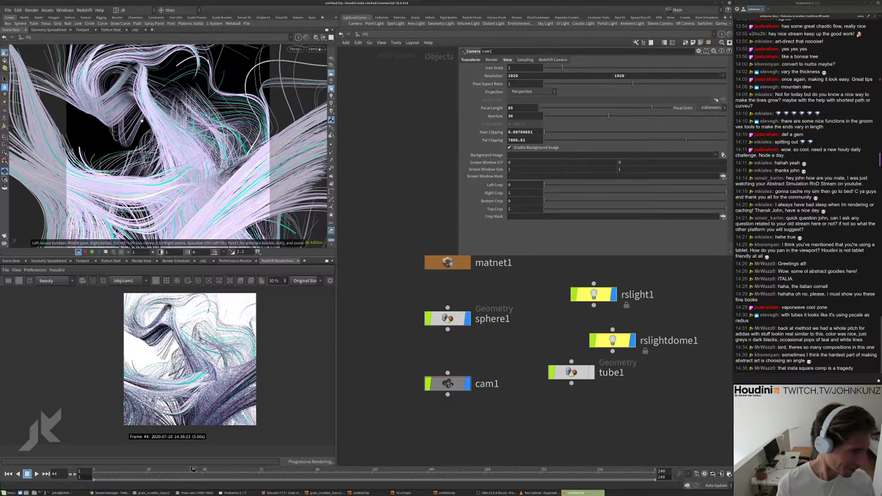
pyautogui.press('s')
pyautogui.scroll(-1, 189, 359)
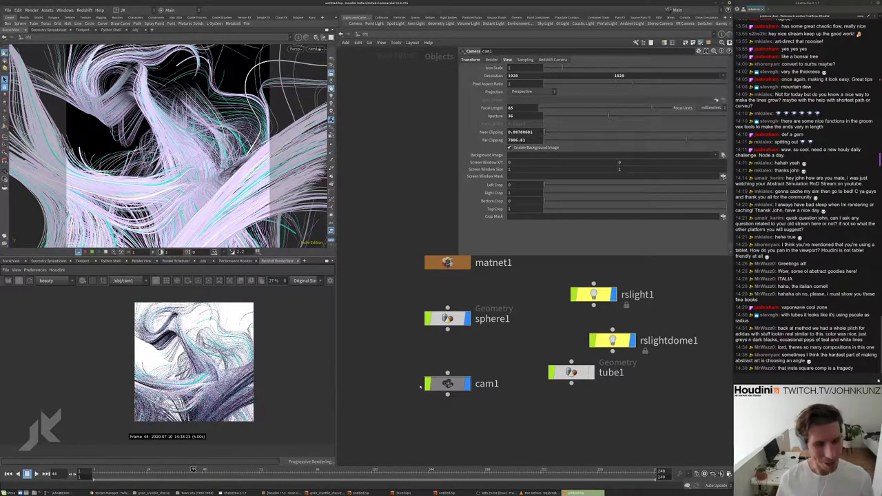
# - Enable depth of field in cam1's Redshift camera DOF settings, with aspect 0.743
pyautogui.click(491, 60)
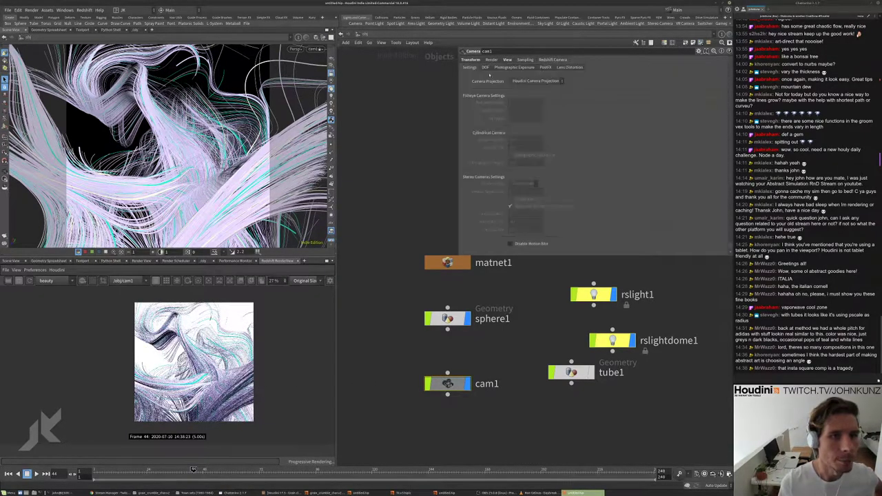
pyautogui.click(485, 67)
pyautogui.click(523, 81)
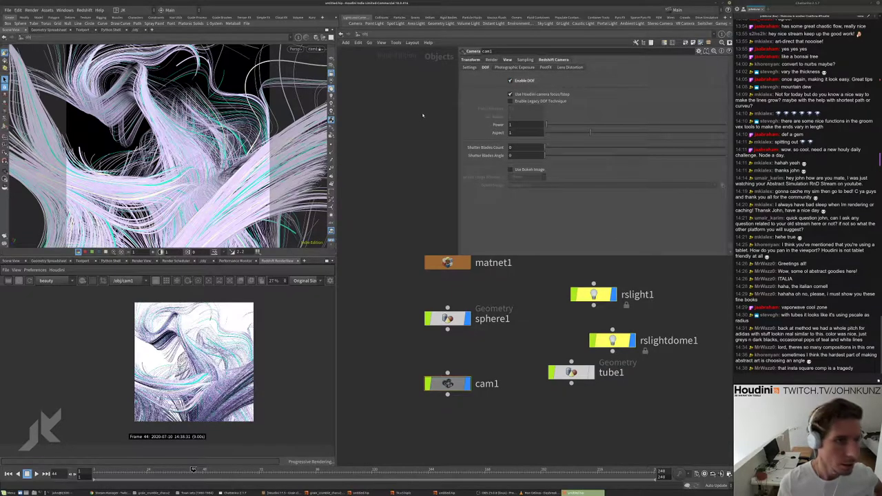
pyautogui.click(579, 134)
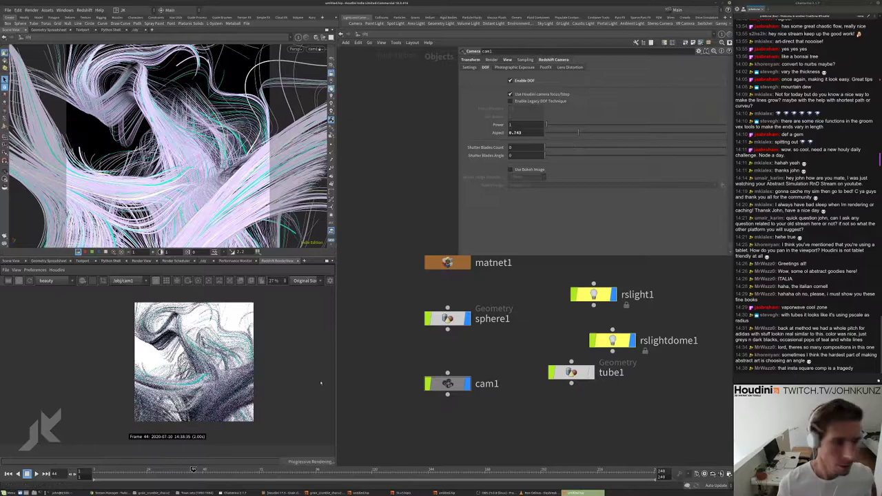
pyautogui.scroll(2, 221, 368)
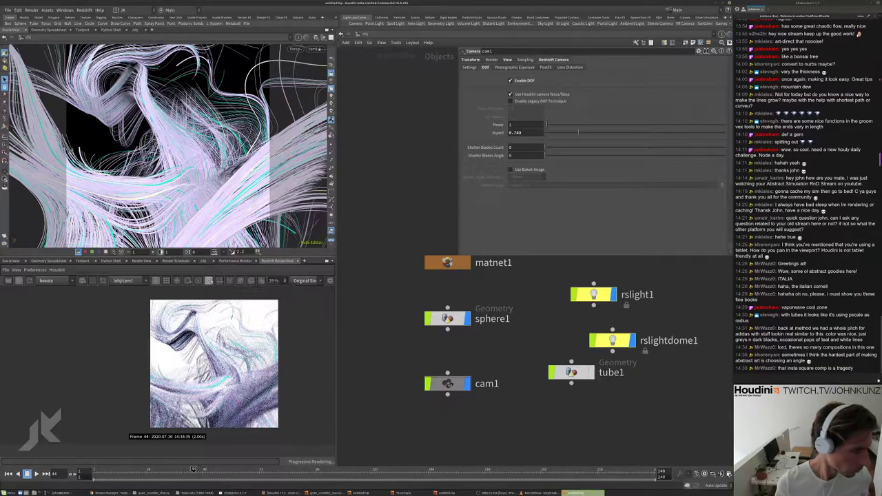
pyautogui.scroll(3, 199, 342)
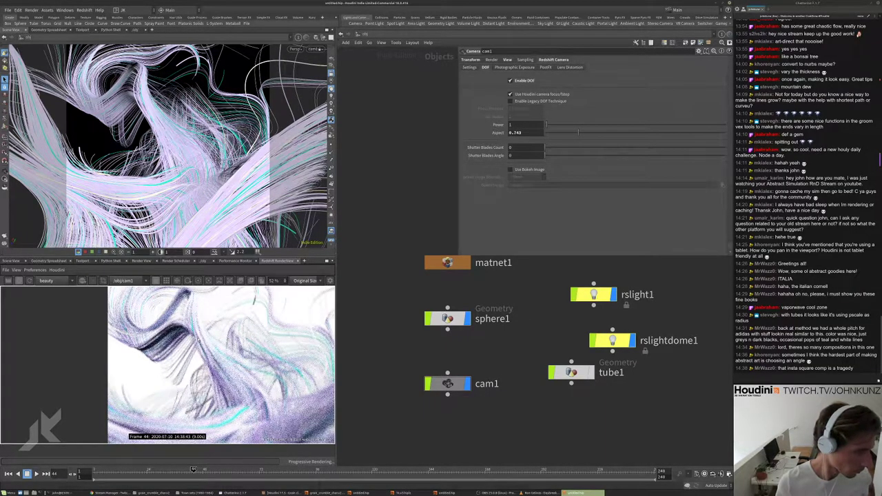
pyautogui.scroll(-3, 206, 358)
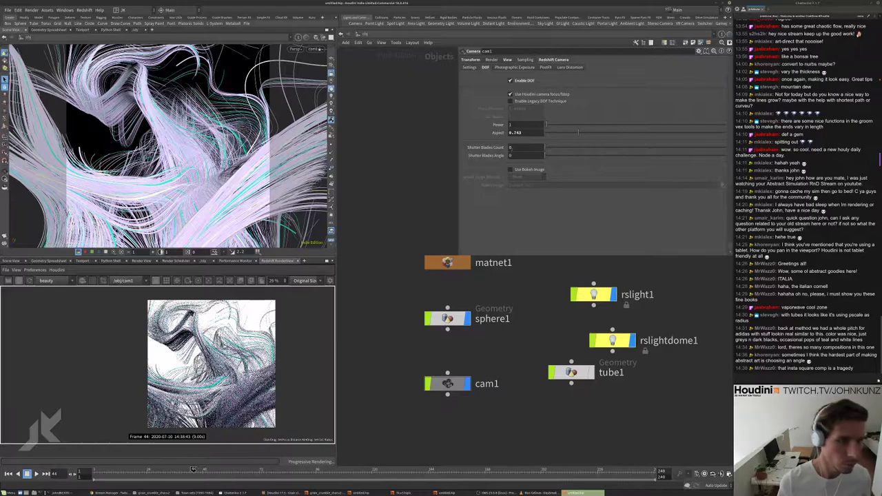
# - Set cam1's F-Stop to 1.6
pyautogui.click(519, 60)
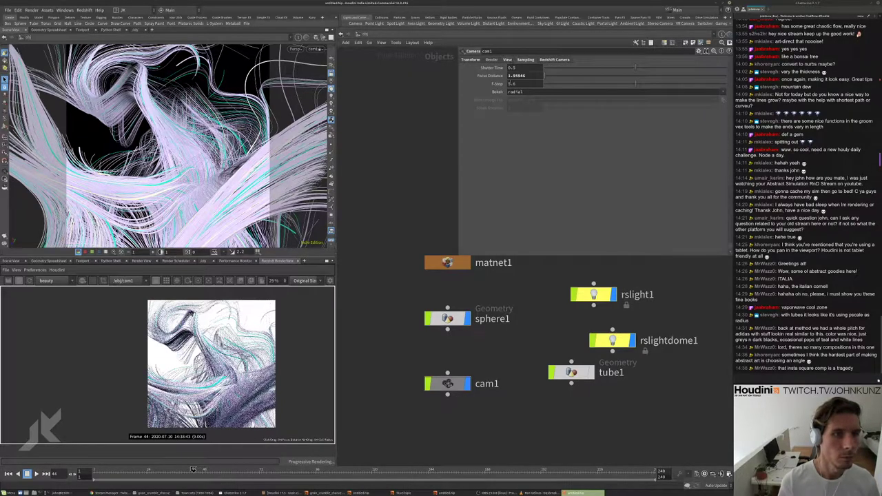
pyautogui.write('1.6')
pyautogui.press('Return')
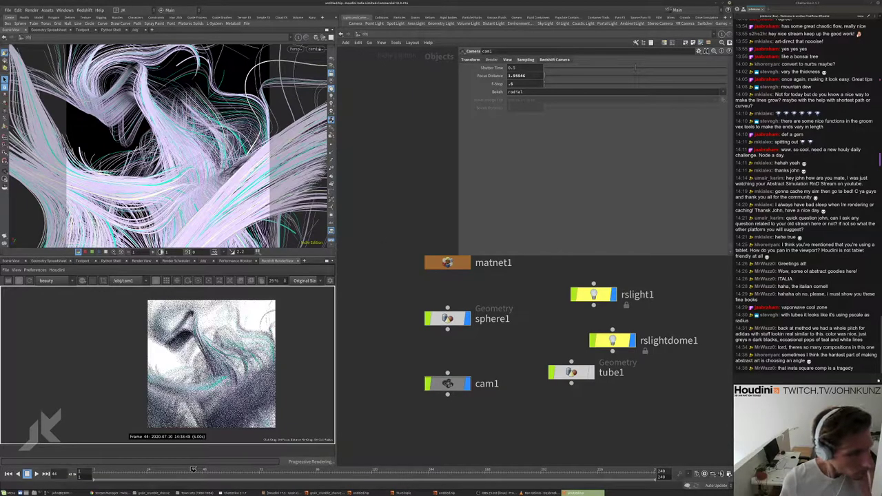
pyautogui.scroll(2, 218, 364)
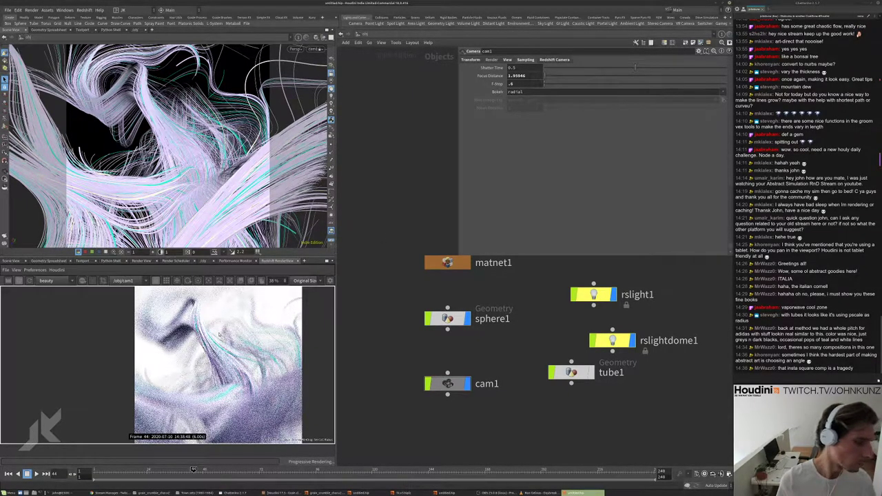
# - Lower the depth of field power to 0.6 and set the aspect to 0.7
pyautogui.click(552, 60)
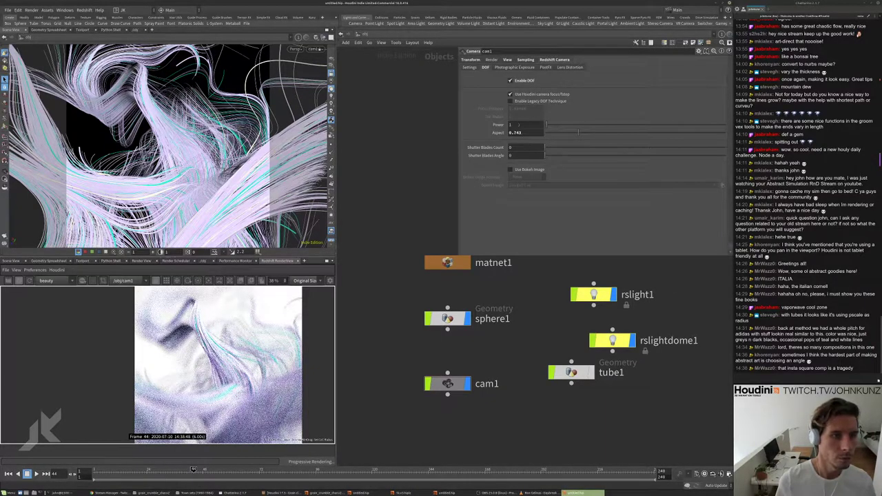
pyautogui.moveTo(547, 126); pyautogui.dragTo(516, 132)
pyautogui.write('7')
pyautogui.press('Return')
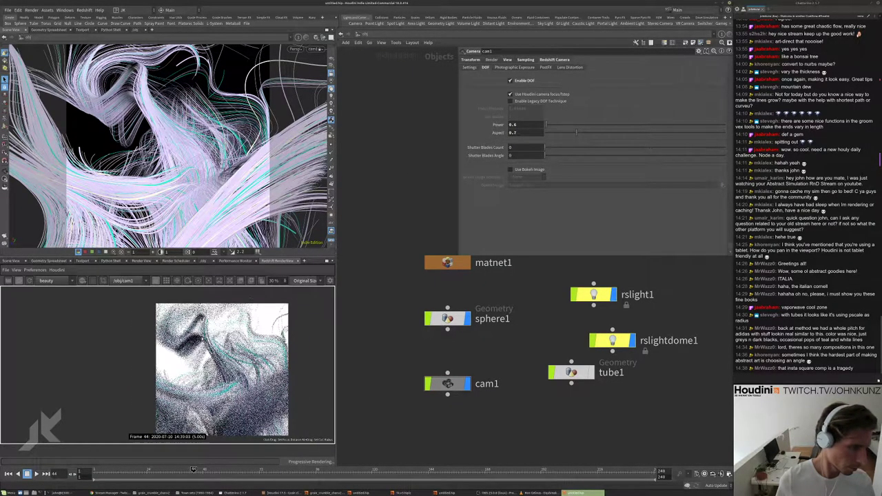
pyautogui.scroll(5, 229, 324)
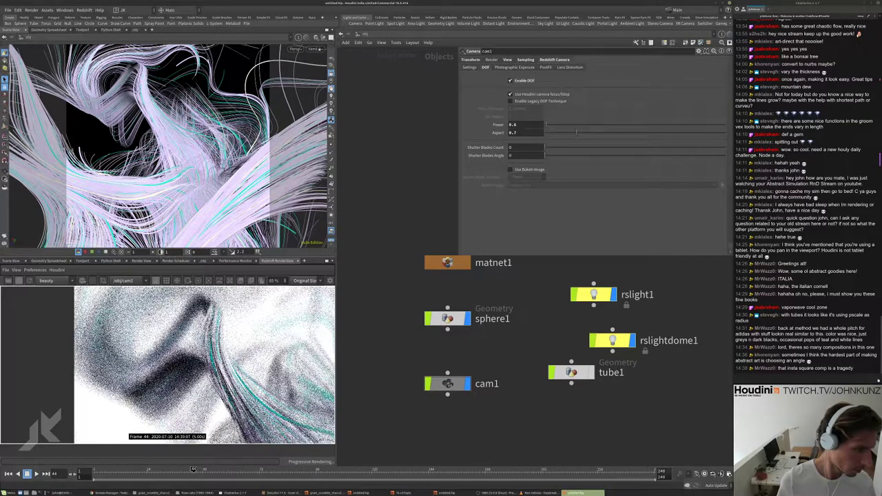
pyautogui.scroll(-4, 208, 324)
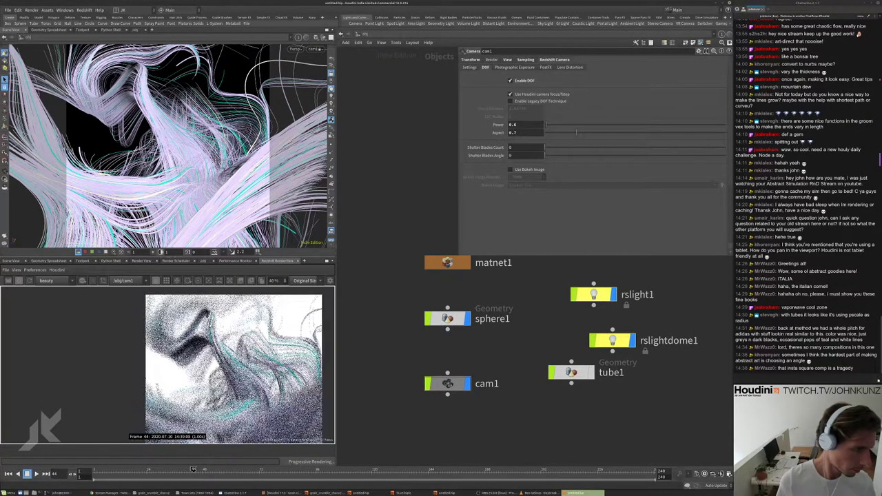
pyautogui.scroll(5, 208, 330)
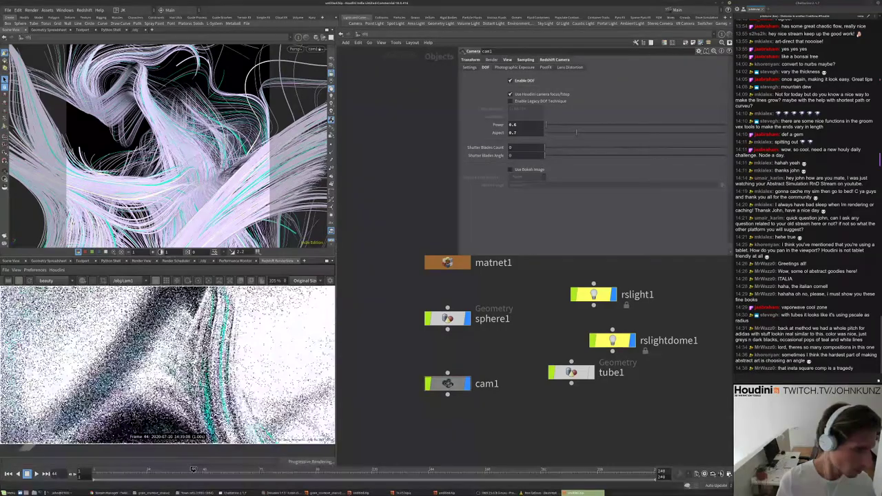
pyautogui.scroll(-3, 220, 315)
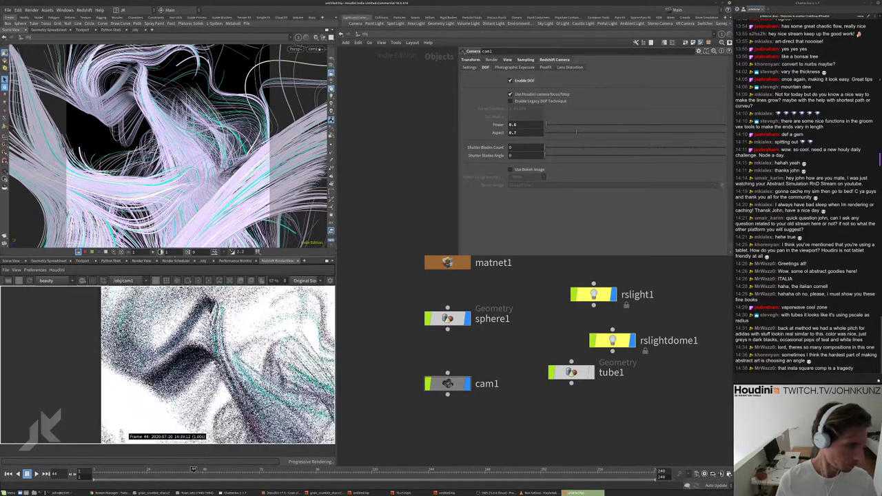
pyautogui.scroll(2, 207, 323)
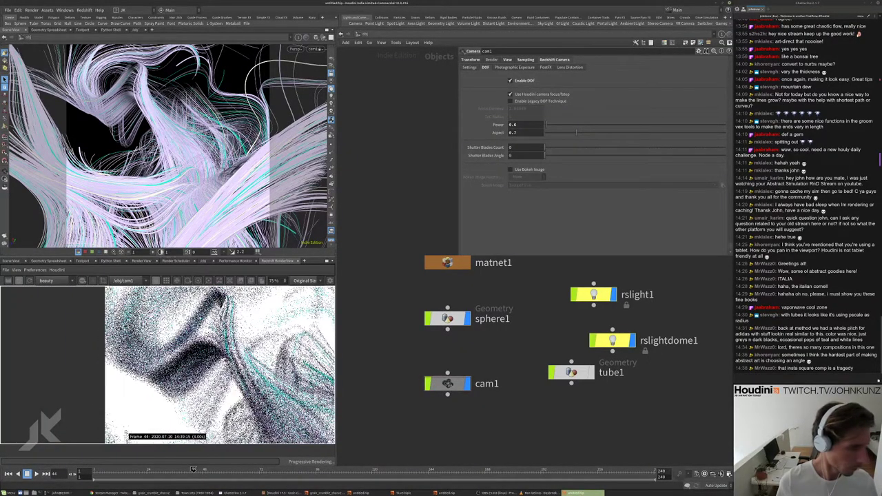
pyautogui.scroll(-4, 219, 364)
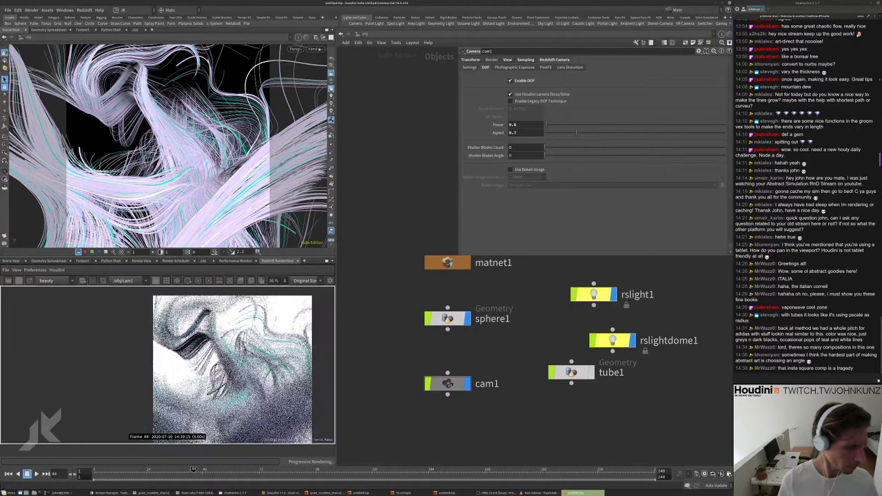
pyautogui.scroll(1, 255, 329)
pyautogui.scroll(-2, 255, 329)
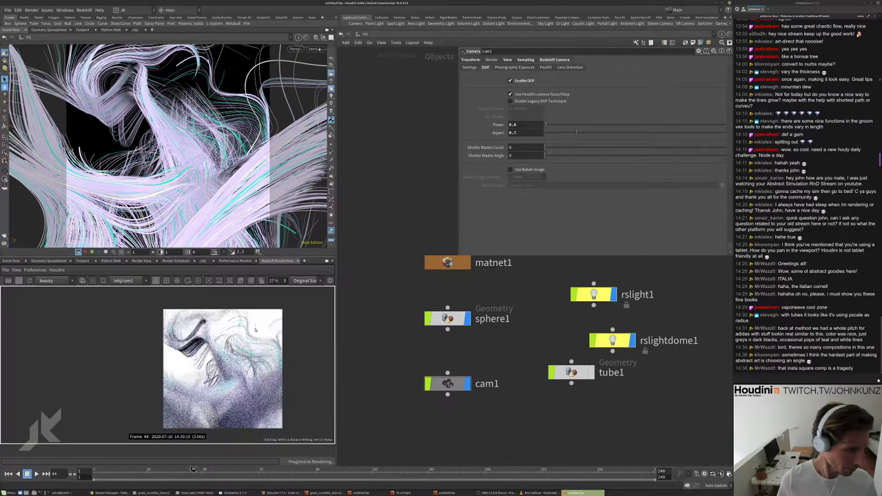
# - Change the F-Stop to 2.6
pyautogui.click(523, 60)
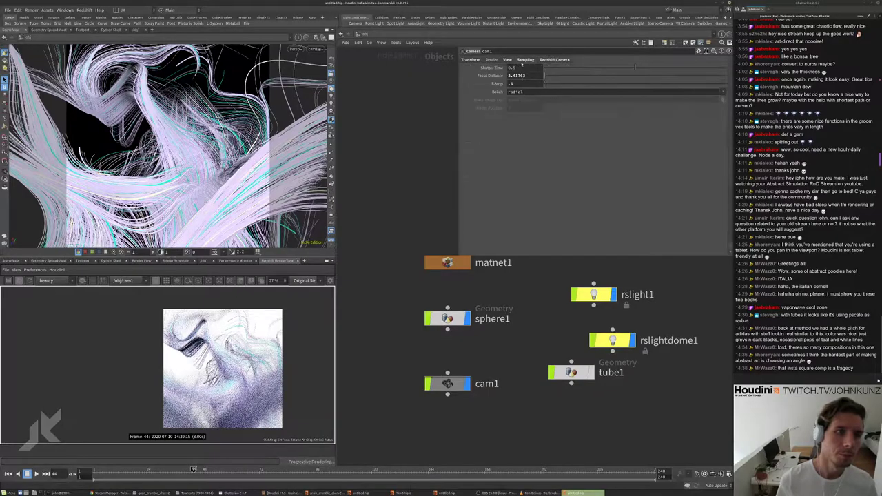
pyautogui.click(524, 84)
pyautogui.write('2.6')
pyautogui.press('Return')
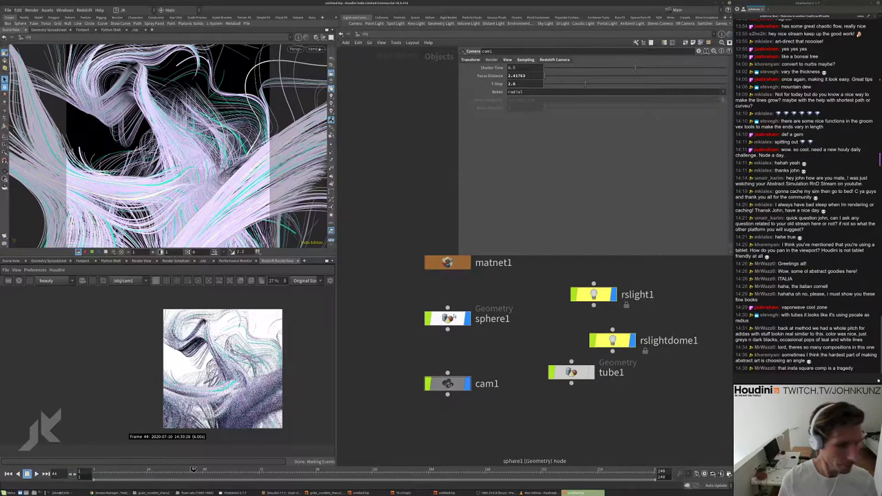
# - Go inside sphere1 and inspect the vdbfromparticles1 node's info
pyautogui.doubleClick(447, 318)
pyautogui.scroll(-5, 497, 386)
pyautogui.scroll(-3, 503, 324)
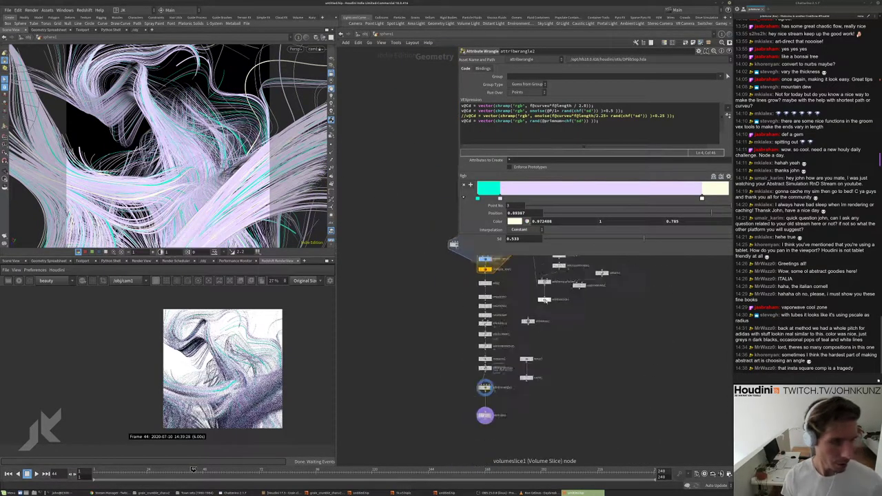
pyautogui.middleClick(504, 272)
pyautogui.scroll(2, 503, 272)
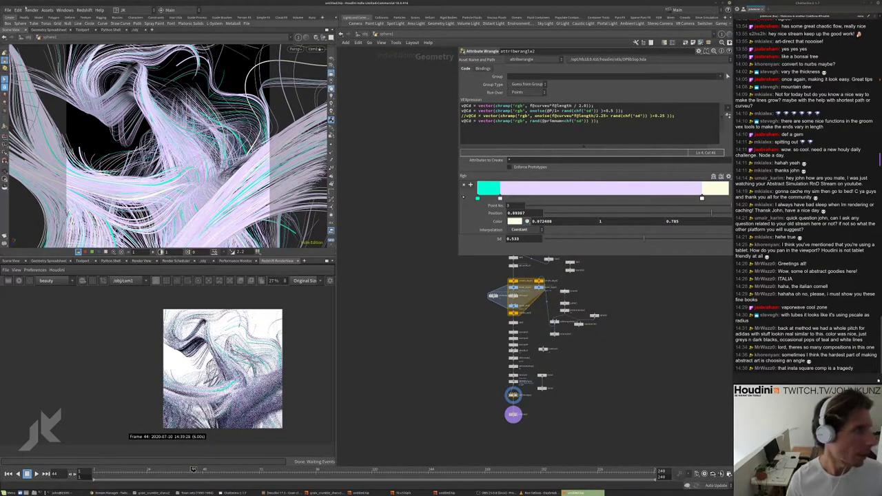
# - Start Save As and browse to the /mnt/data/stream/ folder
pyautogui.click(8, 11)
pyautogui.click(28, 48)
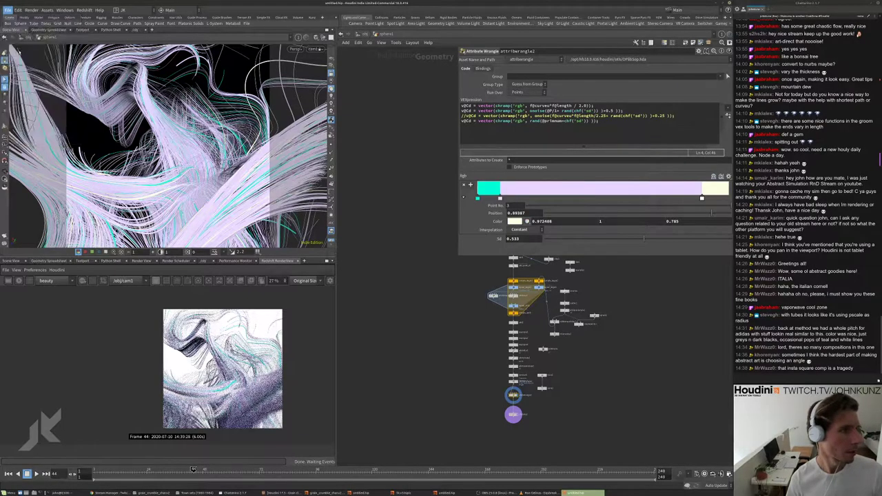
pyautogui.moveTo(163, 5); pyautogui.dragTo(567, 190)
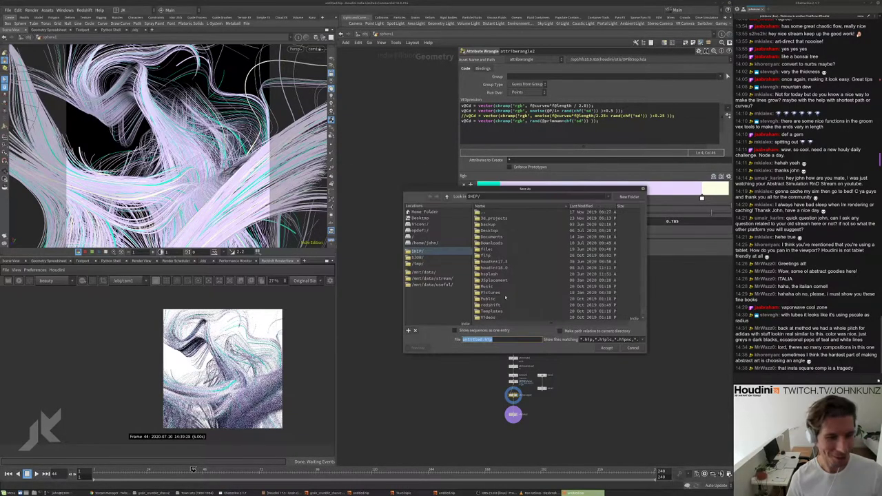
pyautogui.click(437, 284)
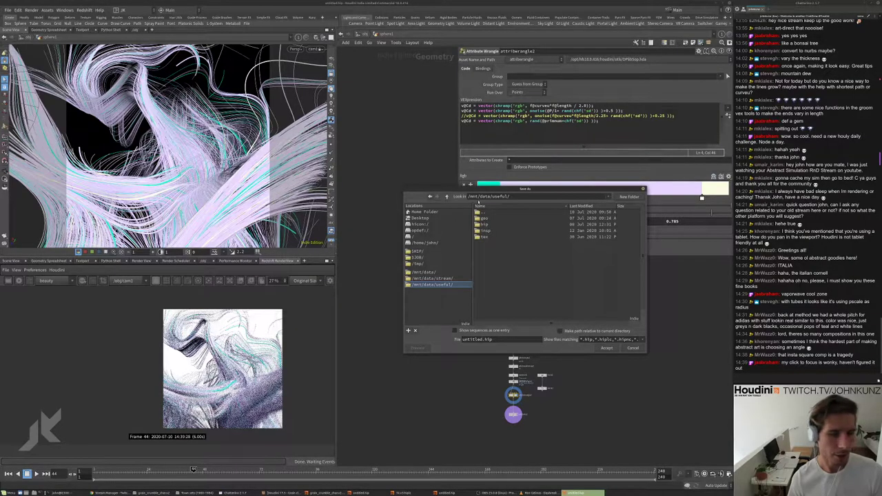
pyautogui.click(438, 279)
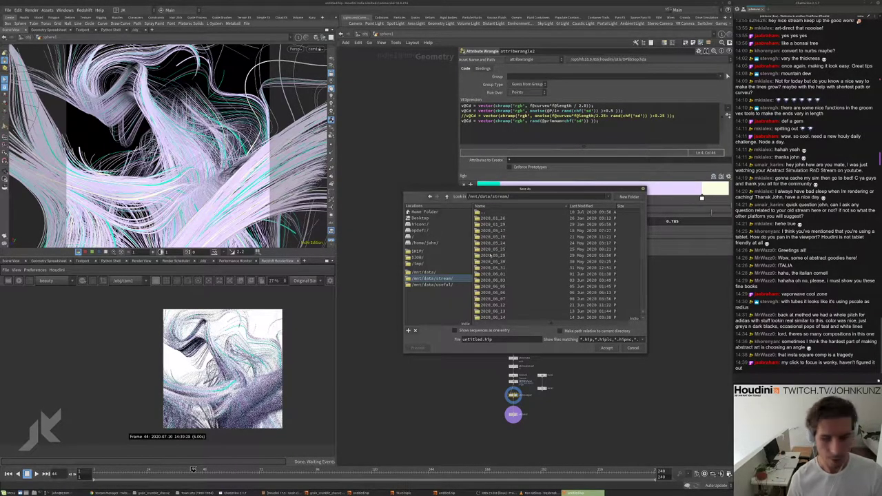
# - Create a new 2020_07_10 folder with a scenes folder inside it
pyautogui.click(630, 197)
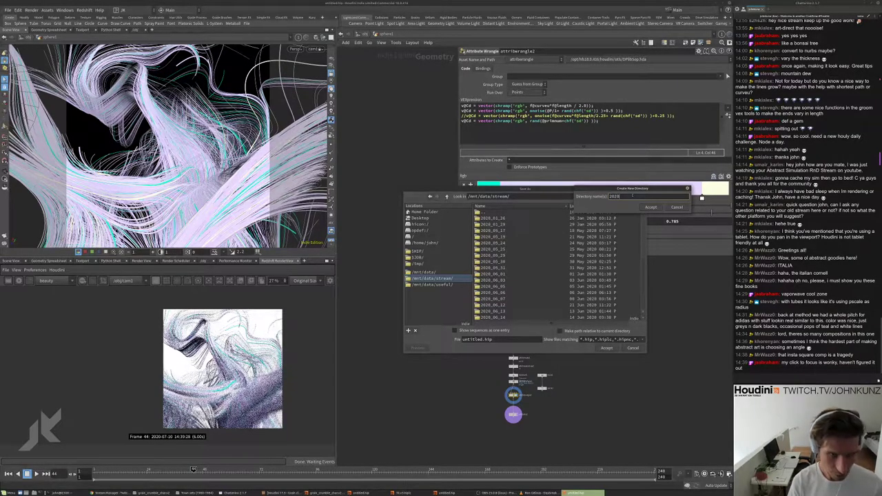
pyautogui.write('07_1')
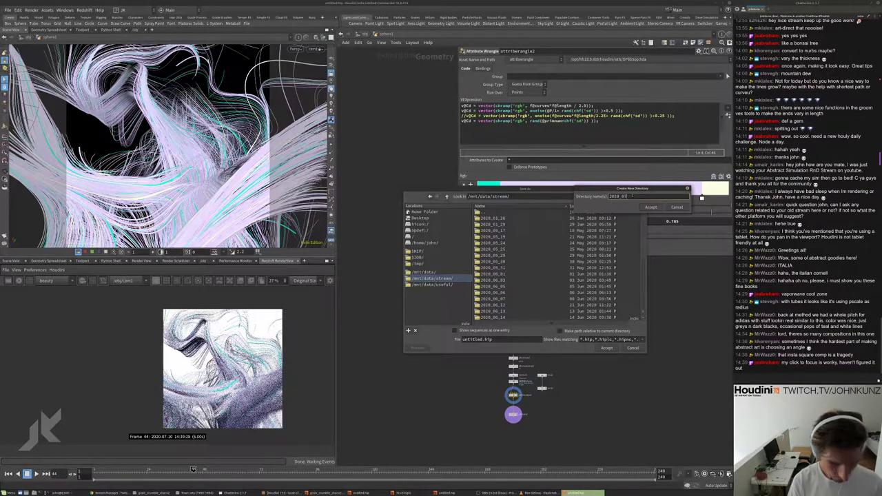
pyautogui.write('4')
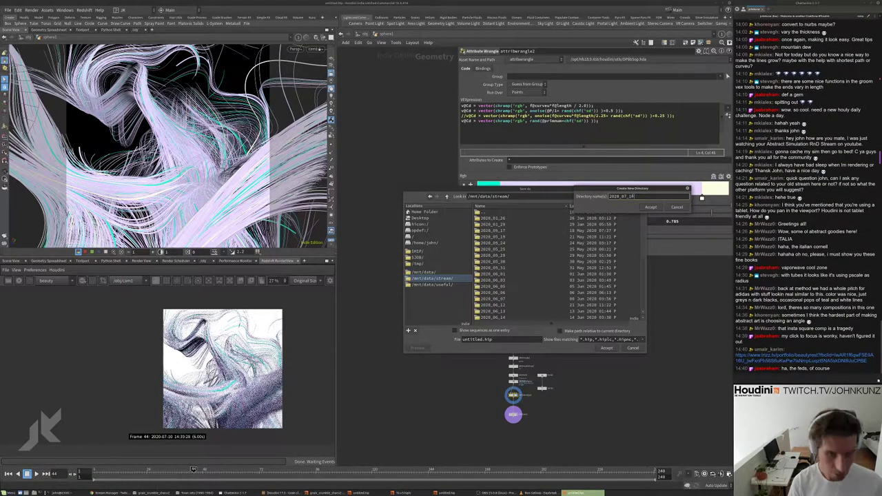
pyautogui.click(651, 207)
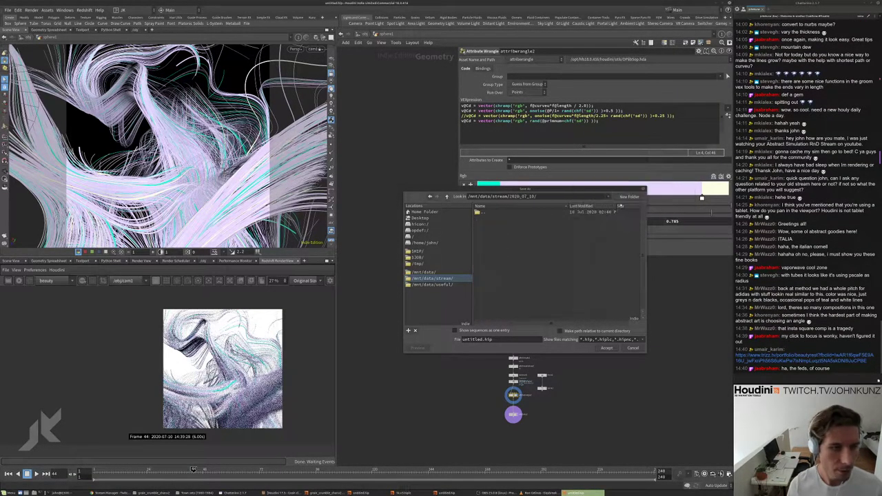
pyautogui.write('scenes')
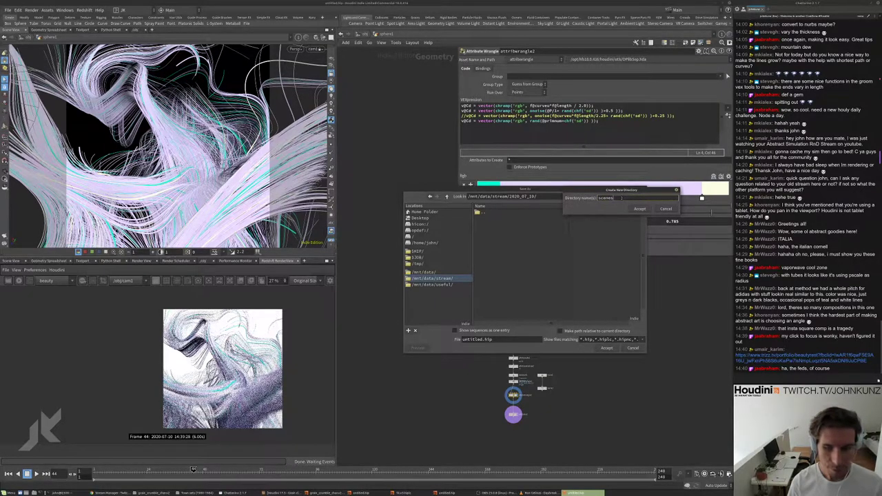
pyautogui.click(638, 208)
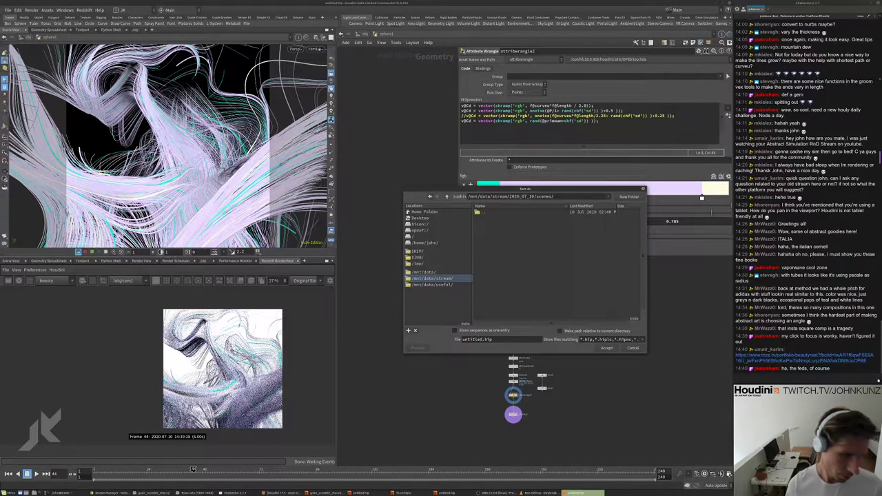
# - Save the scene as lines_fun_v1 in the scenes folder
pyautogui.doubleClick(482, 340)
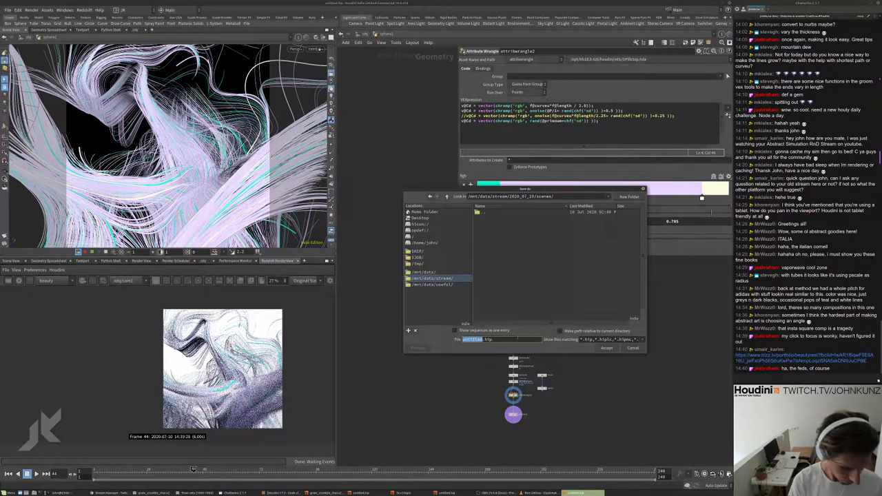
pyautogui.write('lines')
pyautogui.write('_fun_')
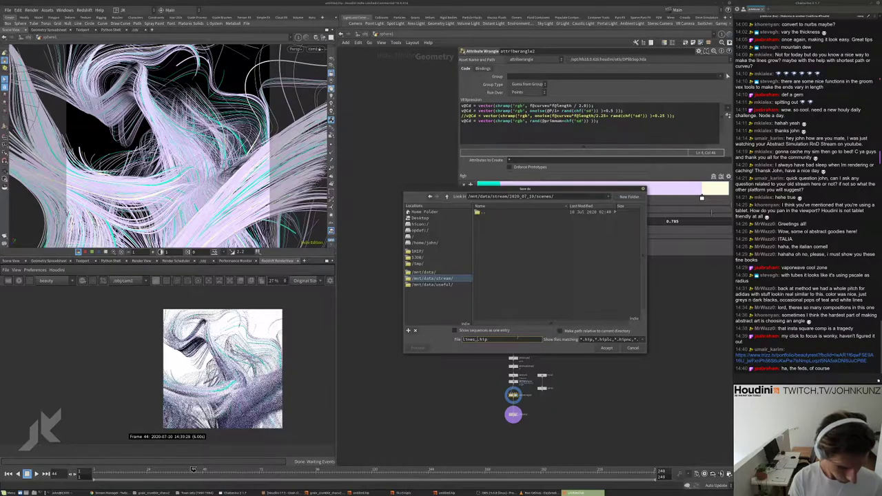
pyautogui.write('v1')
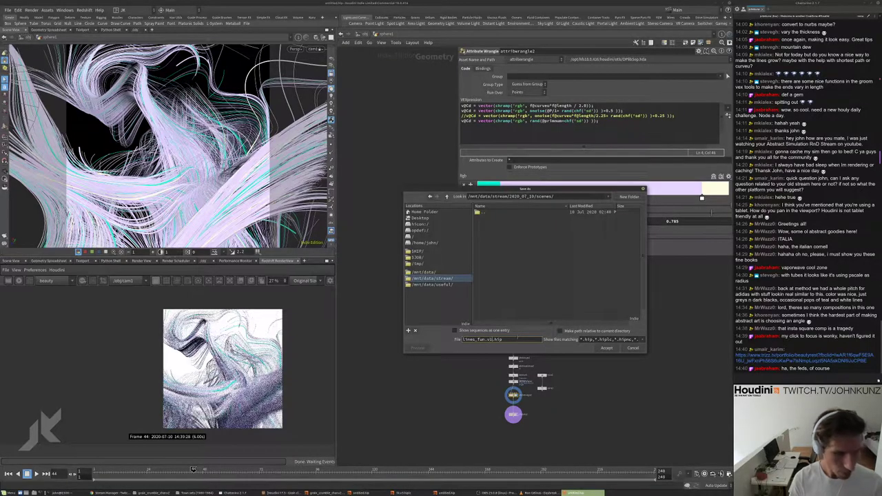
pyautogui.press('Return')
pyautogui.moveTo(489, 280); pyautogui.dragTo(468, 342, button='middle')
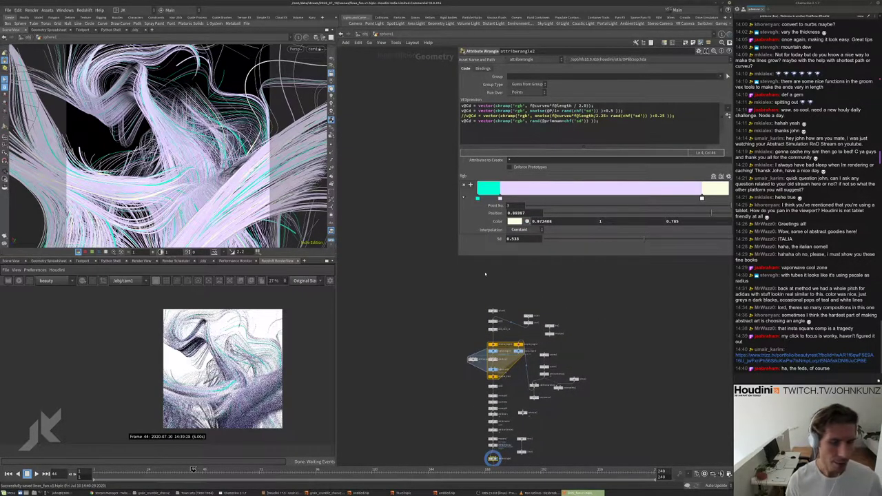
# - Set circle1's Uniform Scale to 0.1
pyautogui.scroll(5, 498, 336)
pyautogui.click(572, 285)
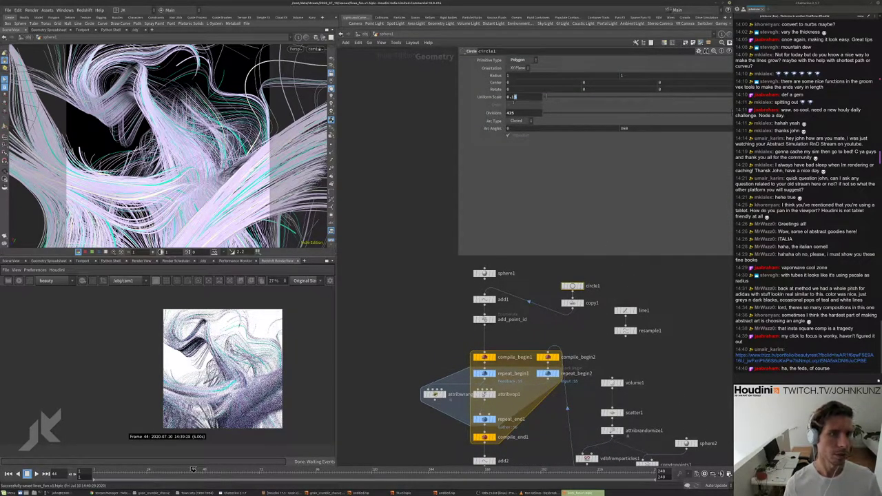
pyautogui.press('BackSpace')
pyautogui.press('Return')
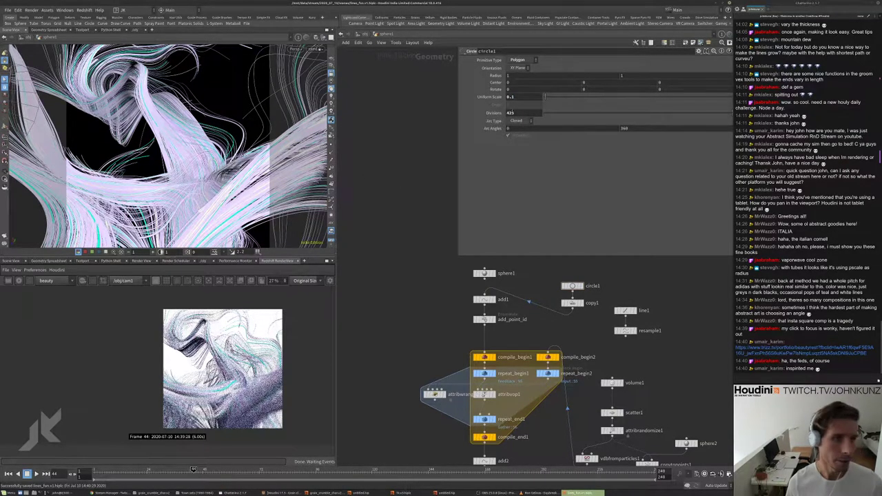
pyautogui.moveTo(654, 264); pyautogui.dragTo(648, 279, button='middle')
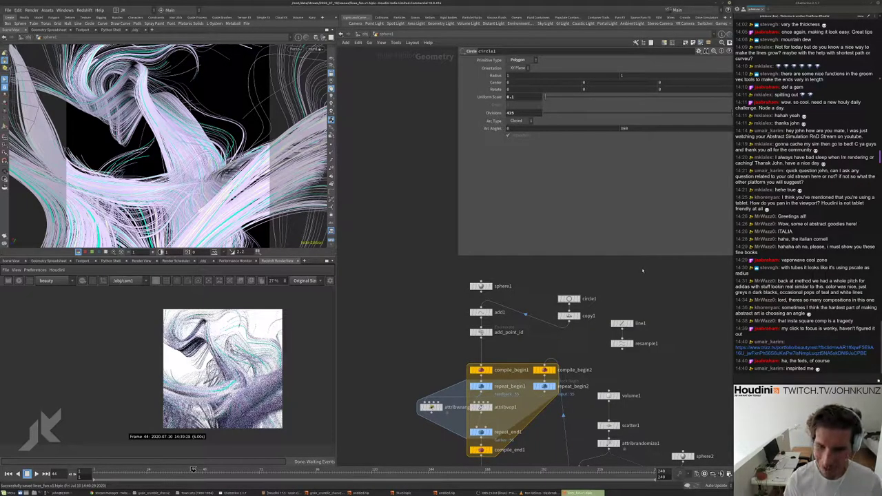
pyautogui.moveTo(583, 260); pyautogui.dragTo(577, 275, button='middle')
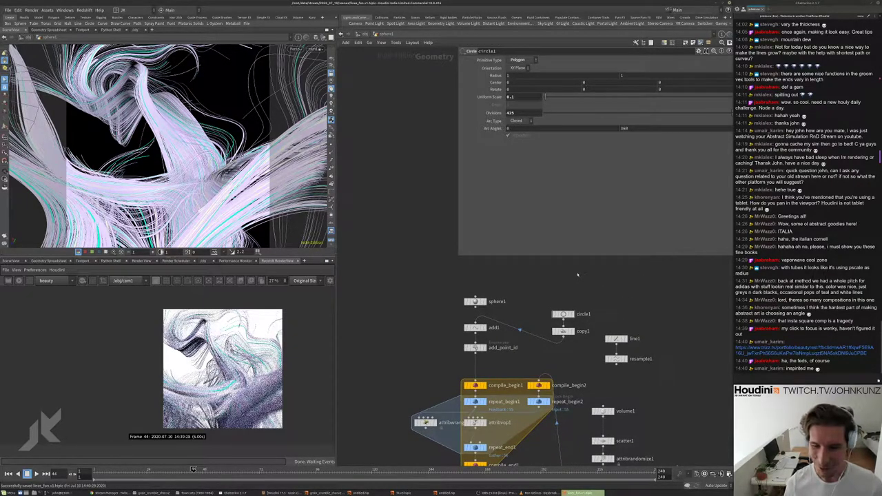
# - Try a uniform scale of 0.025, then drag it up to about 0.54 to thicken the strands
pyautogui.click(523, 97)
pyautogui.write('0.')
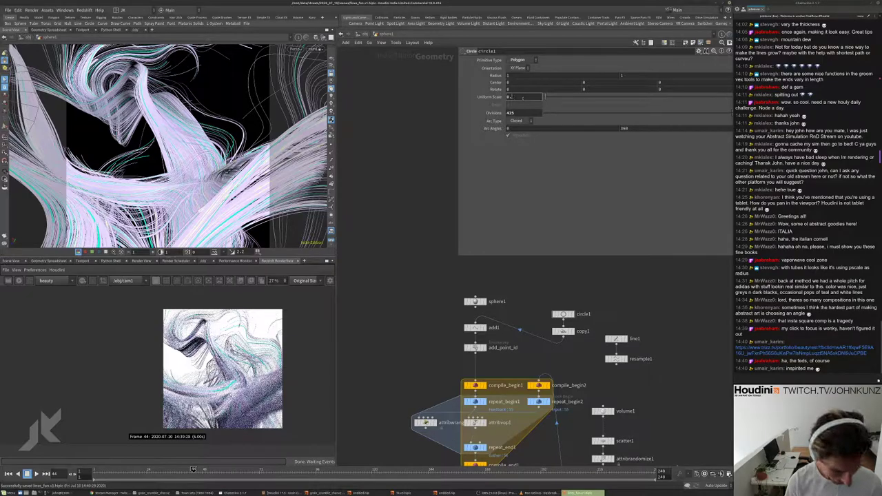
pyautogui.write('025')
pyautogui.press('Return')
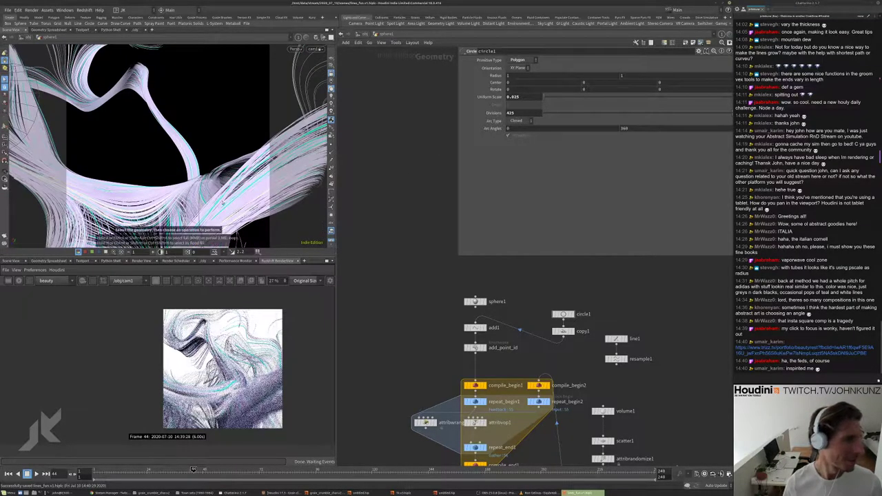
pyautogui.scroll(2, 532, 300)
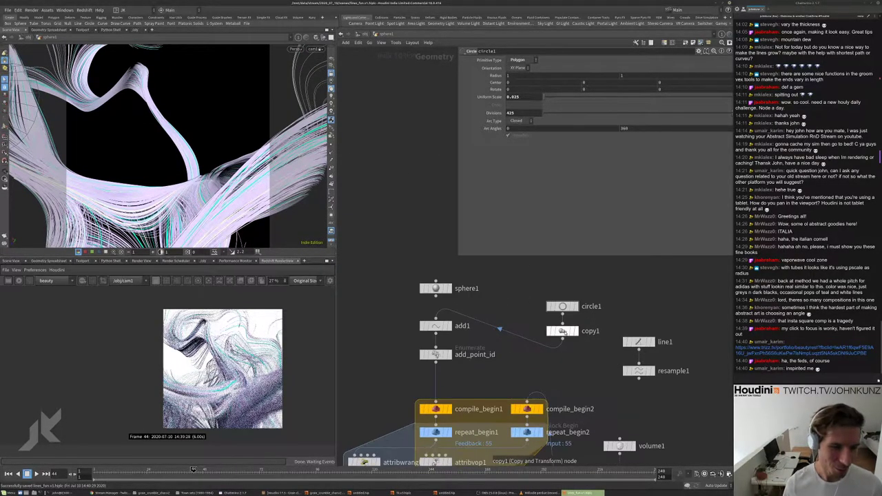
pyautogui.moveTo(544, 97); pyautogui.dragTo(550, 97)
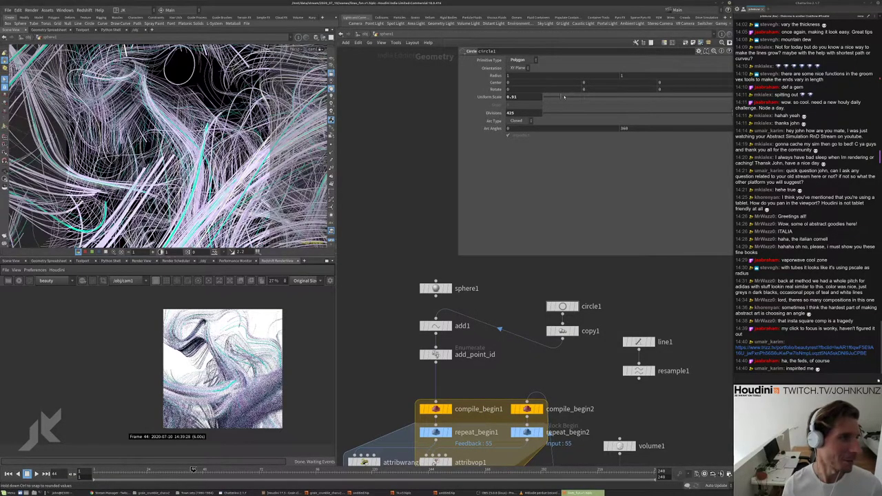
pyautogui.moveTo(557, 96); pyautogui.dragTo(556, 99)
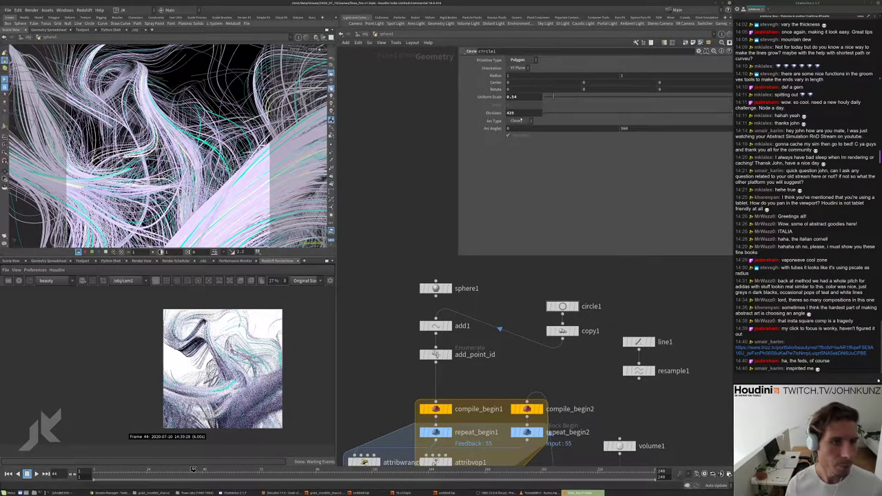
# - Set copy1's Total Number to 17 copies
pyautogui.moveTo(594, 369); pyautogui.dragTo(599, 341, button='middle')
pyautogui.click(566, 302)
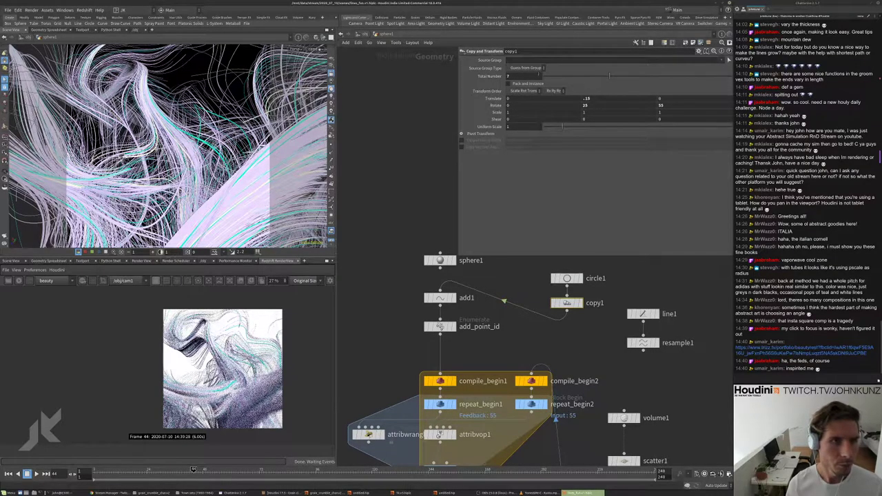
pyautogui.moveTo(538, 75); pyautogui.dragTo(703, 76)
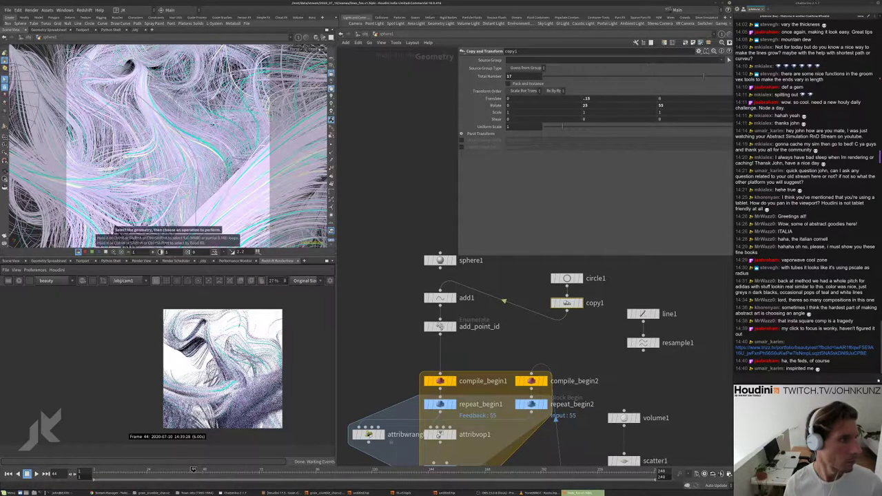
pyautogui.scroll(-3, 378, 167)
pyautogui.moveTo(378, 167); pyautogui.dragTo(398, 177, button='middle')
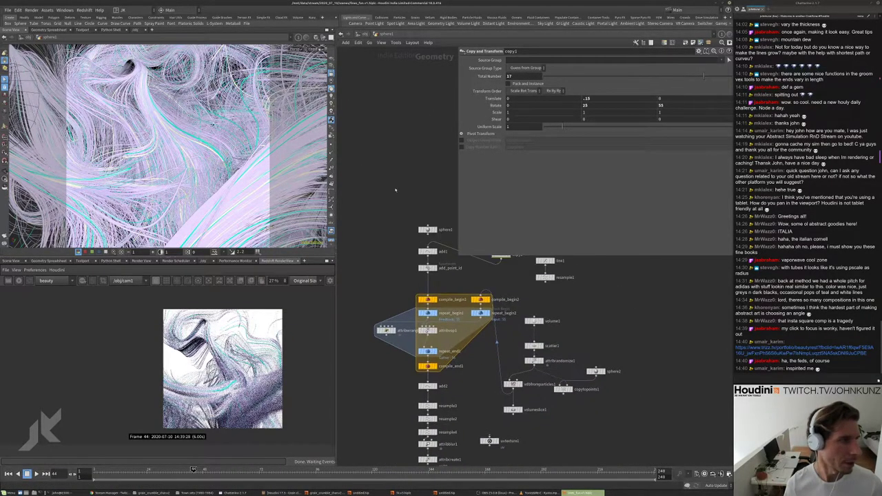
# - Inspect the attribwrangle2 and attribute1 nodes' info and zoom the Redshift render view to 26%
pyautogui.scroll(1, 327, 358)
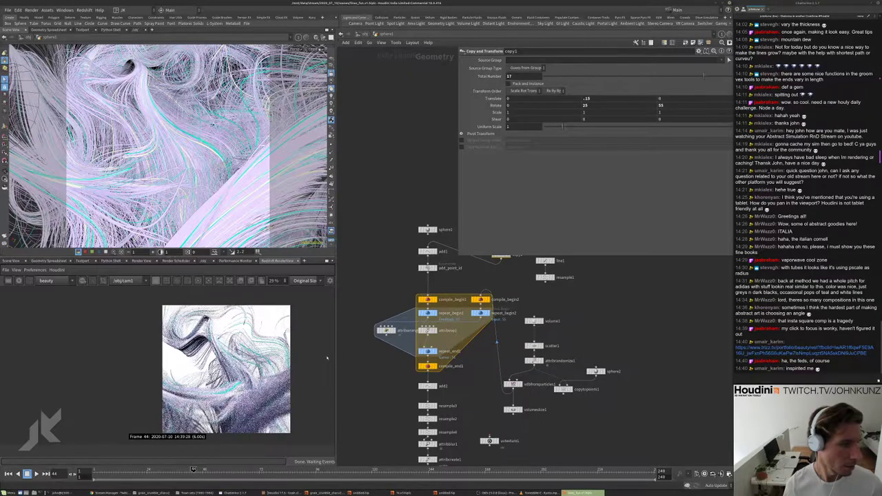
pyautogui.scroll(5, 503, 386)
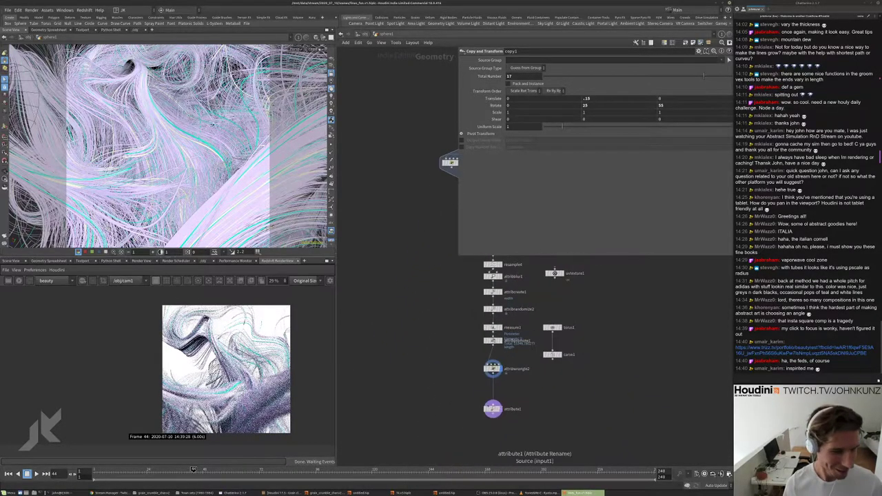
pyautogui.middleClick(506, 348)
pyautogui.middleClick(494, 410)
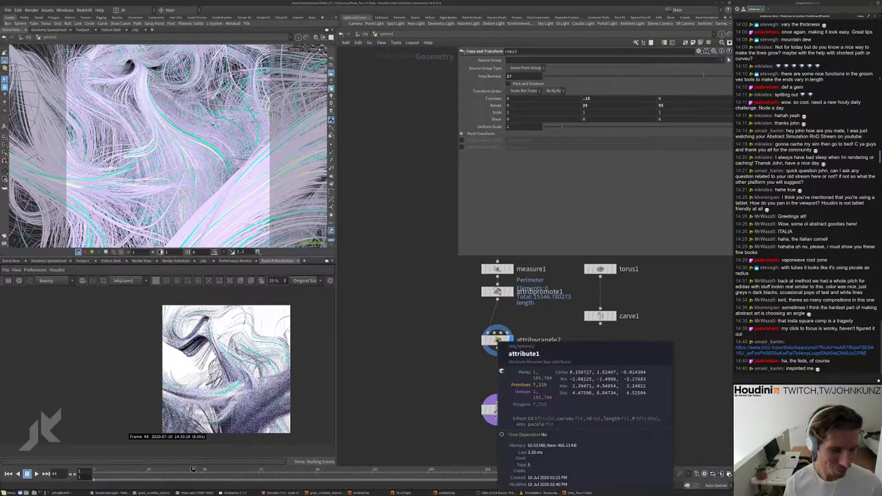
pyautogui.scroll(-3, 523, 344)
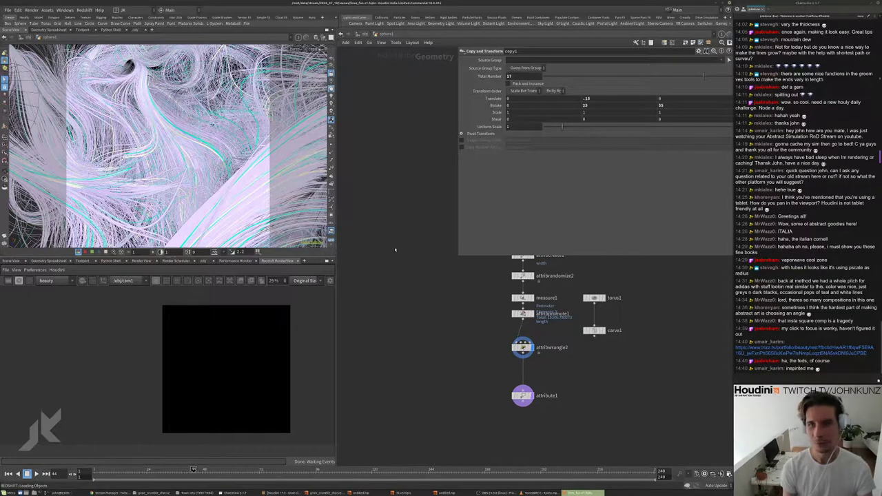
pyautogui.scroll(1, 189, 315)
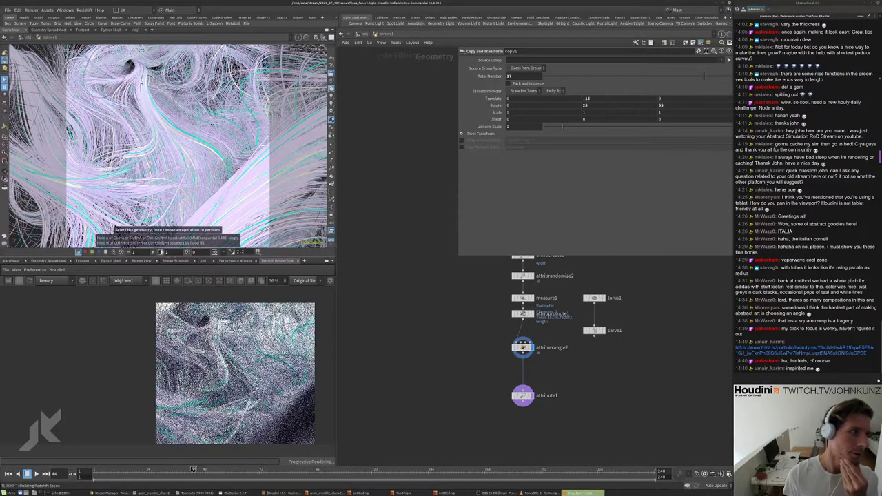
pyautogui.scroll(-1, 235, 375)
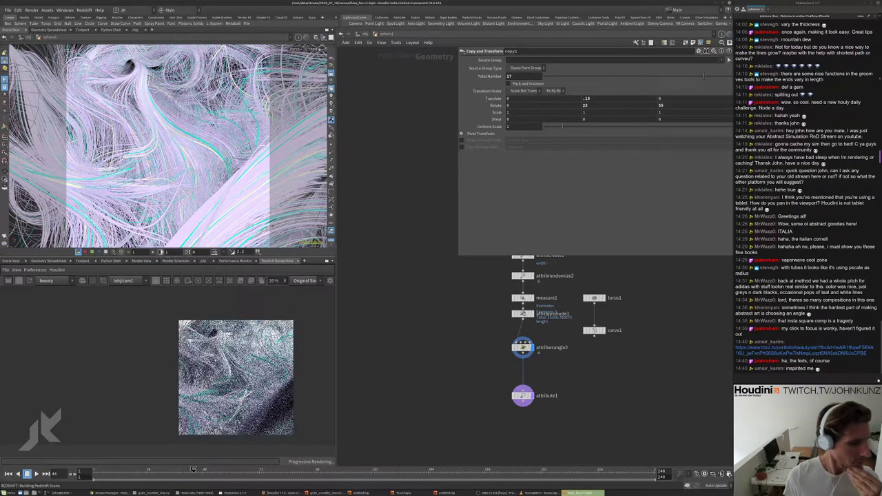
pyautogui.scroll(2, 214, 355)
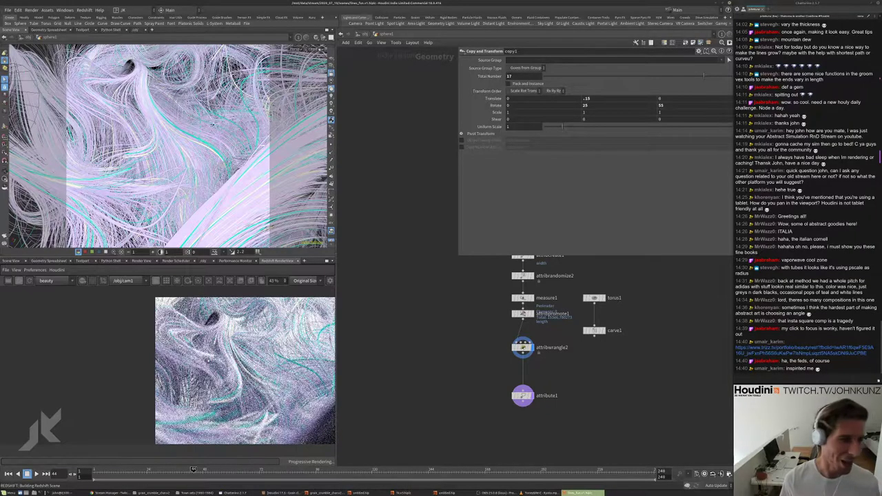
pyautogui.scroll(-2, 238, 370)
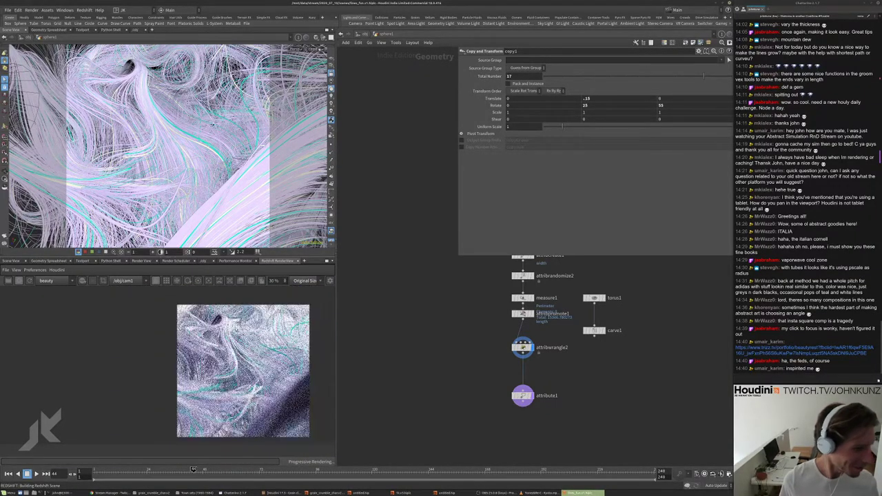
pyautogui.scroll(1, 238, 370)
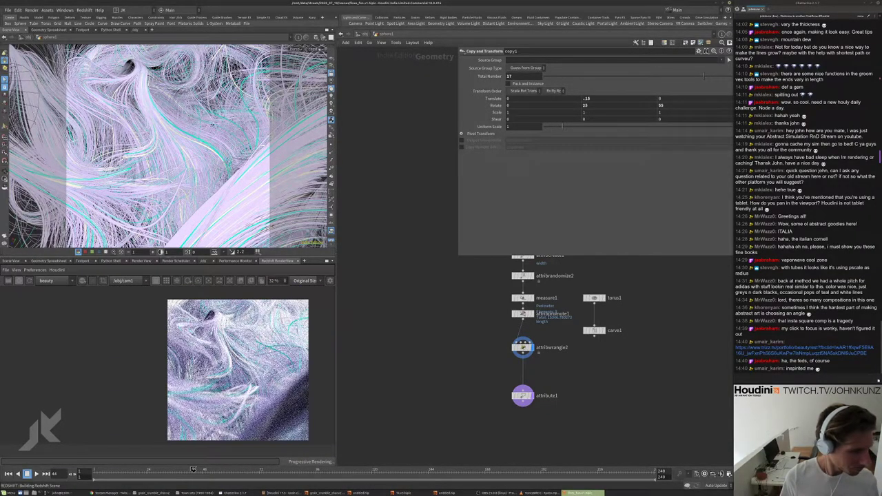
pyautogui.scroll(2, 237, 370)
pyautogui.scroll(-3, 238, 371)
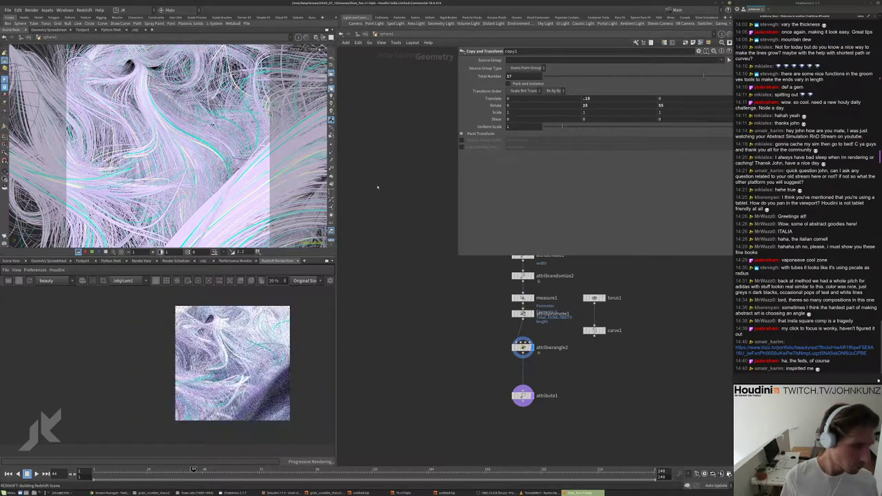
# - Back at /obj, select rslight1 and look through it in the viewport
pyautogui.click(371, 34)
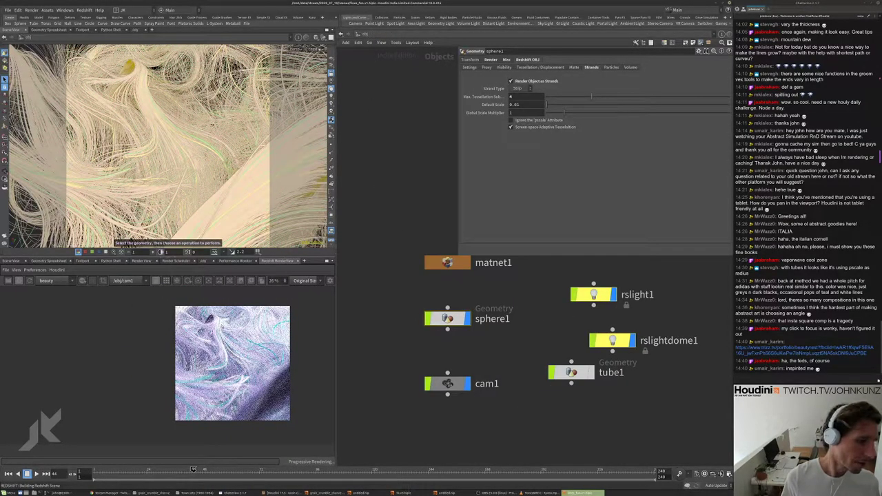
pyautogui.click(581, 290)
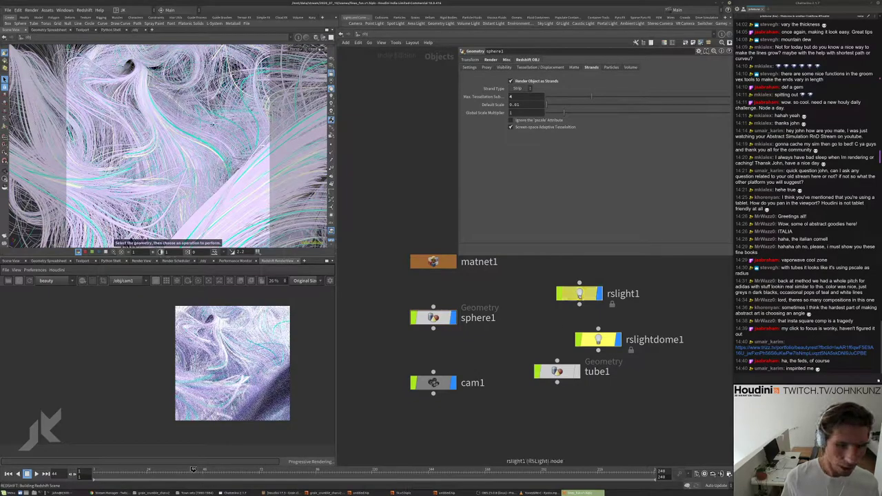
pyautogui.click(316, 49)
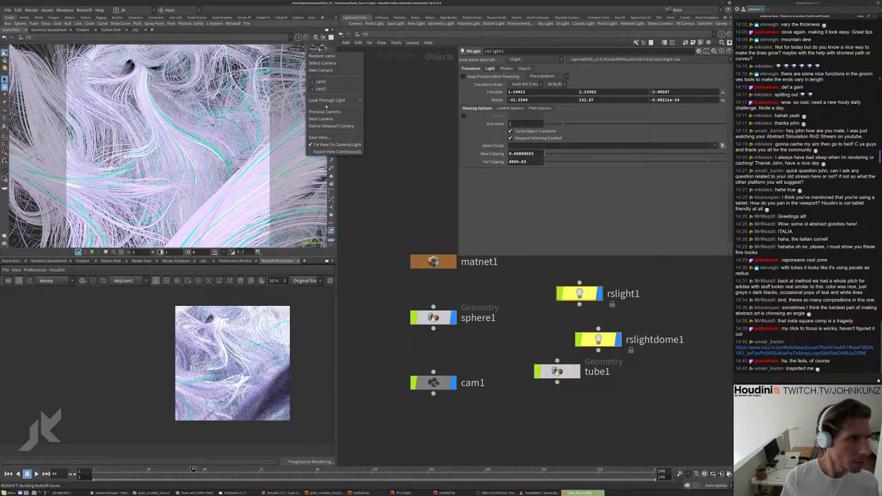
pyautogui.moveTo(329, 100)
pyautogui.click(396, 109)
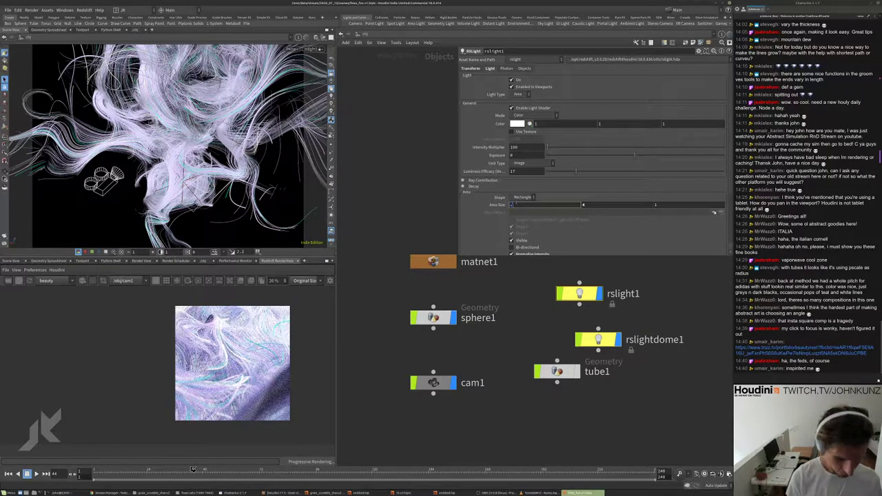
# - Set rslight1's Area Size to 2 and swing the light view around the hair strands
pyautogui.write('2')
pyautogui.press('Return')
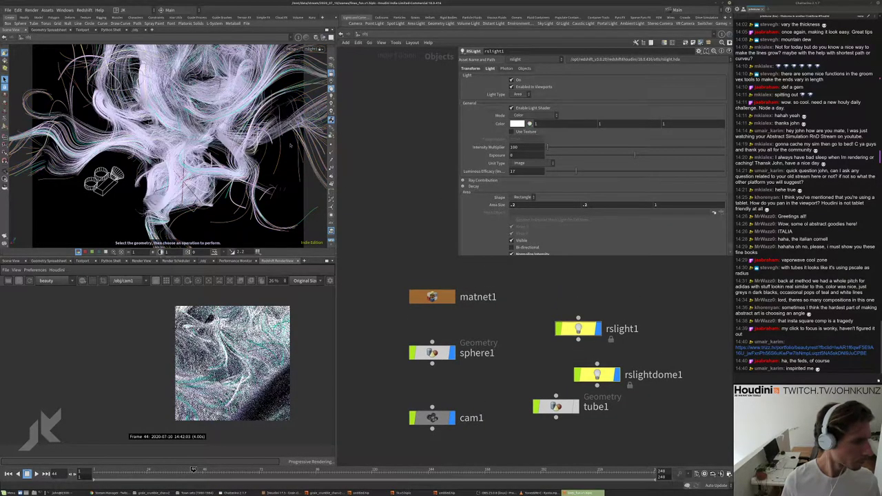
pyautogui.press('Escape')
pyautogui.scroll(5, 243, 128)
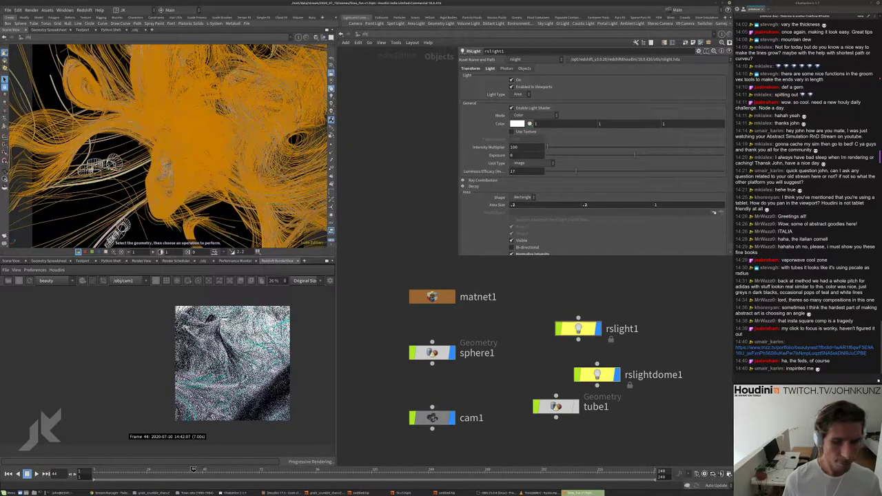
pyautogui.press('Escape')
pyautogui.moveTo(165, 151); pyautogui.dragTo(168, 186)
pyautogui.scroll(-2, 446, 384)
# - With cam1 selected, swing rslight1 close to the strands at a new angle and refresh the Redshift render
pyautogui.click(436, 408)
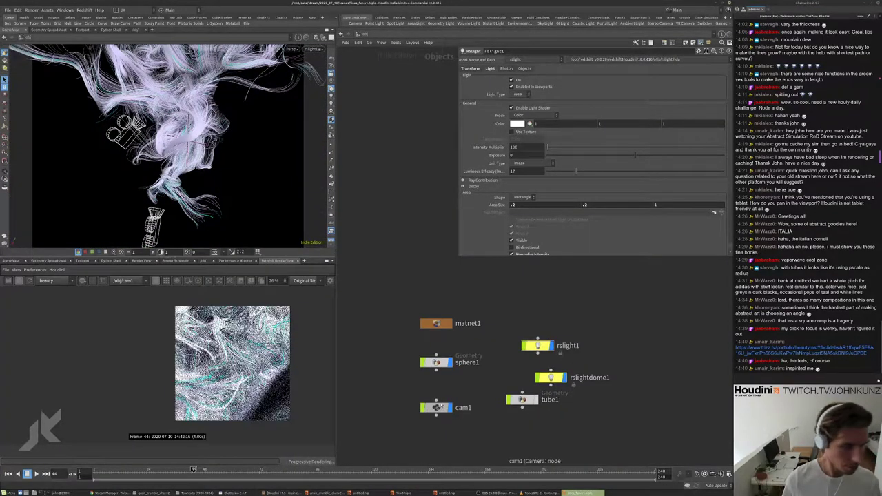
pyautogui.press('Escape')
pyautogui.moveTo(193, 138); pyautogui.dragTo(222, 120)
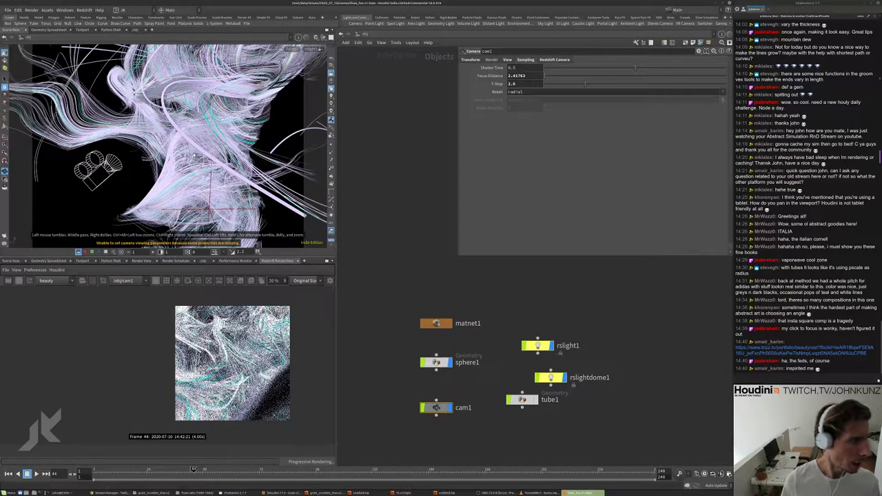
pyautogui.moveTo(196, 157); pyautogui.dragTo(284, 142)
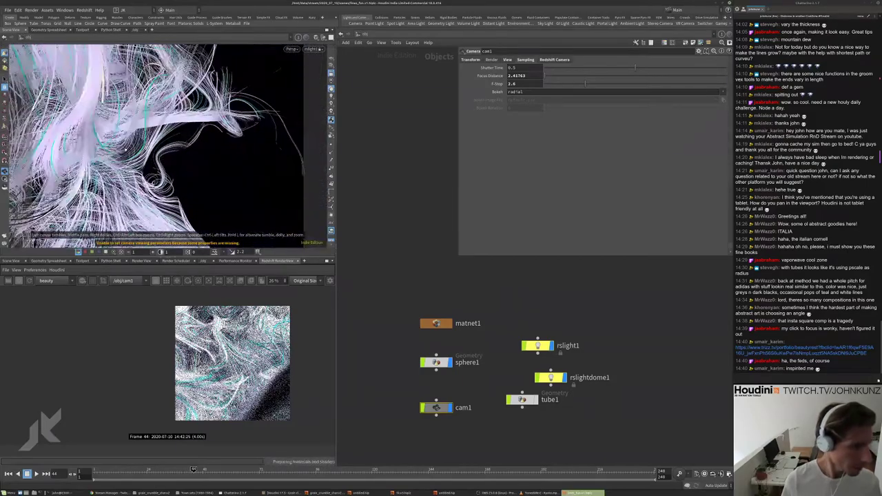
pyautogui.click(241, 281)
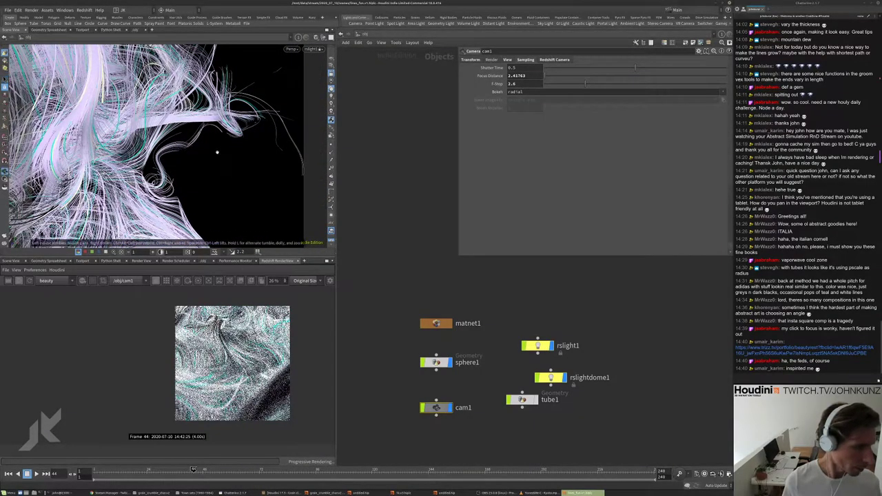
pyautogui.moveTo(217, 148); pyautogui.dragTo(181, 156)
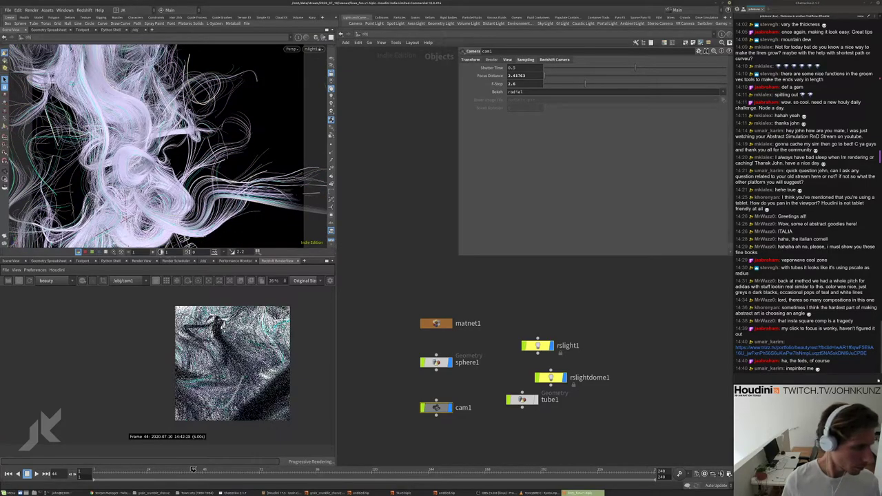
pyautogui.scroll(4, 233, 363)
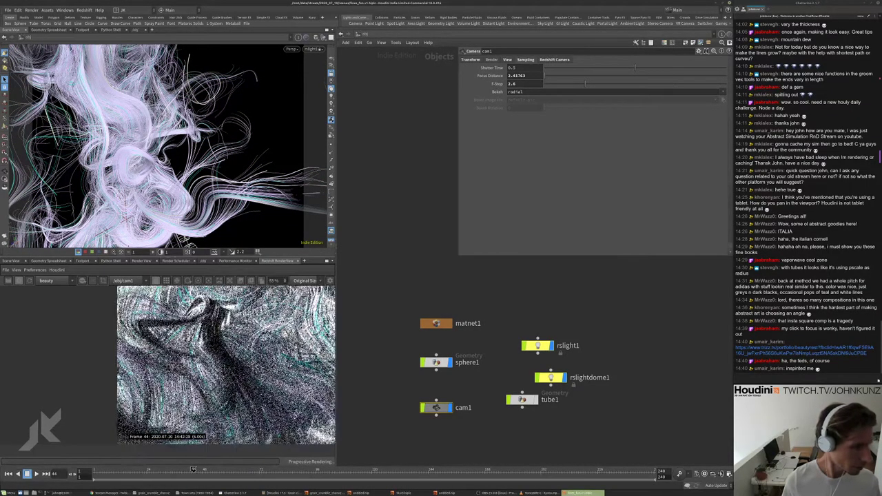
pyautogui.moveTo(165, 144); pyautogui.dragTo(131, 151)
pyautogui.scroll(-3, 234, 364)
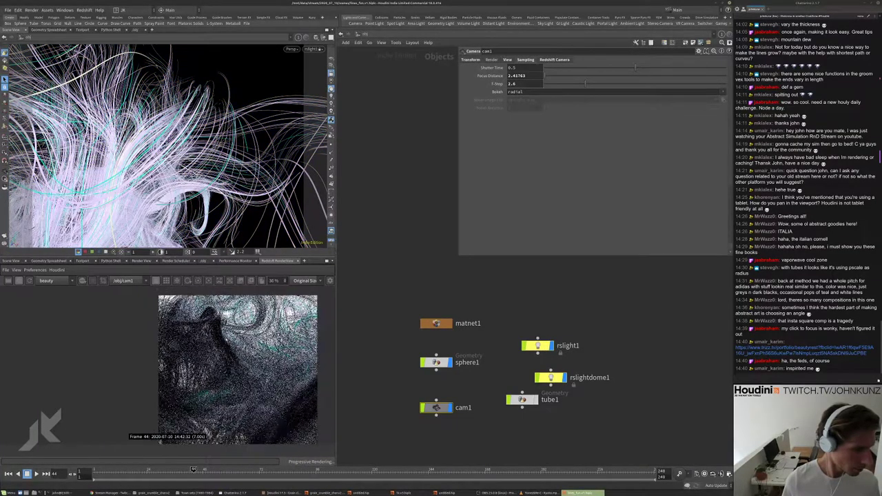
pyautogui.moveTo(172, 173); pyautogui.dragTo(223, 302)
pyautogui.moveTo(193, 207); pyautogui.dragTo(155, 162)
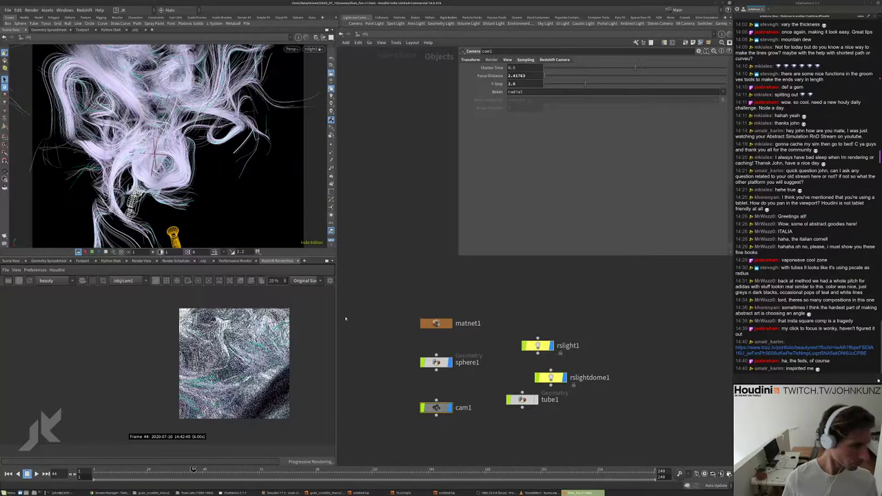
# - Set rslight1's Intensity Multiplier to 25 and orbit the light to a new angle on the hair
pyautogui.click(538, 345)
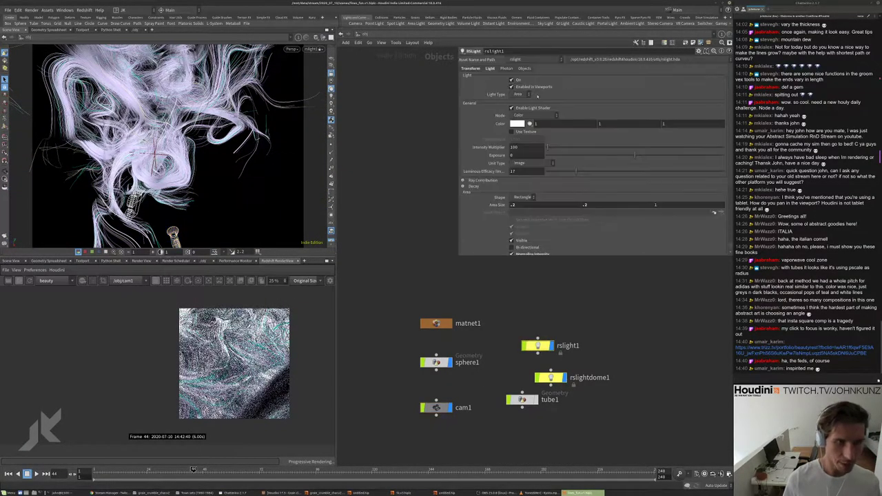
pyautogui.scroll(-3, 587, 201)
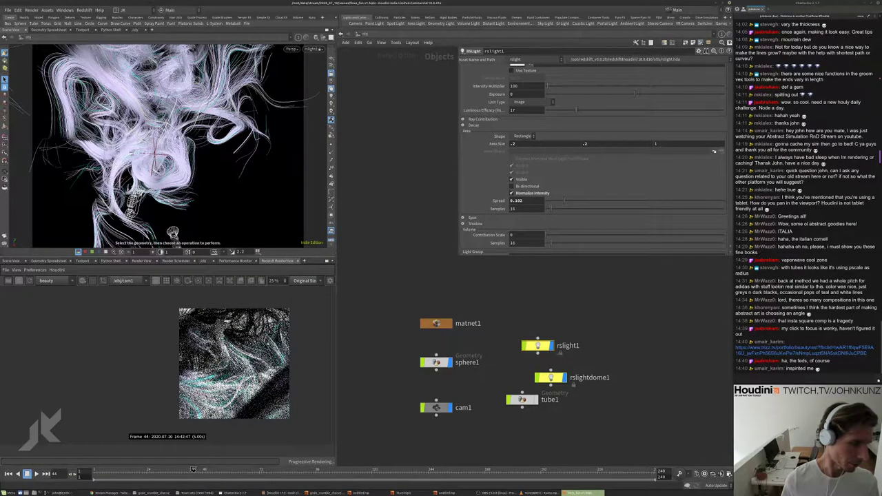
pyautogui.scroll(3, 487, 160)
pyautogui.click(527, 146)
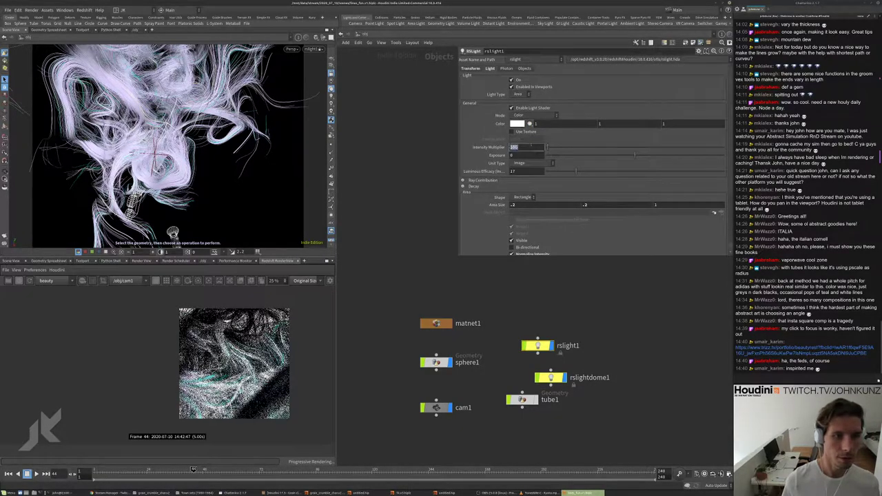
pyautogui.press('Return')
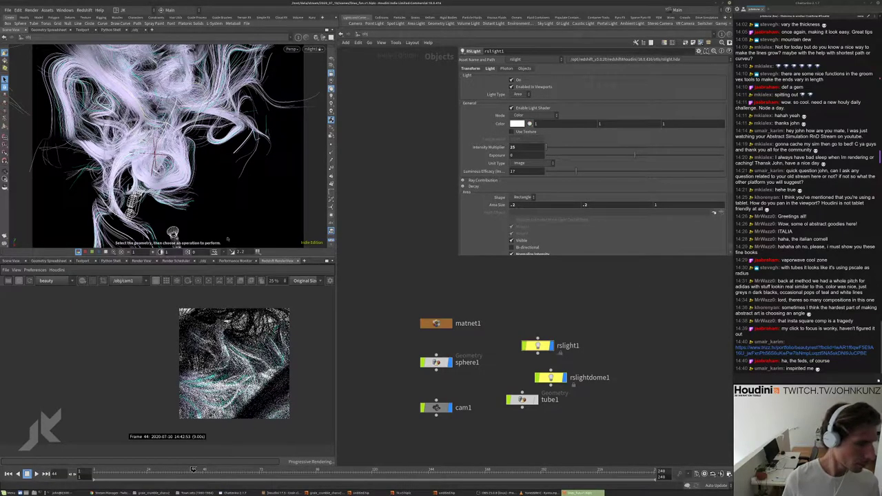
pyautogui.scroll(-2, 466, 193)
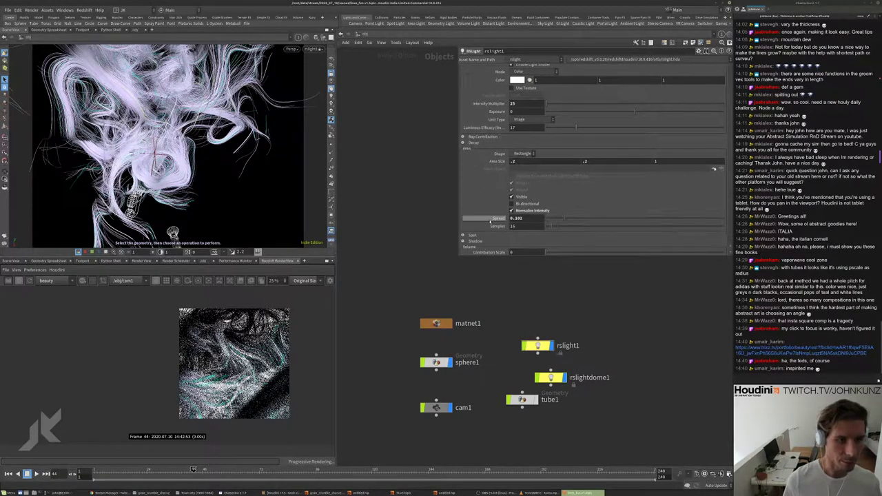
pyautogui.moveTo(207, 179); pyautogui.dragTo(242, 195)
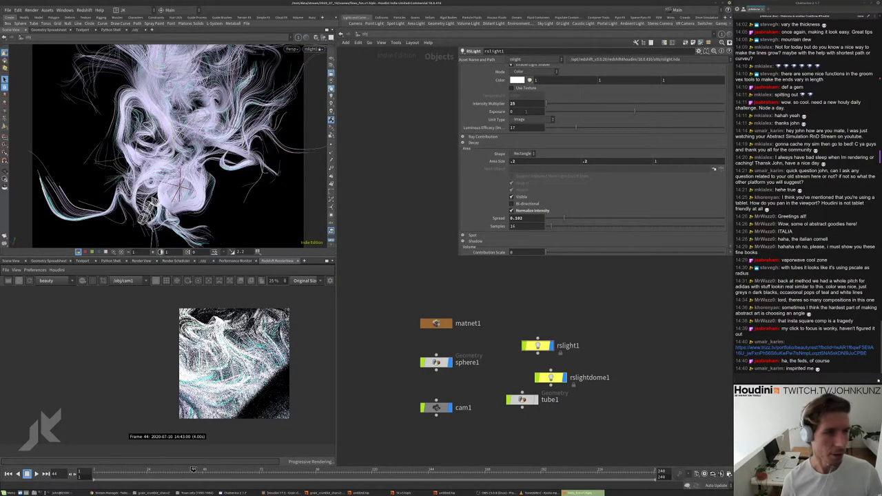
# - Lower the intensity multiplier to 5
pyautogui.click(527, 104)
pyautogui.write('5')
pyautogui.press('Return')
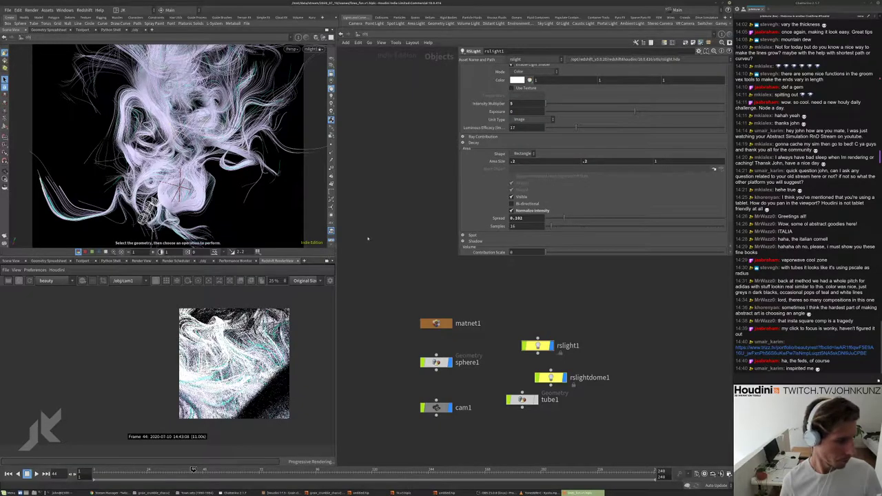
# - Move the light closer around the hair and widen its Spread to 0.452
pyautogui.press('Escape')
pyautogui.moveTo(166, 134); pyautogui.dragTo(244, 95)
pyautogui.press('s')
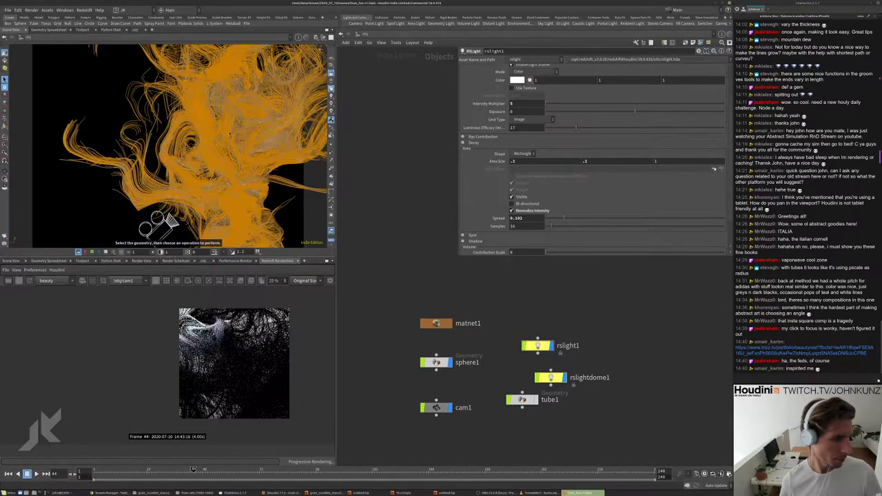
pyautogui.moveTo(229, 134)
pyautogui.keyDown('alt'); pyautogui.mouseDown()
pyautogui.moveTo(269, 168)
pyautogui.moveTo(239, 178)
pyautogui.mouseUp(); pyautogui.keyUp('alt')
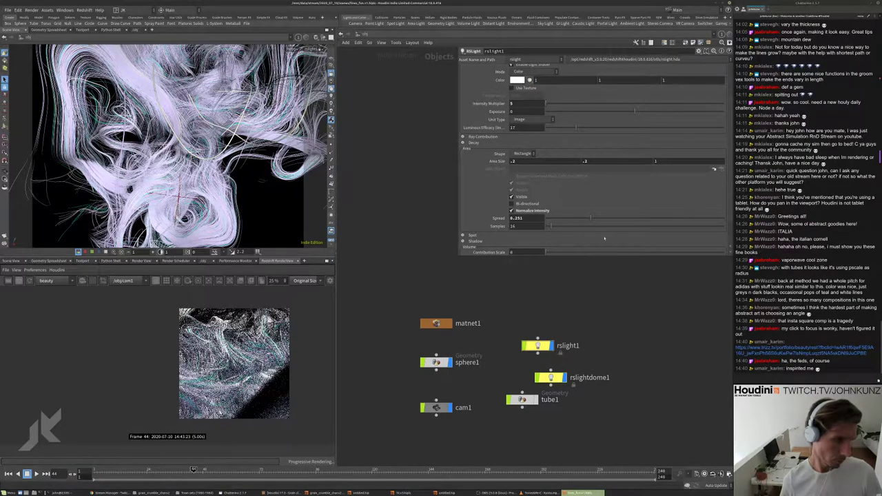
pyautogui.moveTo(591, 218); pyautogui.dragTo(624, 218)
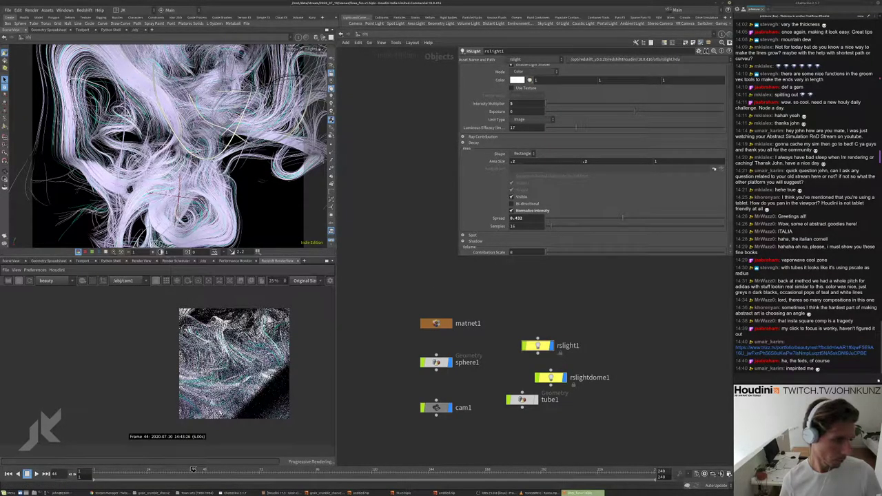
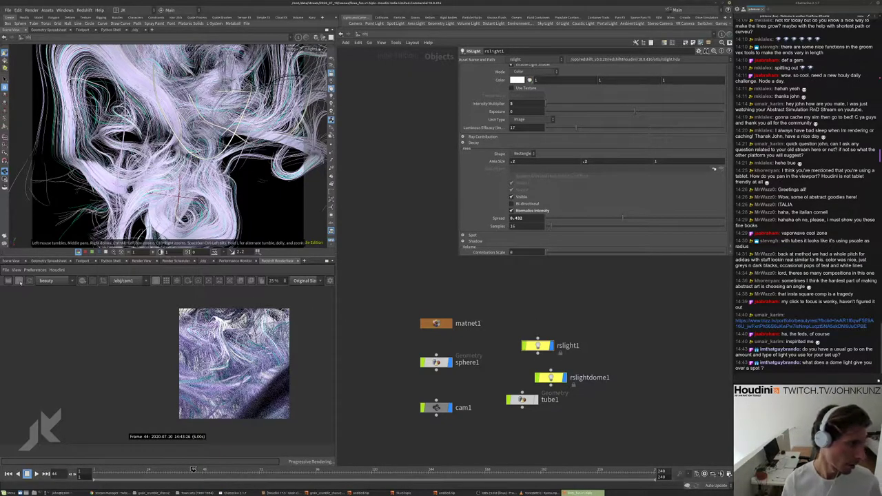
# - Stack rslightdome1 and tube1 in a neat column directly beneath rslight1
pyautogui.moveTo(606, 324); pyautogui.dragTo(600, 309, button='middle')
pyautogui.scroll(4, 570, 365)
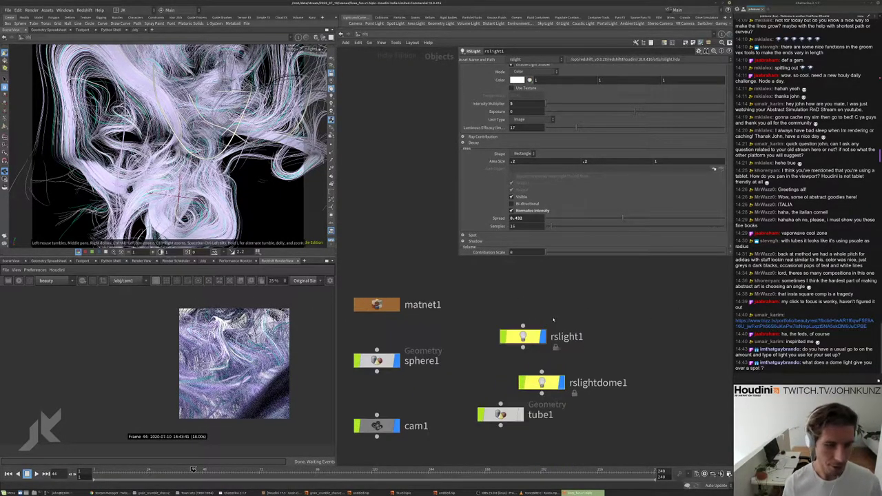
pyautogui.moveTo(541, 383); pyautogui.dragTo(532, 355)
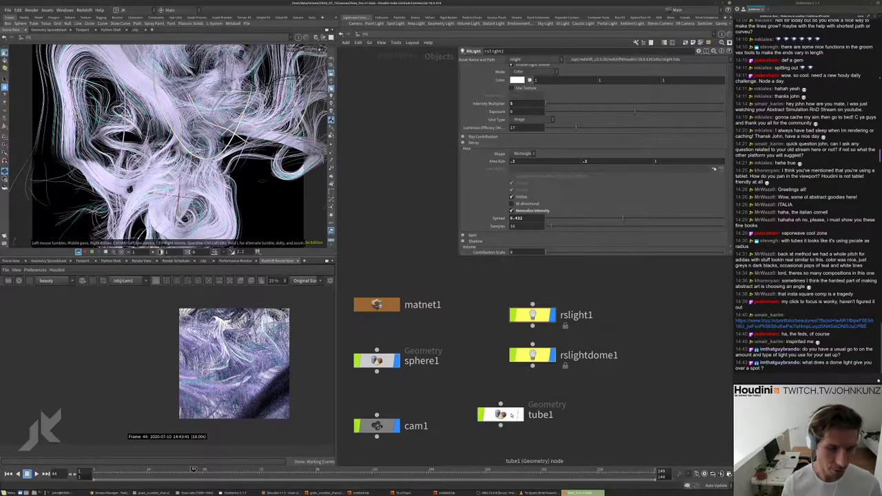
pyautogui.moveTo(500, 414); pyautogui.dragTo(532, 426)
pyautogui.moveTo(544, 355); pyautogui.dragTo(544, 361)
pyautogui.scroll(1, 238, 373)
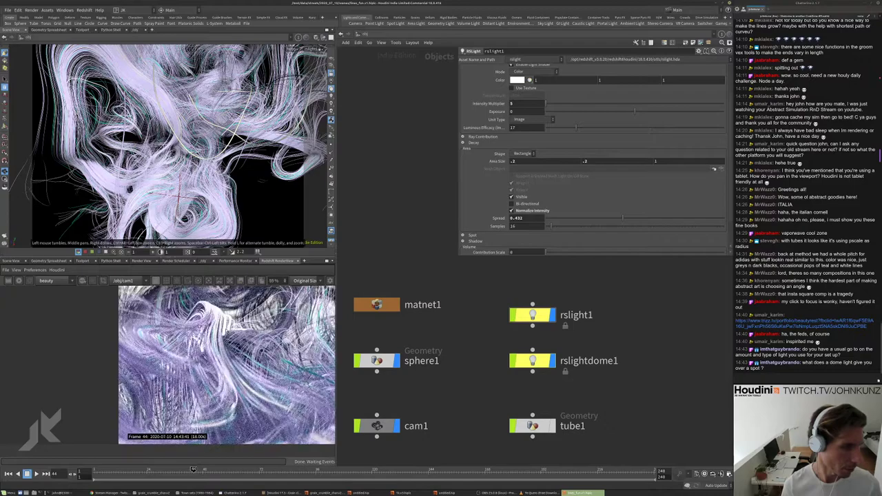
# - Switch off rslight1 and select the rslightdome1 dome light
pyautogui.press('Tab')
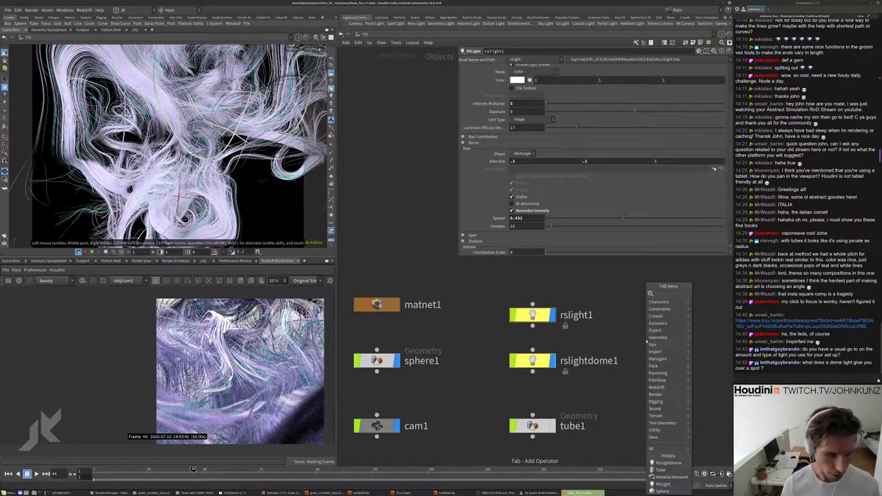
pyautogui.write('rs')
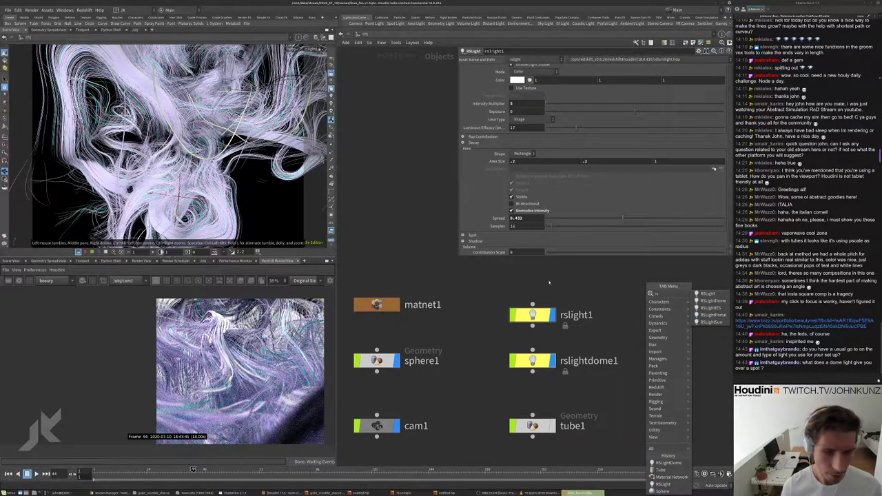
pyautogui.press('Escape')
pyautogui.scroll(3, 524, 98)
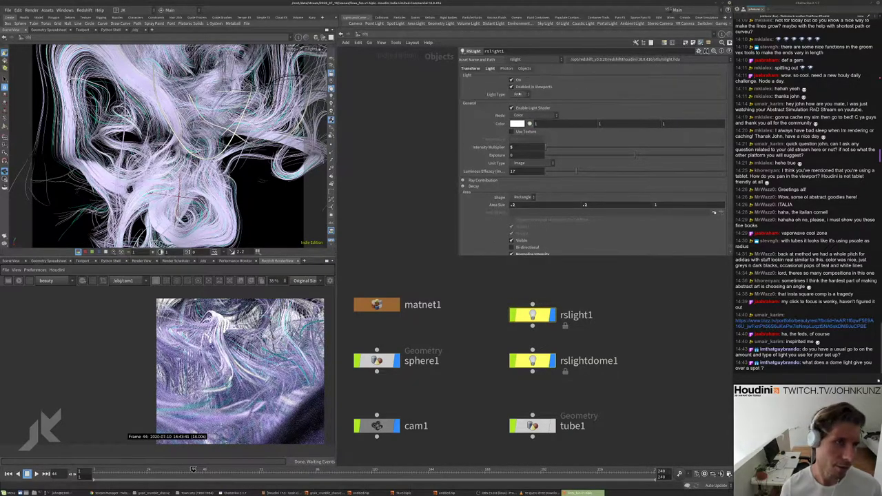
pyautogui.click(517, 81)
pyautogui.moveTo(543, 361); pyautogui.dragTo(539, 349, button='middle')
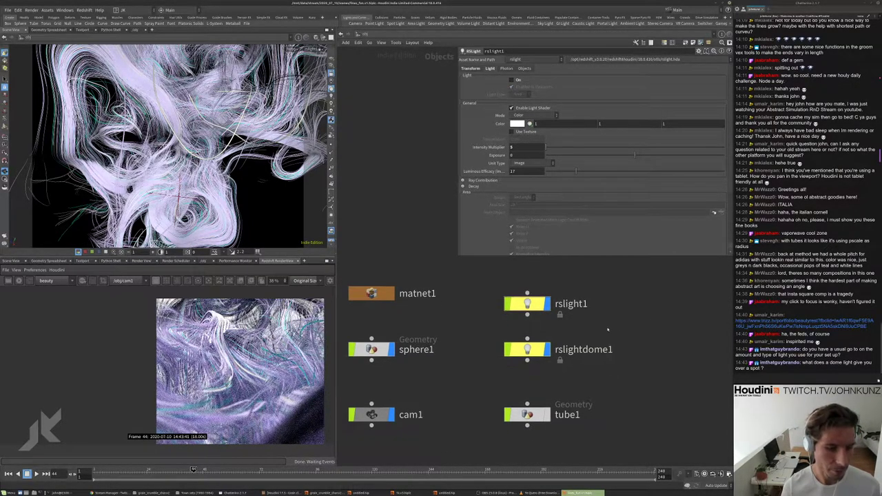
pyautogui.click(540, 350)
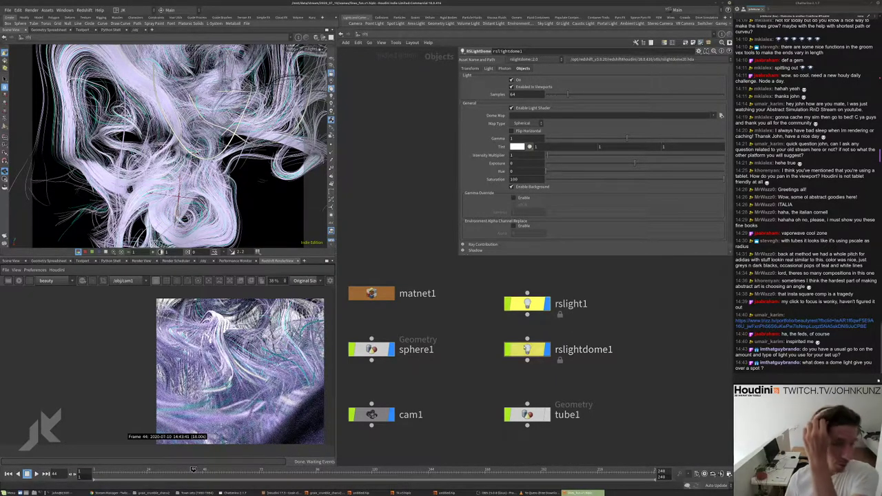
# - Add a new Redshift dome light, rslightdome2, via a 'dome' node search
pyautogui.press('Tab')
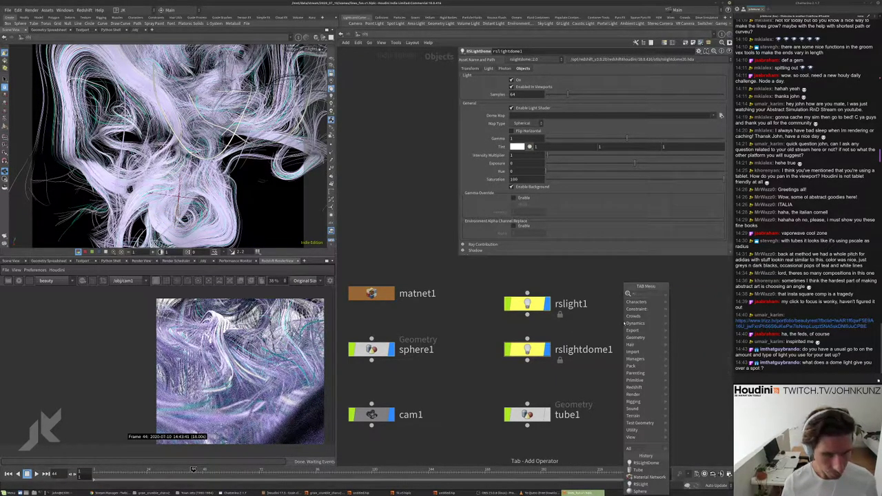
pyautogui.write('dome')
pyautogui.click(682, 310)
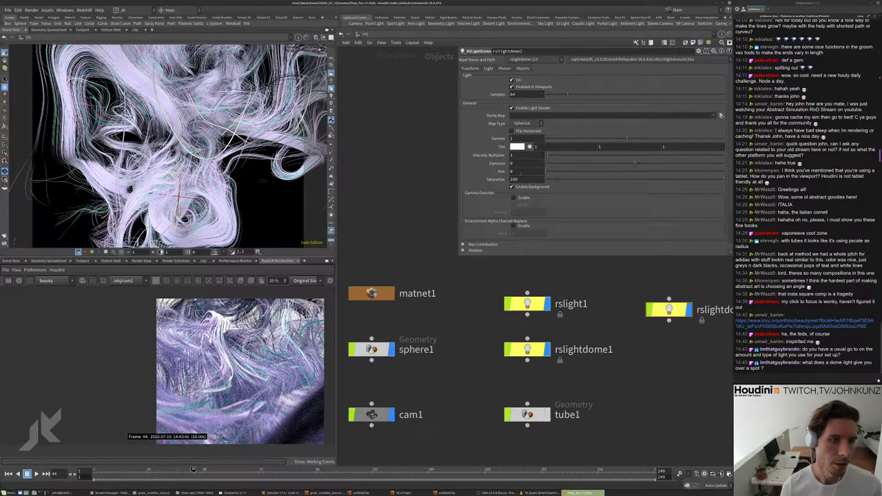
# - Browse the dome map image chooser to /mnt/data/useful/tex/hdri/
pyautogui.click(721, 115)
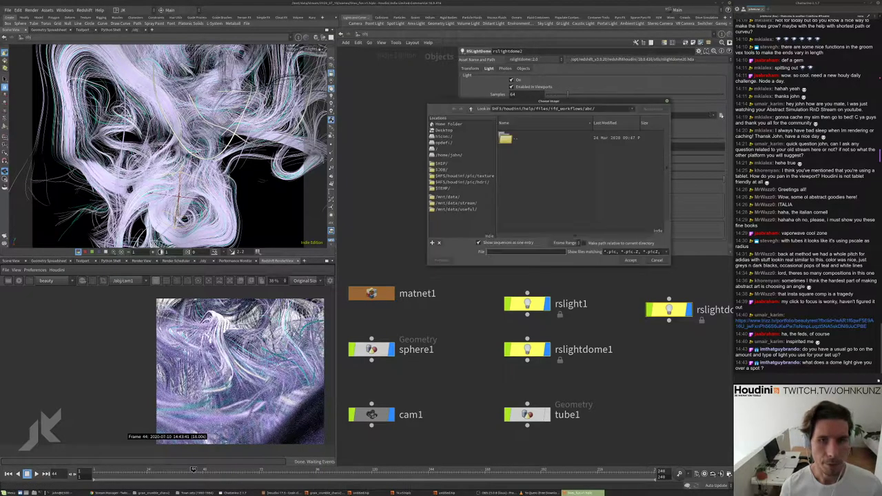
pyautogui.click(469, 209)
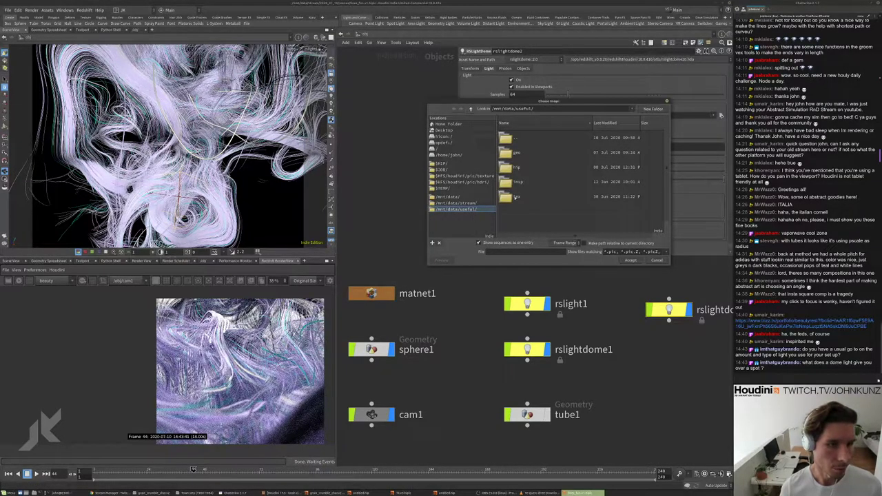
pyautogui.doubleClick(516, 197)
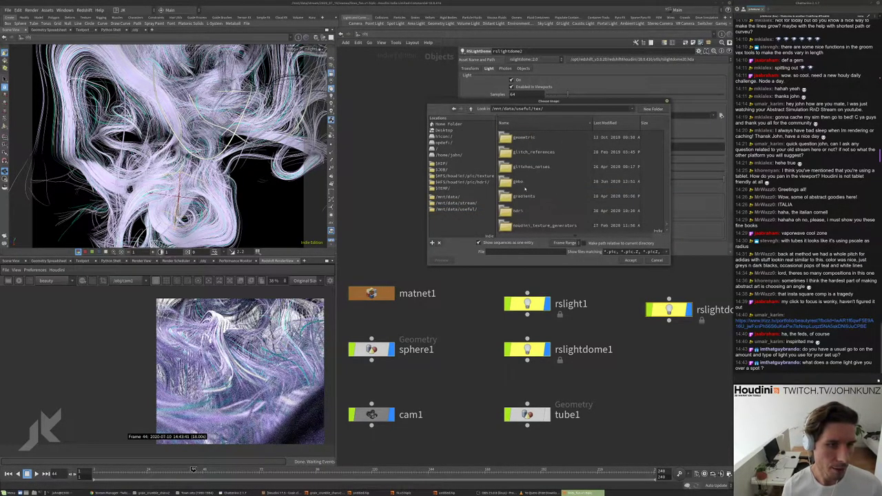
pyautogui.doubleClick(523, 211)
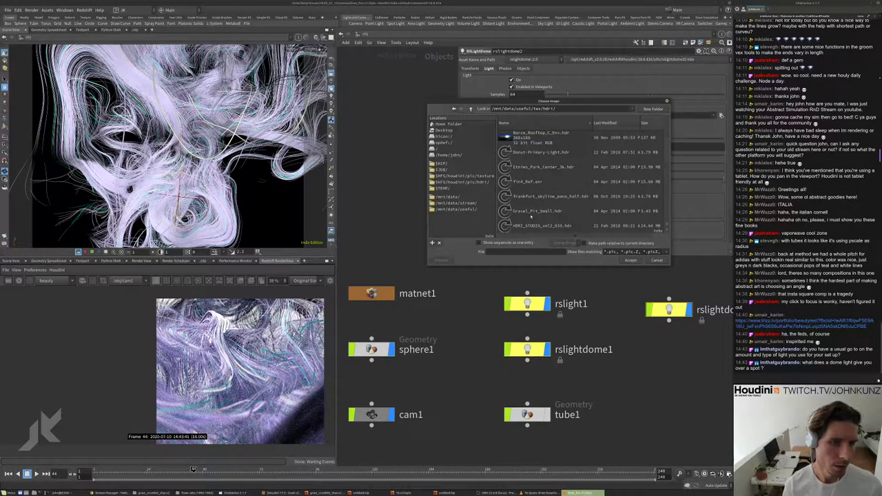
# - Compare SoftboxTent1, ThreeLargeTent and ThreeSoftboxesStudio1, then accept Studio4.hdr as the dome map
pyautogui.scroll(-8, 531, 217)
pyautogui.scroll(-2, 531, 221)
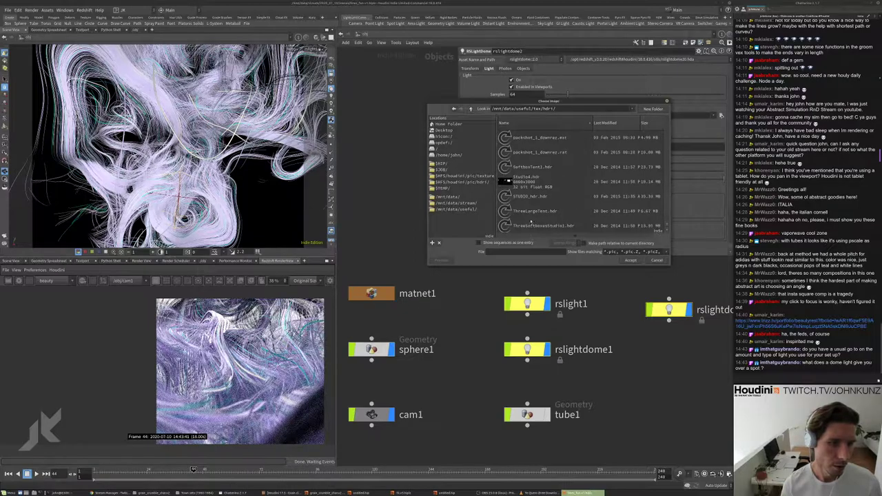
pyautogui.click(528, 154)
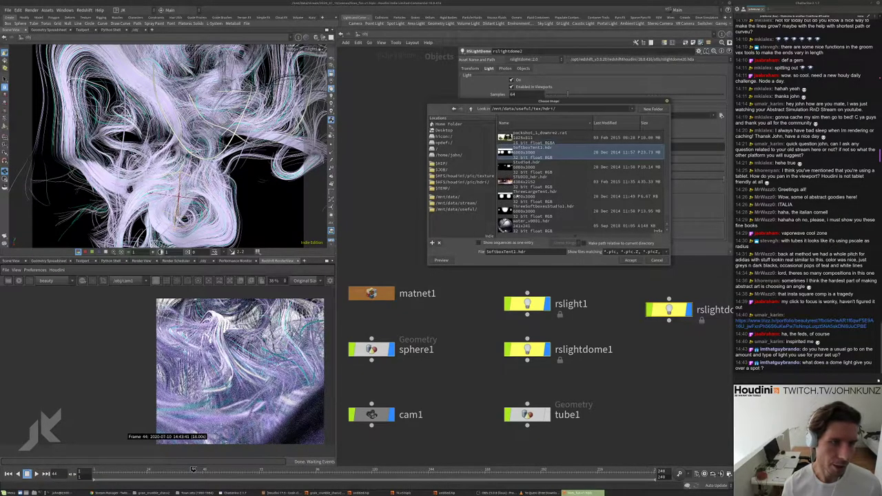
pyautogui.click(518, 196)
pyautogui.scroll(-1, 519, 197)
pyautogui.click(519, 198)
pyautogui.click(516, 169)
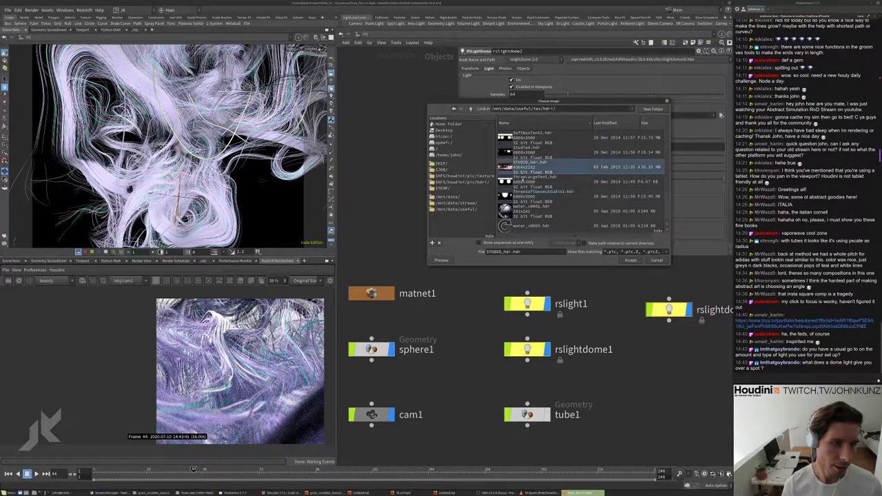
pyautogui.click(515, 181)
pyautogui.scroll(2, 516, 178)
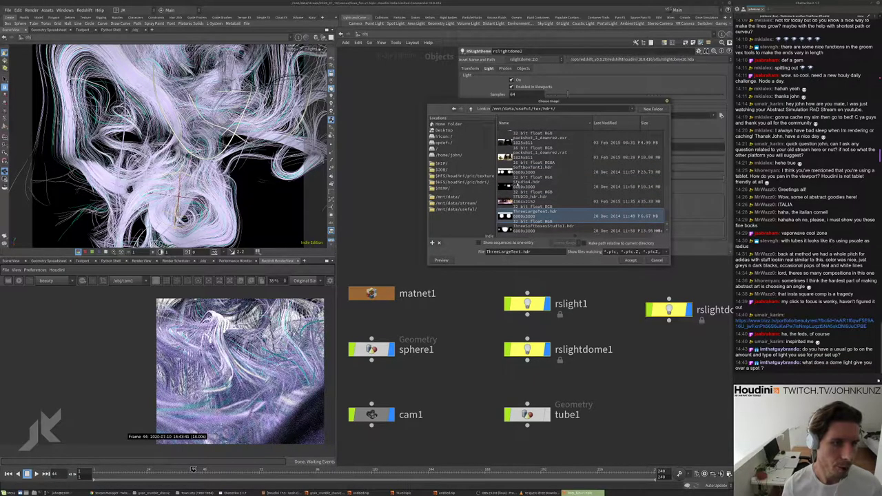
pyautogui.click(524, 186)
pyautogui.click(630, 260)
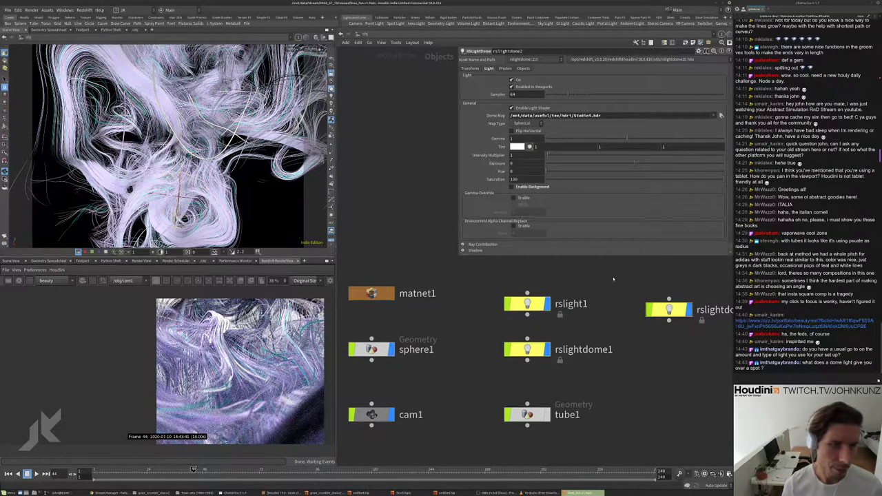
# - Render a Redshift preview lit by the Studio4 dome, zoom in to inspect, then stop it
pyautogui.click(19, 280)
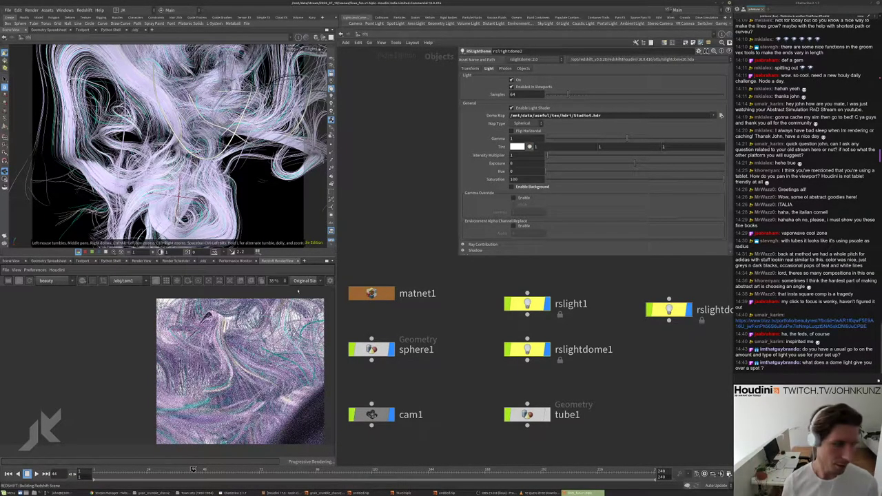
pyautogui.scroll(-3, 298, 291)
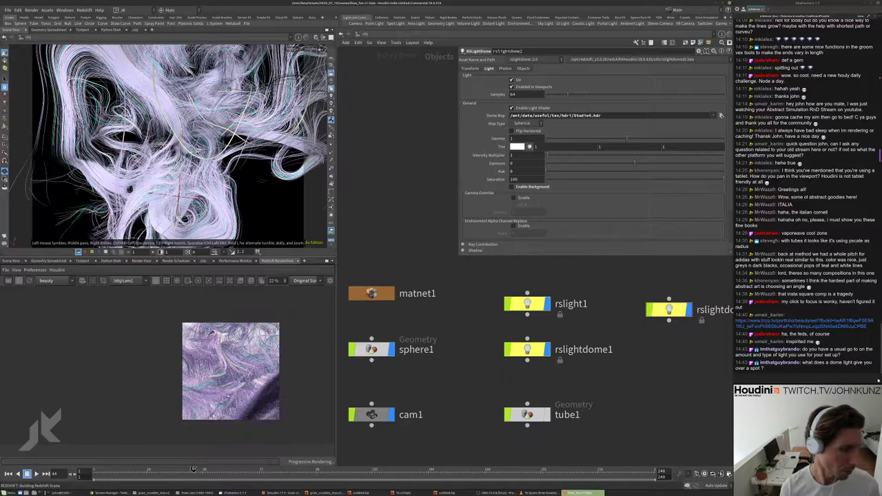
pyautogui.scroll(5, 200, 365)
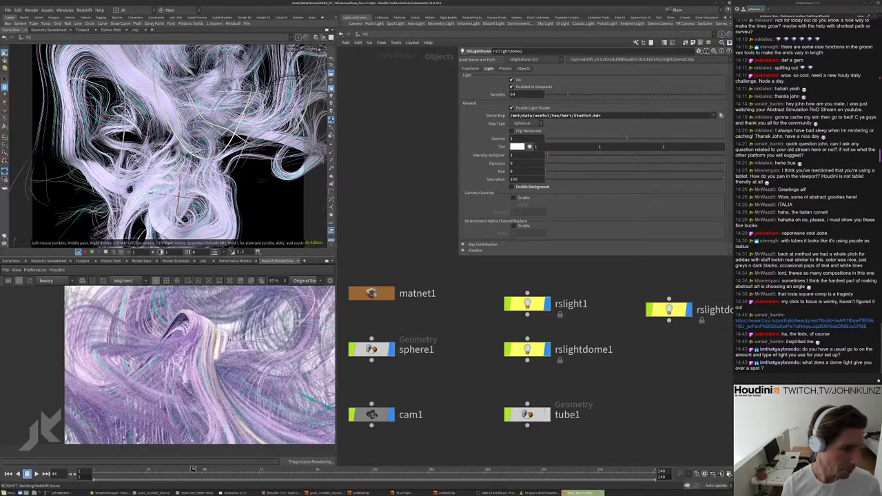
pyautogui.scroll(-4, 182, 296)
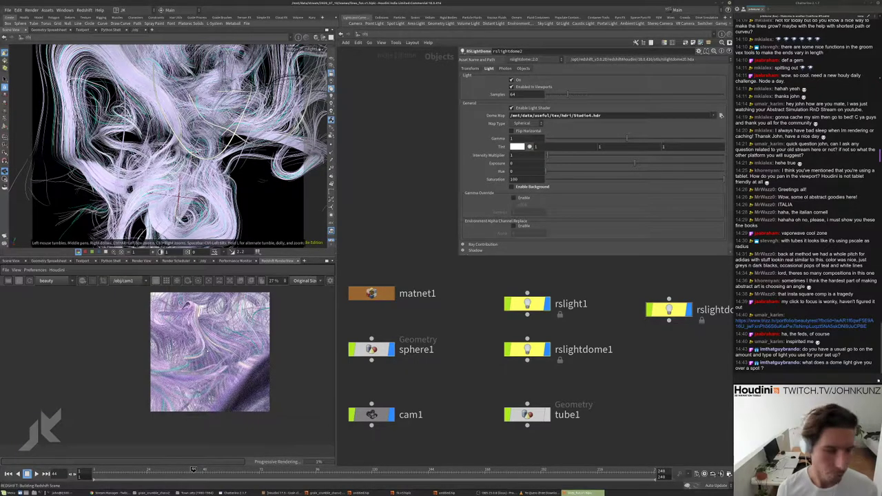
pyautogui.scroll(4, 206, 350)
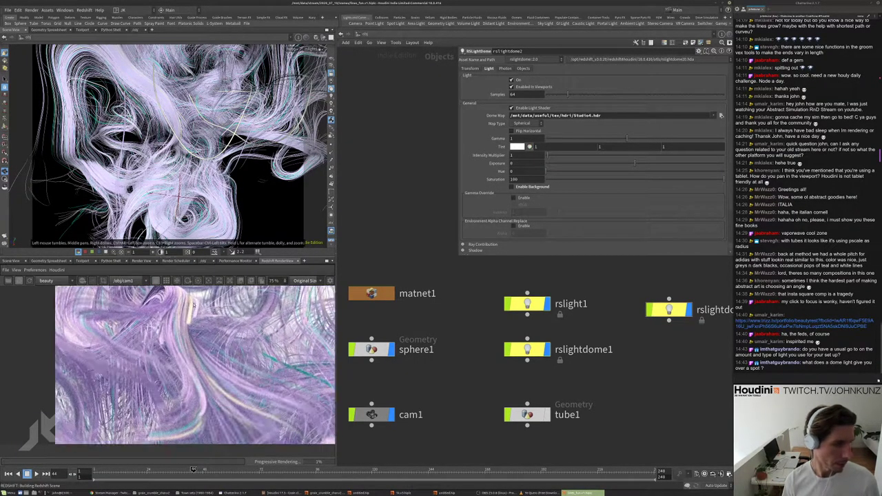
pyautogui.scroll(-4, 188, 343)
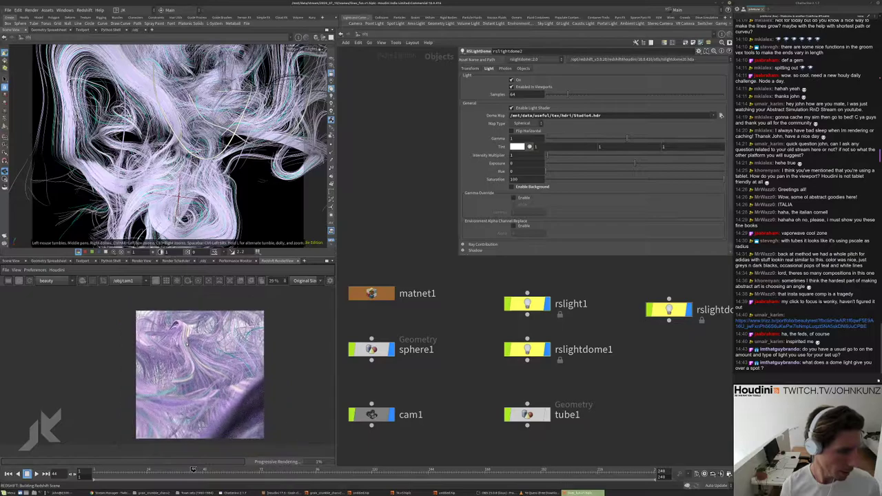
pyautogui.scroll(-1, 187, 345)
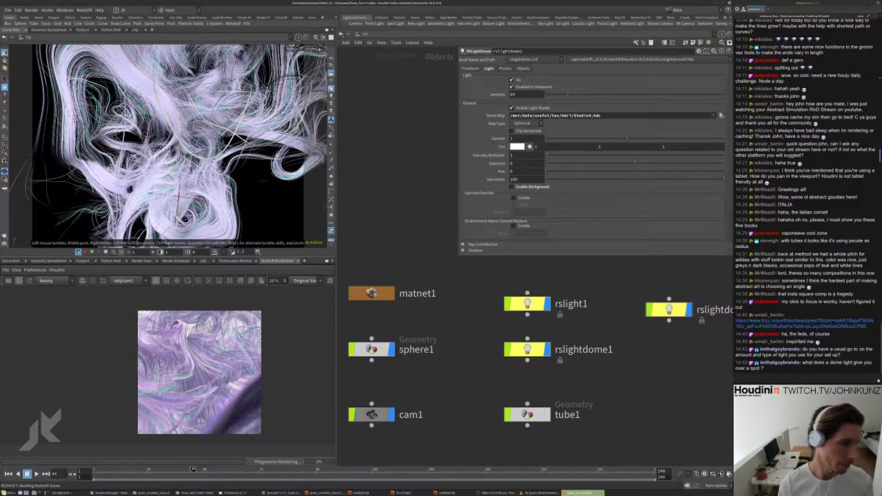
pyautogui.scroll(5, 178, 338)
pyautogui.scroll(-6, 184, 324)
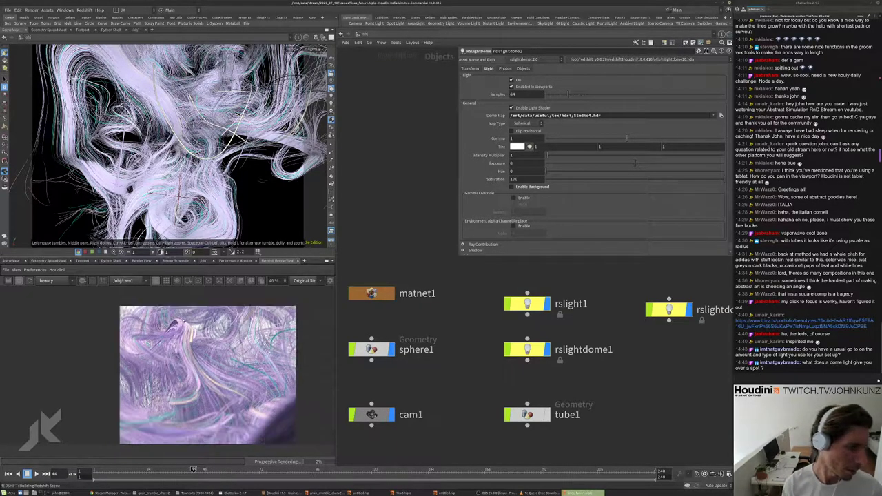
pyautogui.click(24, 280)
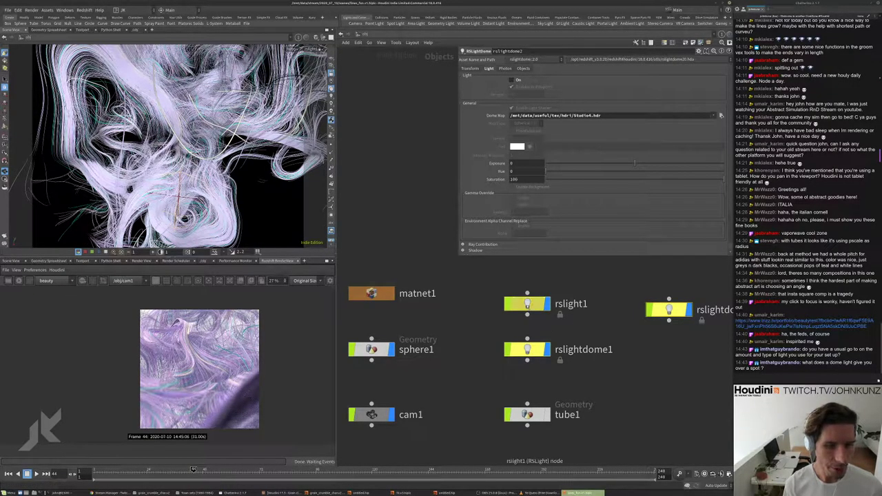
pyautogui.click(528, 304)
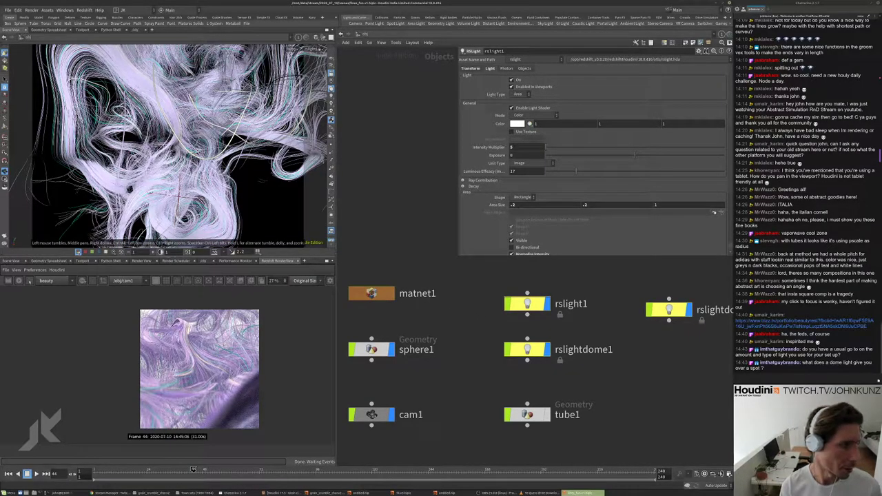
pyautogui.click(18, 281)
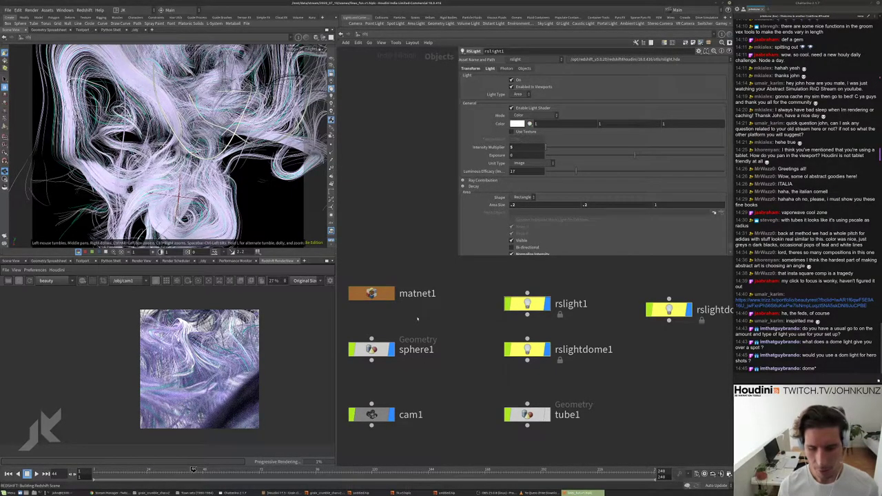
pyautogui.scroll(5, 199, 369)
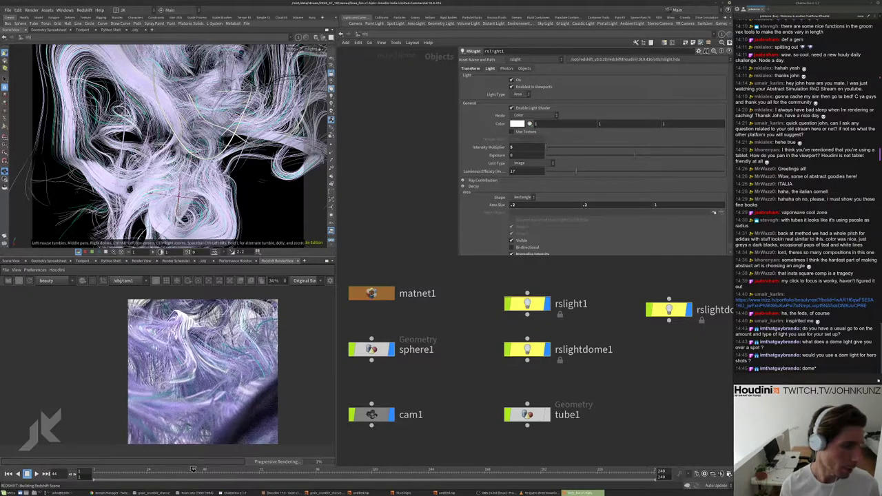
pyautogui.scroll(2, 200, 365)
pyautogui.scroll(-5, 200, 365)
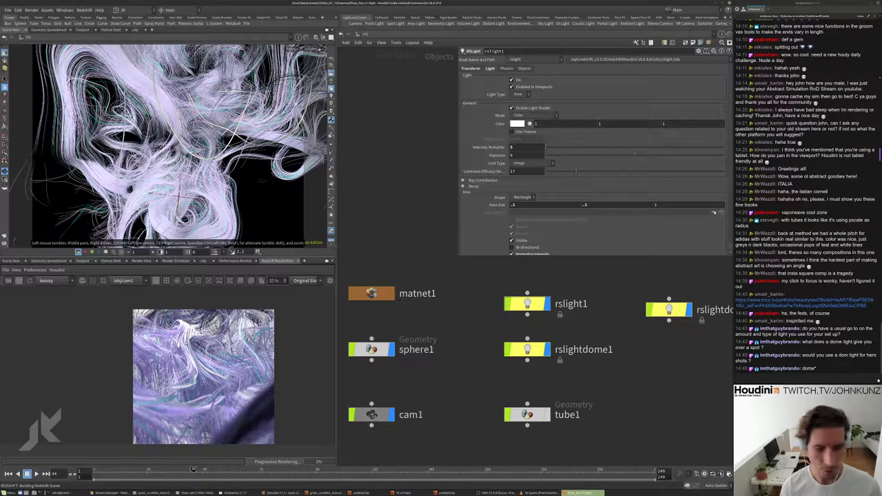
pyautogui.scroll(5, 186, 342)
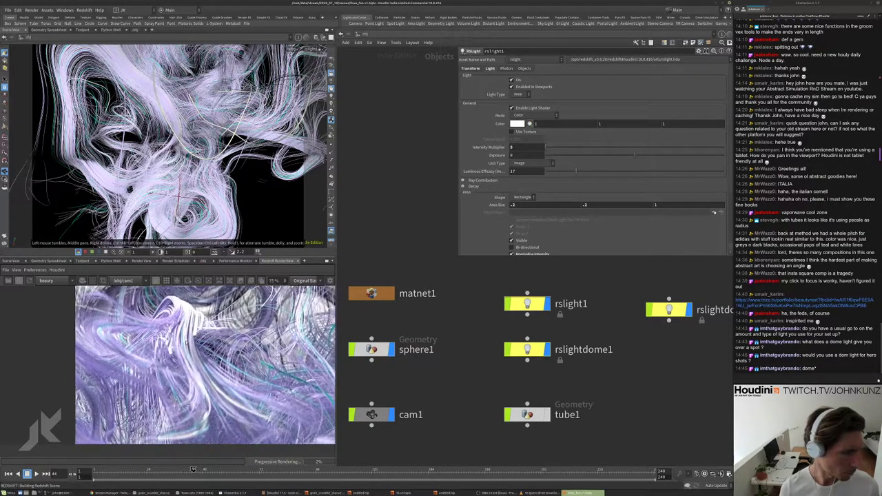
pyautogui.scroll(-1, 206, 365)
pyautogui.scroll(-2, 186, 339)
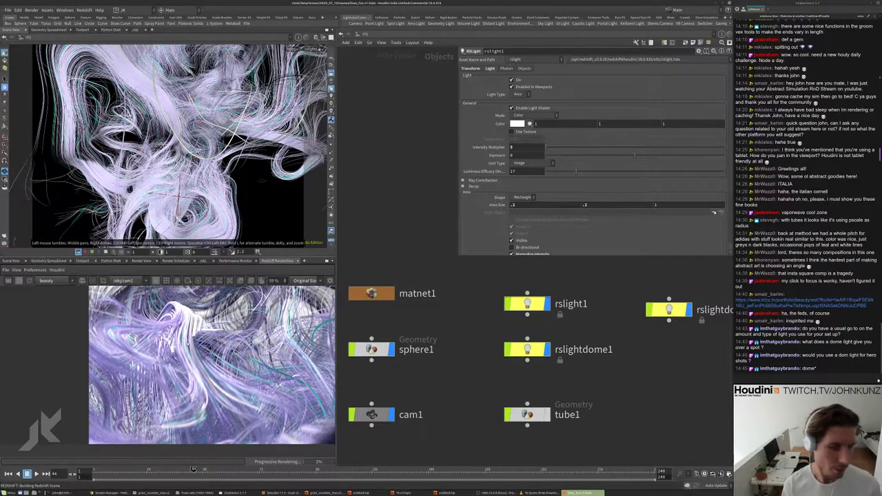
pyautogui.scroll(-3, 217, 369)
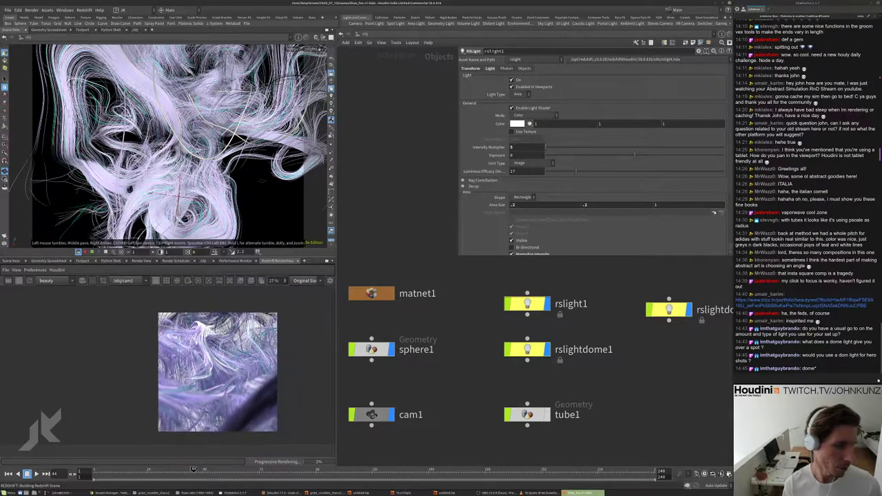
pyautogui.moveTo(427, 380); pyautogui.dragTo(476, 350, button='middle')
# - Give cam1 an F-Stop of 2.6 and a Focal Length of 50
pyautogui.click(421, 384)
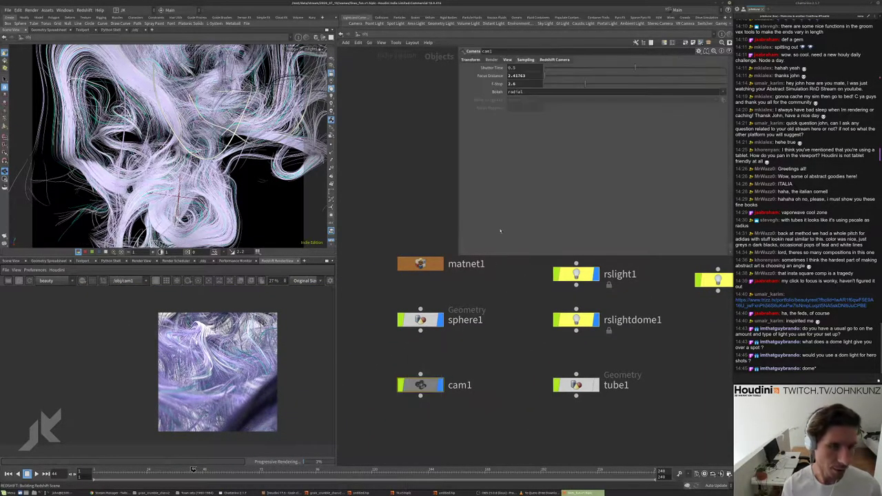
pyautogui.doubleClick(512, 83)
pyautogui.write('2.6')
pyautogui.press('Return')
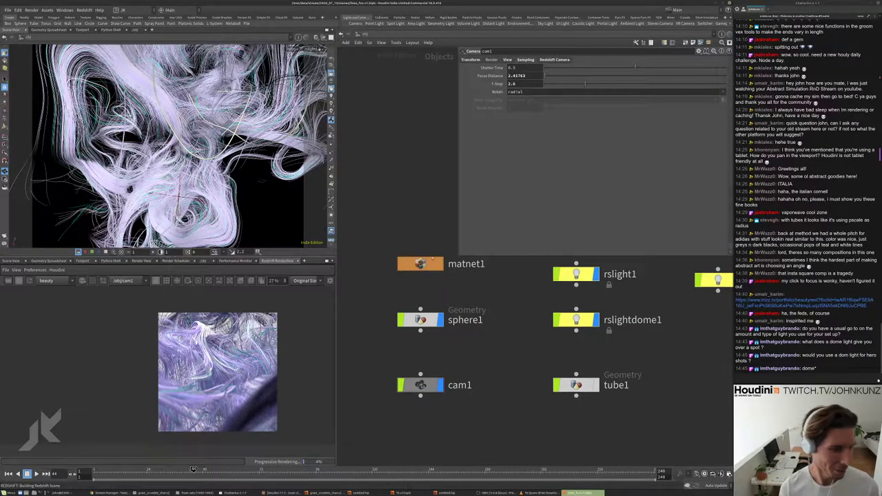
pyautogui.click(507, 59)
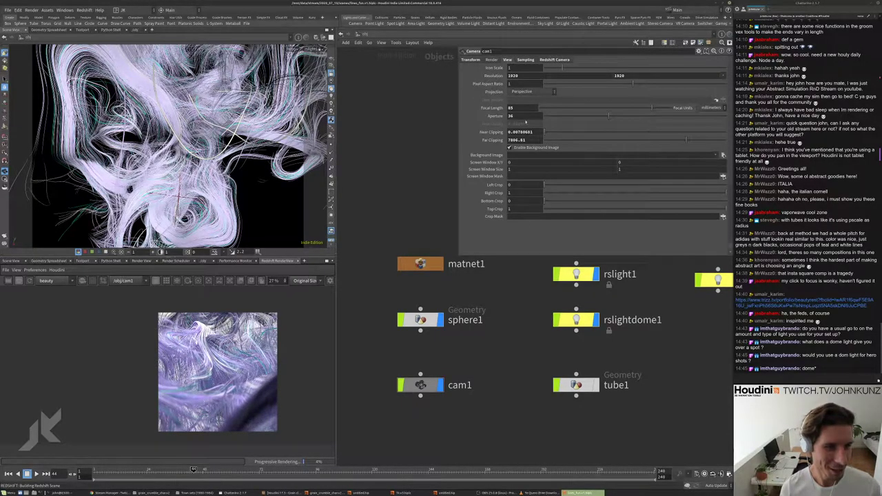
pyautogui.doubleClick(522, 108)
pyautogui.write('5')
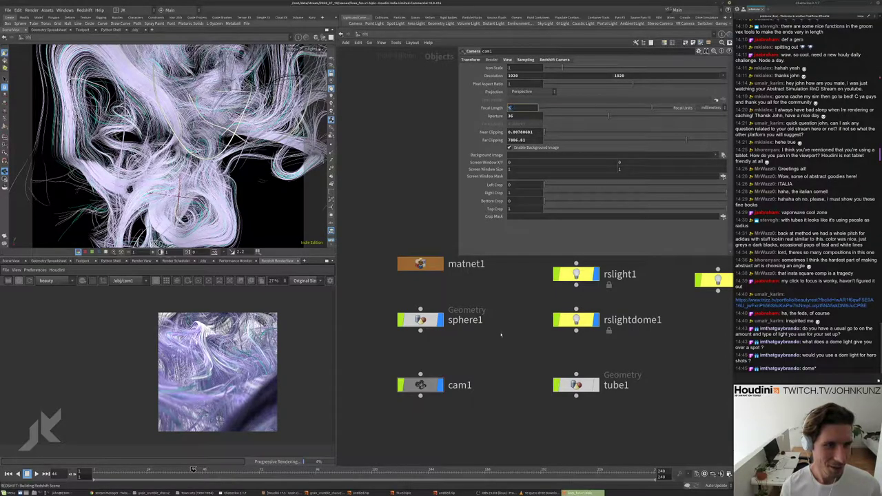
pyautogui.write('0')
pyautogui.press('Return')
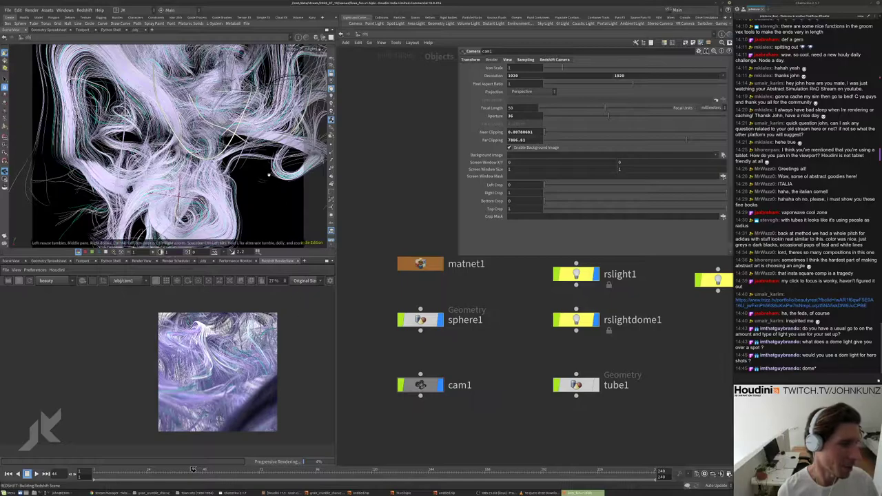
# - Deselect the hair, tumble to a new angle, and set cam1's Focal Length to 80
pyautogui.press('s')
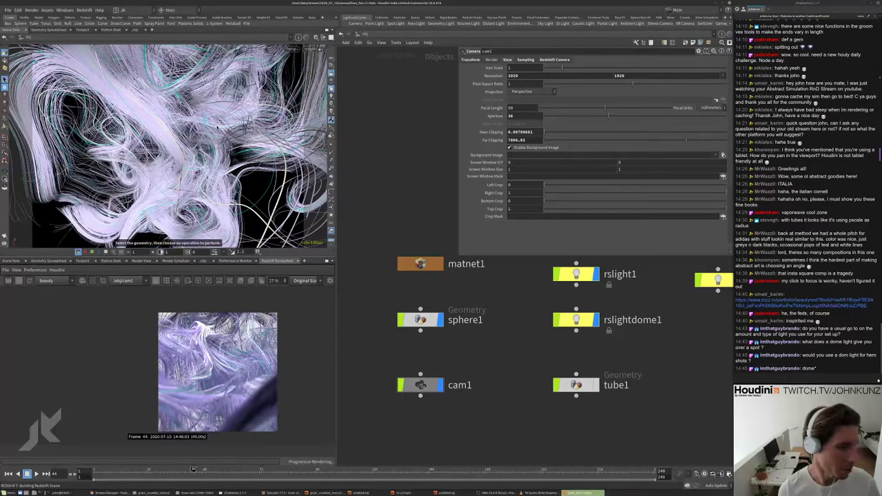
pyautogui.click(213, 185)
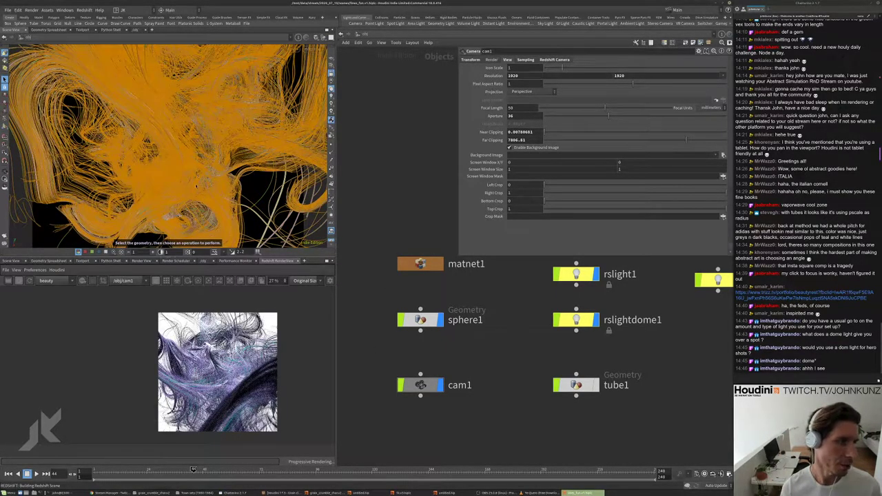
pyautogui.moveTo(218, 182); pyautogui.dragTo(188, 160)
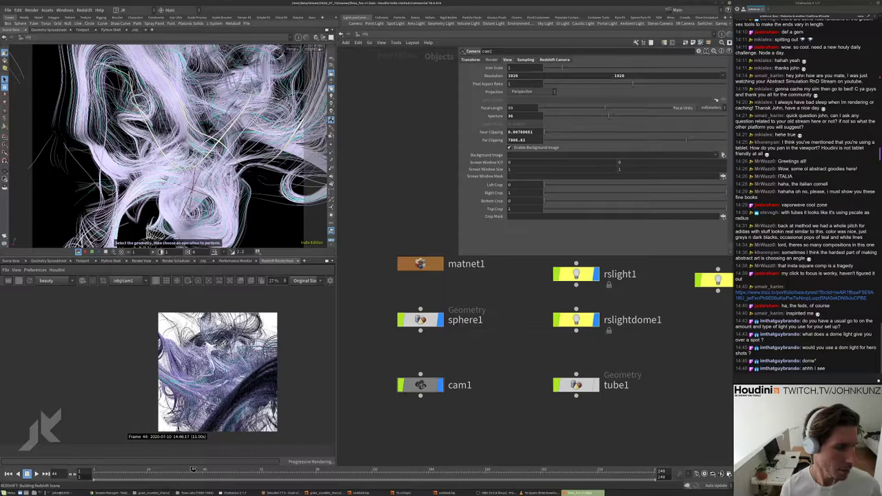
pyautogui.scroll(1, 226, 373)
pyautogui.scroll(-1, 221, 372)
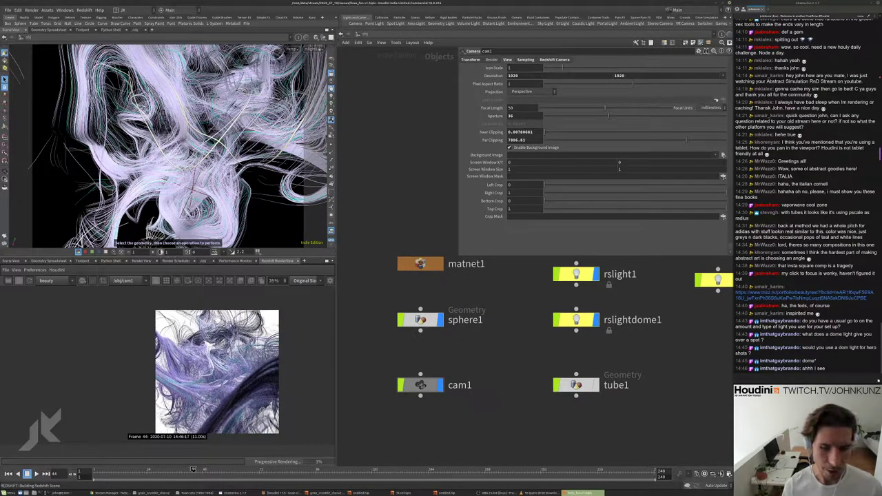
pyautogui.scroll(1, 224, 359)
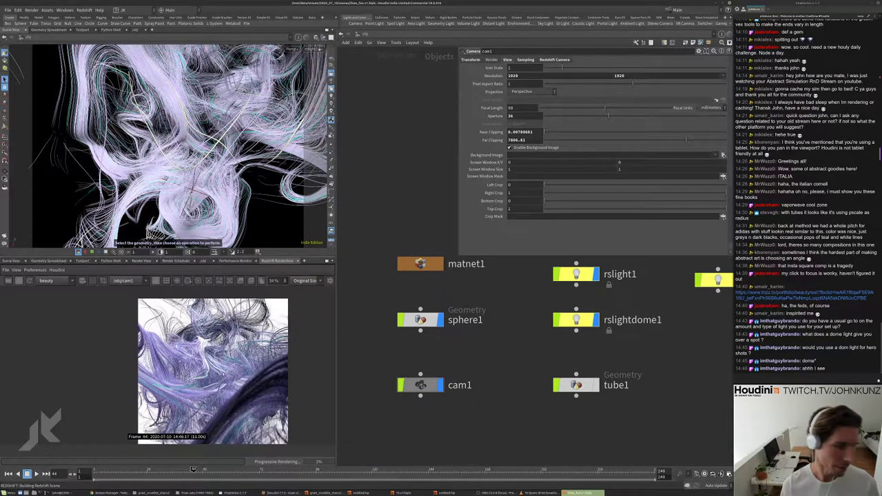
pyautogui.scroll(-1, 207, 365)
pyautogui.scroll(1, 210, 360)
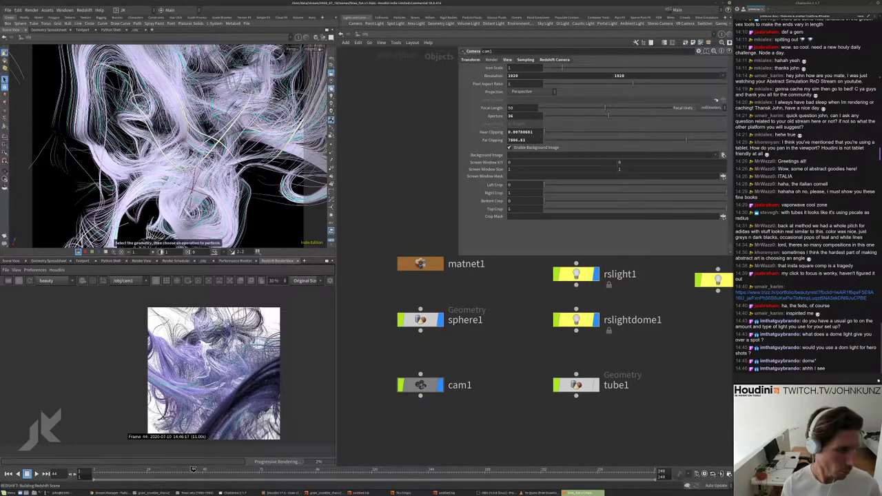
pyautogui.scroll(2, 218, 366)
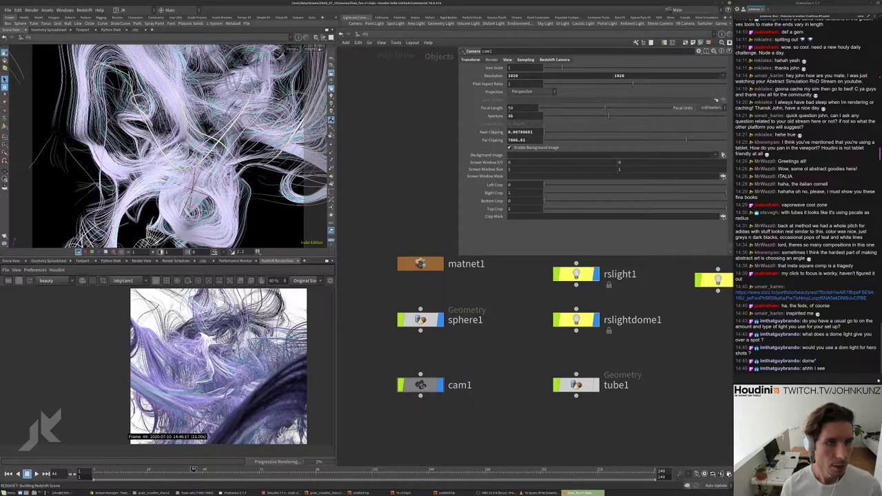
pyautogui.write('80')
pyautogui.press('Return')
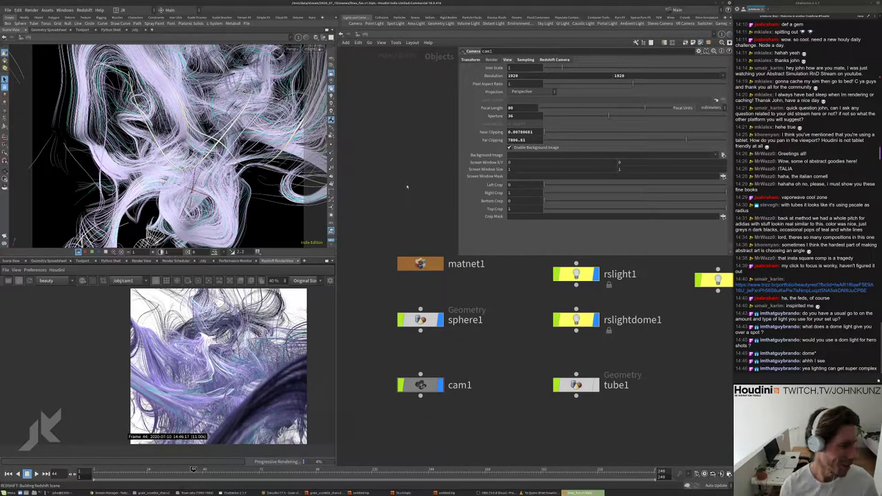
# - Reorbit the view around the hair tangle and select rslight1 in the network
pyautogui.moveTo(165, 138); pyautogui.dragTo(207, 152)
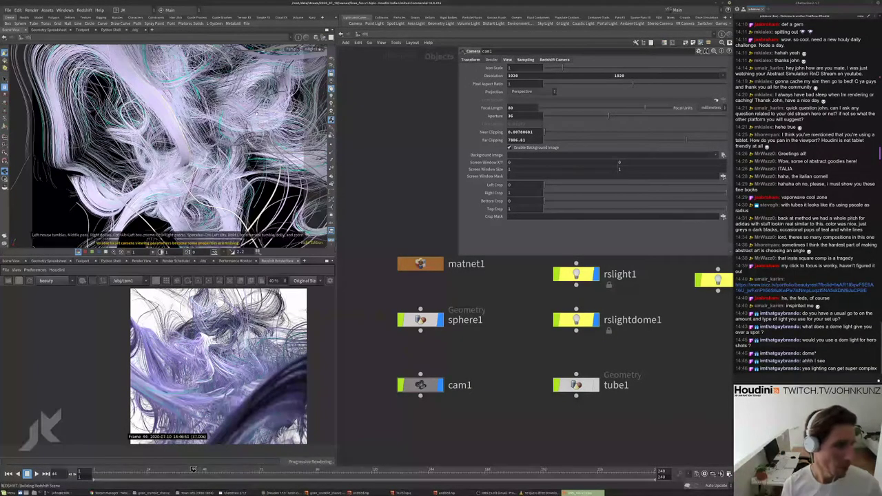
pyautogui.press('s')
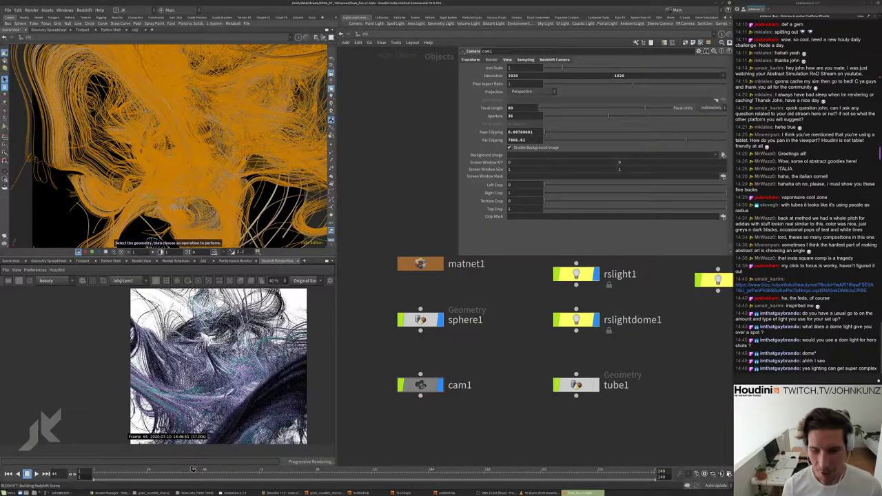
pyautogui.press('Escape')
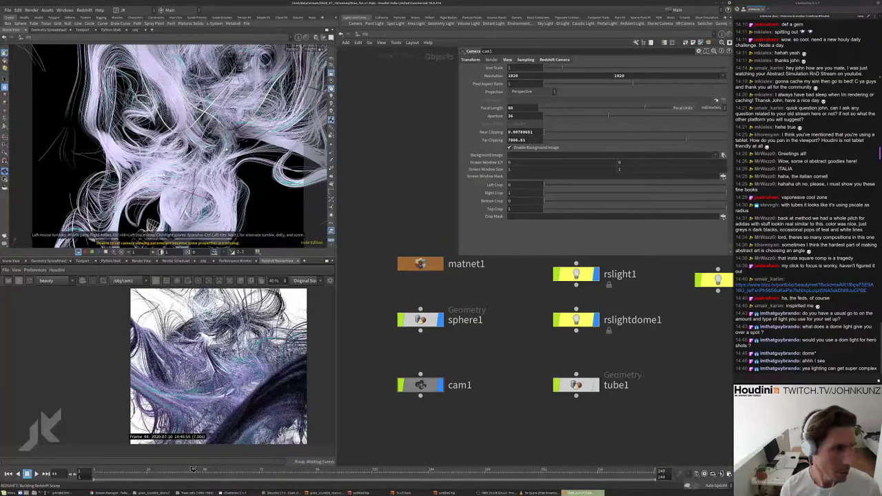
pyautogui.moveTo(226, 148); pyautogui.dragTo(193, 131)
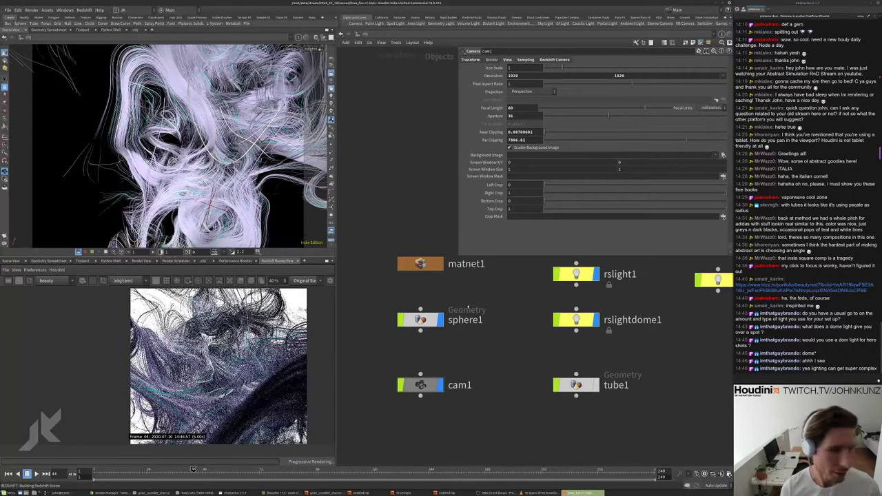
pyautogui.moveTo(468, 308); pyautogui.dragTo(445, 336, button='middle')
pyautogui.click(553, 304)
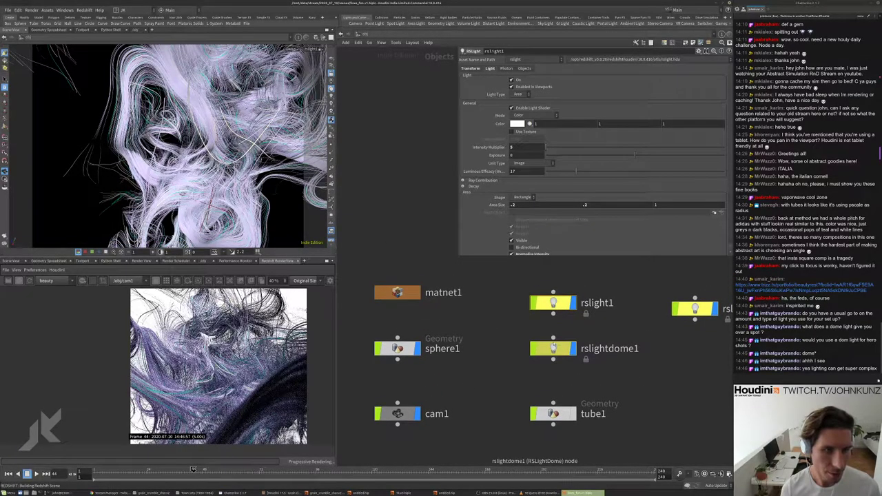
# - Turn off the rslightdome1 dome light and orbit to a new angle on the hair
pyautogui.click(554, 347)
pyautogui.click(512, 81)
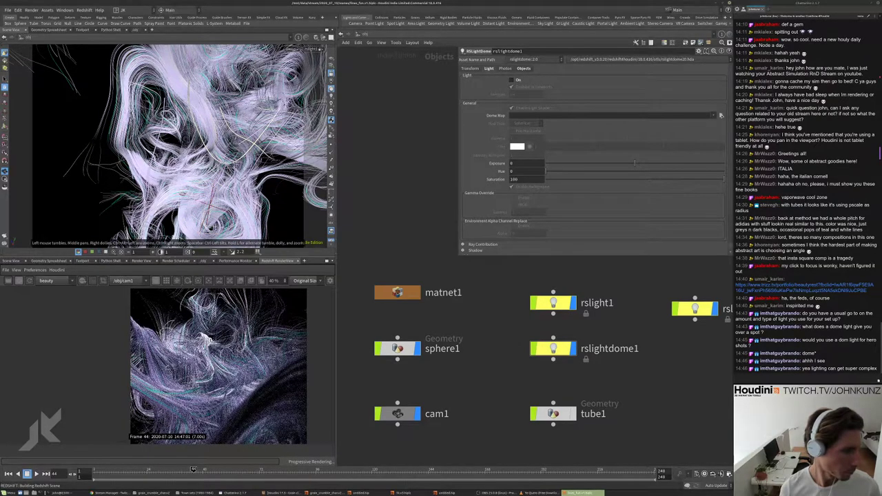
pyautogui.scroll(-2, 219, 367)
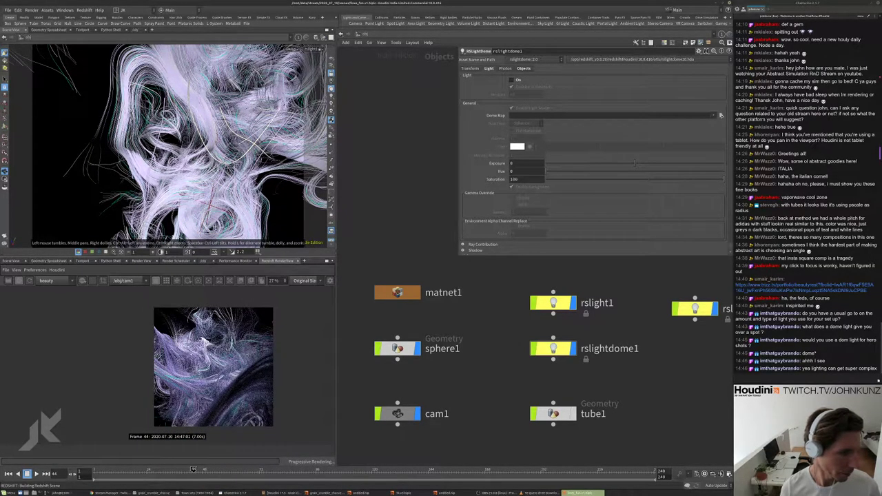
pyautogui.scroll(1, 234, 393)
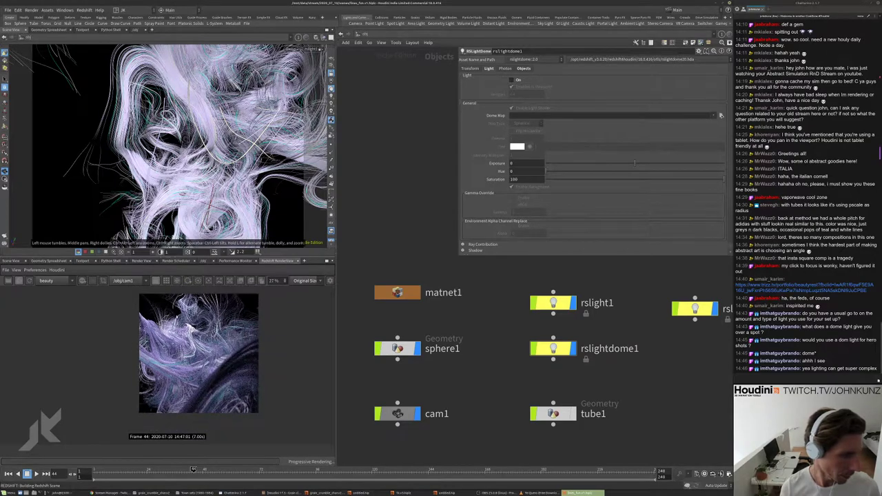
pyautogui.moveTo(120, 115); pyautogui.dragTo(216, 132)
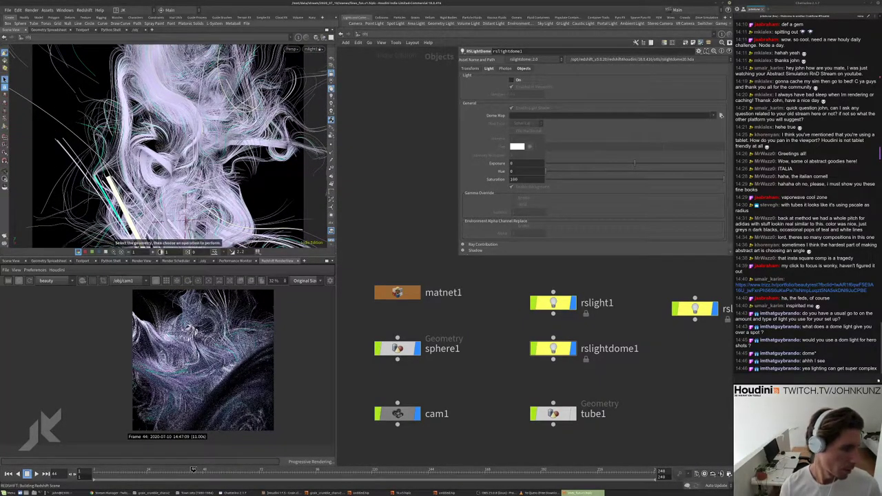
pyautogui.scroll(2, 199, 332)
pyautogui.scroll(1, 200, 332)
# - Set rslight1's Intensity Multiplier to 6 after trying 25 and 2
pyautogui.click(552, 303)
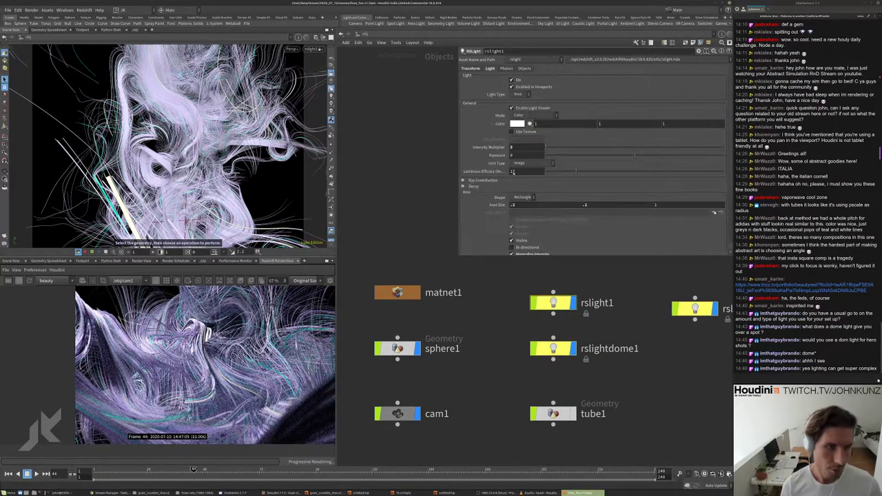
pyautogui.write('25')
pyautogui.press('Return')
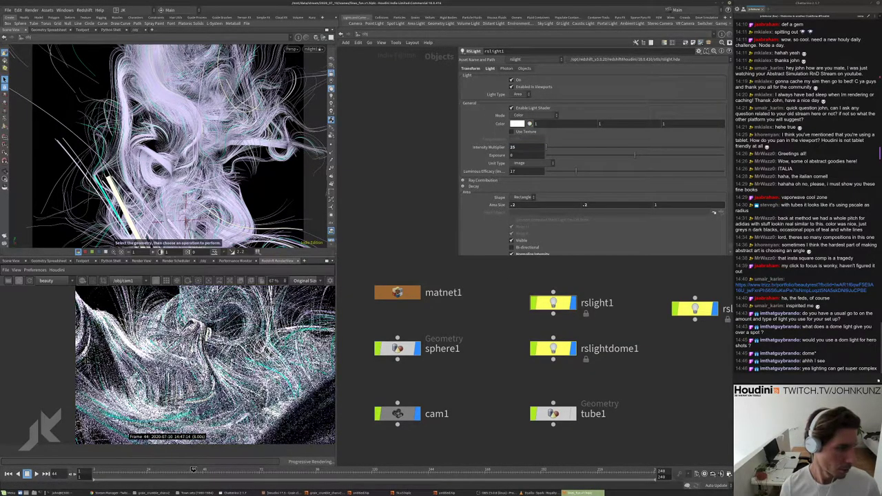
pyautogui.scroll(-1, 189, 338)
pyautogui.scroll(-2, 190, 338)
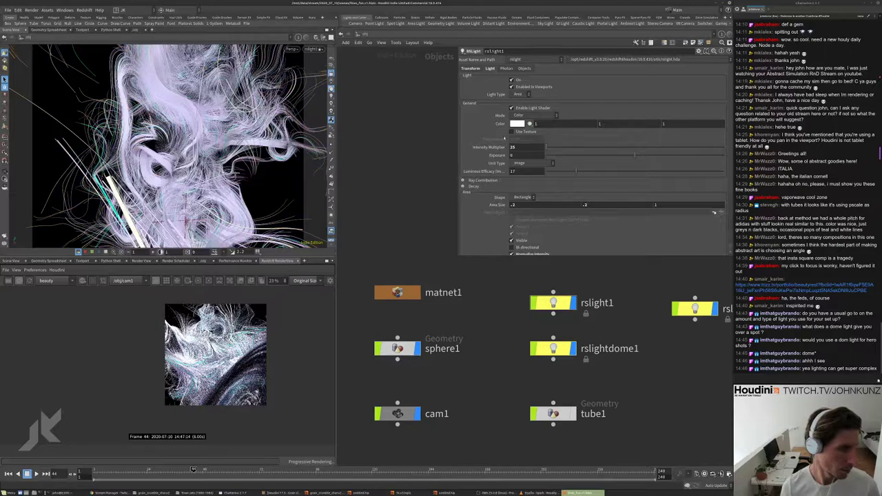
pyautogui.press('BackSpace')
pyautogui.press('Return')
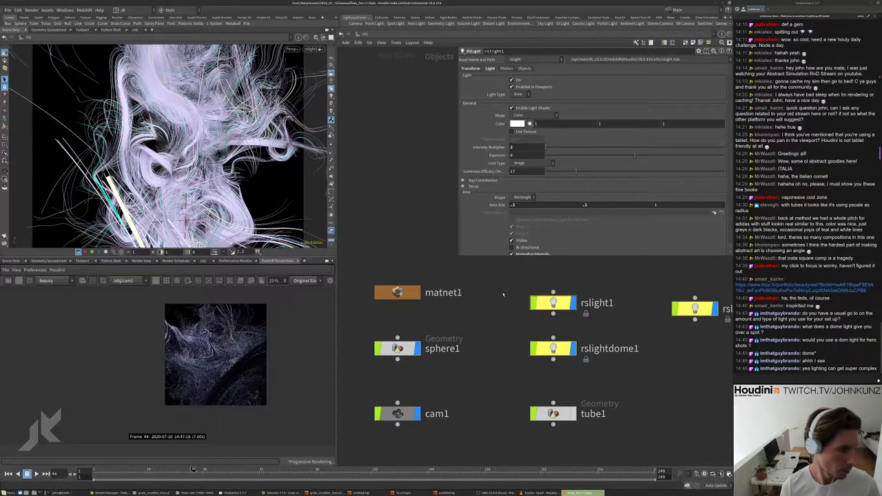
pyautogui.press('BackSpace')
pyautogui.write('6')
pyautogui.press('Return')
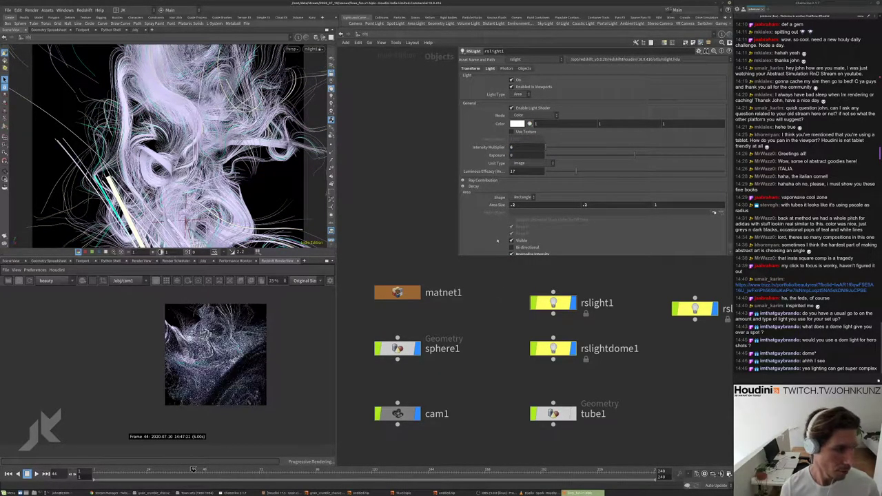
pyautogui.scroll(-5, 494, 225)
pyautogui.keyDown('alt'); pyautogui.moveTo(173, 145); pyautogui.dragTo(221, 131); pyautogui.keyUp('alt')
pyautogui.keyDown('alt'); pyautogui.moveTo(198, 184); pyautogui.dragTo(135, 134); pyautogui.keyUp('alt')
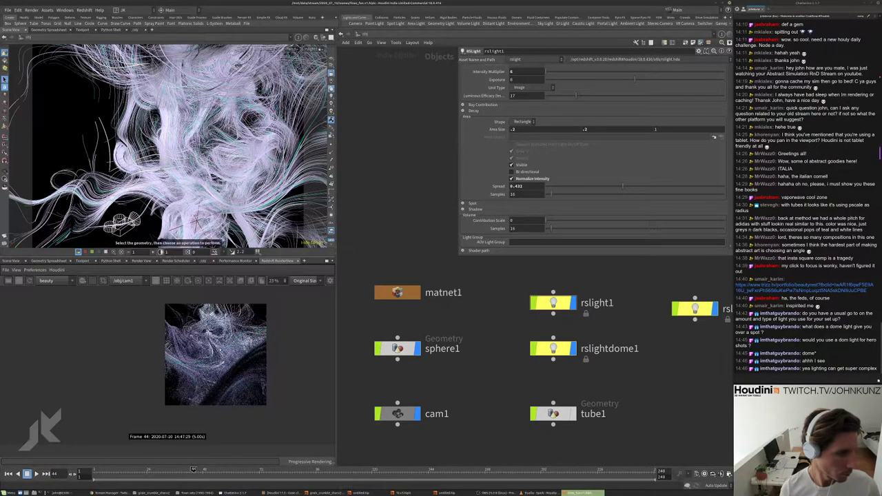
# - Tune rslight1's Spread through 0.198, 0.247 and 0.351, settling on 0.277
pyautogui.scroll(6, 213, 331)
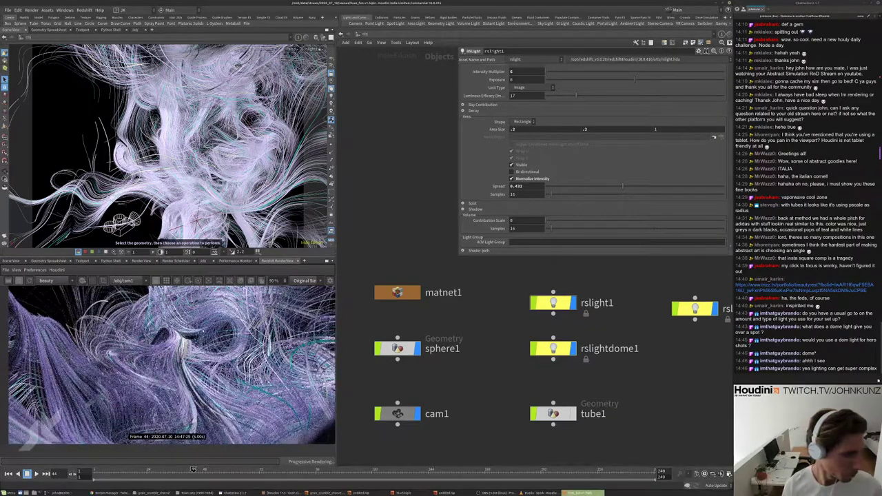
pyautogui.scroll(-5, 193, 295)
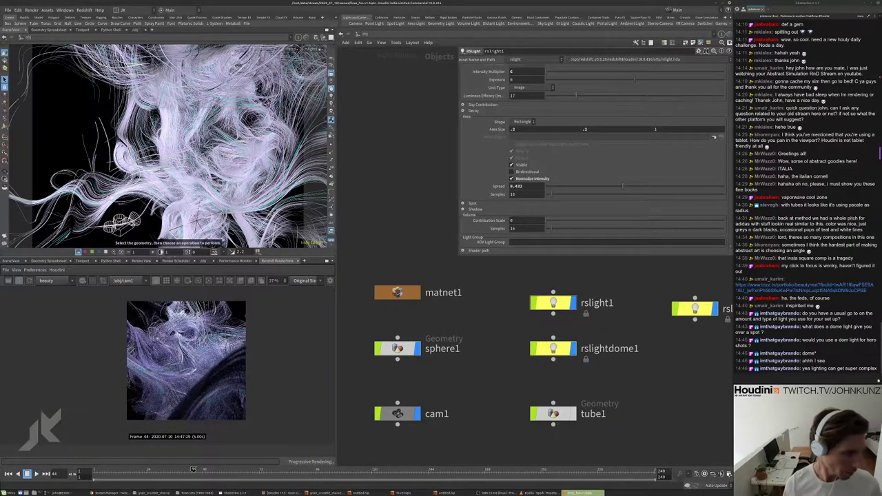
pyautogui.scroll(1, 186, 369)
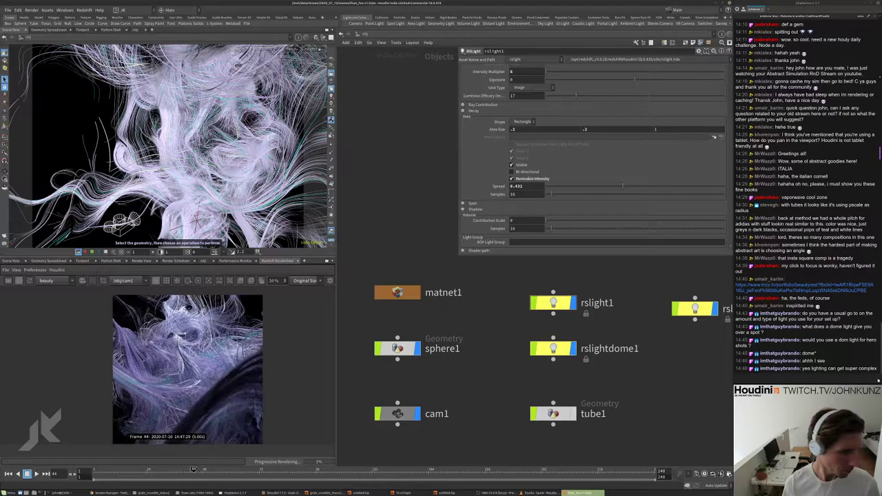
pyautogui.scroll(2, 186, 358)
pyautogui.scroll(1, 186, 339)
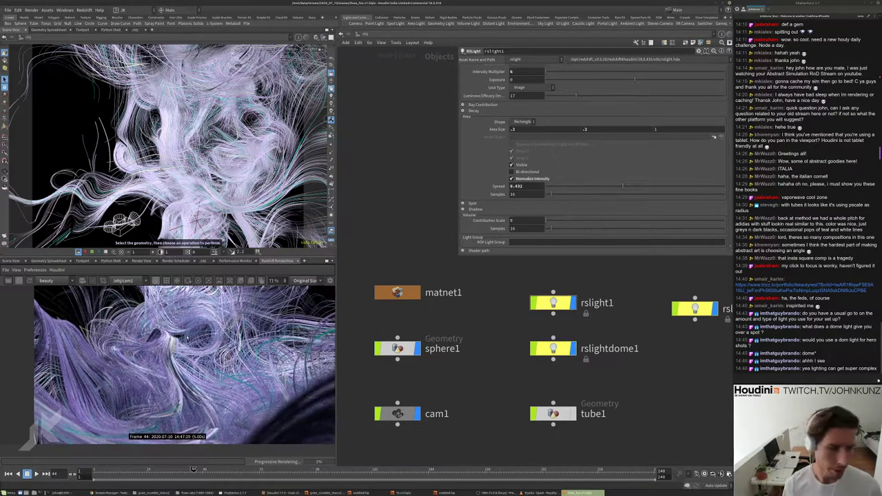
pyautogui.scroll(-2, 179, 338)
pyautogui.scroll(-2, 182, 345)
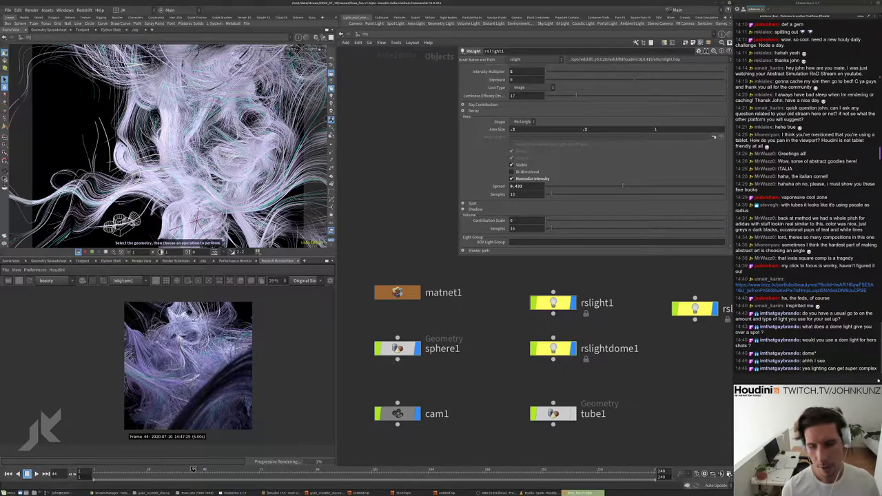
pyautogui.scroll(3, 183, 345)
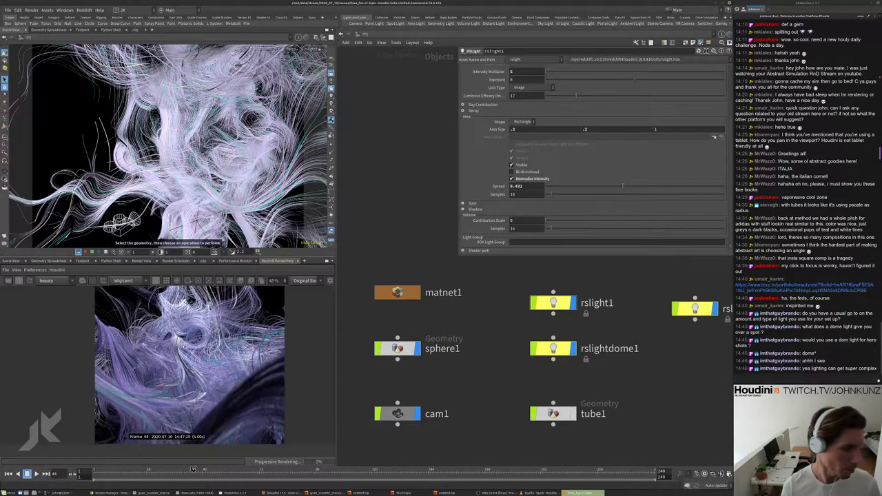
pyautogui.scroll(-1, 184, 347)
pyautogui.scroll(2, 186, 345)
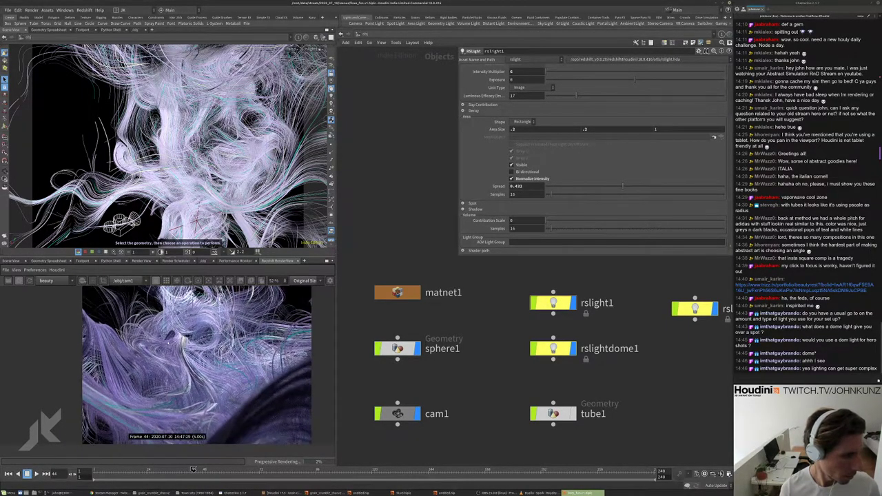
pyautogui.scroll(1, 215, 386)
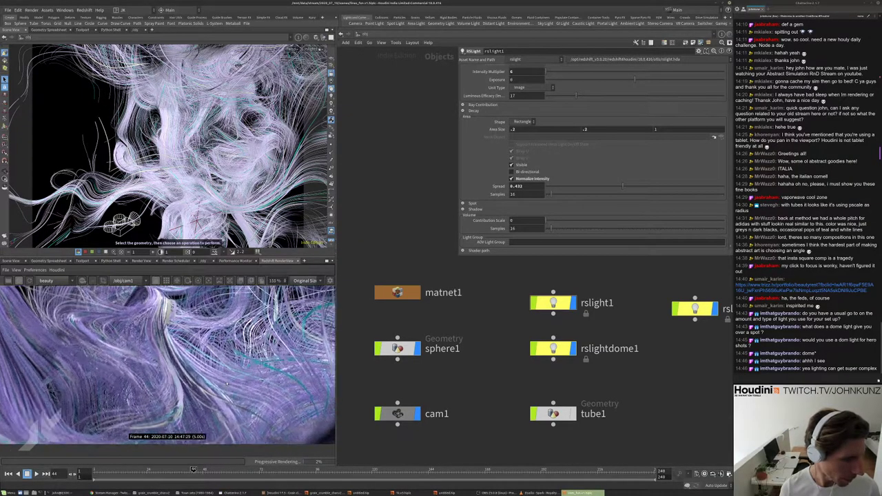
pyautogui.scroll(-3, 214, 364)
pyautogui.scroll(-1, 214, 364)
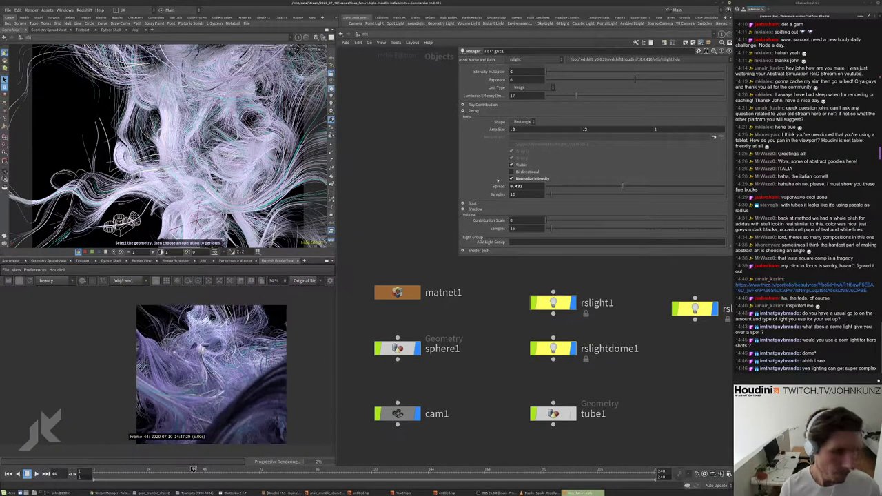
pyautogui.click(583, 186)
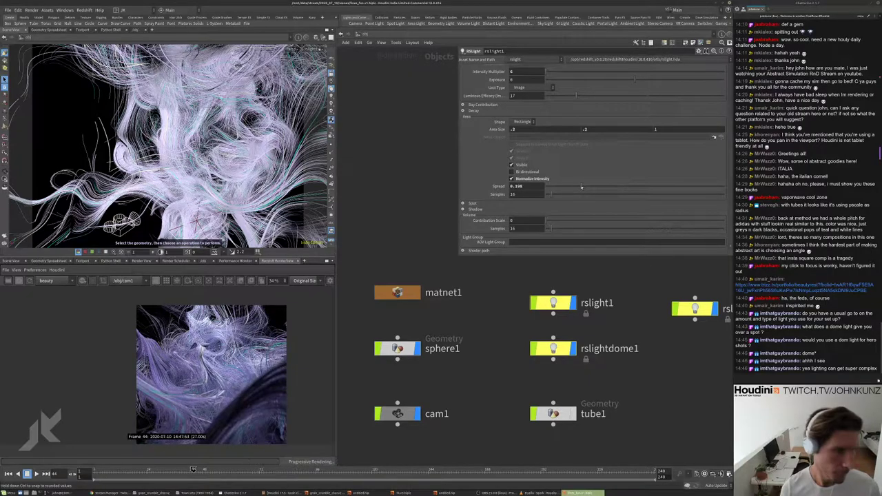
pyautogui.scroll(-2, 212, 371)
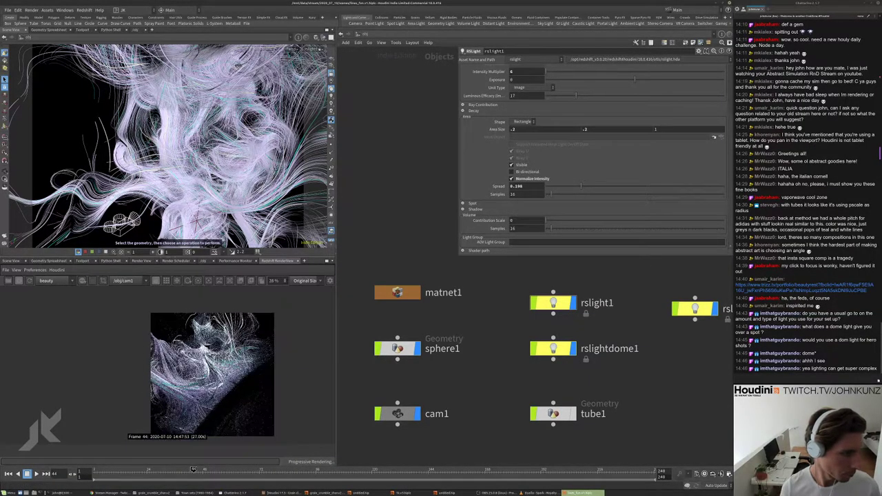
pyautogui.scroll(1, 211, 370)
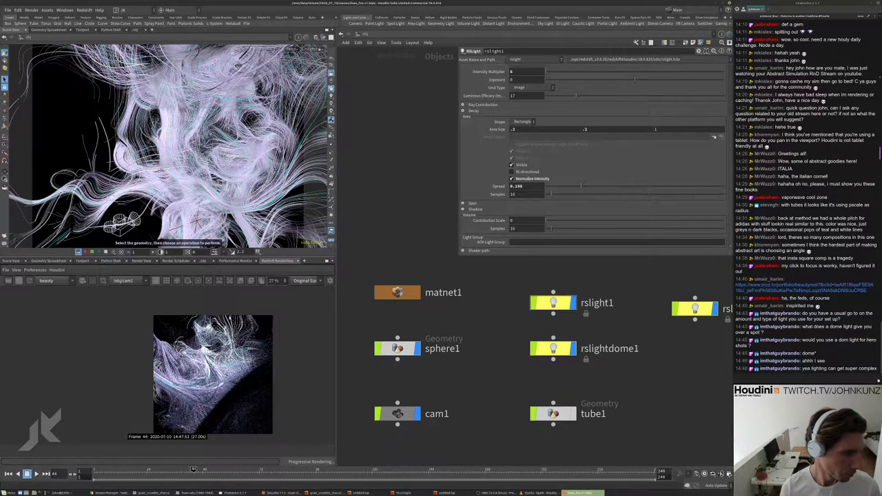
pyautogui.click(590, 187)
pyautogui.click(609, 187)
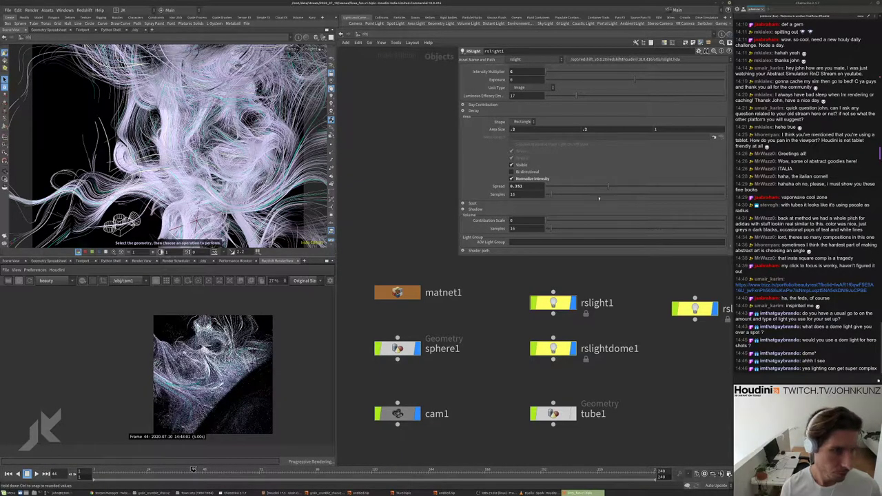
pyautogui.scroll(-1, 235, 351)
pyautogui.click(595, 186)
pyautogui.scroll(1, 272, 336)
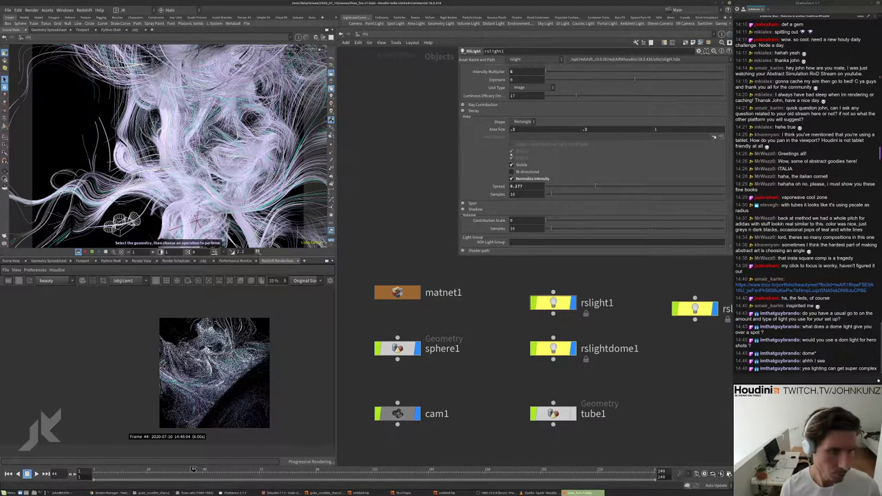
# - Lower rslight1's Intensity Multiplier to 3 and select cam1
pyautogui.doubleClick(524, 71)
pyautogui.write('3')
pyautogui.press('Return')
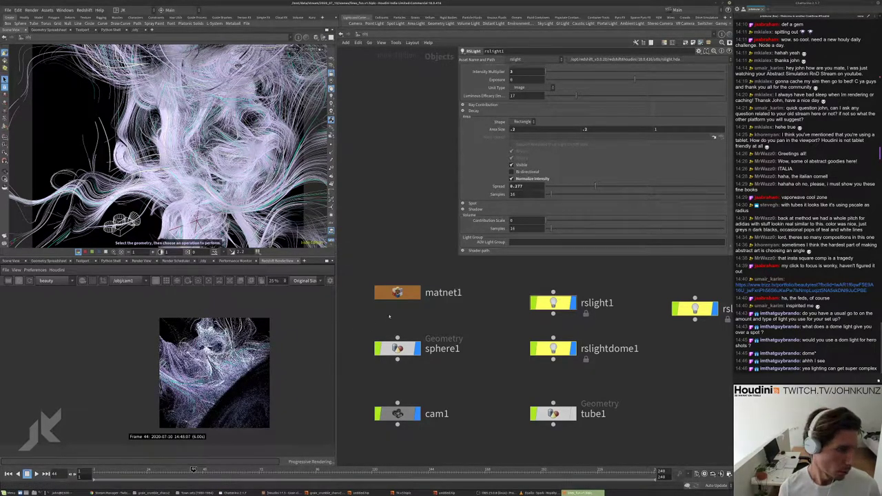
pyautogui.scroll(-2, 194, 396)
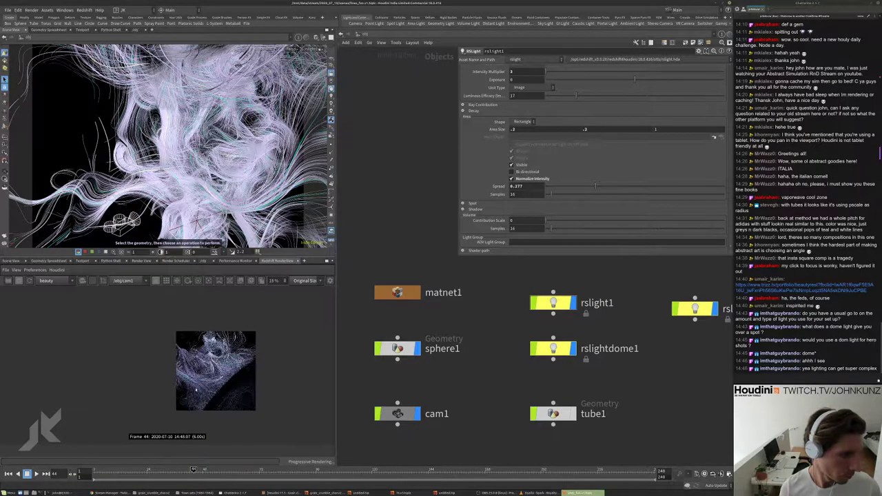
pyautogui.scroll(4, 196, 390)
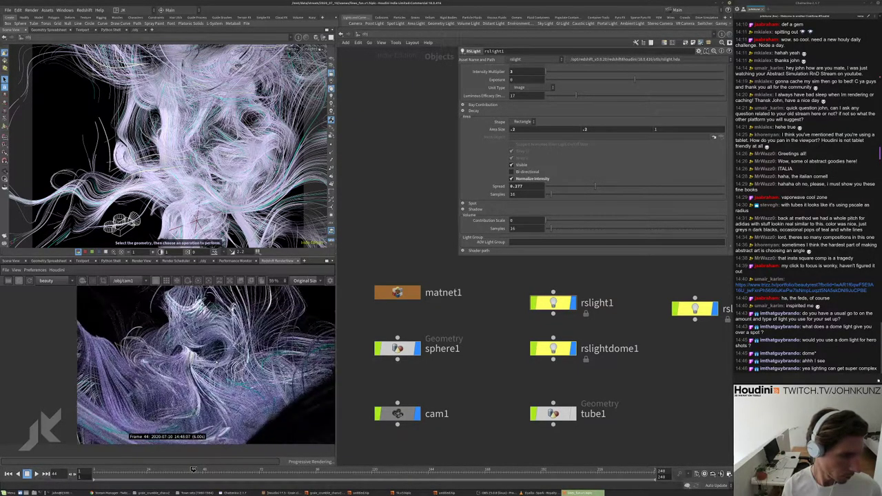
pyautogui.click(398, 414)
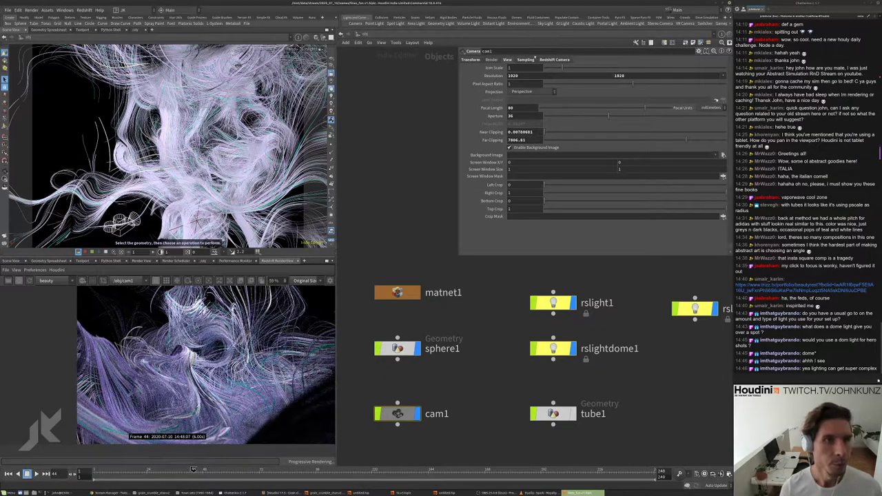
# - On cam1's Redshift Camera tab, try F-Stop values of 0.6 and then 0.25
pyautogui.click(554, 59)
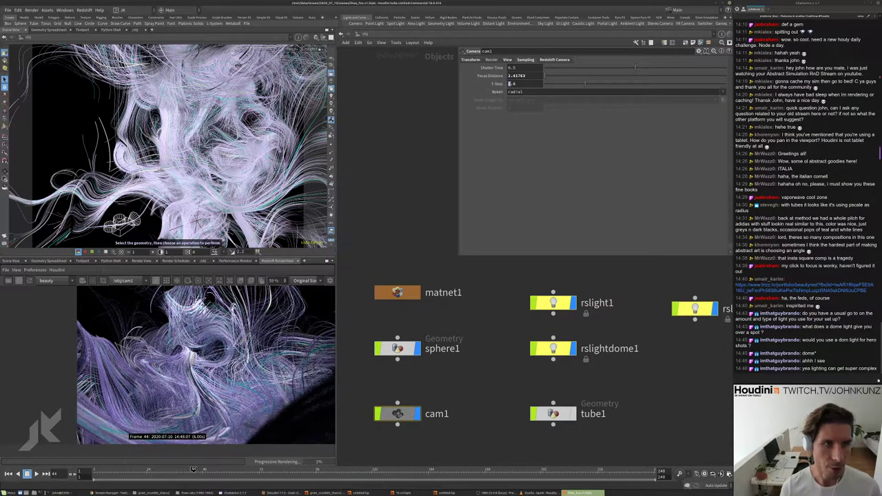
pyautogui.doubleClick(514, 84)
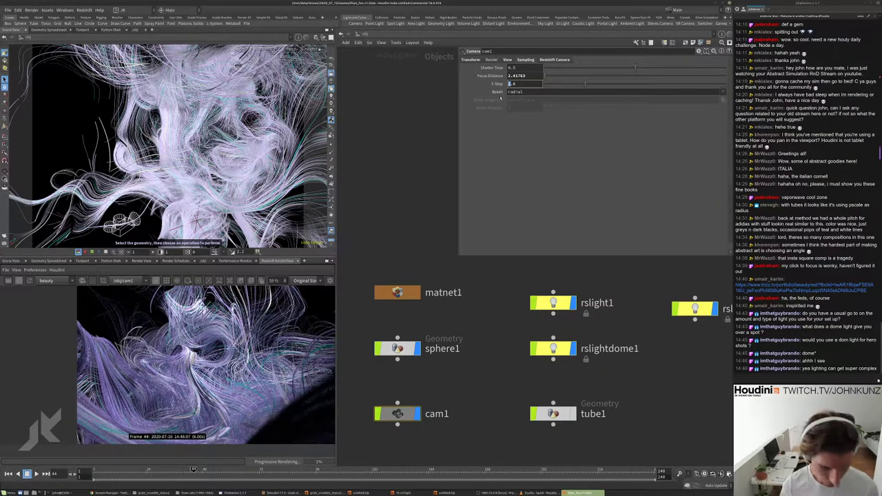
pyautogui.write('0.6')
pyautogui.press('Return')
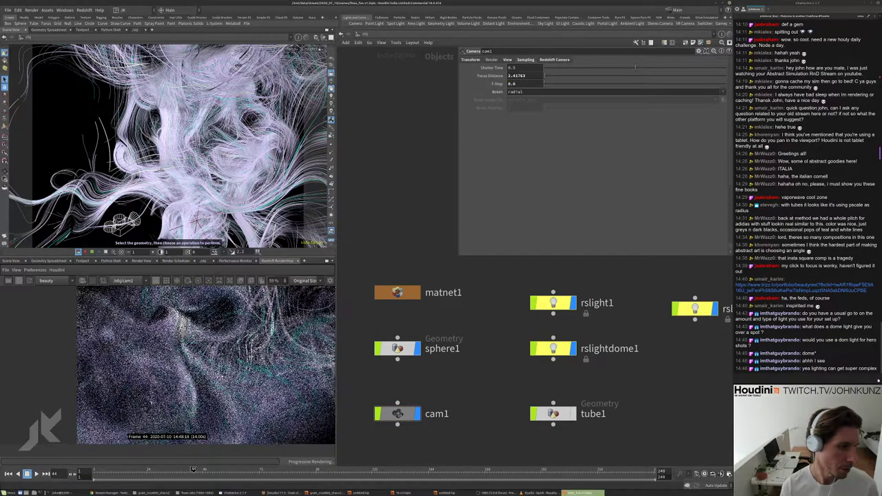
pyautogui.scroll(-3, 216, 361)
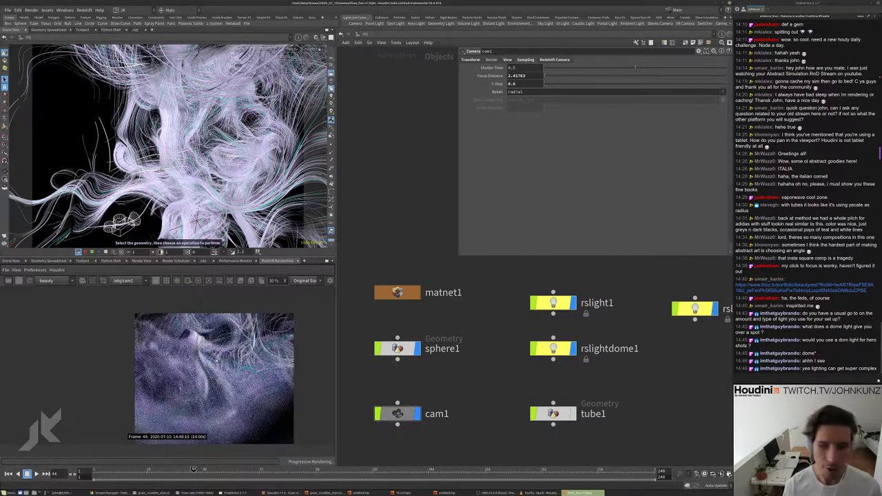
pyautogui.scroll(1, 216, 361)
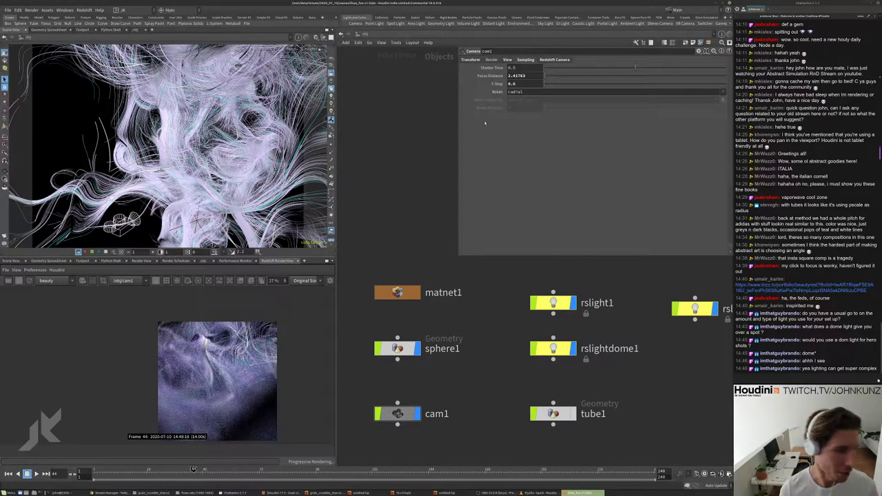
pyautogui.click(525, 83)
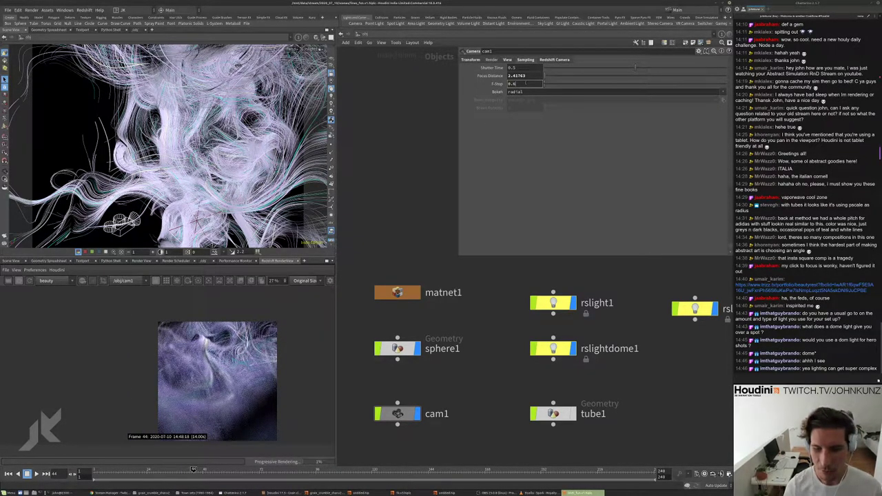
pyautogui.write('0.25')
pyautogui.press('Return')
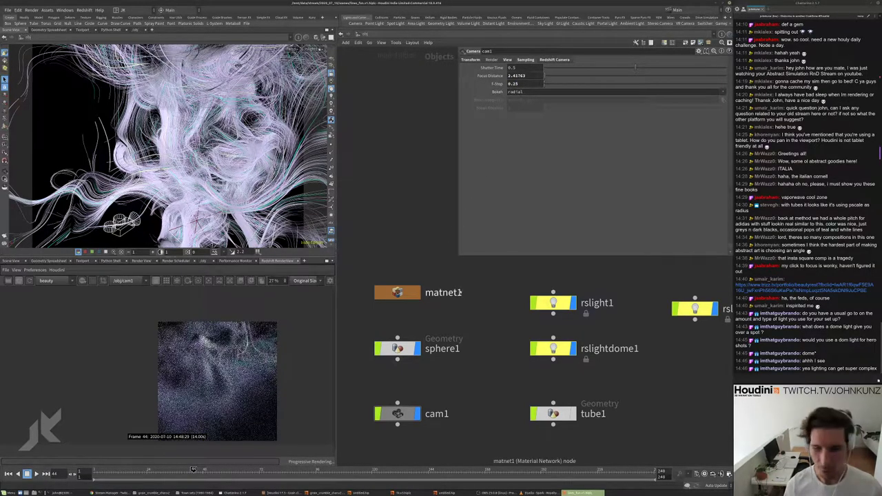
# - Drag the F-Stop up to 0.45 for shallow depth of field, then open the shared Behance link
pyautogui.scroll(3, 242, 359)
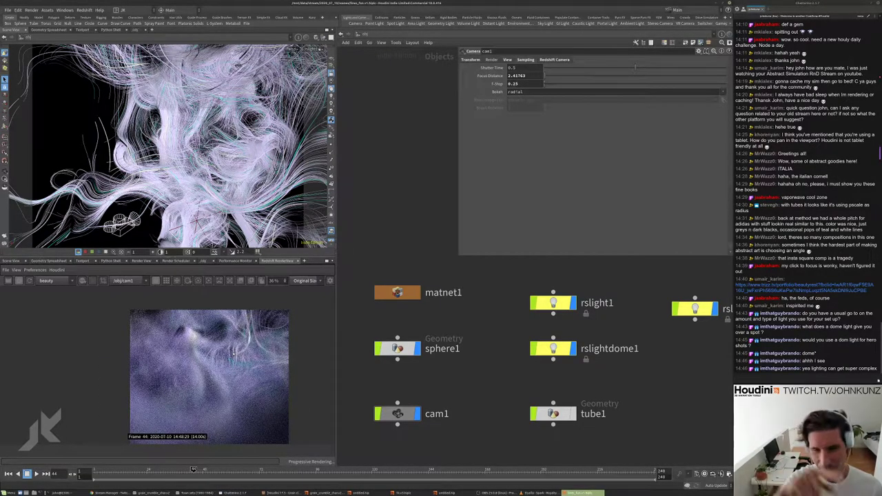
pyautogui.scroll(2, 209, 353)
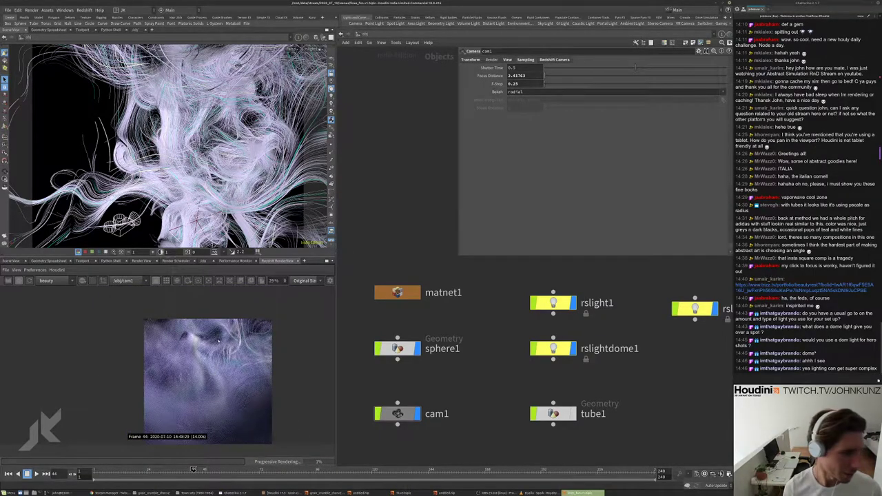
pyautogui.scroll(3, 218, 341)
pyautogui.scroll(-2, 210, 355)
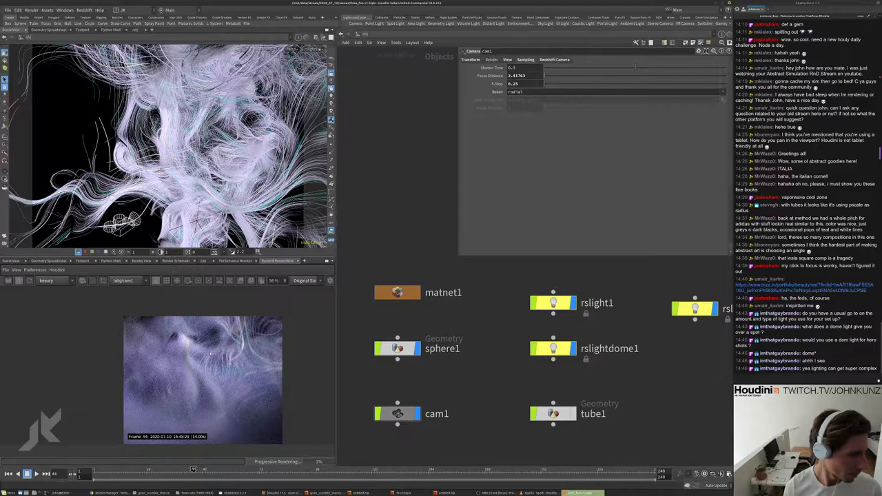
pyautogui.scroll(3, 210, 354)
pyautogui.scroll(-4, 210, 353)
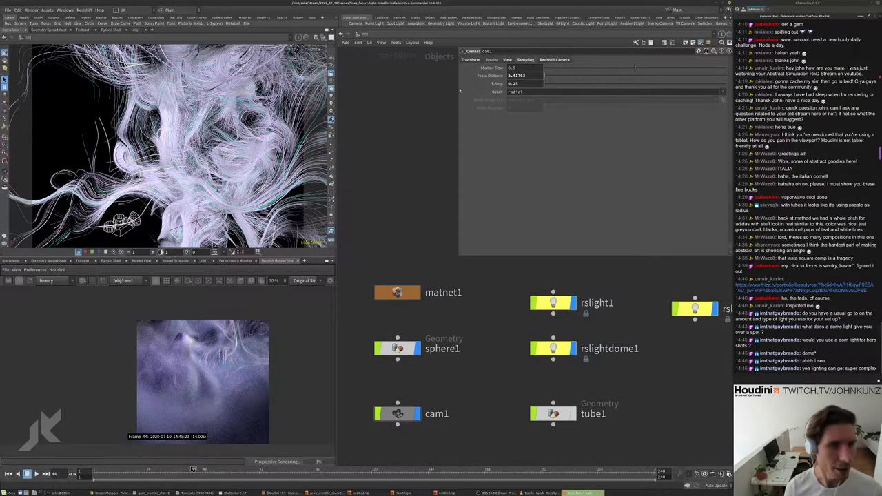
pyautogui.moveTo(459, 90); pyautogui.dragTo(429, 134, button='middle')
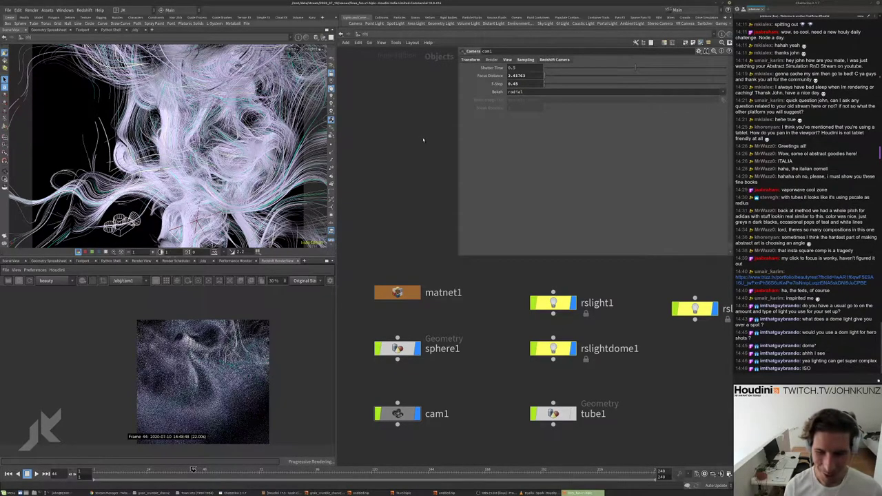
pyautogui.scroll(3, 204, 338)
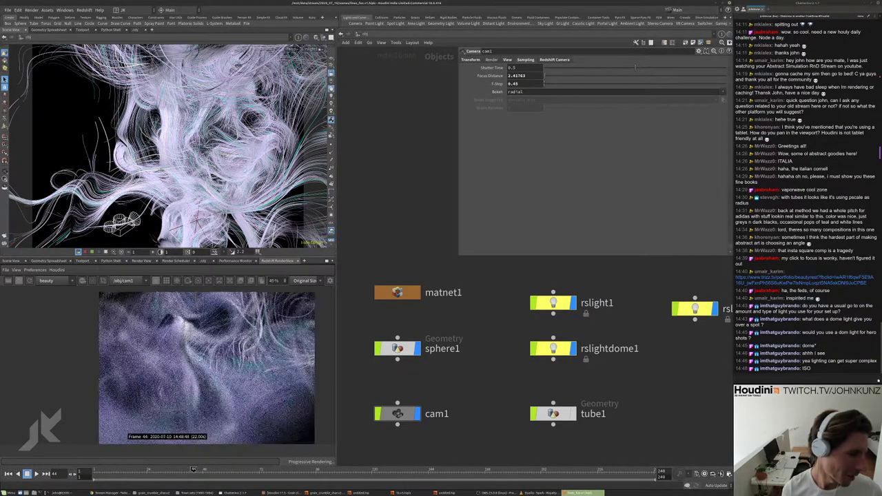
pyautogui.scroll(-2, 205, 338)
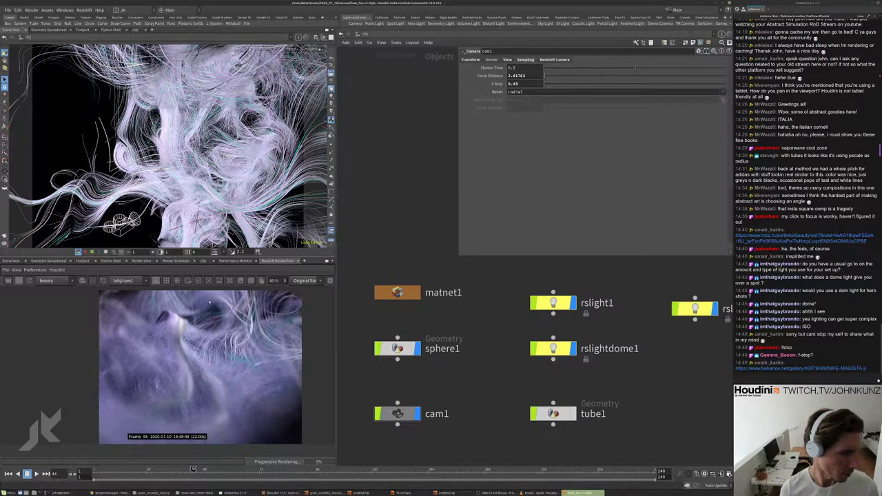
pyautogui.click(861, 189)
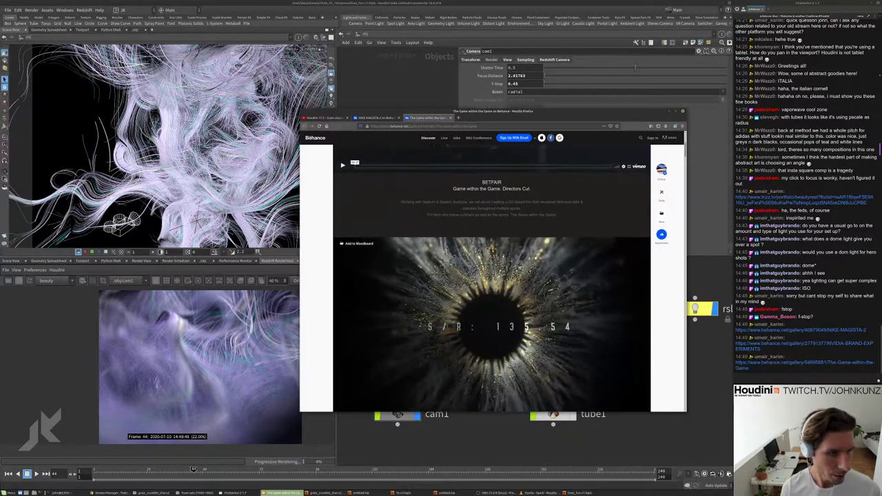
# - Scroll through the Behance page and open The Game within the Game project in a new tab
pyautogui.scroll(-3, 492, 276)
pyautogui.scroll(-3, 492, 275)
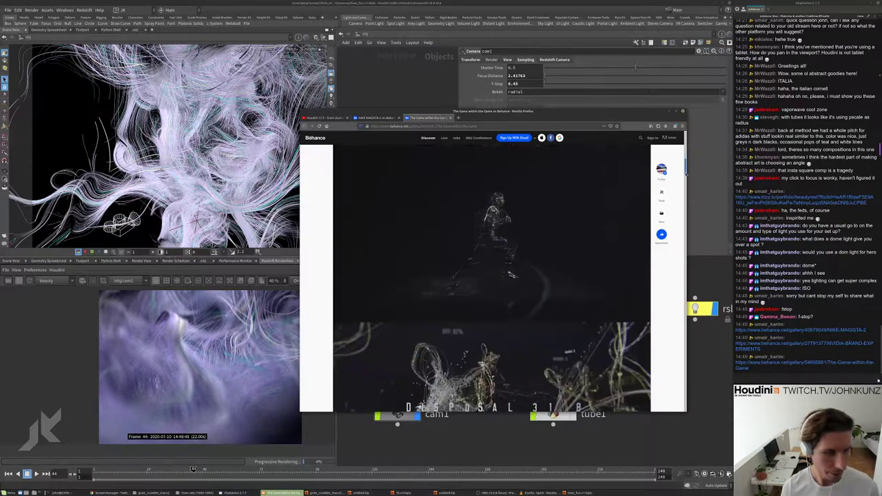
pyautogui.scroll(-5, 492, 276)
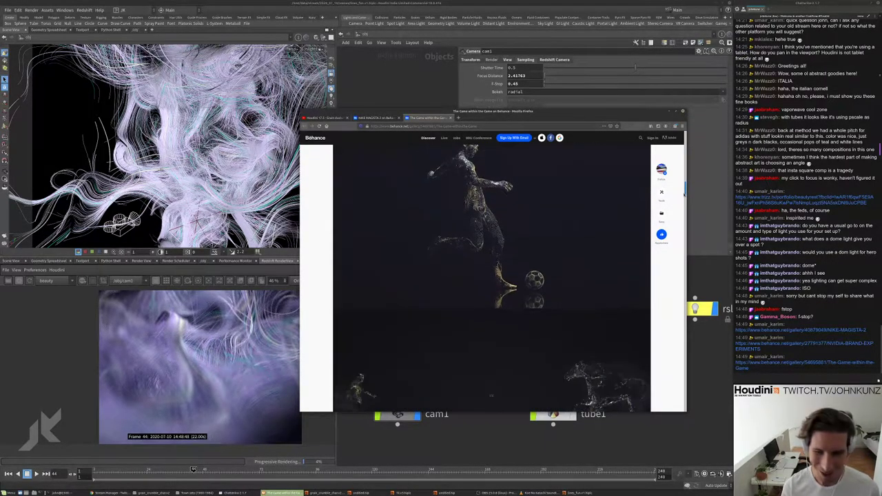
pyautogui.scroll(-8, 685, 195)
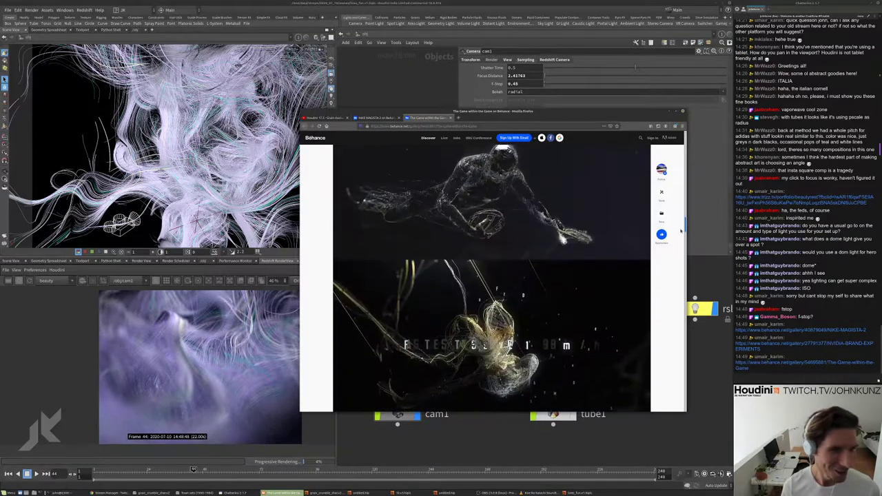
pyautogui.moveTo(681, 231)
pyautogui.mouseDown()
pyautogui.moveTo(679, 140)
pyautogui.moveTo(666, 242)
pyautogui.moveTo(667, 234)
pyautogui.mouseUp()
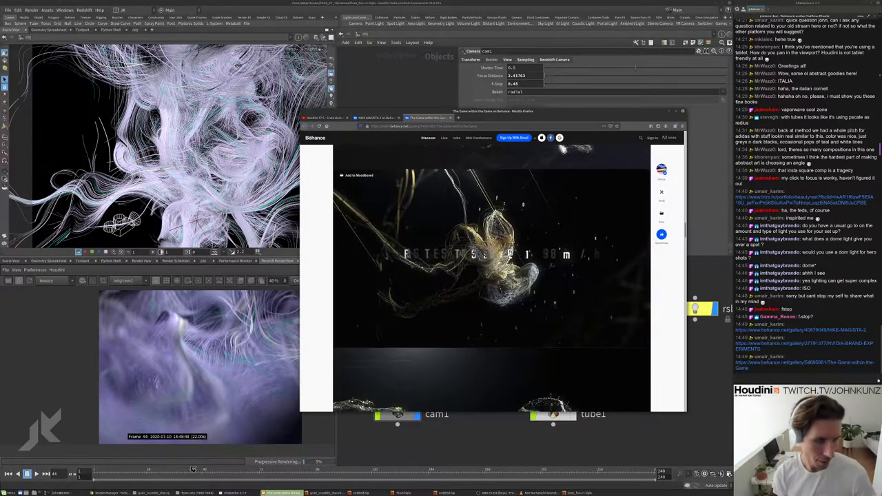
pyautogui.scroll(1, 491, 276)
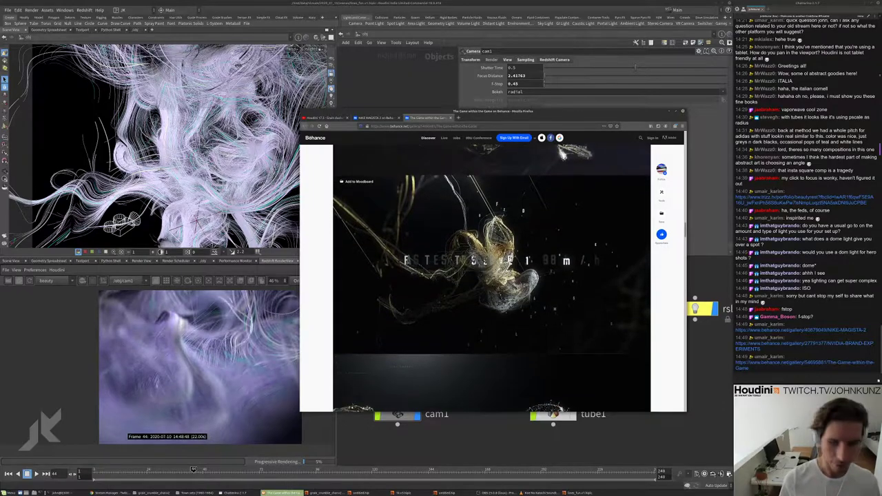
pyautogui.scroll(1, 492, 276)
pyautogui.scroll(-2, 492, 276)
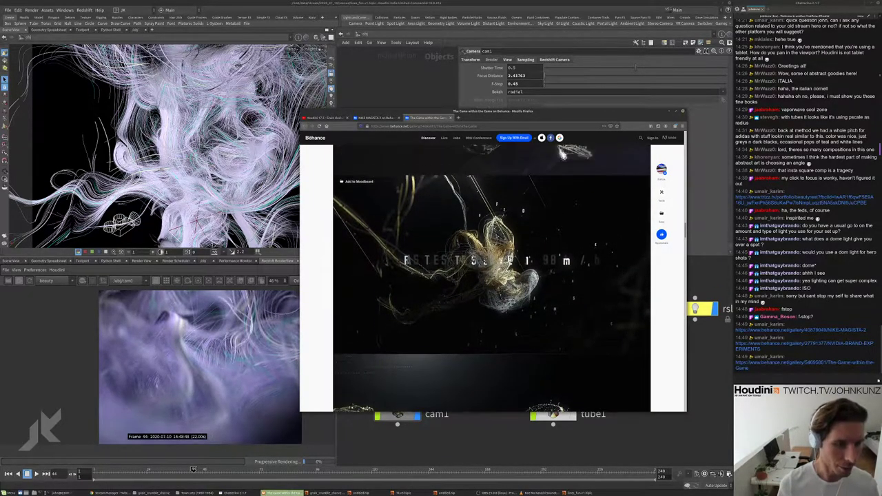
pyautogui.scroll(-1, 491, 275)
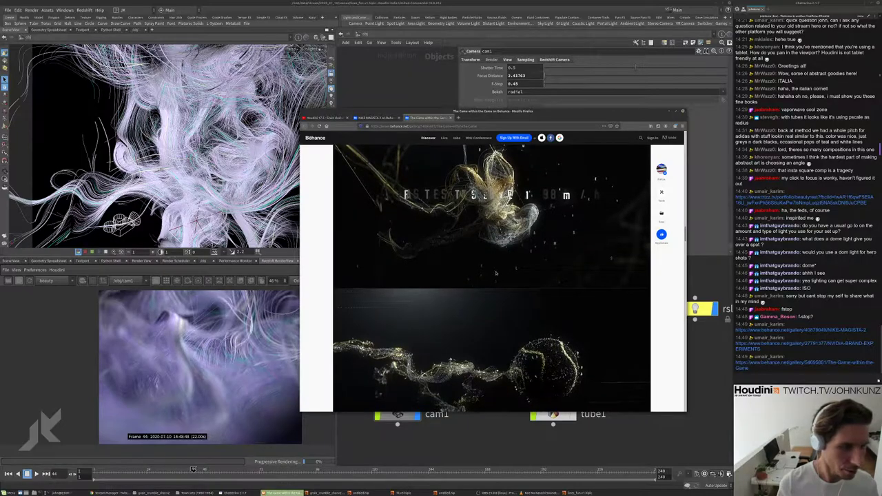
pyautogui.scroll(-4, 491, 276)
pyautogui.scroll(-3, 508, 265)
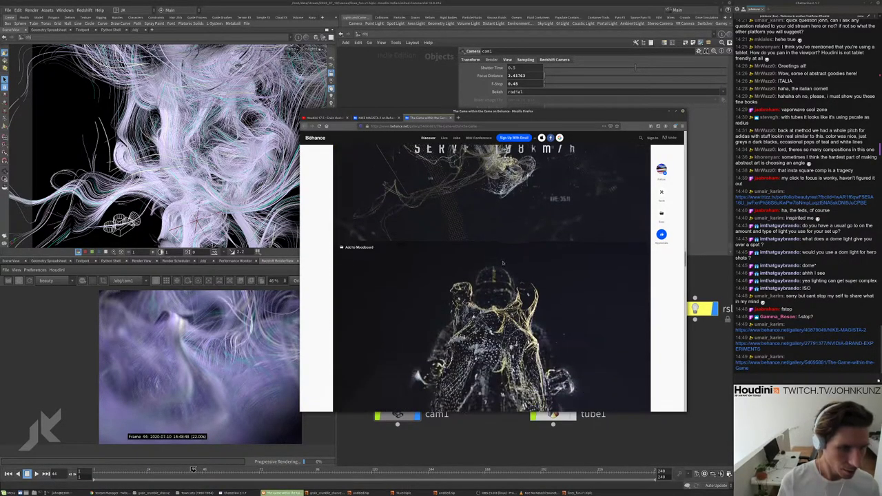
pyautogui.scroll(-5, 508, 265)
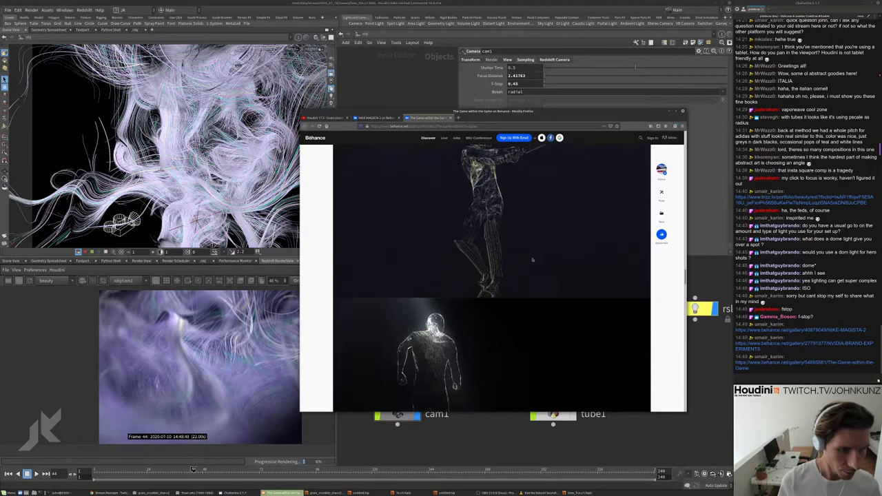
pyautogui.click(767, 362)
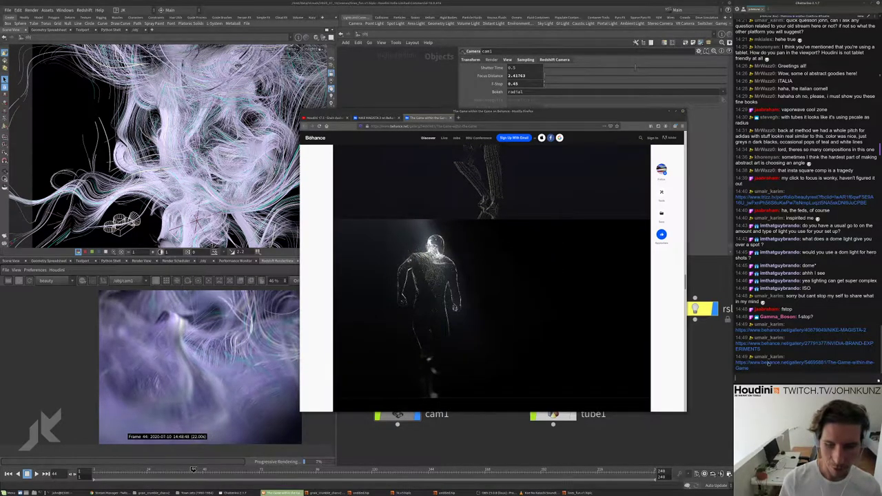
# - Browse the NIKE MAGISTA 2 project page
pyautogui.click(387, 119)
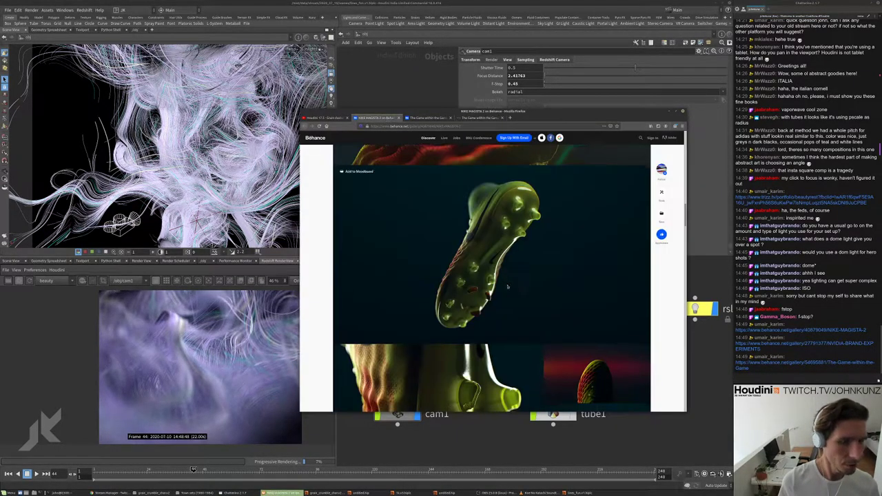
pyautogui.scroll(-3, 492, 276)
pyautogui.scroll(-3, 492, 276)
pyautogui.scroll(-5, 679, 278)
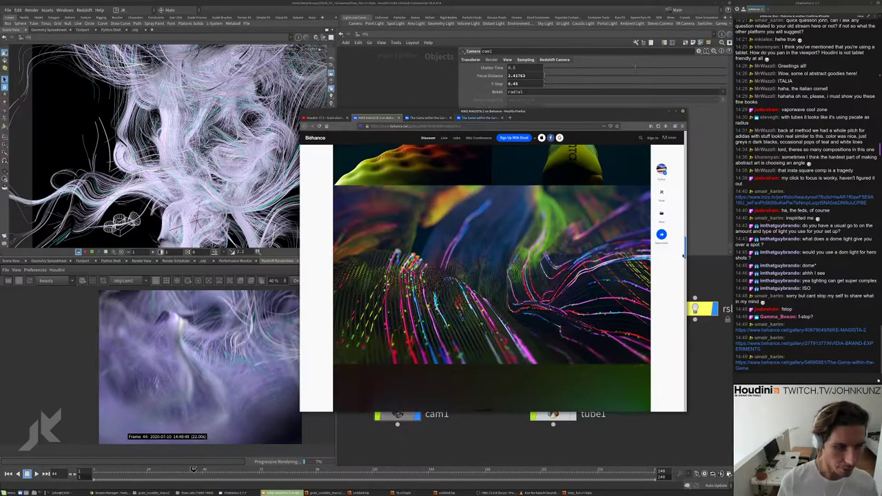
pyautogui.scroll(-6, 678, 279)
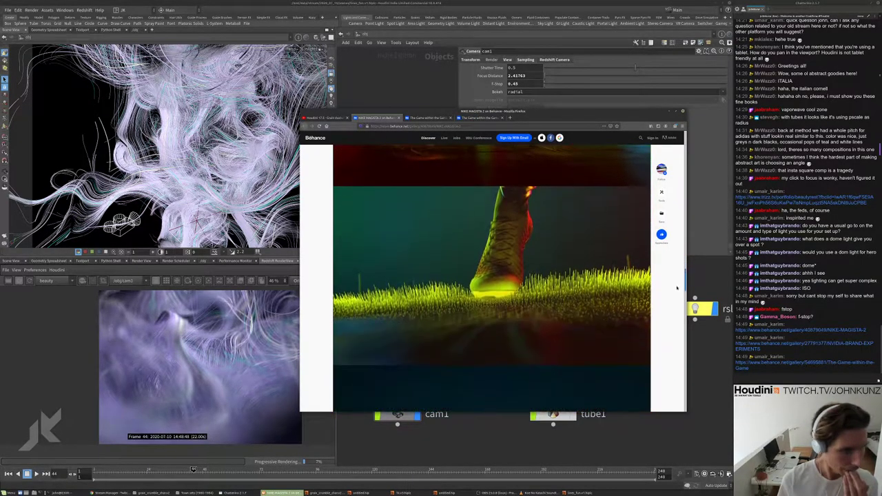
pyautogui.scroll(3, 654, 331)
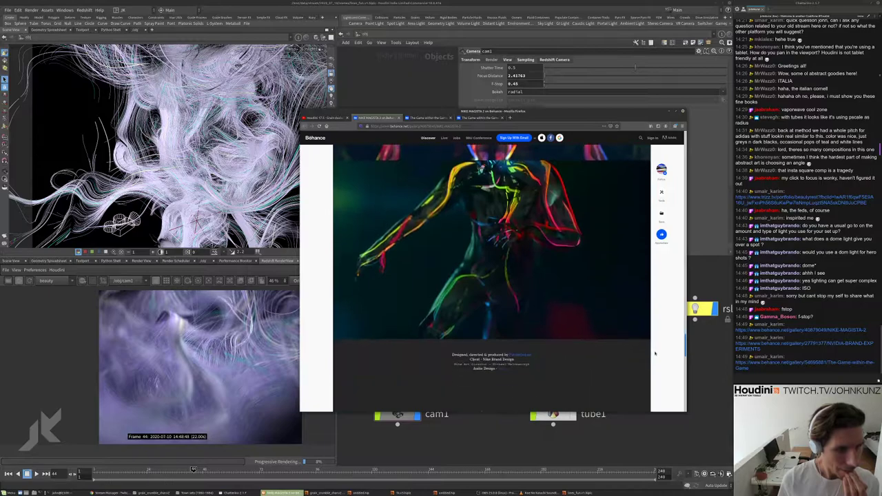
pyautogui.scroll(-3, 655, 333)
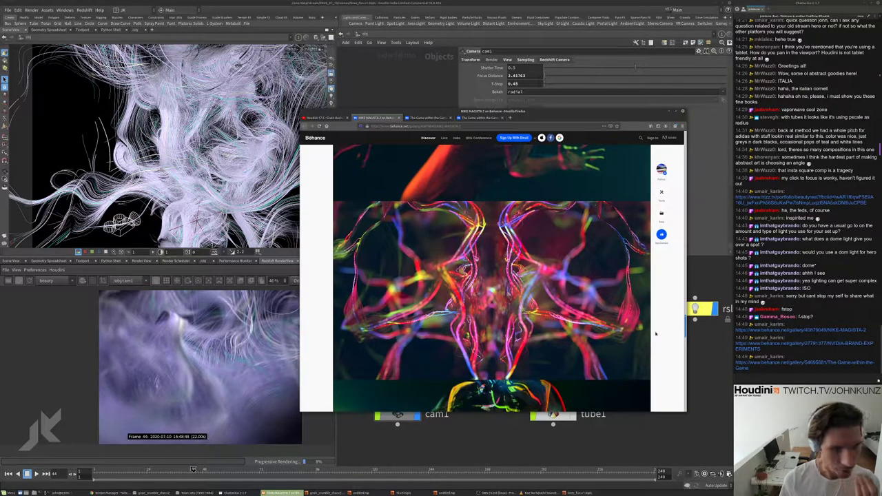
pyautogui.scroll(4, 656, 334)
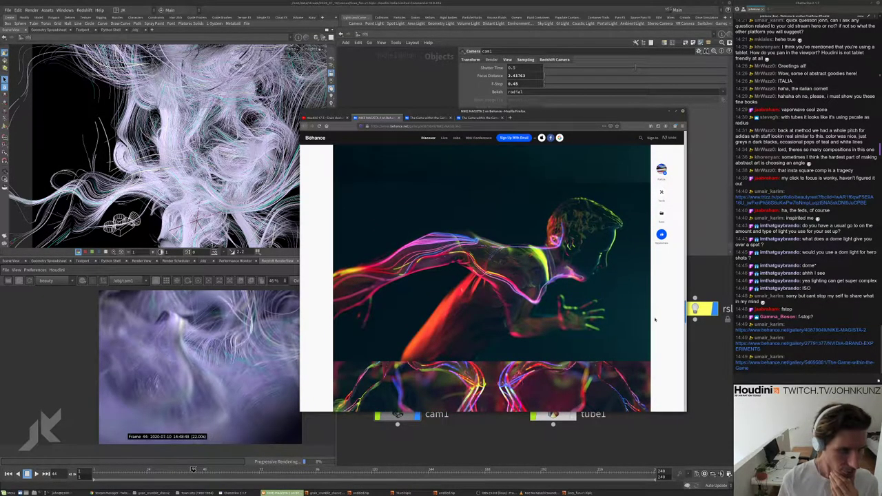
# - Return to The Game within the Game tab and scroll through its Betfair video and stills
pyautogui.click(482, 118)
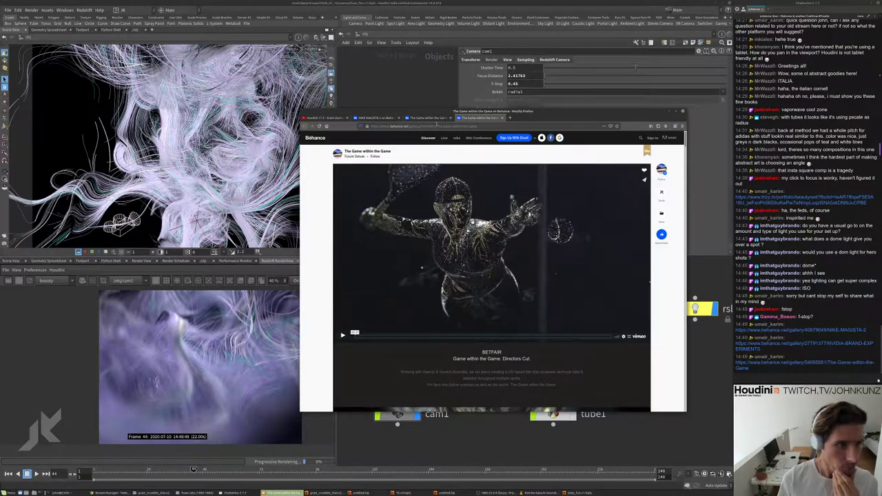
pyautogui.scroll(-6, 581, 272)
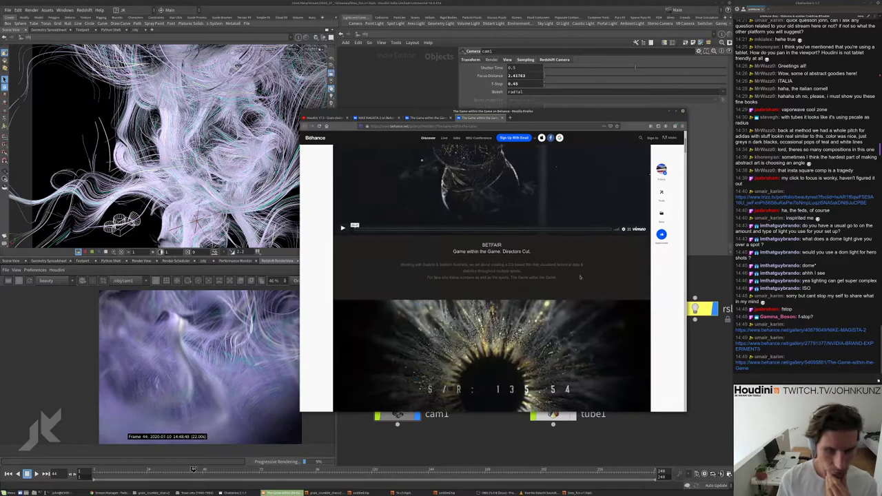
pyautogui.scroll(-8, 585, 271)
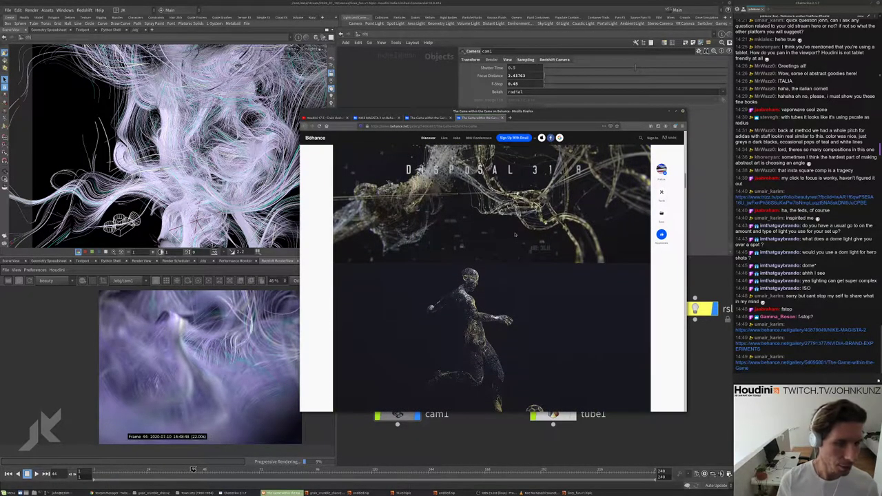
pyautogui.scroll(-8, 514, 235)
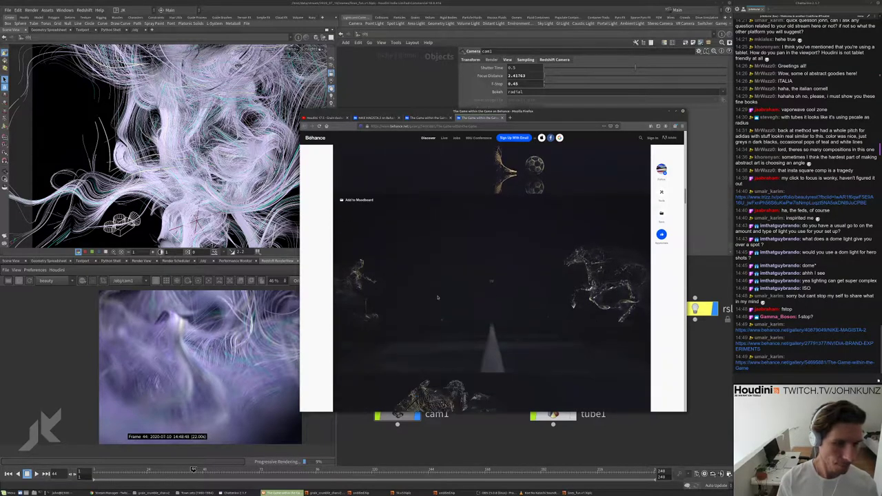
pyautogui.scroll(-2, 437, 297)
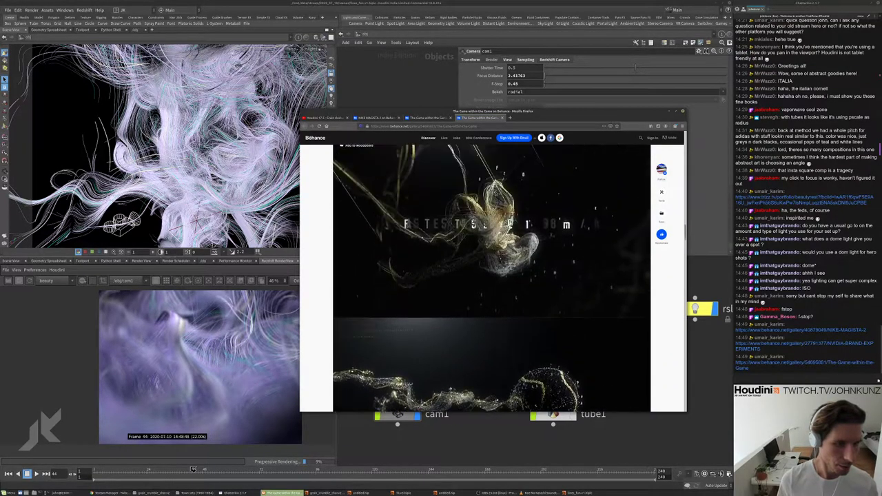
pyautogui.scroll(1, 491, 279)
pyautogui.scroll(1, 492, 278)
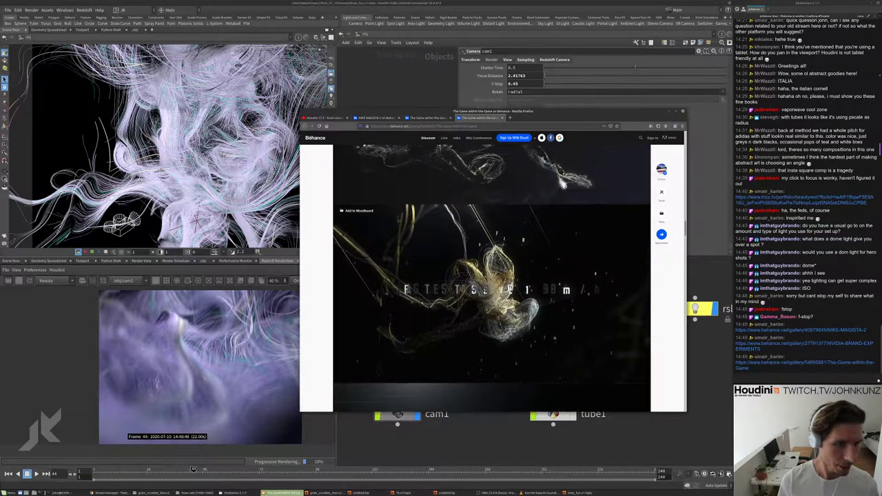
# - Back in Houdini, set cam1's F-Stop to 0.55
pyautogui.click(185, 380)
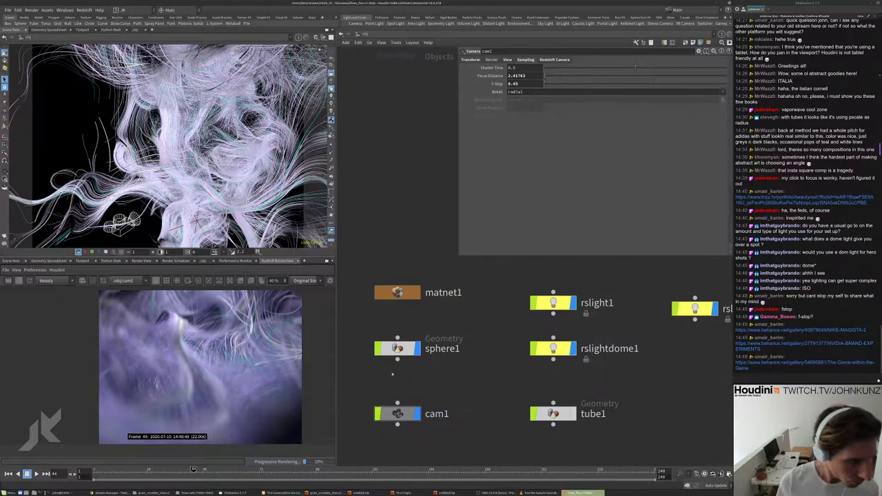
pyautogui.scroll(-3, 185, 380)
pyautogui.scroll(2, 215, 332)
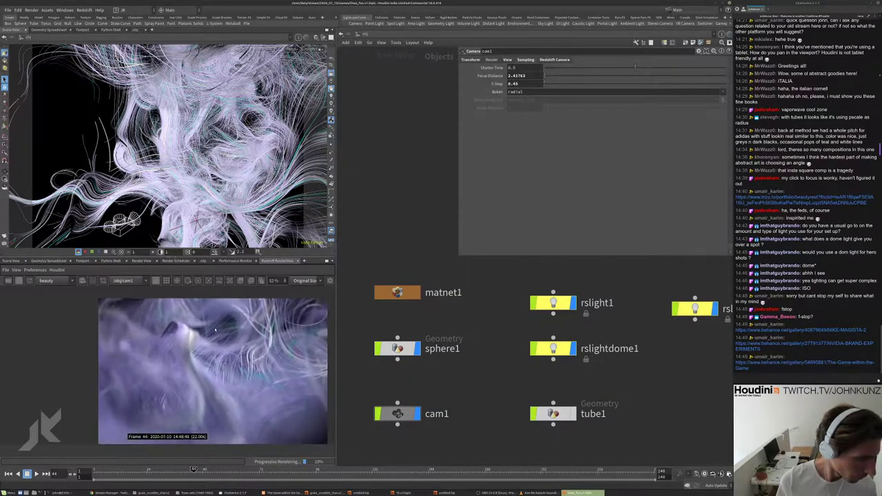
pyautogui.press('BackSpace')
pyautogui.press('BackSpace')
pyautogui.write('55')
pyautogui.press('Return')
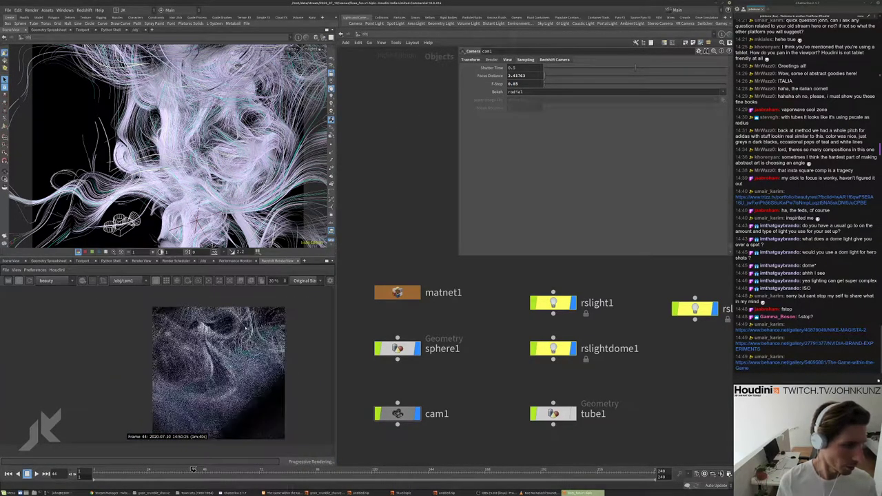
# - Set cam1's focus distance to 2.07288 and show the render view's display and post-effects settings
pyautogui.scroll(2, 214, 358)
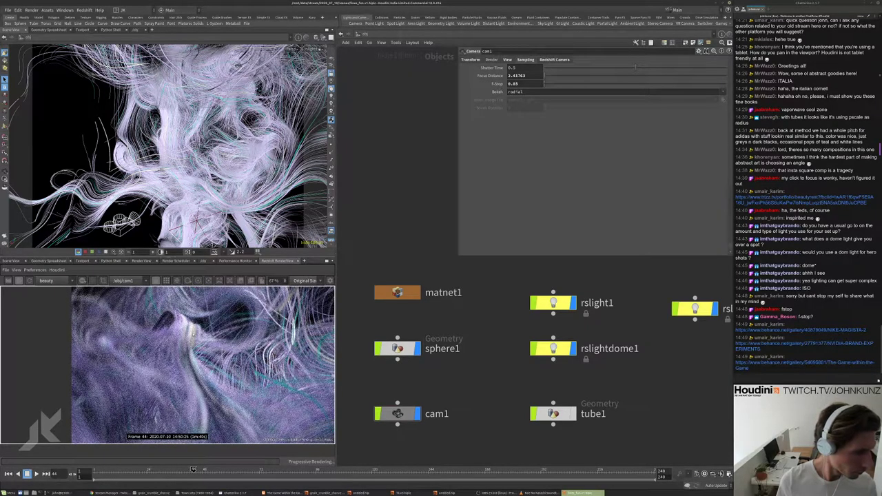
pyautogui.keyDown('ctrl'); pyautogui.click(192, 330); pyautogui.keyUp('ctrl')
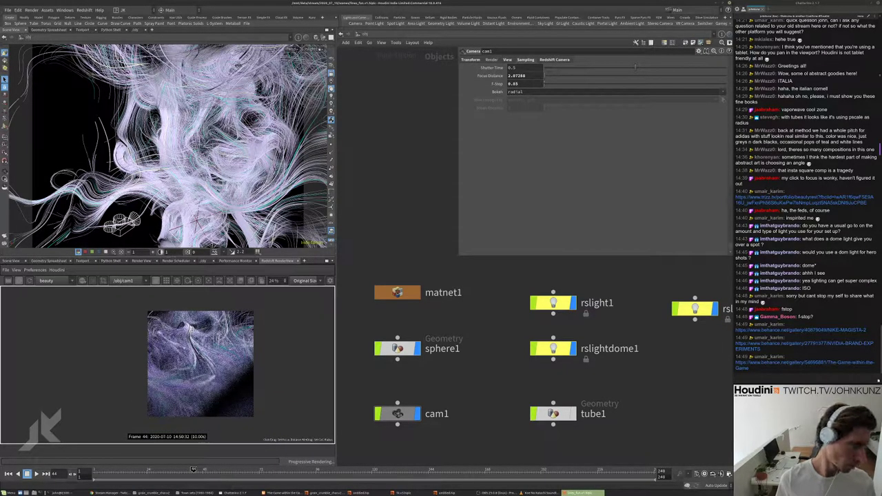
pyautogui.scroll(10, 193, 329)
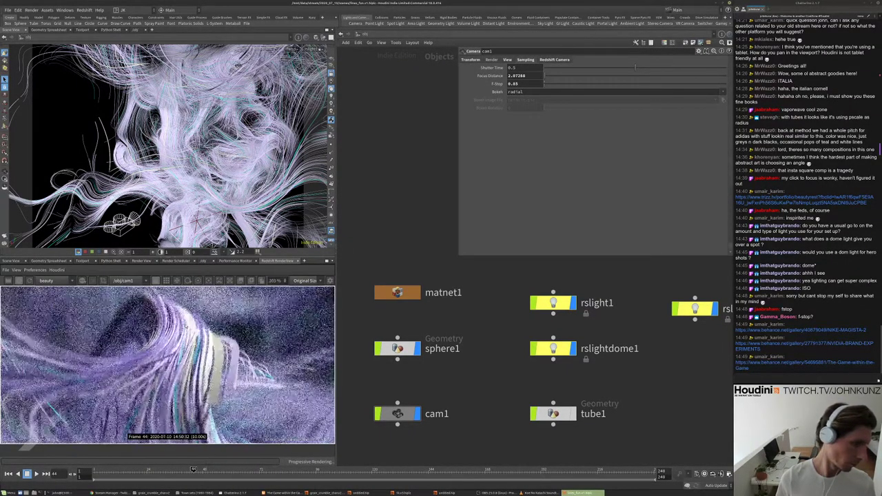
pyautogui.scroll(-10, 193, 345)
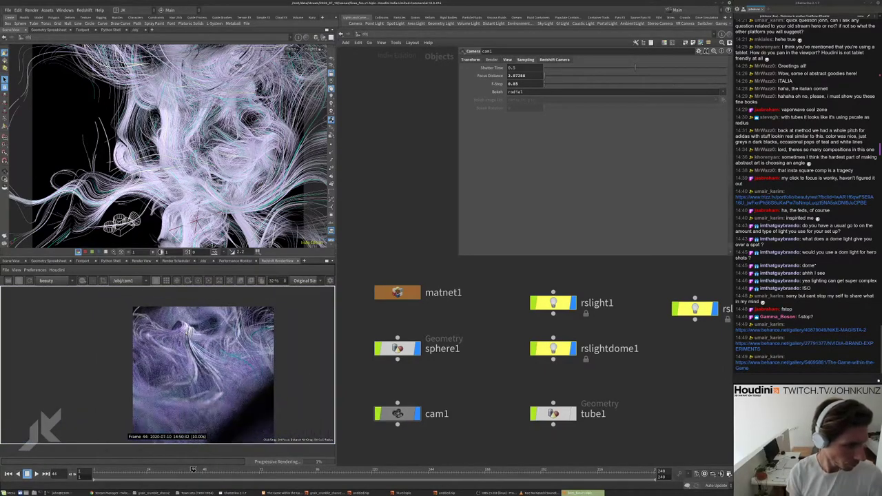
pyautogui.scroll(1, 209, 324)
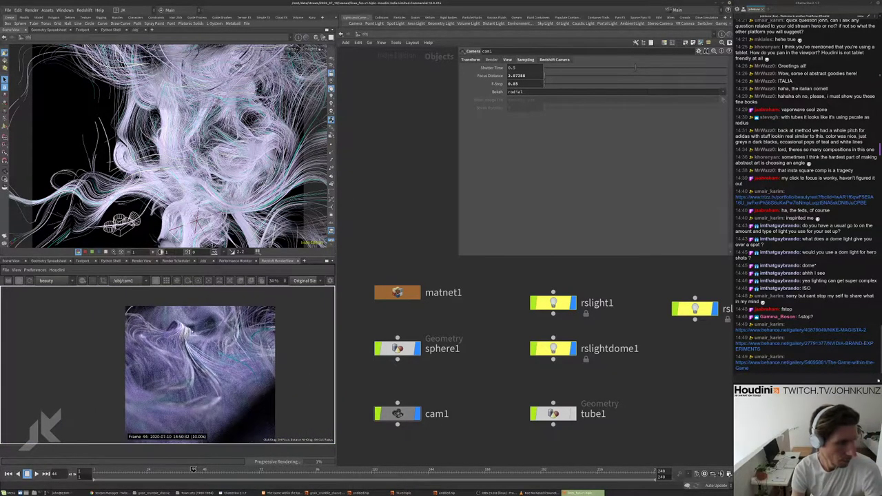
pyautogui.click(329, 281)
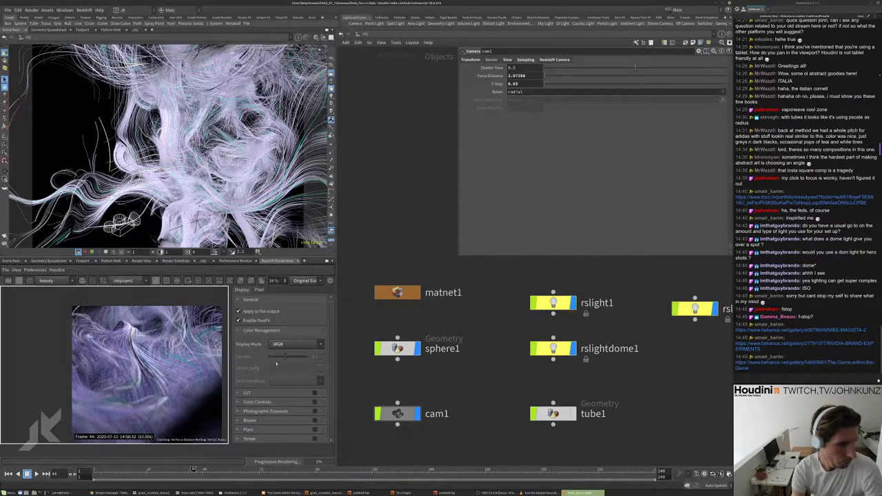
# - Enable and expand Photographic Exposure in the Redshift render view
pyautogui.click(314, 412)
pyautogui.scroll(-1, 258, 412)
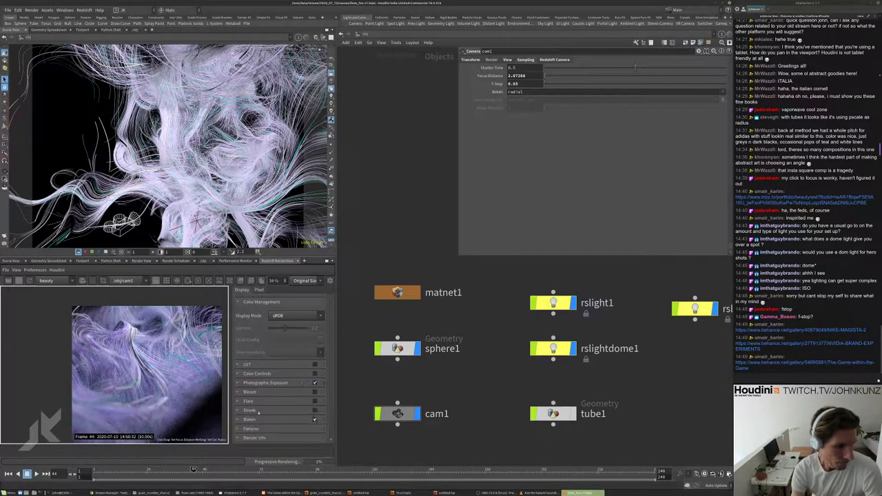
pyautogui.click(238, 384)
pyautogui.scroll(-1, 276, 386)
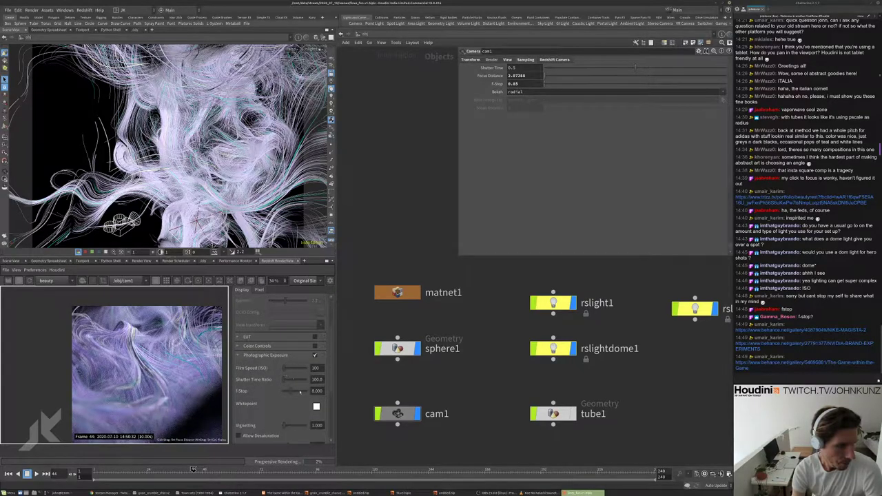
pyautogui.moveTo(288, 392); pyautogui.dragTo(283, 392)
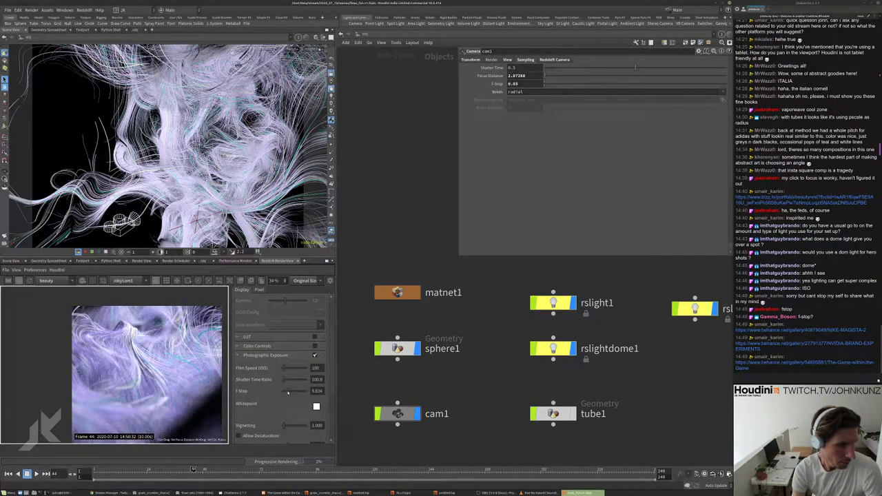
# - Raise the Black Crush Amount and set the exposure F-Stop to about 9.284
pyautogui.scroll(-1, 255, 399)
pyautogui.scroll(-1, 256, 397)
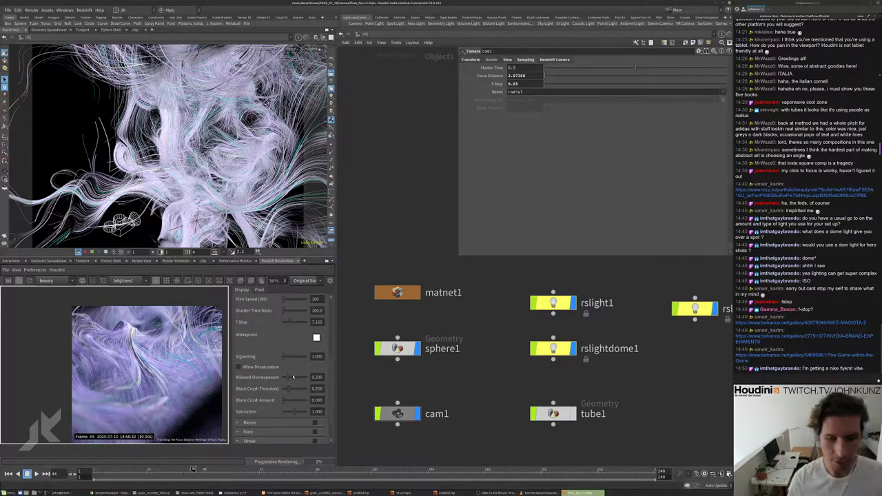
pyautogui.scroll(-1, 269, 380)
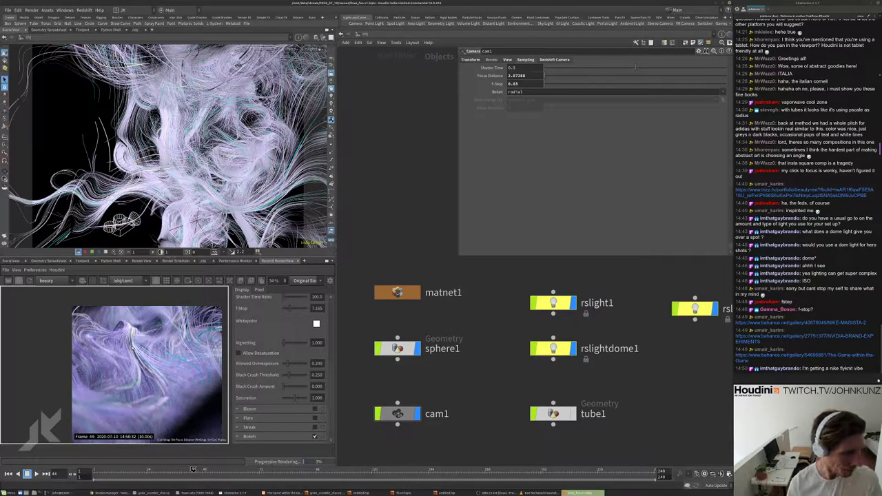
pyautogui.moveTo(289, 389); pyautogui.dragTo(292, 365)
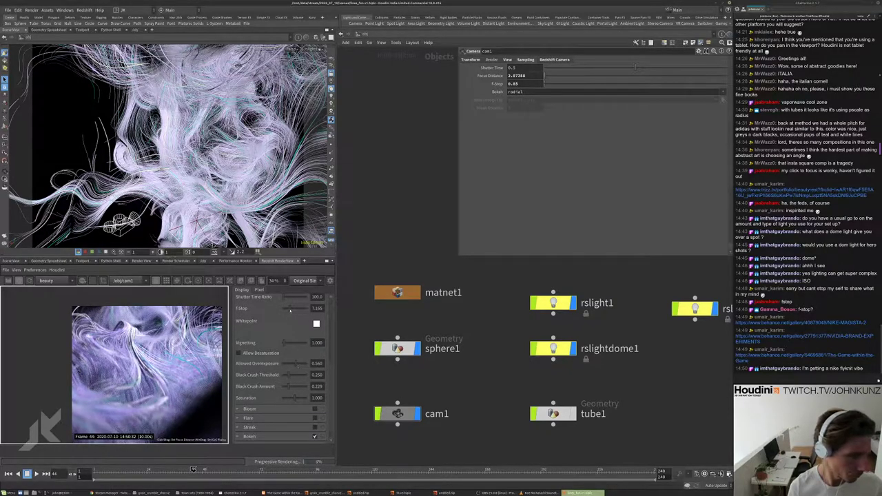
pyautogui.moveTo(294, 310); pyautogui.dragTo(300, 311)
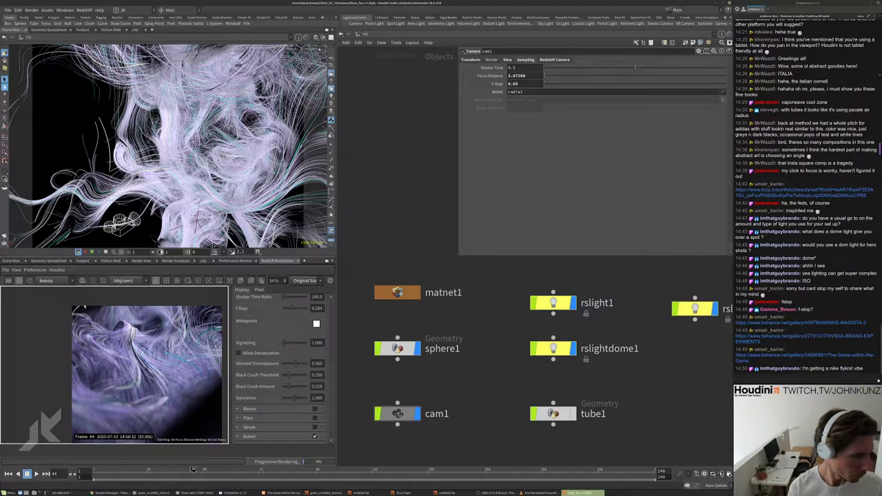
pyautogui.scroll(2, 113, 318)
pyautogui.scroll(6, 114, 319)
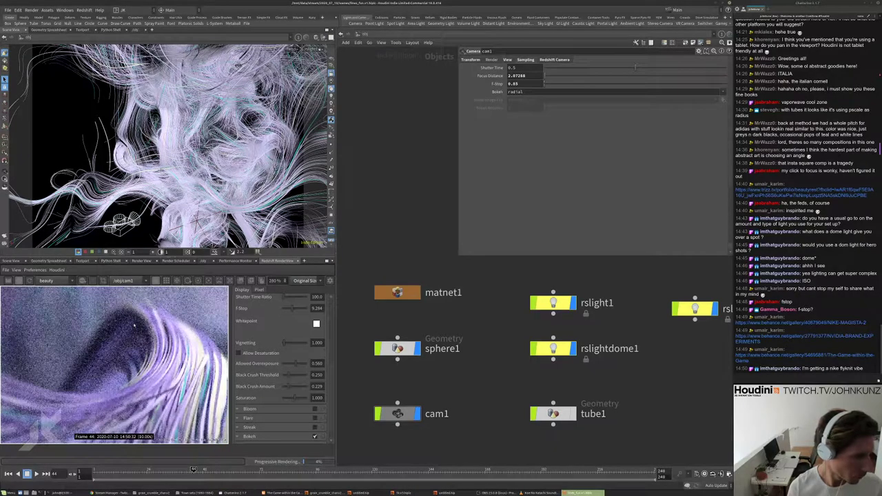
pyautogui.scroll(-8, 154, 309)
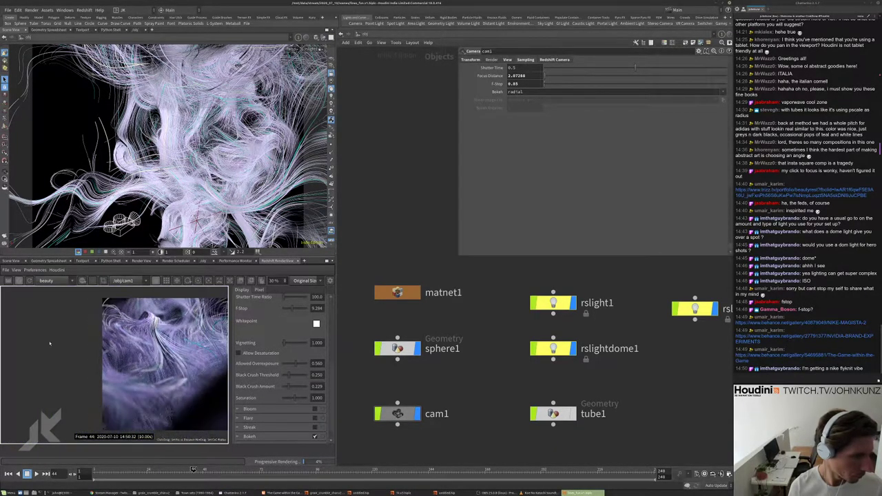
pyautogui.scroll(3, 172, 331)
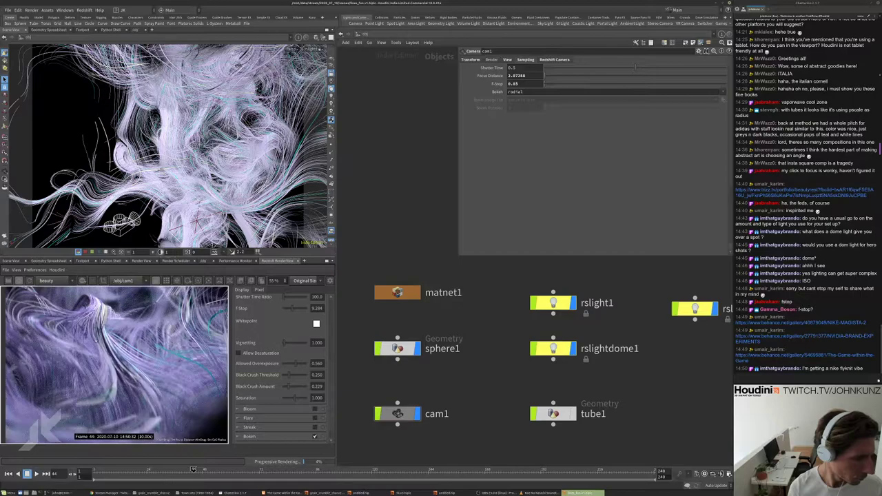
pyautogui.scroll(2, 115, 364)
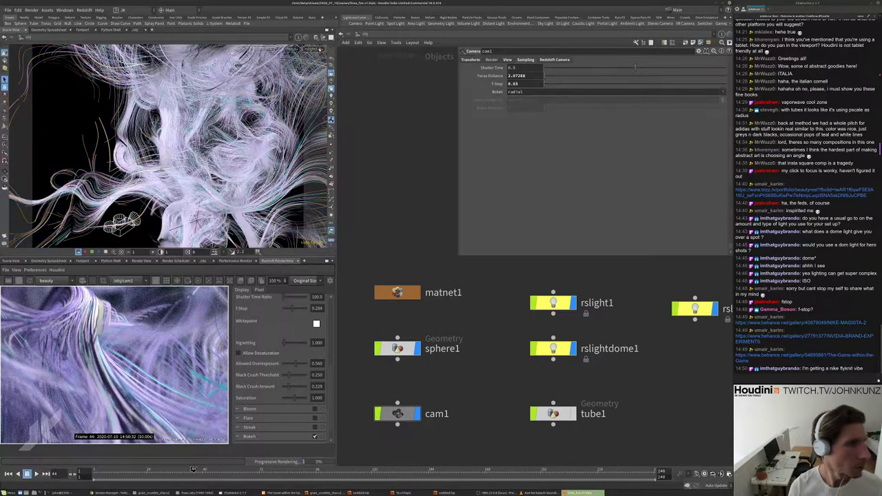
pyautogui.scroll(-3, 118, 317)
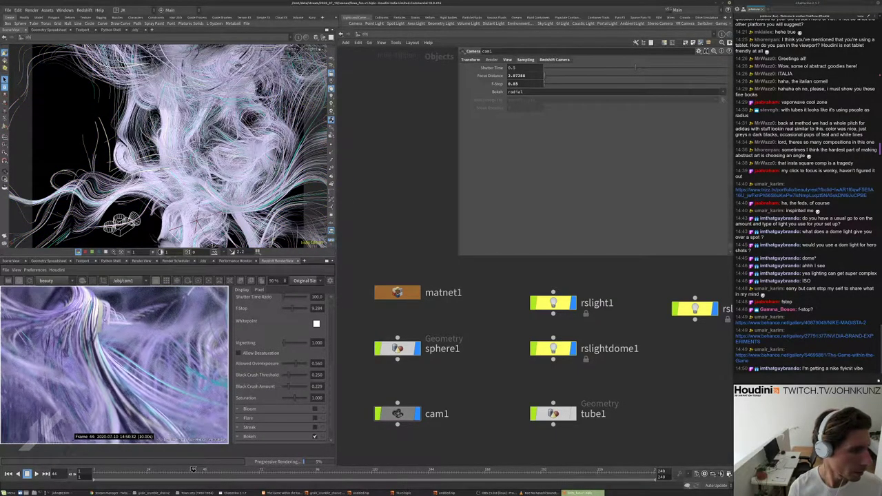
pyautogui.scroll(-2, 119, 318)
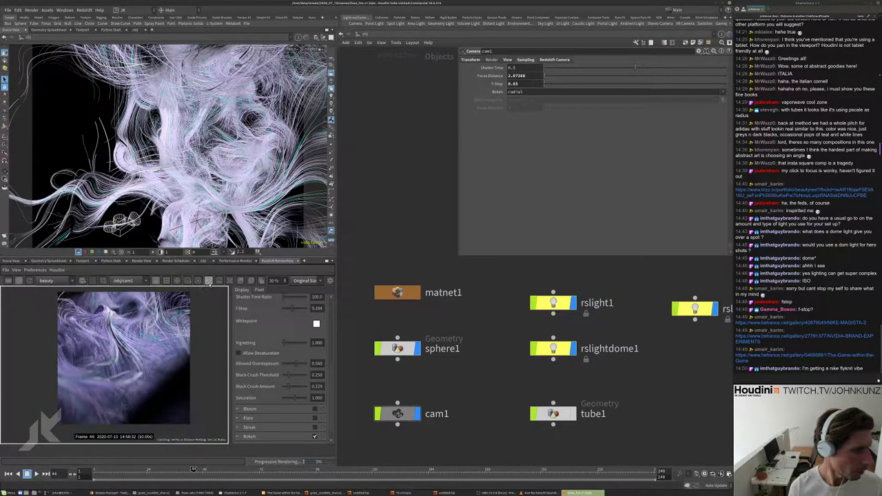
# - Drag the pane divider to widen the viewport and render panes
pyautogui.scroll(3, 165, 144)
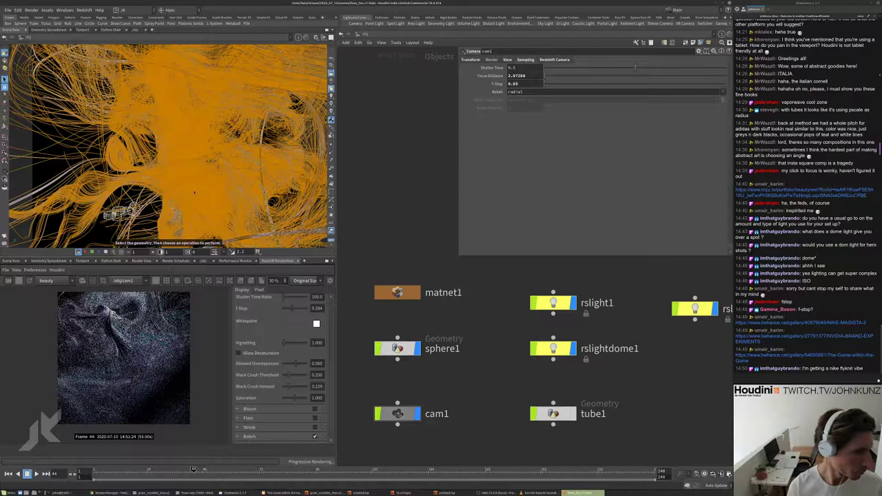
pyautogui.scroll(-2, 131, 355)
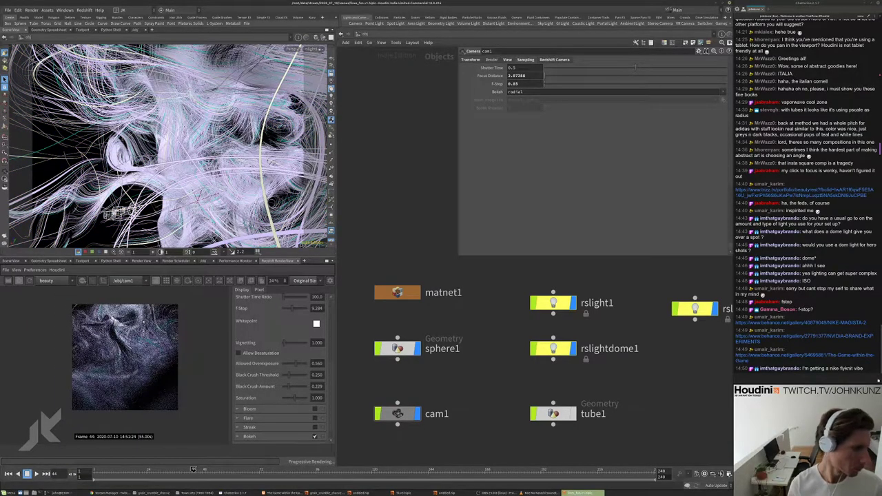
pyautogui.scroll(2, 172, 355)
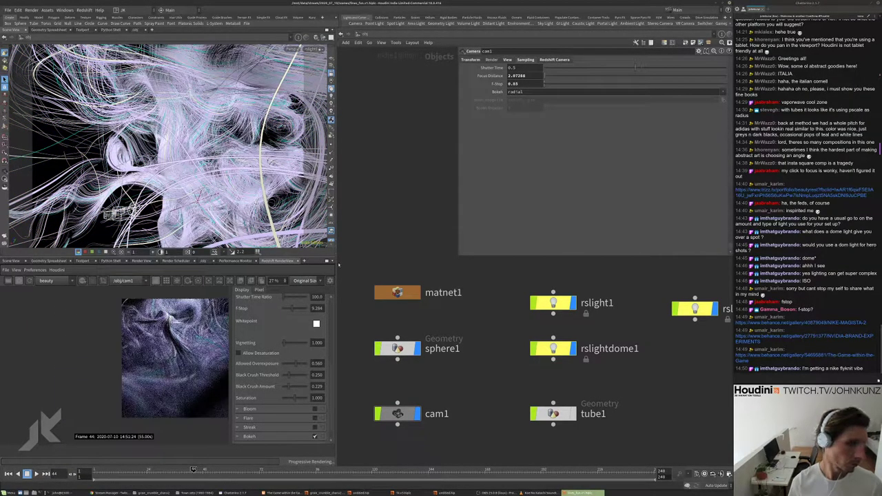
pyautogui.moveTo(337, 265); pyautogui.dragTo(455, 167)
# - Restart the Redshift render and orbit the viewport around the hair tangle
pyautogui.scroll(5, 169, 271)
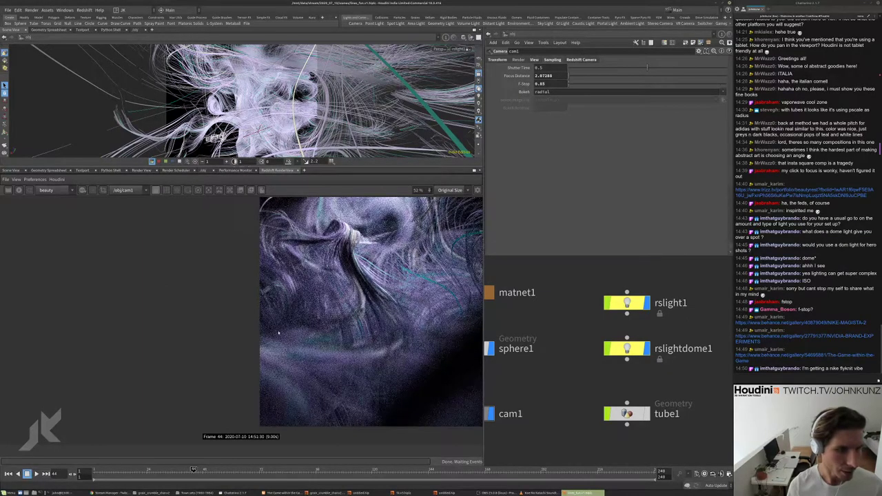
pyautogui.scroll(-2, 414, 345)
pyautogui.scroll(2, 240, 329)
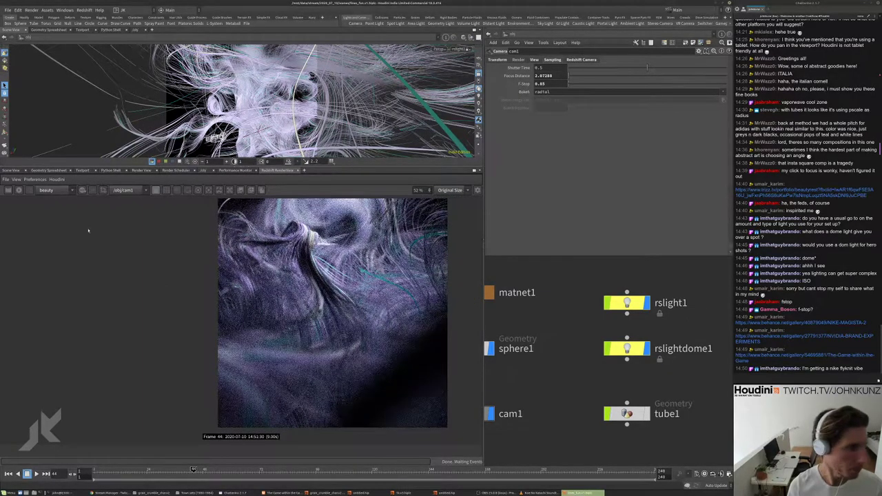
pyautogui.click(19, 189)
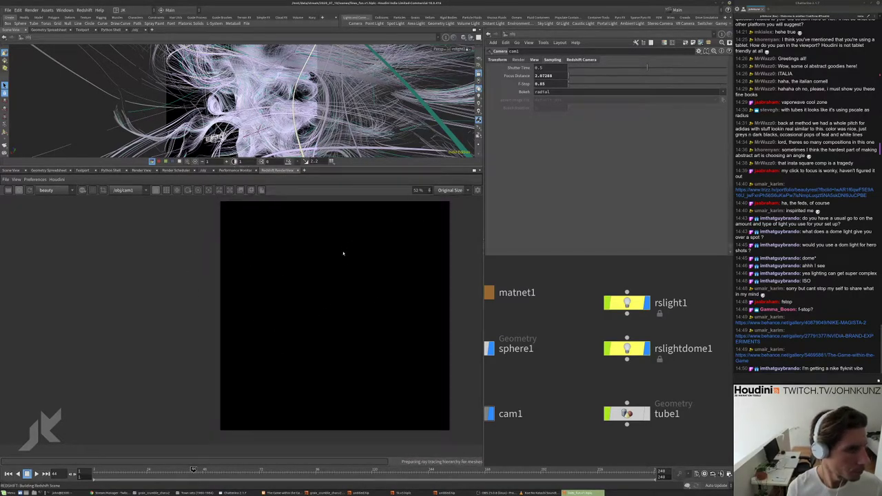
pyautogui.scroll(1, 244, 319)
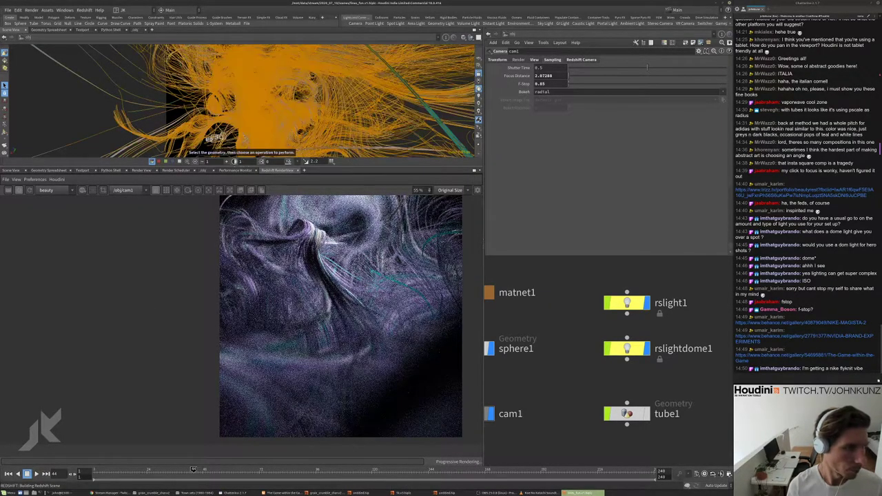
pyautogui.moveTo(289, 104); pyautogui.dragTo(309, 90)
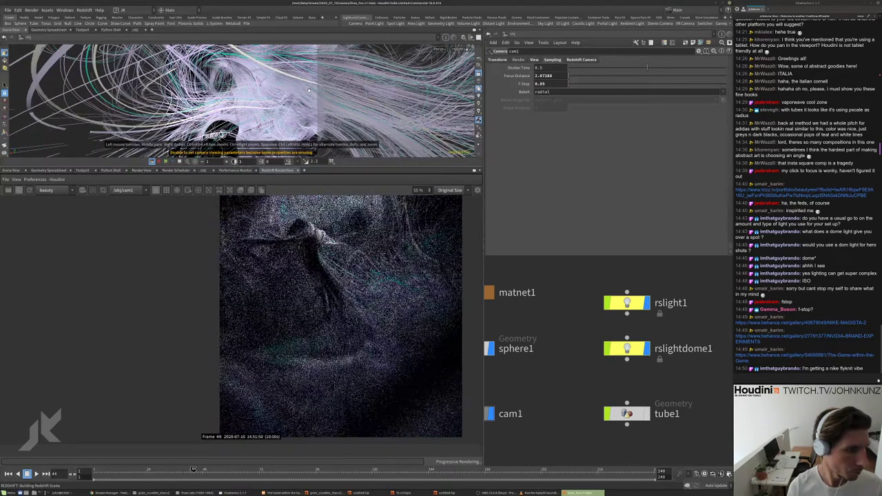
pyautogui.scroll(-3, 357, 275)
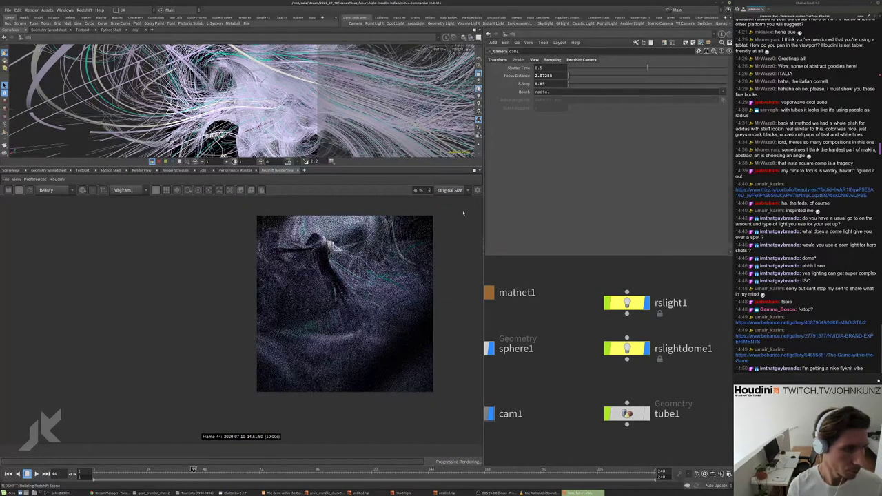
pyautogui.scroll(-4, 574, 332)
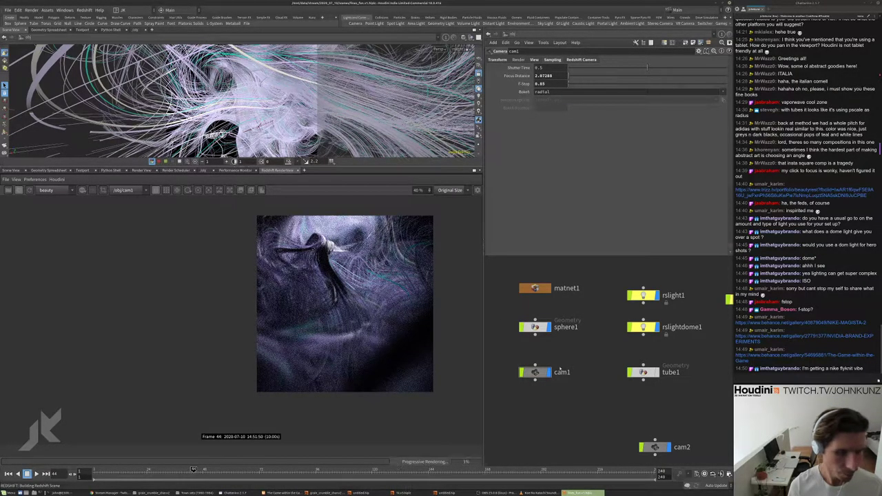
# - Look through a different camera and set cam1's focal length to 45, then 55
pyautogui.click(459, 49)
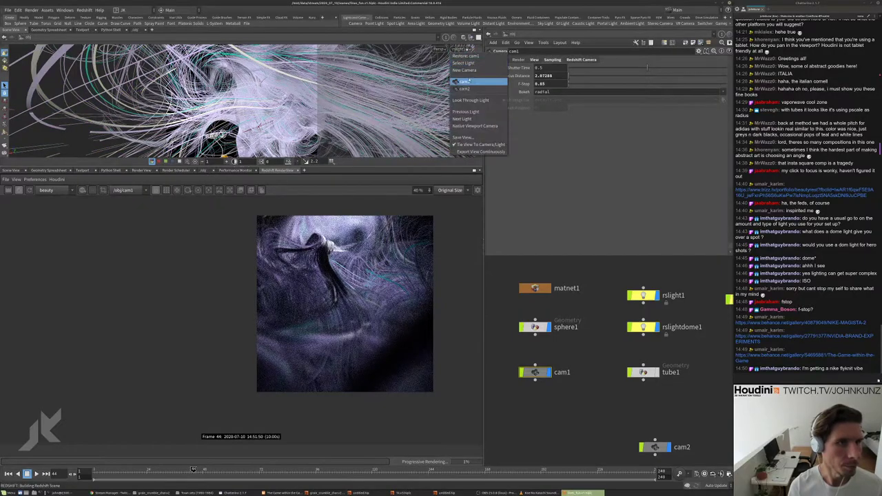
pyautogui.click(466, 82)
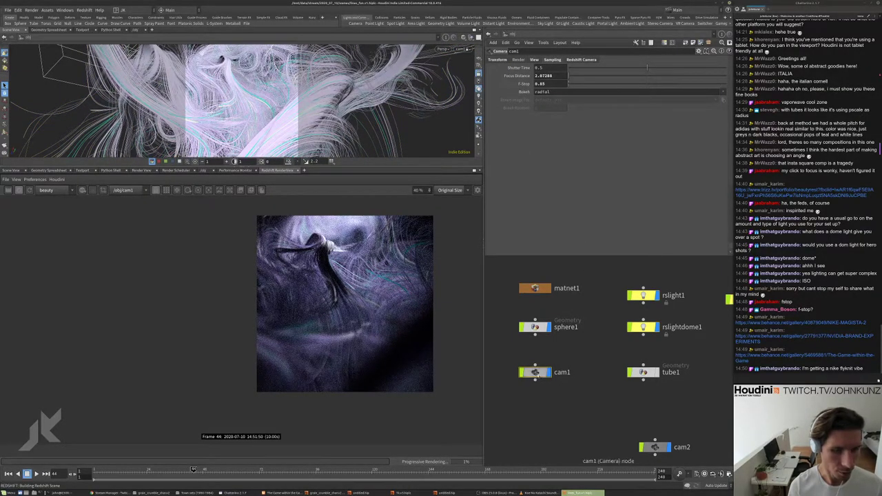
pyautogui.click(535, 60)
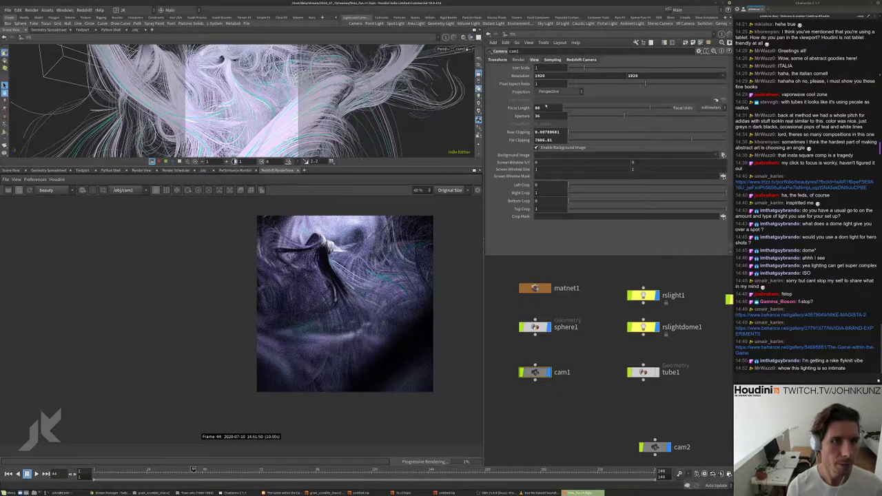
pyautogui.write('45')
pyautogui.press('Return')
pyautogui.click(270, 84)
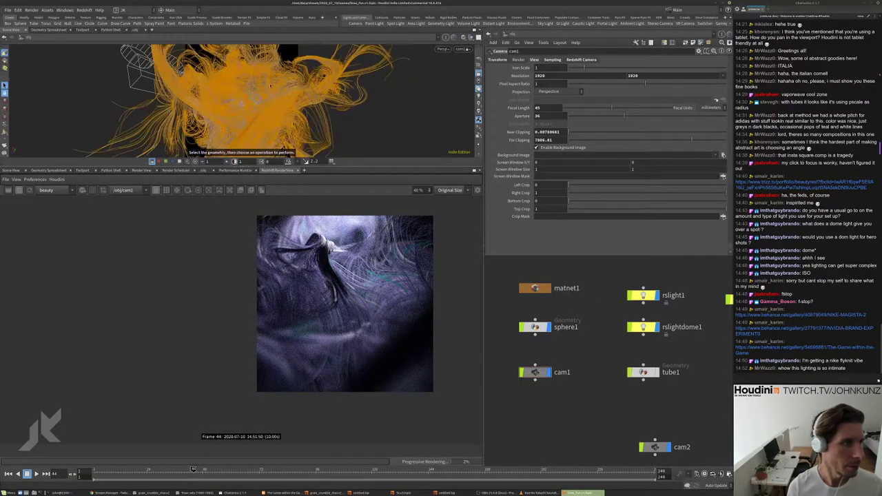
pyautogui.click(442, 75)
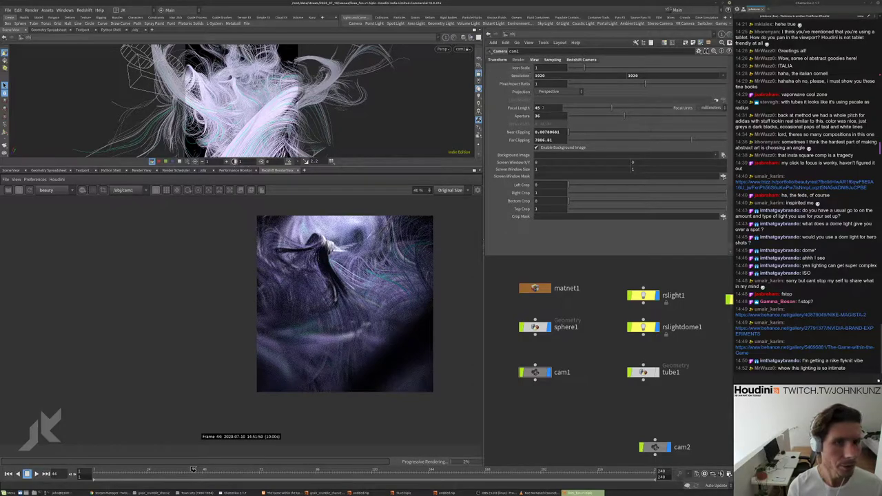
pyautogui.click(545, 108)
pyautogui.write('55')
pyautogui.press('Return')
# - Select the hair geometry, then display the rslightdome1 dome light's parameters
pyautogui.click(262, 87)
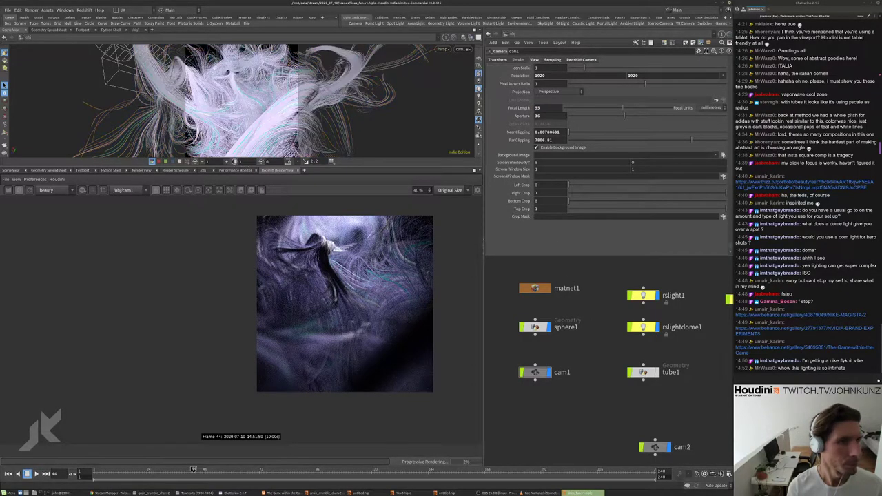
pyautogui.press('Escape')
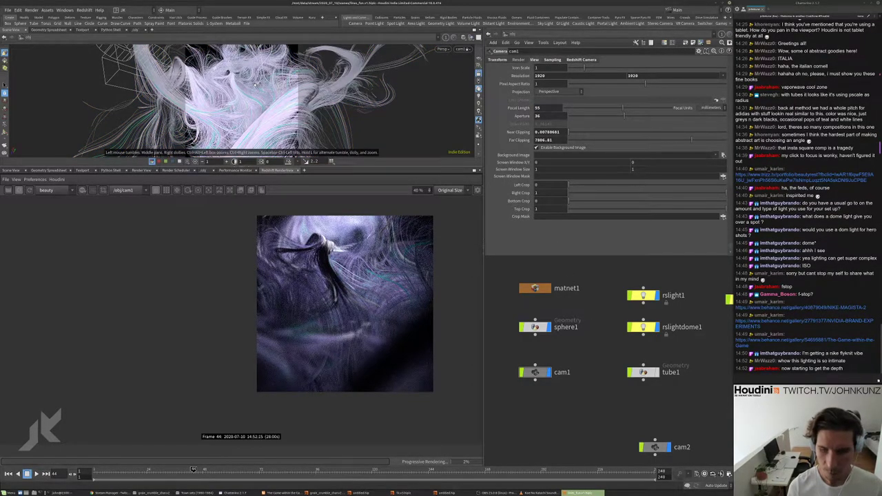
pyautogui.press('s')
pyautogui.click(338, 265)
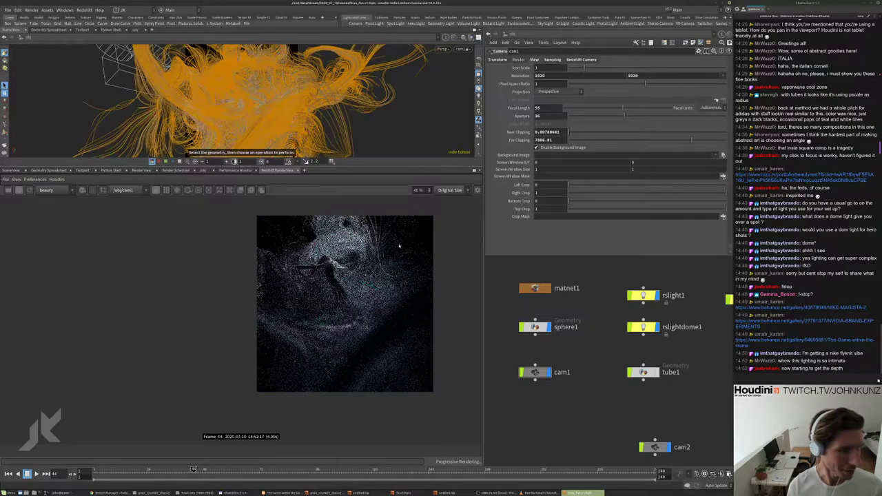
pyautogui.scroll(-1, 345, 266)
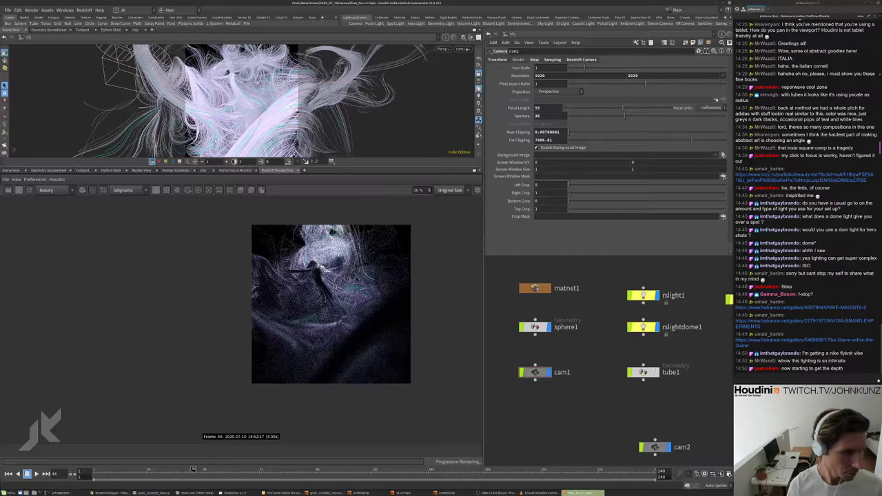
pyautogui.scroll(2, 407, 277)
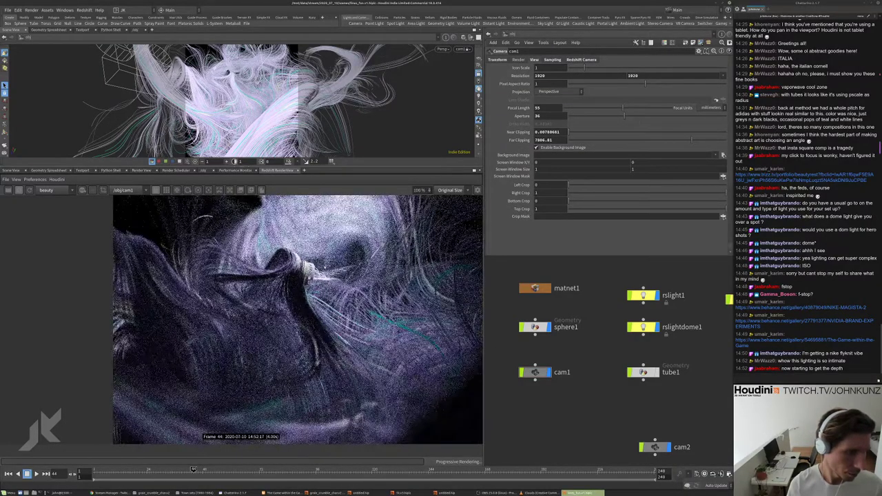
pyautogui.scroll(-2, 407, 277)
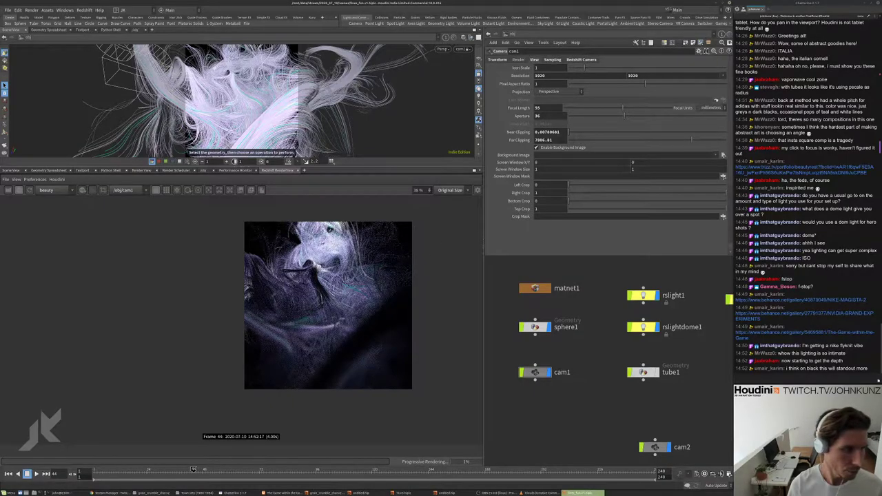
pyautogui.click(644, 326)
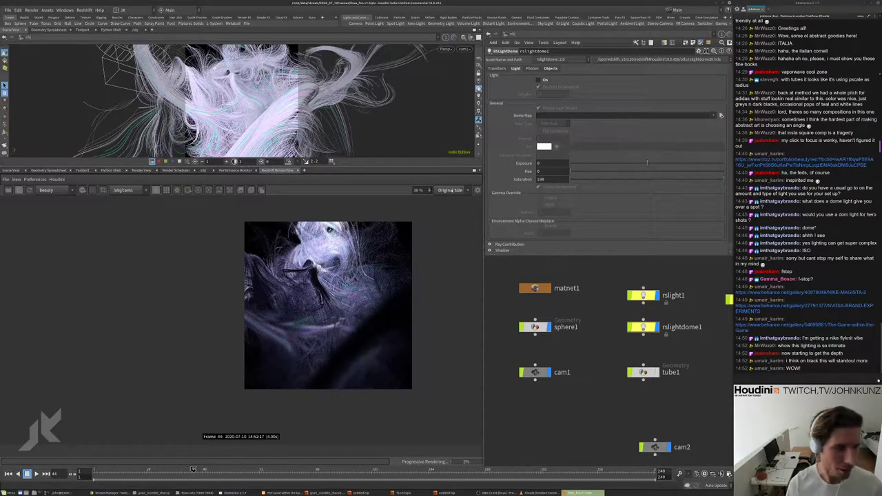
# - Set the photographic exposure Black Crush Amount to 0.073 and F-Stop to 8.321
pyautogui.click(477, 191)
pyautogui.scroll(2, 413, 309)
pyautogui.scroll(-2, 413, 309)
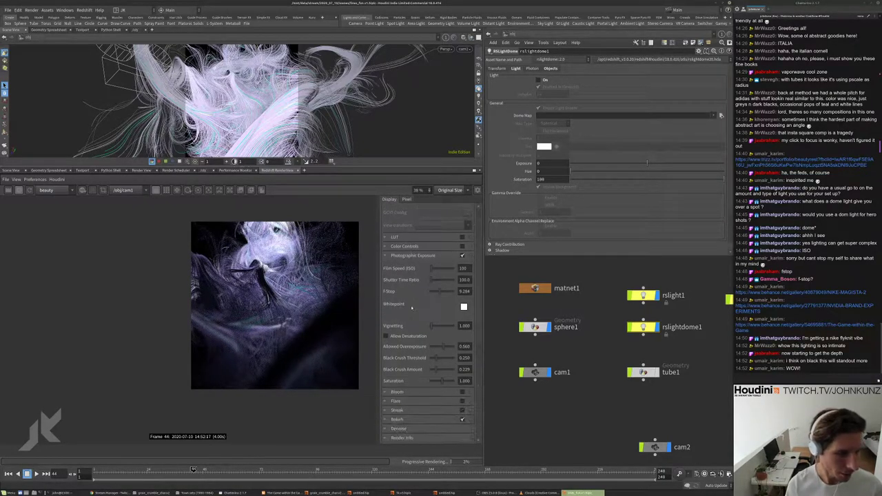
pyautogui.scroll(3, 433, 369)
pyautogui.scroll(-2, 433, 369)
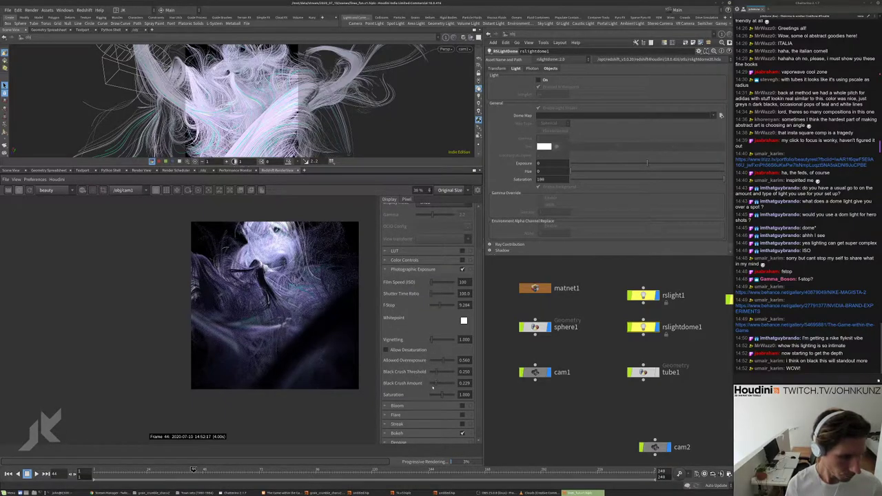
pyautogui.scroll(-2, 432, 385)
pyautogui.scroll(2, 432, 386)
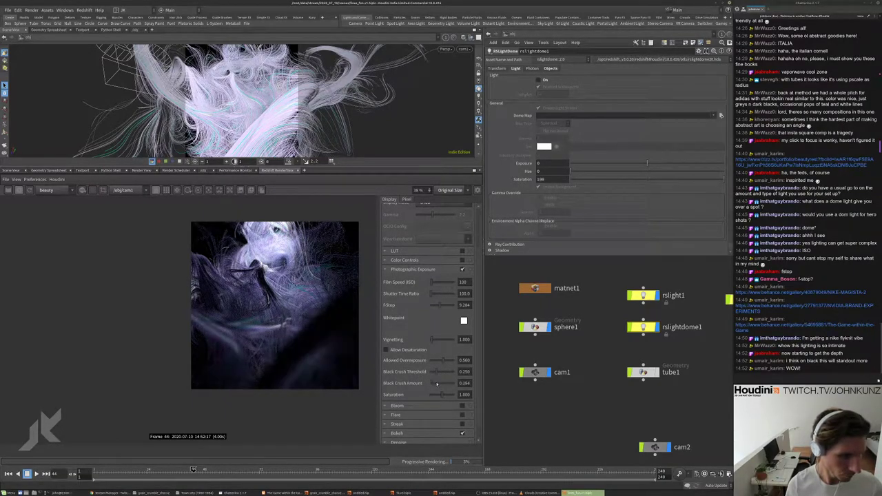
pyautogui.moveTo(447, 305); pyautogui.dragTo(439, 309)
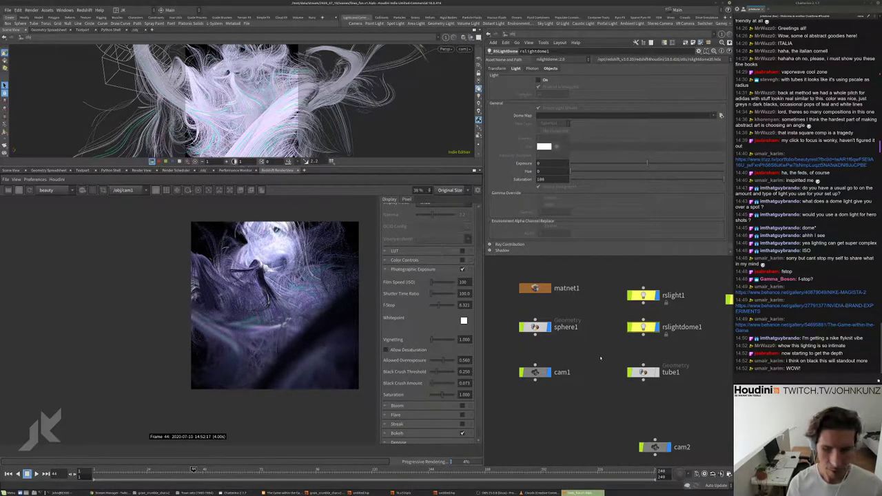
# - Look through the rslightdome1 dome light in the viewport and orbit that view
pyautogui.moveTo(641, 328); pyautogui.dragTo(639, 307, button='middle')
pyautogui.click(469, 50)
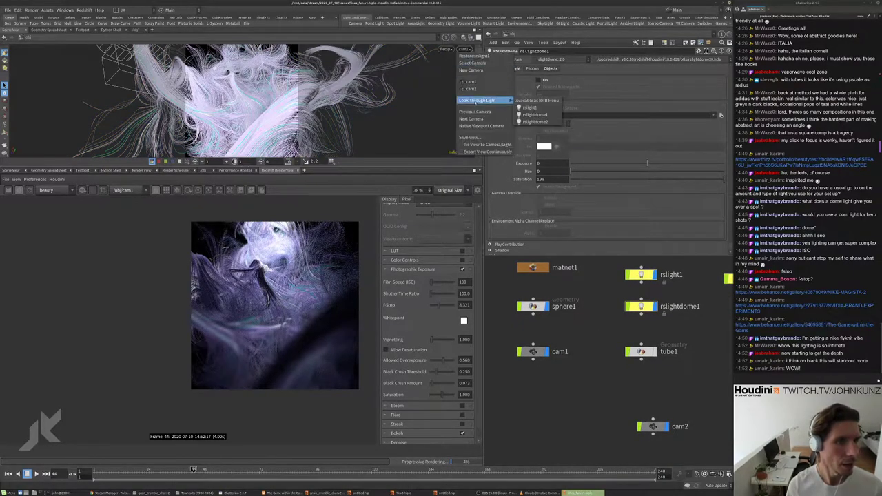
pyautogui.moveTo(483, 100)
pyautogui.click(535, 115)
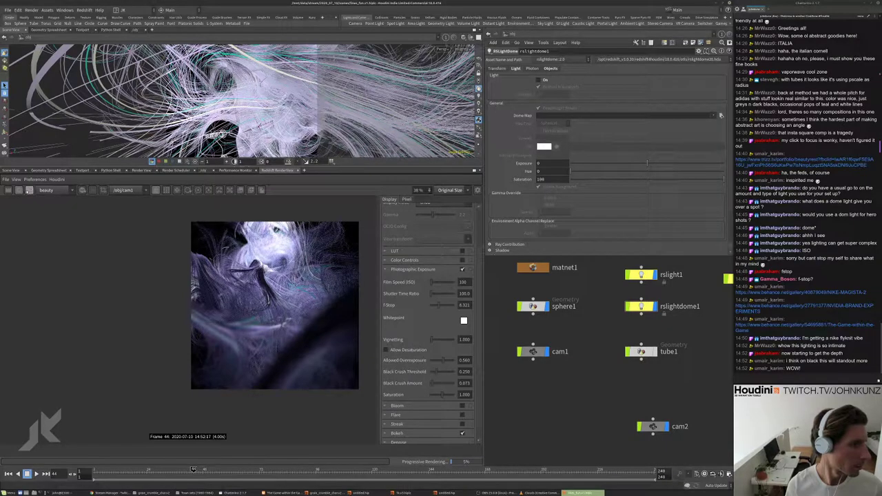
pyautogui.click(296, 110)
pyautogui.press('Escape')
pyautogui.moveTo(302, 111); pyautogui.dragTo(324, 73)
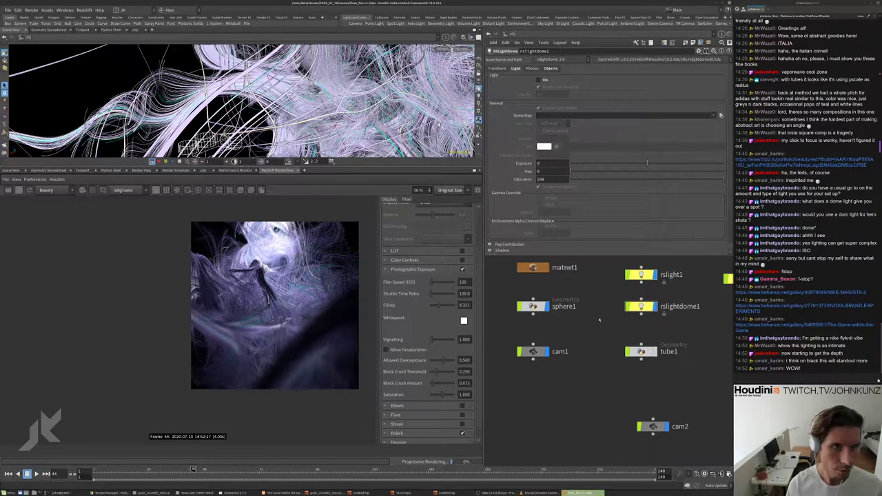
pyautogui.scroll(-2, 603, 328)
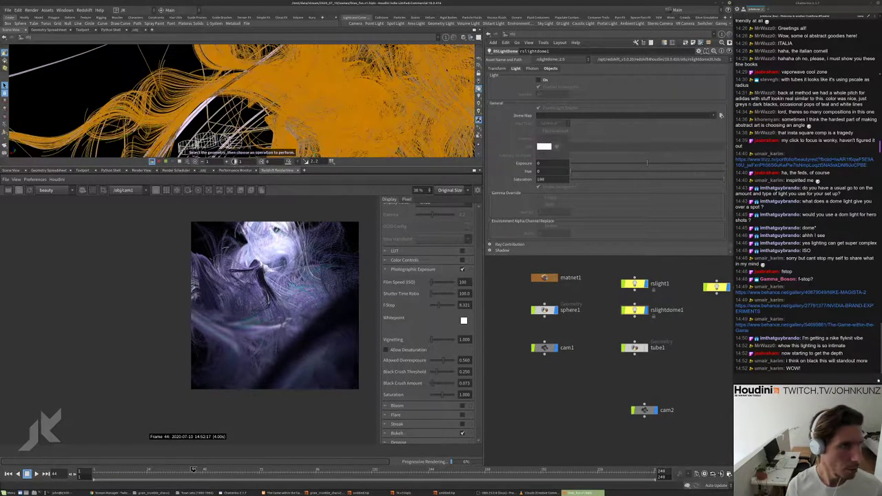
# - Look through rslight1 and orbit the view to re-aim the light at the strands
pyautogui.click(461, 50)
pyautogui.moveTo(486, 101)
pyautogui.click(527, 108)
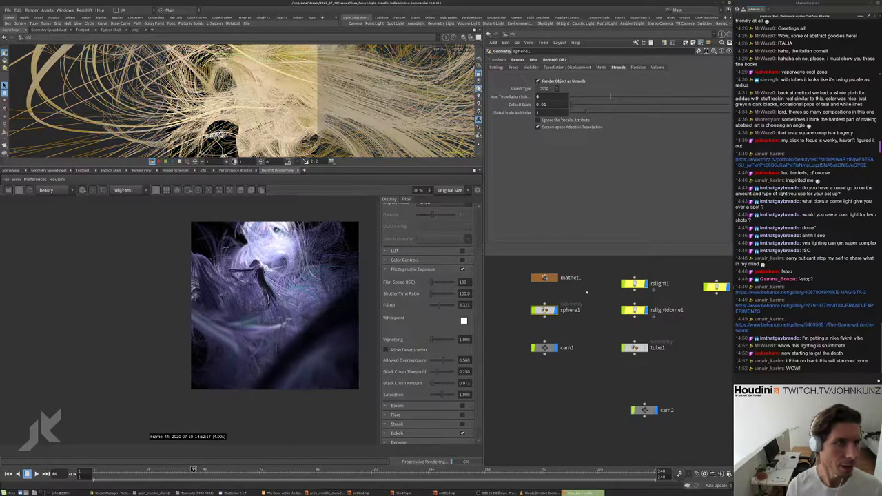
pyautogui.moveTo(275, 104); pyautogui.dragTo(224, 137)
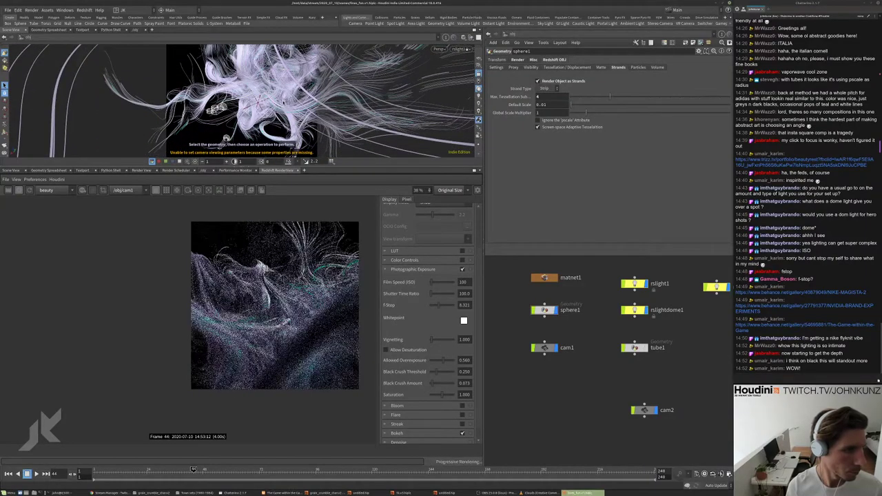
pyautogui.click(226, 138)
pyautogui.press('Escape')
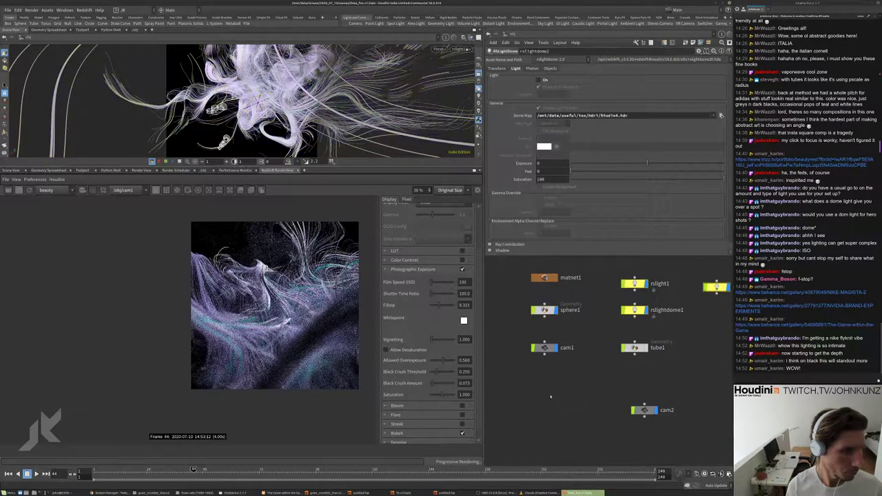
pyautogui.moveTo(363, 108); pyautogui.dragTo(329, 108)
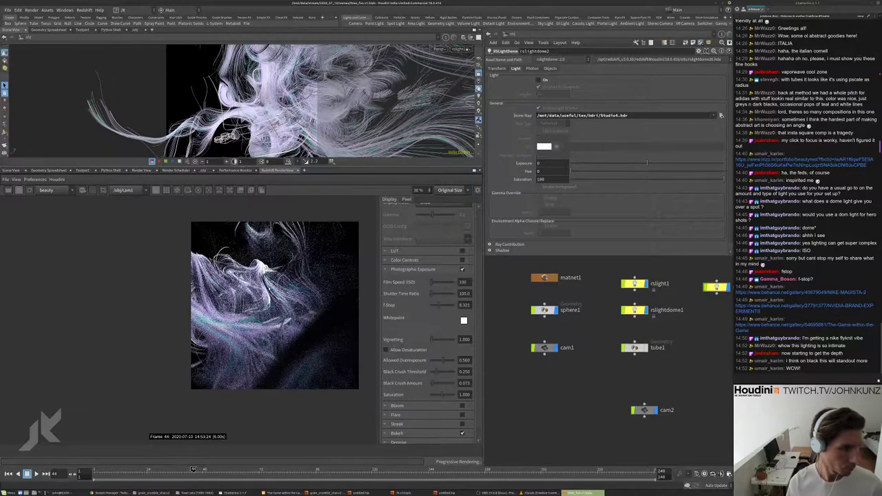
# - Display rslight1's settings, showing intensity multiplier 3 and spread 0.277
pyautogui.scroll(3, 272, 255)
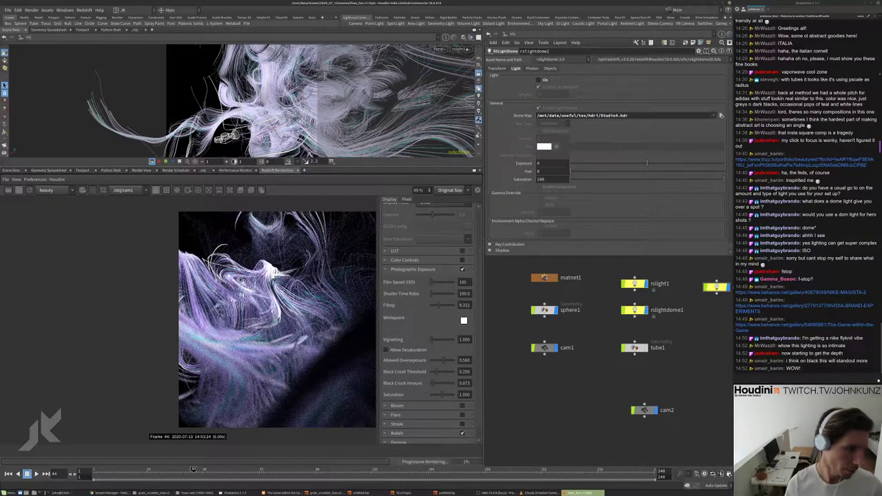
pyautogui.scroll(-3, 293, 306)
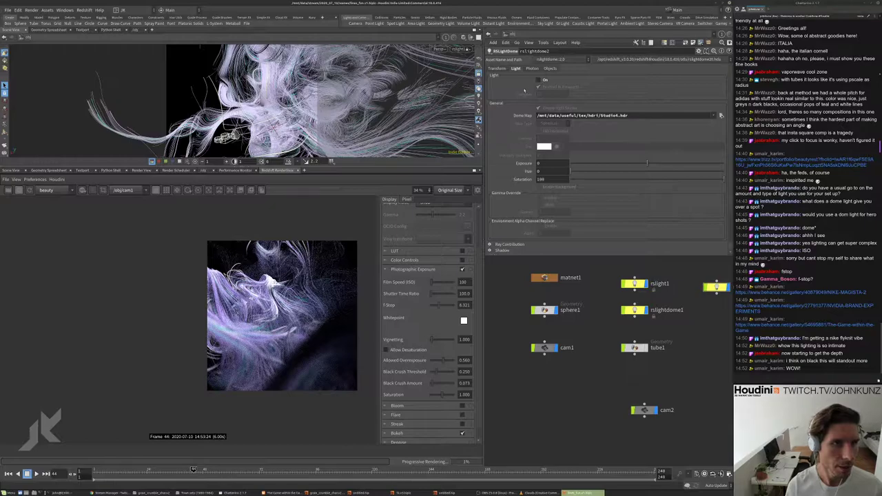
pyautogui.click(634, 284)
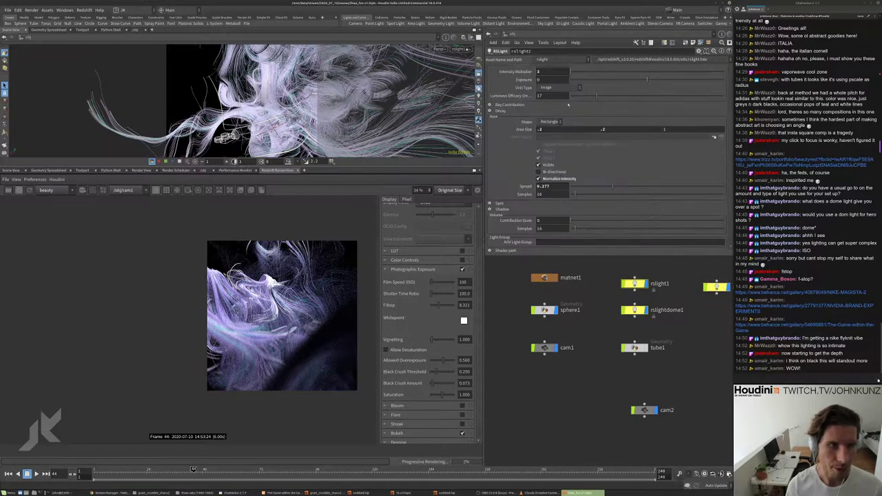
# - Narrow the area light's Spread to 0.103, re-angle the view, and set Intensity Multiplier to 1
pyautogui.moveTo(612, 186); pyautogui.dragTo(585, 186)
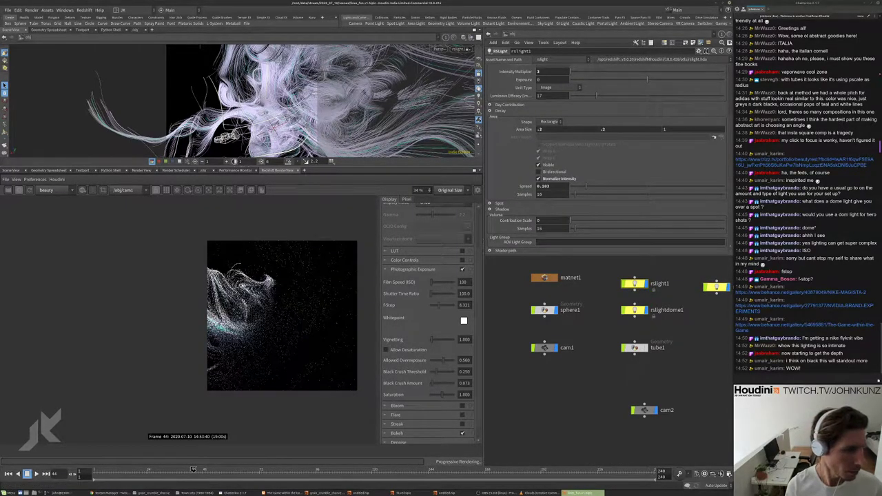
pyautogui.press('Escape')
pyautogui.moveTo(331, 102); pyautogui.dragTo(277, 98)
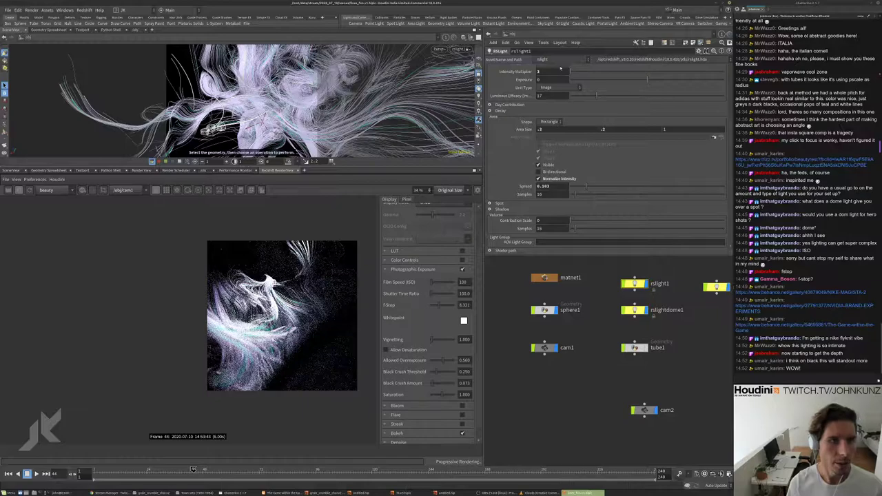
pyautogui.click(551, 71)
pyautogui.write('1')
pyautogui.press('Return')
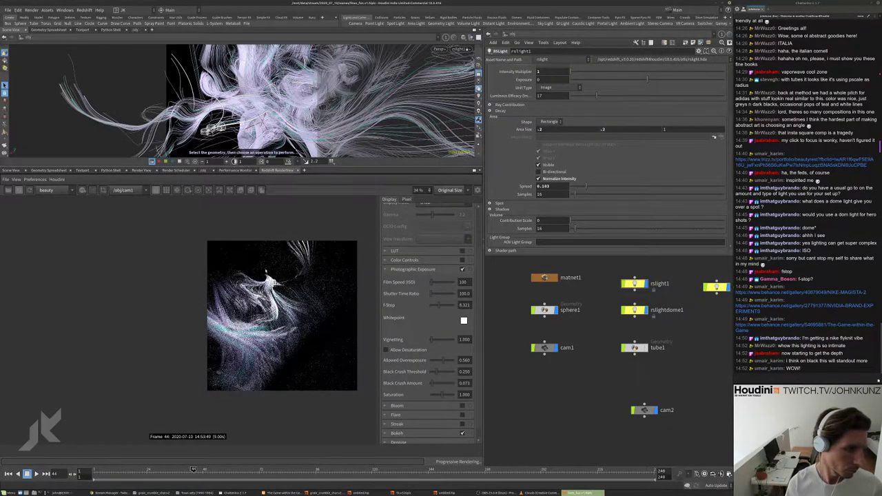
# - Widen the light's Spread to 0.196, lower the F-Stop to 6.202 and adjust render Saturation
pyautogui.scroll(6, 289, 277)
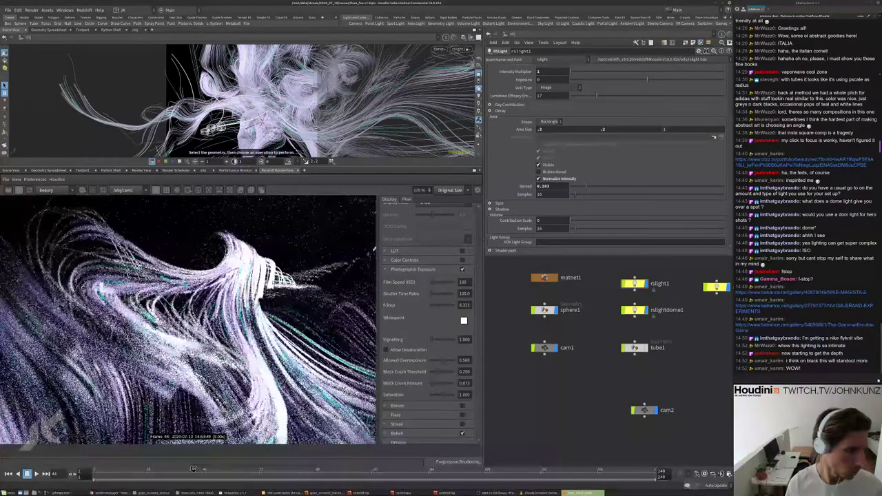
pyautogui.scroll(-6, 285, 213)
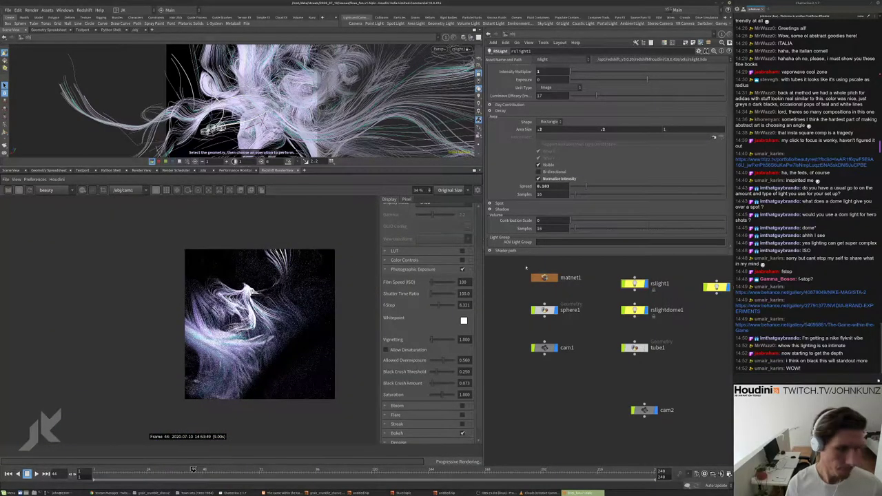
pyautogui.click(541, 72)
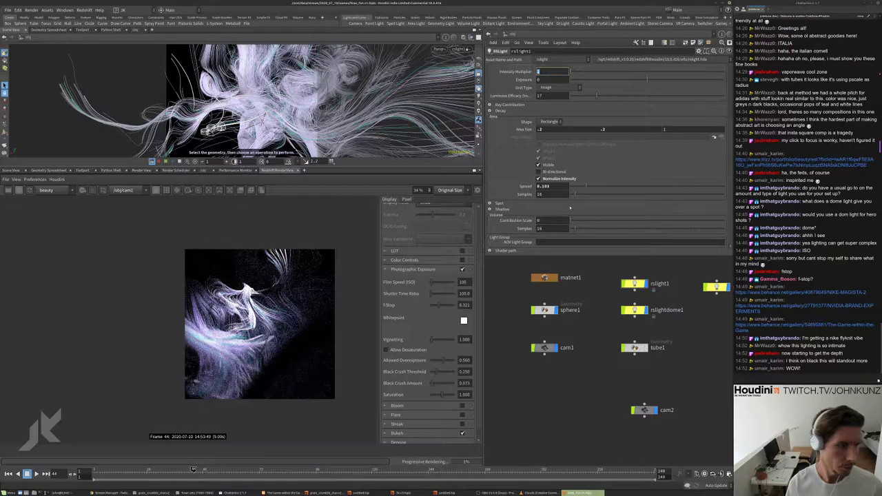
pyautogui.moveTo(586, 186); pyautogui.dragTo(600, 186)
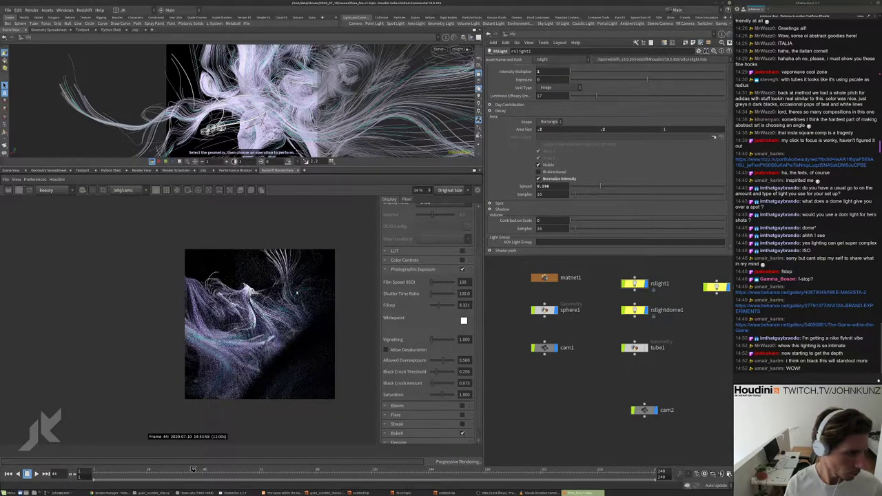
pyautogui.moveTo(584, 374); pyautogui.dragTo(586, 388, button='middle')
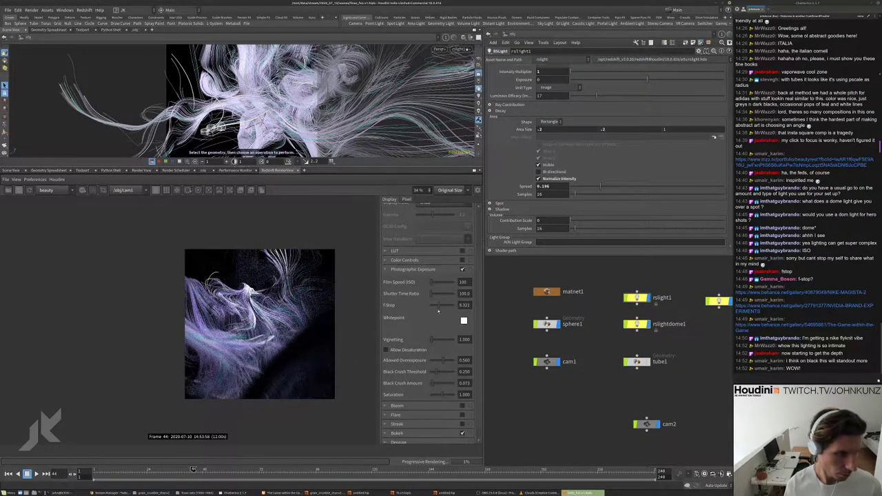
pyautogui.moveTo(436, 309); pyautogui.dragTo(436, 309)
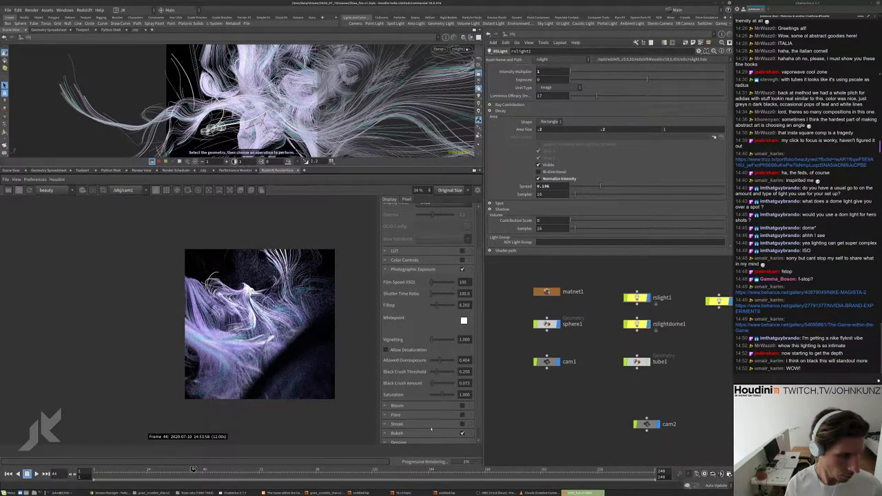
pyautogui.click(447, 396)
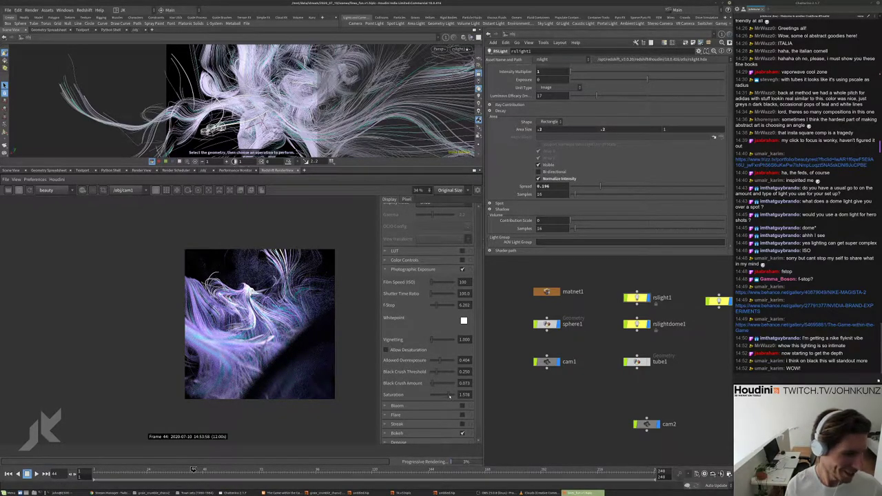
pyautogui.moveTo(446, 395); pyautogui.dragTo(443, 395)
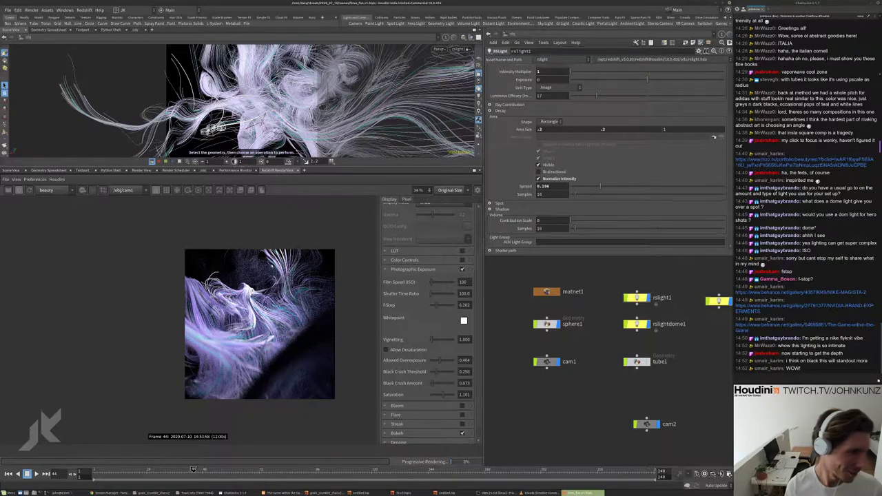
# - Set the light's Spread to 0.465 and its Intensity Multiplier to 2
pyautogui.scroll(-1, 260, 324)
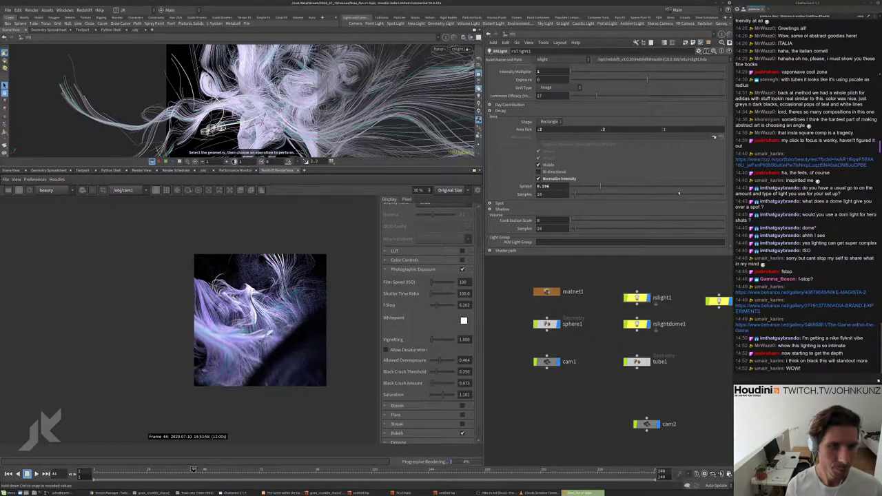
pyautogui.moveTo(678, 188); pyautogui.dragTo(653, 190)
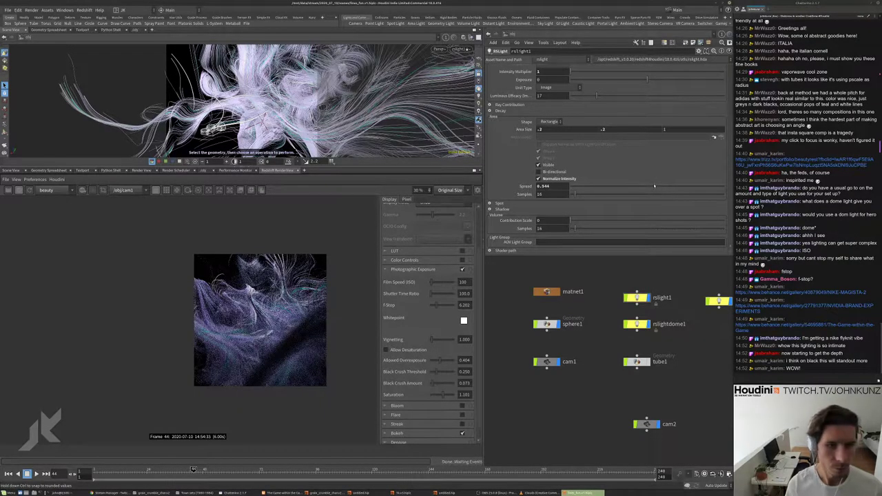
pyautogui.scroll(4, 655, 186)
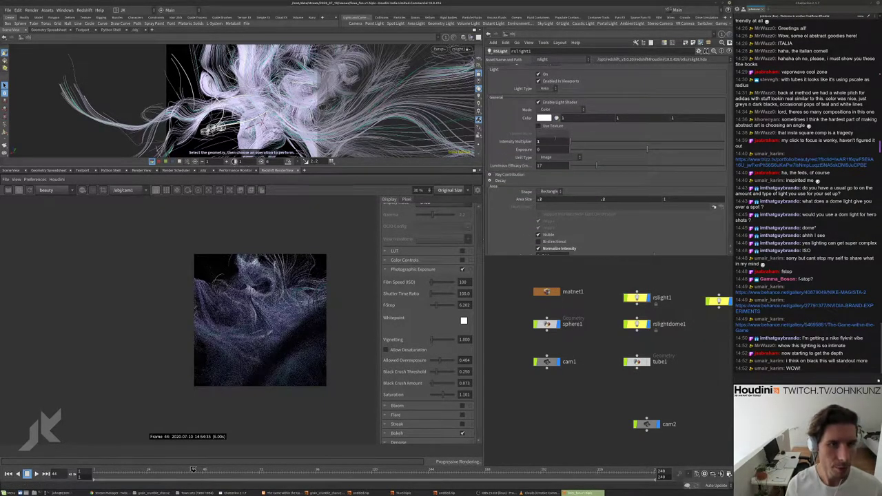
pyautogui.doubleClick(544, 141)
pyautogui.write('5')
pyautogui.press('Return')
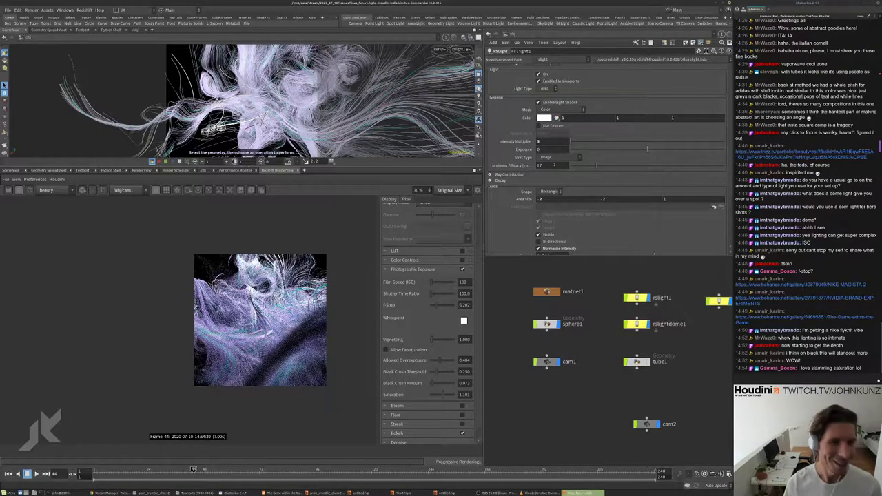
pyautogui.write('2')
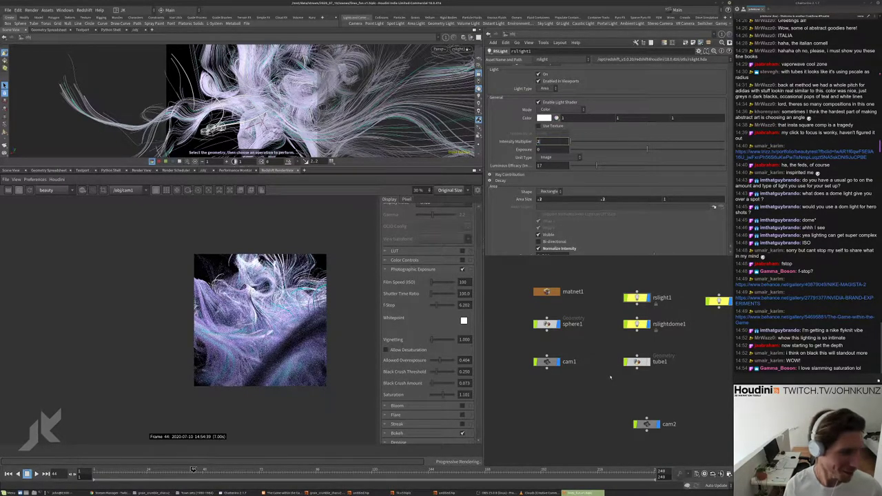
pyautogui.press('Return')
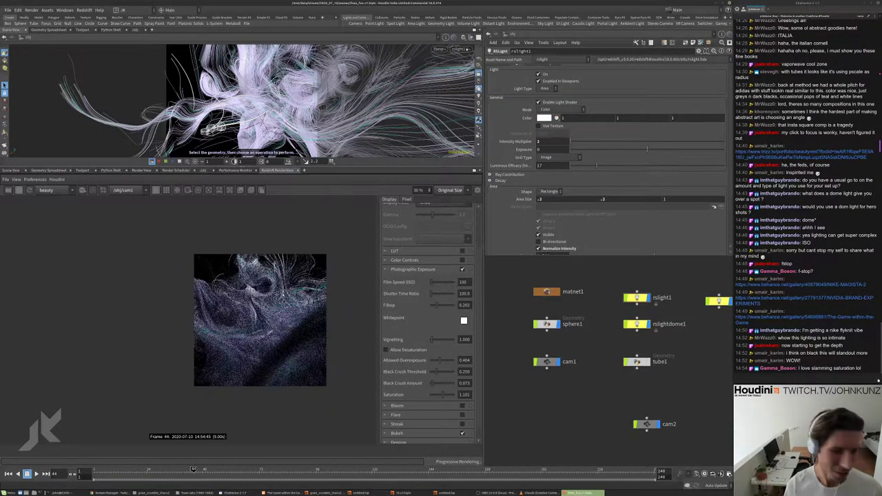
# - Scroll through the light parameters while the render refines
pyautogui.scroll(4, 253, 304)
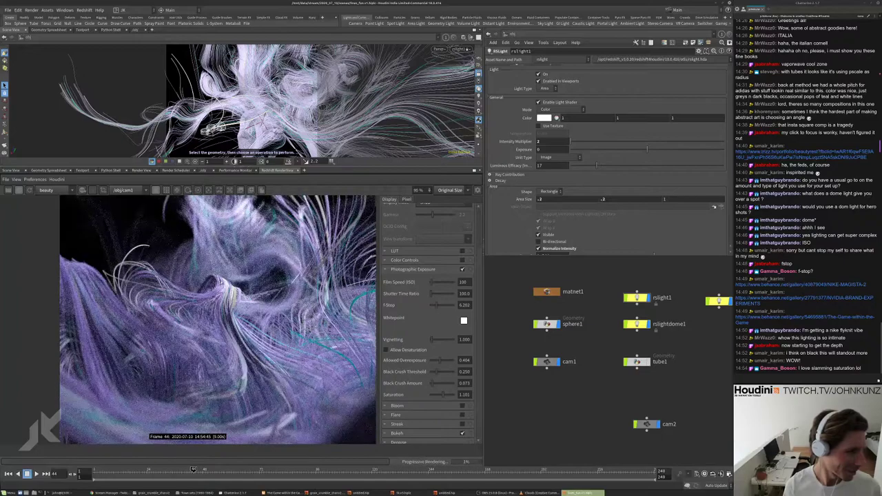
pyautogui.scroll(-2, 189, 319)
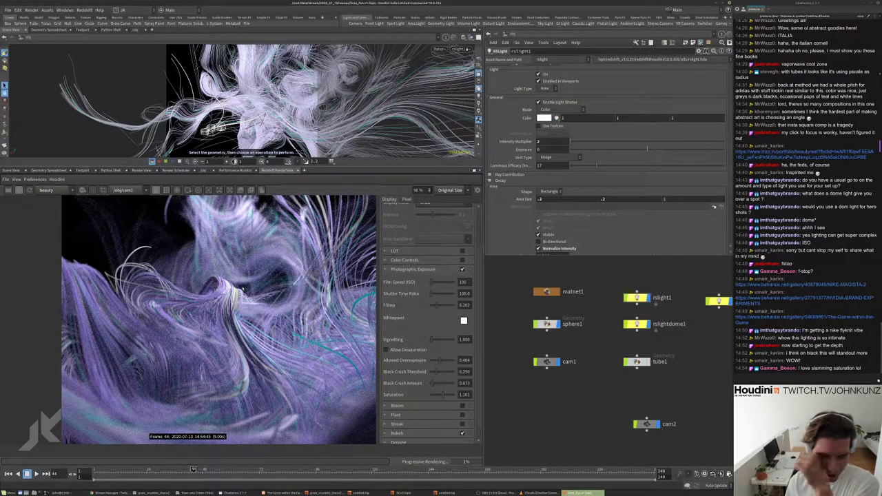
pyautogui.scroll(-4, 243, 289)
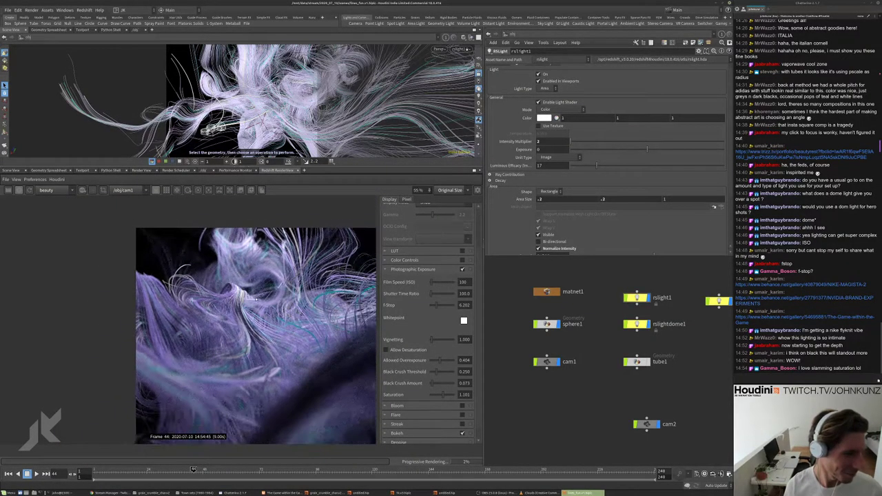
pyautogui.scroll(4, 256, 299)
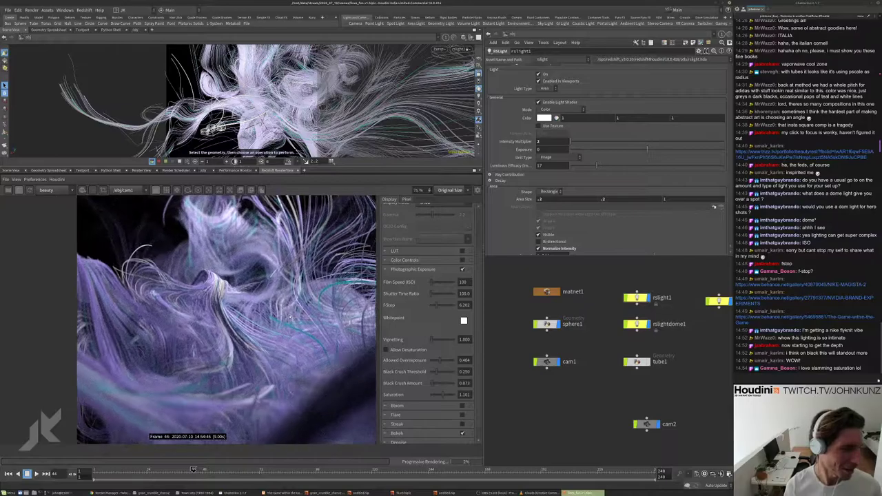
pyautogui.scroll(-2, 286, 317)
pyautogui.scroll(3, 310, 303)
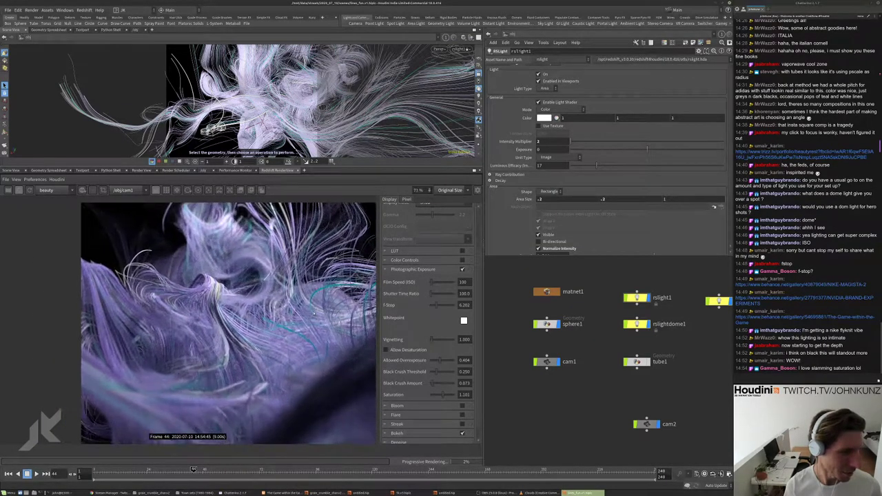
pyautogui.scroll(2, 316, 300)
pyautogui.scroll(-4, 315, 300)
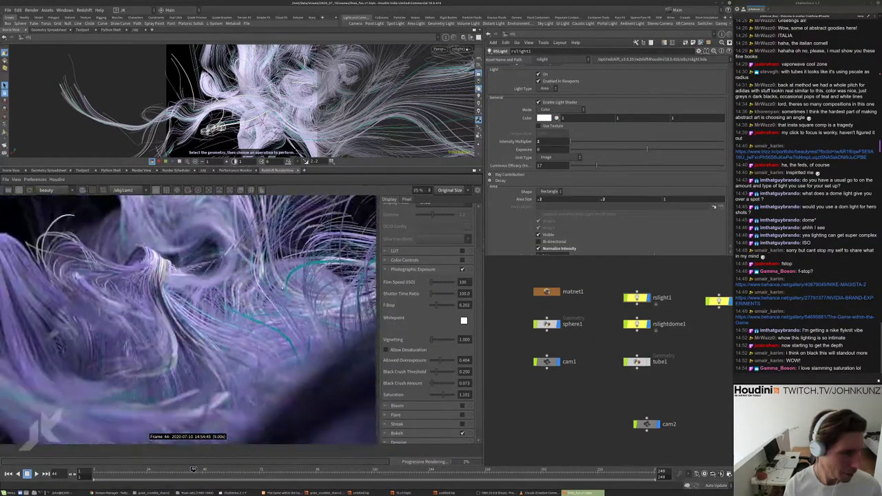
pyautogui.scroll(-2, 178, 262)
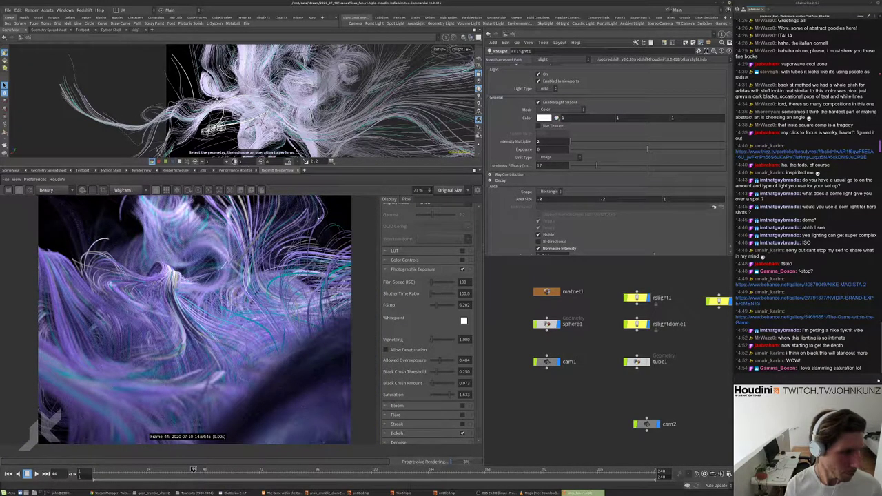
pyautogui.scroll(-2, 193, 310)
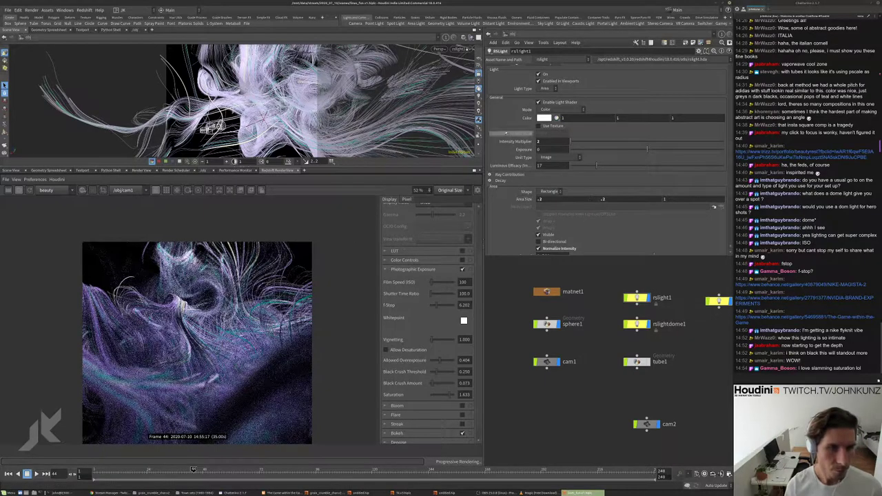
# - Raise rslight1's Intensity Multiplier from 2 to 4, restarting the progressive render
pyautogui.click(552, 141)
pyautogui.write('4')
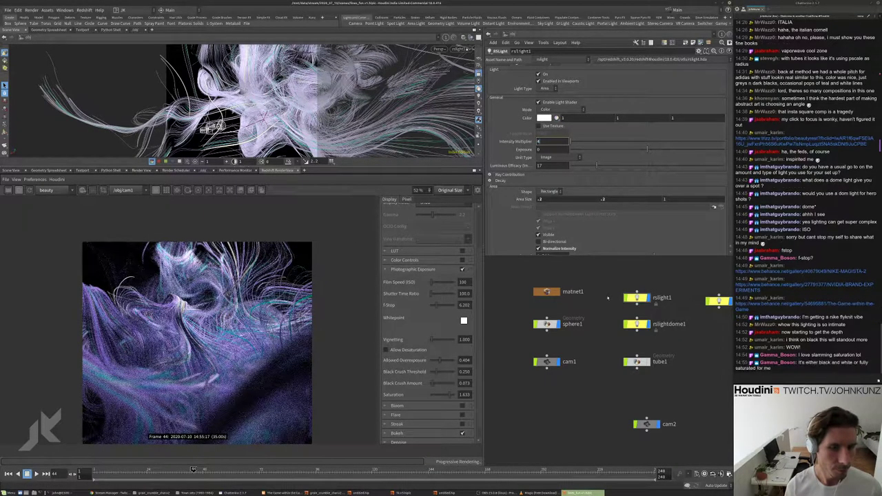
pyautogui.press('Return')
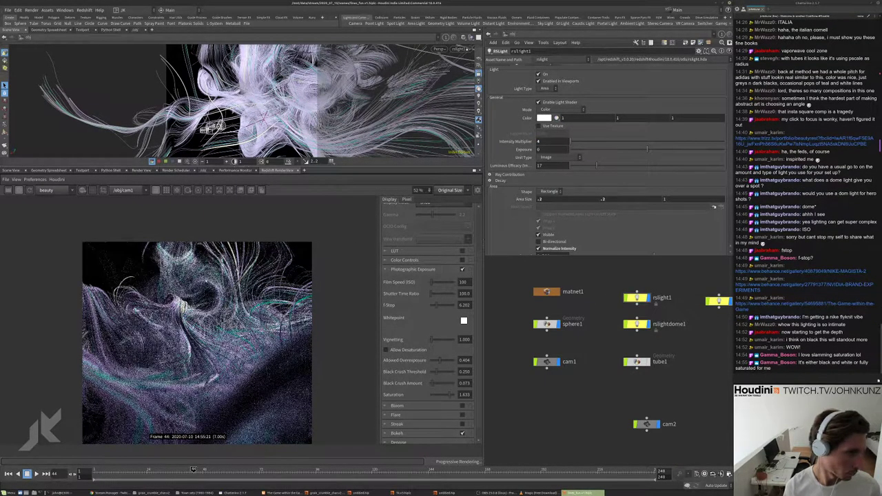
pyautogui.scroll(-2, 197, 344)
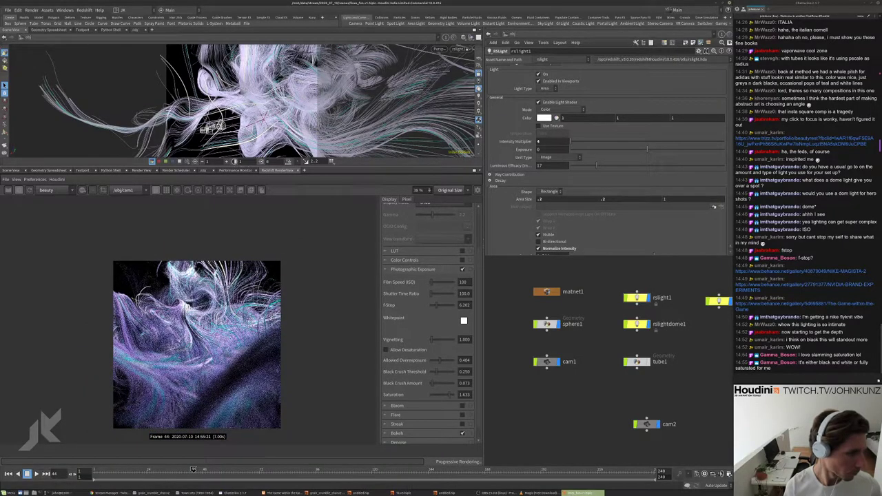
pyautogui.scroll(-2, 231, 311)
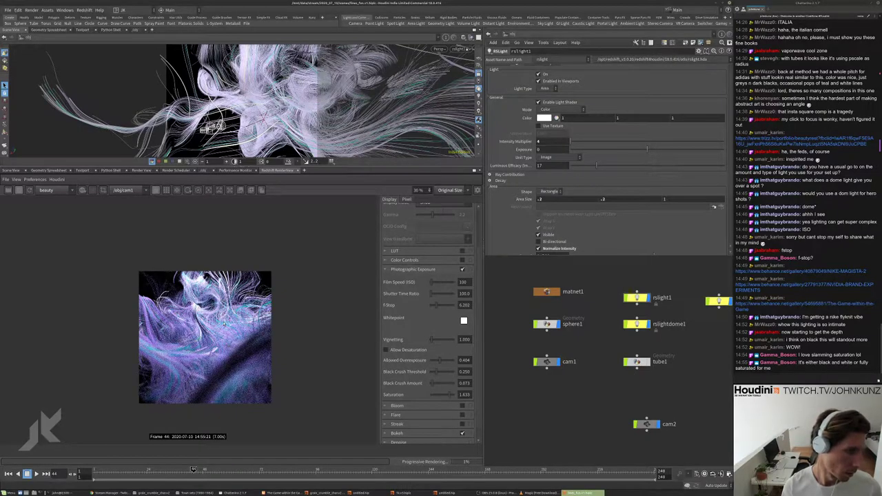
# - Inside matnet1's shader network, set Material1's IOR to 1.39 and Diffuse Weight to 0.568
pyautogui.doubleClick(546, 291)
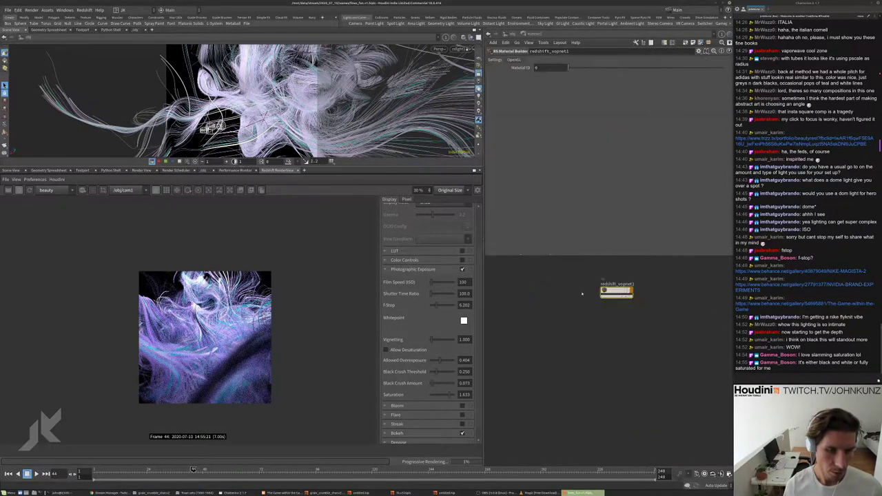
pyautogui.doubleClick(616, 291)
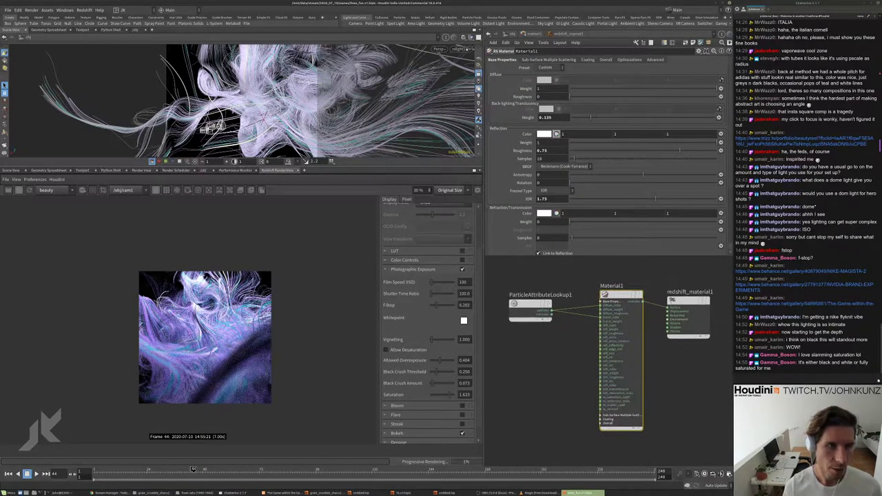
pyautogui.click(599, 150)
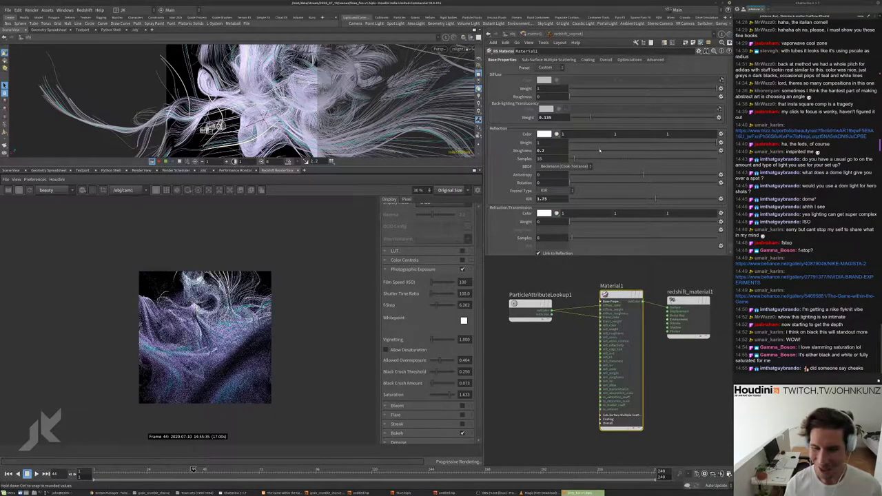
pyautogui.click(637, 199)
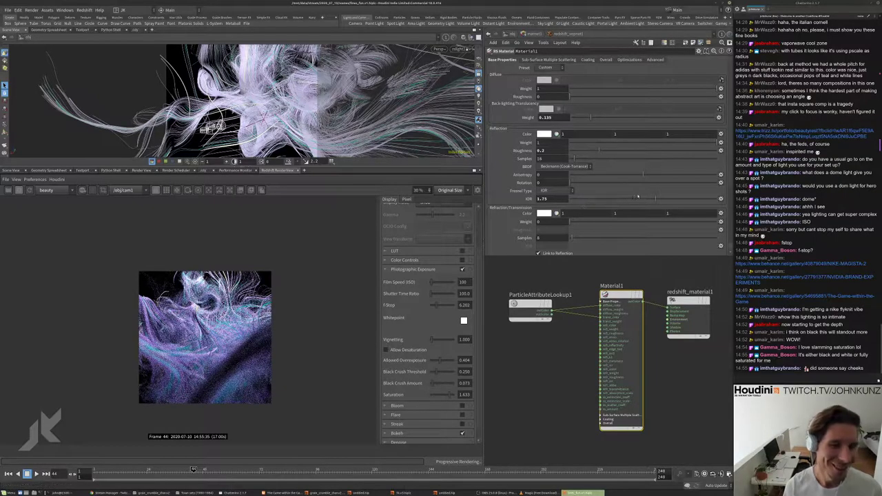
pyautogui.click(615, 90)
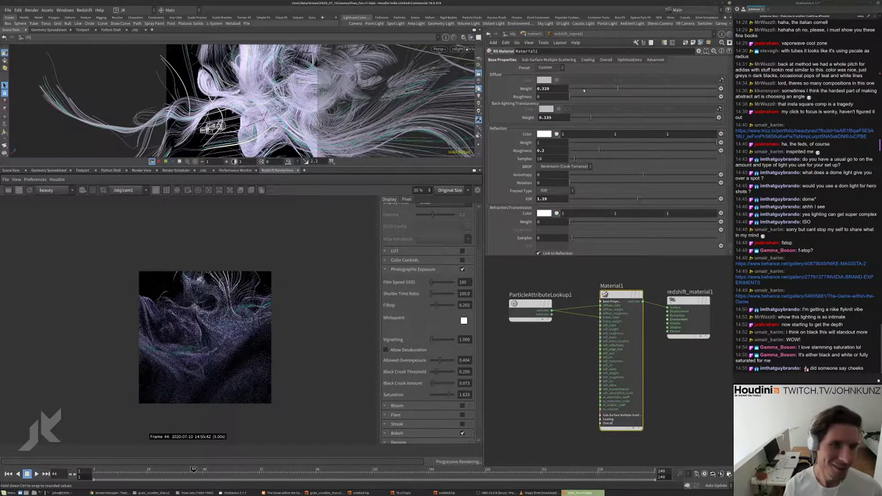
pyautogui.click(583, 89)
pyautogui.scroll(4, 210, 311)
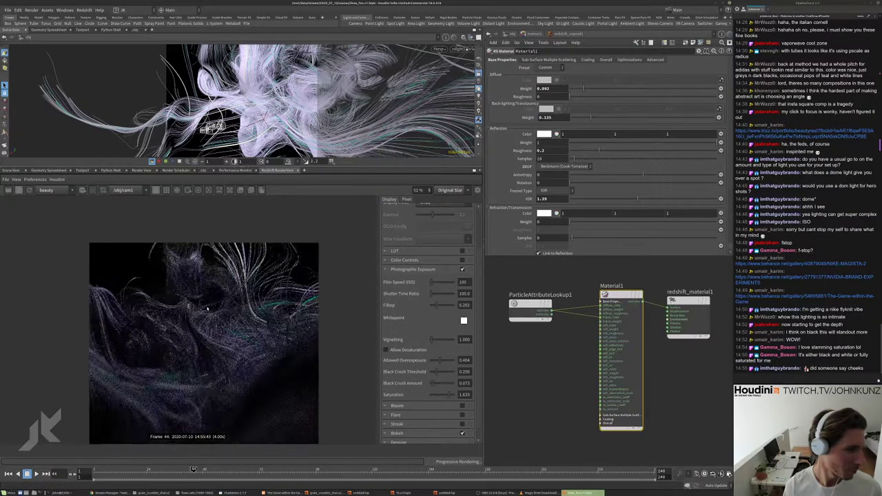
pyautogui.click(649, 89)
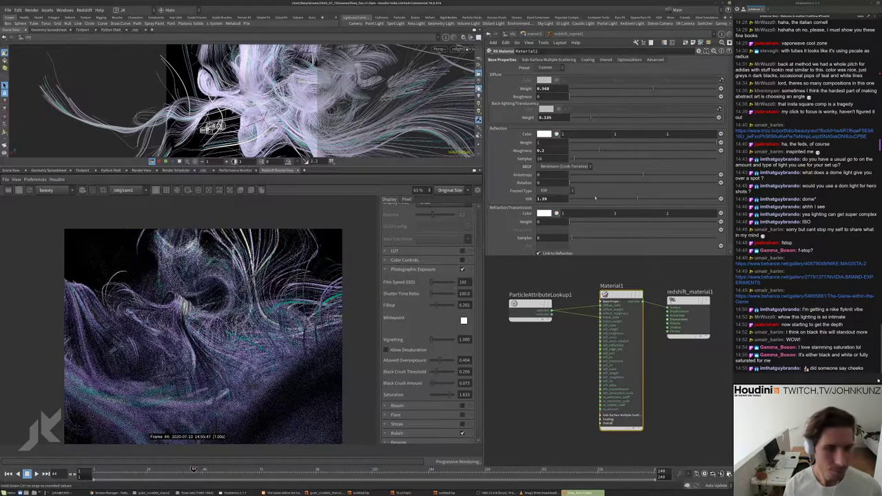
# - Raise Reflection Roughness to 0.326 and lower Back-lighting Weight to 0.045
pyautogui.moveTo(637, 199)
pyautogui.mouseDown()
pyautogui.moveTo(618, 202)
pyautogui.moveTo(637, 200)
pyautogui.mouseUp()
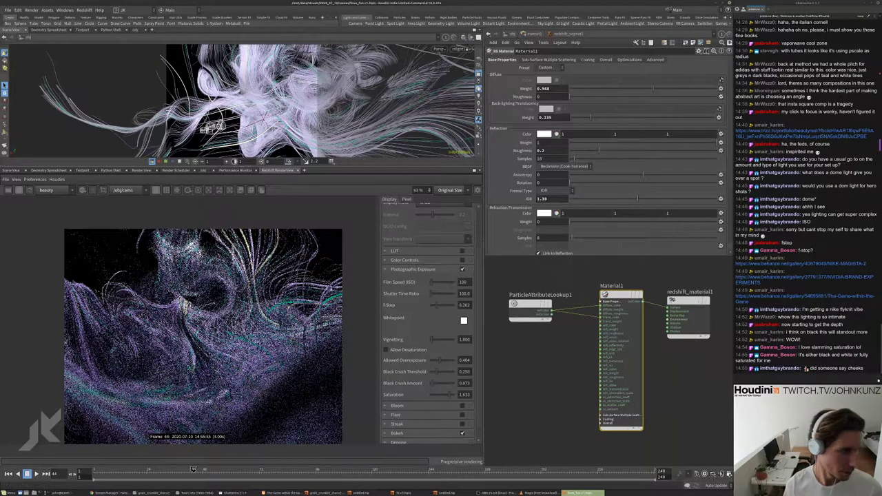
pyautogui.moveTo(598, 151); pyautogui.dragTo(617, 150)
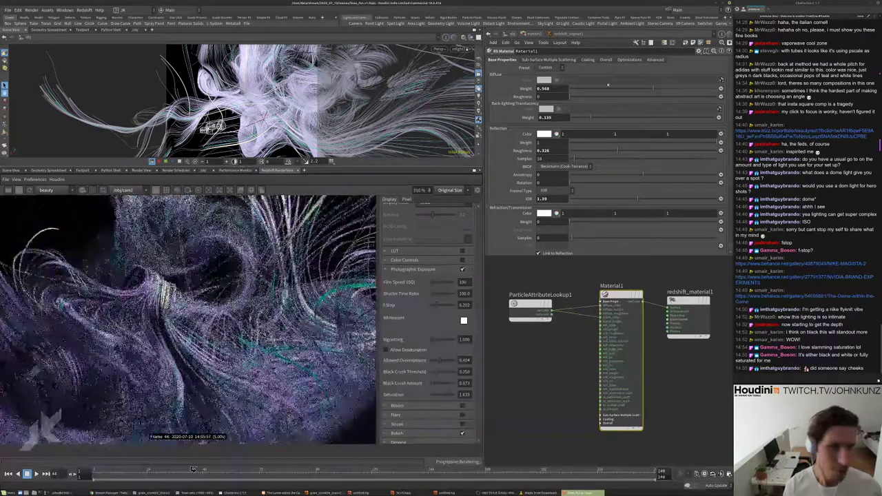
pyautogui.moveTo(591, 117); pyautogui.dragTo(578, 117)
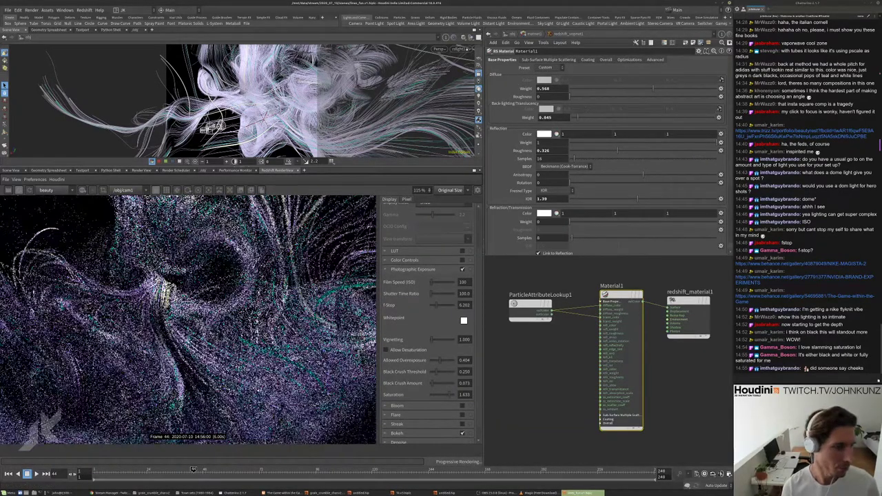
pyautogui.scroll(-3, 190, 320)
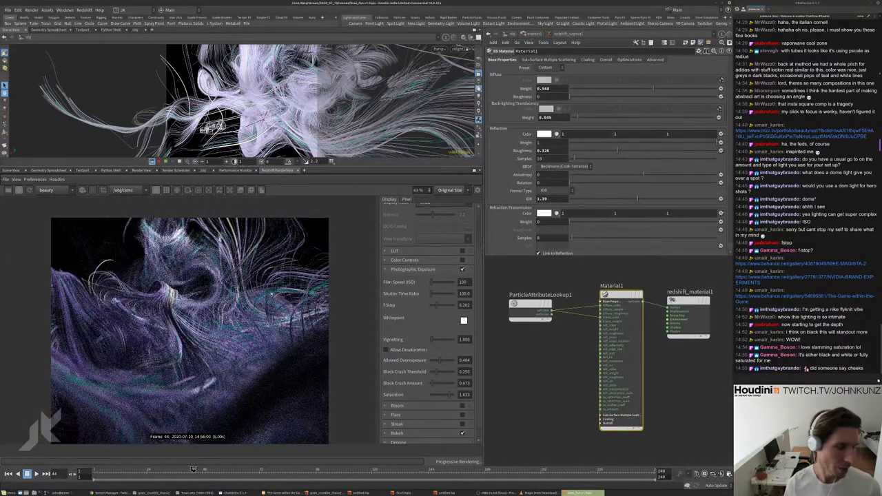
pyautogui.scroll(1, 174, 324)
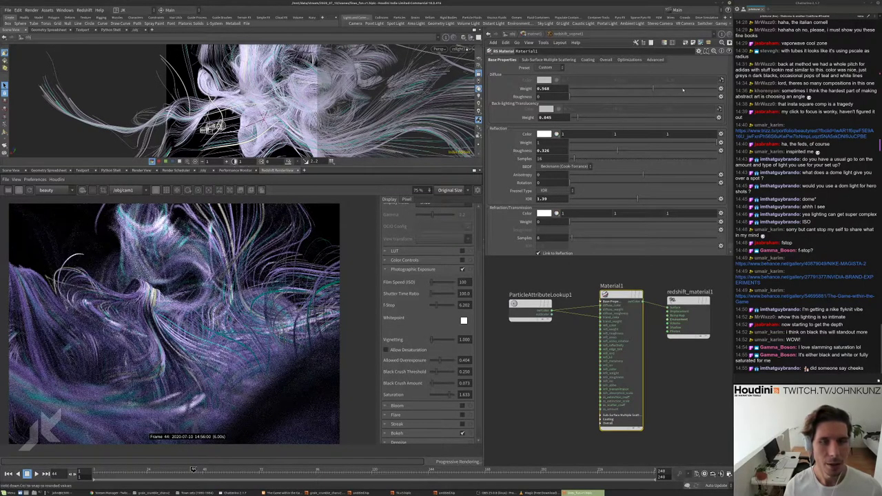
pyautogui.doubleClick(545, 88)
pyautogui.write('1')
pyautogui.press('Return')
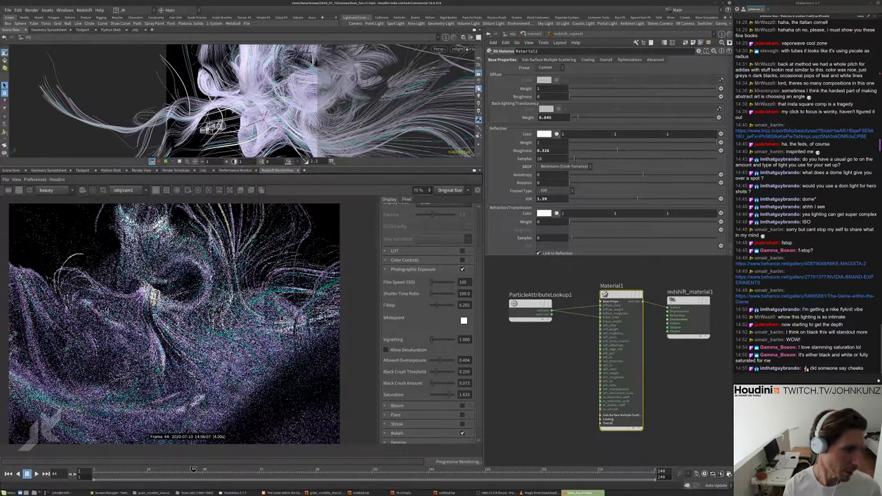
pyautogui.click(663, 117)
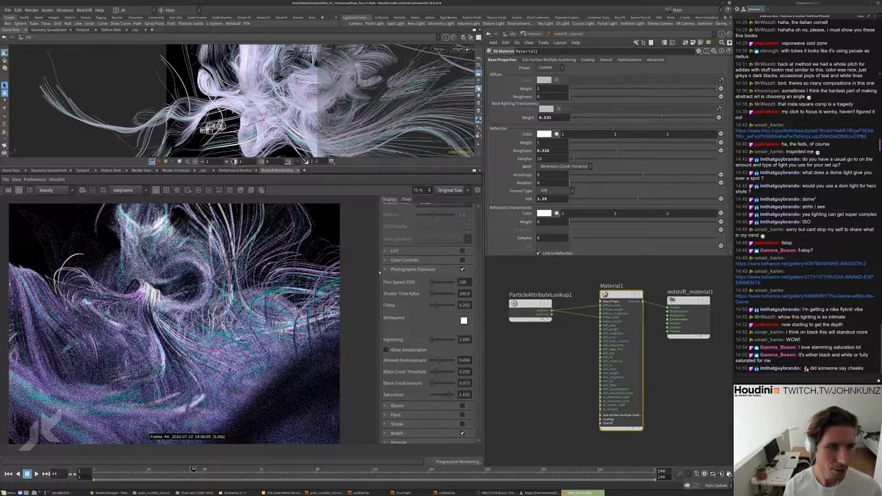
pyautogui.scroll(-2, 196, 331)
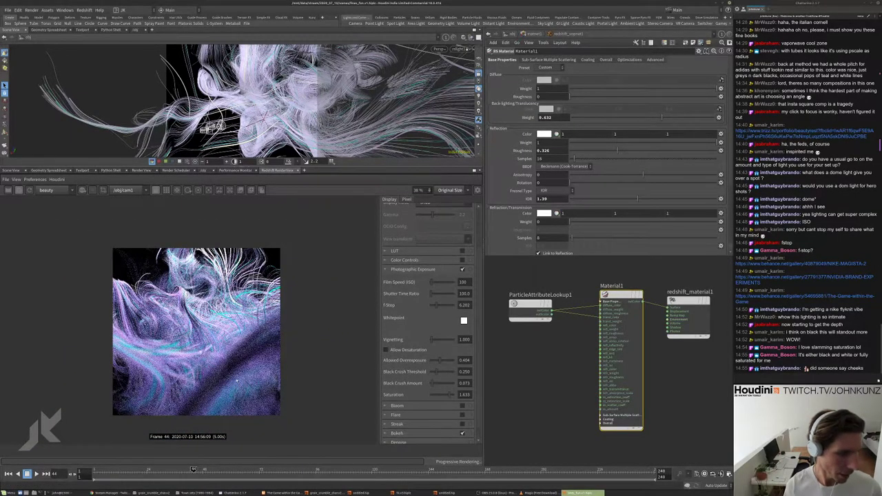
pyautogui.scroll(2, 237, 381)
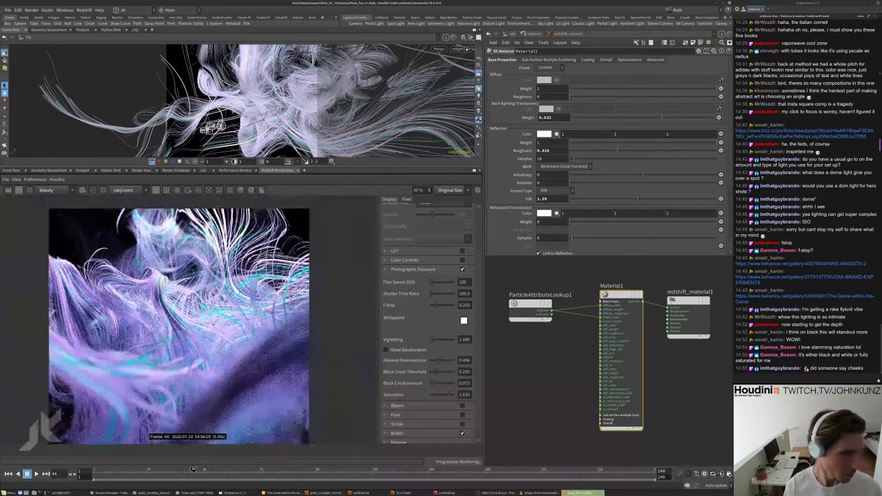
pyautogui.scroll(1, 217, 321)
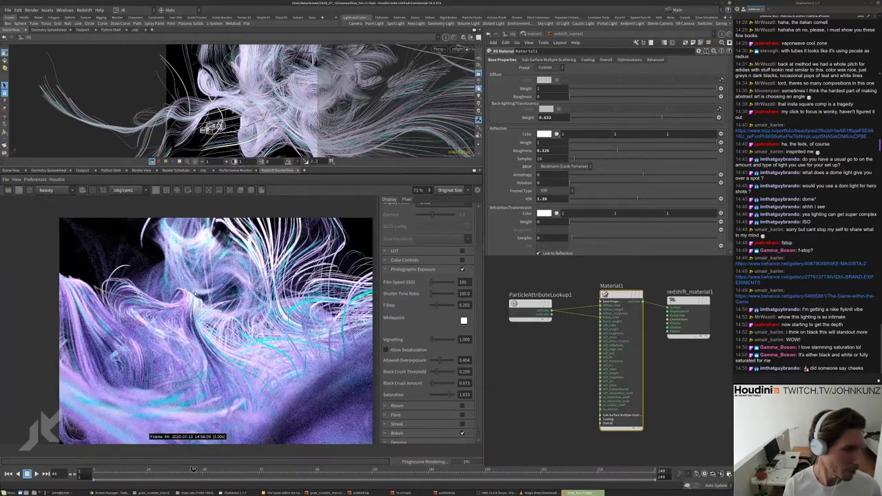
pyautogui.scroll(1, 207, 331)
pyautogui.scroll(-3, 207, 331)
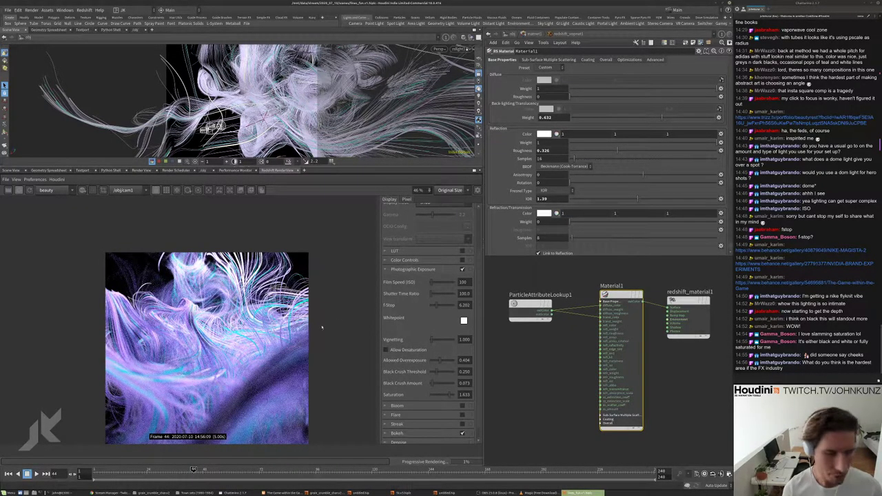
pyautogui.scroll(3, 321, 328)
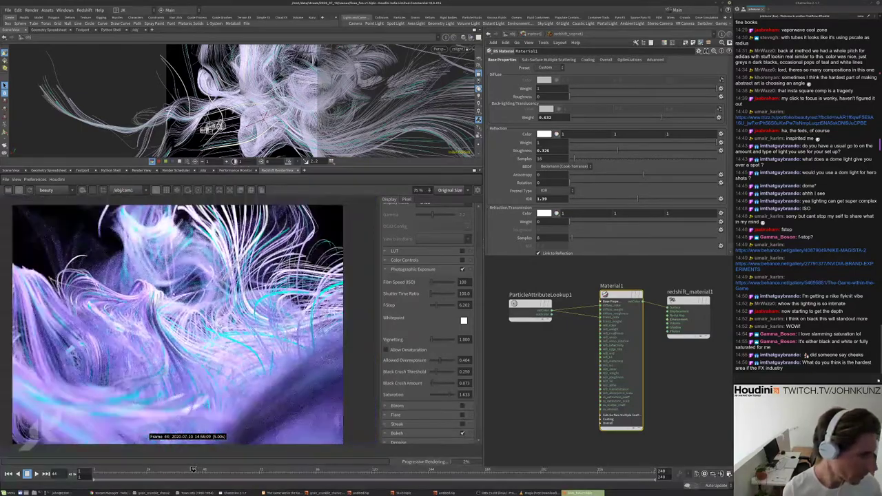
pyautogui.scroll(-1, 177, 324)
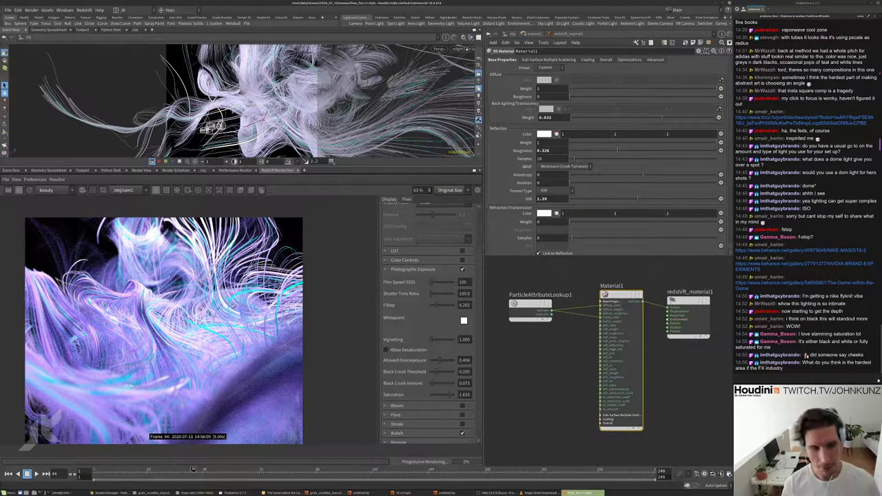
pyautogui.scroll(-1, 229, 308)
pyautogui.scroll(1, 175, 332)
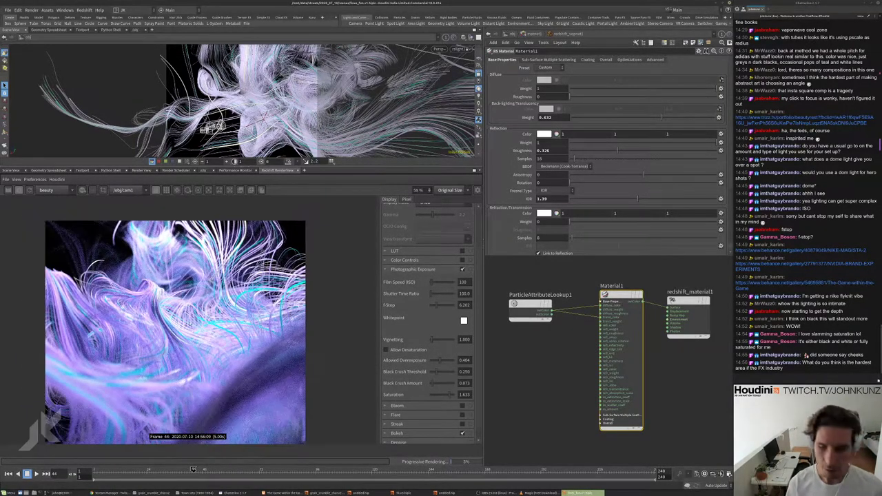
pyautogui.scroll(-1, 144, 351)
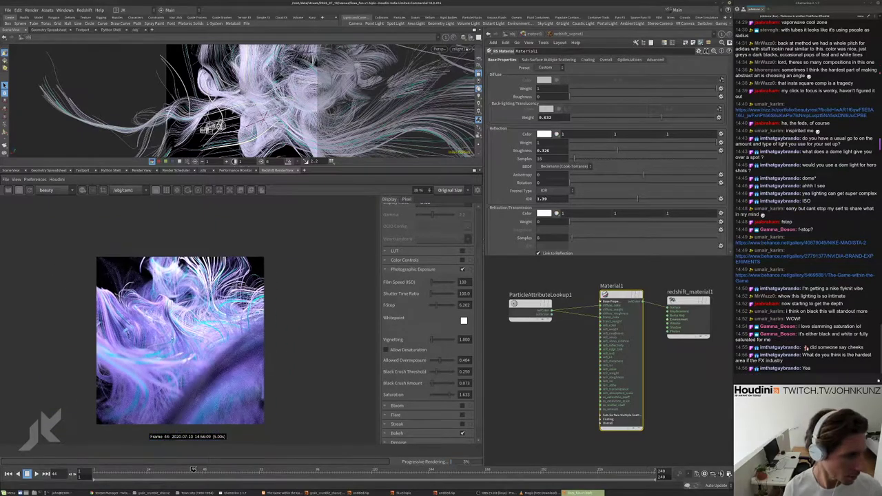
pyautogui.scroll(3, 181, 320)
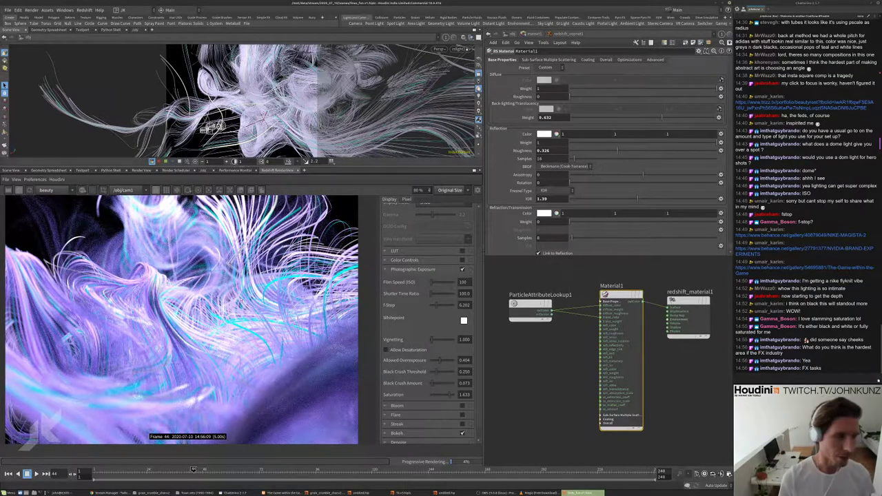
pyautogui.scroll(-4, 233, 284)
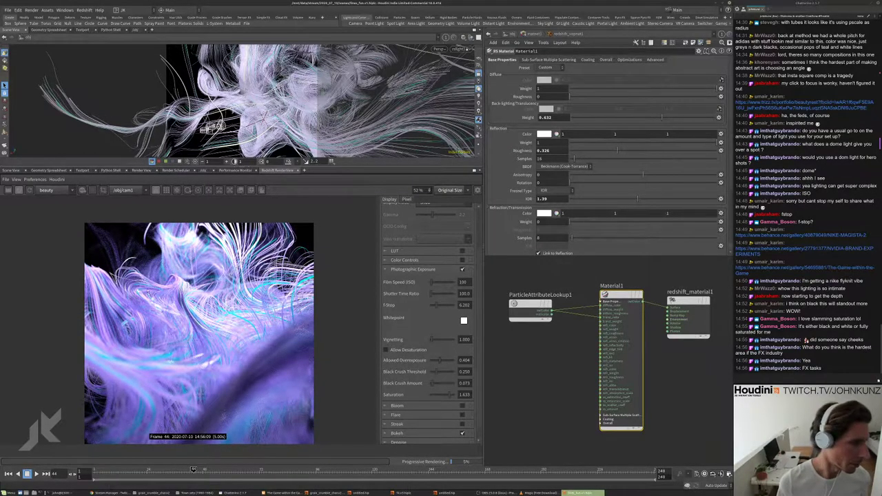
pyautogui.scroll(1, 171, 292)
pyautogui.scroll(-1, 171, 293)
pyautogui.scroll(-1, 357, 286)
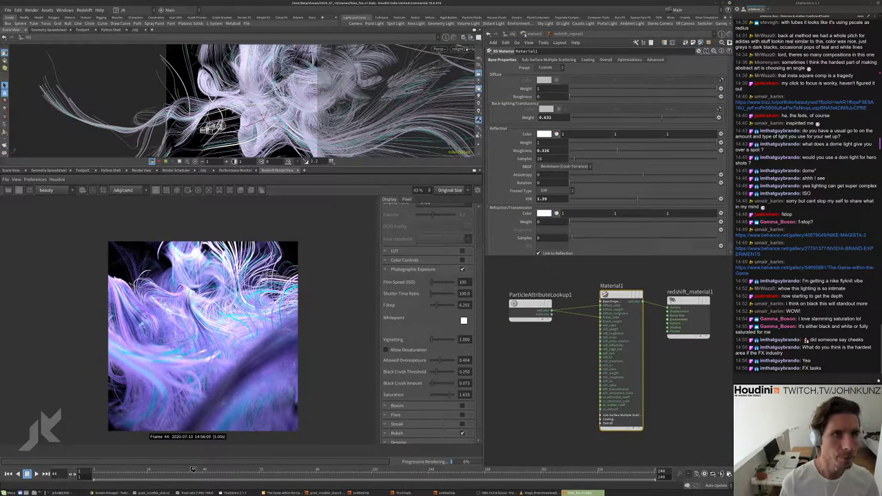
pyautogui.click(530, 34)
# - Return to /obj and move the cam2 node up just below tube1
pyautogui.click(518, 34)
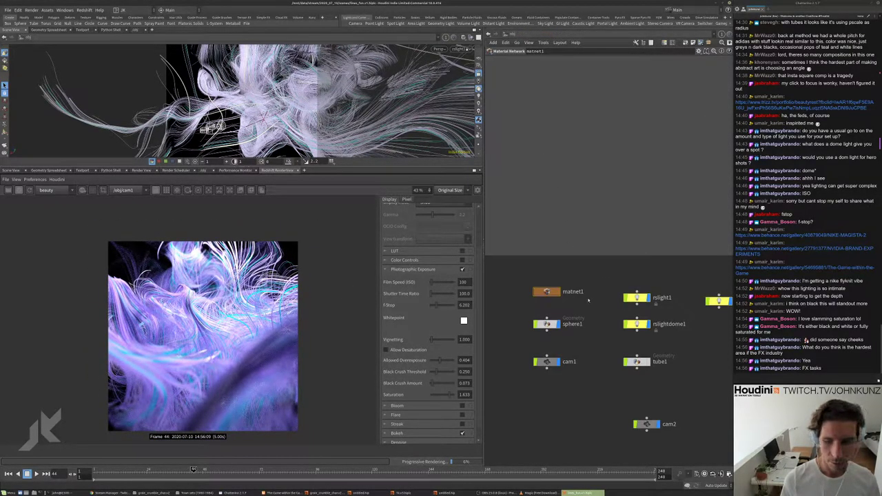
pyautogui.moveTo(588, 302); pyautogui.dragTo(586, 314, button='middle')
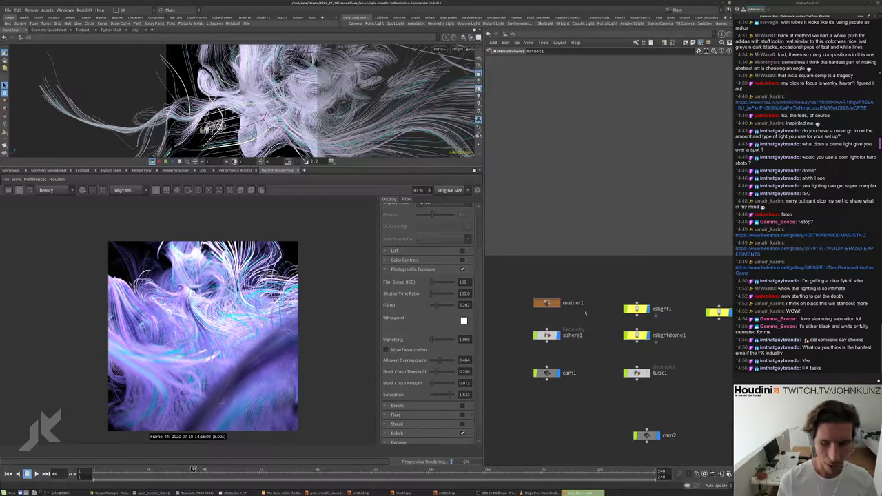
pyautogui.scroll(2, 586, 314)
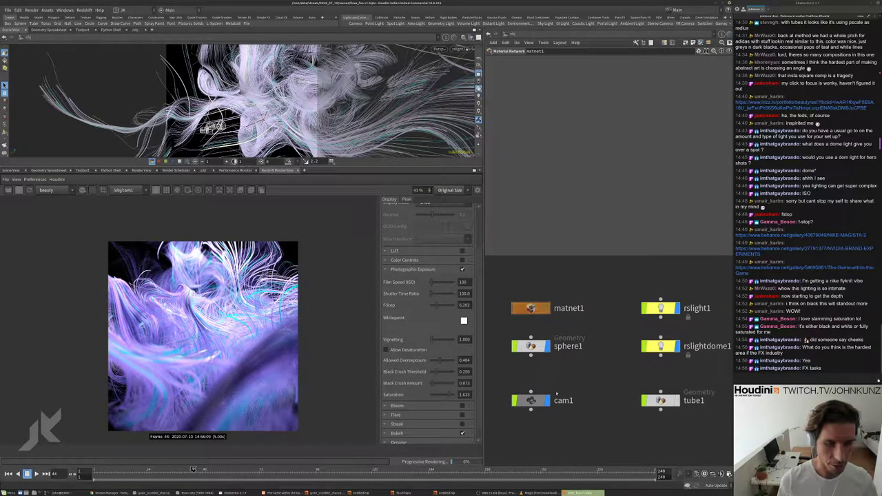
pyautogui.scroll(-3, 557, 393)
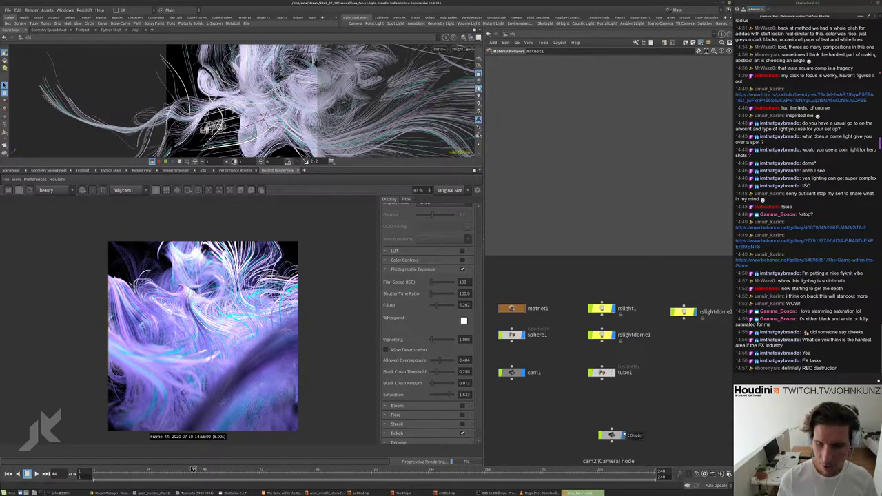
pyautogui.moveTo(622, 436); pyautogui.dragTo(613, 417)
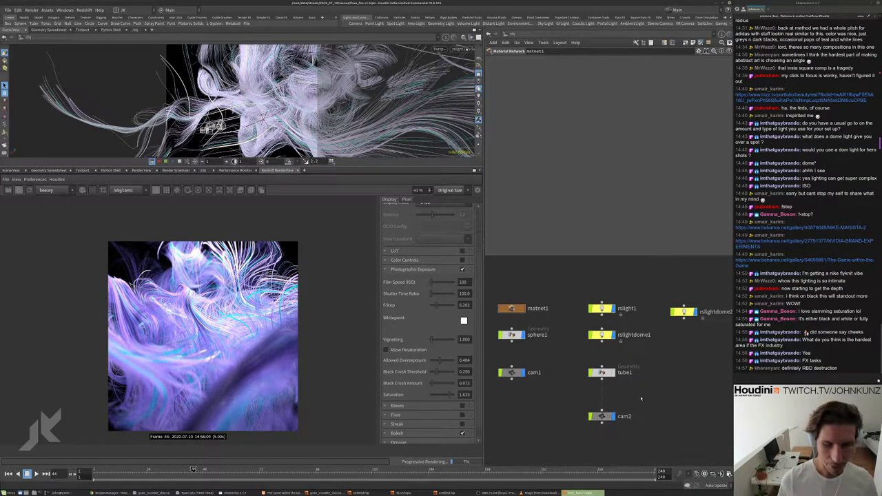
pyautogui.moveTo(634, 387); pyautogui.dragTo(630, 397, button='middle')
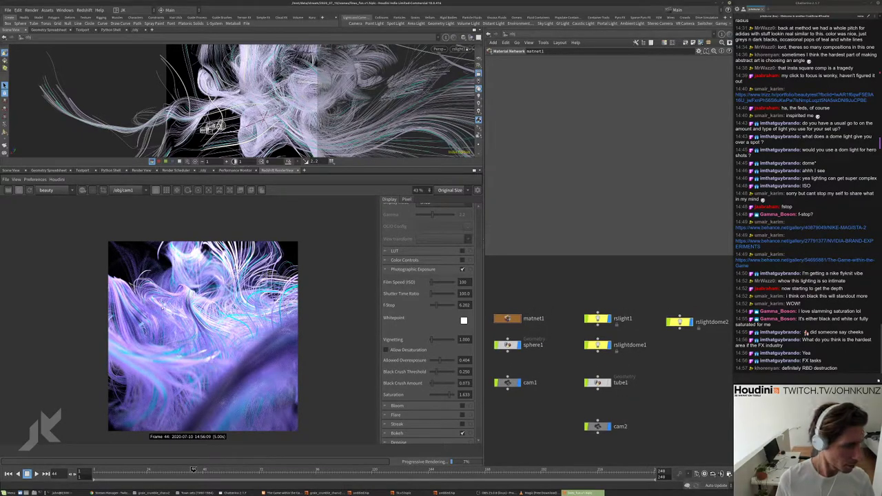
pyautogui.scroll(3, 204, 324)
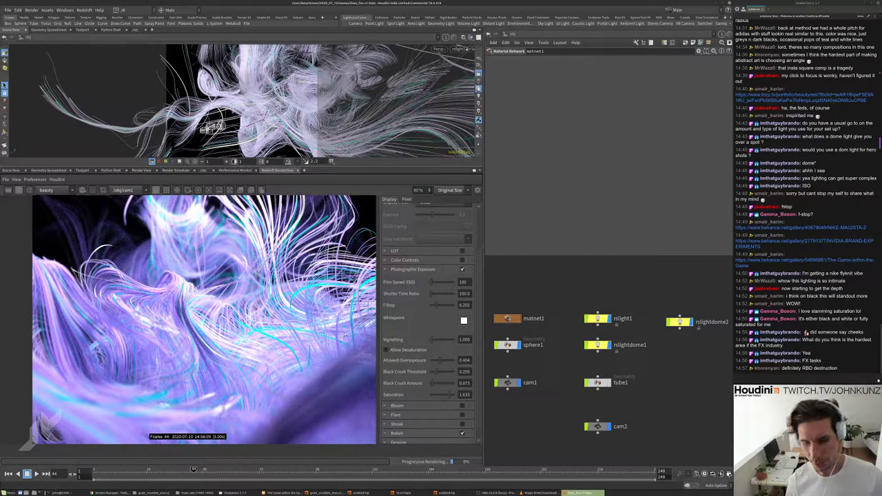
pyautogui.scroll(1, 347, 333)
pyautogui.scroll(-3, 353, 276)
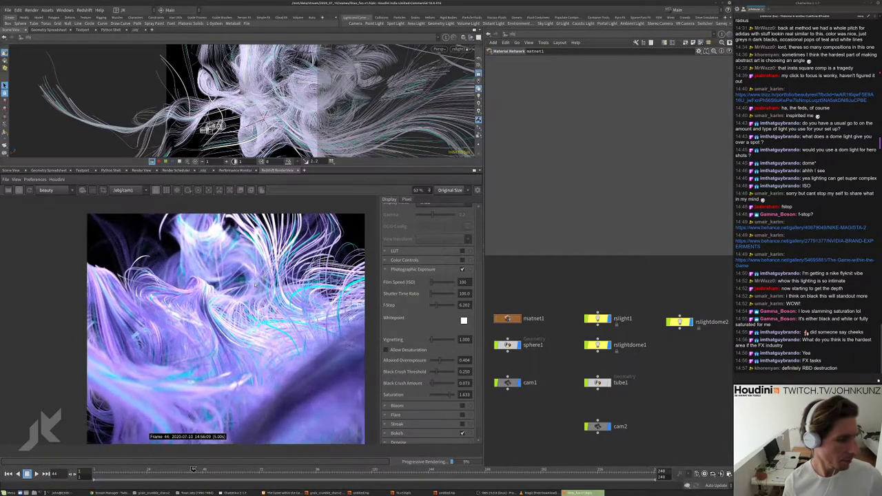
pyautogui.scroll(3, 256, 286)
pyautogui.scroll(-4, 257, 287)
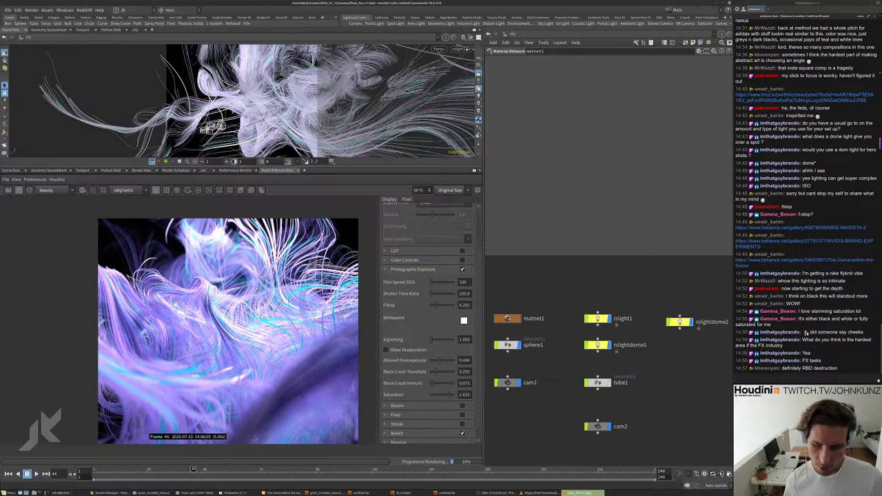
pyautogui.scroll(2, 241, 279)
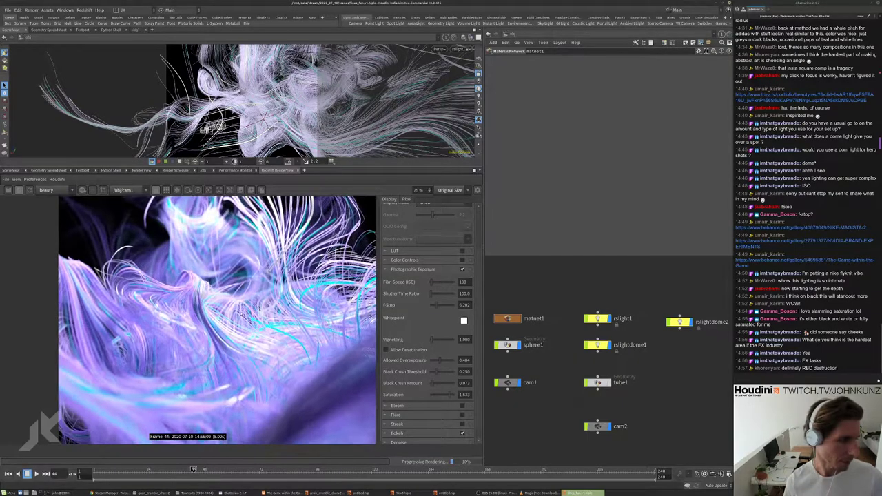
pyautogui.moveTo(540, 385); pyautogui.dragTo(566, 370, button='middle')
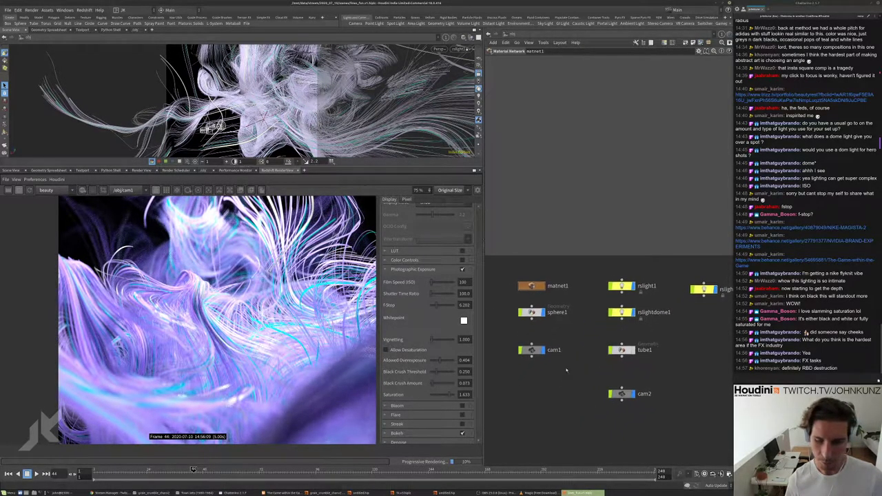
pyautogui.scroll(-1, 217, 320)
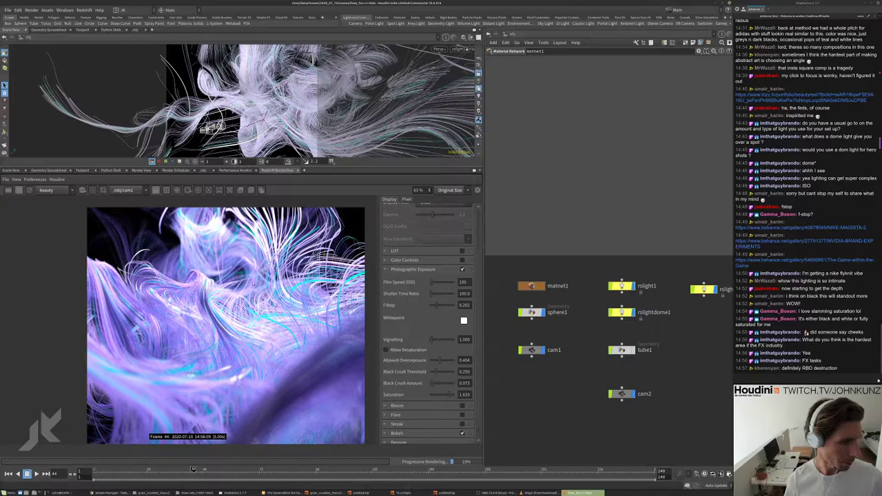
pyautogui.scroll(3, 254, 284)
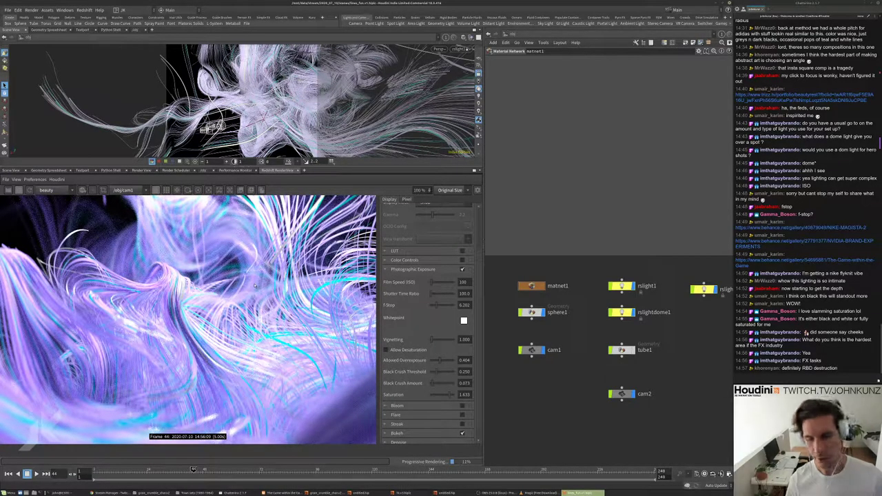
pyautogui.scroll(-1, 255, 286)
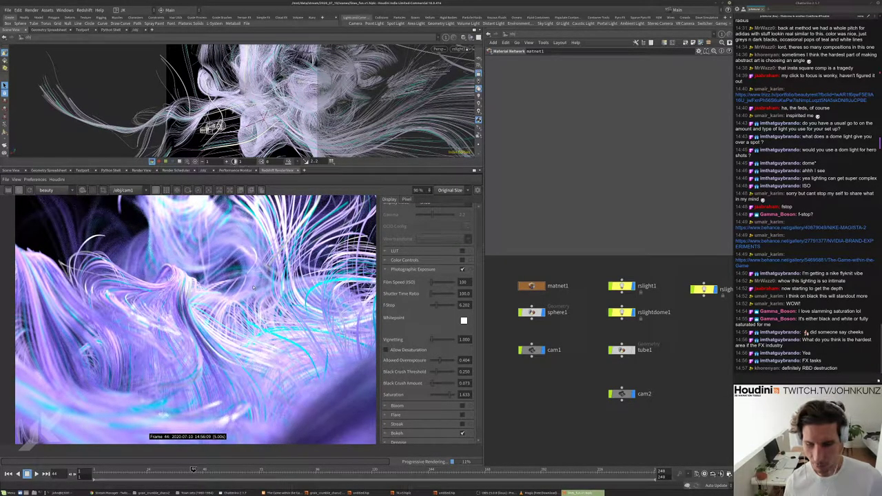
pyautogui.scroll(-1, 252, 288)
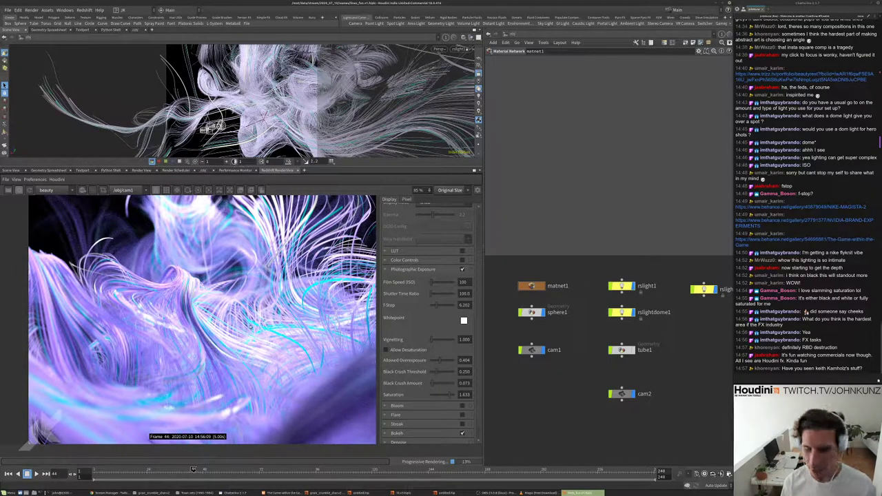
pyautogui.scroll(3, 255, 337)
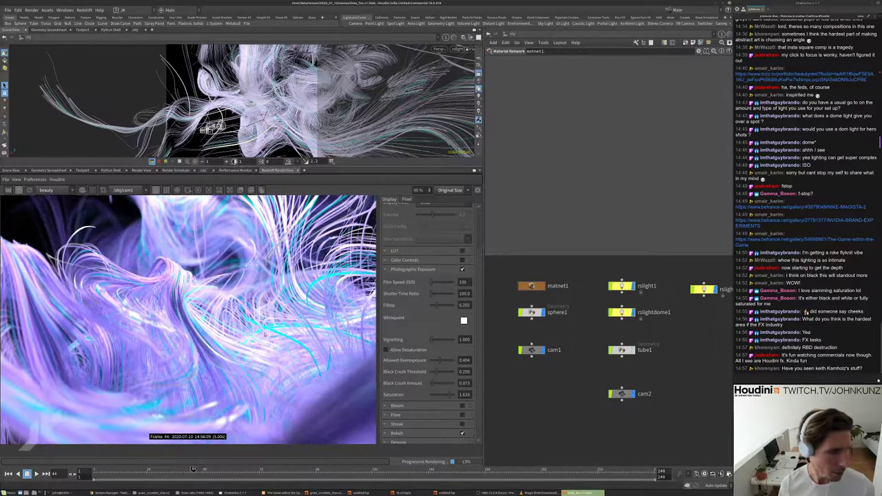
pyautogui.scroll(-5, 240, 282)
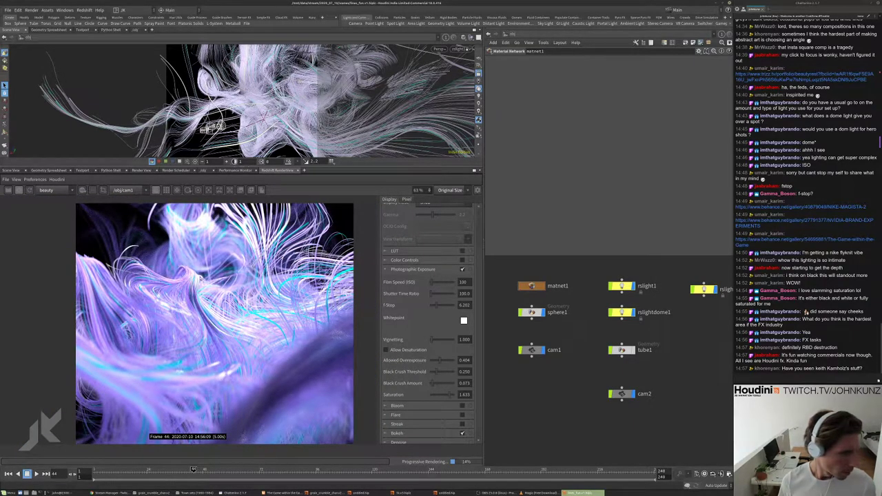
pyautogui.scroll(2, 199, 277)
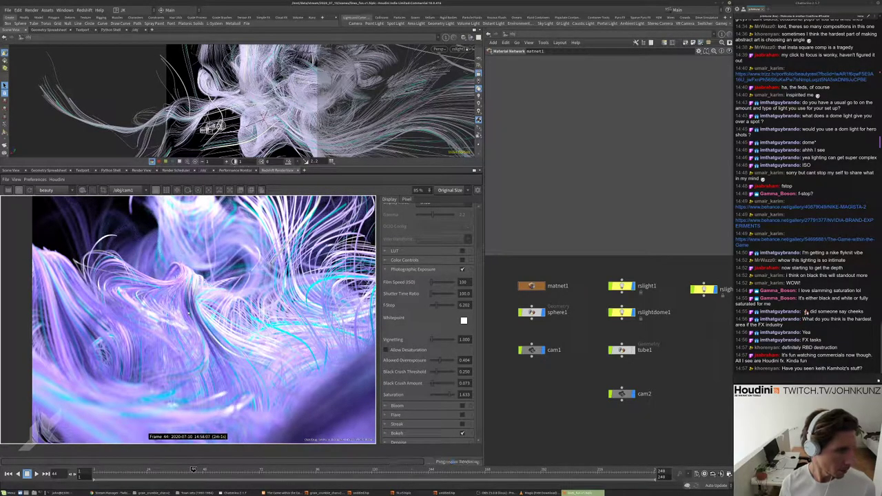
pyautogui.scroll(1, 186, 312)
pyautogui.scroll(-3, 189, 320)
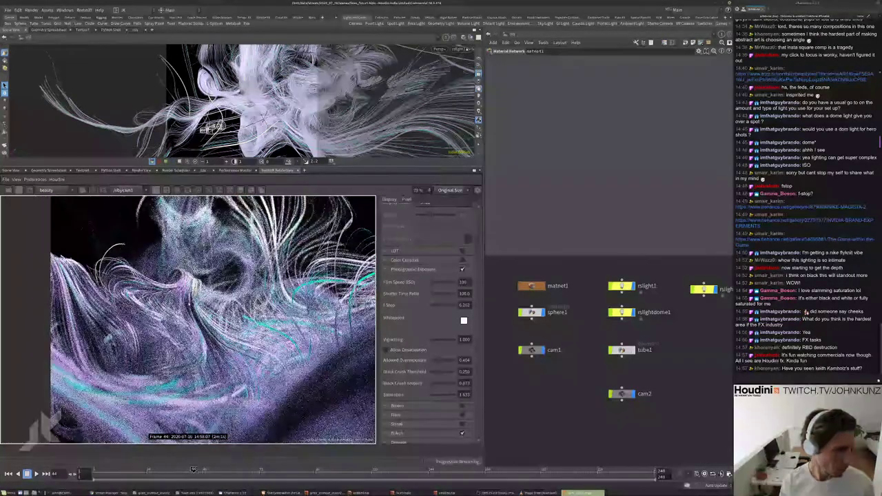
pyautogui.scroll(-2, 188, 318)
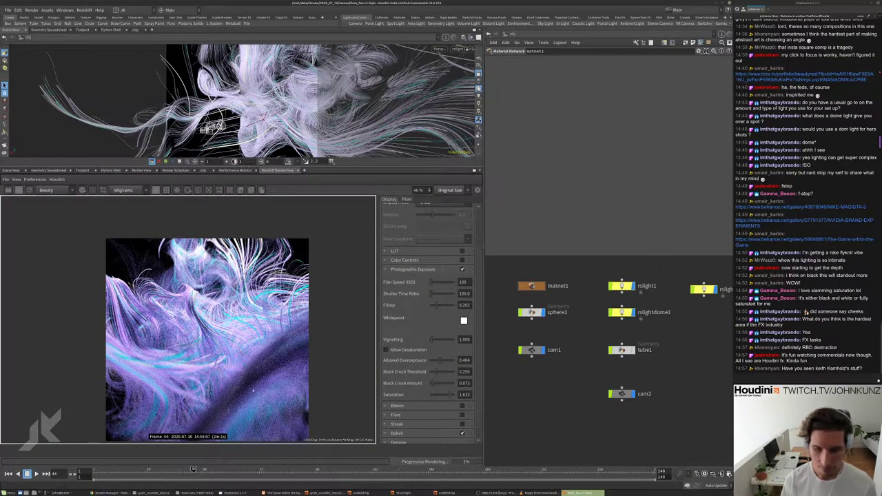
pyautogui.click(532, 350)
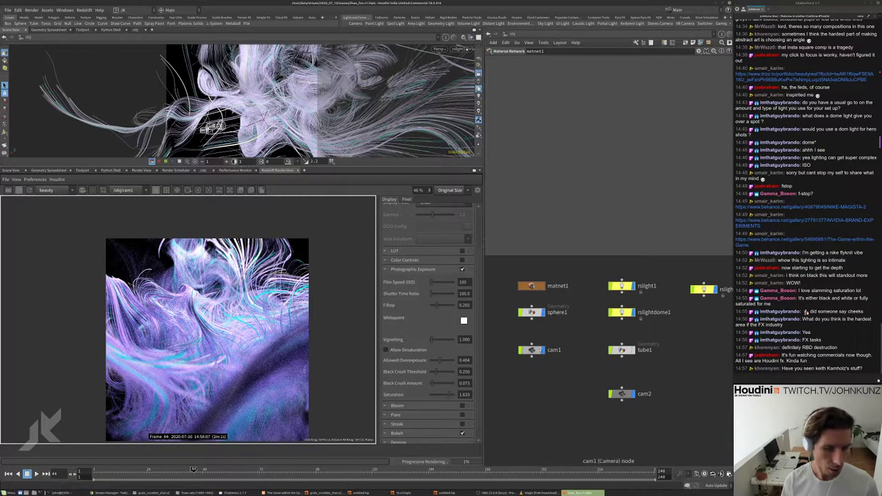
pyautogui.click(581, 59)
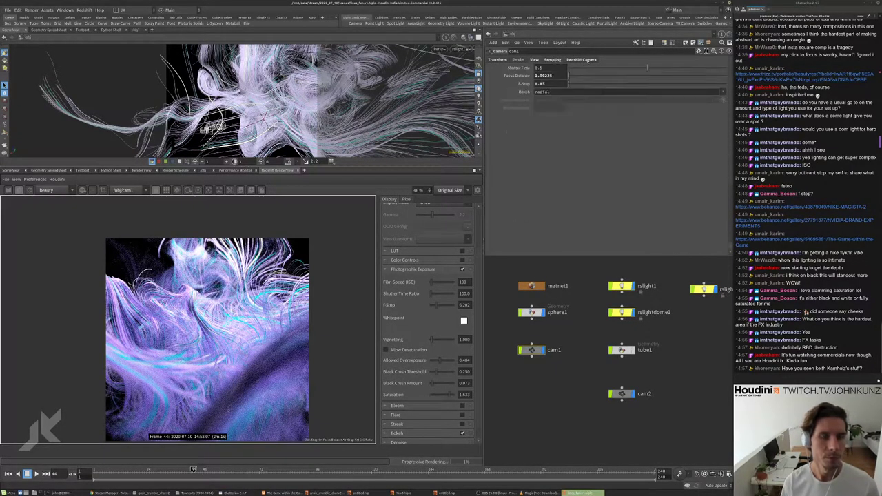
pyautogui.click(512, 67)
pyautogui.click(551, 60)
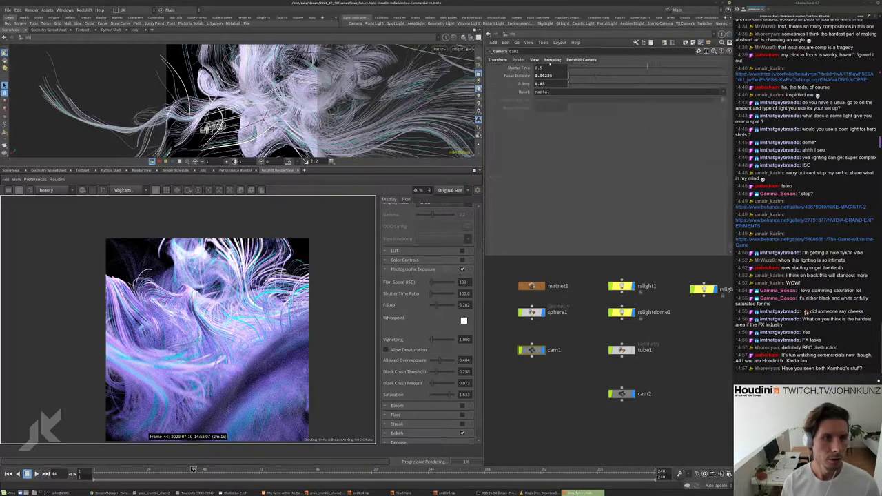
pyautogui.press('BackSpace')
pyautogui.press('BackSpace')
pyautogui.write('35')
pyautogui.press('Return')
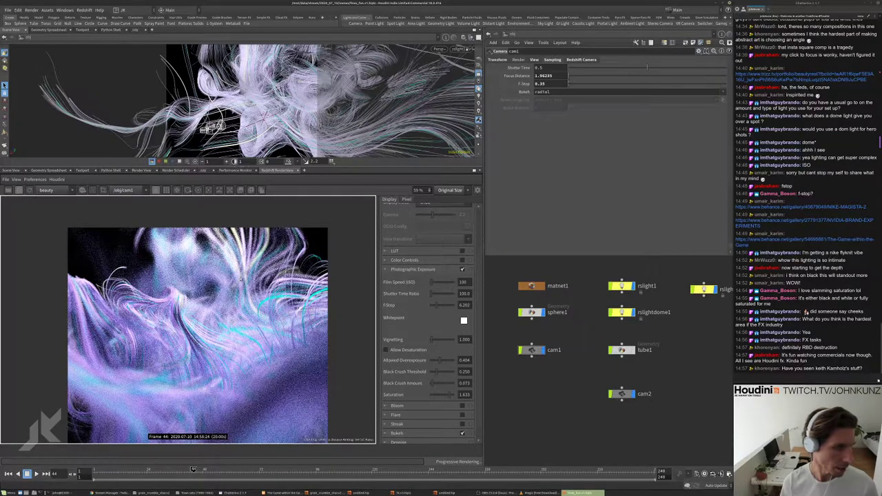
pyautogui.scroll(-3, 240, 284)
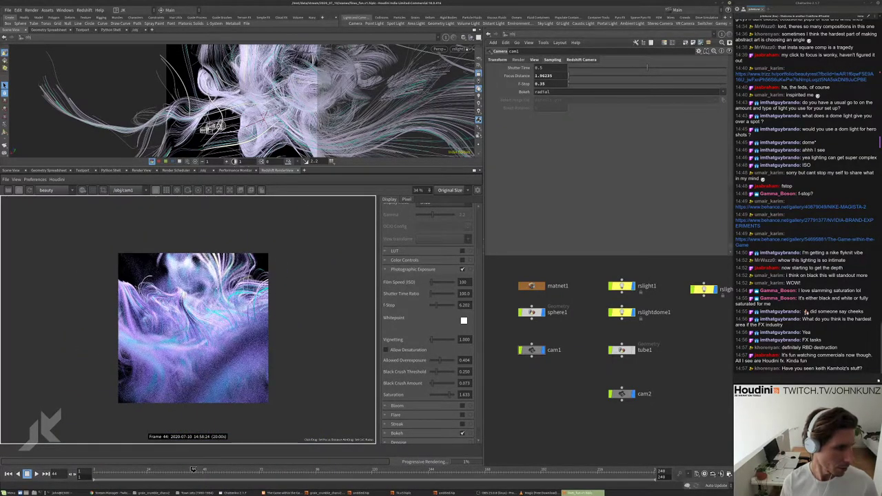
pyautogui.scroll(3, 254, 281)
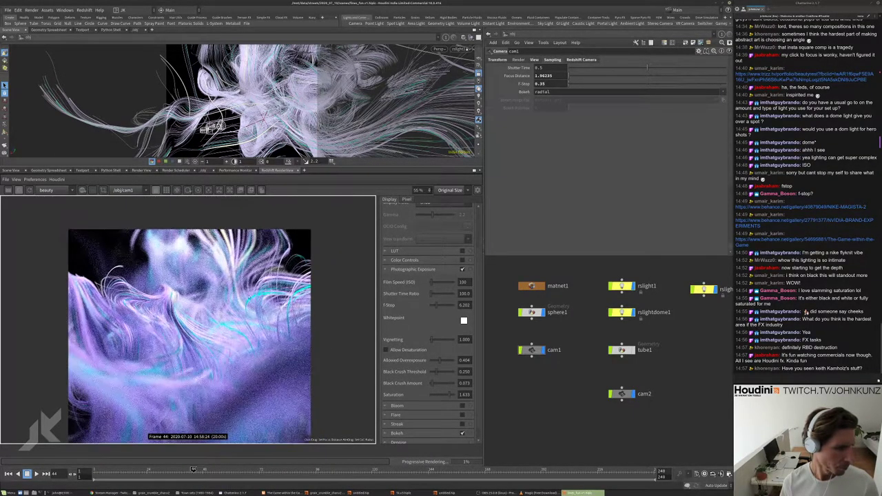
pyautogui.scroll(2, 134, 328)
pyautogui.scroll(-4, 177, 317)
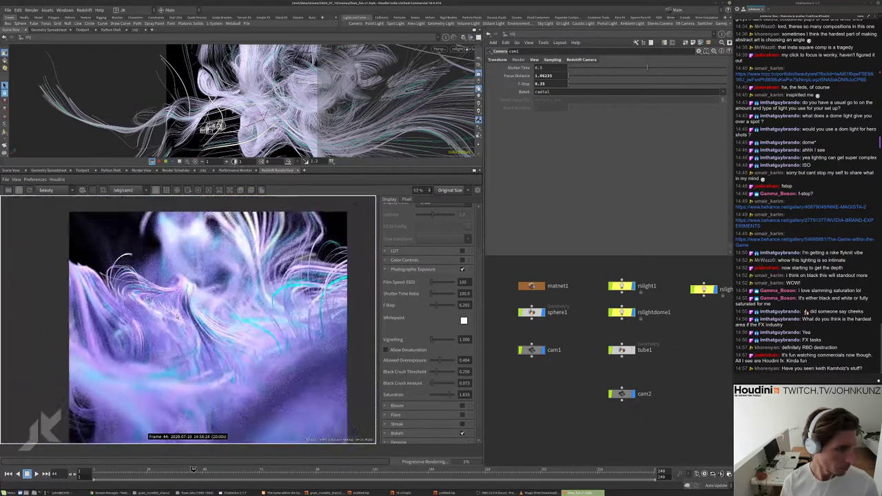
pyautogui.scroll(-2, 177, 316)
pyautogui.scroll(5, 223, 330)
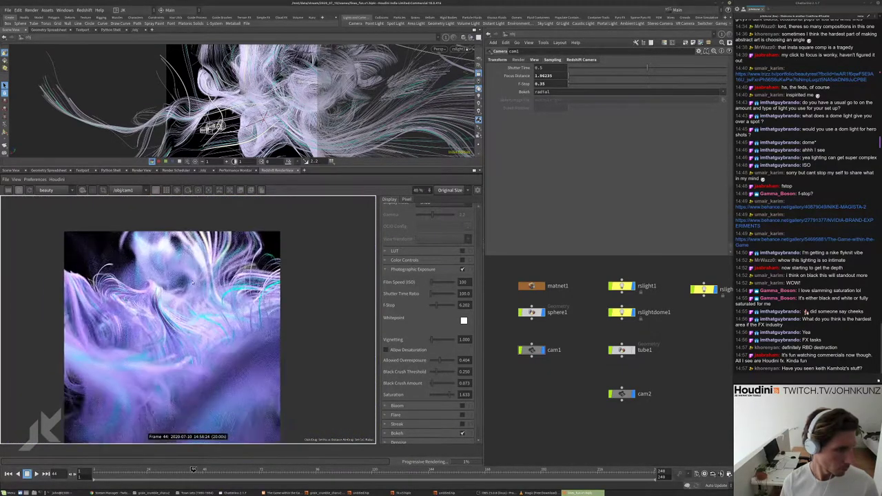
pyautogui.scroll(-2, 203, 279)
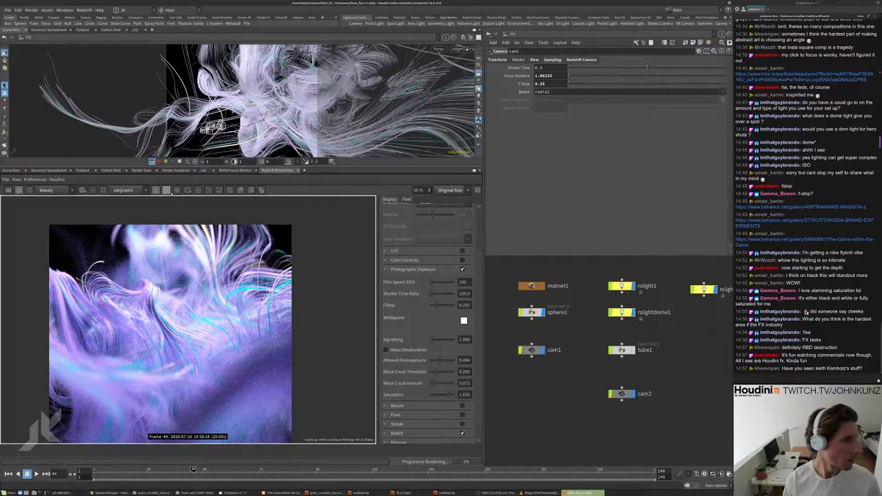
pyautogui.scroll(2, 207, 317)
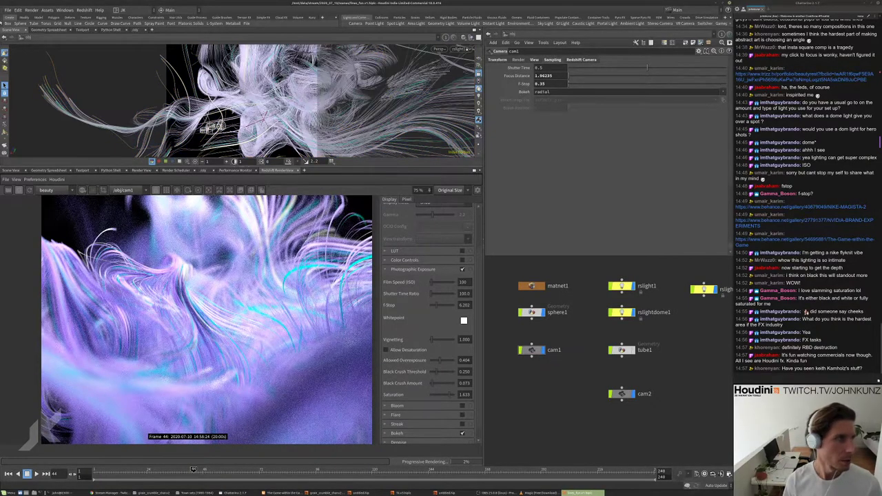
# - Save the scene as a new version, lines_fun.v2.hiplc
pyautogui.click(7, 9)
pyautogui.click(17, 51)
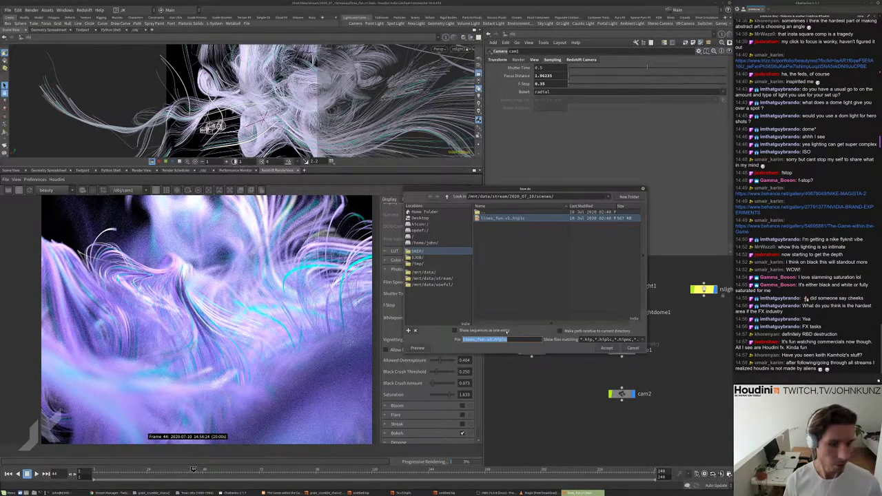
pyautogui.press('BackSpace')
pyautogui.write('2')
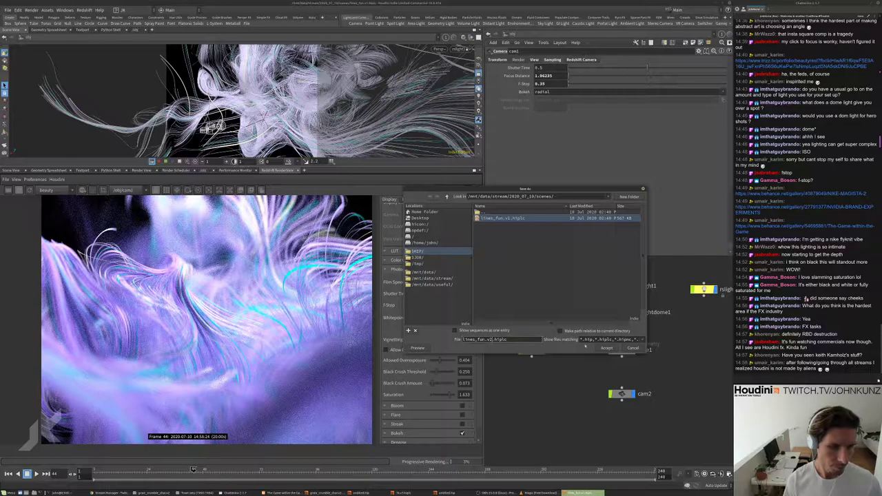
pyautogui.click(605, 348)
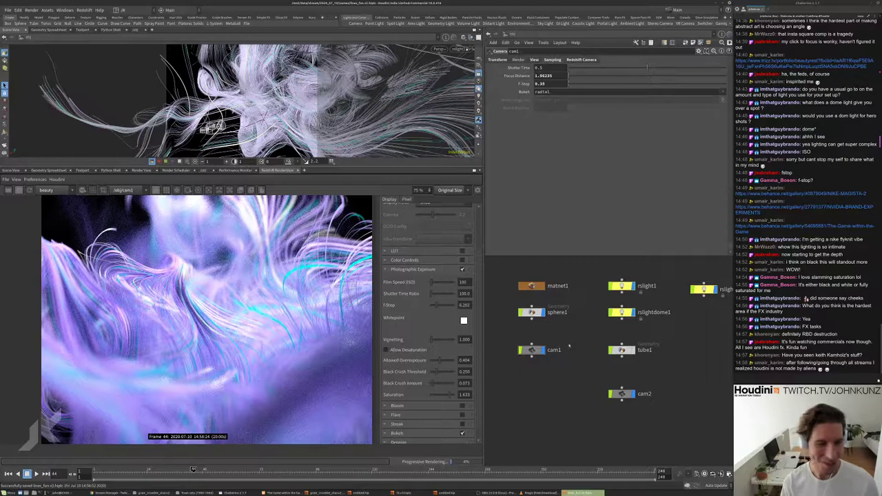
# - Go inside sphere1 and bring its wrangle nodes into view
pyautogui.scroll(2, 537, 307)
pyautogui.doubleClick(531, 315)
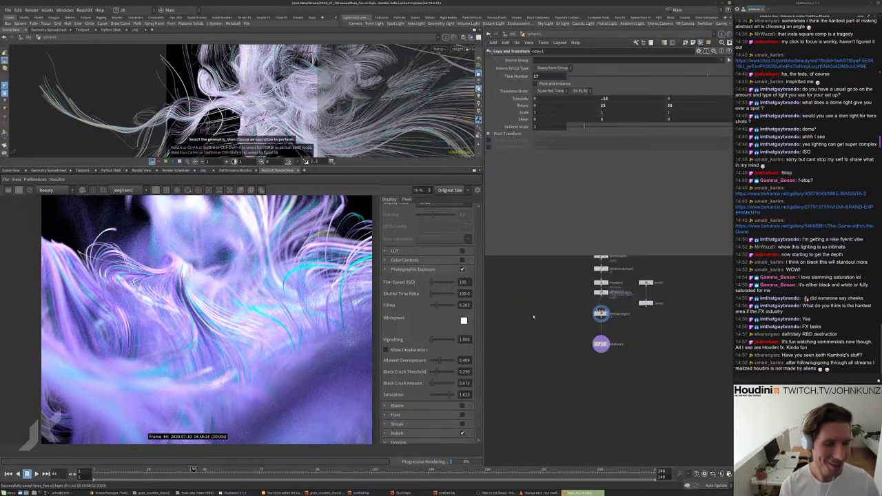
pyautogui.scroll(3, 567, 368)
pyautogui.scroll(3, 629, 358)
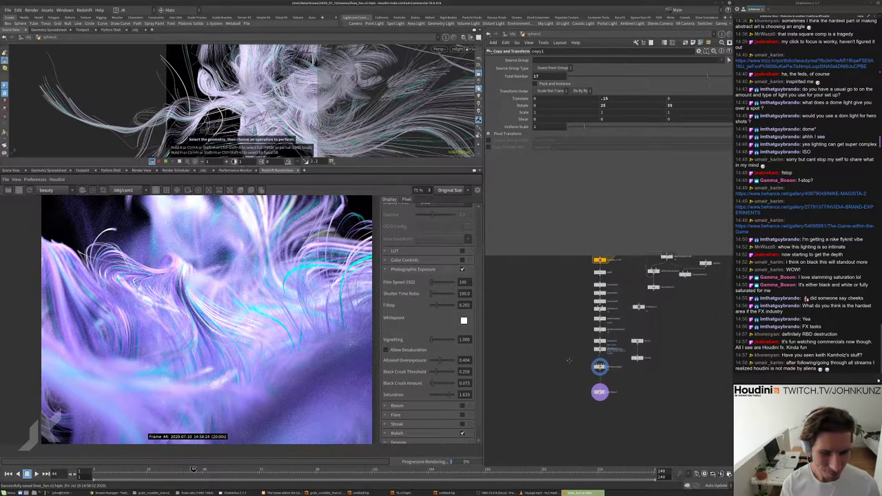
pyautogui.scroll(1, 624, 373)
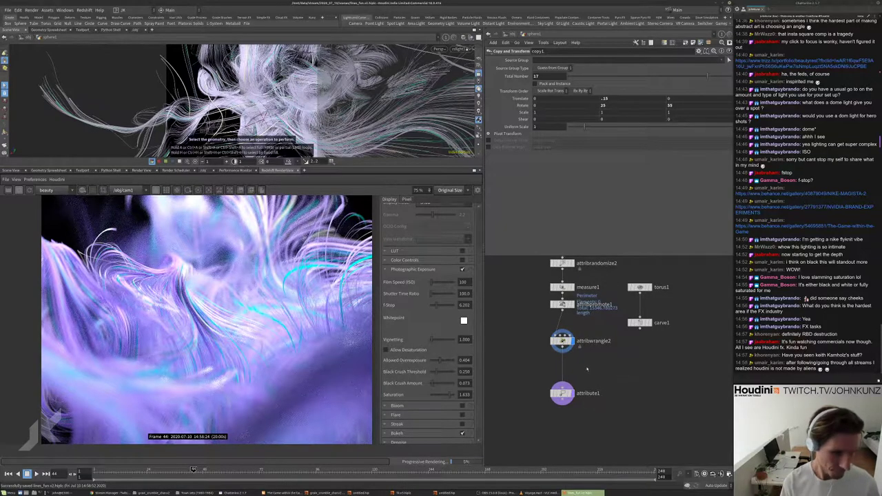
pyautogui.moveTo(586, 369); pyautogui.dragTo(594, 386, button='middle')
pyautogui.scroll(1, 593, 386)
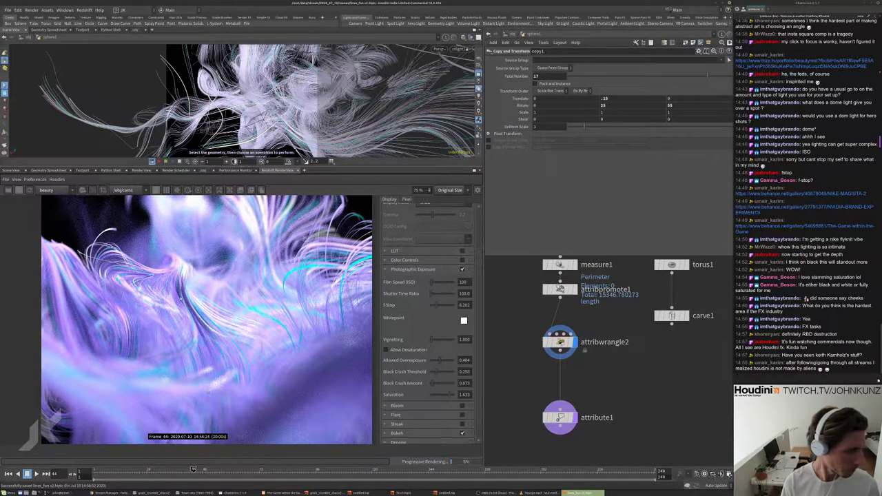
# - Duplicate attribwrangle2 as attribwrangle3 and open the Color editor for the ramp's right-end key
pyautogui.click(560, 342)
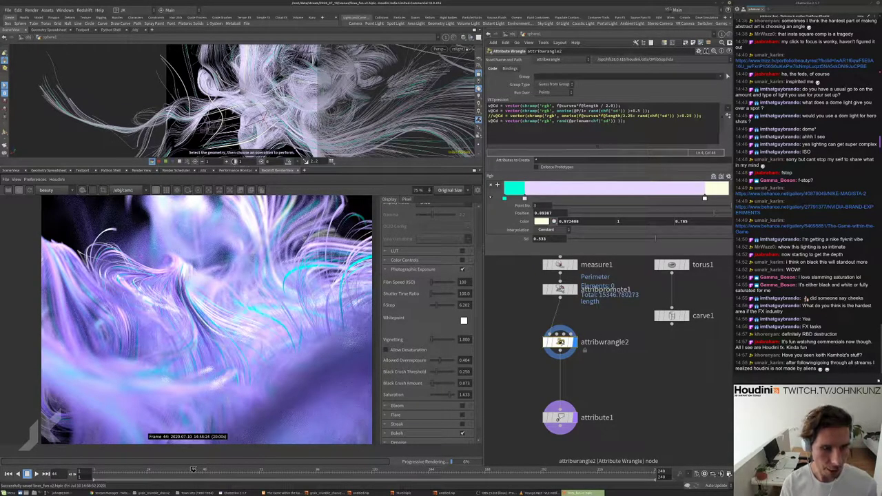
pyautogui.moveTo(559, 342); pyautogui.dragTo(605, 359)
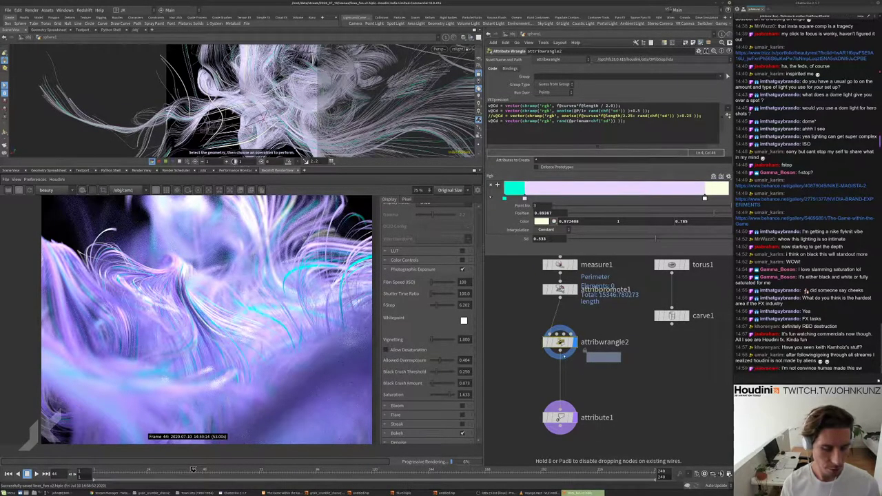
pyautogui.moveTo(604, 356); pyautogui.dragTo(604, 357)
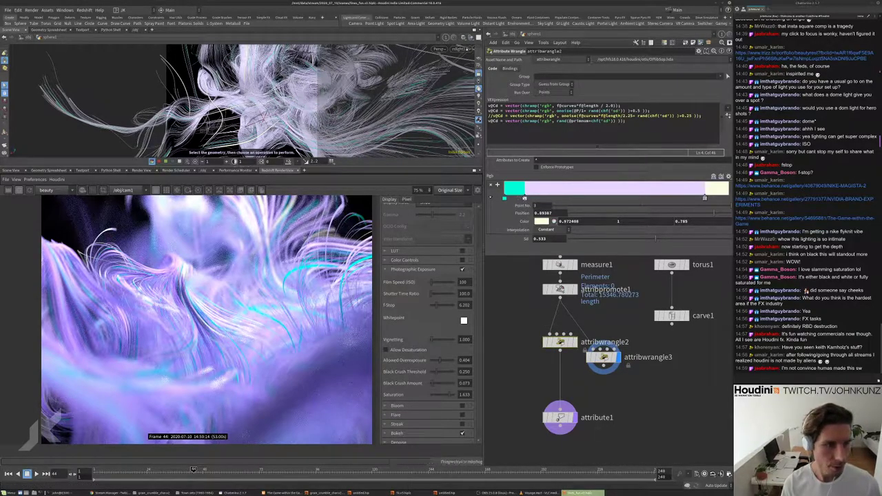
pyautogui.click(704, 198)
pyautogui.click(542, 220)
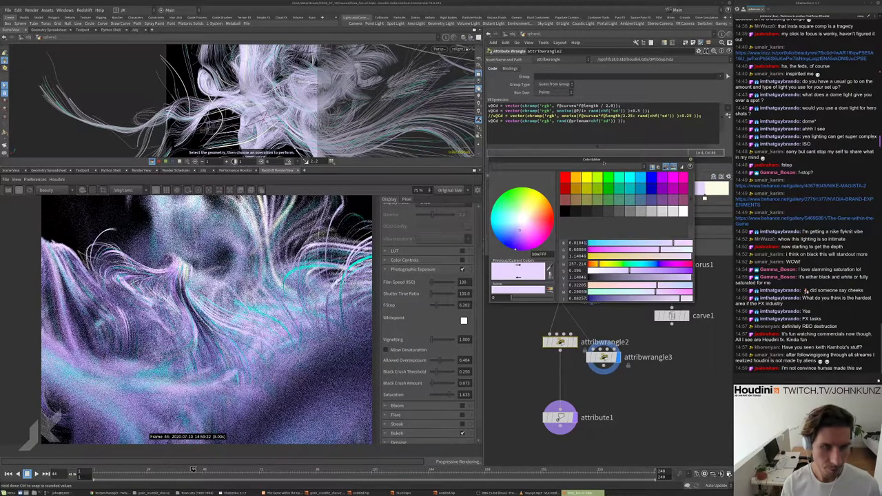
# - Set the ramp's right-end key to pale yellow FFF4AF
pyautogui.moveTo(603, 162); pyautogui.dragTo(613, 260)
pyautogui.click(667, 365)
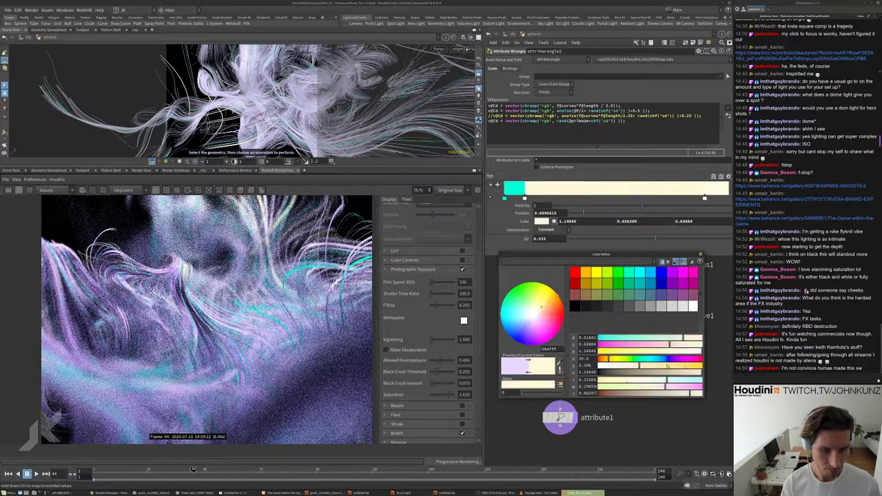
pyautogui.moveTo(667, 366); pyautogui.dragTo(688, 368)
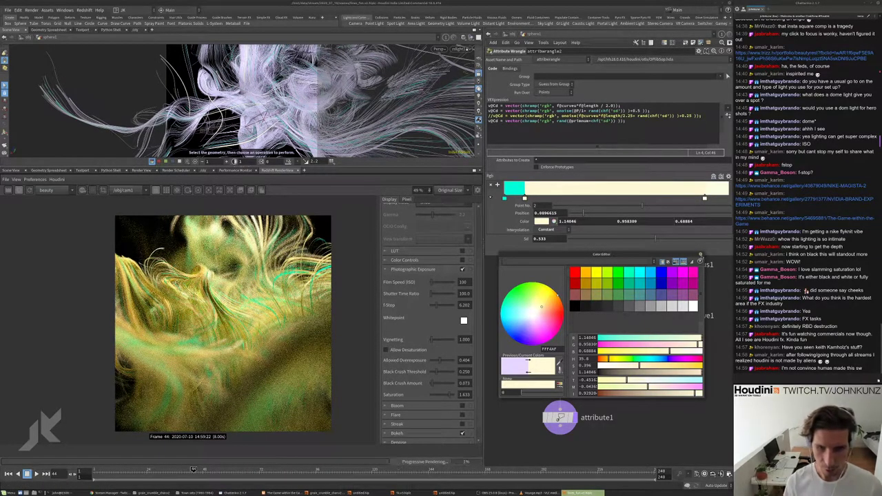
pyautogui.click(701, 254)
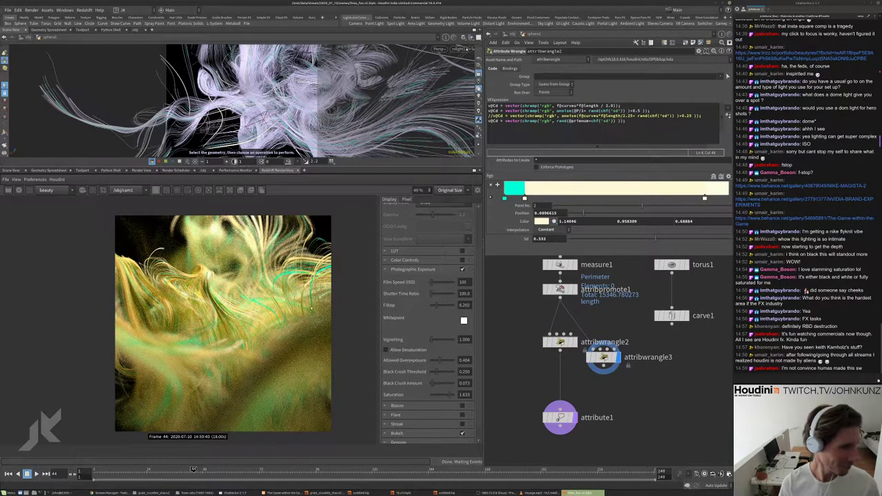
# - Change the ramp's first key from cyan to blue
pyautogui.scroll(10, 214, 271)
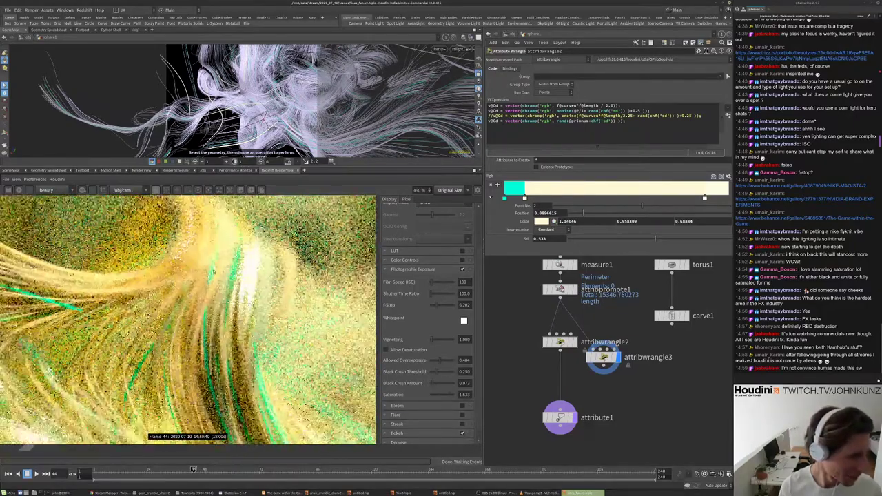
pyautogui.scroll(-3, 214, 272)
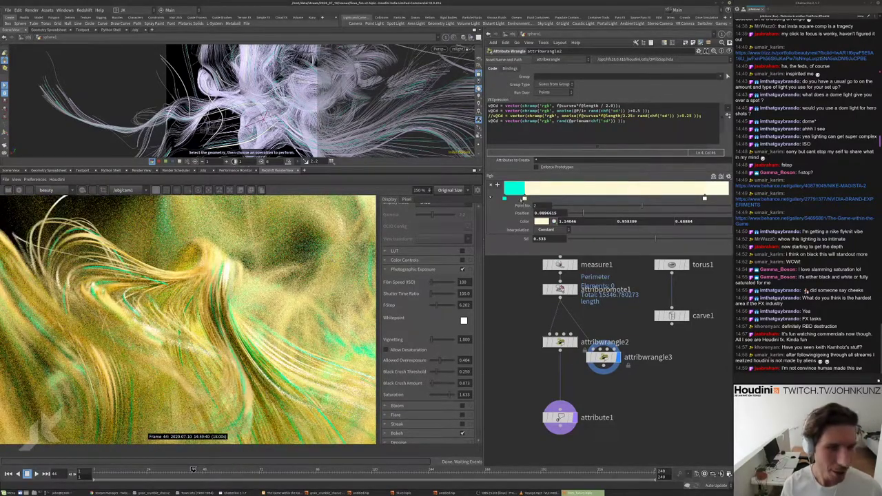
pyautogui.scroll(-2, 213, 272)
pyautogui.scroll(-1, 492, 301)
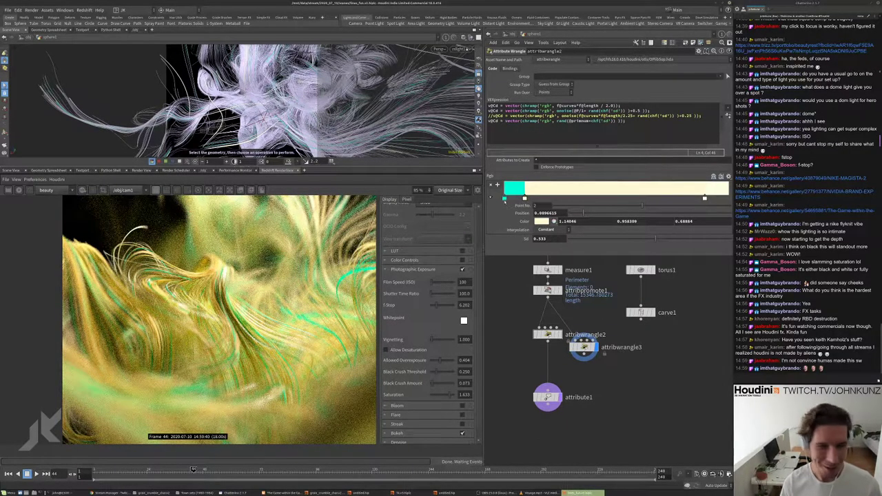
pyautogui.click(504, 197)
pyautogui.click(541, 221)
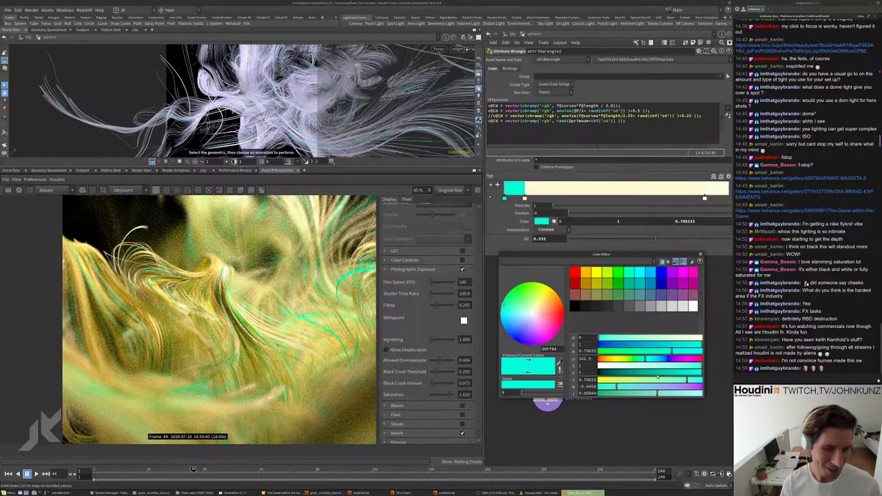
pyautogui.moveTo(655, 366); pyautogui.dragTo(599, 343)
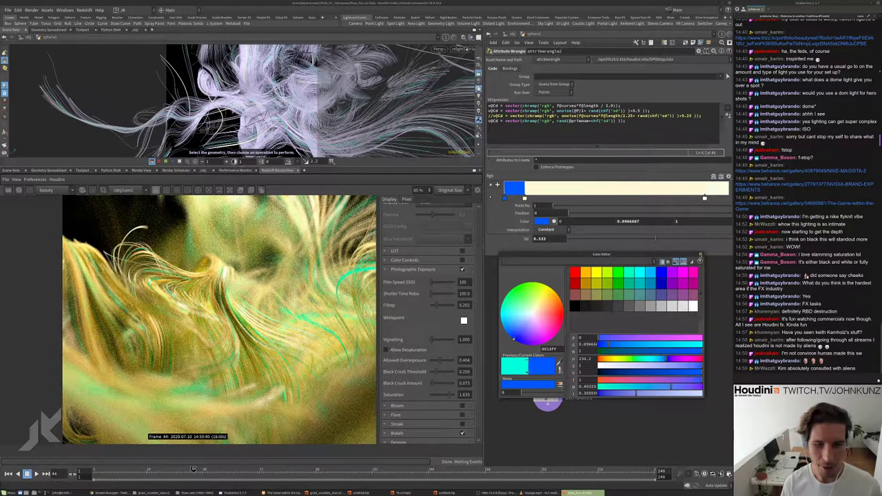
pyautogui.click(700, 255)
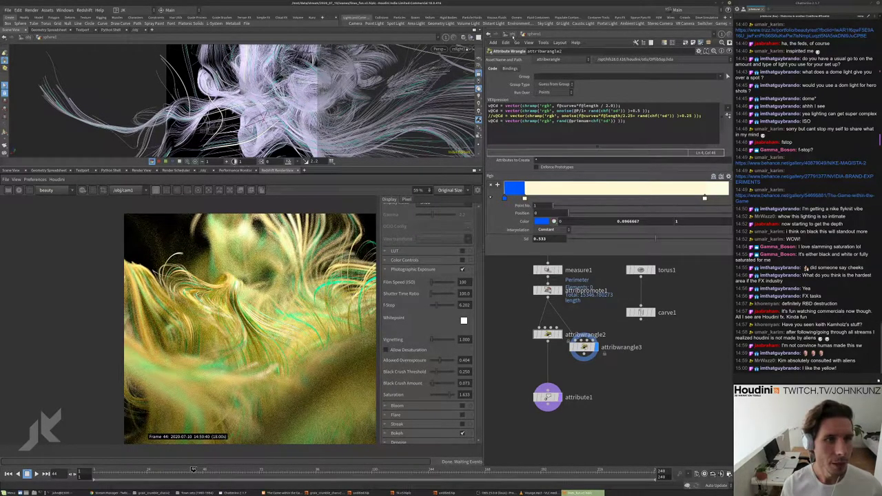
# - Set sphere1's Redshift Strand Type to Cylinder and restart the RenderView
pyautogui.click(512, 34)
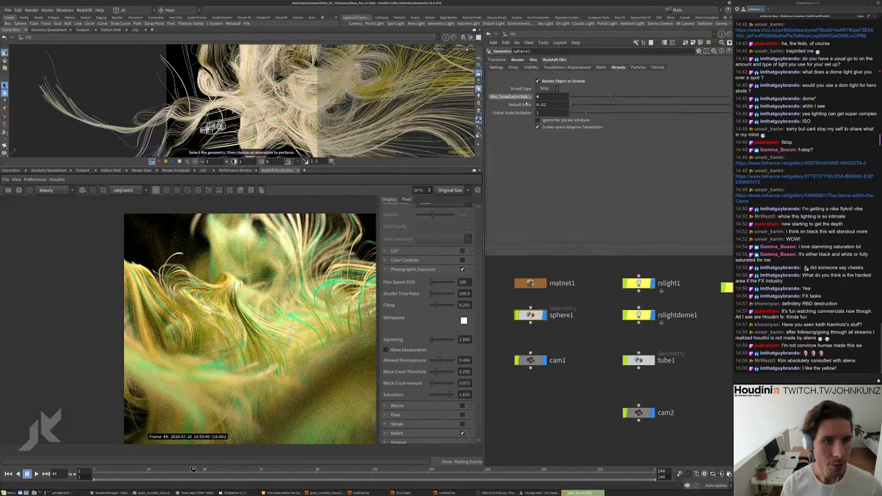
pyautogui.click(551, 88)
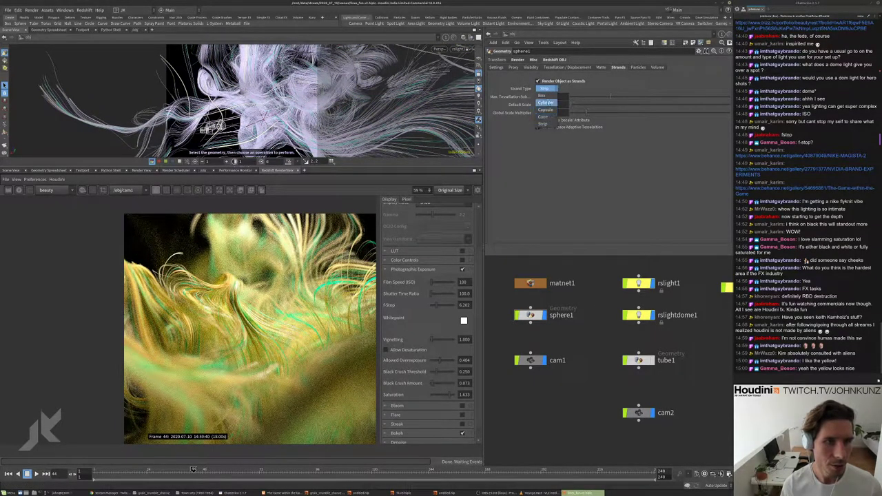
pyautogui.click(546, 102)
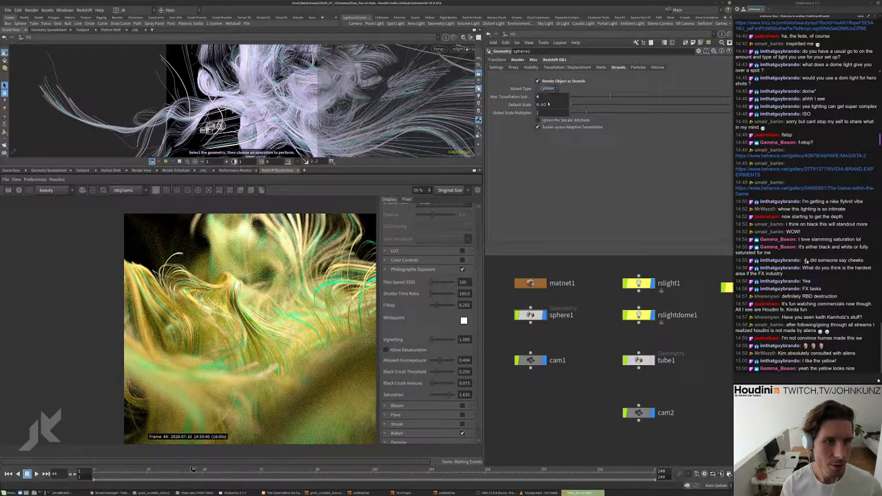
pyautogui.click(19, 190)
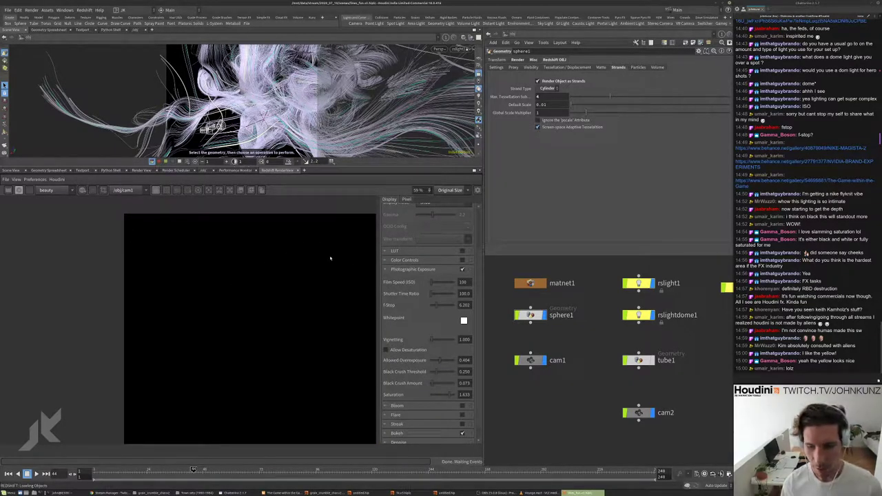
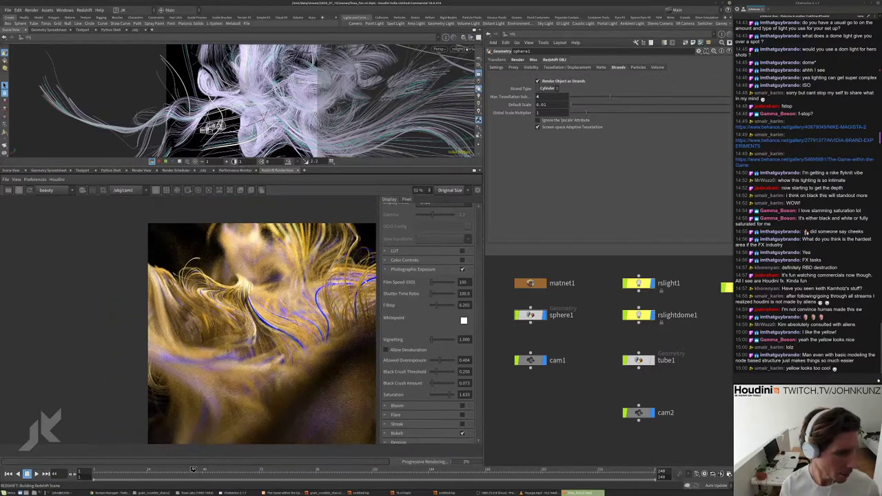
# - Enter the sphere1 network and select attribwrangle2 to show its colour ramp
pyautogui.scroll(2, 262, 279)
pyautogui.scroll(6, 274, 280)
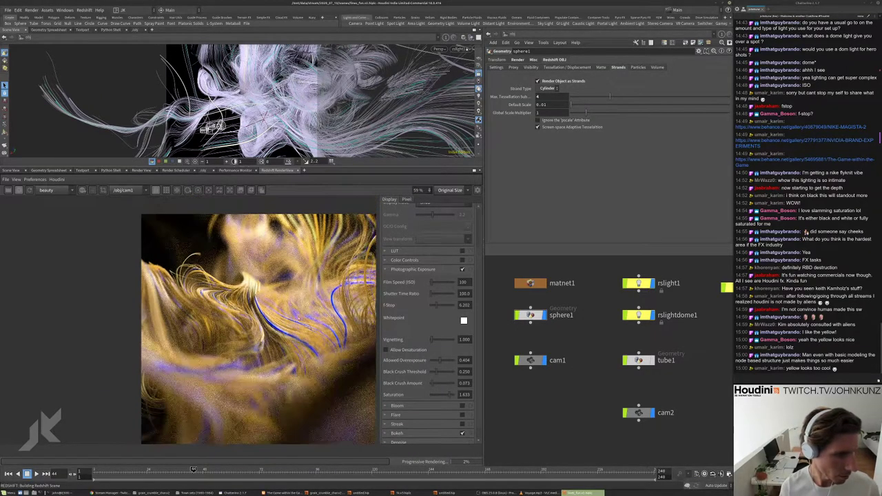
pyautogui.scroll(-6, 257, 312)
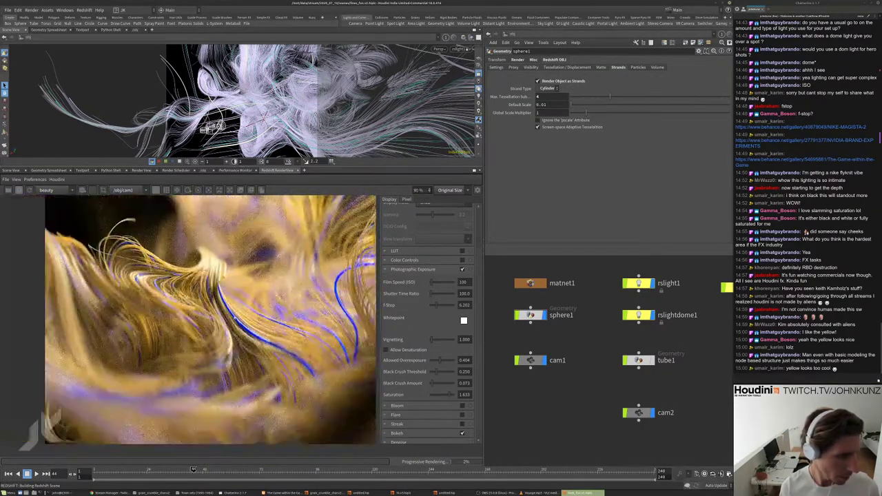
pyautogui.scroll(-2, 313, 275)
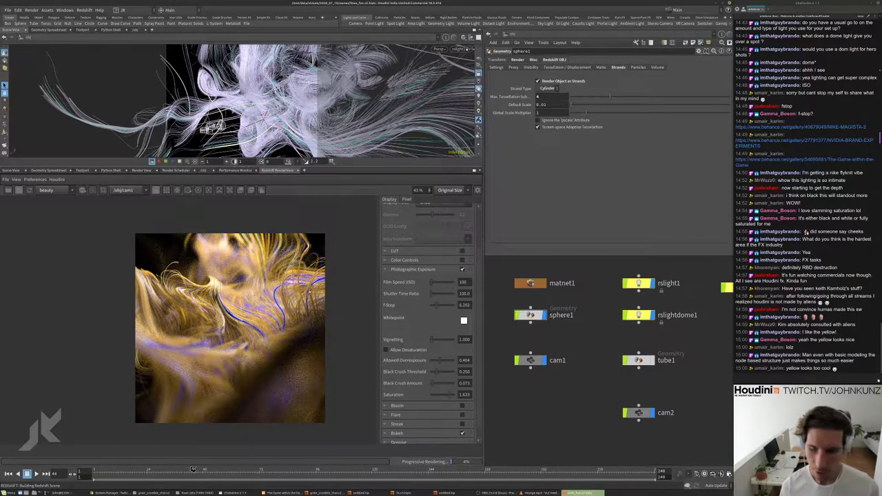
pyautogui.scroll(6, 220, 293)
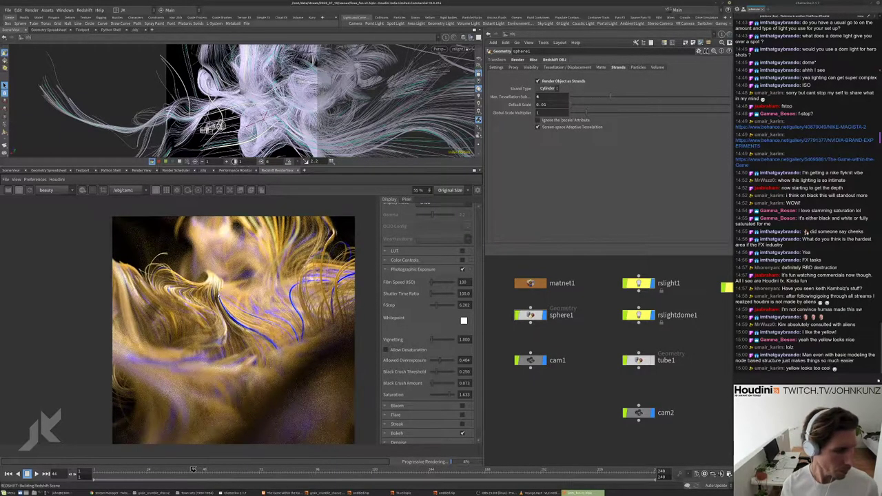
pyautogui.scroll(5, 220, 294)
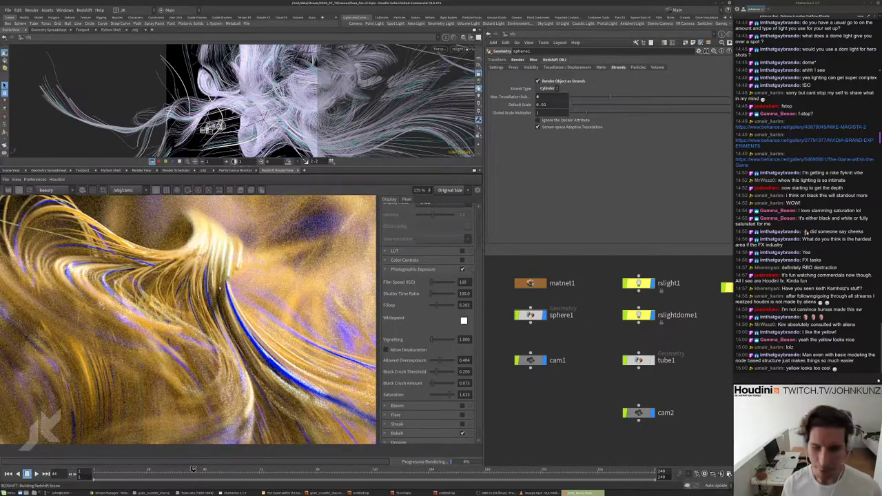
pyautogui.scroll(-2, 219, 294)
pyautogui.scroll(-2, 220, 294)
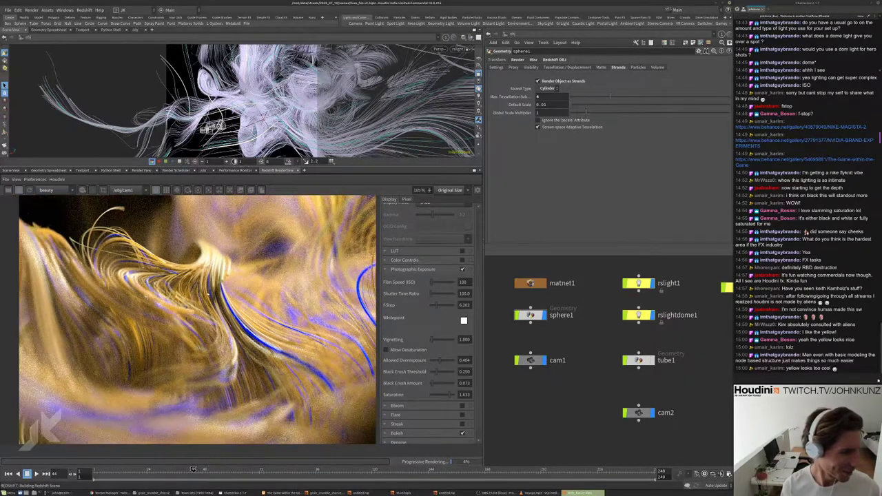
pyautogui.scroll(3, 130, 259)
pyautogui.scroll(-3, 142, 319)
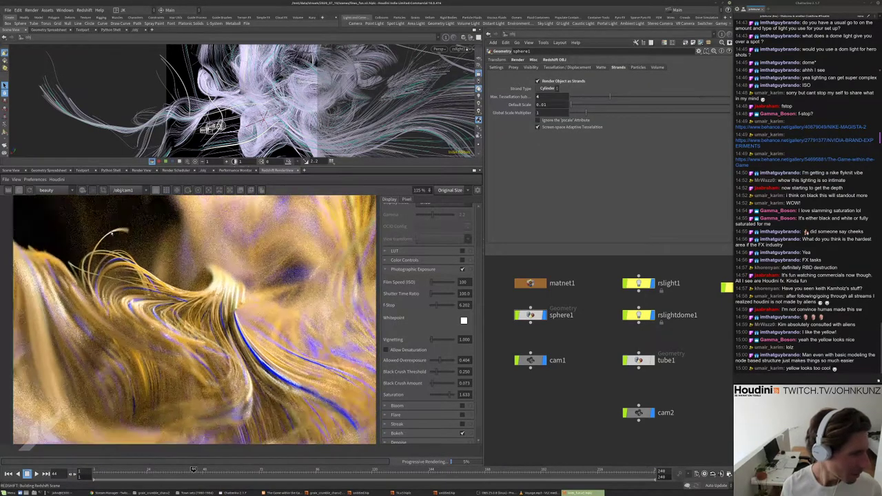
pyautogui.scroll(4, 142, 319)
pyautogui.scroll(-5, 142, 319)
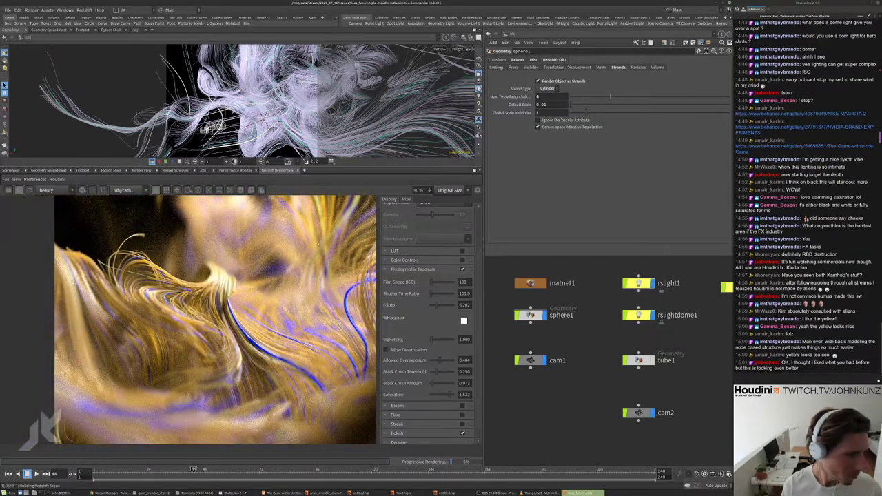
pyautogui.scroll(-1, 256, 311)
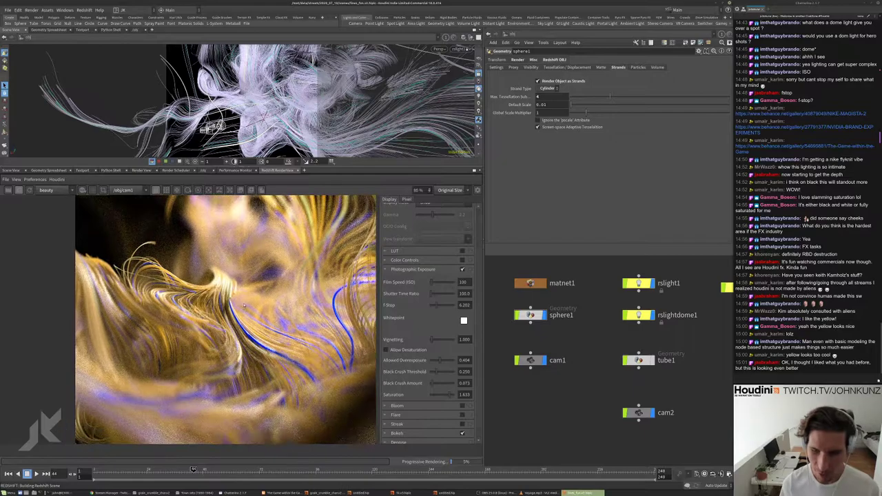
pyautogui.scroll(3, 242, 290)
pyautogui.scroll(-2, 229, 270)
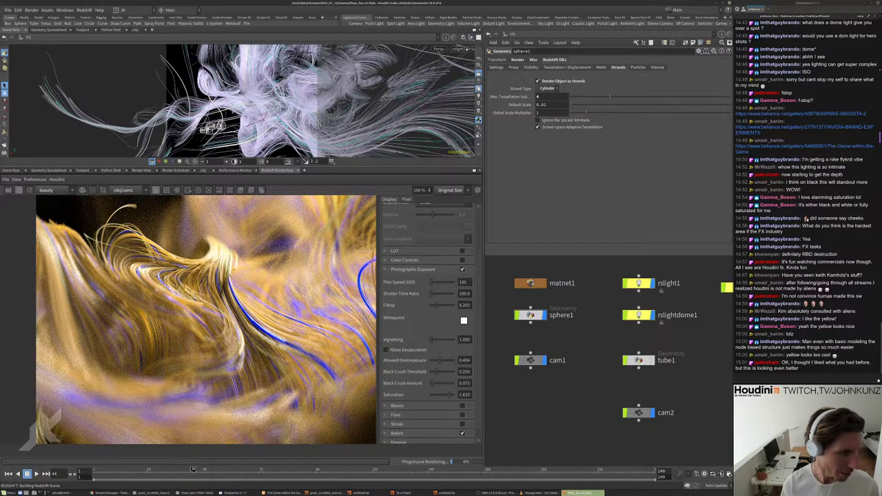
pyautogui.scroll(-1, 287, 357)
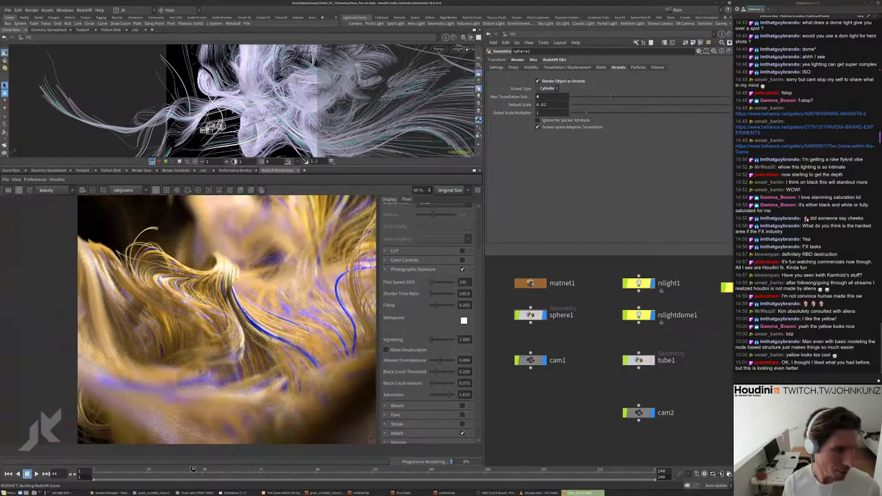
pyautogui.scroll(-1, 318, 269)
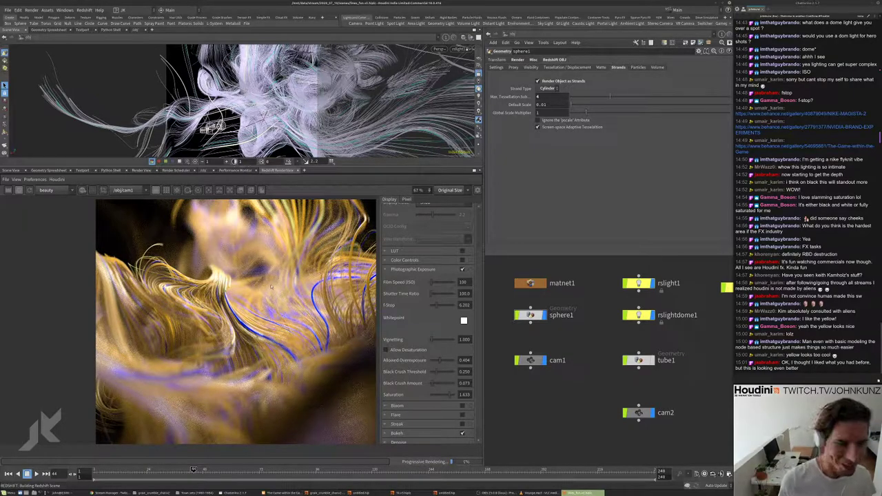
pyautogui.scroll(1, 283, 294)
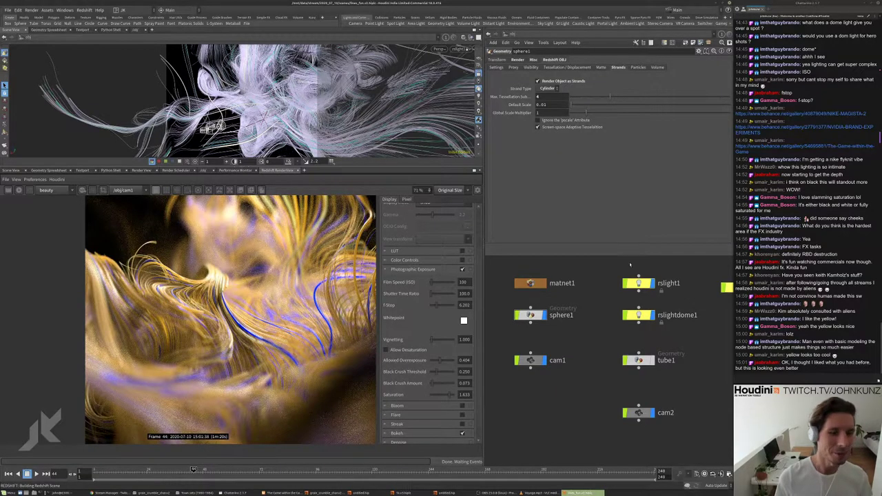
pyautogui.doubleClick(530, 317)
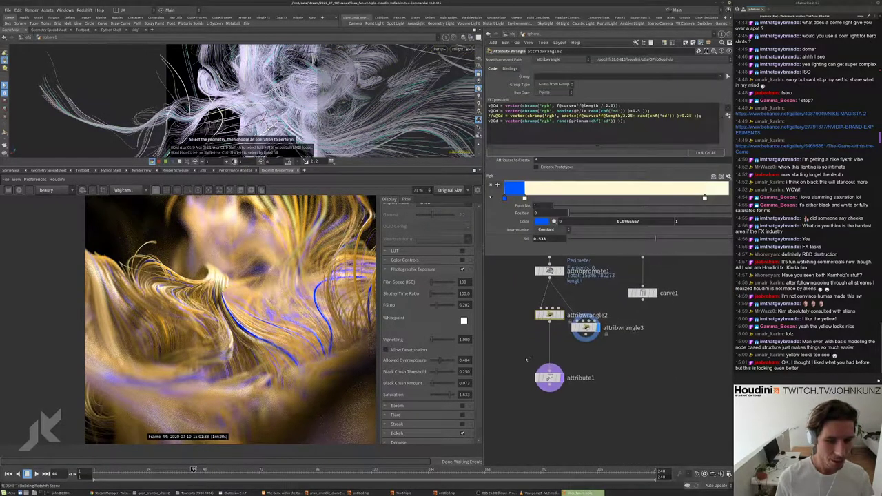
pyautogui.click(585, 328)
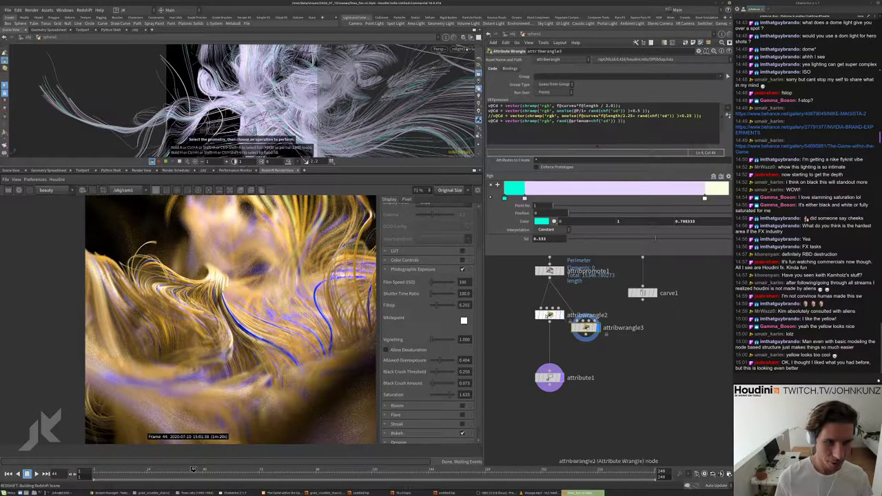
pyautogui.click(549, 315)
pyautogui.moveTo(585, 328); pyautogui.dragTo(621, 326)
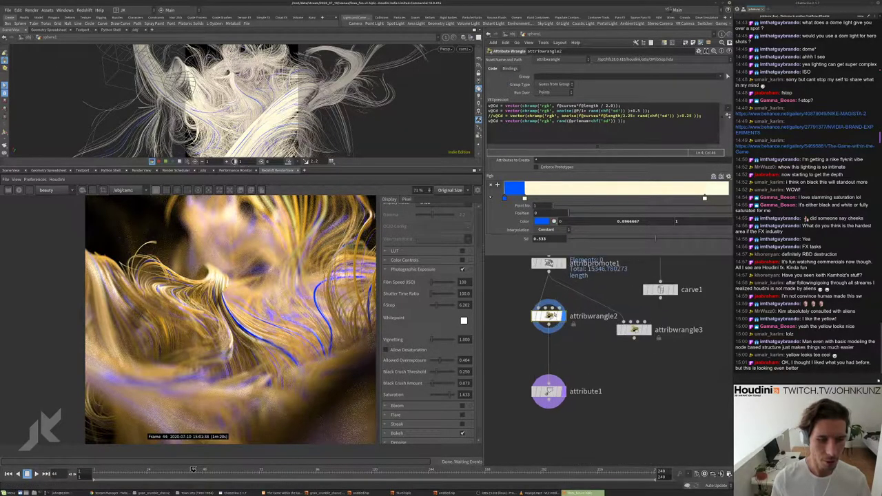
# - Recolour the ramp's last key at position 0.89387 from cream to salmon pink
pyautogui.scroll(1, 555, 311)
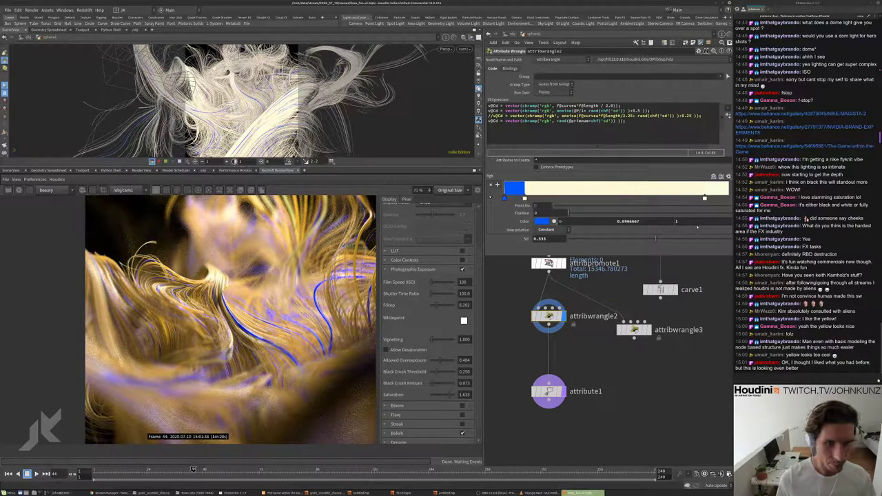
pyautogui.click(705, 199)
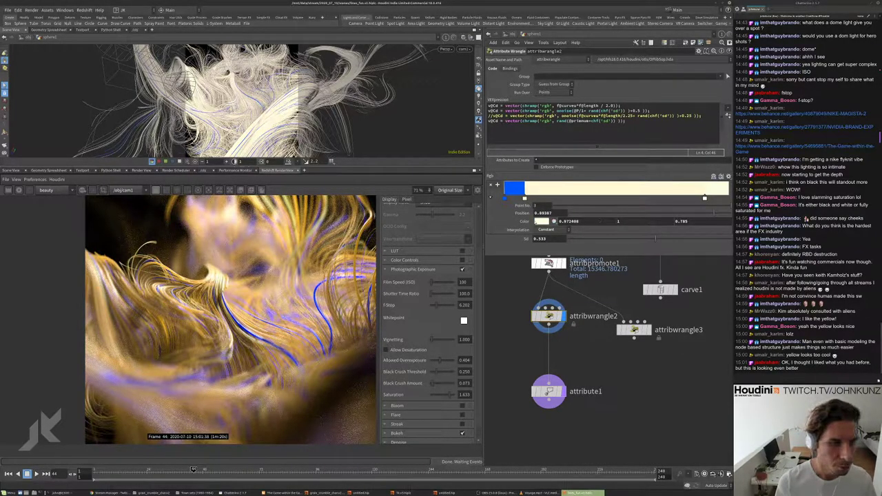
pyautogui.click(541, 221)
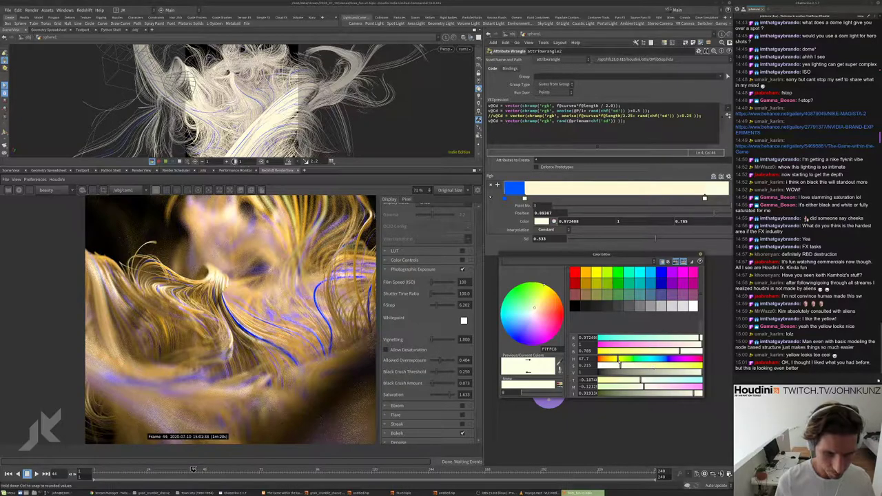
pyautogui.moveTo(612, 361); pyautogui.dragTo(604, 359)
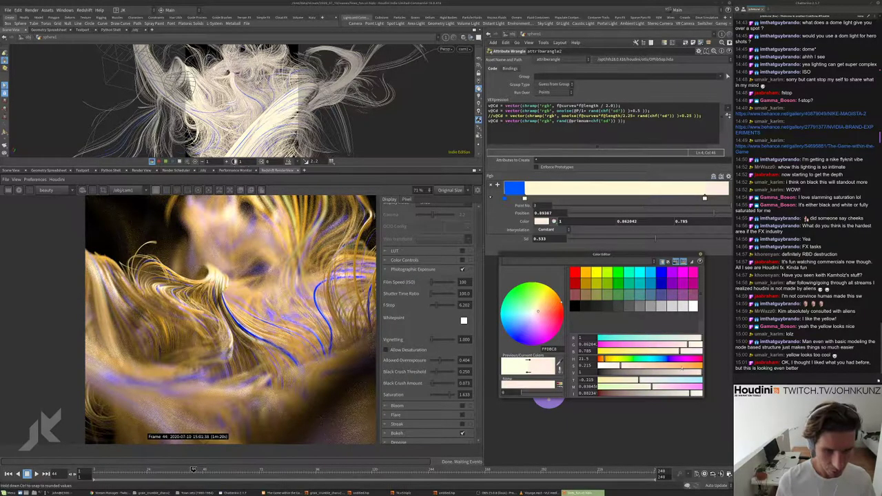
pyautogui.moveTo(683, 368); pyautogui.dragTo(679, 366)
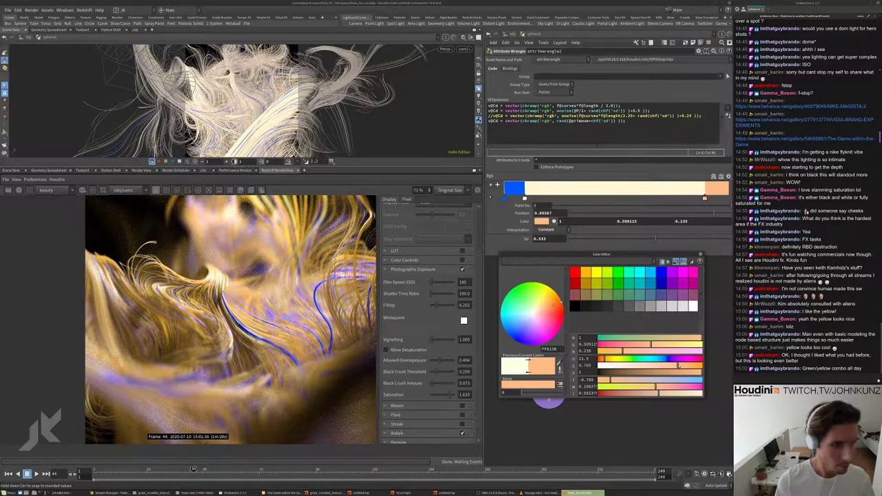
pyautogui.moveTo(601, 360); pyautogui.dragTo(599, 359)
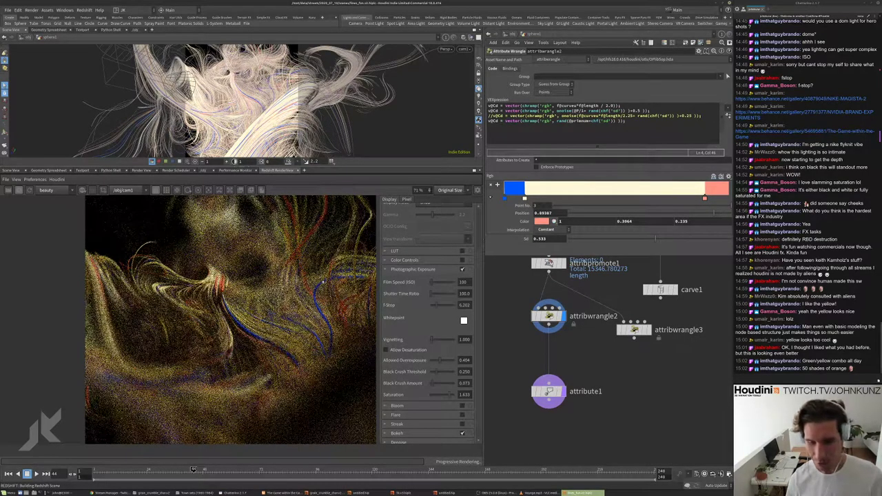
# - Zoom the RenderView to check the red and orange streaks, then return to /obj with U
pyautogui.scroll(-1, 323, 283)
pyautogui.scroll(2, 324, 283)
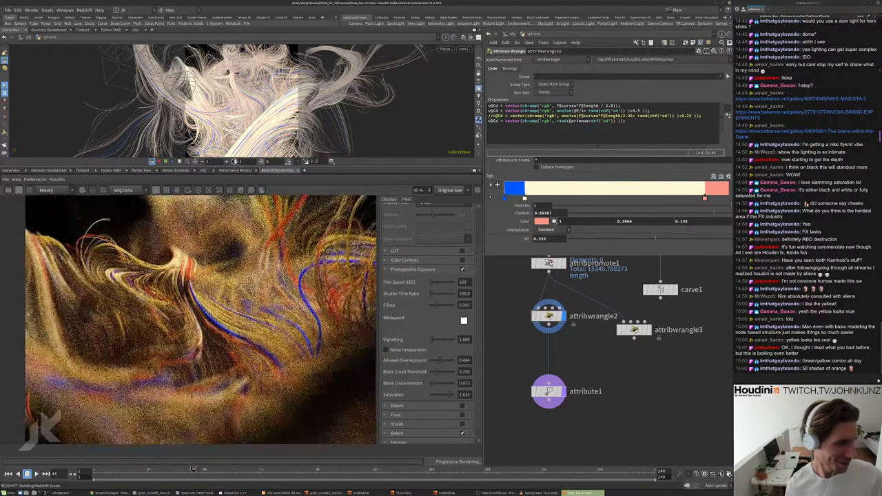
pyautogui.scroll(-2, 186, 312)
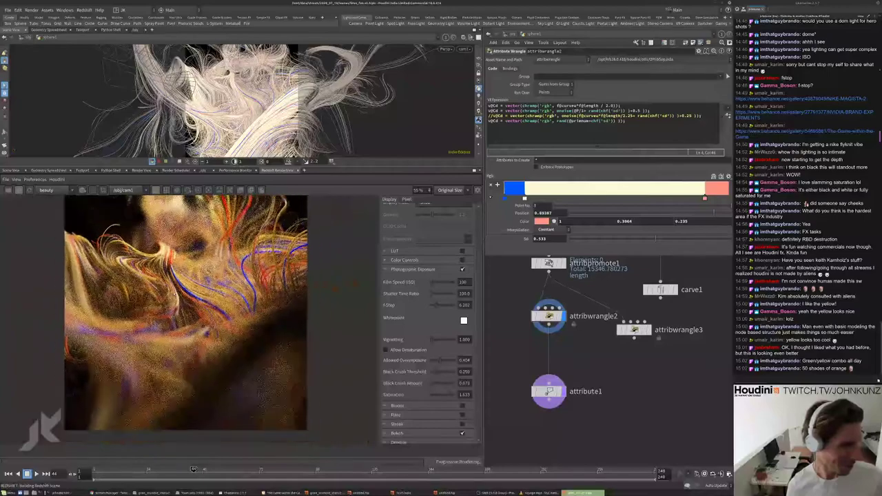
pyautogui.scroll(-2, 176, 313)
pyautogui.scroll(4, 175, 314)
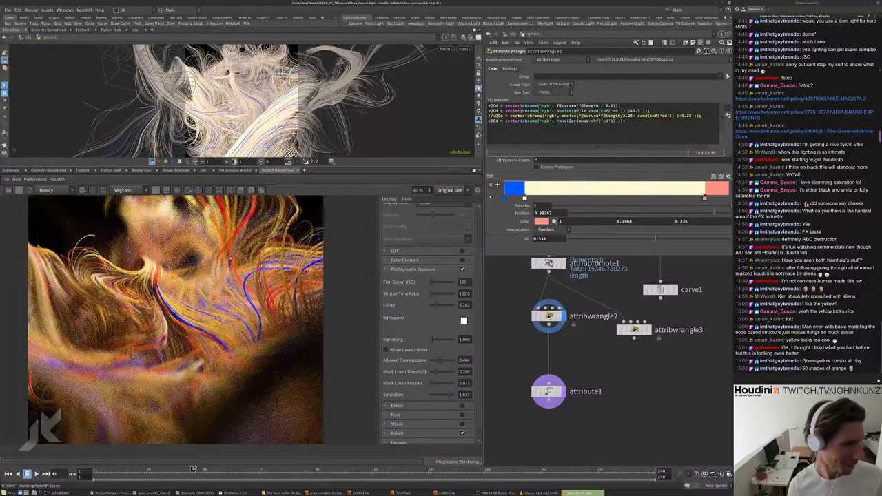
pyautogui.scroll(2, 175, 314)
pyautogui.scroll(-4, 175, 314)
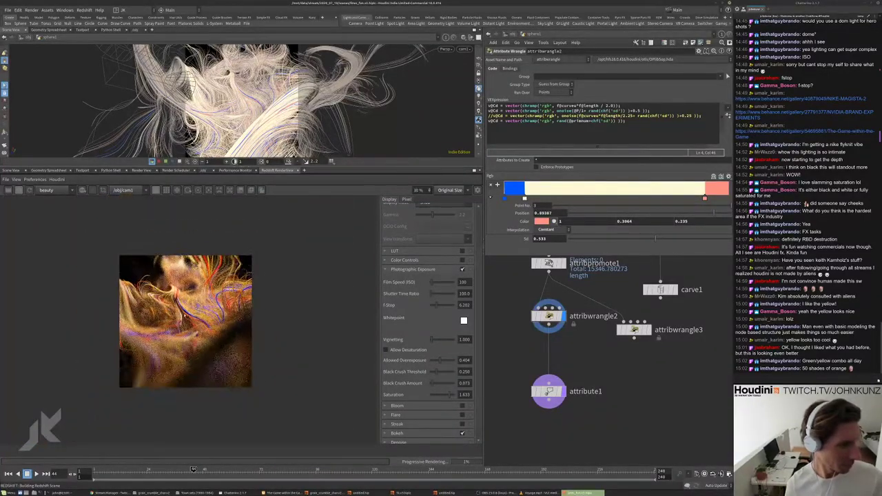
pyautogui.scroll(3, 194, 301)
pyautogui.scroll(-1, 194, 301)
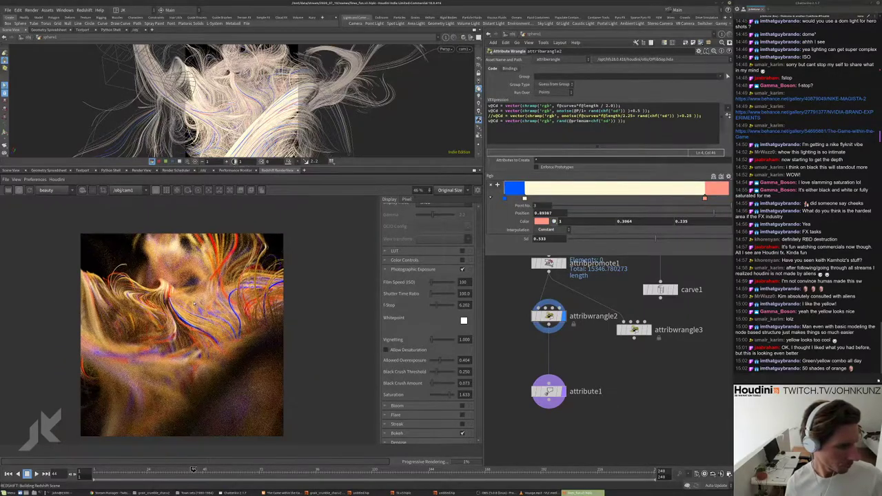
pyautogui.scroll(3, 194, 301)
pyautogui.press('u')
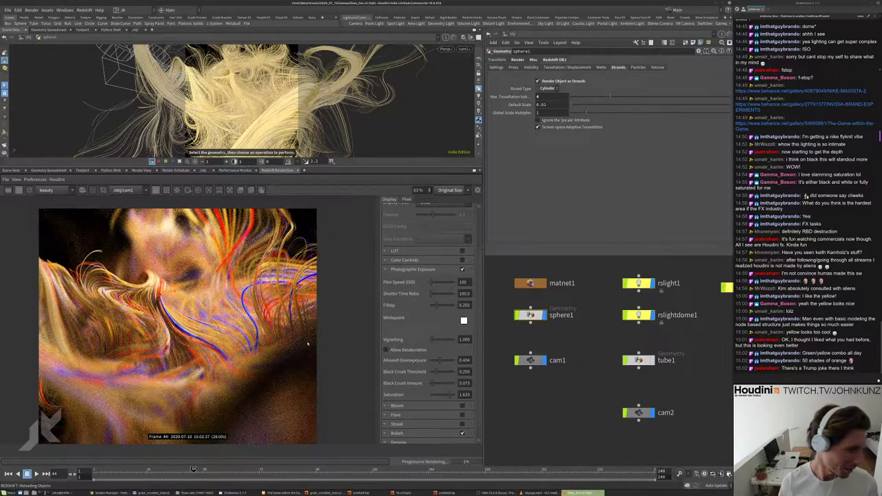
# - Switch the 3D viewport to Look Through Light rslight1
pyautogui.click(464, 49)
pyautogui.moveTo(486, 100)
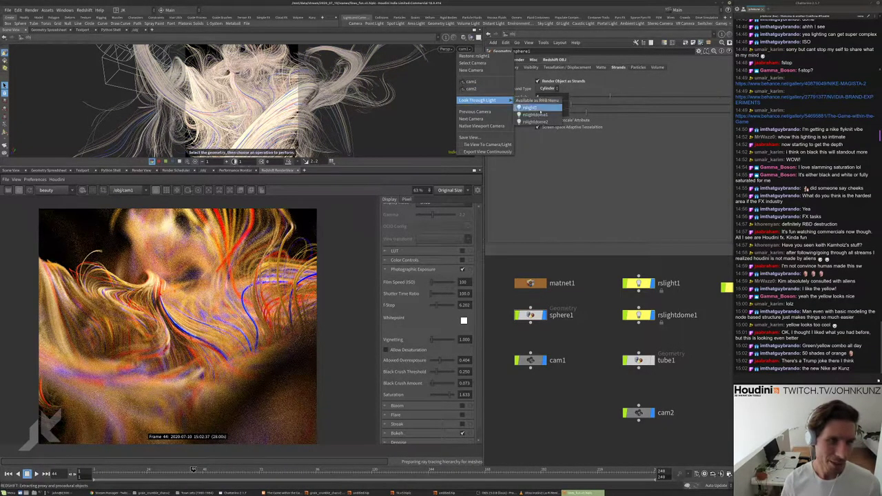
pyautogui.click(530, 109)
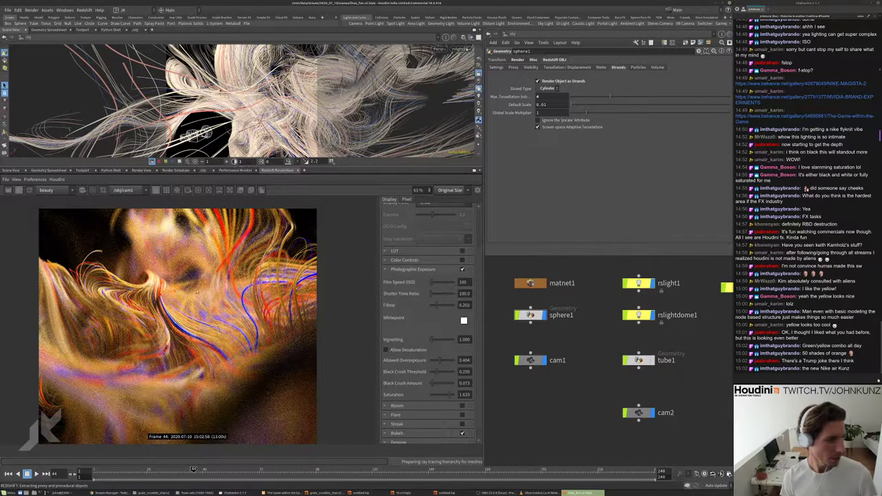
pyautogui.scroll(2, 197, 290)
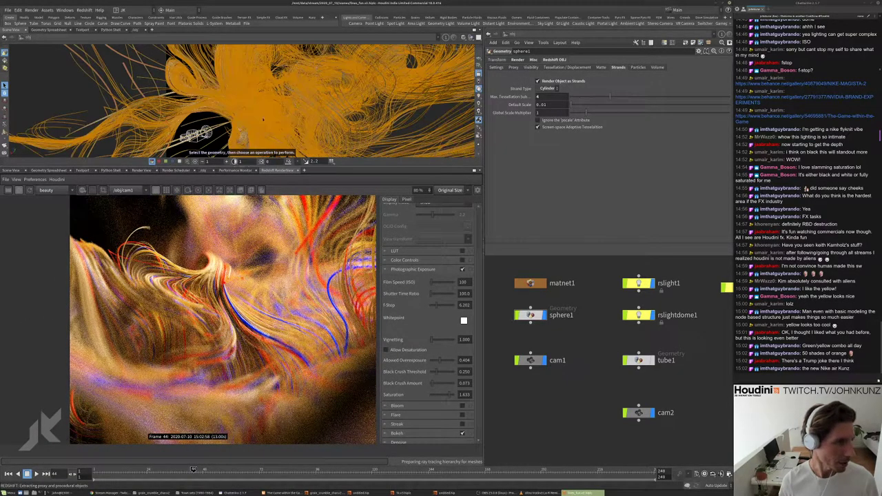
# - Uncheck Visible on rslight1 and orbit the viewport to check the render
pyautogui.click(639, 282)
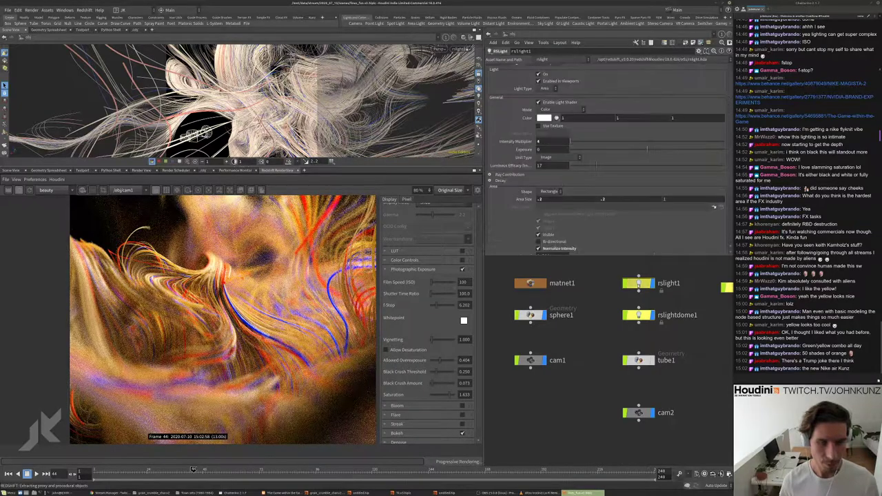
pyautogui.scroll(-3, 234, 324)
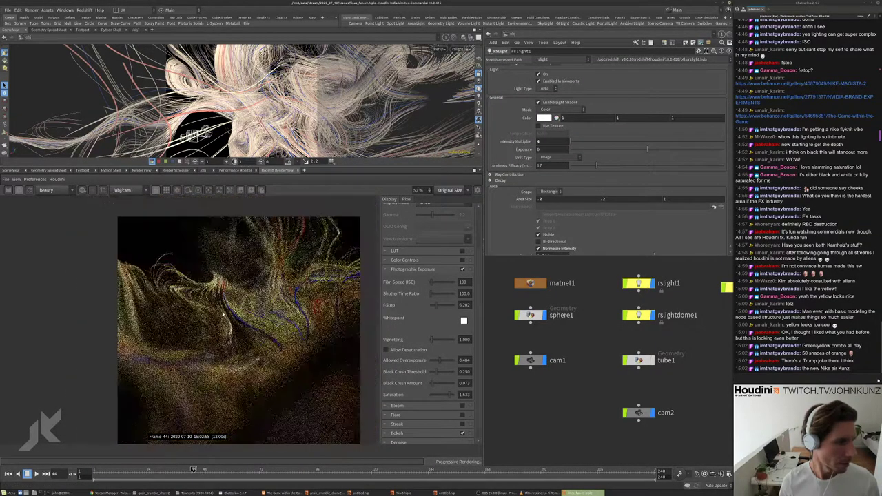
pyautogui.scroll(4, 222, 295)
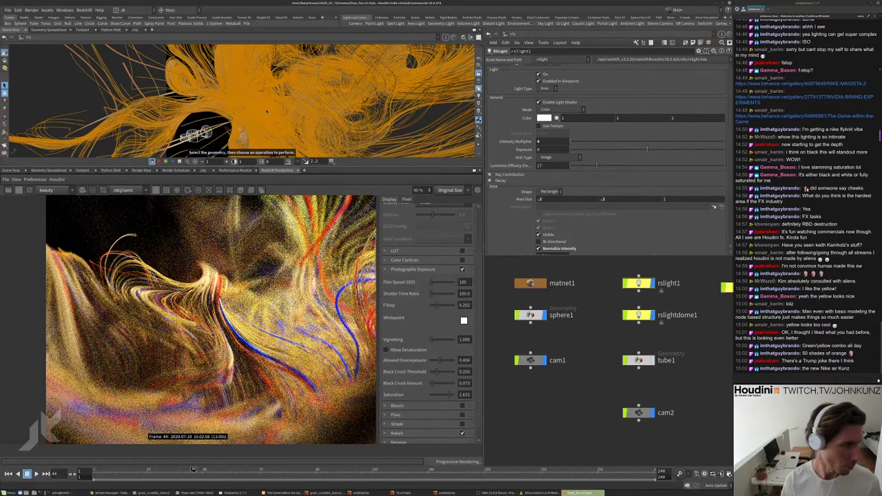
pyautogui.scroll(3, 241, 102)
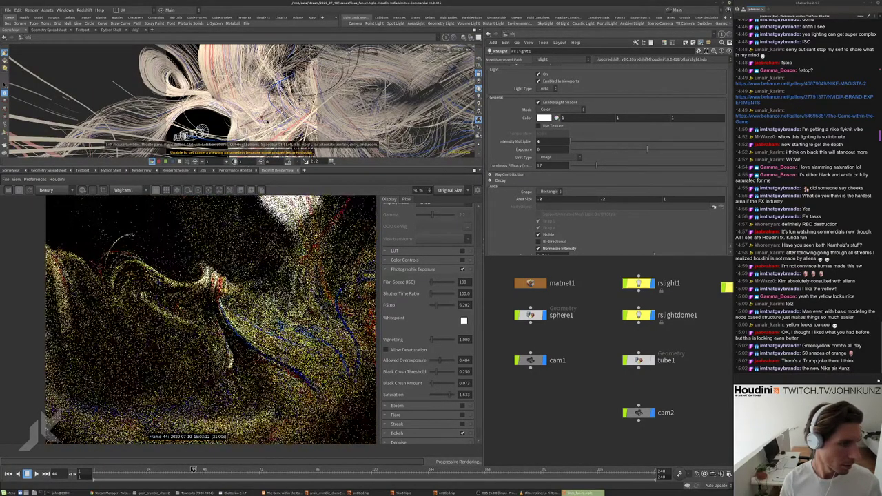
pyautogui.scroll(-4, 245, 301)
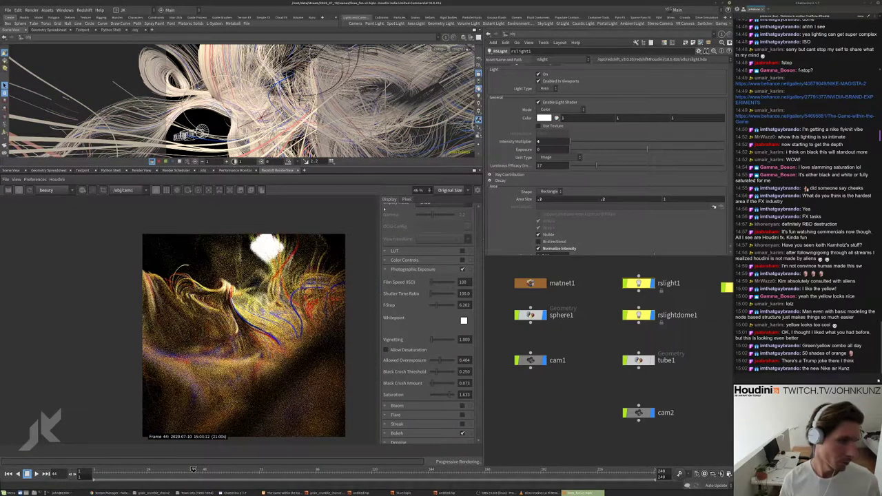
pyautogui.click(538, 234)
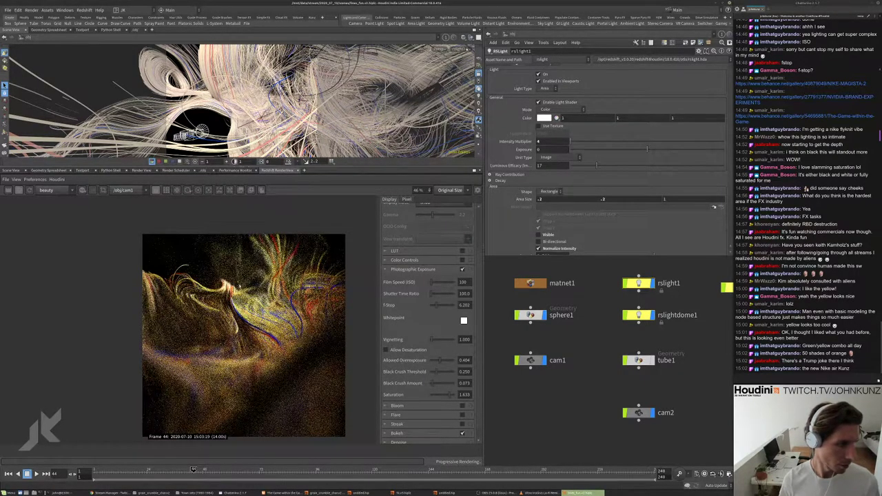
pyautogui.scroll(-3, 230, 297)
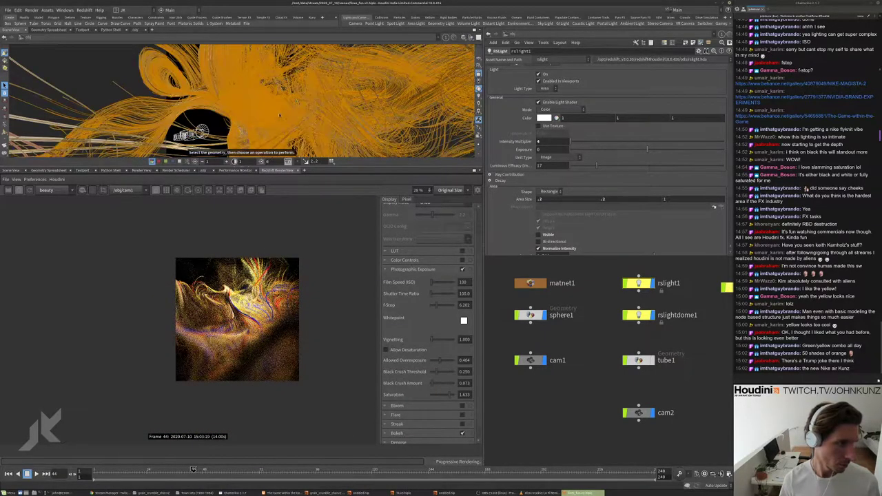
pyautogui.keyDown('alt'); pyautogui.moveTo(280, 116); pyautogui.dragTo(155, 98); pyautogui.keyUp('alt')
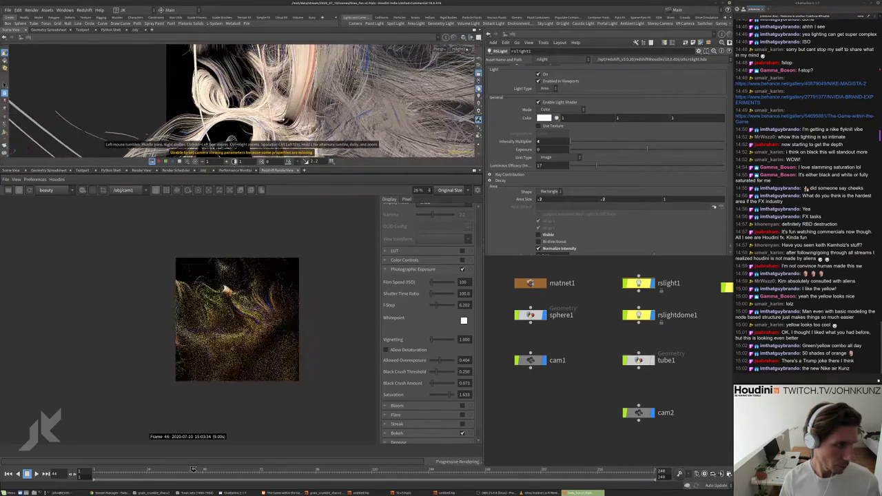
pyautogui.keyDown('alt'); pyautogui.moveTo(231, 132); pyautogui.dragTo(245, 109); pyautogui.keyUp('alt')
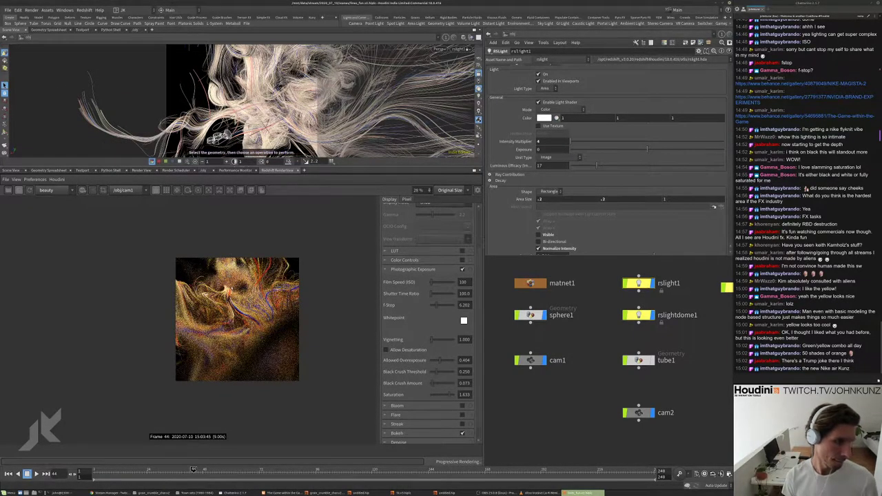
# - Orbit and zoom the viewport around the hair strands from new angles
pyautogui.scroll(1, 227, 300)
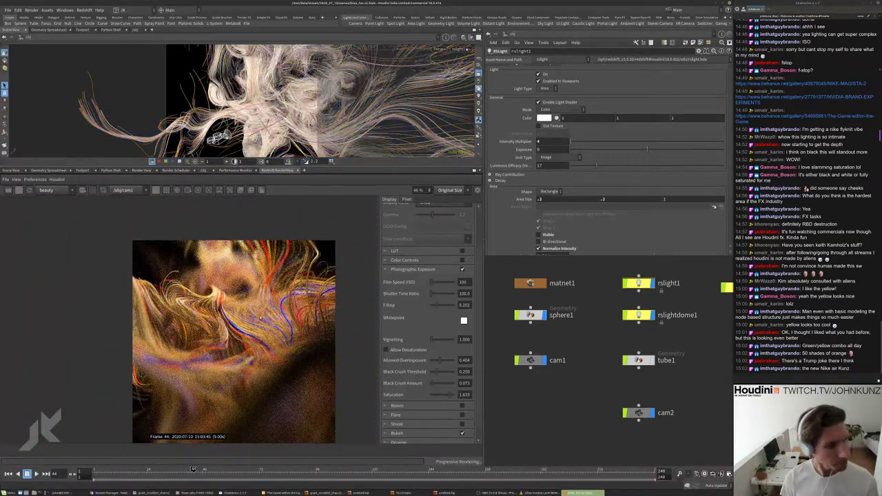
pyautogui.scroll(-1, 240, 335)
pyautogui.scroll(1, 206, 403)
pyautogui.moveTo(241, 104); pyautogui.dragTo(369, 125)
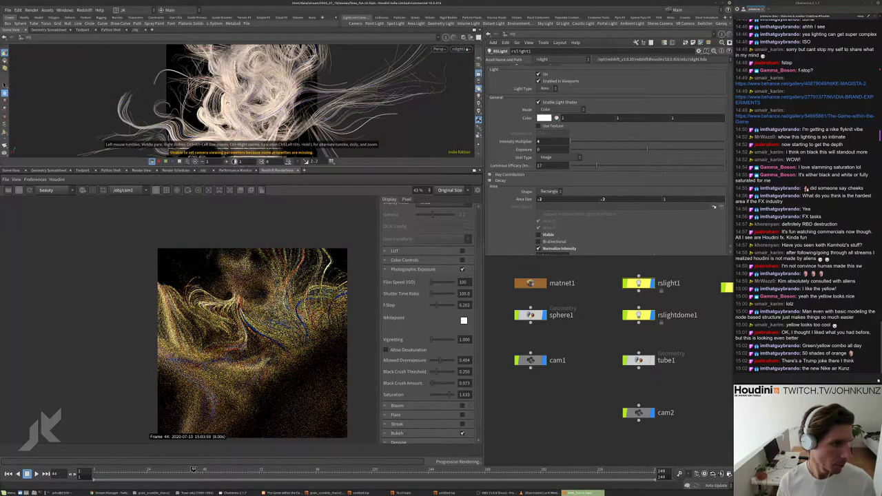
pyautogui.scroll(5, 189, 70)
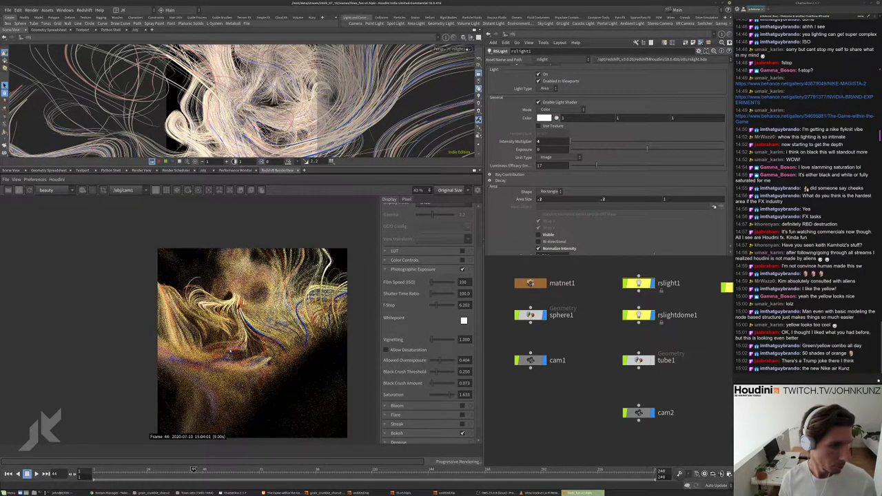
pyautogui.scroll(-2, 247, 344)
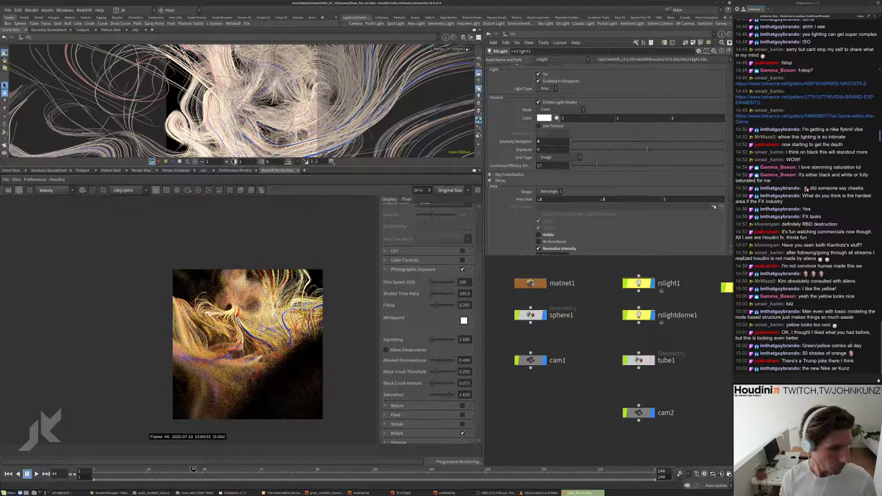
pyautogui.moveTo(248, 104); pyautogui.dragTo(162, 137)
pyautogui.click(173, 135)
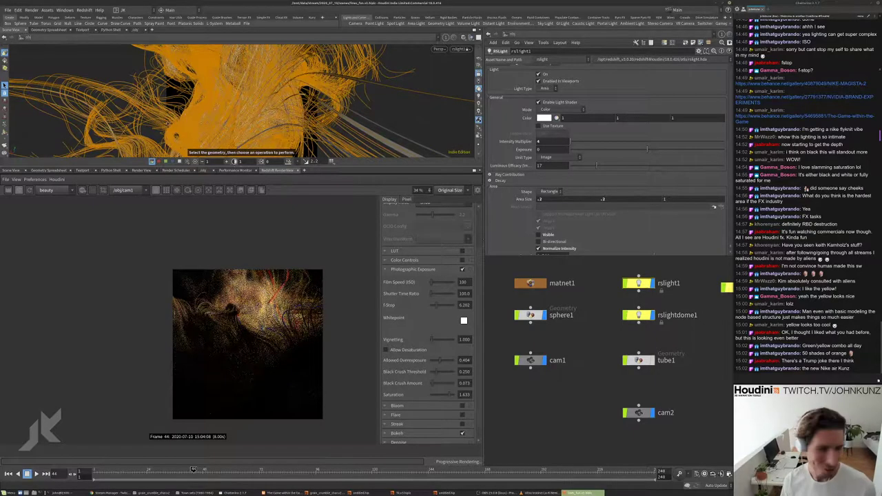
pyautogui.moveTo(172, 134); pyautogui.dragTo(206, 124)
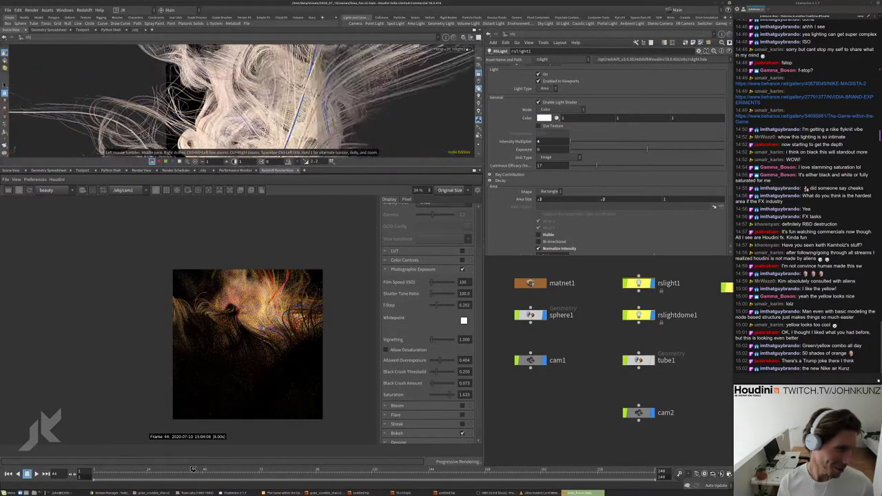
pyautogui.moveTo(207, 124); pyautogui.dragTo(242, 119)
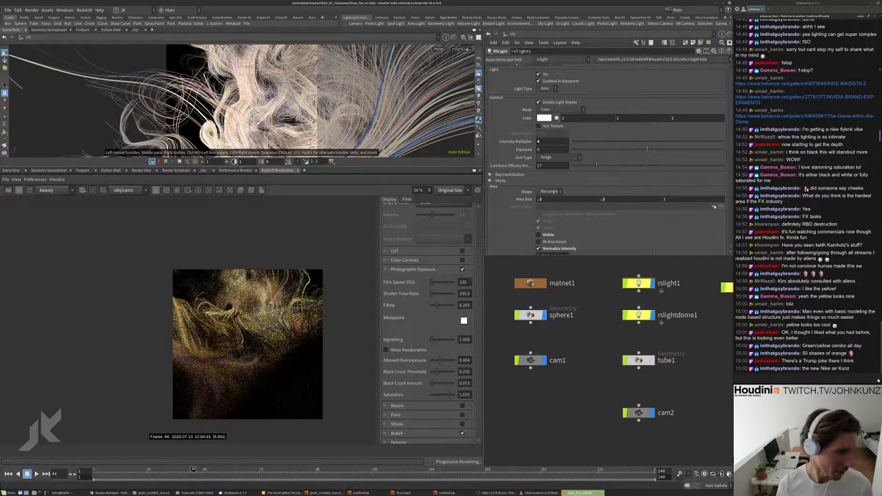
# - Set rslight1's Spread to 0.265 and orbit closer to the strands
pyautogui.scroll(3, 255, 314)
pyautogui.scroll(-2, 227, 331)
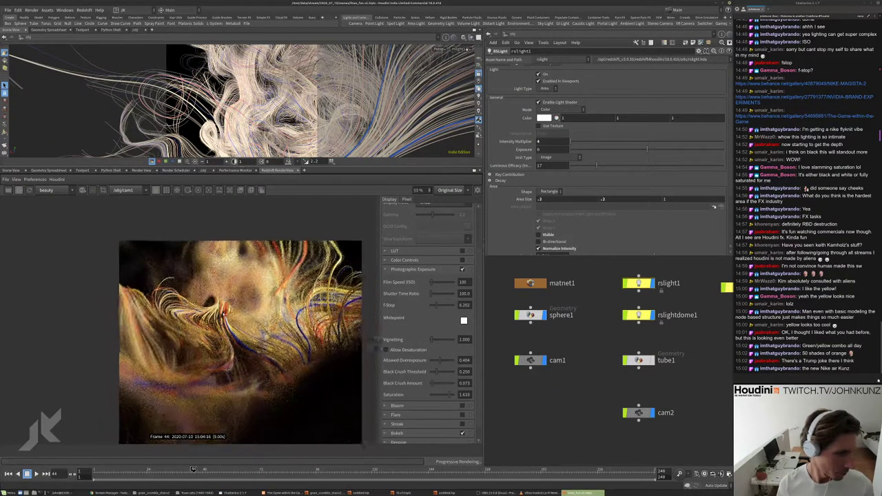
pyautogui.press('s')
pyautogui.press('Escape')
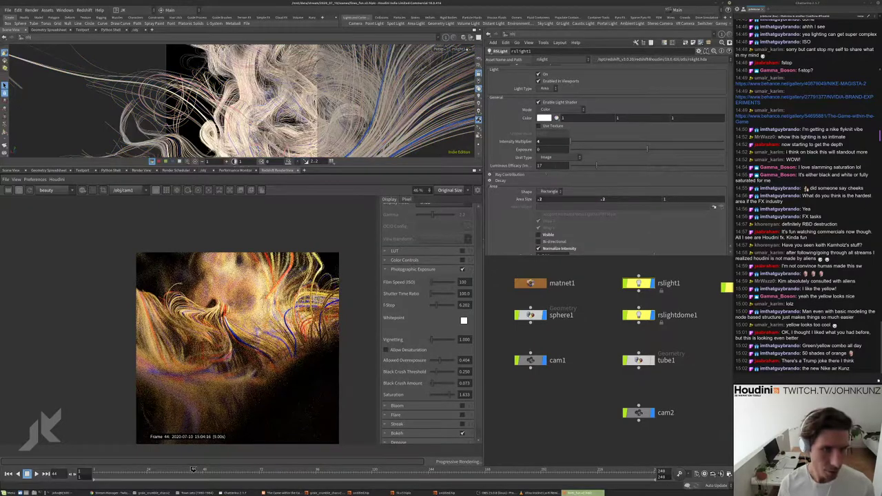
pyautogui.scroll(-1, 523, 213)
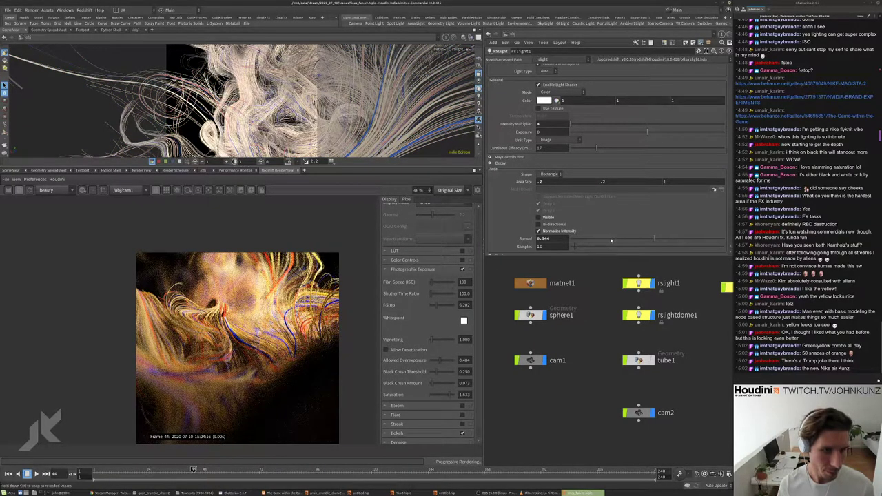
pyautogui.press('s')
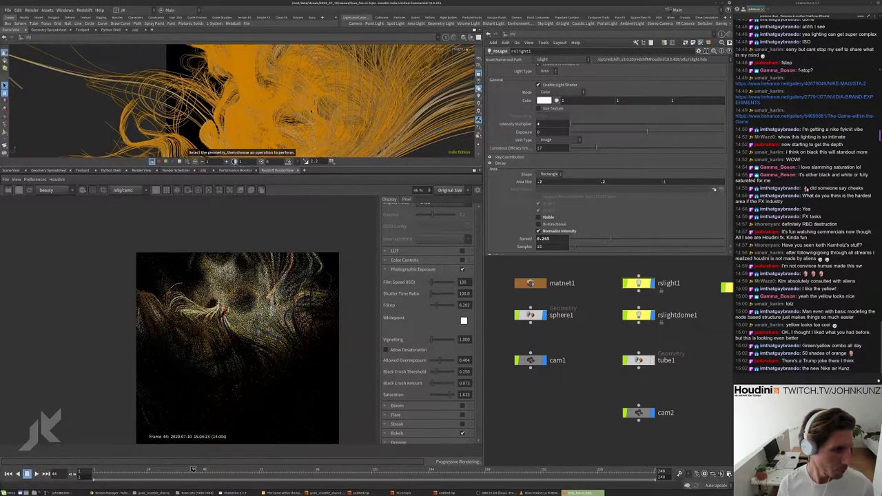
pyautogui.press('Escape')
pyautogui.moveTo(289, 103); pyautogui.dragTo(367, 109)
# - Select sphere1 to show its Strands settings (Default Scale 0.01) and orbit the view
pyautogui.click(287, 111)
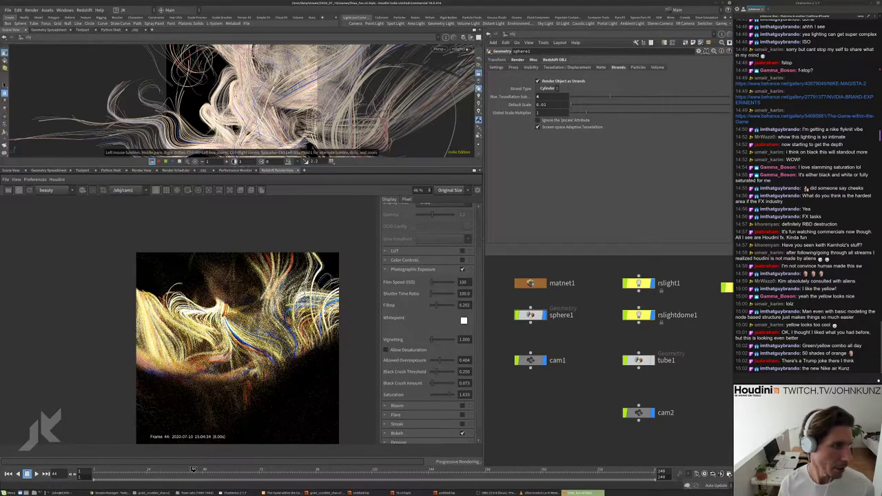
pyautogui.moveTo(262, 103); pyautogui.dragTo(288, 86)
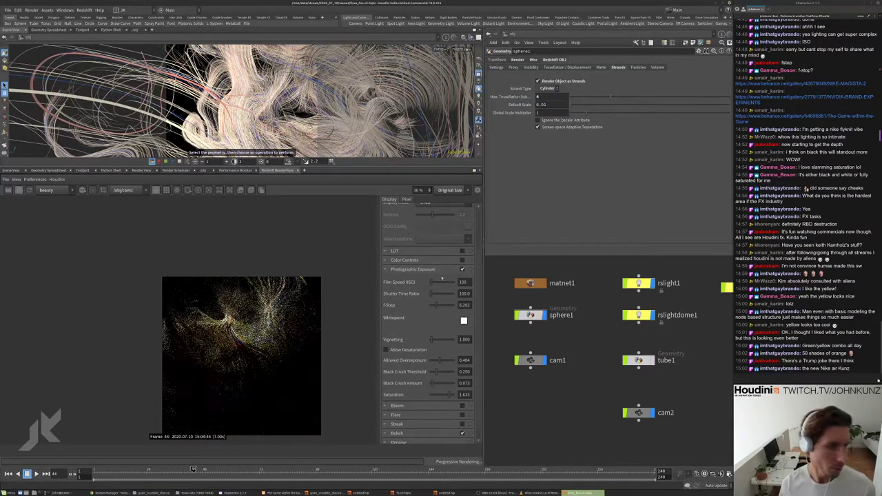
pyautogui.scroll(3, 291, 284)
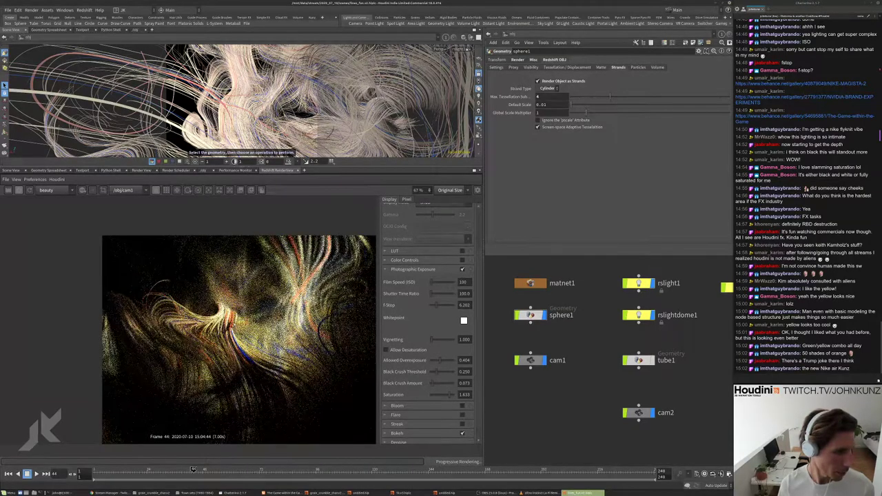
pyautogui.scroll(-3, 291, 284)
pyautogui.scroll(3, 244, 350)
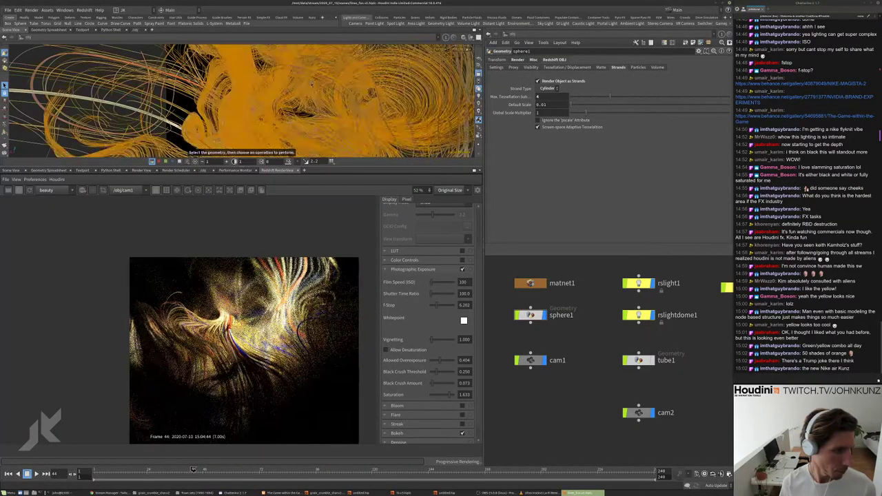
pyautogui.moveTo(280, 108); pyautogui.dragTo(274, 90)
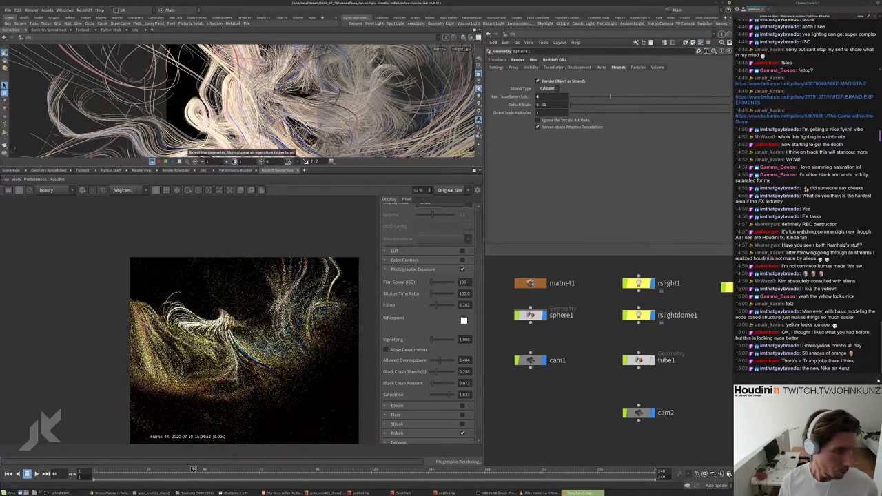
pyautogui.scroll(-3, 247, 355)
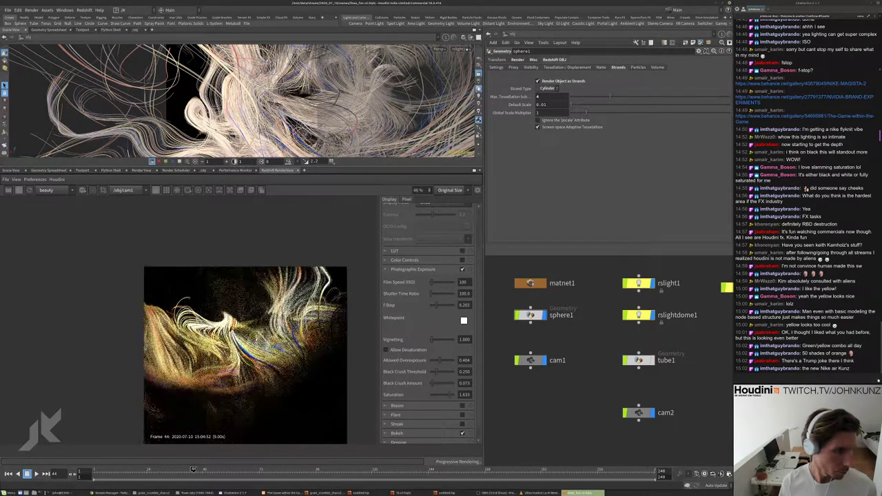
pyautogui.moveTo(276, 103); pyautogui.dragTo(242, 100)
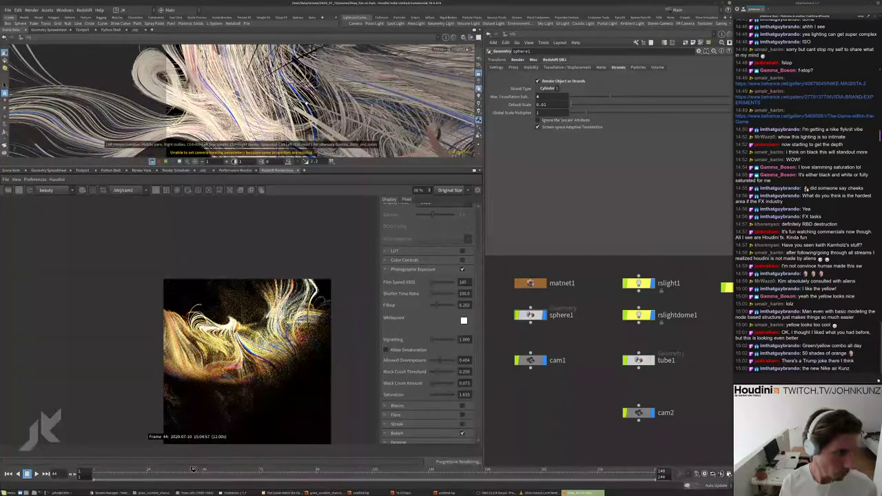
pyautogui.moveTo(316, 79); pyautogui.dragTo(300, 99)
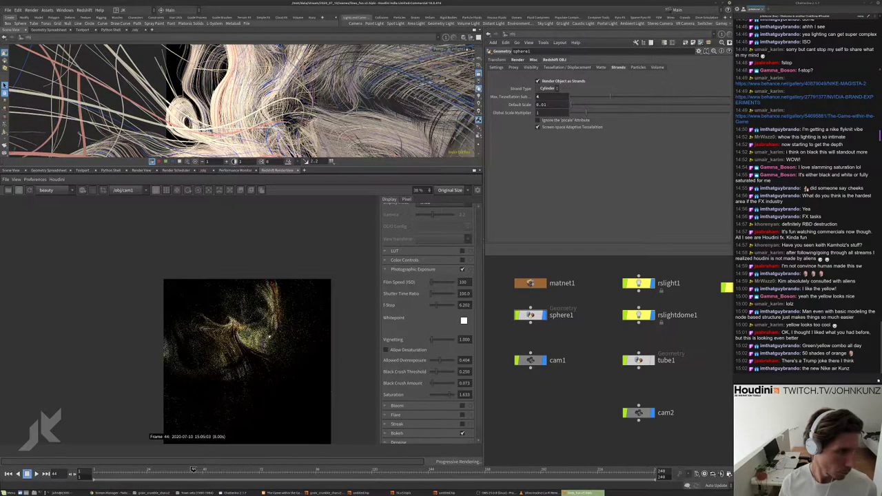
# - Zoom the Redshift RenderView and orbit further to inspect the golden strands
pyautogui.scroll(3, 283, 244)
pyautogui.scroll(-5, 253, 350)
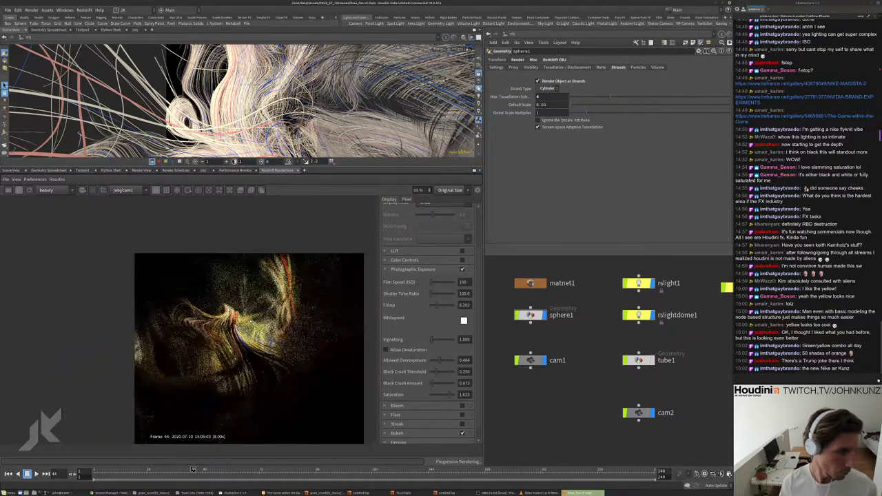
pyautogui.scroll(2, 254, 350)
pyautogui.scroll(3, 254, 350)
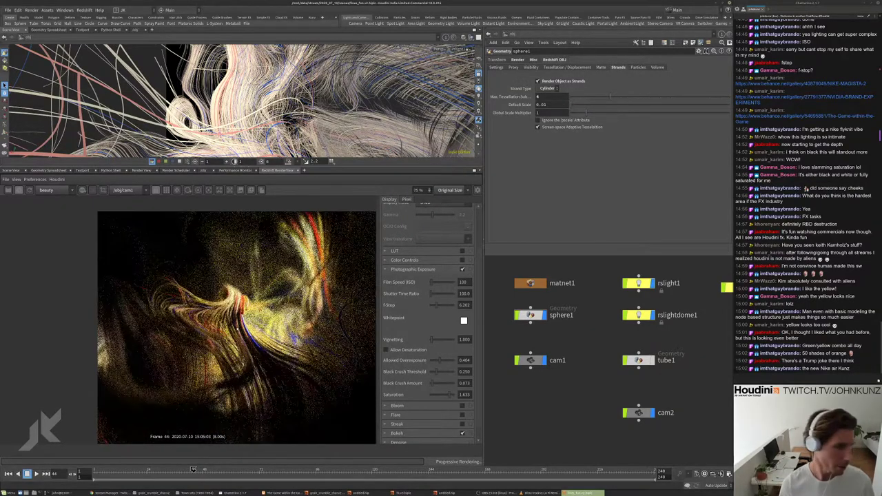
pyautogui.scroll(-2, 253, 350)
pyautogui.scroll(-1, 253, 351)
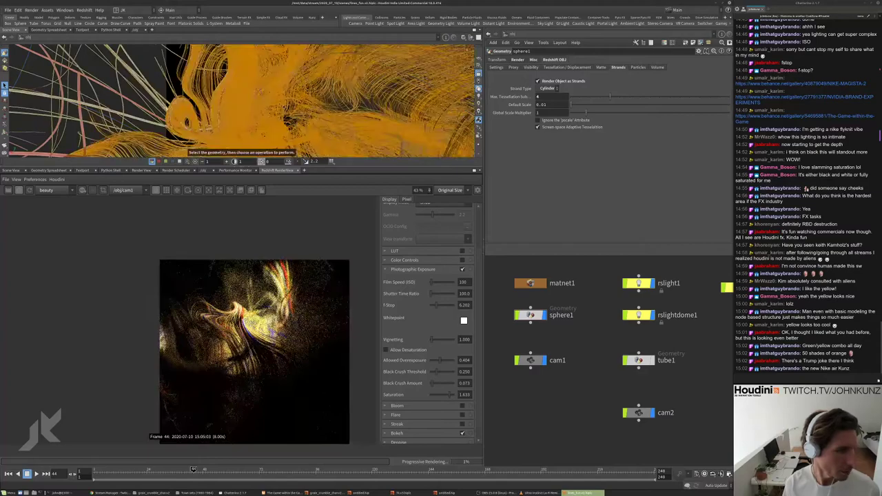
pyautogui.moveTo(241, 96); pyautogui.dragTo(210, 104)
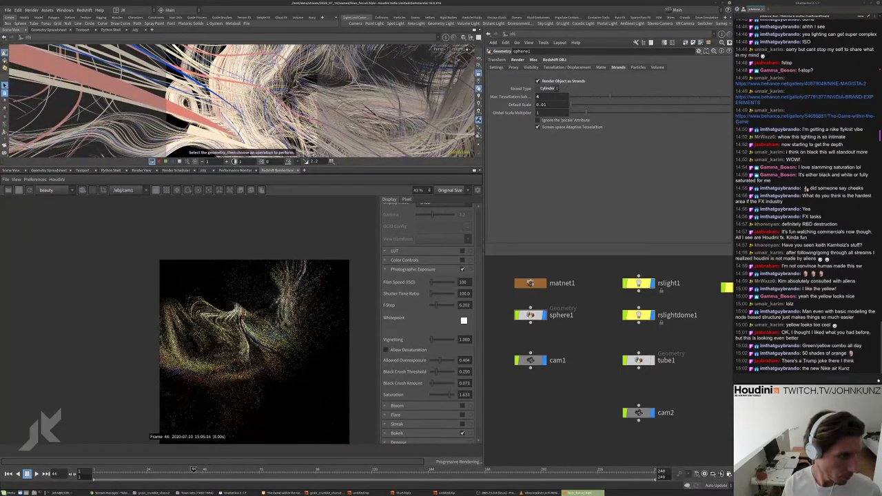
pyautogui.scroll(-2, 253, 331)
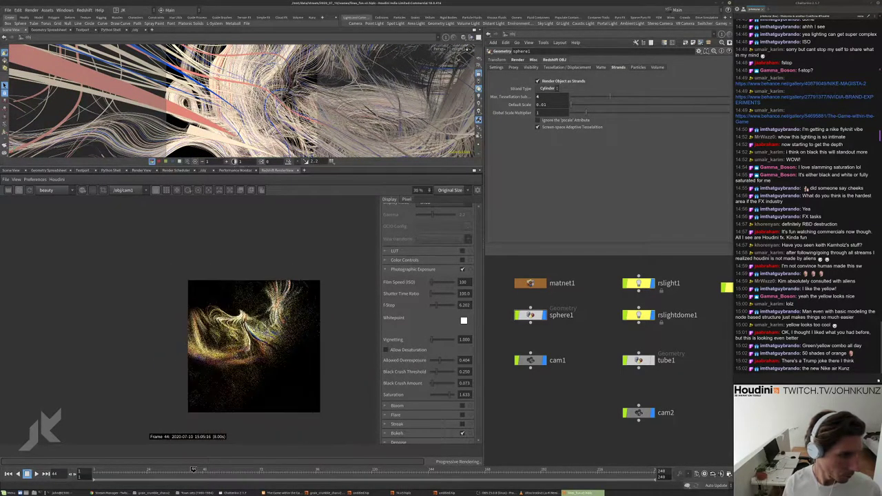
pyautogui.scroll(4, 253, 331)
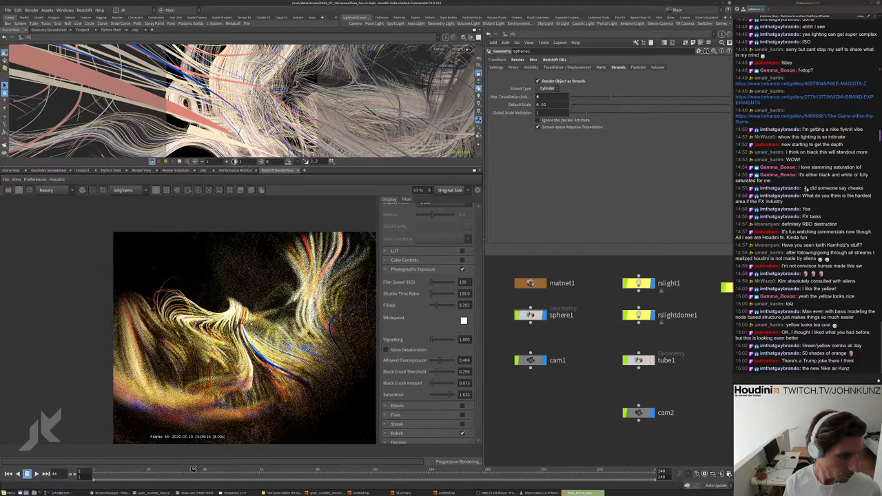
pyautogui.scroll(-2, 253, 331)
pyautogui.scroll(-1, 255, 350)
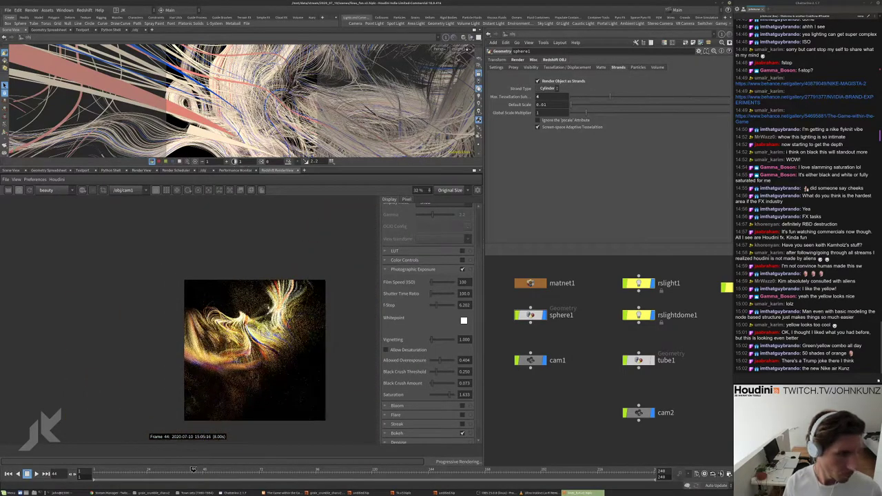
# - Bring up rslight1's Spread slider and orbit the view to another angle
pyautogui.click(638, 283)
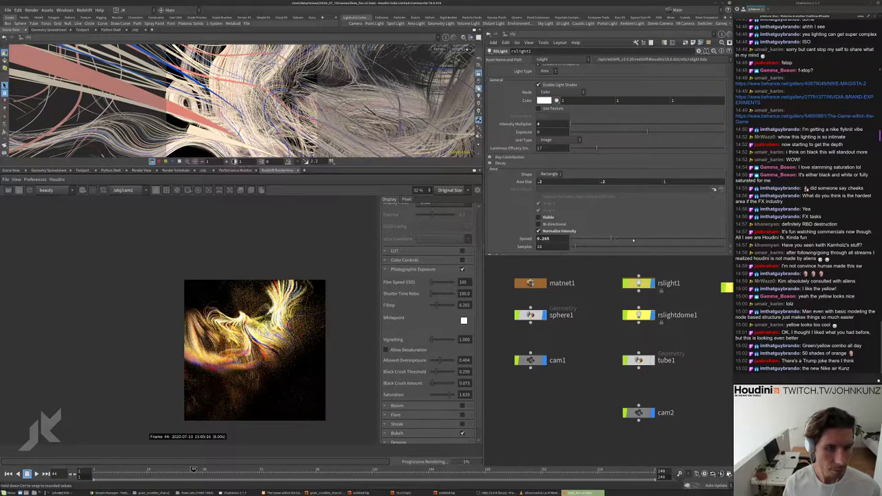
pyautogui.click(634, 241)
pyautogui.scroll(-2, 256, 348)
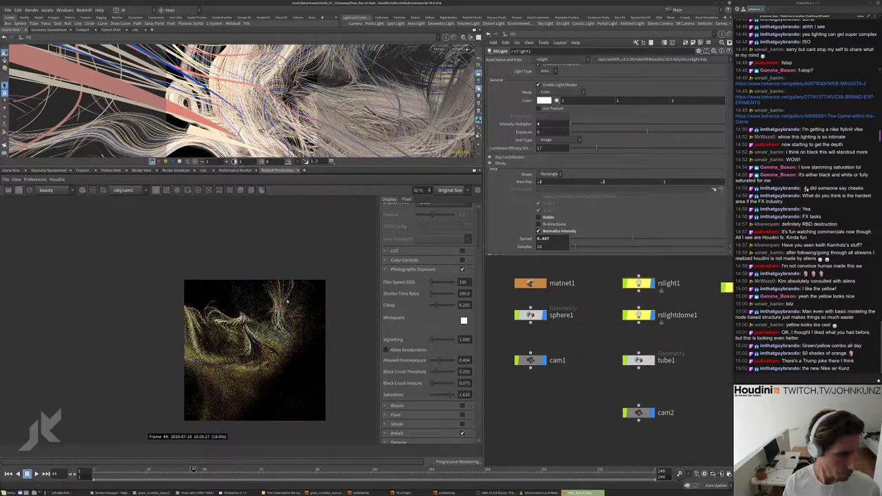
pyautogui.scroll(-1, 210, 375)
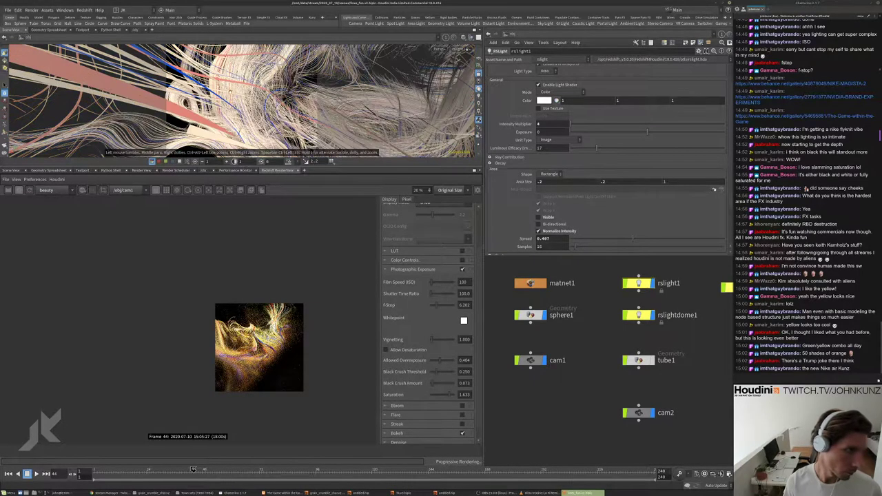
pyautogui.moveTo(241, 104); pyautogui.dragTo(72, 104)
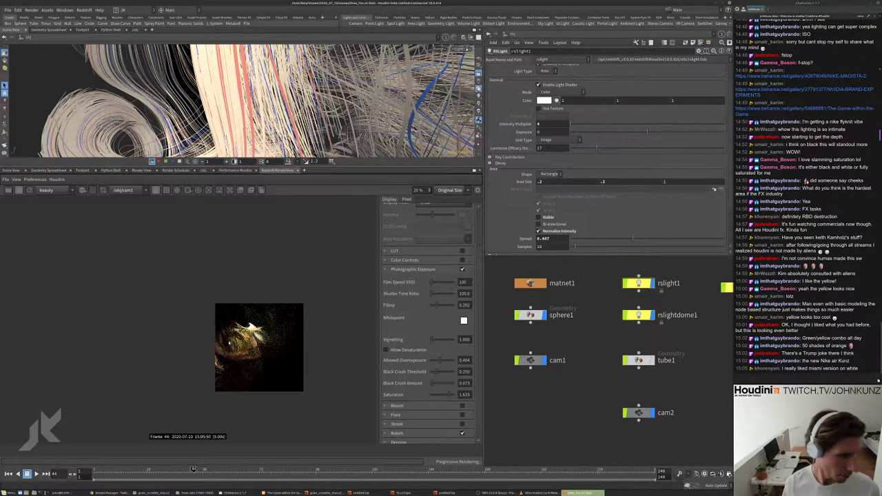
# - Raise rslight1's Spread from 0.265 to 0.778 and orbit to check the softer light
pyautogui.scroll(4, 243, 335)
pyautogui.scroll(5, 276, 345)
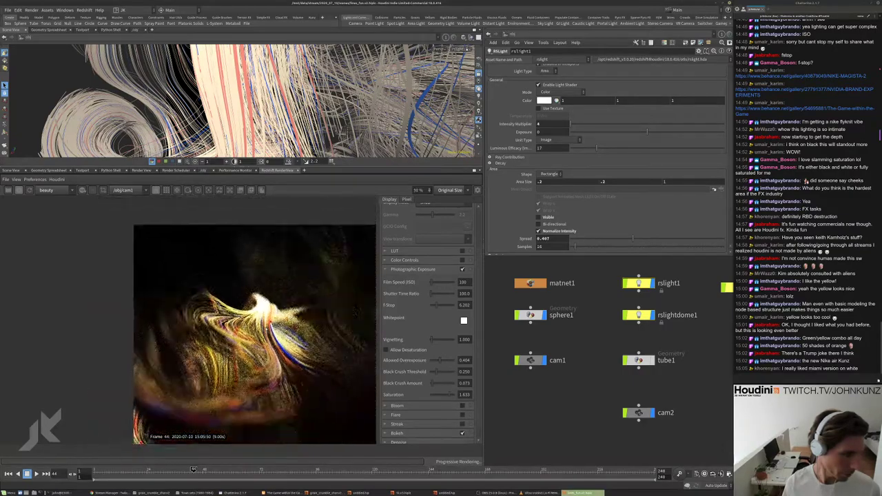
pyautogui.scroll(-5, 306, 286)
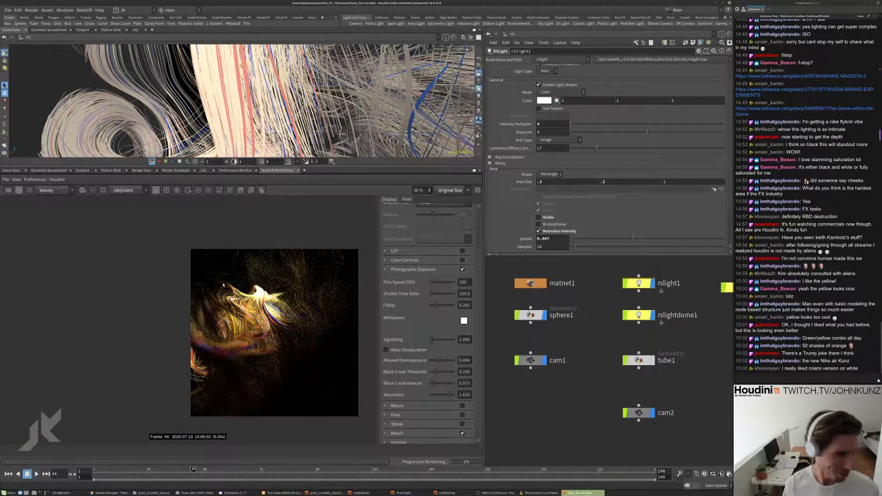
pyautogui.scroll(6, 291, 324)
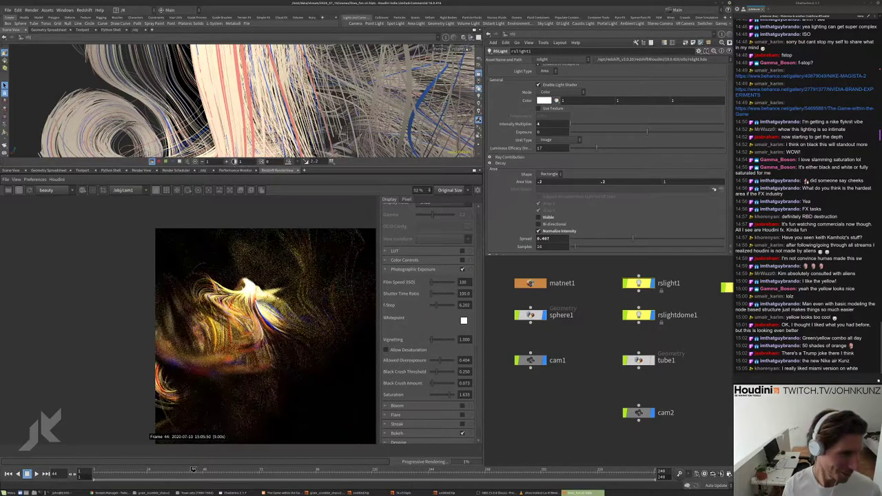
pyautogui.scroll(-2, 231, 299)
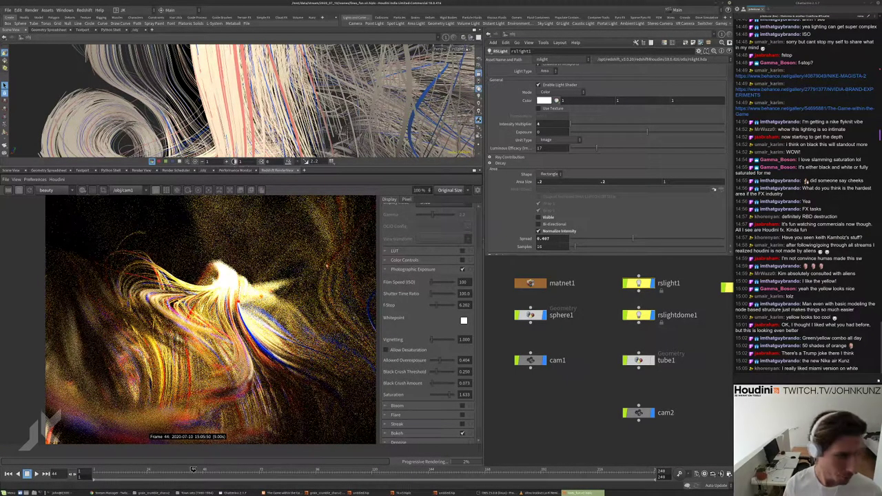
pyautogui.scroll(-4, 251, 314)
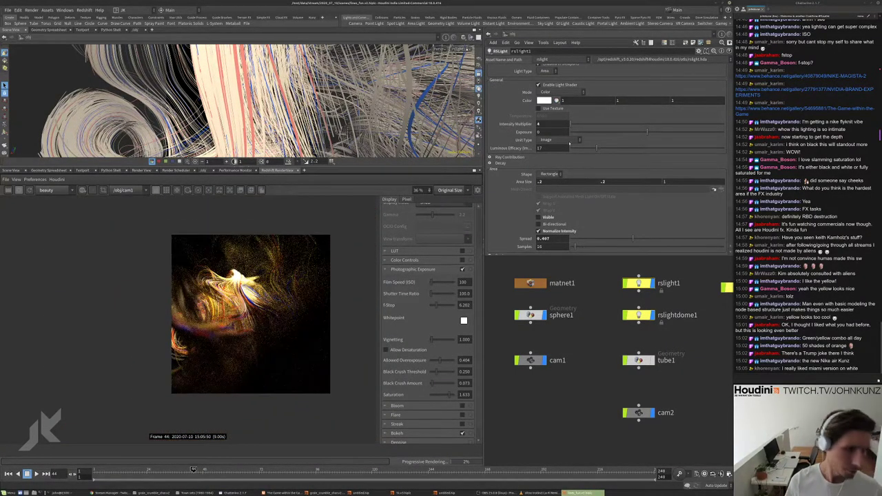
pyautogui.moveTo(632, 239); pyautogui.dragTo(685, 241)
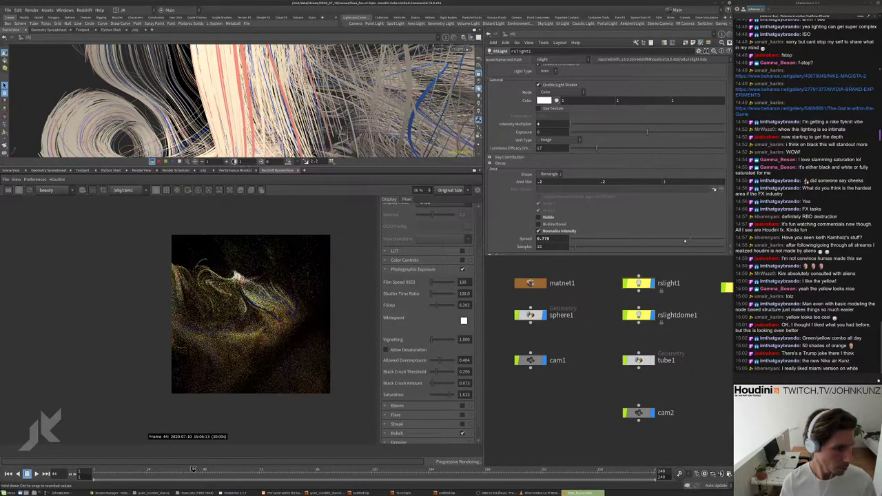
pyautogui.moveTo(255, 104); pyautogui.dragTo(271, 138)
pyautogui.press('s')
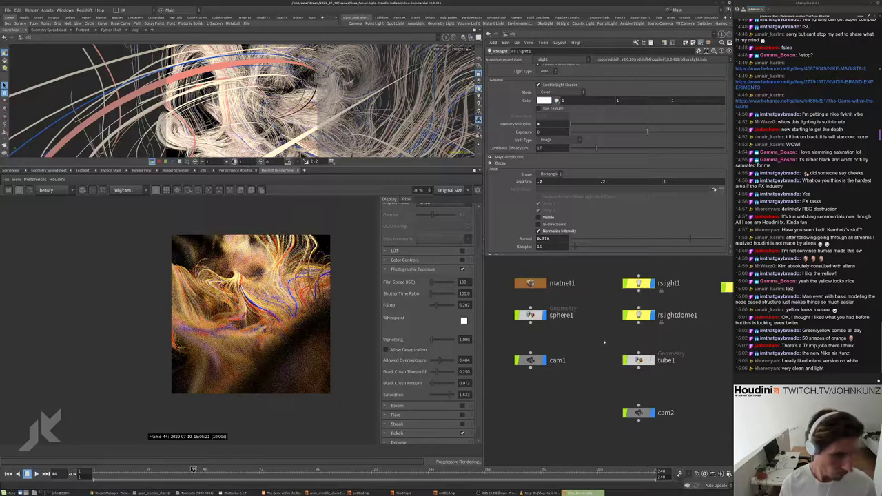
pyautogui.moveTo(605, 342); pyautogui.dragTo(583, 355, button='middle')
# - Uncheck On for the rslightdome1 dome light
pyautogui.click(597, 339)
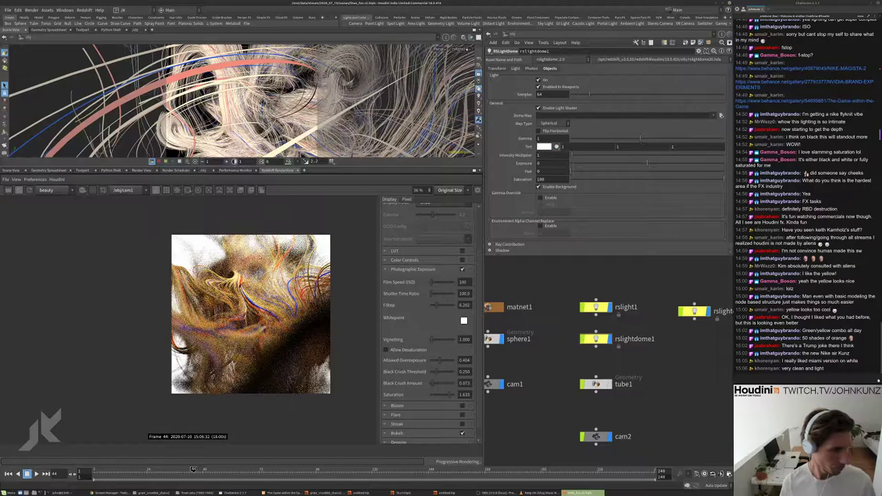
pyautogui.scroll(2, 216, 307)
pyautogui.scroll(2, 303, 328)
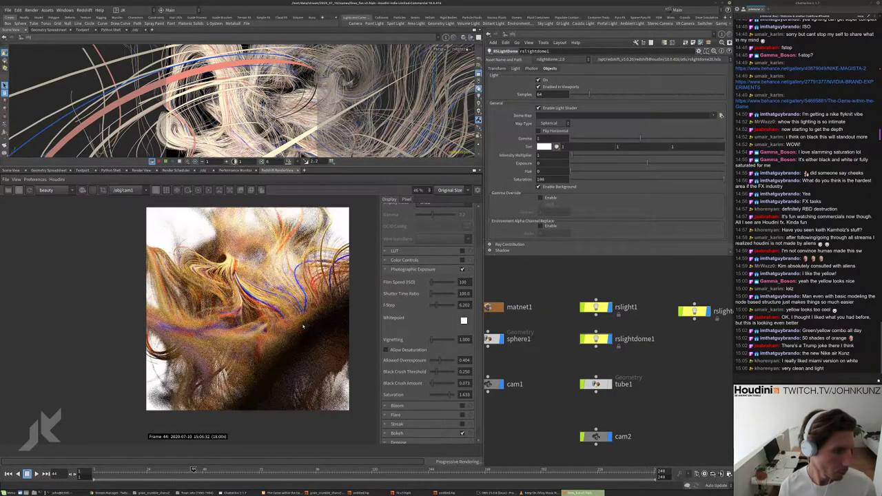
pyautogui.scroll(-2, 303, 329)
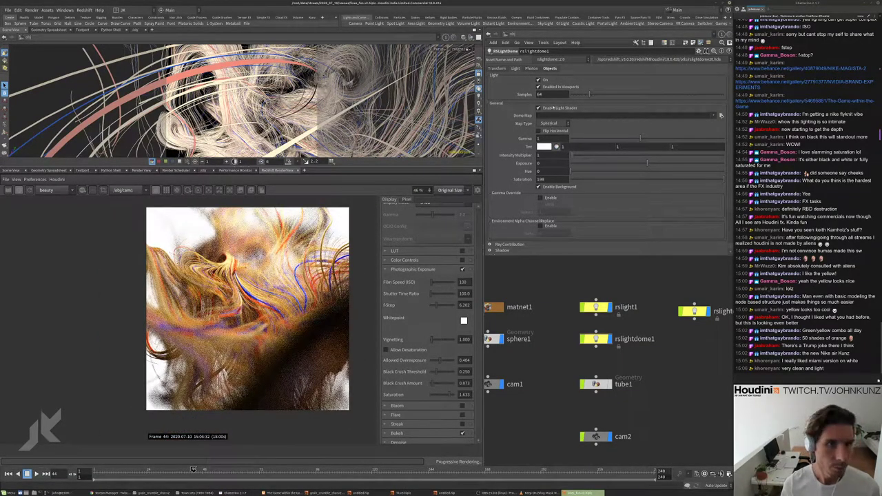
pyautogui.click(539, 80)
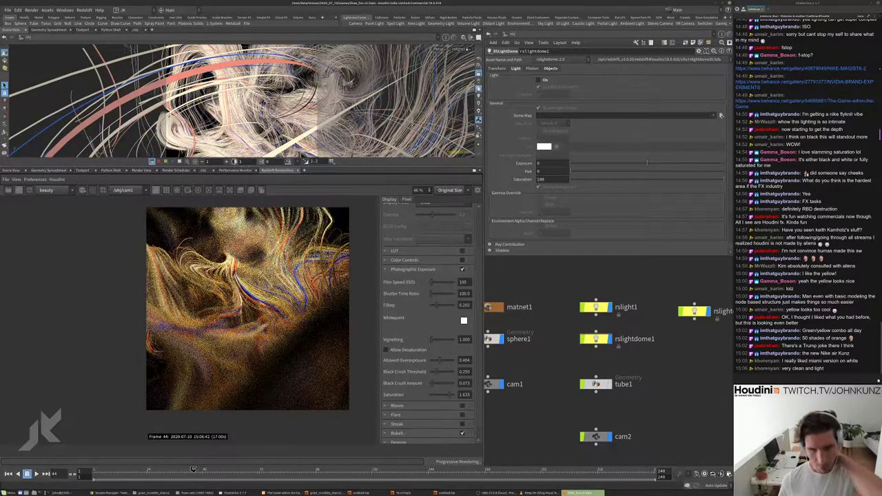
# - Zoom the Redshift RenderView and pan the network to inspect the darker render
pyautogui.scroll(2, 268, 259)
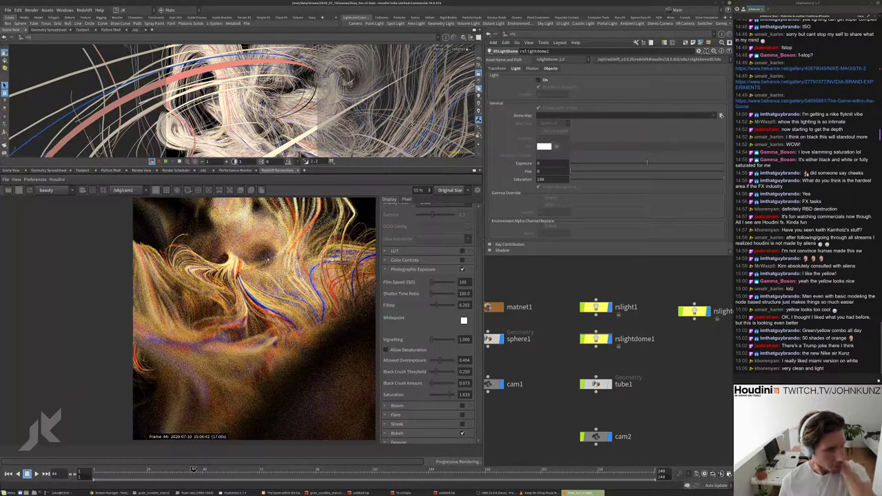
pyautogui.scroll(1, 268, 259)
pyautogui.scroll(-3, 262, 266)
pyautogui.scroll(1, 251, 273)
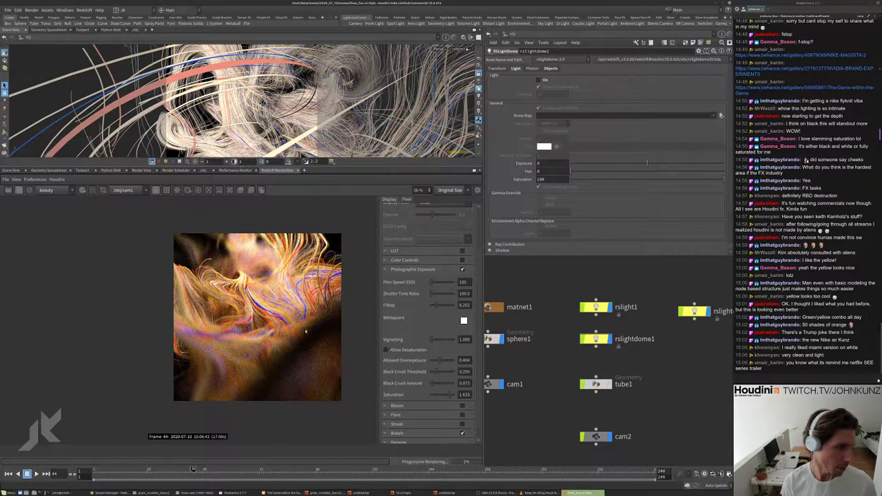
pyautogui.scroll(4, 312, 303)
pyautogui.scroll(-6, 338, 301)
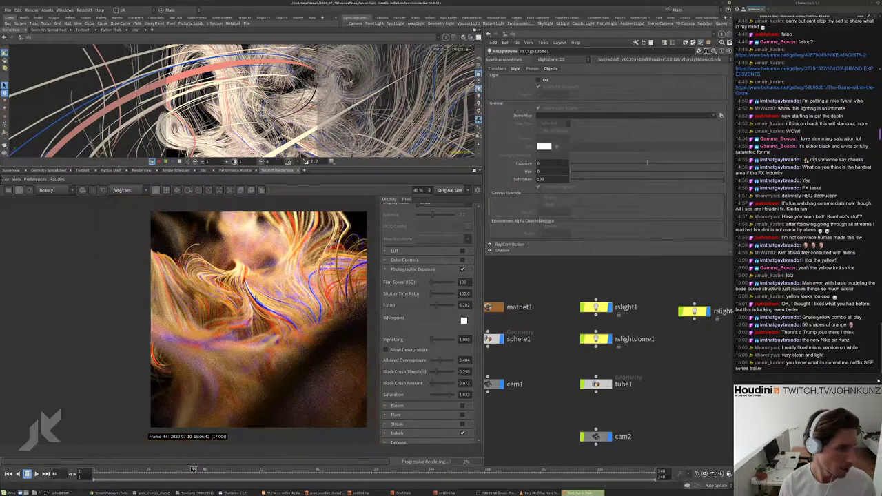
pyautogui.scroll(2, 370, 294)
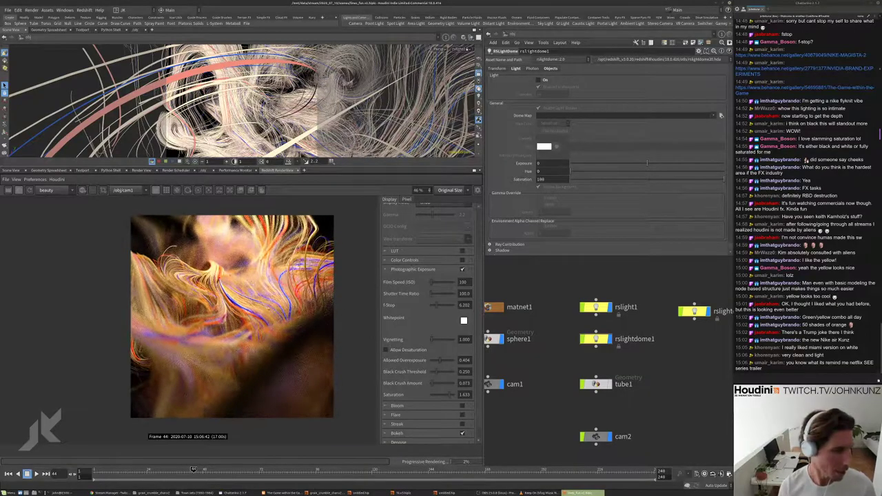
pyautogui.scroll(2, 369, 294)
pyautogui.scroll(1, 560, 386)
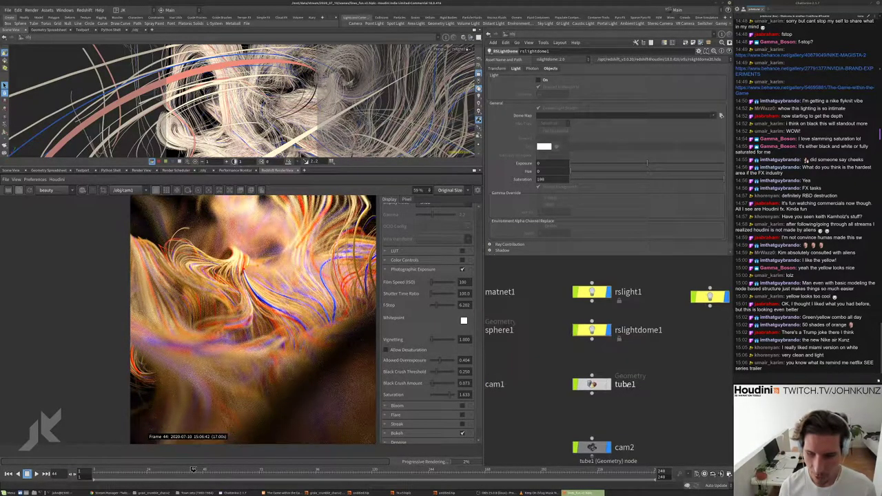
pyautogui.scroll(-3, 673, 385)
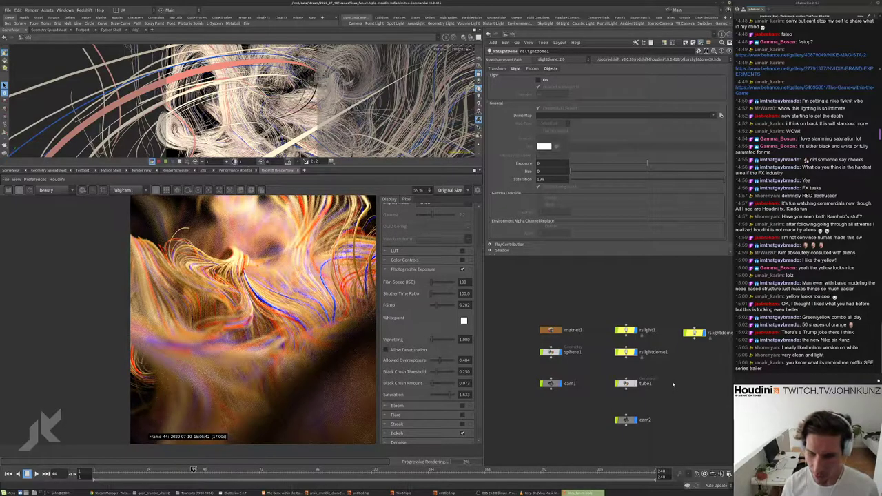
pyautogui.scroll(2, 674, 385)
pyautogui.moveTo(665, 394); pyautogui.dragTo(719, 385, button='middle')
pyautogui.scroll(-2, 191, 274)
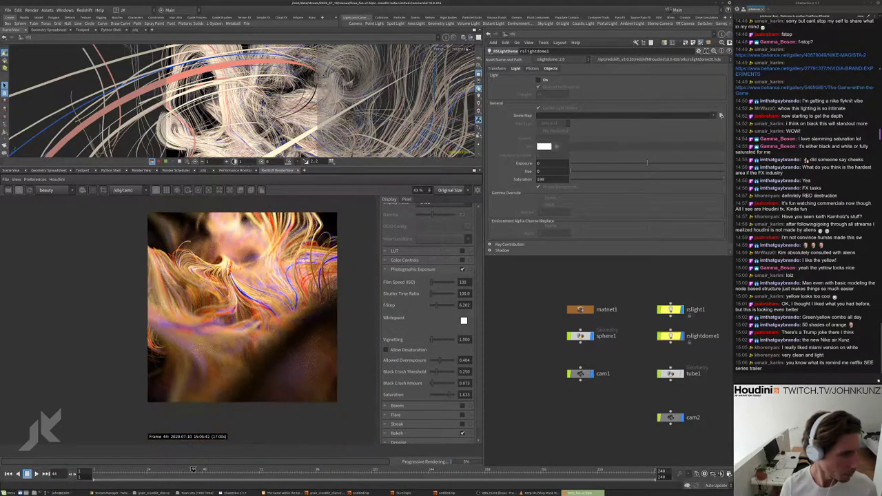
pyautogui.scroll(1, 258, 260)
pyautogui.scroll(-2, 310, 314)
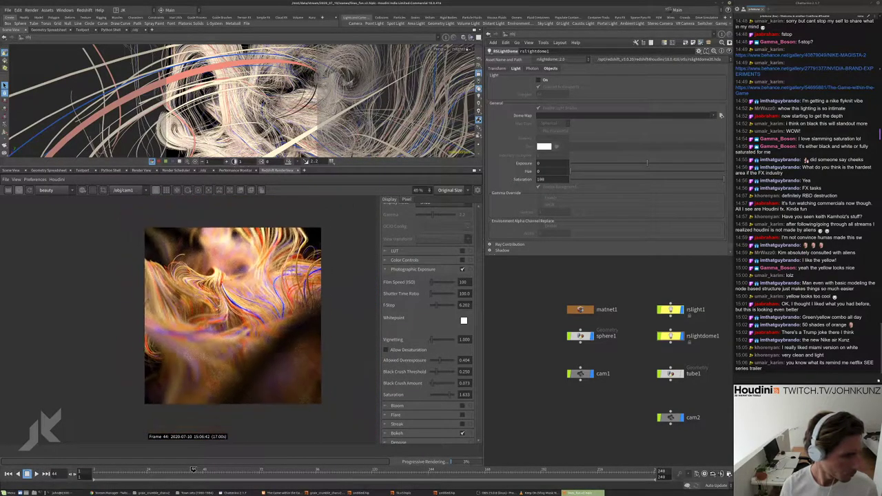
pyautogui.scroll(3, 290, 289)
pyautogui.scroll(4, 282, 310)
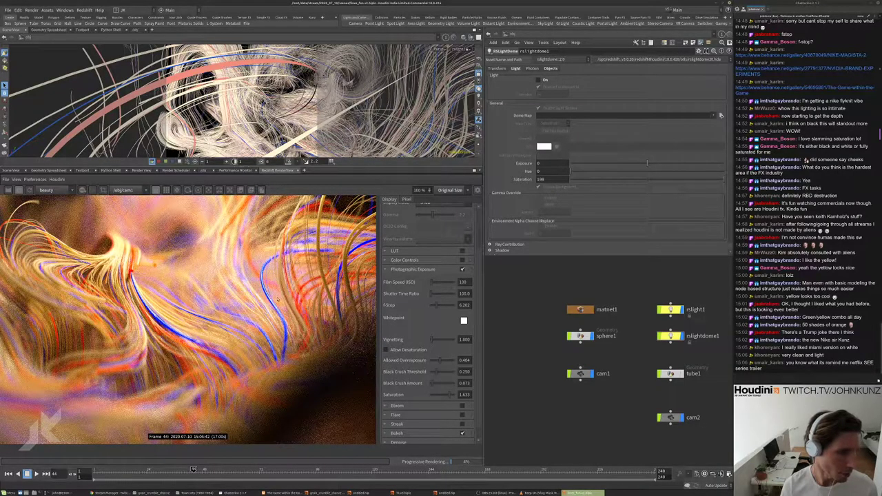
pyautogui.scroll(-4, 277, 300)
pyautogui.scroll(10, 257, 308)
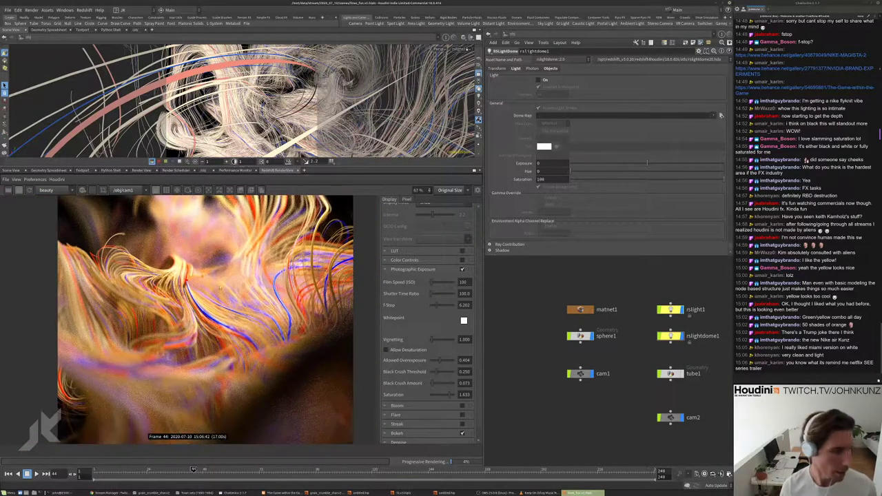
pyautogui.scroll(-3, 186, 282)
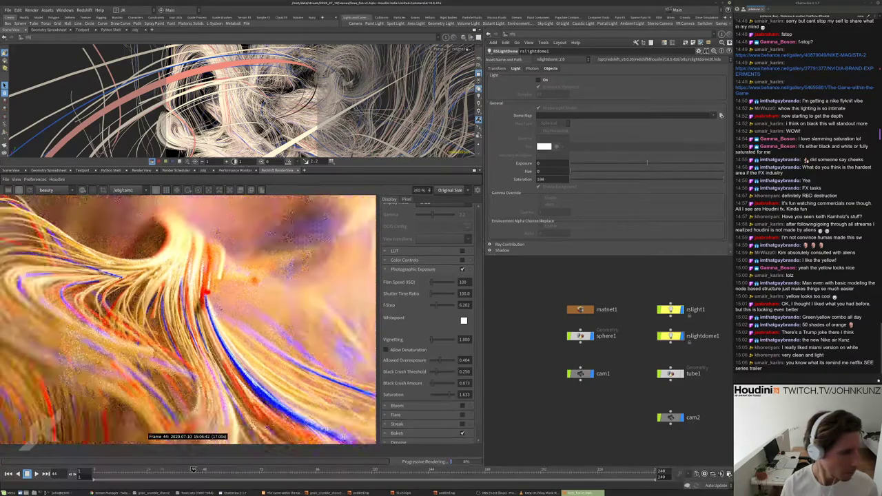
pyautogui.scroll(5, 202, 289)
pyautogui.scroll(-7, 202, 288)
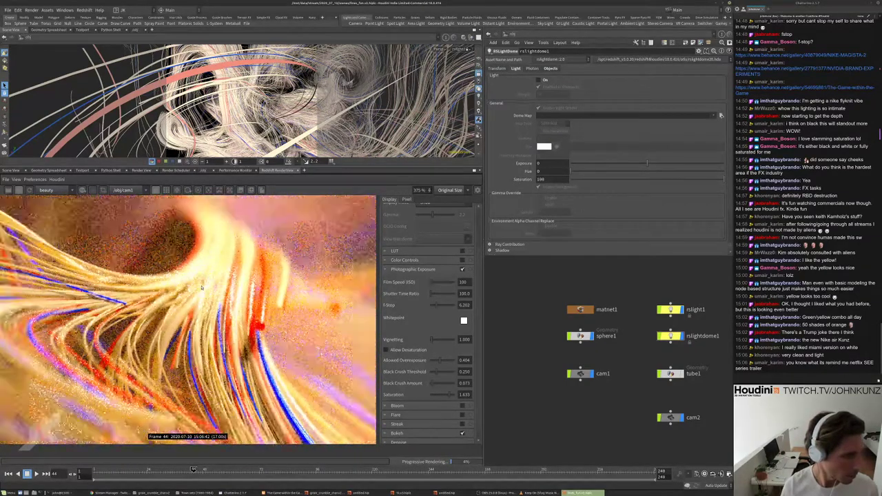
# - Reselect rslight1 and lower its Intensity Multiplier, entering 2
pyautogui.scroll(-2, 203, 288)
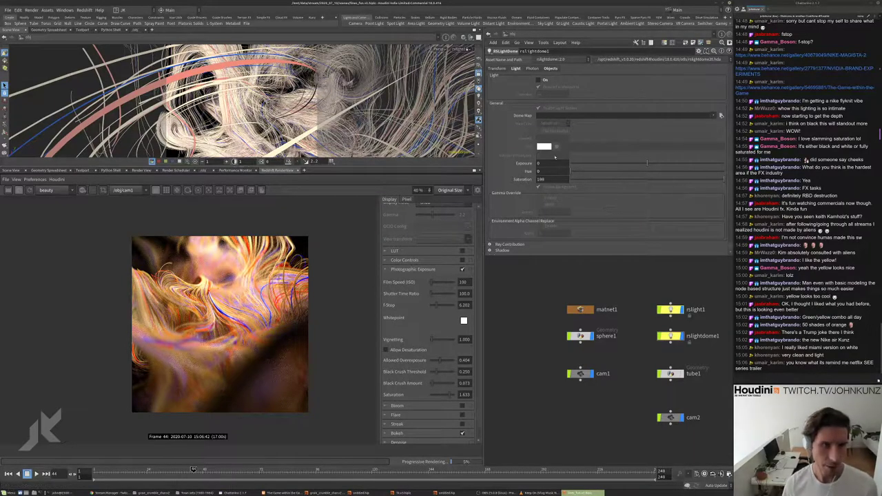
pyautogui.scroll(3, 630, 341)
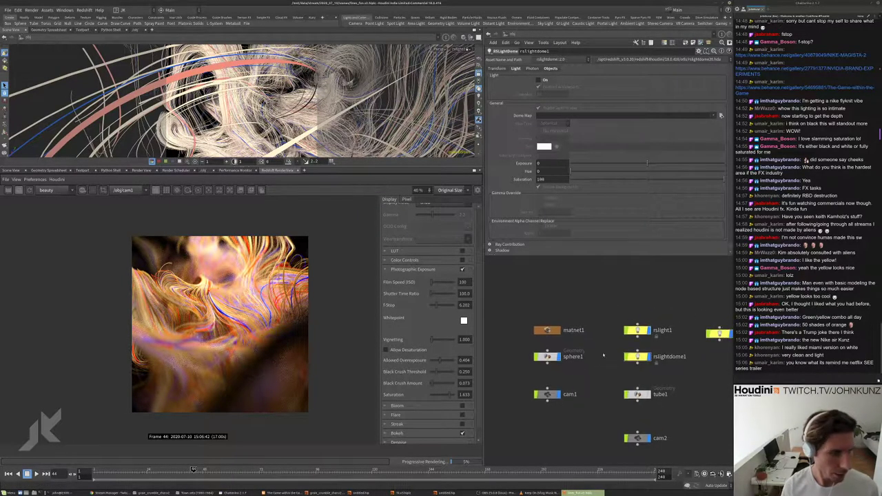
pyautogui.click(643, 325)
pyautogui.doubleClick(545, 123)
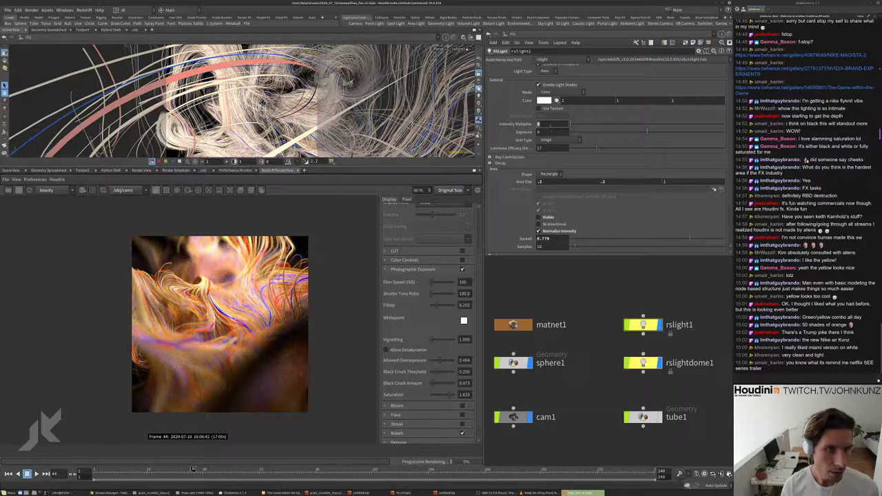
pyautogui.write('2')
pyautogui.press('Return')
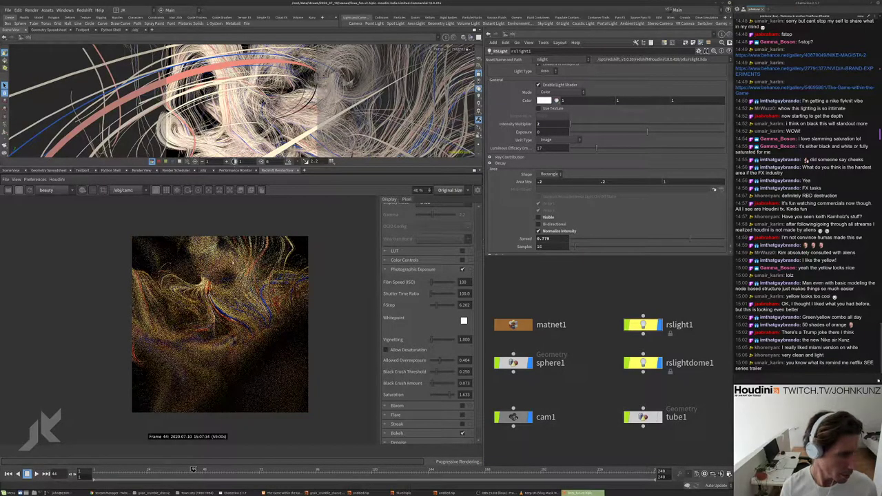
# - Narrow rslight1's Spread to about 0.368
pyautogui.click(652, 240)
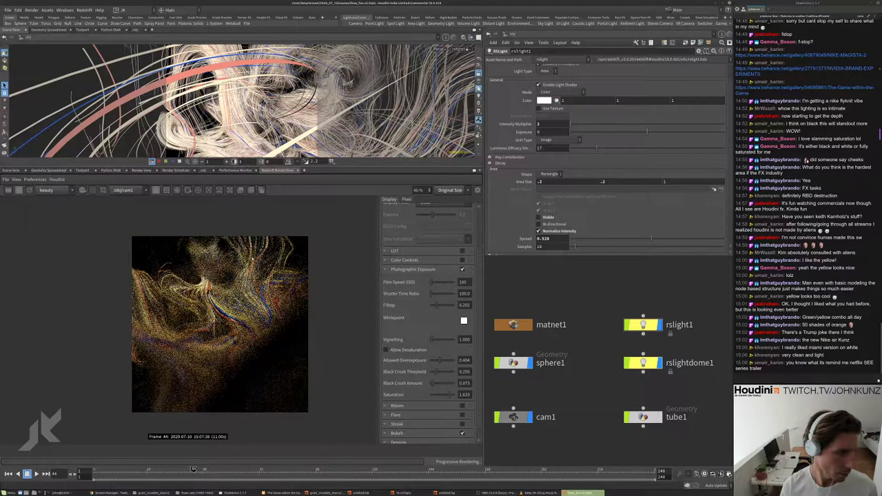
pyautogui.click(611, 239)
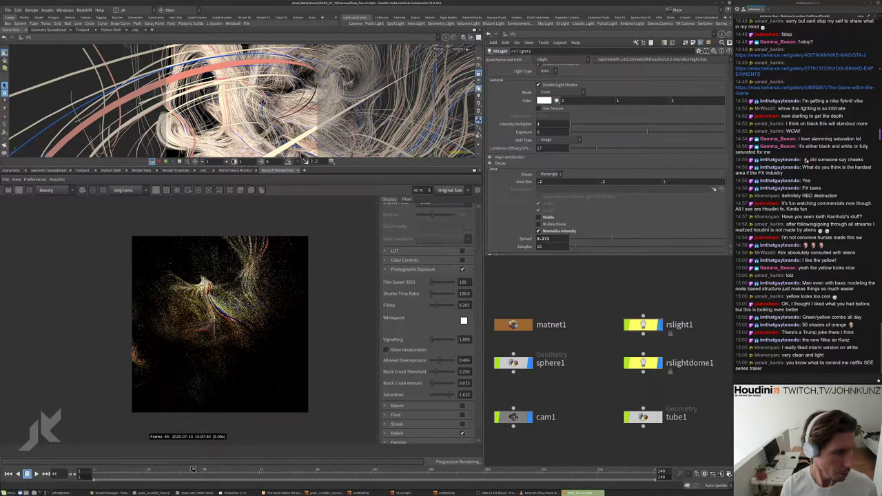
pyautogui.scroll(5, 232, 284)
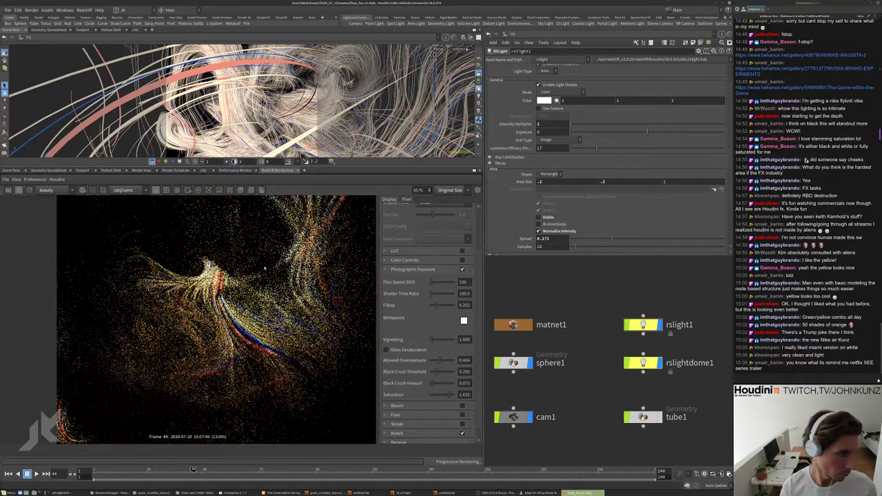
pyautogui.scroll(-5, 254, 284)
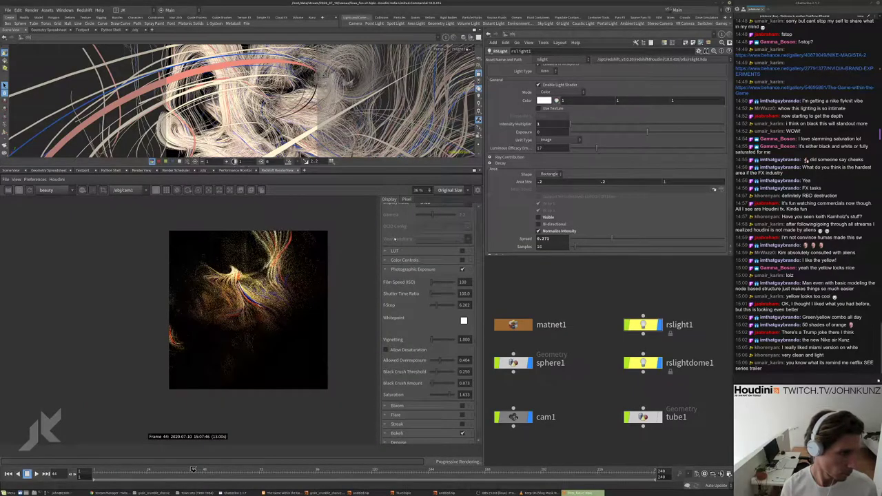
pyautogui.click(627, 240)
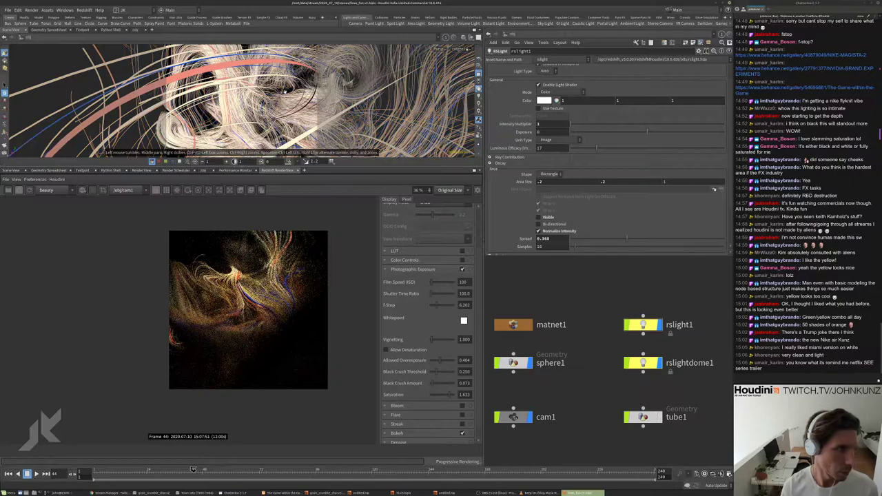
# - Tumble the viewport closer to the hair and widen rslight1's Spread to 0.628
pyautogui.moveTo(234, 103); pyautogui.dragTo(255, 107)
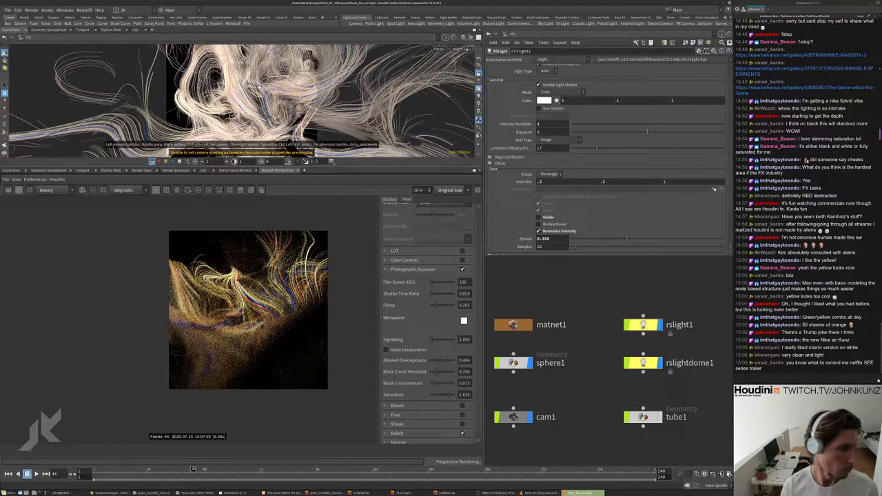
pyautogui.moveTo(255, 107)
pyautogui.mouseDown()
pyautogui.moveTo(272, 100)
pyautogui.moveTo(244, 108)
pyautogui.mouseUp()
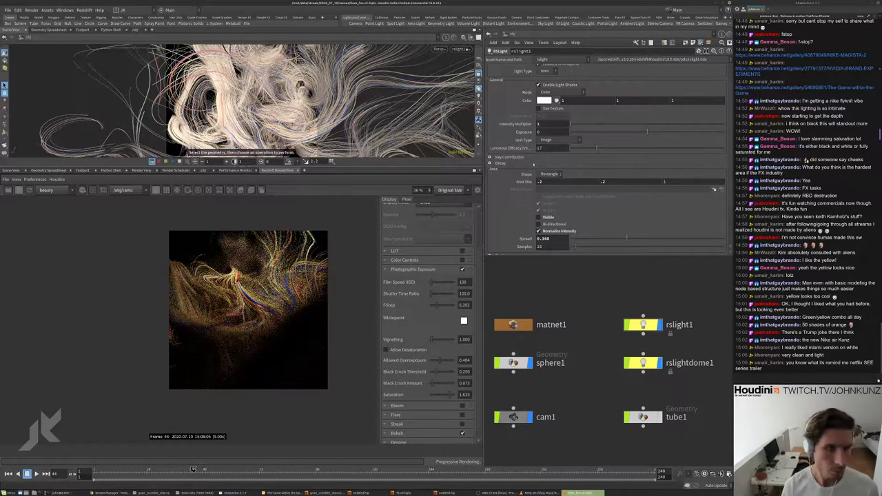
pyautogui.moveTo(646, 244); pyautogui.dragTo(668, 243)
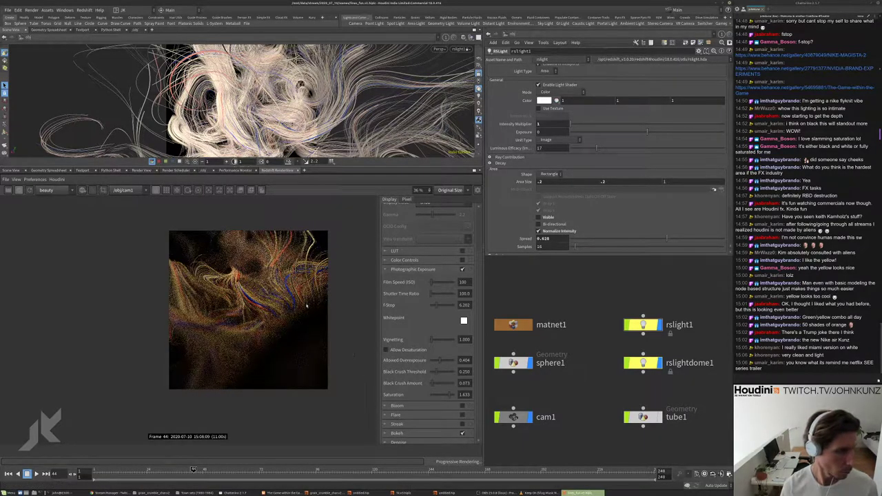
# - Zoom the Render View, then open the Behance project link shared in chat
pyautogui.scroll(4, 251, 265)
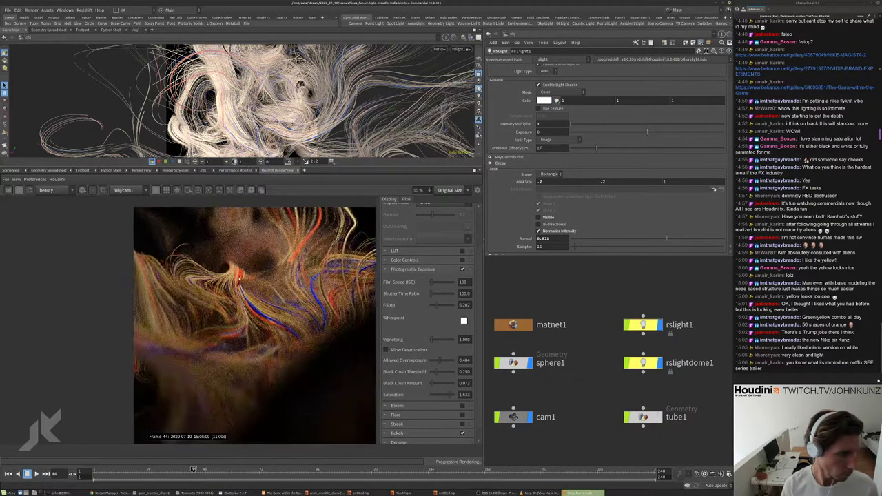
pyautogui.scroll(-3, 250, 278)
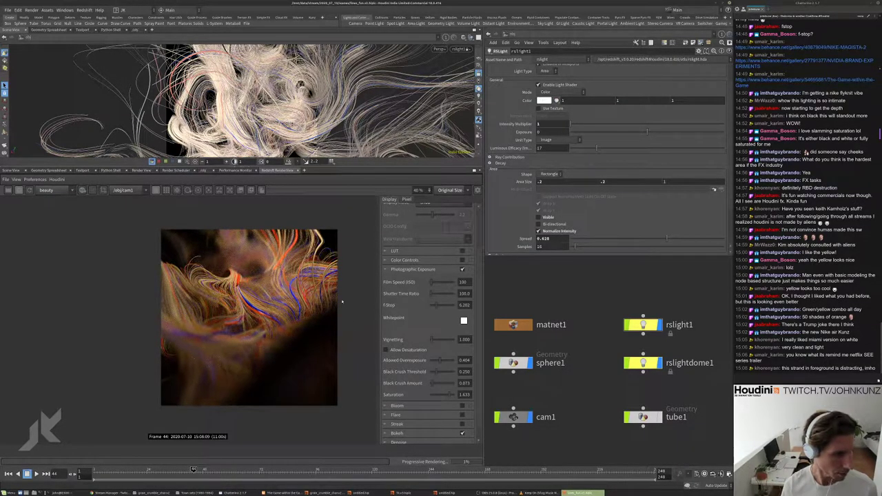
pyautogui.scroll(-1, 200, 303)
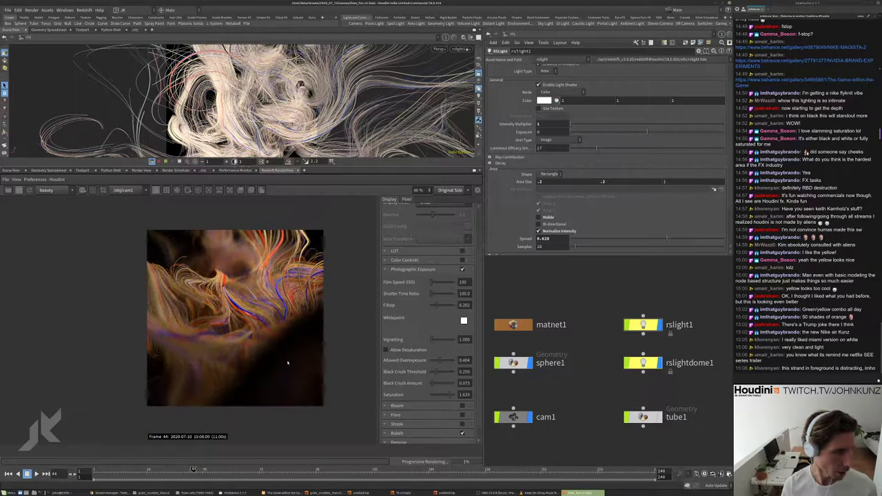
pyautogui.scroll(3, 279, 355)
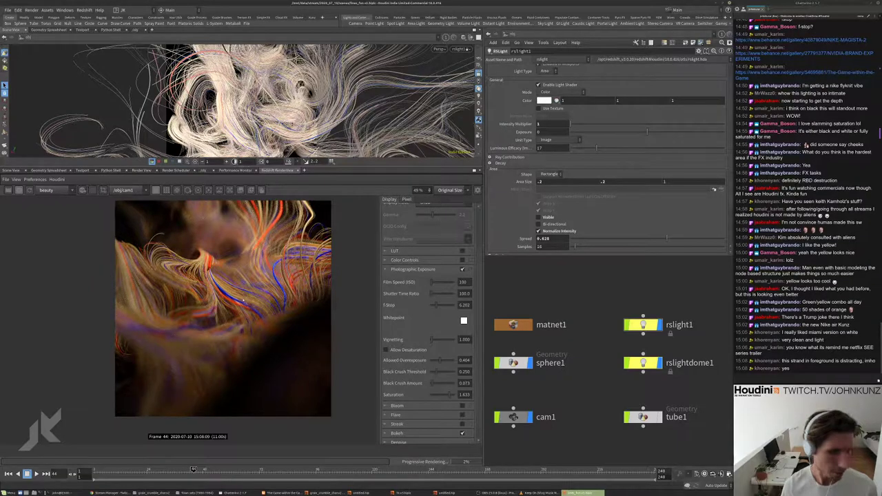
pyautogui.scroll(-2, 250, 309)
pyautogui.scroll(3, 262, 339)
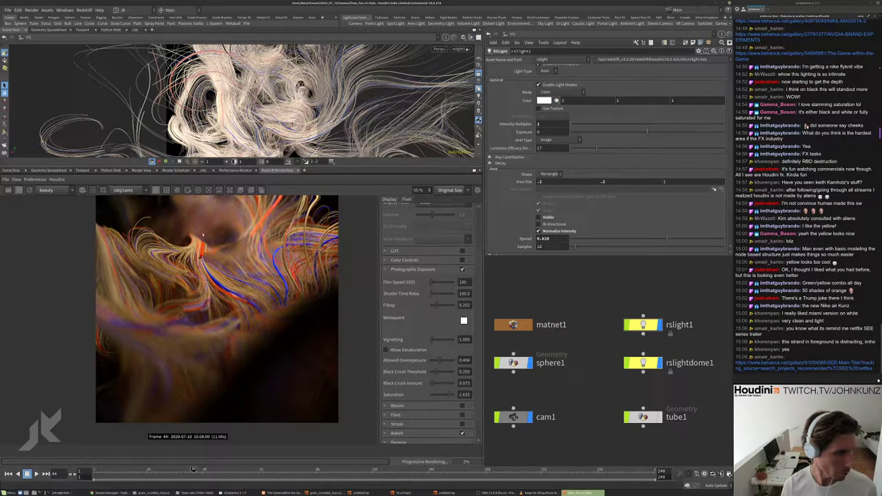
pyautogui.click(754, 366)
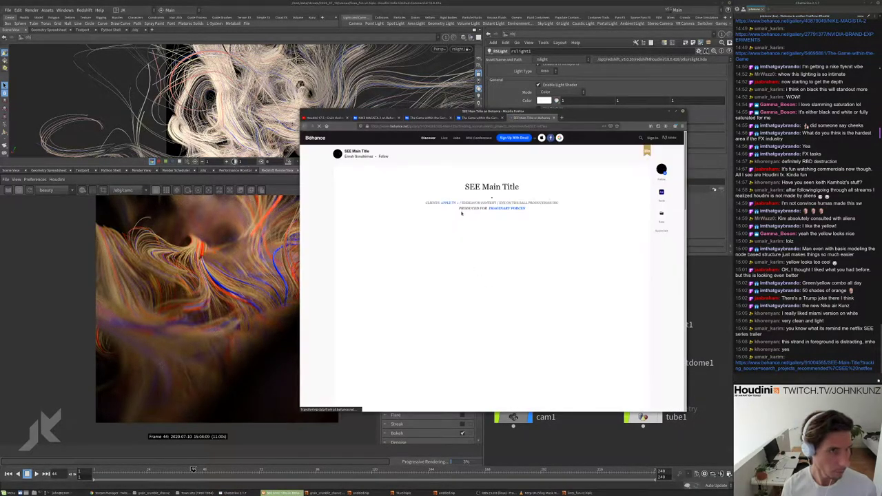
# - Play the SEE Main Title project's video on Behance and skip ahead
pyautogui.scroll(-10, 457, 252)
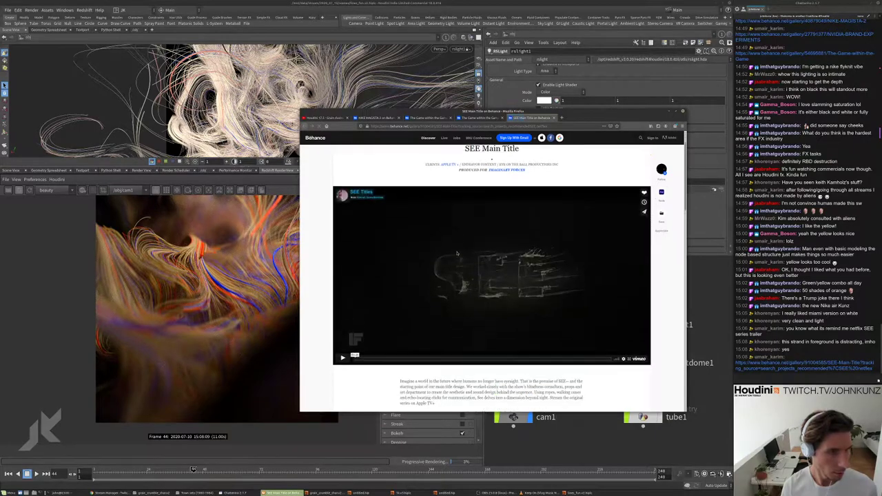
pyautogui.scroll(-8, 467, 276)
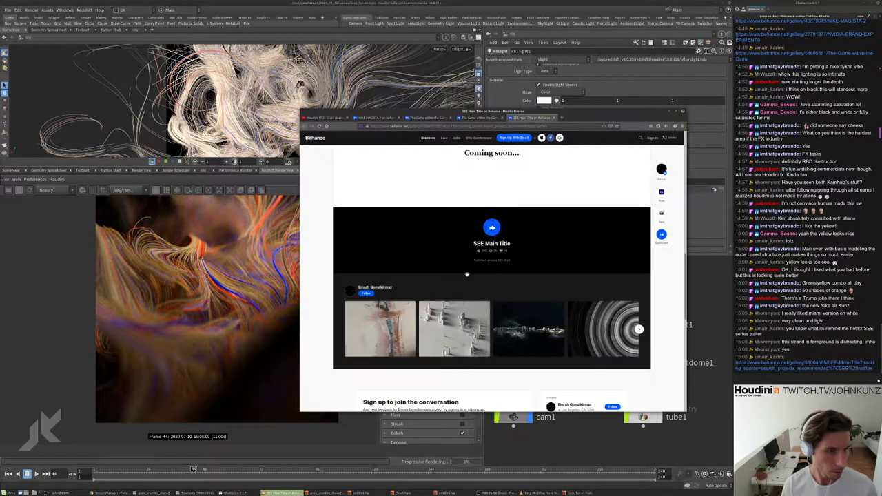
pyautogui.scroll(15, 468, 279)
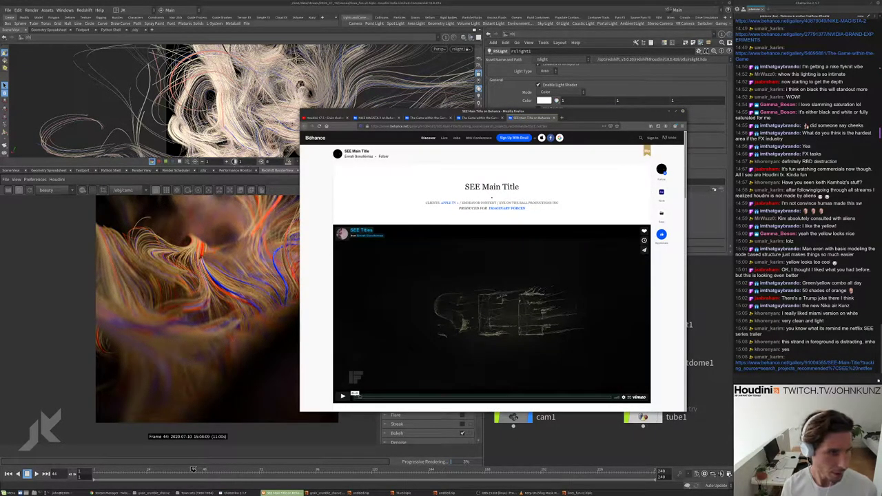
pyautogui.click(343, 397)
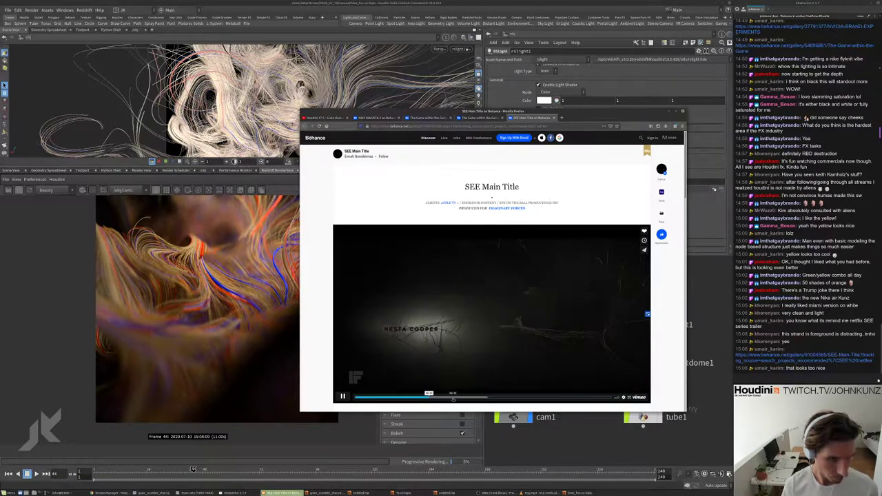
pyautogui.click(473, 398)
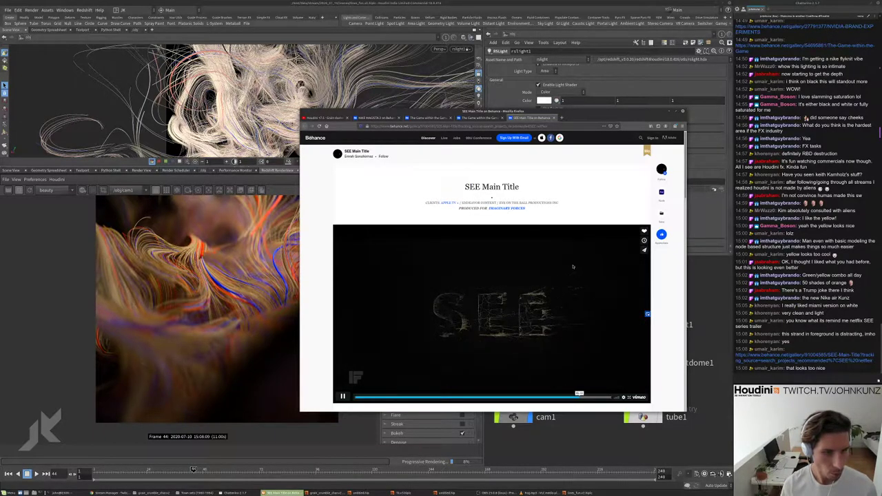
# - Return to Houdini and tumble the viewport around the strands
pyautogui.click(700, 315)
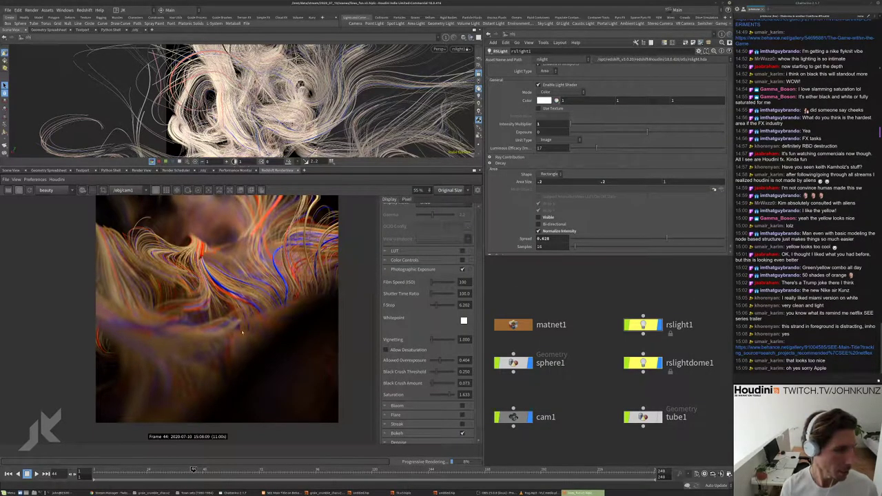
pyautogui.scroll(-2, 241, 333)
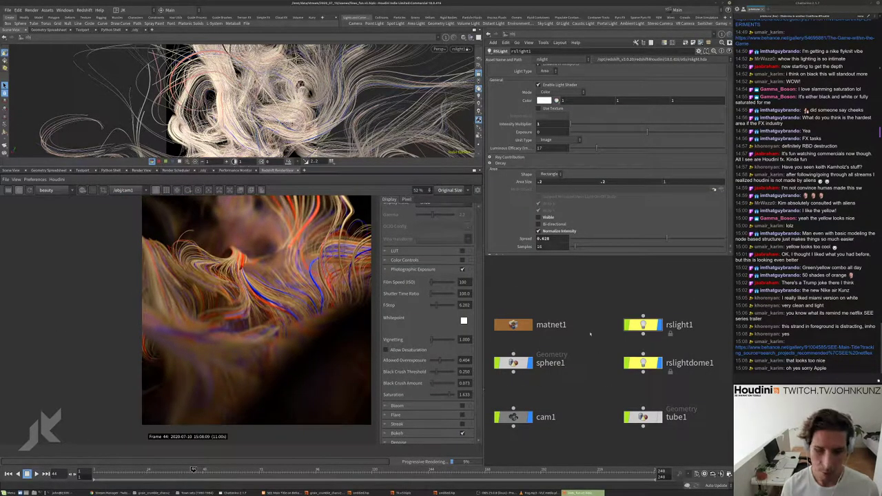
pyautogui.press('s')
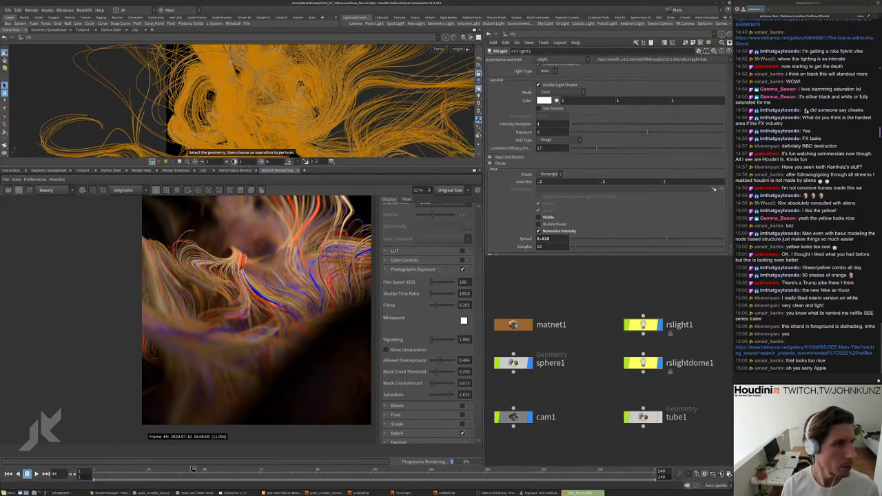
pyautogui.press('Escape')
pyautogui.moveTo(248, 103); pyautogui.dragTo(276, 96)
# - Pan the network editor and select cam1 to show its settings (focal length 86, aperture 36)
pyautogui.press('s')
pyautogui.scroll(-2, 260, 350)
pyautogui.scroll(-2, 260, 350)
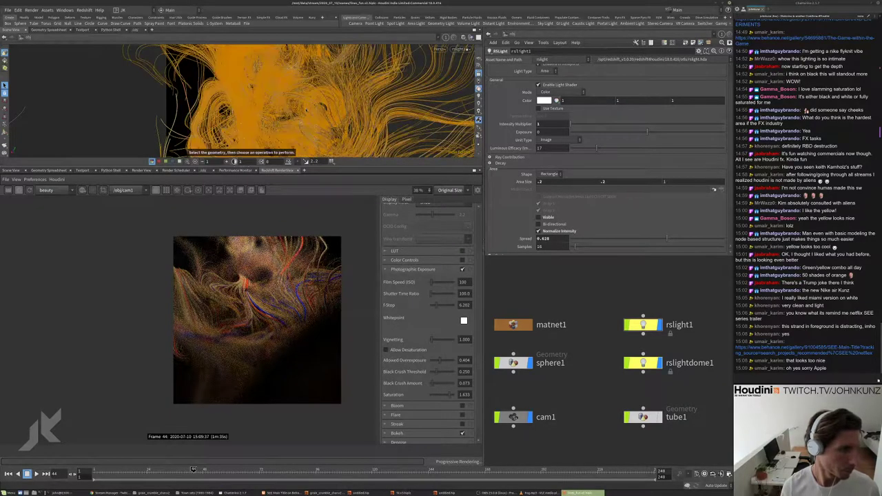
pyautogui.moveTo(586, 414); pyautogui.dragTo(624, 382, button='middle')
pyautogui.click(552, 386)
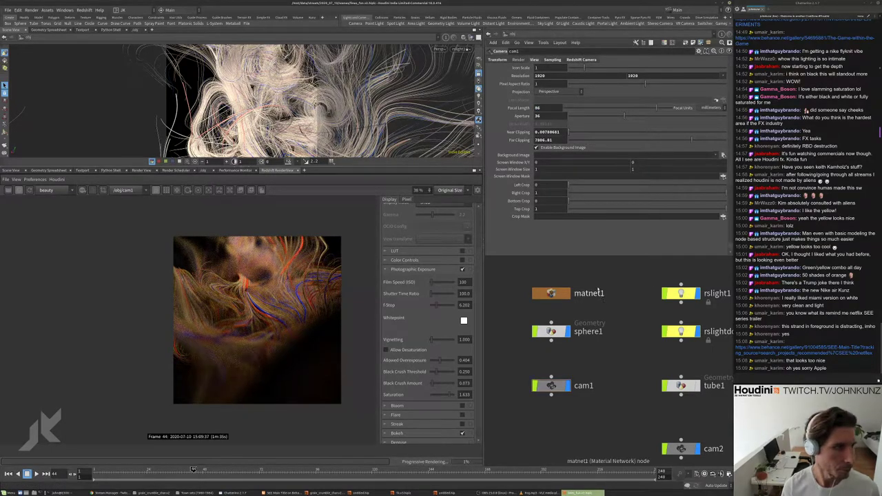
# - Make the viewport look through the camera and tumble it to a new angle
pyautogui.click(441, 49)
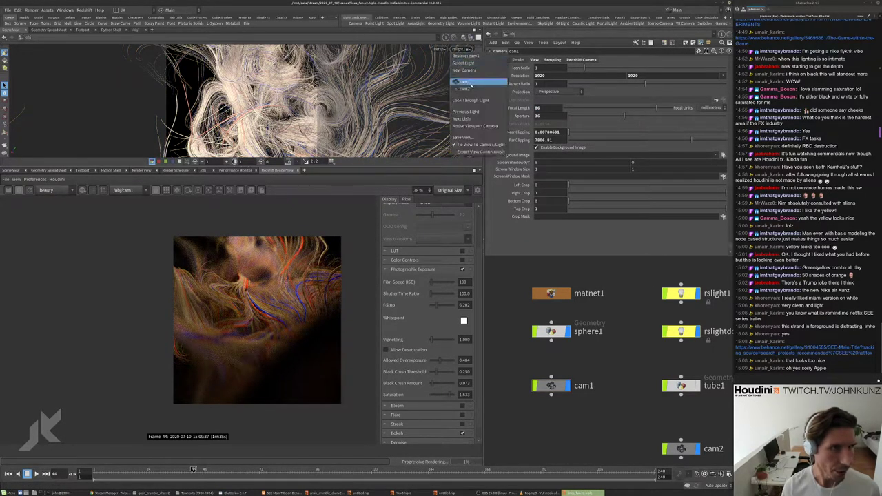
pyautogui.click(479, 82)
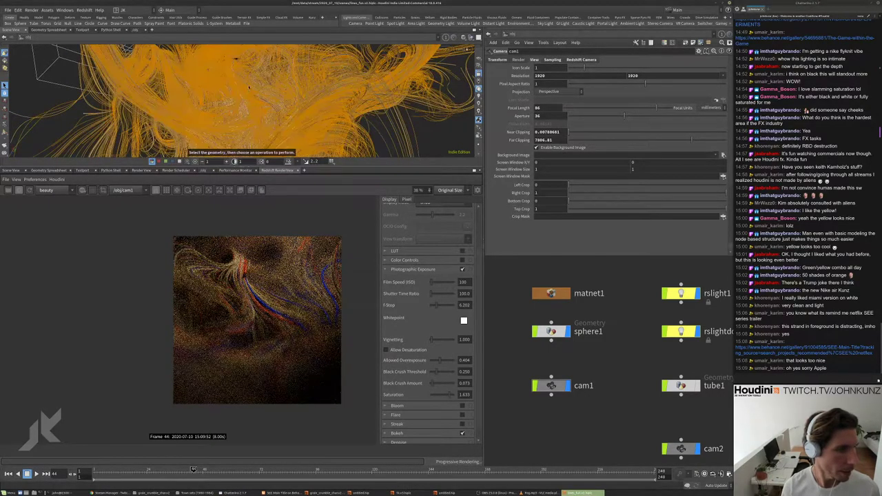
pyautogui.moveTo(234, 99); pyautogui.dragTo(254, 92)
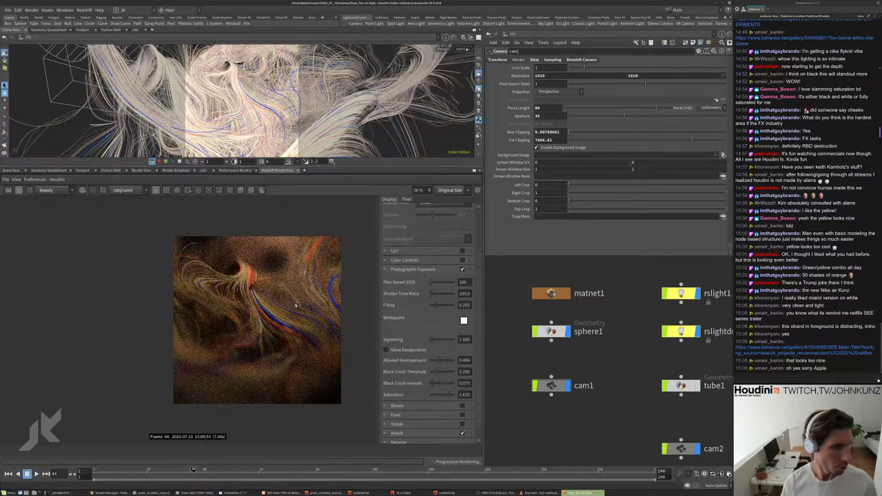
pyautogui.scroll(4, 295, 306)
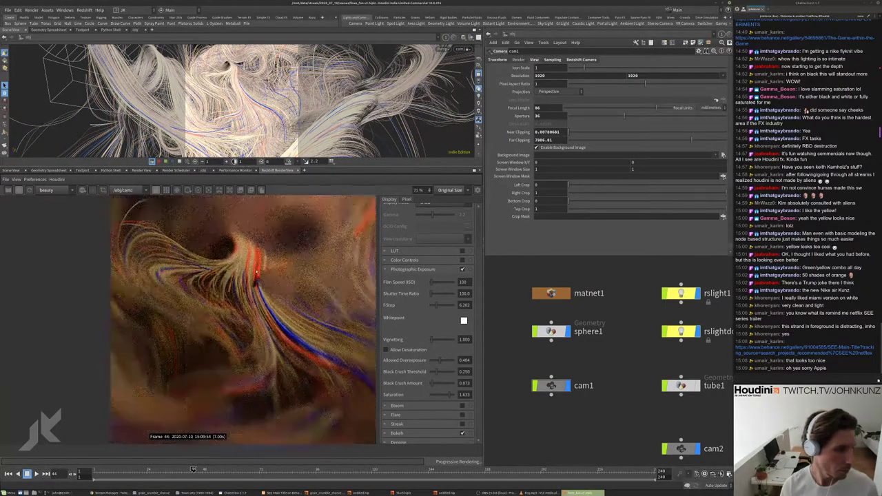
pyautogui.scroll(-2, 257, 284)
pyautogui.scroll(-2, 256, 283)
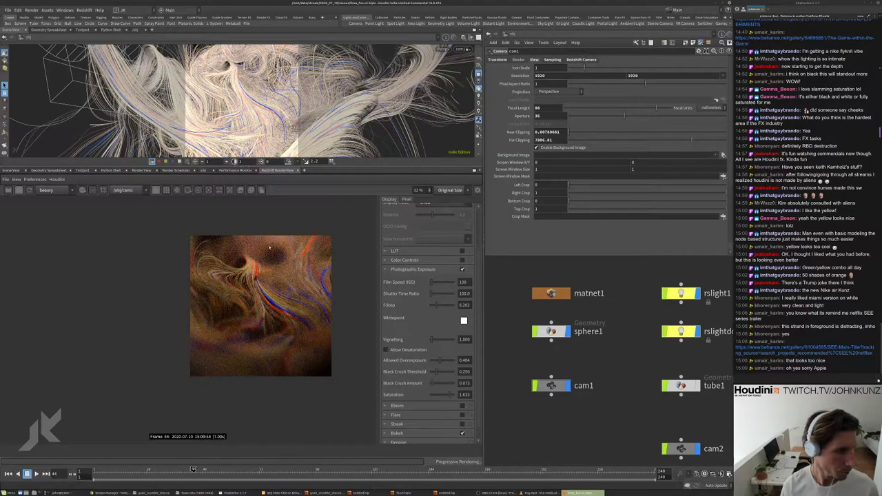
pyautogui.scroll(7, 269, 249)
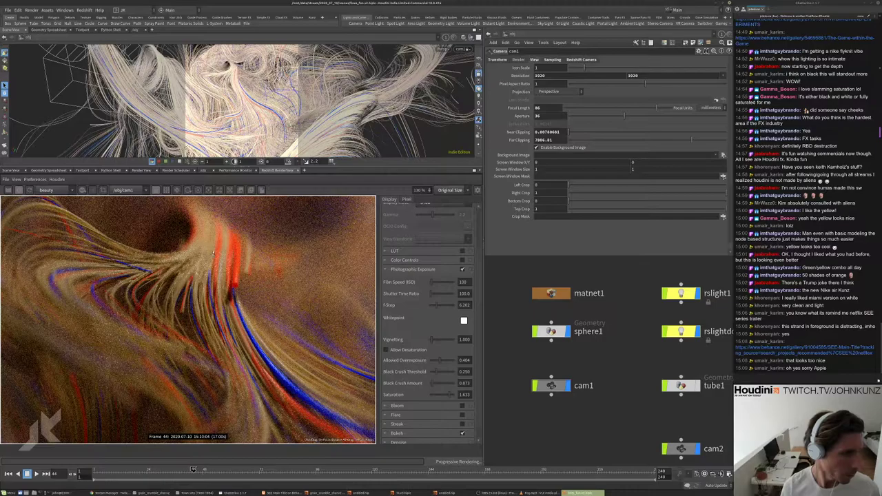
pyautogui.scroll(-5, 212, 251)
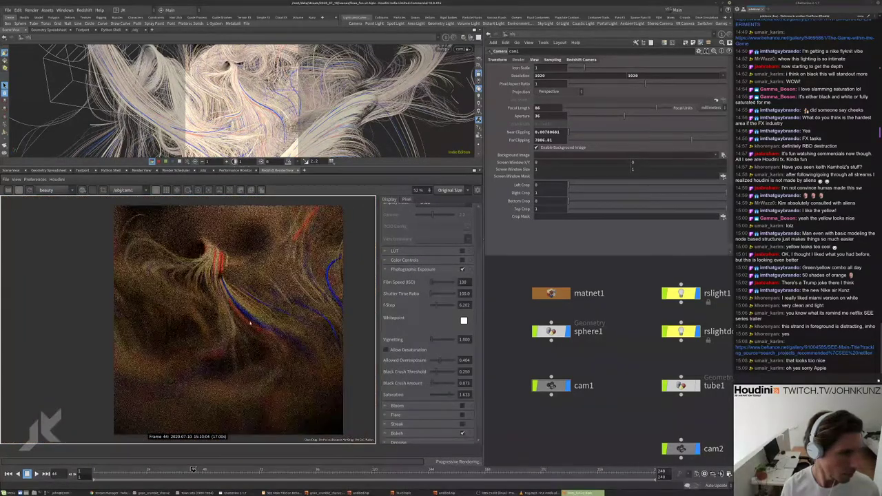
pyautogui.scroll(-2, 244, 323)
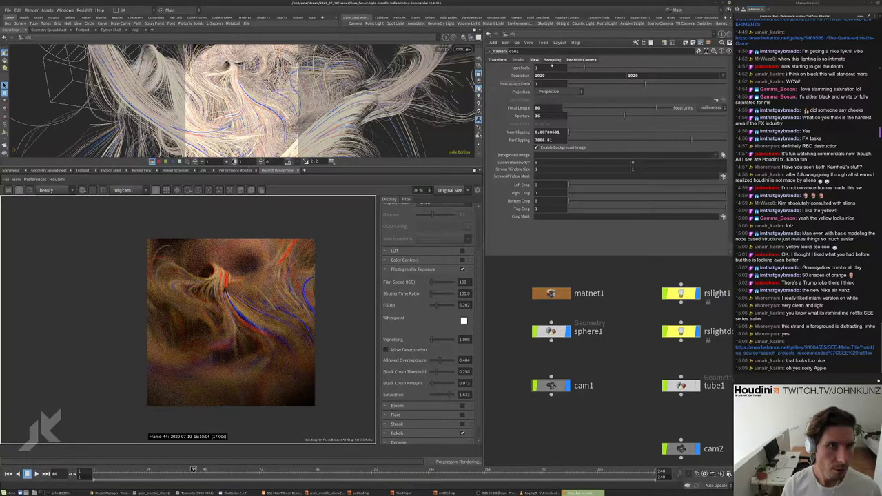
# - Set cam1's F-Stop to 0.86 and pan the network to the light nodes
pyautogui.click(553, 61)
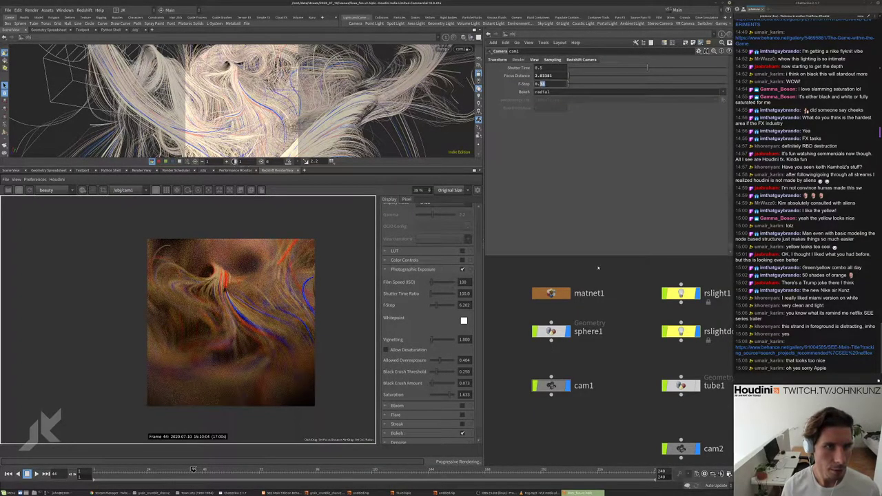
pyautogui.write('0.86')
pyautogui.press('Return')
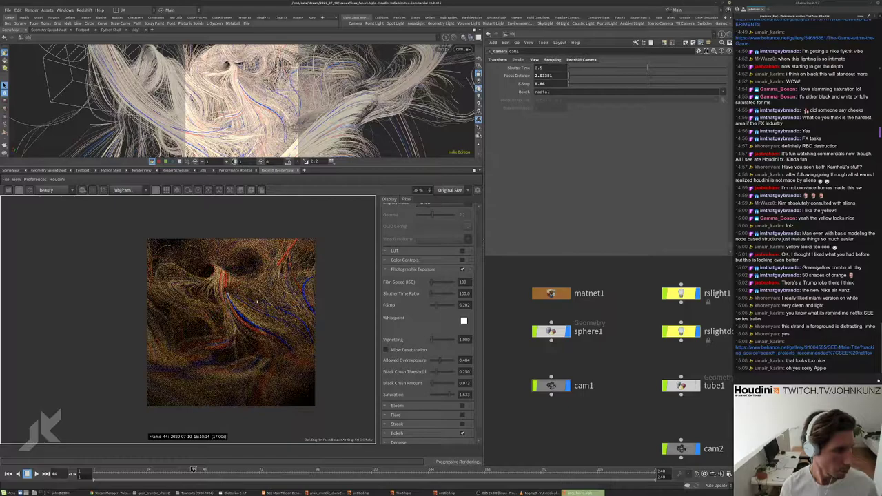
pyautogui.scroll(3, 125, 321)
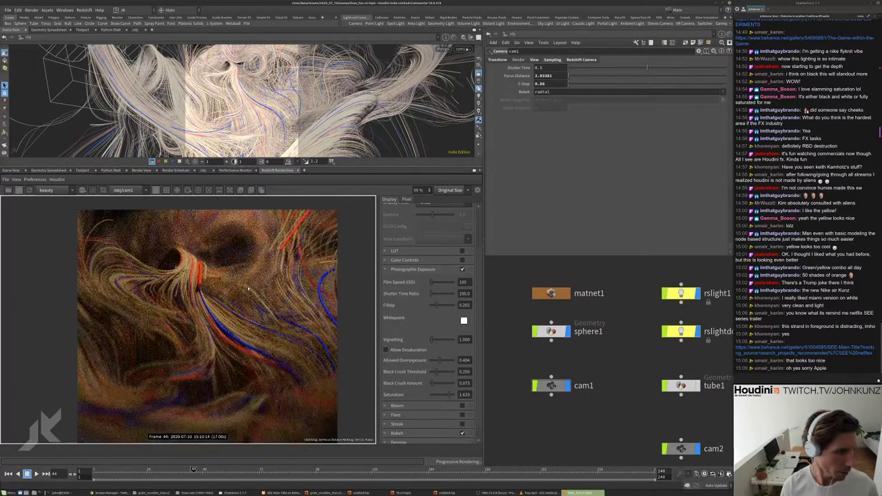
pyautogui.scroll(-3, 125, 322)
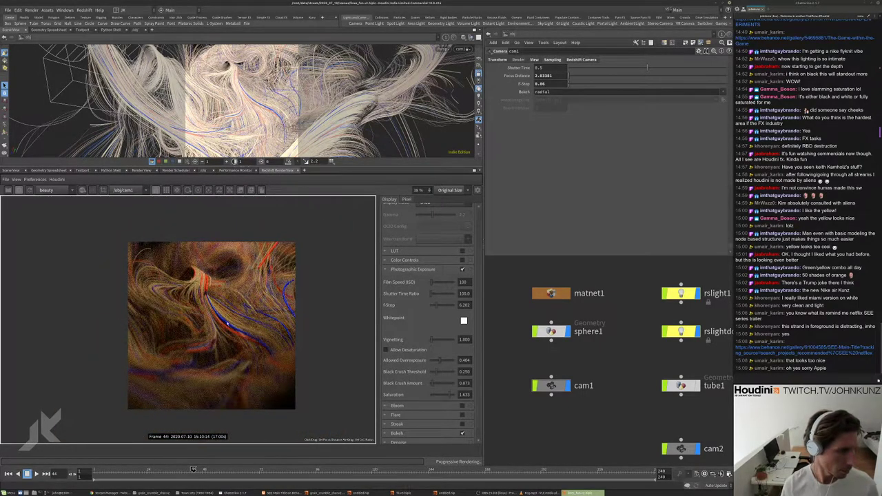
pyautogui.scroll(3, 193, 324)
pyautogui.scroll(-3, 194, 324)
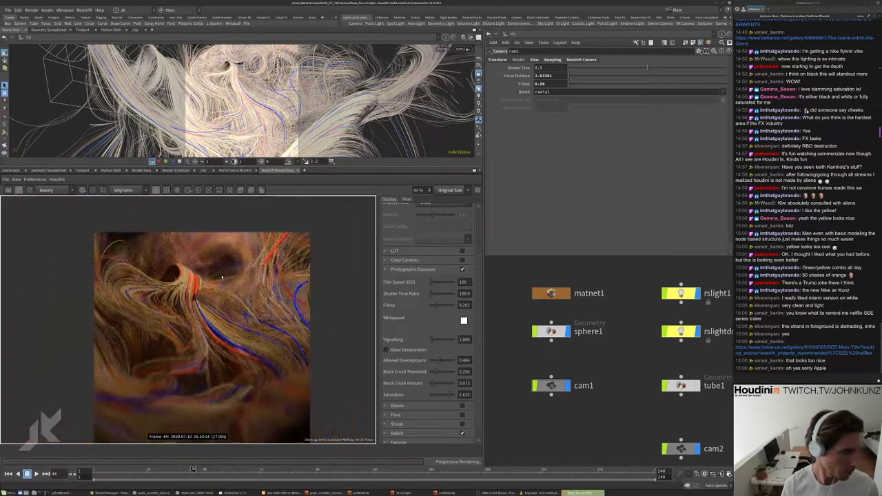
pyautogui.moveTo(601, 382); pyautogui.dragTo(565, 388, button='middle')
# - Select rslight1 and view the scene through it from the viewport camera menu
pyautogui.click(641, 298)
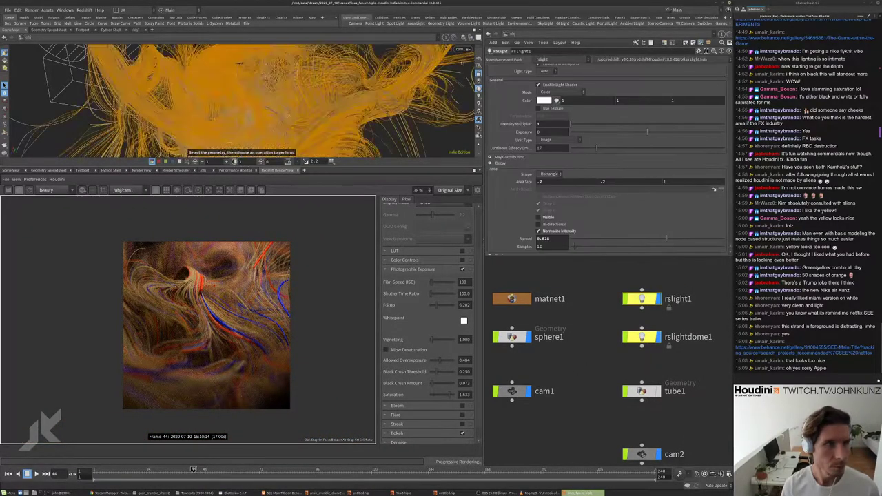
pyautogui.click(468, 49)
pyautogui.moveTo(477, 100)
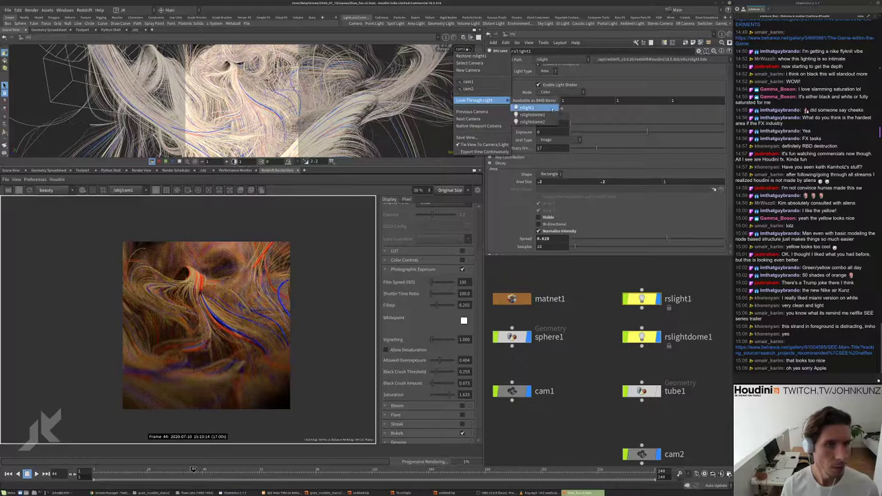
pyautogui.click(535, 107)
# - Set rslight1's Intensity Multiplier to 5
pyautogui.click(545, 124)
pyautogui.write('5')
pyautogui.press('Return')
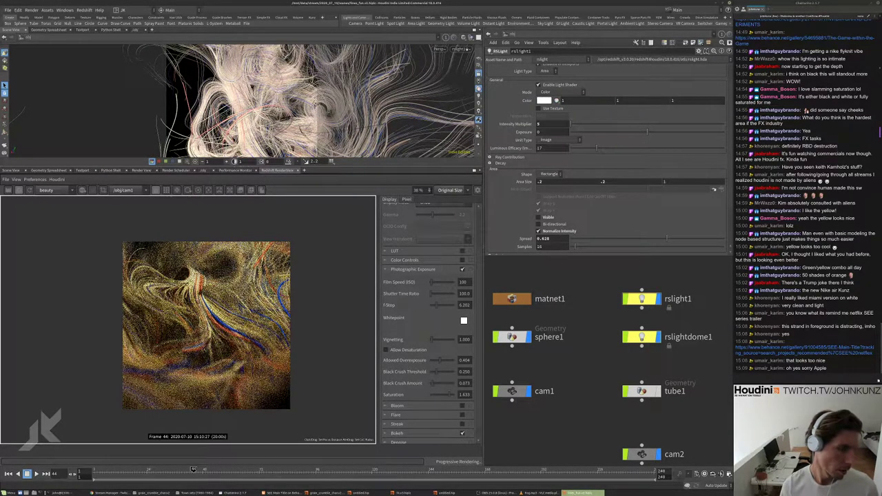
pyautogui.scroll(5, 200, 281)
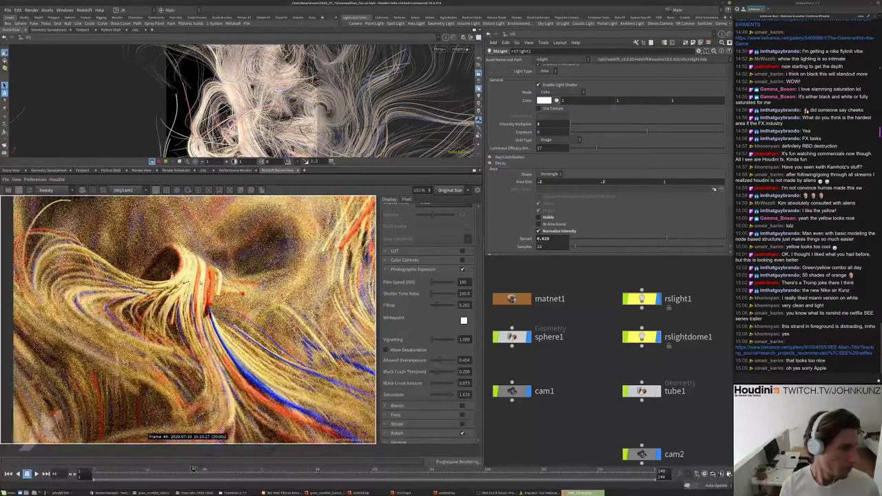
pyautogui.scroll(-6, 200, 281)
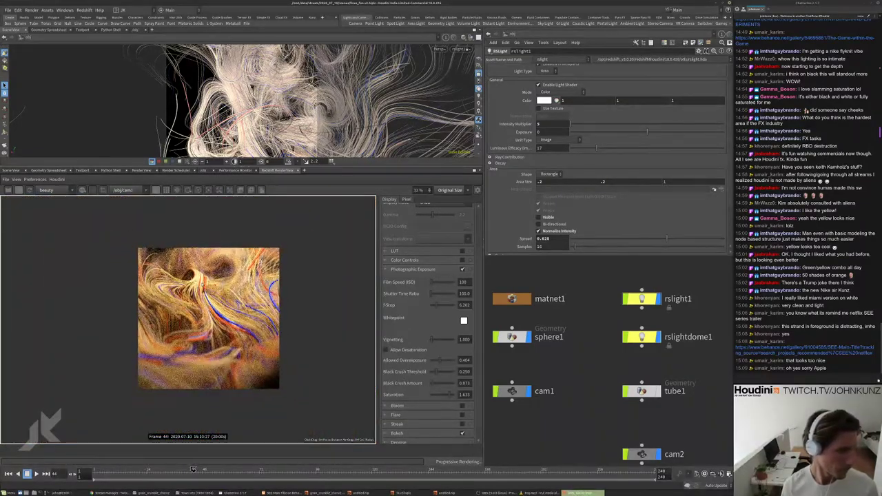
pyautogui.scroll(2, 203, 286)
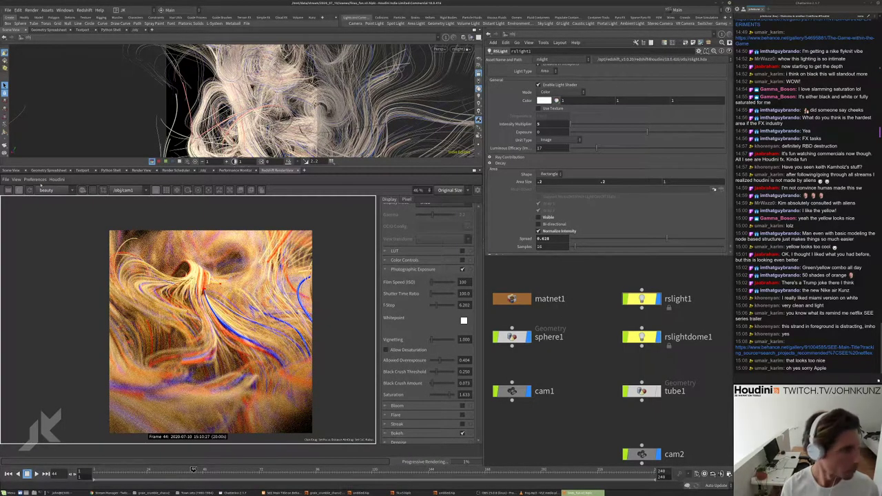
pyautogui.doubleClick(512, 336)
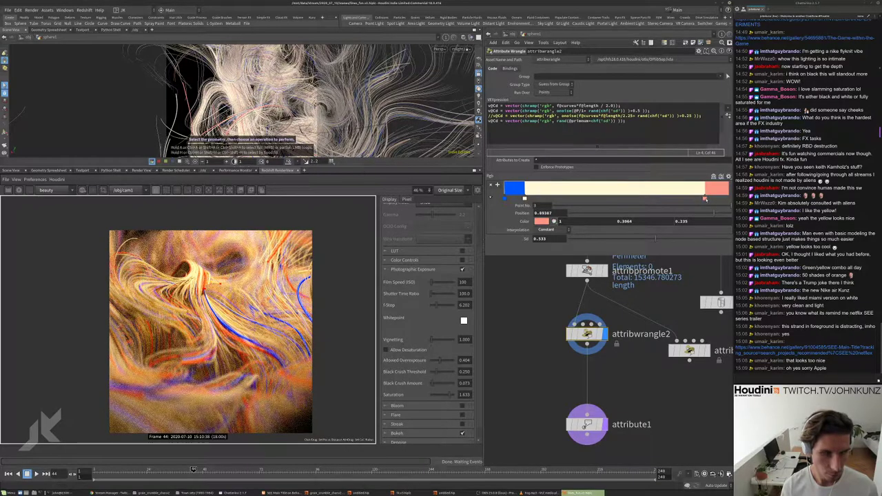
# - Desaturate the ramp key's colour to pure white in the Color Editor
pyautogui.click(542, 221)
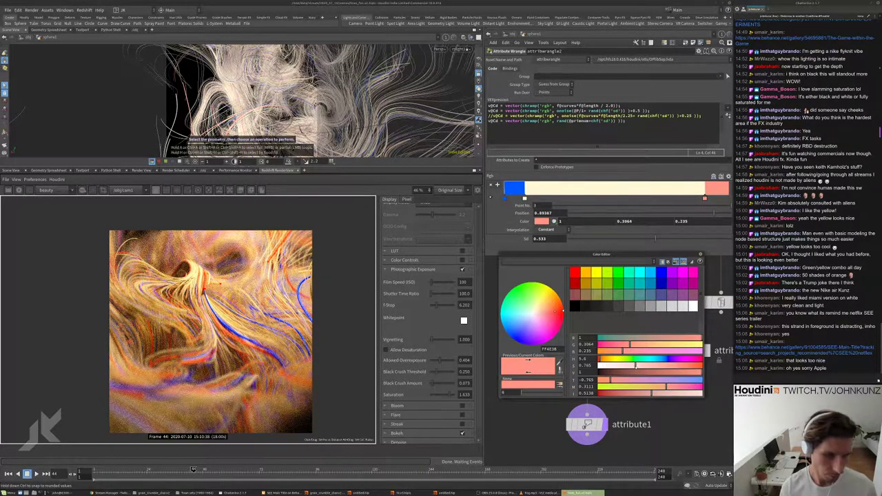
pyautogui.moveTo(604, 366)
pyautogui.mouseDown()
pyautogui.moveTo(632, 366)
pyautogui.moveTo(599, 366)
pyautogui.mouseUp()
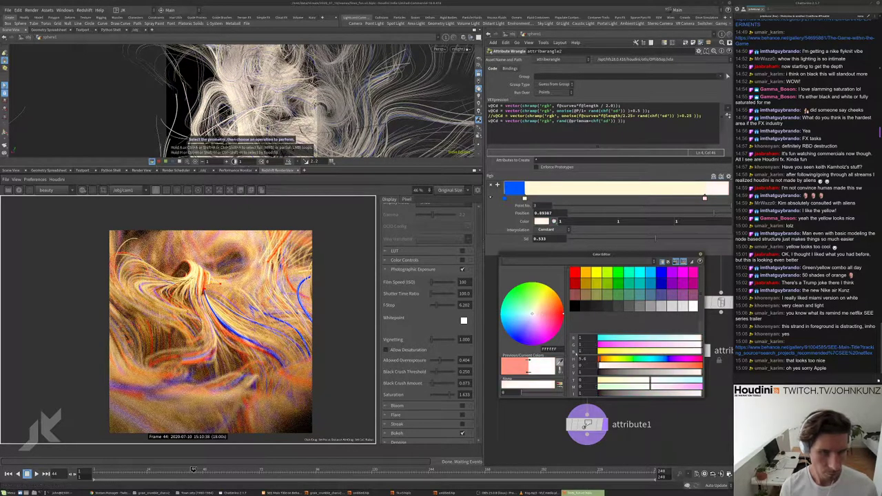
pyautogui.click(700, 254)
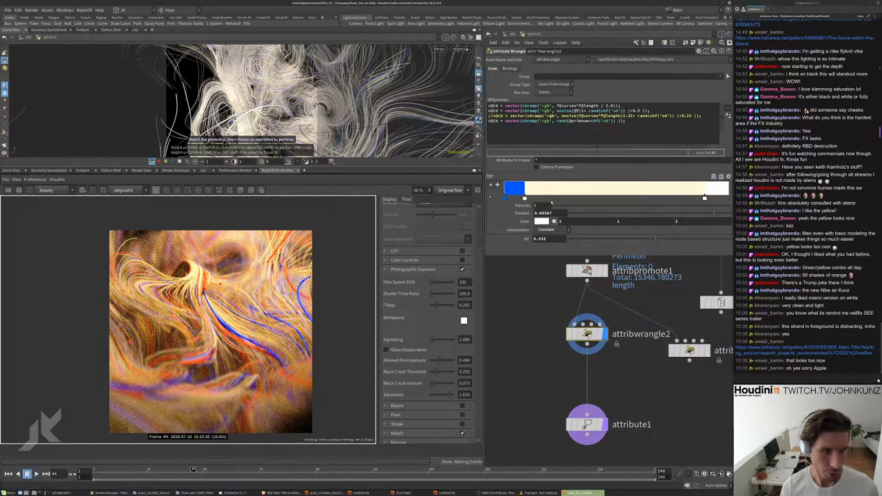
# - Widen the ramp's blue span by moving the second key right and the last key inward
pyautogui.moveTo(524, 198); pyautogui.dragTo(535, 199)
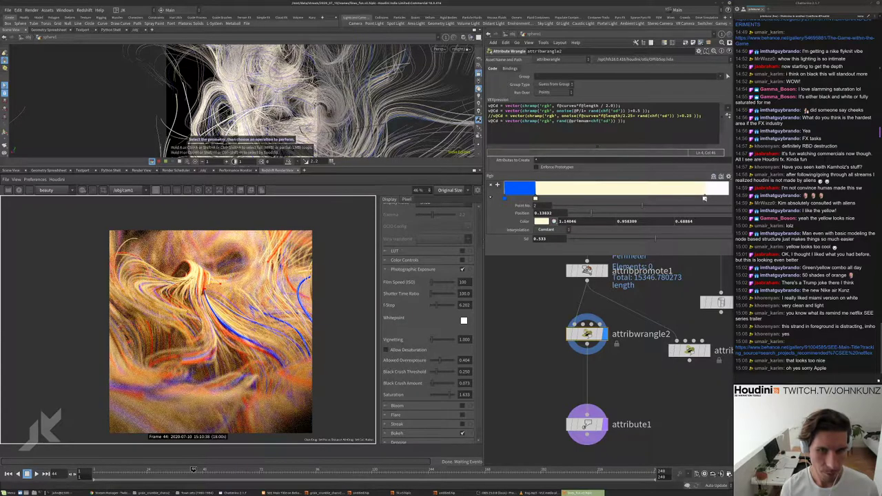
pyautogui.moveTo(705, 198); pyautogui.dragTo(691, 198)
pyautogui.moveTo(535, 198)
pyautogui.mouseDown()
pyautogui.moveTo(561, 199)
pyautogui.moveTo(551, 199)
pyautogui.mouseUp()
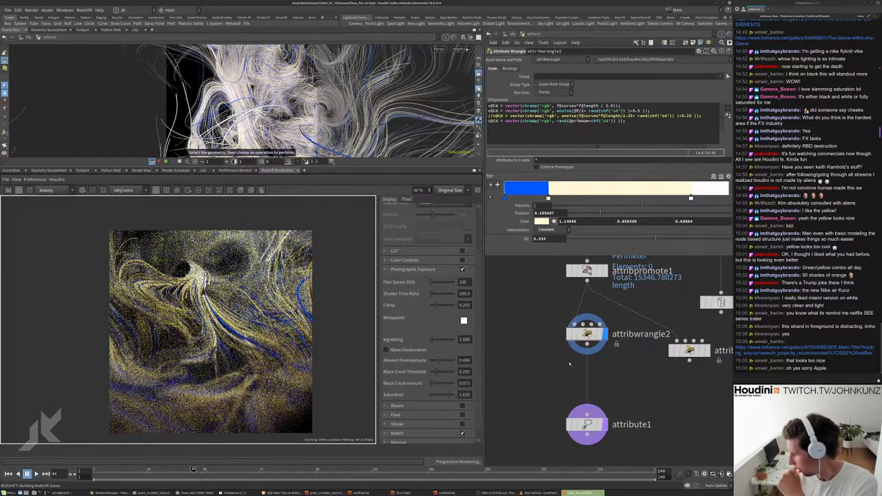
pyautogui.scroll(6, 178, 268)
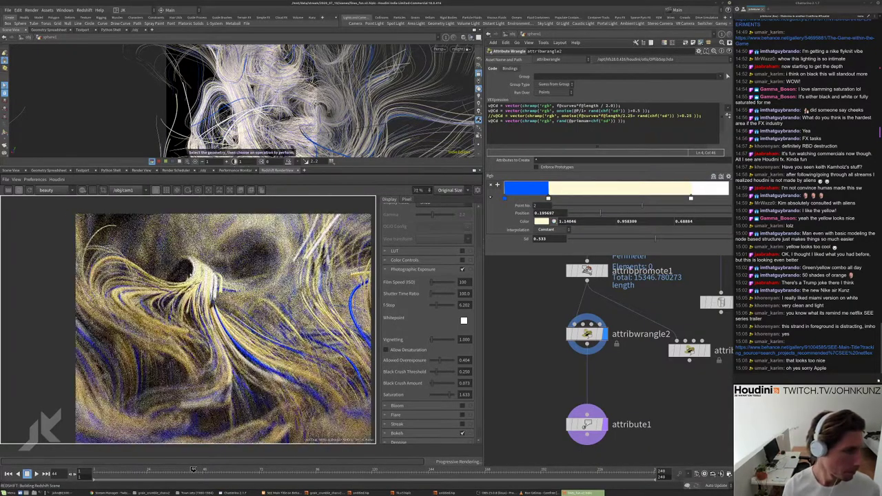
pyautogui.scroll(-5, 197, 320)
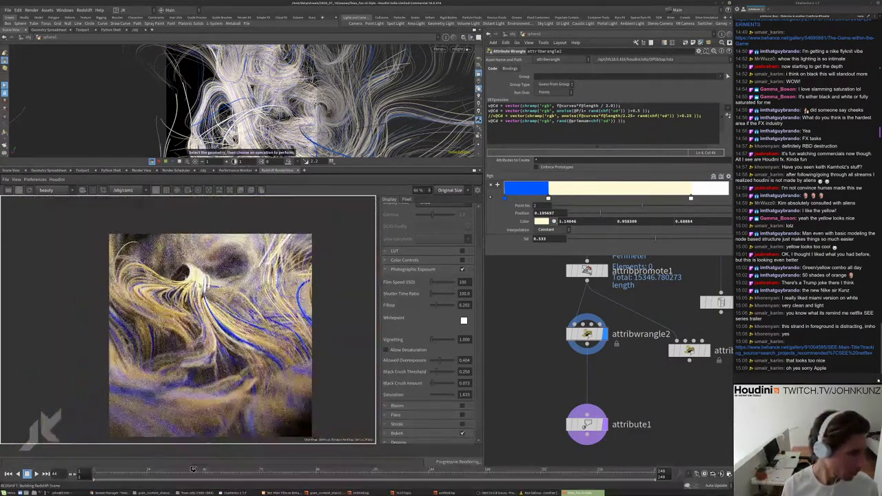
pyautogui.scroll(-2, 235, 327)
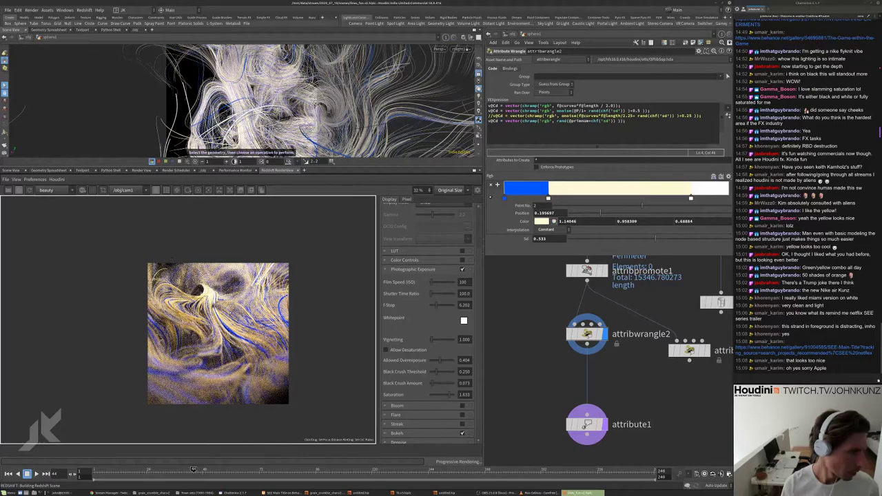
pyautogui.scroll(2, 218, 334)
pyautogui.scroll(-1, 217, 333)
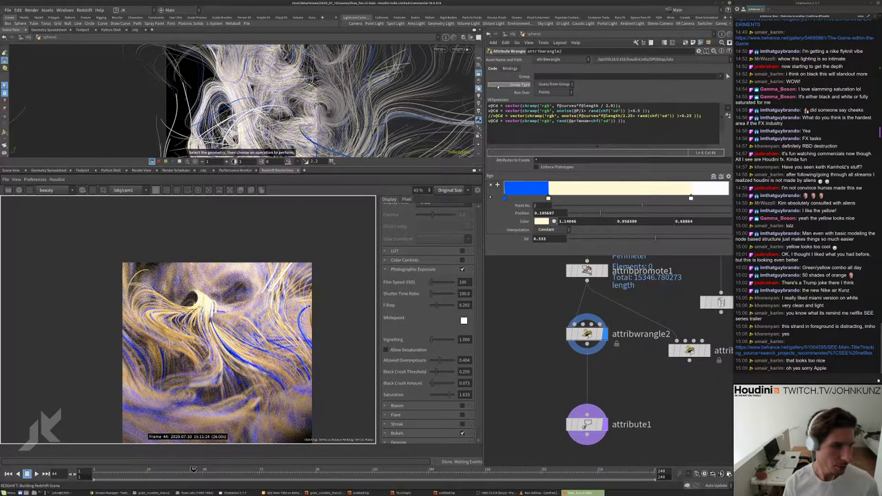
# - Switch sphere1's Strand Type to Strip and reset the render's focus point with Click to Focus
pyautogui.click(513, 33)
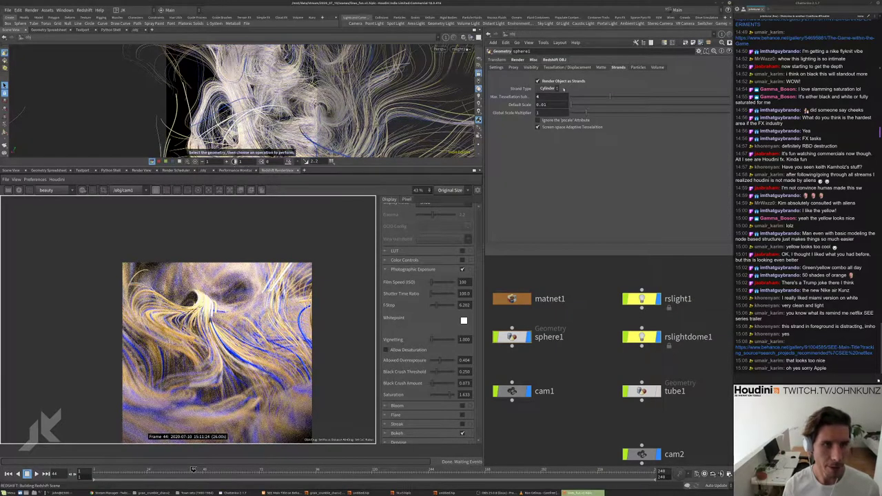
pyautogui.click(547, 88)
pyautogui.click(545, 123)
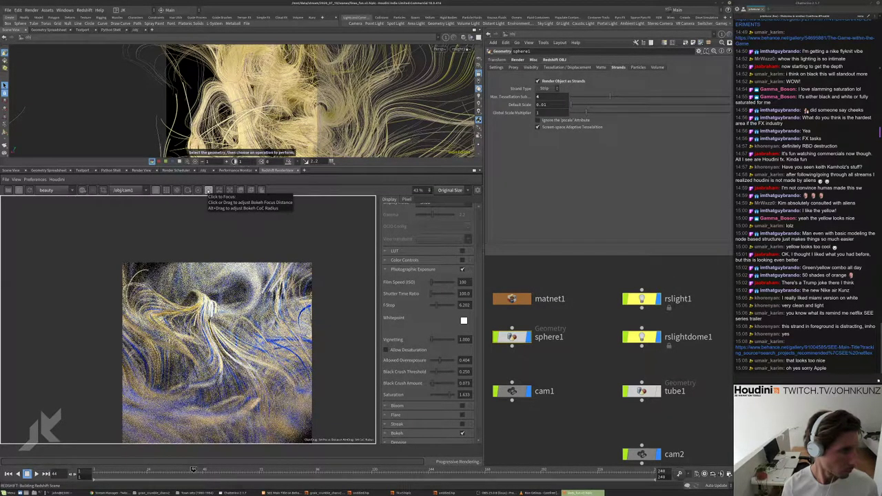
pyautogui.click(208, 190)
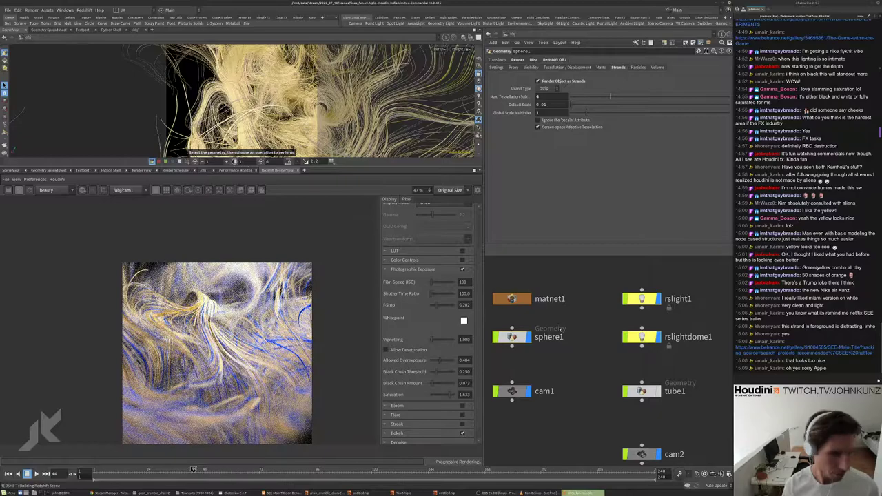
pyautogui.doubleClick(511, 337)
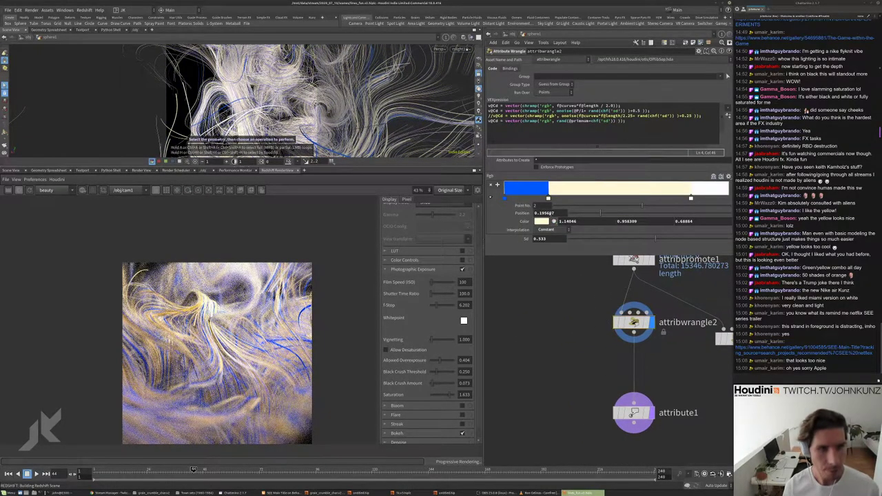
# - Recolour the ramp's third key to pink in the Color Editor
pyautogui.click(690, 198)
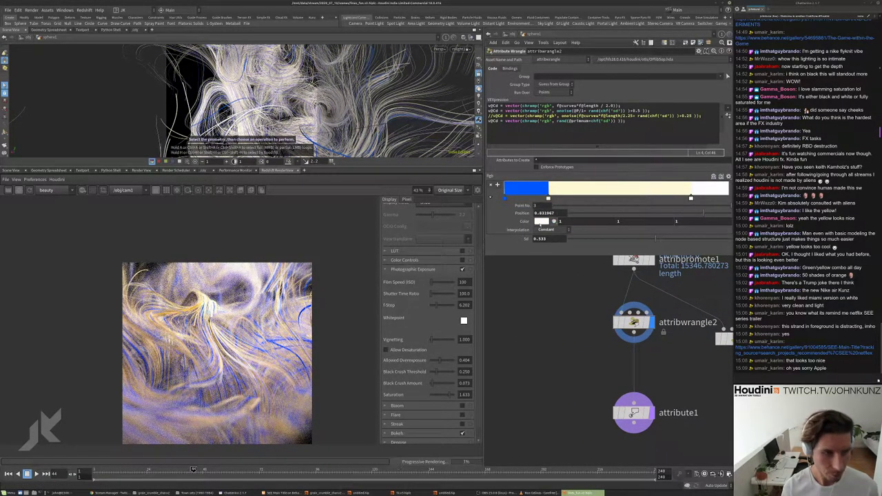
pyautogui.click(541, 221)
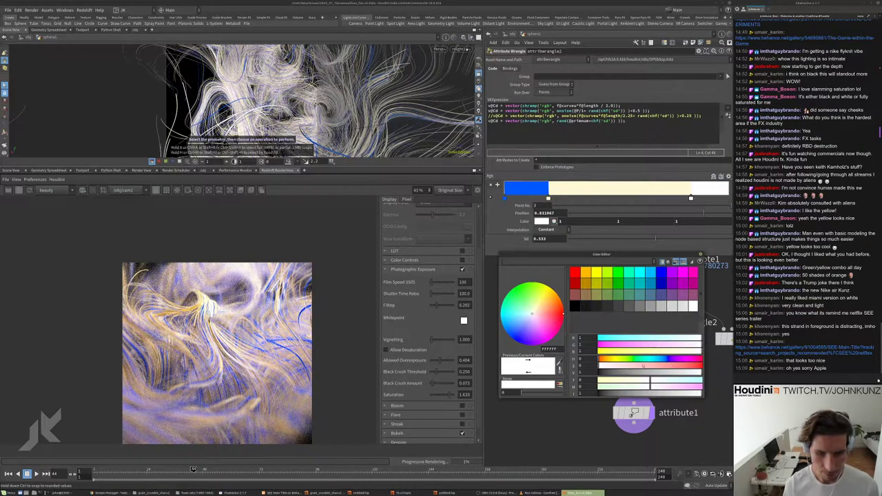
pyautogui.click(611, 360)
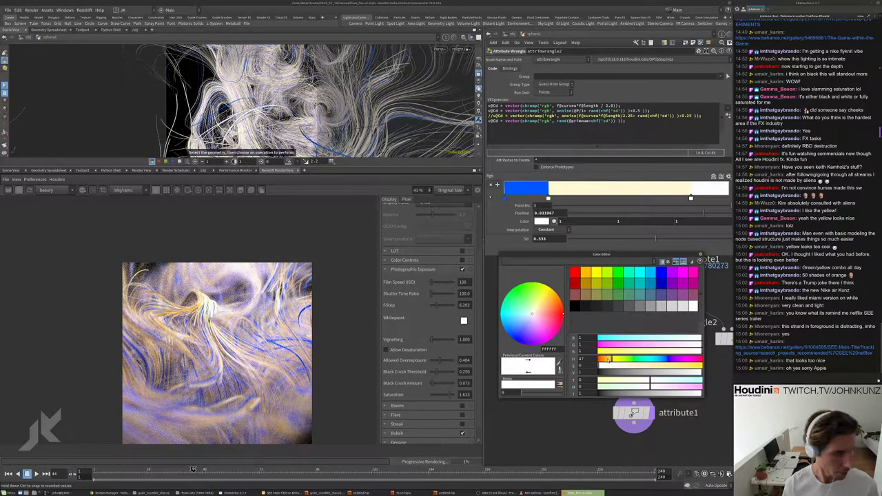
pyautogui.click(667, 360)
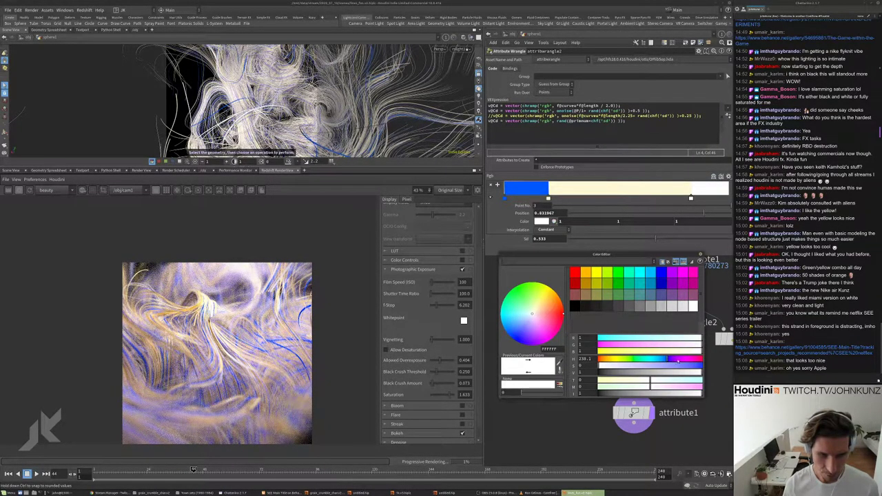
pyautogui.moveTo(679, 361)
pyautogui.mouseDown()
pyautogui.moveTo(693, 370)
pyautogui.moveTo(650, 366)
pyautogui.mouseUp()
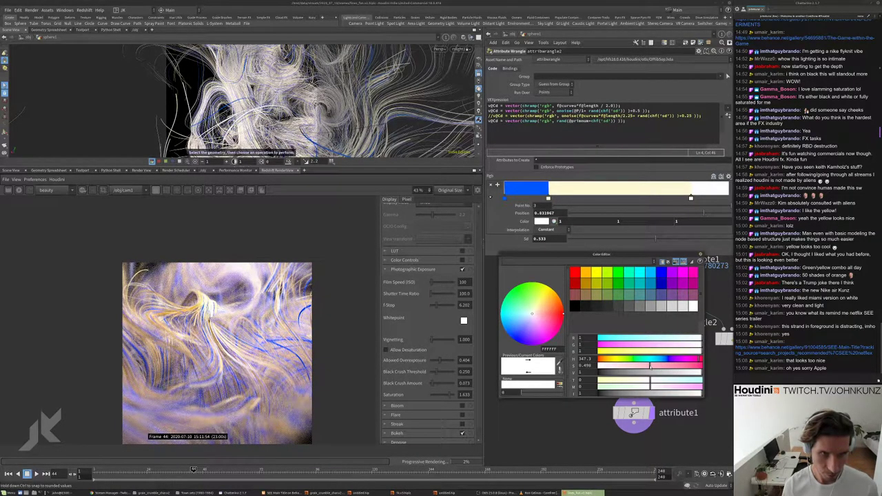
pyautogui.click(650, 365)
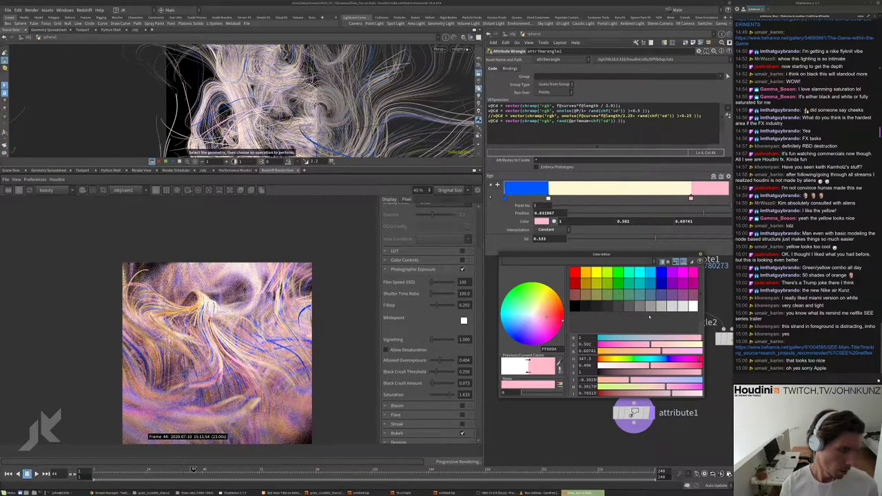
# - Shift the pink key's hue slightly redder, from 347 to about 358
pyautogui.click(702, 359)
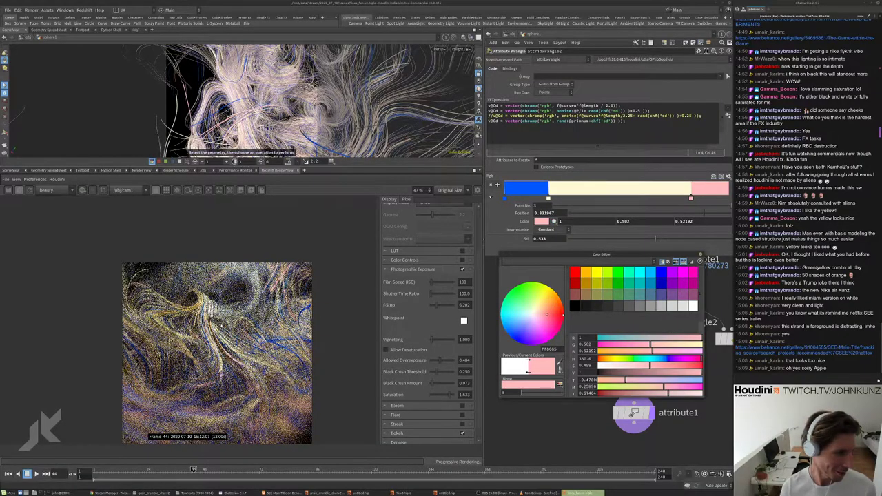
pyautogui.scroll(2, 216, 345)
pyautogui.scroll(4, 216, 345)
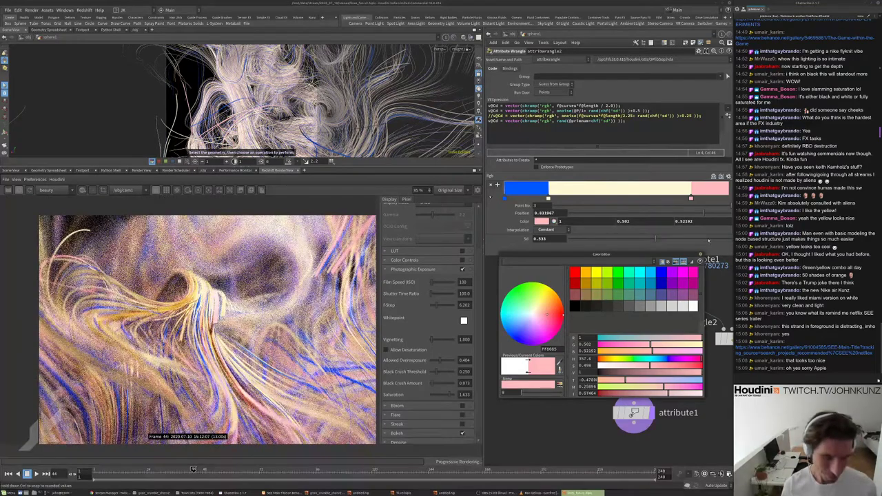
pyautogui.scroll(-1, 217, 345)
pyautogui.click(549, 198)
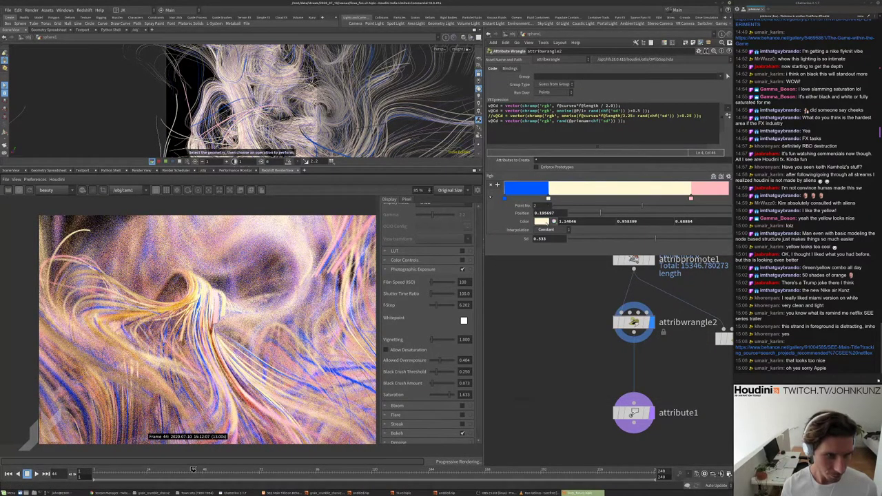
pyautogui.click(541, 222)
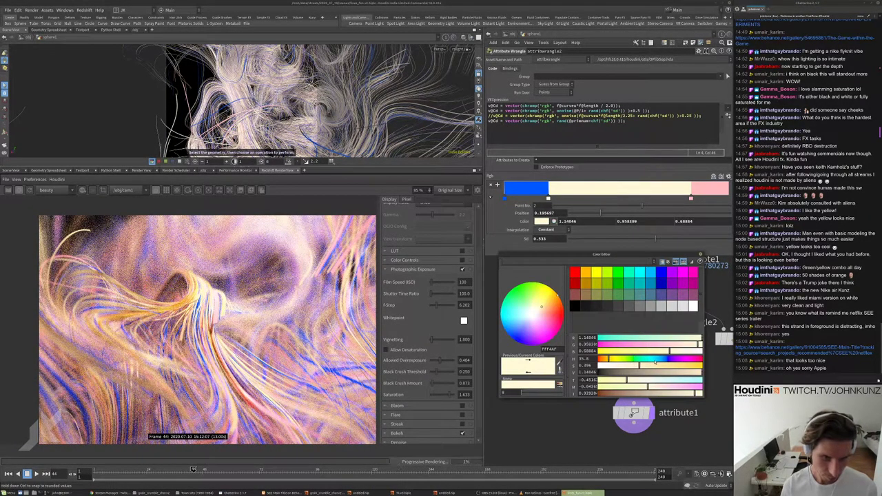
pyautogui.click(653, 360)
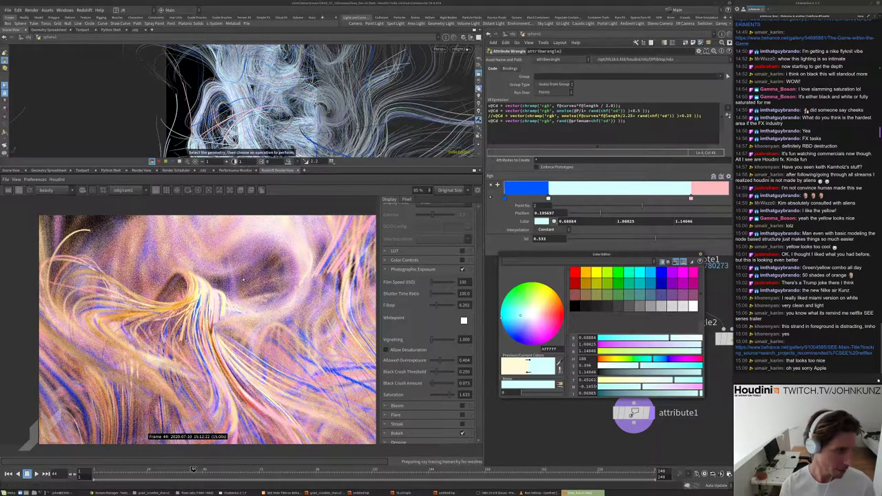
pyautogui.scroll(-4, 259, 307)
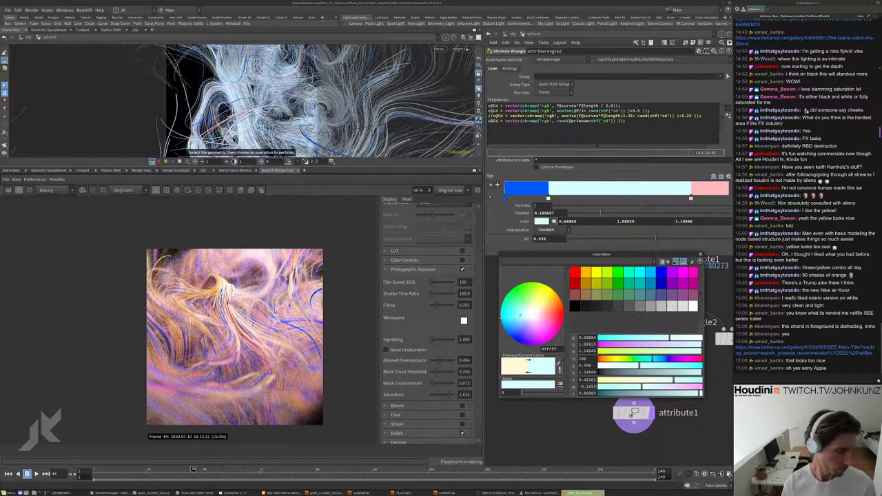
pyautogui.scroll(2, 235, 335)
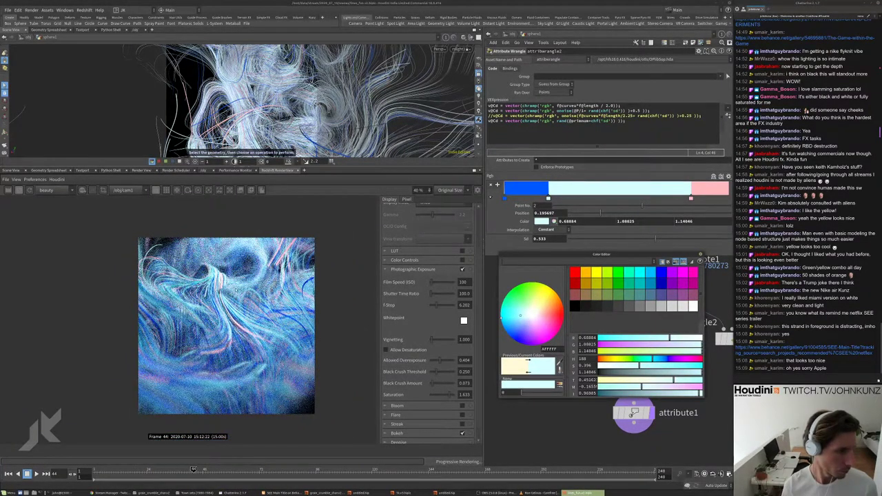
pyautogui.scroll(1, 241, 289)
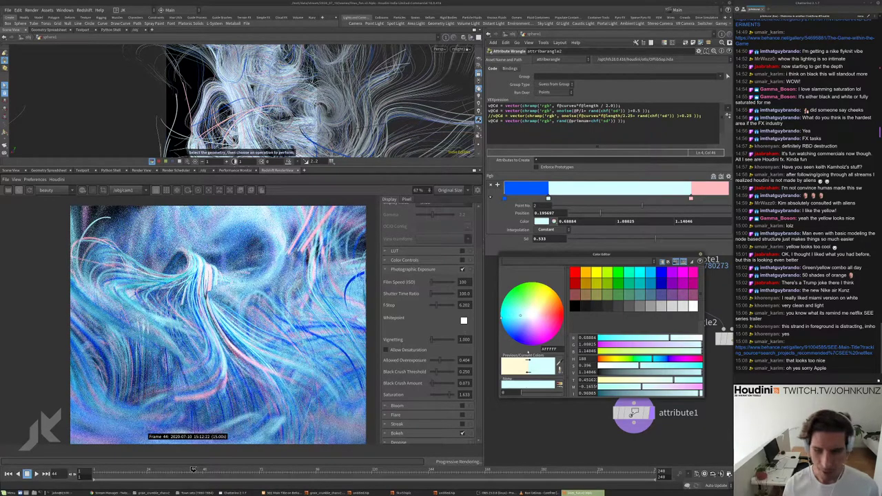
pyautogui.scroll(-2, 188, 306)
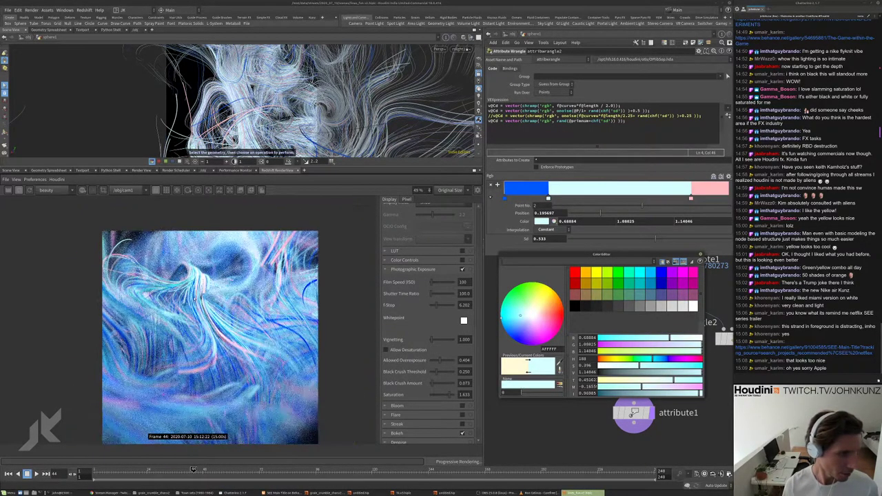
pyautogui.scroll(-3, 261, 321)
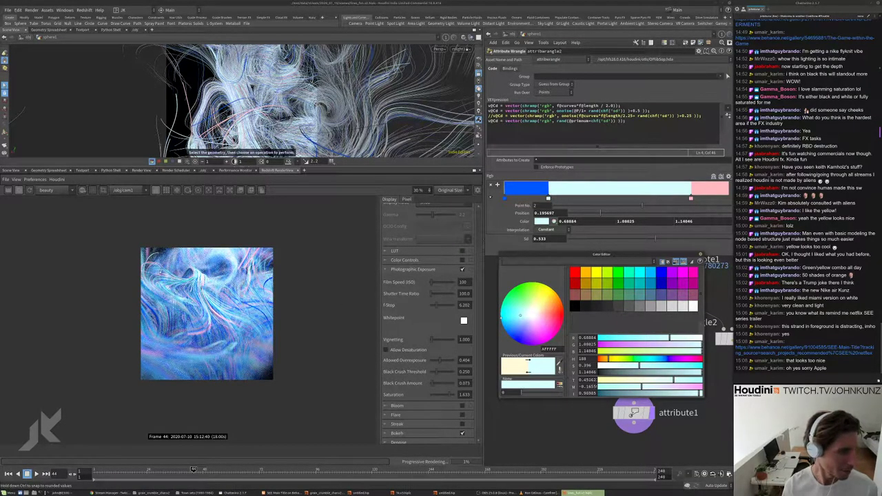
pyautogui.click(542, 307)
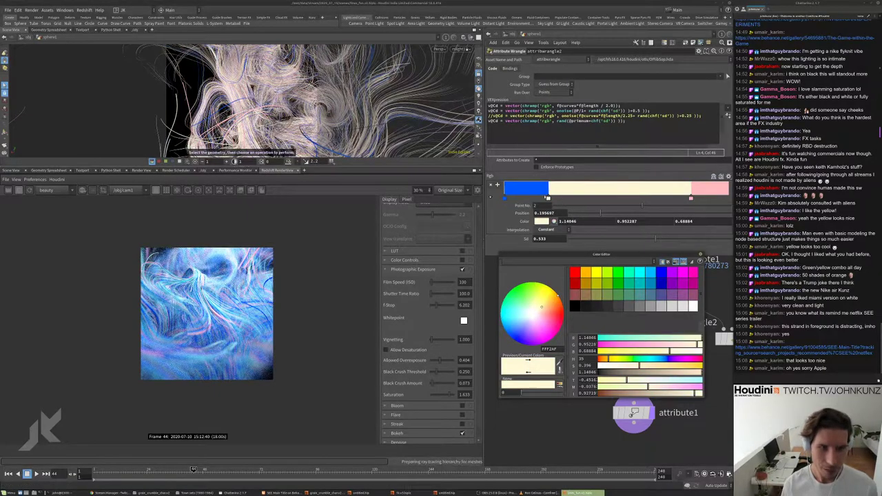
pyautogui.scroll(3, 196, 296)
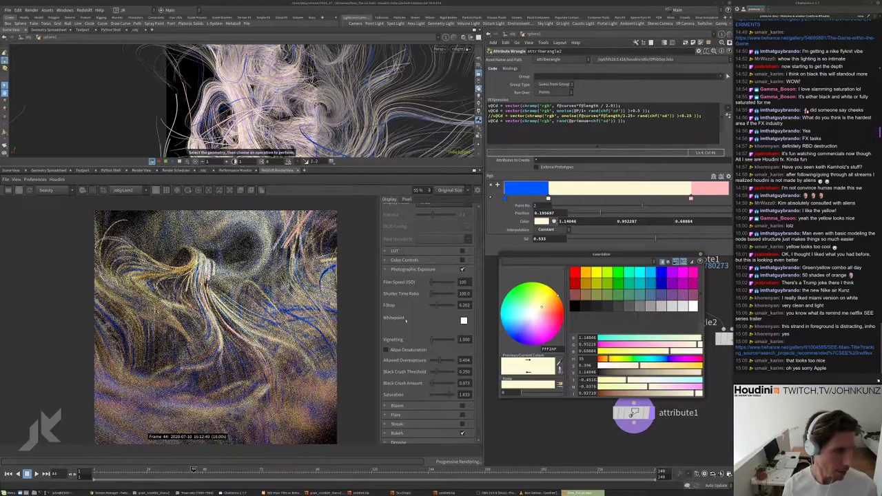
# - Recolour ramp key 3 from pink to peach (hue about 22) and move it to position 0.605
pyautogui.click(700, 254)
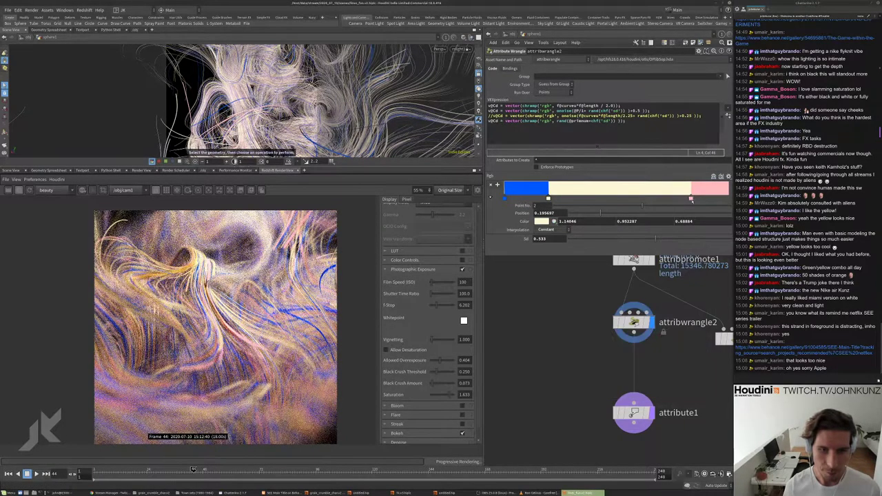
pyautogui.click(690, 199)
pyautogui.click(544, 221)
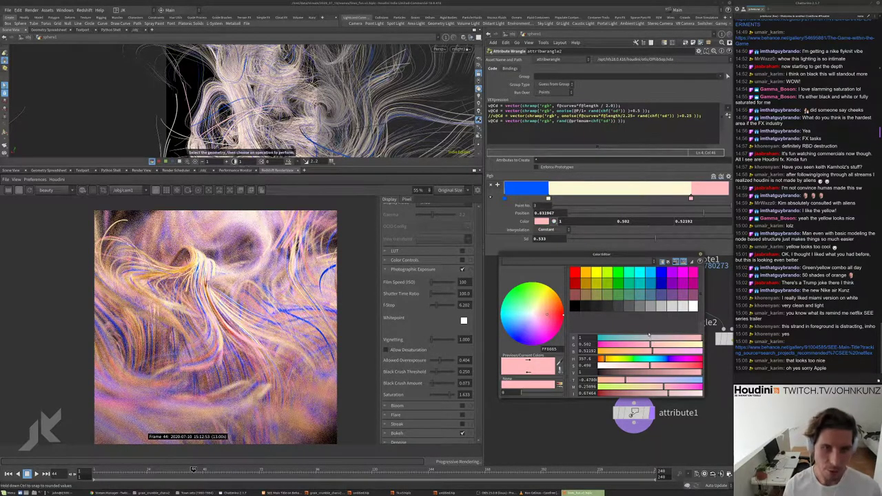
pyautogui.moveTo(648, 336); pyautogui.dragTo(556, 336)
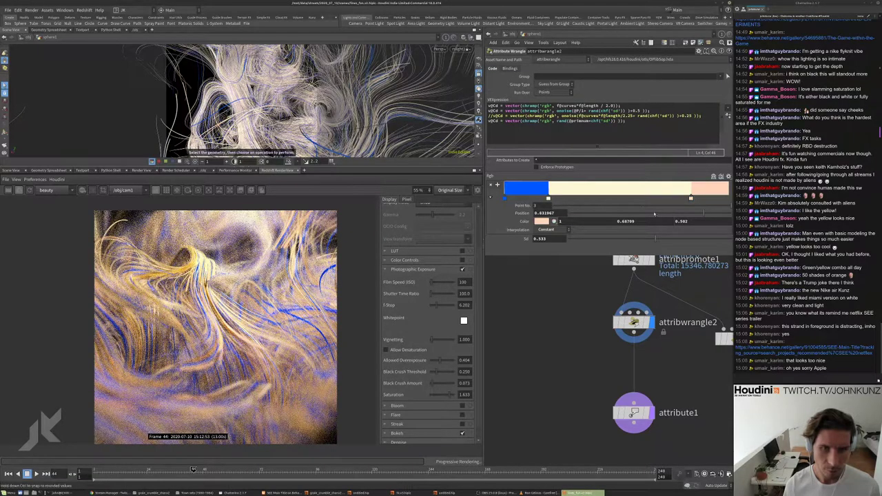
pyautogui.moveTo(703, 213); pyautogui.dragTo(667, 212)
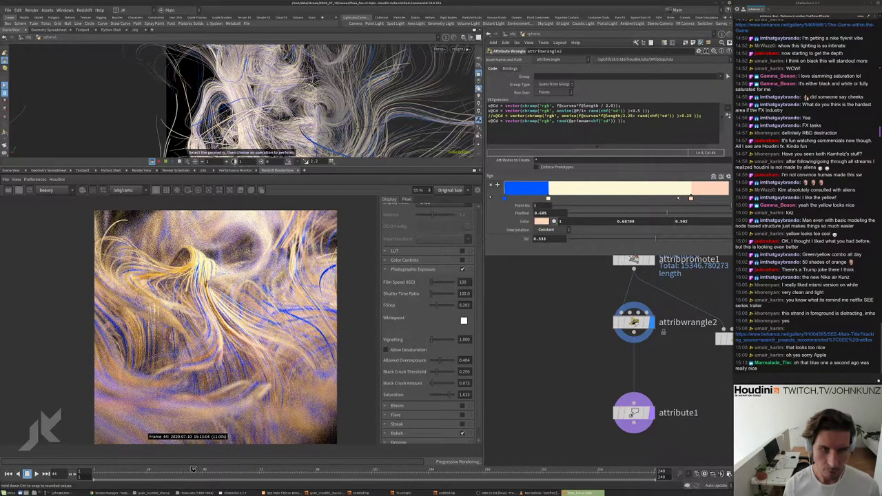
pyautogui.moveTo(691, 198); pyautogui.dragTo(639, 199)
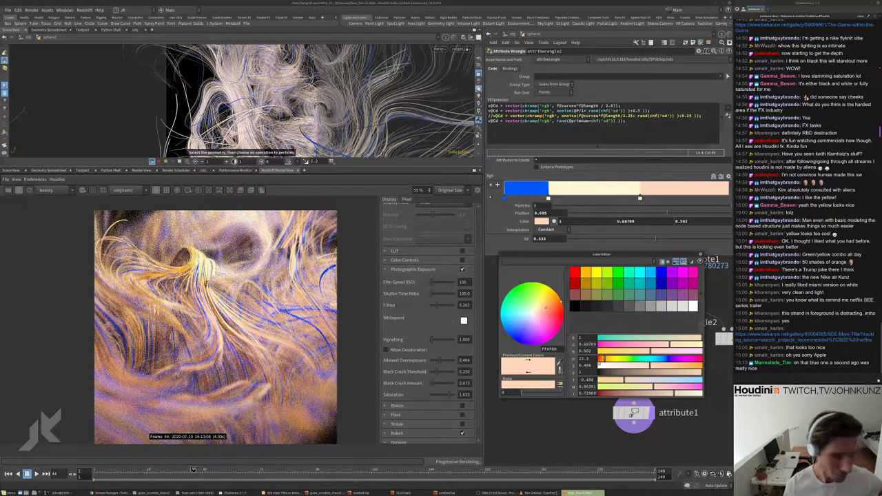
# - Set ramp key 3's hue to about 220 so the end key becomes light blue (0.502, 0.66966, 1)
pyautogui.click(663, 358)
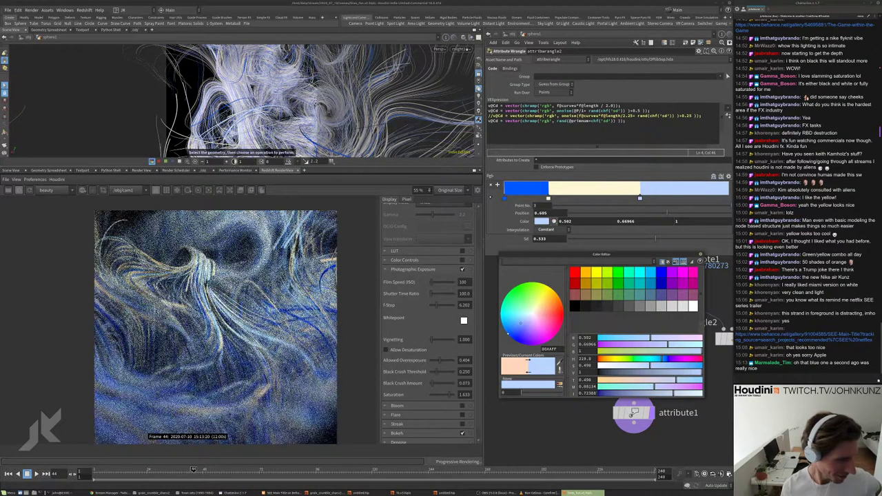
pyautogui.scroll(-2, 215, 326)
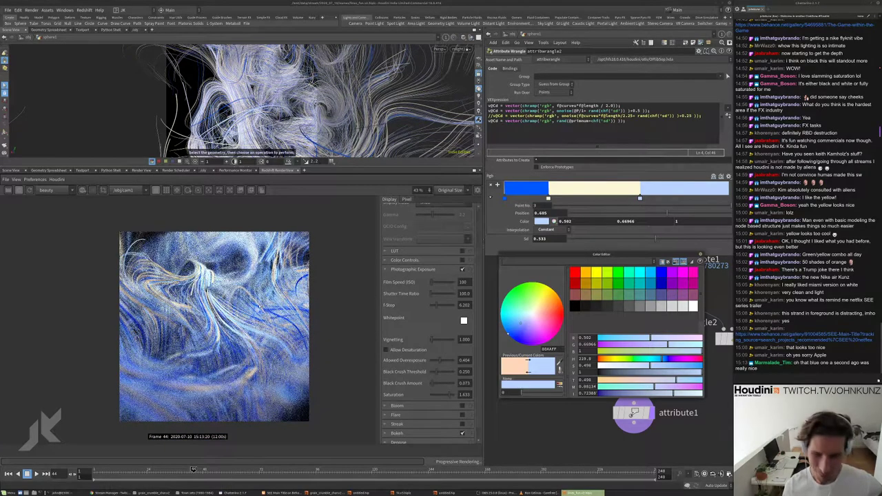
pyautogui.scroll(4, 214, 327)
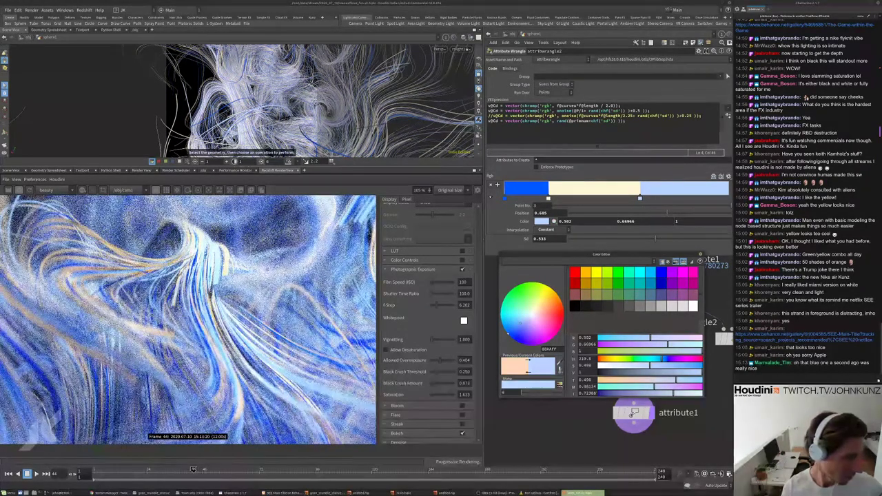
pyautogui.scroll(-2, 214, 327)
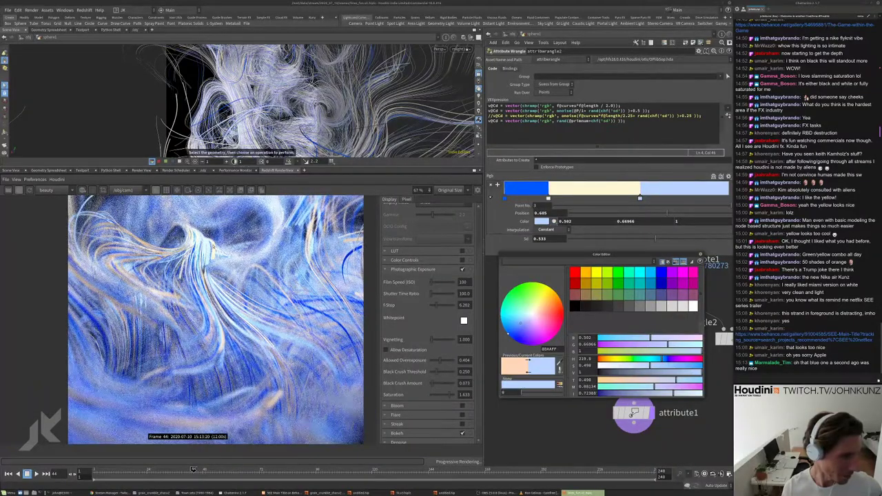
pyautogui.scroll(2, 214, 327)
pyautogui.scroll(-3, 215, 327)
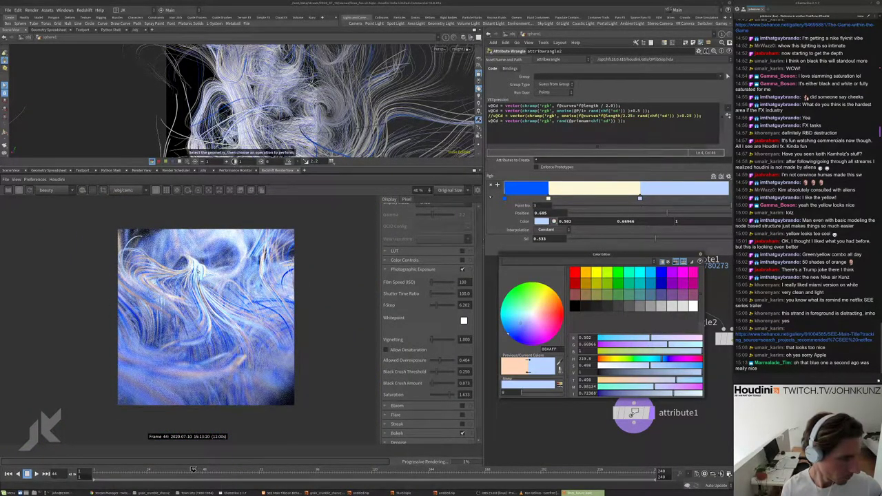
pyautogui.scroll(4, 215, 287)
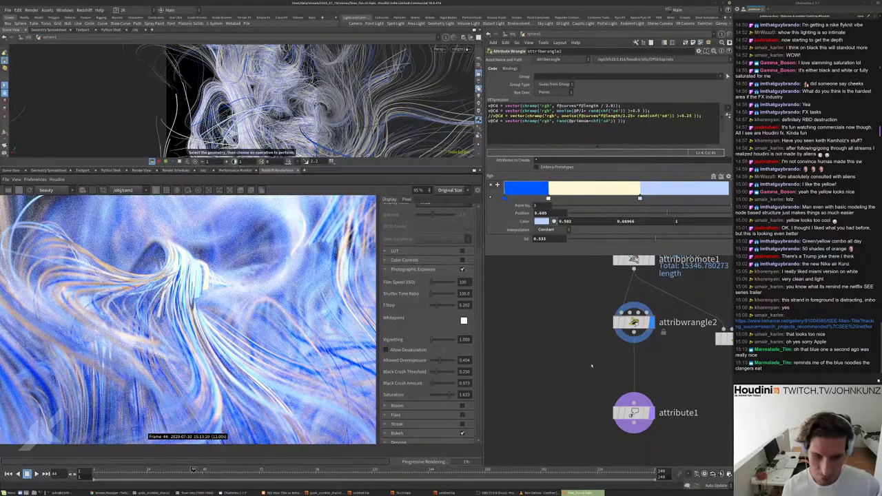
pyautogui.scroll(-2, 591, 366)
pyautogui.scroll(-3, 249, 339)
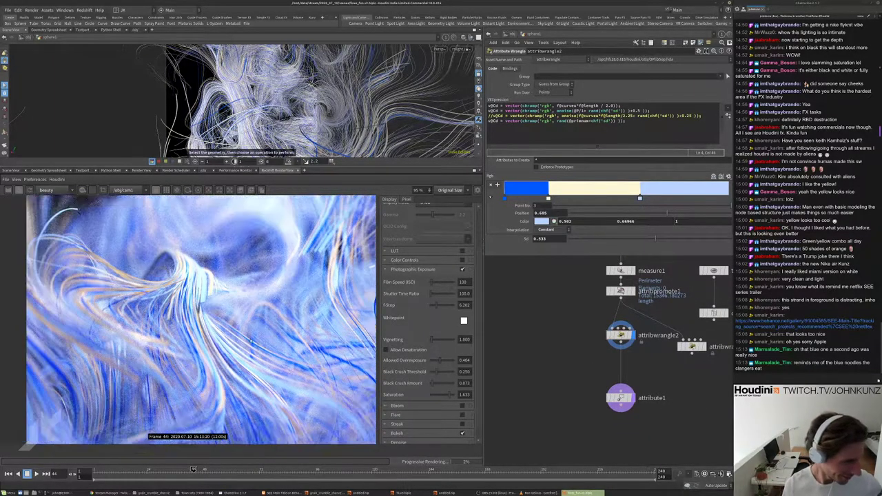
pyautogui.scroll(-2, 249, 338)
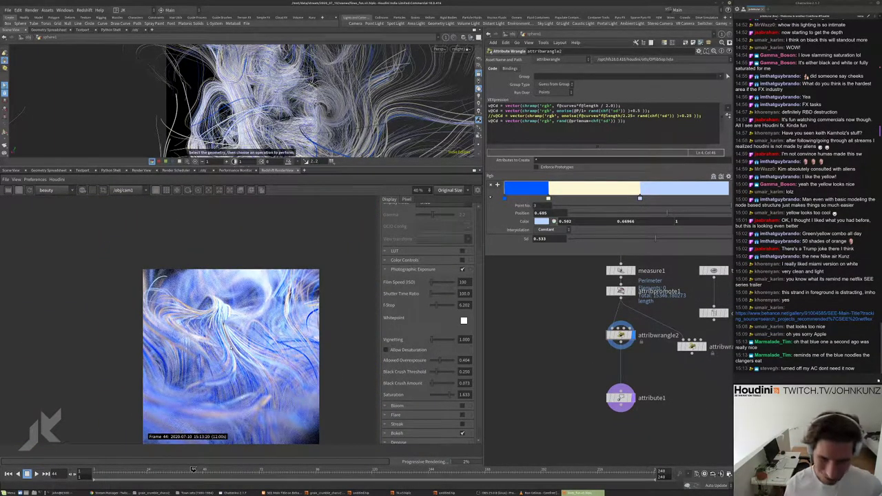
pyautogui.scroll(3, 231, 348)
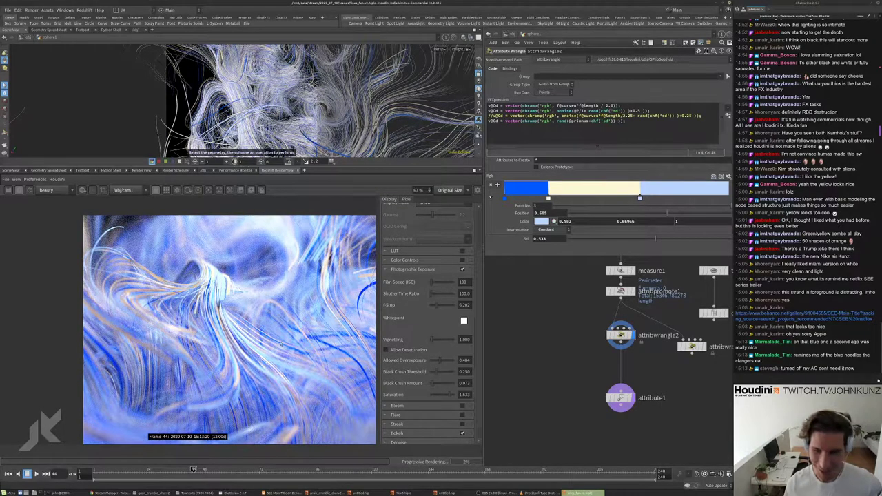
pyautogui.scroll(-3, 280, 337)
pyautogui.scroll(3, 277, 324)
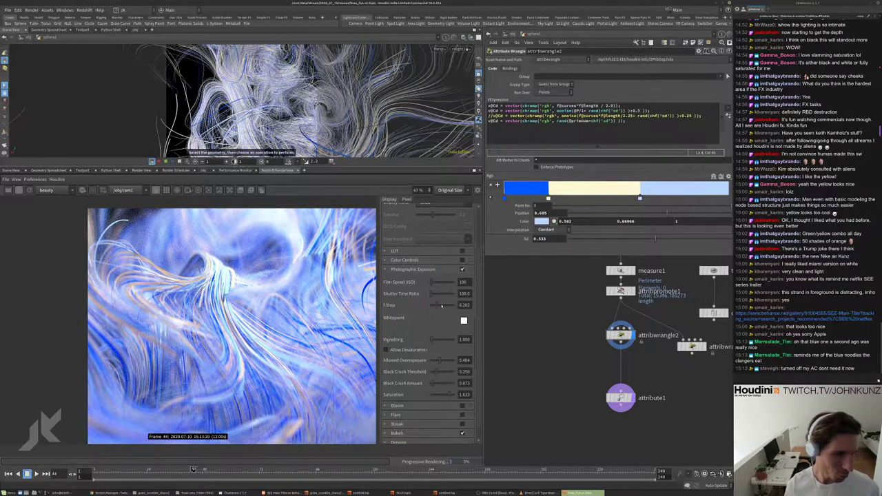
# - Set exposure F-Stop to 5.239 and both Black Crush Amount and Vignetting to 0, lowering Allowed Oversaturation
pyautogui.moveTo(441, 306); pyautogui.dragTo(436, 306)
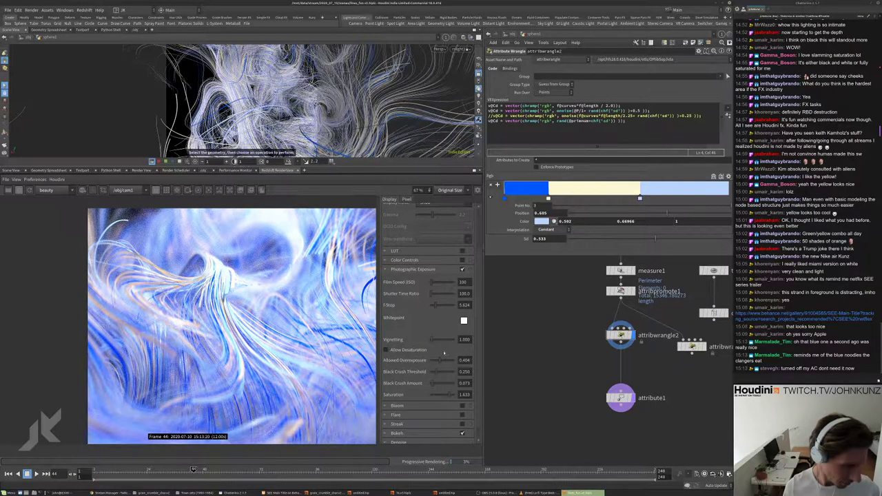
pyautogui.moveTo(449, 360); pyautogui.dragTo(432, 360)
pyautogui.scroll(5, 241, 278)
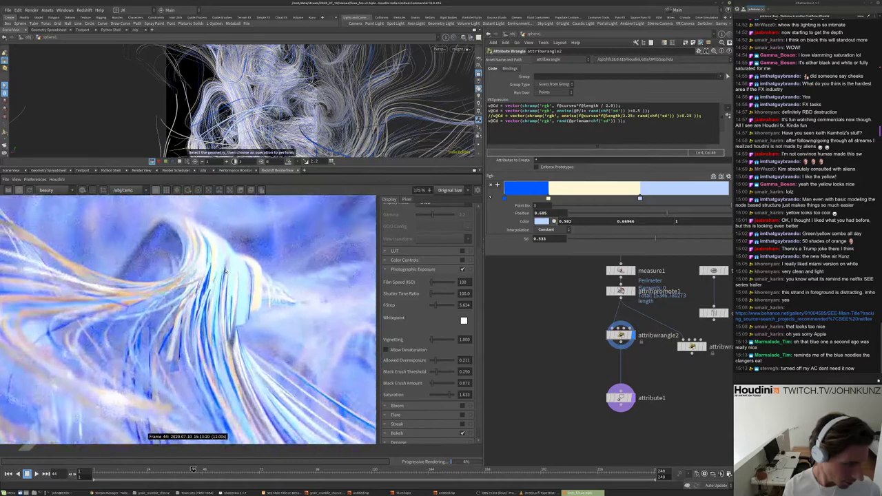
pyautogui.scroll(-8, 241, 278)
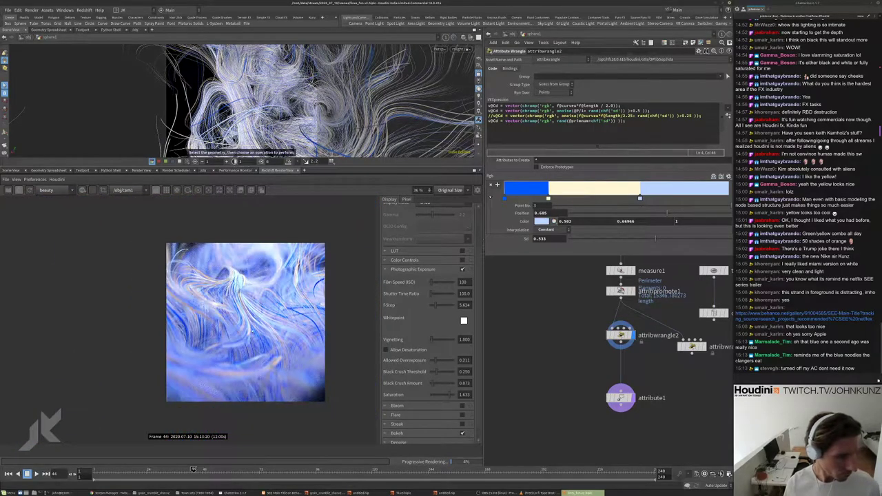
pyautogui.scroll(3, 242, 279)
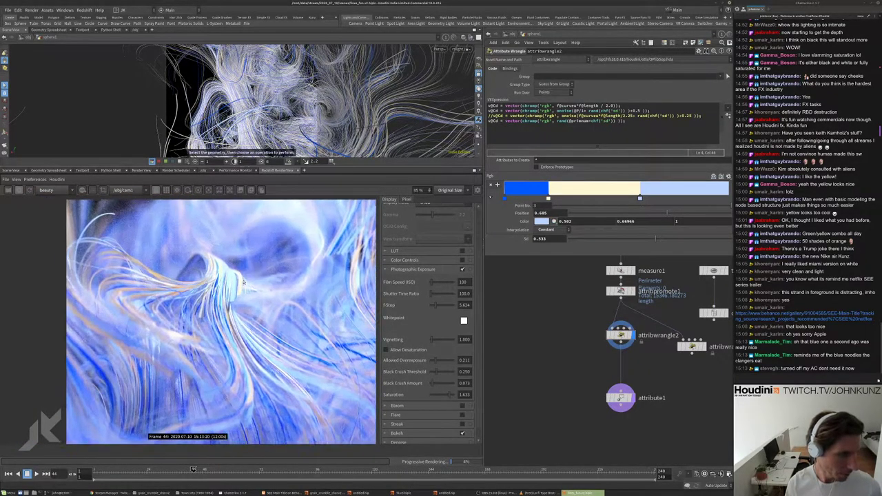
pyautogui.scroll(3, 242, 281)
pyautogui.scroll(-5, 248, 281)
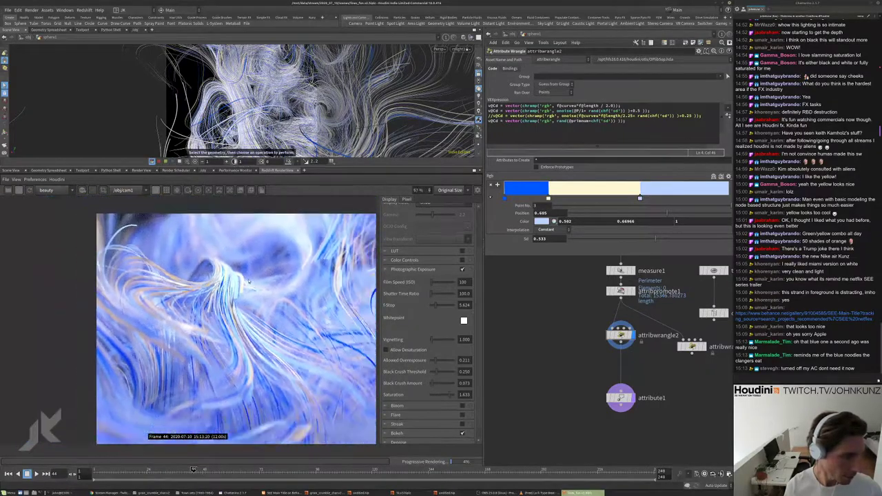
pyautogui.scroll(-1, 249, 282)
pyautogui.moveTo(441, 308); pyautogui.dragTo(434, 308)
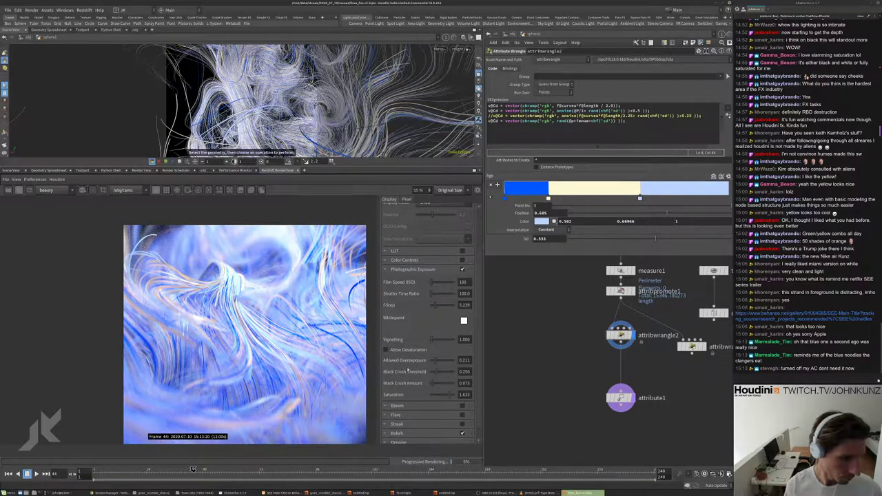
pyautogui.moveTo(432, 386)
pyautogui.mouseDown()
pyautogui.moveTo(443, 391)
pyautogui.moveTo(431, 388)
pyautogui.mouseUp()
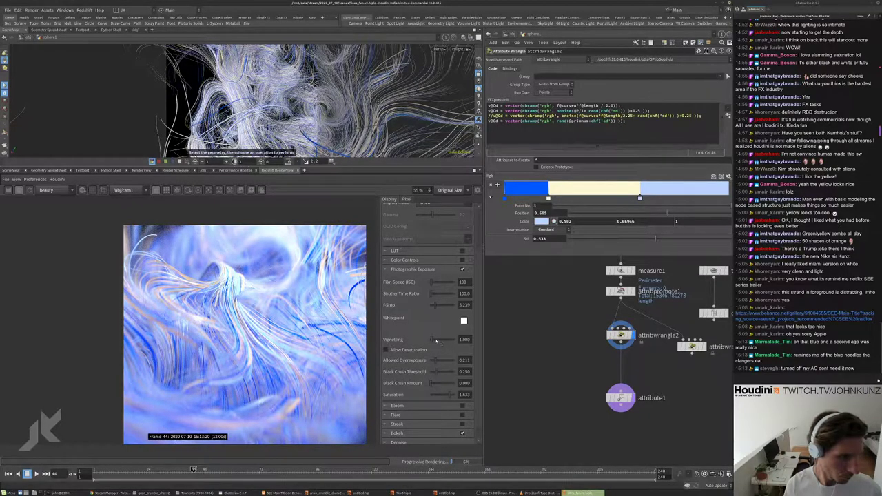
pyautogui.moveTo(436, 340); pyautogui.dragTo(367, 343)
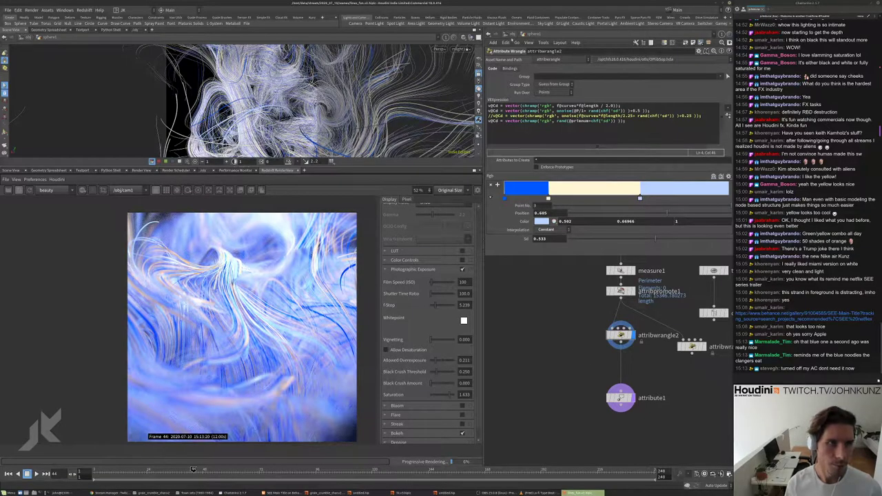
# - At /obj, set cam1's focal length to 35 and make the viewport look through cam1
pyautogui.click(510, 35)
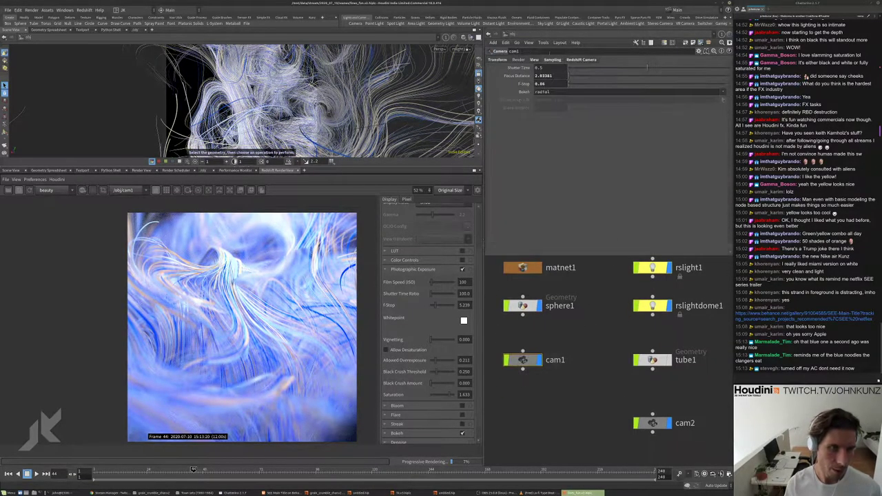
pyautogui.click(535, 60)
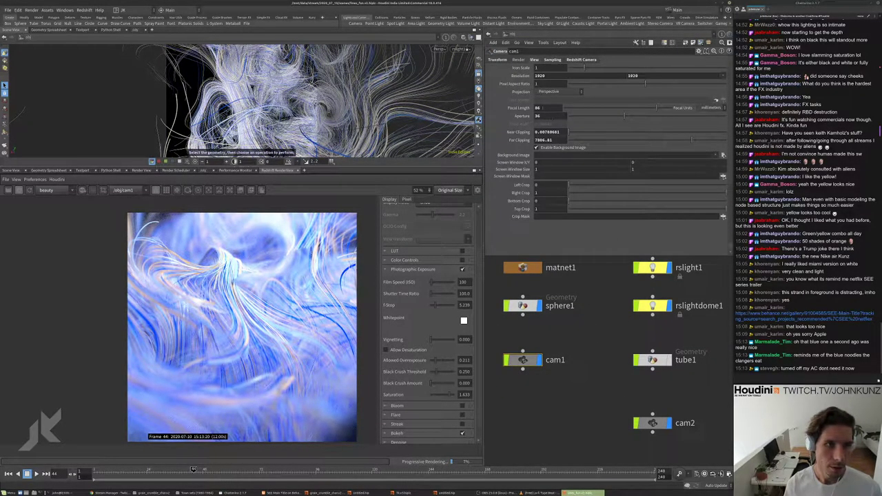
pyautogui.write('35')
pyautogui.press('Return')
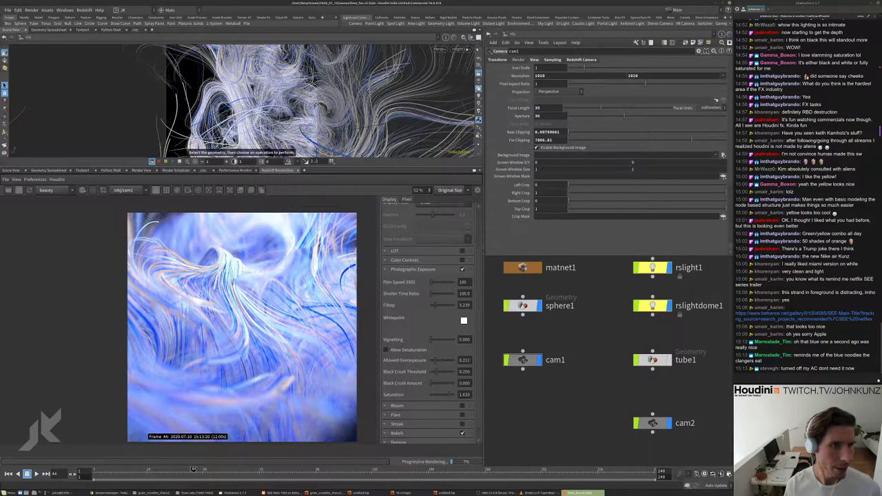
pyautogui.click(456, 49)
pyautogui.click(476, 80)
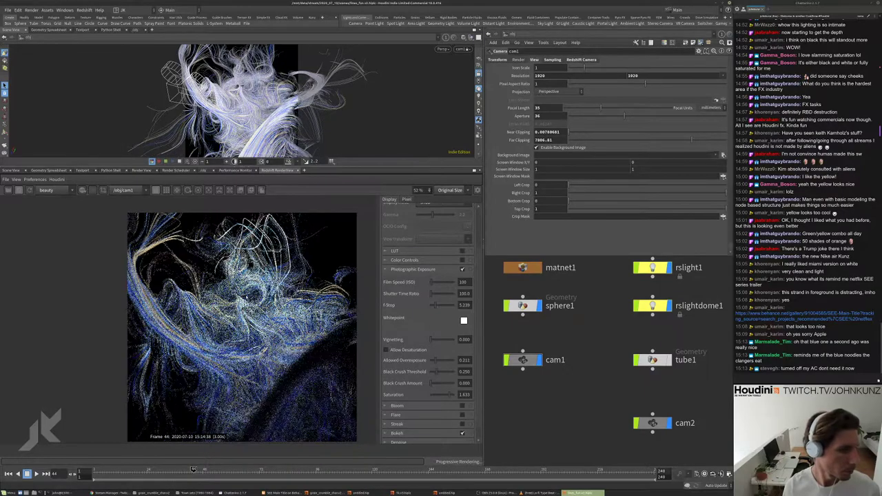
# - Change cam1's focal length from 35 to 85
pyautogui.scroll(-2, 233, 319)
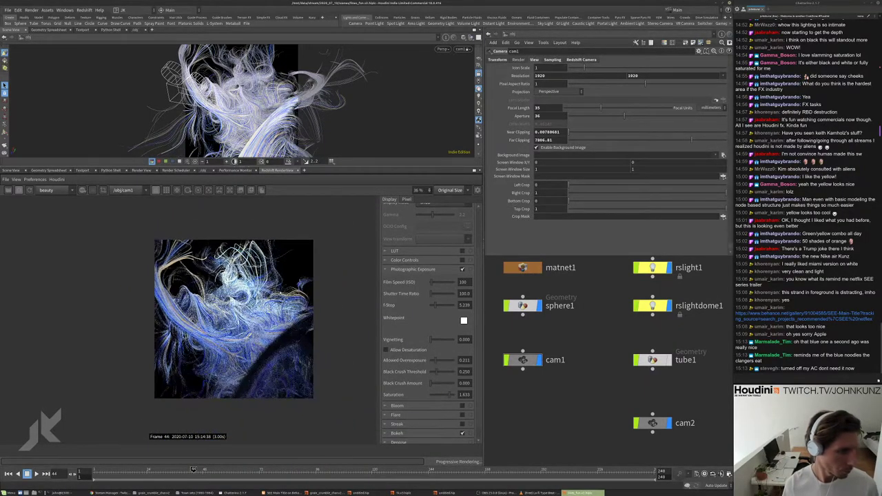
pyautogui.scroll(3, 233, 318)
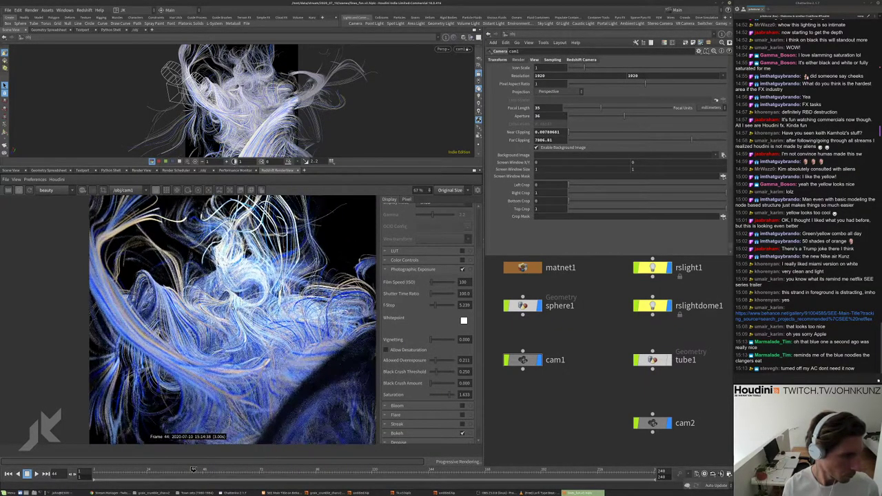
pyautogui.scroll(-1, 233, 318)
pyautogui.click(552, 107)
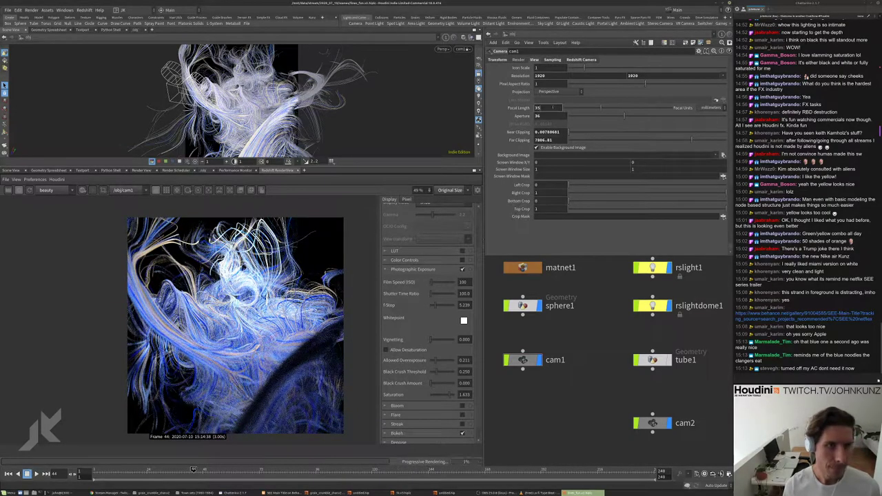
pyautogui.doubleClick(537, 107)
pyautogui.write('85')
pyautogui.press('Return')
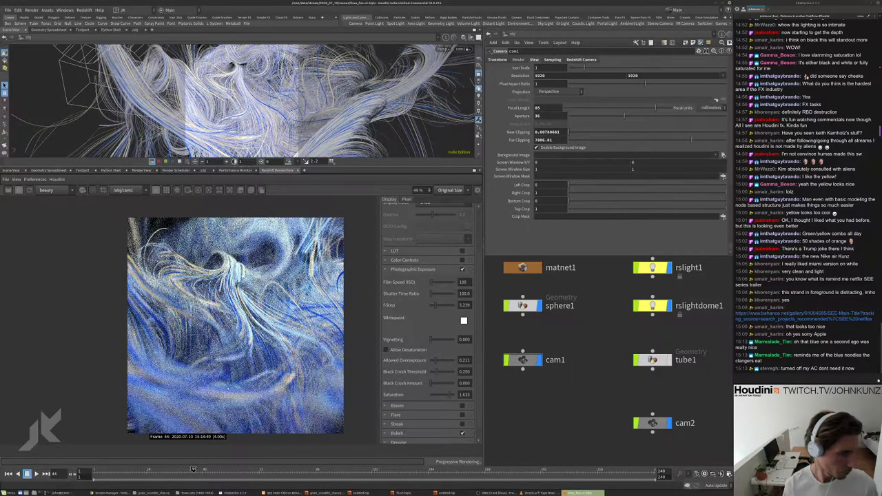
# - Zoom and tumble through cam1 to frame a new close angle on the swirling strands
pyautogui.scroll(-3, 252, 327)
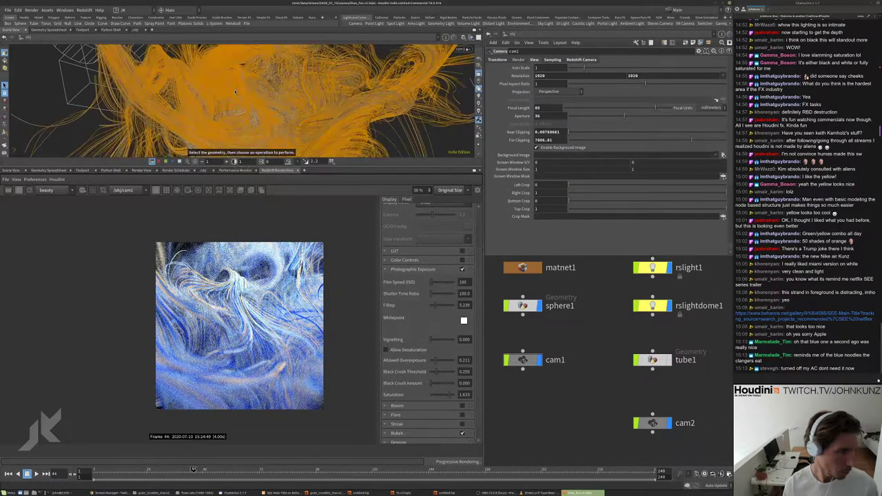
pyautogui.scroll(-2, 238, 100)
pyautogui.scroll(-2, 243, 88)
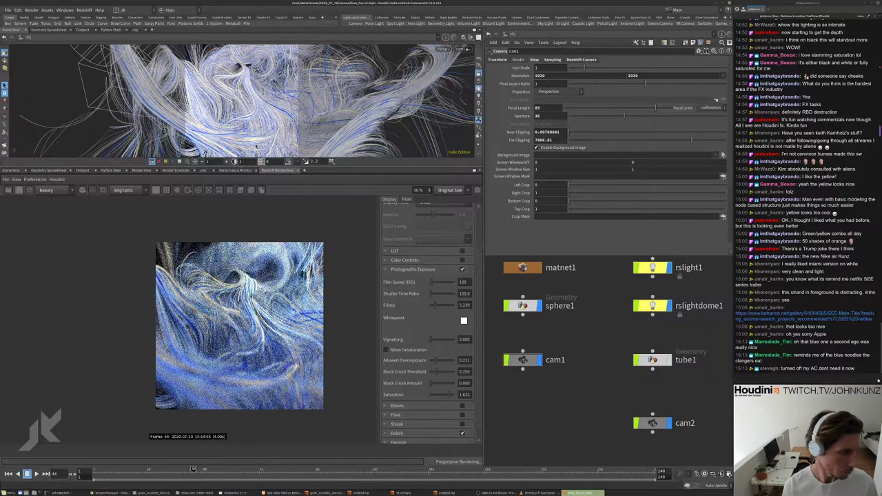
pyautogui.scroll(-2, 243, 88)
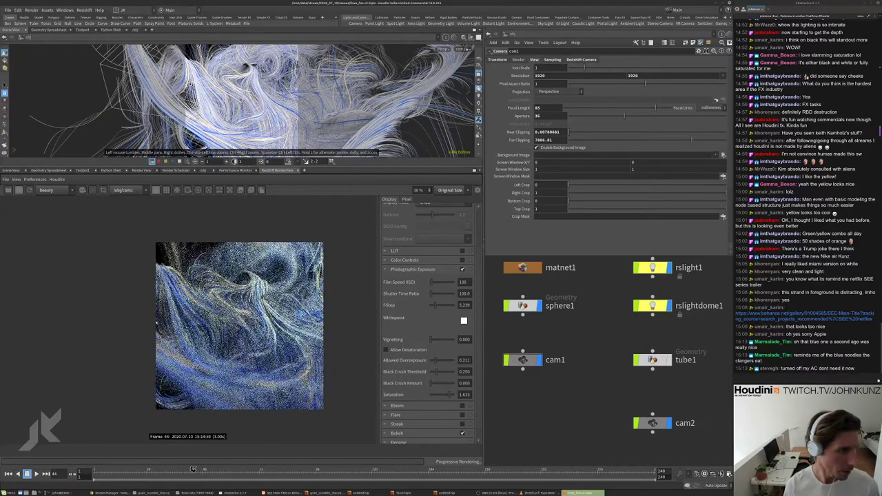
pyautogui.scroll(-2, 242, 88)
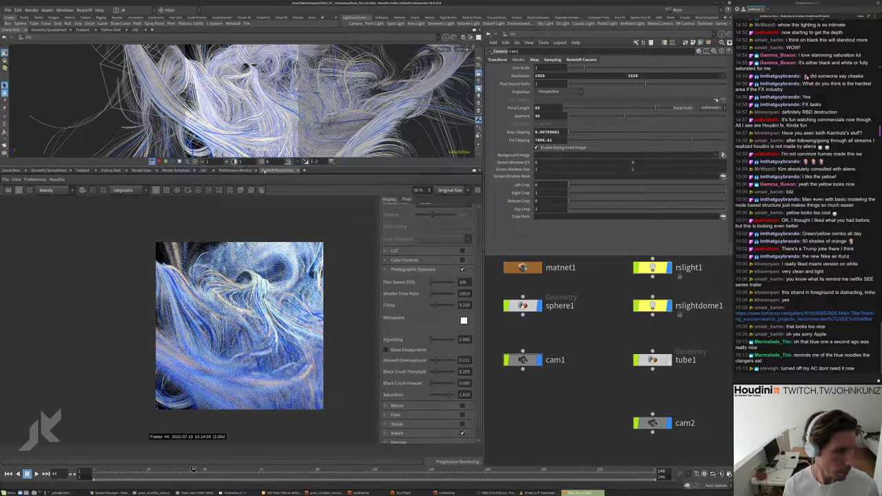
pyautogui.scroll(-3, 241, 96)
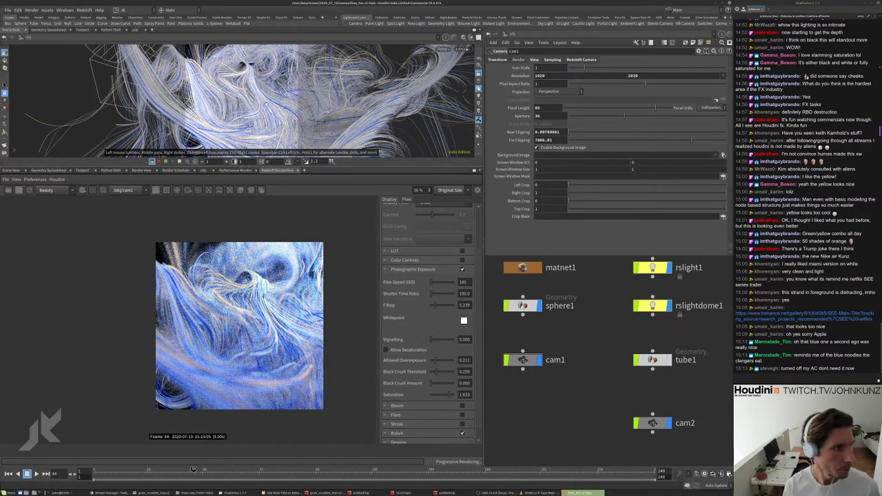
pyautogui.scroll(-2, 241, 96)
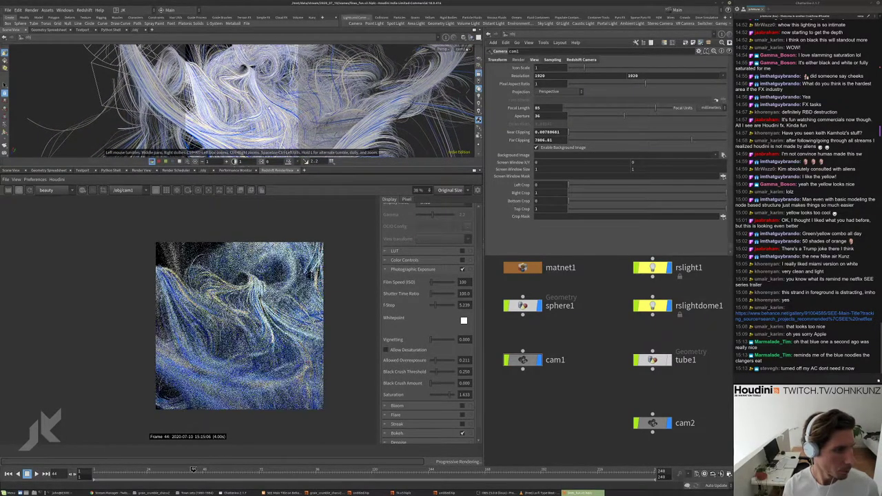
pyautogui.scroll(-2, 267, 104)
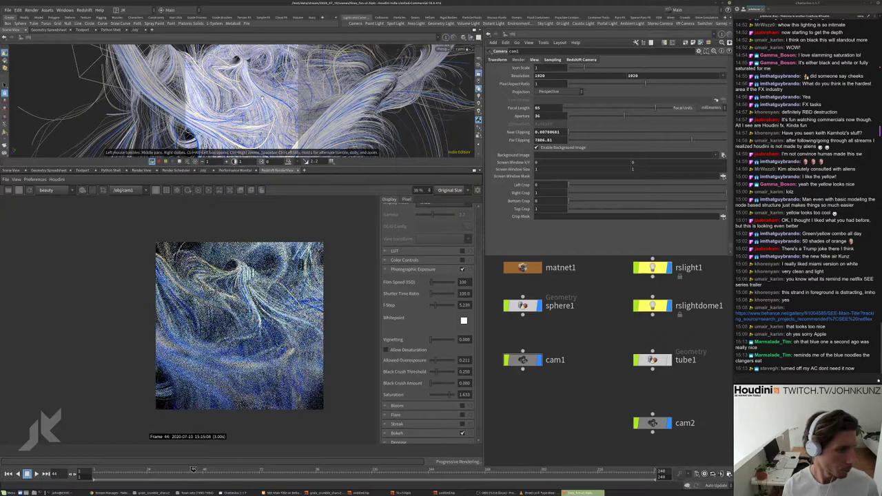
pyautogui.scroll(-1, 259, 89)
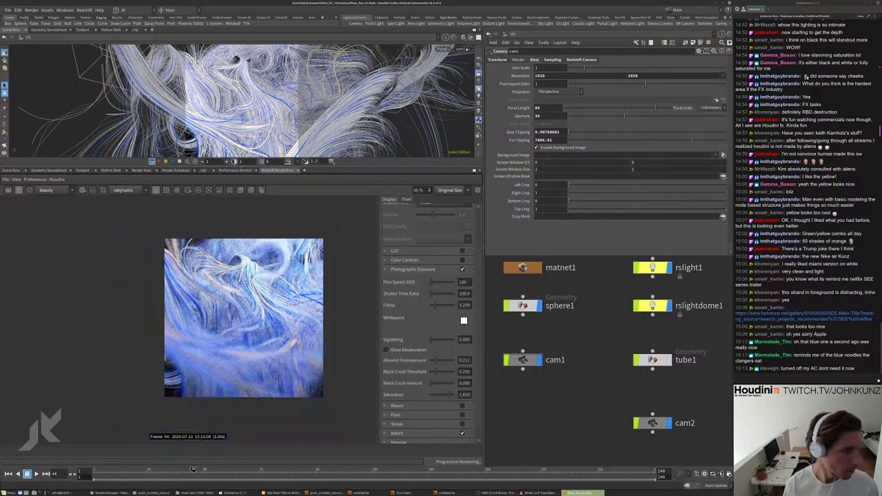
pyautogui.moveTo(259, 96); pyautogui.dragTo(227, 102)
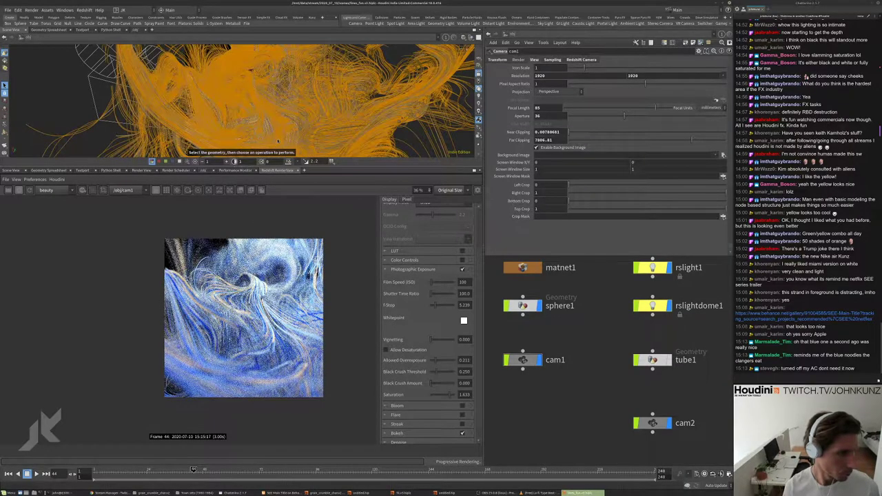
pyautogui.moveTo(263, 152); pyautogui.dragTo(246, 114)
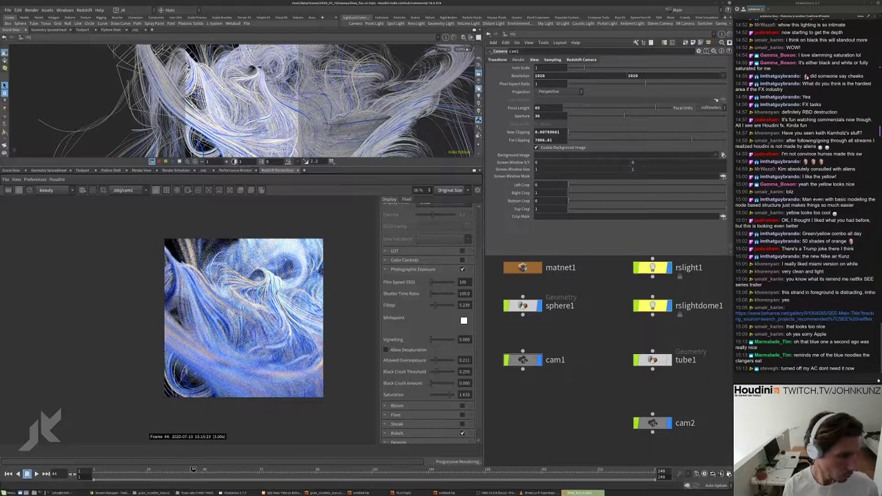
# - Pan the network editor to bring the light nodes into view
pyautogui.scroll(5, 248, 310)
pyautogui.scroll(-2, 256, 303)
pyautogui.scroll(-2, 256, 303)
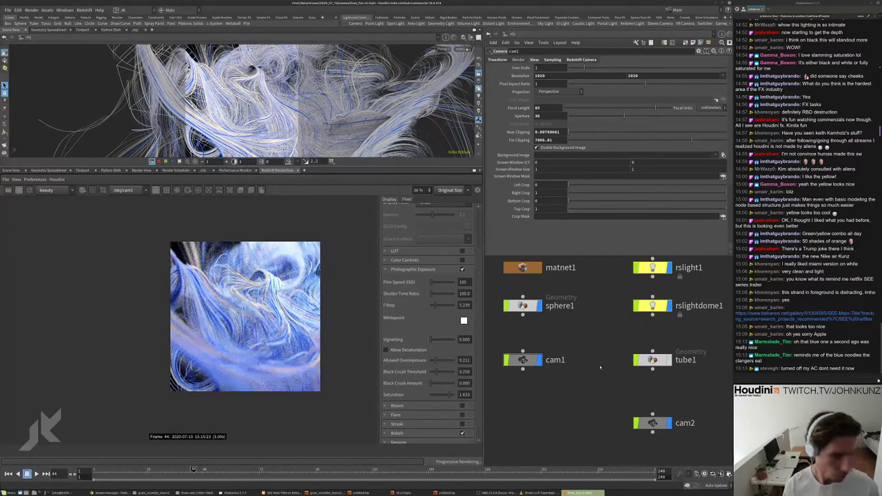
pyautogui.moveTo(650, 420); pyautogui.dragTo(629, 451, button='middle')
# - Select rslight1, then save the scene as a new version, lines_fun_v3.hiplc
pyautogui.click(628, 299)
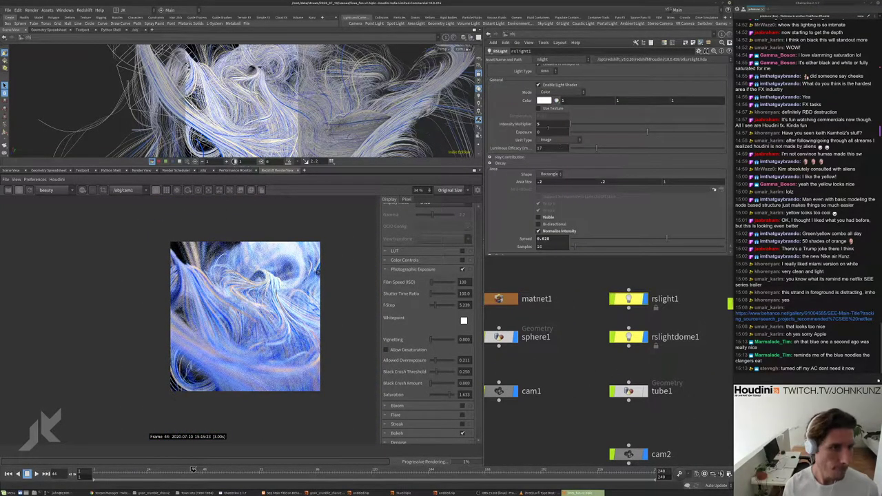
pyautogui.click(7, 11)
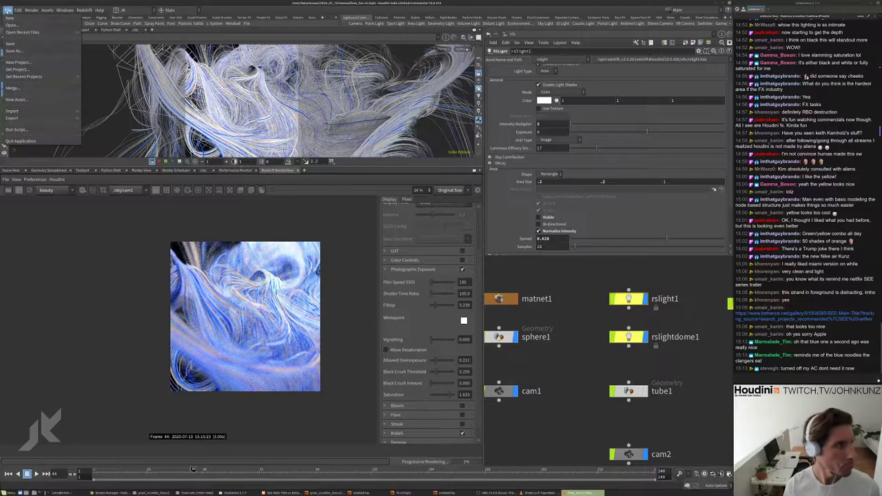
pyautogui.click(28, 48)
pyautogui.click(494, 339)
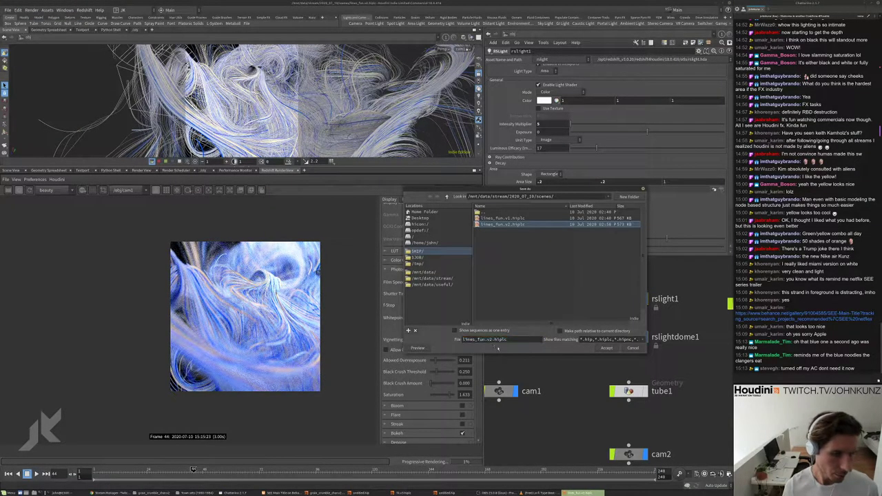
pyautogui.press('BackSpace')
pyautogui.write('3')
pyautogui.click(606, 348)
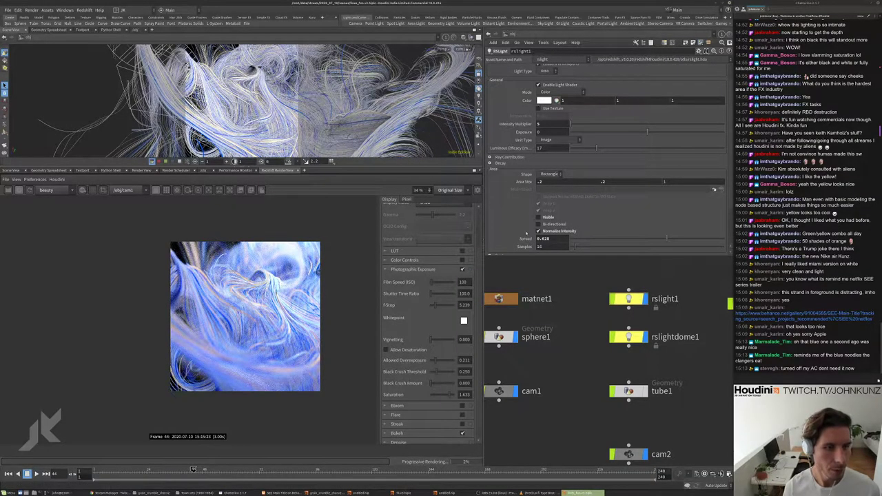
pyautogui.scroll(-2, 527, 233)
pyautogui.moveTo(666, 213); pyautogui.dragTo(320, 308)
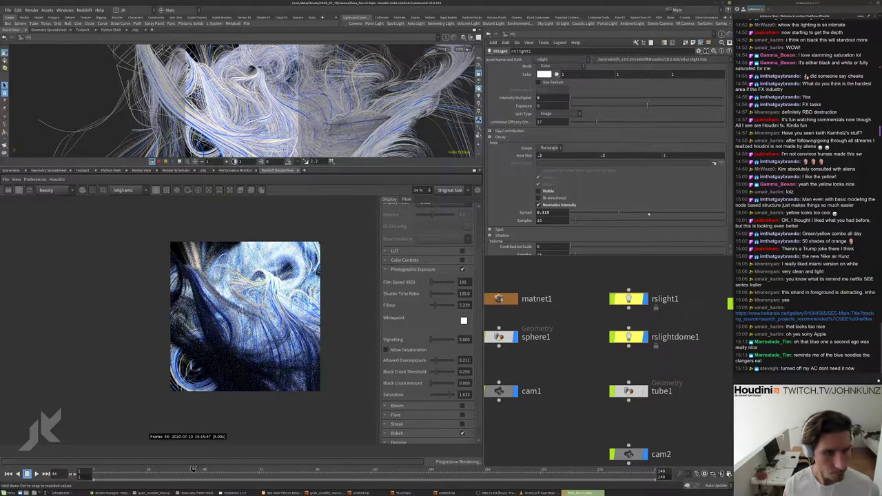
pyautogui.moveTo(644, 214); pyautogui.dragTo(637, 223)
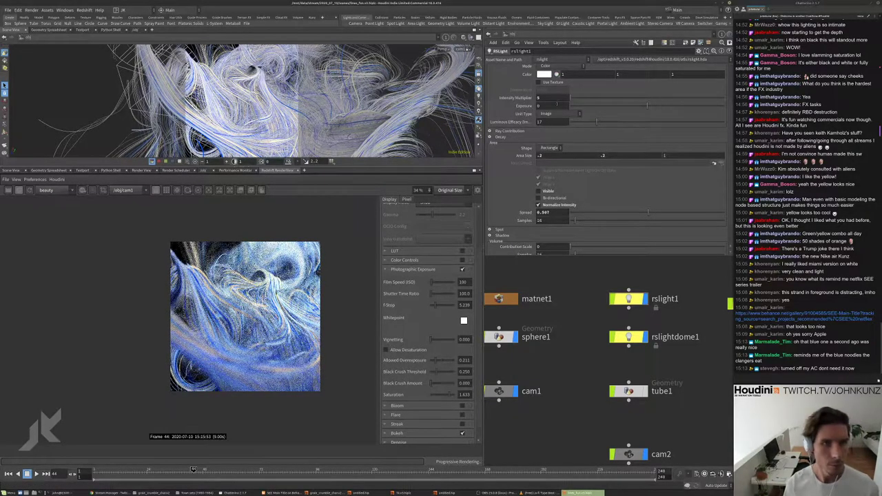
pyautogui.click(552, 97)
pyautogui.write('3')
pyautogui.press('Return')
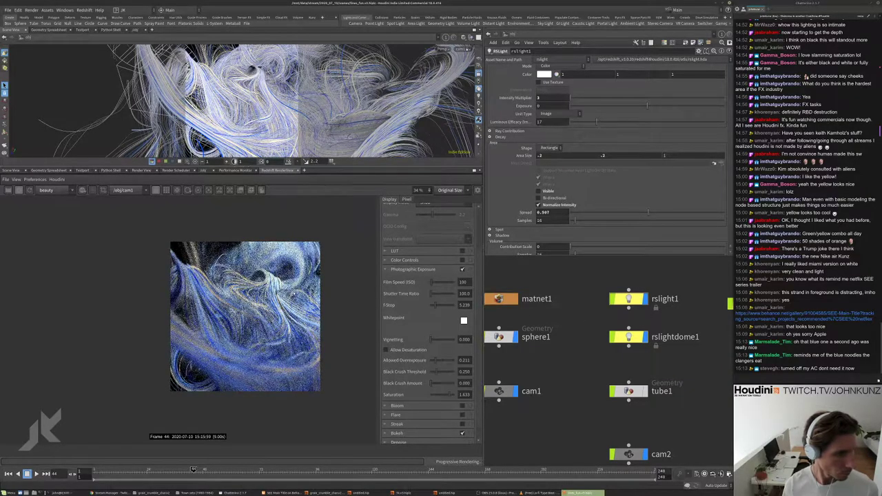
pyautogui.scroll(3, 269, 303)
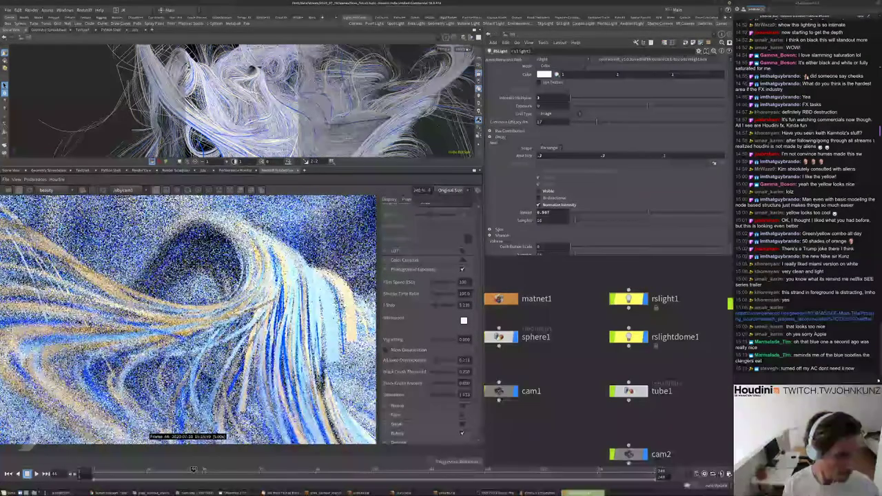
pyautogui.scroll(-3, 224, 323)
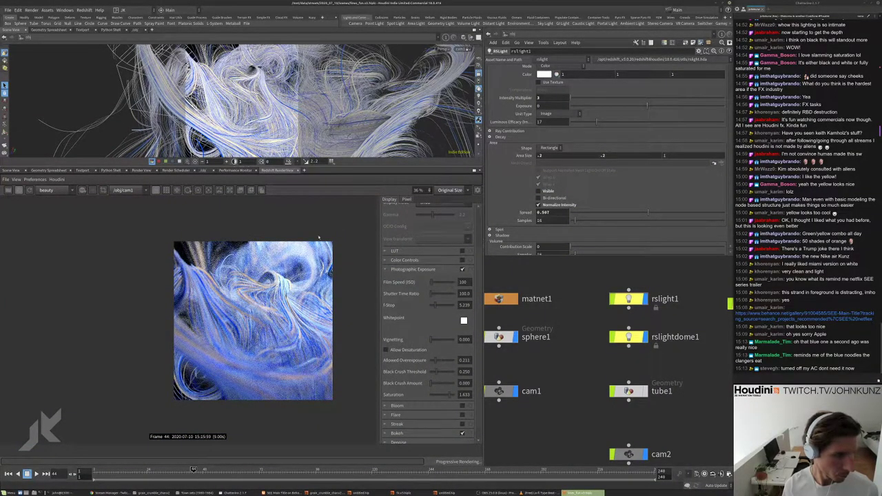
pyautogui.scroll(3, 262, 317)
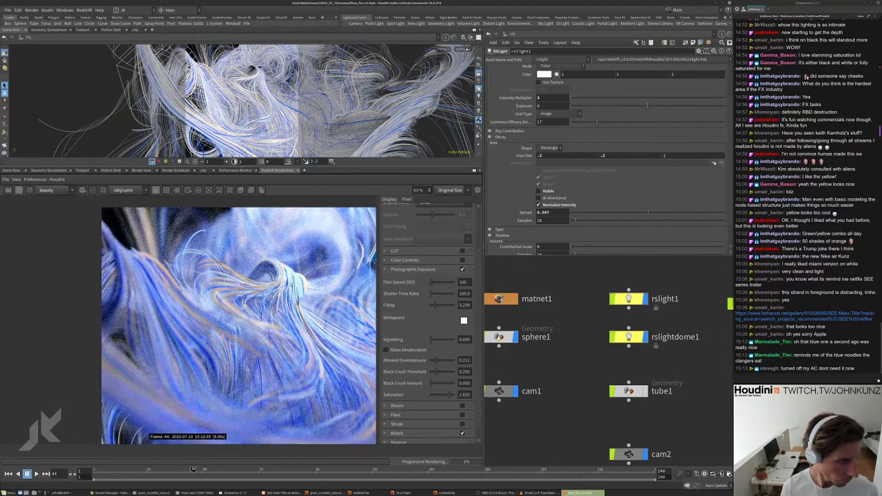
pyautogui.scroll(-4, 262, 317)
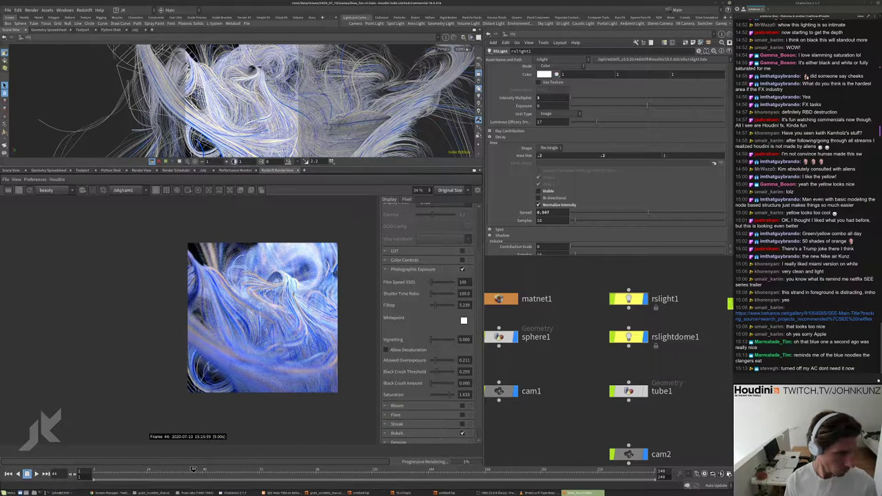
pyautogui.scroll(6, 324, 281)
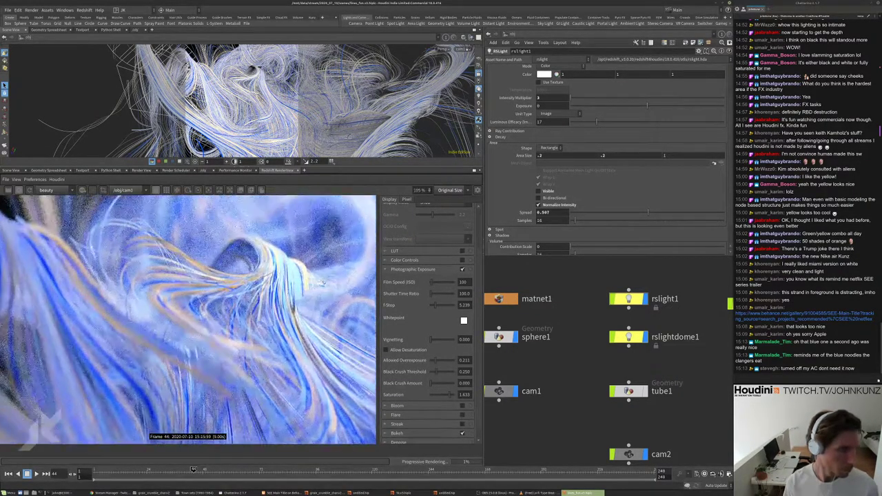
pyautogui.moveTo(321, 282); pyautogui.dragTo(242, 293, button='middle')
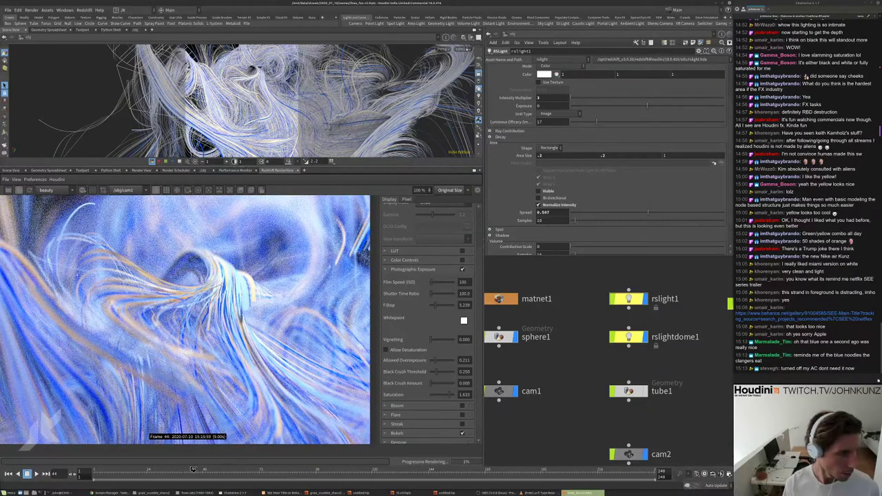
pyautogui.scroll(-1, 236, 276)
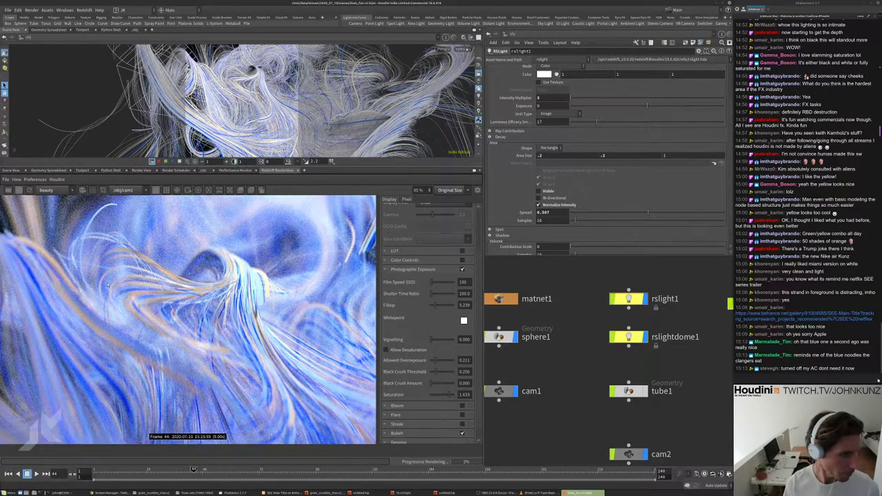
pyautogui.scroll(-2, 221, 297)
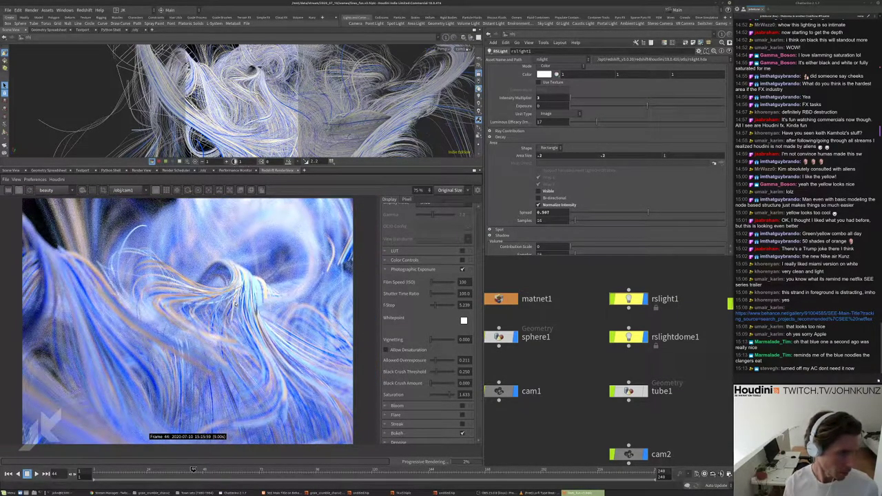
pyautogui.scroll(-2, 234, 303)
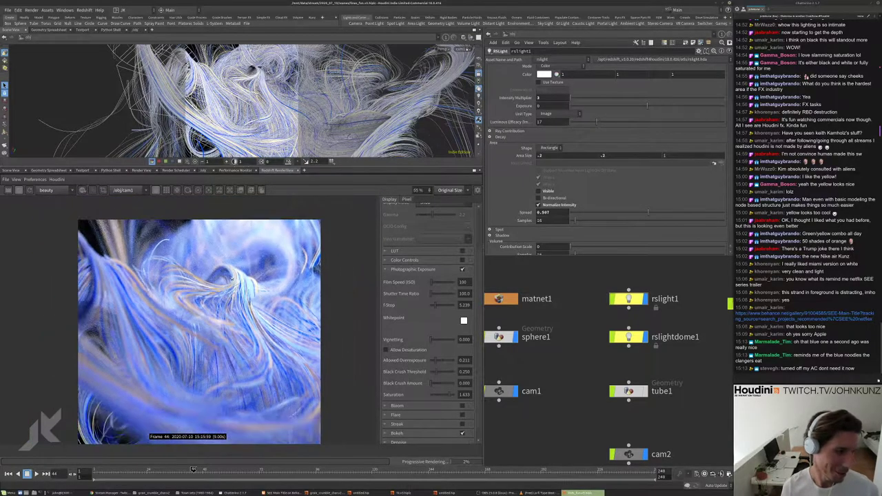
pyautogui.scroll(2, 199, 324)
pyautogui.scroll(1, 200, 324)
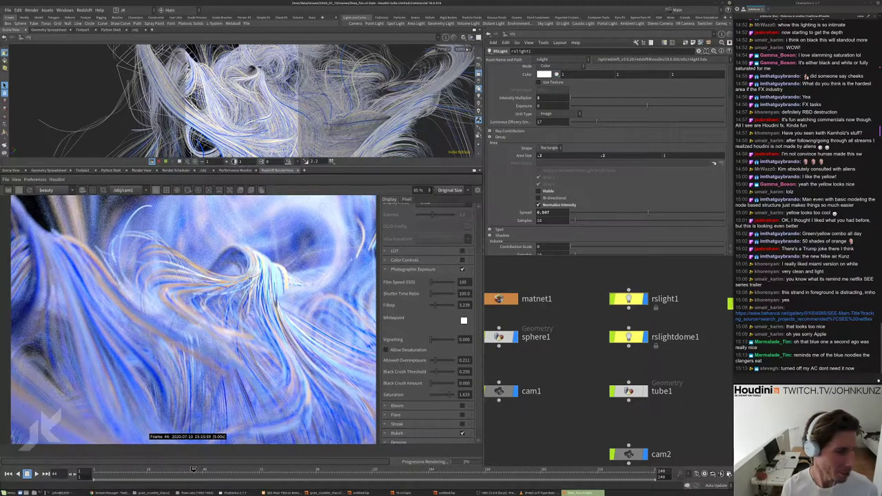
pyautogui.scroll(-2, 269, 255)
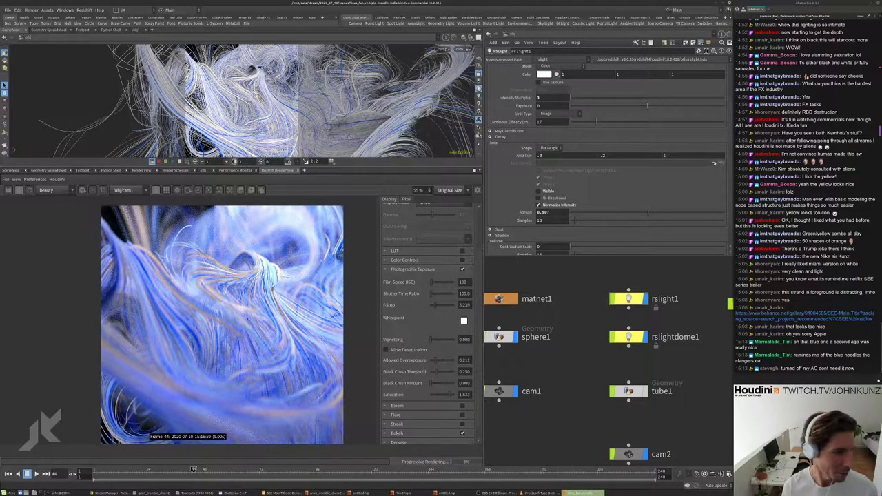
# - Select cam1 and lower its Redshift DOF aspect from 0.7 to 0.6
pyautogui.moveTo(551, 345); pyautogui.dragTo(574, 322, button='middle')
pyautogui.click(525, 369)
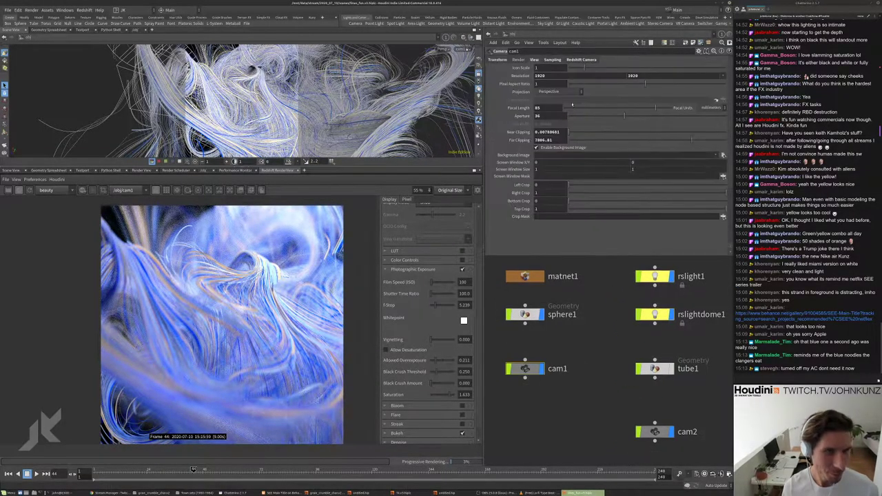
pyautogui.click(579, 60)
pyautogui.moveTo(545, 132); pyautogui.dragTo(561, 212, button='middle')
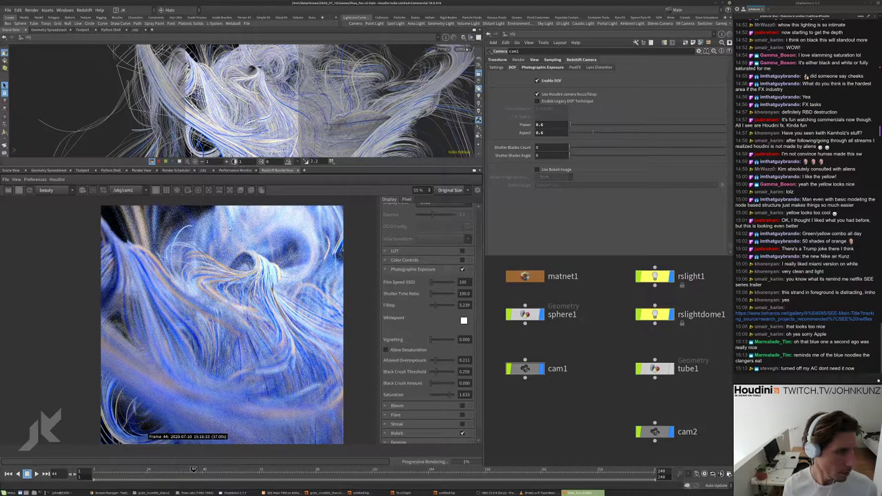
pyautogui.scroll(-3, 225, 221)
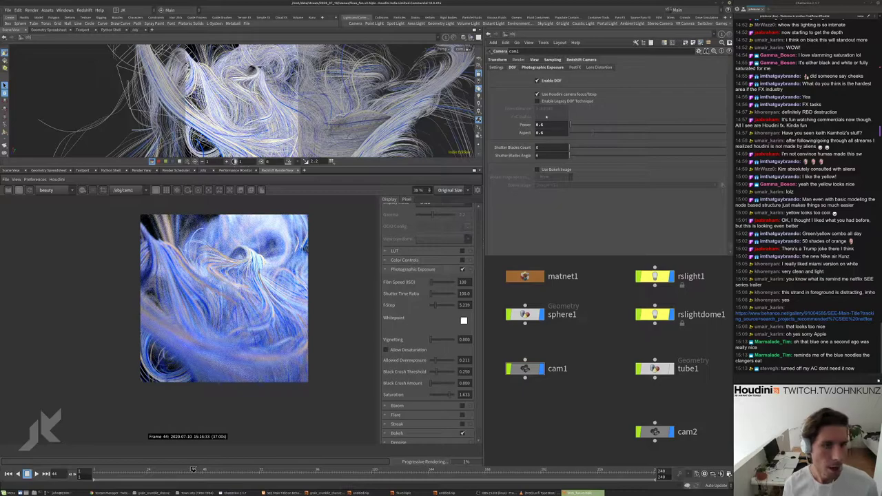
# - Set cam1's focal length from 85 to 67 and review the restarted render
pyautogui.click(552, 59)
pyautogui.click(535, 60)
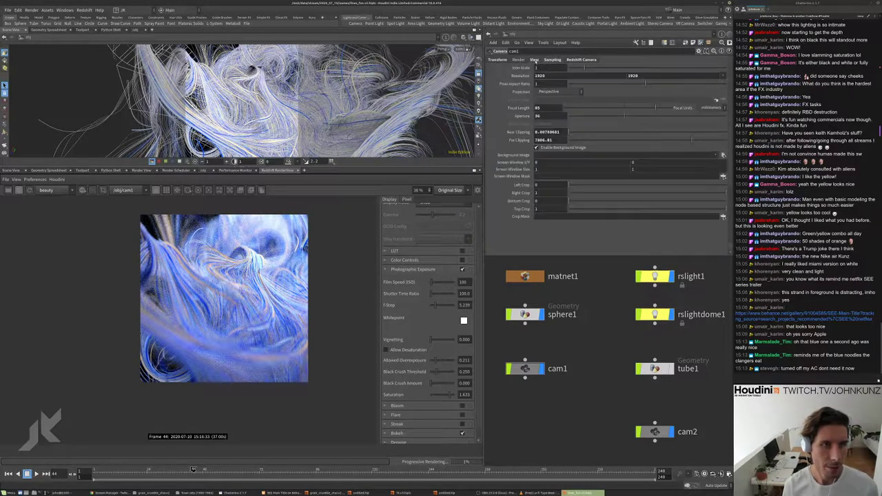
pyautogui.click(546, 106)
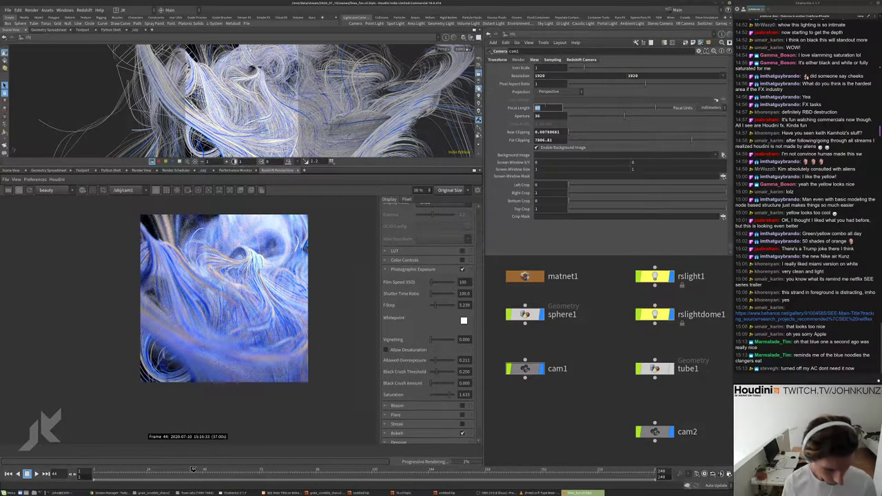
pyautogui.write('6')
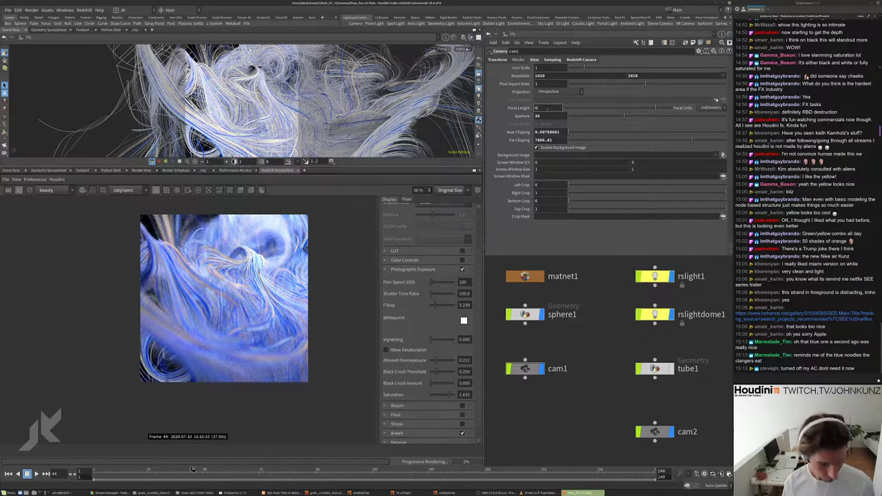
pyautogui.write('7')
pyautogui.press('Return')
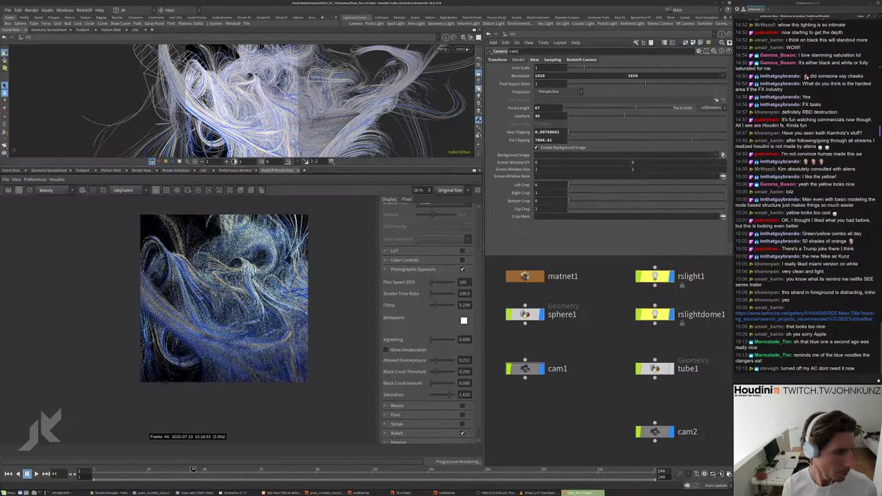
pyautogui.scroll(-3, 224, 296)
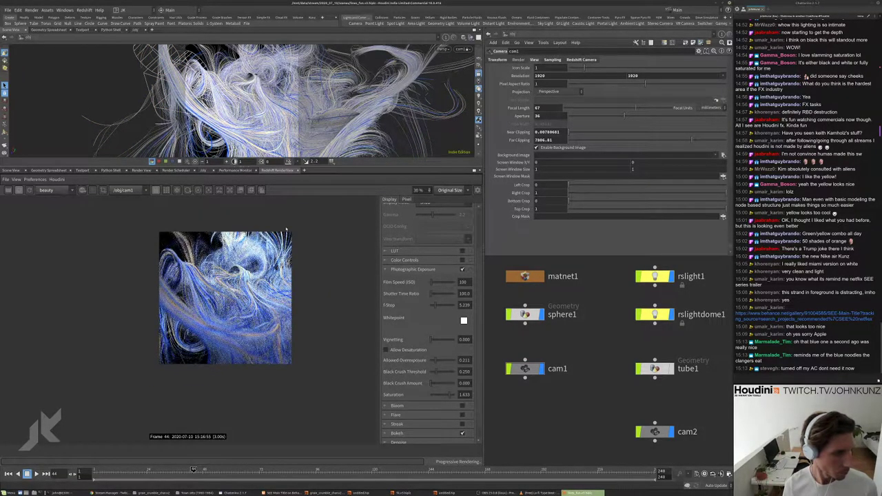
pyautogui.scroll(4, 237, 270)
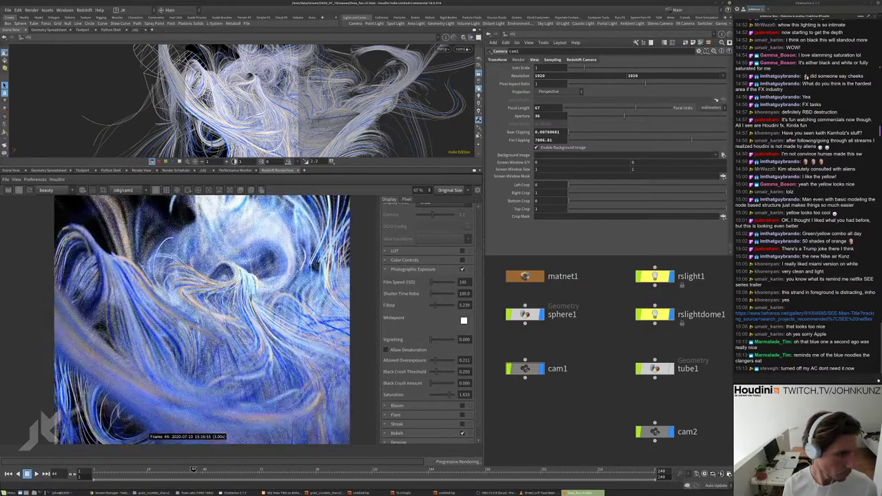
pyautogui.scroll(-2, 237, 268)
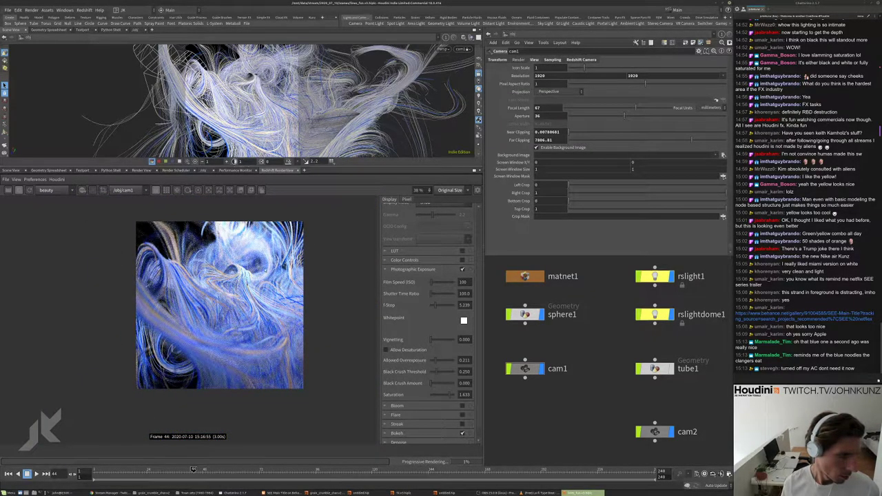
pyautogui.scroll(-3, 217, 310)
pyautogui.scroll(3, 218, 310)
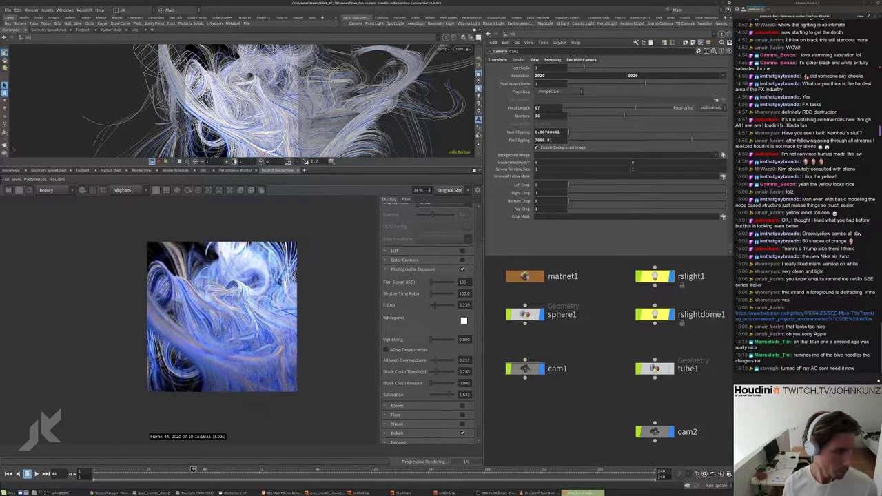
pyautogui.scroll(3, 248, 287)
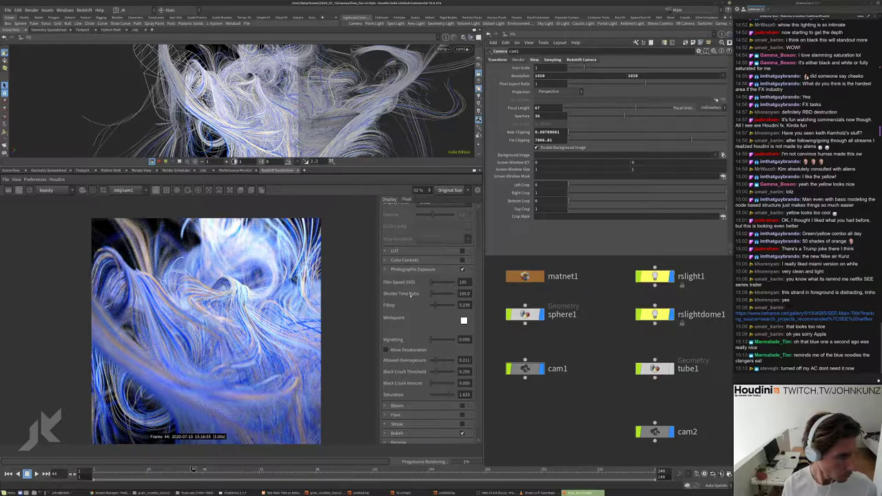
# - Inside sphere1, raise the cream ramp key's saturation in attribwrangle2 to make it golden yellow
pyautogui.doubleClick(525, 314)
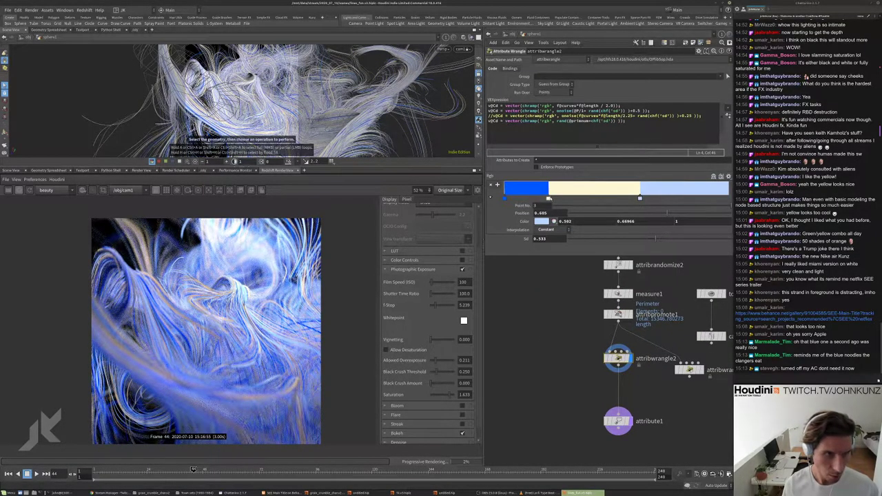
pyautogui.click(548, 199)
pyautogui.click(542, 221)
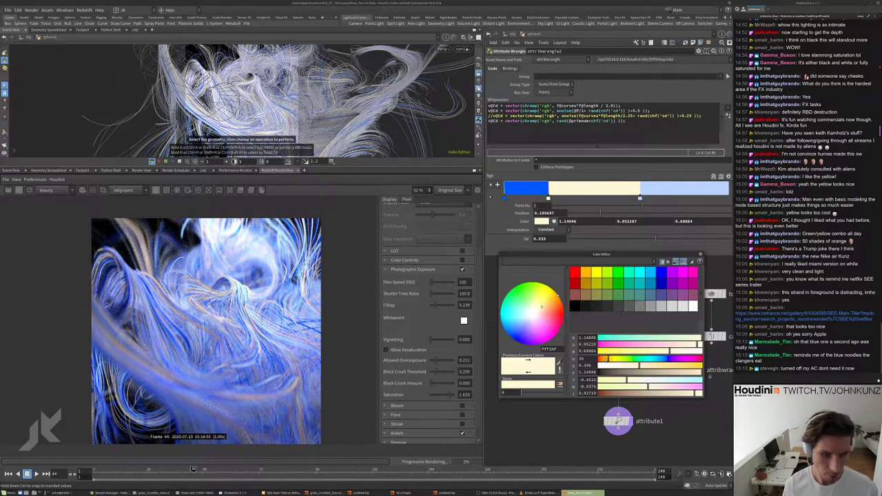
pyautogui.click(673, 368)
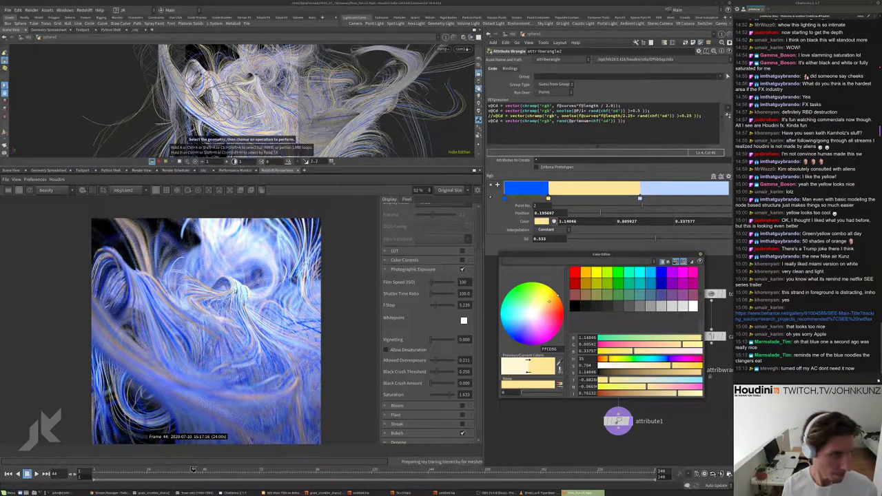
pyautogui.scroll(5, 207, 324)
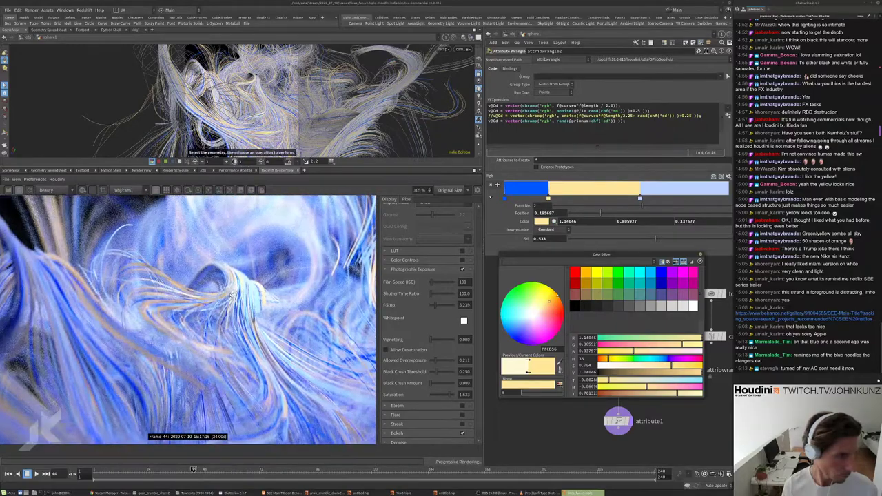
pyautogui.scroll(-5, 195, 324)
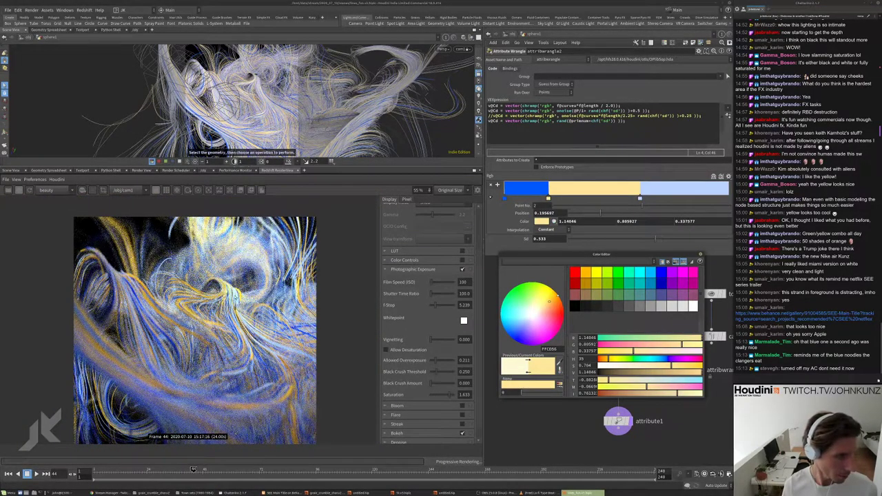
pyautogui.scroll(2, 238, 293)
pyautogui.scroll(-4, 152, 364)
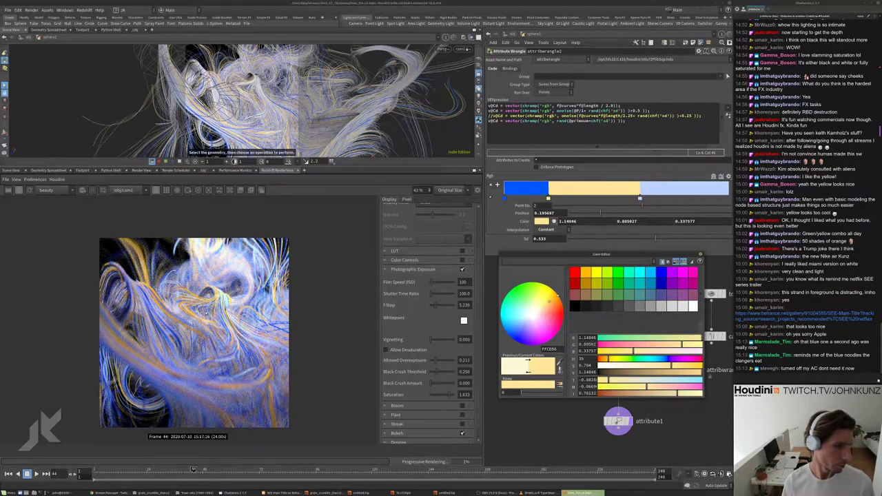
pyautogui.scroll(2, 207, 310)
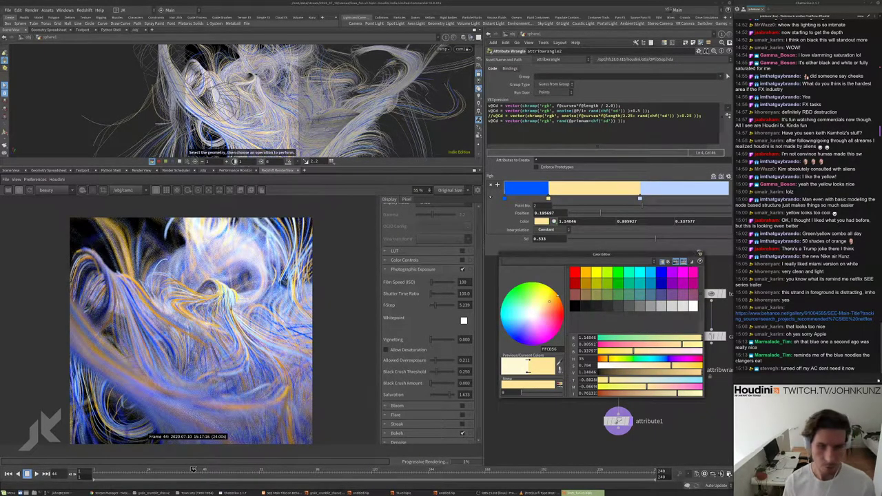
pyautogui.click(701, 254)
# - Back at /obj, select cam1 and re-enter its focal length value
pyautogui.click(513, 33)
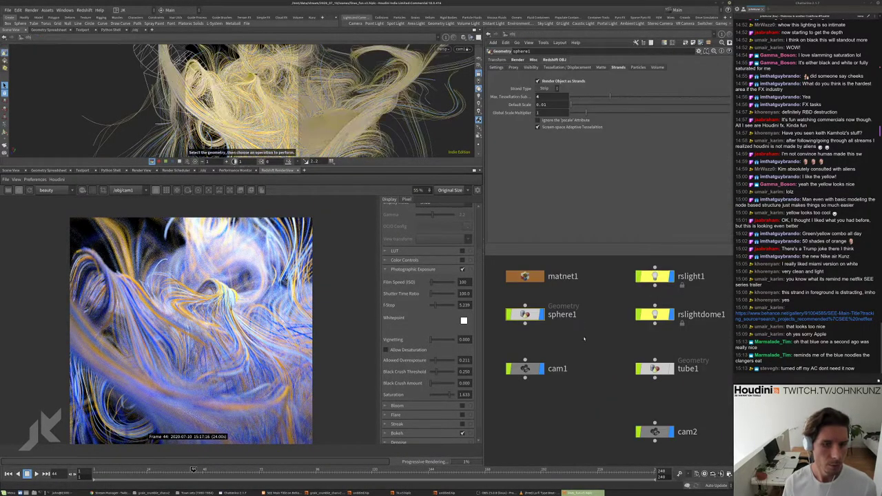
pyautogui.click(525, 368)
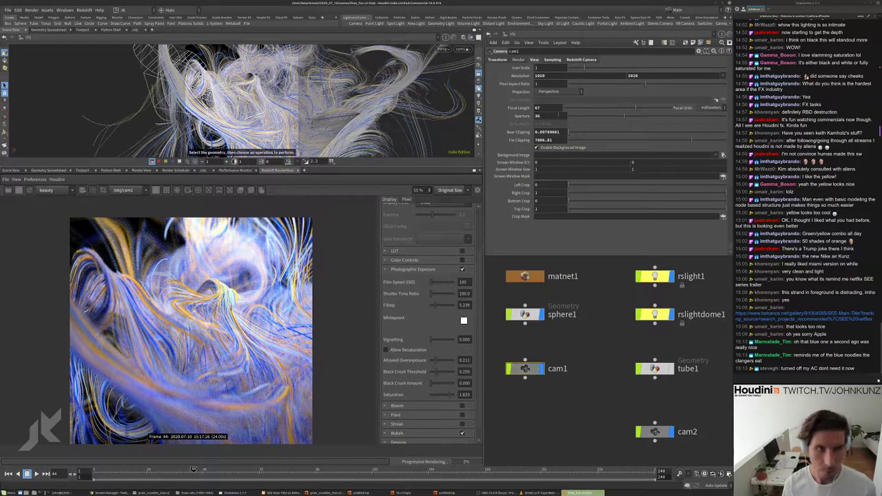
pyautogui.click(537, 108)
pyautogui.write('6')
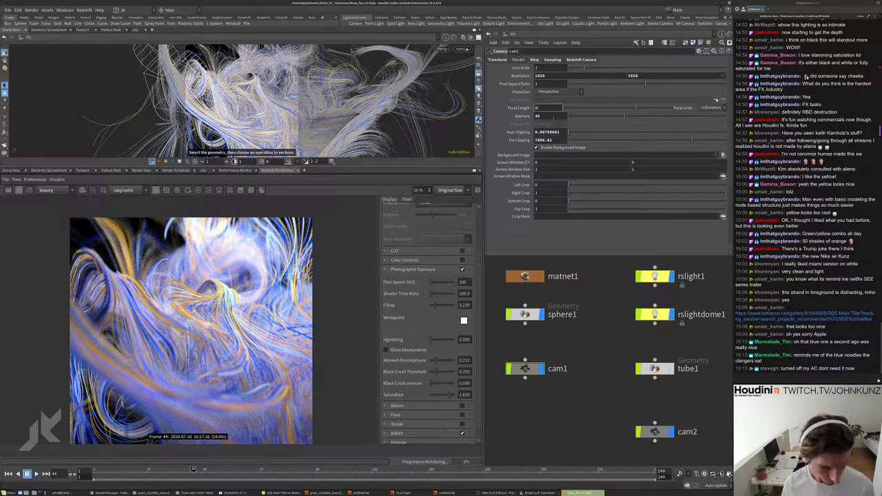
pyautogui.write('7')
pyautogui.press('Return')
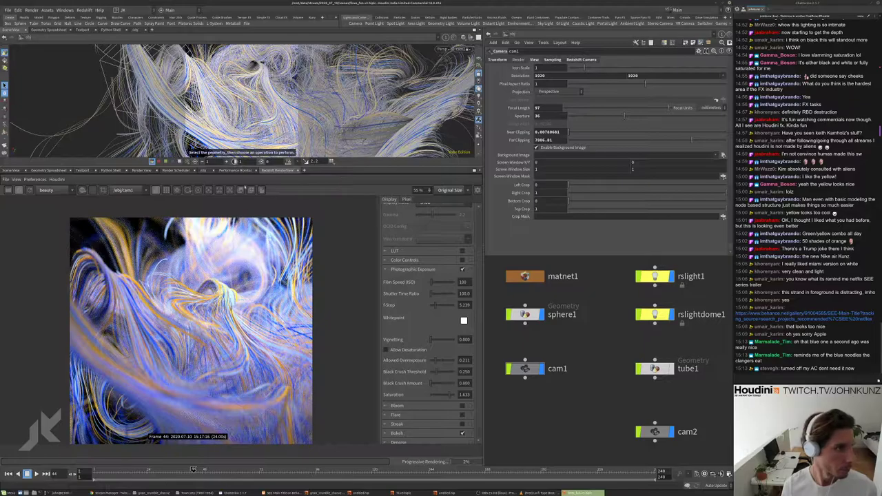
# - Orbit the viewport slightly and refresh the Redshift render of the blue and golden strands
pyautogui.moveTo(265, 97); pyautogui.dragTo(268, 95)
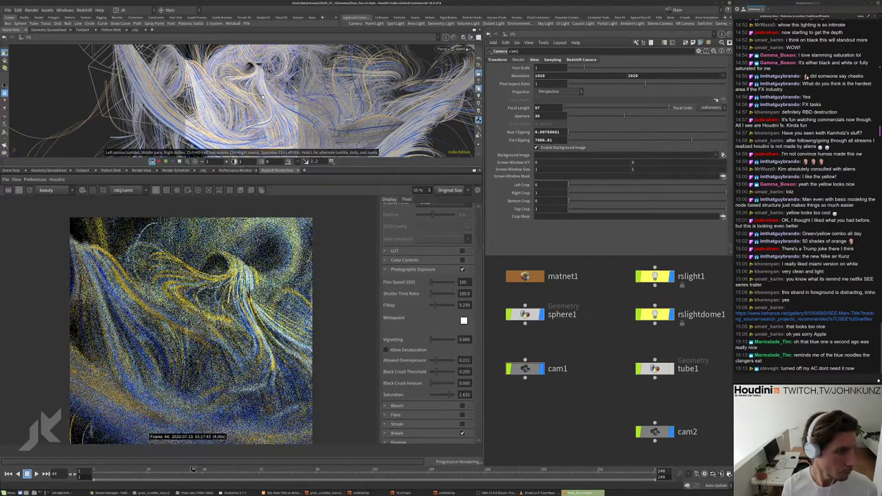
pyautogui.scroll(-2, 201, 326)
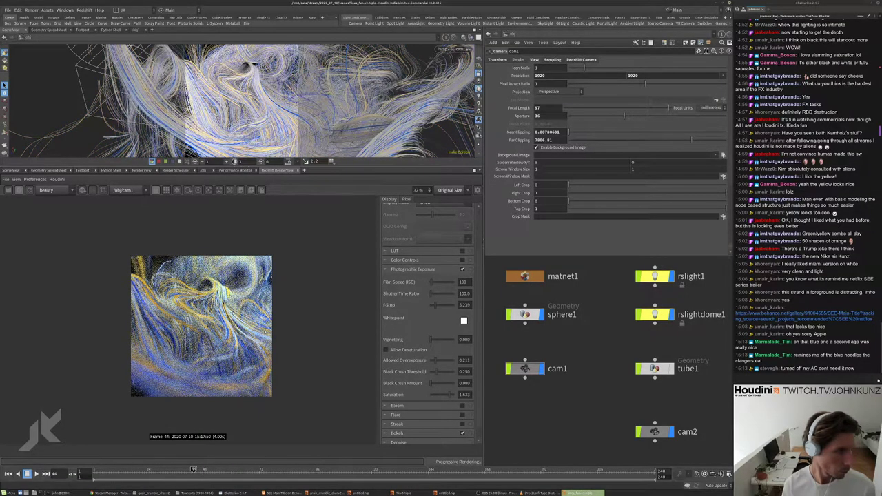
pyautogui.scroll(10, 207, 296)
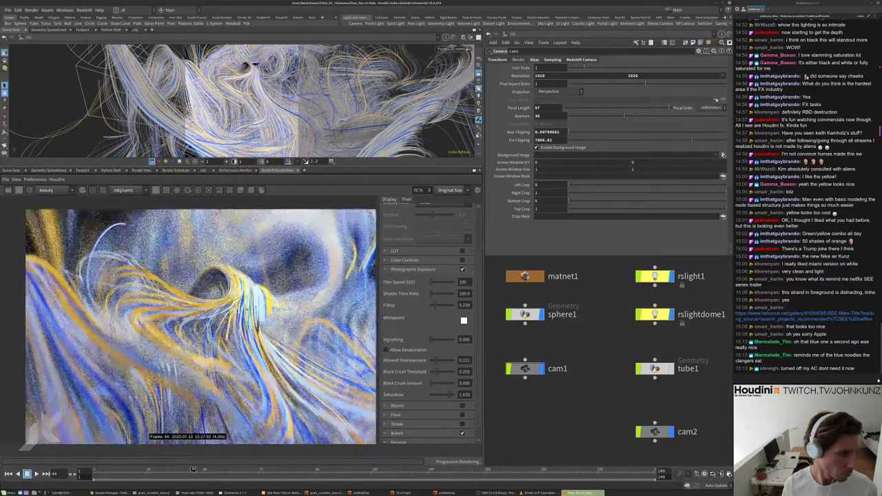
pyautogui.scroll(-8, 248, 308)
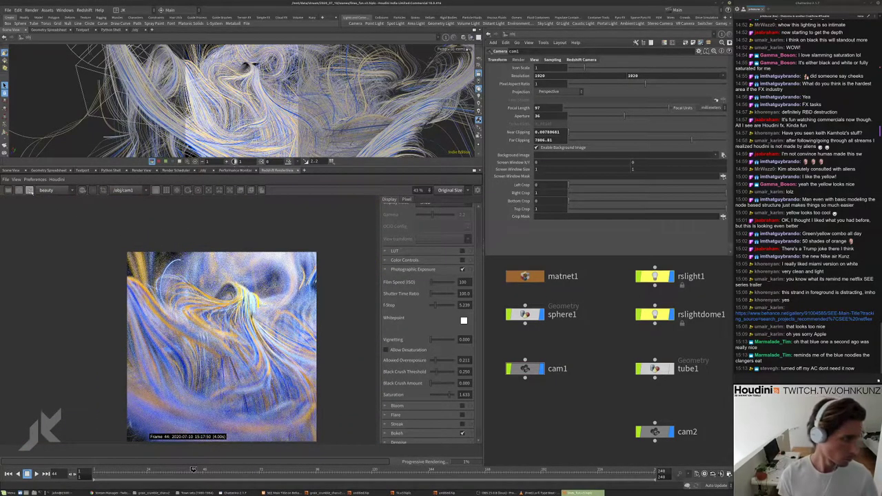
pyautogui.click(21, 191)
# - Inside sphere1, select attribcreate1 and set the strand width to a thinner 0.0015
pyautogui.doubleClick(525, 315)
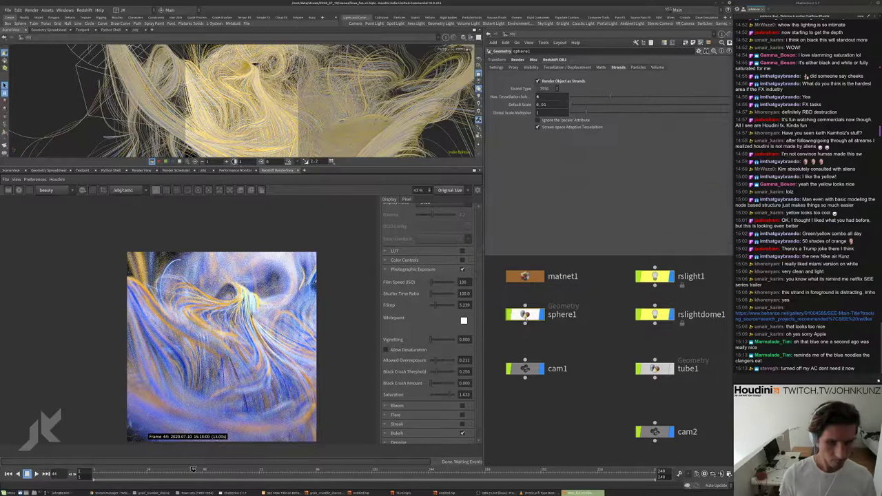
pyautogui.moveTo(542, 390); pyautogui.dragTo(524, 413, button='middle')
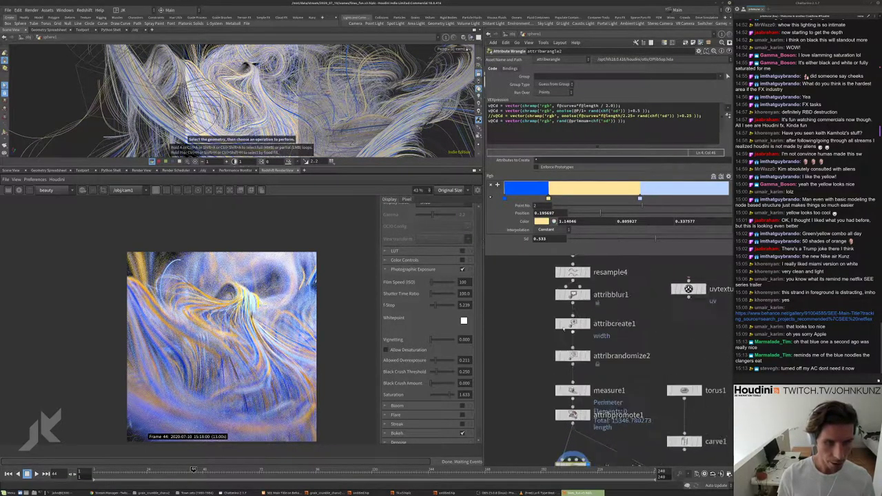
pyautogui.scroll(3, 571, 331)
pyautogui.click(572, 328)
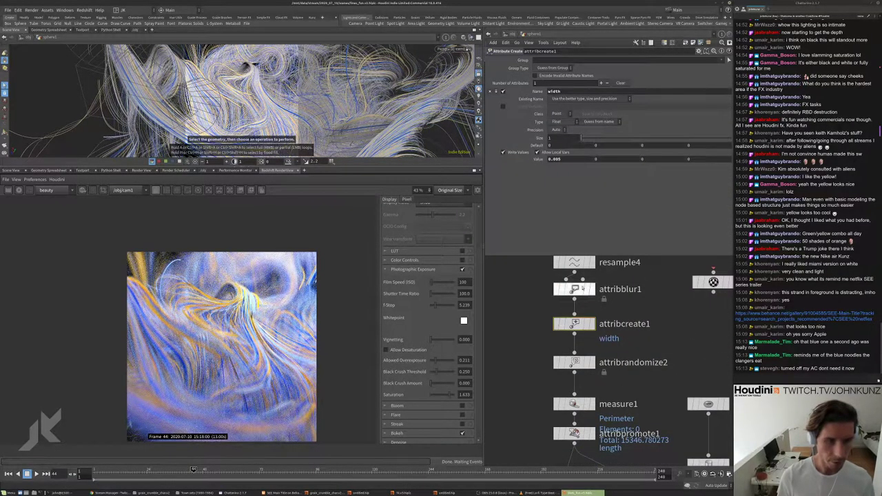
pyautogui.click(559, 159)
pyautogui.write('1')
pyautogui.press('Return')
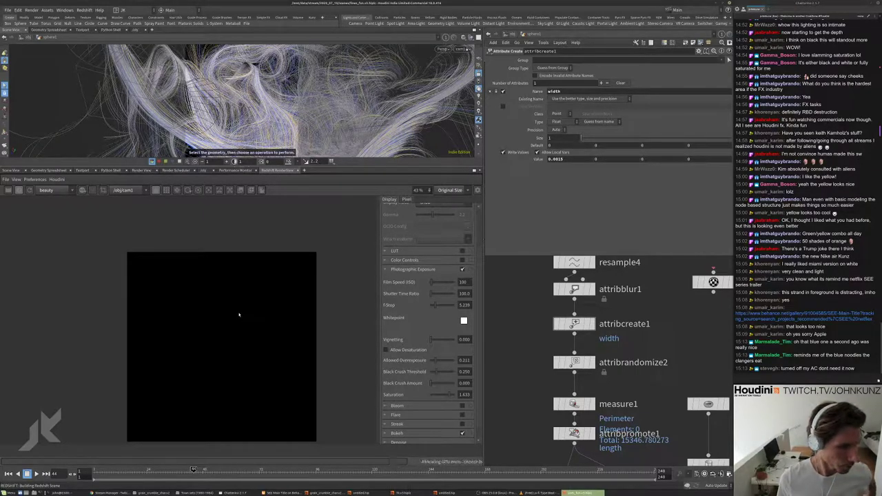
# - Raise the strand width to 0.015 and restart the Redshift render
pyautogui.scroll(10, 228, 303)
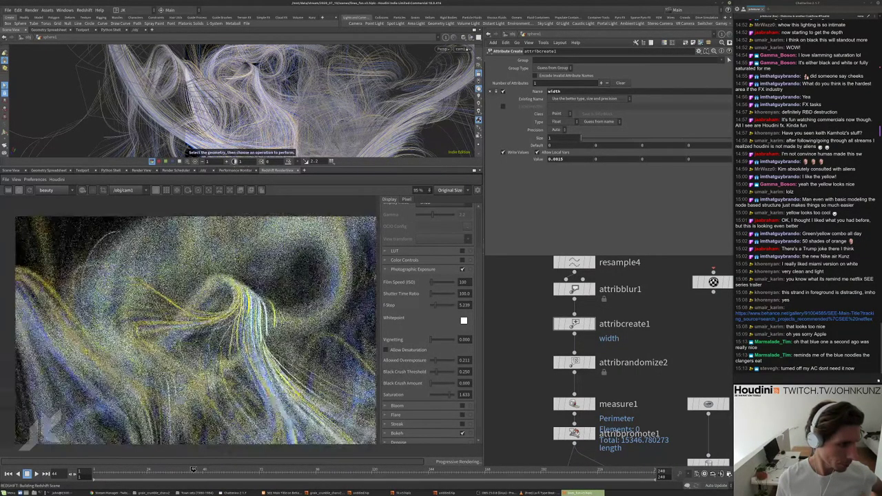
pyautogui.scroll(-10, 227, 317)
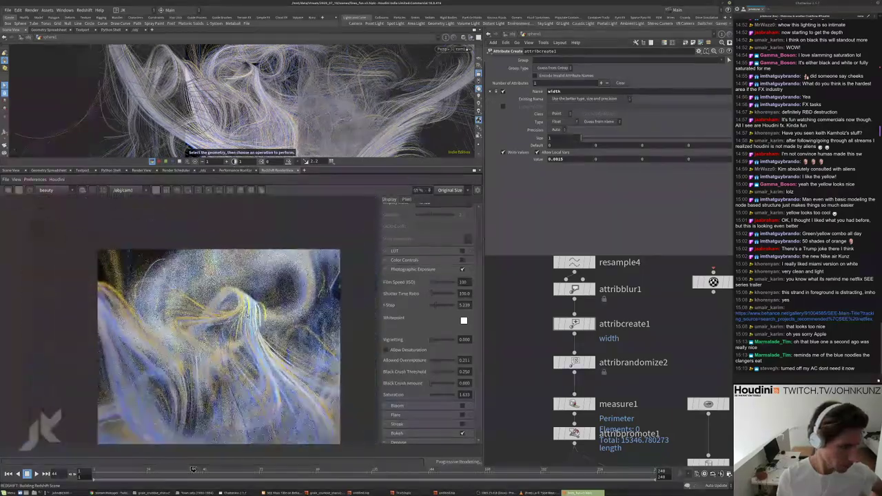
pyautogui.scroll(-2, 226, 350)
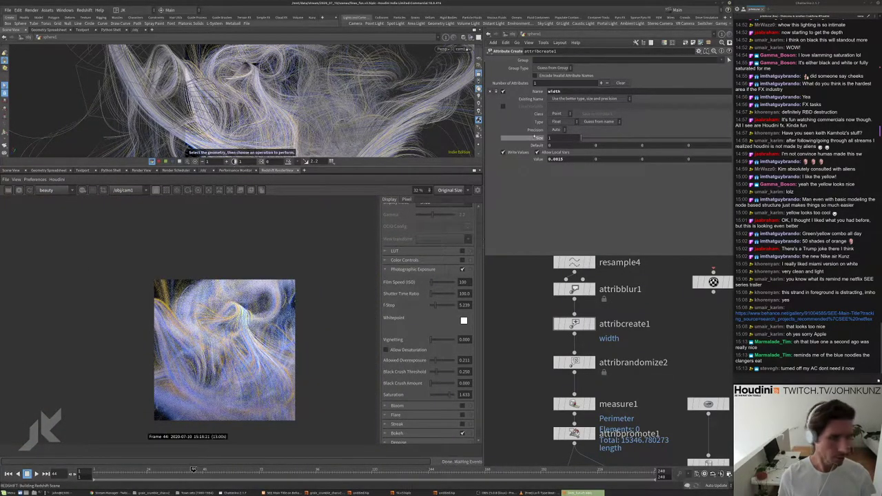
pyautogui.scroll(7, 562, 152)
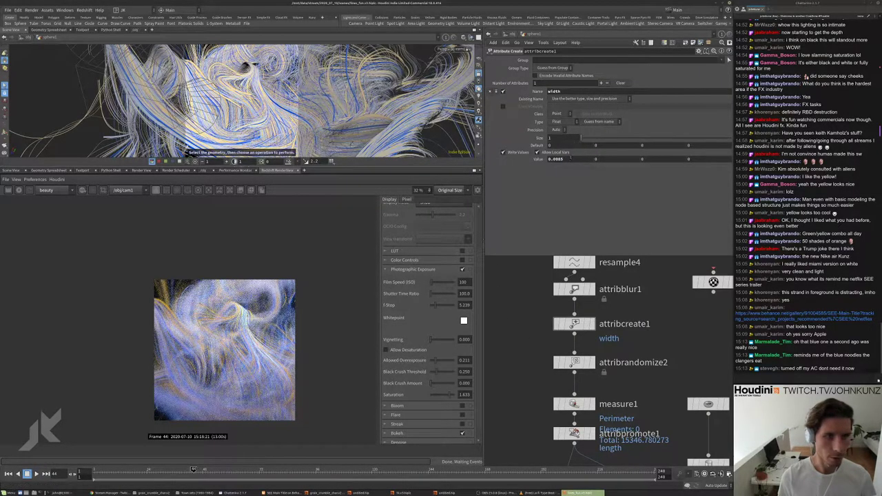
pyautogui.doubleClick(562, 160)
pyautogui.write('0.015')
pyautogui.press('Return')
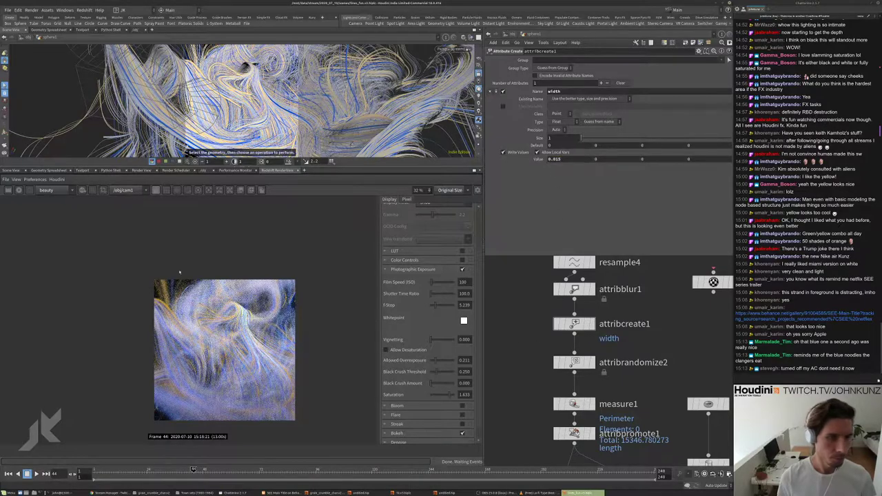
pyautogui.click(19, 190)
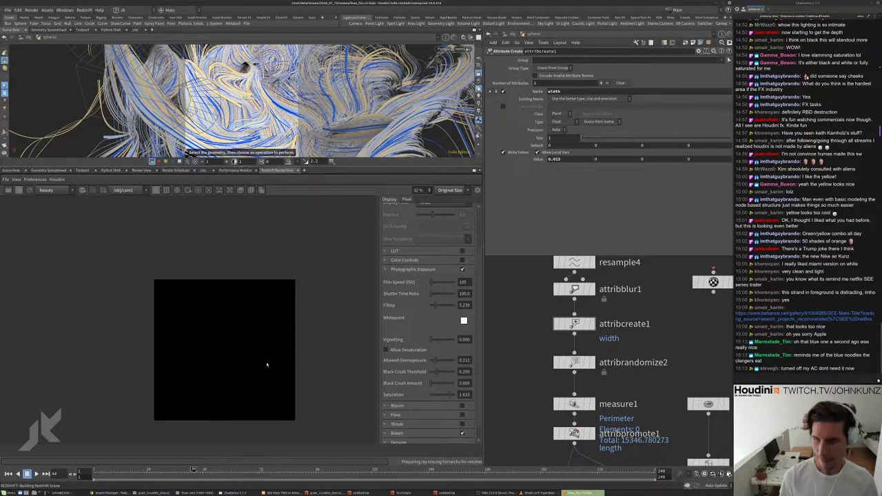
# - Inspect the thicker-strand render, then set the strand width back to 0.01
pyautogui.scroll(1, 120, 398)
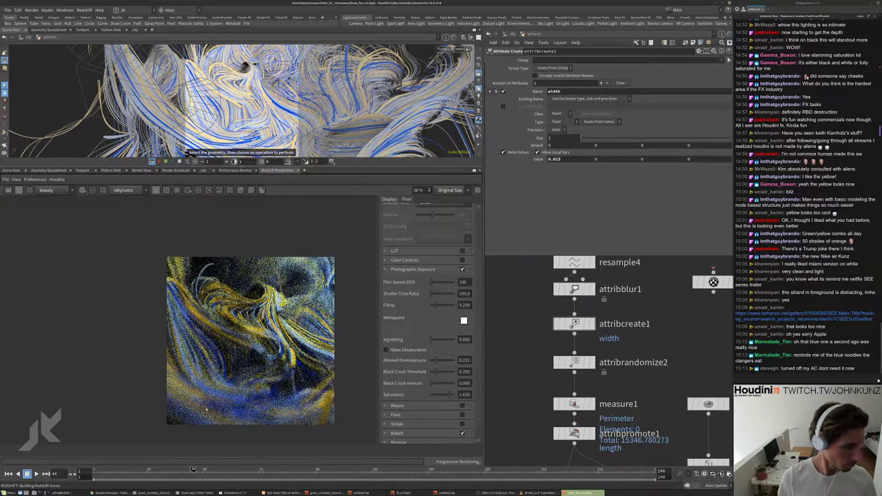
pyautogui.scroll(4, 282, 303)
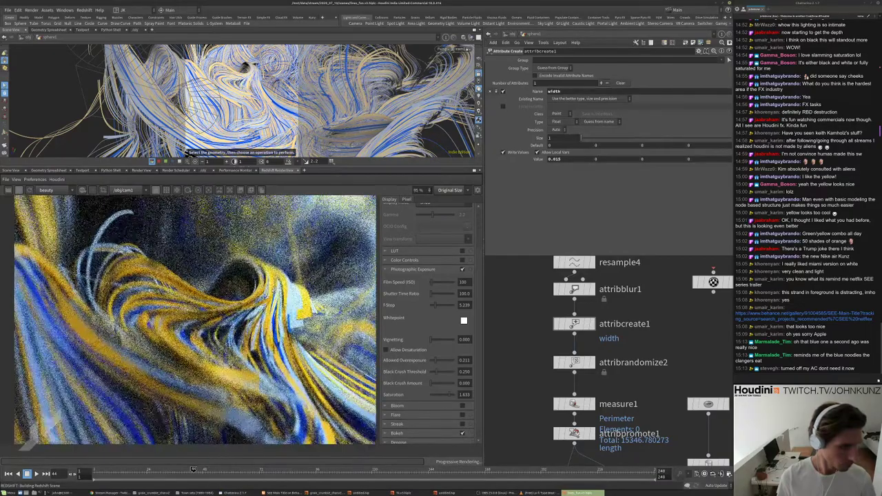
pyautogui.scroll(-3, 255, 333)
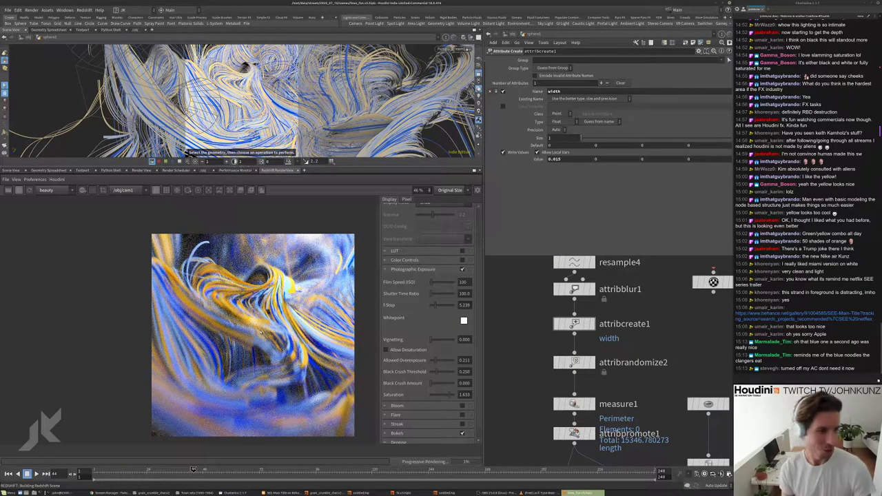
pyautogui.scroll(8, 277, 293)
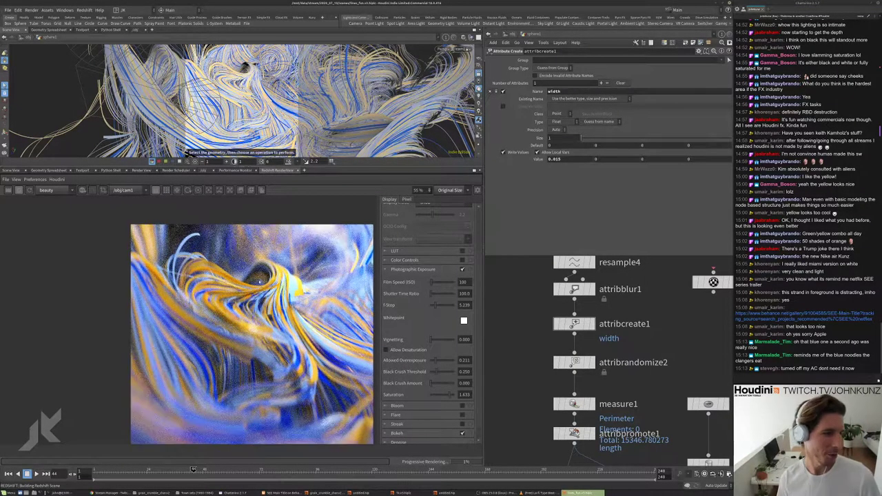
pyautogui.scroll(4, 278, 294)
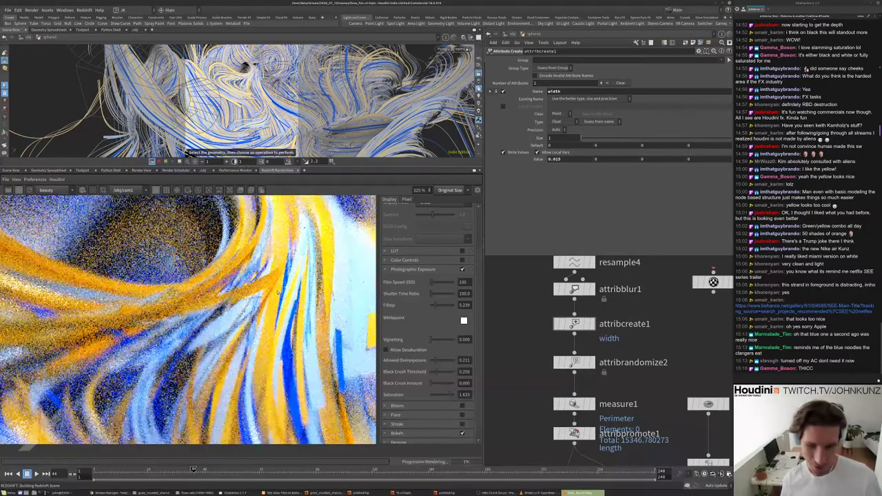
pyautogui.scroll(-10, 277, 293)
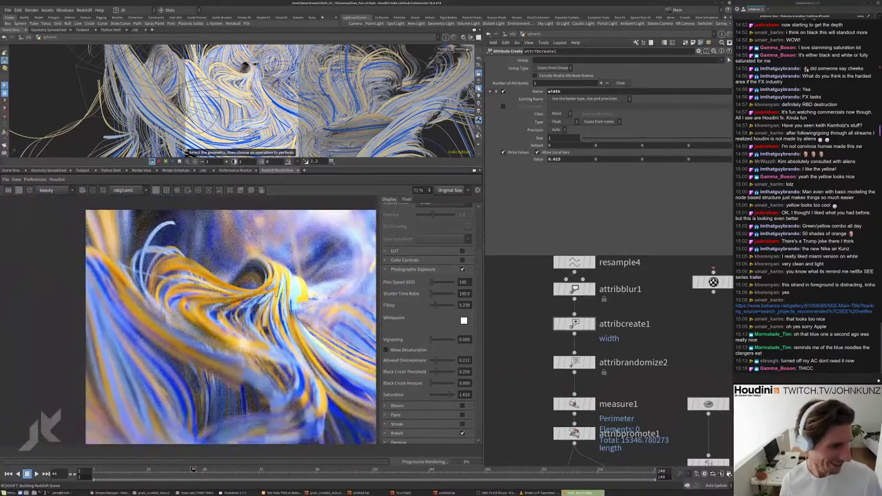
pyautogui.scroll(6, 278, 293)
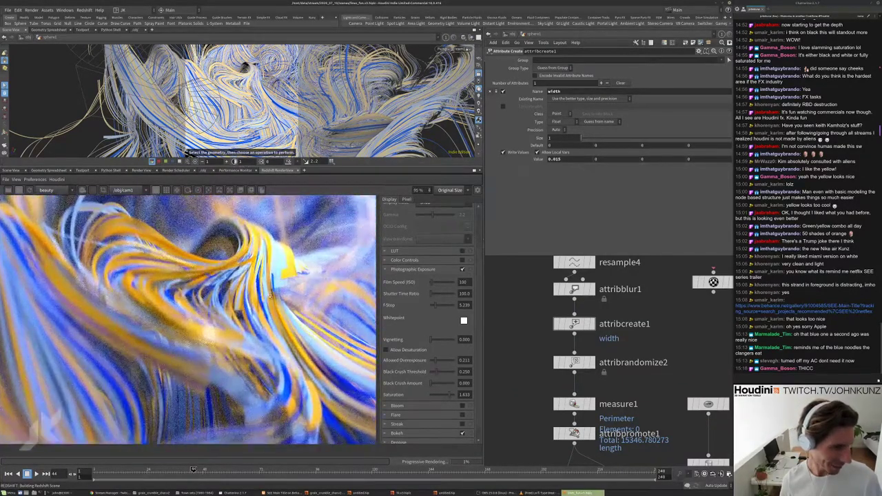
pyautogui.scroll(9, 294, 261)
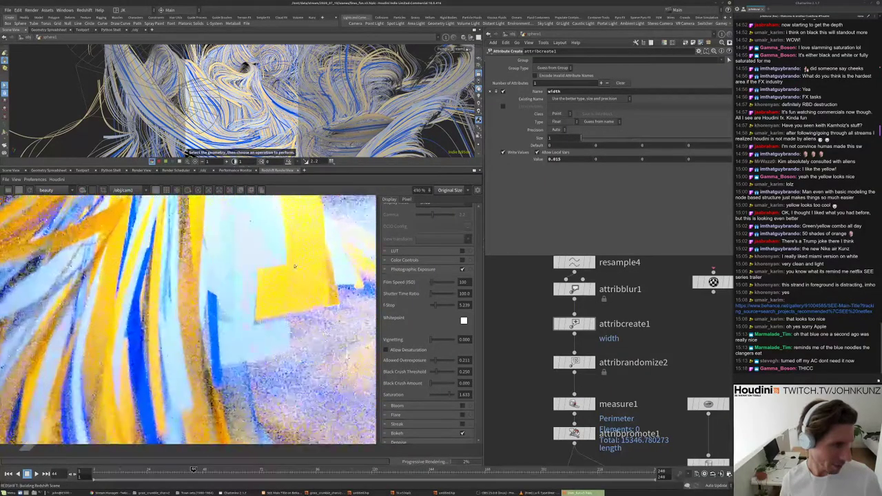
pyautogui.scroll(-15, 247, 329)
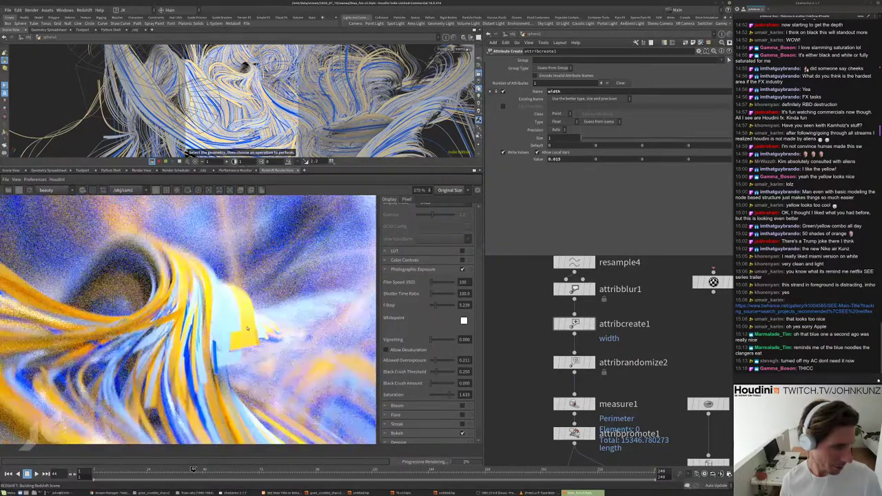
pyautogui.scroll(-2, 256, 271)
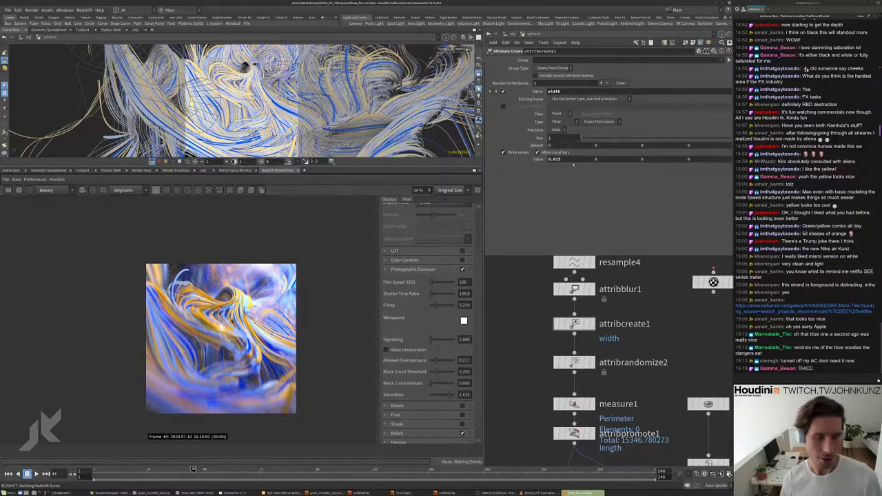
pyautogui.press('BackSpace')
pyautogui.press('Return')
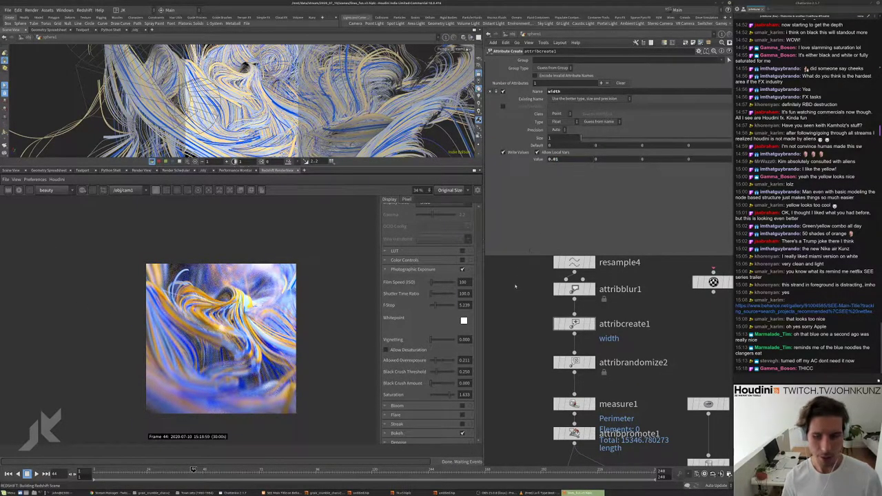
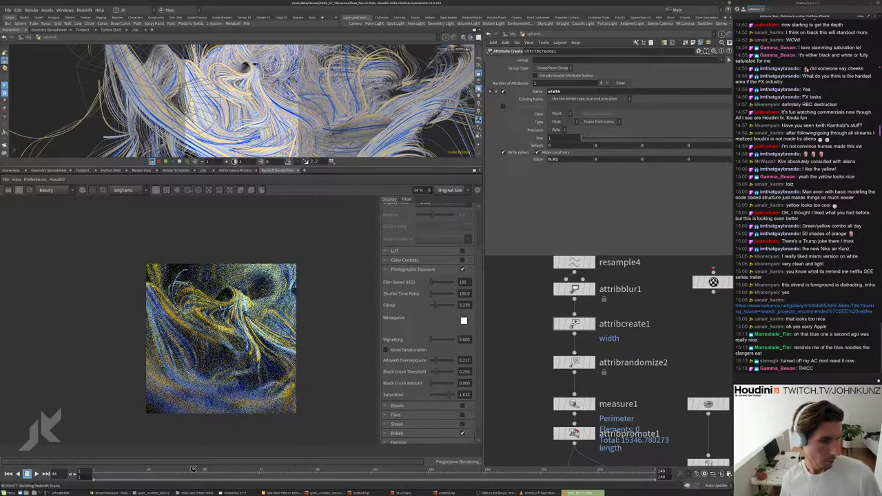
# - Zoom in and out on the Redshift render of the swirling blue-and-yellow strands to inspect it
pyautogui.scroll(5, 217, 295)
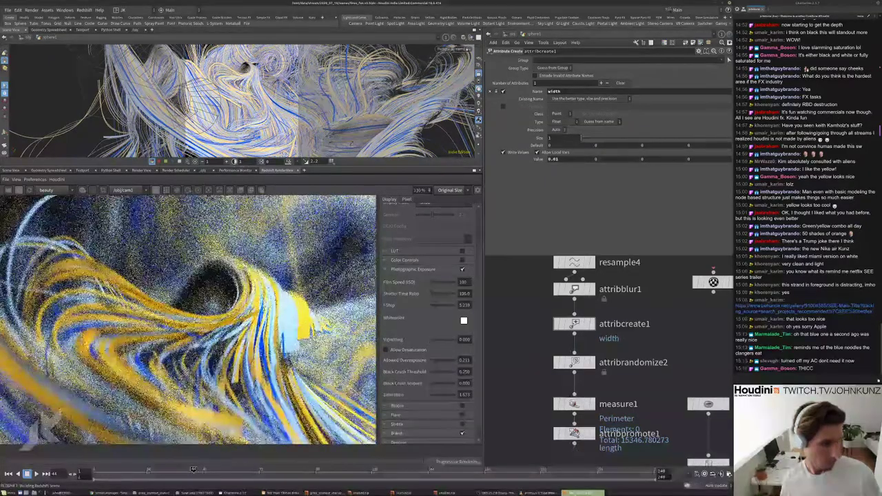
pyautogui.scroll(-6, 295, 322)
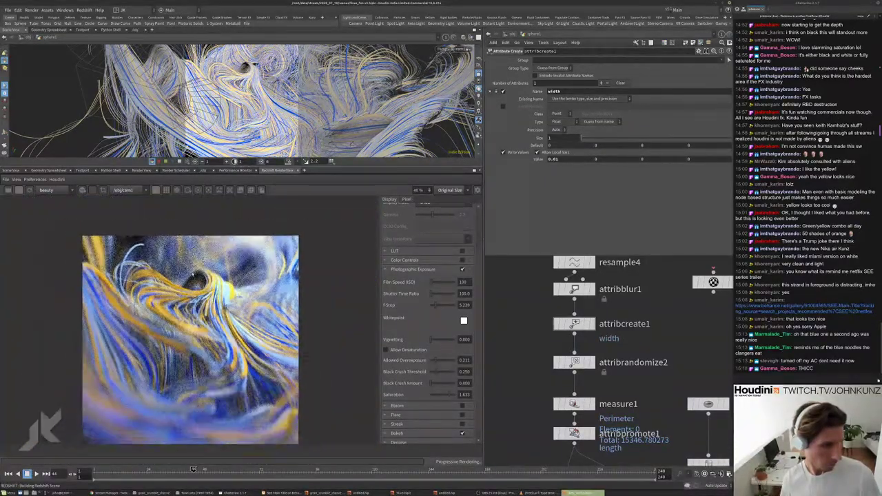
pyautogui.scroll(1, 226, 296)
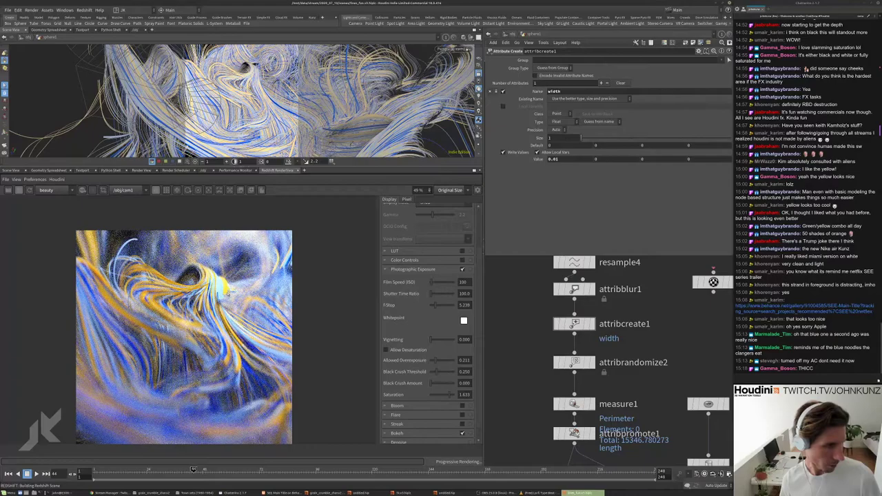
pyautogui.scroll(1, 226, 295)
pyautogui.scroll(1, 226, 289)
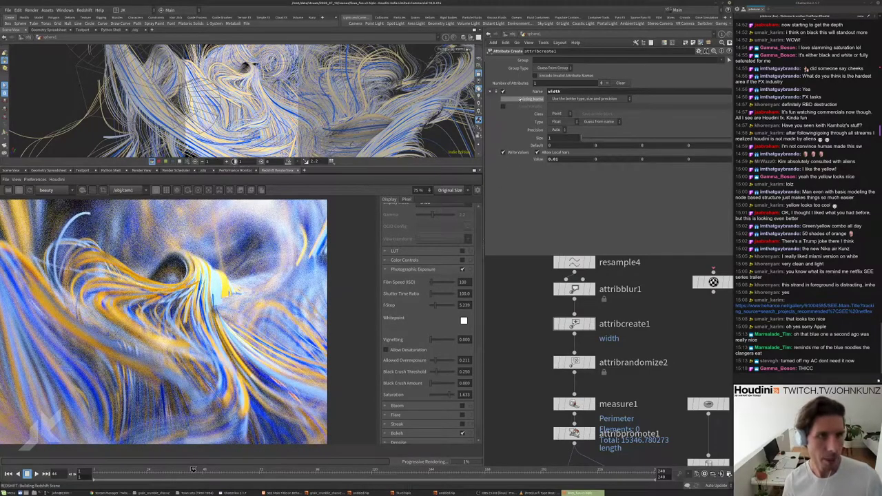
# - At object level, give cam1 a Redshift DOF Power of 1 and a bokeh Aspect of 0.89
pyautogui.press('u')
pyautogui.click(525, 369)
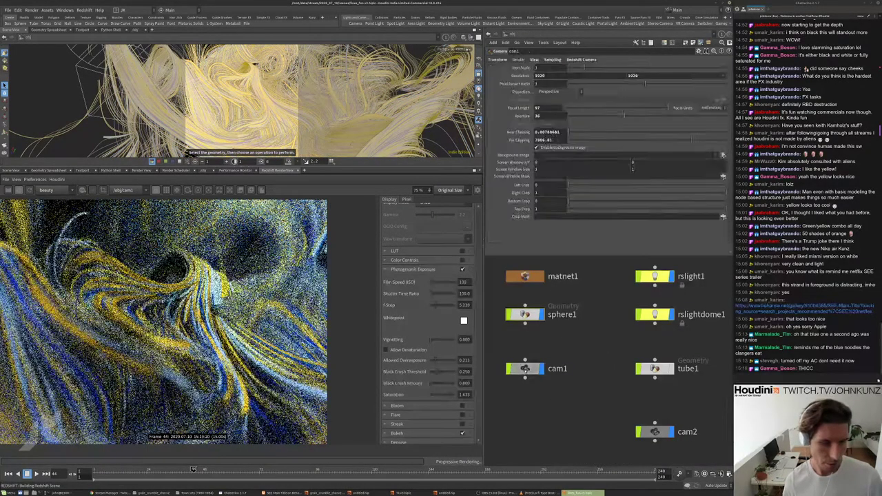
pyautogui.click(582, 59)
pyautogui.click(512, 67)
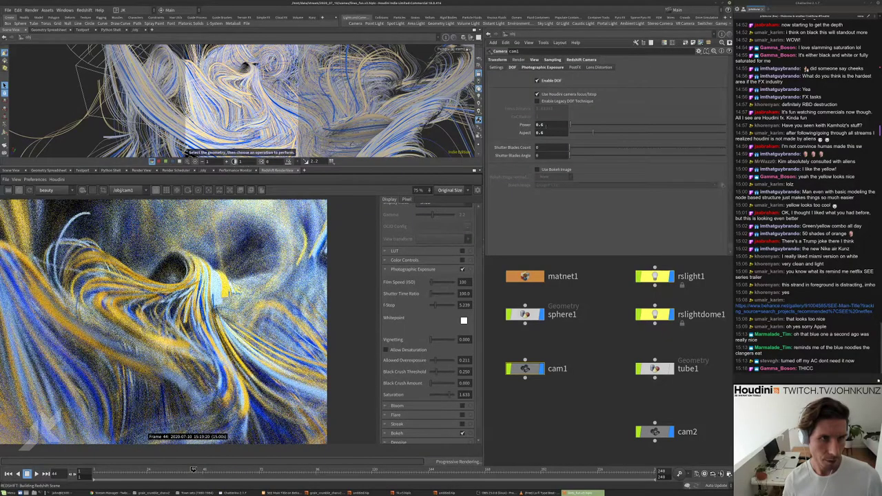
pyautogui.click(552, 125)
pyautogui.write('1')
pyautogui.press('Return')
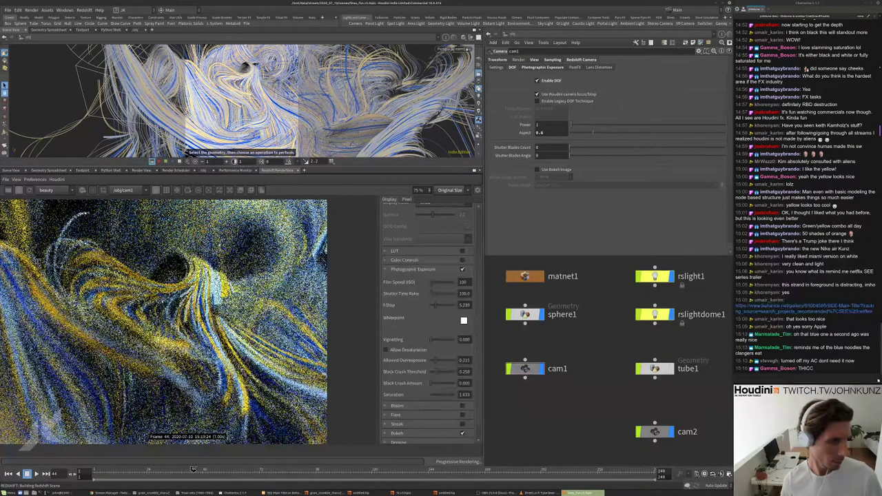
pyautogui.scroll(2, 214, 236)
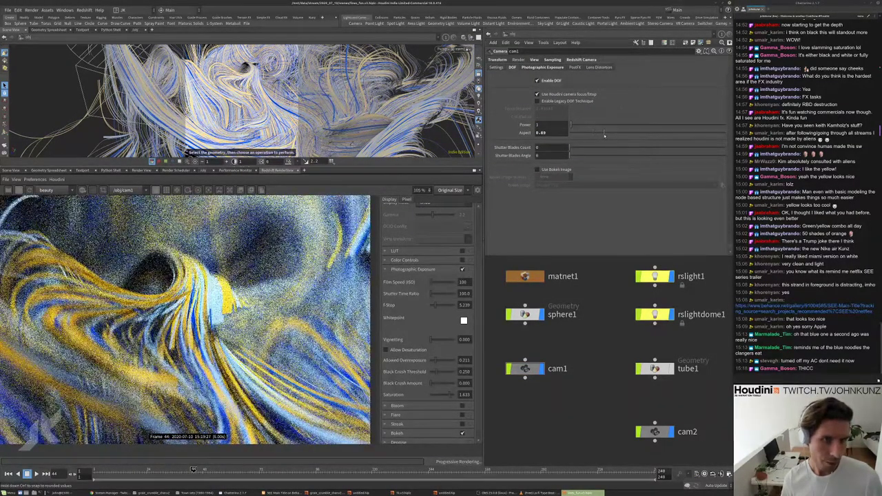
pyautogui.moveTo(601, 136); pyautogui.dragTo(604, 133)
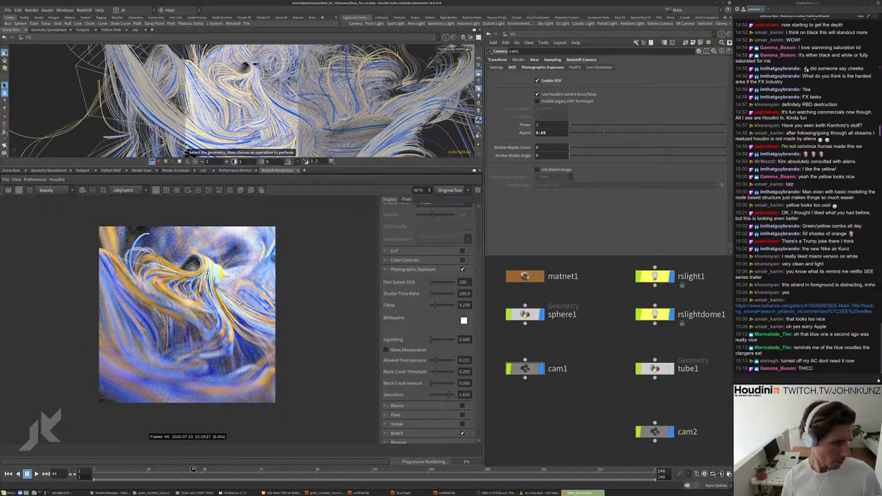
# - Try cam1 F-Stop values of 0.25 and then 1.25 while checking the render
pyautogui.click(552, 59)
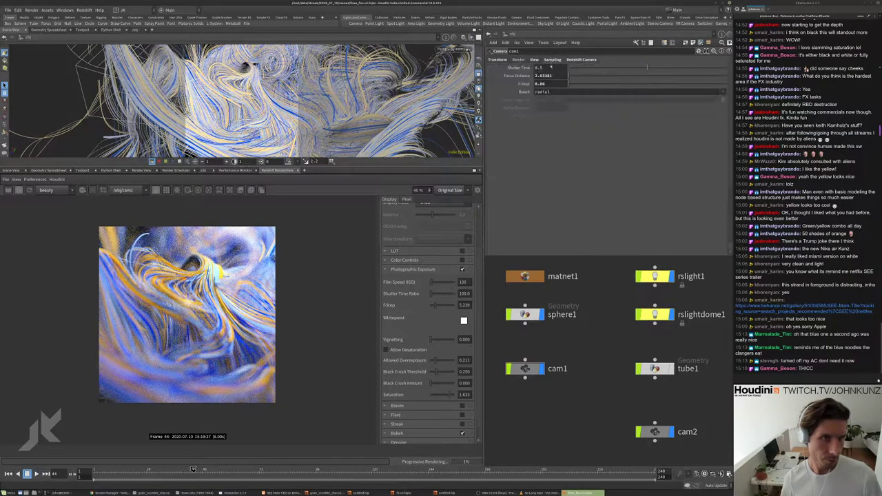
pyautogui.press('BackSpace')
pyautogui.write('25')
pyautogui.press('Return')
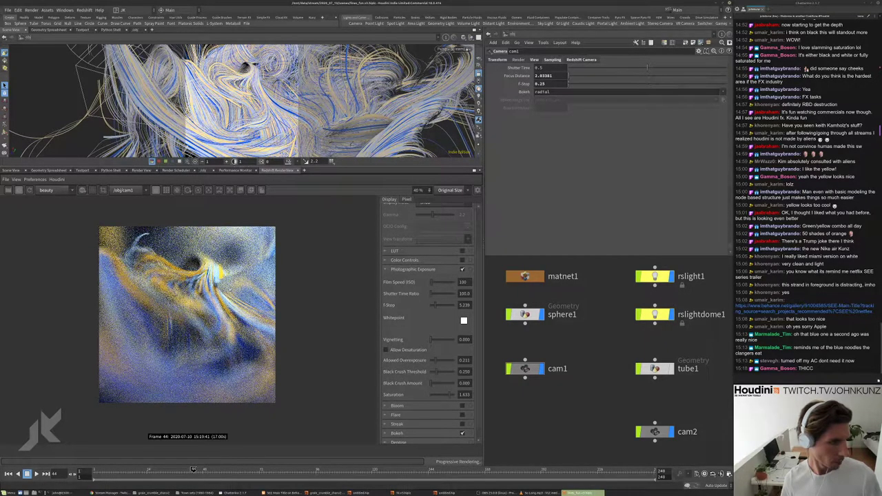
pyautogui.scroll(2, 197, 272)
pyautogui.scroll(3, 199, 271)
pyautogui.scroll(3, 198, 272)
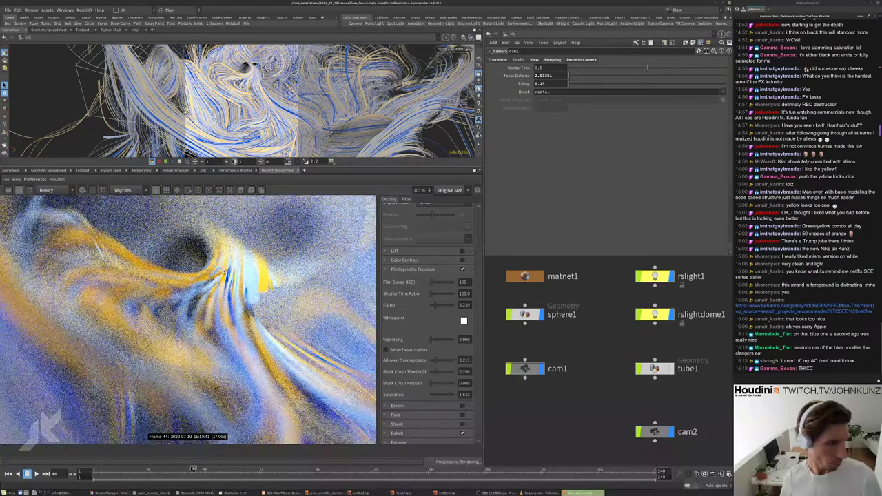
pyautogui.scroll(-5, 222, 293)
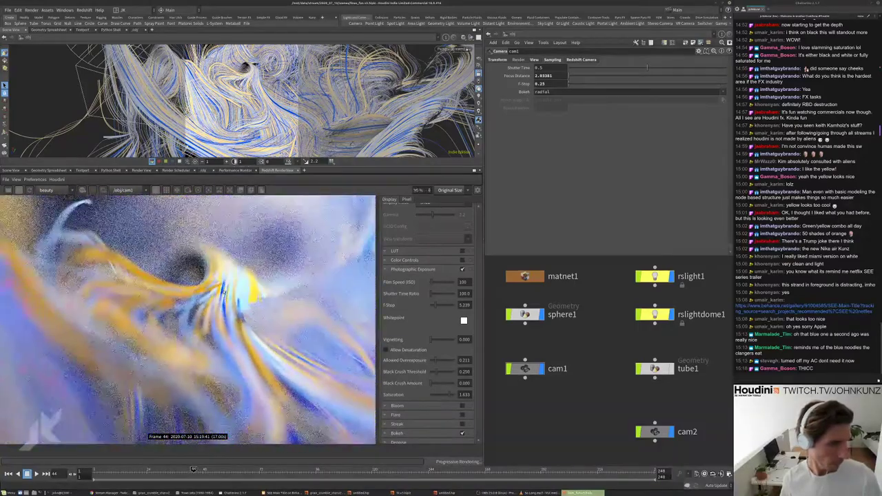
pyautogui.scroll(-2, 222, 294)
pyautogui.scroll(-1, 204, 322)
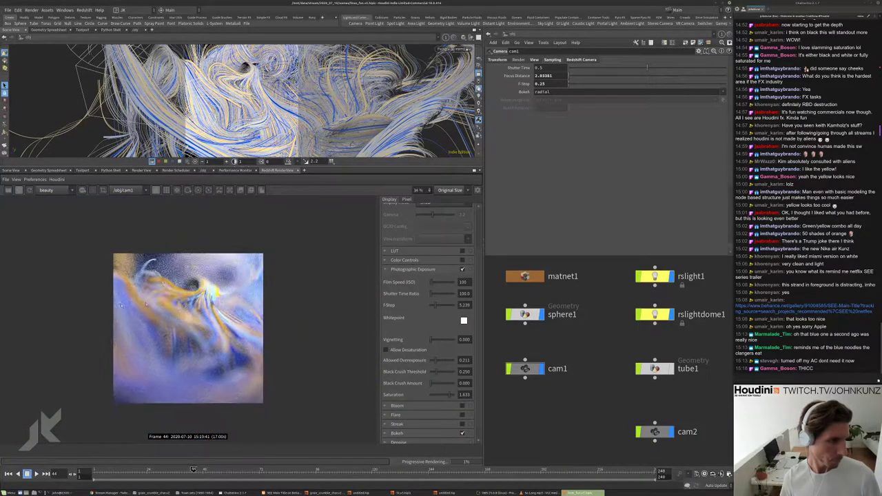
pyautogui.scroll(1, 189, 328)
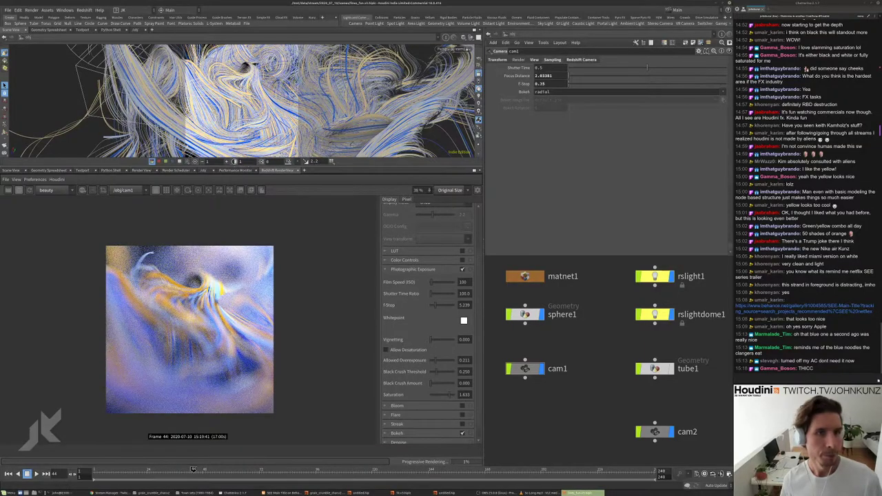
pyautogui.write('1.25')
pyautogui.press('Return')
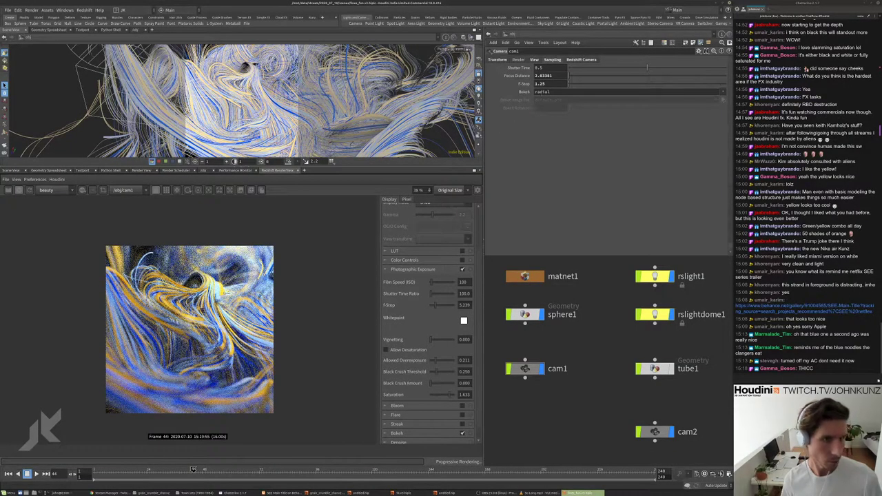
# - Try an F-Stop of 3, then settle on 2
pyautogui.doubleClick(543, 83)
pyautogui.write('3')
pyautogui.press('Return')
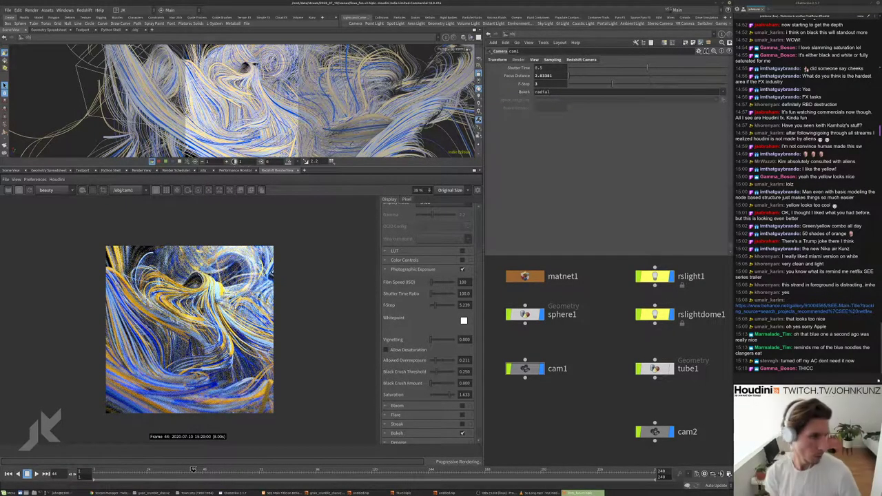
pyautogui.scroll(-1, 114, 344)
pyautogui.scroll(1, 115, 345)
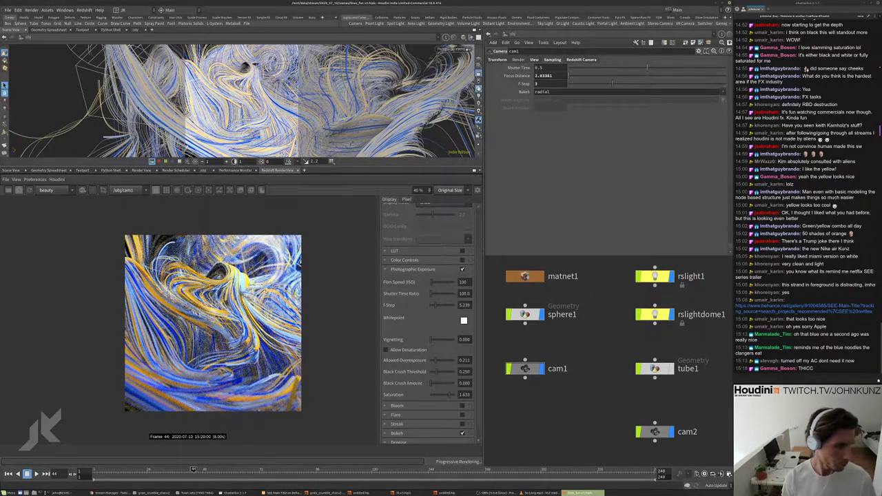
pyautogui.scroll(1, 267, 298)
pyautogui.scroll(-1, 256, 280)
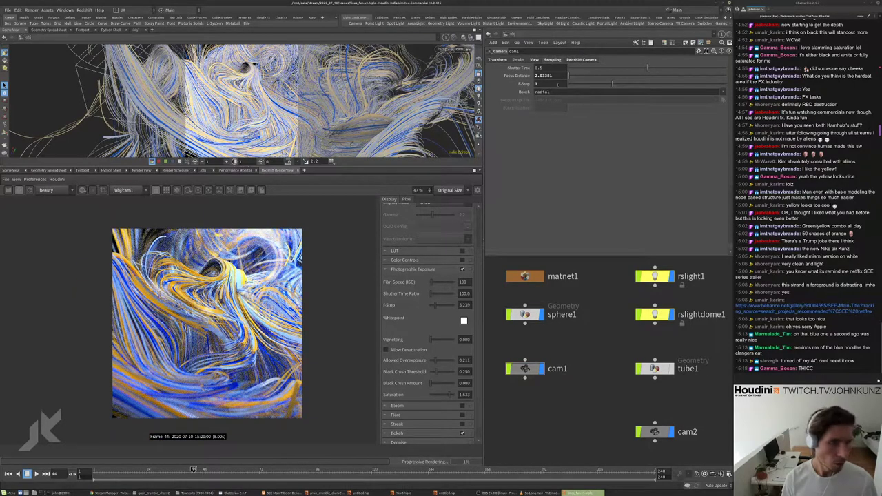
pyautogui.write('2')
pyautogui.press('Return')
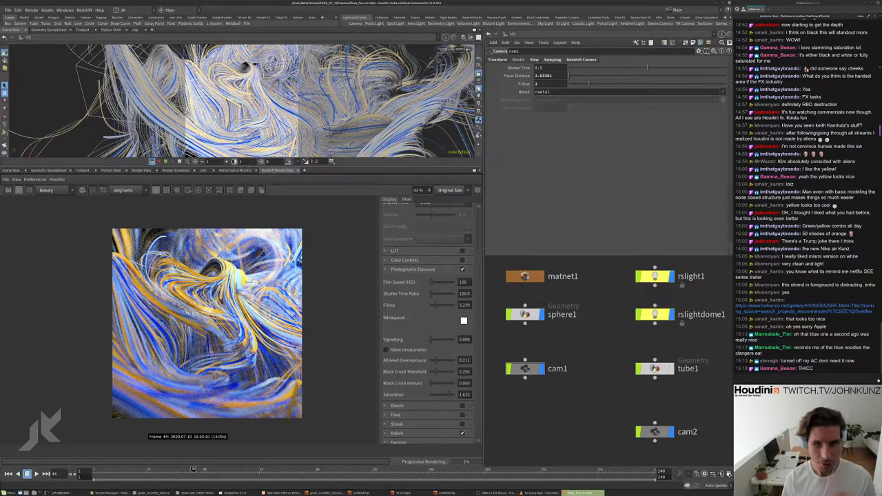
# - Re-render the hair strands through cam1 at F-stop 2 to completion, then open the File menu
pyautogui.scroll(2, 257, 281)
pyautogui.scroll(2, 257, 281)
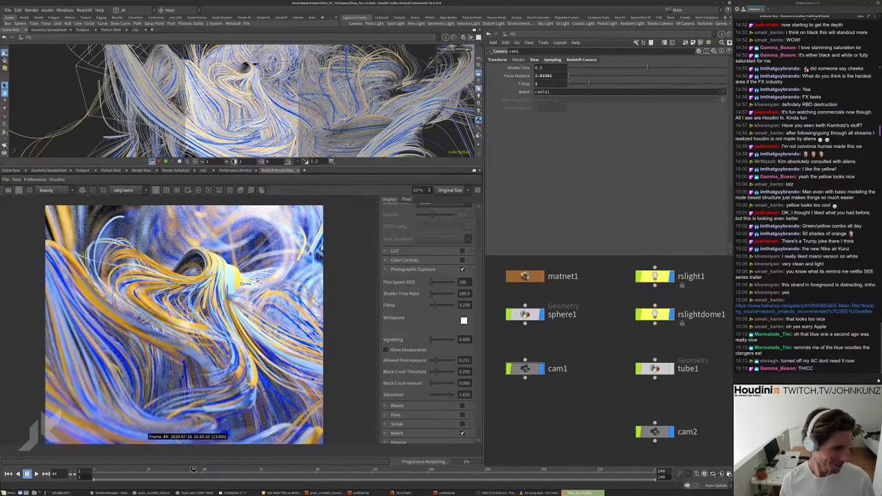
pyautogui.scroll(2, 246, 286)
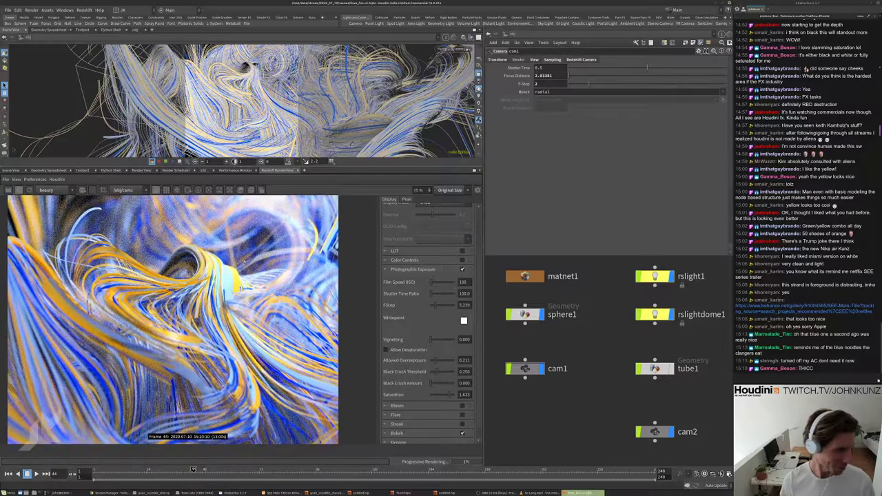
pyautogui.scroll(-3, 244, 260)
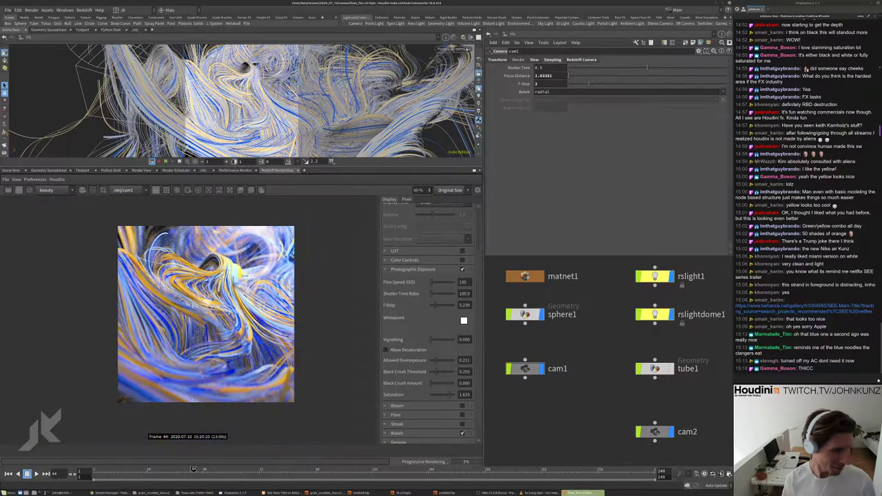
pyautogui.scroll(2, 215, 366)
pyautogui.scroll(5, 215, 366)
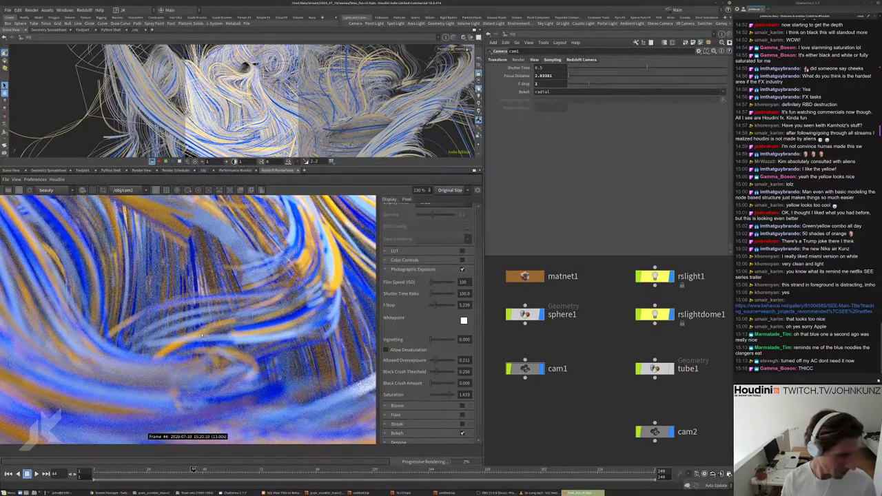
pyautogui.scroll(-4, 202, 335)
pyautogui.scroll(3, 193, 280)
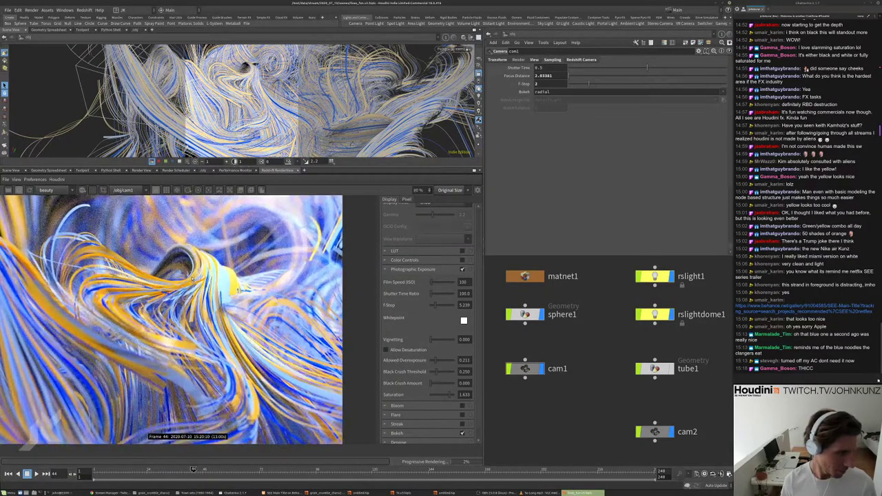
pyautogui.scroll(2, 193, 279)
pyautogui.scroll(-6, 202, 289)
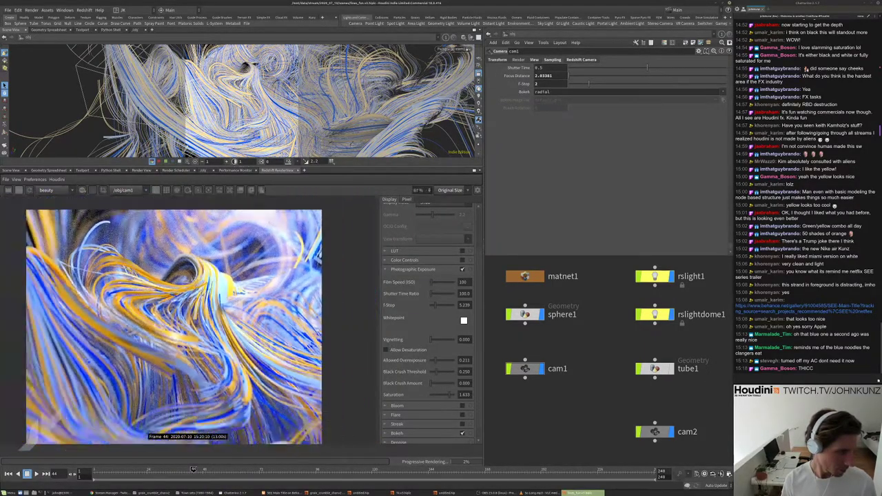
pyautogui.click(18, 190)
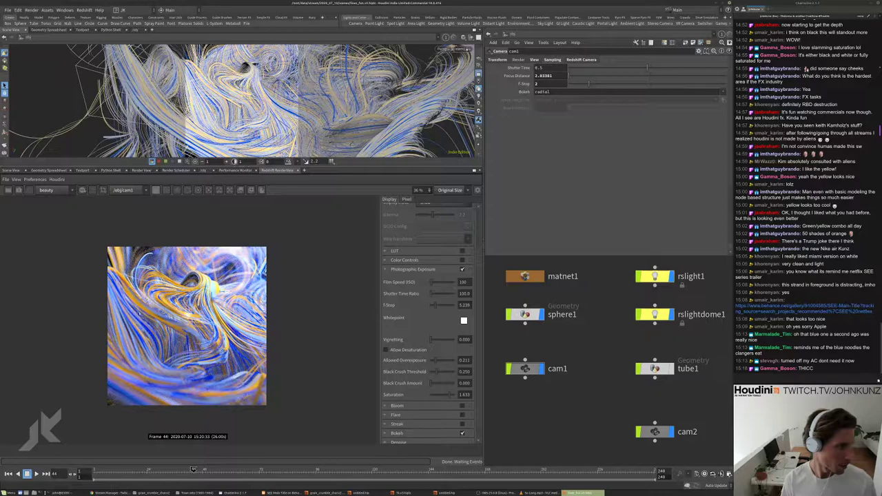
pyautogui.scroll(1, 120, 317)
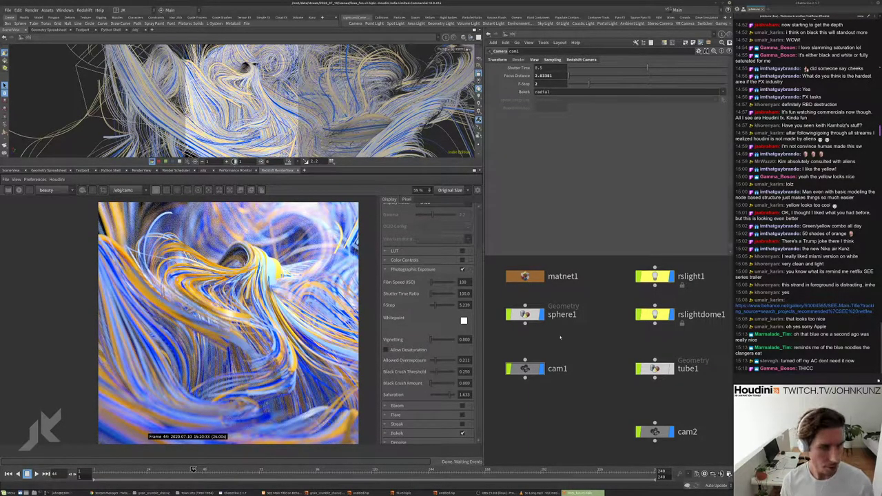
pyautogui.click(8, 10)
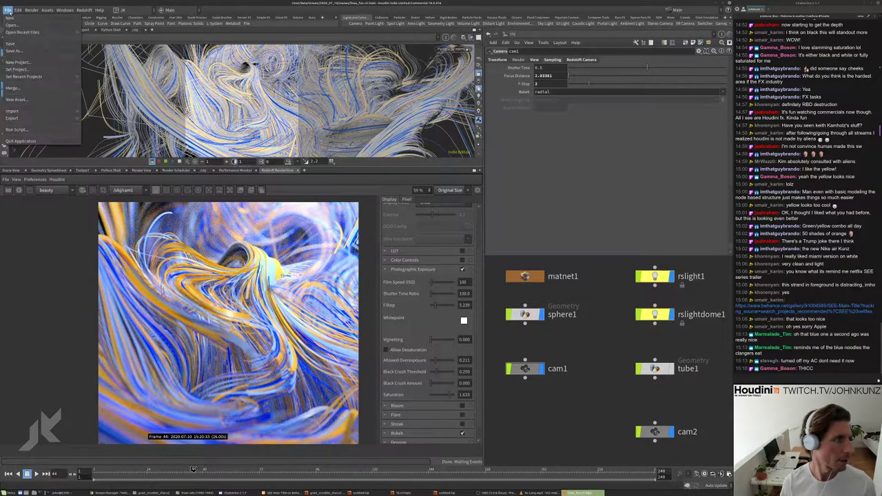
# - Save the scene as lines_fun.v4.hiplc
pyautogui.click(30, 51)
pyautogui.press('End')
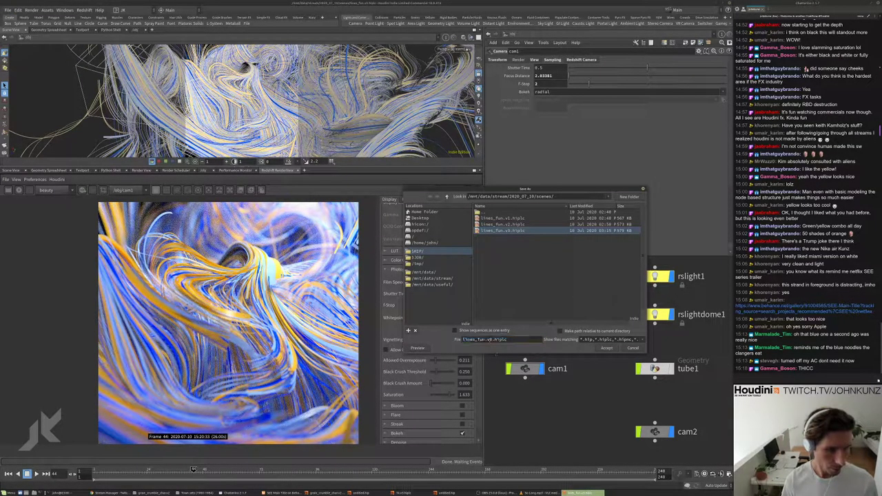
pyautogui.press('Return')
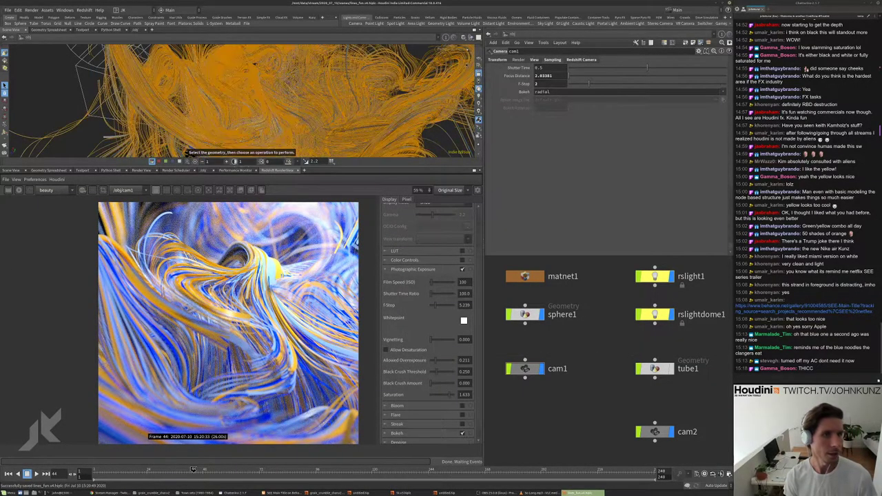
# - Look through cam2 in the viewport and reframe the network view around the nodes
pyautogui.click(463, 50)
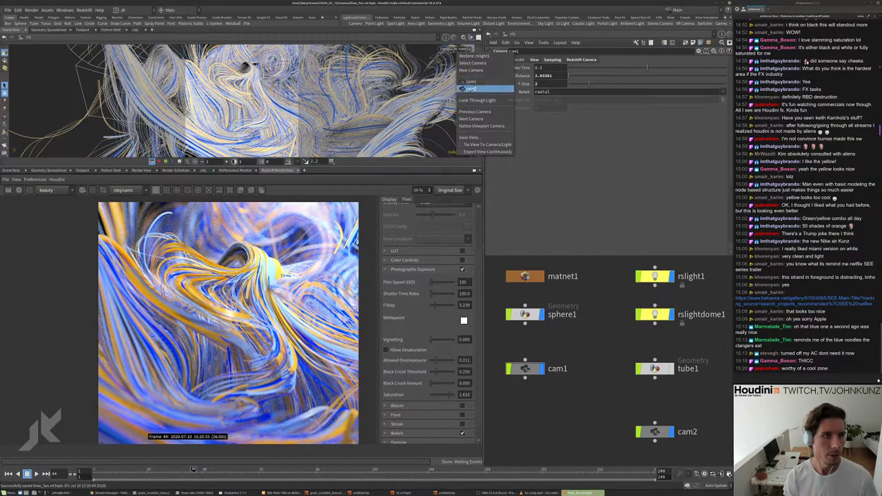
pyautogui.click(471, 88)
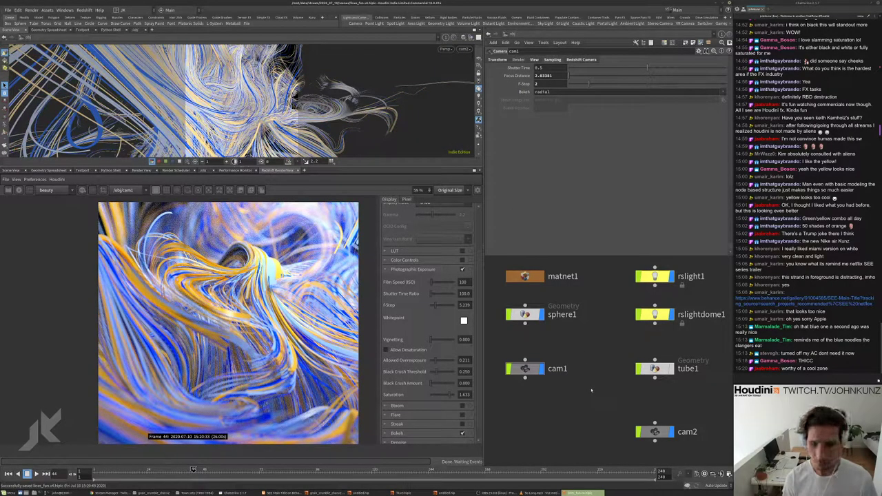
pyautogui.moveTo(586, 357); pyautogui.dragTo(604, 402, button='middle')
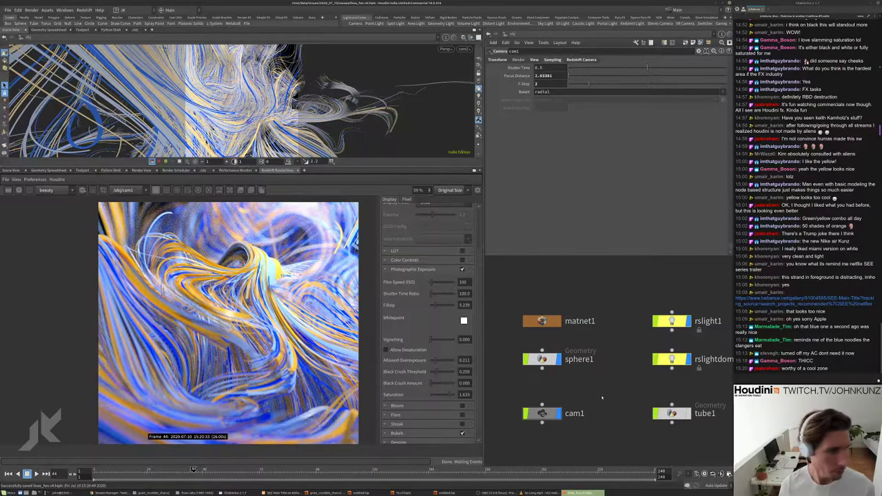
pyautogui.scroll(3, 271, 267)
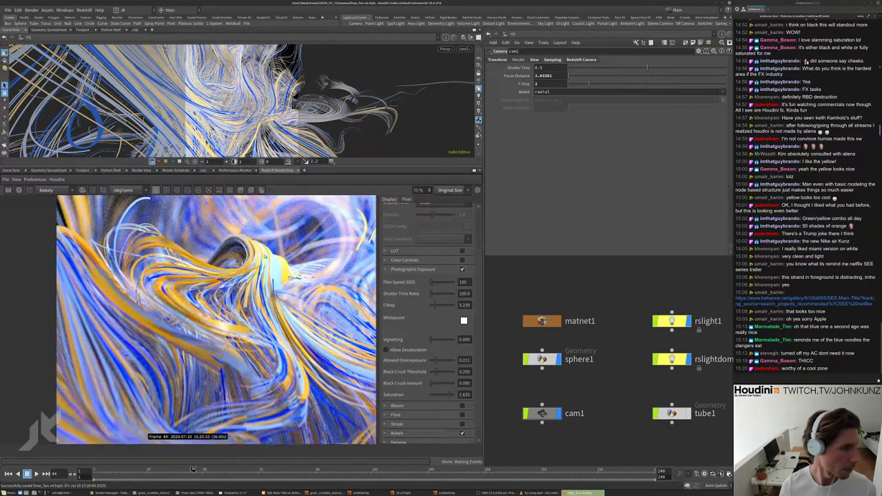
pyautogui.scroll(-1, 273, 270)
pyautogui.scroll(-1, 272, 270)
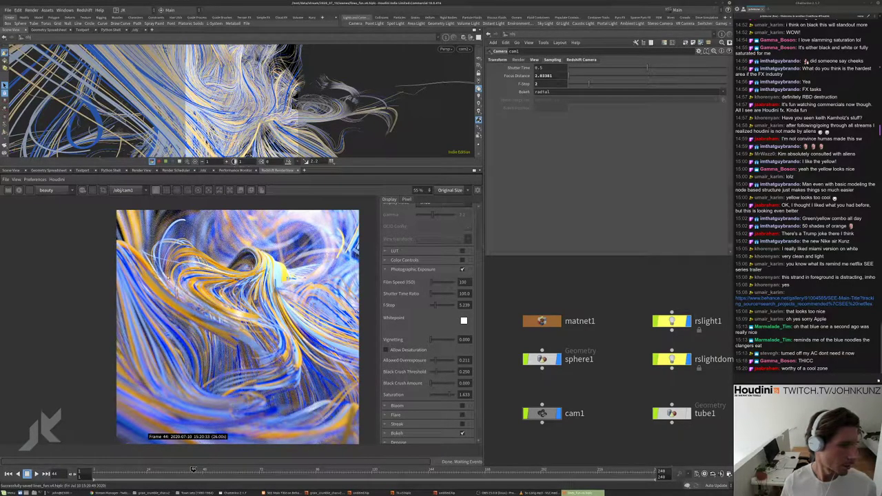
pyautogui.scroll(-1, 241, 320)
pyautogui.scroll(2, 241, 321)
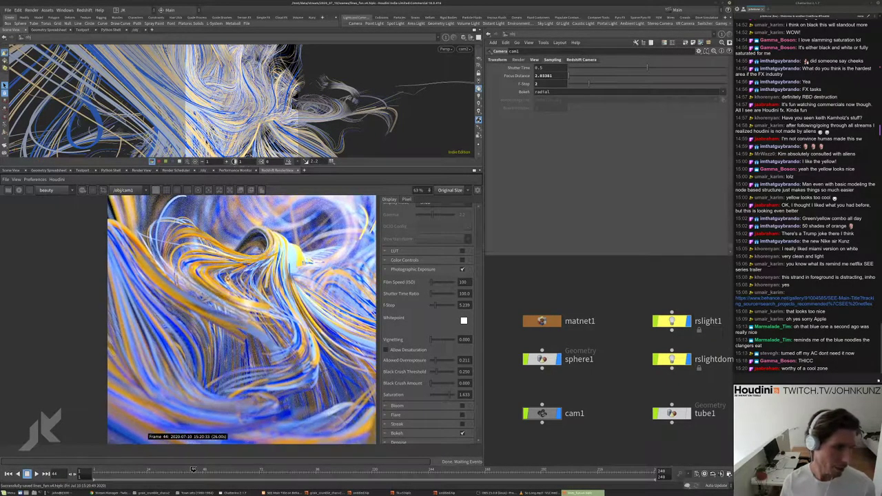
pyautogui.scroll(-5, 242, 307)
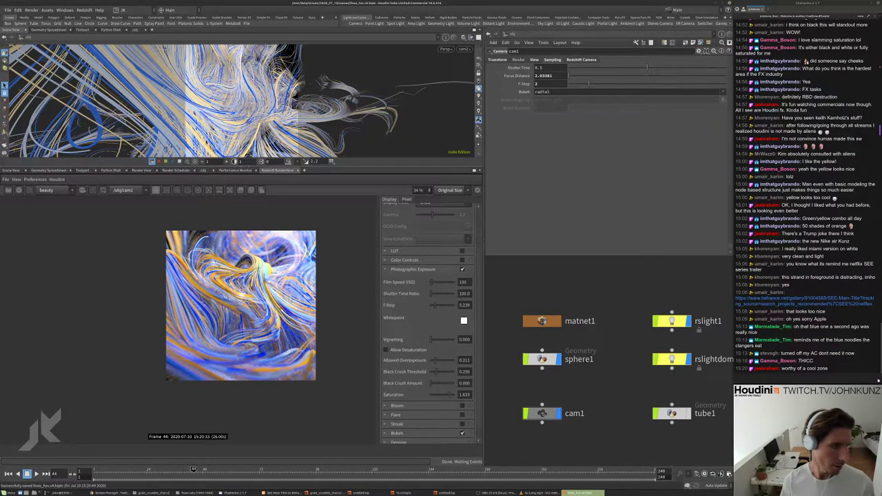
pyautogui.scroll(5, 207, 282)
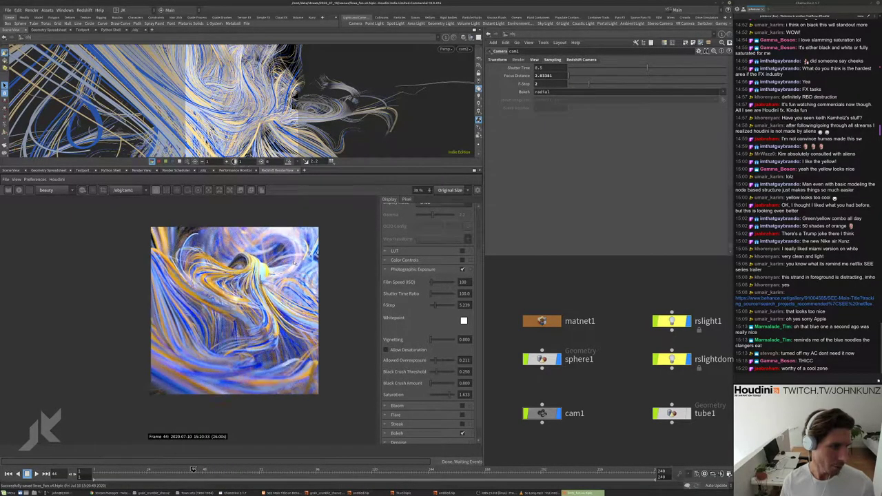
# - Inside sphere1, select attribwrangle2 and uncomment its third colour code line
pyautogui.doubleClick(544, 359)
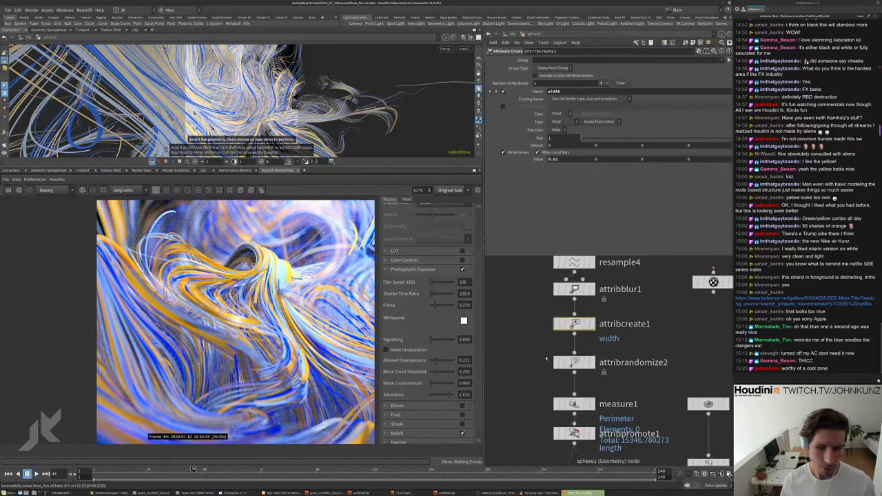
pyautogui.click(587, 358)
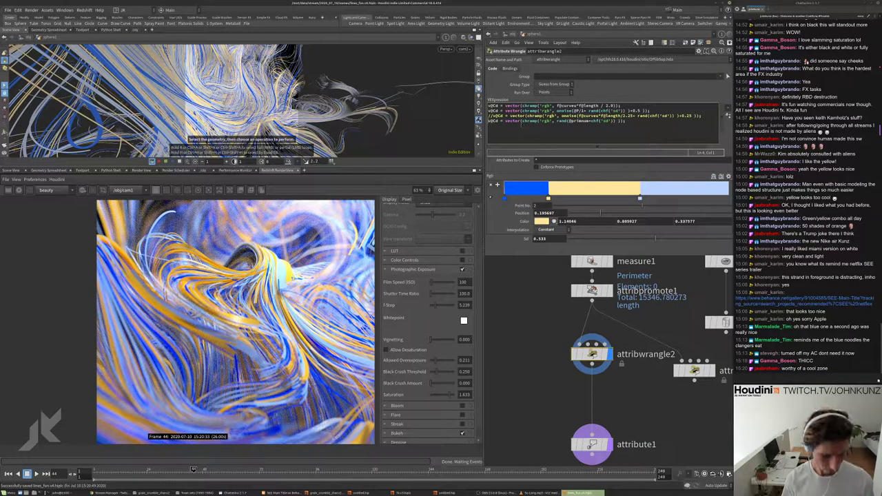
pyautogui.click(493, 116)
pyautogui.press('BackSpace')
pyautogui.press('BackSpace')
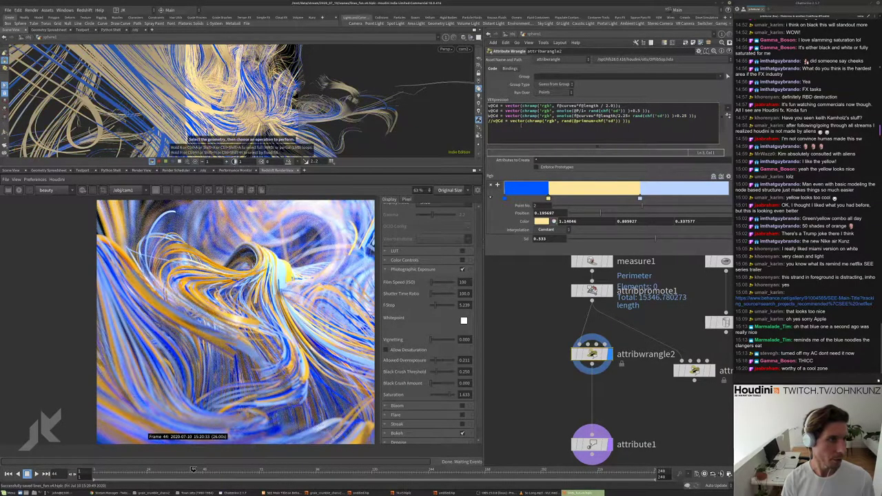
# - View through cam1 and comment out code lines 2 and 3, leaving only the curveu ramp line
pyautogui.click(463, 49)
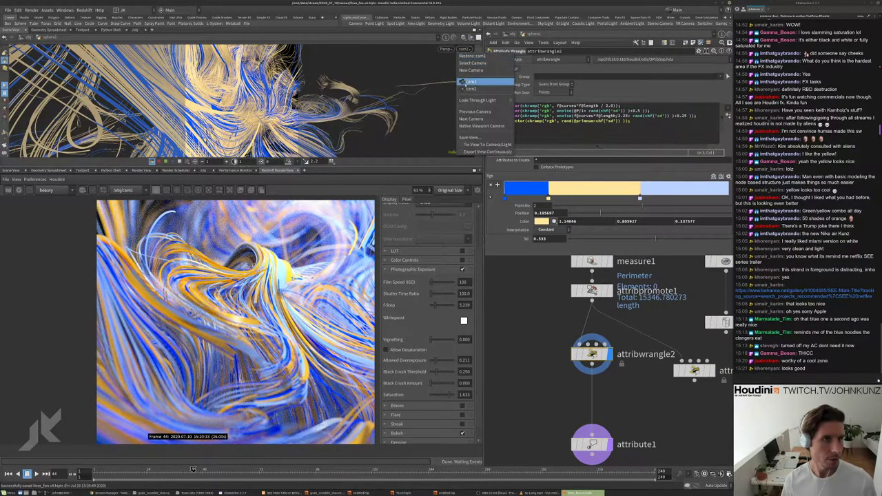
pyautogui.click(467, 82)
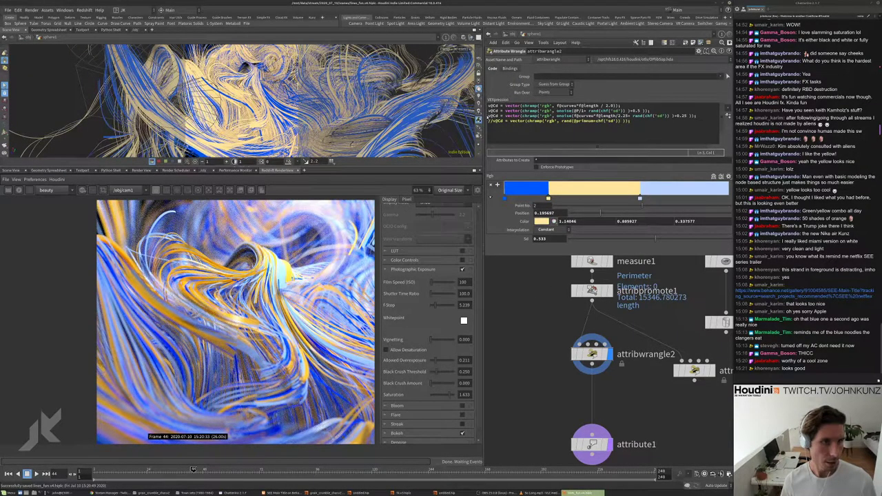
pyautogui.click(488, 115)
pyautogui.write('//')
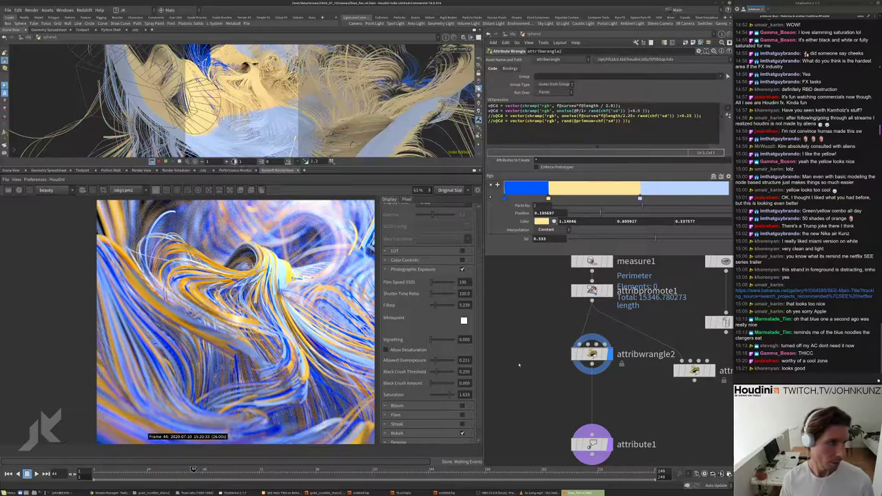
pyautogui.click(488, 110)
pyautogui.write('//')
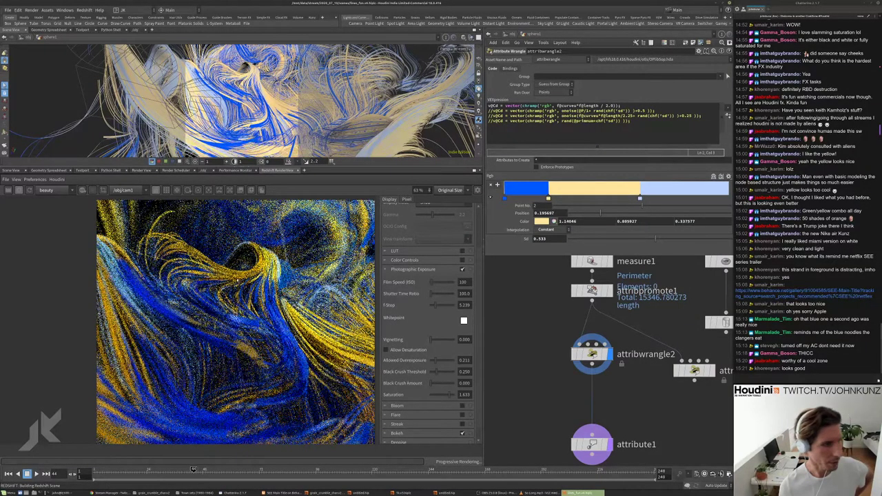
pyautogui.scroll(-4, 263, 284)
pyautogui.scroll(2, 263, 285)
pyautogui.scroll(2, 261, 284)
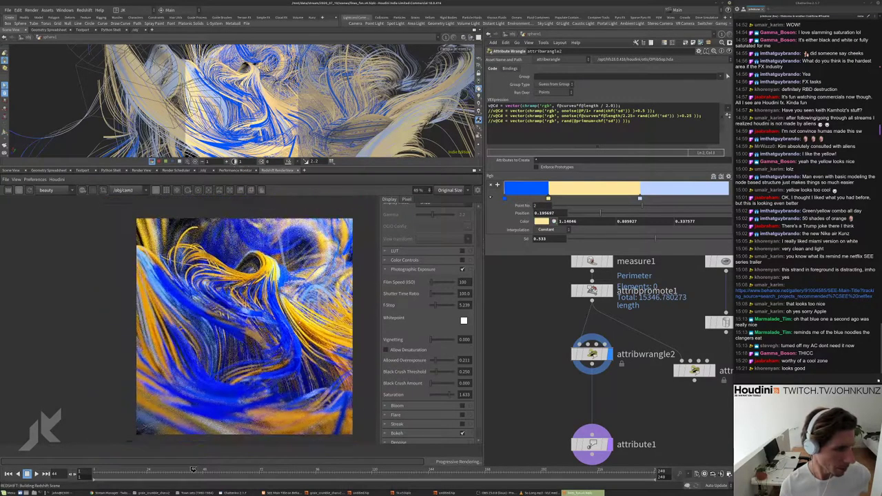
pyautogui.scroll(-4, 280, 261)
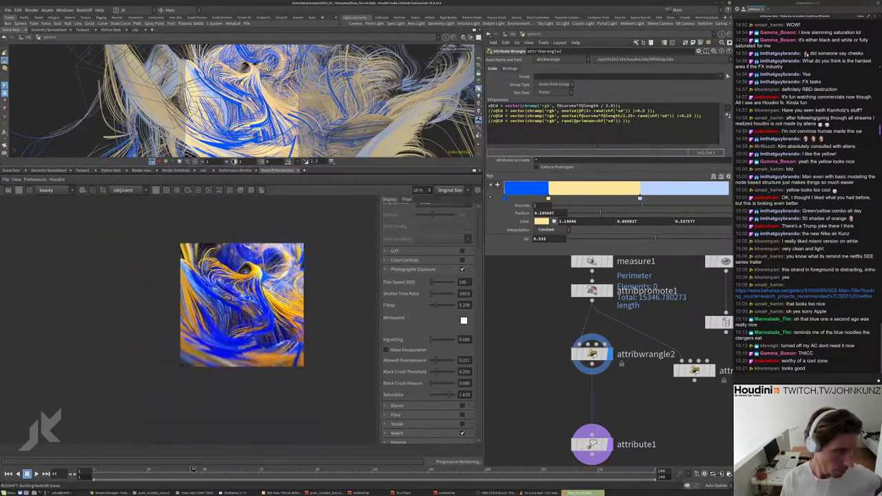
pyautogui.scroll(3, 279, 260)
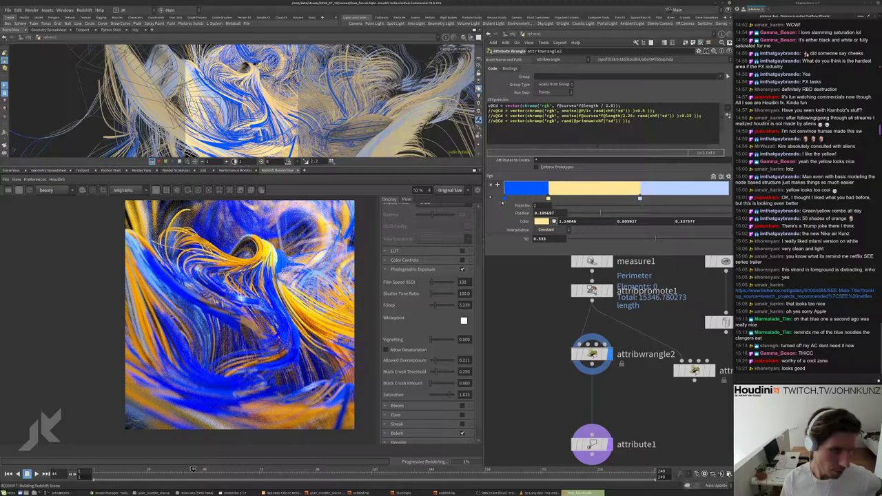
# - Shift the first ramp key from blue toward cyan and lower the render saturation to 1.119
pyautogui.click(503, 198)
pyautogui.click(541, 221)
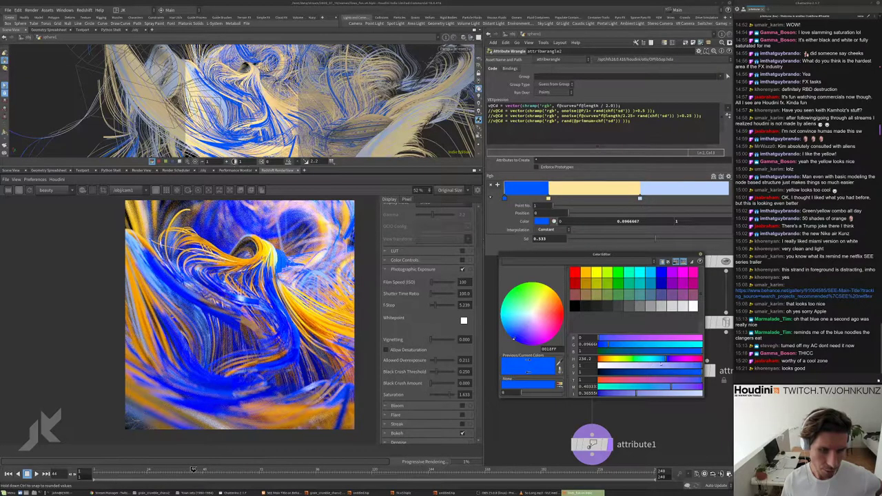
pyautogui.moveTo(658, 359); pyautogui.dragTo(662, 359)
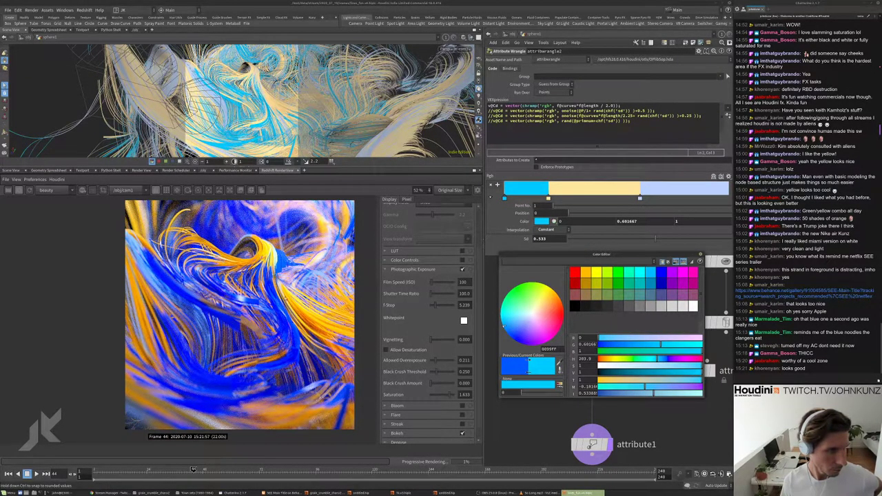
pyautogui.moveTo(451, 395); pyautogui.dragTo(444, 395)
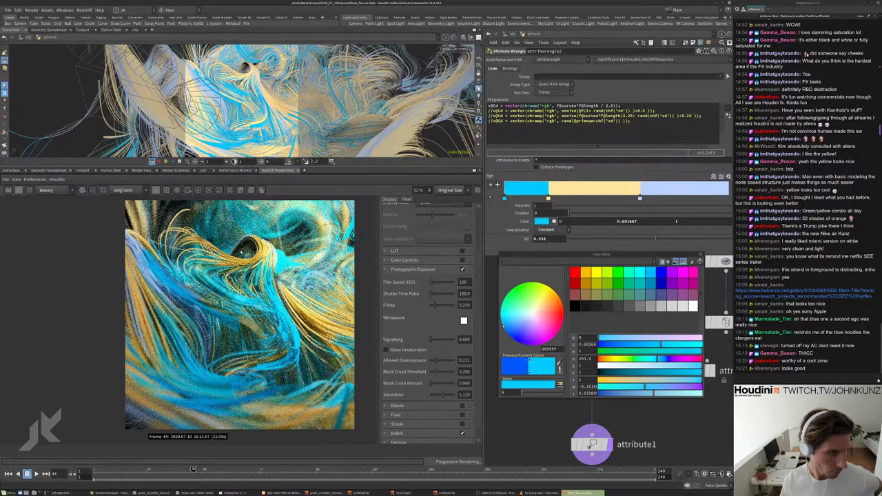
pyautogui.scroll(2, 254, 253)
pyautogui.scroll(2, 267, 262)
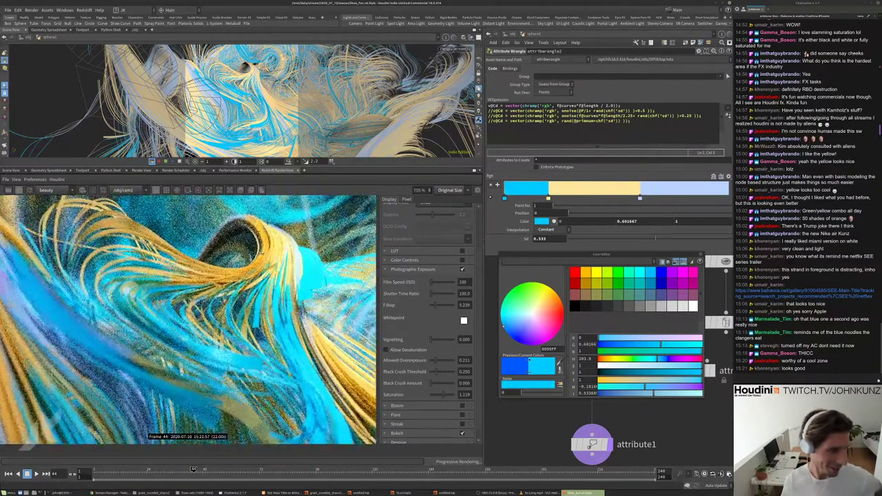
pyautogui.scroll(-4, 267, 262)
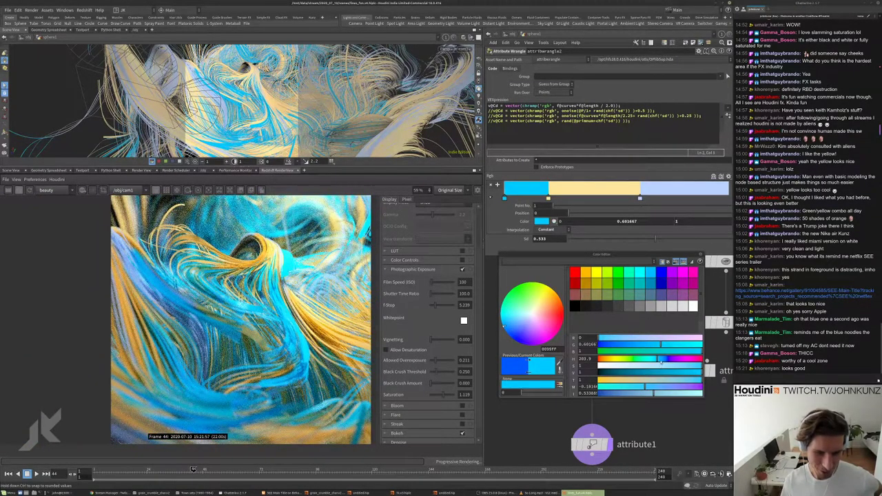
# - Return the first ramp key's hue to deep blue
pyautogui.moveTo(660, 361); pyautogui.dragTo(661, 361)
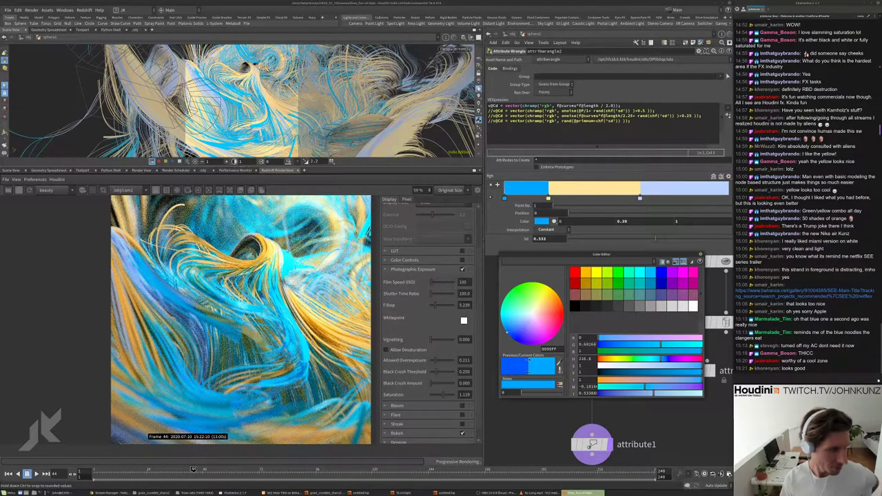
pyautogui.scroll(5, 289, 266)
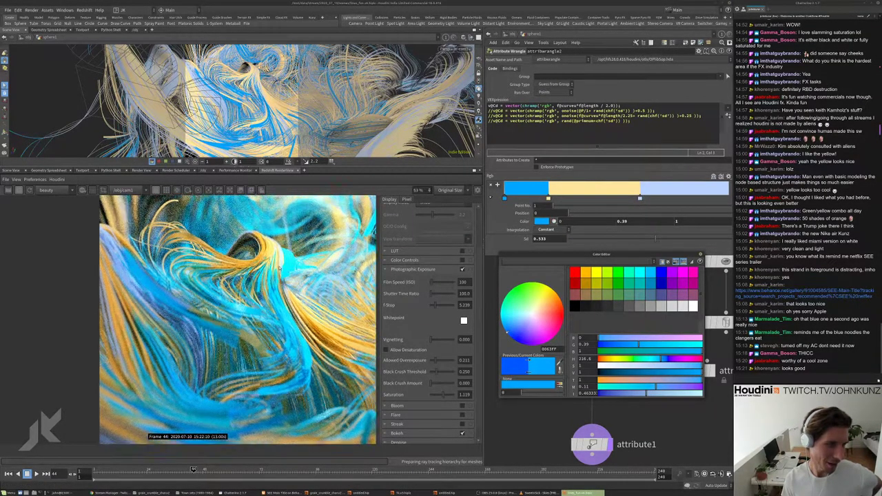
pyautogui.scroll(-5, 283, 270)
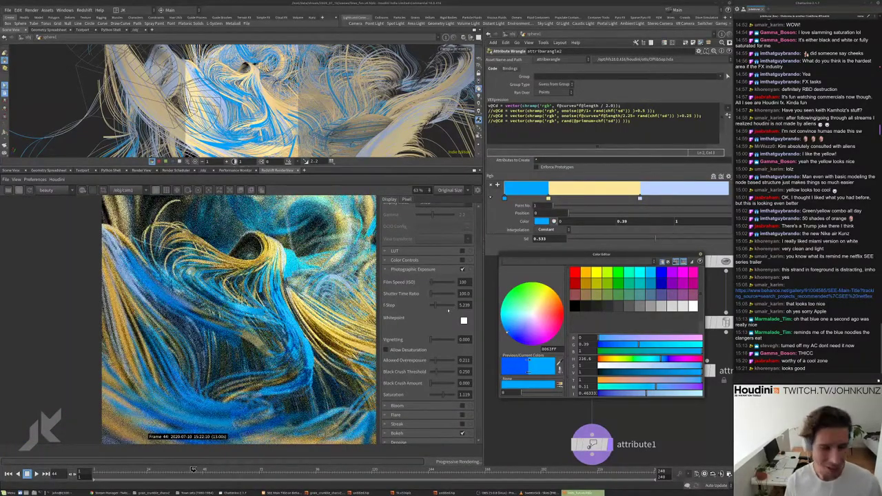
pyautogui.scroll(1, 284, 270)
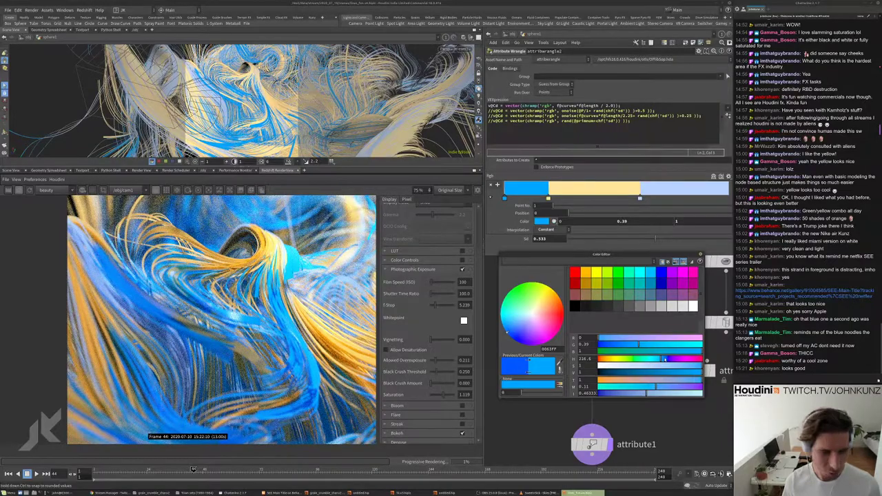
pyautogui.click(666, 359)
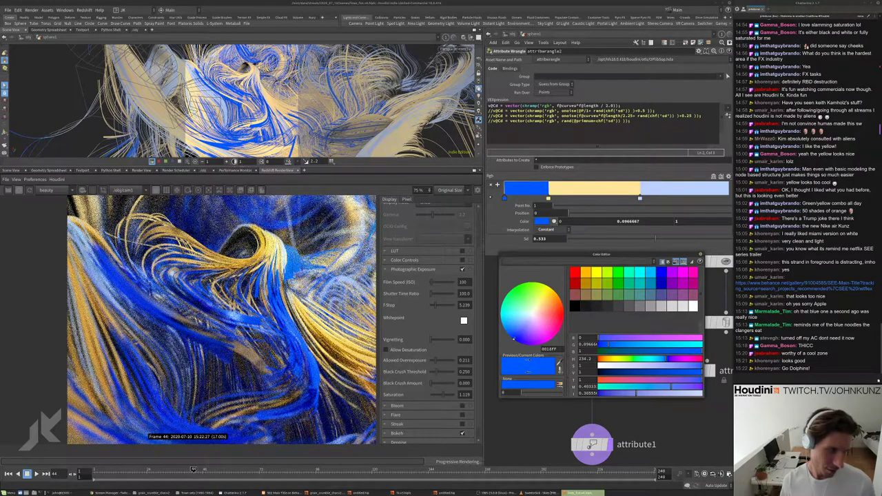
# - Try a peach colour on the second ramp key
pyautogui.click(548, 199)
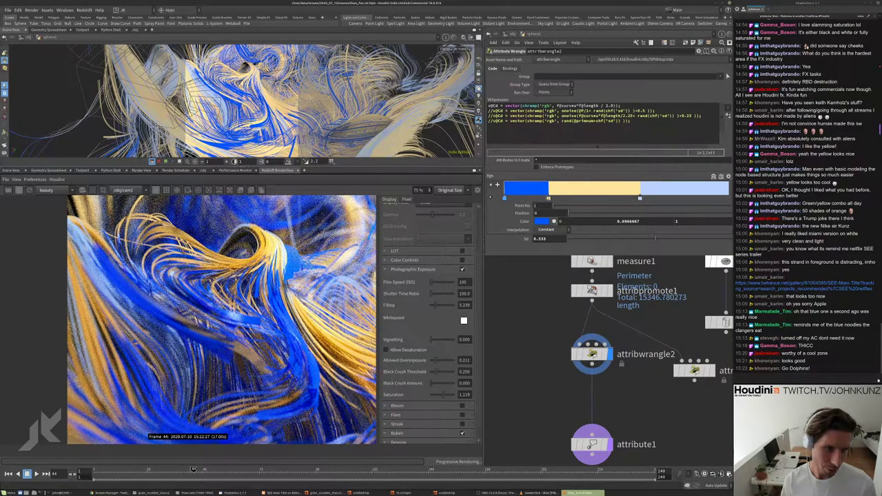
pyautogui.click(541, 221)
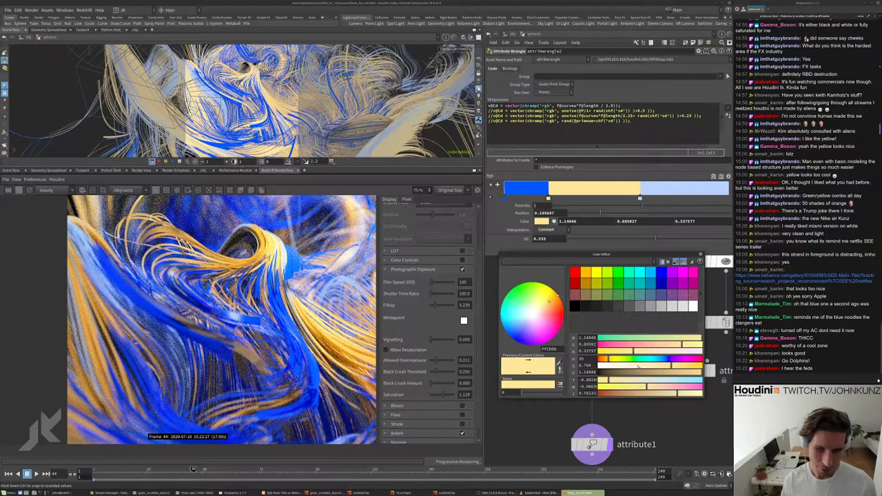
pyautogui.moveTo(609, 359); pyautogui.dragTo(601, 359)
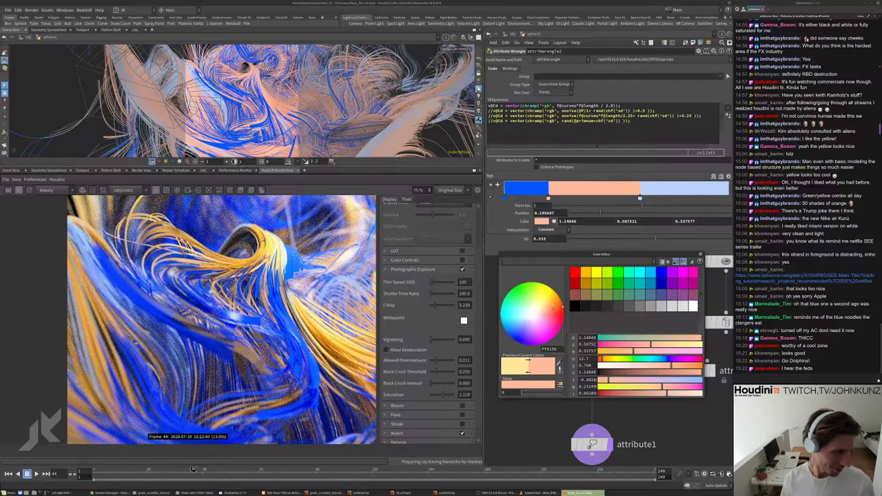
pyautogui.scroll(5, 264, 243)
pyautogui.scroll(-6, 264, 243)
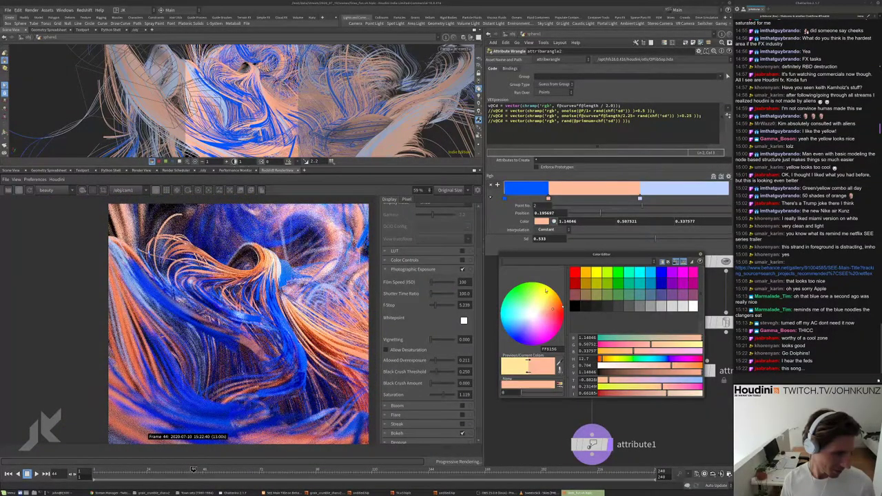
pyautogui.click(700, 255)
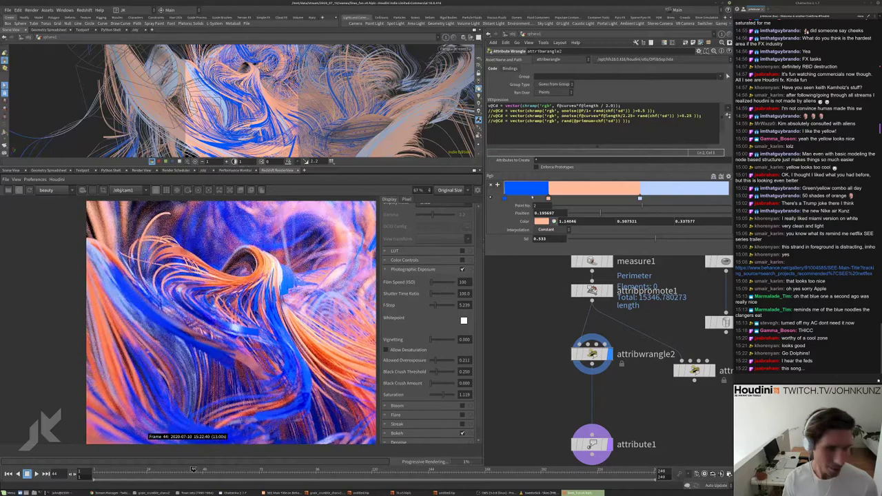
# - Change the second ramp key back to a brighter yellow
pyautogui.click(542, 221)
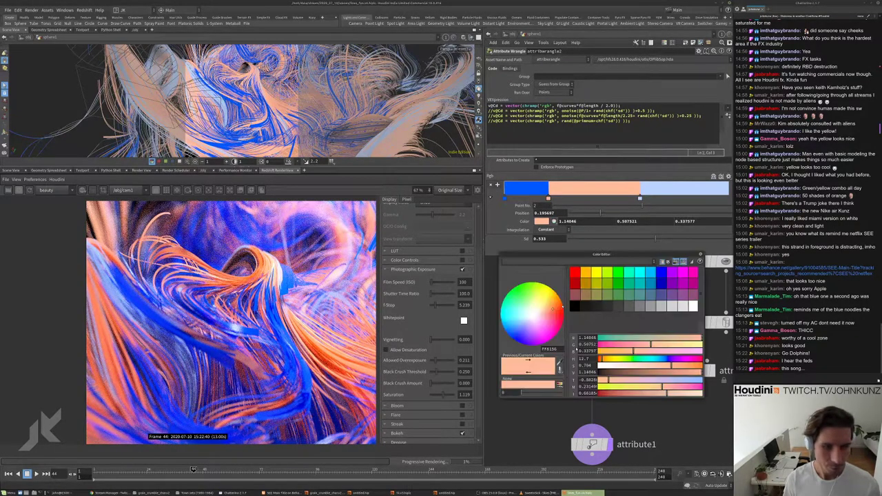
pyautogui.moveTo(613, 361); pyautogui.dragTo(607, 359)
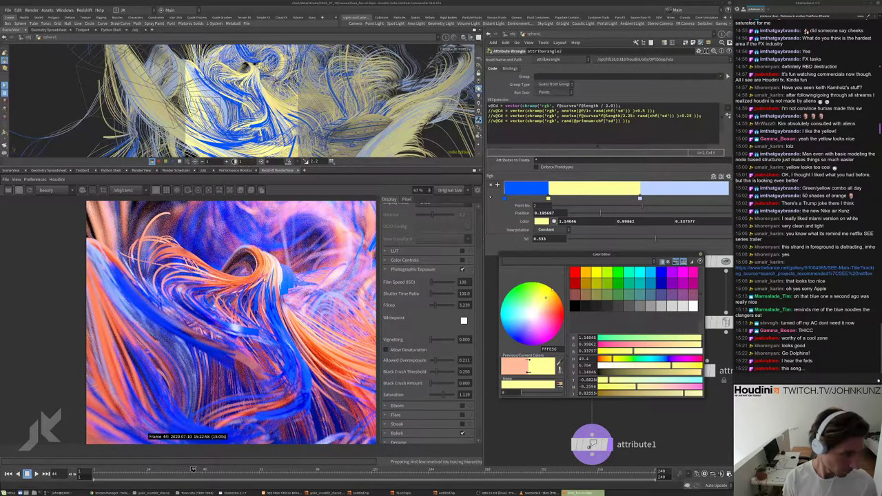
pyautogui.scroll(-3, 265, 280)
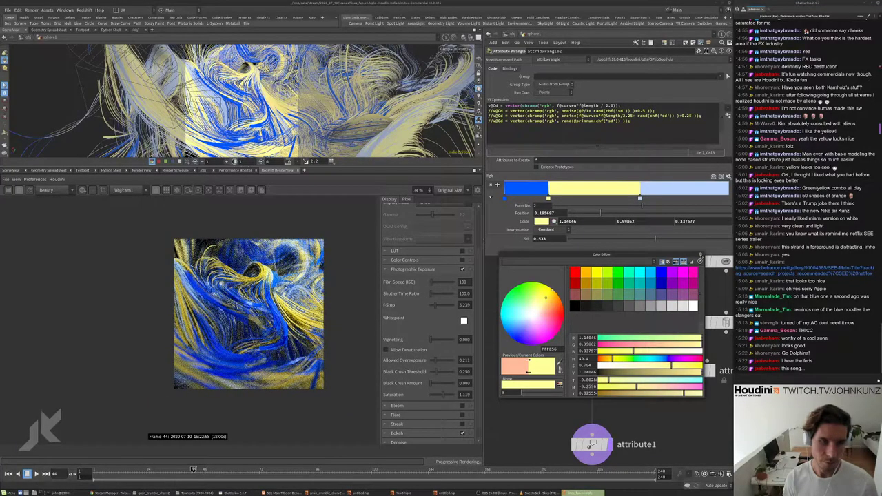
pyautogui.click(701, 253)
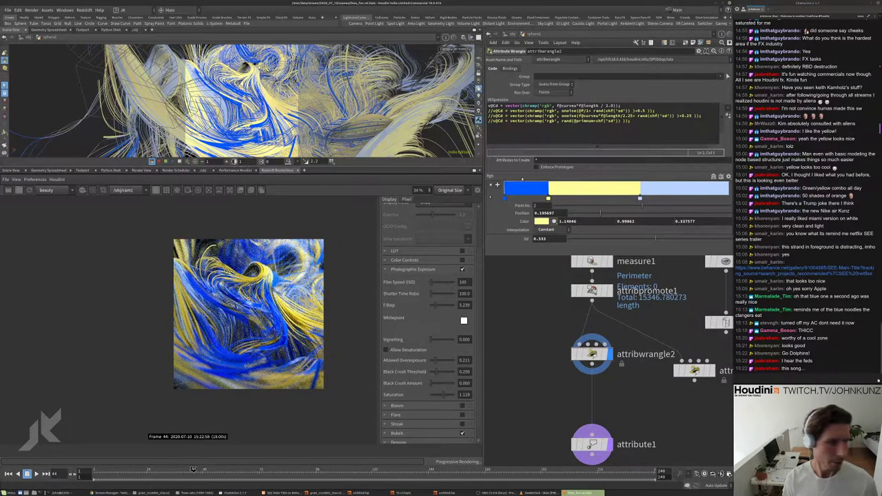
# - Make the first ramp key a pale, desaturated mint green instead of deep blue
pyautogui.click(504, 199)
pyautogui.click(543, 221)
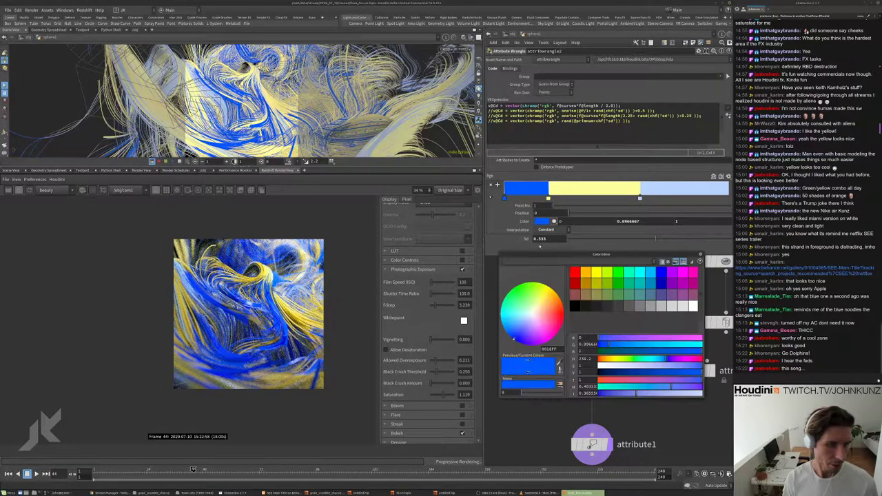
pyautogui.click(632, 360)
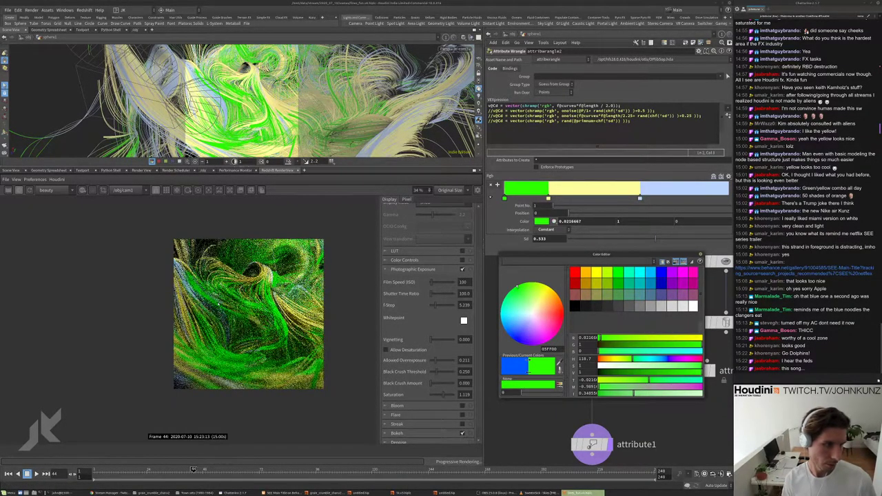
pyautogui.click(631, 366)
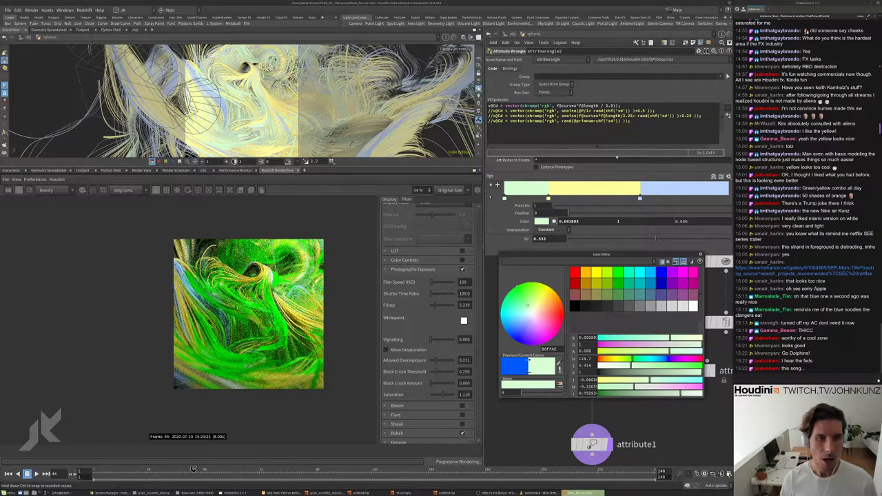
pyautogui.click(700, 255)
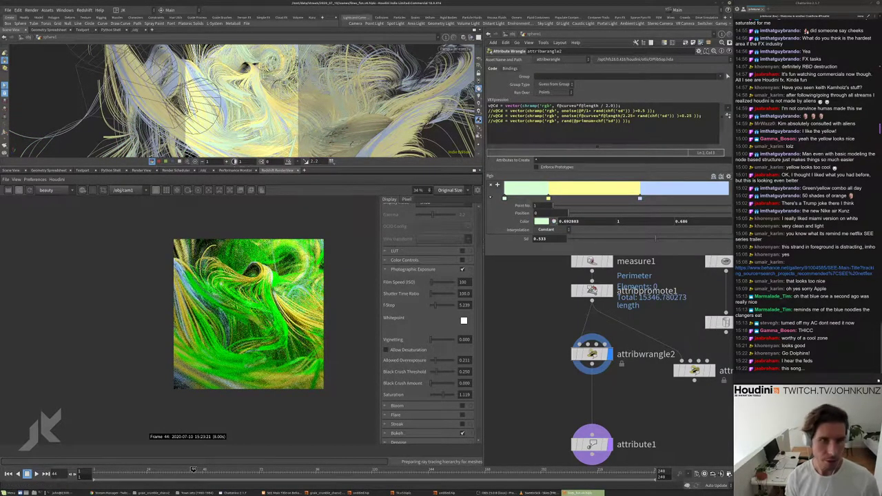
pyautogui.click(555, 105)
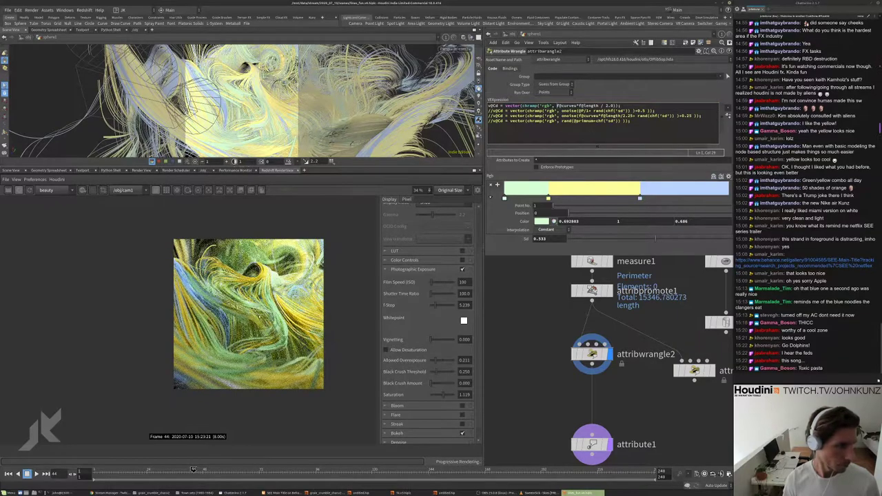
# - Add an offset before f@curveu inside the wrangle's chramp lookup
pyautogui.scroll(4, 277, 293)
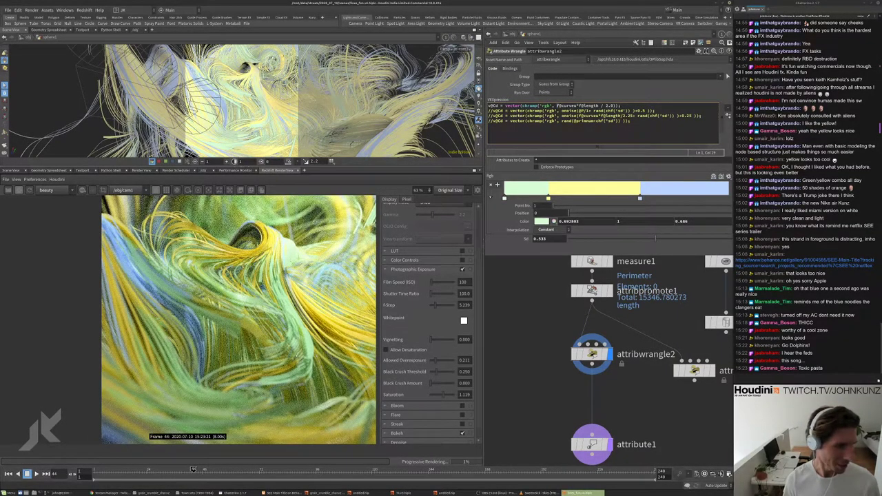
pyautogui.scroll(1, 234, 320)
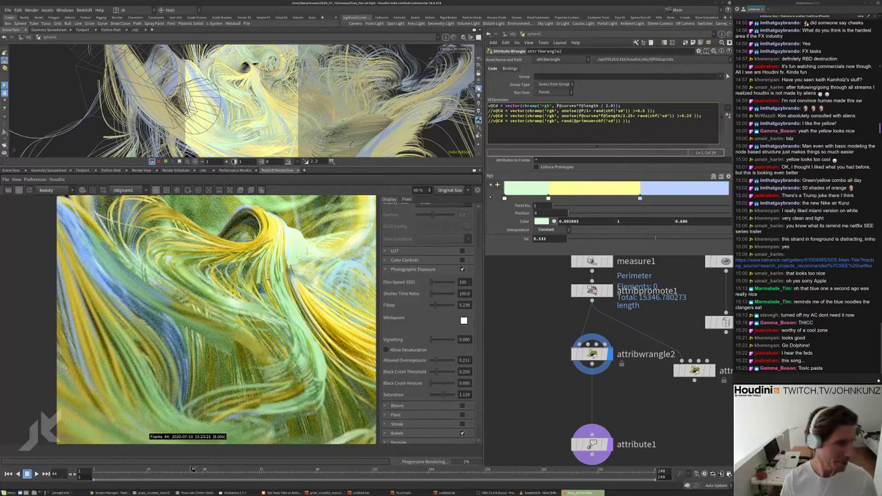
pyautogui.scroll(-3, 225, 303)
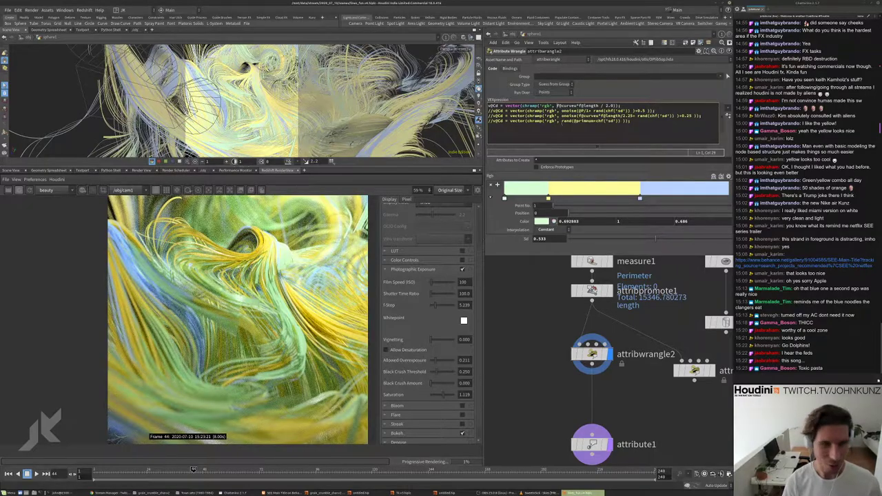
pyautogui.write('5')
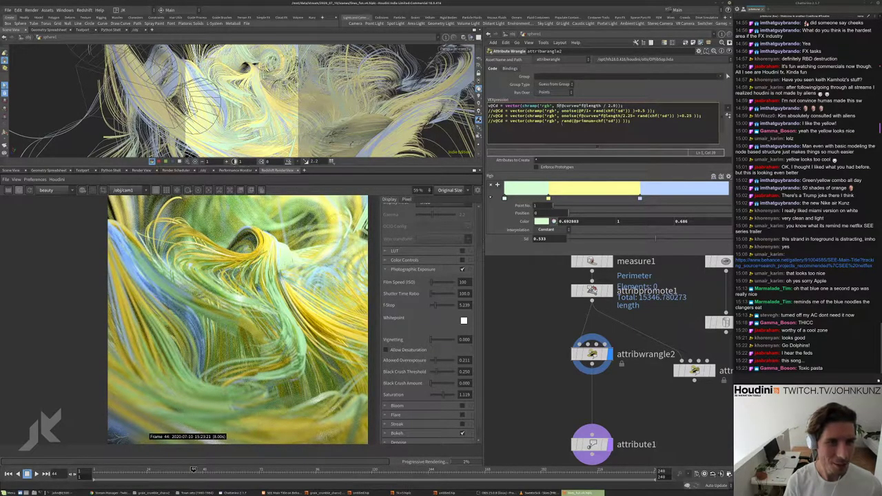
pyautogui.write('*')
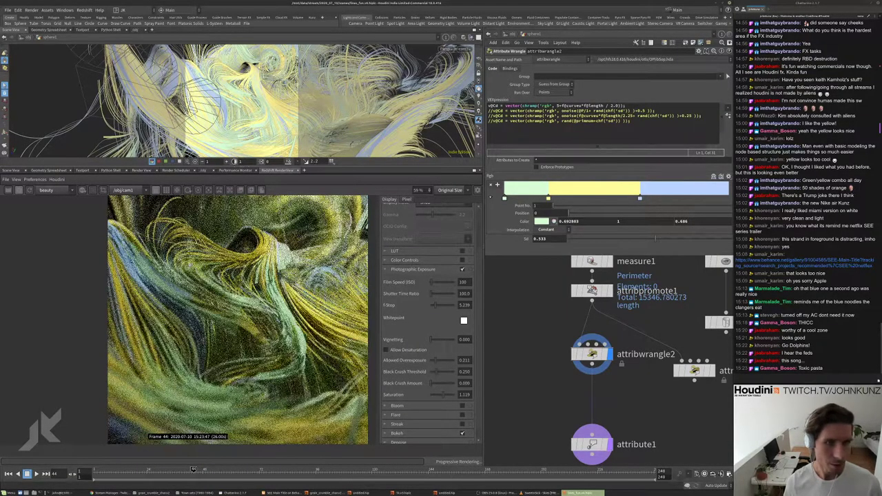
pyautogui.write('2')
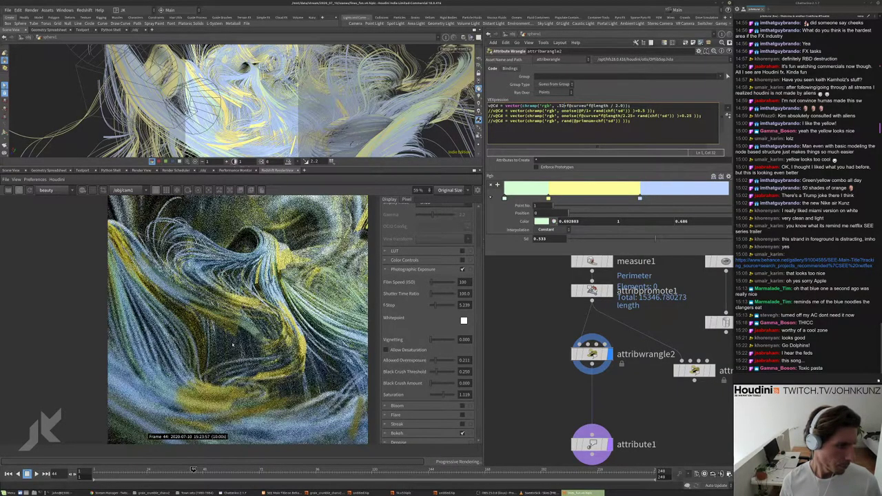
# - Change the length divisor from 2.0 to 1.0, giving pale blue, yellow and mint strands
pyautogui.scroll(-2, 233, 345)
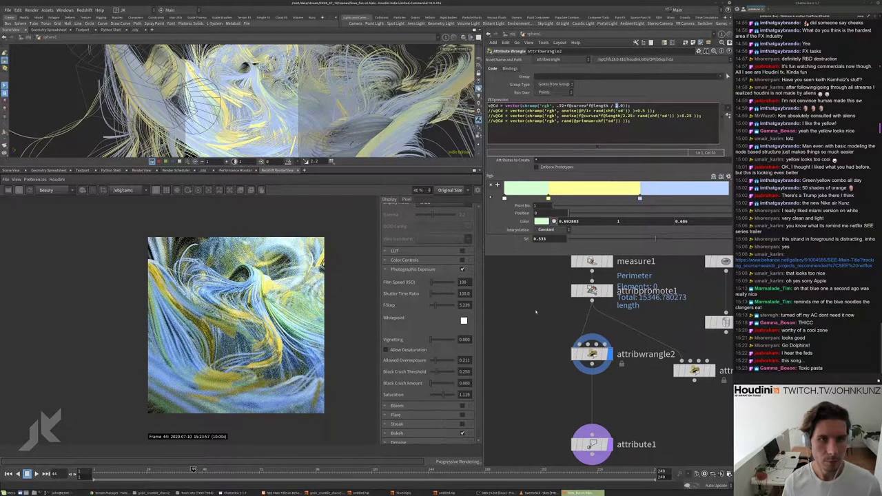
pyautogui.write('1.0')
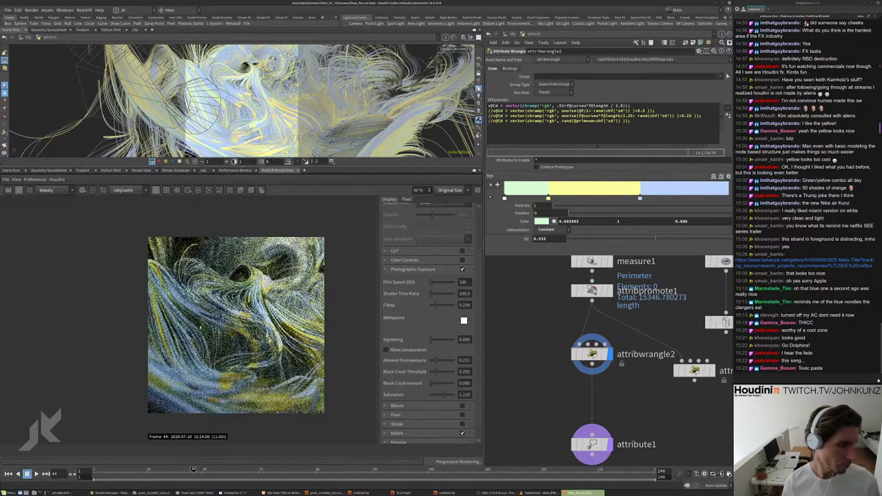
pyautogui.scroll(3, 229, 320)
pyautogui.scroll(-3, 260, 350)
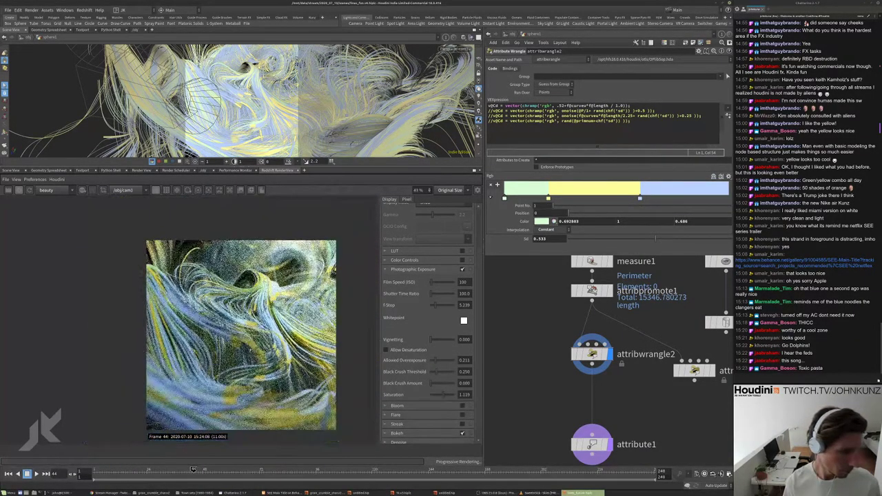
pyautogui.scroll(2, 221, 345)
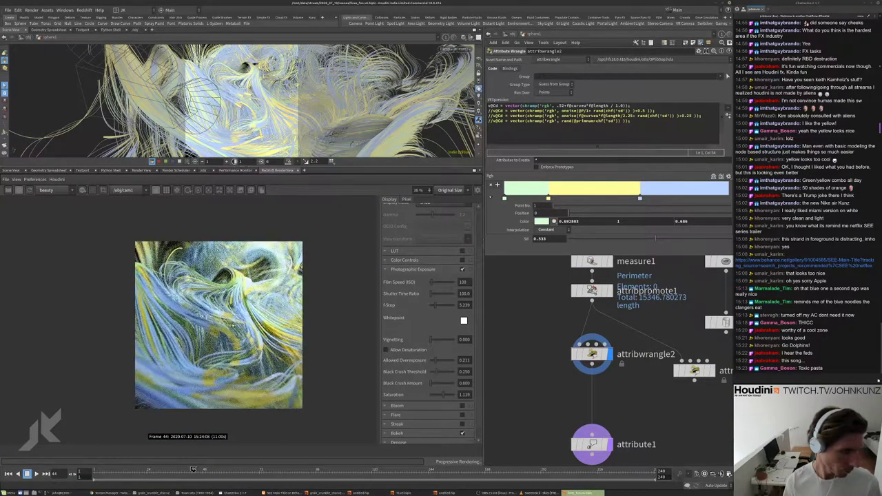
pyautogui.scroll(1, 220, 343)
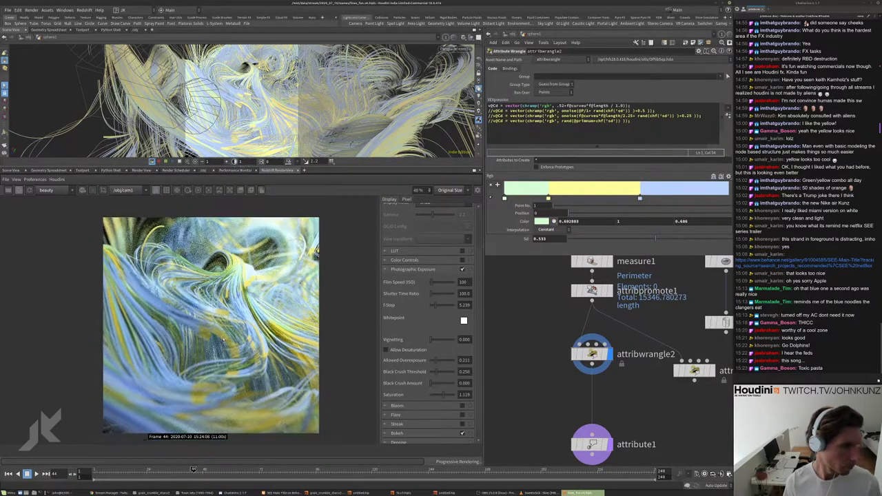
pyautogui.scroll(-2, 207, 338)
pyautogui.scroll(-2, 252, 286)
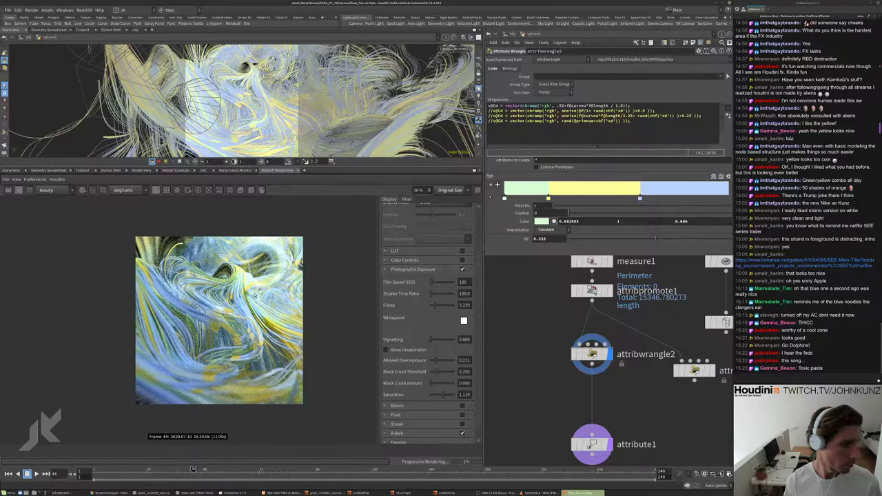
pyautogui.scroll(1, 251, 291)
pyautogui.scroll(4, 251, 290)
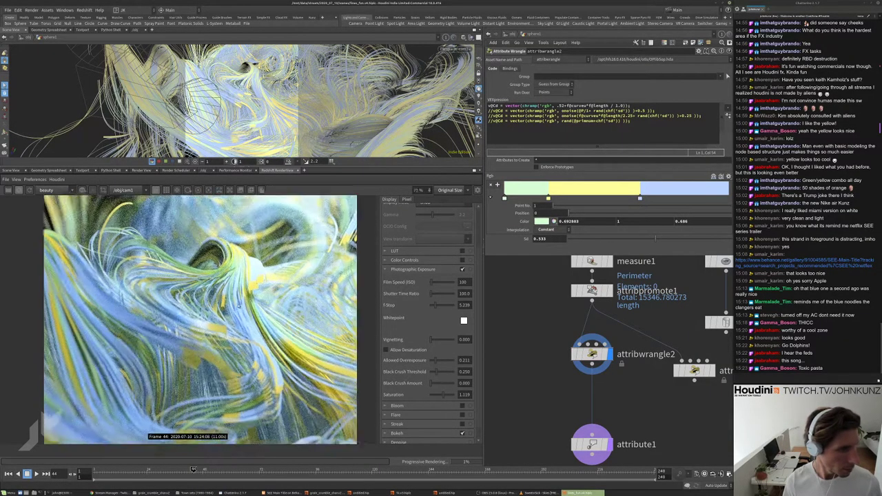
pyautogui.scroll(3, 229, 283)
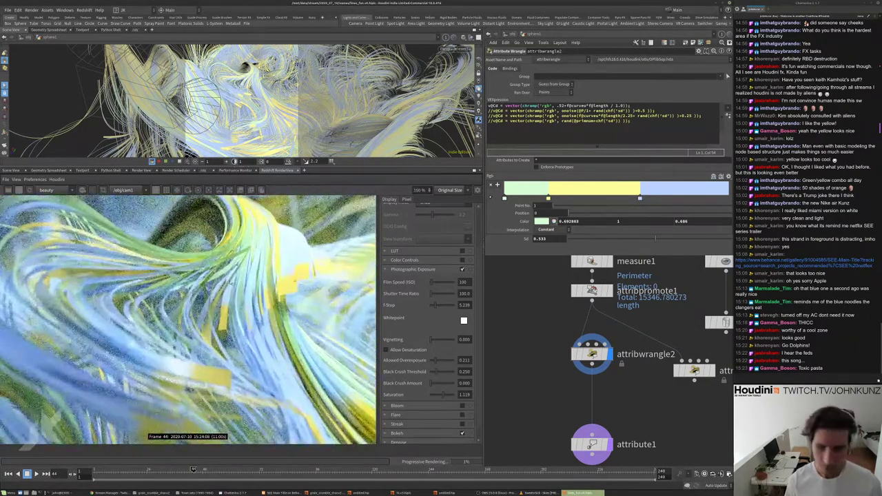
pyautogui.scroll(1, 229, 283)
pyautogui.scroll(-3, 231, 282)
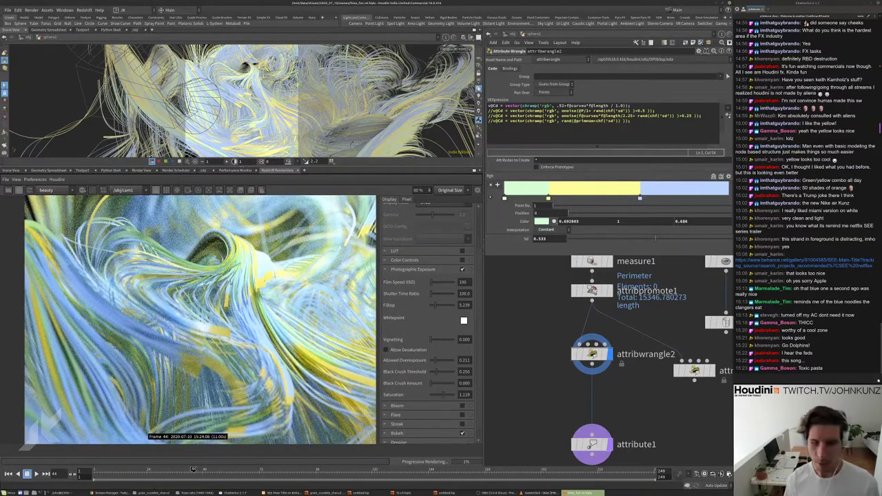
pyautogui.scroll(-1, 239, 271)
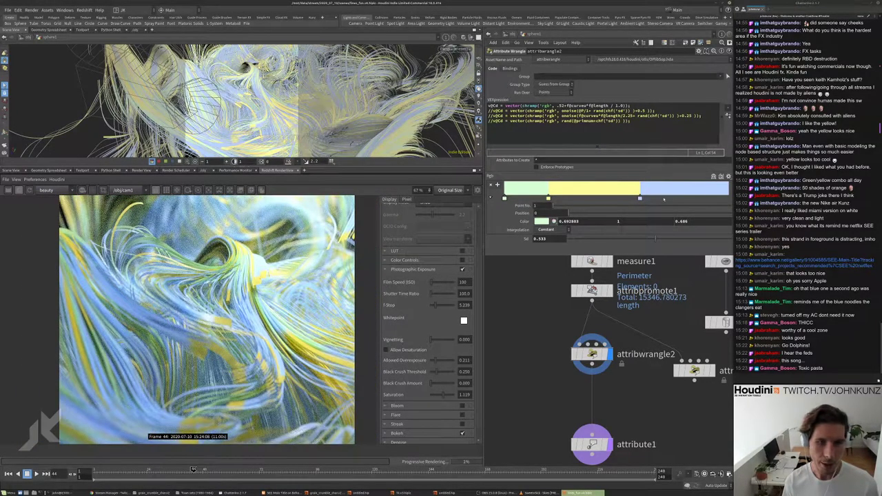
# - Change the colour ramp's third key from light blue to salmon pink
pyautogui.click(639, 198)
pyautogui.click(543, 221)
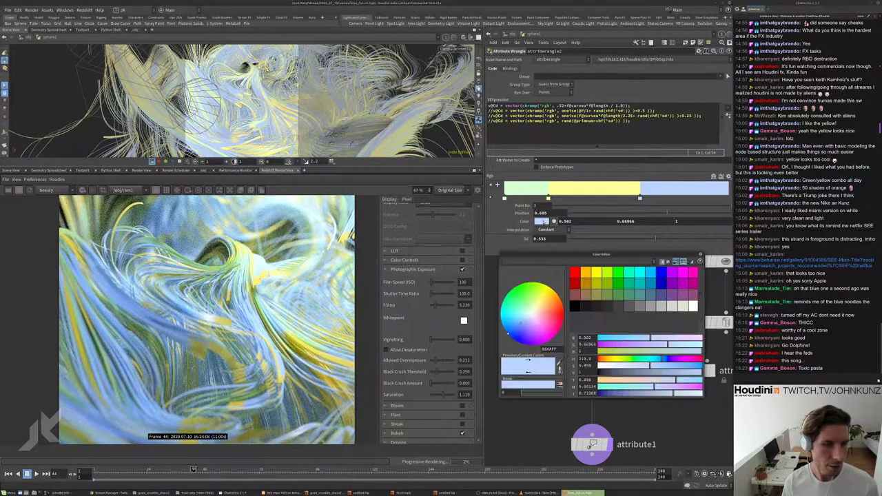
pyautogui.moveTo(620, 355); pyautogui.dragTo(605, 359)
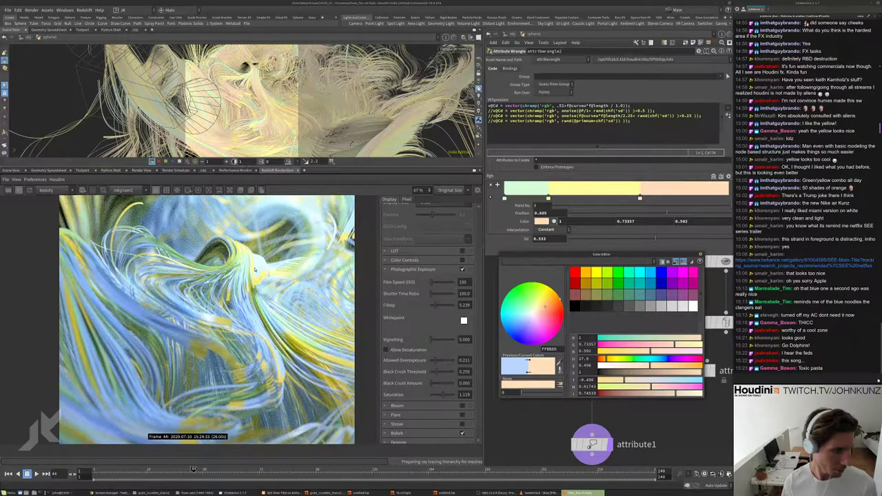
pyautogui.scroll(-3, 239, 279)
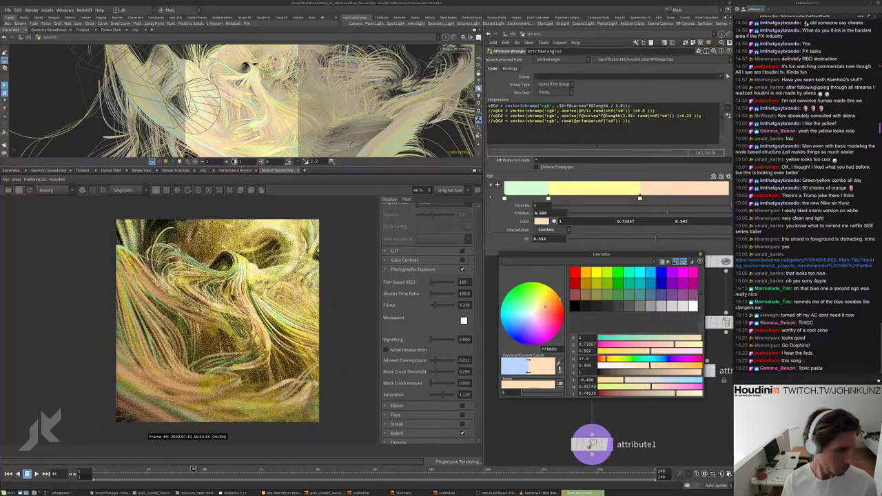
pyautogui.scroll(3, 243, 269)
pyautogui.scroll(2, 246, 283)
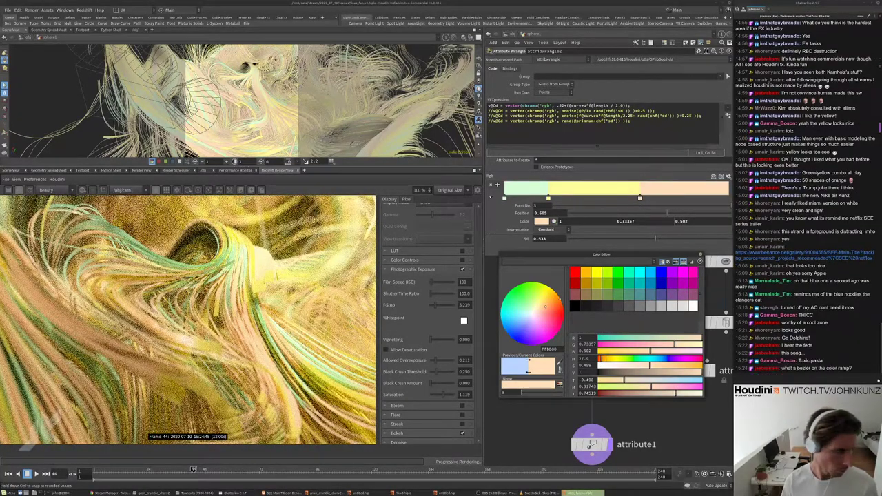
pyautogui.click(243, 288)
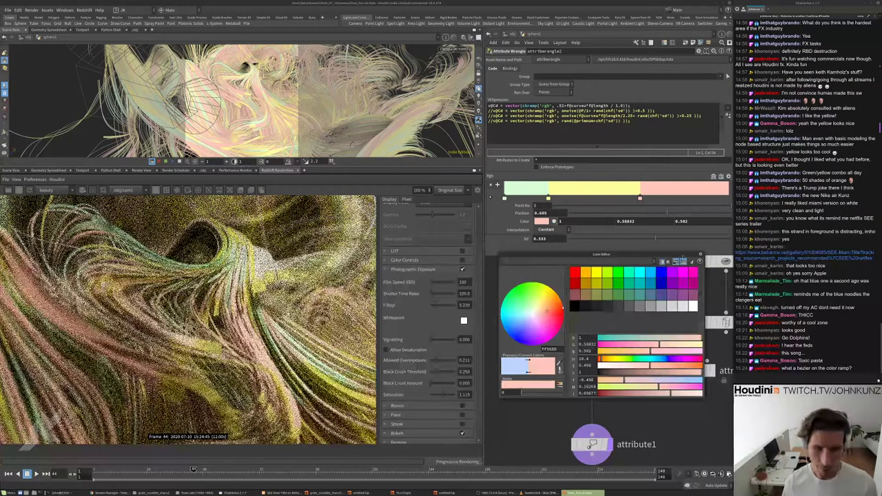
pyautogui.press('Escape')
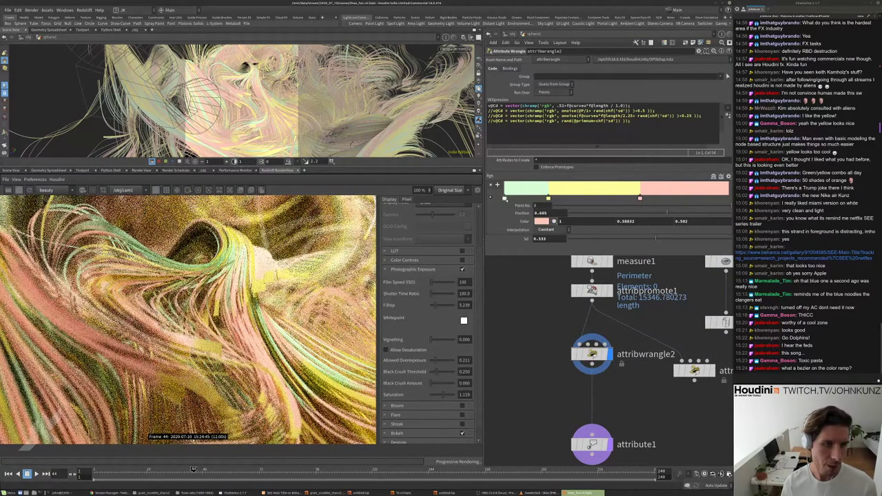
# - Switch the pink ramp key at 0.605 from Constant to Bezier interpolation
pyautogui.click(506, 199)
pyautogui.click(640, 199)
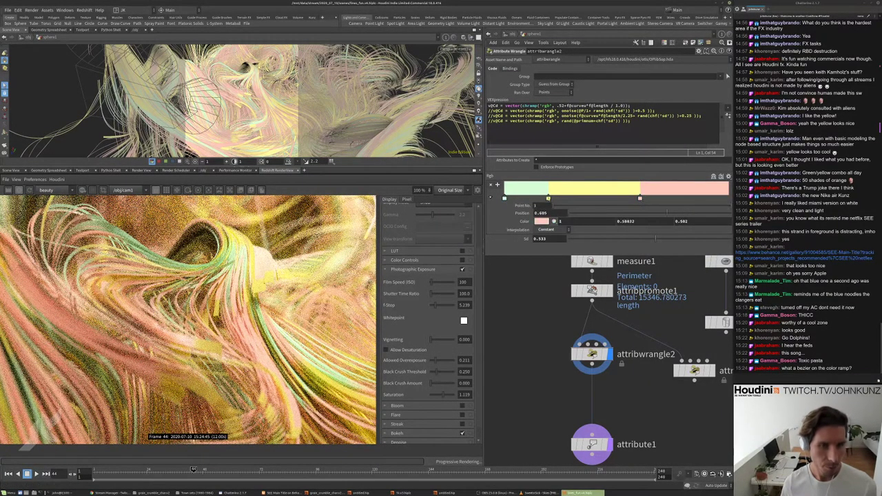
pyautogui.click(547, 229)
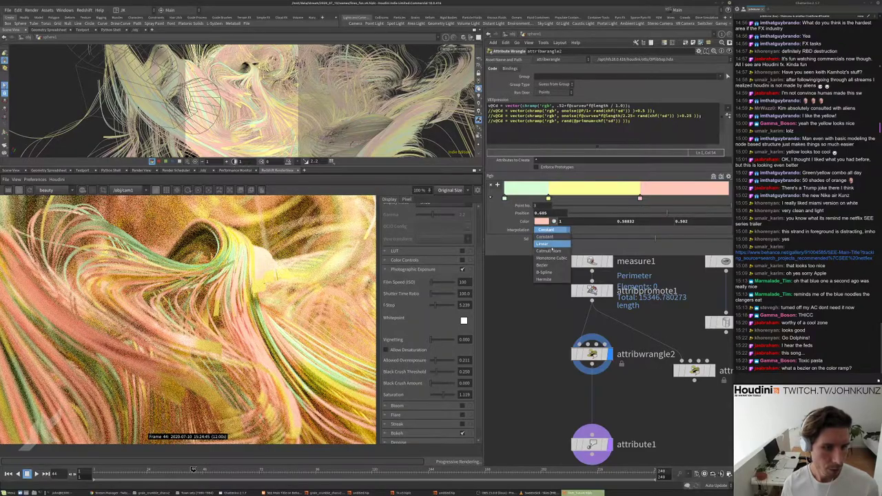
pyautogui.click(545, 266)
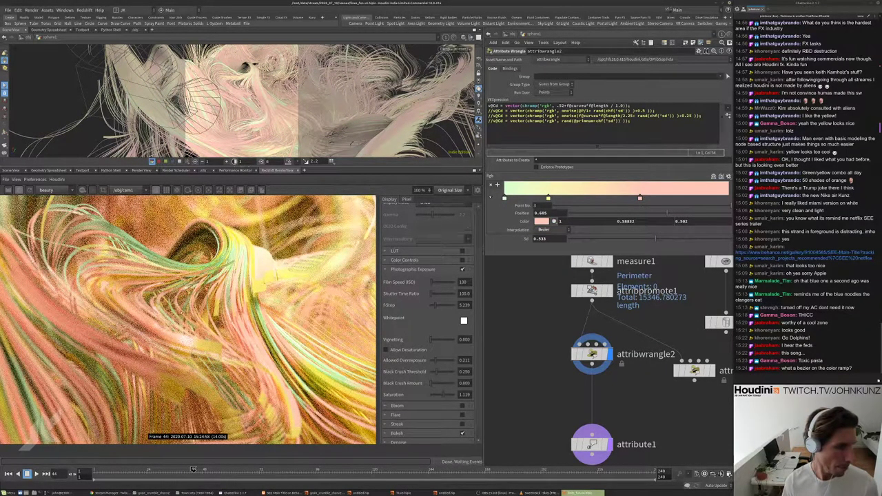
pyautogui.scroll(-3, 207, 293)
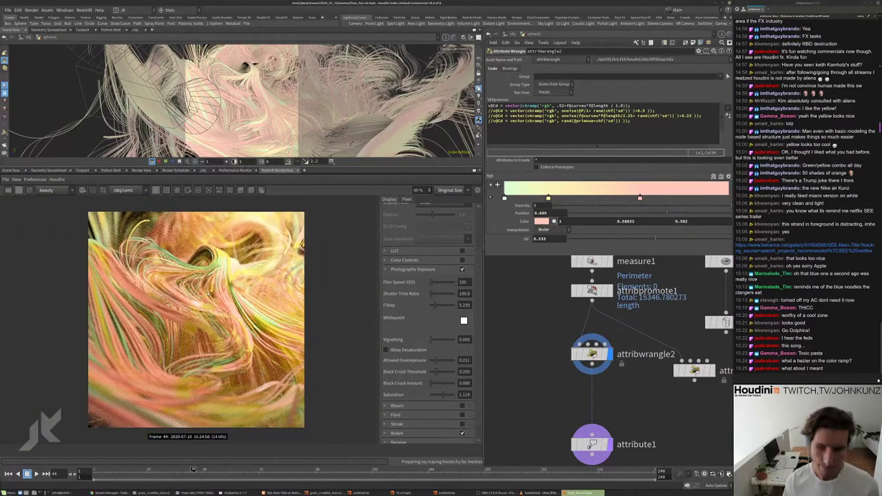
pyautogui.scroll(2, 193, 317)
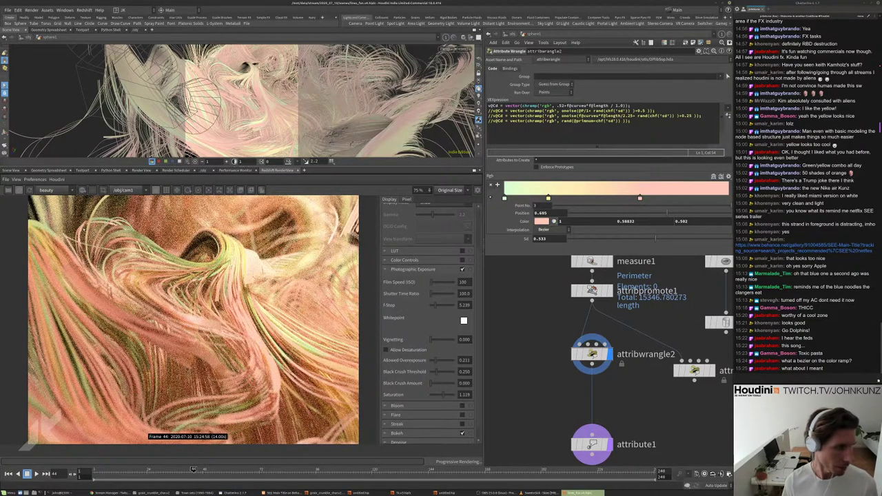
pyautogui.scroll(-1, 245, 353)
pyautogui.scroll(1, 243, 345)
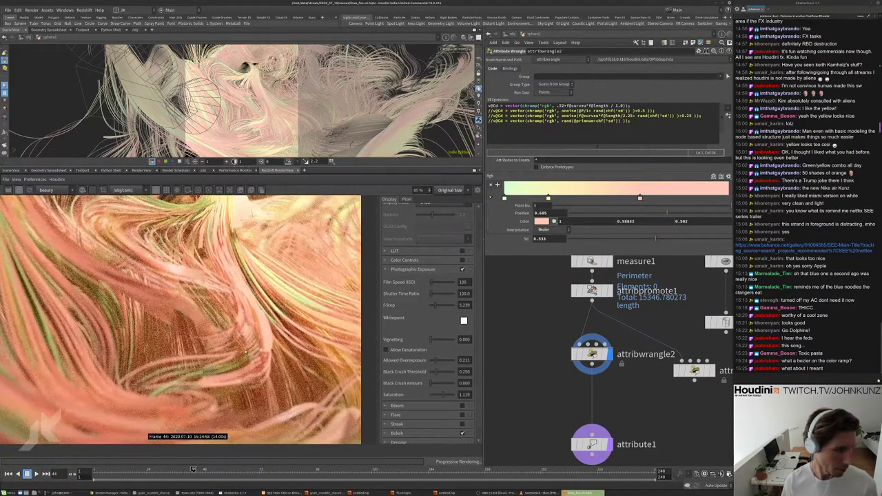
pyautogui.scroll(-2, 240, 324)
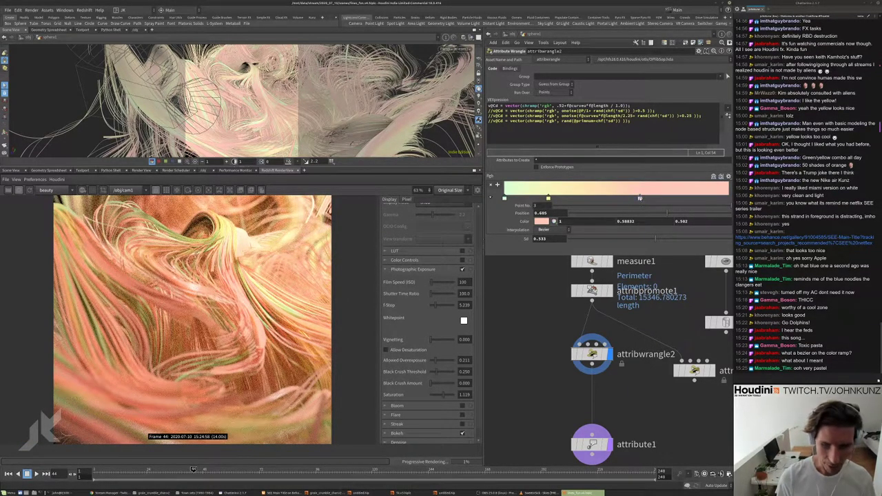
pyautogui.click(542, 222)
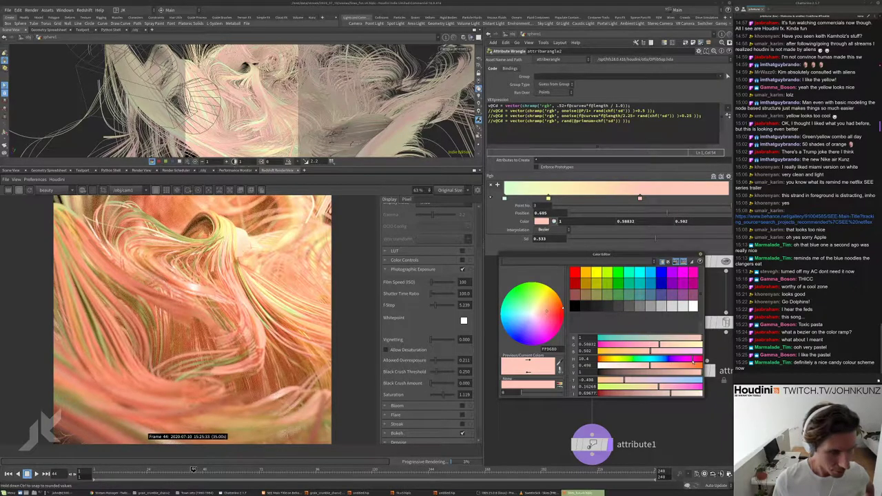
# - Set the ramp key's hue to about 326.5 for a magenta pink
pyautogui.click(693, 360)
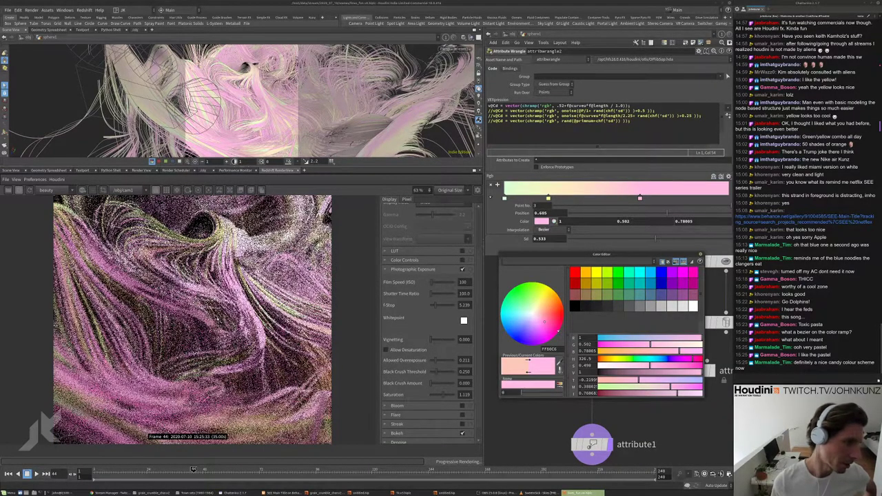
pyautogui.scroll(2, 193, 320)
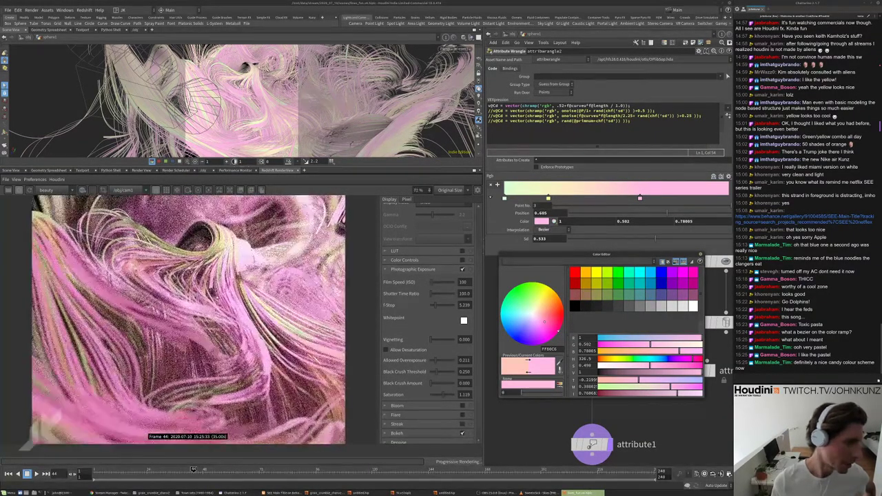
pyautogui.scroll(-4, 193, 319)
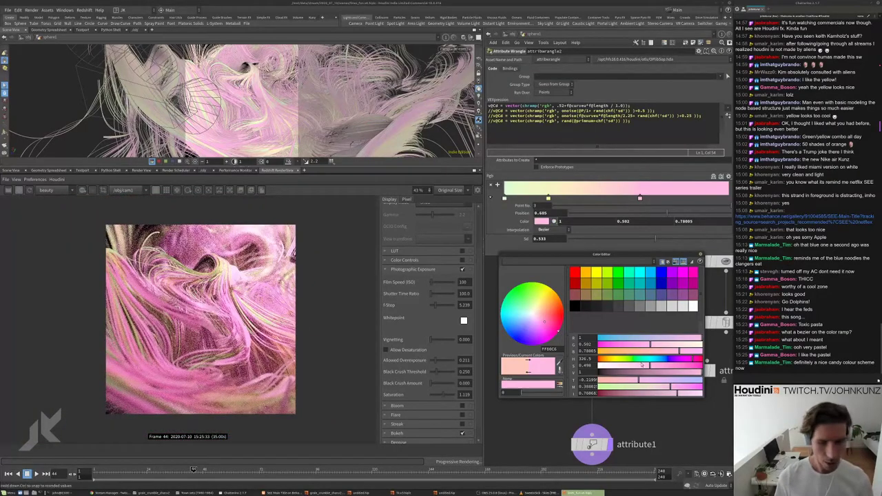
# - Change the ramp key colour from pink to yellow
pyautogui.click(620, 359)
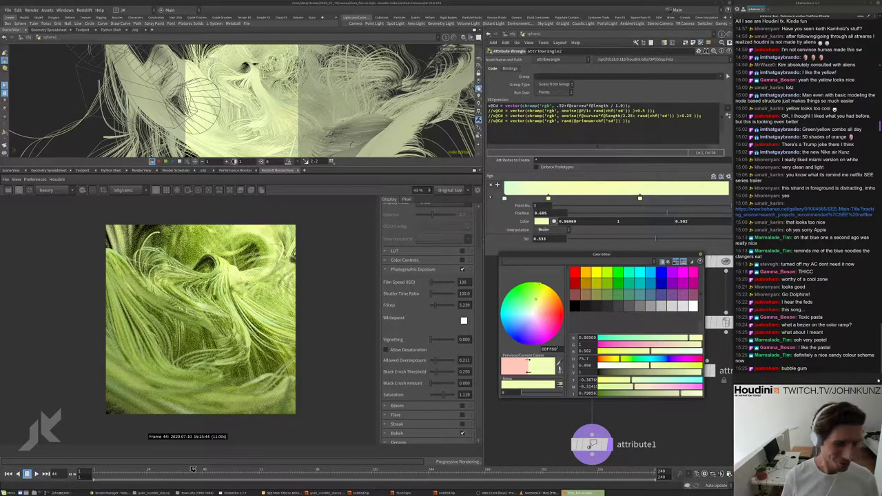
pyautogui.scroll(5, 260, 317)
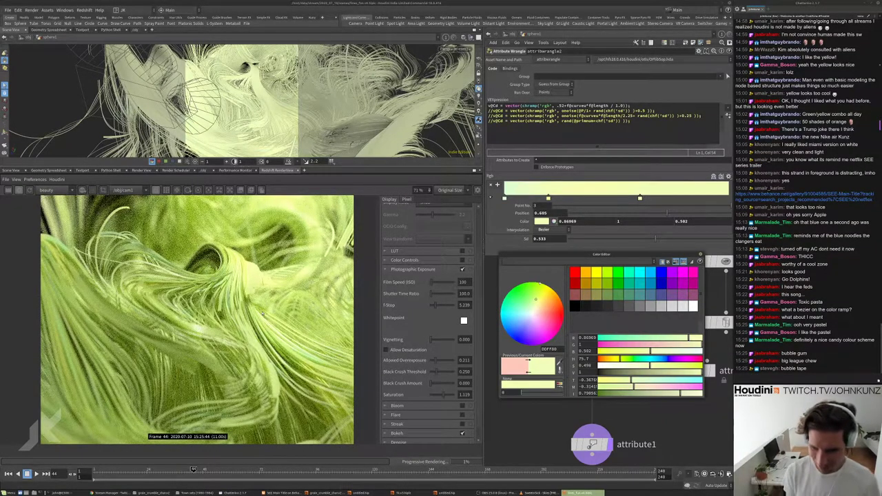
pyautogui.scroll(-2, 262, 313)
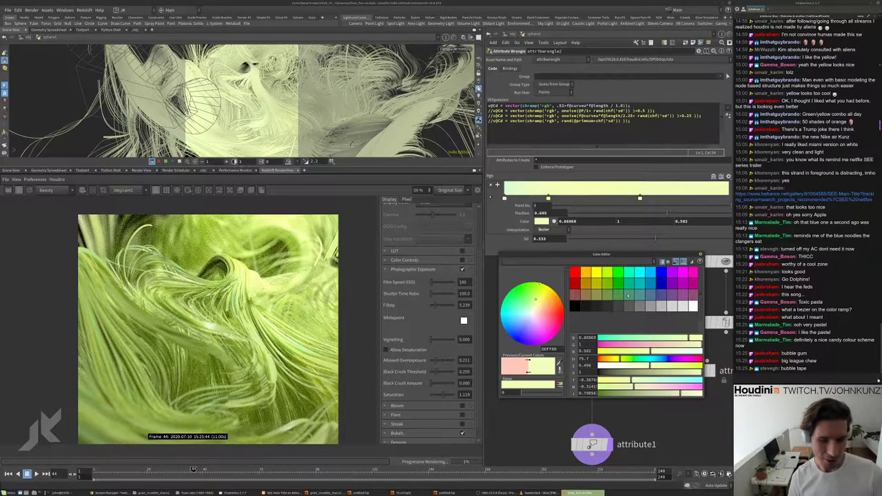
# - Shift the key to pale peach at hue 31.1 and close the Color Editor
pyautogui.moveTo(611, 363); pyautogui.dragTo(608, 360)
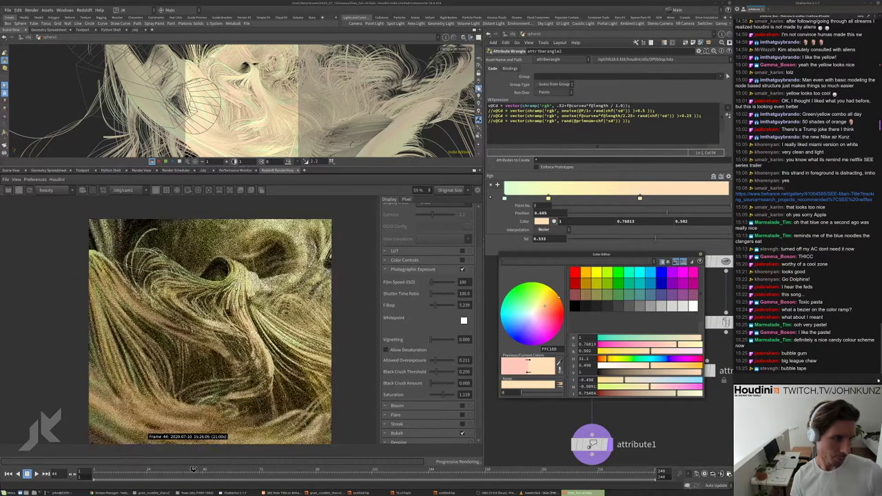
pyautogui.scroll(-3, 217, 324)
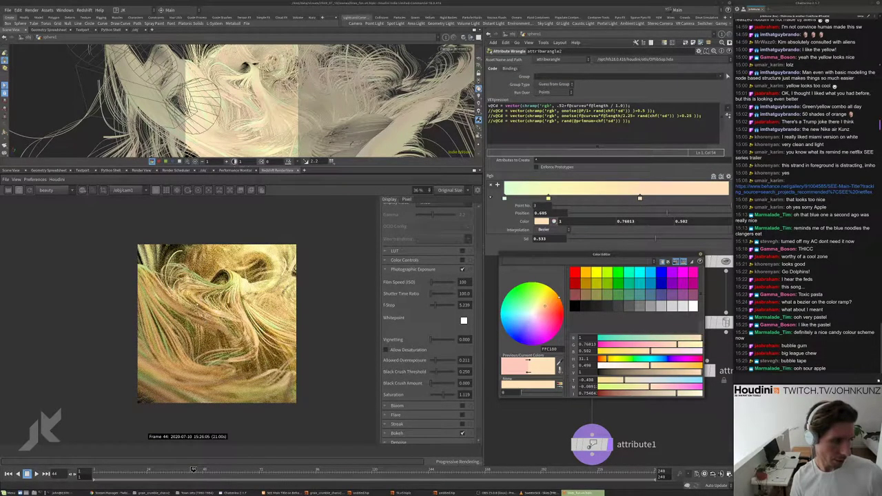
pyautogui.scroll(3, 217, 324)
pyautogui.scroll(-2, 217, 324)
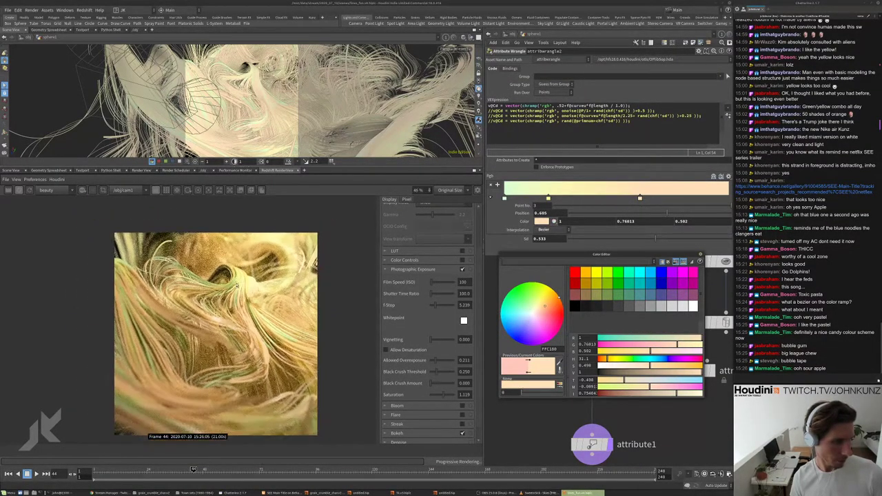
pyautogui.scroll(1, 237, 287)
pyautogui.scroll(2, 234, 300)
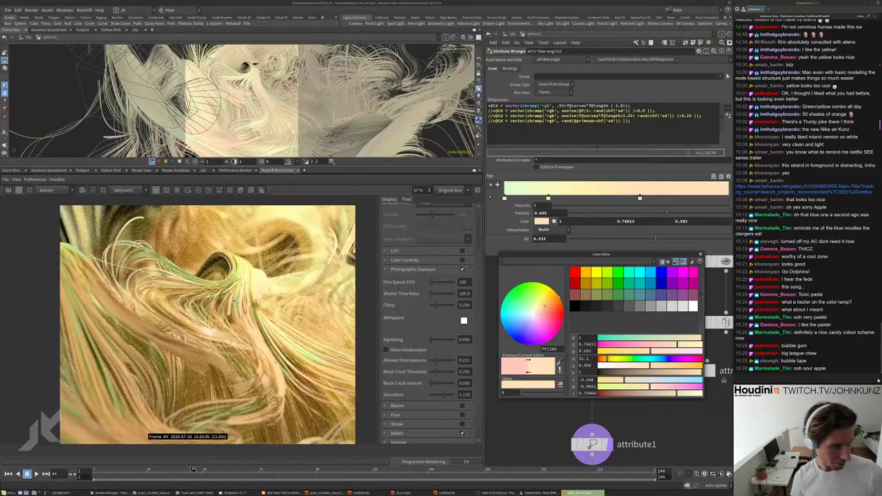
pyautogui.scroll(-1, 234, 298)
pyautogui.scroll(3, 228, 306)
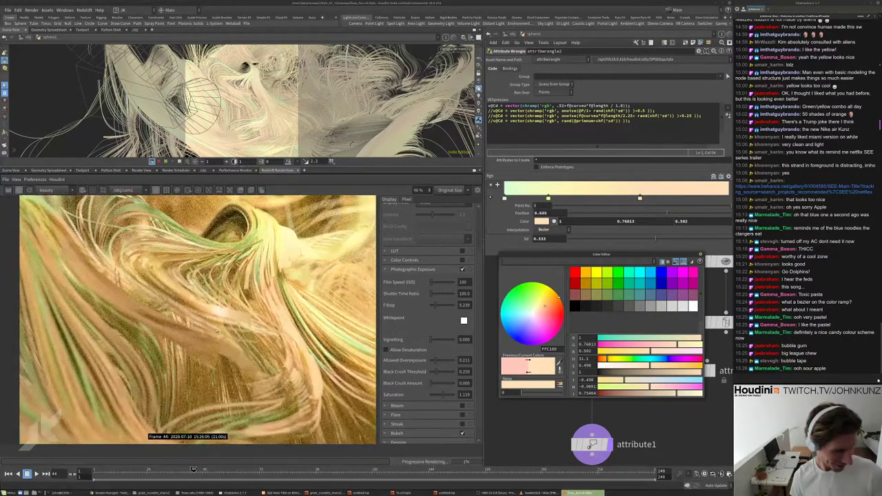
pyautogui.scroll(-1, 218, 318)
pyautogui.scroll(-2, 218, 318)
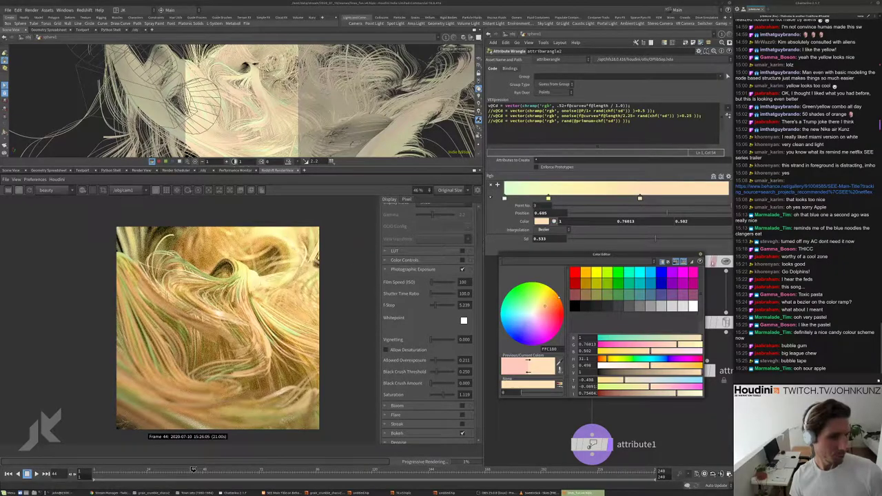
pyautogui.click(701, 255)
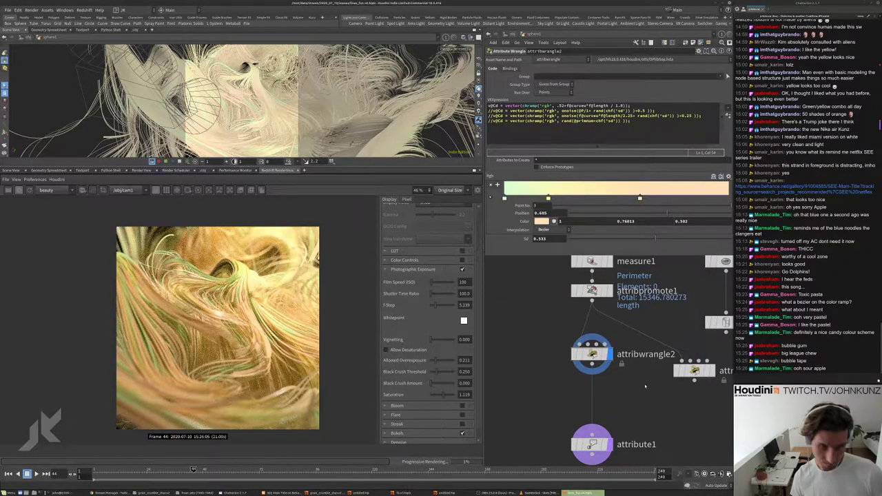
# - Set the Redshift photographic exposure to F-Stop 6.394 and Black Crush Amount 0.119
pyautogui.moveTo(432, 383); pyautogui.dragTo(444, 384)
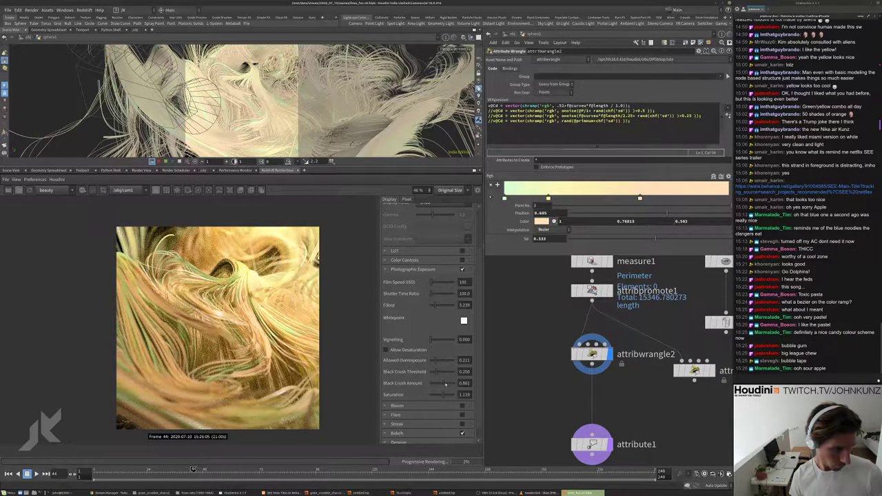
pyautogui.moveTo(443, 386); pyautogui.dragTo(442, 385)
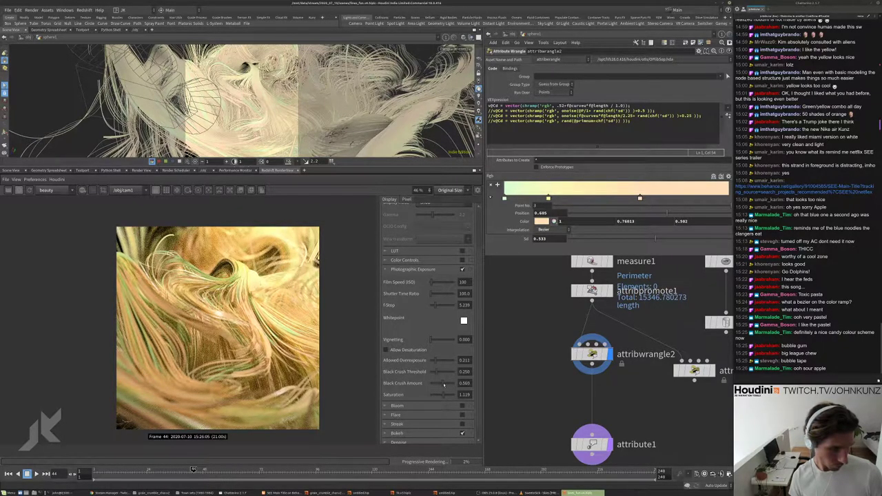
pyautogui.moveTo(443, 309); pyautogui.dragTo(435, 308)
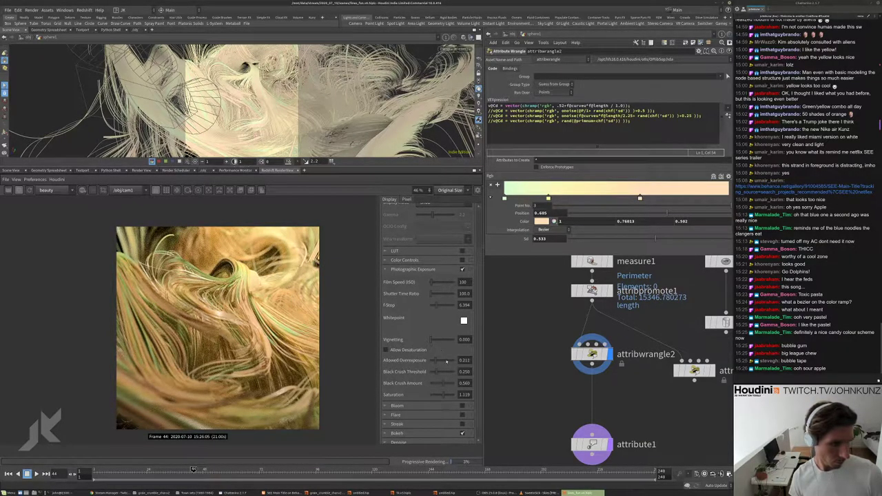
pyautogui.moveTo(445, 361); pyautogui.dragTo(443, 361)
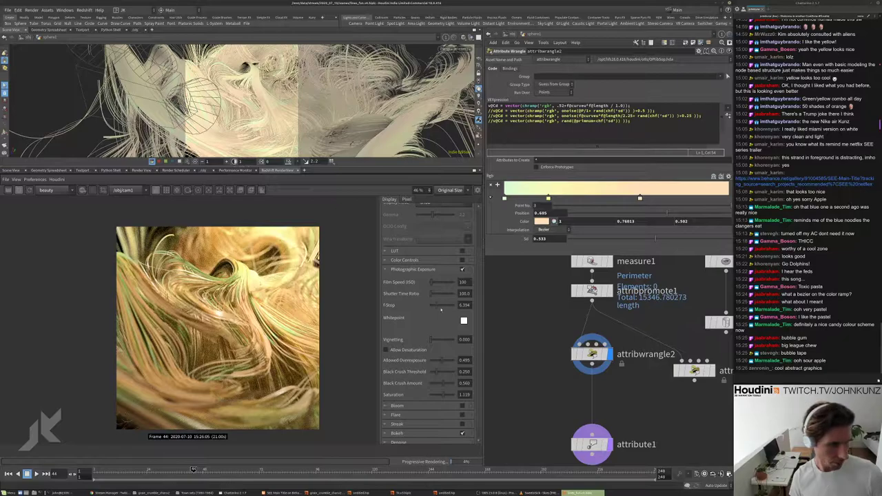
pyautogui.moveTo(441, 310); pyautogui.dragTo(440, 308)
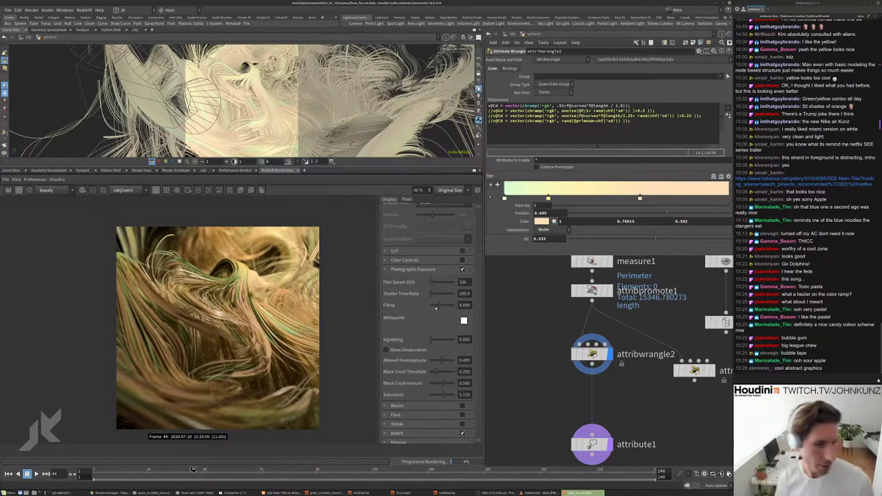
pyautogui.moveTo(436, 308); pyautogui.dragTo(438, 308)
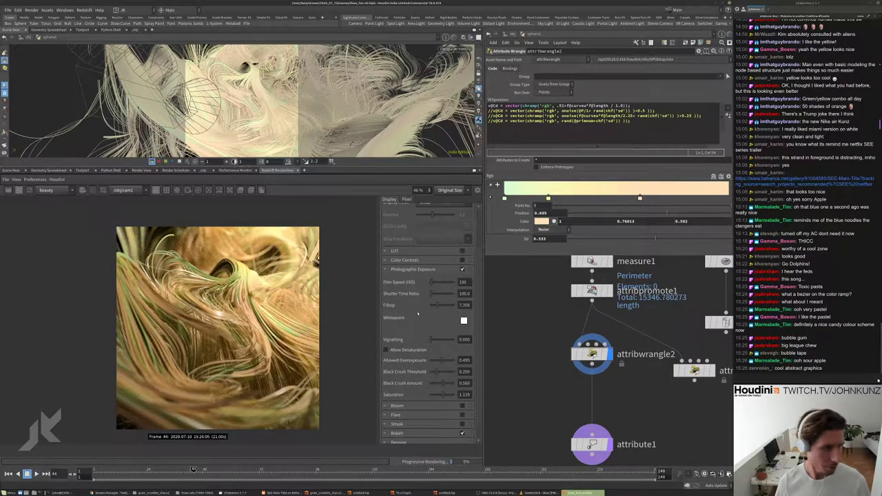
pyautogui.moveTo(433, 308); pyautogui.dragTo(437, 310)
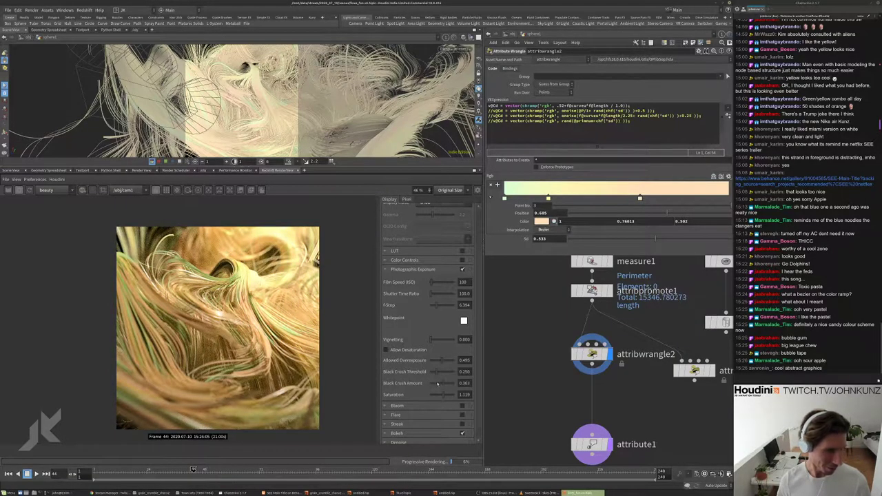
pyautogui.moveTo(435, 384); pyautogui.dragTo(433, 384)
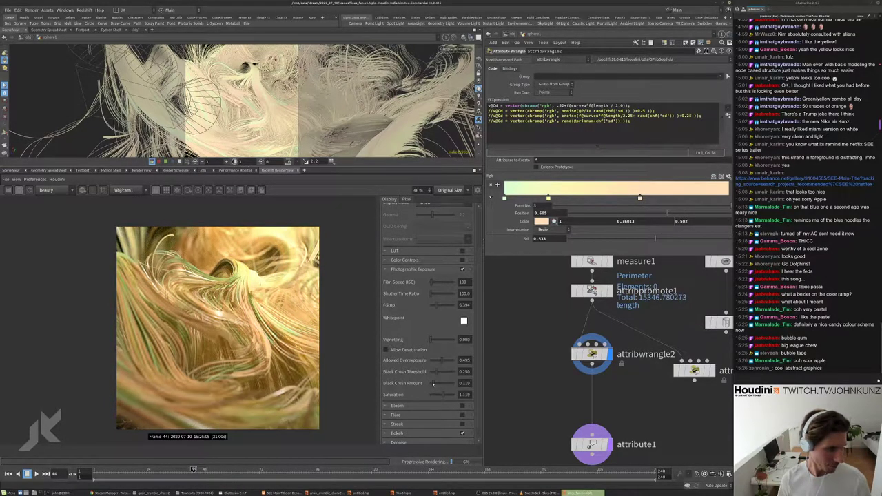
pyautogui.scroll(3, 199, 335)
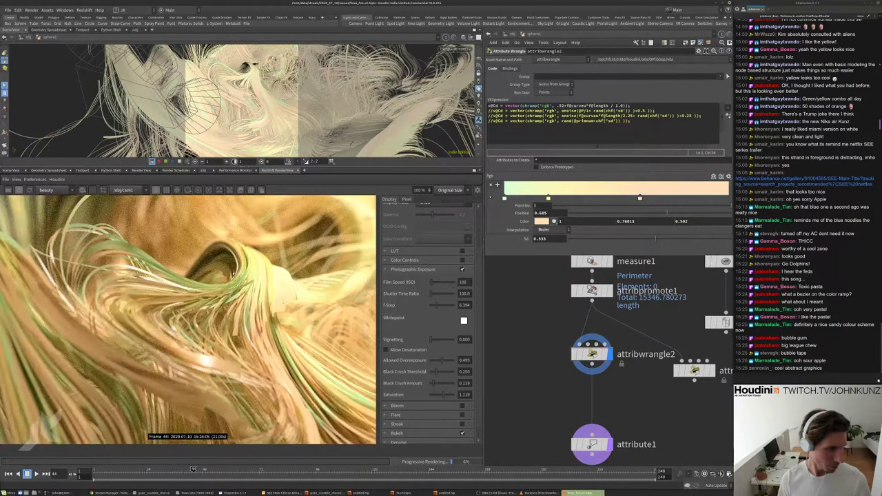
pyautogui.scroll(-5, 198, 336)
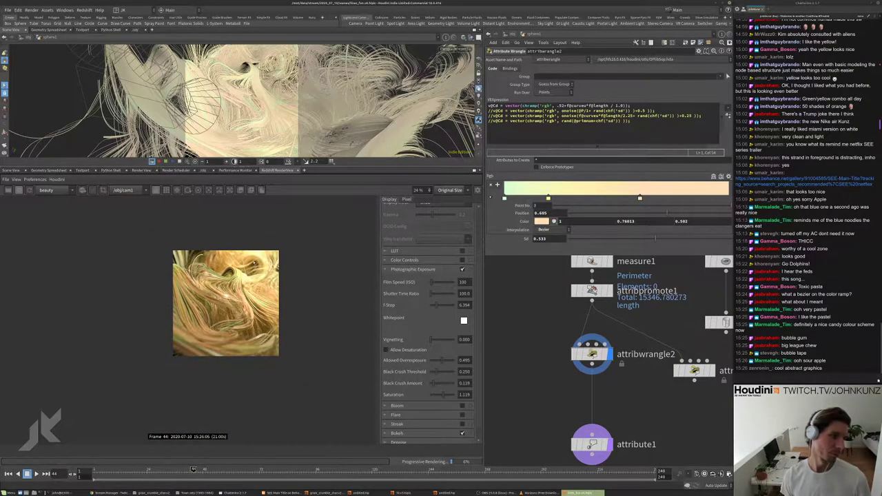
# - Save the scene as lines_fun.v4.hiplc
pyautogui.scroll(3, 258, 250)
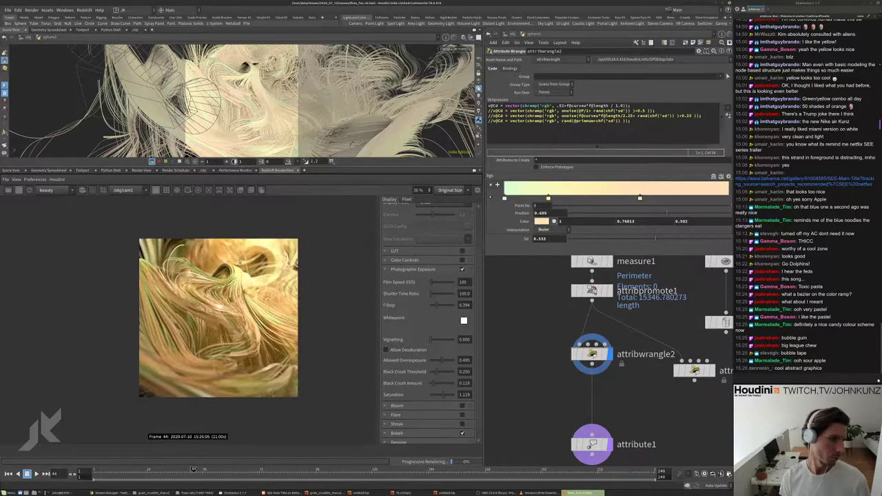
pyautogui.scroll(4, 263, 304)
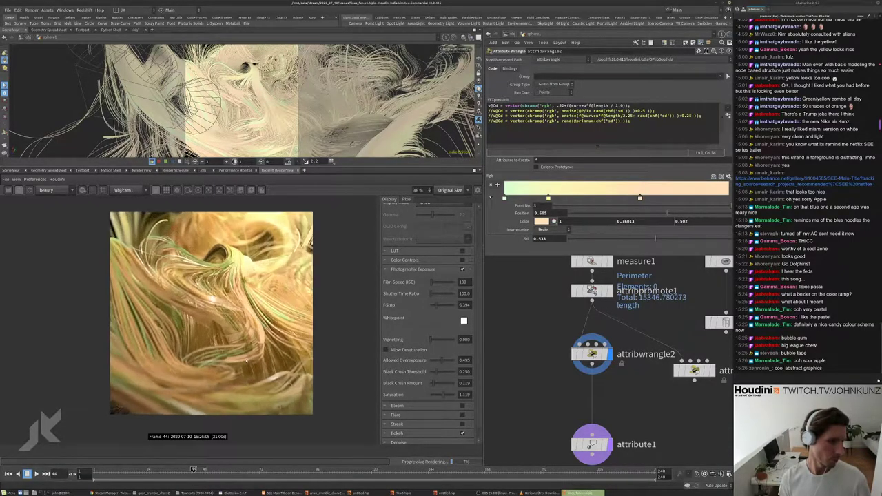
pyautogui.scroll(-4, 214, 384)
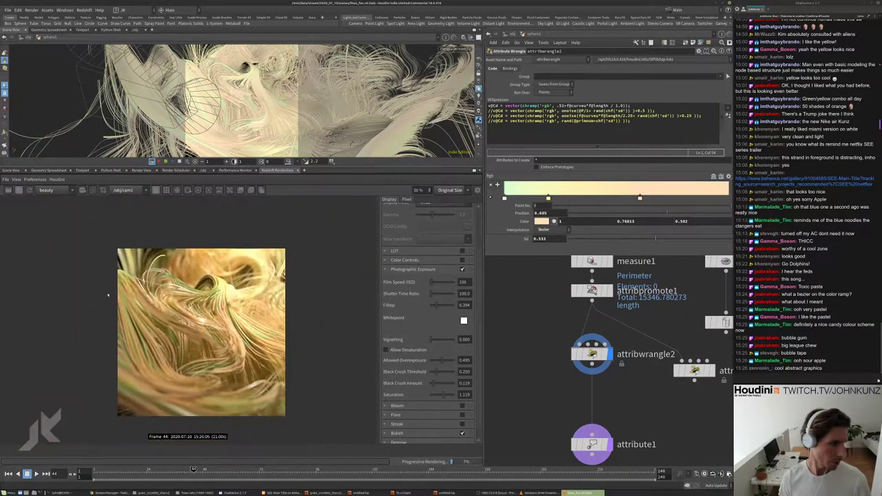
pyautogui.click(19, 191)
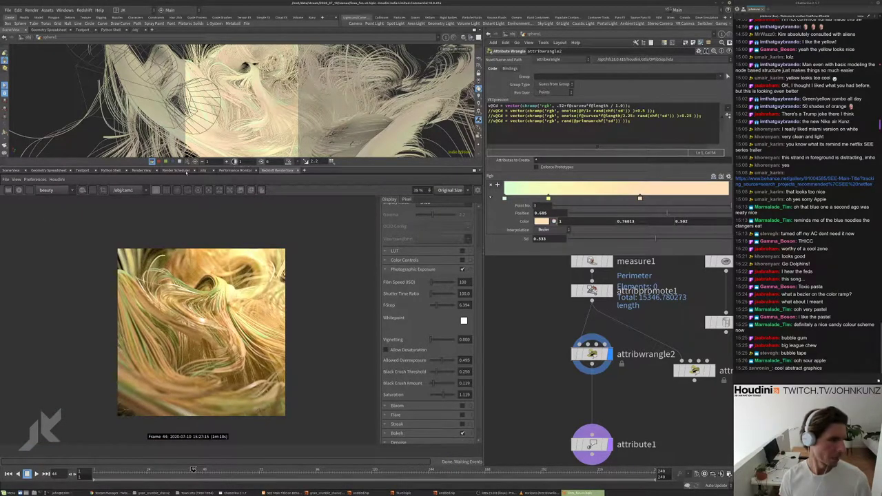
pyautogui.click(7, 10)
pyautogui.click(28, 51)
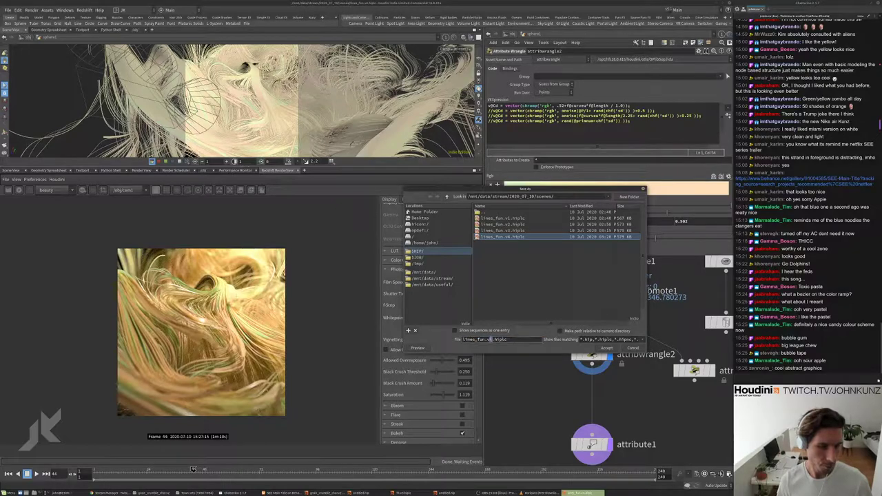
pyautogui.press('Return')
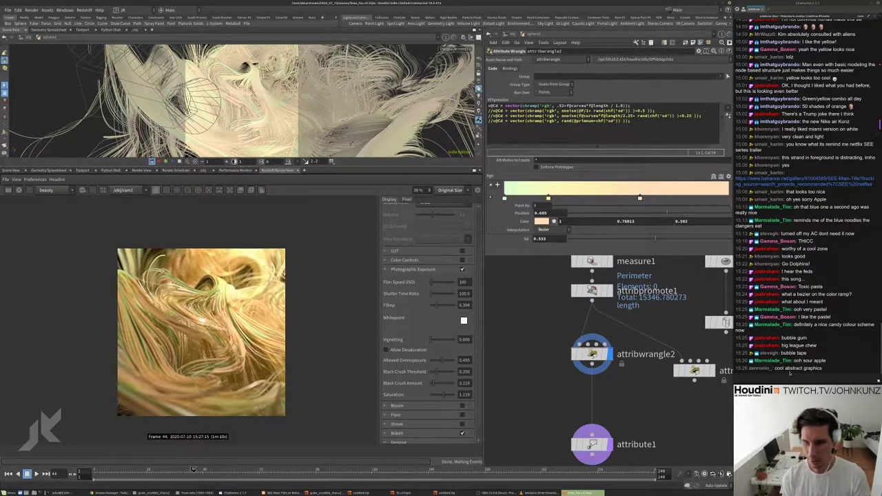
# - Post the FeelsGoodMan emote in the stream chat, then return to Houdini
pyautogui.click(786, 379)
pyautogui.write('FeelsGoodMan')
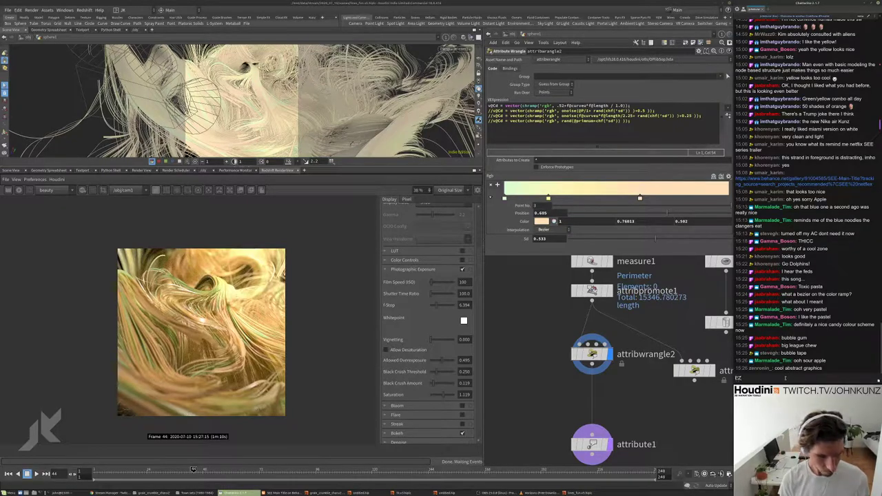
pyautogui.press('Return')
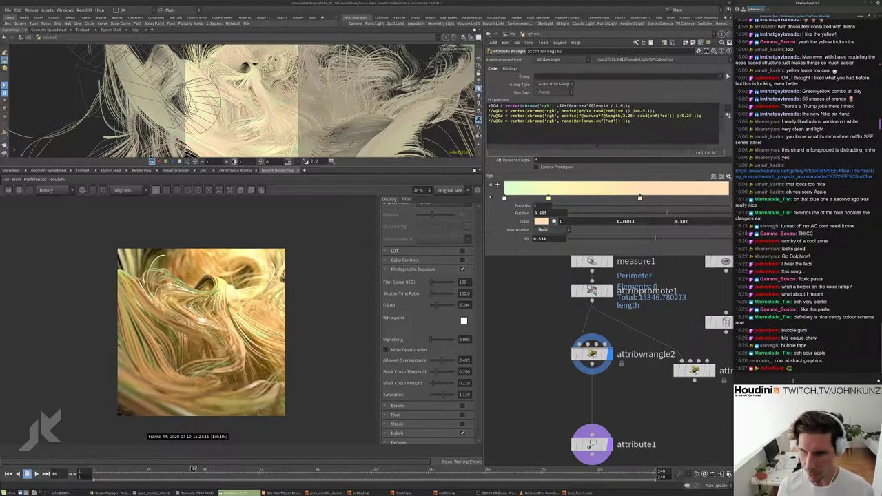
pyautogui.click(641, 411)
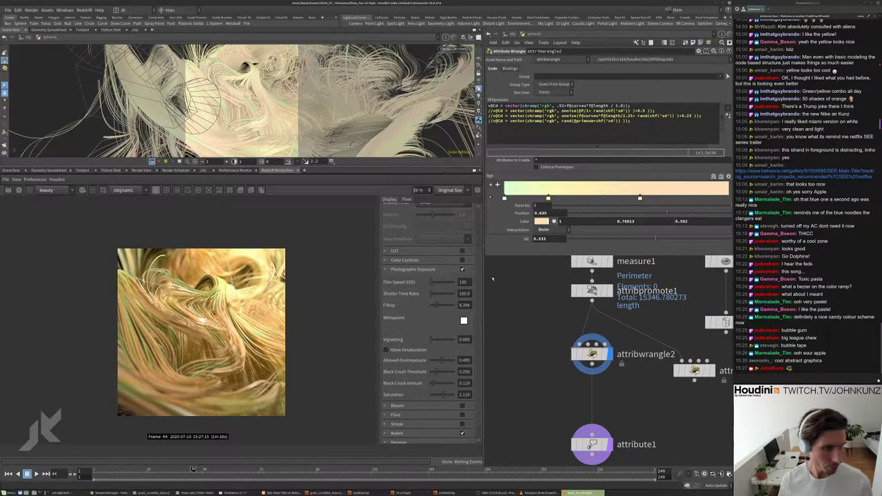
# - Orbit the hair render and zoom the network toward the scatter1 and volume1 nodes
pyautogui.scroll(-5, 514, 353)
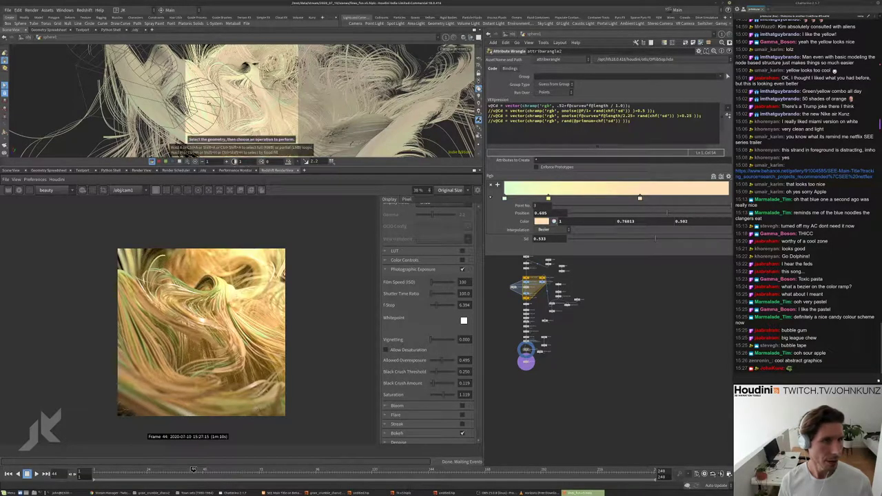
pyautogui.scroll(-5, 237, 101)
pyautogui.moveTo(232, 120); pyautogui.dragTo(271, 112)
pyautogui.scroll(5, 609, 309)
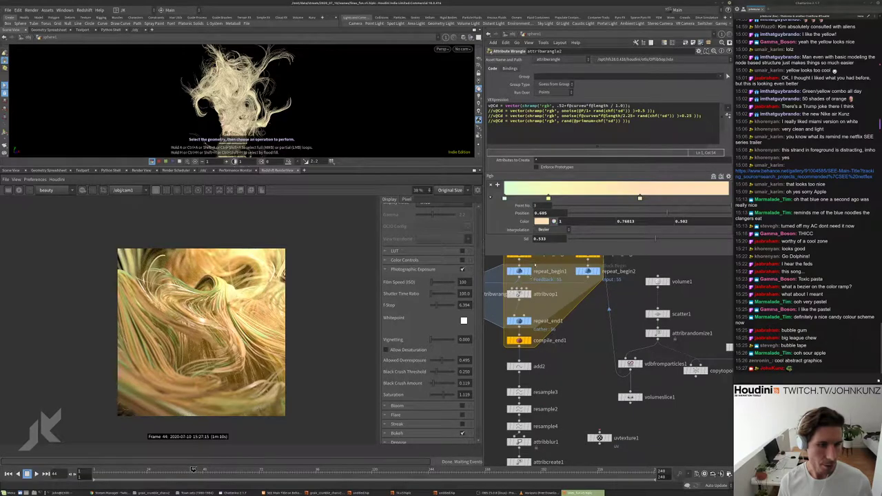
pyautogui.moveTo(530, 274); pyautogui.dragTo(545, 318, button='middle')
pyautogui.moveTo(284, 98); pyautogui.dragTo(254, 72)
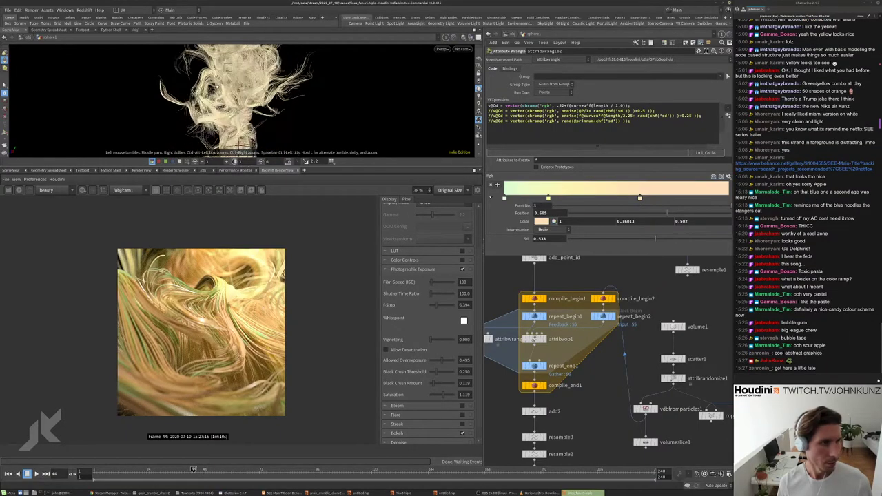
pyautogui.press('s')
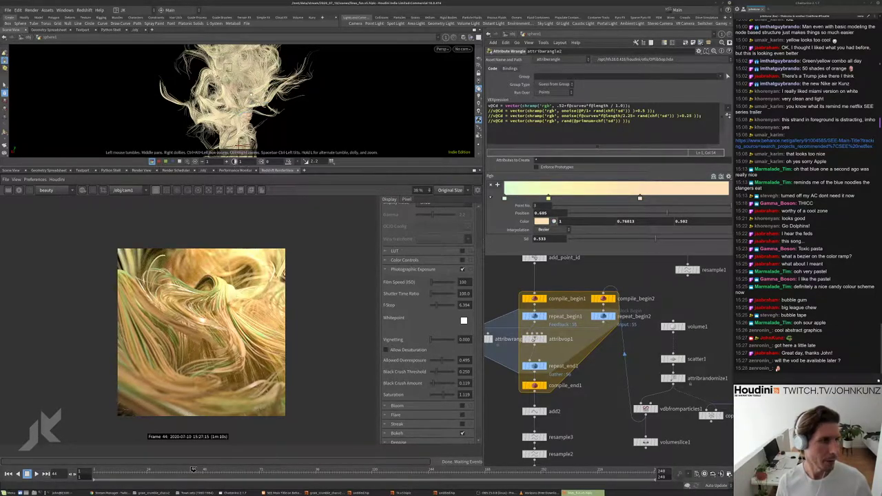
pyautogui.moveTo(228, 83); pyautogui.dragTo(258, 125)
pyautogui.scroll(3, 228, 81)
pyautogui.scroll(3, 259, 104)
pyautogui.press('s')
pyautogui.scroll(-3, 599, 331)
# - Inspect scatter1 and attribrandomize1's pscale custom ramp fitted from 0.25 to 1
pyautogui.scroll(5, 599, 330)
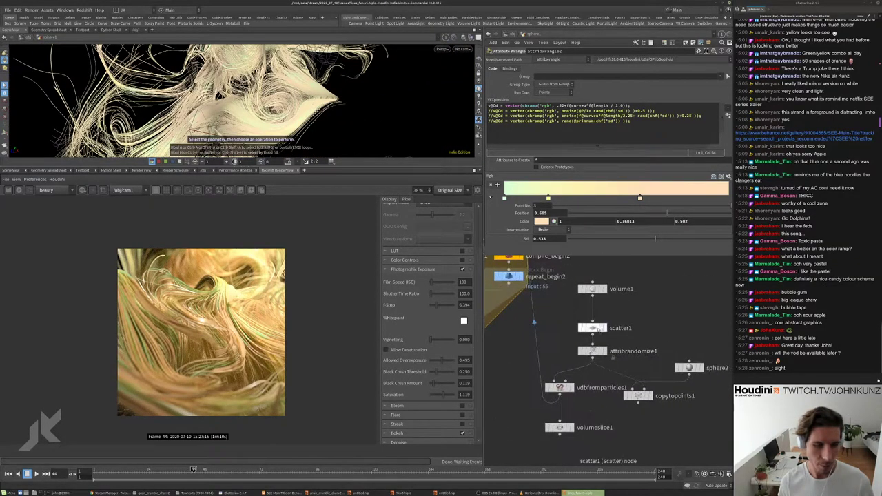
pyautogui.click(593, 328)
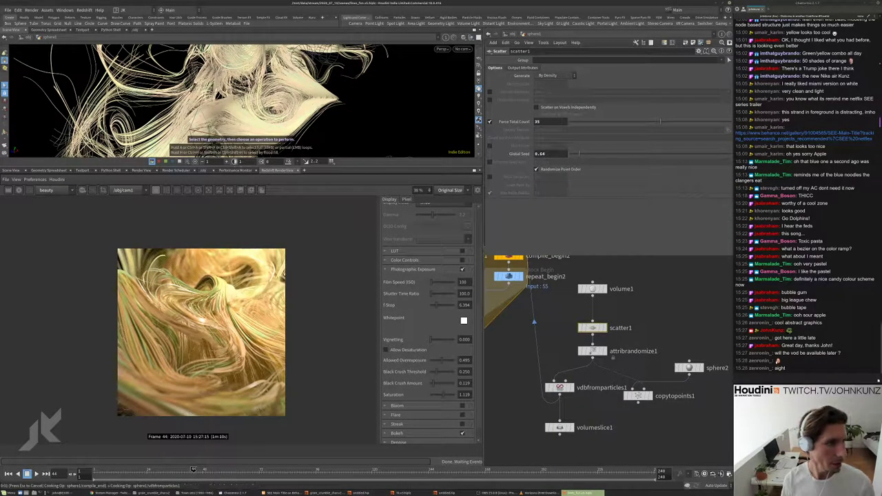
pyautogui.scroll(-5, 314, 85)
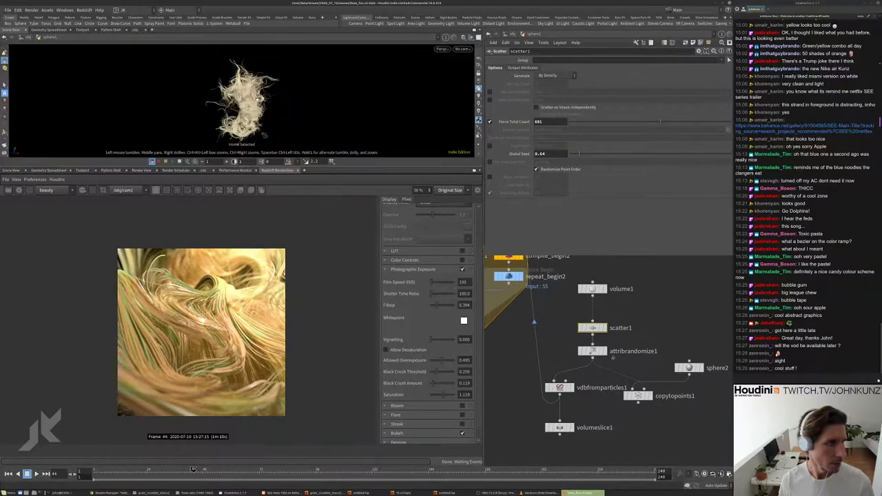
pyautogui.scroll(5, 314, 76)
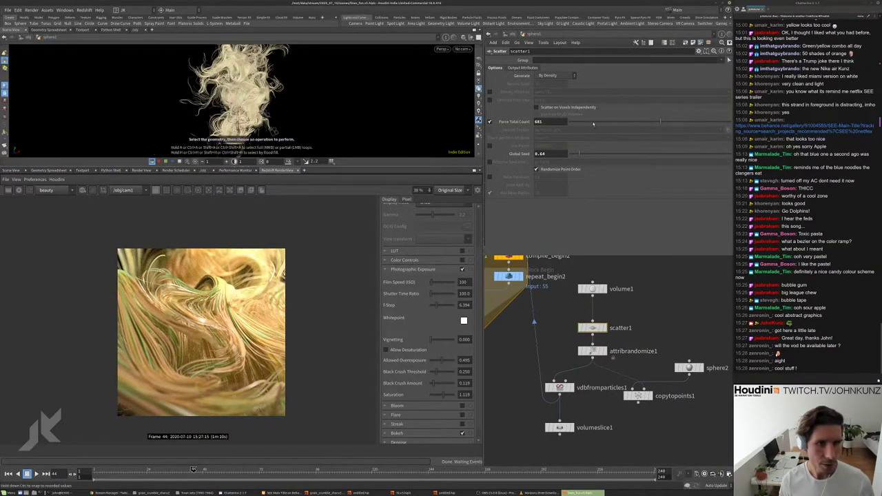
pyautogui.scroll(3, 554, 358)
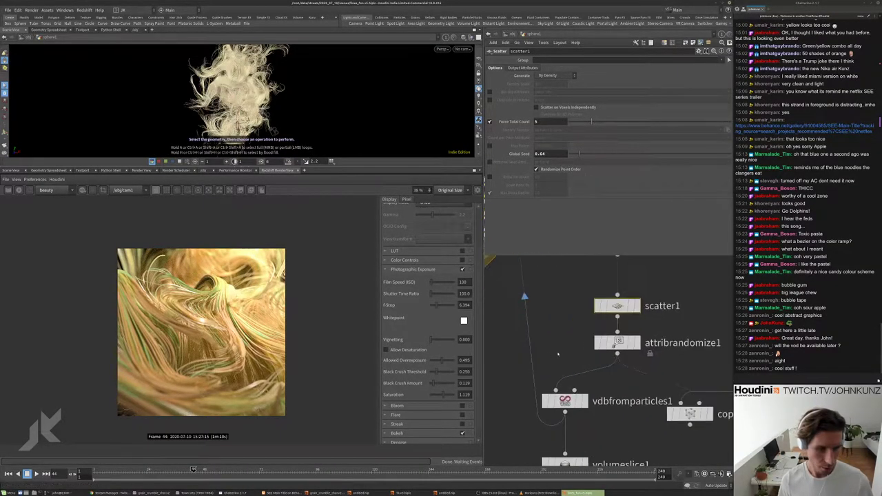
pyautogui.scroll(-2, 559, 352)
pyautogui.click(598, 345)
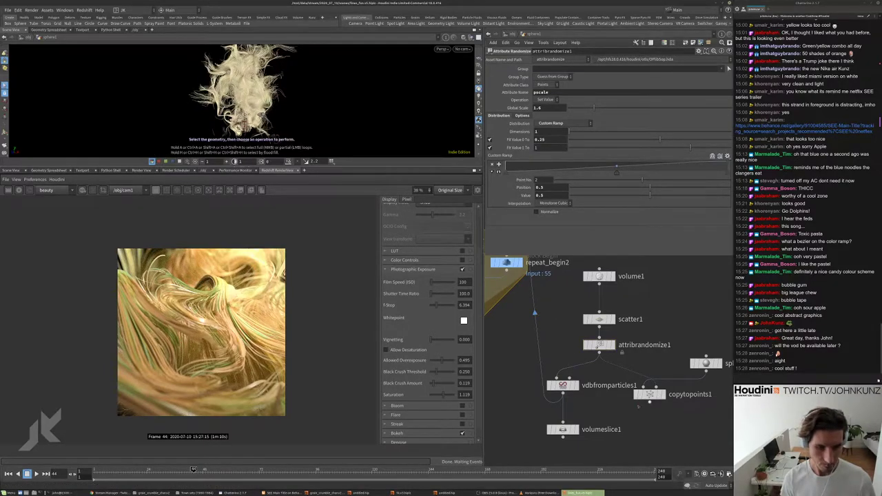
# - Display the copytopoints1 result and orbit around the hair and spheres
pyautogui.click(650, 395)
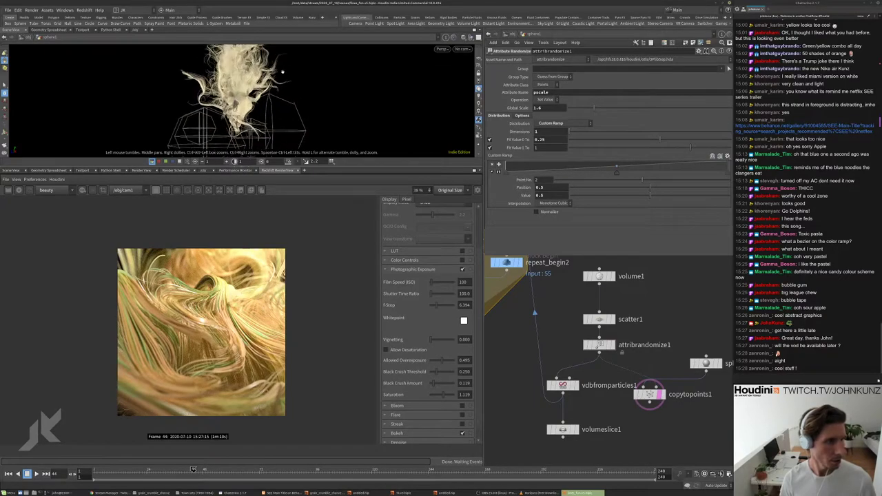
pyautogui.moveTo(248, 104); pyautogui.dragTo(293, 93)
pyautogui.press('s')
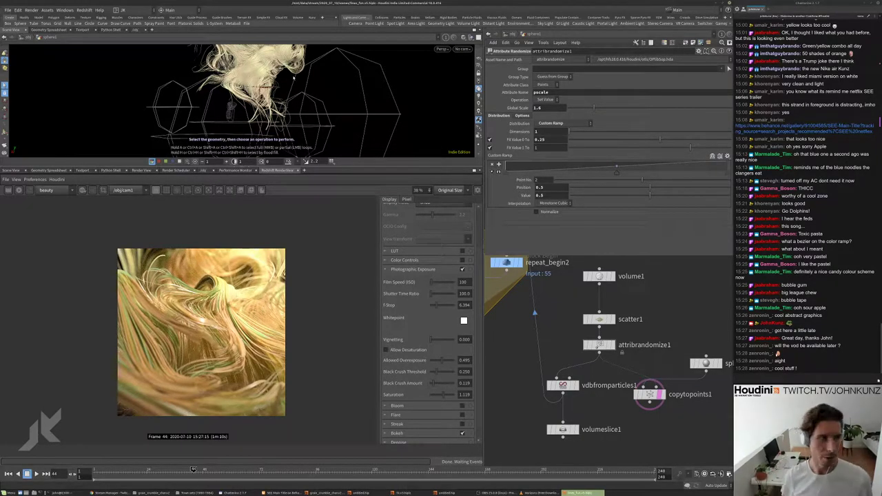
pyautogui.moveTo(564, 285); pyautogui.dragTo(594, 358, button='middle')
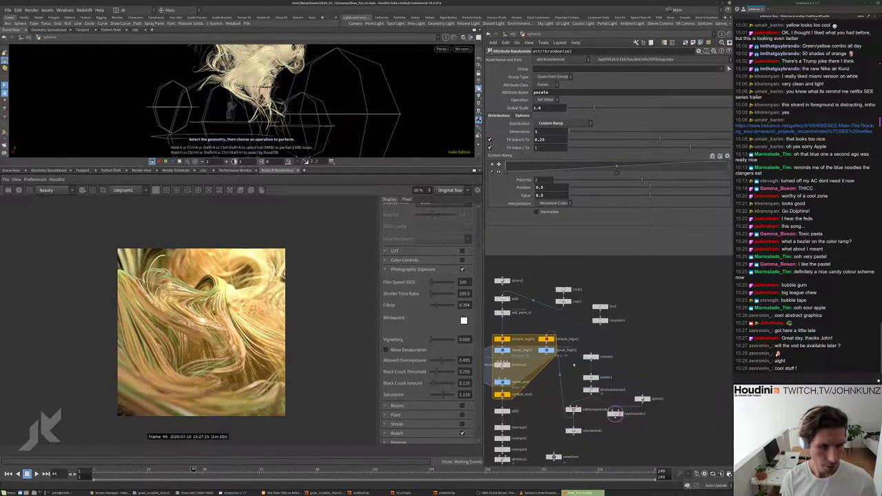
pyautogui.moveTo(551, 253); pyautogui.dragTo(586, 328, button='middle')
pyautogui.press('Escape')
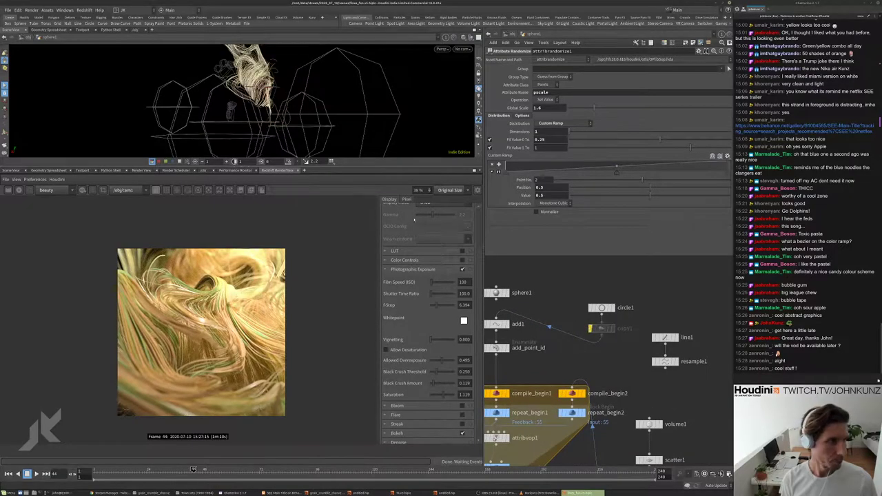
pyautogui.moveTo(276, 104); pyautogui.dragTo(352, 88)
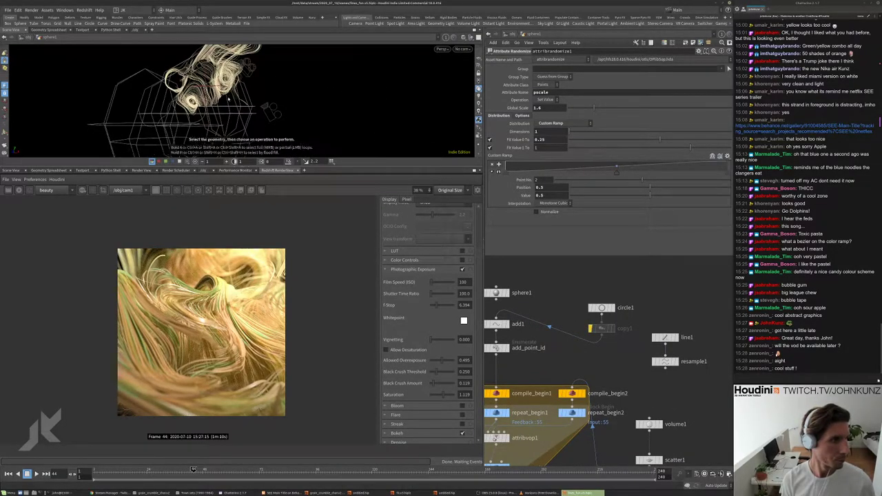
pyautogui.scroll(5, 228, 96)
pyautogui.scroll(-3, 563, 322)
# - Raise circle1's Divisions from 425 to 5425
pyautogui.scroll(2, 597, 298)
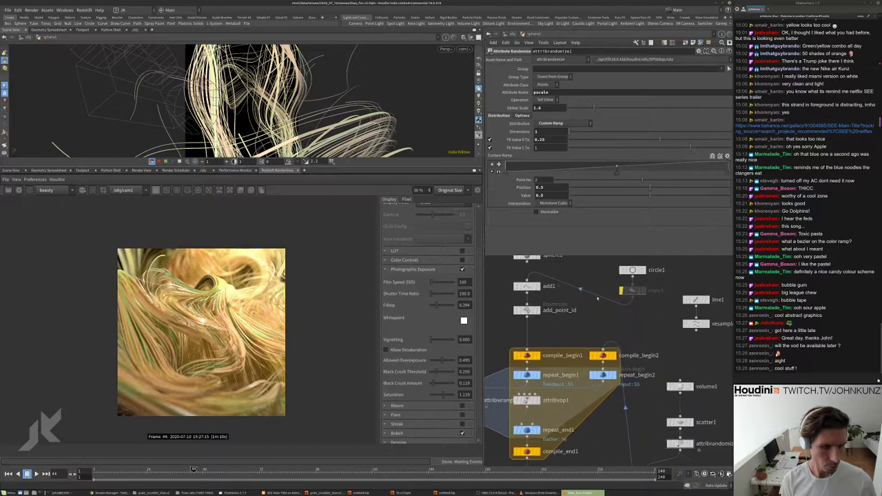
pyautogui.click(633, 270)
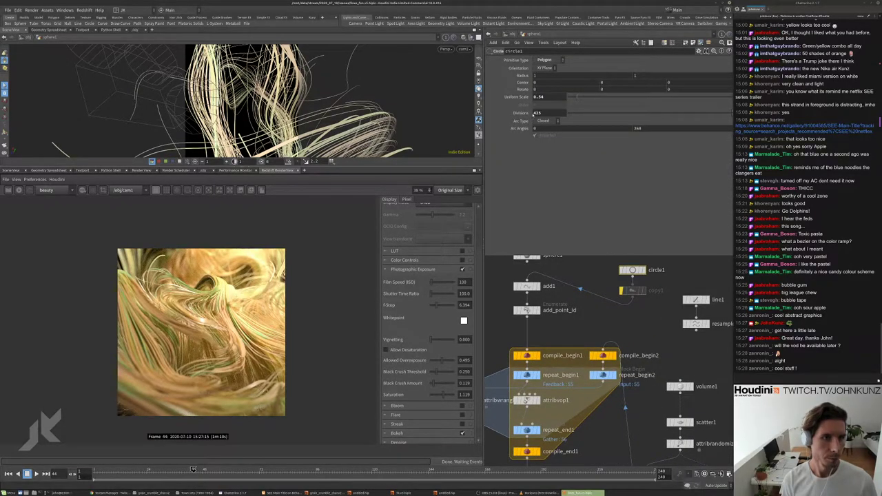
pyautogui.write('1825')
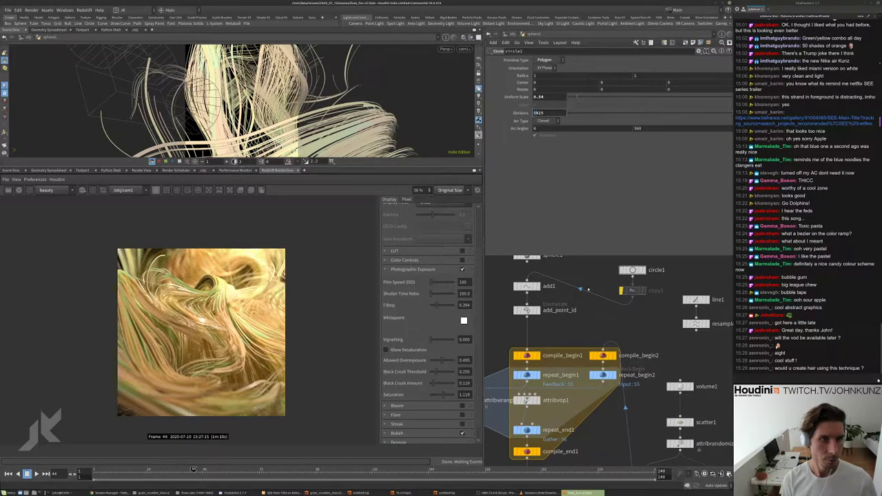
# - Orbit and frame the denser hair strands, then shift the node network right
pyautogui.moveTo(241, 103); pyautogui.dragTo(285, 105)
pyautogui.press('g')
pyautogui.scroll(10, 340, 133)
pyautogui.scroll(-3, 621, 329)
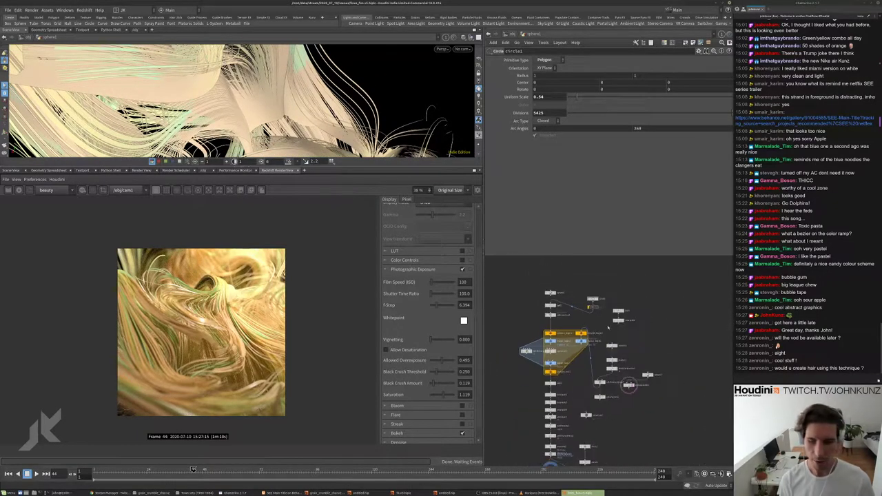
pyautogui.moveTo(668, 334); pyautogui.dragTo(705, 326, button='middle')
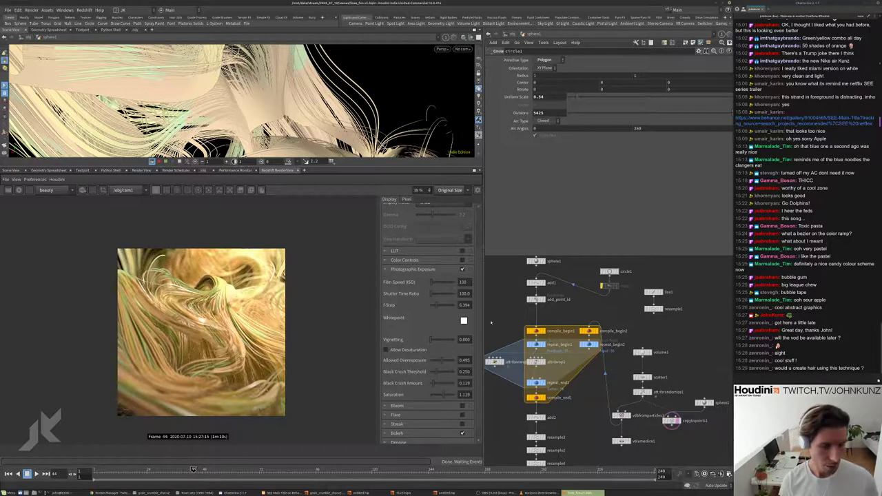
pyautogui.moveTo(504, 323); pyautogui.dragTo(571, 326, button='middle')
pyautogui.scroll(2, 571, 327)
pyautogui.scroll(-2, 571, 326)
pyautogui.press('Tab')
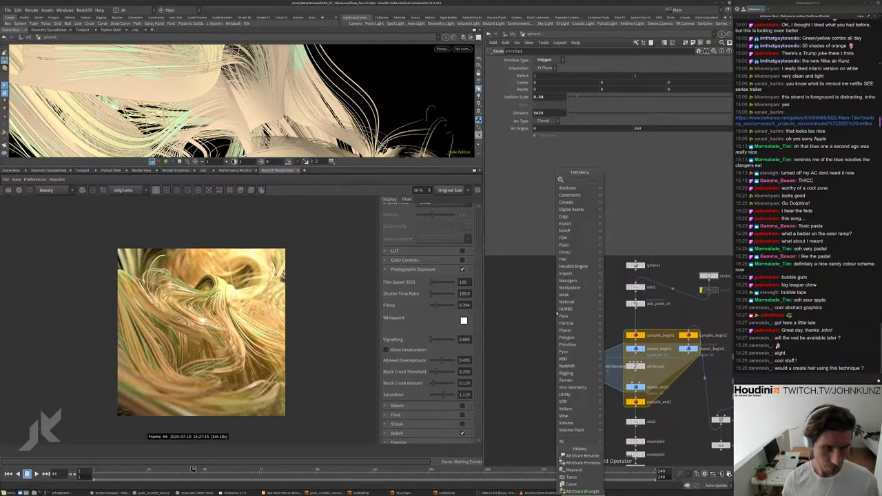
# - Add a Tommy test geometry node, display it, and frame its head
pyautogui.moveTo(568, 387)
pyautogui.click(639, 178)
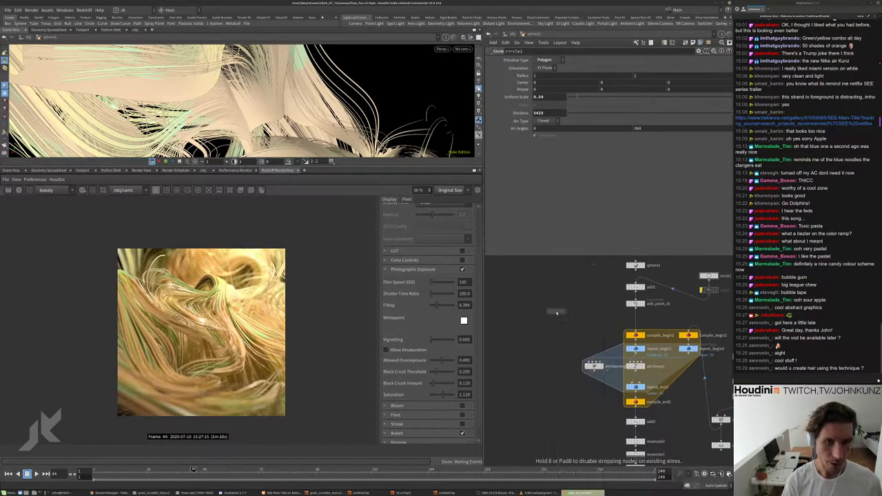
pyautogui.scroll(3, 557, 312)
pyautogui.click(556, 312)
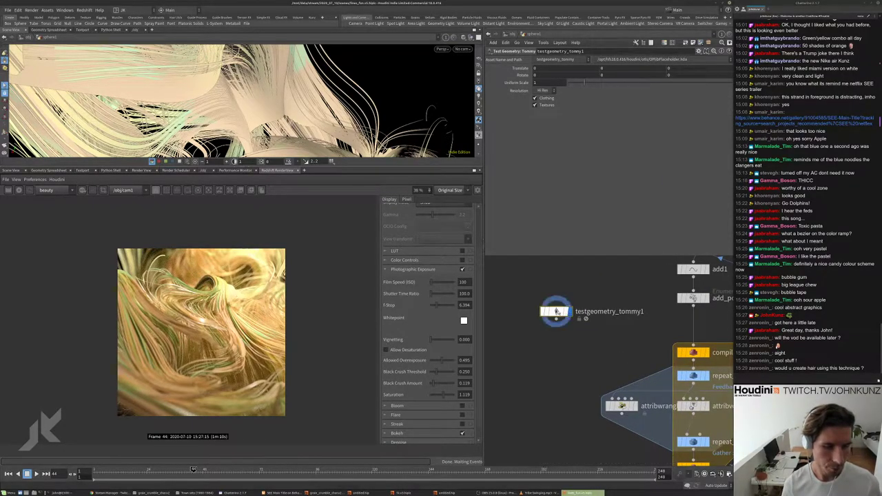
pyautogui.moveTo(229, 102); pyautogui.dragTo(289, 93)
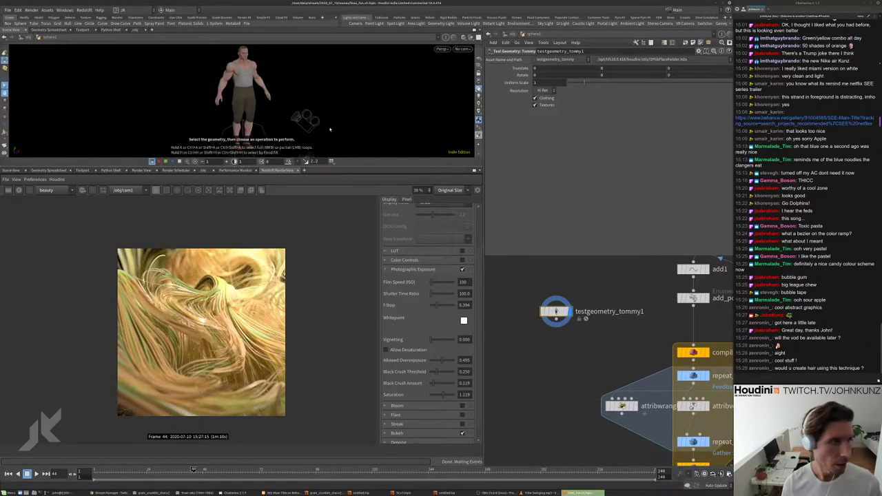
pyautogui.press('g')
pyautogui.moveTo(375, 76); pyautogui.dragTo(297, 130)
pyautogui.moveTo(298, 129); pyautogui.dragTo(364, 83, button='right')
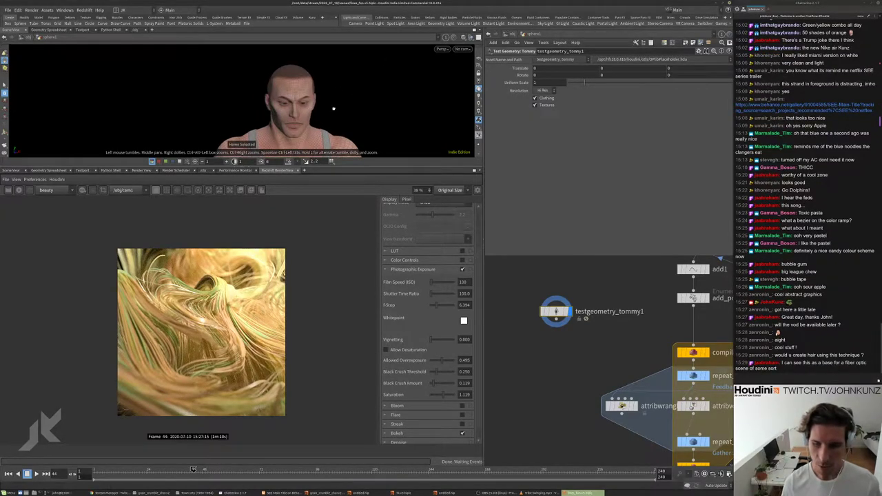
pyautogui.press('s')
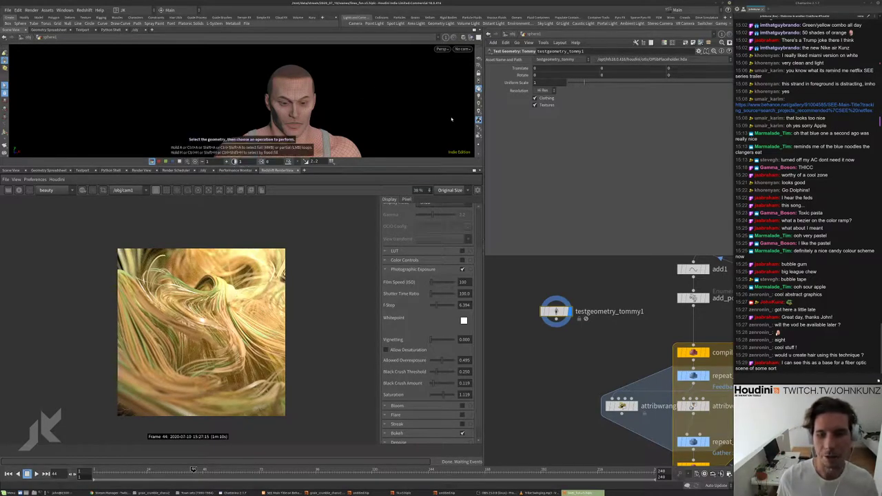
# - Maximize the viewport, turn off the figure's textures, and view it front-on
pyautogui.click(462, 49)
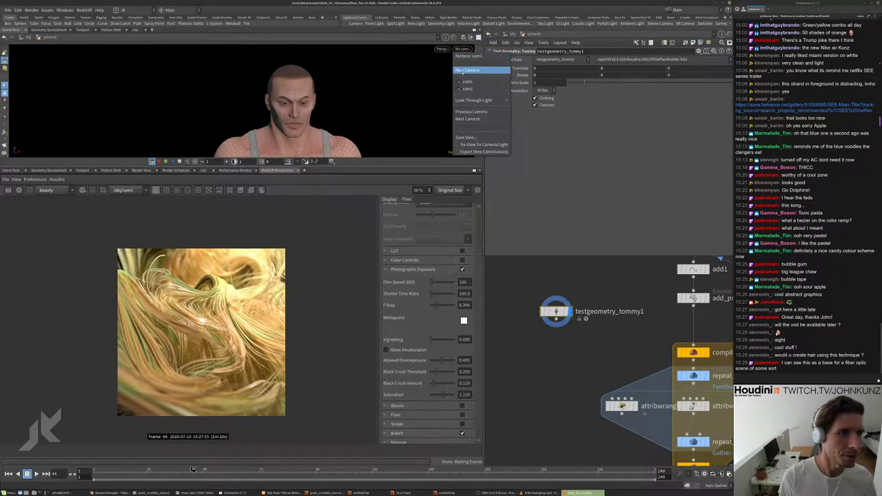
pyautogui.press('Escape')
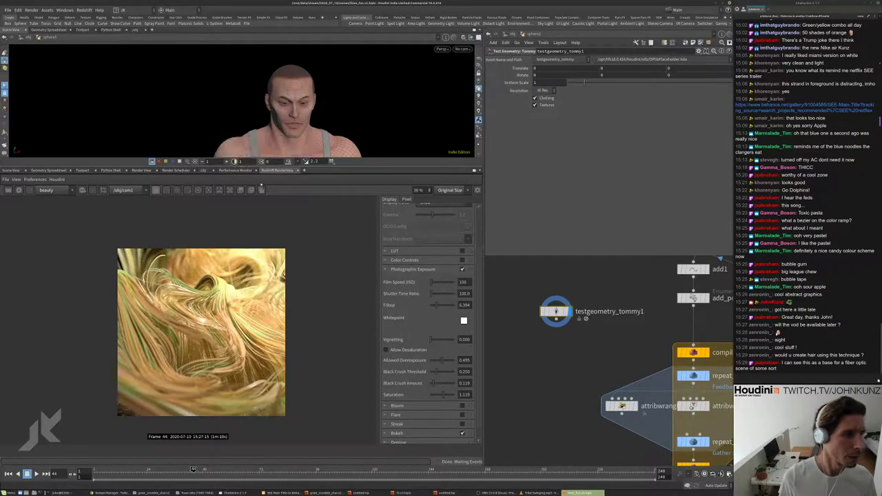
pyautogui.hotkey('ctrl', 'b')
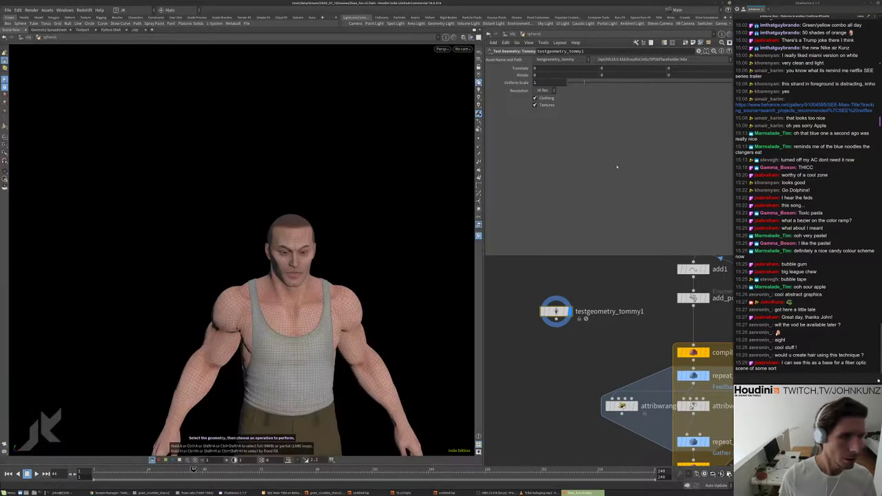
pyautogui.click(535, 105)
pyautogui.moveTo(349, 246); pyautogui.dragTo(386, 175, button='right')
pyautogui.moveTo(385, 176); pyautogui.dragTo(361, 295)
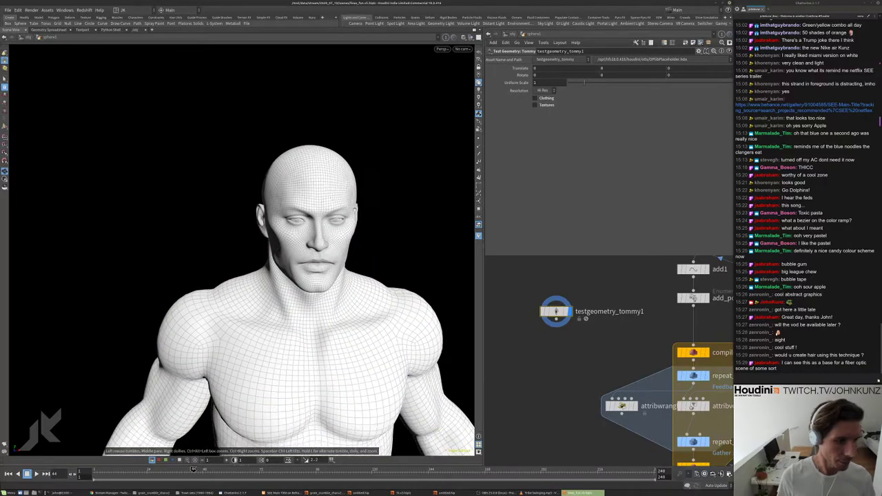
pyautogui.moveTo(399, 260); pyautogui.dragTo(400, 227, button='right')
pyautogui.moveTo(406, 234); pyautogui.dragTo(293, 253)
pyautogui.moveTo(292, 253); pyautogui.dragTo(276, 234, button='right')
pyautogui.moveTo(276, 234); pyautogui.dragTo(303, 241)
pyautogui.moveTo(304, 241); pyautogui.dragTo(543, 365, button='right')
pyautogui.moveTo(542, 365); pyautogui.dragTo(559, 338, button='middle')
# - Add a clip1 node below the Tommy test figure
pyautogui.press('Tab')
pyautogui.write('cl')
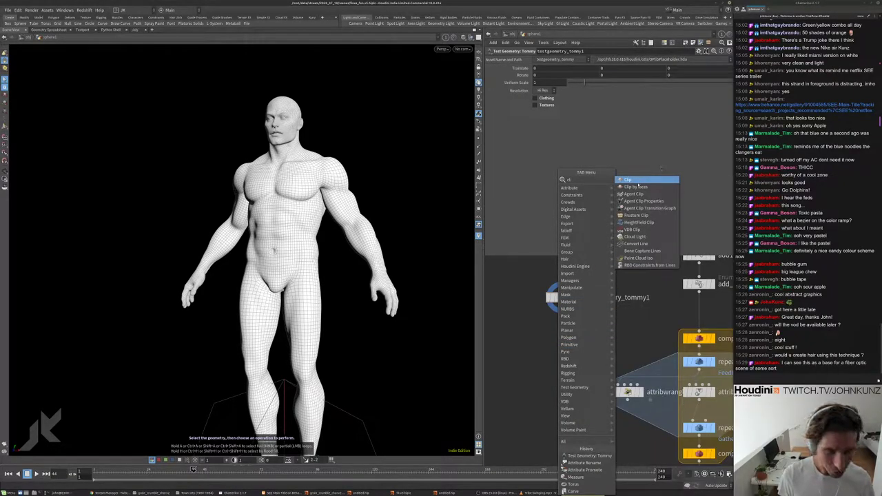
pyautogui.press('Return')
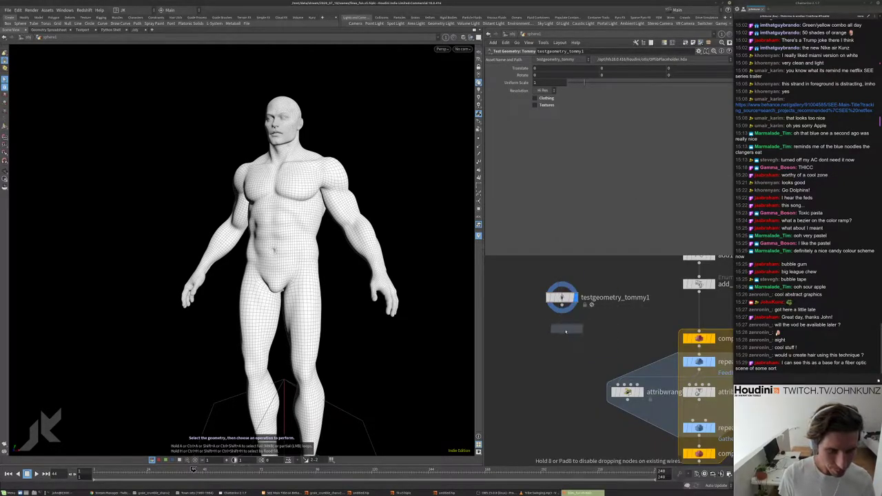
# - Raise clip1's Distance to 1.52 so only Tommy's head and neck remain, and frame the head
pyautogui.press('r')
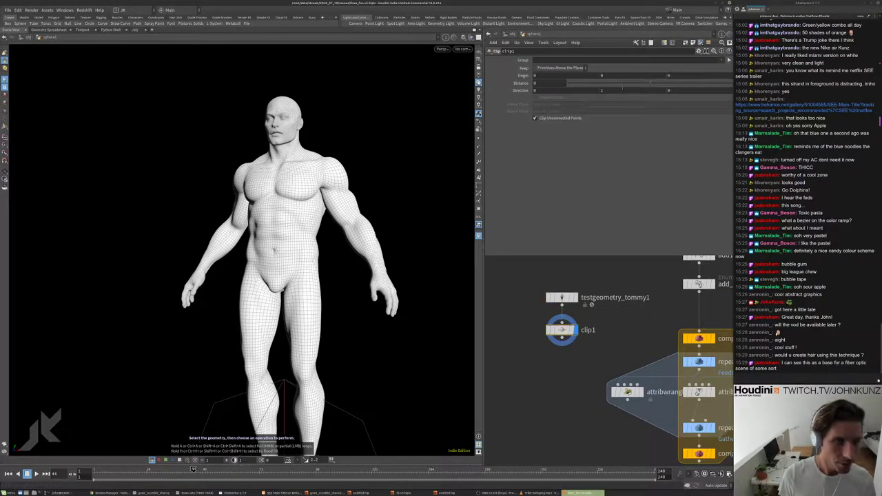
pyautogui.moveTo(649, 82); pyautogui.dragTo(676, 82)
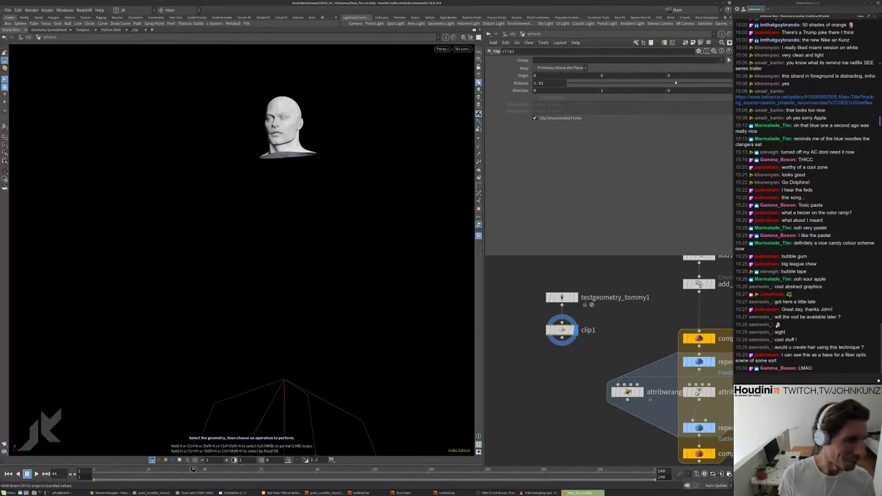
pyautogui.press('g')
pyautogui.moveTo(276, 179); pyautogui.dragTo(386, 148)
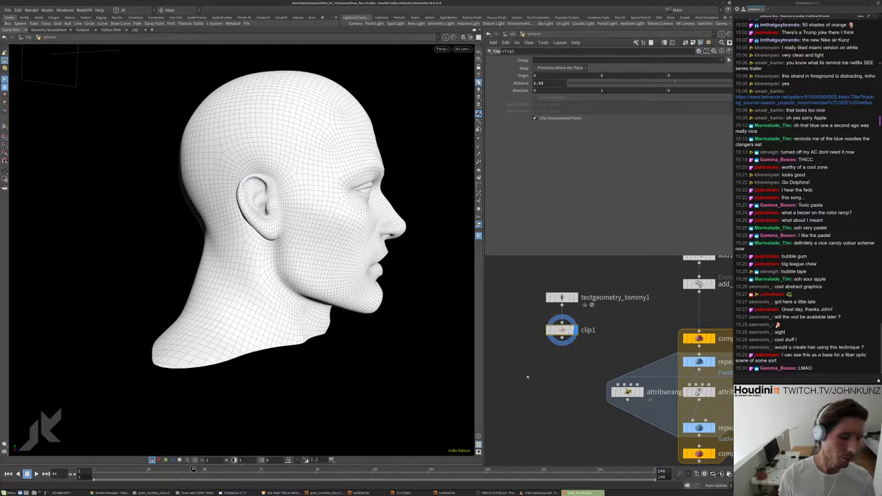
pyautogui.moveTo(527, 376); pyautogui.dragTo(533, 360, button='middle')
pyautogui.press('Tab')
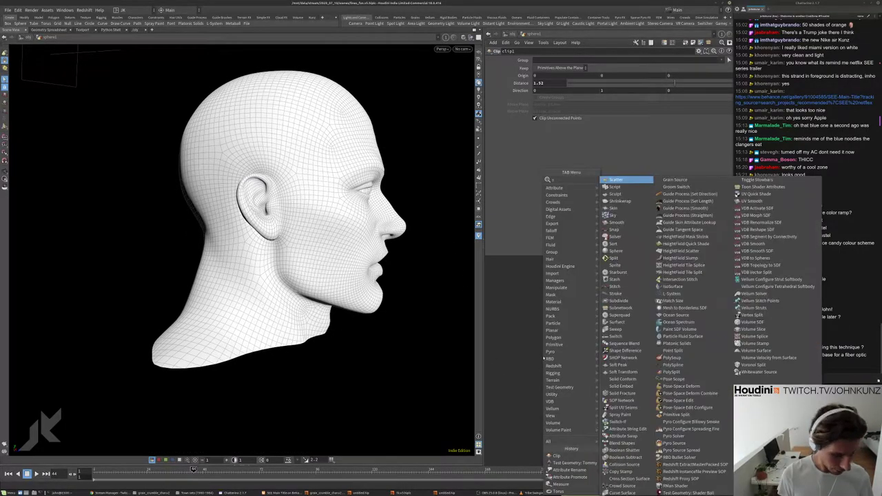
# - Add a Sphere node, sphere3, and place it just below clip1
pyautogui.write('sp')
pyautogui.click(616, 179)
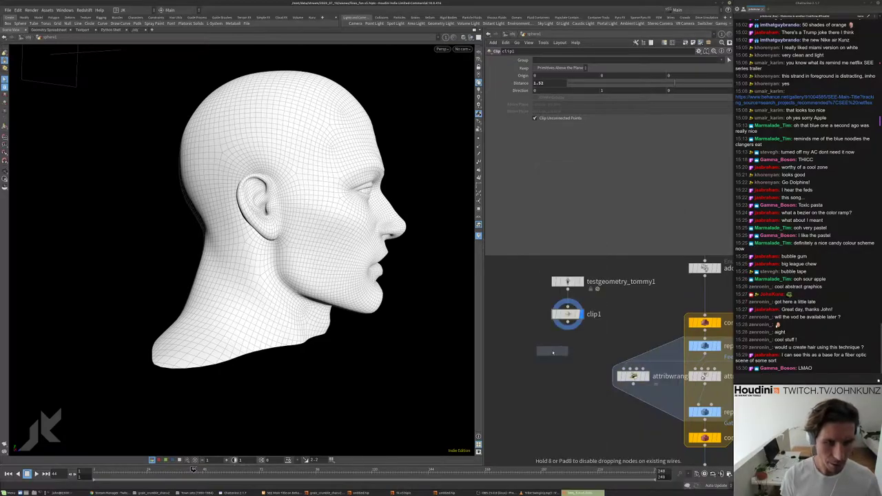
pyautogui.click(594, 330)
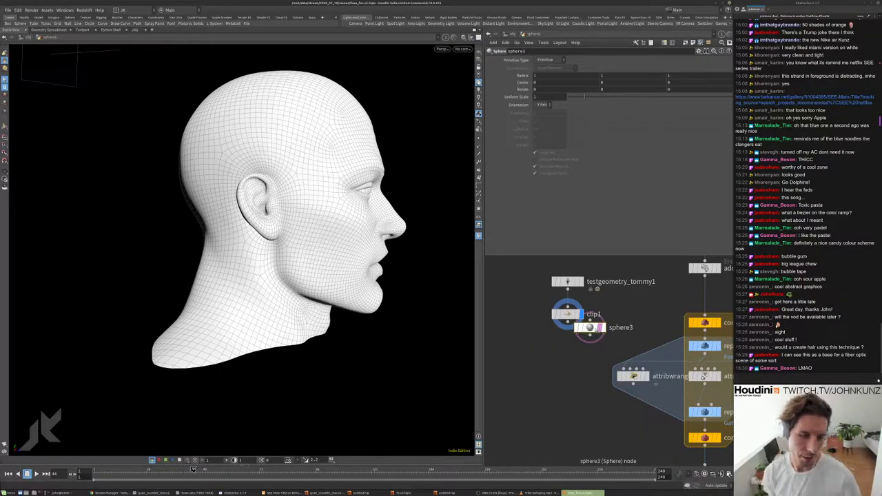
pyautogui.moveTo(594, 329); pyautogui.dragTo(598, 340)
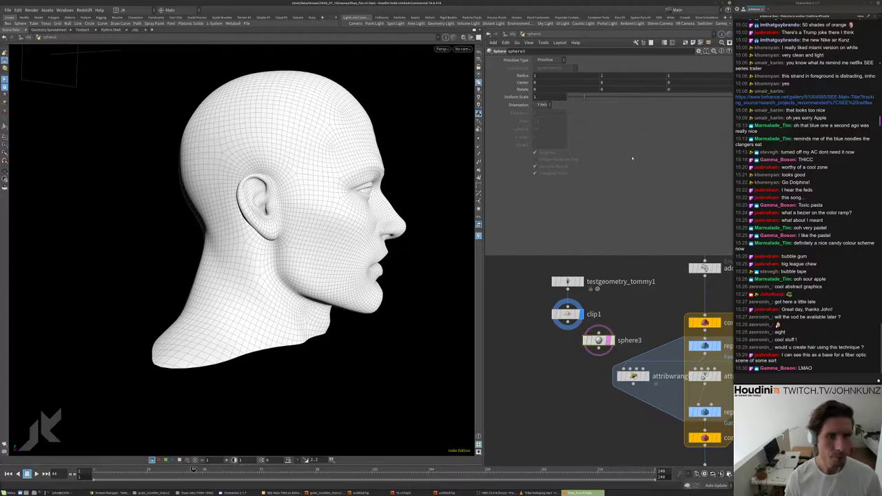
# - Scale sphere3 to 0.06 and centre it at (0, 1.68, 0.1) on the forehead
pyautogui.moveTo(613, 87)
pyautogui.mouseDown(button='middle')
pyautogui.moveTo(717, 78)
pyautogui.moveTo(608, 82)
pyautogui.mouseUp(button='middle')
pyautogui.press('h')
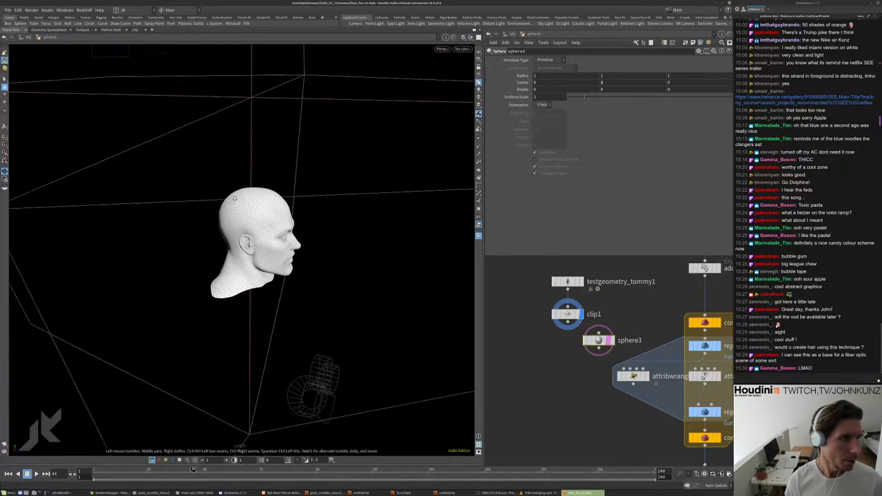
pyautogui.moveTo(610, 80); pyautogui.dragTo(586, 90, button='middle')
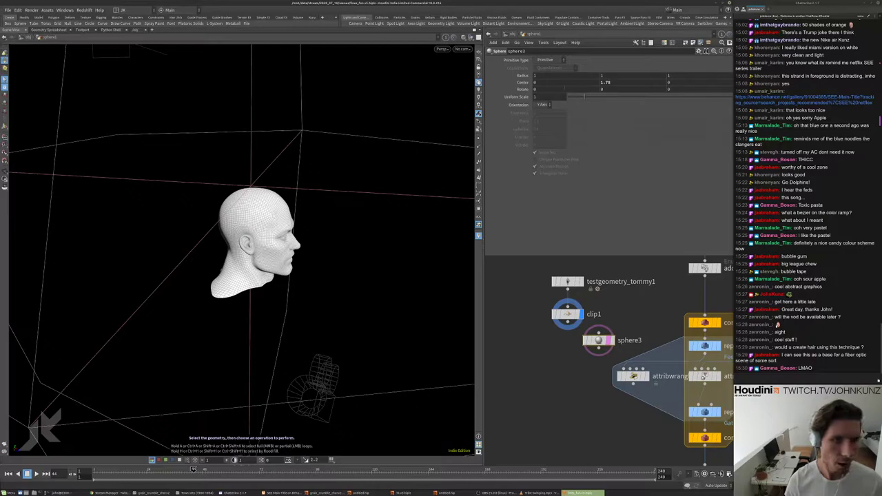
pyautogui.moveTo(574, 96); pyautogui.dragTo(568, 98)
pyautogui.moveTo(255, 227); pyautogui.dragTo(323, 173)
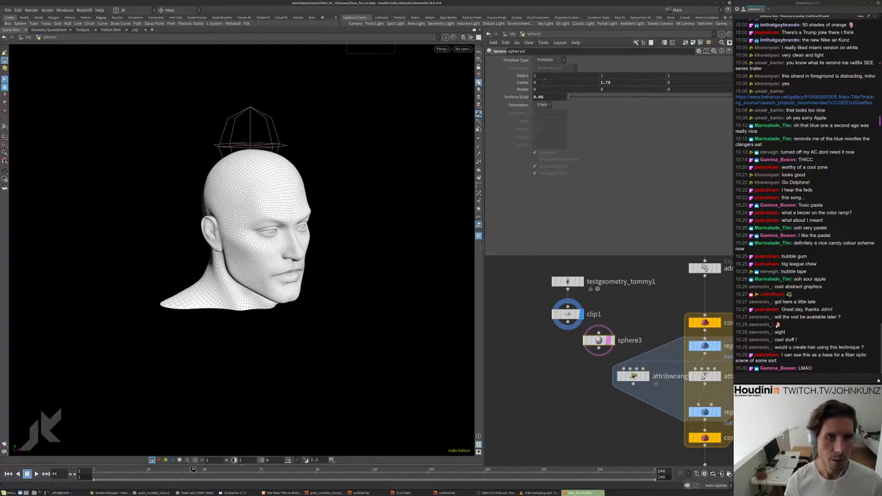
pyautogui.moveTo(544, 81)
pyautogui.mouseDown(button='middle')
pyautogui.moveTo(558, 81)
pyautogui.moveTo(541, 81)
pyautogui.mouseUp(button='middle')
pyautogui.moveTo(669, 81); pyautogui.dragTo(636, 81, button='middle')
pyautogui.scroll(5, 380, 173)
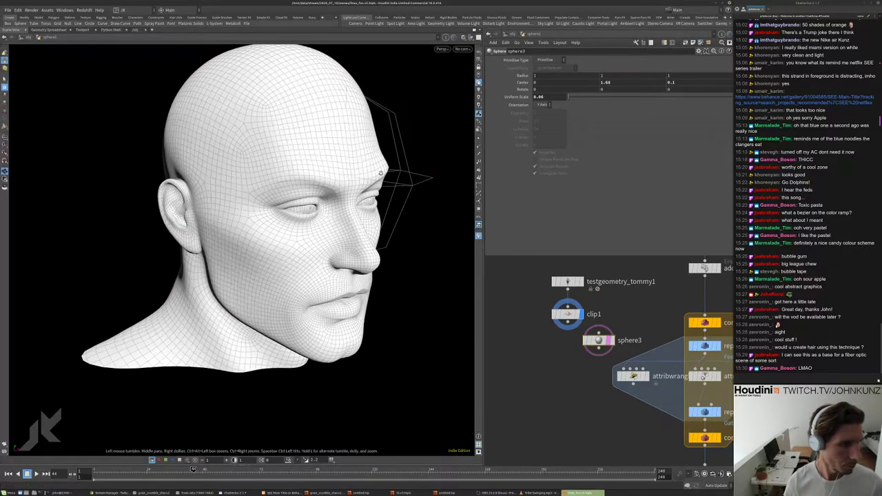
pyautogui.moveTo(381, 173); pyautogui.dragTo(324, 176)
pyautogui.moveTo(552, 363); pyautogui.dragTo(557, 352, button='middle')
# - Add a Sort node after clip1, display it, and set Point Sort to Proximity to Point
pyautogui.press('Tab')
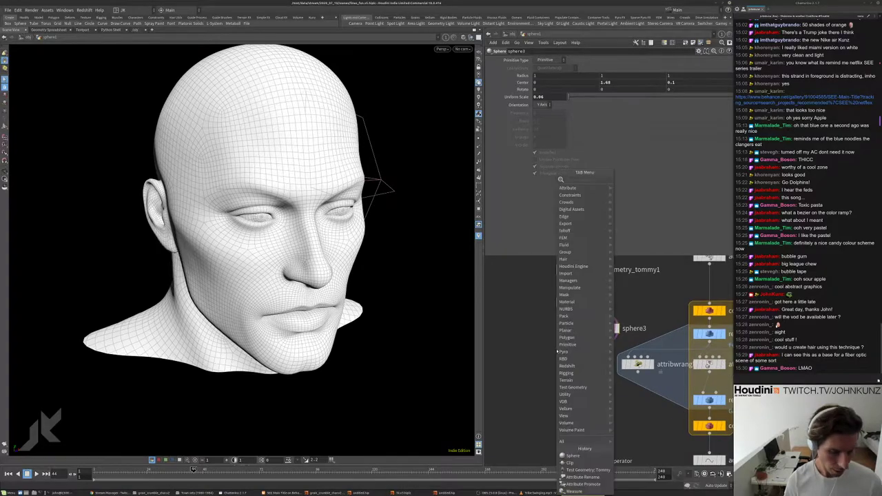
pyautogui.write('sort')
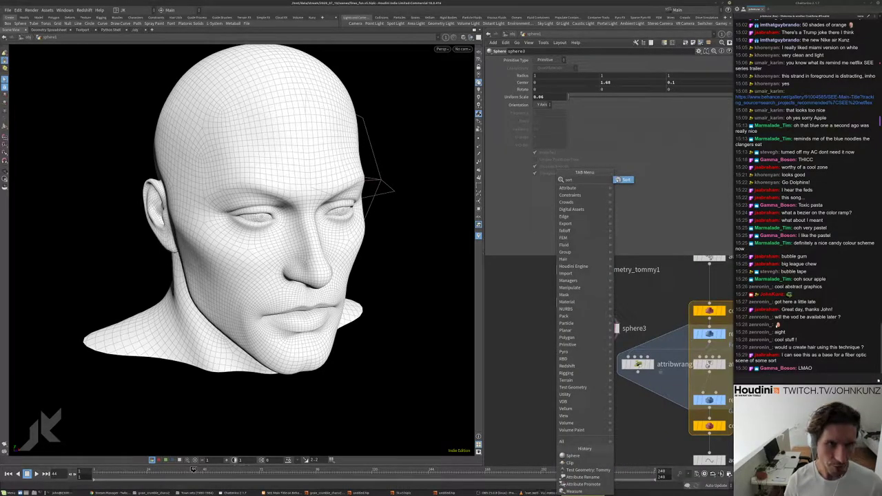
pyautogui.press('Return')
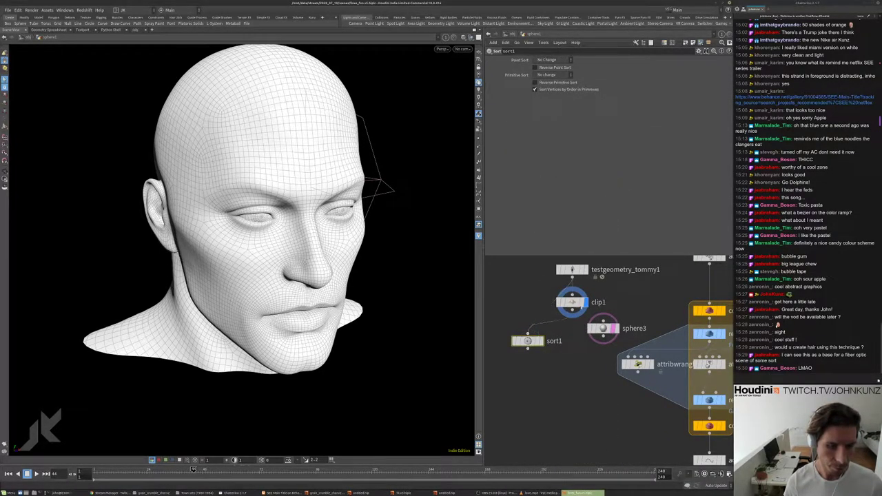
pyautogui.click(541, 340)
pyautogui.click(552, 60)
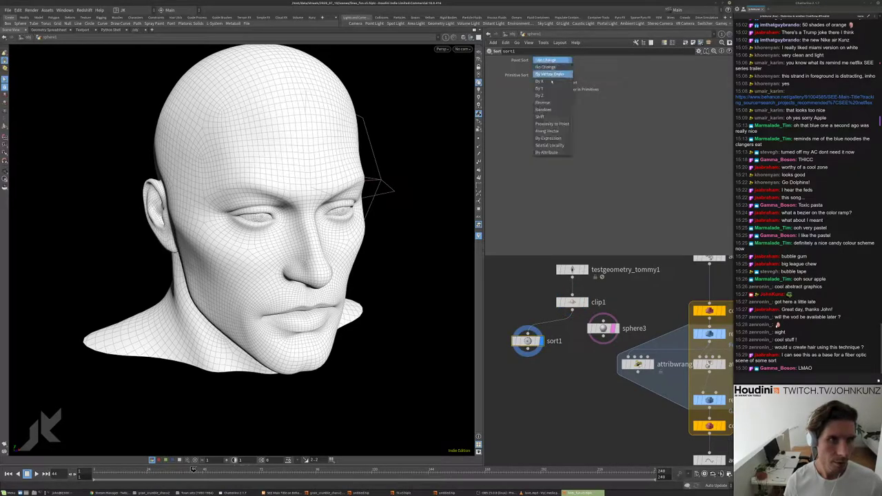
pyautogui.click(551, 124)
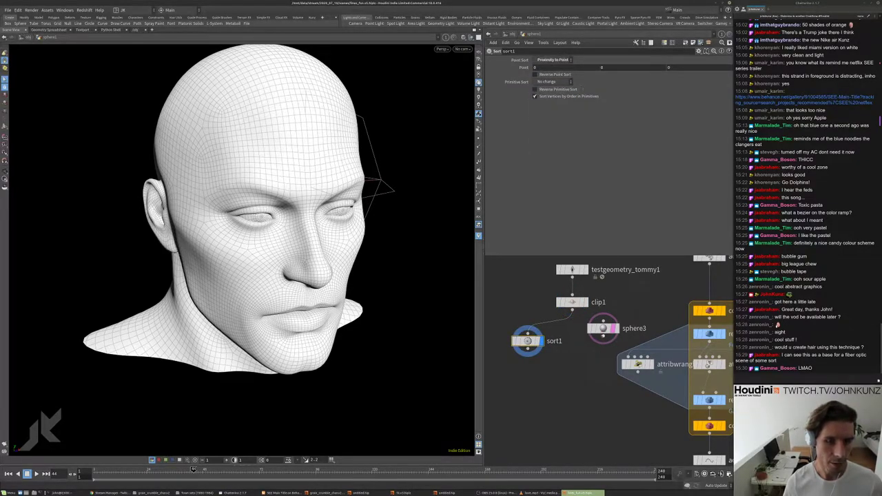
# - Copy sphere3's Center and paste it as relative references into sort1's Point
pyautogui.click(603, 328)
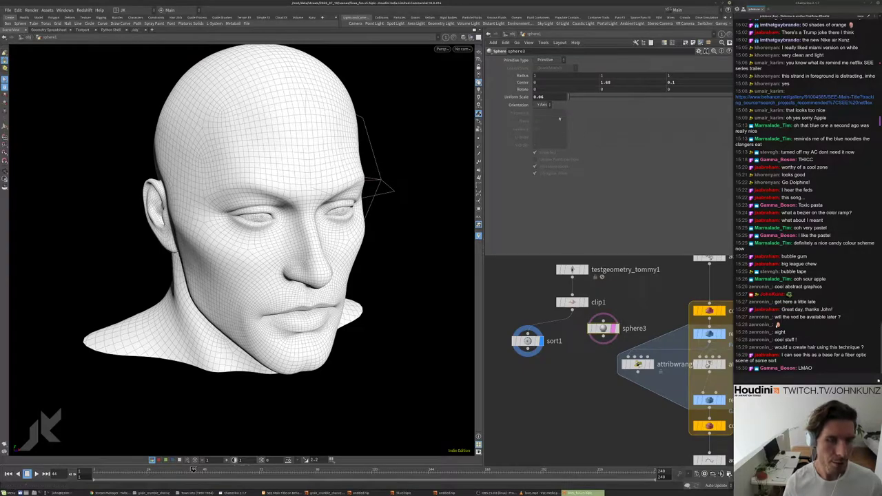
pyautogui.rightClick(521, 89)
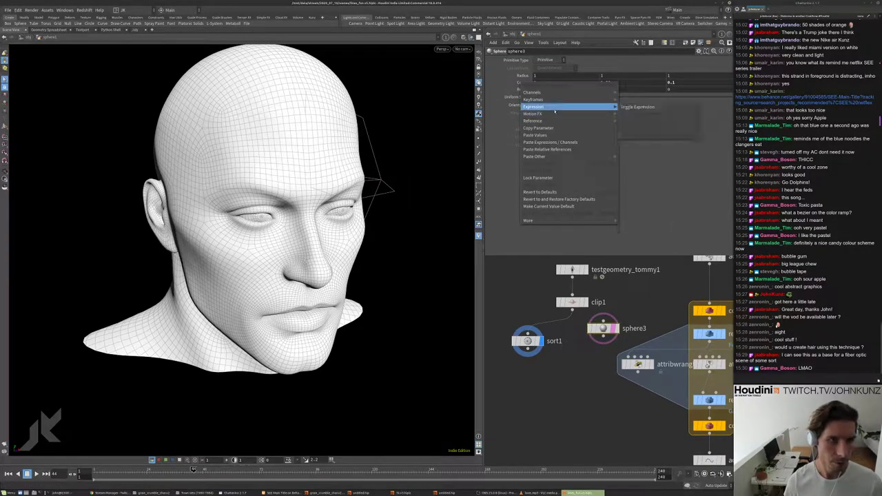
pyautogui.click(548, 129)
pyautogui.click(527, 341)
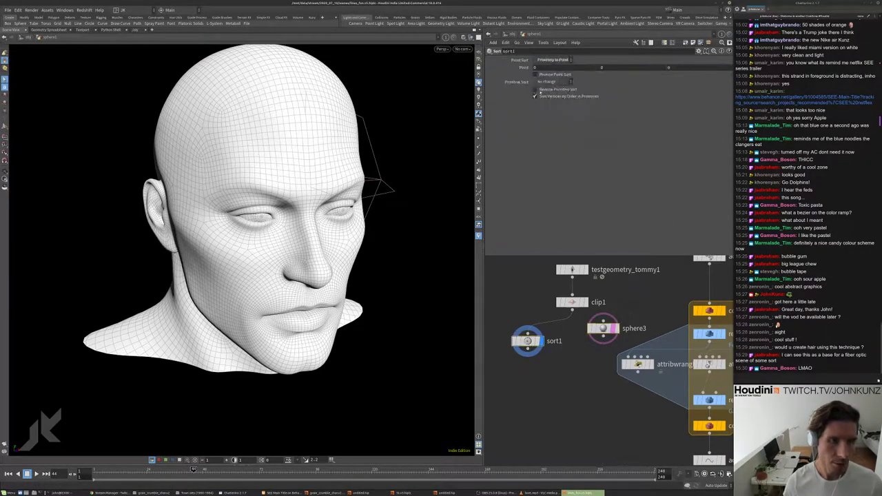
pyautogui.rightClick(523, 68)
pyautogui.click(555, 140)
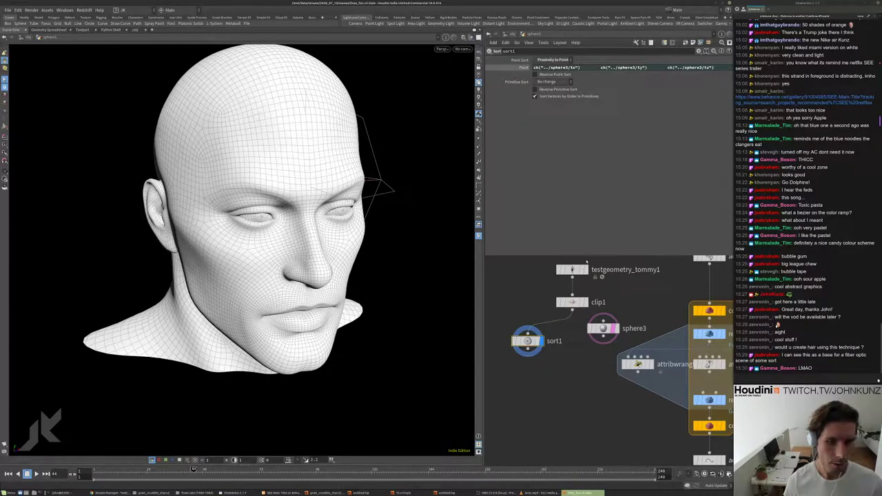
# - Move sphere3 beside clip1, check it against the wireframe head, then redisplay sort1
pyautogui.moveTo(515, 308); pyautogui.dragTo(559, 284, button='middle')
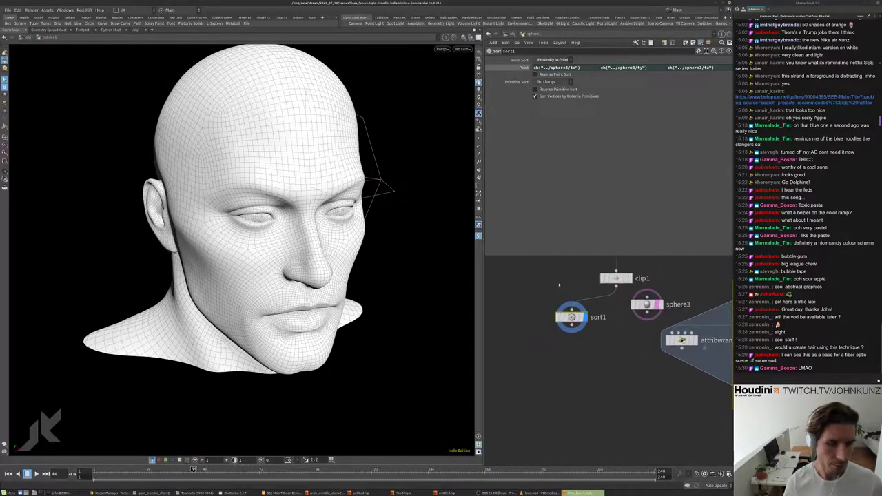
pyautogui.moveTo(647, 304); pyautogui.dragTo(533, 271)
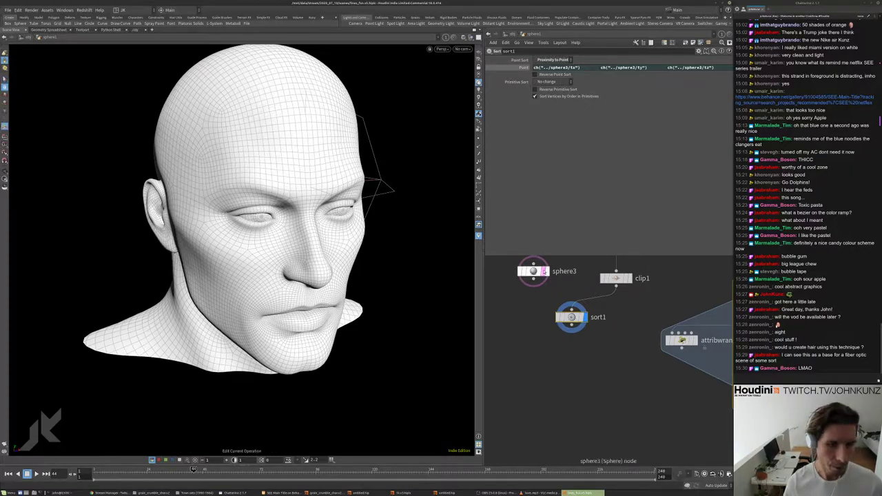
pyautogui.click(533, 271)
pyautogui.click(624, 278)
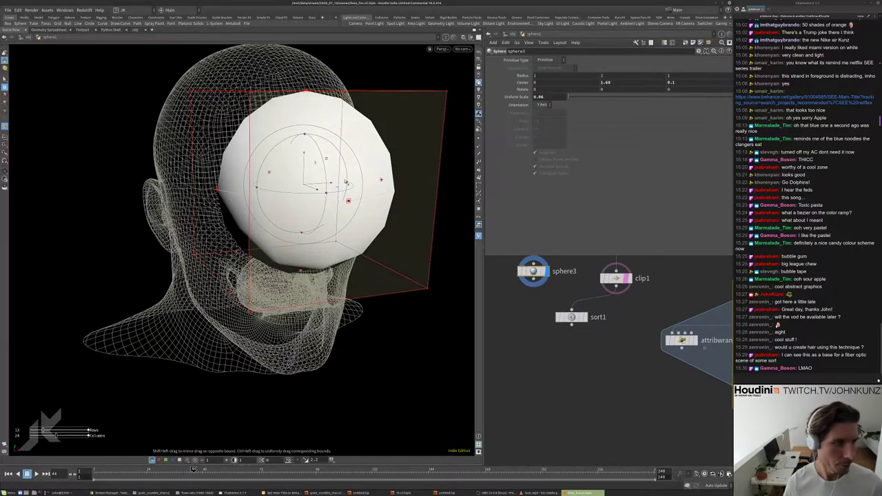
pyautogui.moveTo(296, 207); pyautogui.dragTo(360, 147)
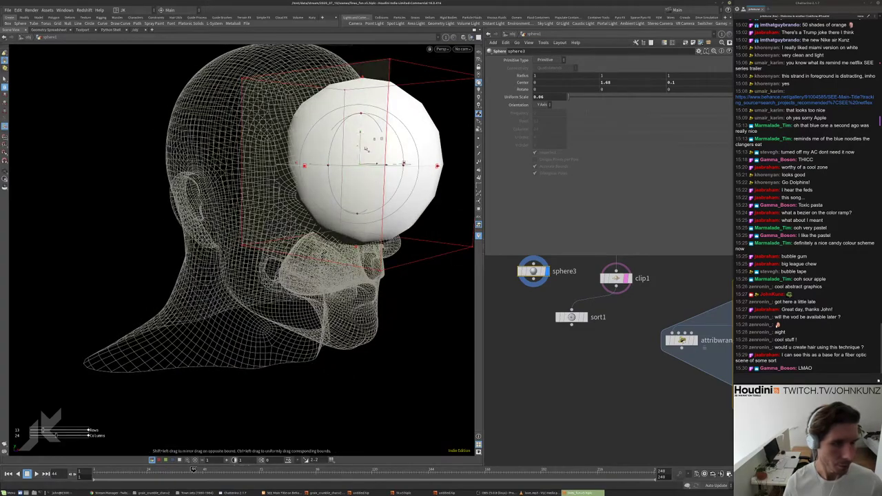
pyautogui.scroll(2, 571, 317)
pyautogui.click(584, 319)
pyautogui.click(565, 329)
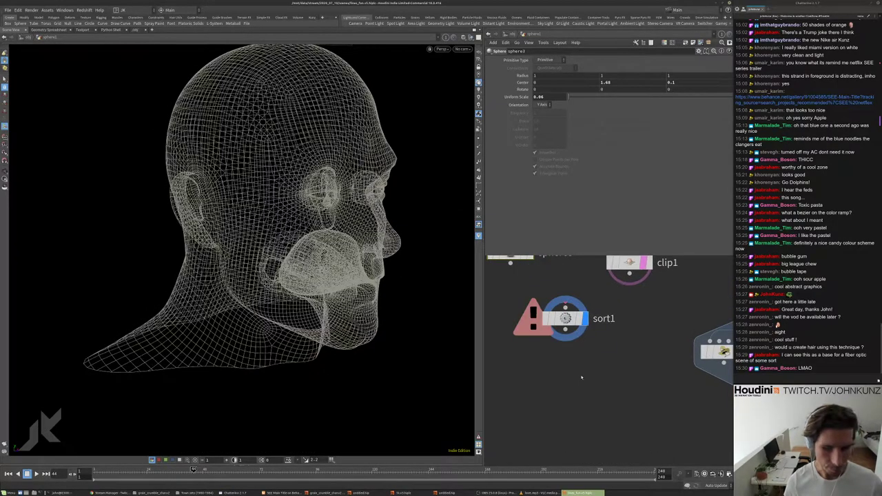
pyautogui.press('`')
pyautogui.press('`')
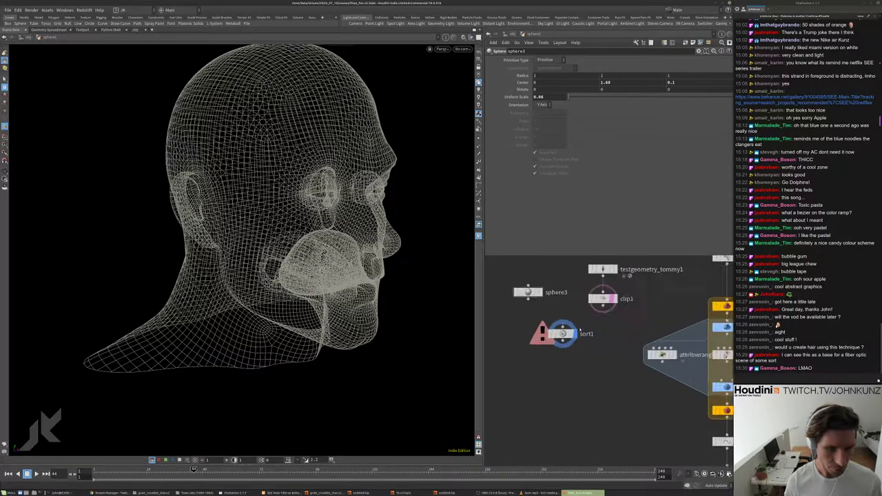
# - Add a Find Shortest Path node below sort1
pyautogui.press('Tab')
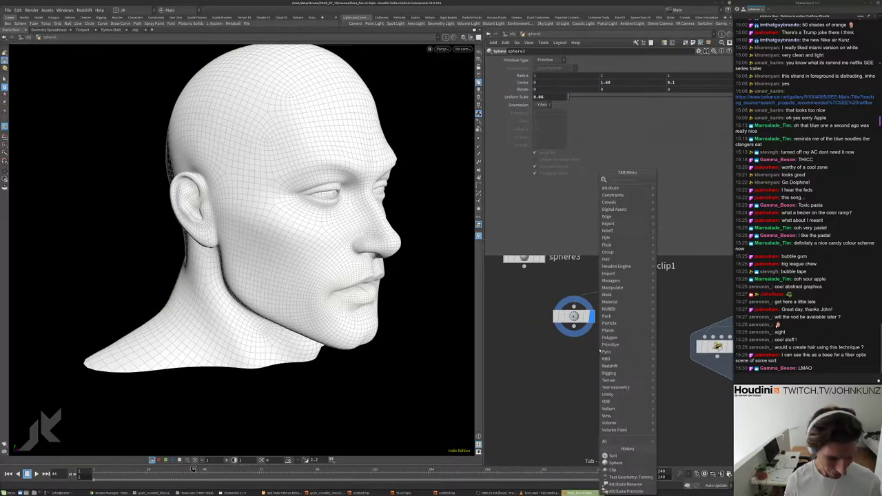
pyautogui.write('merge')
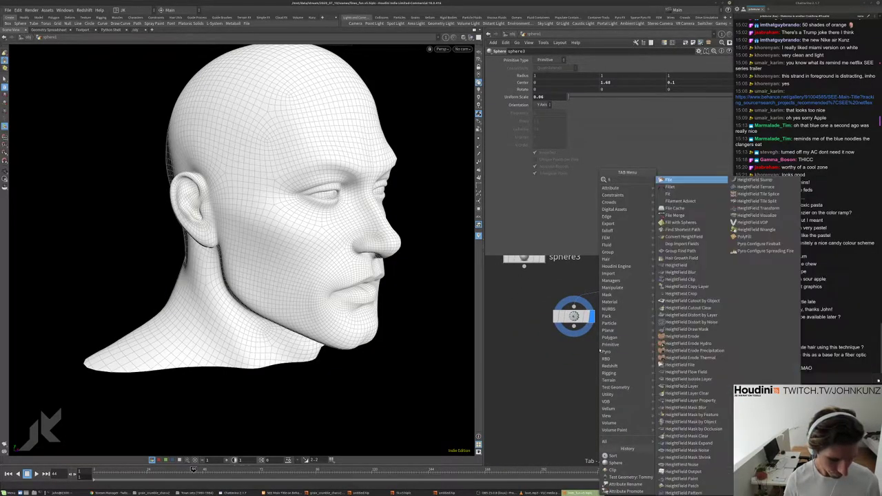
pyautogui.click(683, 181)
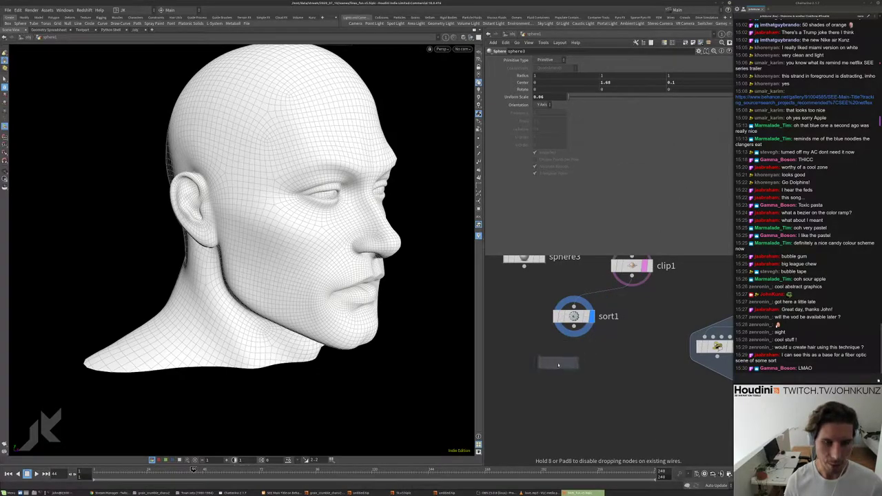
pyautogui.click(561, 376)
# - Add a Distance Along Geometry node below findshortestpath1 and display its result
pyautogui.press('Tab')
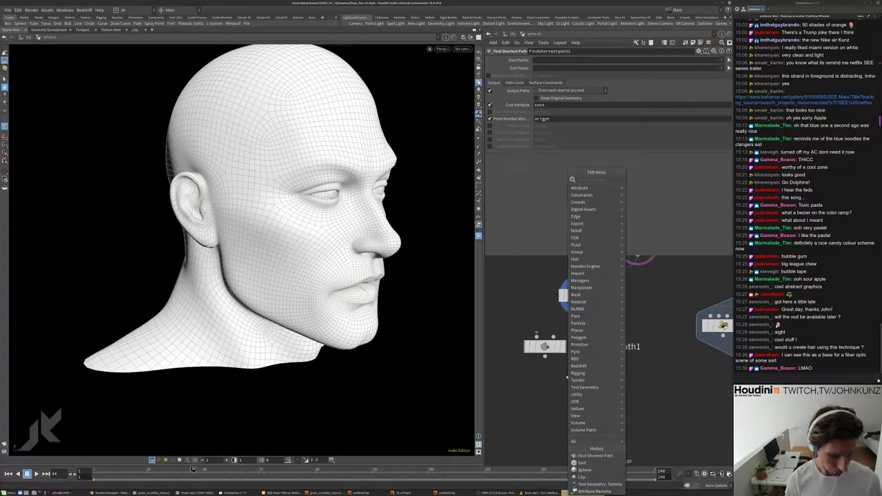
pyautogui.write('dis')
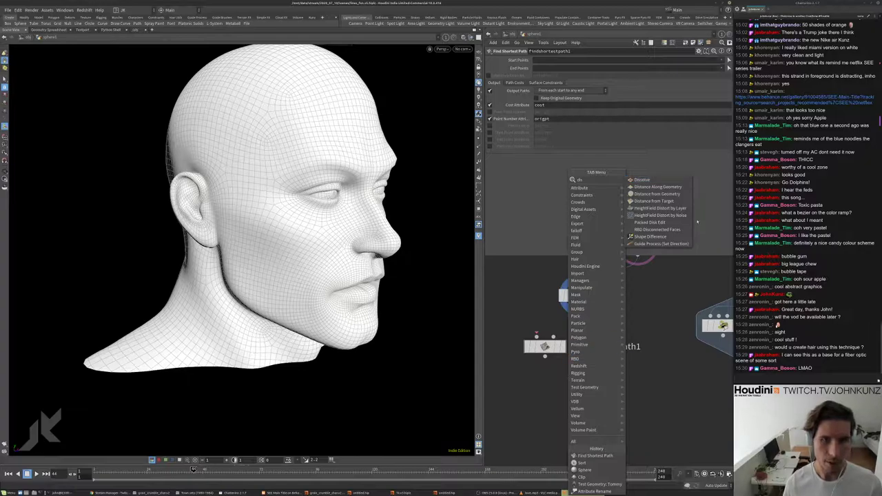
pyautogui.click(658, 186)
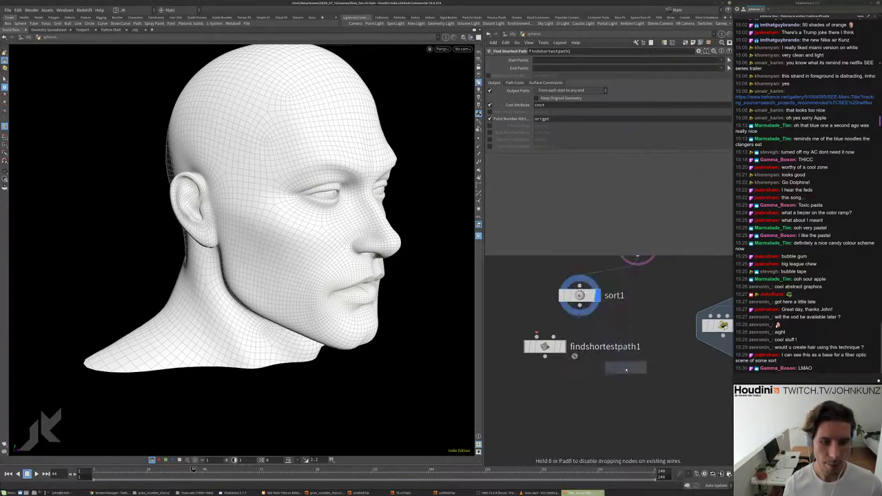
pyautogui.click(625, 368)
pyautogui.click(644, 368)
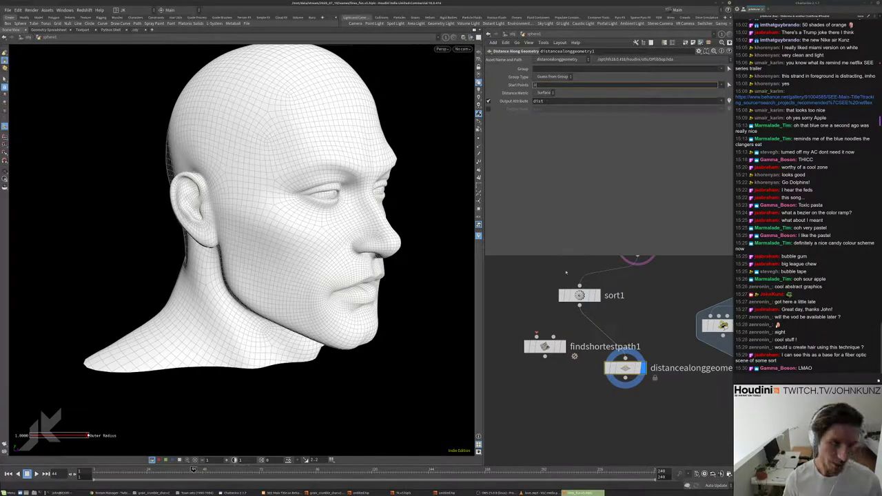
# - Set distancealonggeometry1's Start Points to 0 and nudge testgeometry_tommy1 slightly higher in the network
pyautogui.press('Return')
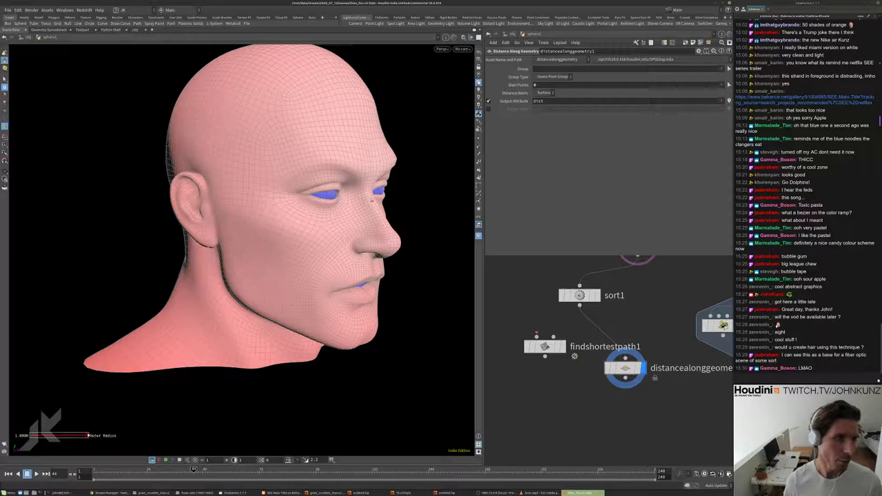
pyautogui.moveTo(371, 198); pyautogui.dragTo(244, 218)
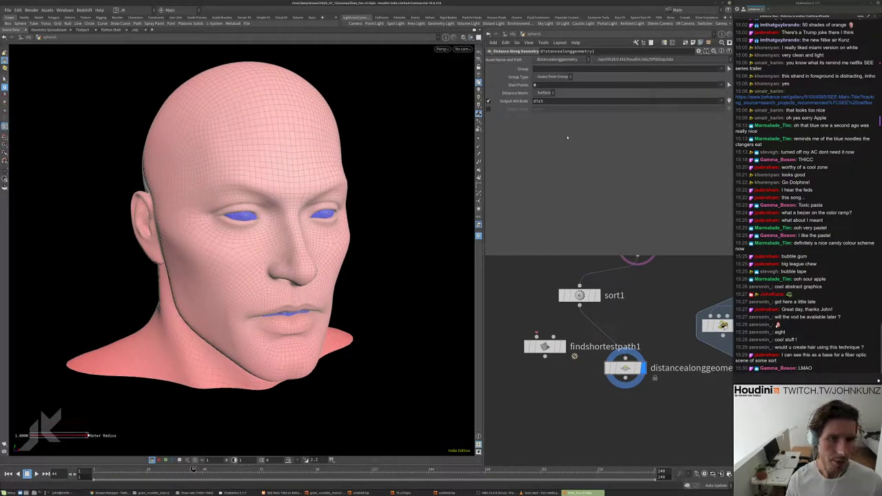
pyautogui.moveTo(667, 302); pyautogui.dragTo(650, 319, button='middle')
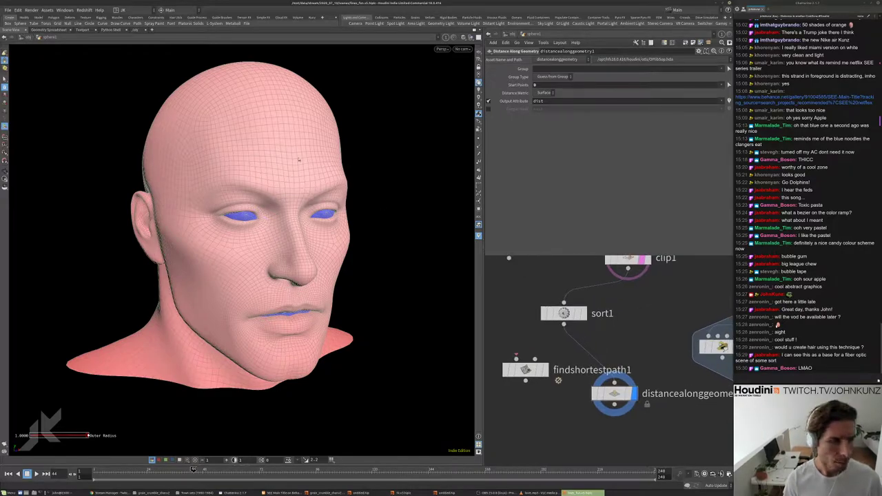
pyautogui.scroll(3, 300, 160)
pyautogui.moveTo(629, 220); pyautogui.dragTo(561, 320, button='middle')
pyautogui.click(604, 269)
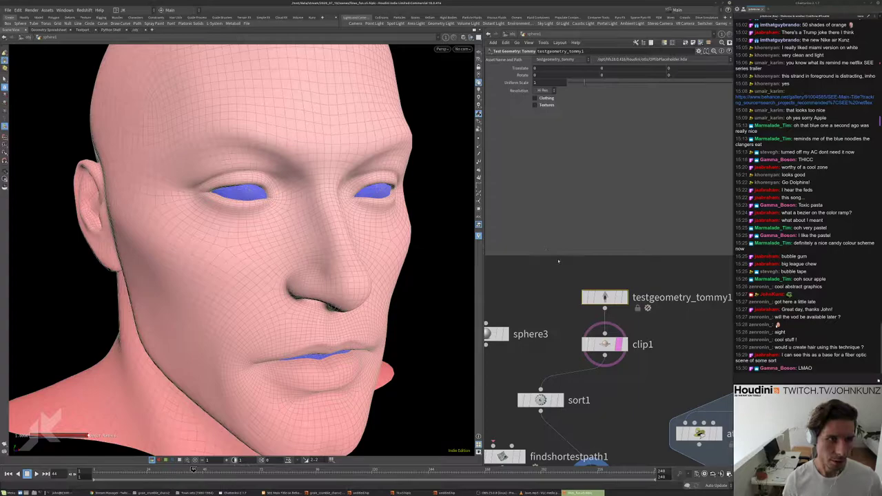
pyautogui.moveTo(618, 298); pyautogui.dragTo(615, 283)
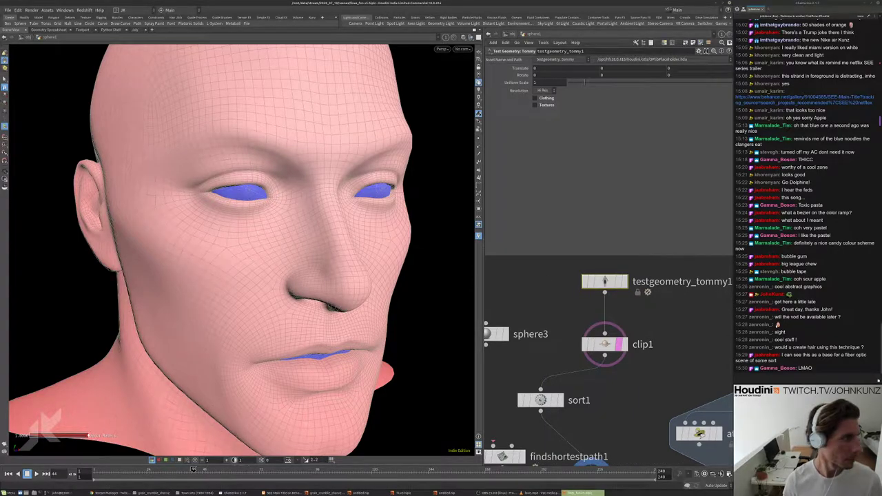
# - Create a blast1 node from the body group and set it to keep only the body group
pyautogui.press('s')
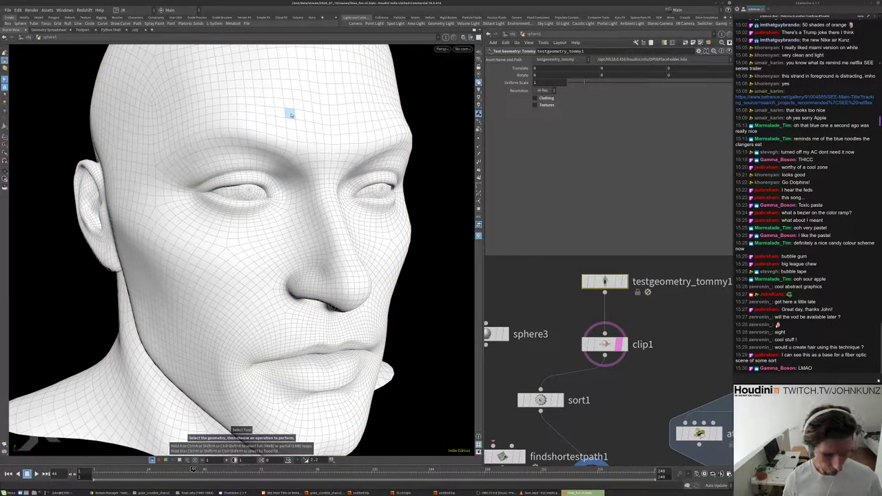
pyautogui.press('\\')
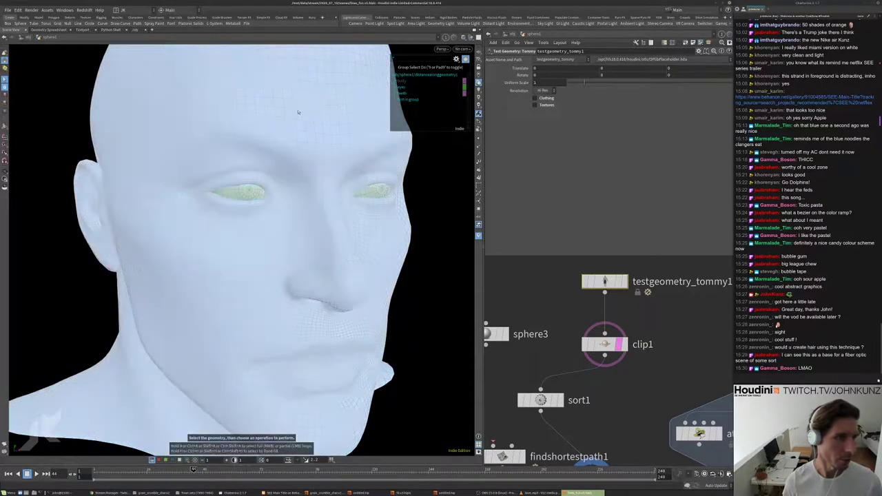
pyautogui.press('Delete')
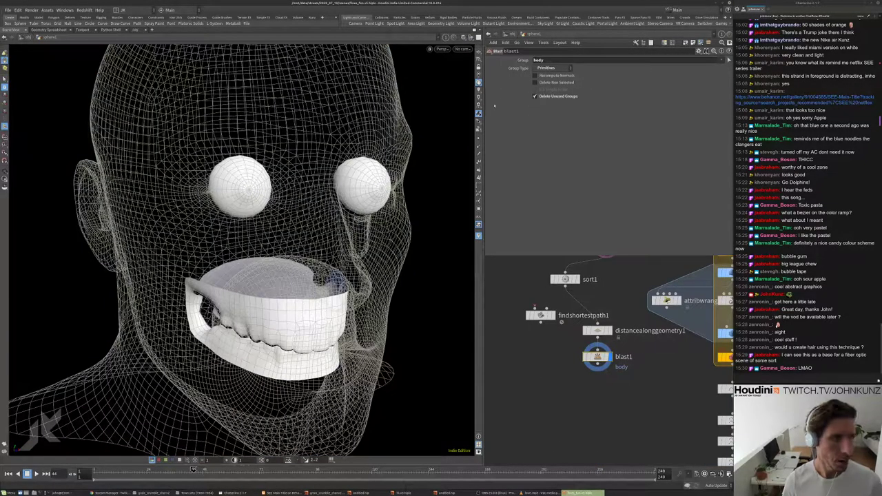
pyautogui.moveTo(330, 219); pyautogui.dragTo(276, 221)
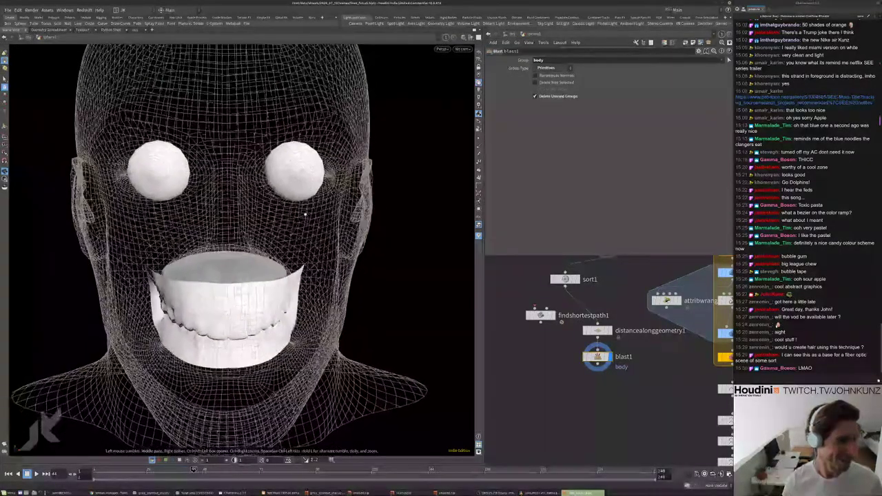
pyautogui.click(557, 83)
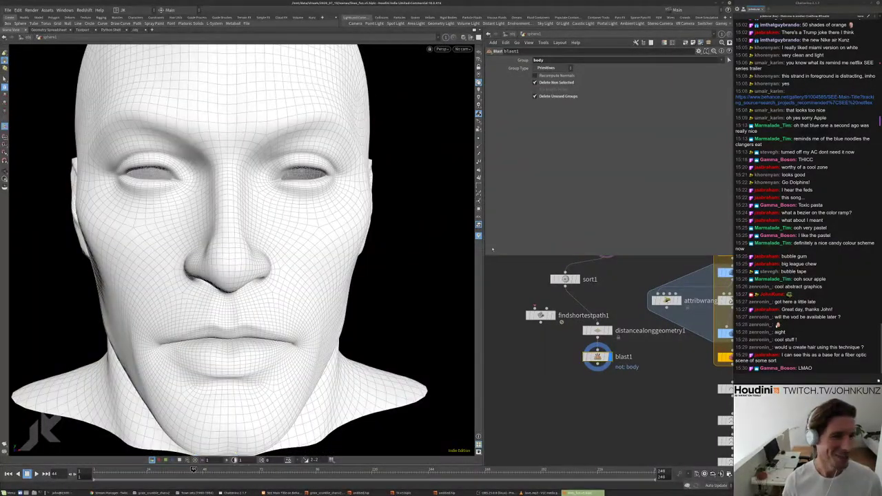
# - Pull blast1 out of the distancealonggeometry1 chain and drop it up beside sort1
pyautogui.scroll(2, 608, 302)
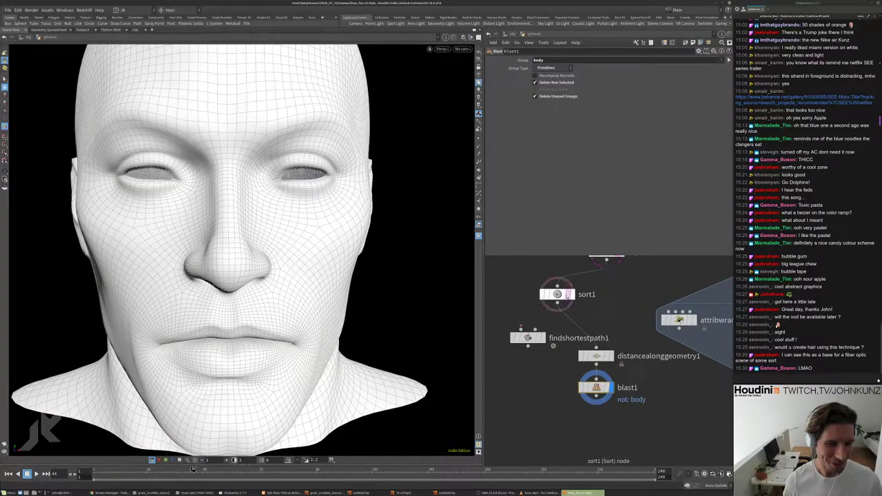
pyautogui.moveTo(378, 199); pyautogui.dragTo(386, 207)
pyautogui.moveTo(596, 386); pyautogui.dragTo(607, 277)
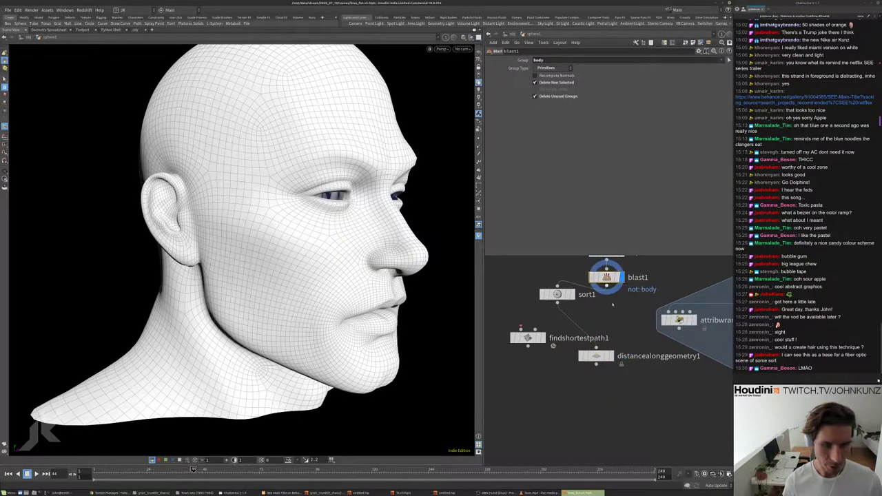
# - Display distancealonggeometry1 and zoom into the lips to inspect the dist shading from start point 0
pyautogui.click(596, 356)
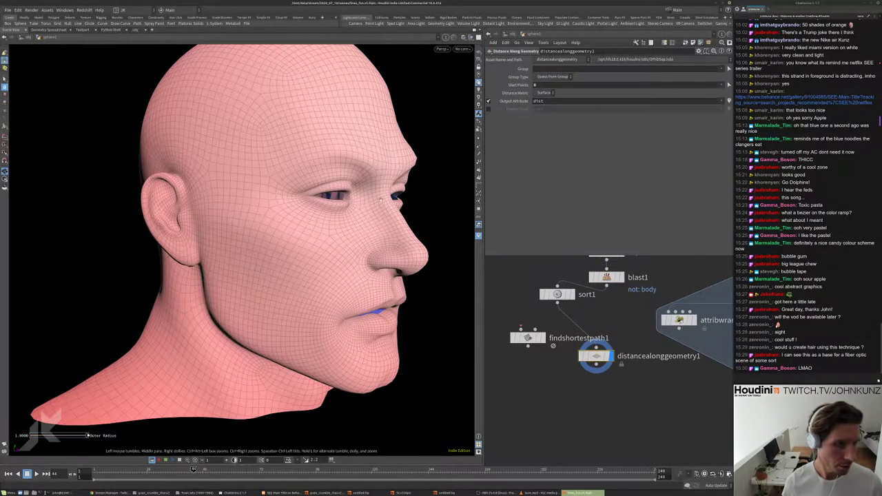
pyautogui.moveTo(289, 296); pyautogui.dragTo(324, 298)
pyautogui.scroll(10, 323, 298)
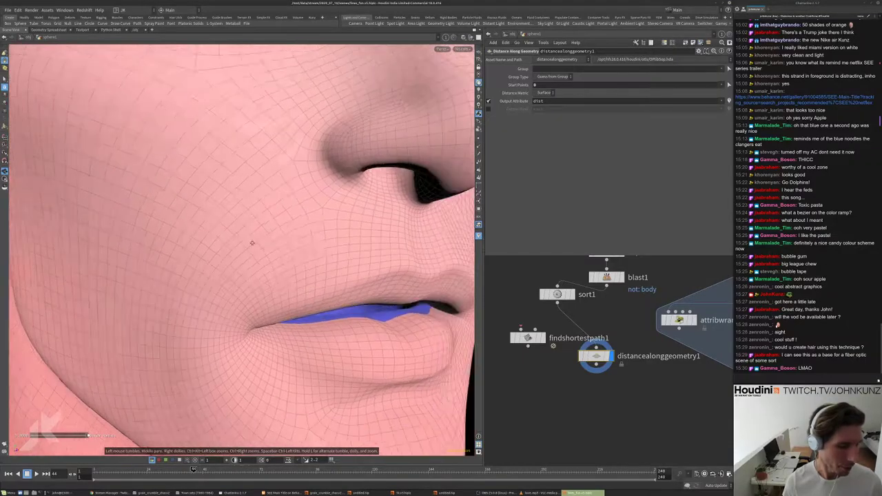
pyautogui.scroll(3, 295, 241)
pyautogui.scroll(-10, 374, 211)
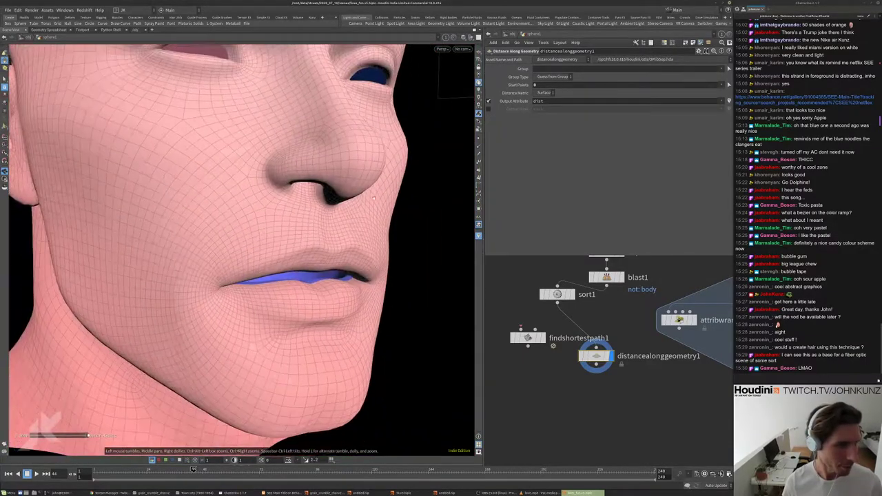
pyautogui.scroll(-10, 376, 143)
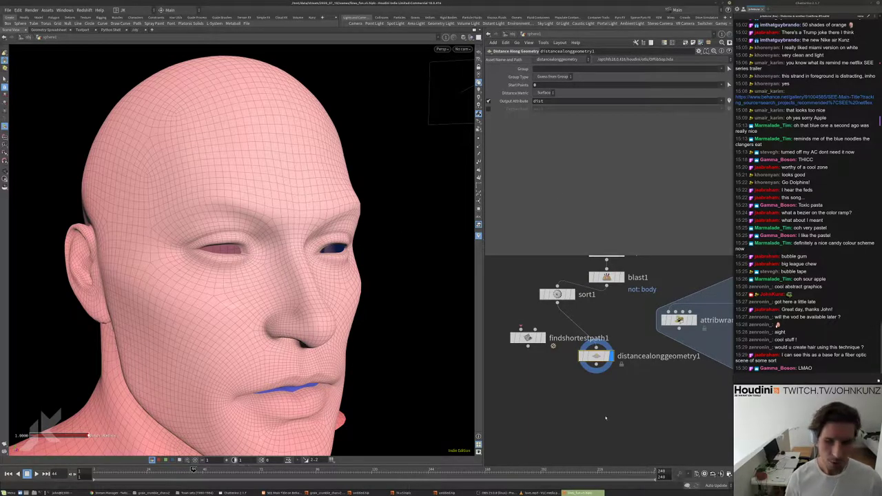
pyautogui.press('Tab')
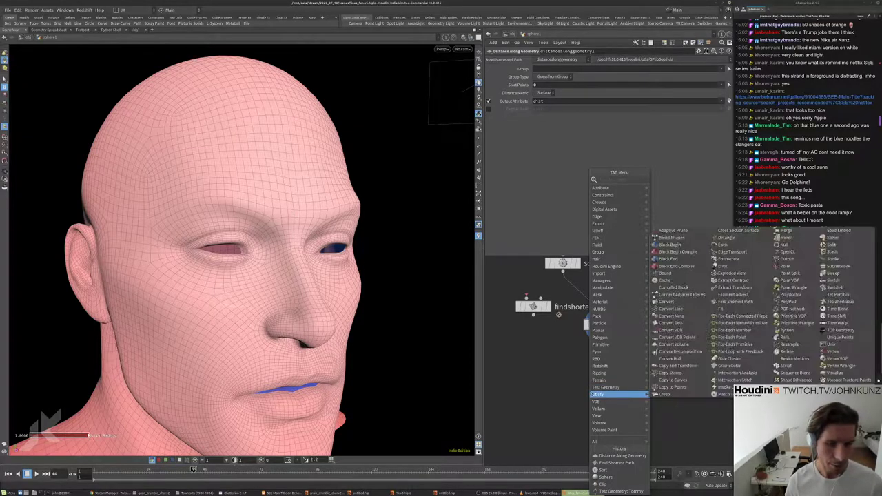
# - Add a PolyFrame node below distancealonggeometry1 and display it
pyautogui.write('fra')
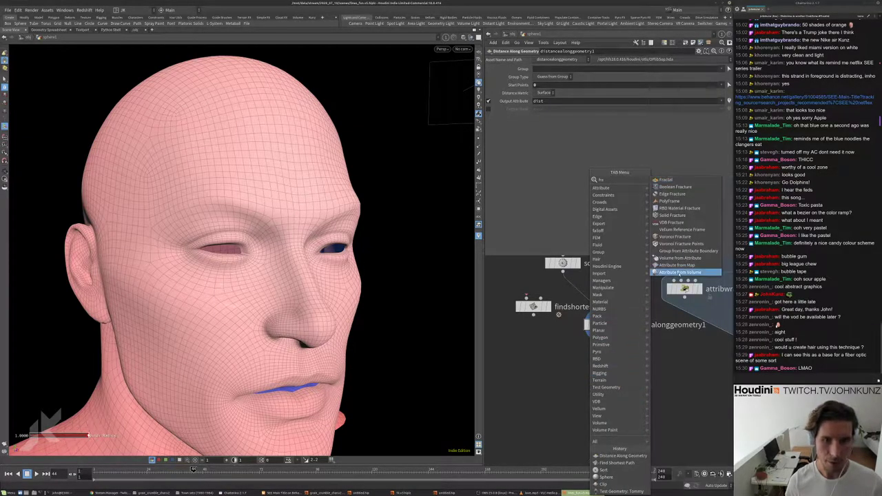
pyautogui.click(673, 200)
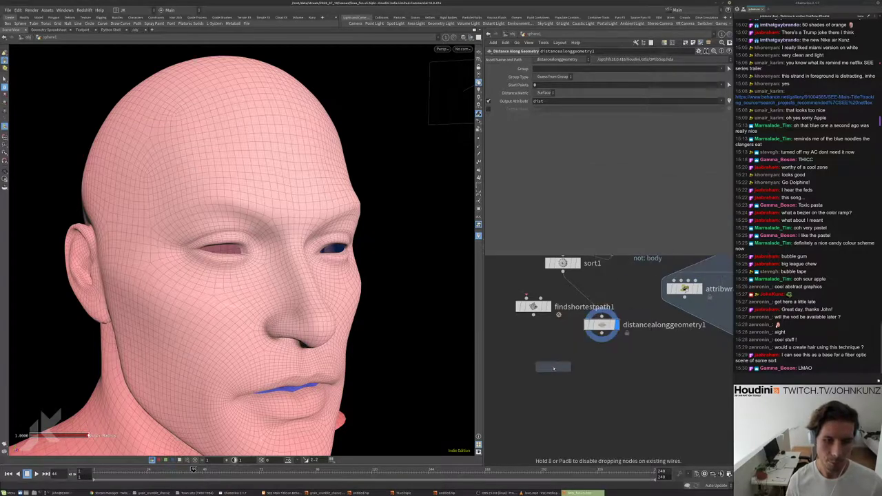
pyautogui.click(562, 371)
pyautogui.click(566, 366)
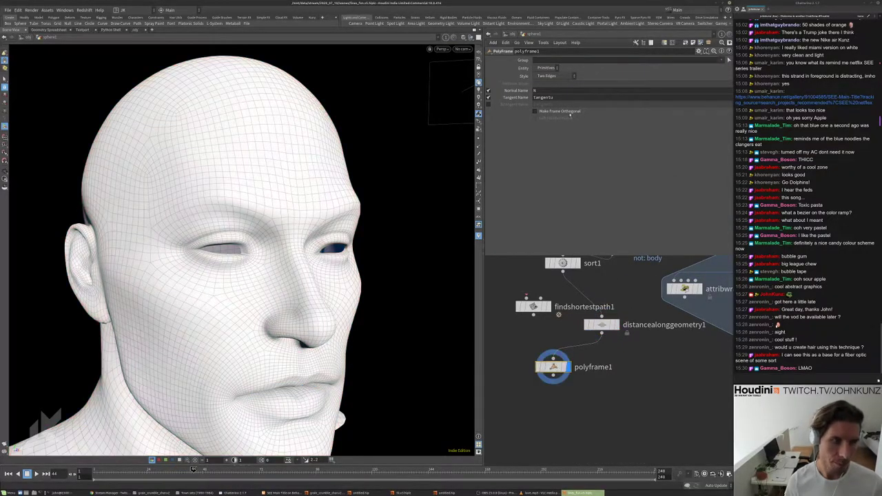
# - Set polyframe1 to Attribute Gradient style on 'dist' with tangent output turned off
pyautogui.click(555, 75)
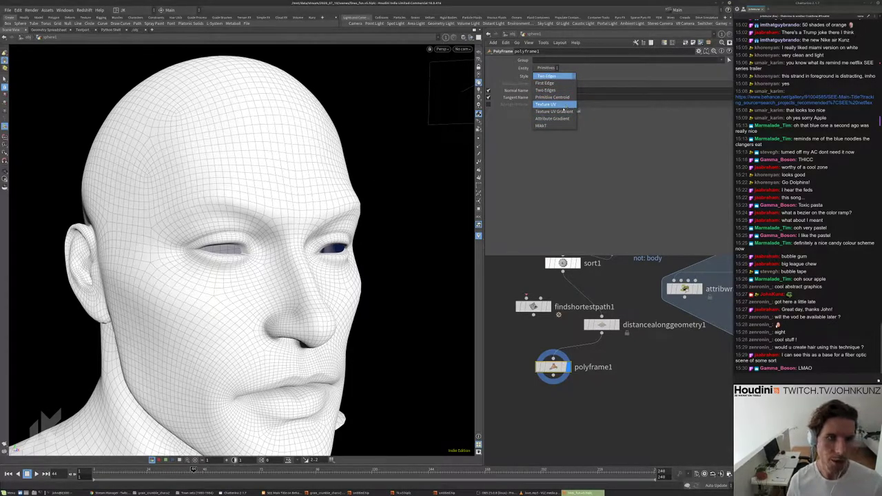
pyautogui.click(552, 118)
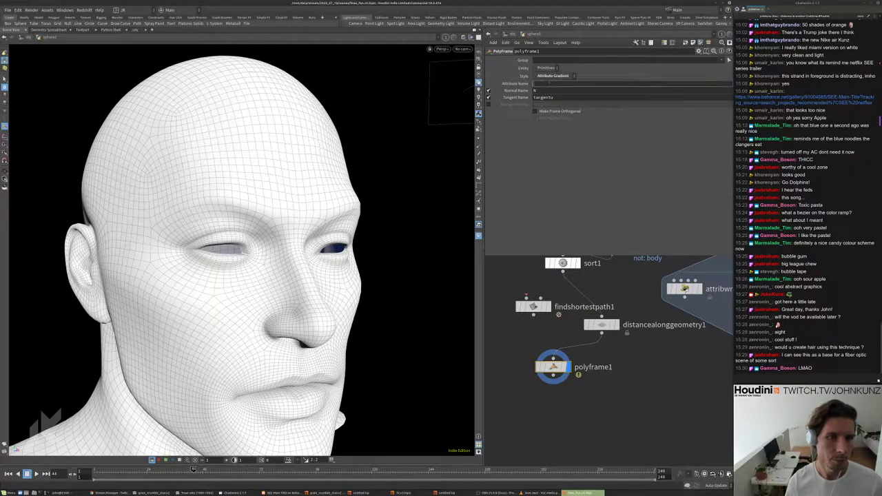
pyautogui.click(552, 84)
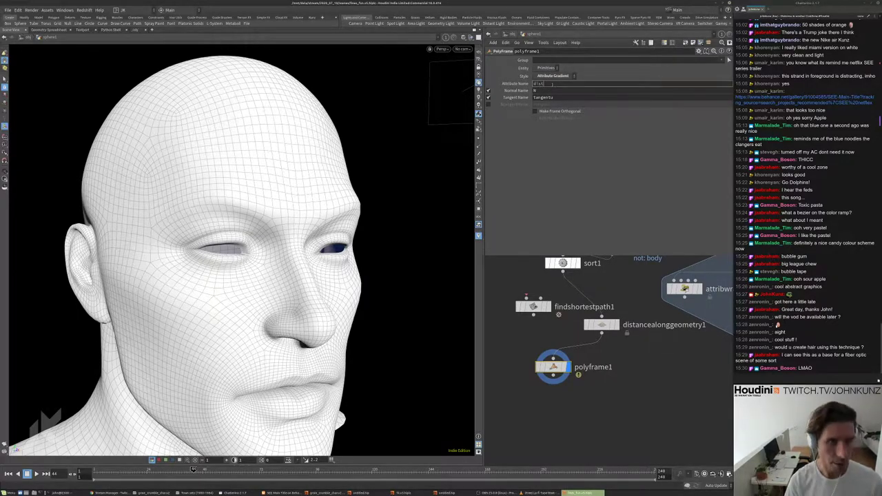
pyautogui.write('dist')
pyautogui.press('Return')
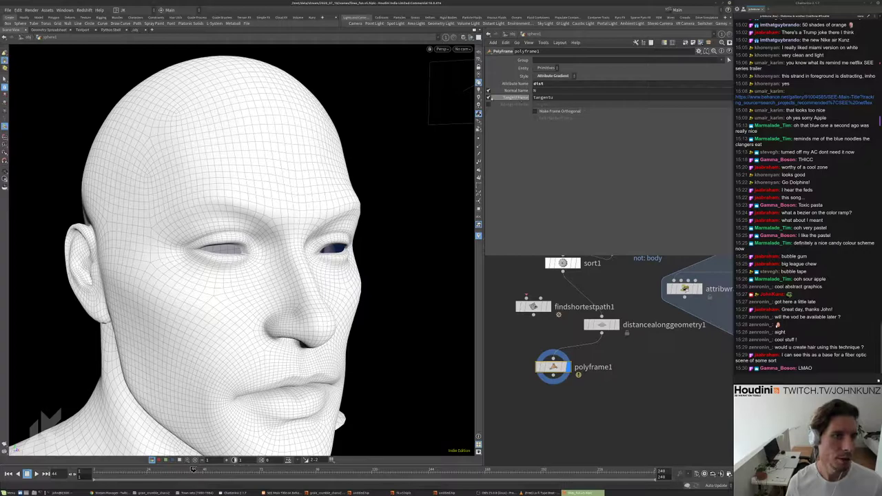
pyautogui.click(488, 98)
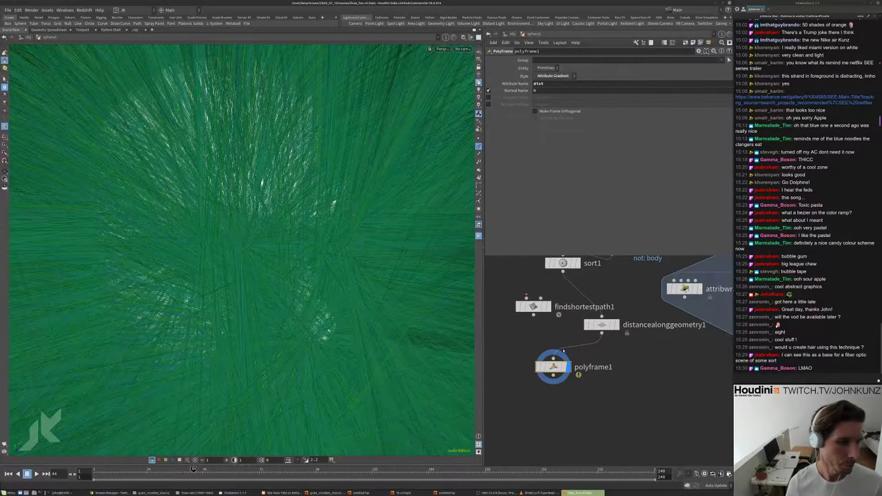
pyautogui.press('Escape')
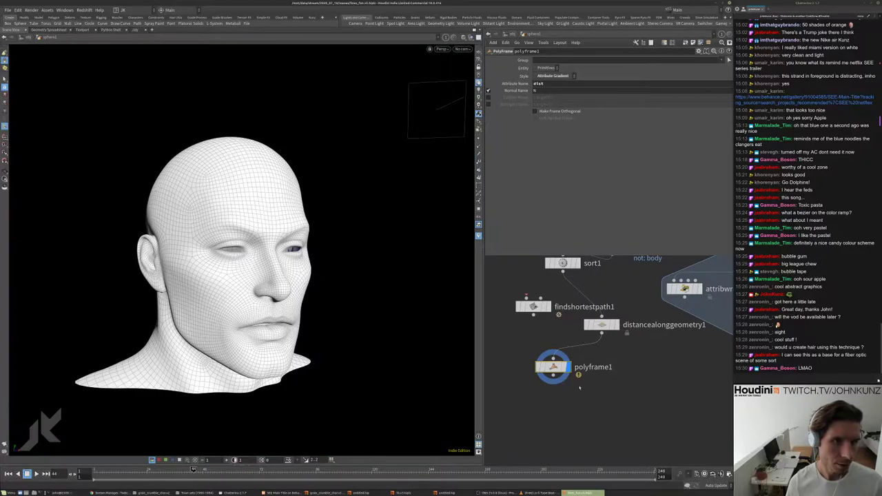
pyautogui.moveTo(579, 388); pyautogui.dragTo(587, 333, button='middle')
# - Inspect polyframe1's invalid 'dist' attribute warning against distancealonggeometry1's attributes, and move polyframe1 lower
pyautogui.middleClick(602, 274)
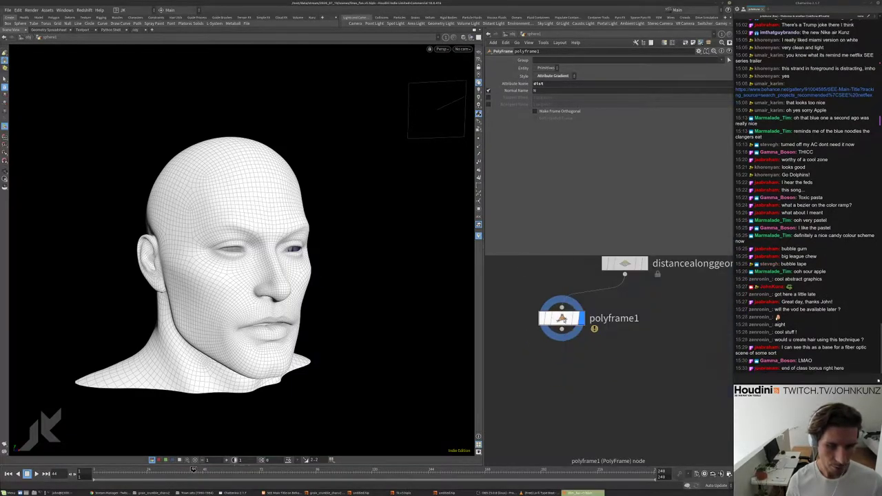
pyautogui.middleClick(561, 317)
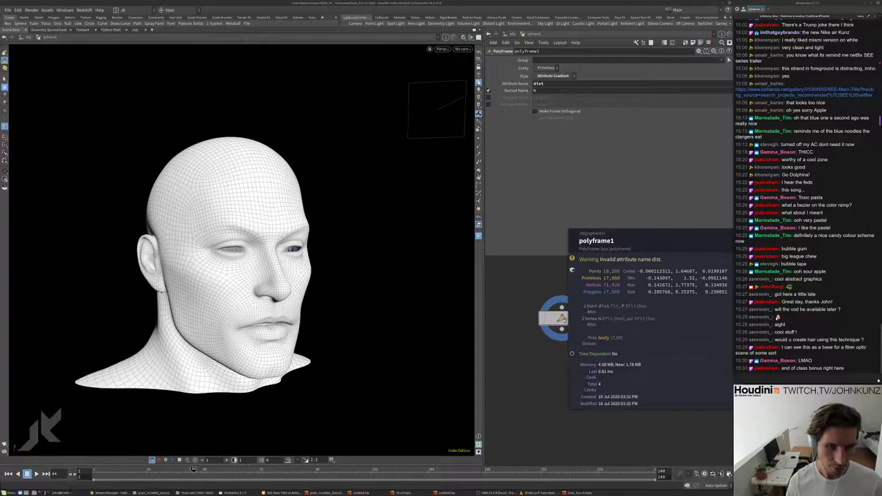
pyautogui.moveTo(572, 319); pyautogui.dragTo(574, 346, button='middle')
pyautogui.middleClick(625, 290)
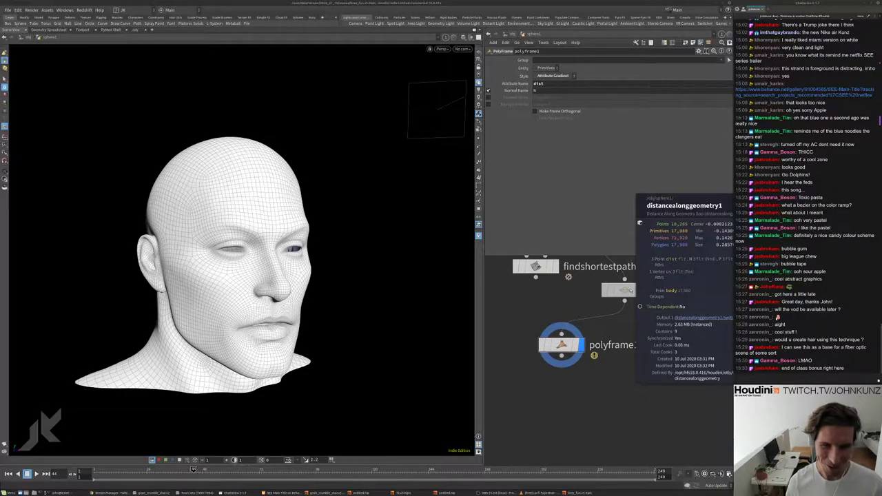
pyautogui.moveTo(560, 345); pyautogui.dragTo(565, 376)
# - Insert a color1 node before polyframe1, coloured by a ramp from the dist attribute with a white key
pyautogui.press('Tab')
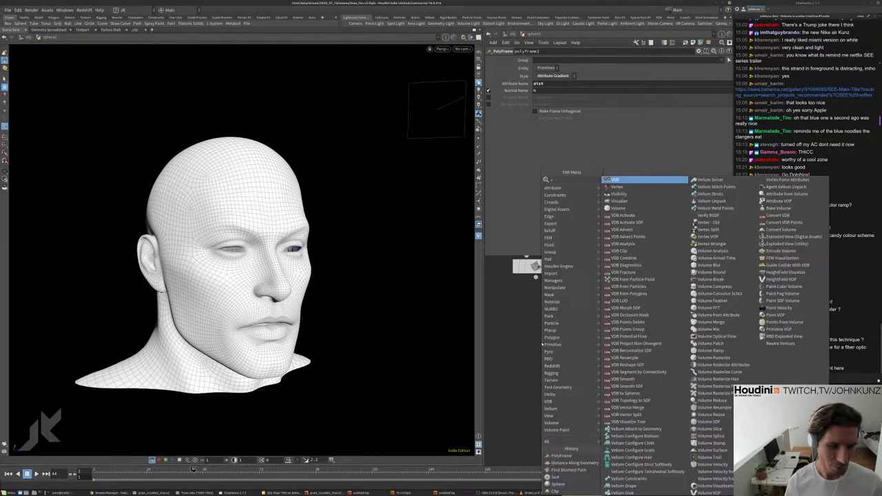
pyautogui.press('Escape')
pyautogui.press('Tab')
pyautogui.write('c')
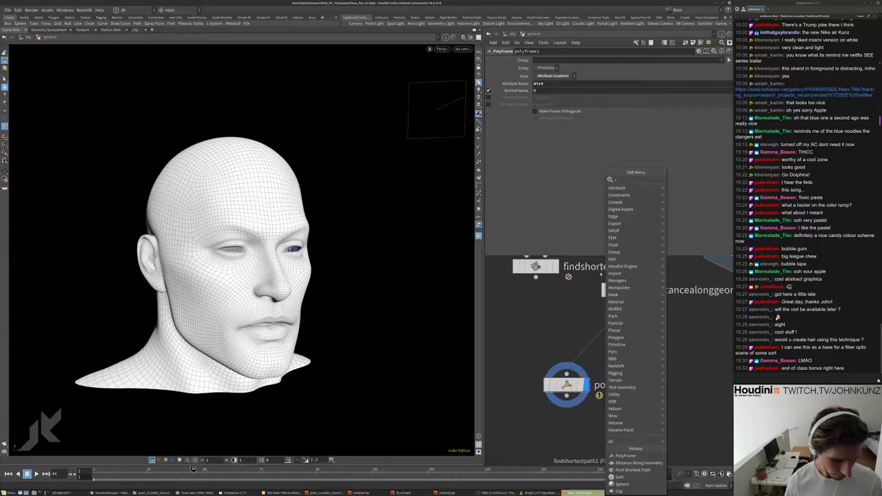
pyautogui.write('olor')
pyautogui.press('Return')
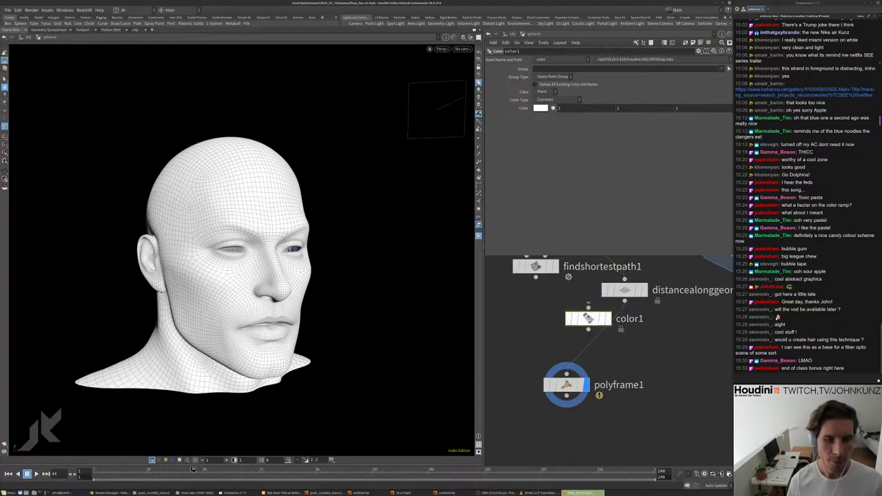
pyautogui.click(596, 333)
pyautogui.click(562, 101)
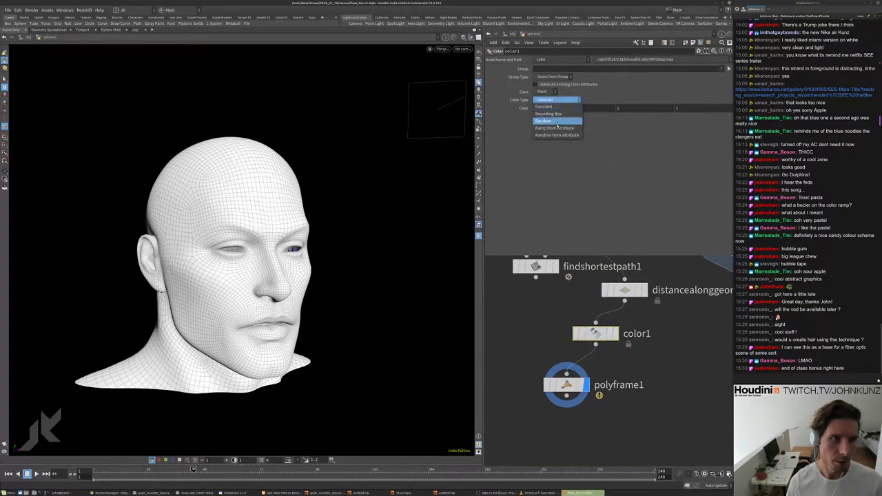
pyautogui.click(555, 129)
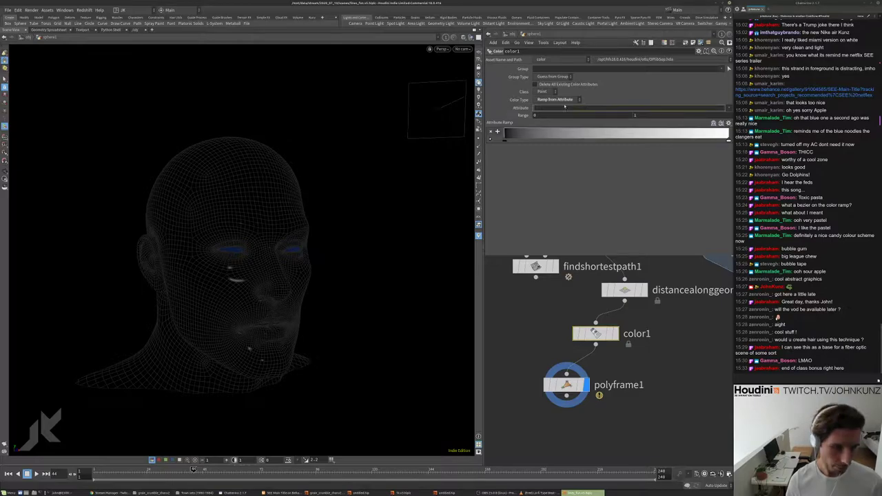
pyautogui.click(565, 107)
pyautogui.write('dist')
pyautogui.press('Return')
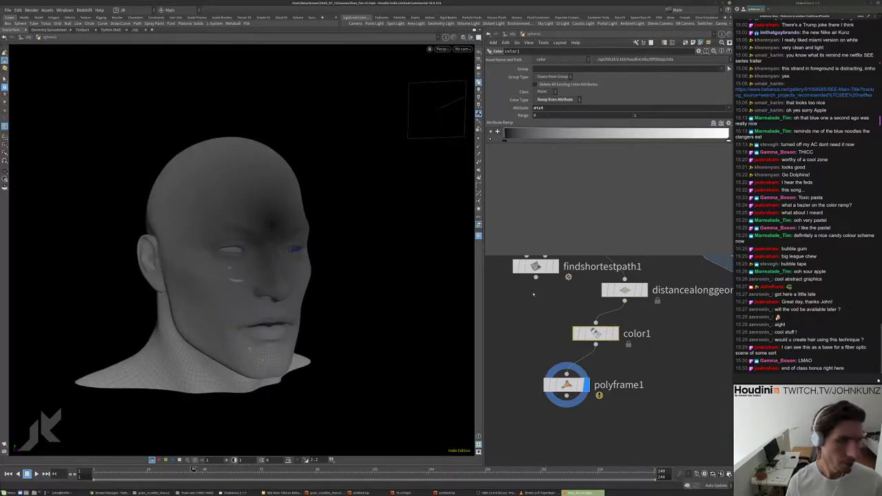
pyautogui.moveTo(710, 137); pyautogui.dragTo(528, 137)
# - Set polyframe1's gradient attribute to Cd
pyautogui.scroll(-2, 551, 344)
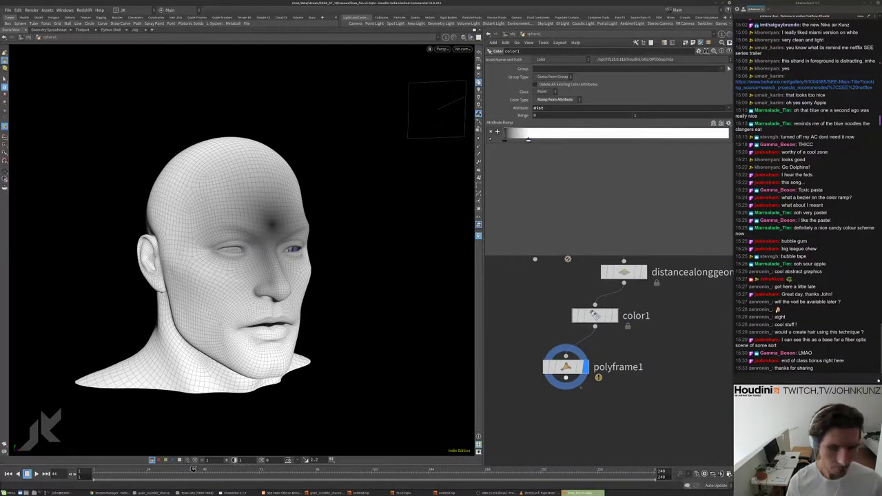
pyautogui.click(566, 347)
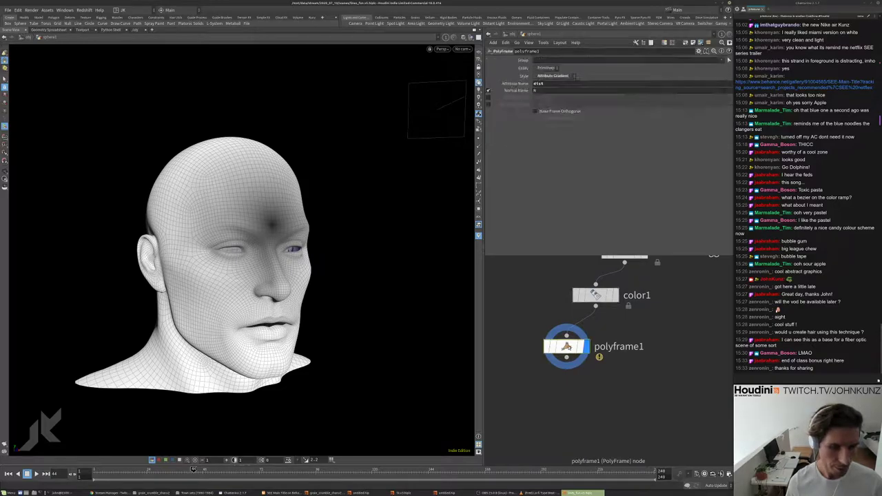
pyautogui.moveTo(567, 347); pyautogui.dragTo(597, 339)
pyautogui.scroll(-1, 546, 271)
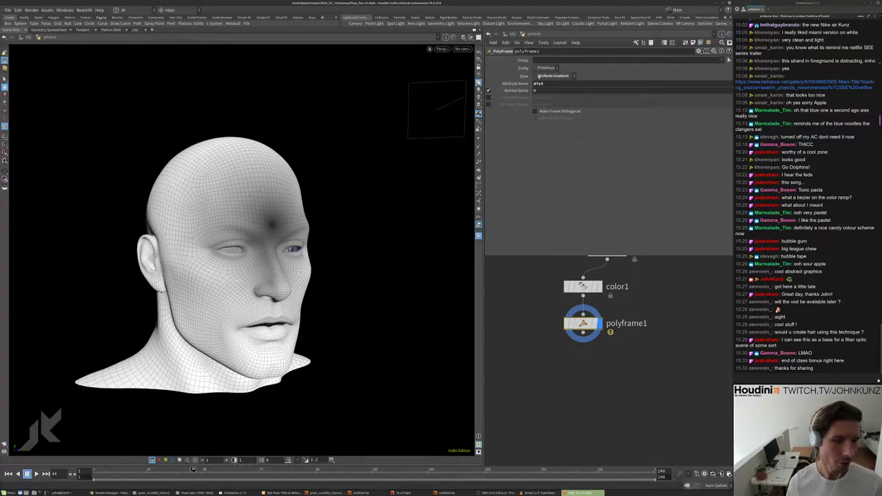
pyautogui.doubleClick(539, 84)
pyautogui.write('Cd')
pyautogui.press('Return')
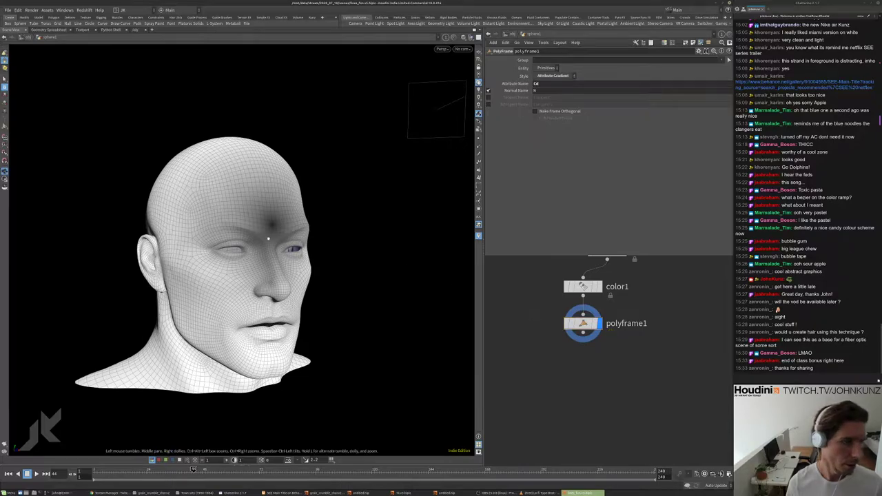
pyautogui.scroll(5, 268, 238)
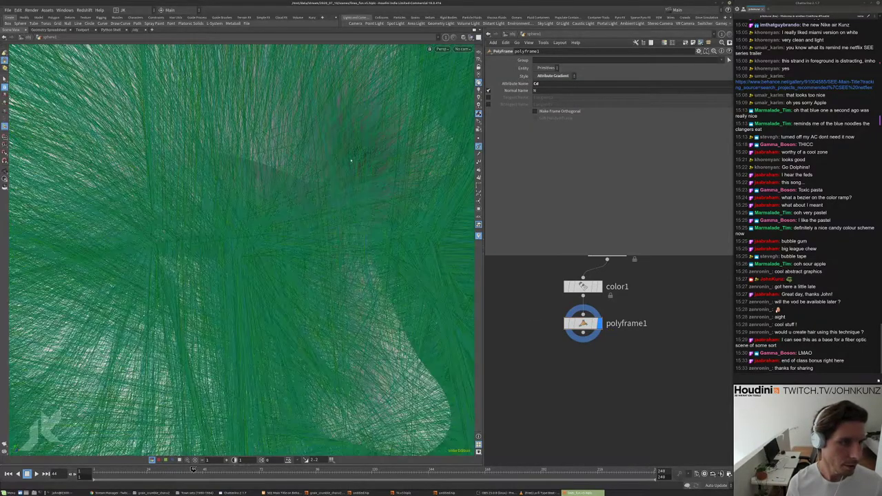
pyautogui.scroll(3, 444, 243)
# - Set the Guides Scale Normal display to 0.02, then 0.002, and zoom in on the face
pyautogui.press('d')
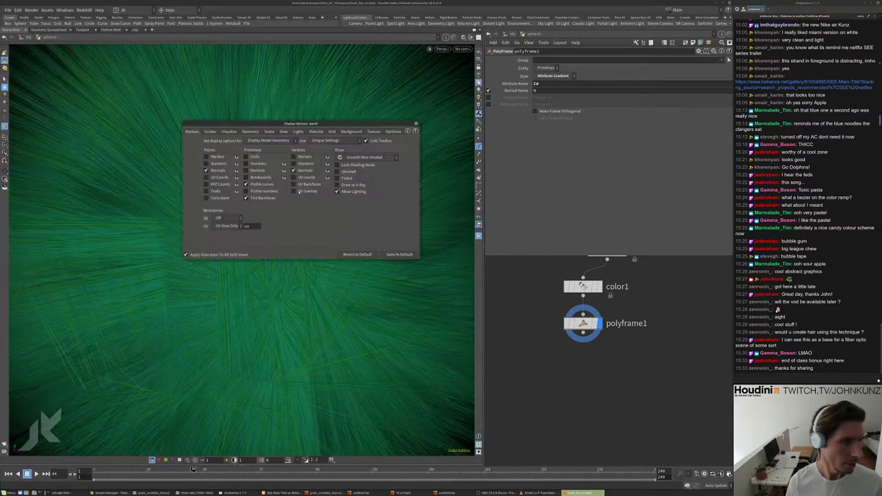
pyautogui.click(210, 131)
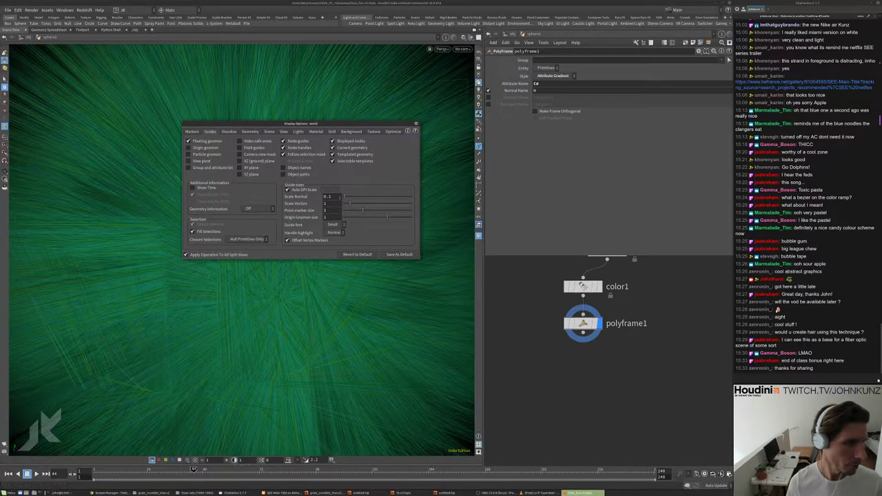
pyautogui.doubleClick(337, 197)
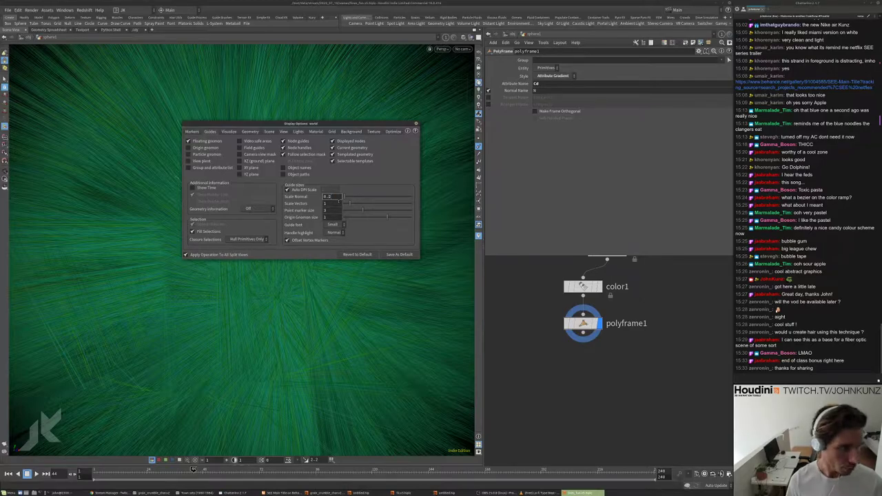
pyautogui.write('0.02')
pyautogui.press('Return')
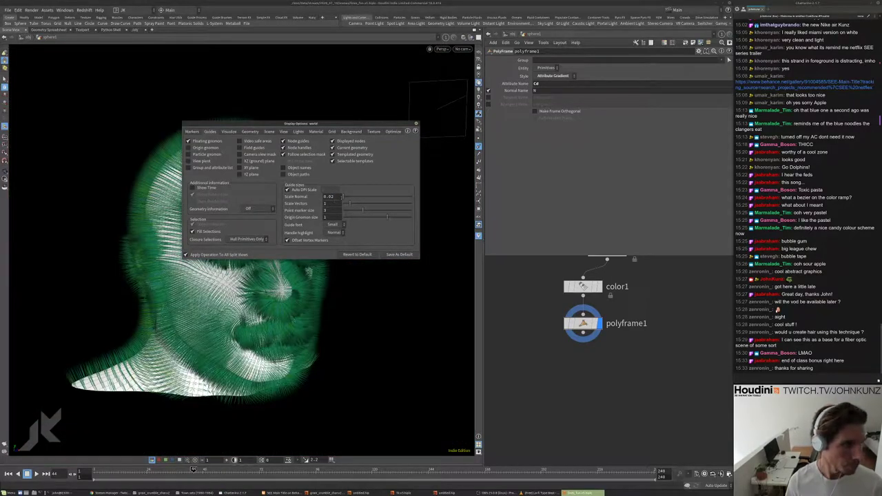
pyautogui.write('0.002')
pyautogui.press('Return')
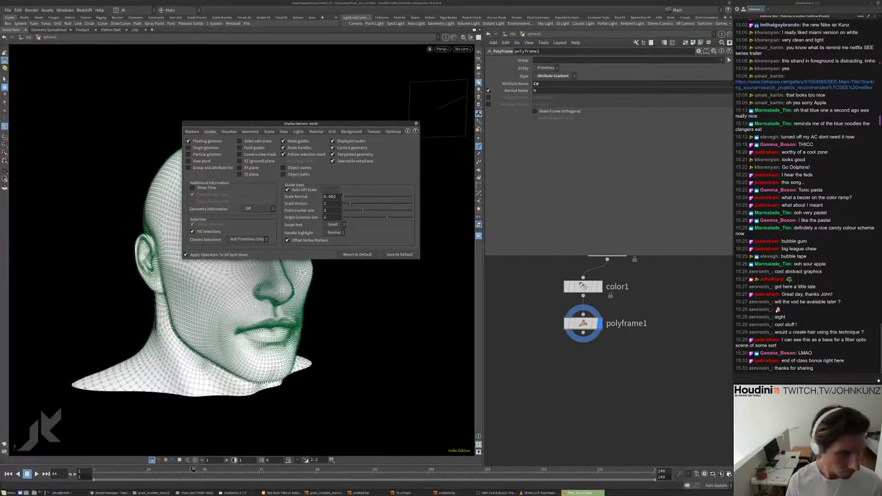
pyautogui.press('Escape')
pyautogui.scroll(10, 282, 193)
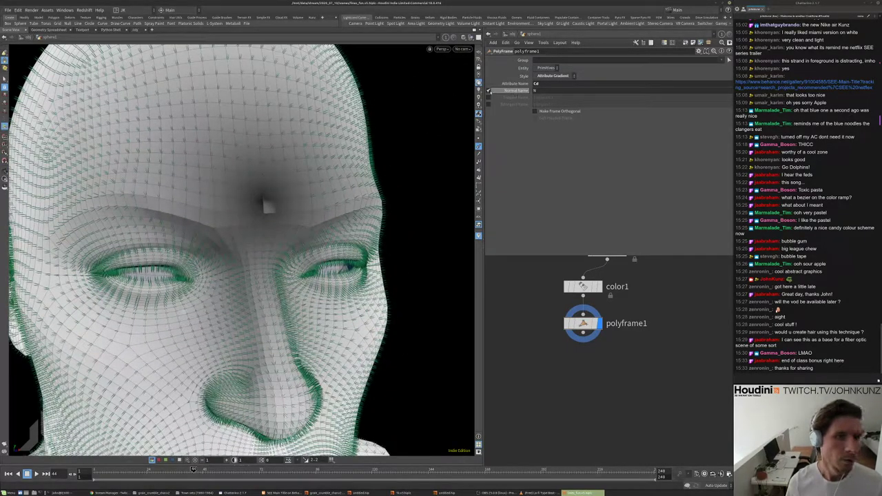
# - On polyframe1, disable Normal Name and enable Tangent Name so the tangent is written into N
pyautogui.click(488, 90)
pyautogui.click(488, 97)
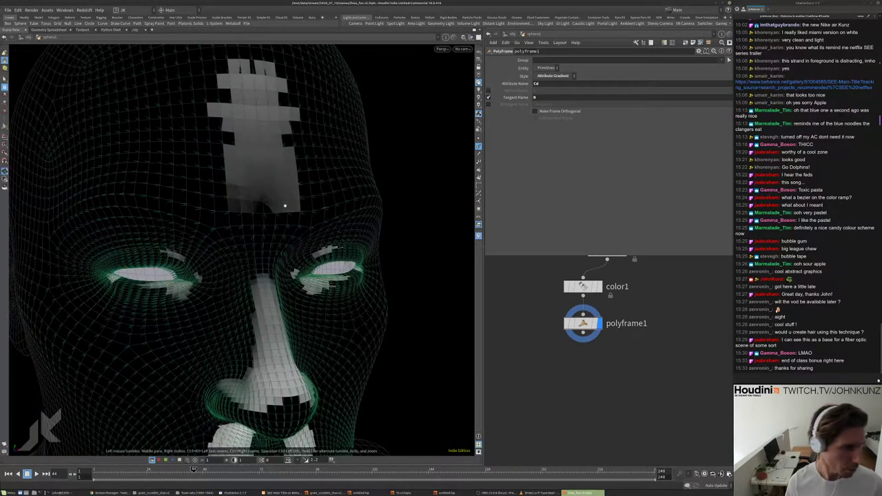
pyautogui.scroll(10, 339, 181)
pyautogui.scroll(-10, 320, 193)
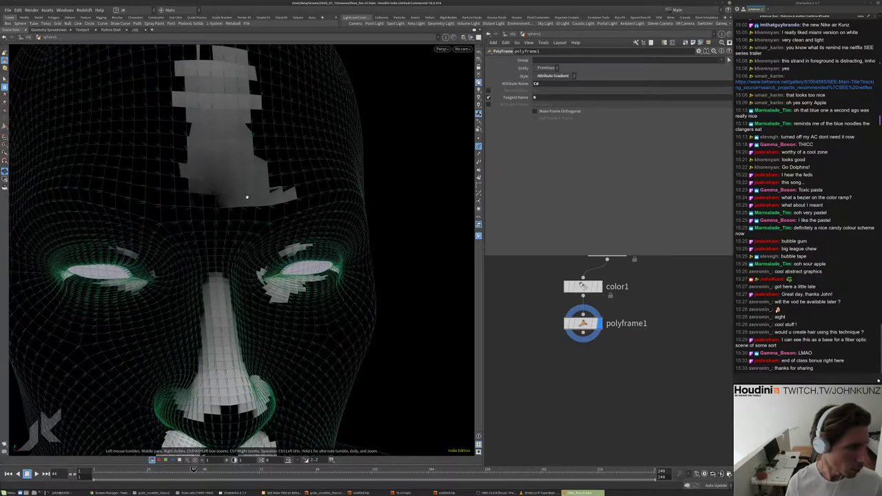
pyautogui.scroll(5, 246, 197)
pyautogui.scroll(-4, 579, 310)
pyautogui.scroll(2, 573, 308)
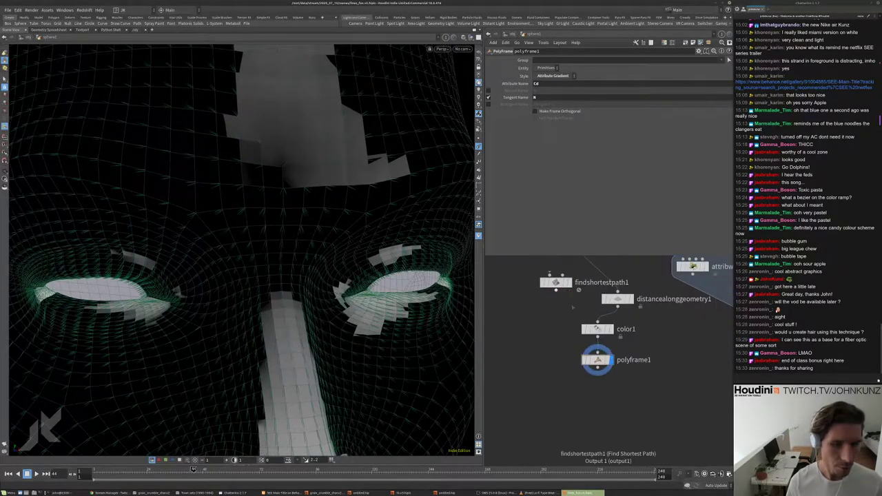
pyautogui.scroll(-2, 573, 308)
pyautogui.click(550, 279)
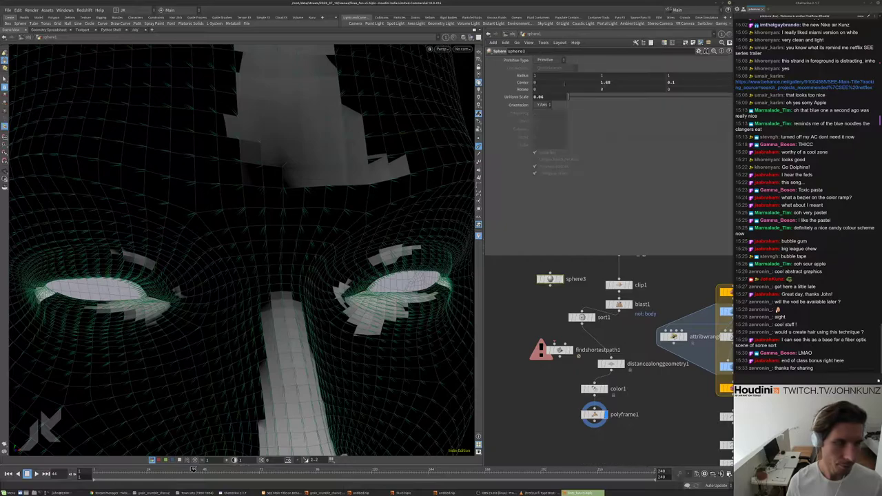
pyautogui.moveTo(605, 82); pyautogui.dragTo(610, 106, button='middle')
pyautogui.moveTo(491, 122); pyautogui.dragTo(738, 103, button='middle')
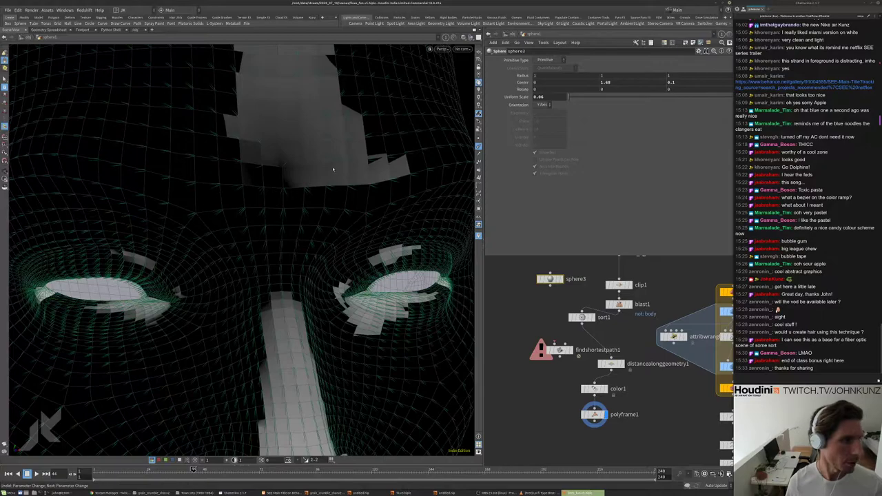
pyautogui.scroll(-5, 333, 169)
pyautogui.moveTo(548, 428); pyautogui.dragTo(549, 364, button='middle')
# - Add a VDB from Particles node below polyframe1 and display it
pyautogui.moveTo(615, 381); pyautogui.dragTo(623, 363, button='middle')
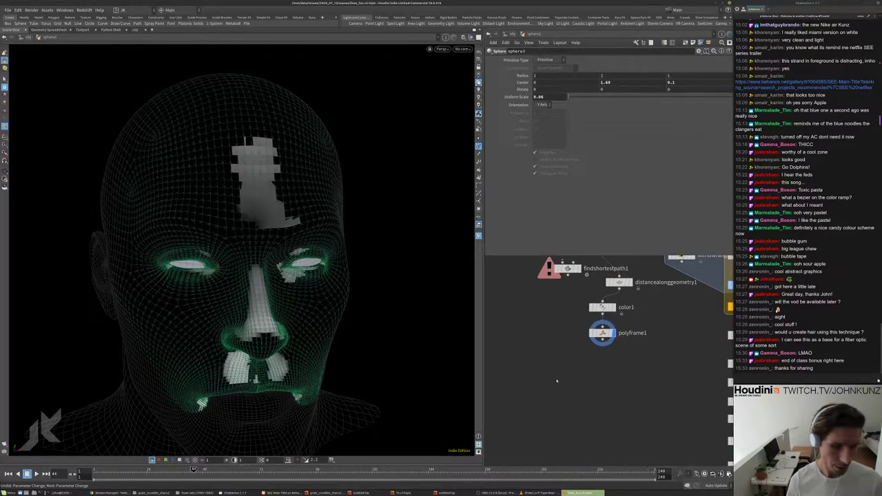
pyautogui.press('Tab')
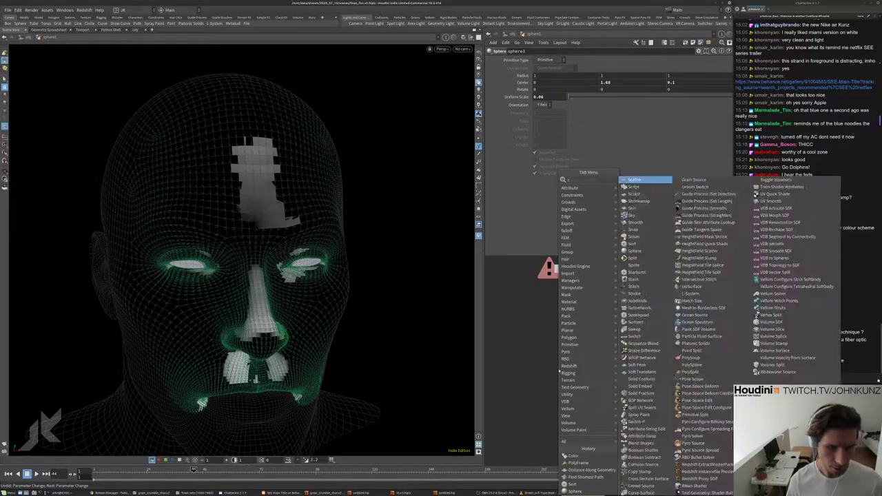
pyautogui.write('vd')
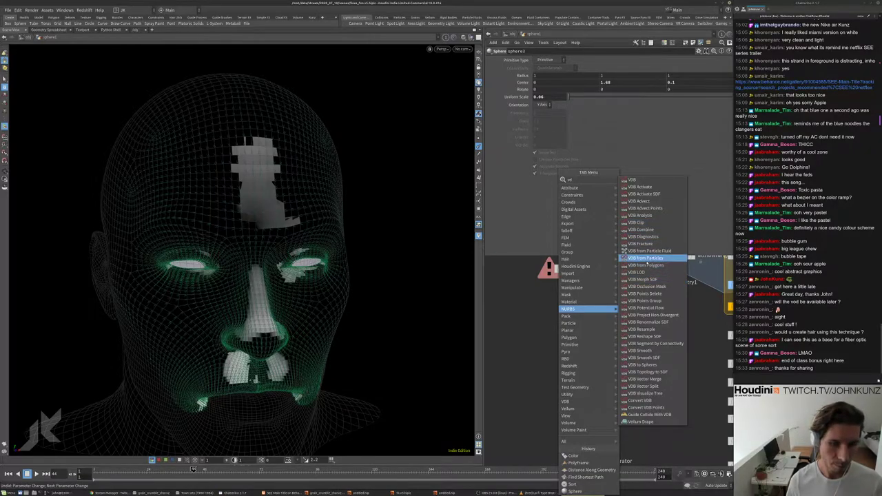
pyautogui.click(647, 258)
pyautogui.click(547, 346)
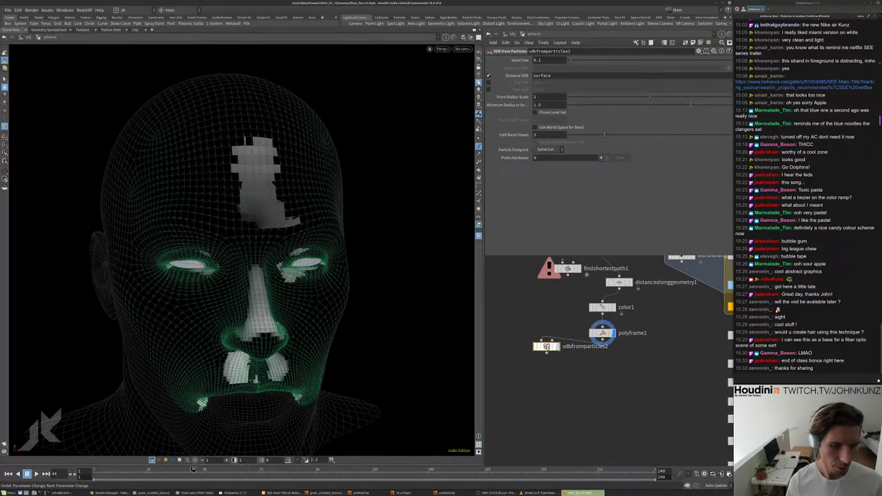
pyautogui.press('r')
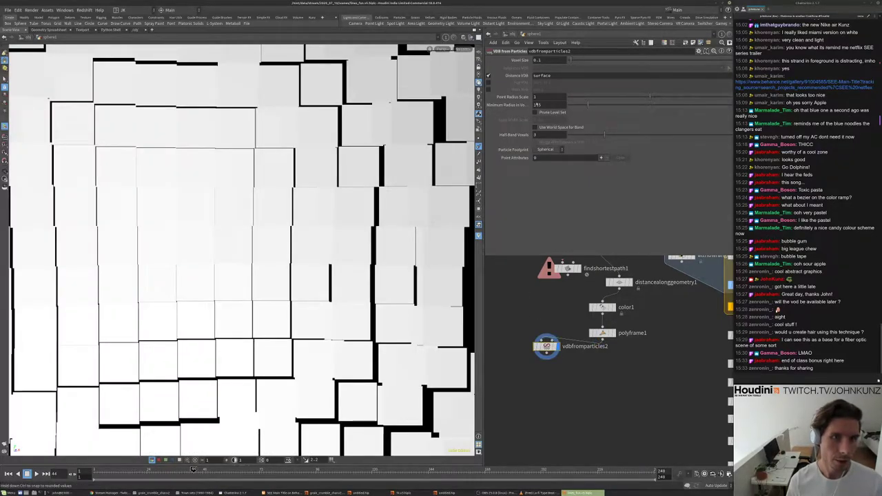
# - Set vdbfromparticles2's Point Radius Scale to 0.1 and add one Point Attributes entry
pyautogui.moveTo(567, 100)
pyautogui.mouseDown()
pyautogui.moveTo(586, 103)
pyautogui.moveTo(579, 95)
pyautogui.mouseUp()
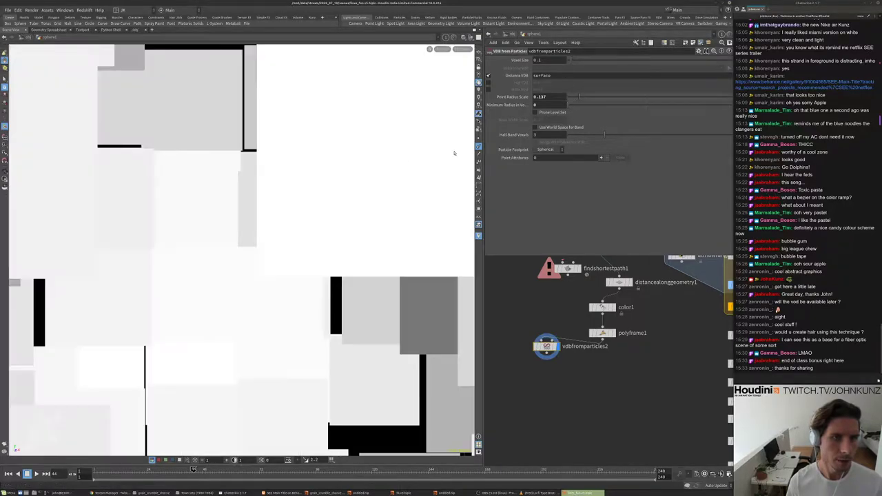
pyautogui.doubleClick(542, 97)
pyautogui.write('0.1')
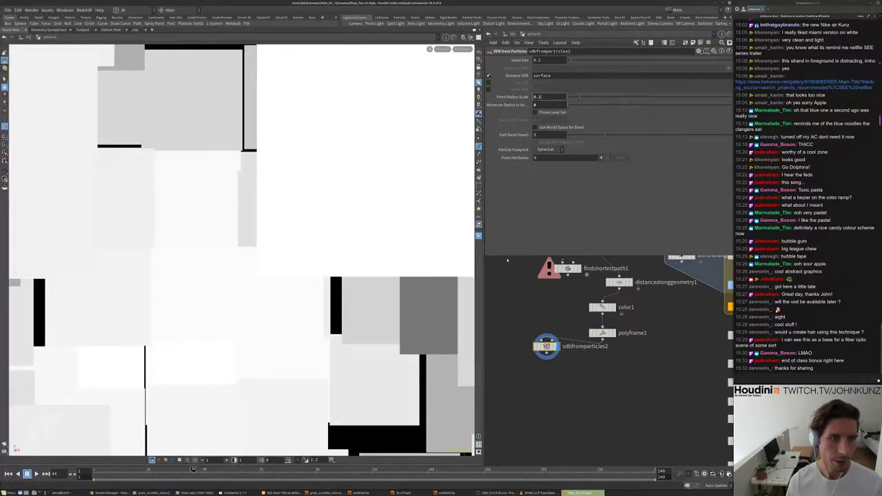
pyautogui.press('Return')
pyautogui.click(601, 158)
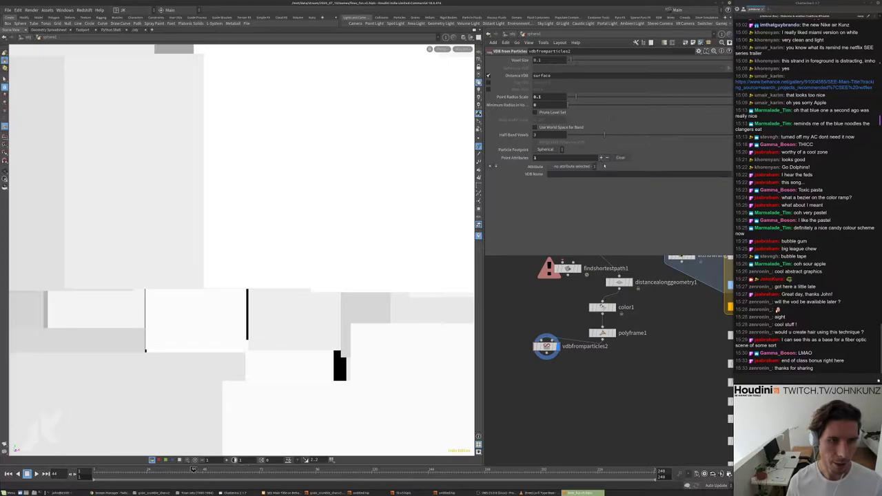
pyautogui.click(577, 167)
pyautogui.click(589, 171)
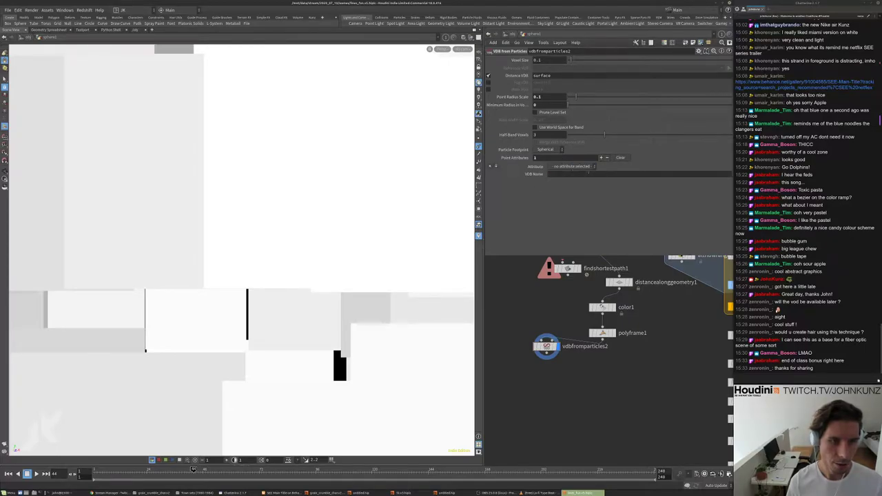
# - Create an Attribute Promote node using the promo search
pyautogui.press('Tab')
pyautogui.write('promo')
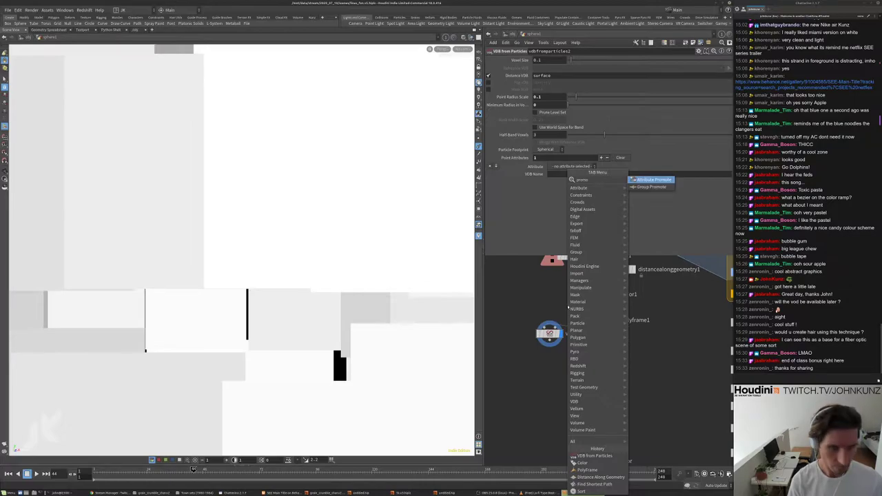
pyautogui.press('Return')
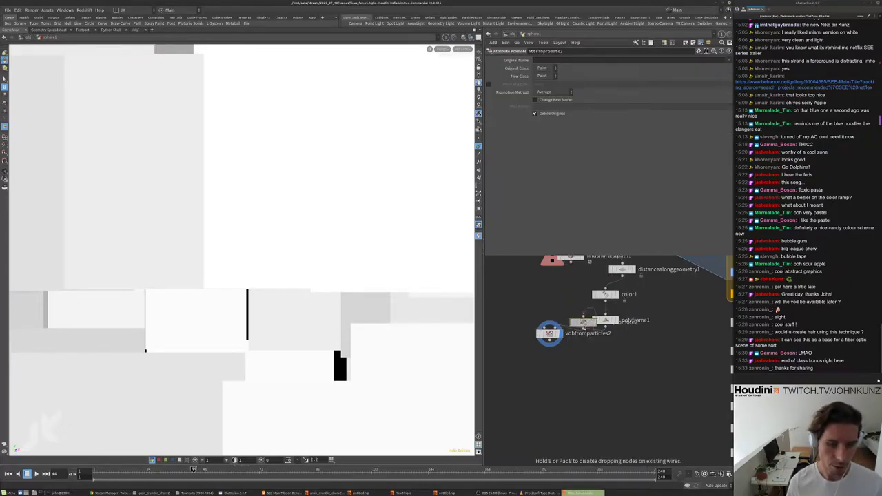
# - Place attribpromote2 and set it to promote the vertex N attribute under a new name
pyautogui.click(588, 340)
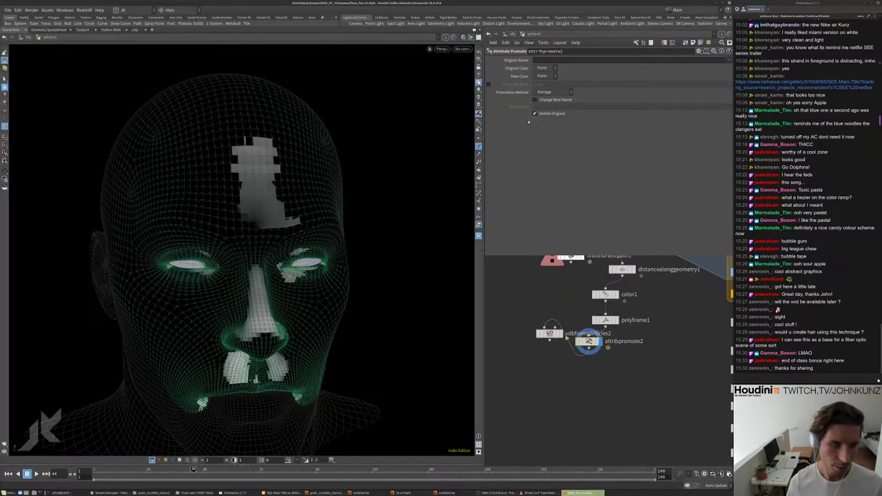
pyautogui.click(544, 68)
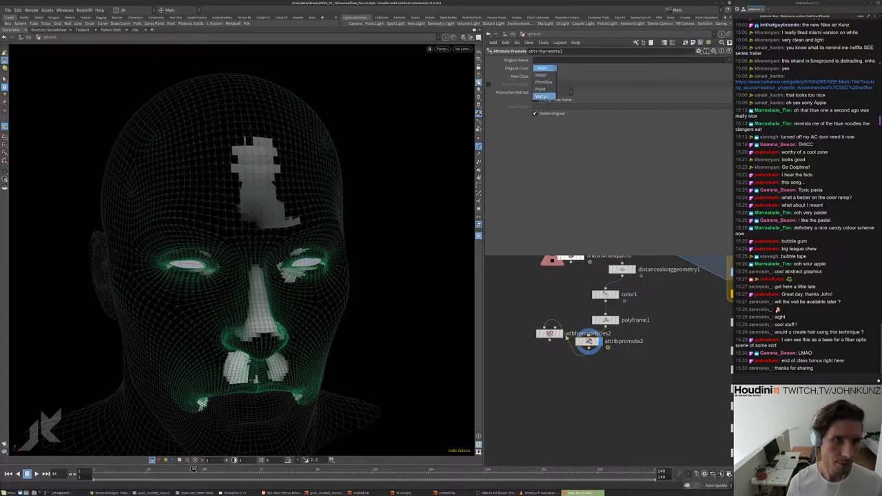
pyautogui.click(545, 96)
pyautogui.click(729, 60)
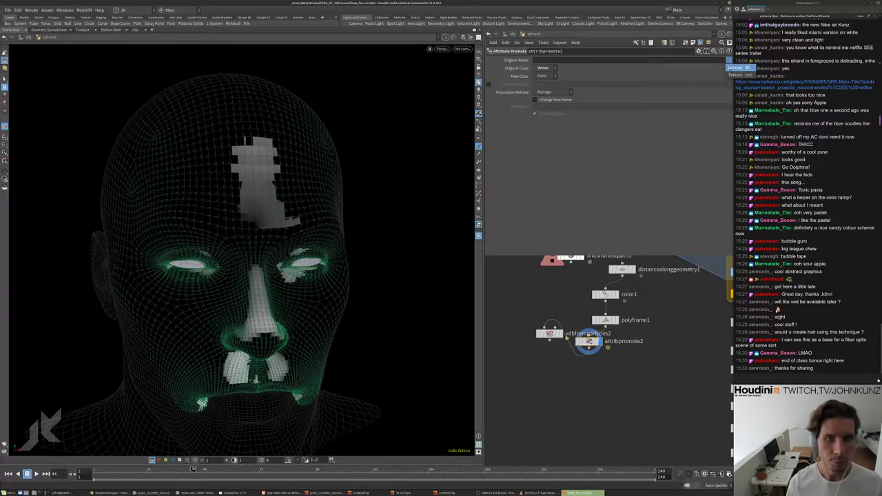
pyautogui.click(739, 67)
pyautogui.click(557, 101)
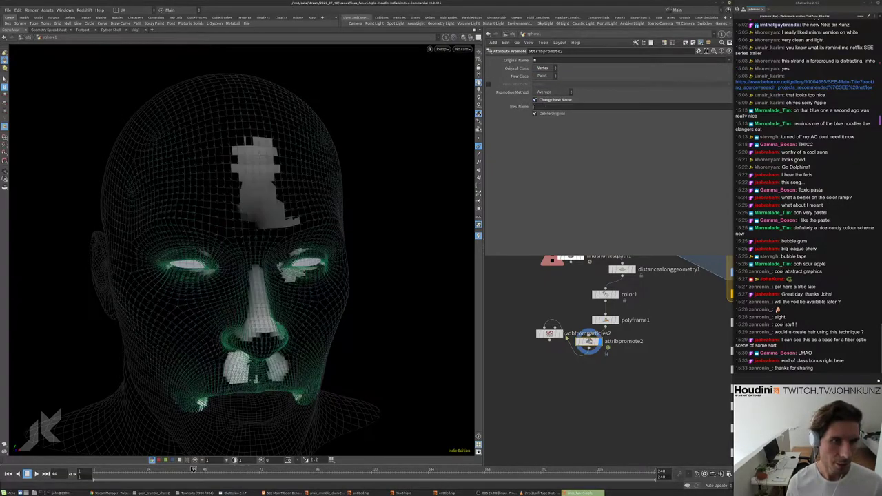
pyautogui.click(544, 107)
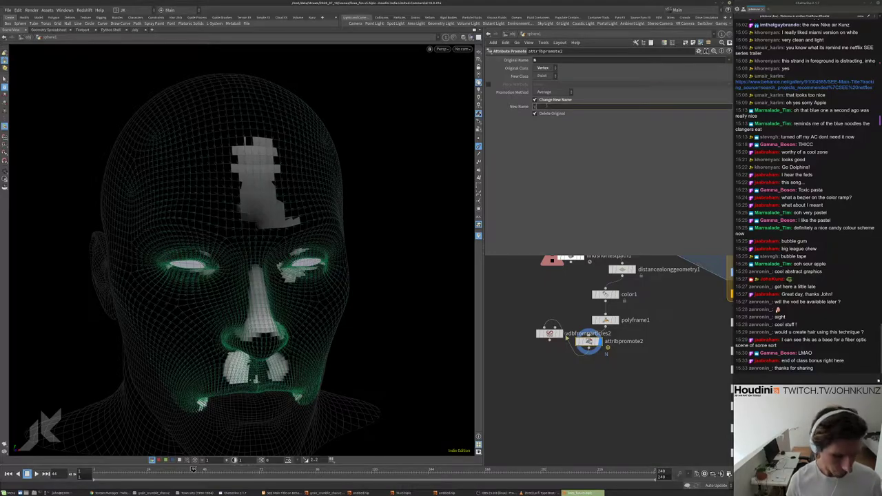
pyautogui.press('Return')
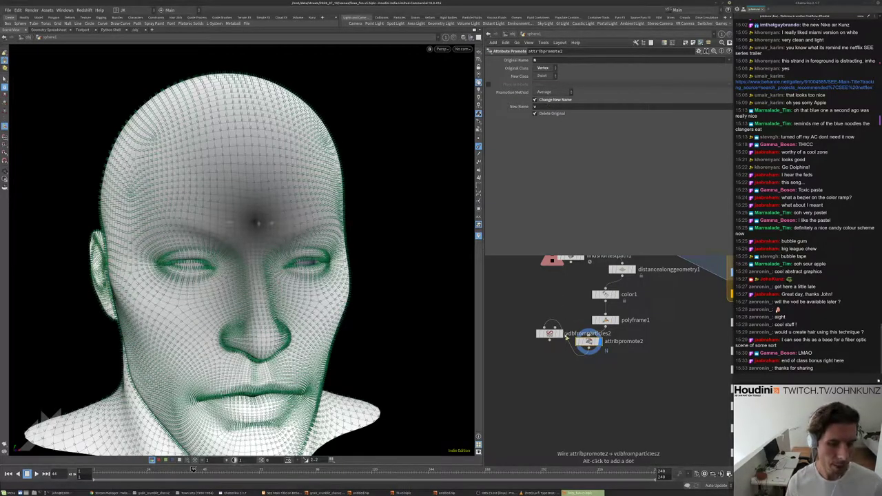
# - Rasterize v into a VDB named vel with vector type Displacement/Velocity/Acceleration
pyautogui.click(550, 334)
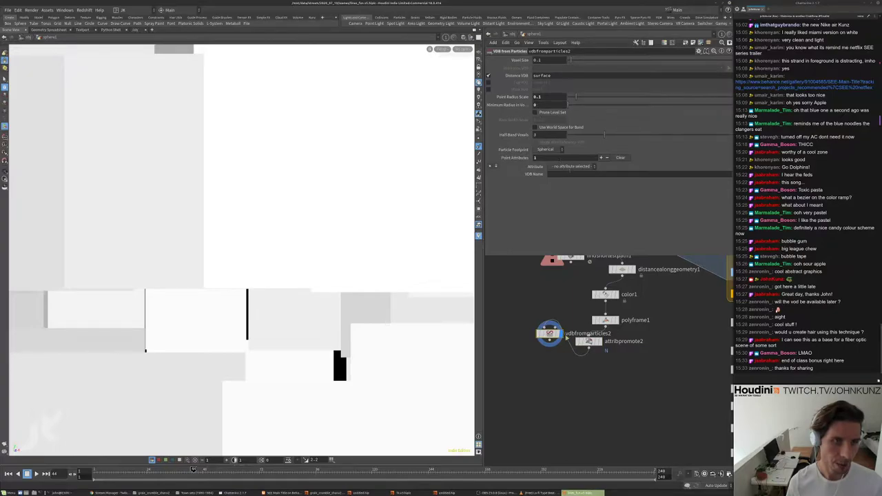
pyautogui.click(568, 166)
pyautogui.click(569, 200)
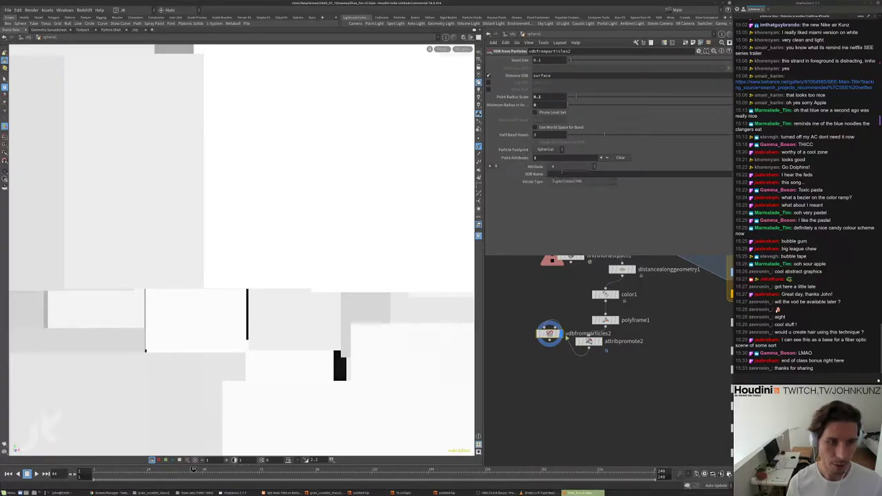
pyautogui.click(552, 173)
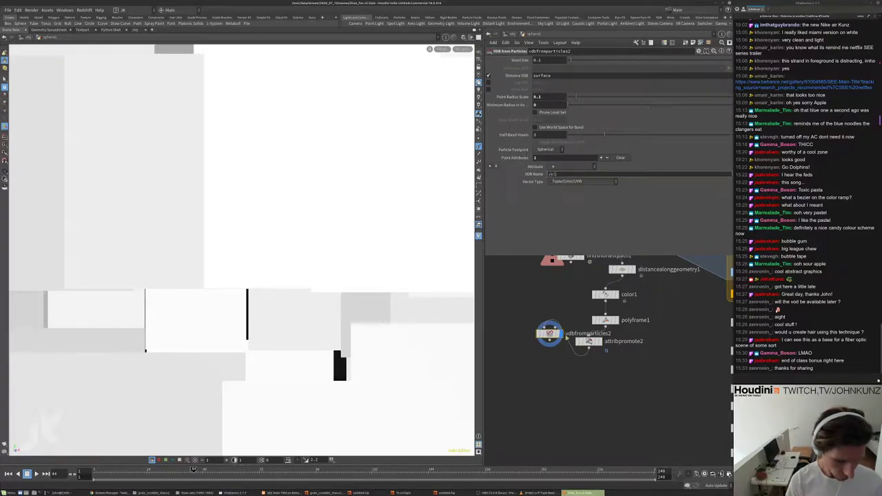
pyautogui.press('Return')
pyautogui.click(557, 182)
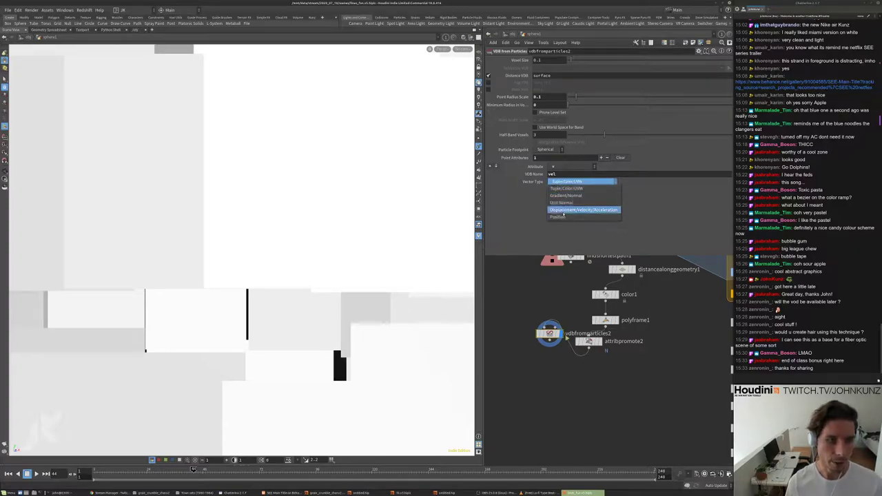
pyautogui.click(576, 205)
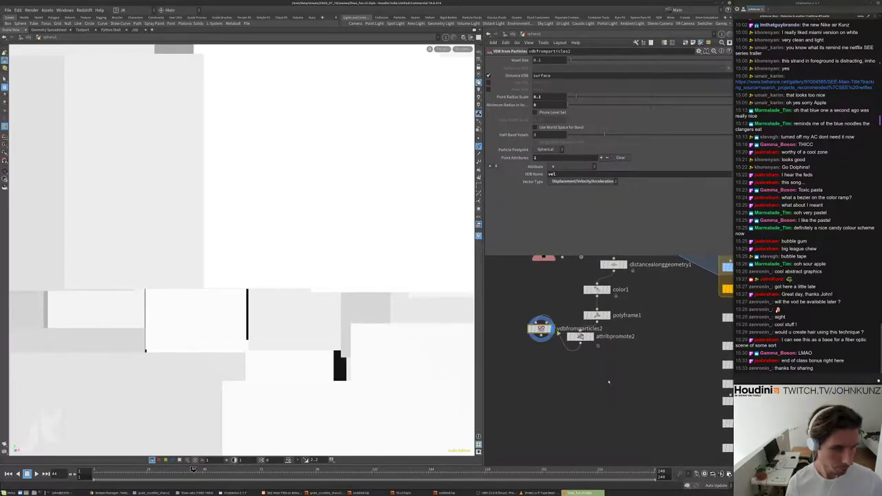
# - Display distancealonggeometry1 and box-select the forehead faces from the right profile view
pyautogui.click(614, 264)
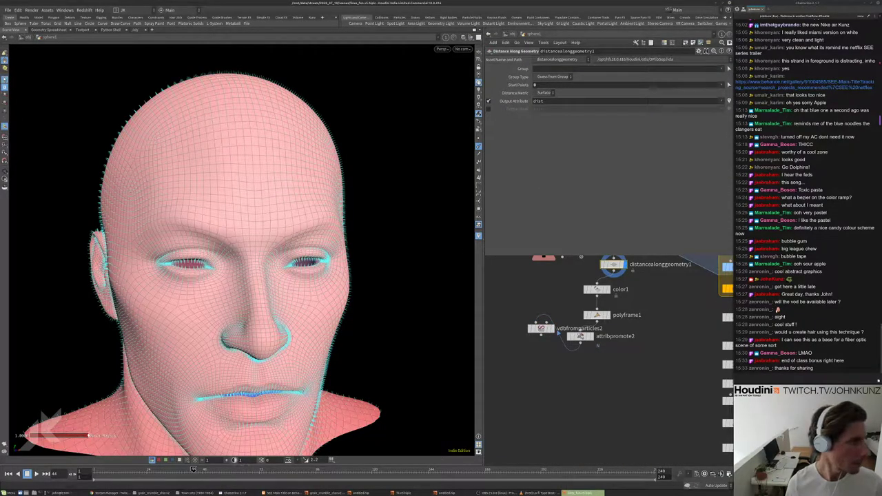
pyautogui.press('Return')
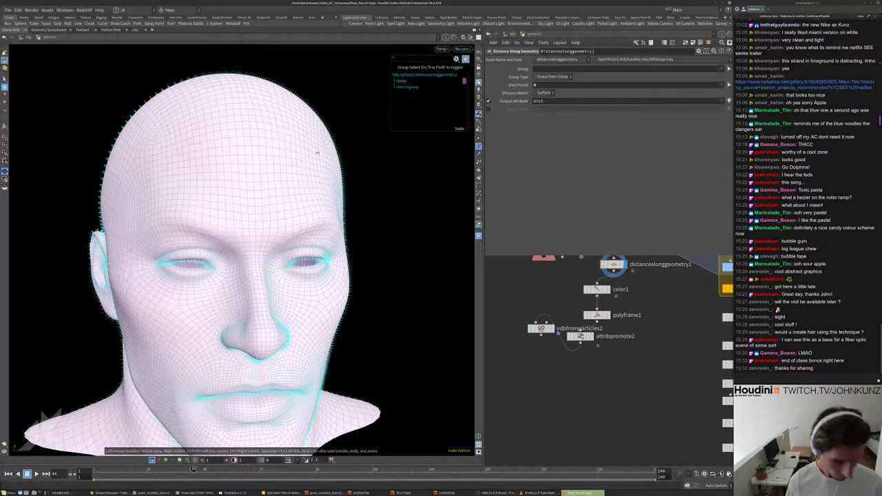
pyautogui.hotkey('ctrl', '4')
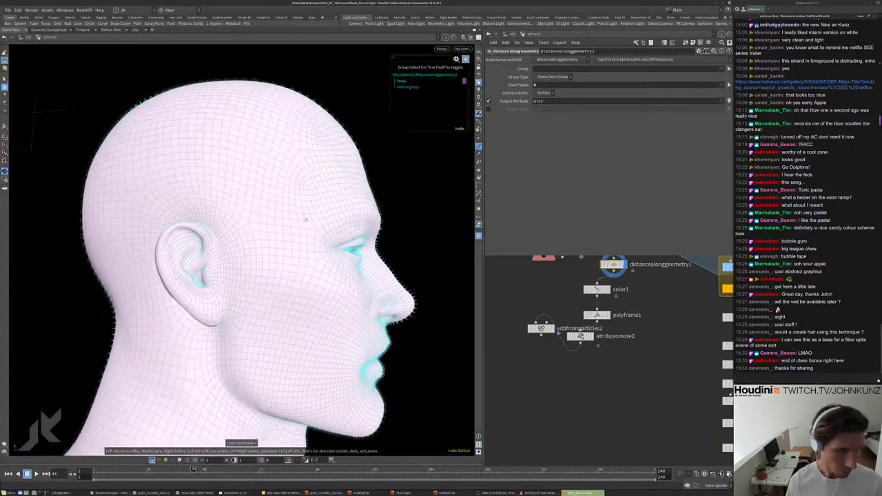
pyautogui.press('s')
pyautogui.press('9')
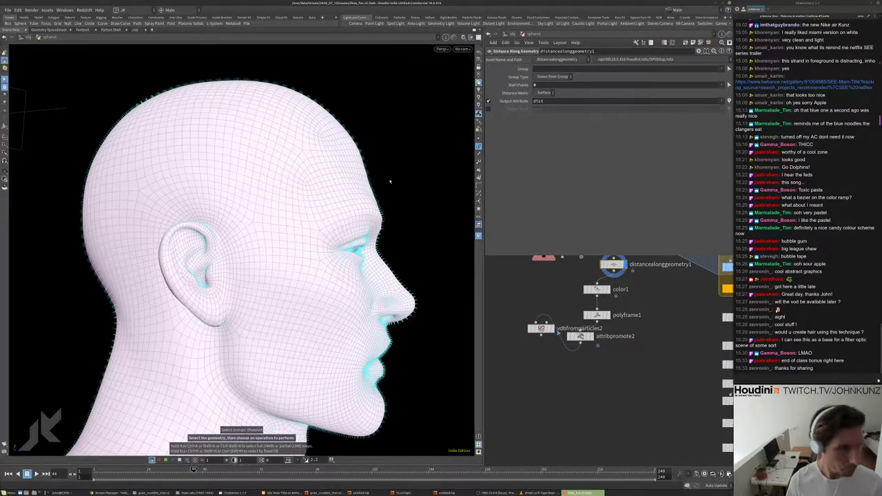
pyautogui.moveTo(427, 187); pyautogui.dragTo(337, 234)
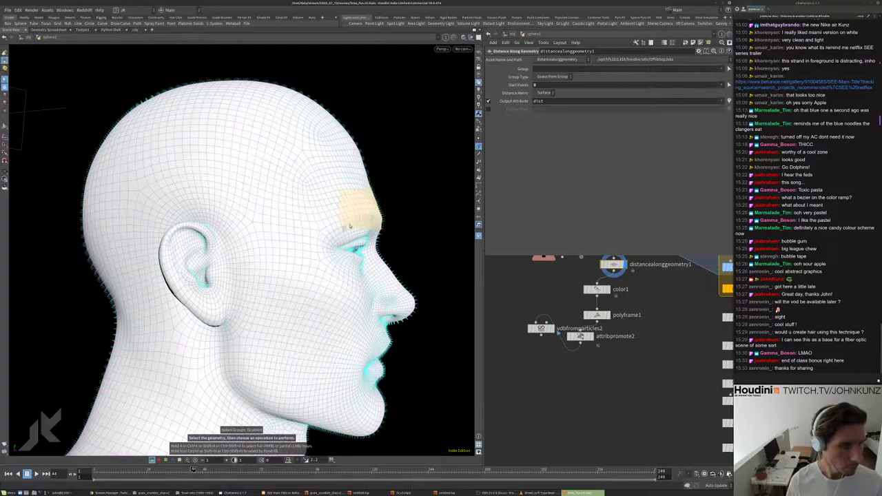
pyautogui.moveTo(391, 213)
pyautogui.keyDown('alt'); pyautogui.mouseDown()
pyautogui.moveTo(379, 144)
pyautogui.moveTo(381, 203)
pyautogui.mouseUp(); pyautogui.keyUp('alt')
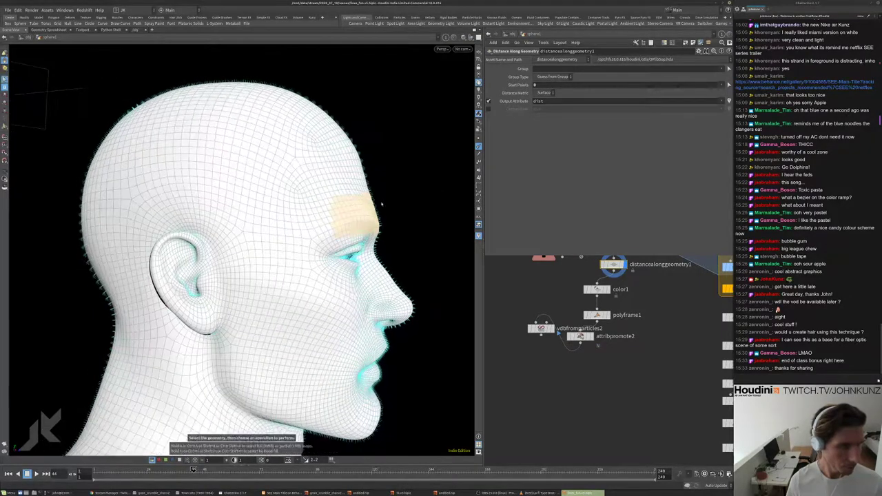
# - Create blast2 from the selection, wire it after distancealonggeometry1, and enable Delete Non Selected
pyautogui.press('Delete')
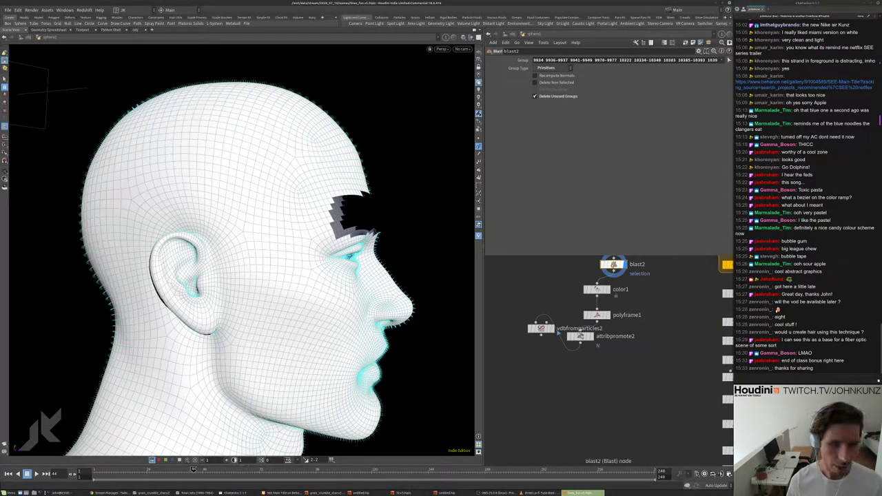
pyautogui.moveTo(614, 264); pyautogui.dragTo(650, 289)
pyautogui.moveTo(647, 270); pyautogui.dragTo(627, 328, button='middle')
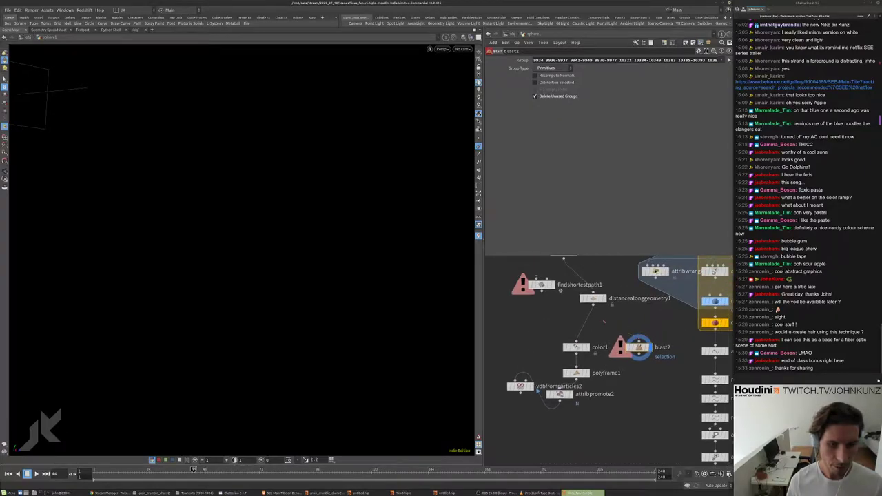
pyautogui.click(603, 321)
pyautogui.click(555, 82)
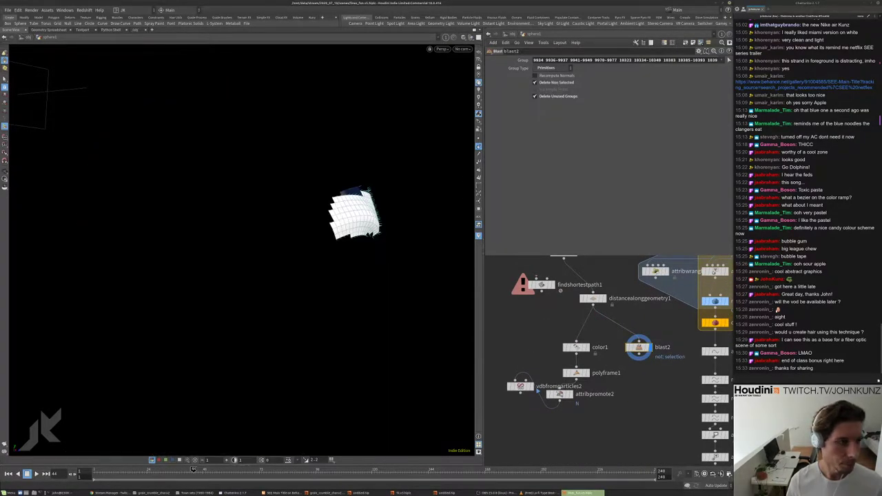
pyautogui.hotkey('space', 'h')
# - Add scatter2 below blast2 and display the scattered forehead points
pyautogui.press('Tab')
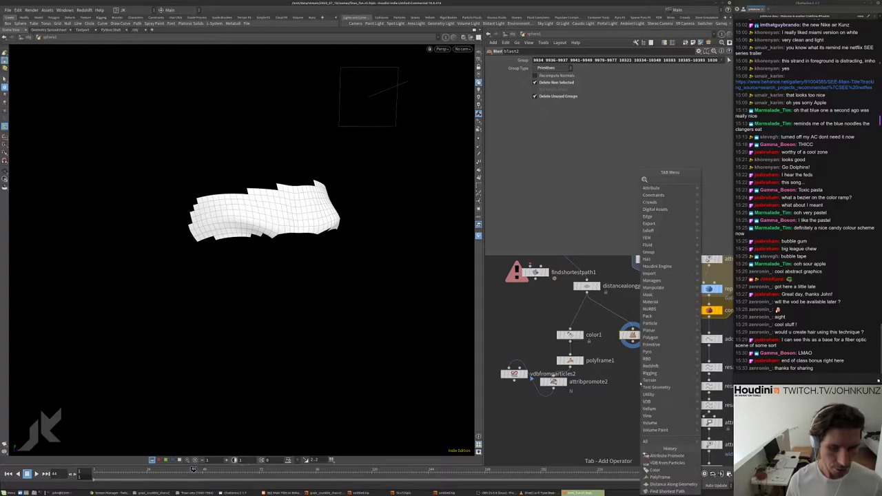
pyautogui.press('Escape')
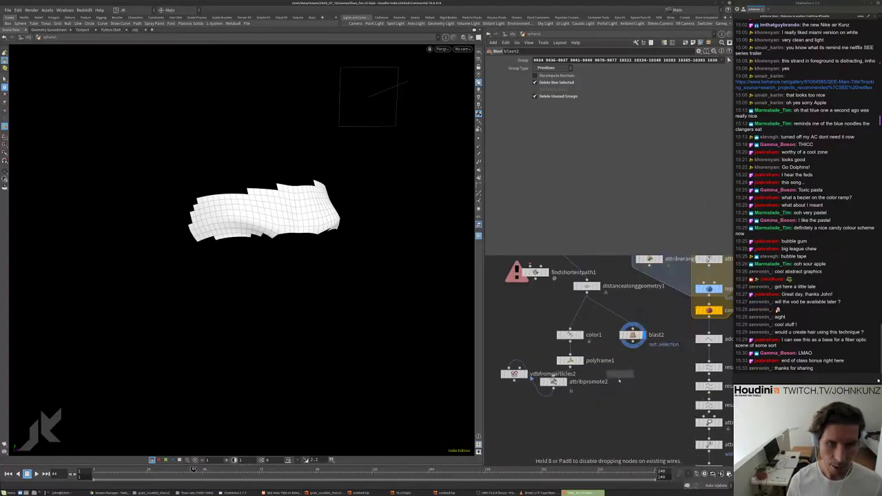
pyautogui.click(619, 380)
pyautogui.click(629, 381)
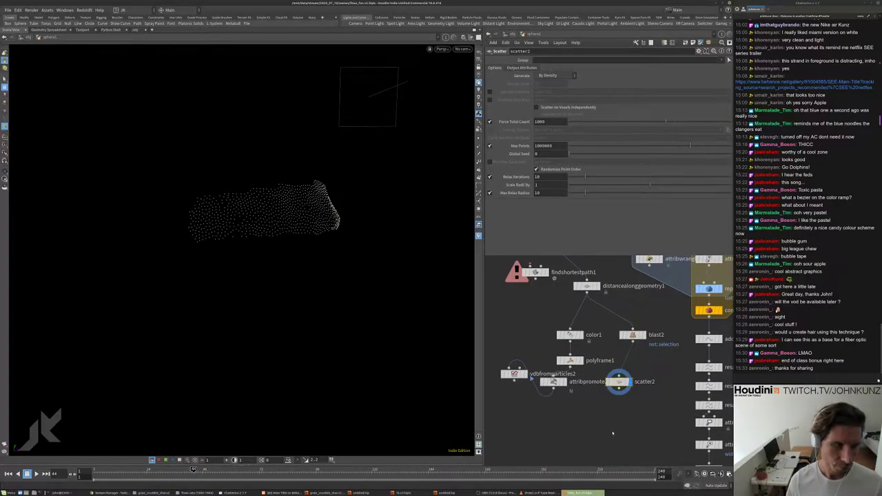
pyautogui.moveTo(613, 433); pyautogui.dragTo(617, 412, button='middle')
# - Add vdbadvectpoints1, wire in scatter2 and the velocity volume, and display it
pyautogui.press('Tab')
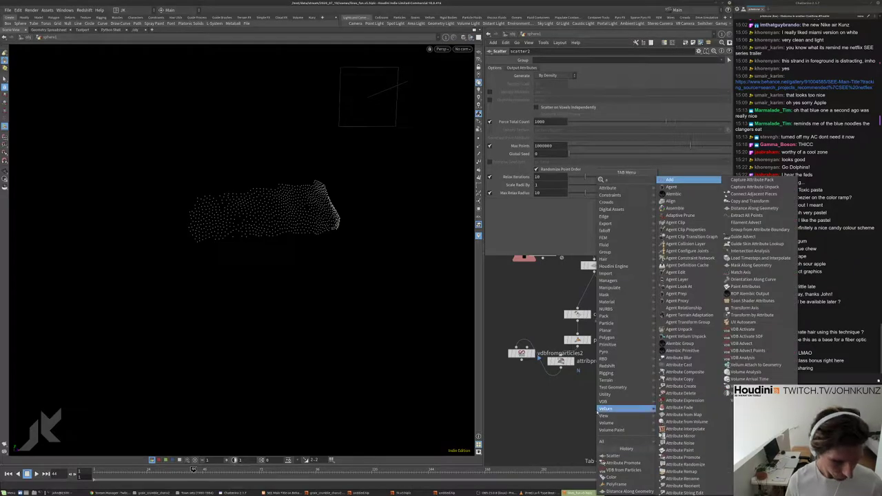
pyautogui.write('vdb adv')
pyautogui.press('Return')
pyautogui.click(579, 413)
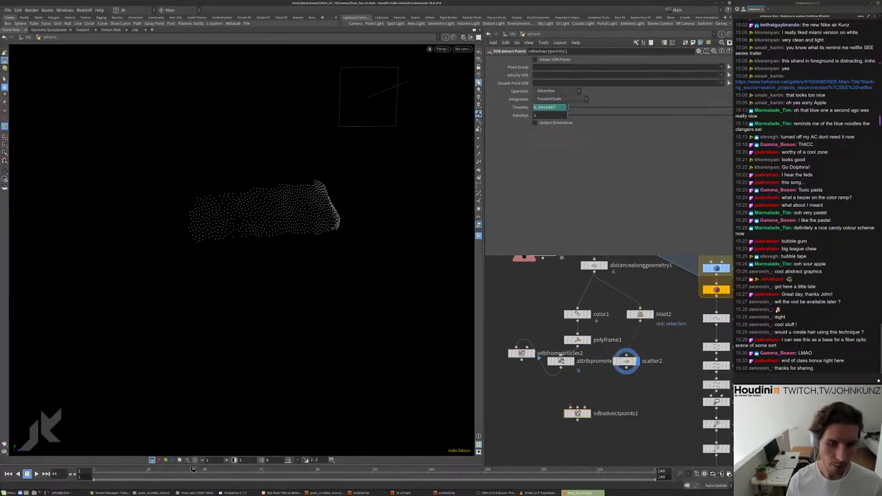
pyautogui.moveTo(522, 358); pyautogui.dragTo(572, 408)
pyautogui.moveTo(626, 371); pyautogui.dragTo(583, 408)
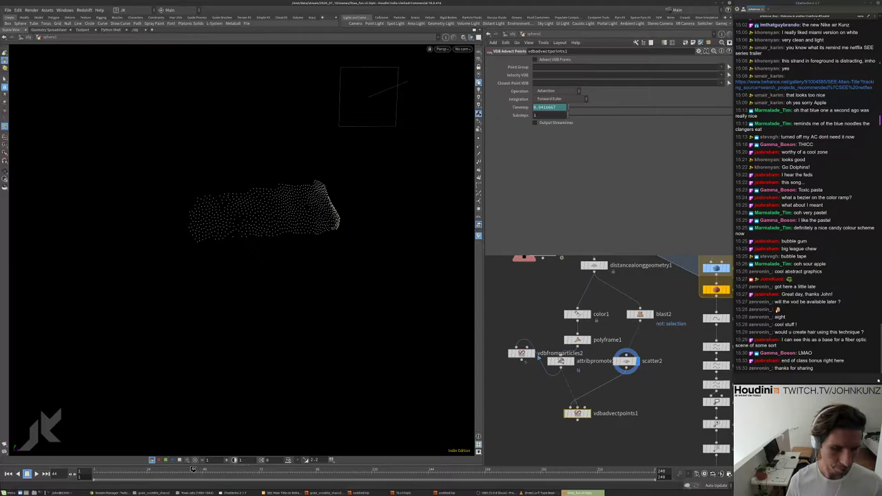
pyautogui.click(588, 415)
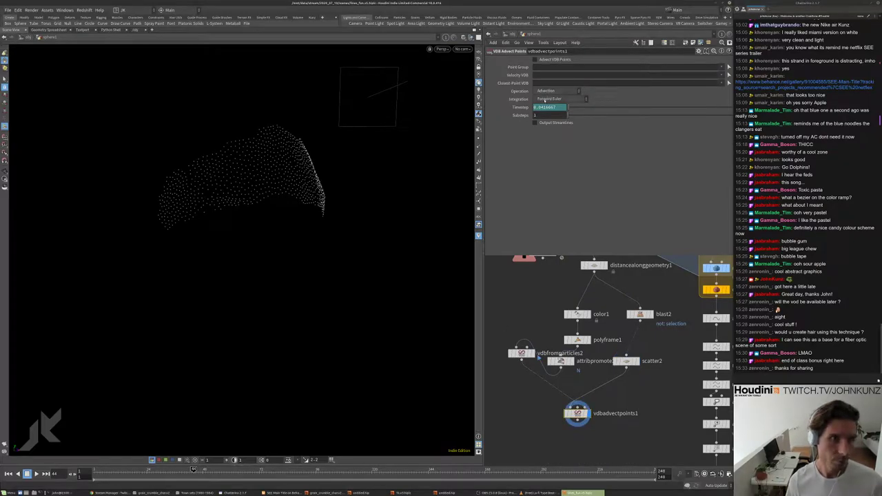
# - Enable Output Streamlines, raise Substeps to 10, and tidy the node layout
pyautogui.click(548, 123)
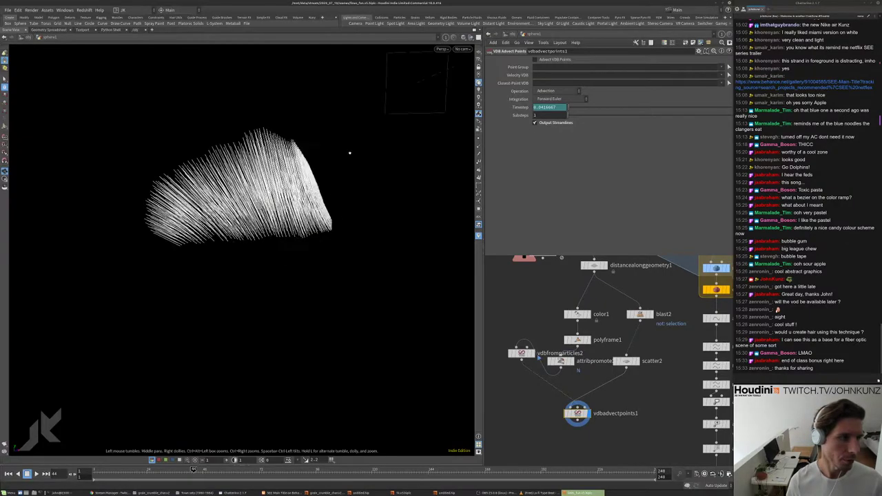
pyautogui.moveTo(569, 115); pyautogui.dragTo(591, 118)
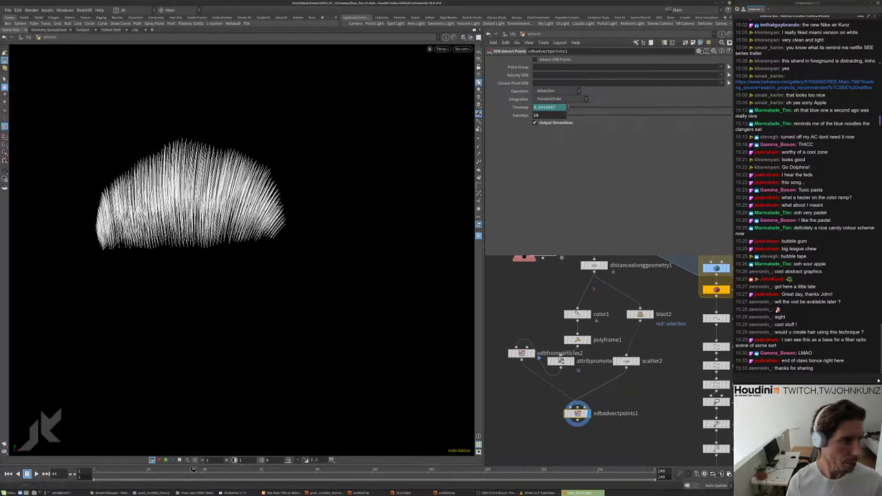
pyautogui.moveTo(540, 403); pyautogui.dragTo(542, 370, button='middle')
pyautogui.moveTo(577, 379); pyautogui.dragTo(627, 397)
pyautogui.moveTo(540, 322); pyautogui.dragTo(580, 360)
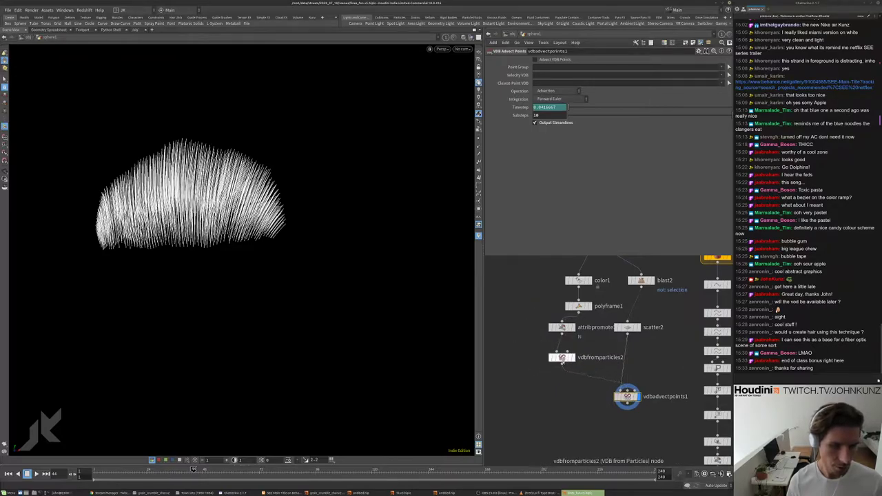
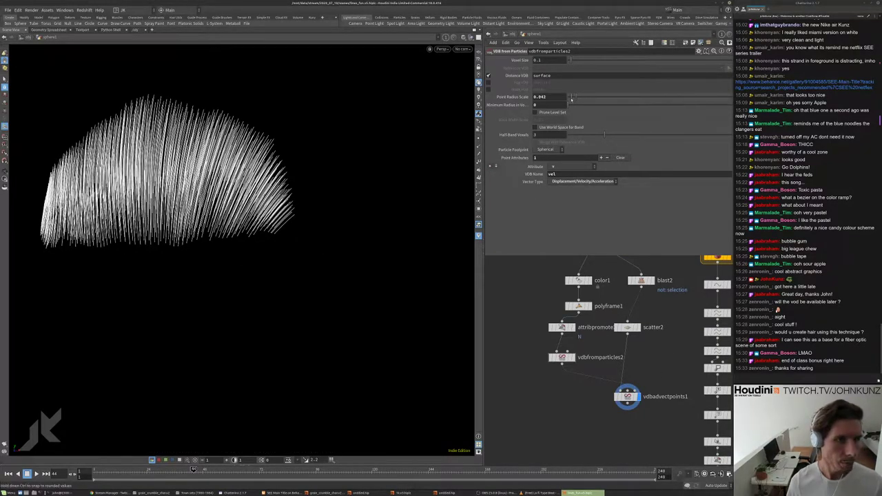
# - Set vdbfromparticles2 Voxel Size to 0.035 and Point Radius Scale to 0.05
pyautogui.moveTo(571, 61); pyautogui.dragTo(570, 61)
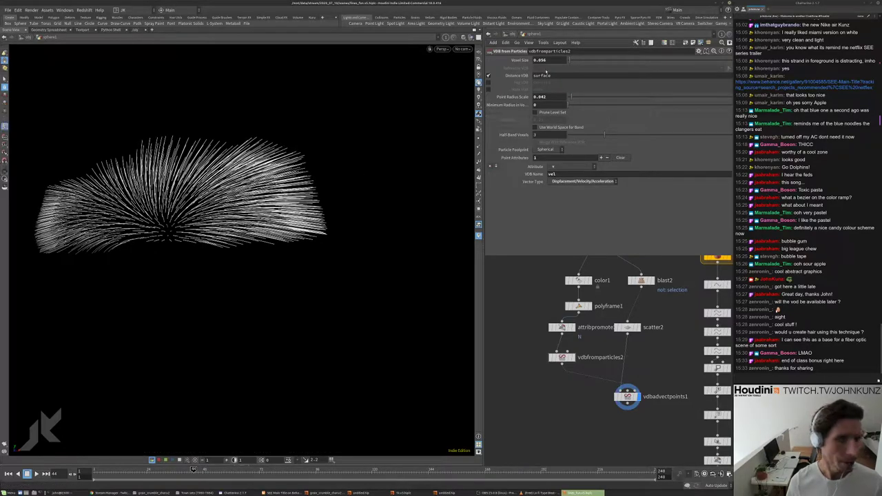
pyautogui.write('0.01')
pyautogui.press('Return')
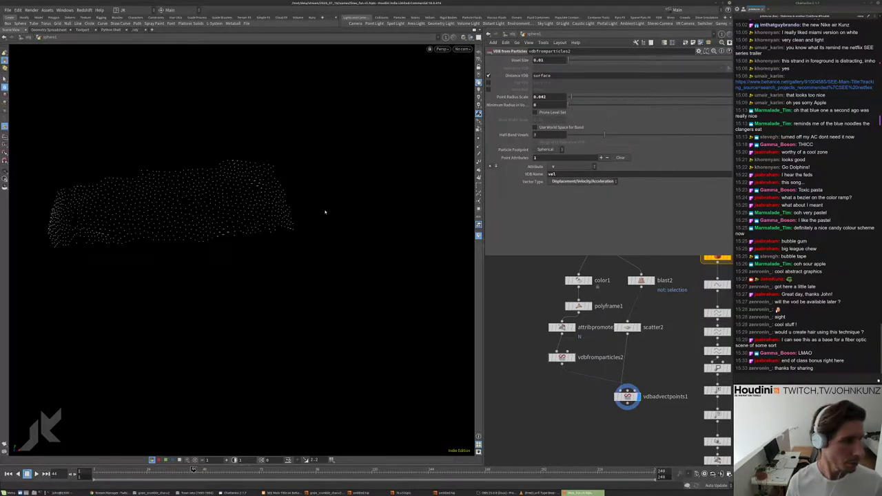
pyautogui.scroll(10, 232, 151)
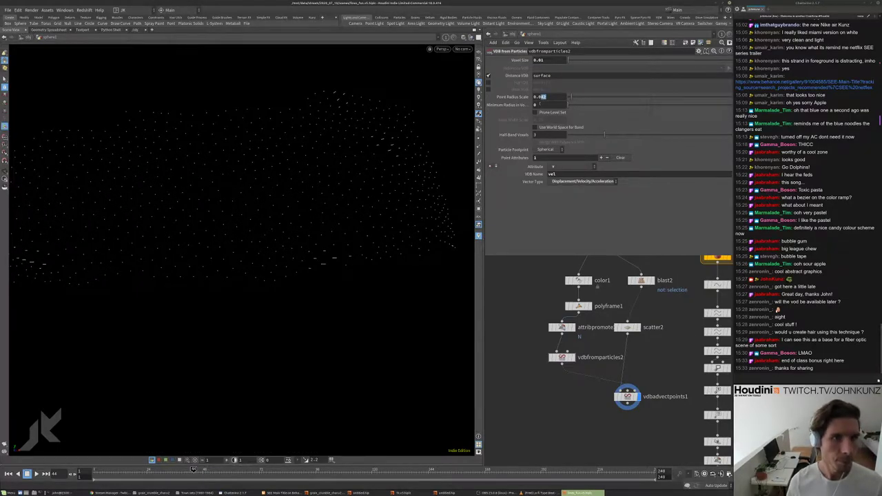
pyautogui.write('5')
pyautogui.press('Return')
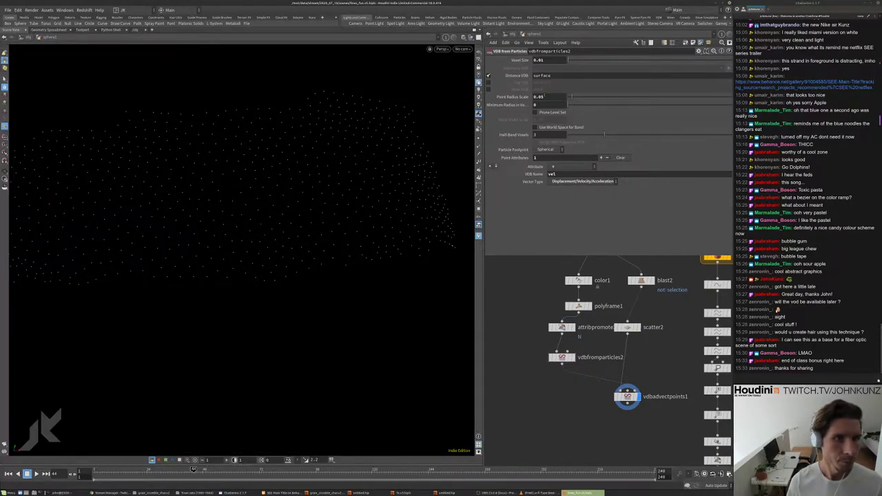
pyautogui.write('35')
pyautogui.press('Return')
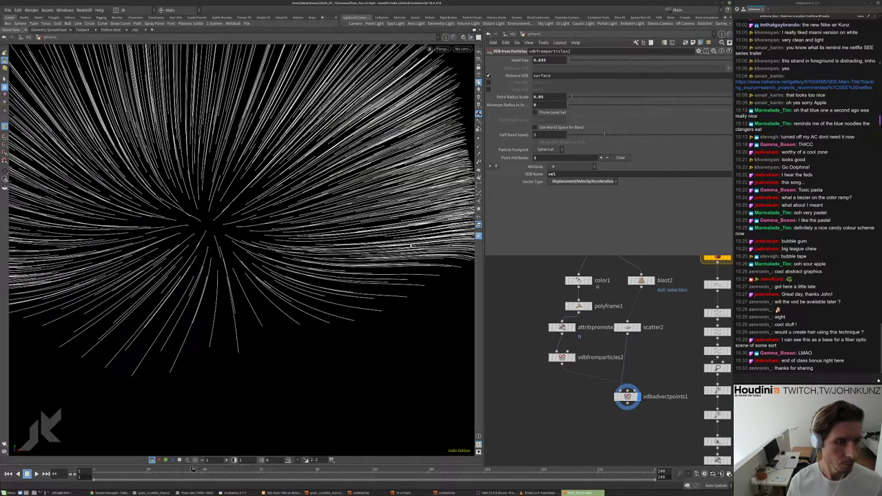
# - Switch vdbadvectpoints1 integration to Second-Order Runge-Kutta and select the blast2 node
pyautogui.moveTo(275, 296); pyautogui.dragTo(289, 264)
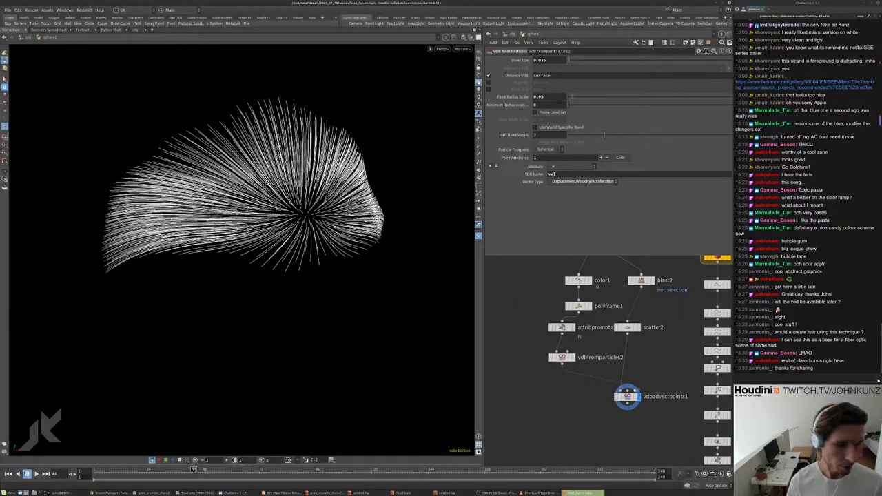
pyautogui.click(627, 397)
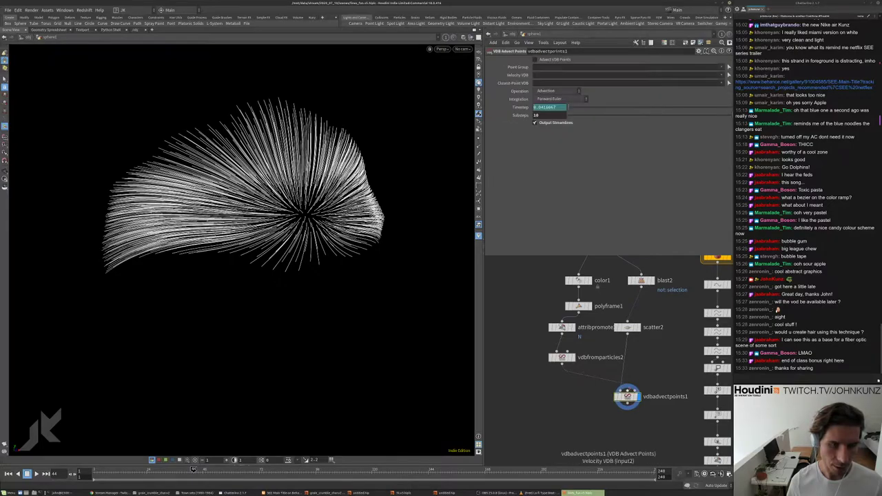
pyautogui.click(550, 99)
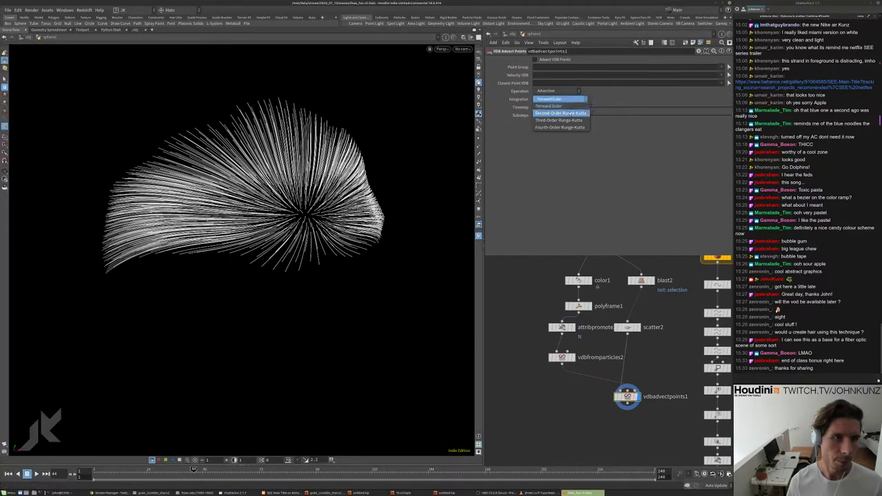
pyautogui.click(560, 106)
pyautogui.moveTo(262, 207); pyautogui.dragTo(200, 209)
pyautogui.scroll(3, 635, 343)
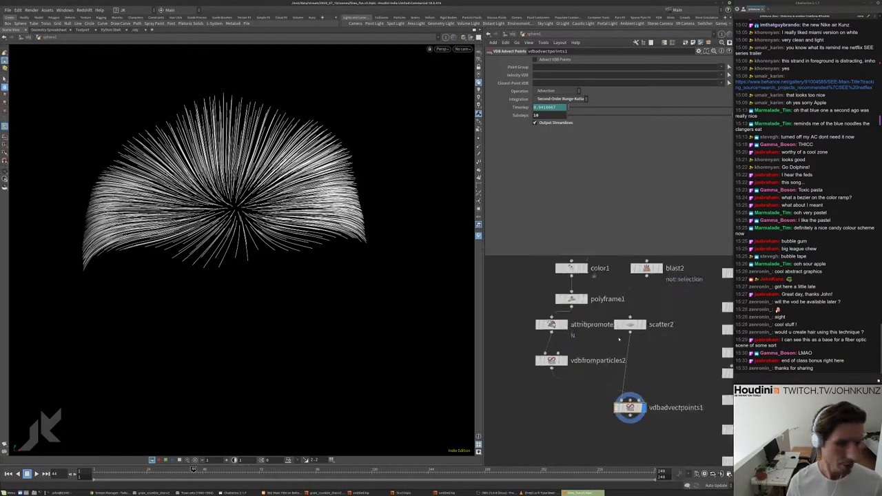
pyautogui.click(645, 301)
# - Display the blast2 patch and box-select faces on its lower left and right
pyautogui.click(629, 301)
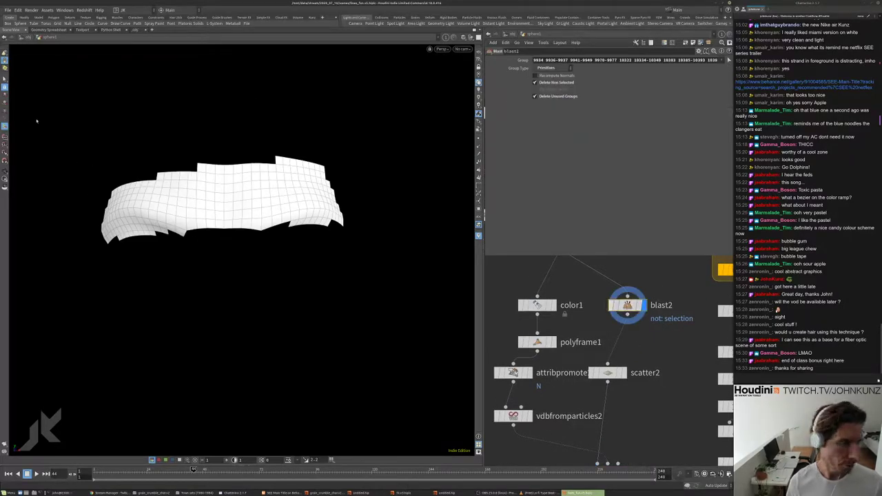
pyautogui.press('s')
pyautogui.moveTo(196, 262); pyautogui.dragTo(119, 194)
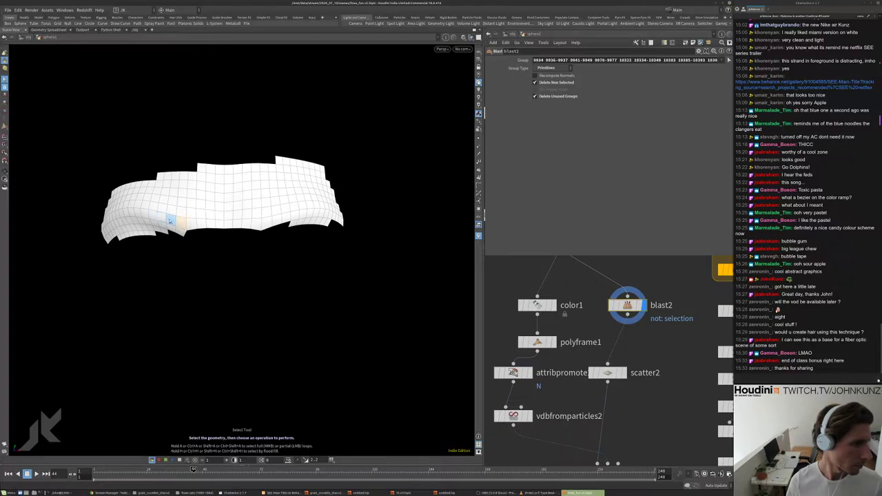
pyautogui.moveTo(111, 215); pyautogui.dragTo(190, 233)
pyautogui.press('Escape')
pyautogui.moveTo(337, 207); pyautogui.dragTo(304, 210)
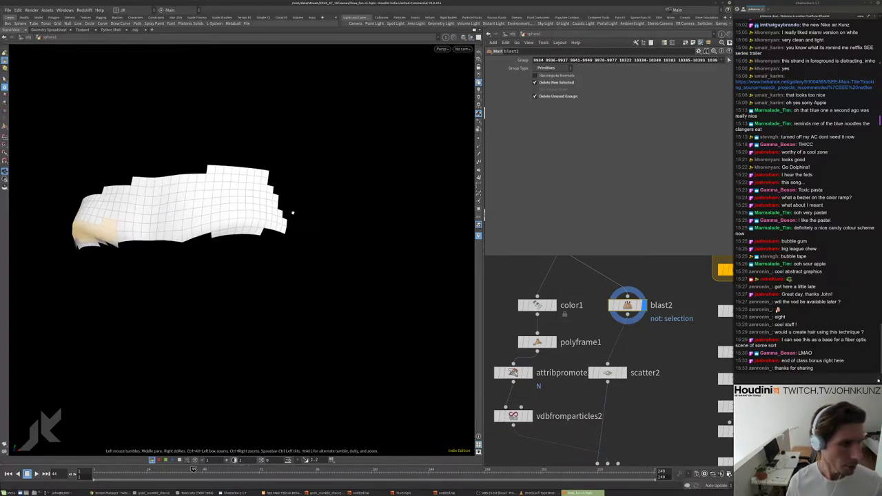
pyautogui.press('s')
pyautogui.moveTo(211, 210); pyautogui.dragTo(267, 225)
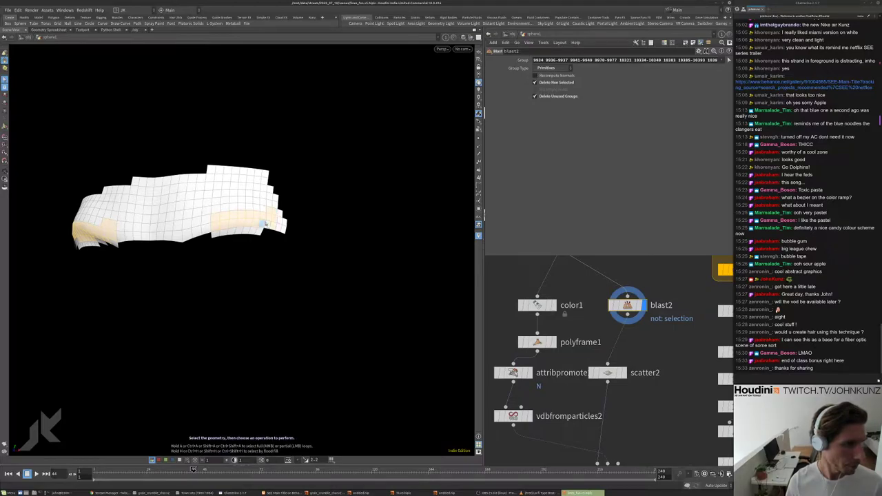
# - Blast the selection into blast3 with Delete Non Selected, then display vdbadvectpoints1
pyautogui.press('Delete')
pyautogui.click(557, 82)
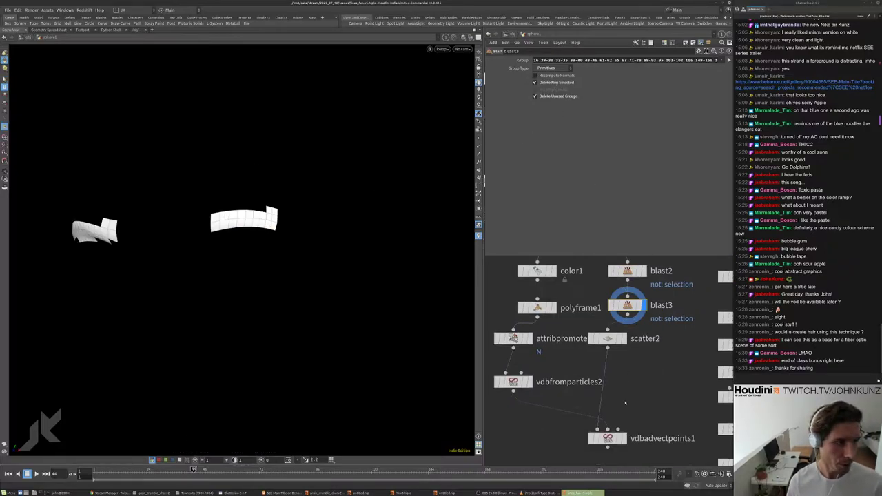
pyautogui.click(623, 439)
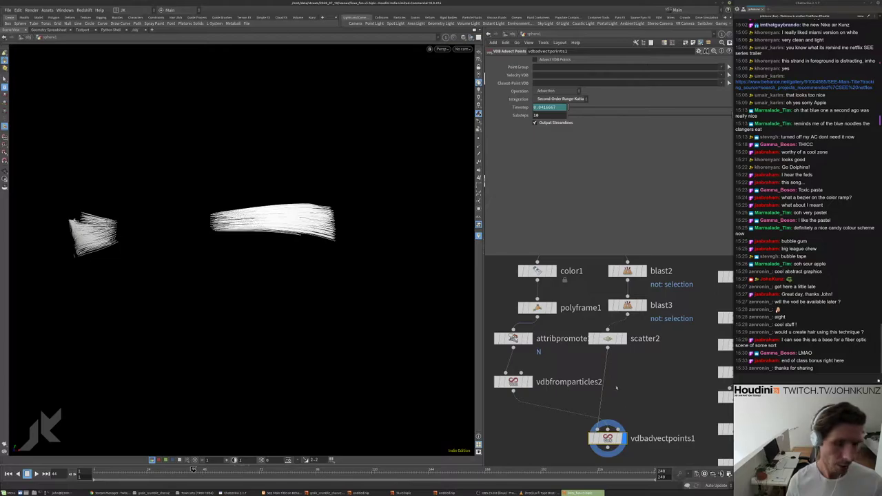
# - Lower the vdbadvectpoints1 Timestep to about 0.0041 with the value ladder
pyautogui.rightClick(550, 107)
pyautogui.click(580, 187)
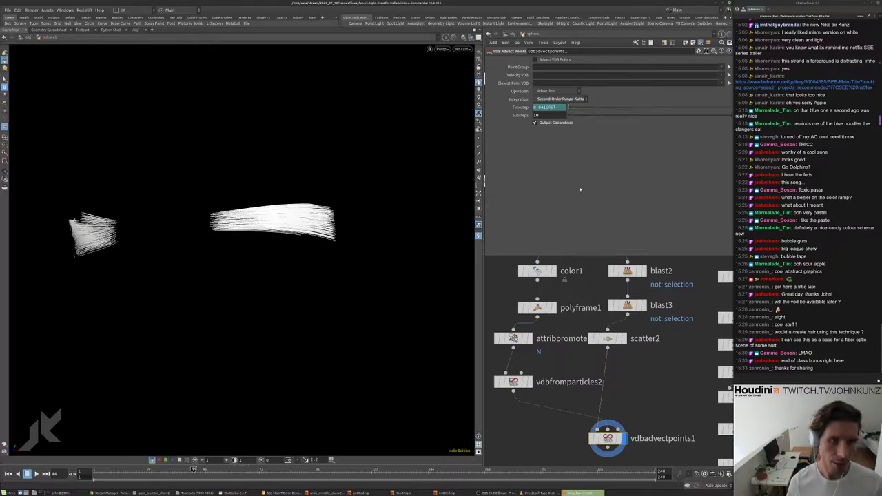
pyautogui.moveTo(549, 107); pyautogui.dragTo(499, 147, button='middle')
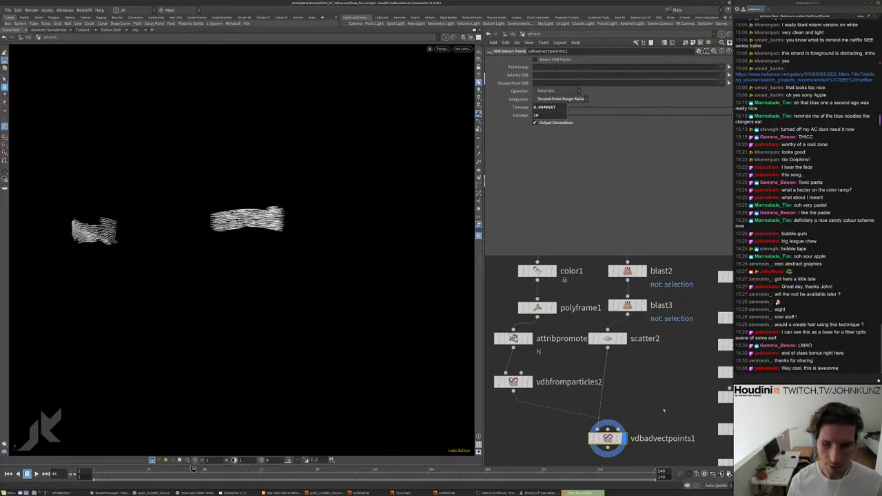
pyautogui.scroll(-4, 664, 411)
# - Display the clipped head geometry from the clip1 node
pyautogui.scroll(4, 586, 324)
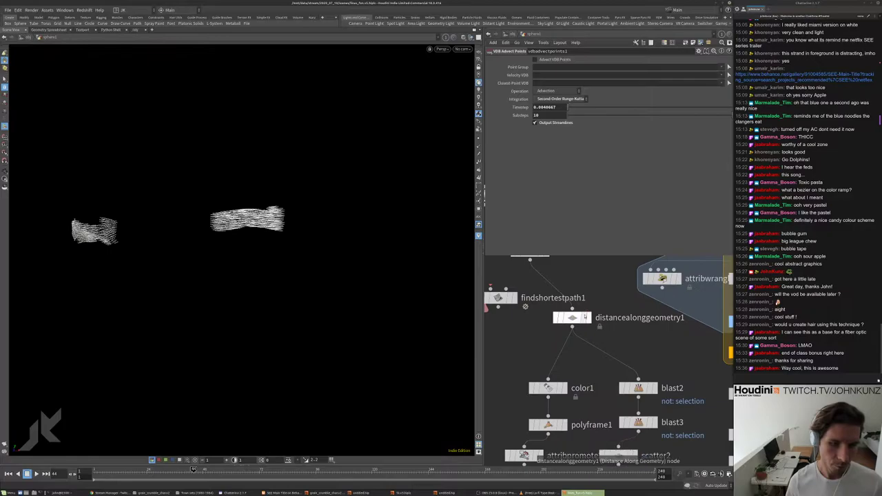
pyautogui.moveTo(612, 285); pyautogui.dragTo(608, 394, button='middle')
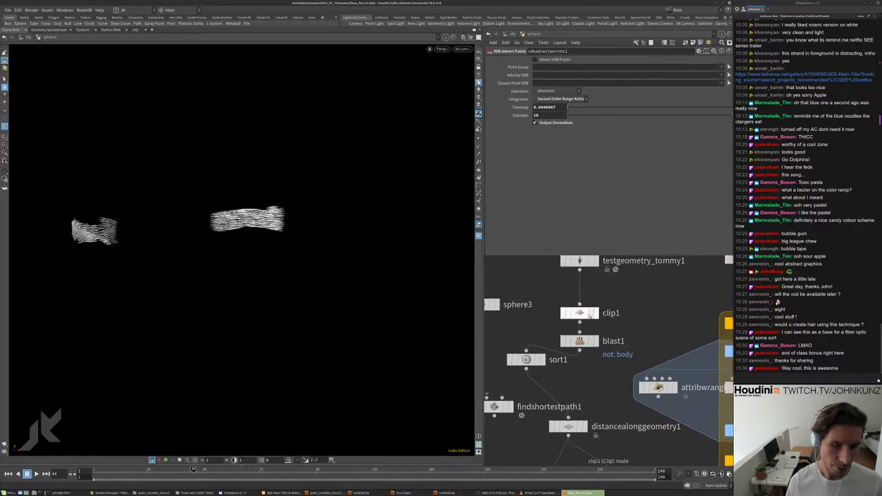
pyautogui.click(593, 313)
# - Add a Peak node (peak1) beside blast3 and set its Distance to about 0.0087
pyautogui.scroll(5, 285, 242)
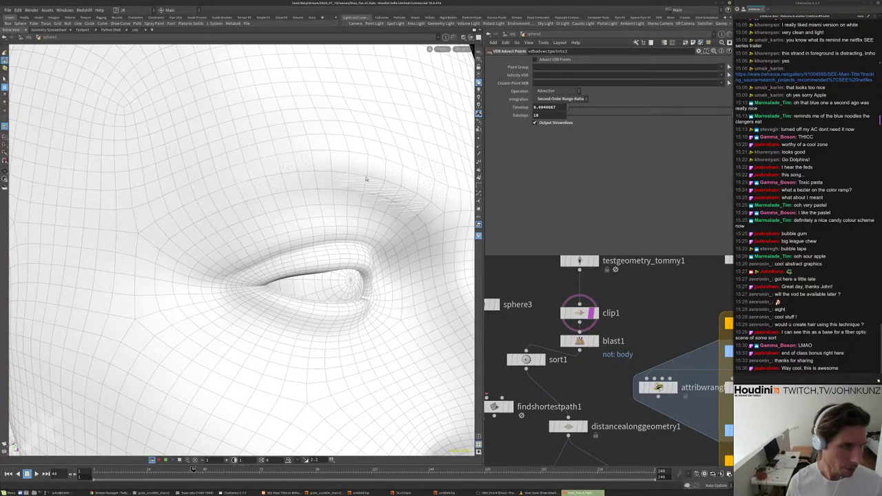
pyautogui.scroll(-5, 372, 203)
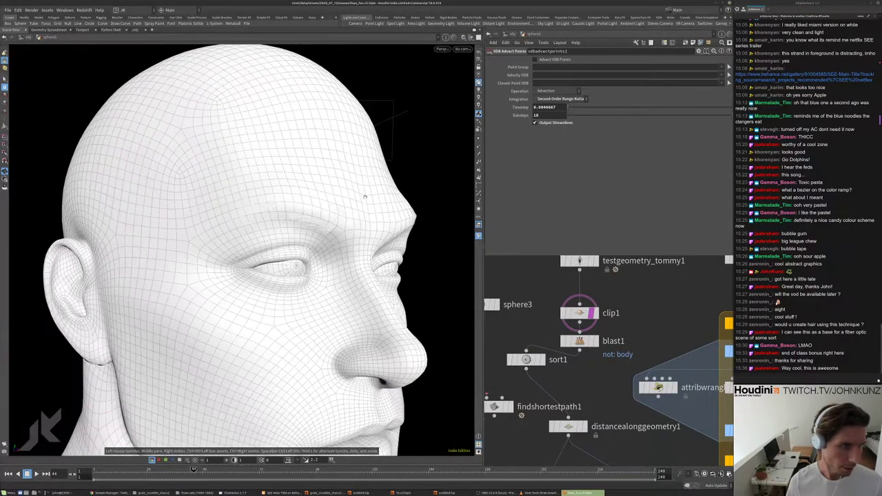
pyautogui.scroll(-2, 621, 386)
pyautogui.moveTo(641, 455); pyautogui.dragTo(647, 372, button='middle')
pyautogui.press('Tab')
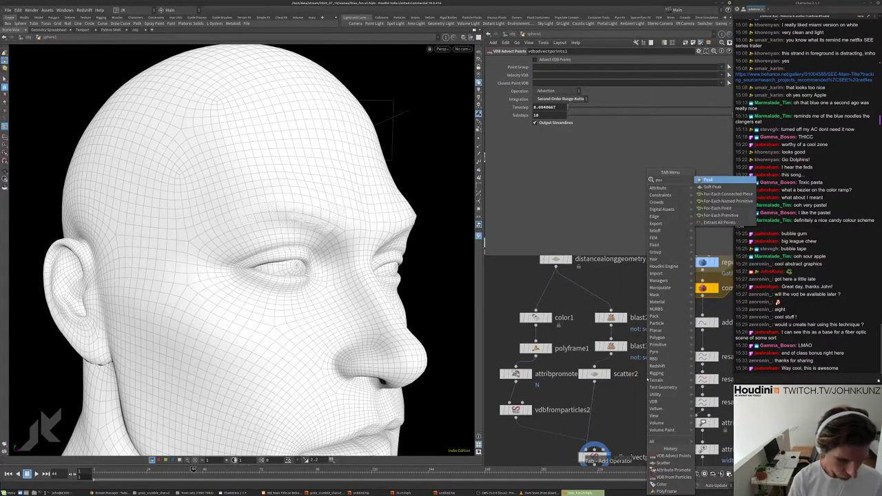
pyautogui.press('Escape')
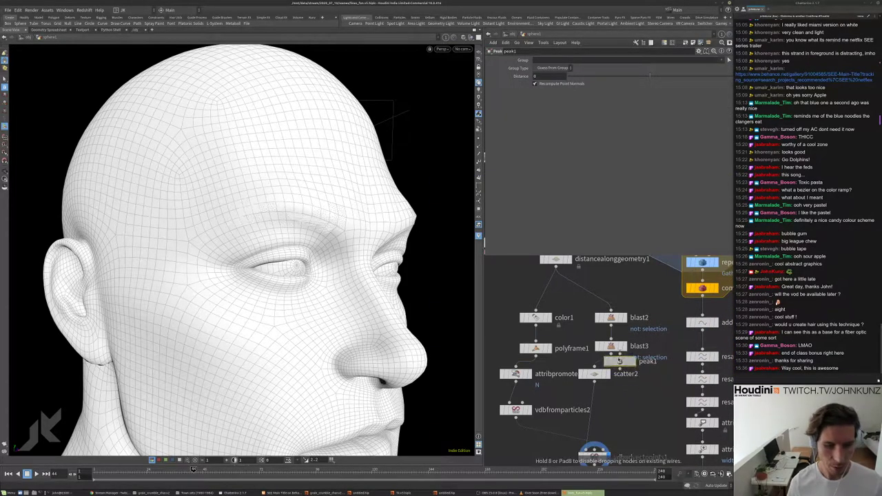
pyautogui.click(612, 357)
pyautogui.moveTo(611, 356); pyautogui.dragTo(631, 368)
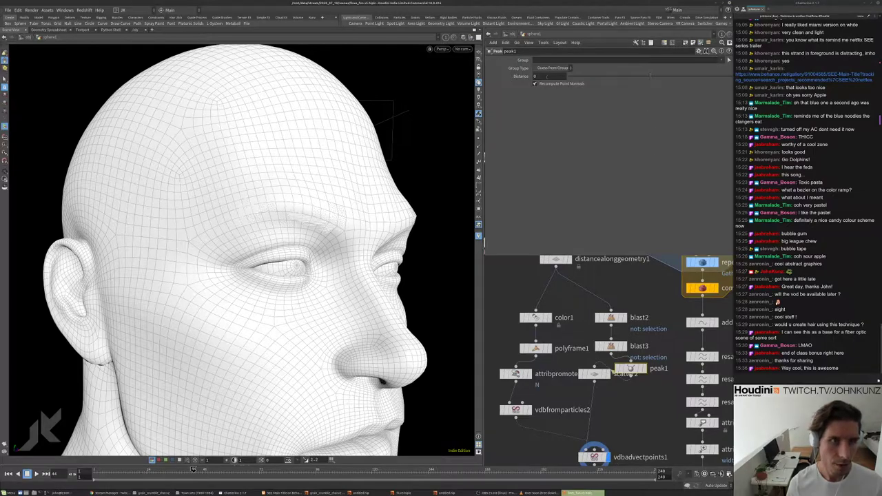
pyautogui.moveTo(546, 76)
pyautogui.mouseDown(button='middle')
pyautogui.moveTo(547, 116)
pyautogui.moveTo(546, 77)
pyautogui.mouseUp(button='middle')
# - Add an add3 node under vdbadvectpoints1 with Remove Unused Points enabled
pyautogui.scroll(4, 586, 345)
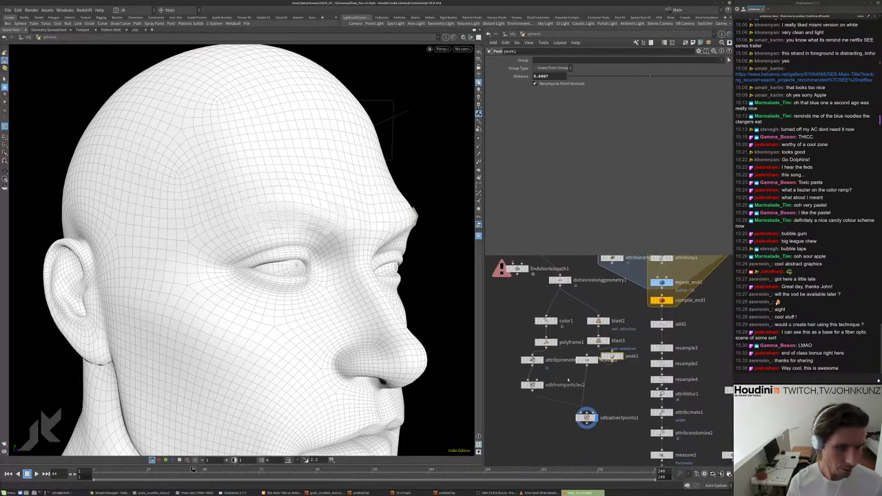
pyautogui.press('Tab')
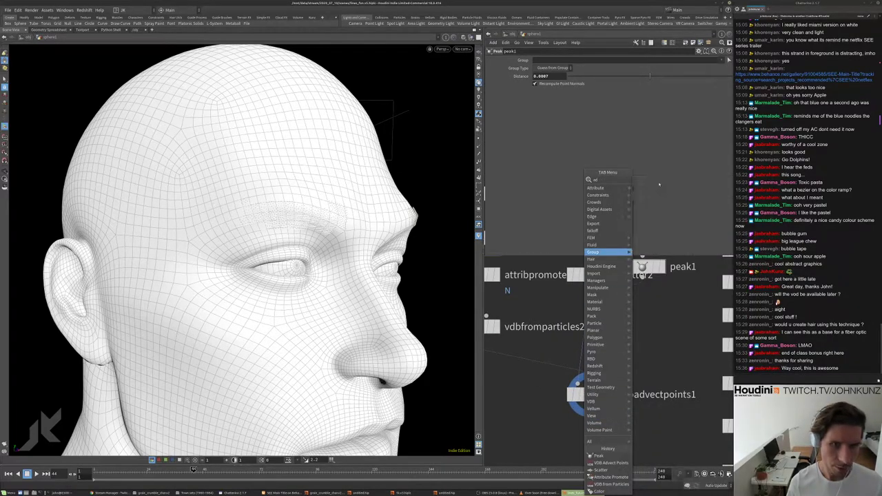
pyautogui.click(661, 193)
pyautogui.click(643, 437)
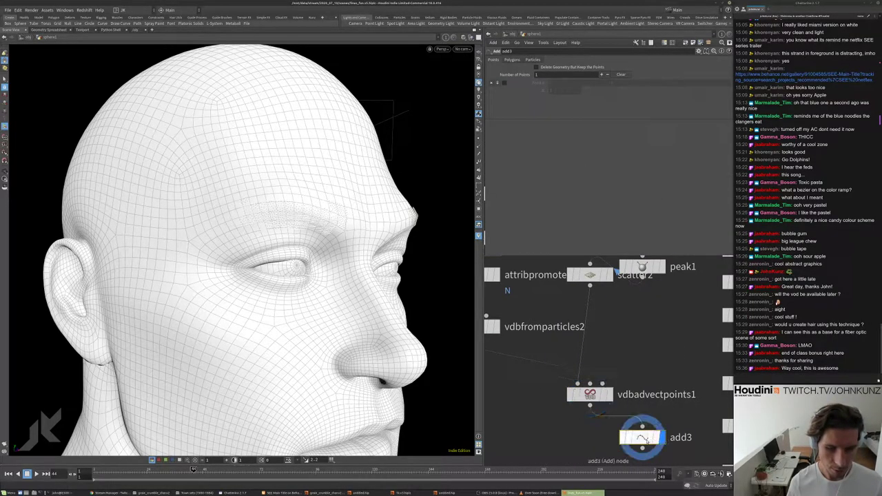
pyautogui.click(514, 60)
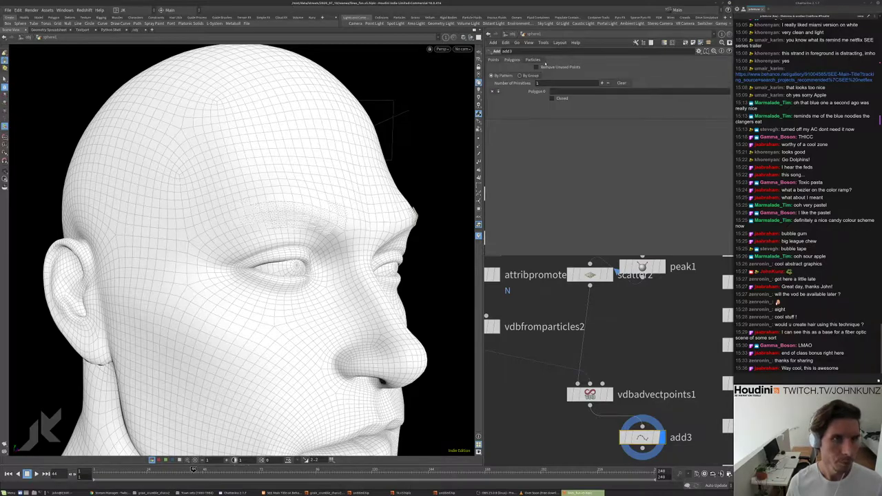
pyautogui.scroll(-2, 586, 296)
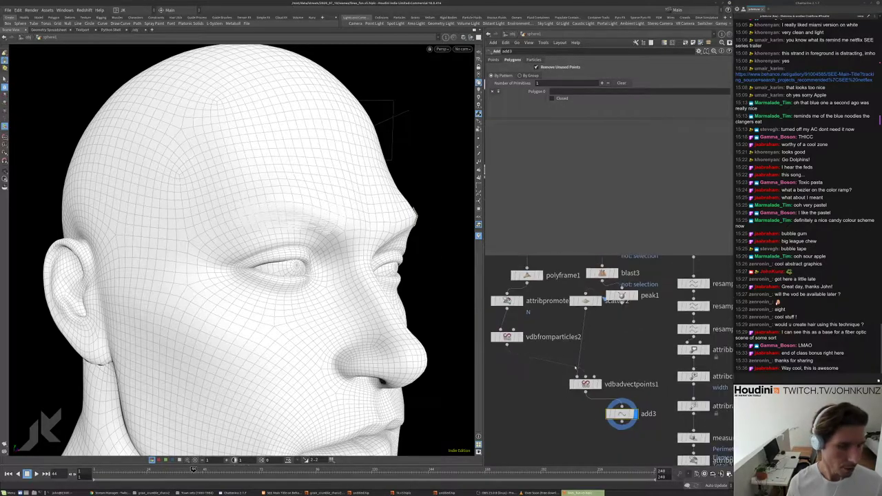
# - Create a Color node using the Tab search 'co'
pyautogui.press('Tab')
pyautogui.write('co')
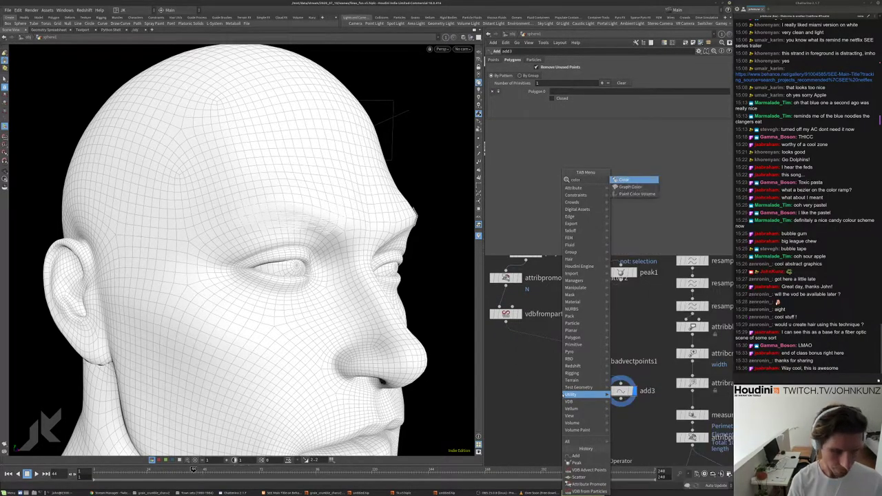
pyautogui.press('Return')
# - Place color2 under vdbadvectpoints1, set the strands near-black (0.011), and view the head frontally
pyautogui.click(586, 375)
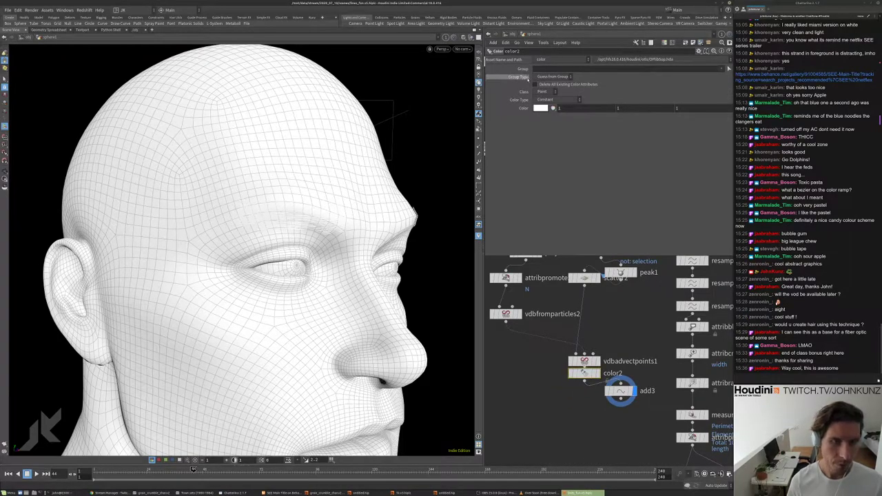
pyautogui.click(540, 108)
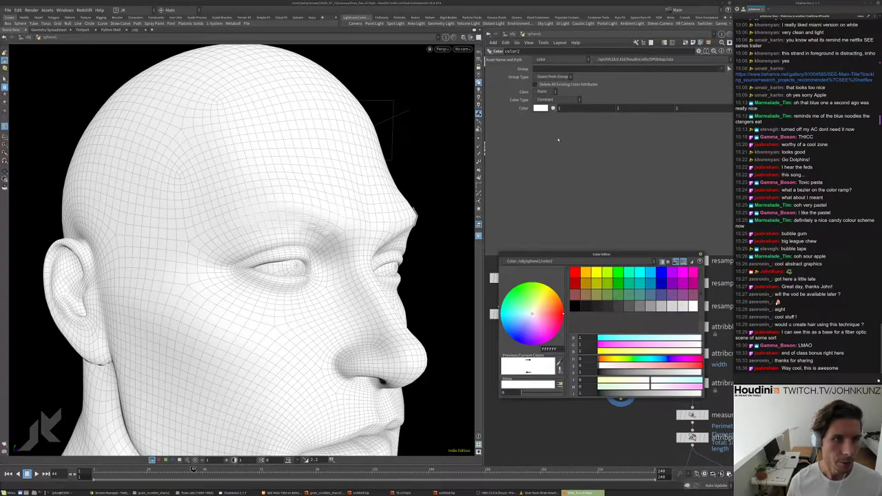
pyautogui.click(600, 372)
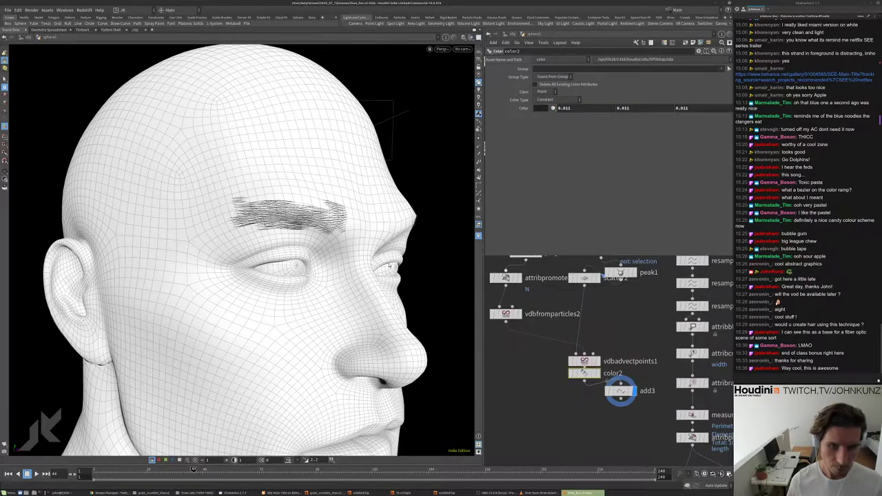
pyautogui.moveTo(179, 238); pyautogui.dragTo(207, 237)
pyautogui.scroll(-3, 207, 238)
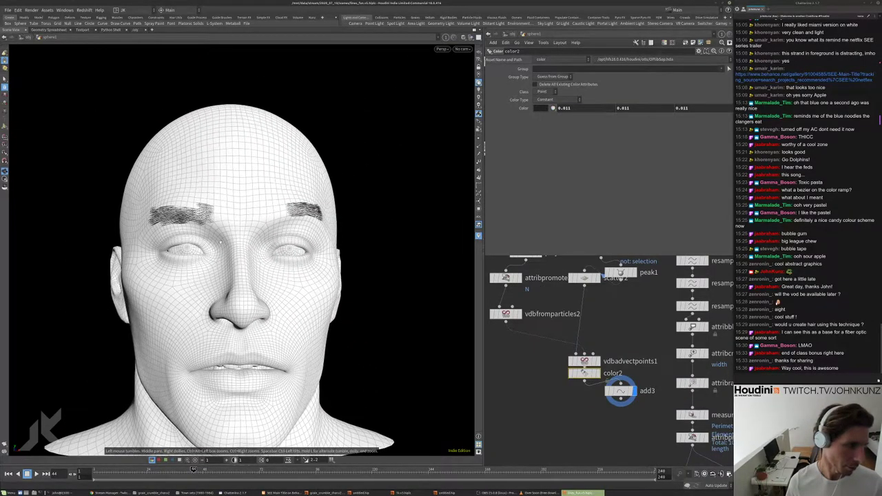
pyautogui.press('s')
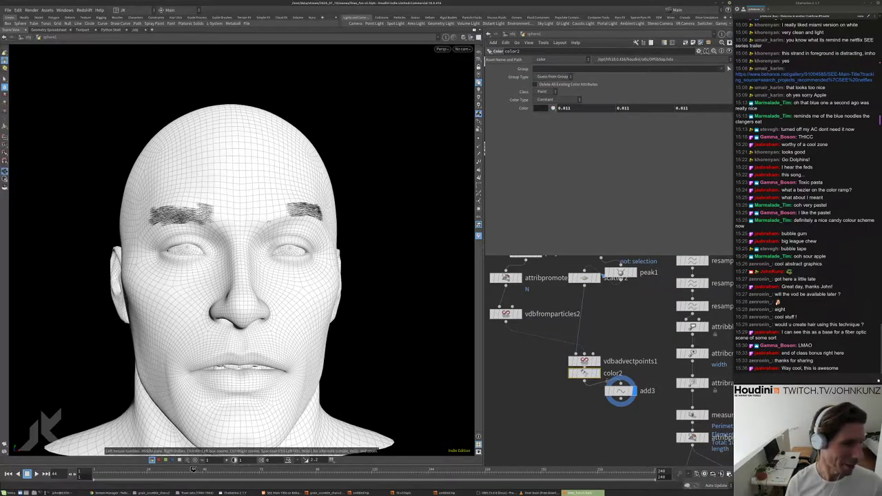
pyautogui.moveTo(261, 215); pyautogui.dragTo(290, 215)
pyautogui.scroll(-2, 617, 350)
pyautogui.scroll(1, 617, 351)
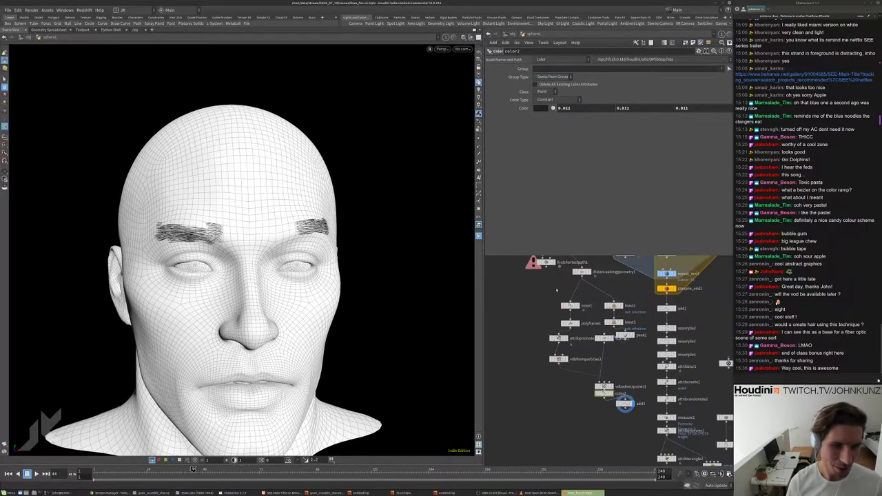
pyautogui.moveTo(524, 276); pyautogui.dragTo(553, 391, button='middle')
# - Set sphere3's Center Y to 1.673 and Center Z to 0.126
pyautogui.click(543, 288)
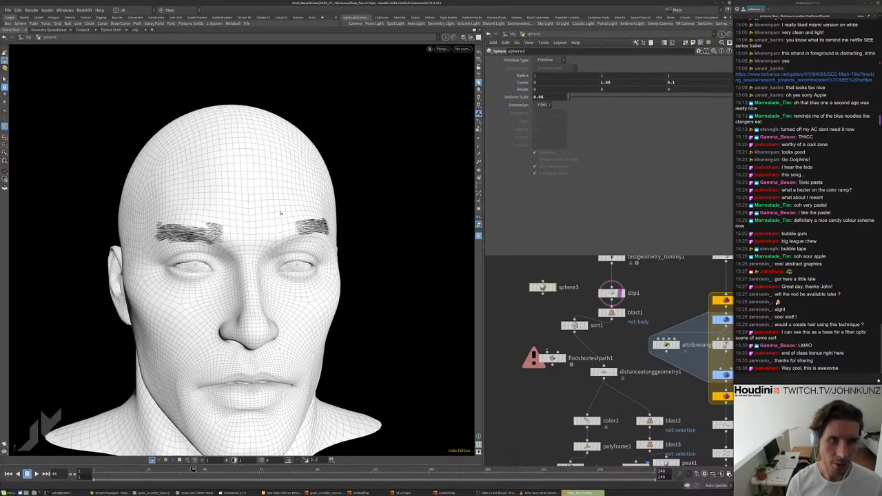
pyautogui.moveTo(620, 84); pyautogui.dragTo(591, 117, button='middle')
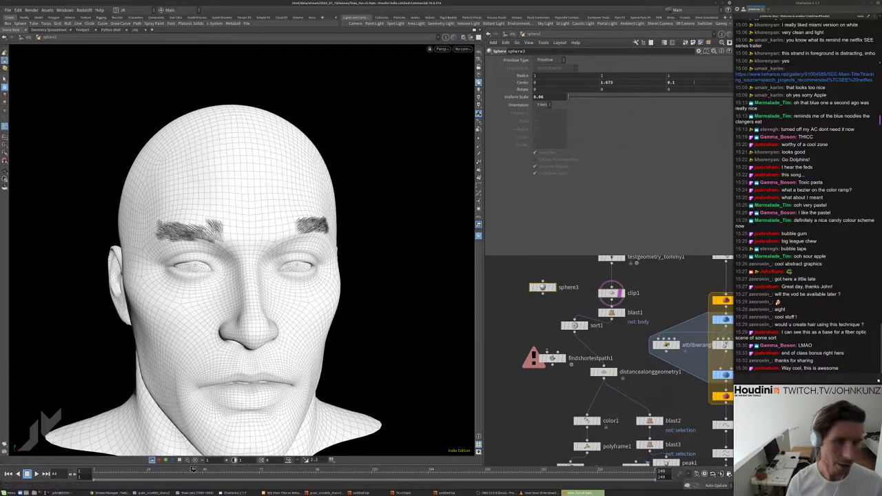
pyautogui.moveTo(694, 97); pyautogui.dragTo(685, 113, button='middle')
pyautogui.scroll(5, 283, 244)
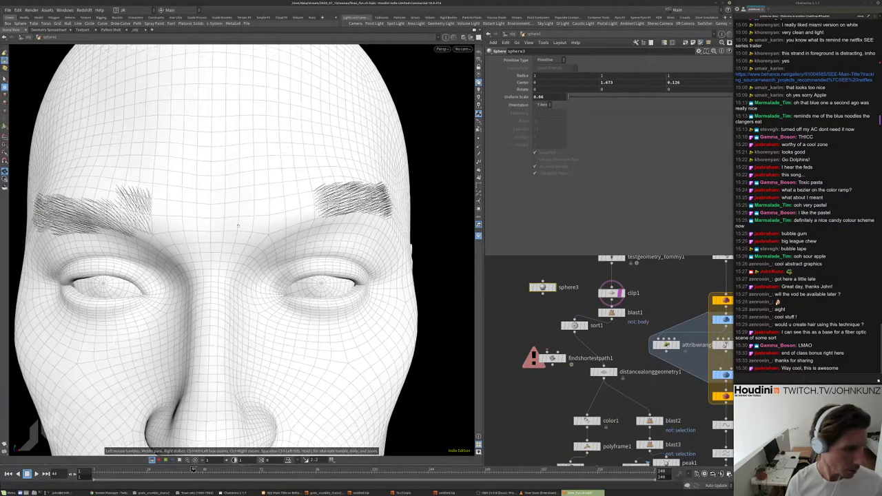
pyautogui.moveTo(545, 441); pyautogui.dragTo(558, 363, button='middle')
pyautogui.moveTo(605, 378); pyautogui.dragTo(590, 366, button='middle')
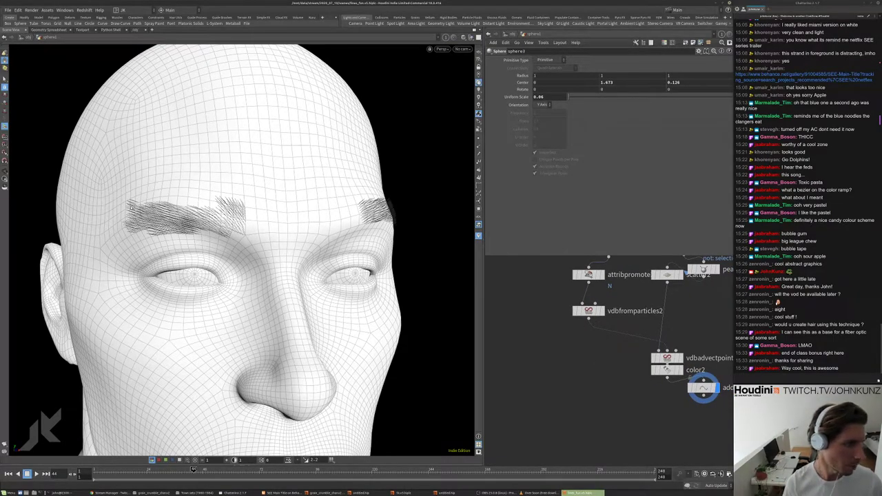
# - Orbit the head to check the brows from side and front, then frame the network
pyautogui.scroll(-4, 162, 226)
pyautogui.moveTo(162, 226); pyautogui.dragTo(278, 290)
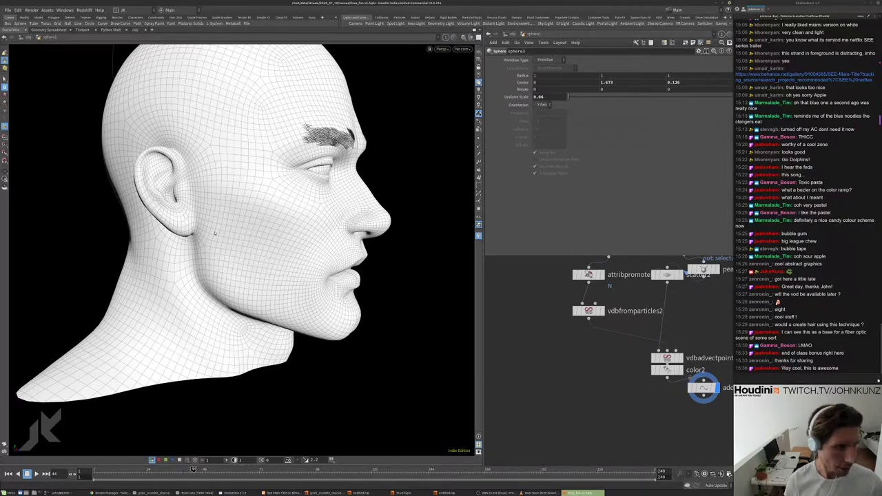
pyautogui.moveTo(314, 222); pyautogui.dragTo(279, 238)
pyautogui.scroll(-2, 304, 226)
pyautogui.hotkey('space', '3')
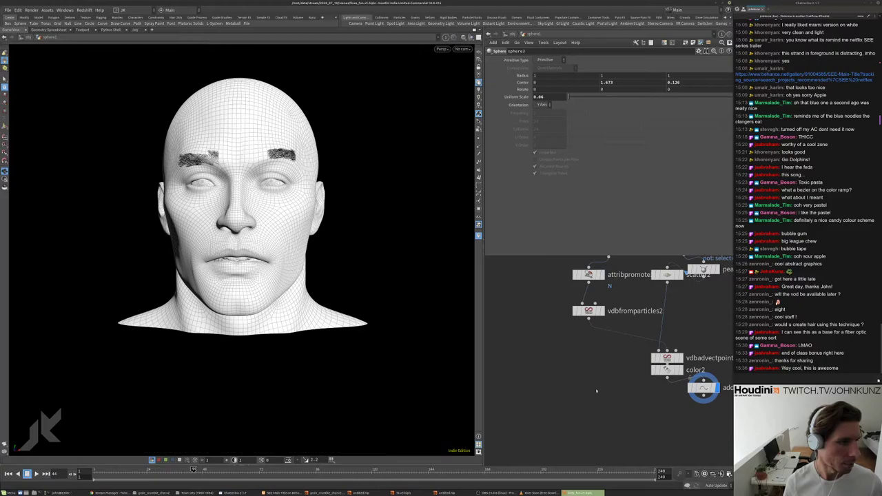
pyautogui.press('h')
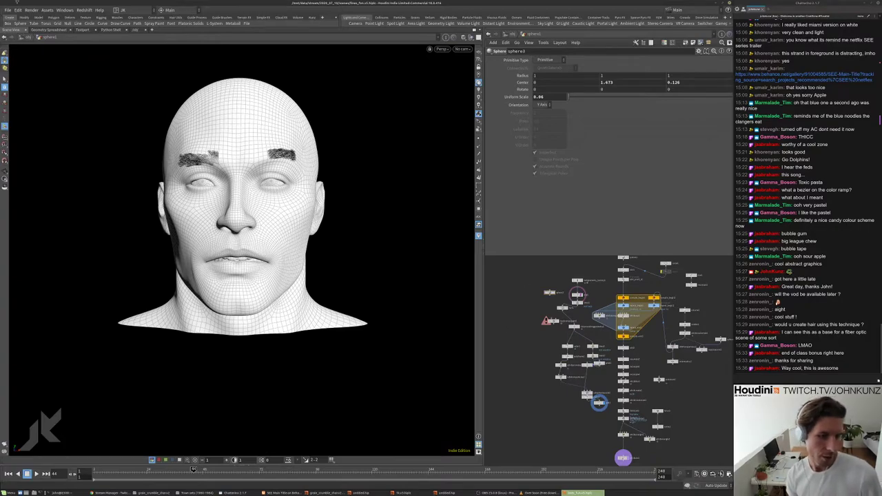
# - Save the scene as a new 'eyebrow' .hiplc file in the scenes folder
pyautogui.click(7, 10)
pyautogui.click(28, 52)
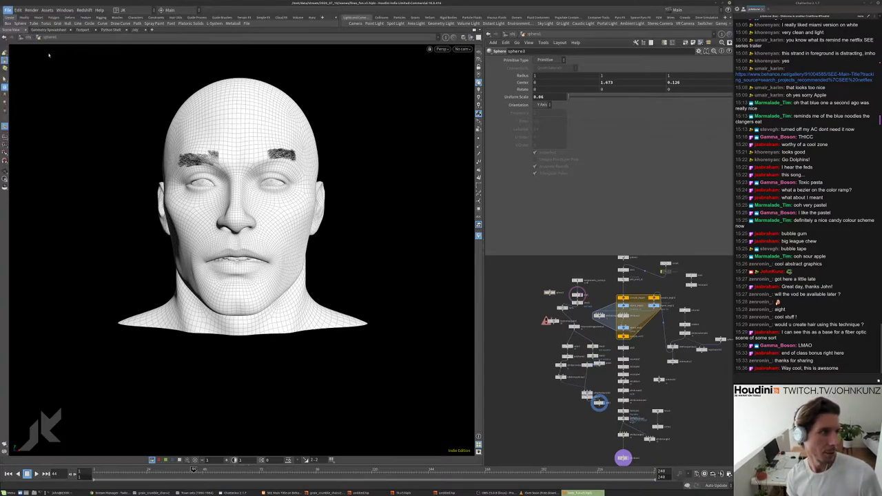
pyautogui.click(495, 339)
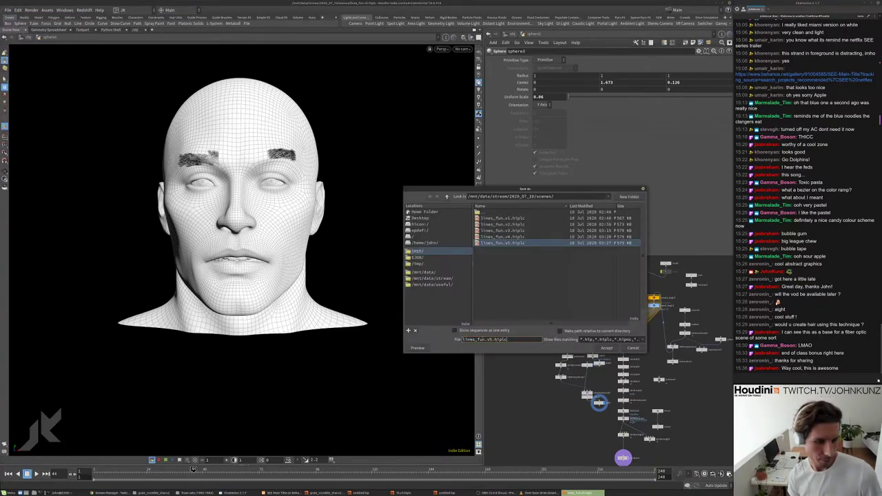
pyautogui.moveTo(485, 339); pyautogui.dragTo(427, 338)
pyautogui.write('eyebrow')
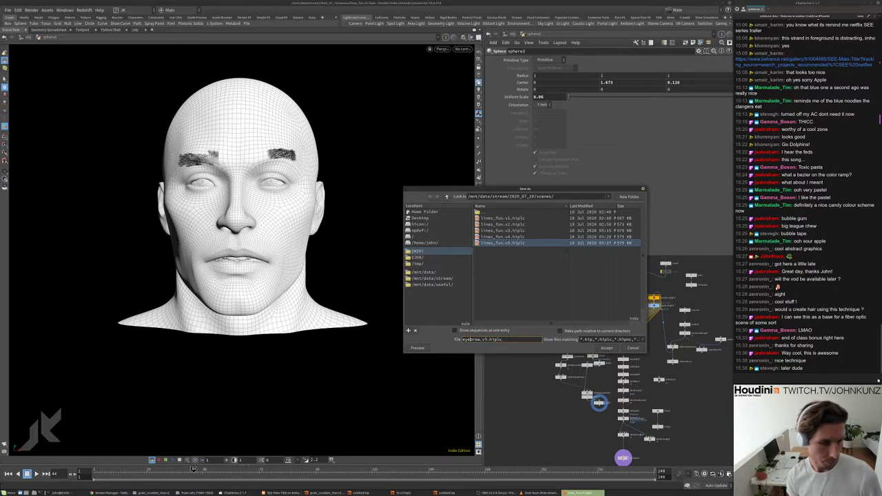
pyautogui.click(598, 349)
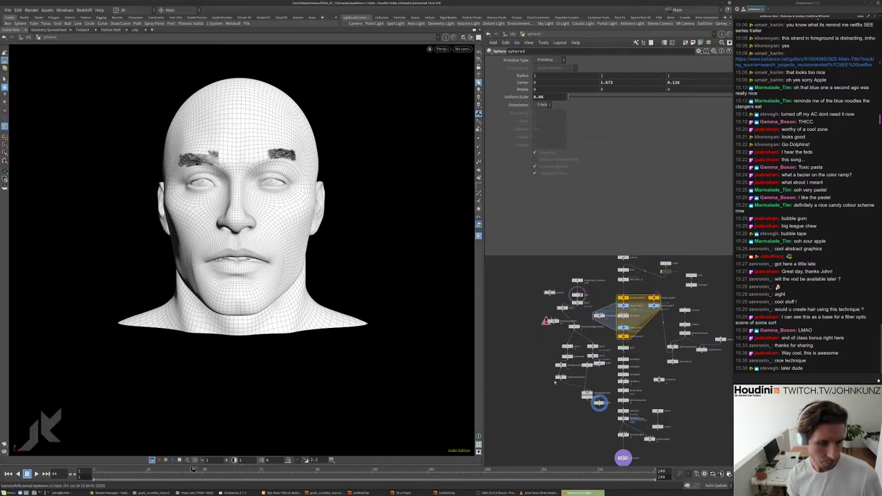
# - Pan the network slightly and switch to the other Houdini window
pyautogui.moveTo(542, 370); pyautogui.dragTo(544, 352, button='middle')
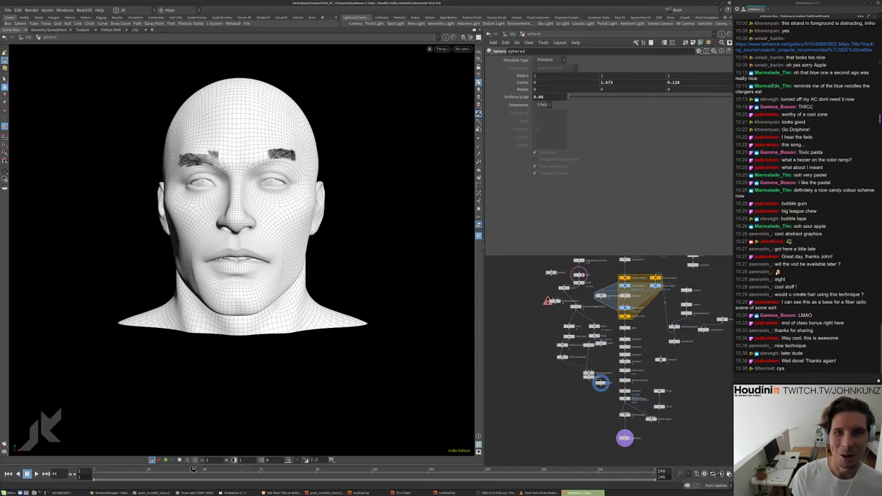
pyautogui.hotkey('alt', 'Tab')
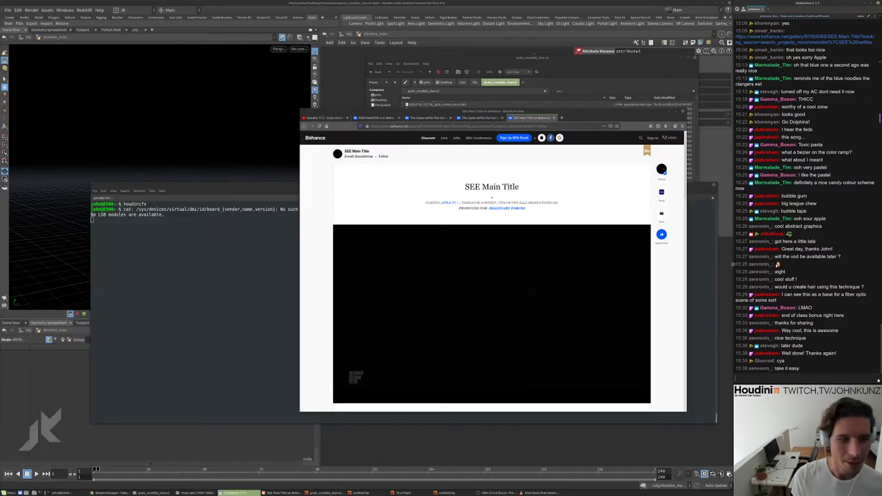